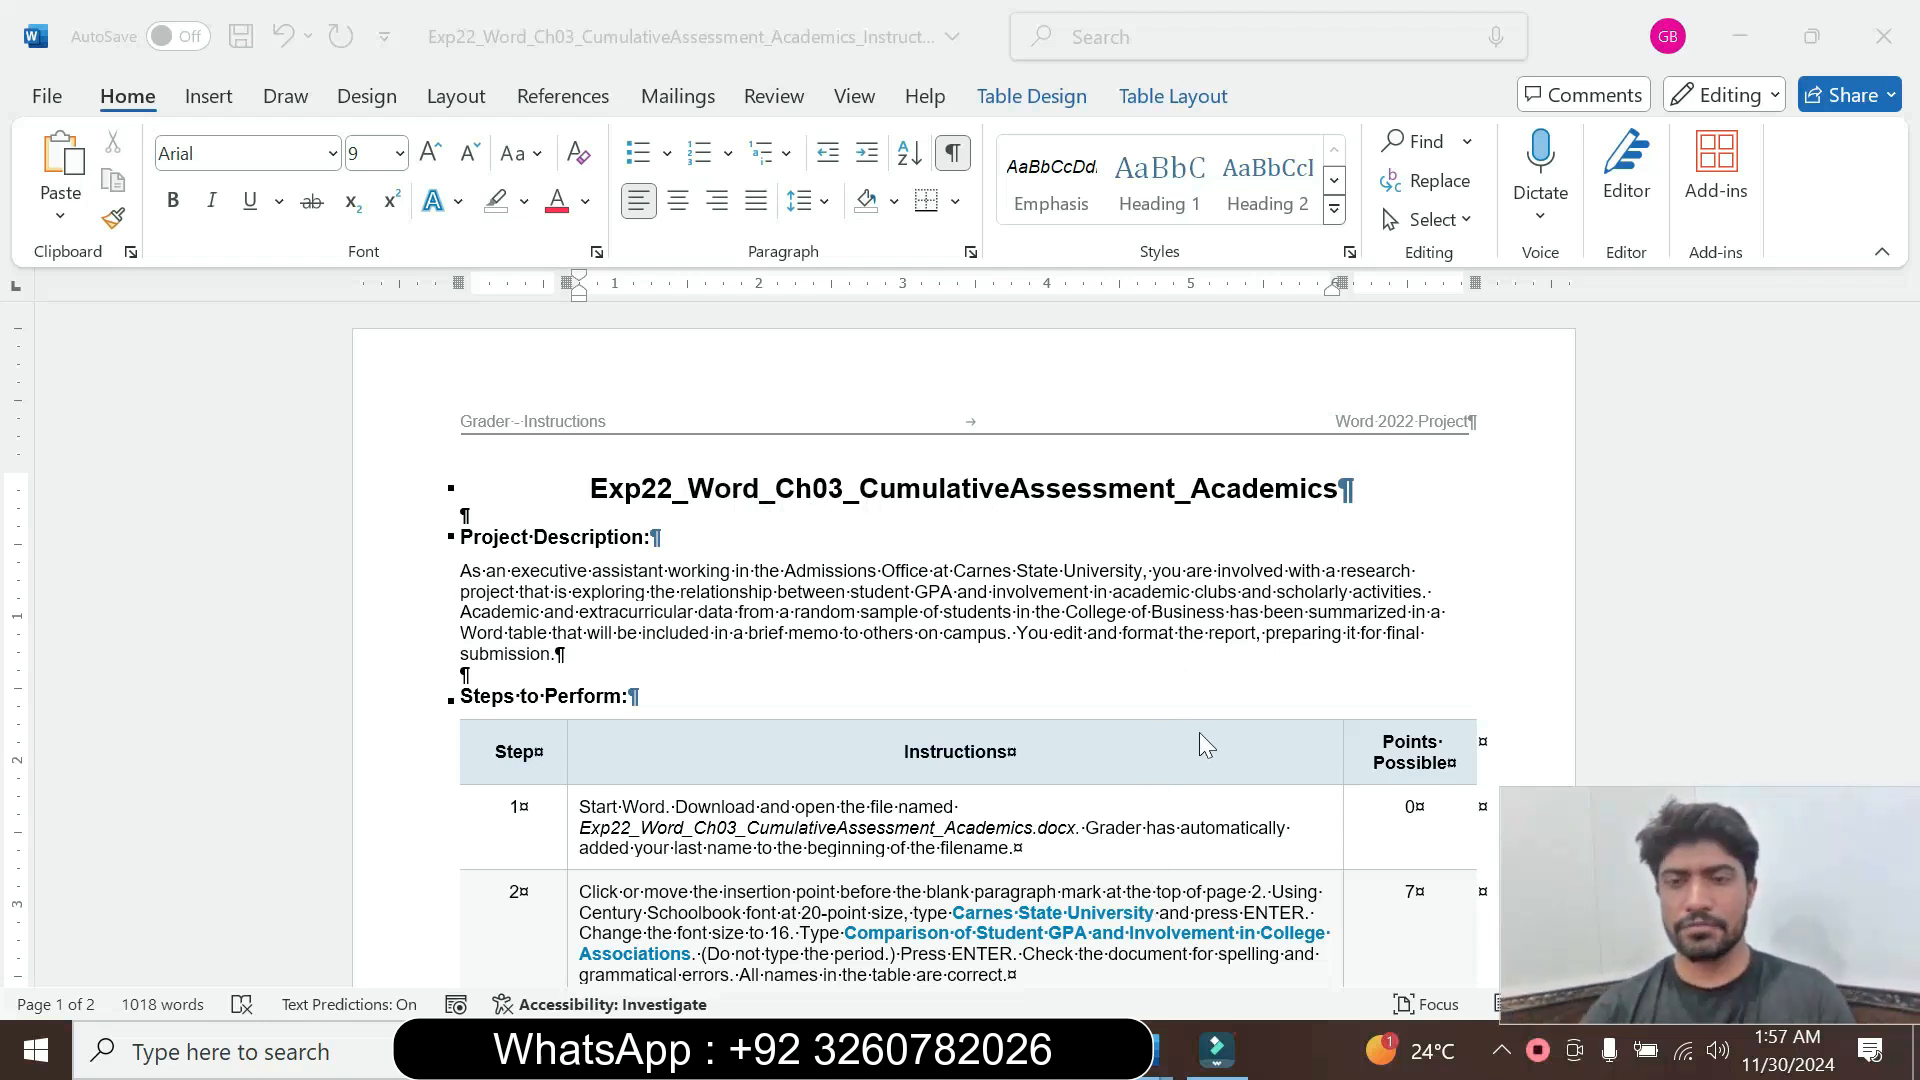
Read the project description and the first entries of the steps table in the instructions document
{"action": "left_click", "coordinate": [1174, 649]}
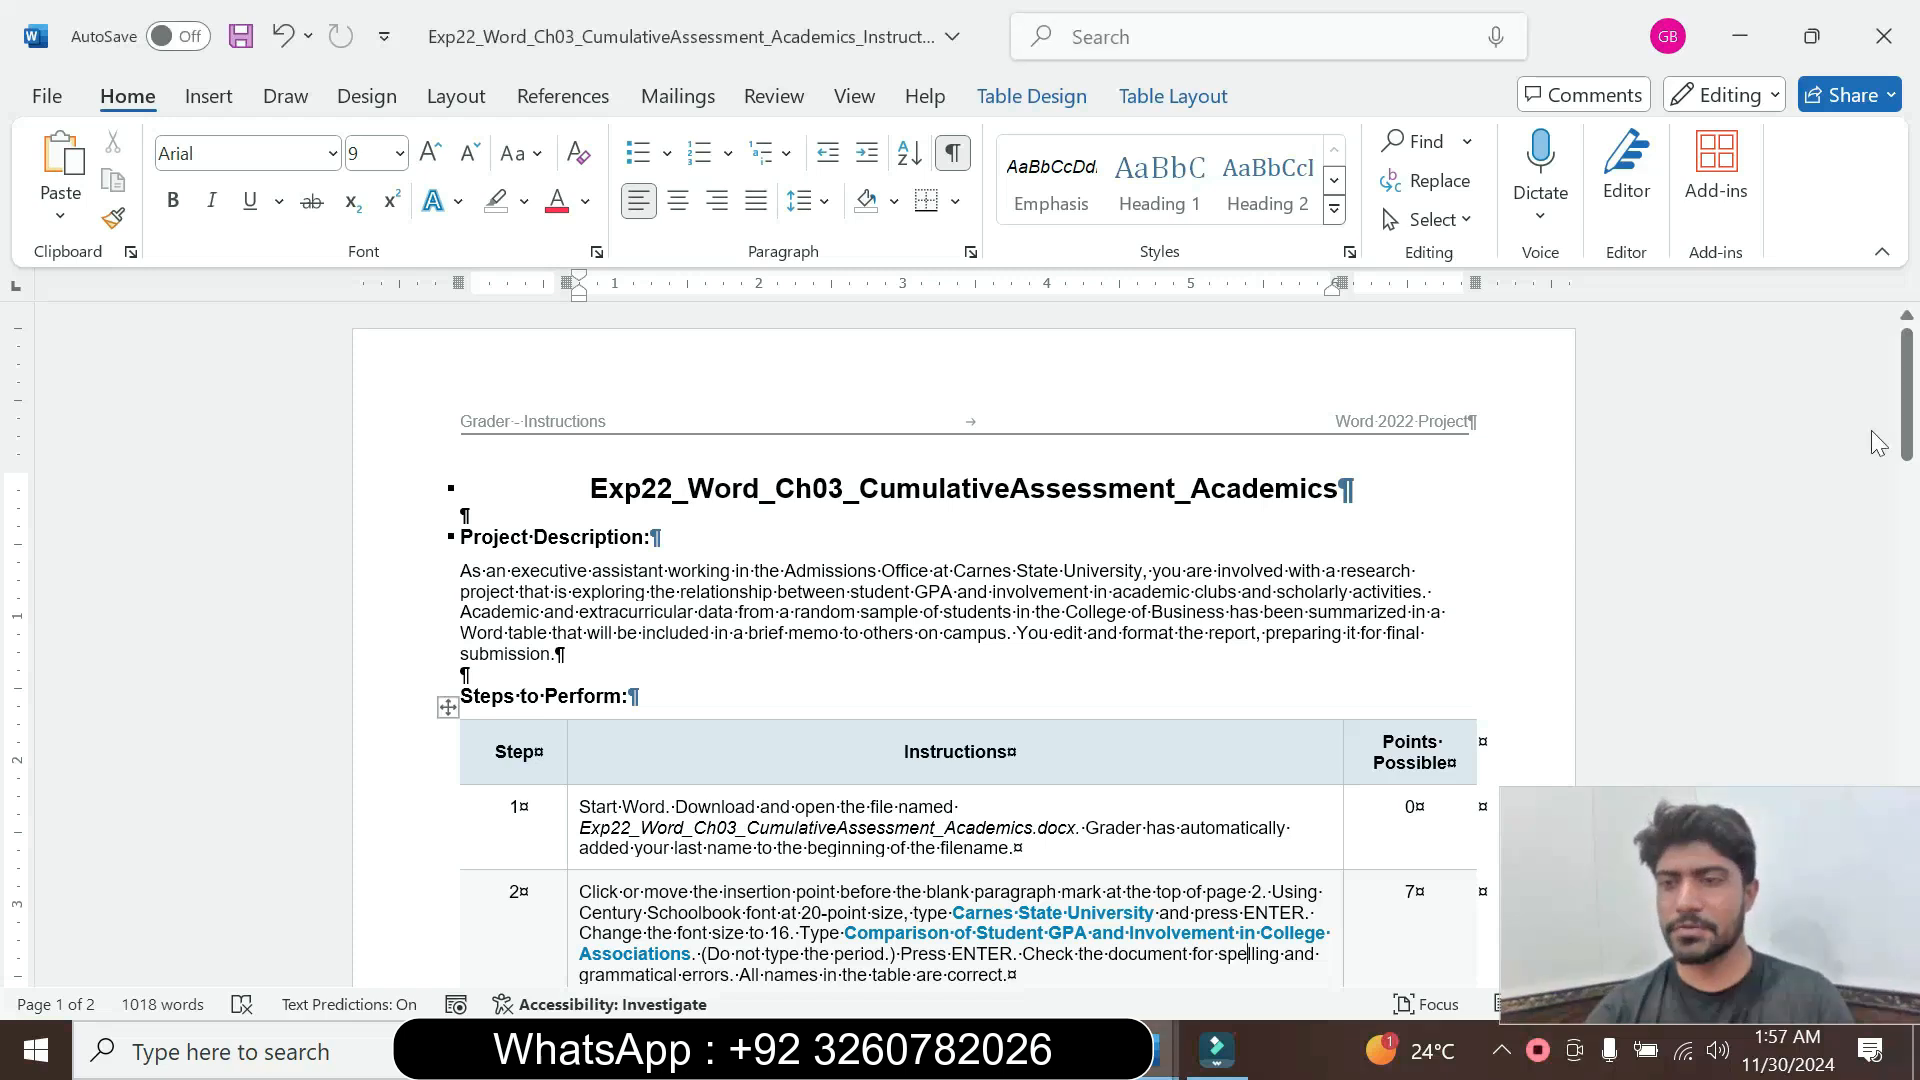
{"action": "mouse_move", "coordinate": [1908, 420]}
{"action": "left_mouse_down"}
{"action": "mouse_move", "coordinate": [1907, 665]}
{"action": "mouse_move", "coordinate": [1911, 425]}
{"action": "left_mouse_up"}
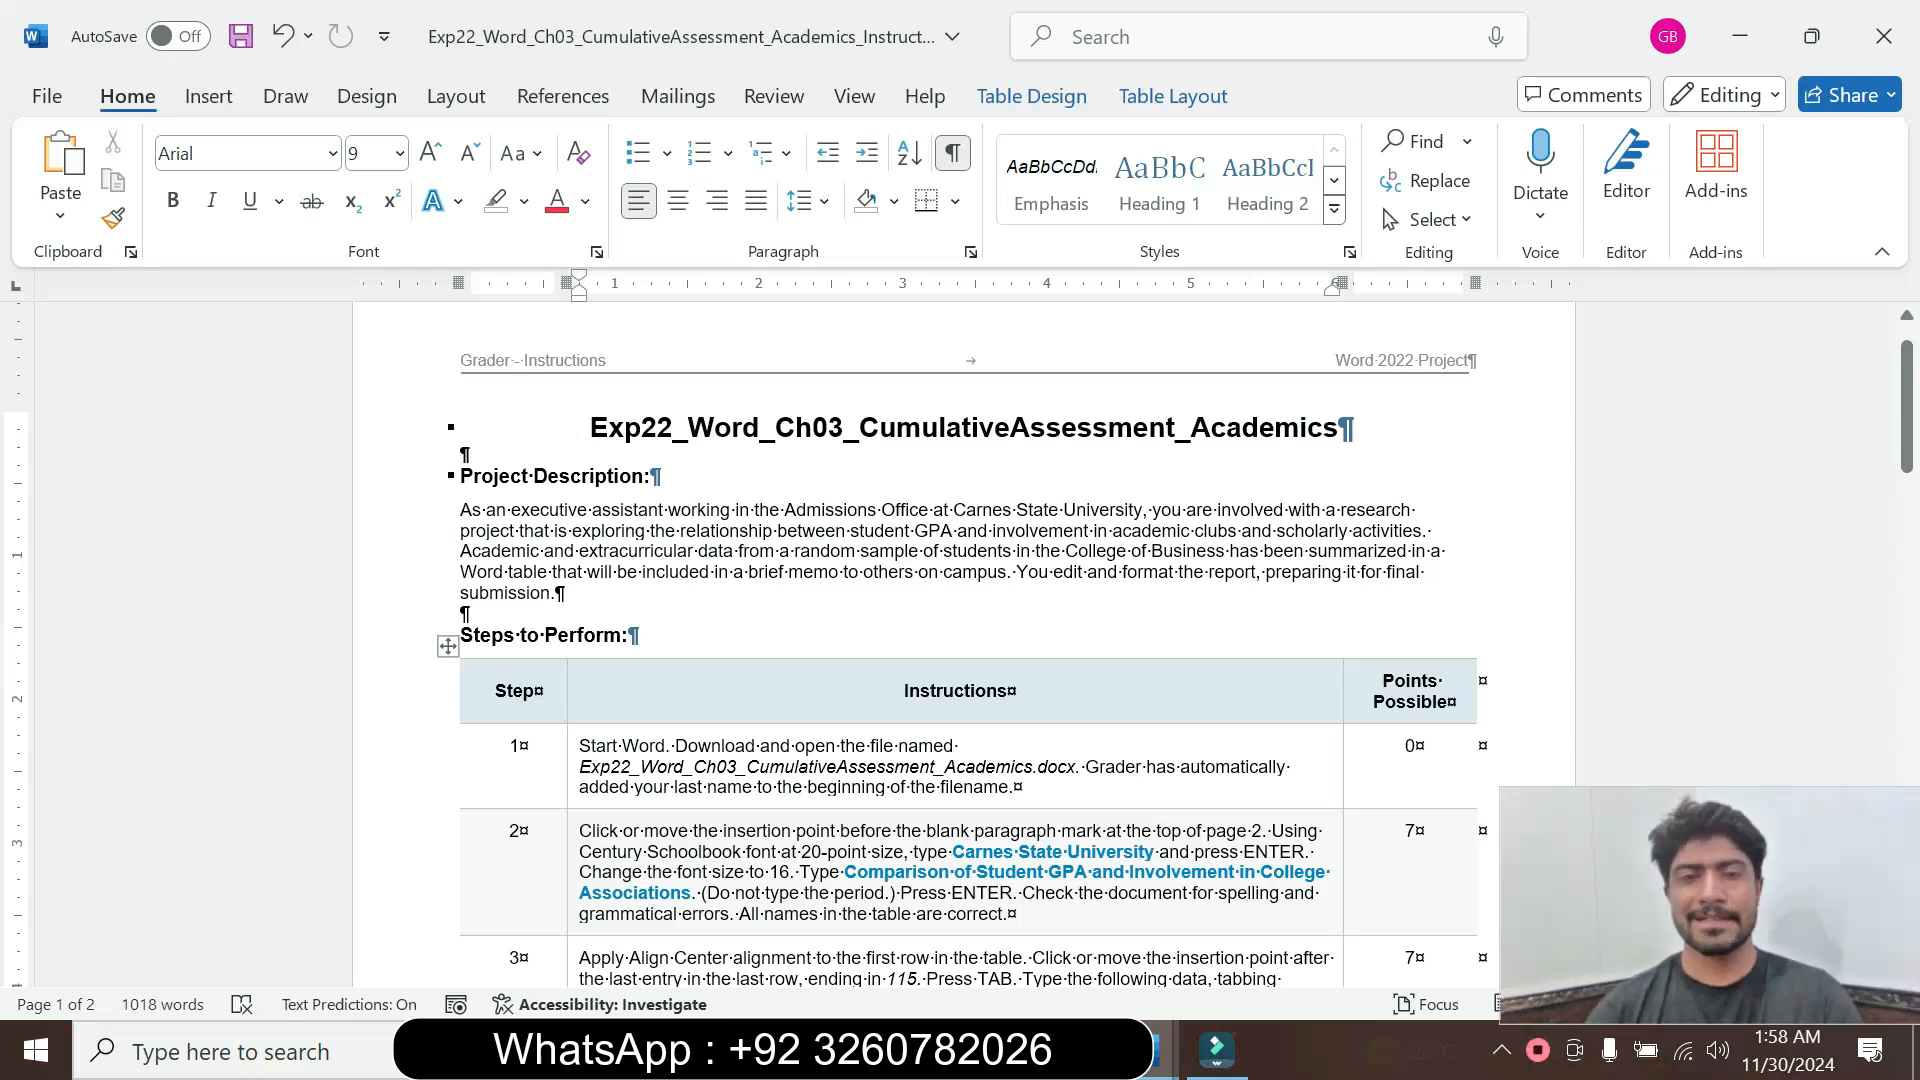
{"action": "left_click_drag", "start_coordinate": [778, 531], "coordinate": [1087, 535]}
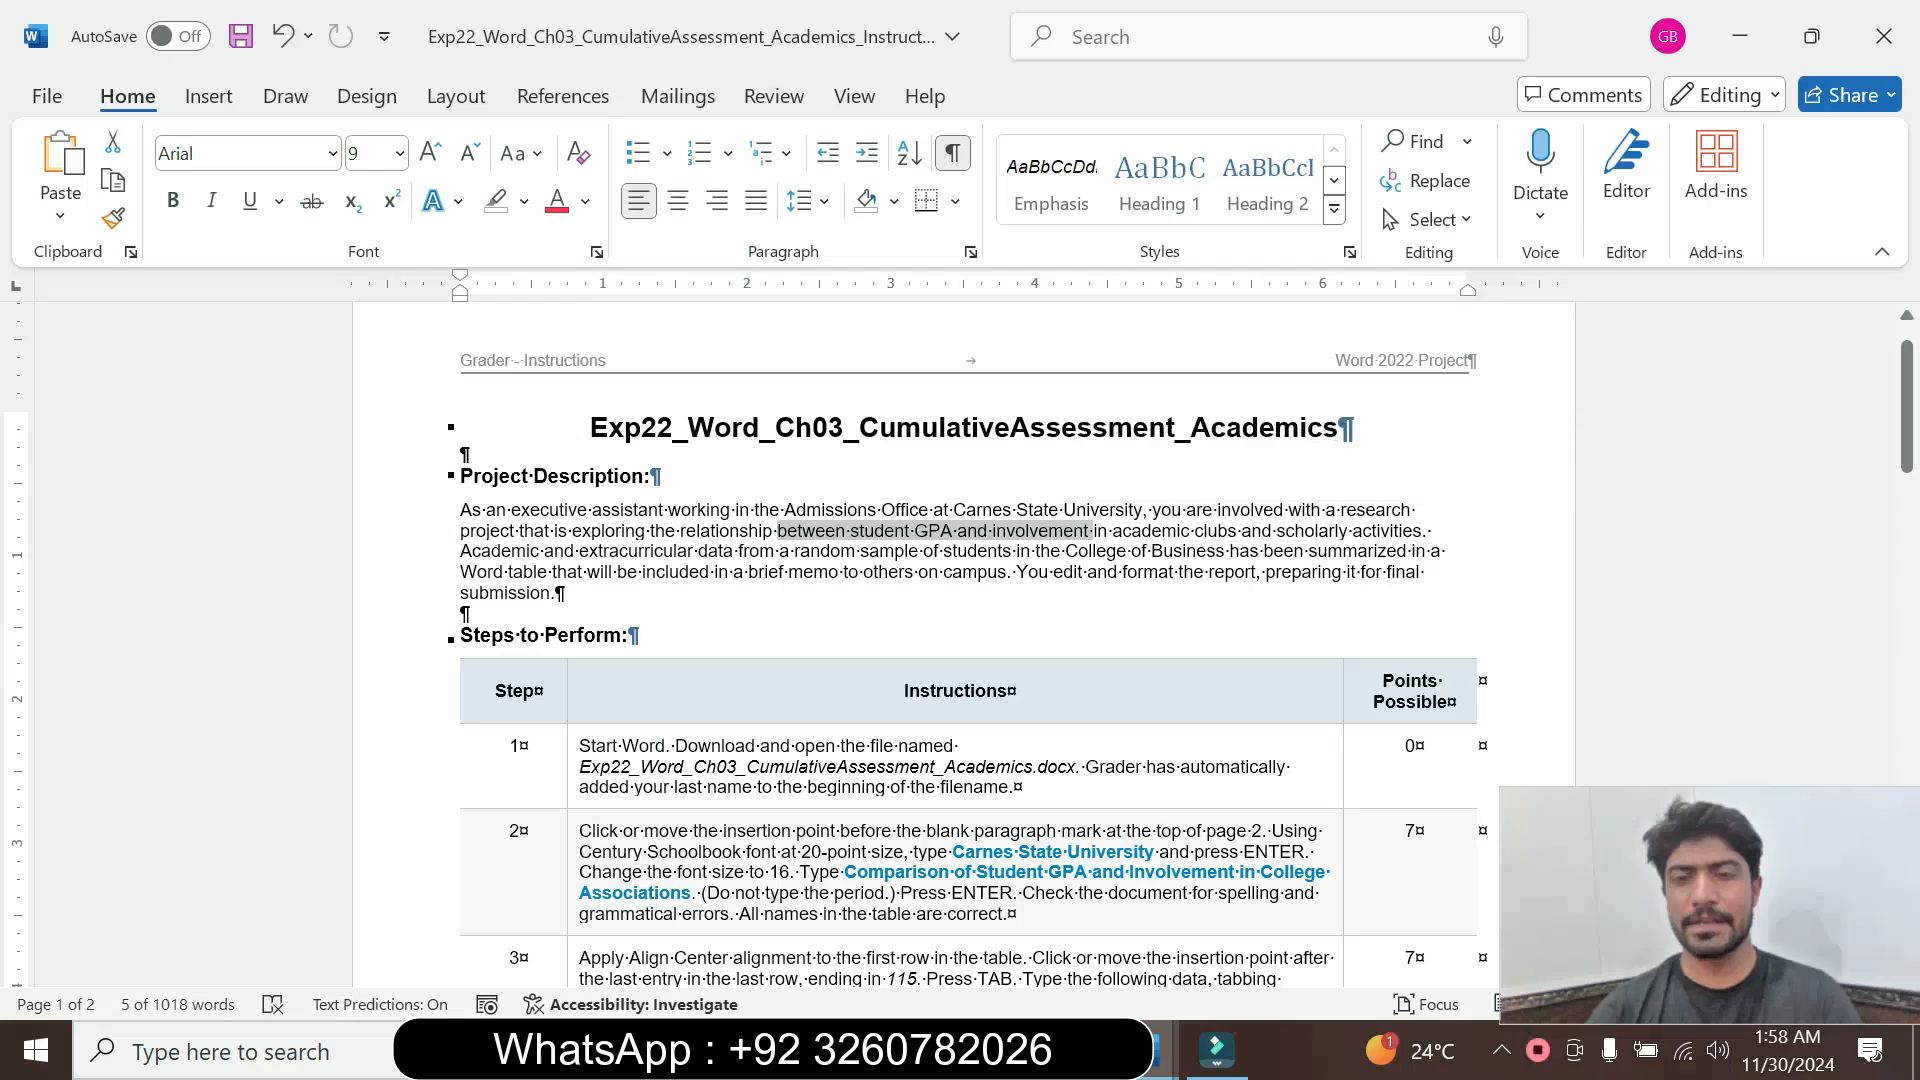
{"action": "left_click", "coordinate": [1187, 551]}
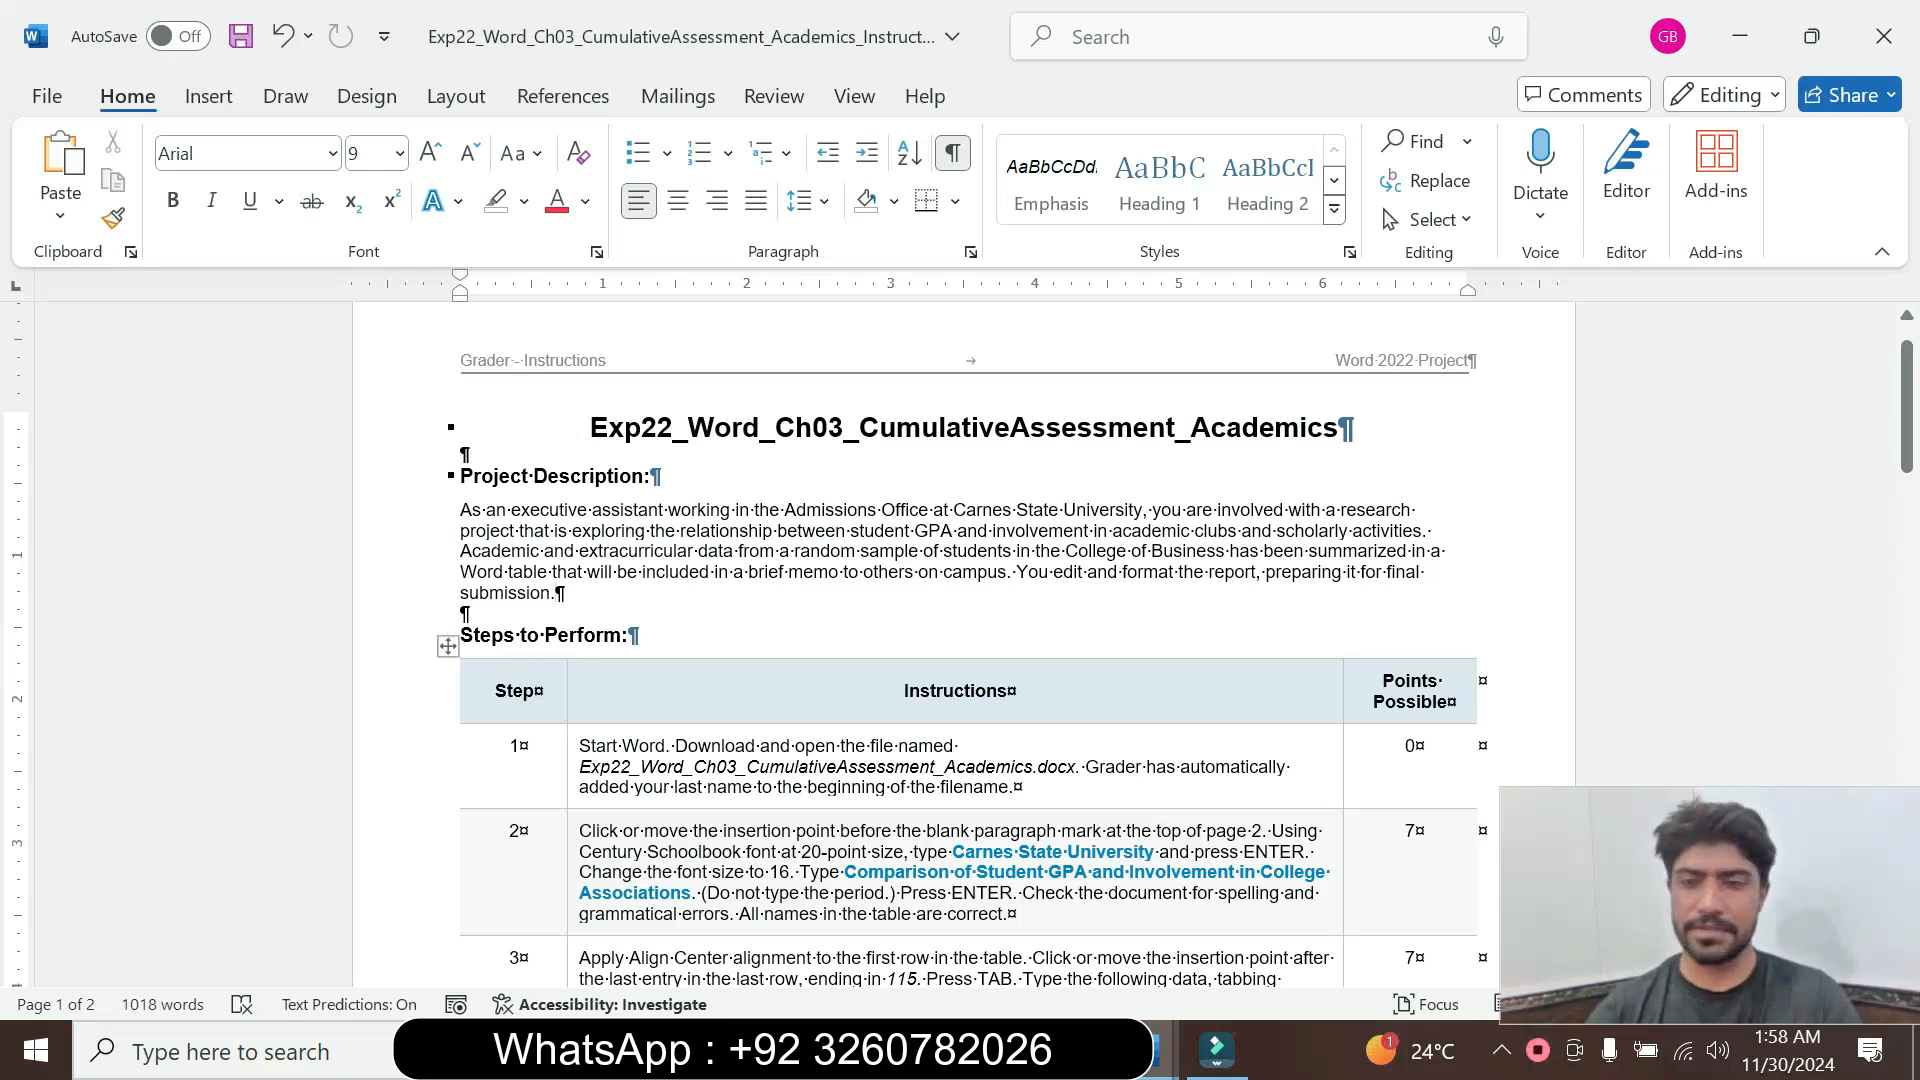
{"action": "left_click_drag", "start_coordinate": [1907, 425], "coordinate": [1908, 488]}
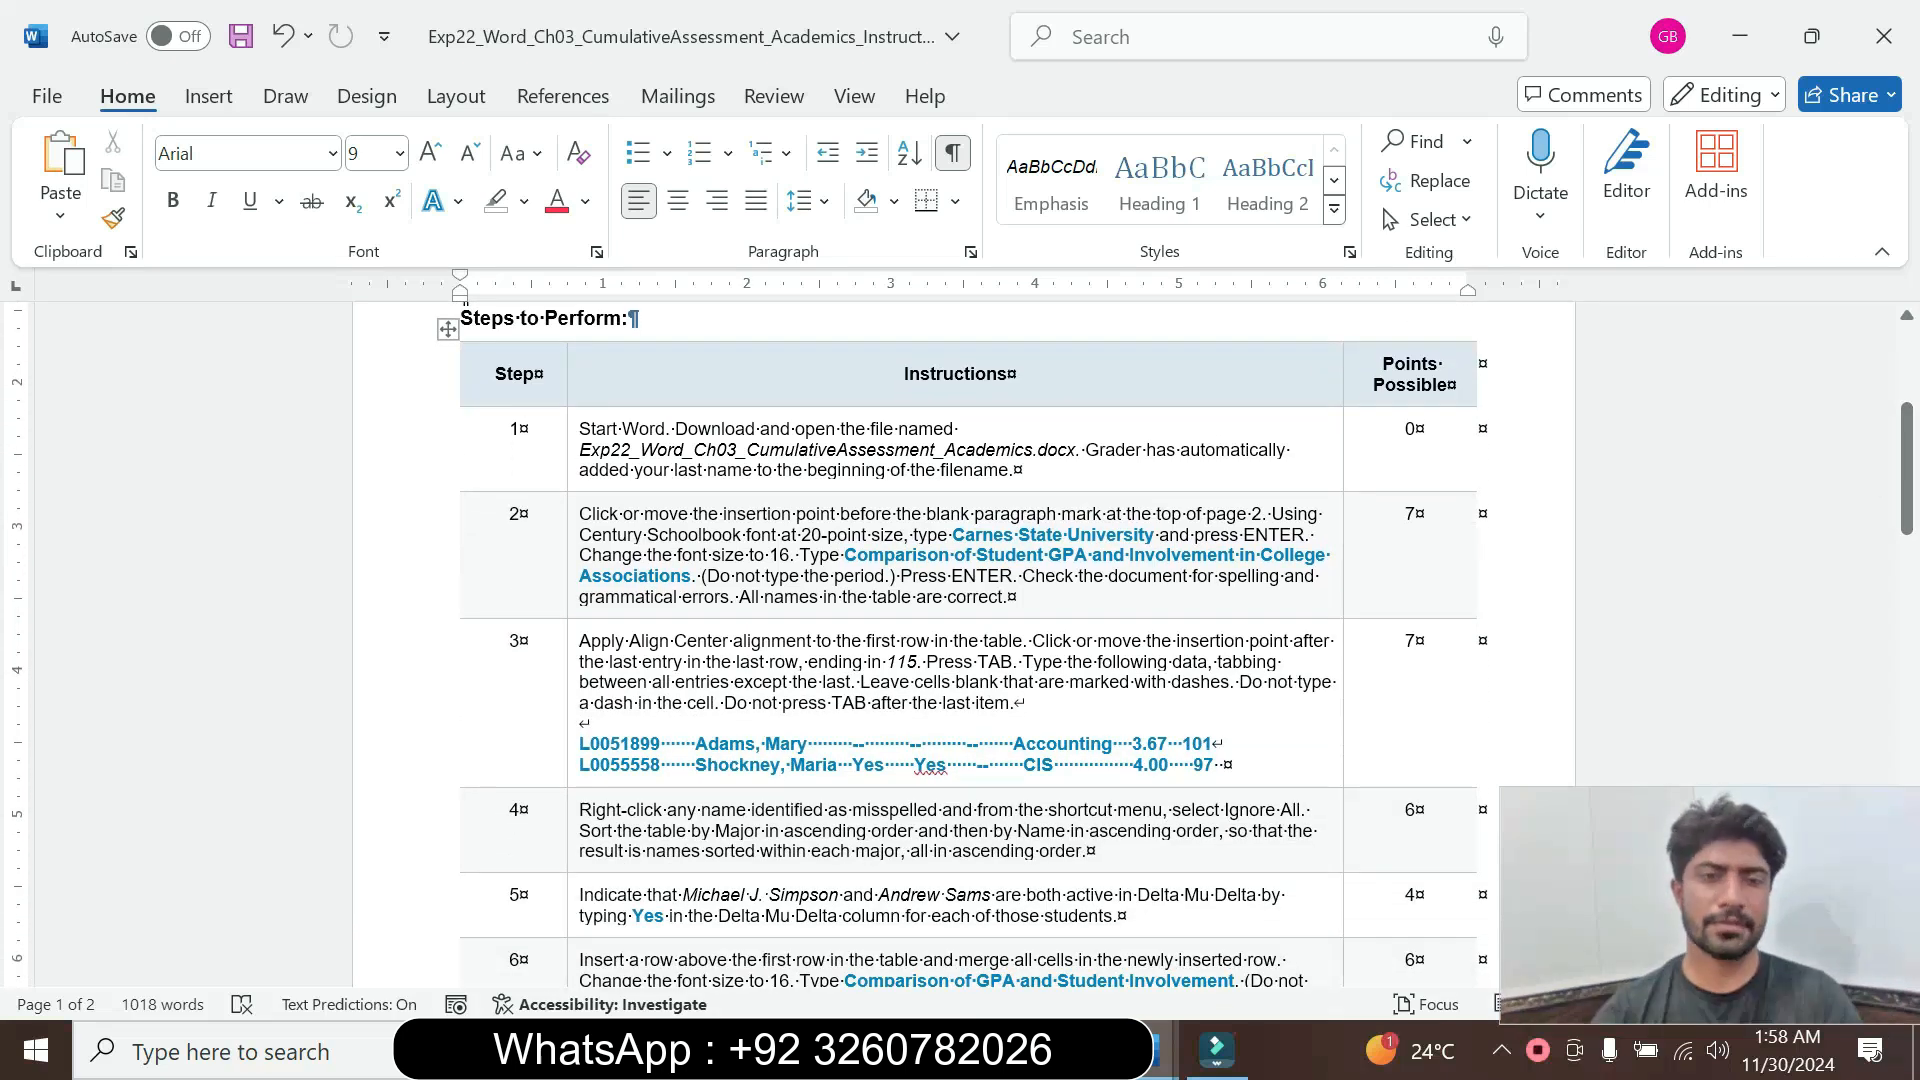
Enlarge the step 1 instruction text to 12 pt and highlight it in turquoise
{"action": "left_click", "coordinate": [569, 479]}
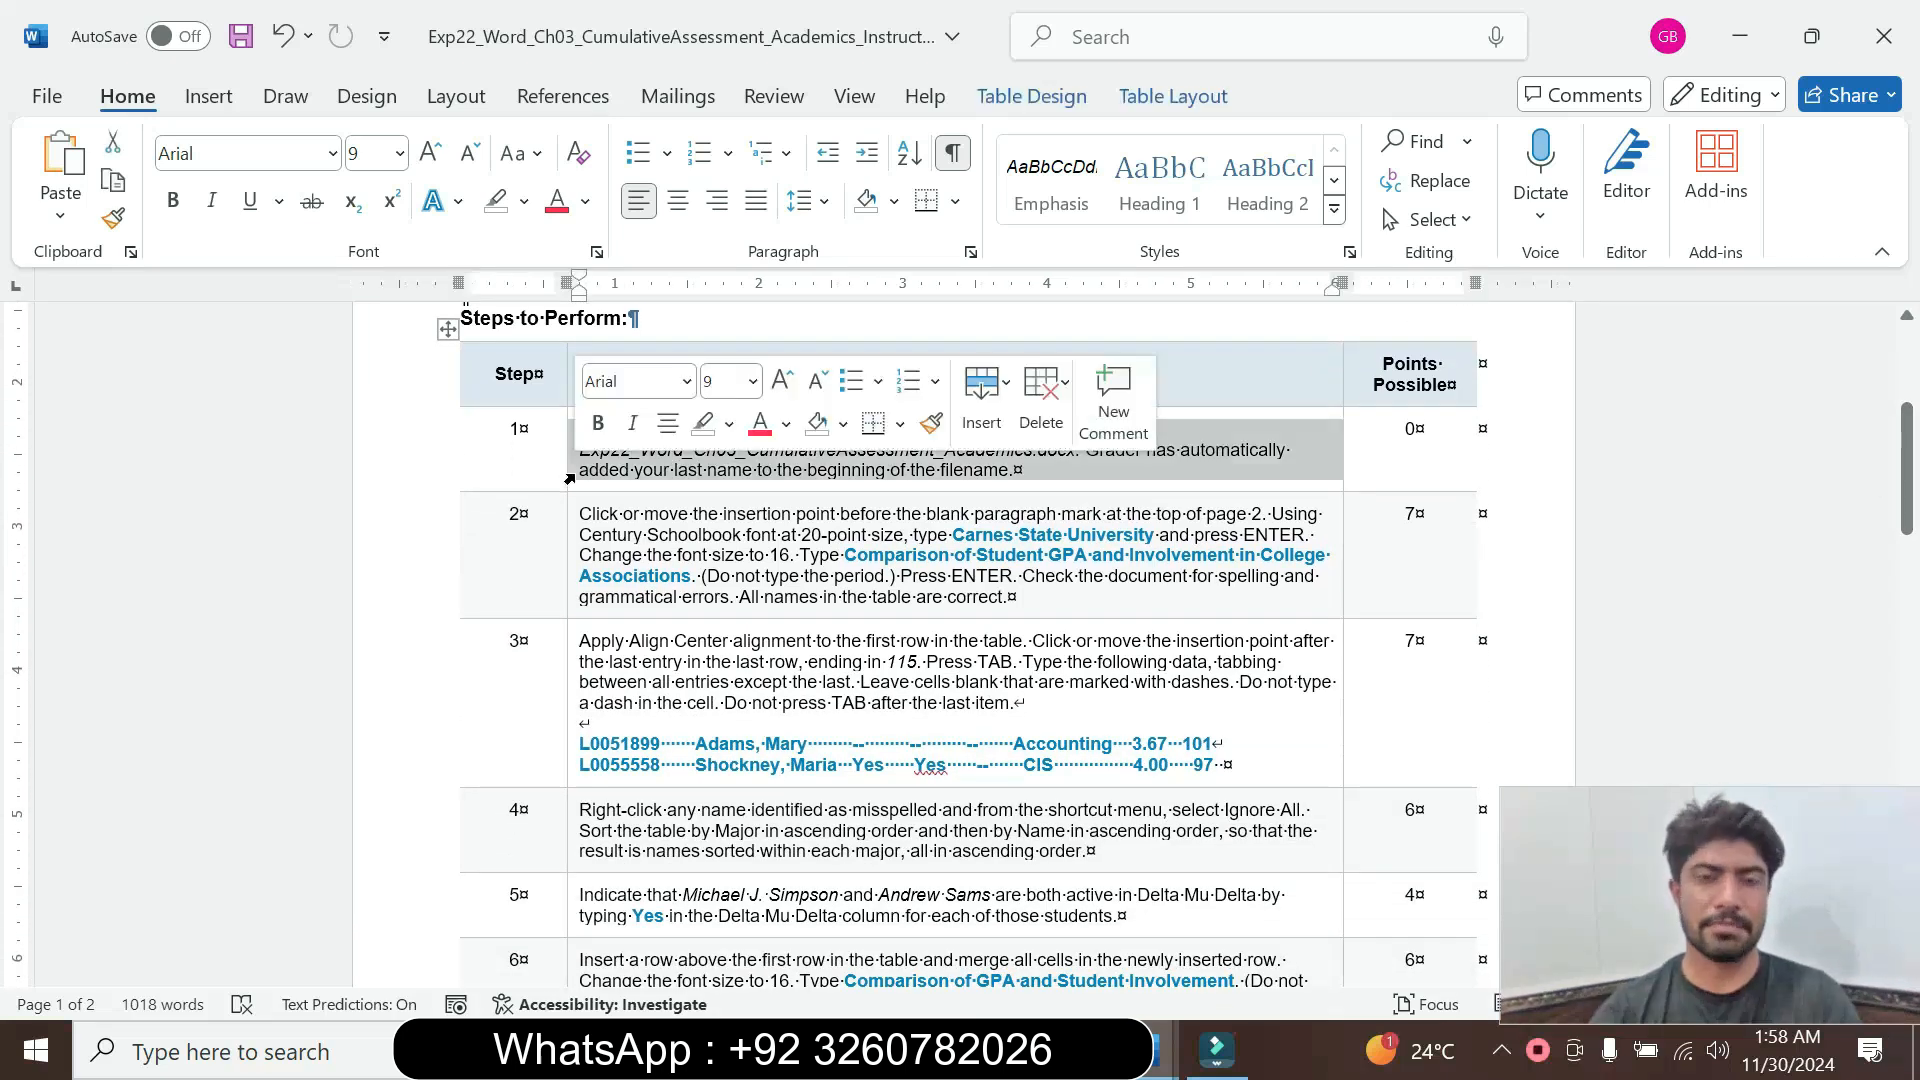
{"action": "left_click", "coordinate": [752, 381]}
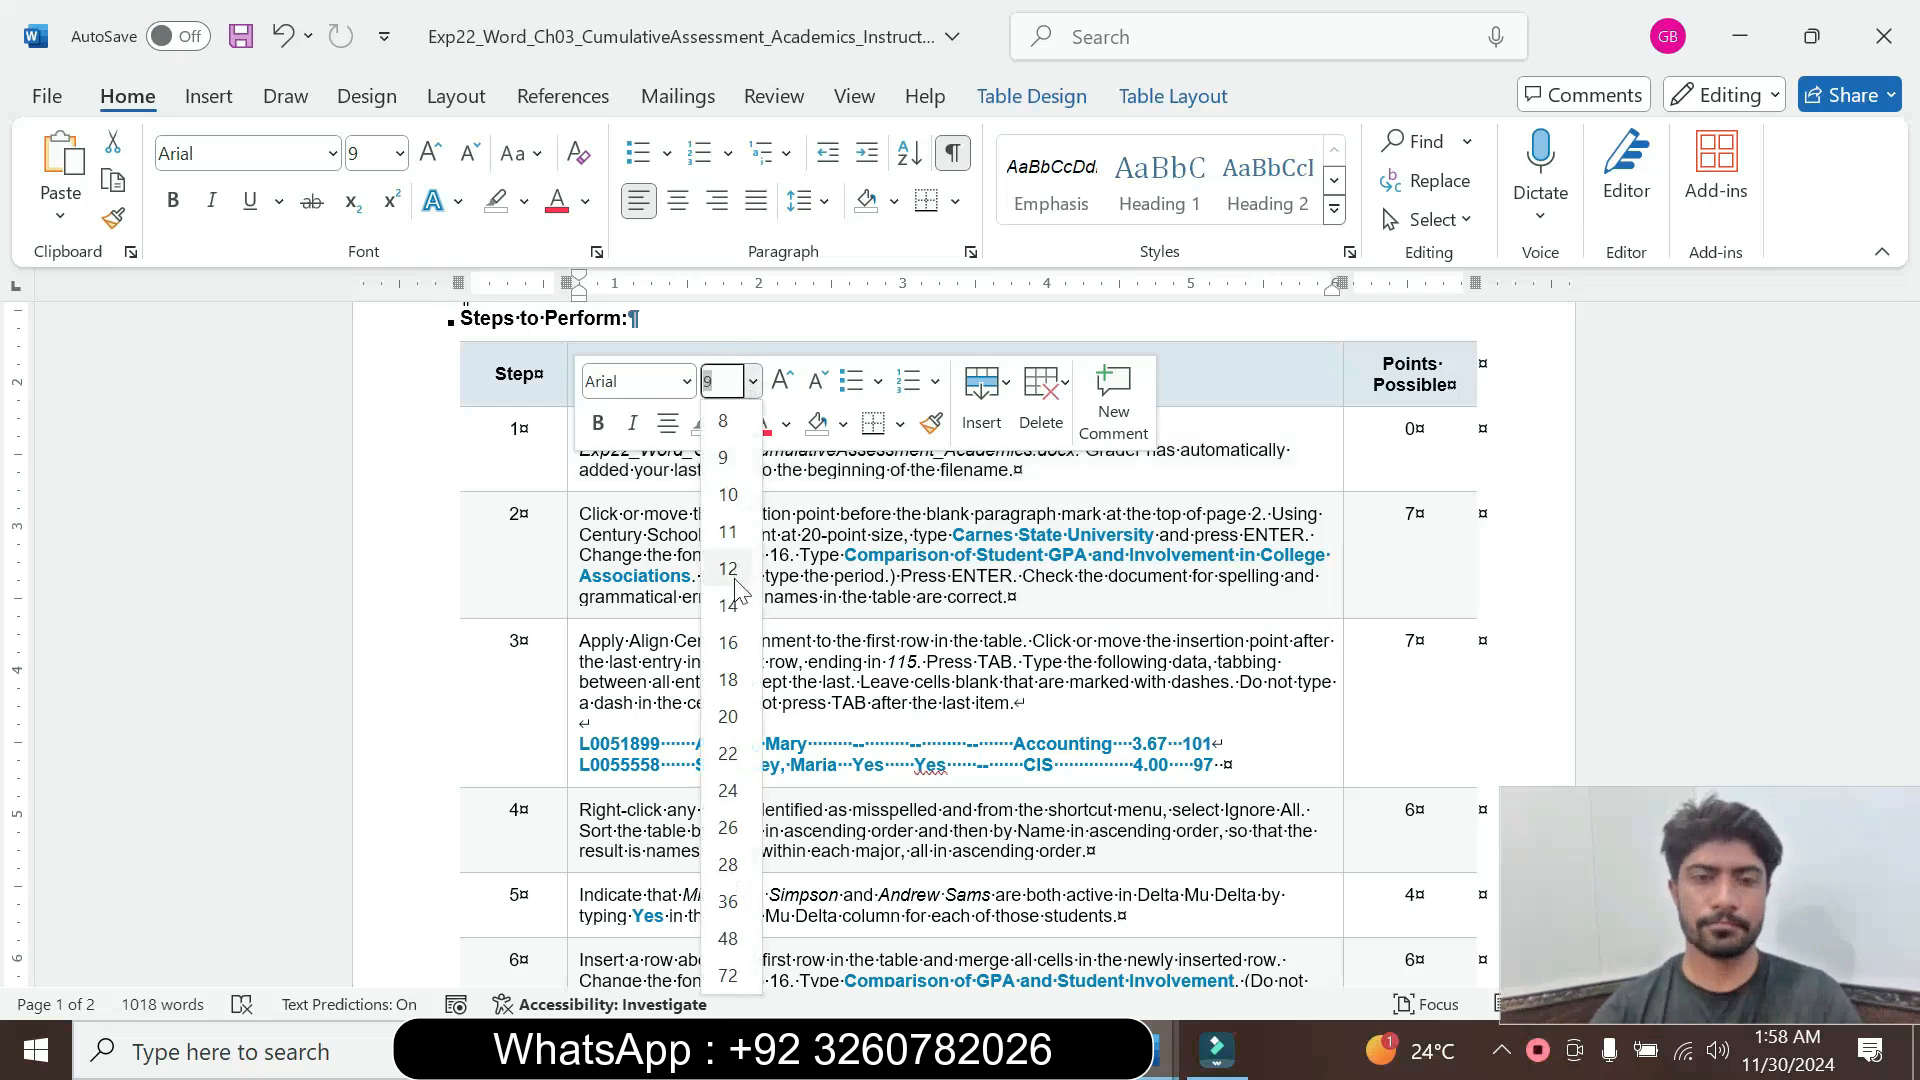
{"action": "left_click", "coordinate": [720, 577]}
{"action": "left_click", "coordinate": [736, 583]}
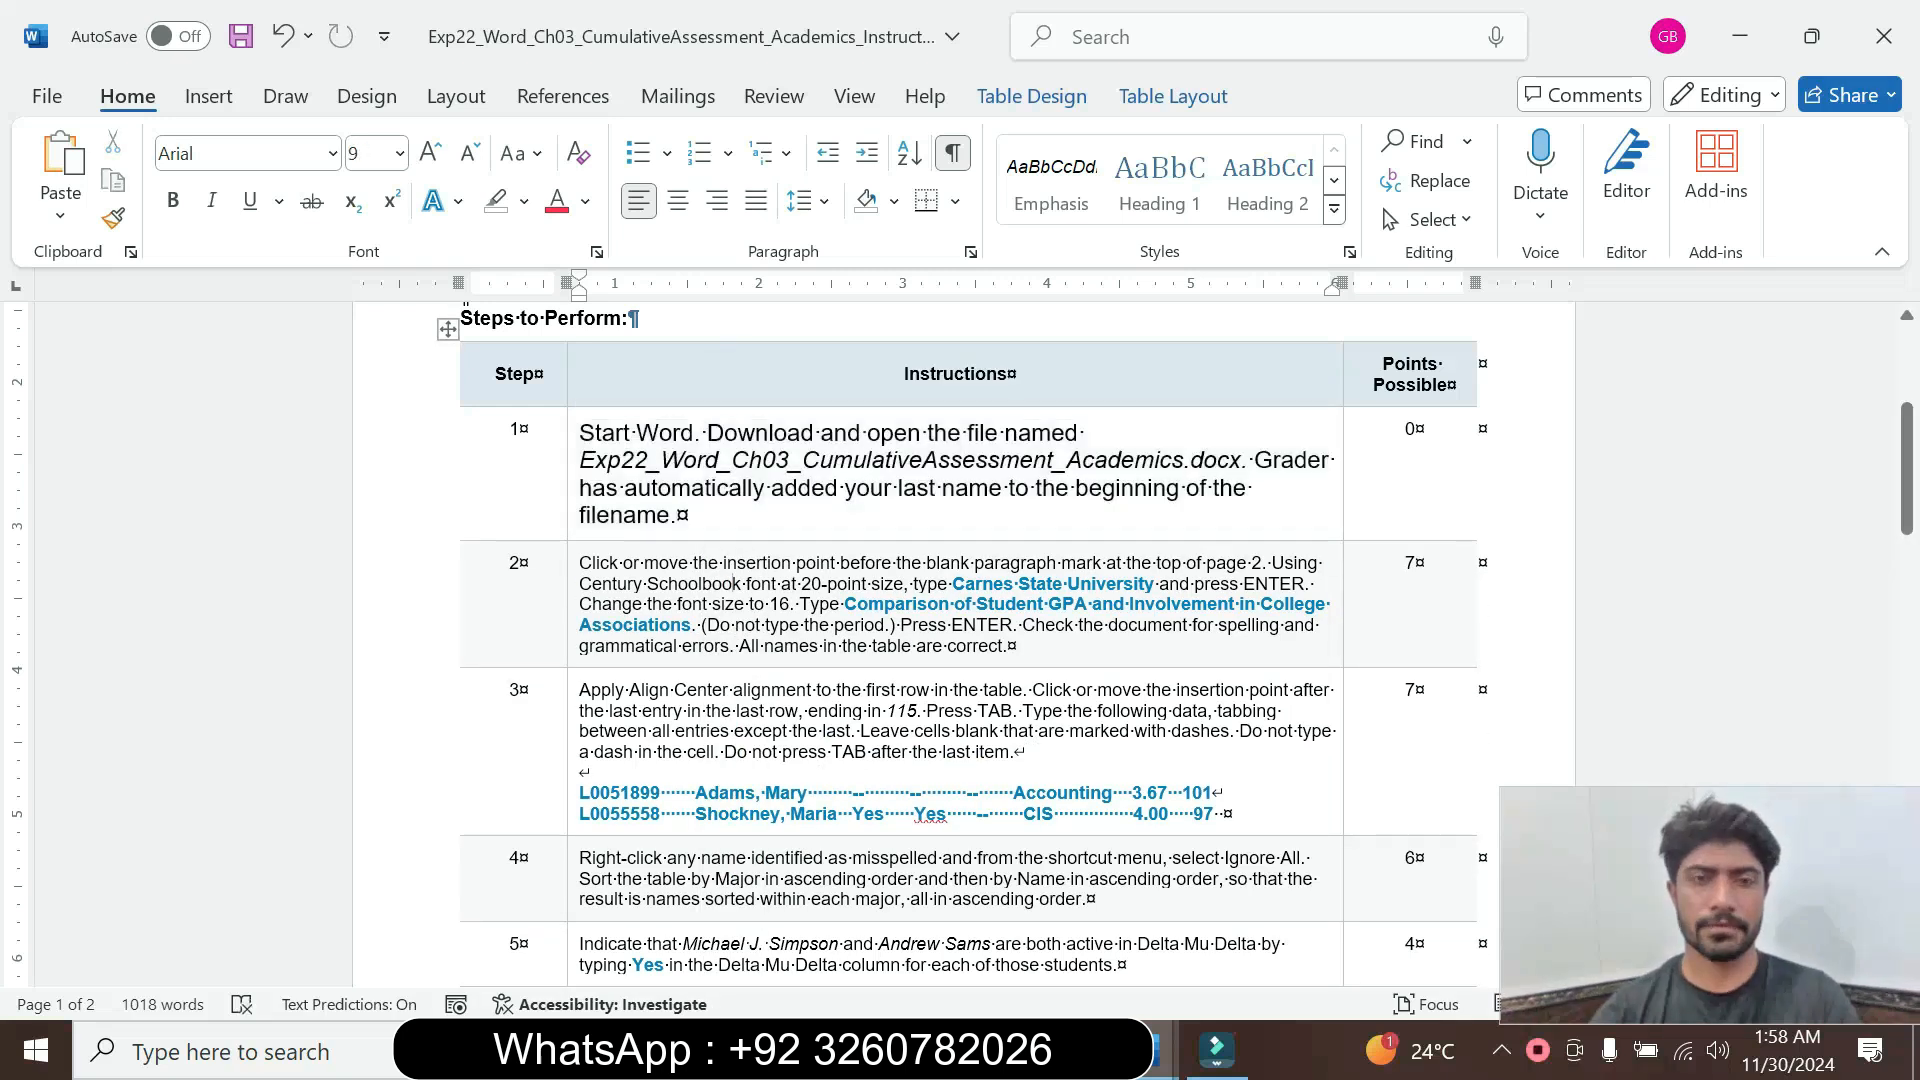
{"action": "left_click", "coordinate": [566, 514]}
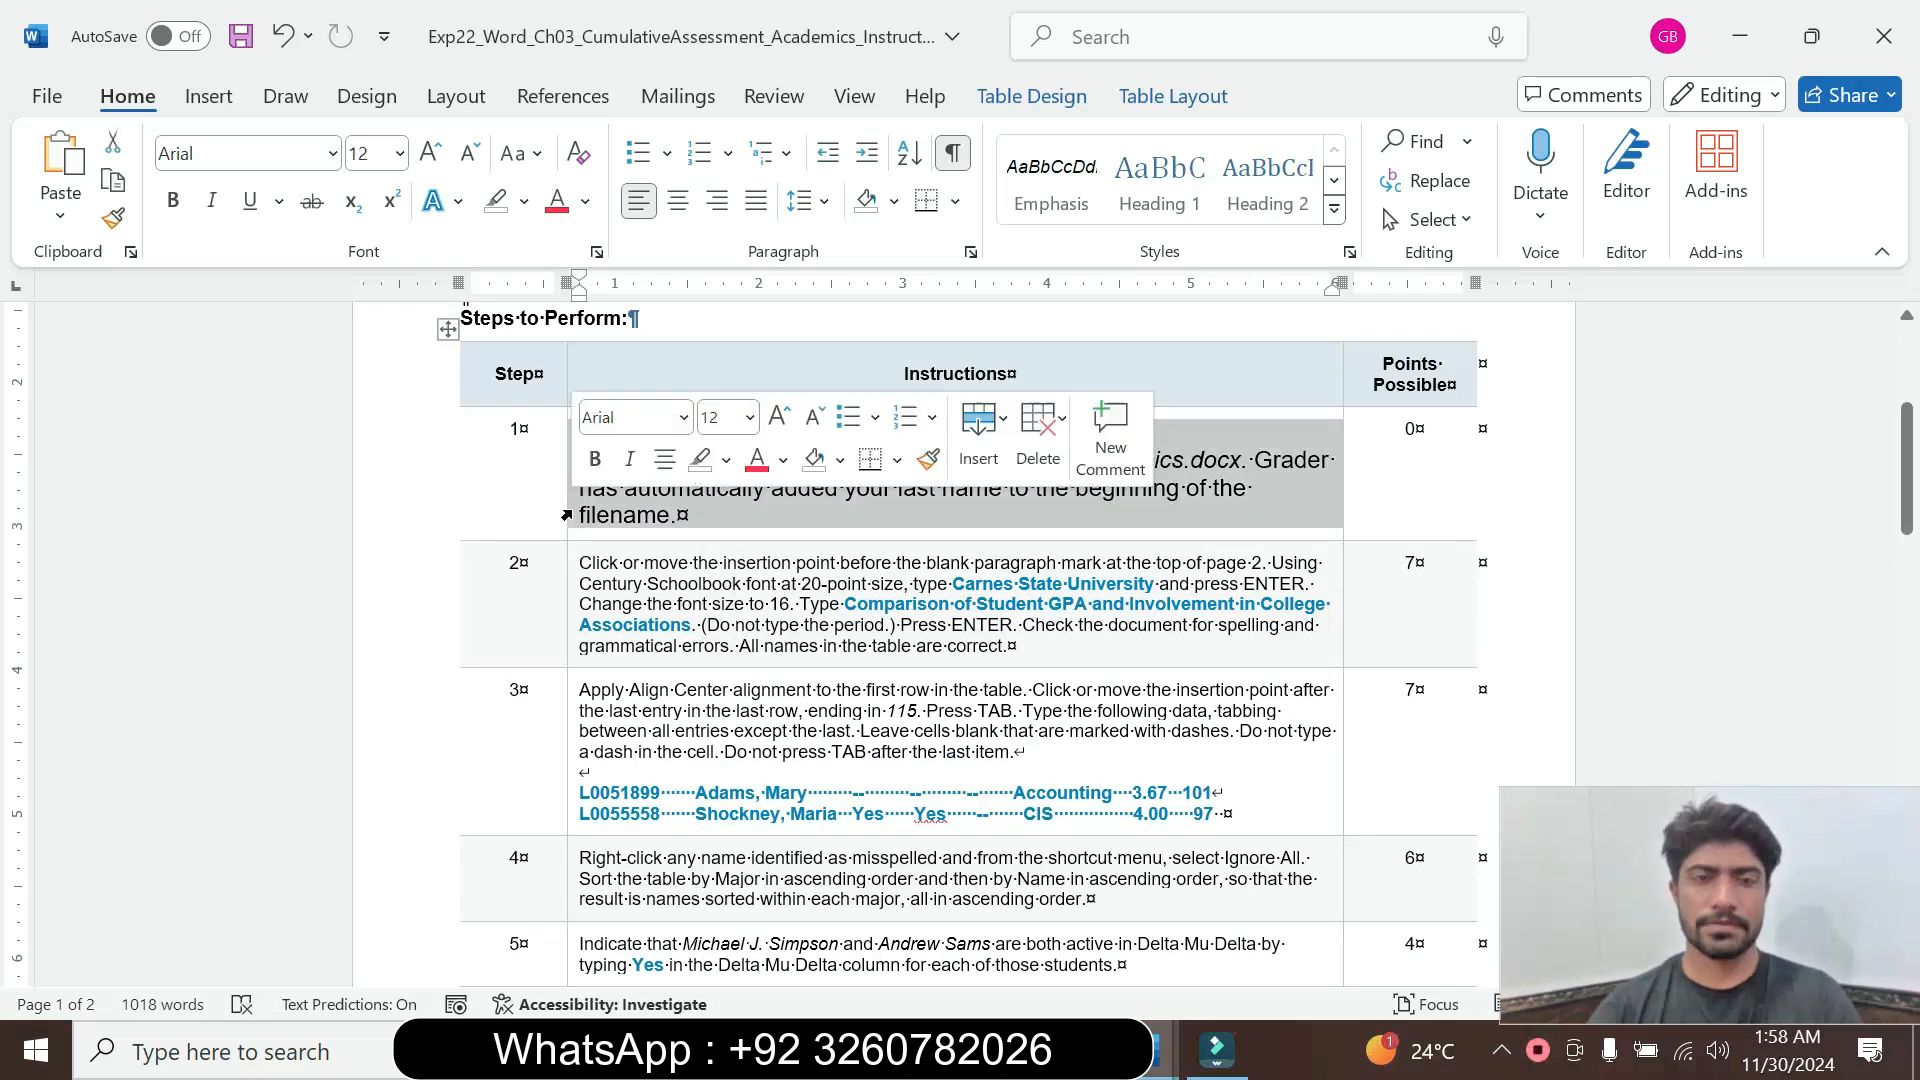
{"action": "left_click", "coordinate": [725, 459]}
{"action": "left_click", "coordinate": [799, 566]}
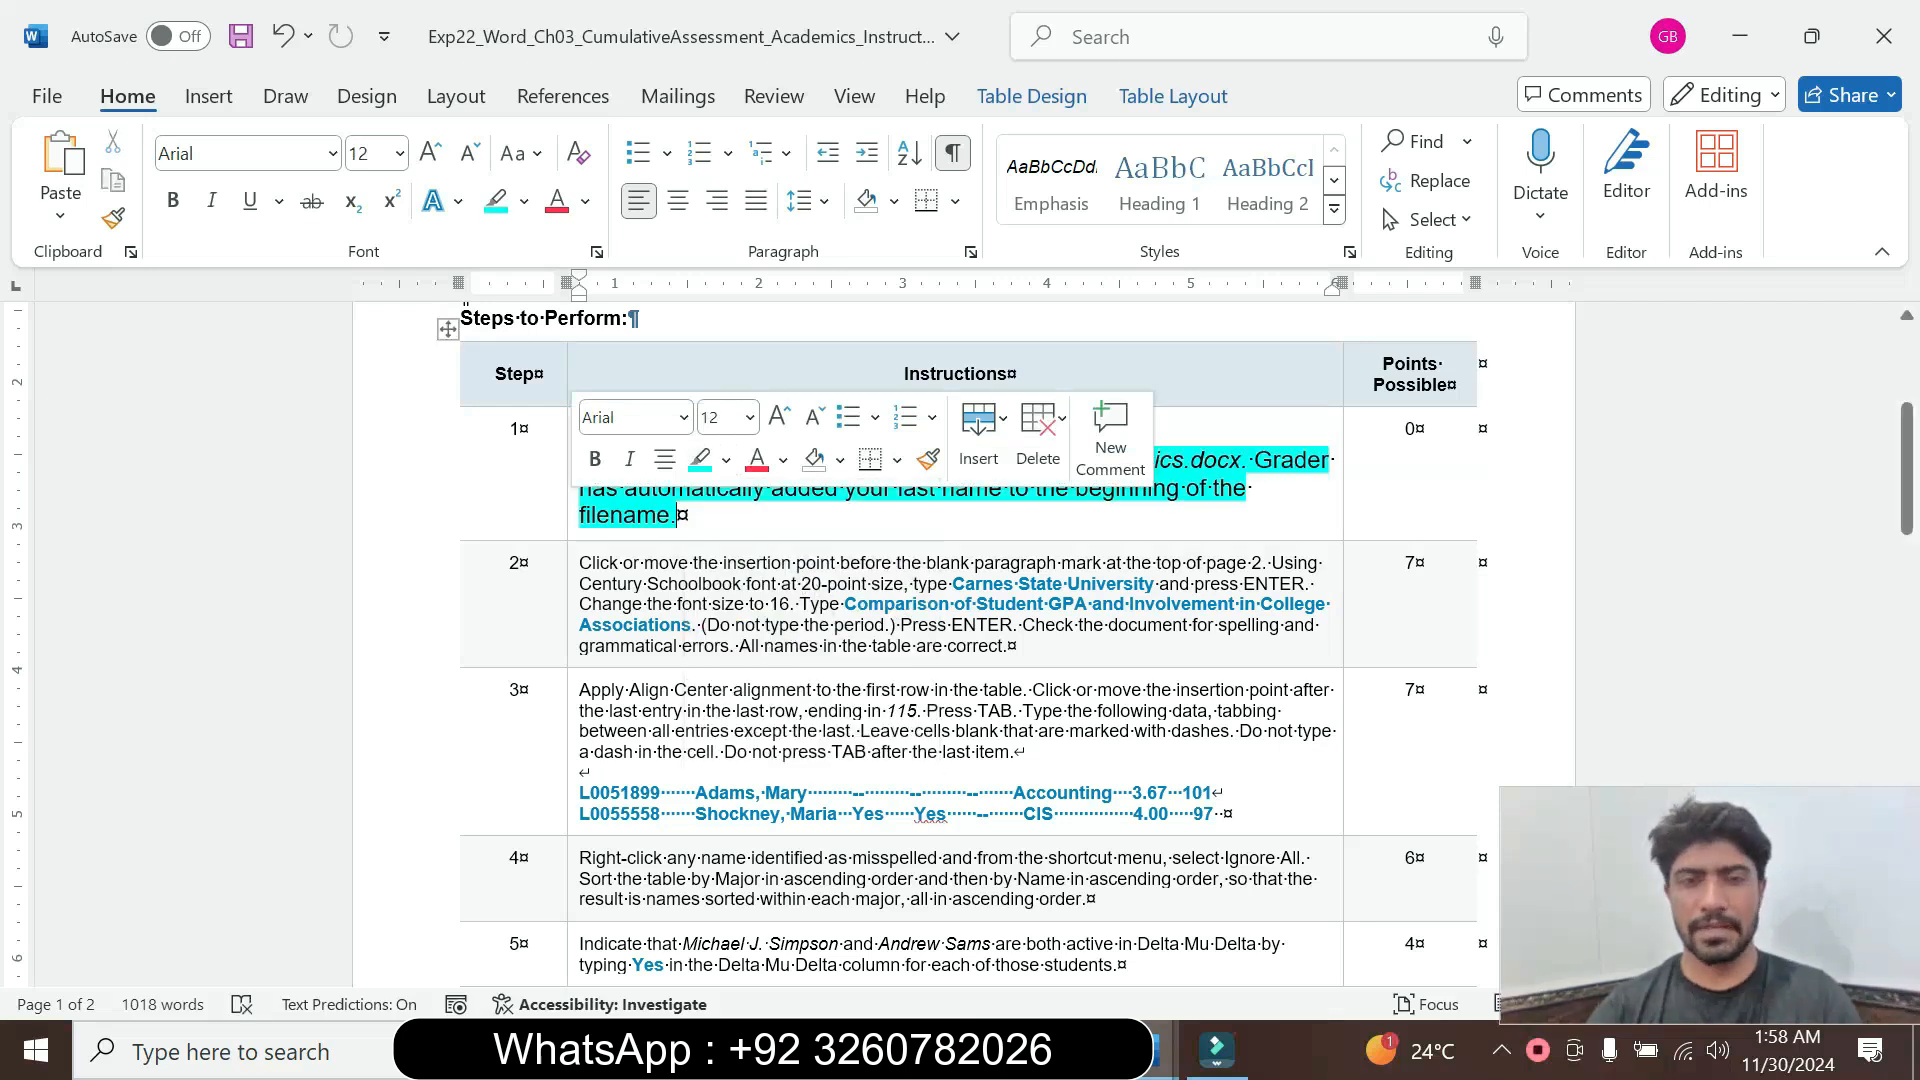
{"action": "left_click", "coordinate": [655, 514]}
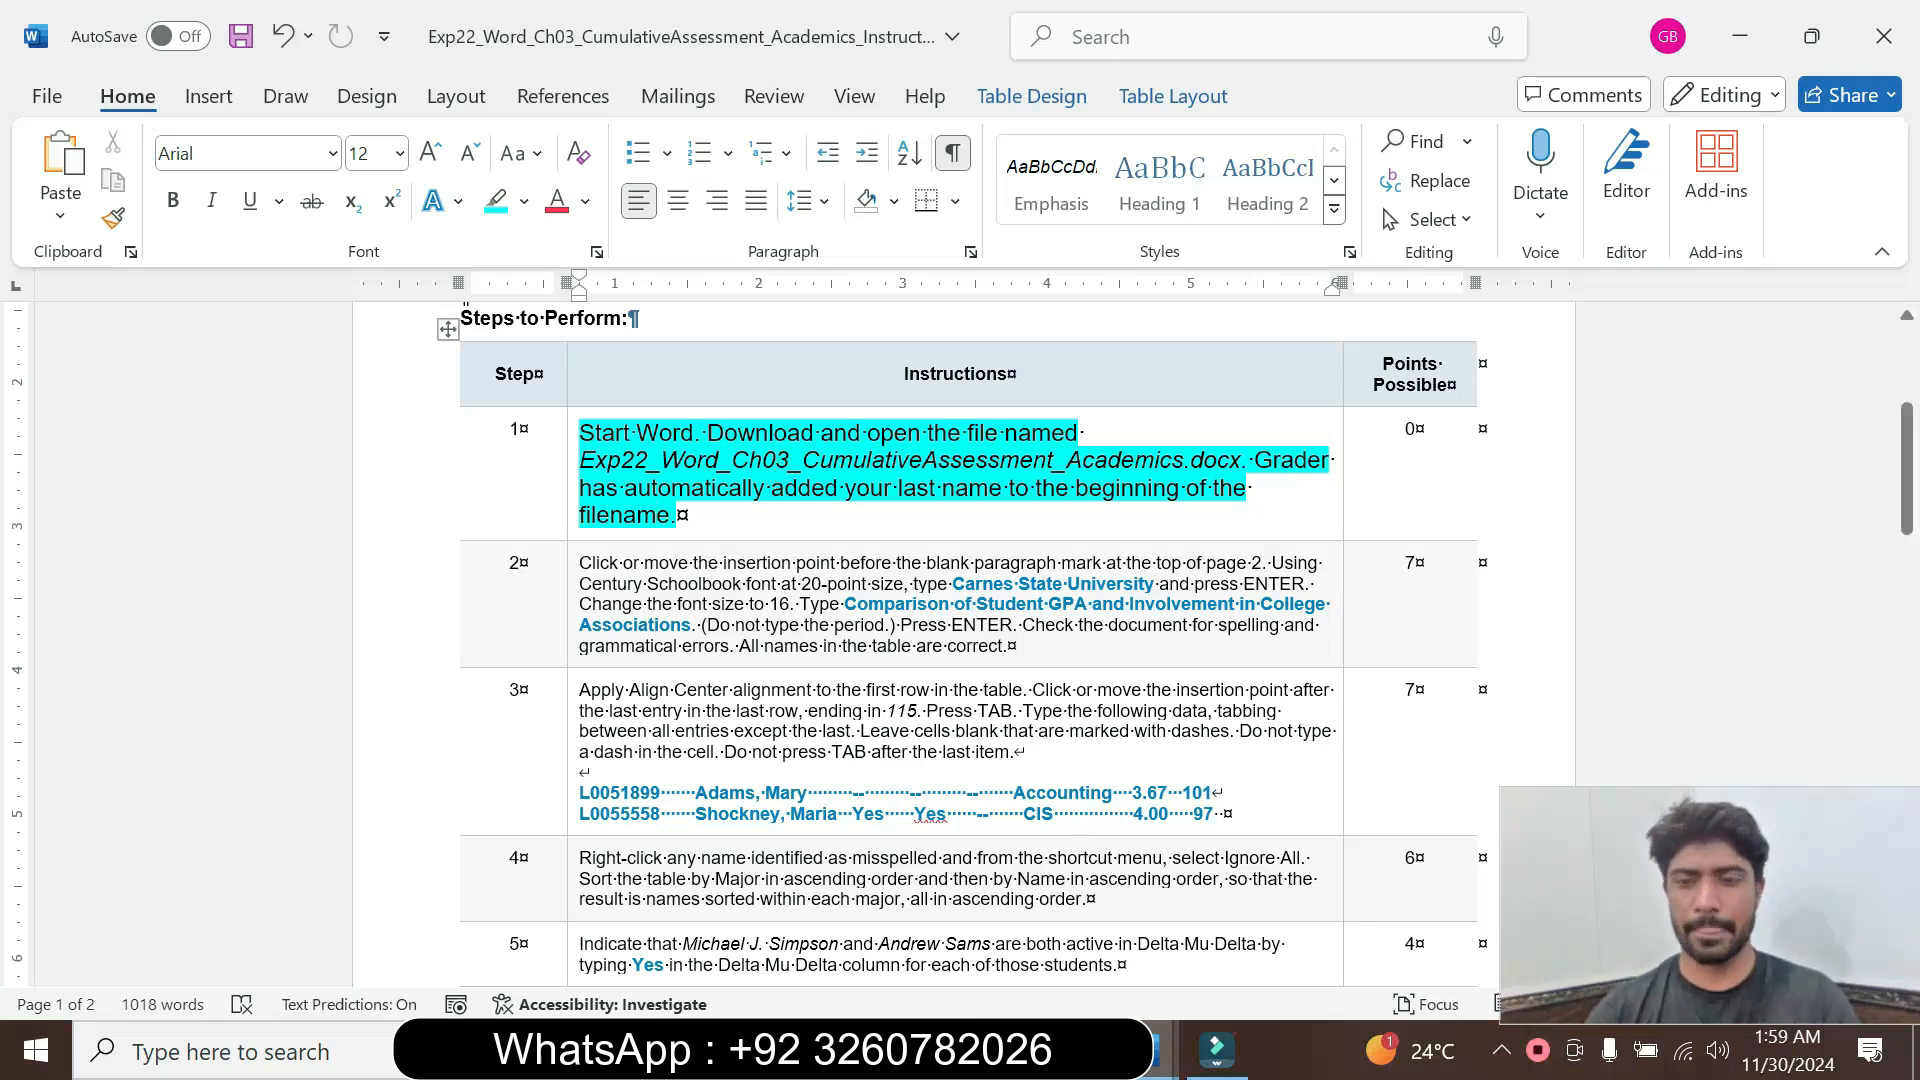
Switch to the memorandum document, look over its heading and body text, and return to the instructions document
{"action": "mouse_move", "coordinate": [1153, 1070]}
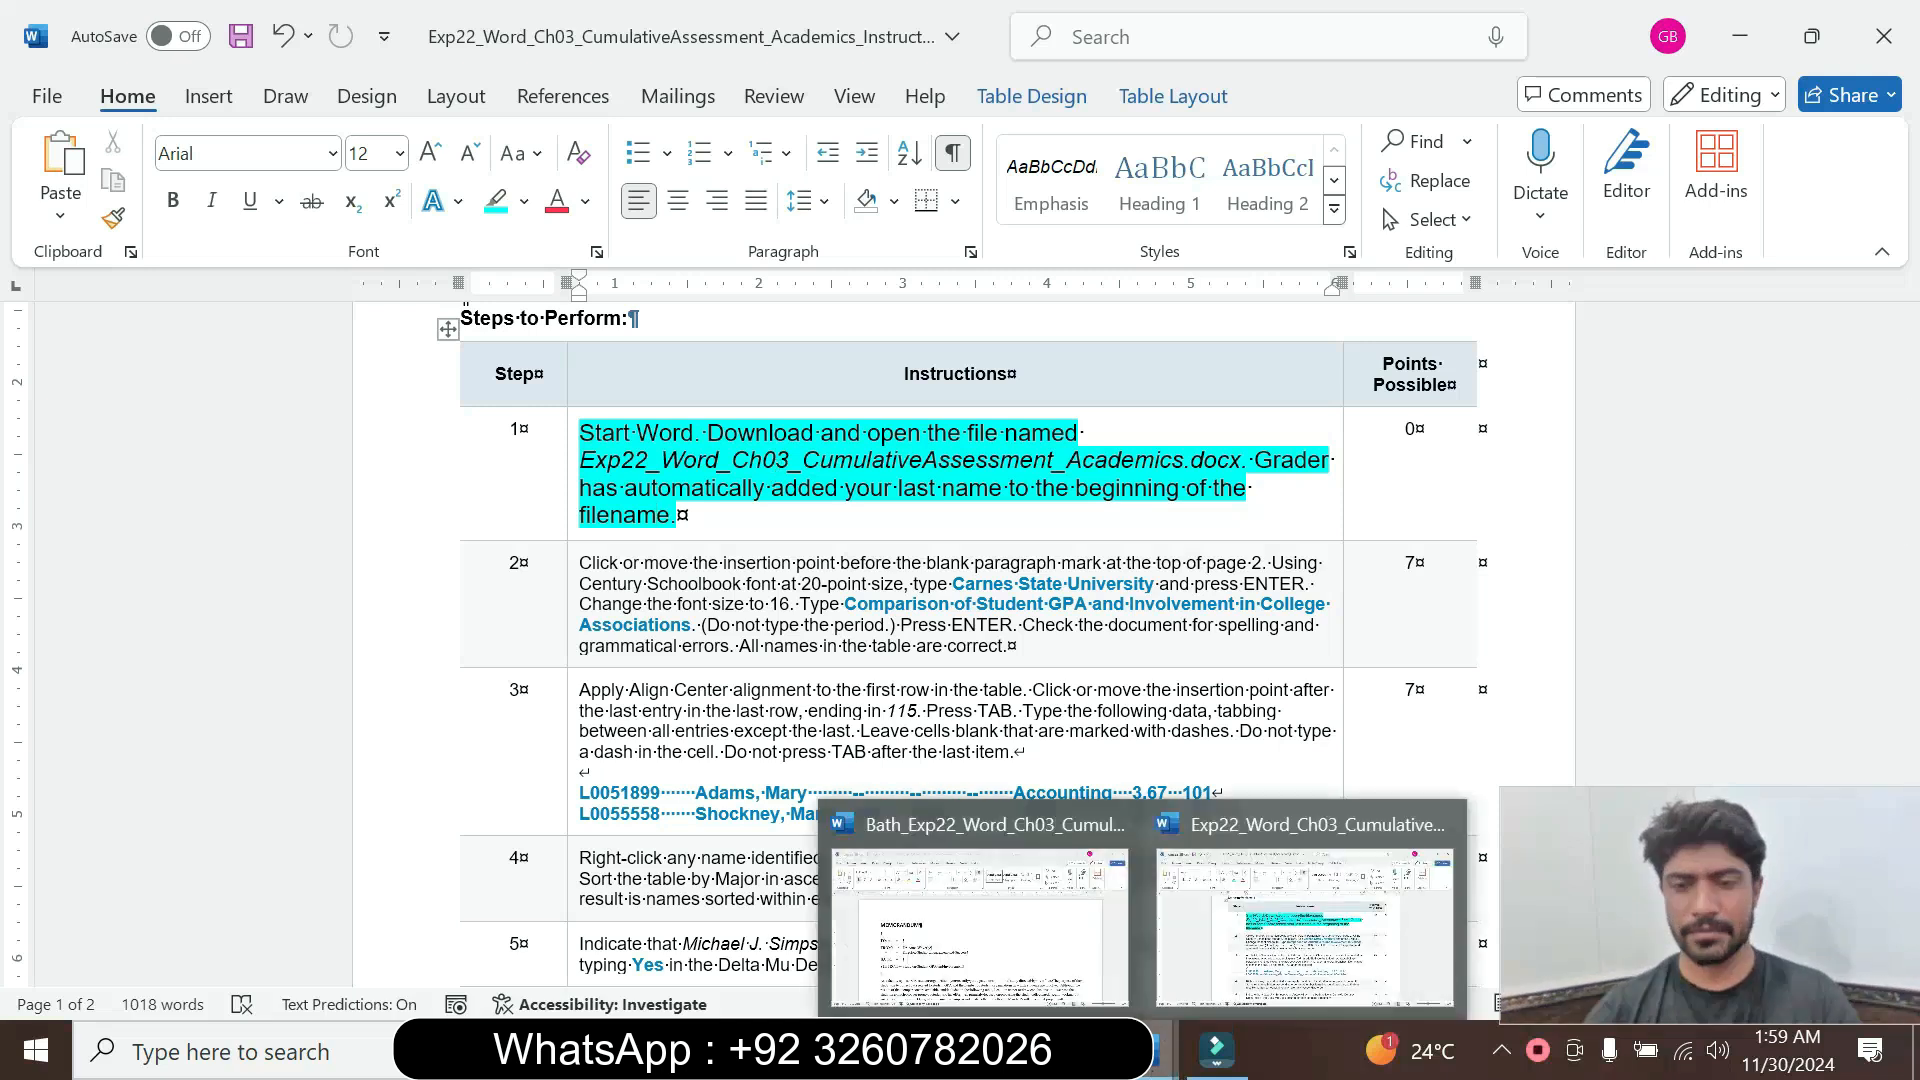
{"action": "left_click", "coordinate": [984, 915]}
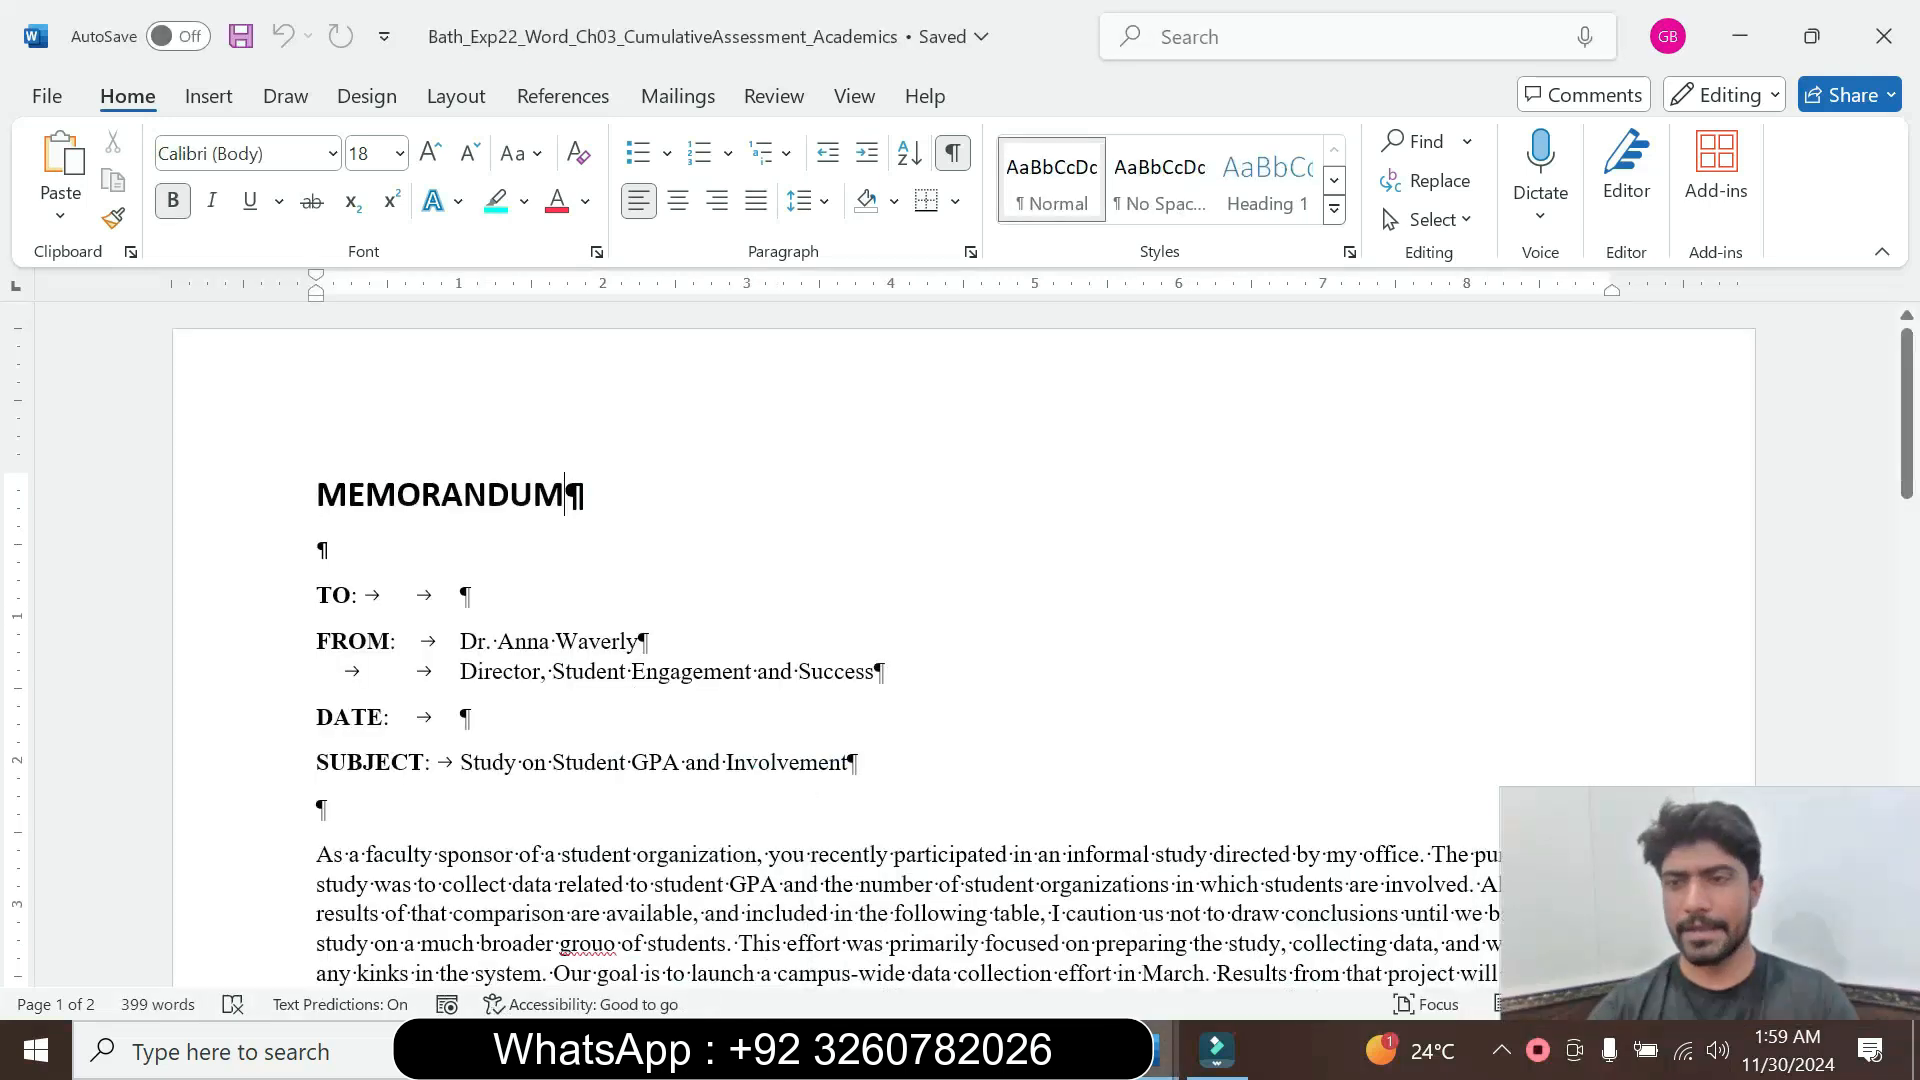
{"action": "left_click_drag", "start_coordinate": [1906, 368], "coordinate": [1912, 408]}
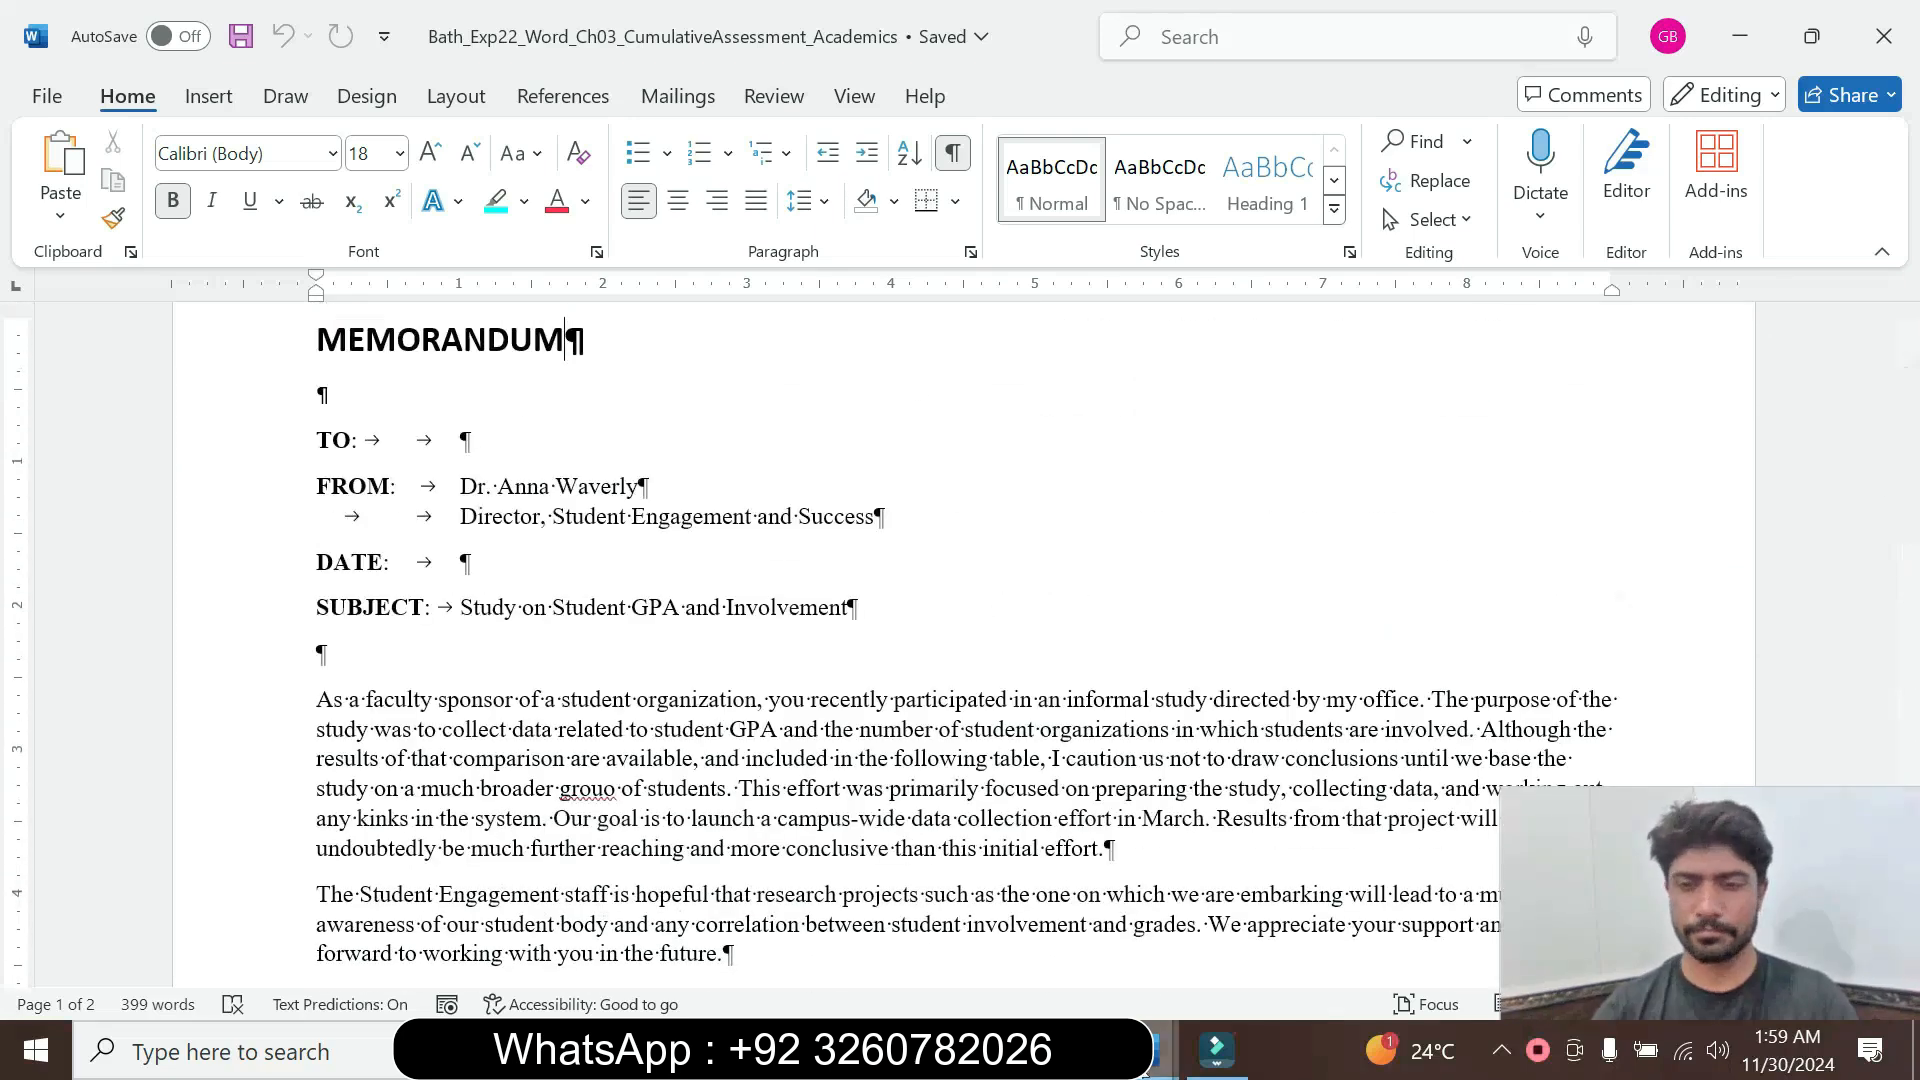
{"action": "mouse_move", "coordinate": [1160, 1050]}
{"action": "left_click", "coordinate": [1300, 910]}
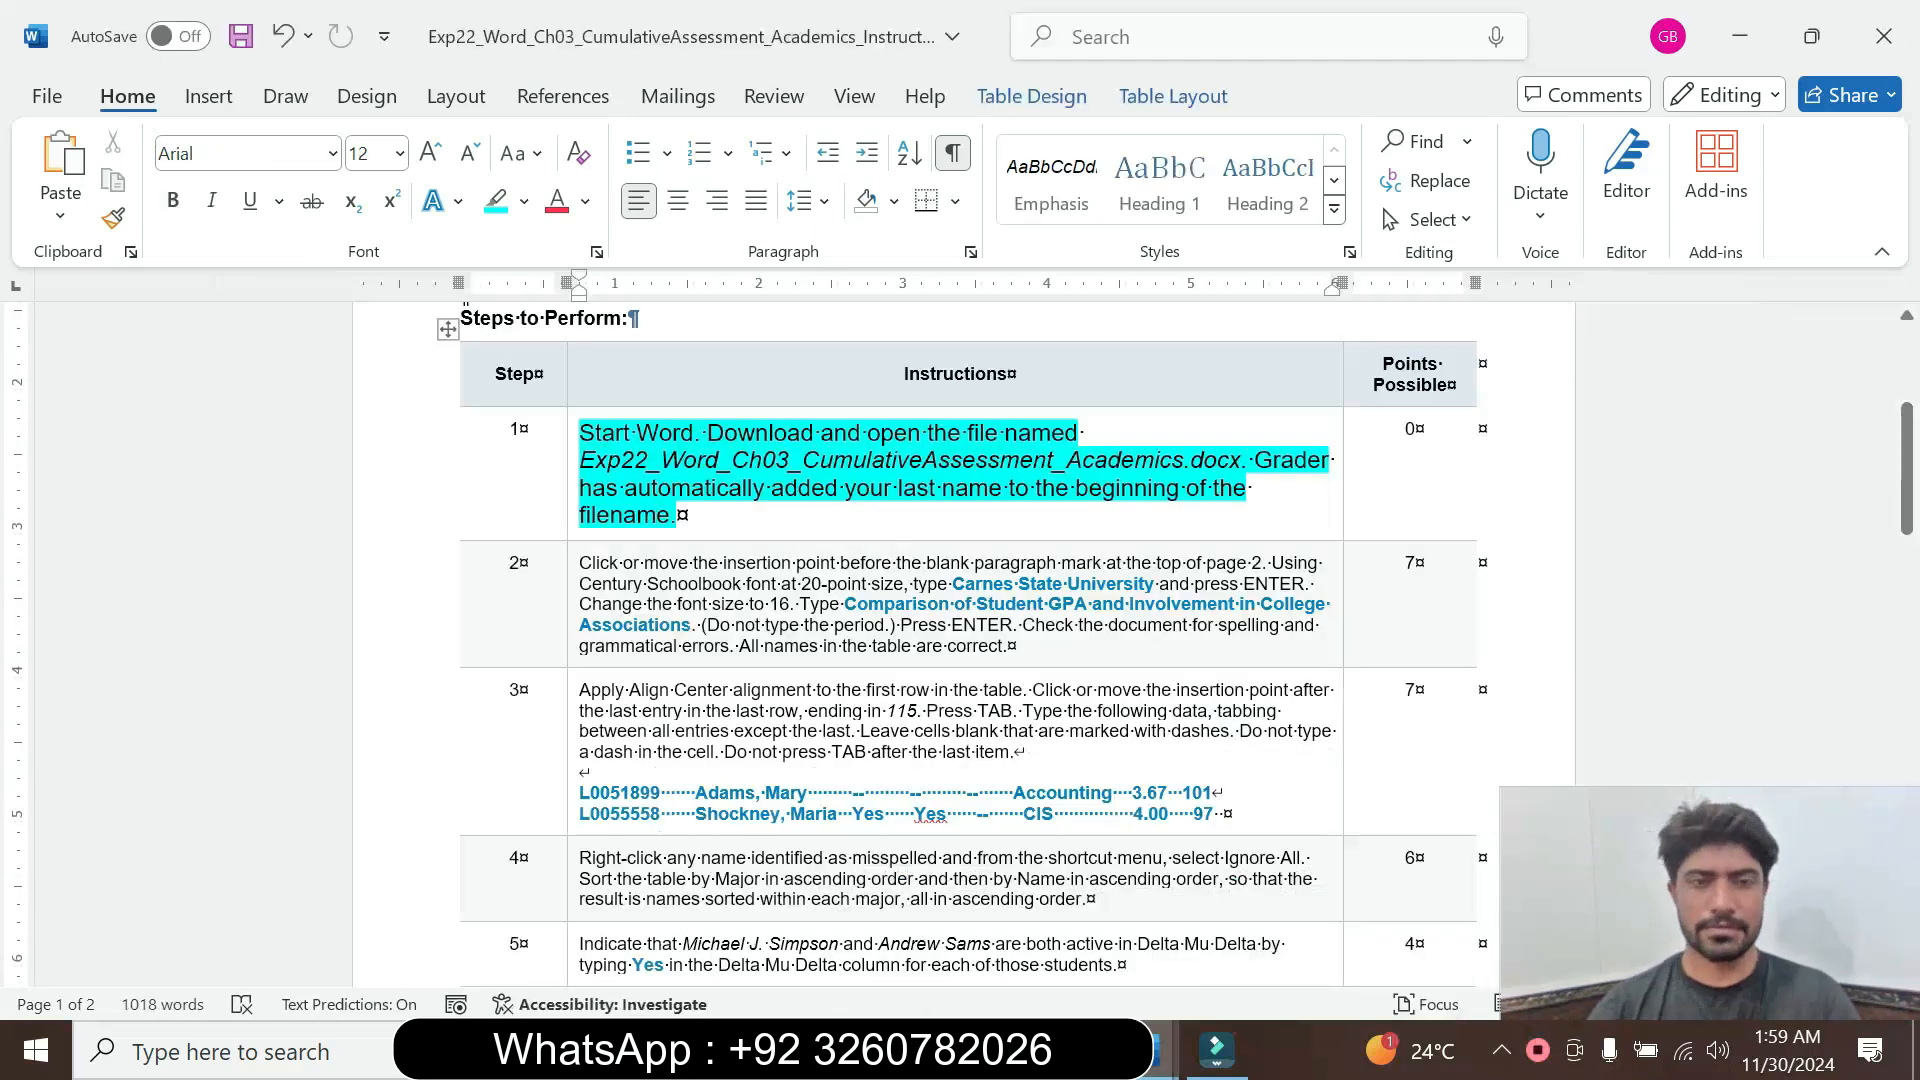
Set the step 1 instruction text back to 9 pt and remove its highlight
{"action": "left_click", "coordinate": [568, 525]}
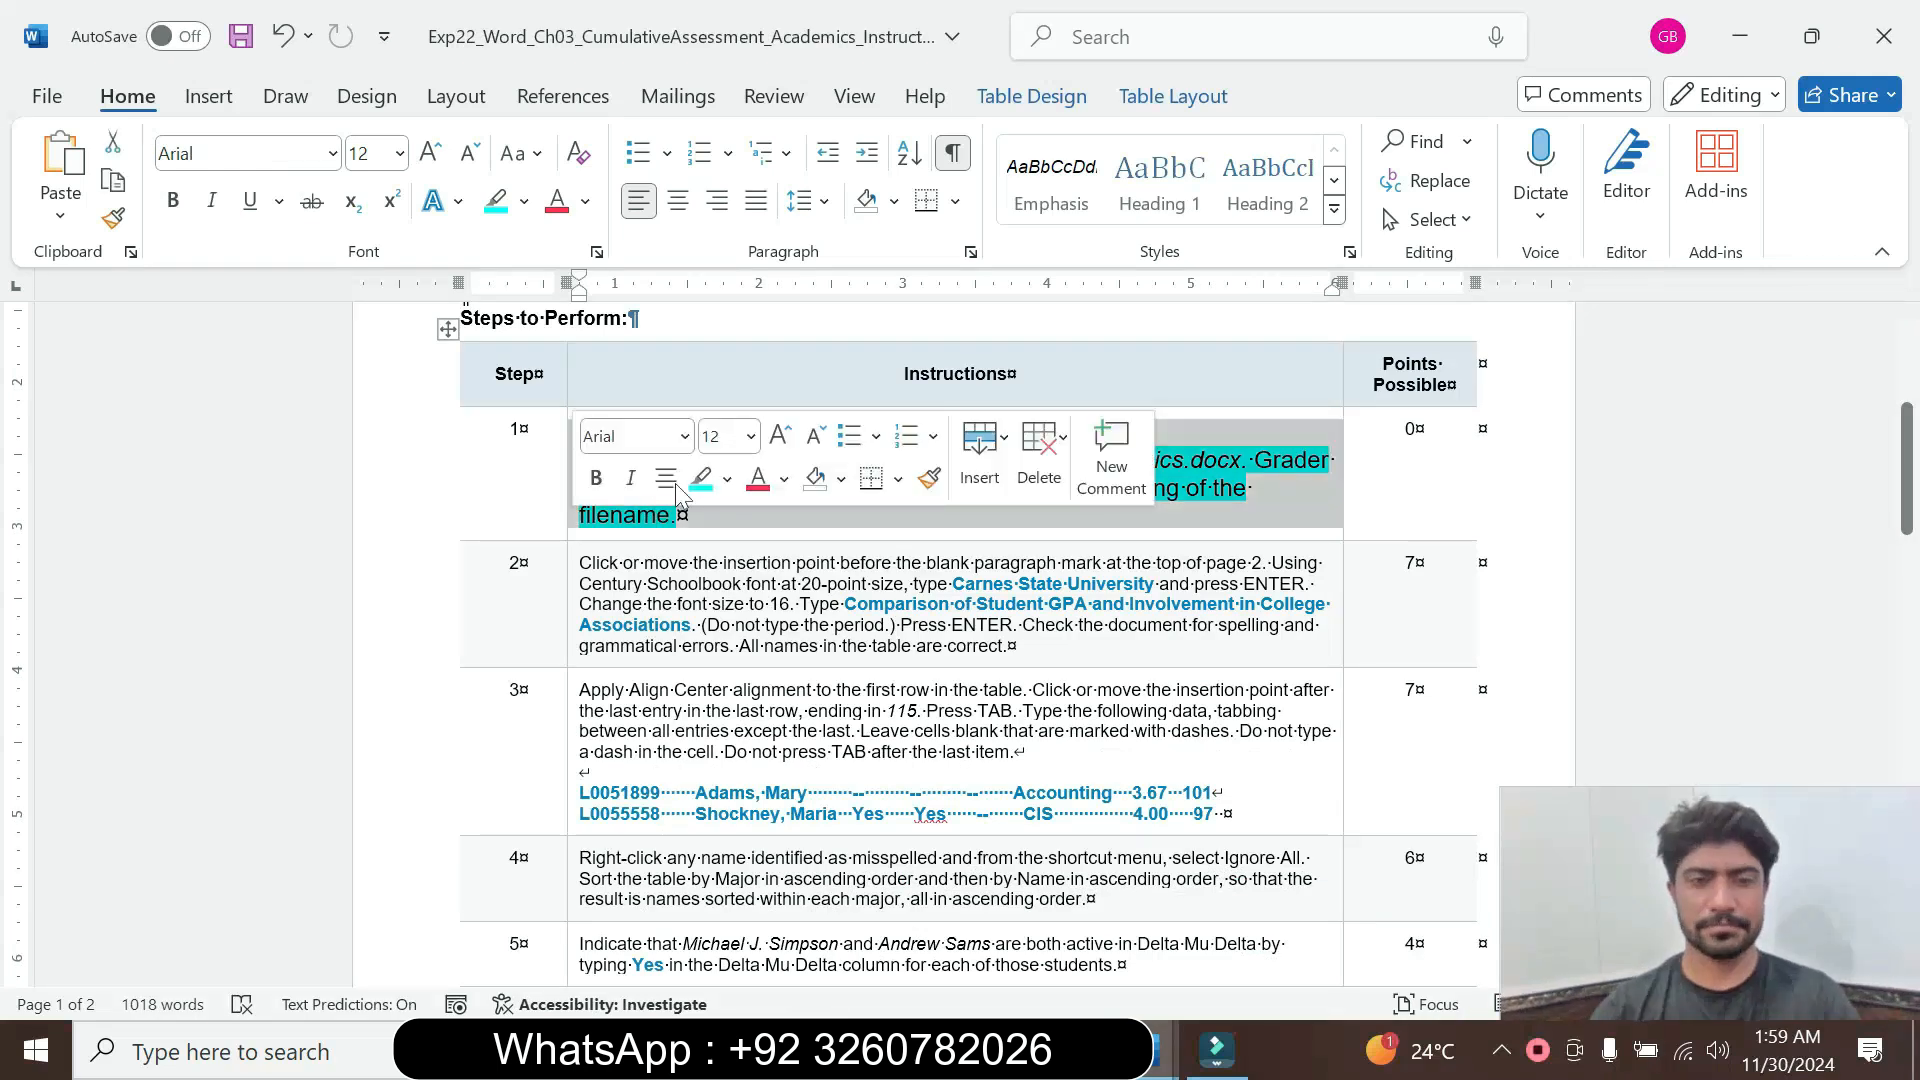
{"action": "left_click", "coordinate": [750, 437]}
{"action": "left_click", "coordinate": [721, 512]}
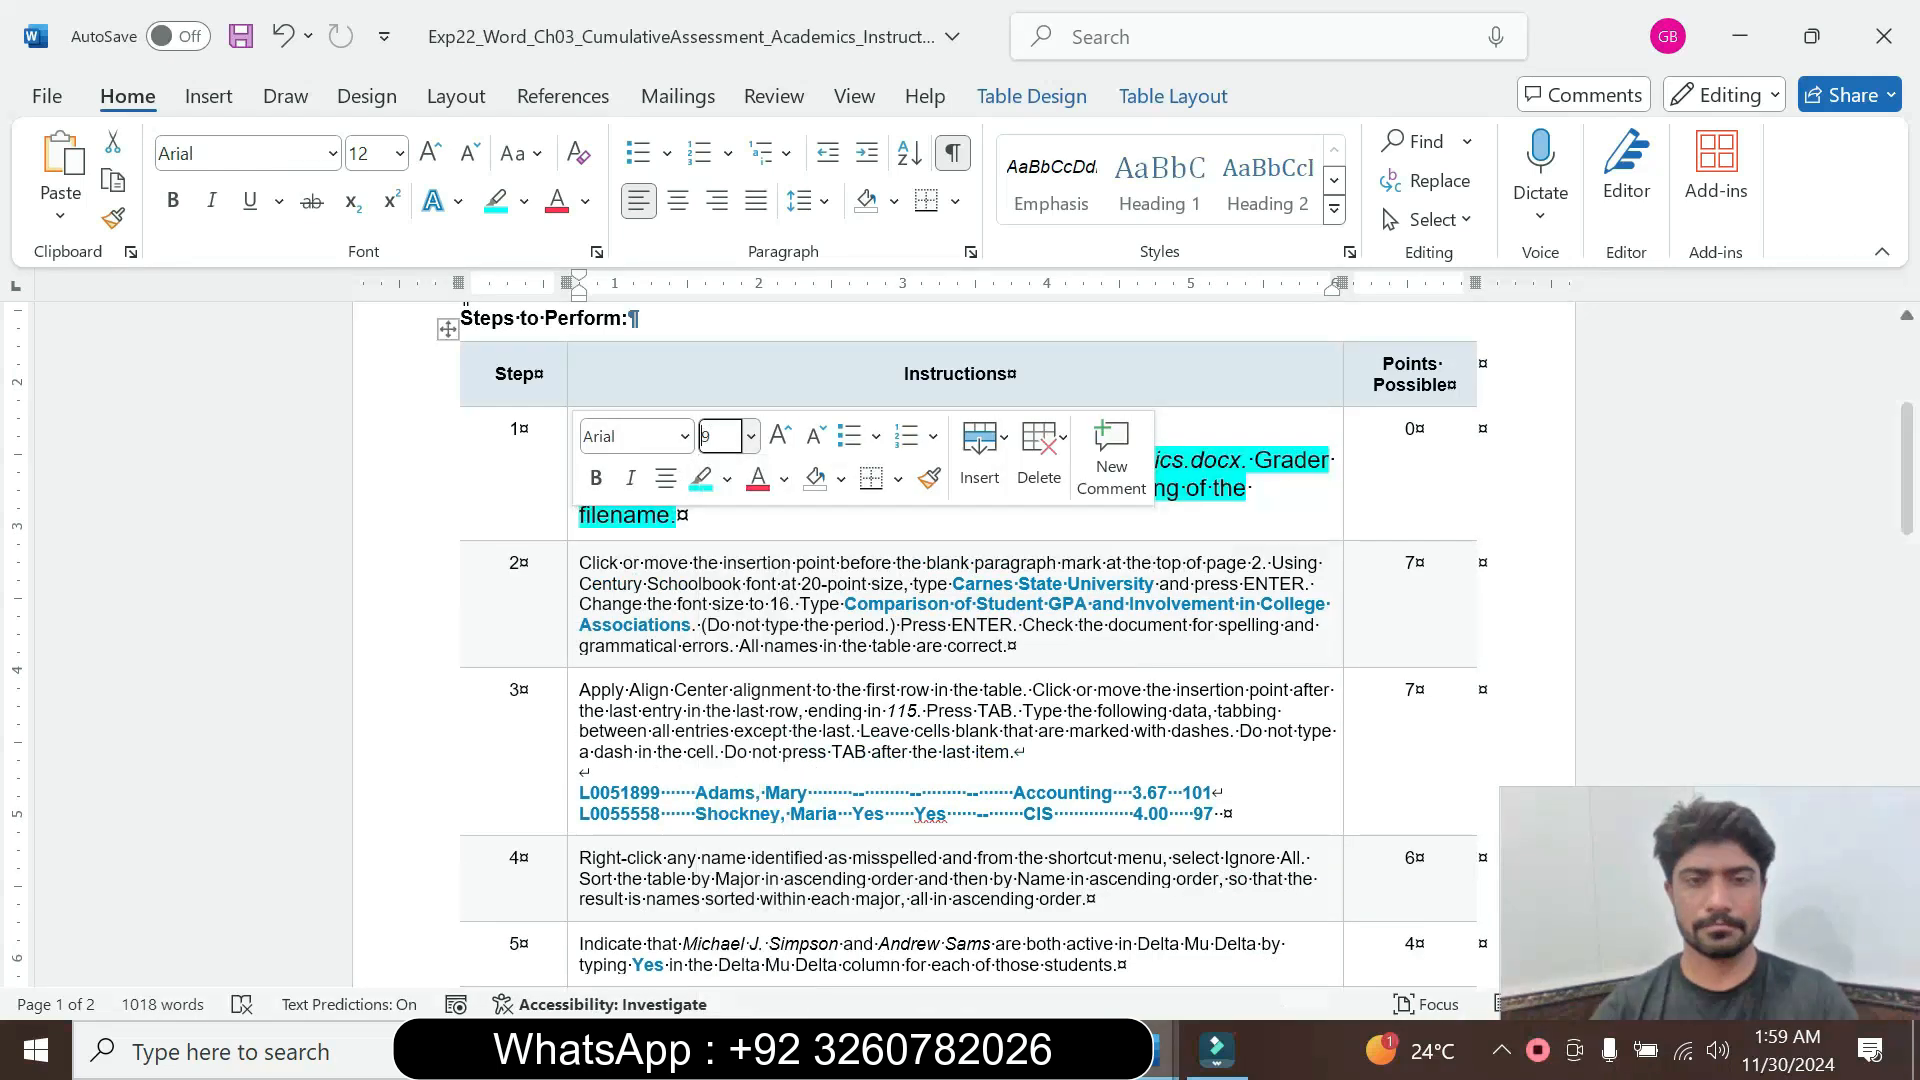
{"action": "left_click", "coordinate": [730, 478]}
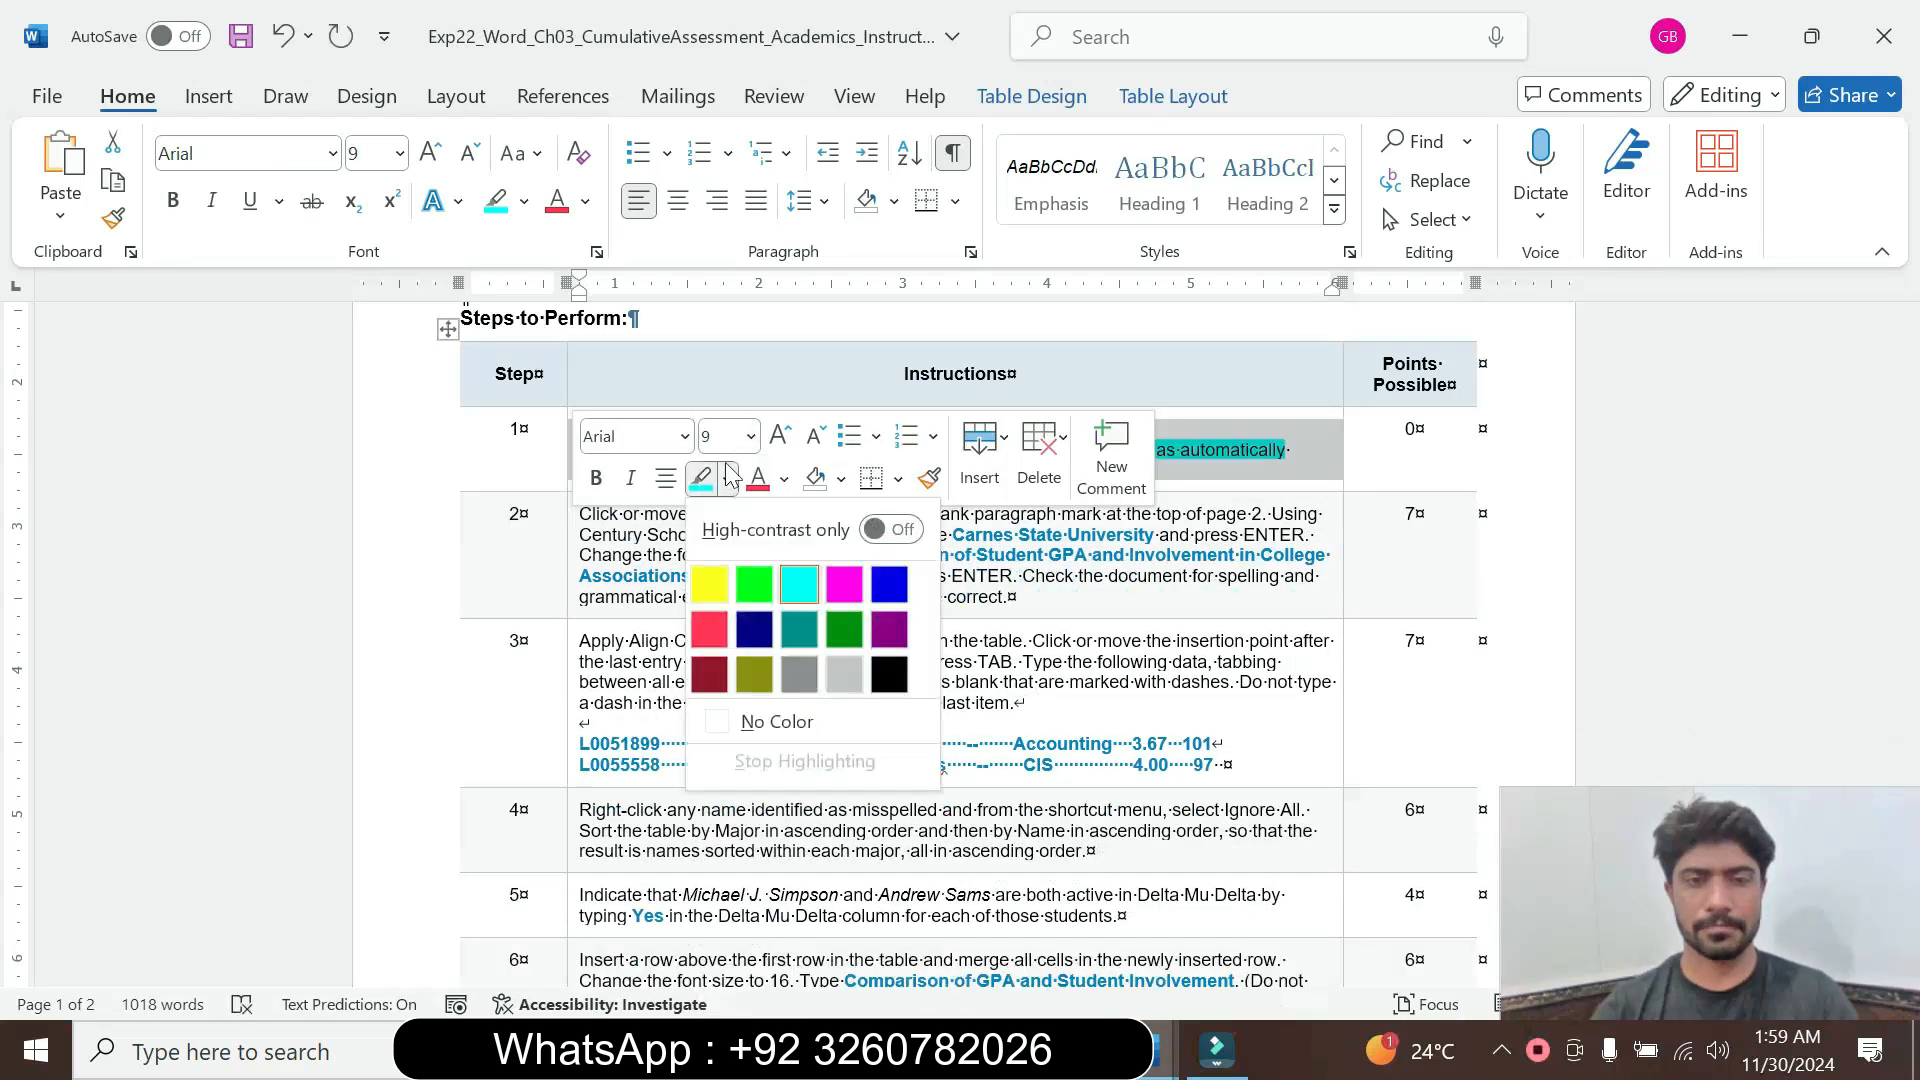
{"action": "left_click", "coordinate": [776, 720]}
Enlarge the step 2 instruction text to 14 pt and highlight it in turquoise
{"action": "left_click", "coordinate": [570, 604]}
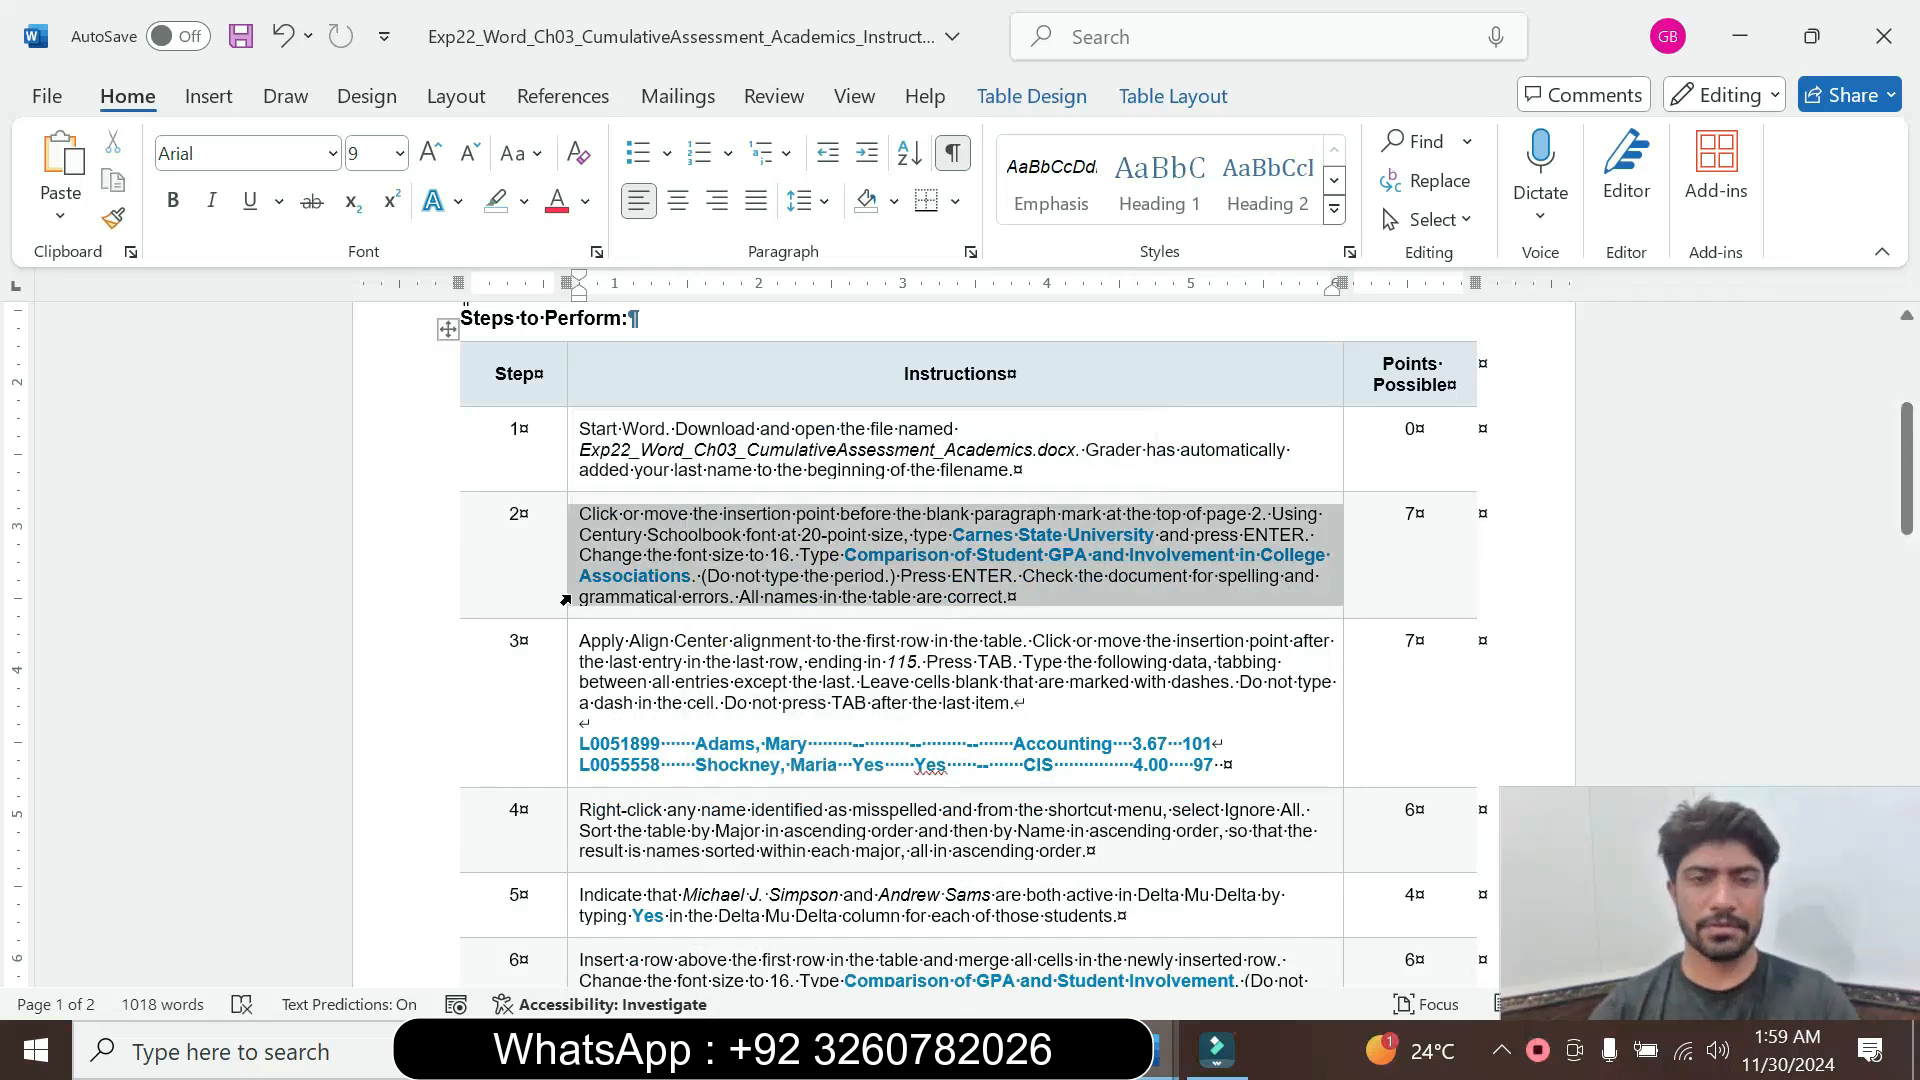
{"action": "left_click", "coordinate": [749, 510]}
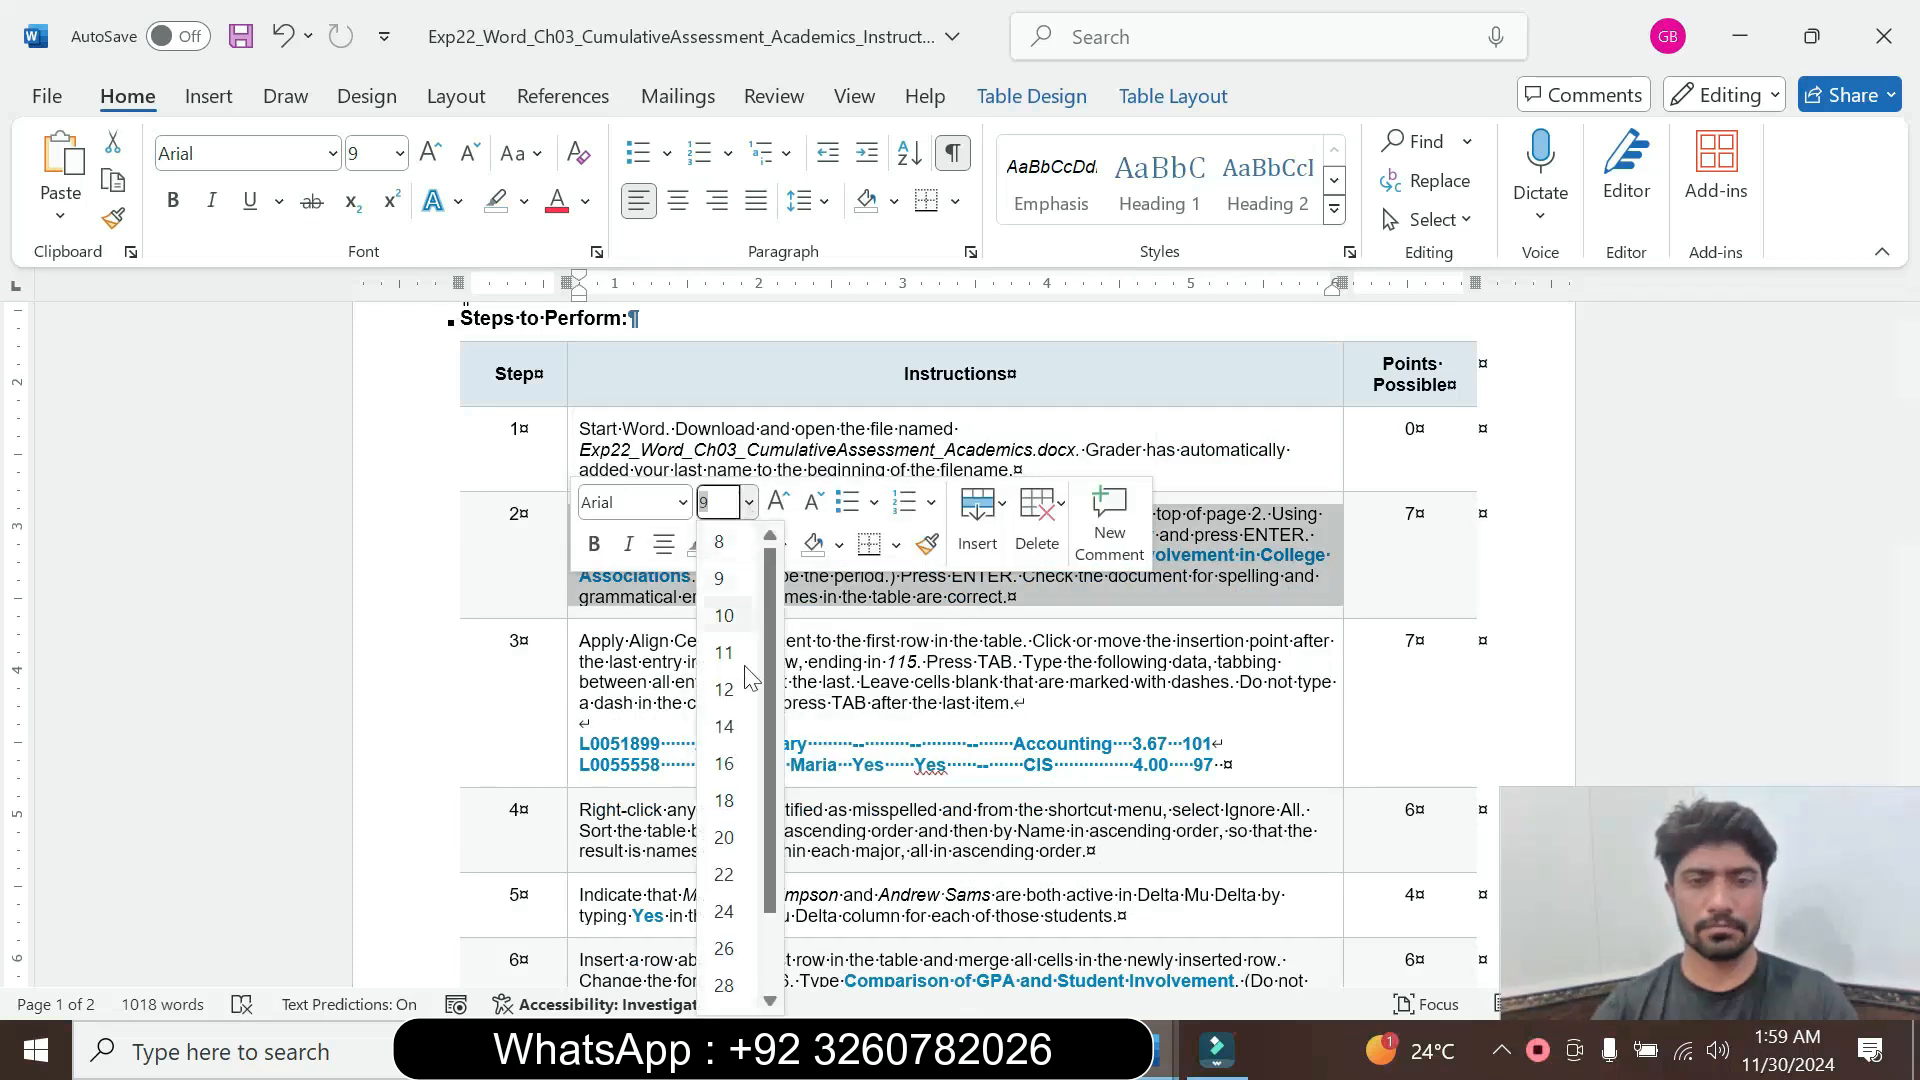
{"action": "left_click", "coordinate": [743, 740]}
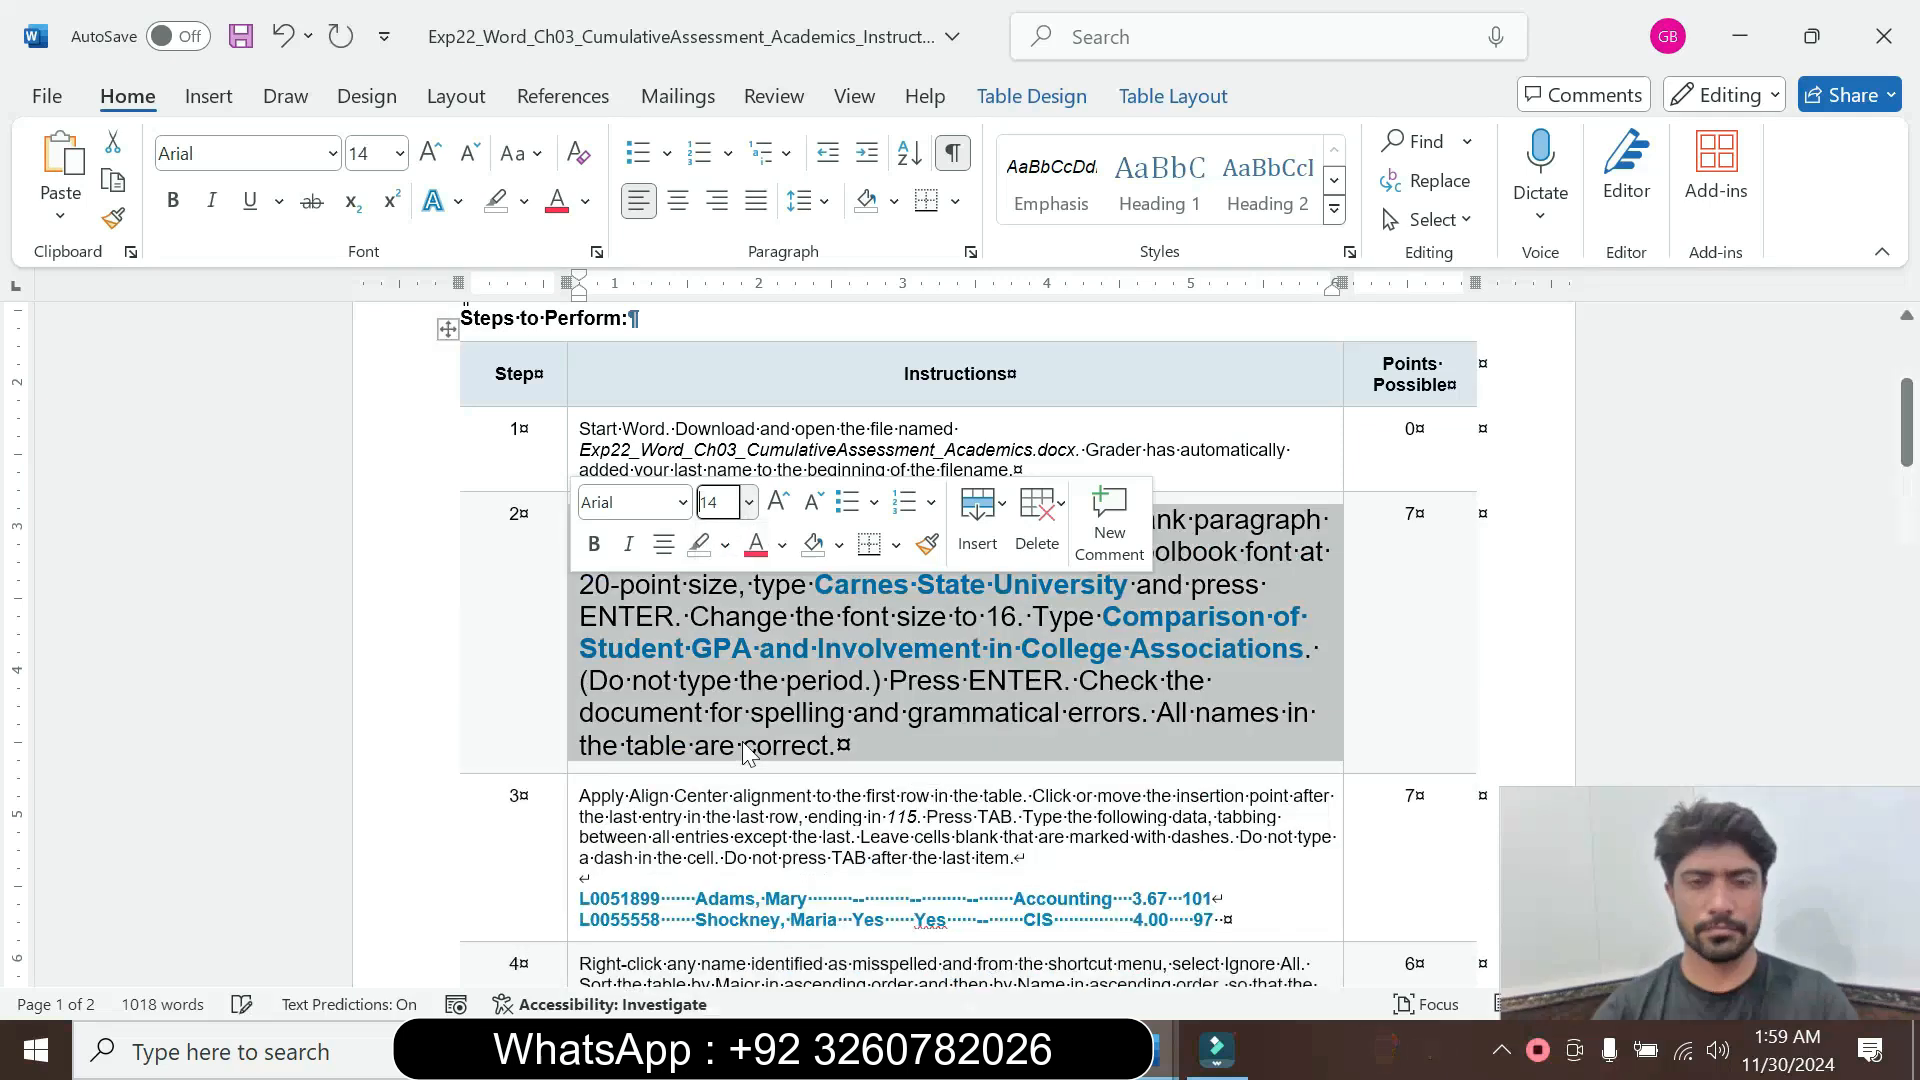
{"action": "left_click", "coordinate": [725, 545]}
{"action": "left_click", "coordinate": [799, 643]}
{"action": "key", "text": "Right"}
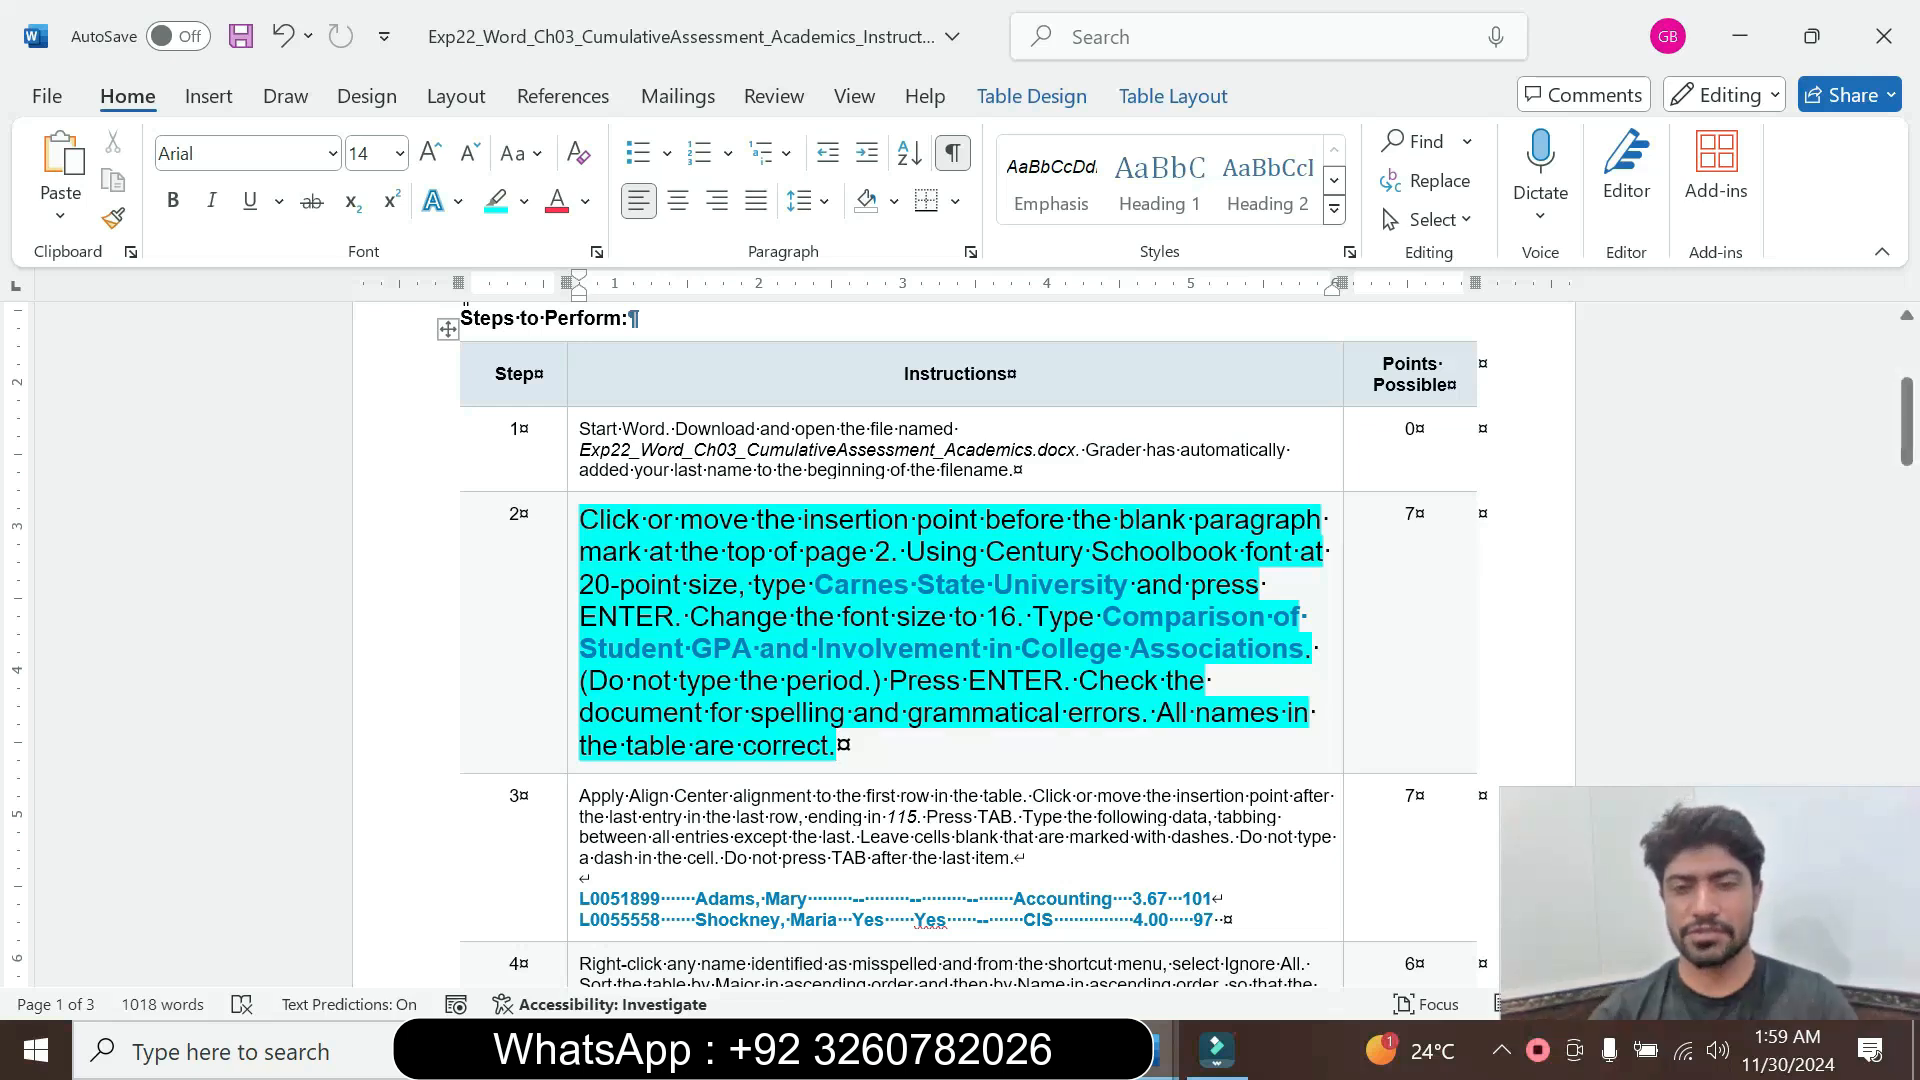
Review where step 2 wants the title, and place the insertion point in the blank paragraph above the table on the memo's page 2
{"action": "left_click_drag", "start_coordinate": [1313, 650], "coordinate": [814, 468]}
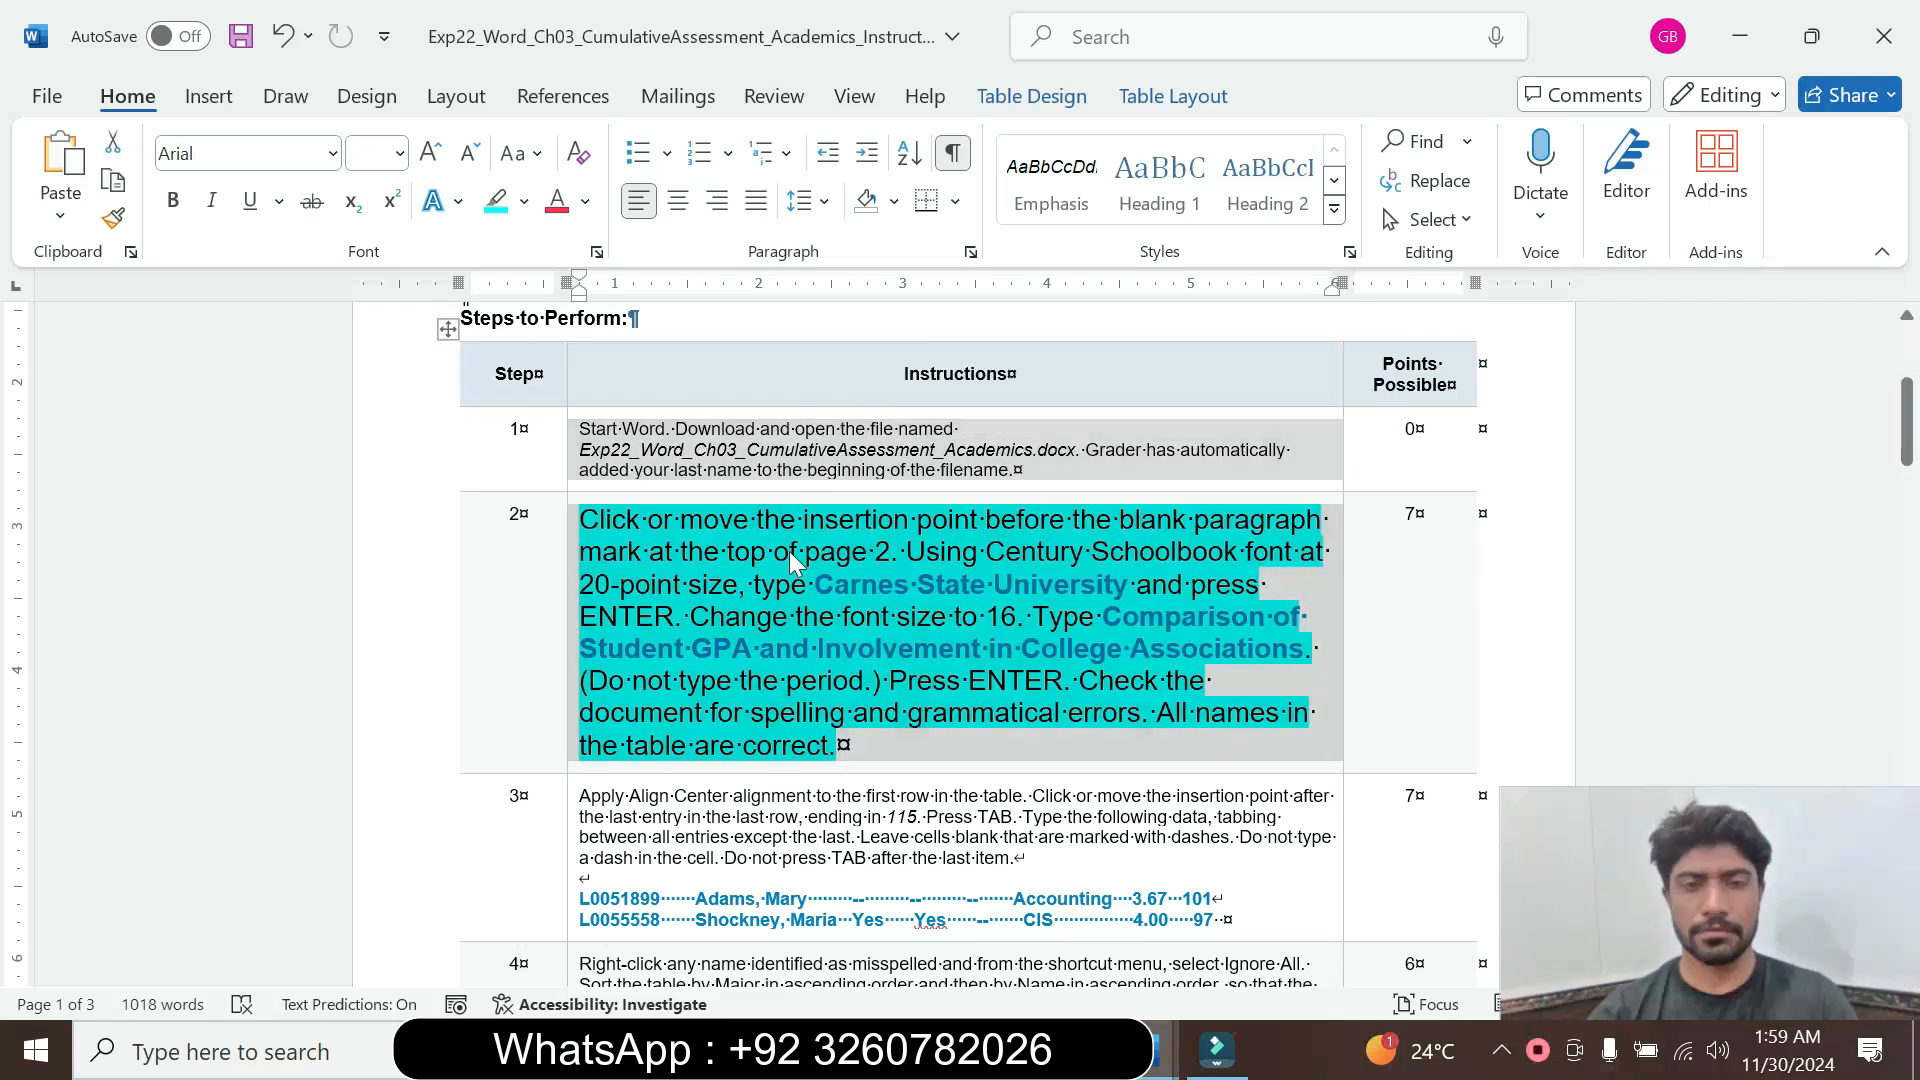
{"action": "left_click", "coordinate": [791, 555]}
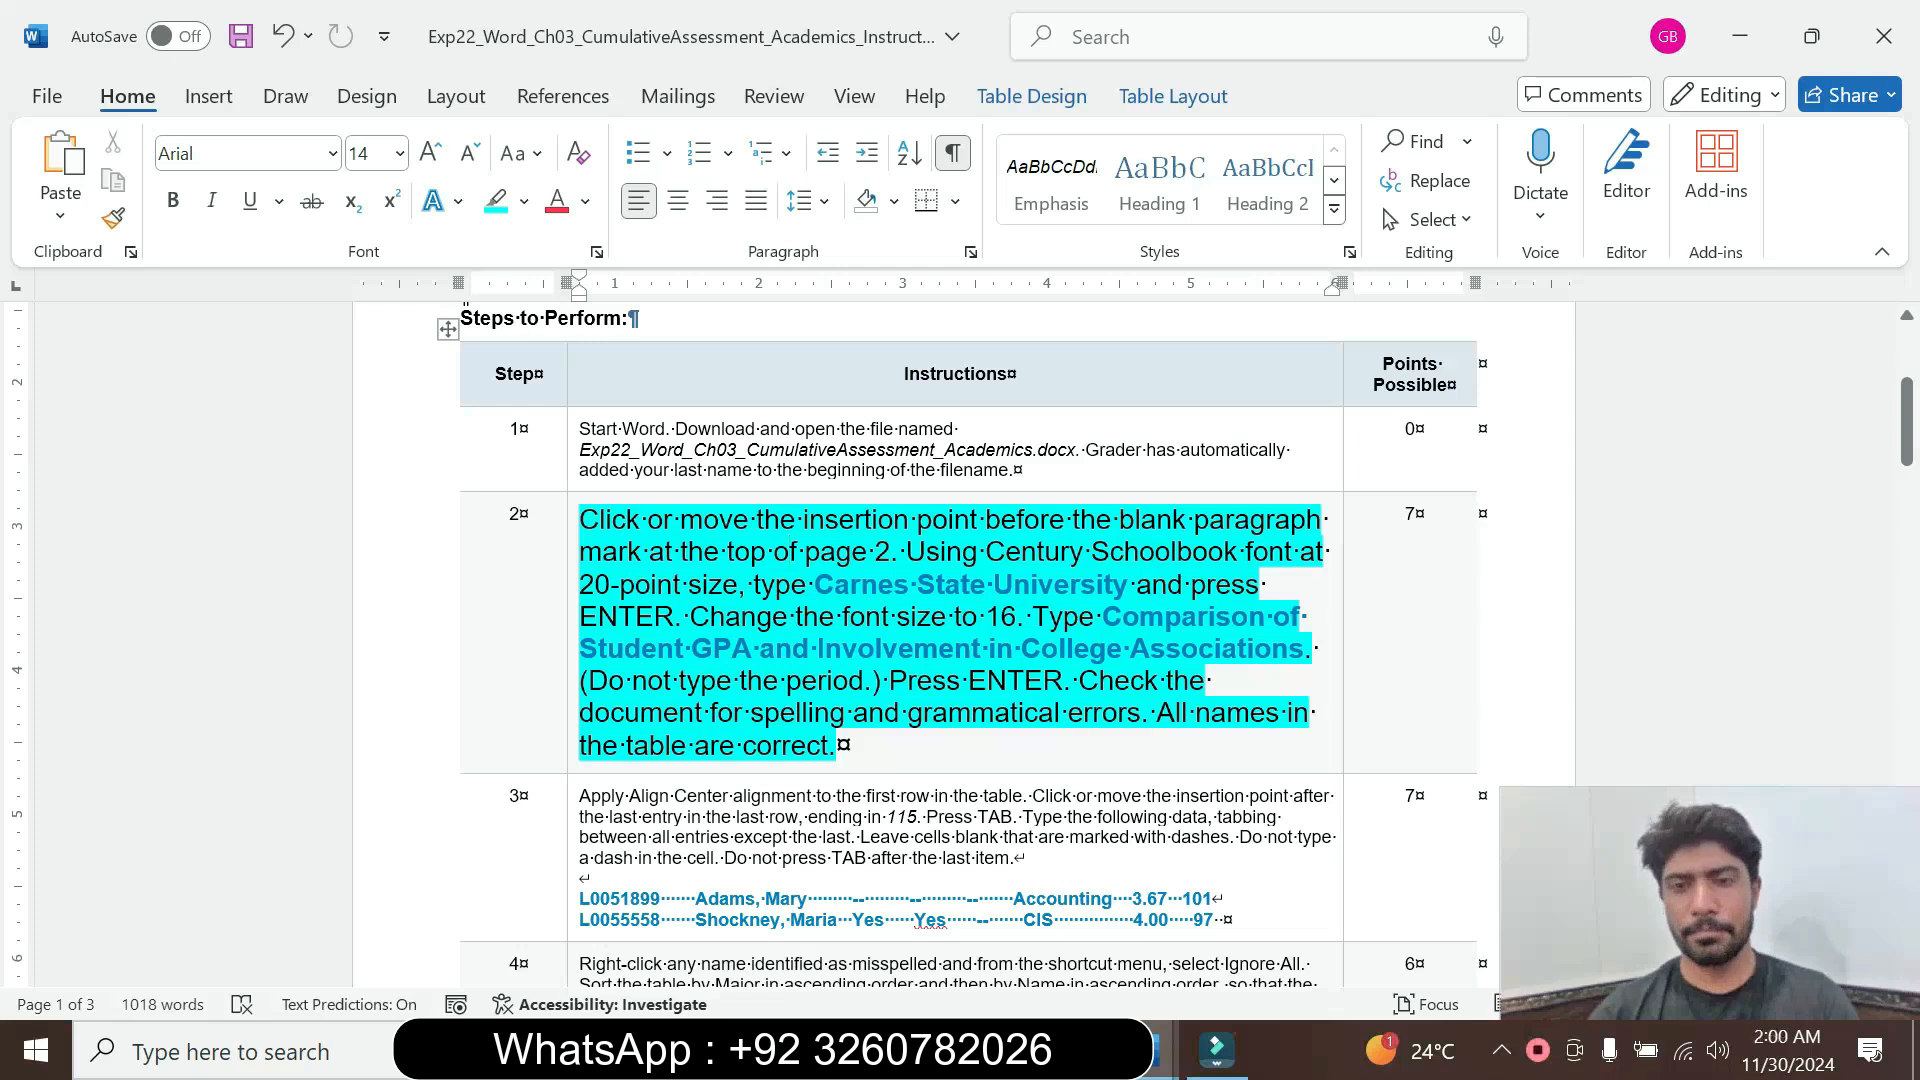
{"action": "left_click_drag", "start_coordinate": [903, 551], "coordinate": [681, 521]}
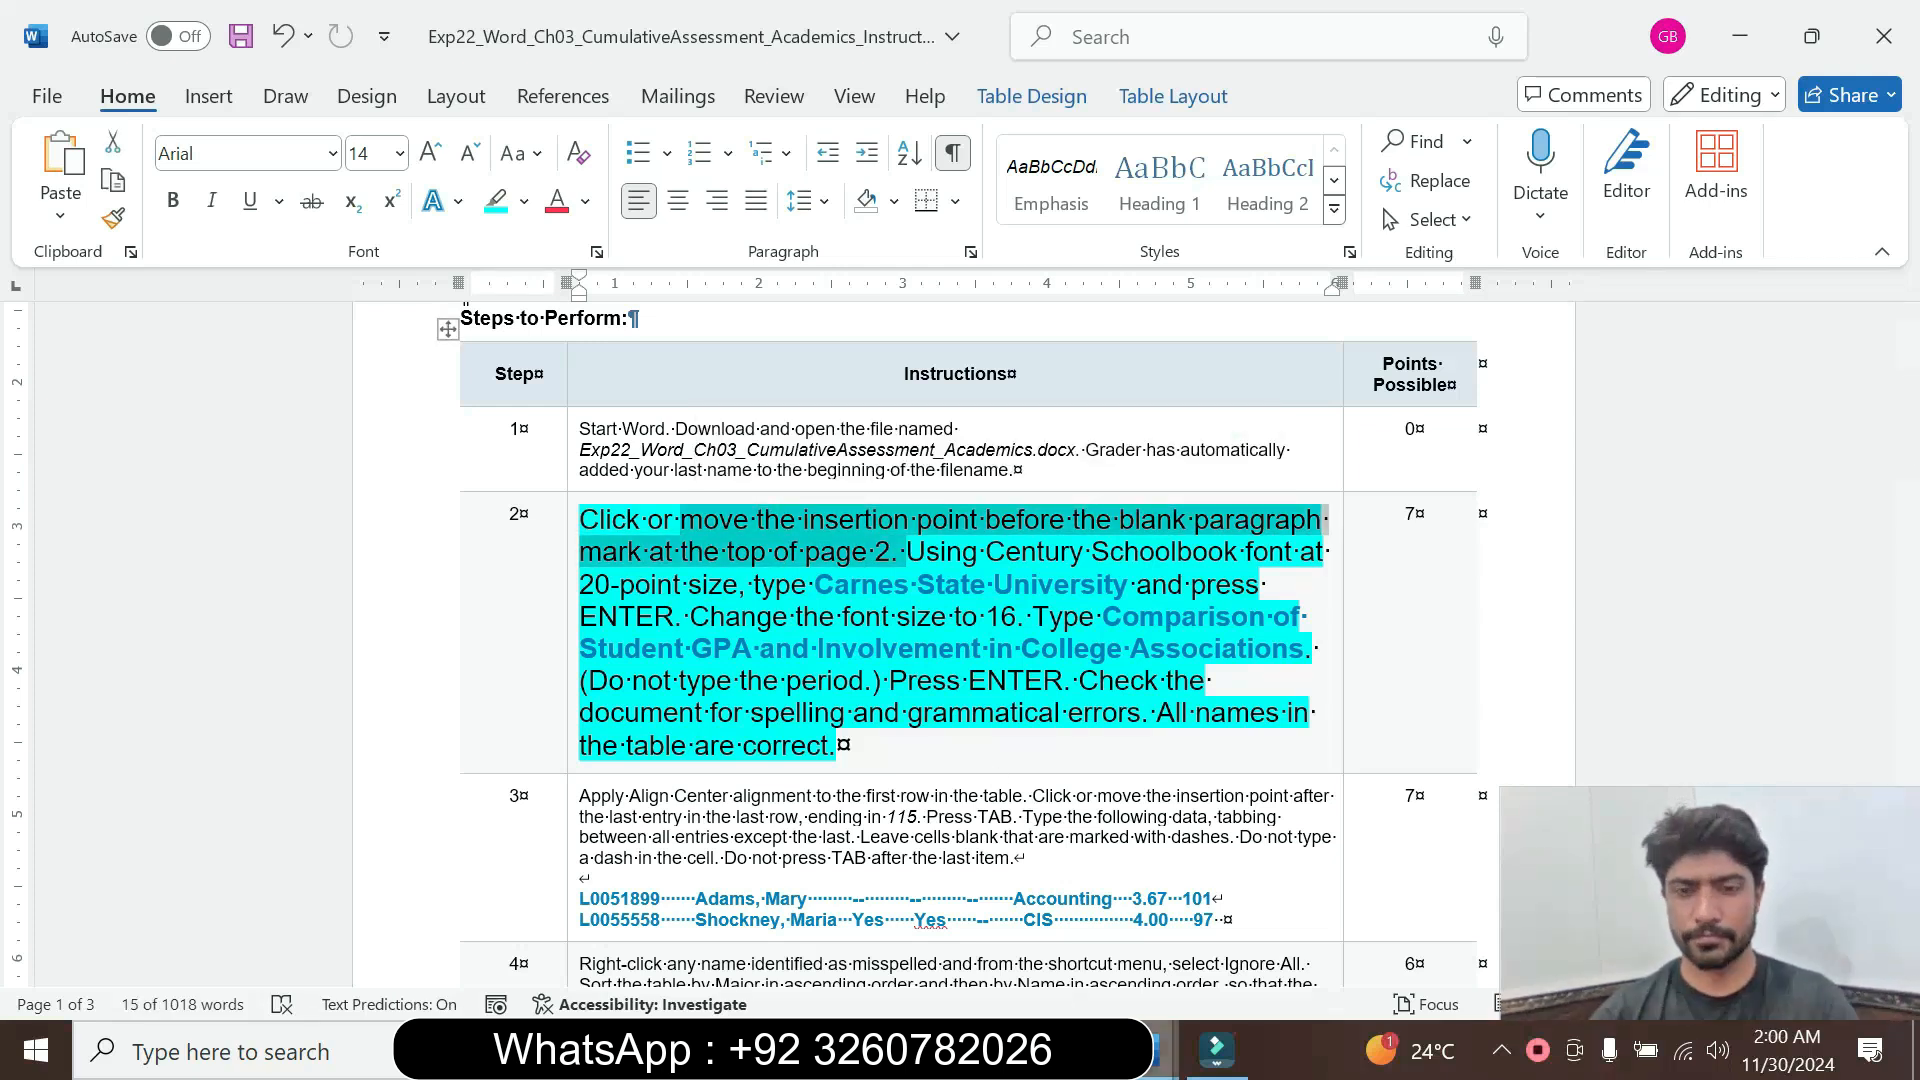
{"action": "mouse_move", "coordinate": [1165, 1049]}
{"action": "left_click", "coordinate": [1047, 942]}
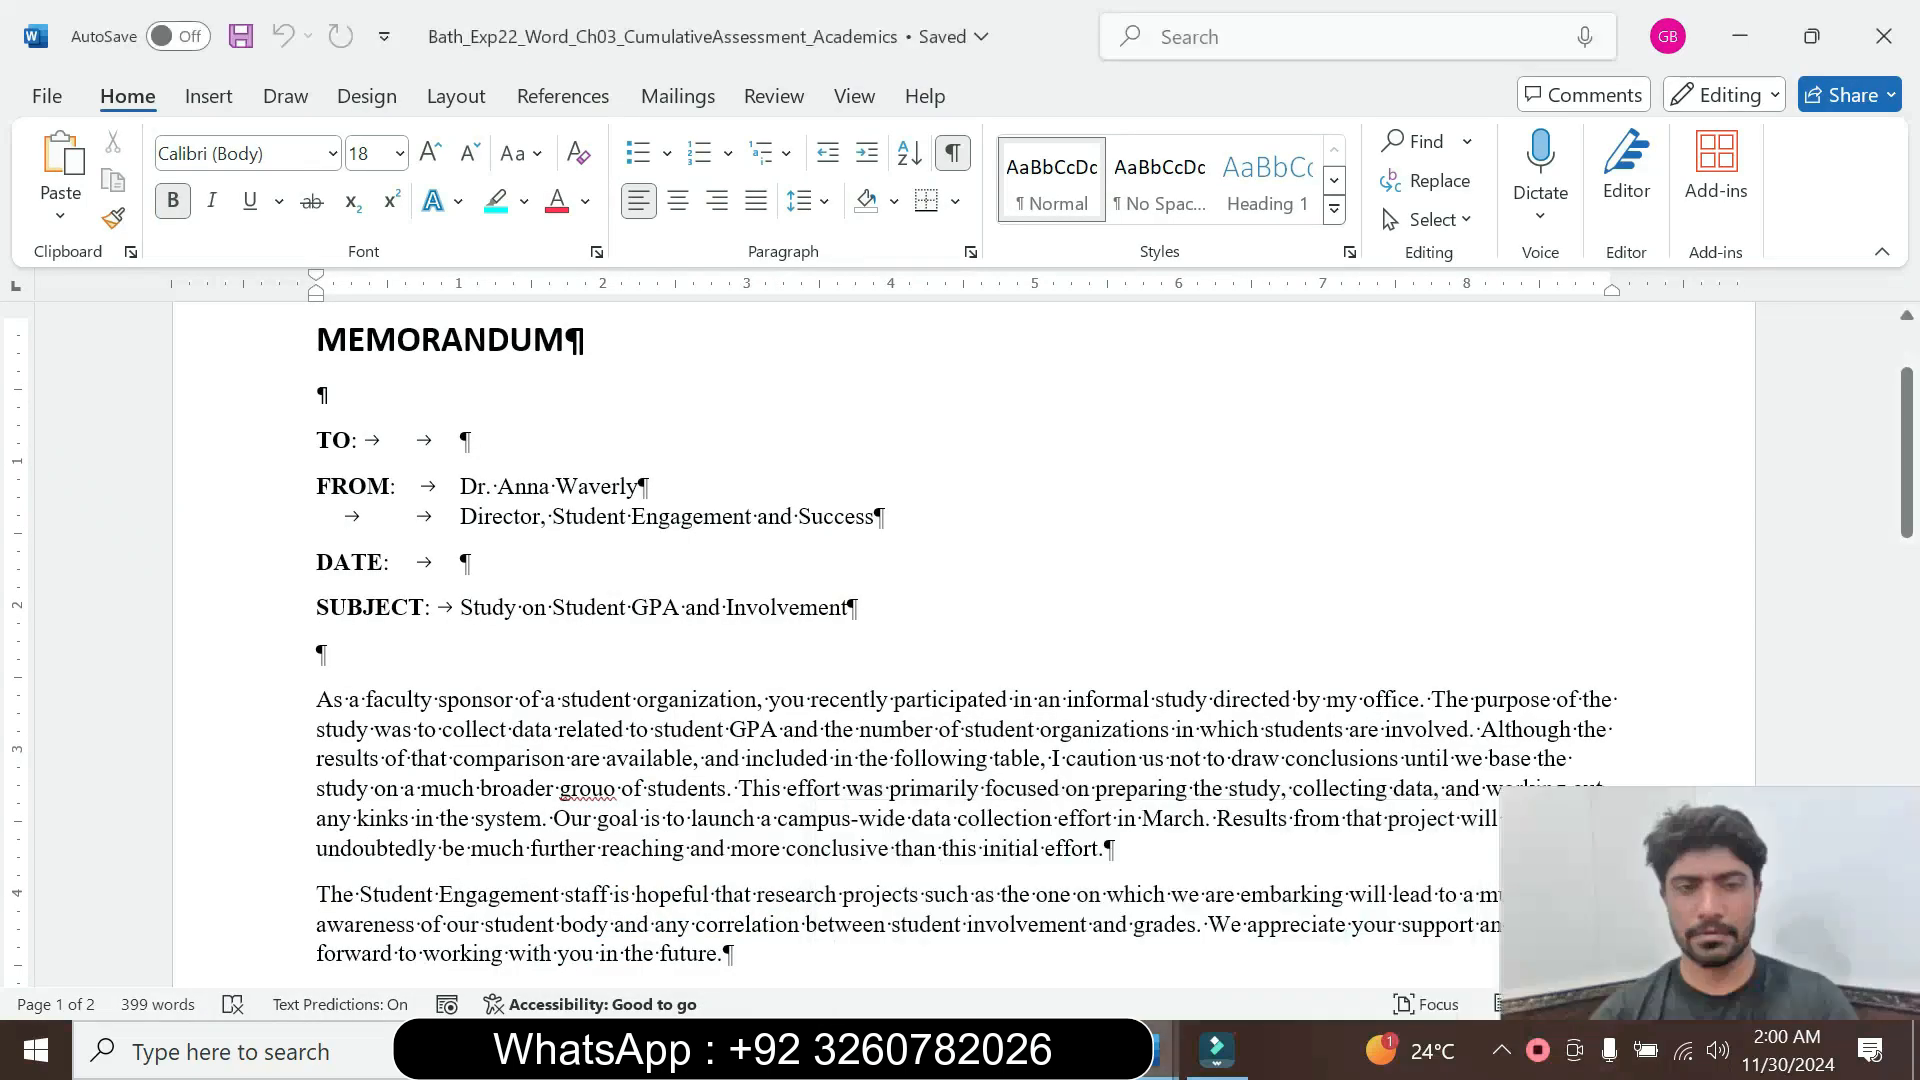
{"action": "left_click_drag", "start_coordinate": [1912, 499], "coordinate": [1916, 713]}
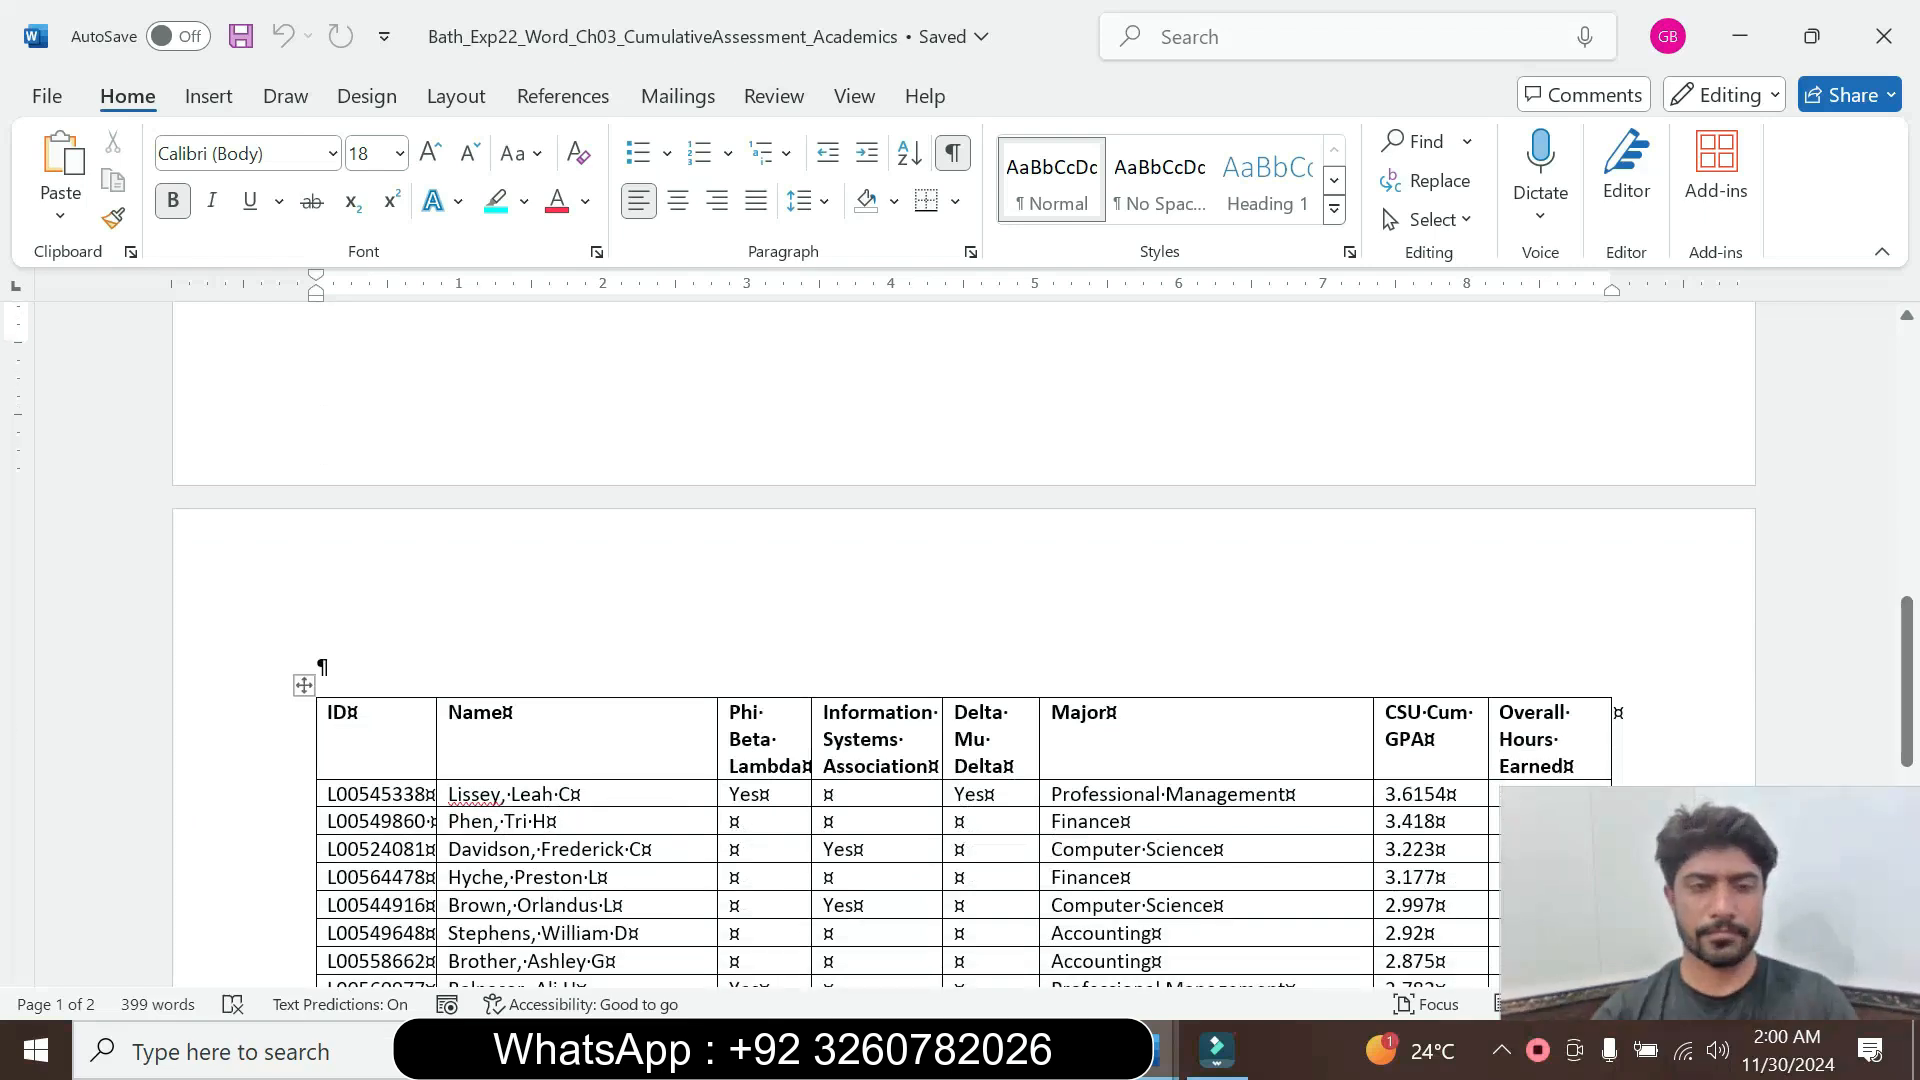
{"action": "left_click", "coordinate": [323, 667]}
{"action": "mouse_move", "coordinate": [1911, 634]}
{"action": "left_mouse_down"}
{"action": "mouse_move", "coordinate": [1918, 845]}
{"action": "mouse_move", "coordinate": [1915, 608]}
{"action": "left_mouse_up"}
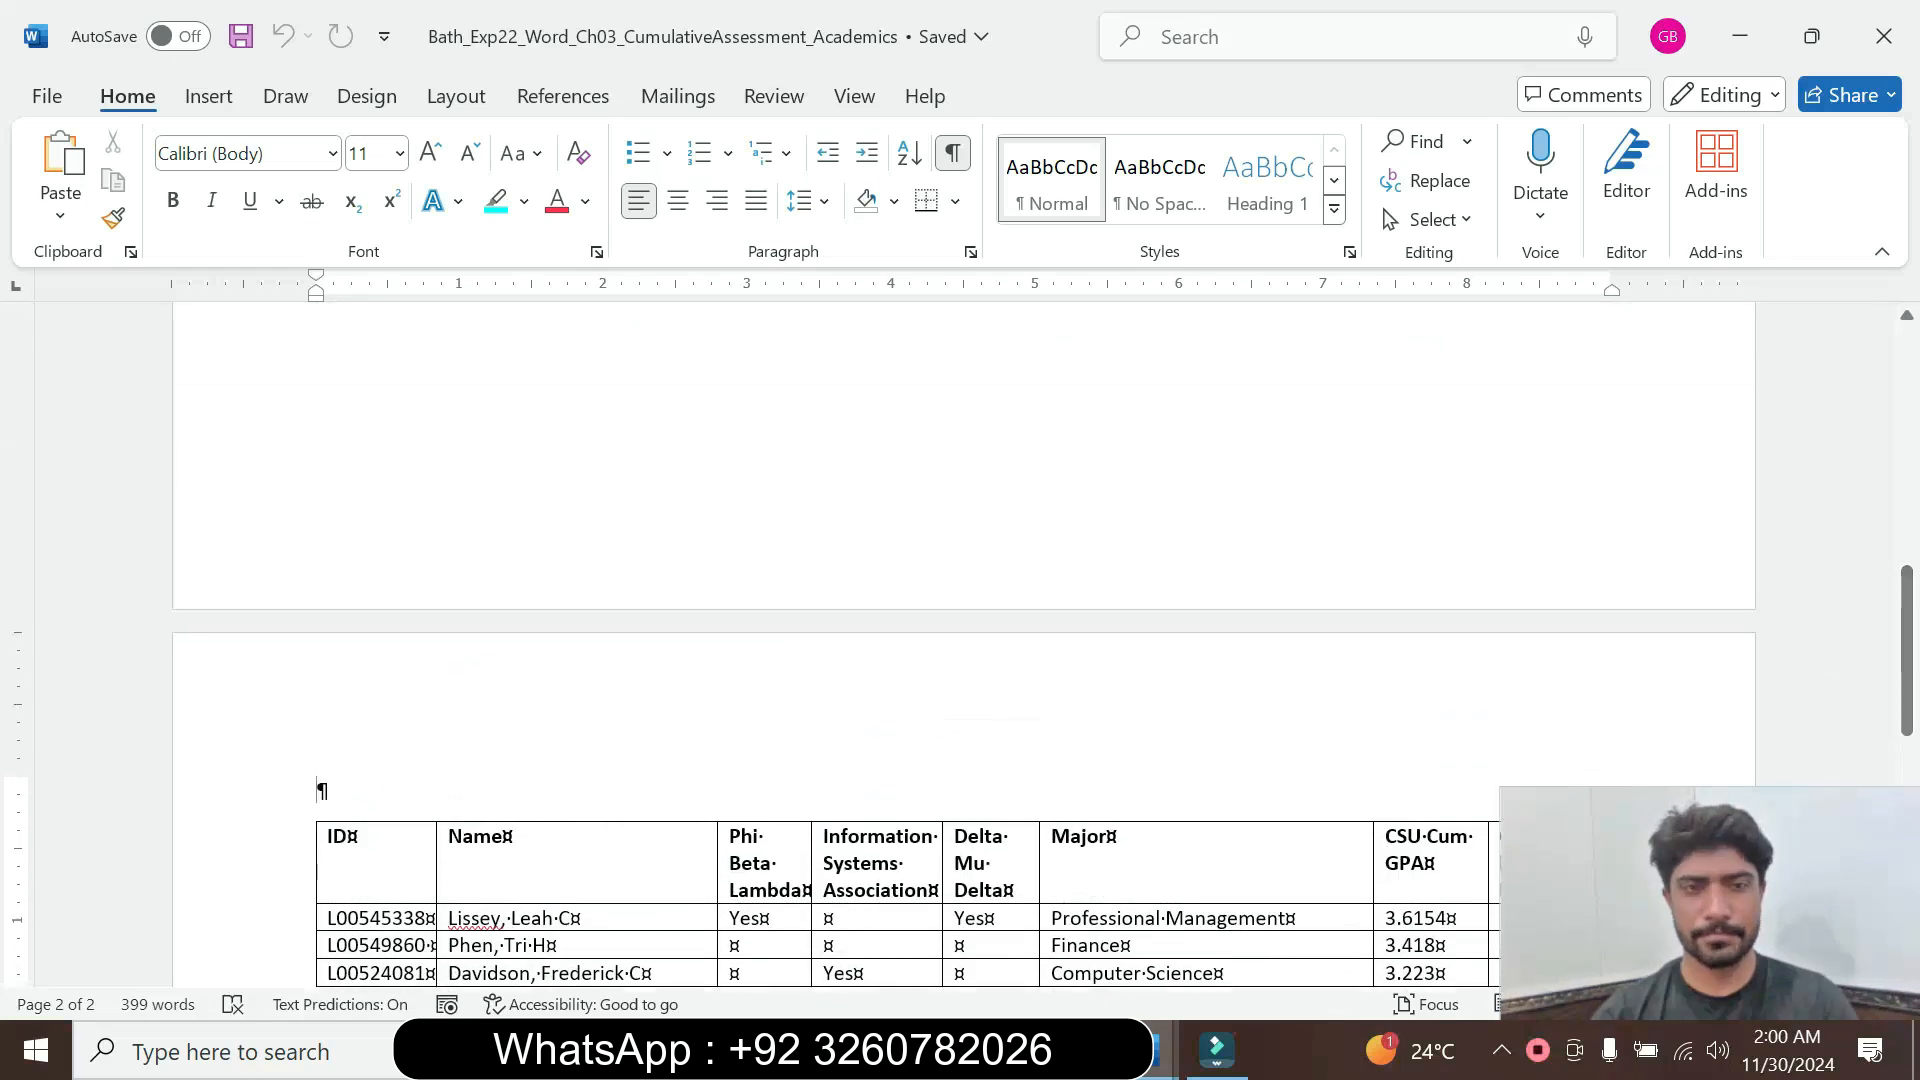
Copy "Carnes State University" from the step 2 instruction into the memo's blank paragraph above the page 2 table, keeping the text only
{"action": "mouse_move", "coordinate": [1144, 1050]}
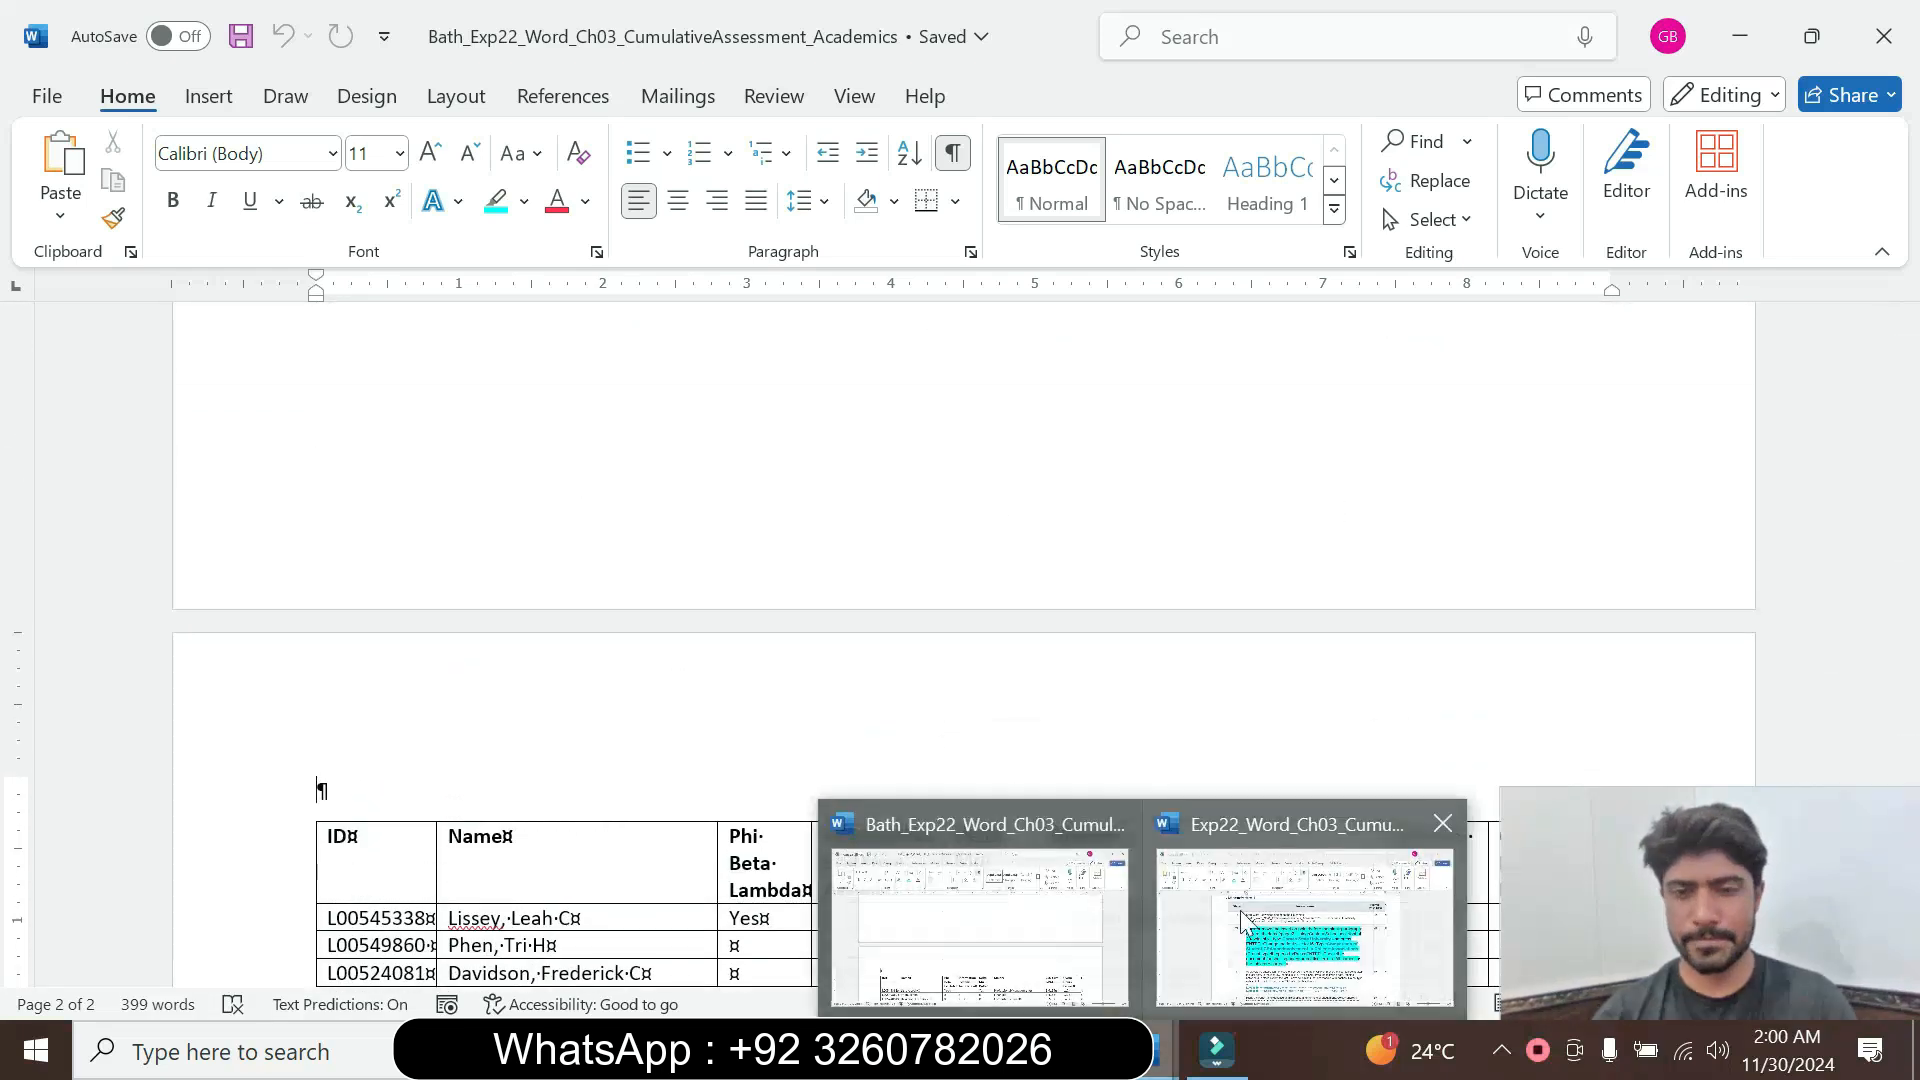
{"action": "left_click", "coordinate": [1245, 914]}
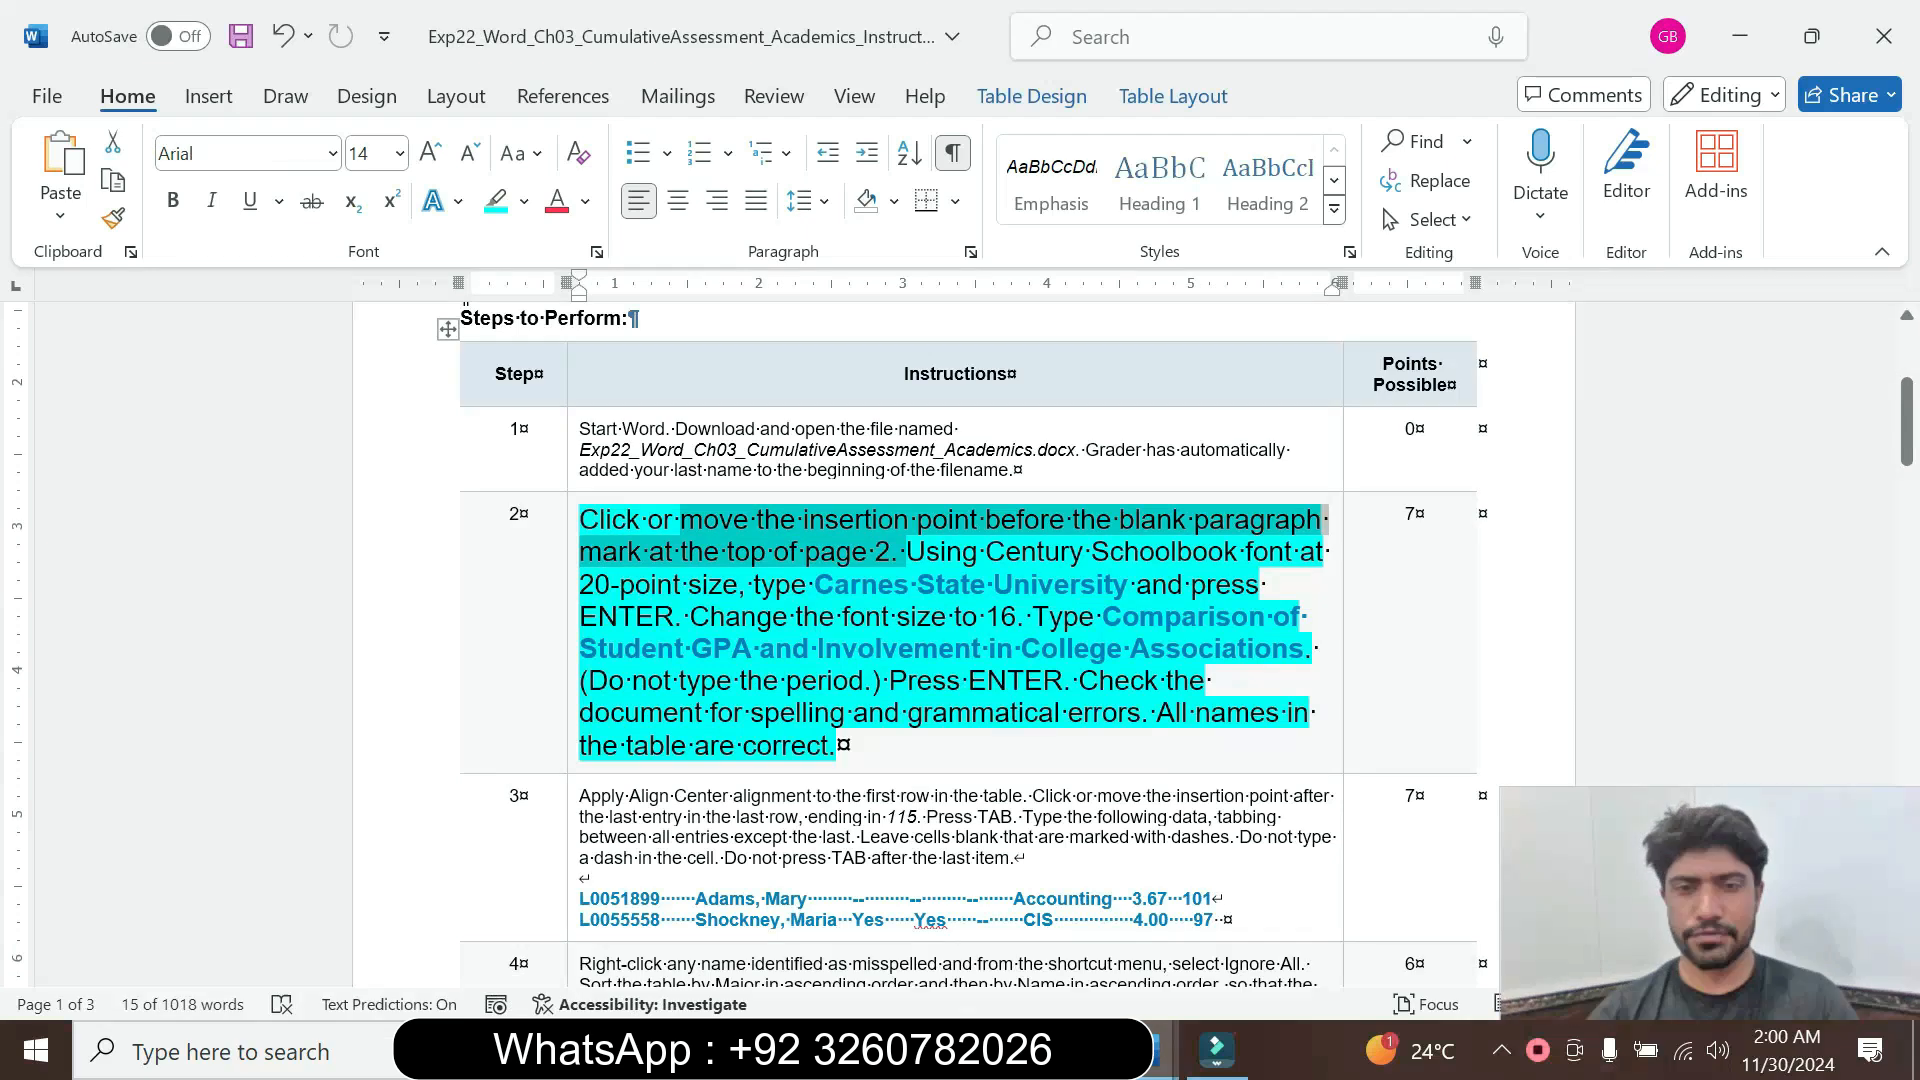
{"action": "left_click", "coordinate": [1230, 584]}
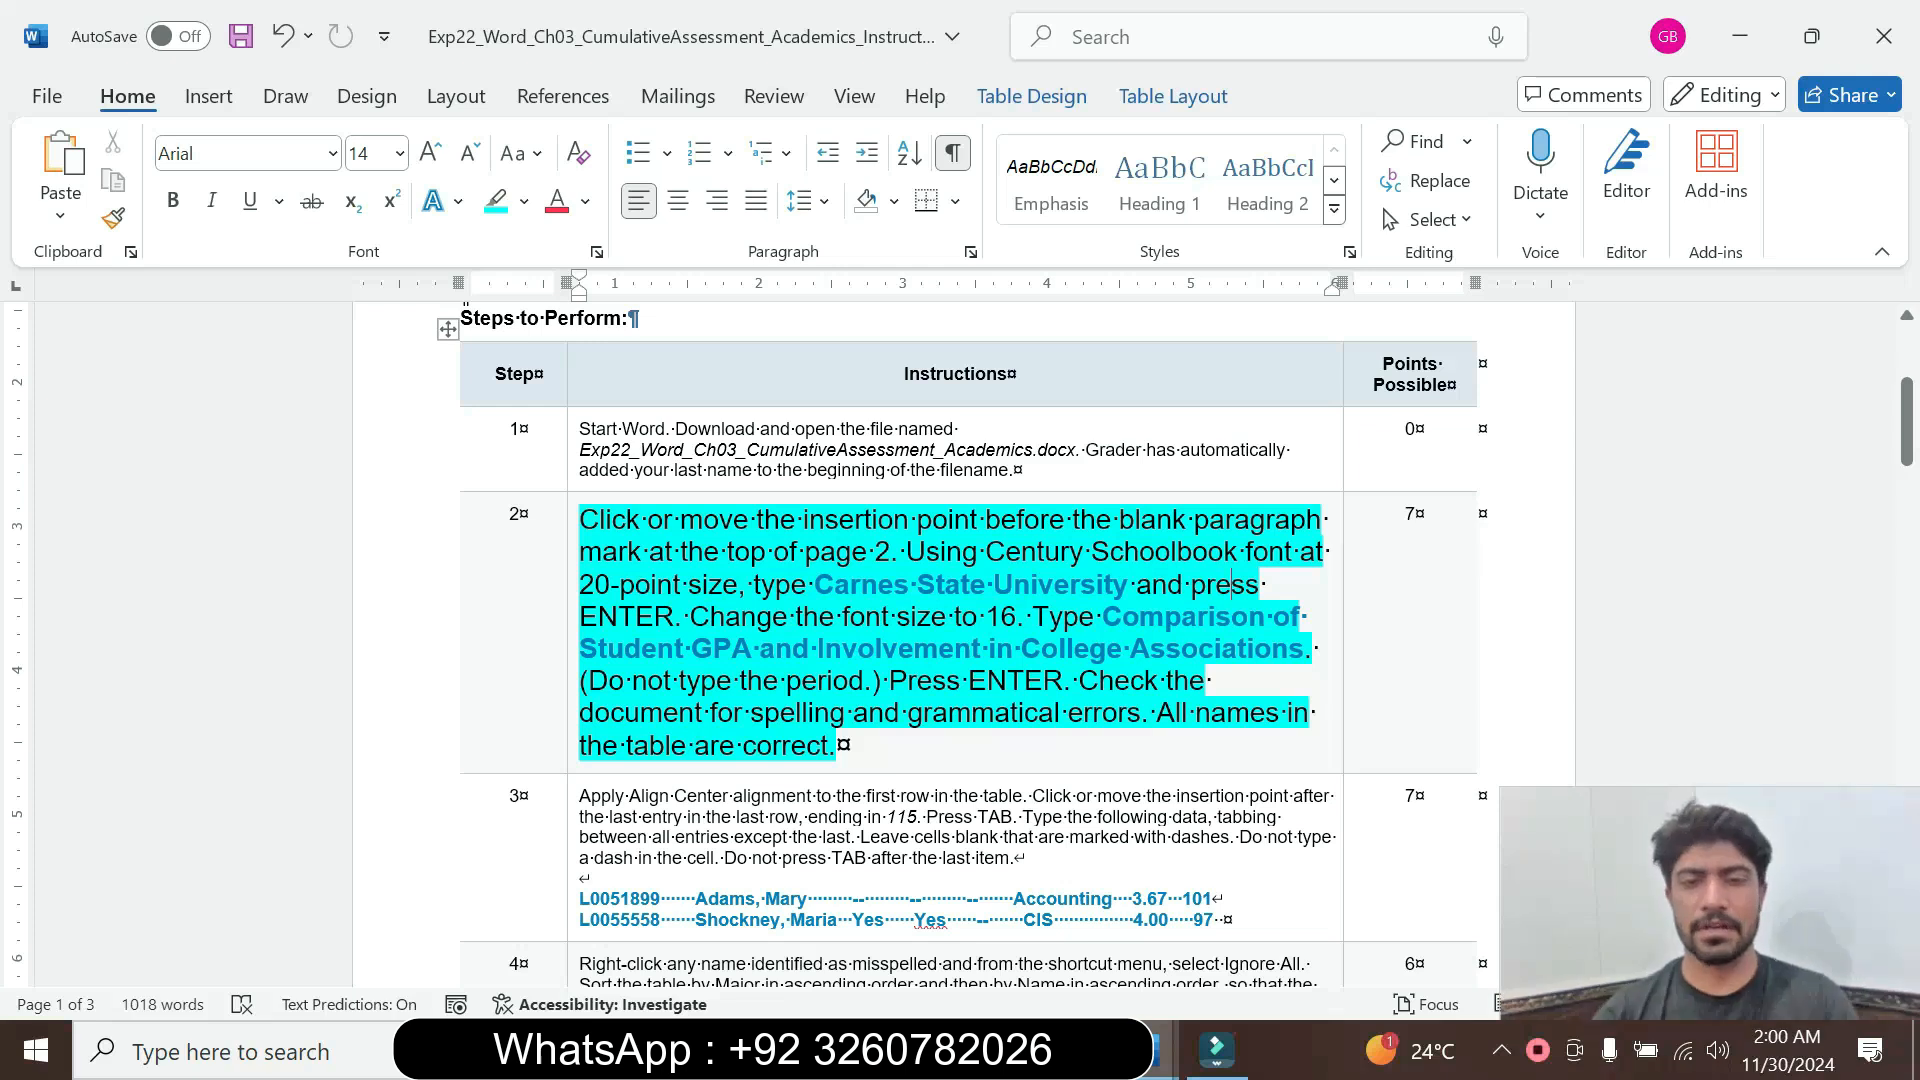
{"action": "left_click_drag", "start_coordinate": [813, 584], "coordinate": [1126, 590]}
{"action": "key", "text": "ctrl+c"}
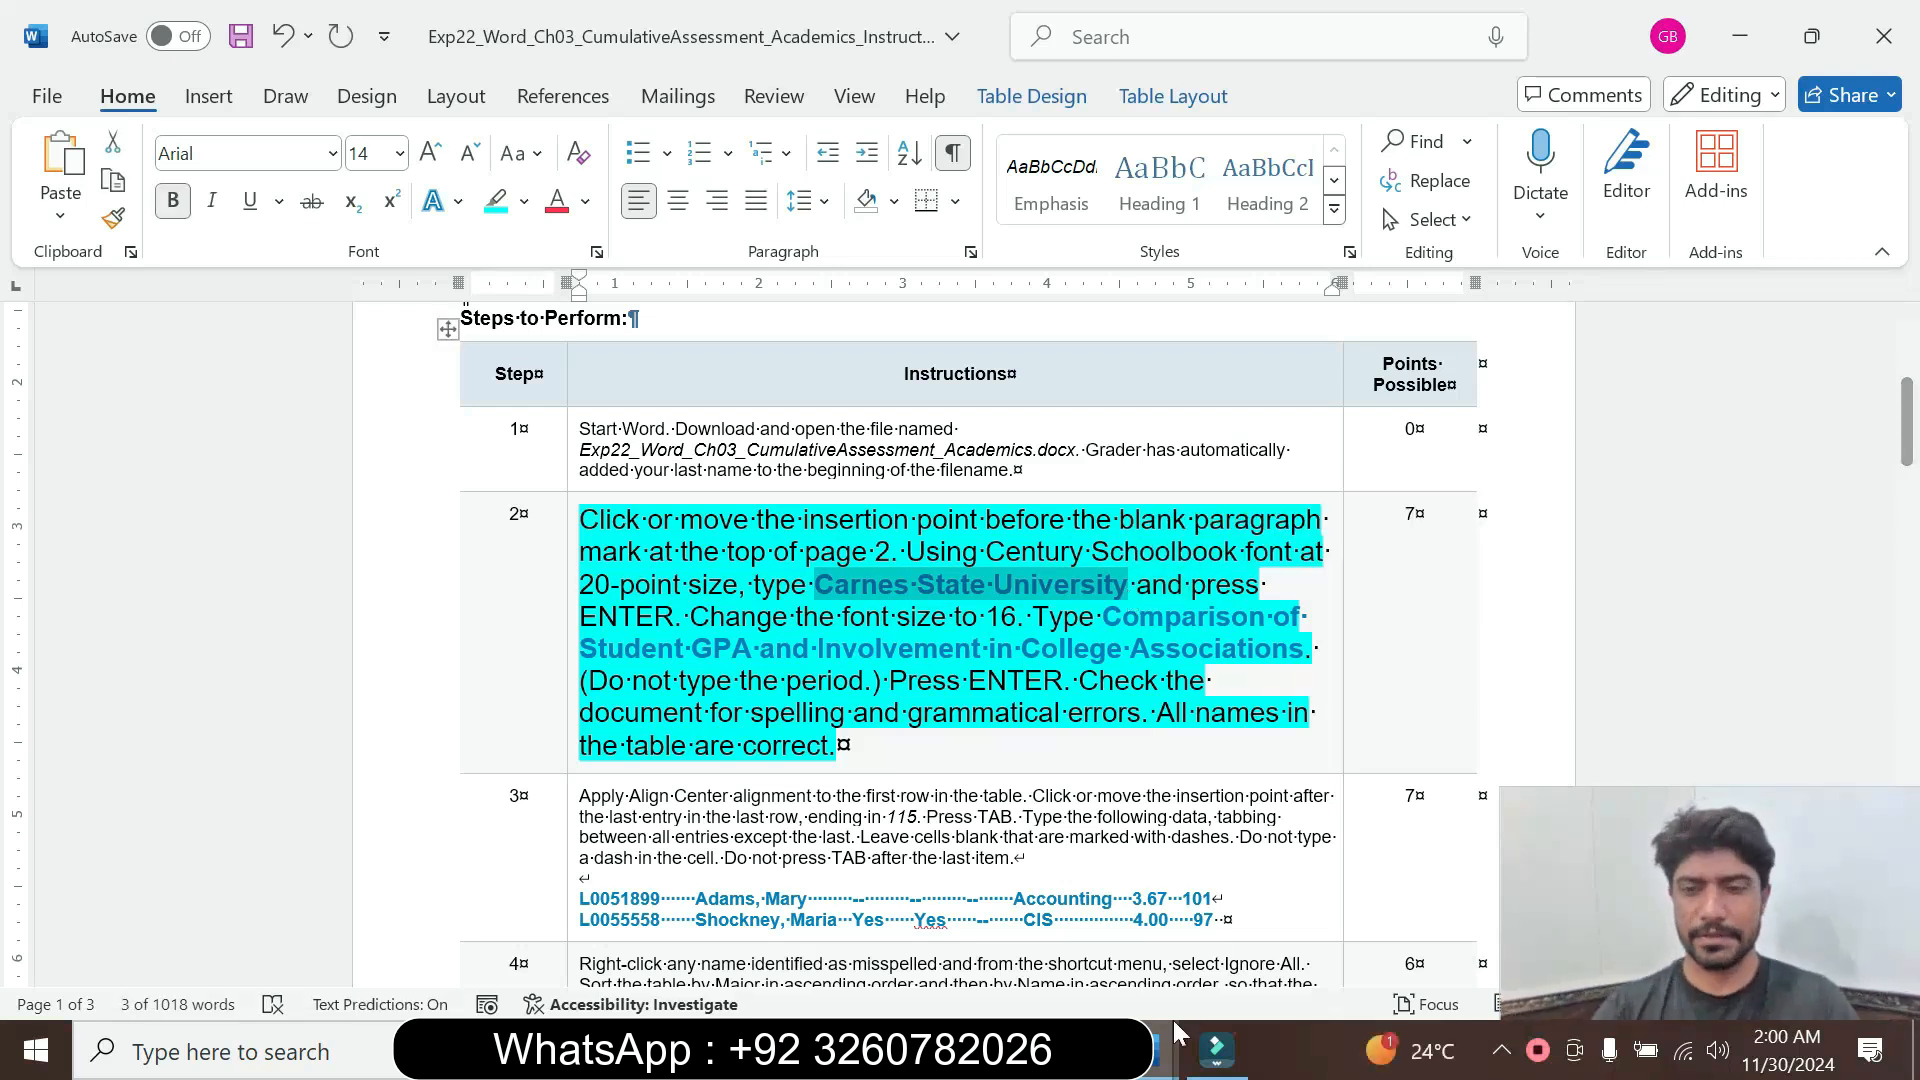
{"action": "mouse_move", "coordinate": [1158, 1050]}
{"action": "left_click", "coordinate": [986, 940]}
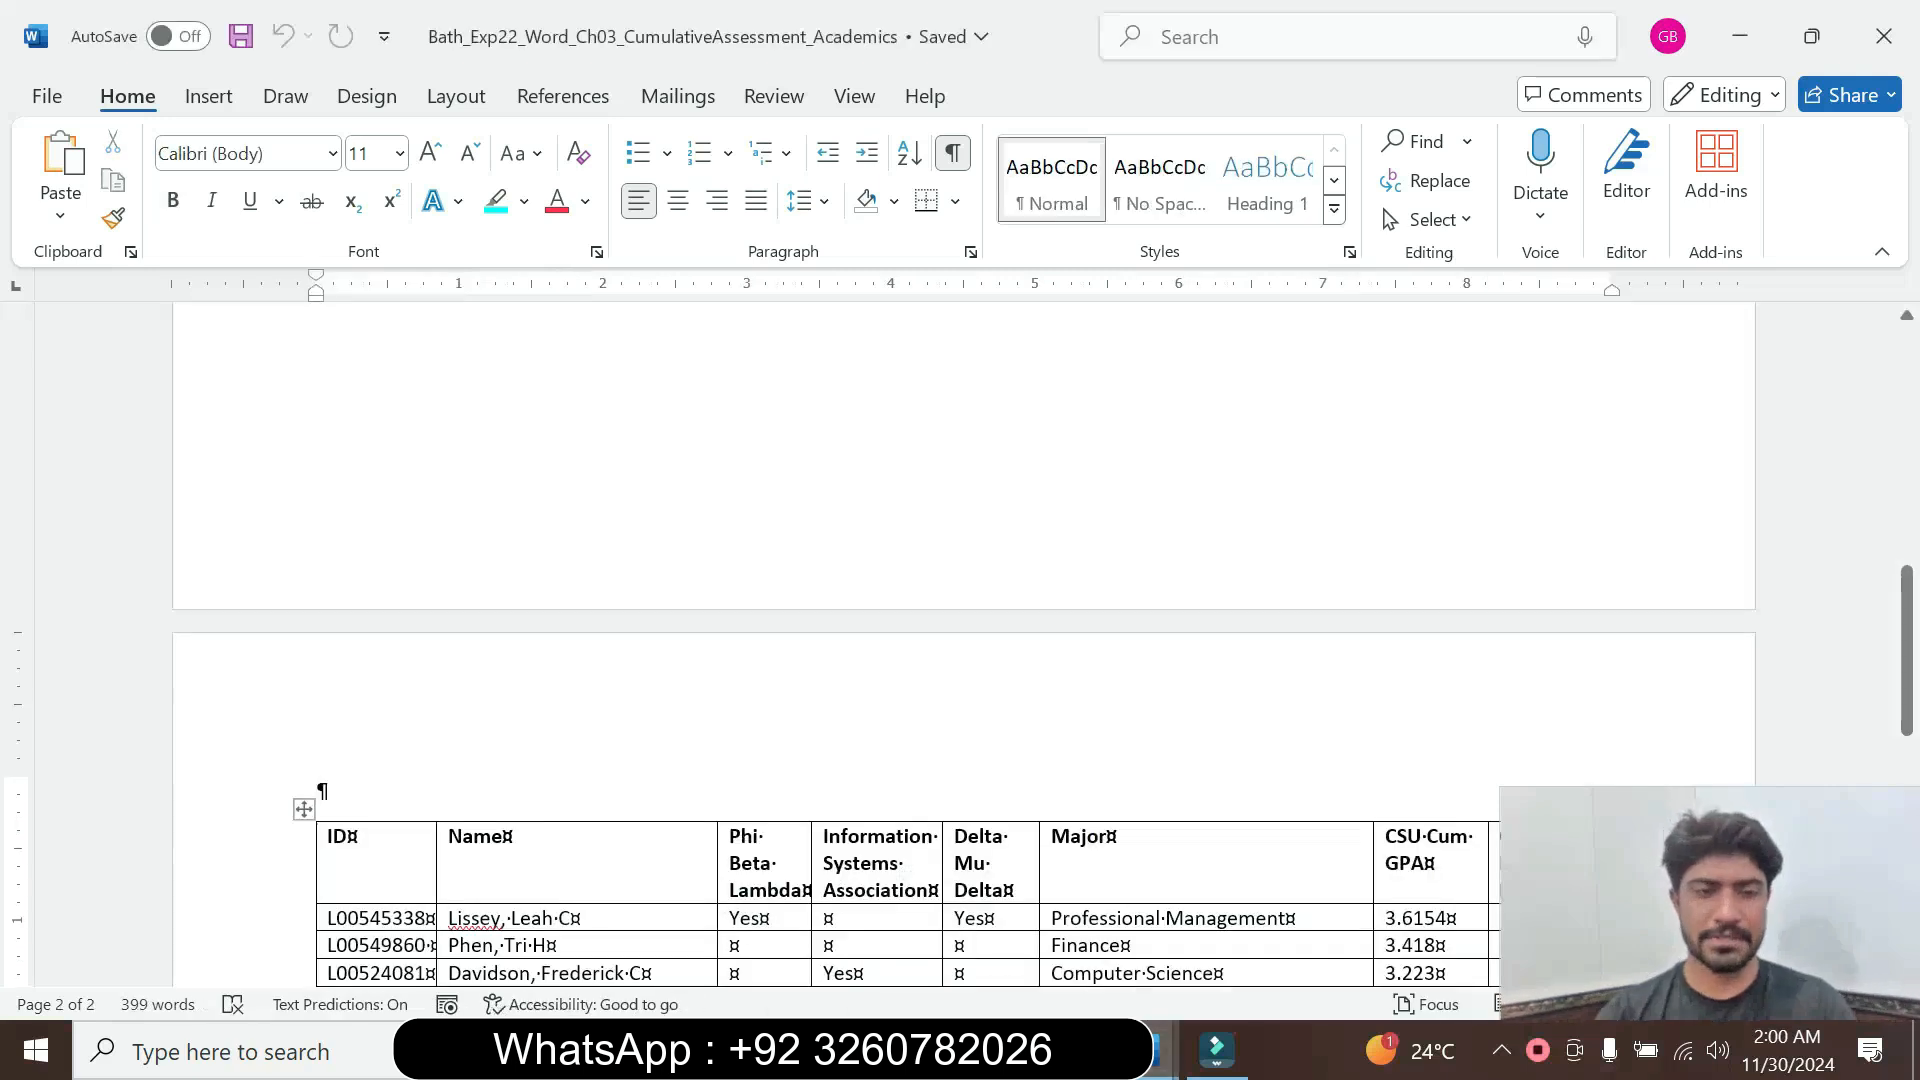
{"action": "key", "text": "ctrl+v"}
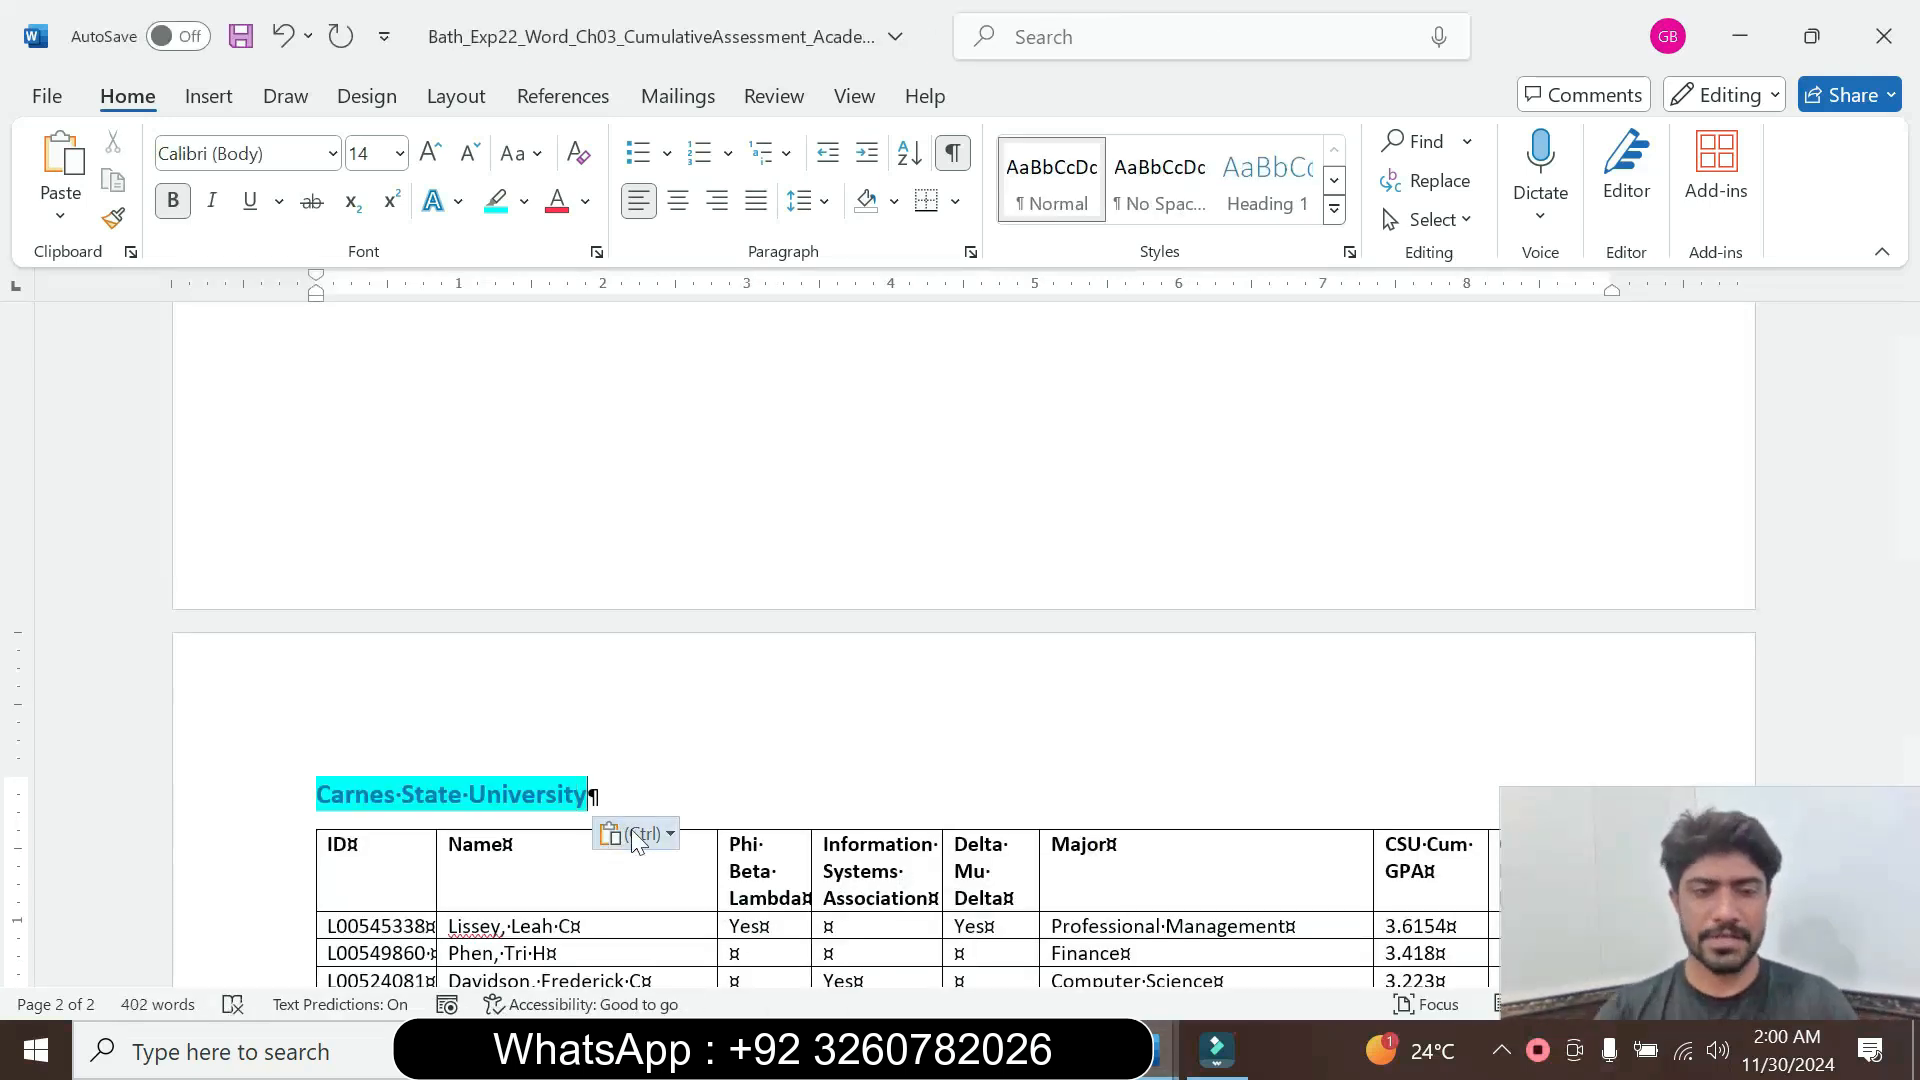
{"action": "left_click", "coordinate": [662, 838]}
{"action": "left_click", "coordinate": [791, 915]}
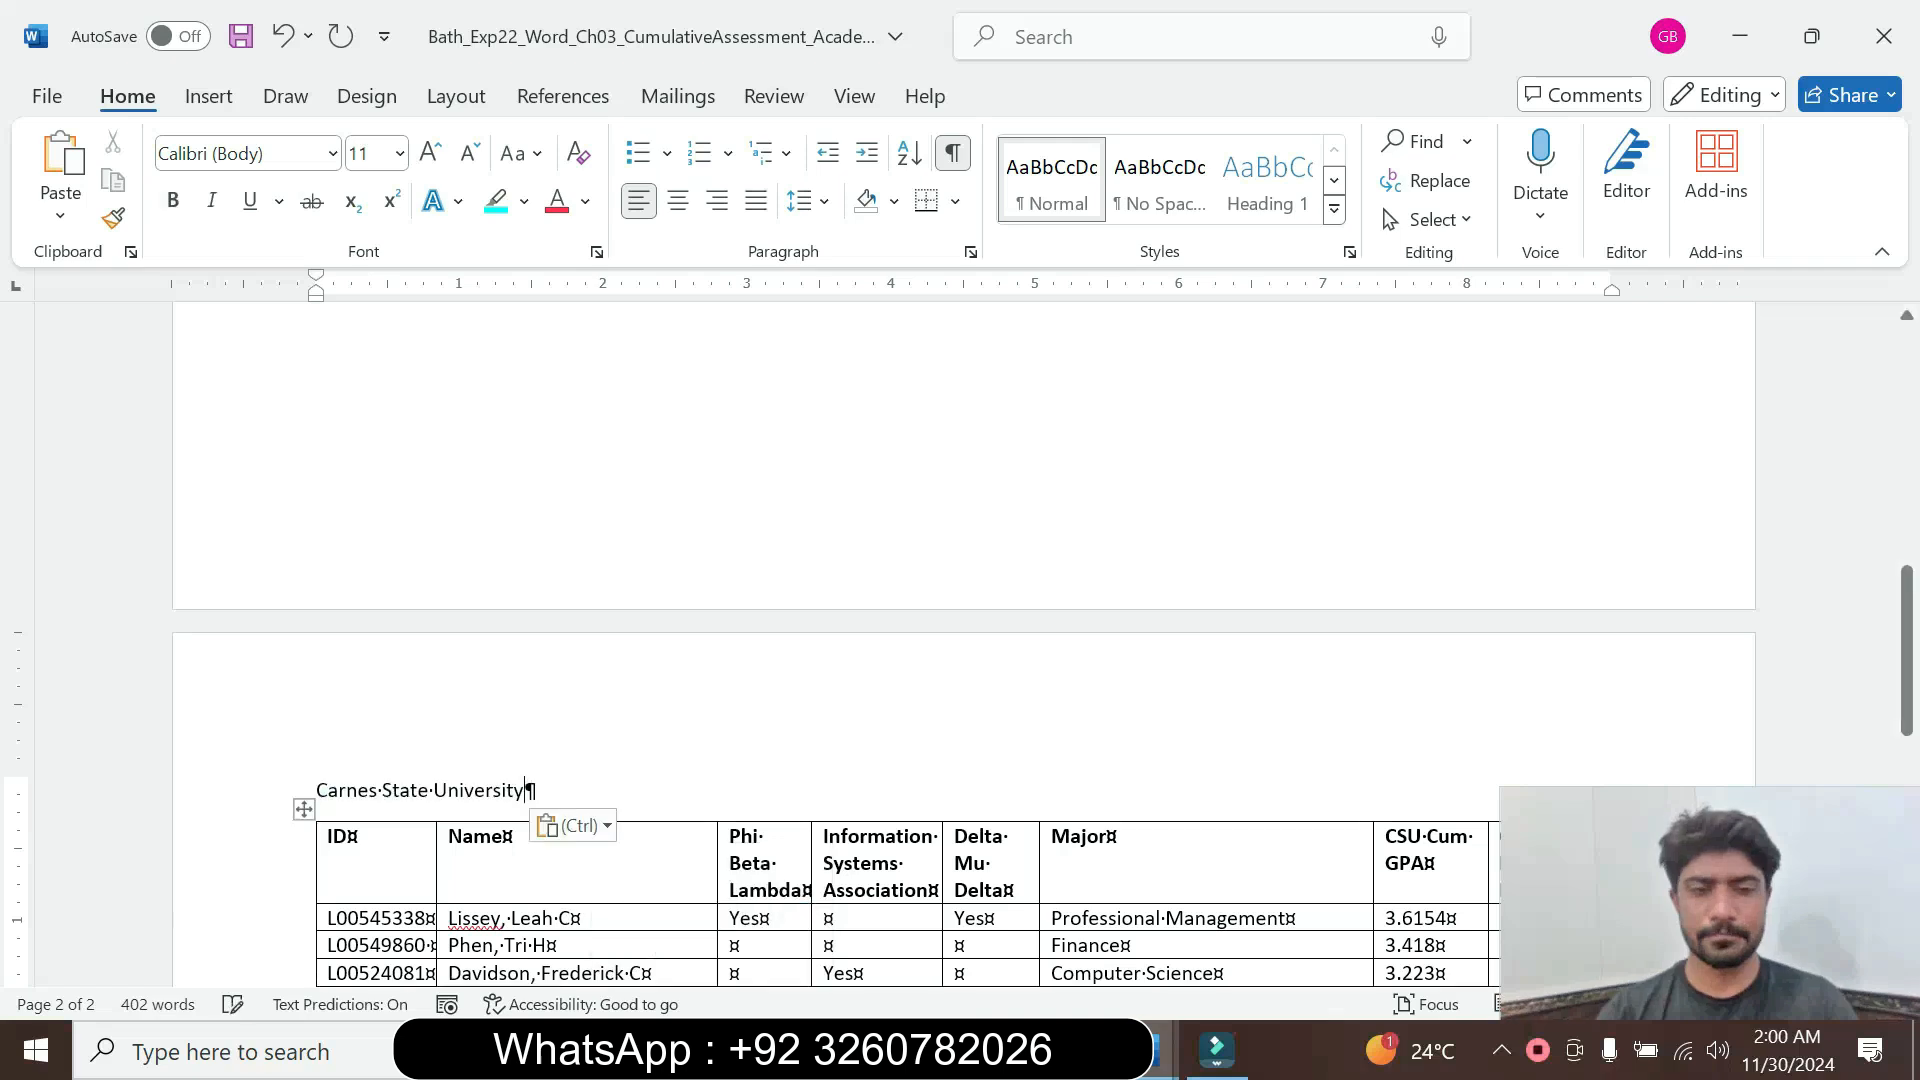
Check the font named in step 2 and set the memo's "Carnes State University" line in Century Schoolbook
{"action": "mouse_move", "coordinate": [1158, 1050]}
{"action": "left_click", "coordinate": [1200, 935]}
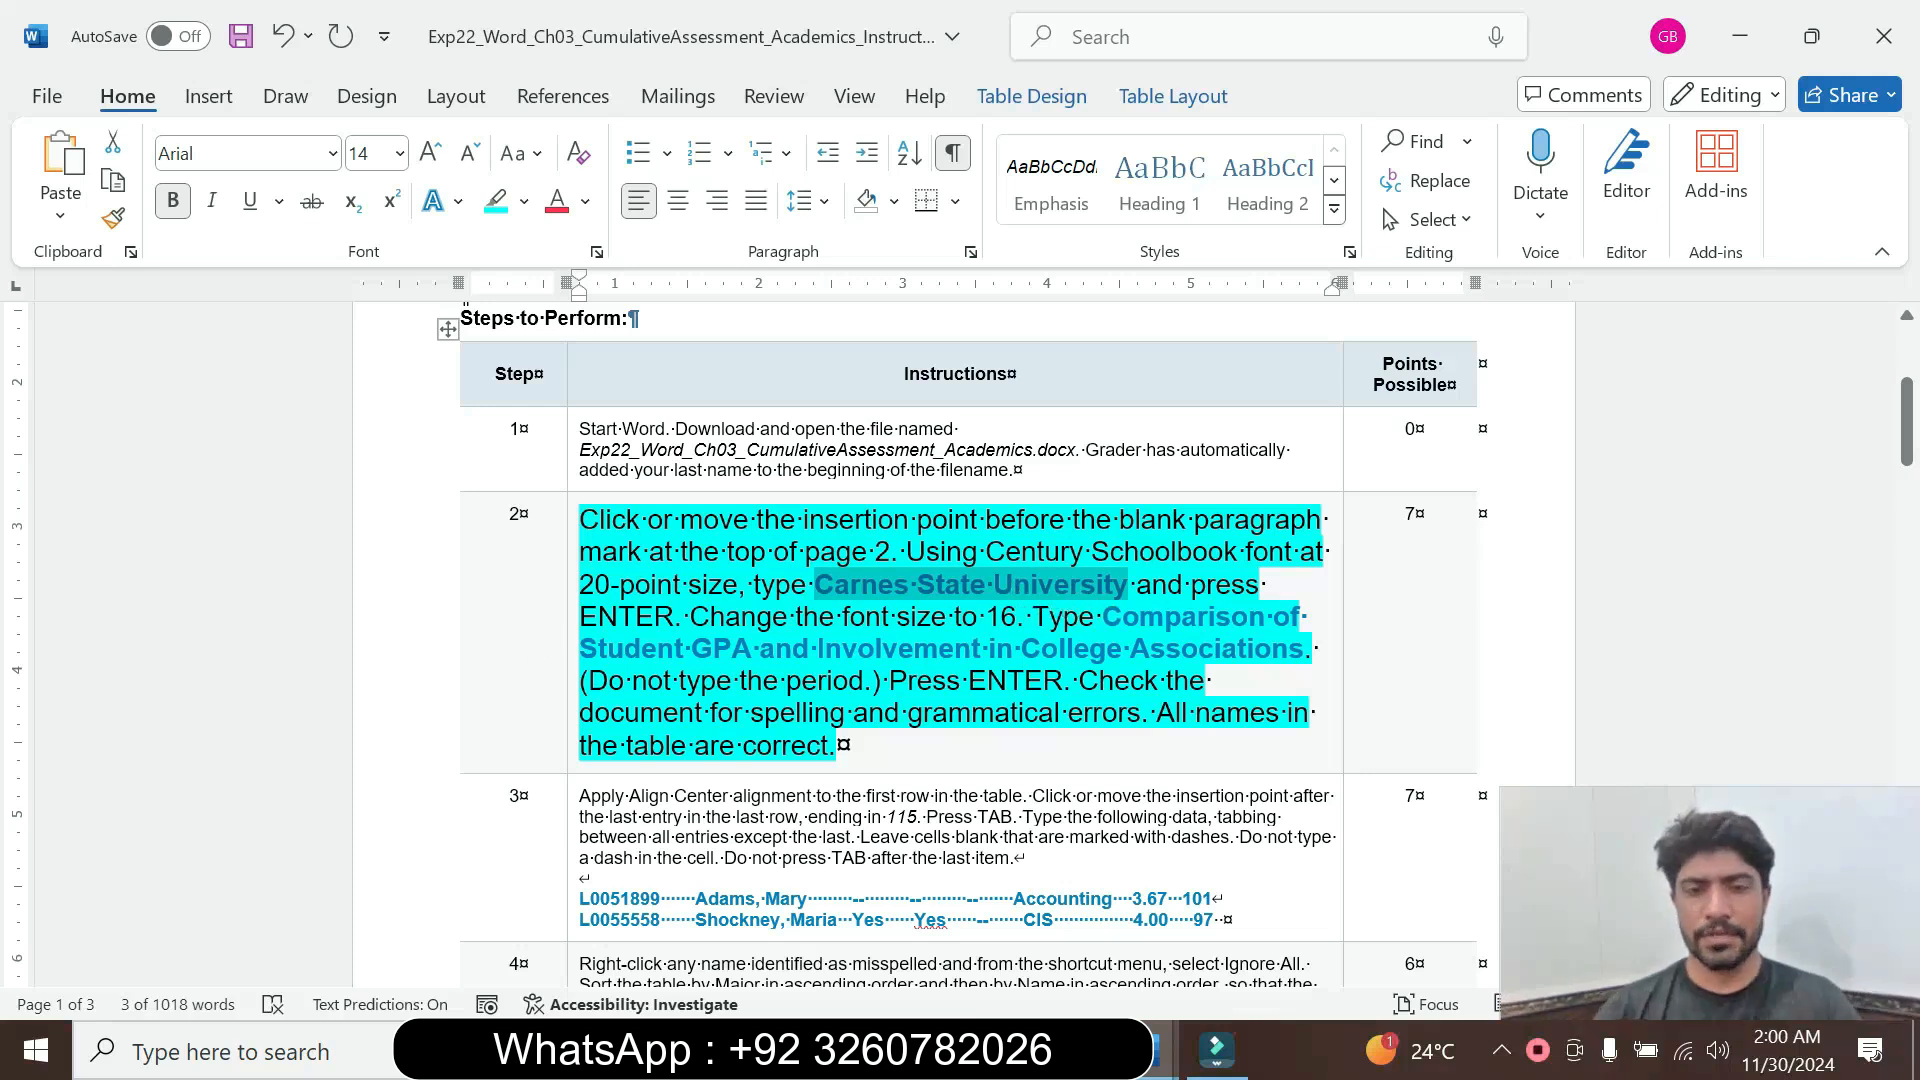
{"action": "mouse_move", "coordinate": [1165, 1052]}
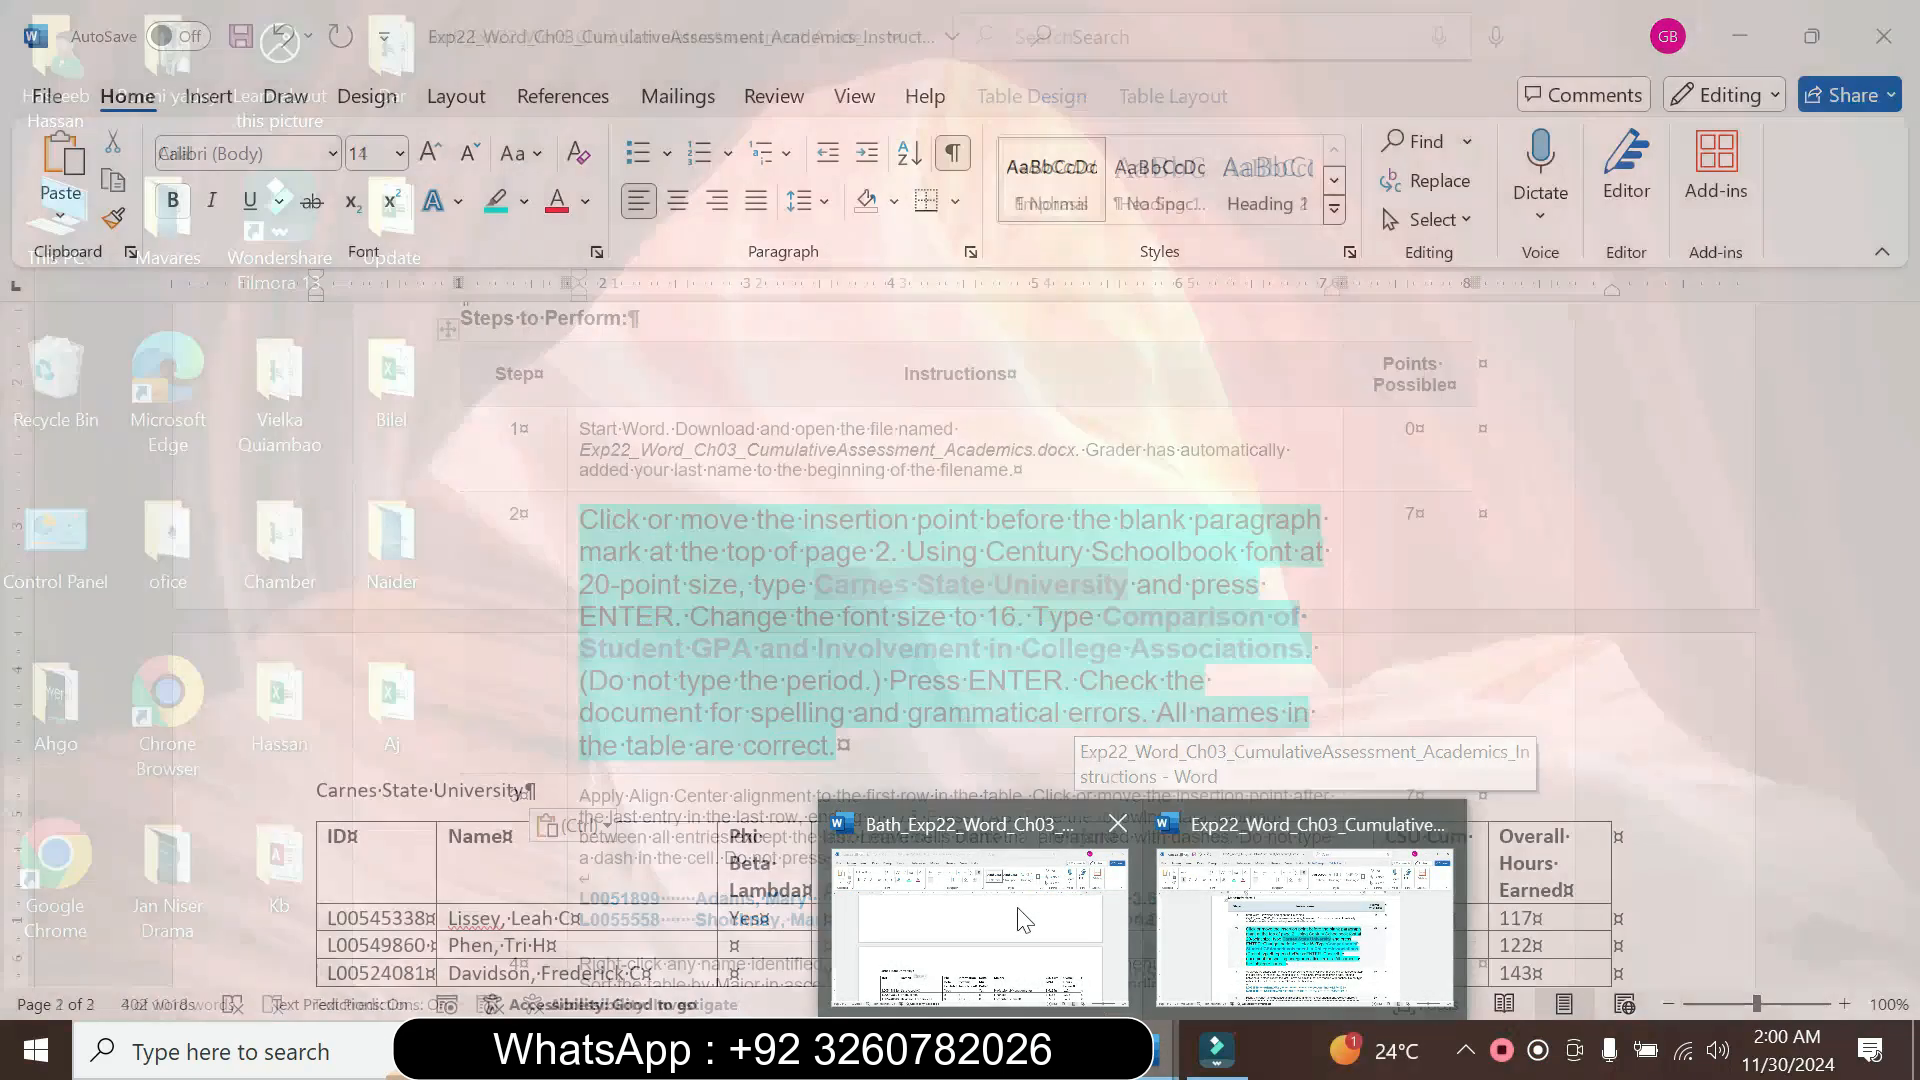
{"action": "left_click", "coordinate": [1024, 917]}
{"action": "left_click_drag", "start_coordinate": [536, 790], "coordinate": [316, 790]}
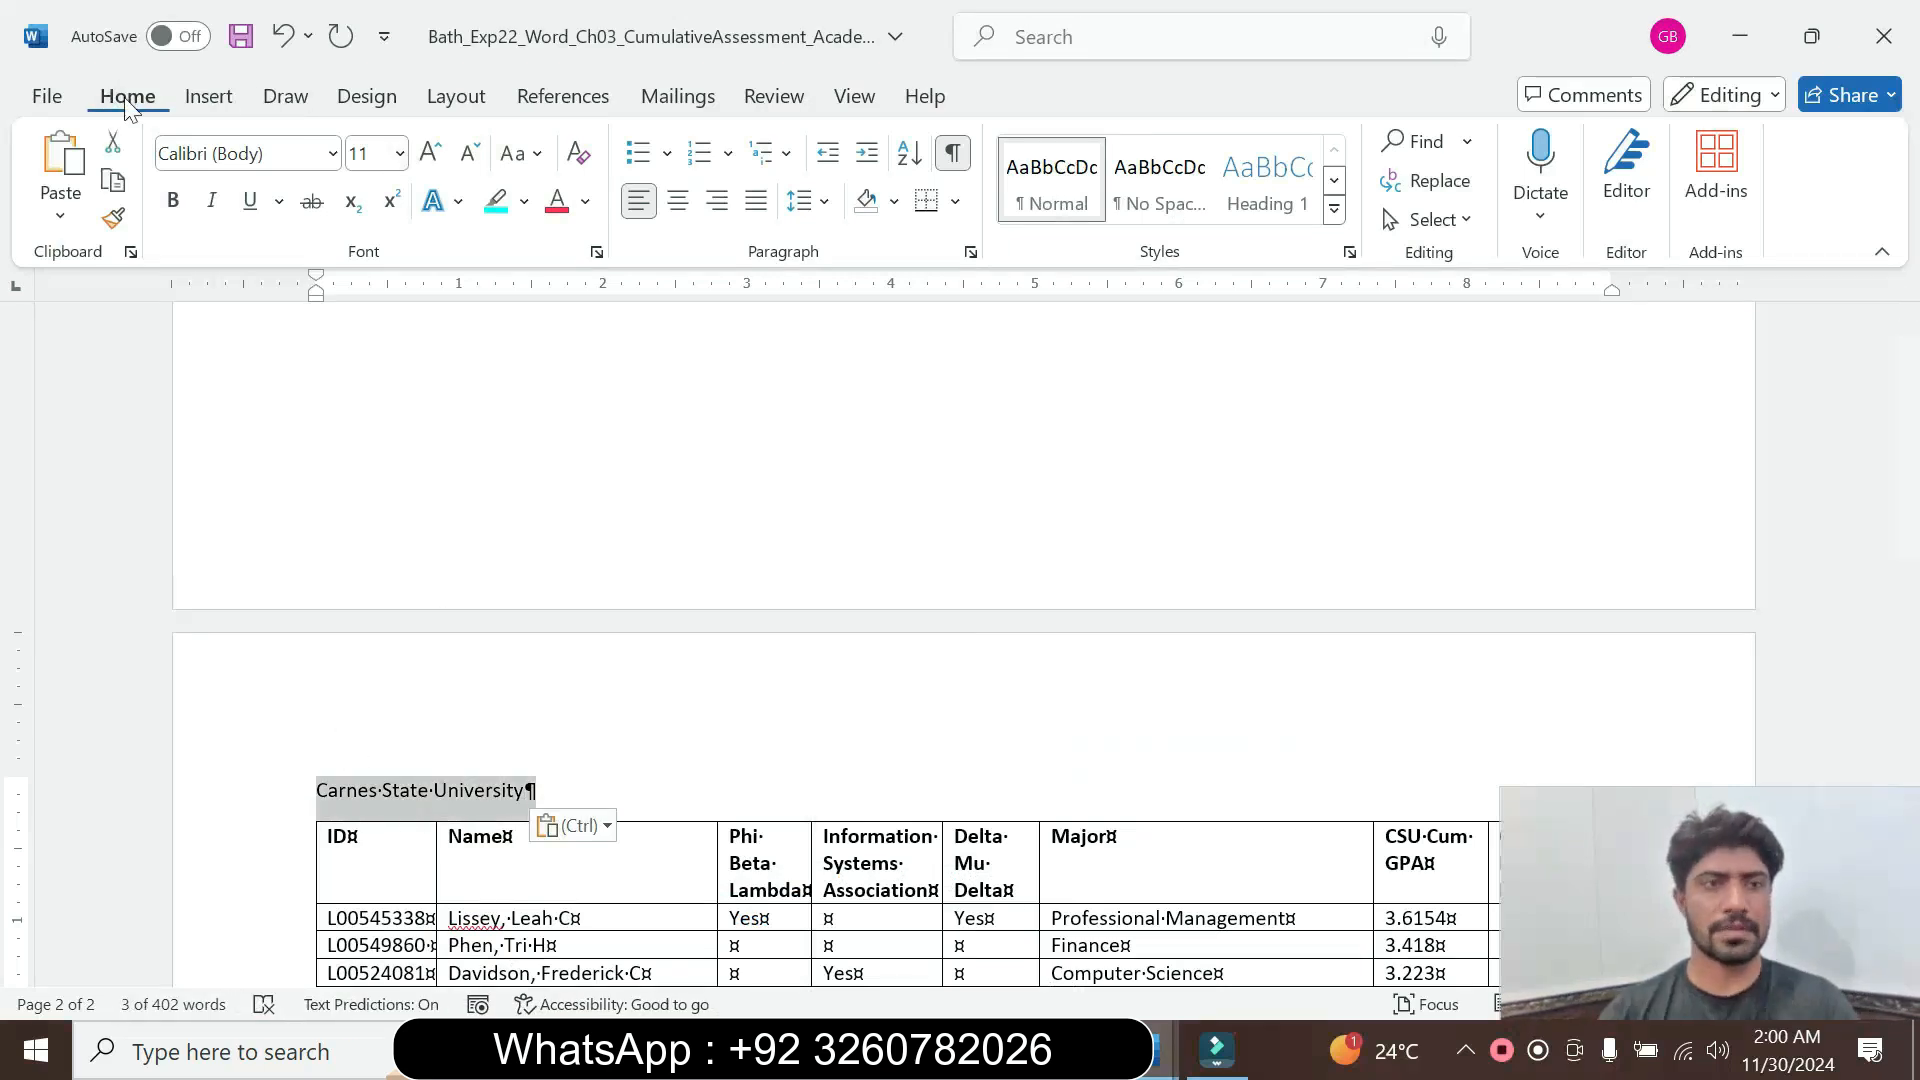
{"action": "left_click", "coordinate": [334, 154]}
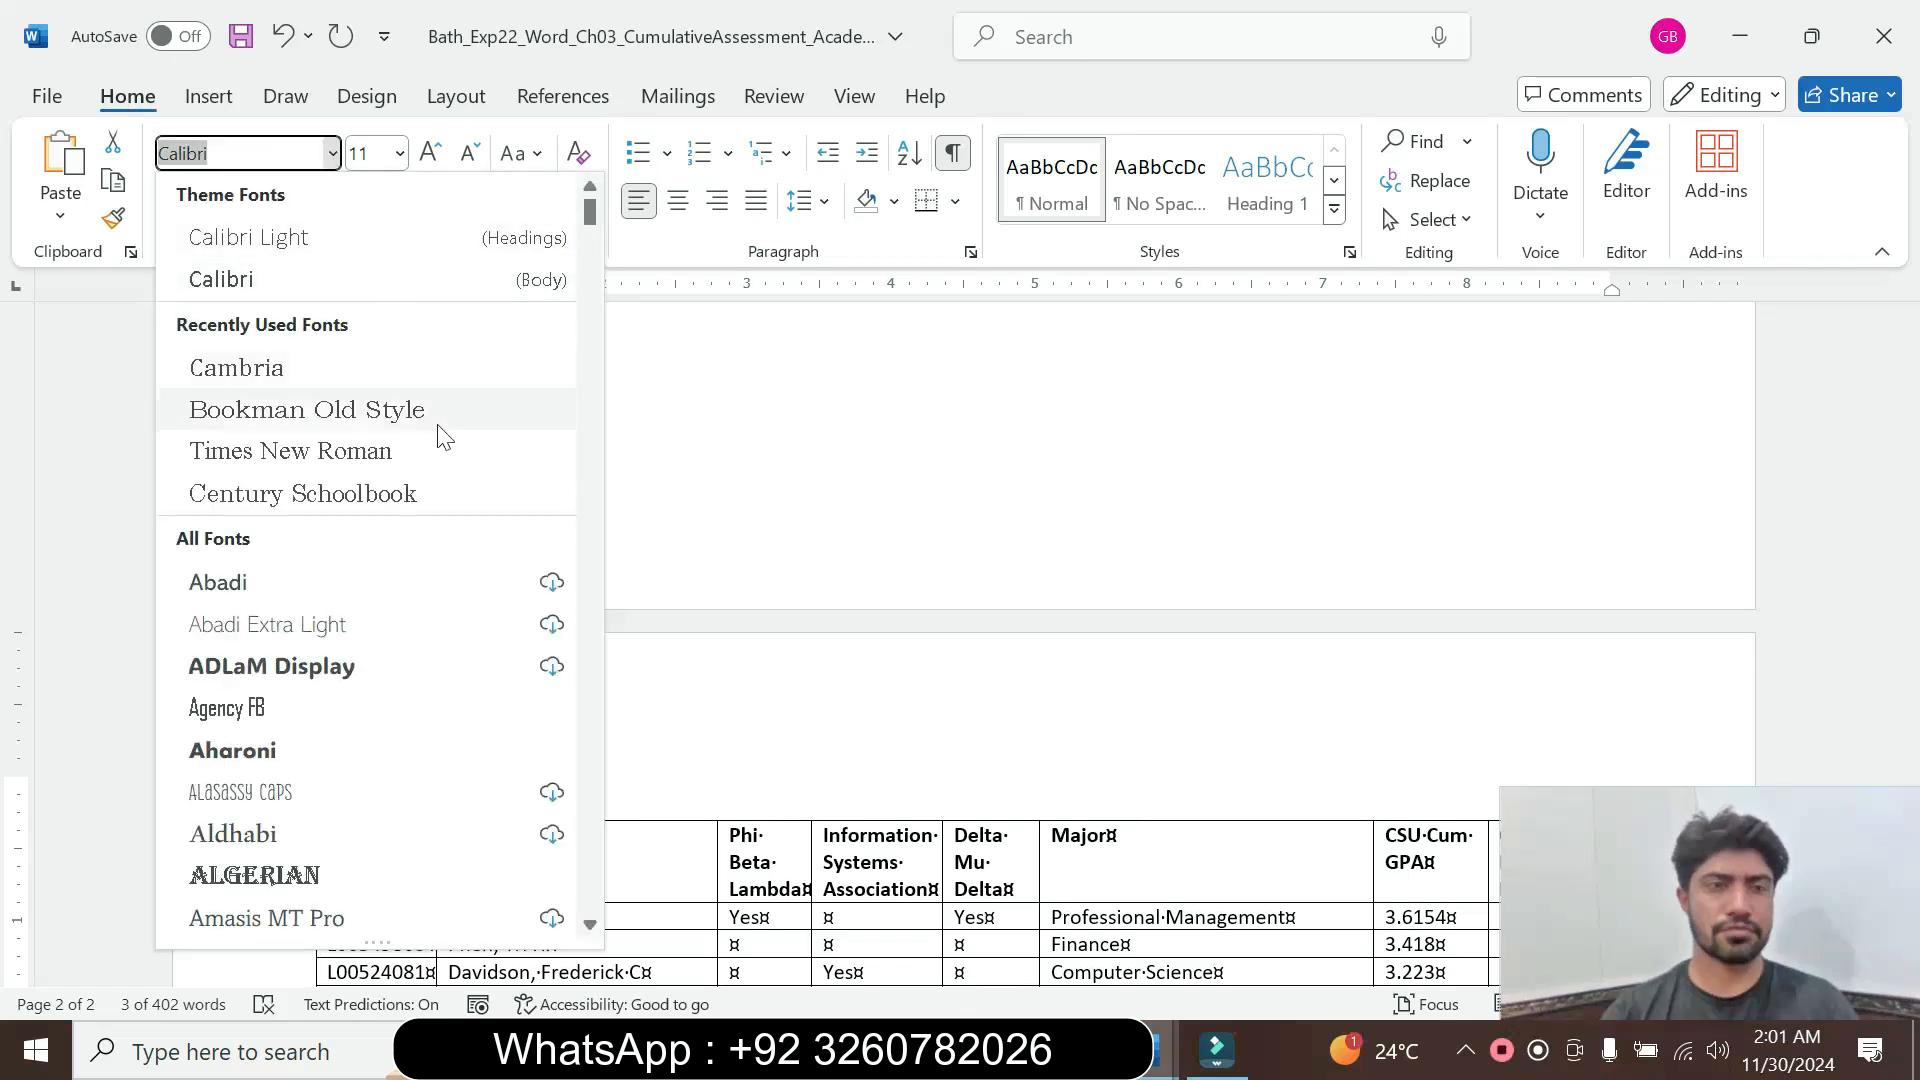
{"action": "left_click", "coordinate": [390, 494]}
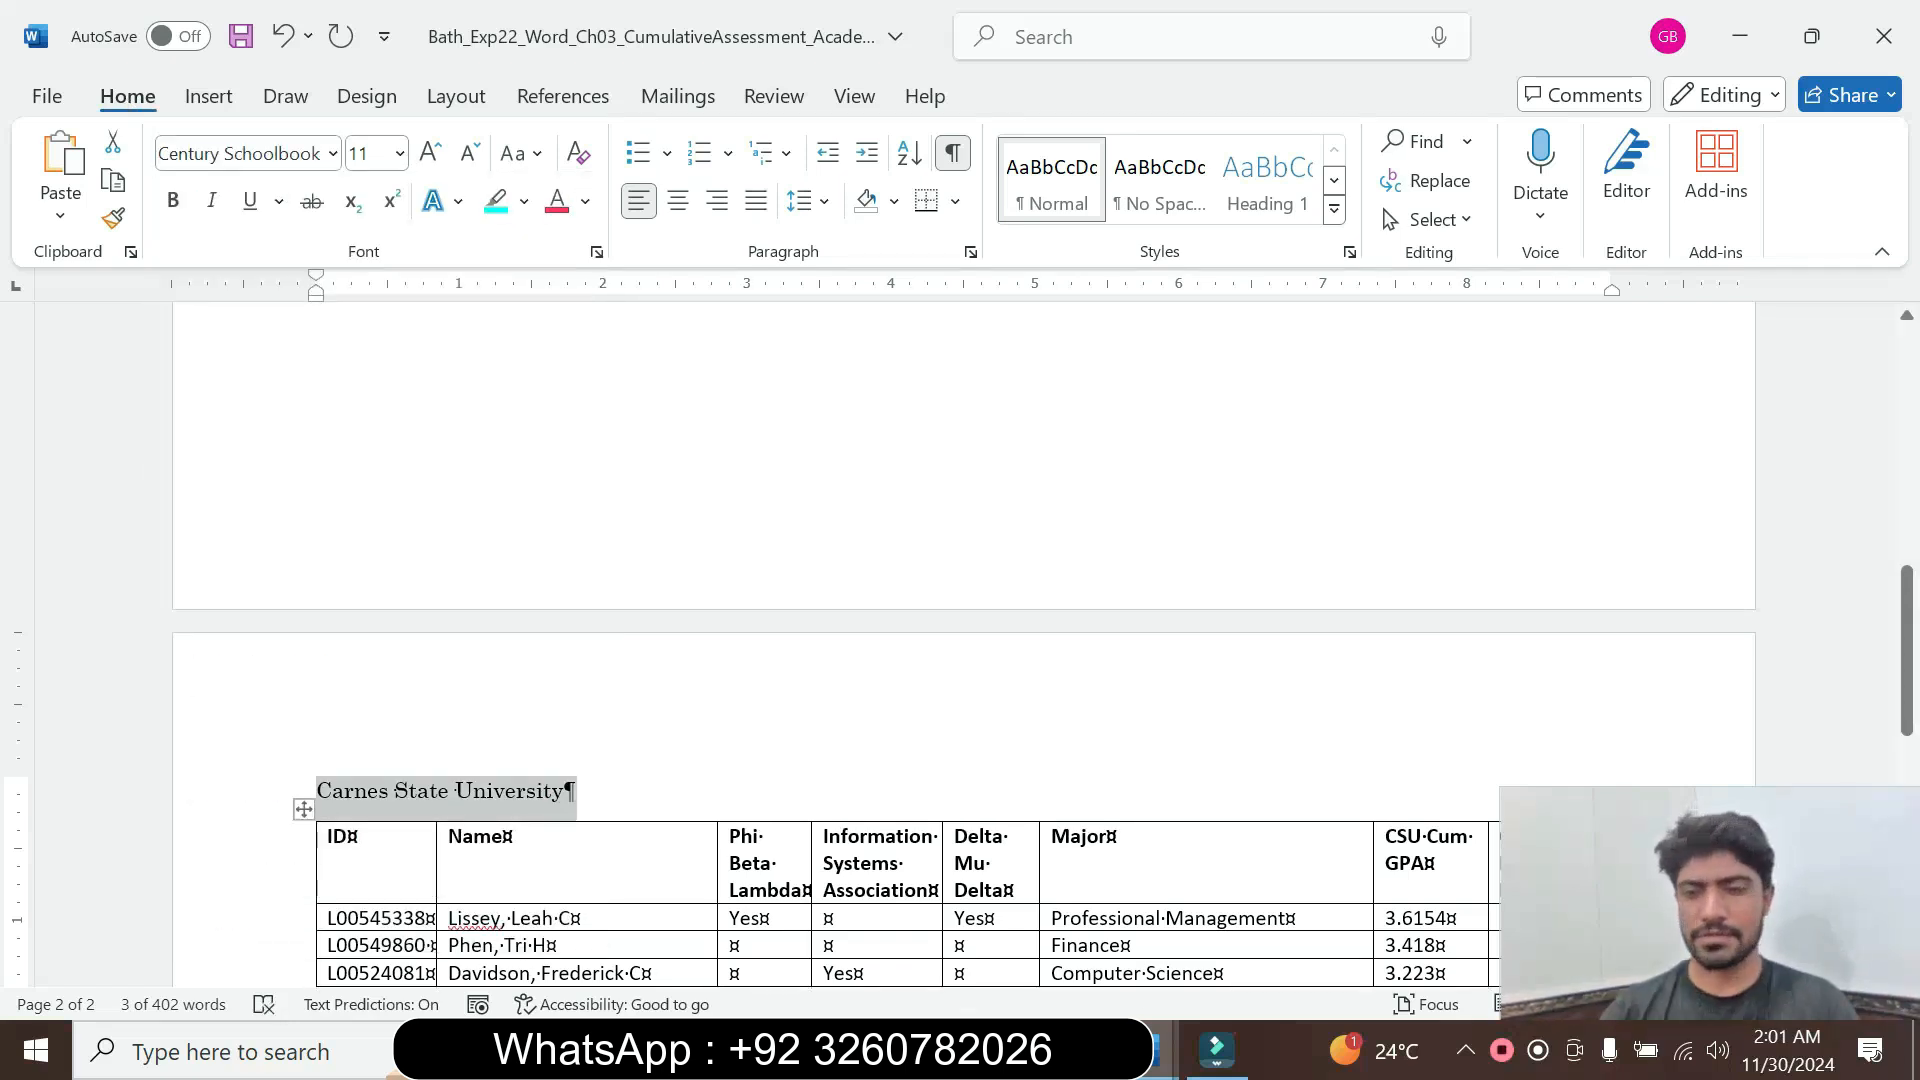
Check the size required by step 2 and set the "Carnes State University" line to 20 pt
{"action": "mouse_move", "coordinate": [1150, 1050]}
{"action": "left_click", "coordinate": [1243, 930]}
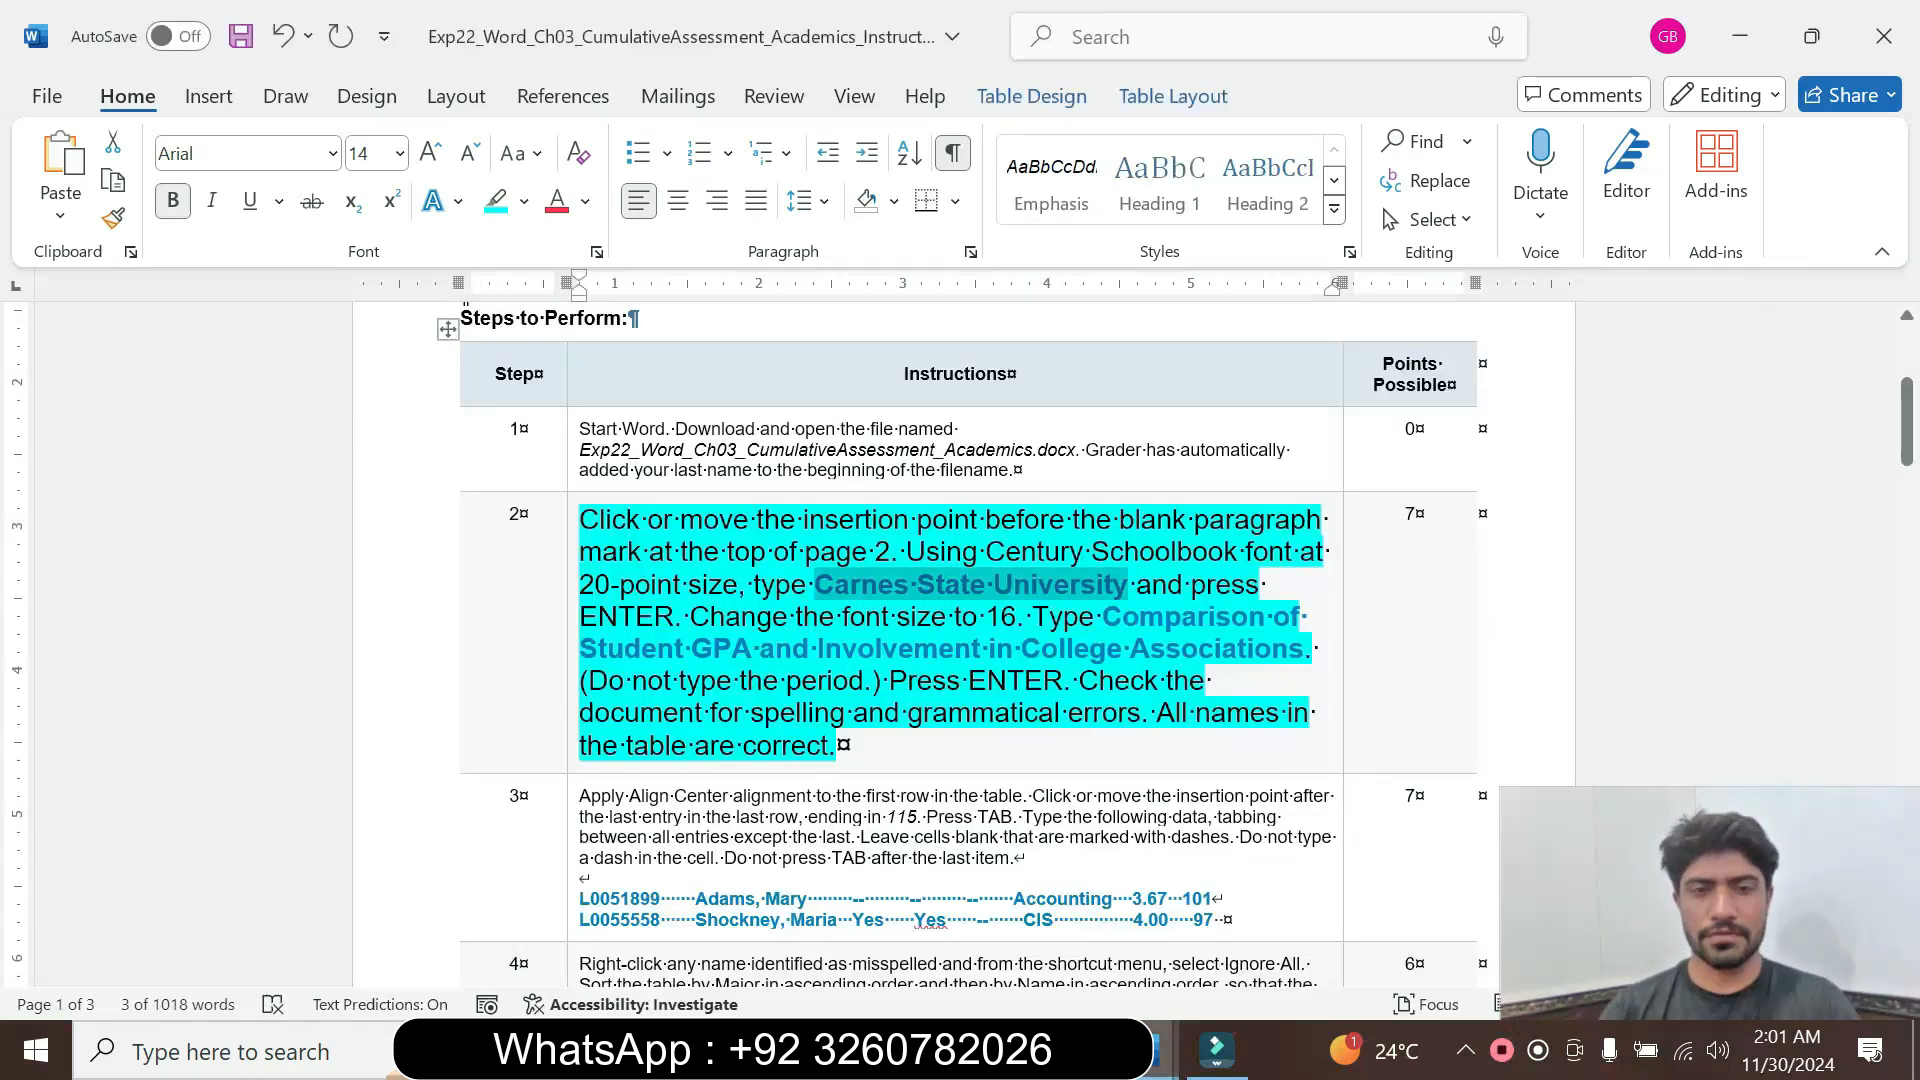
{"action": "mouse_move", "coordinate": [1158, 1070]}
{"action": "left_click", "coordinate": [1001, 914]}
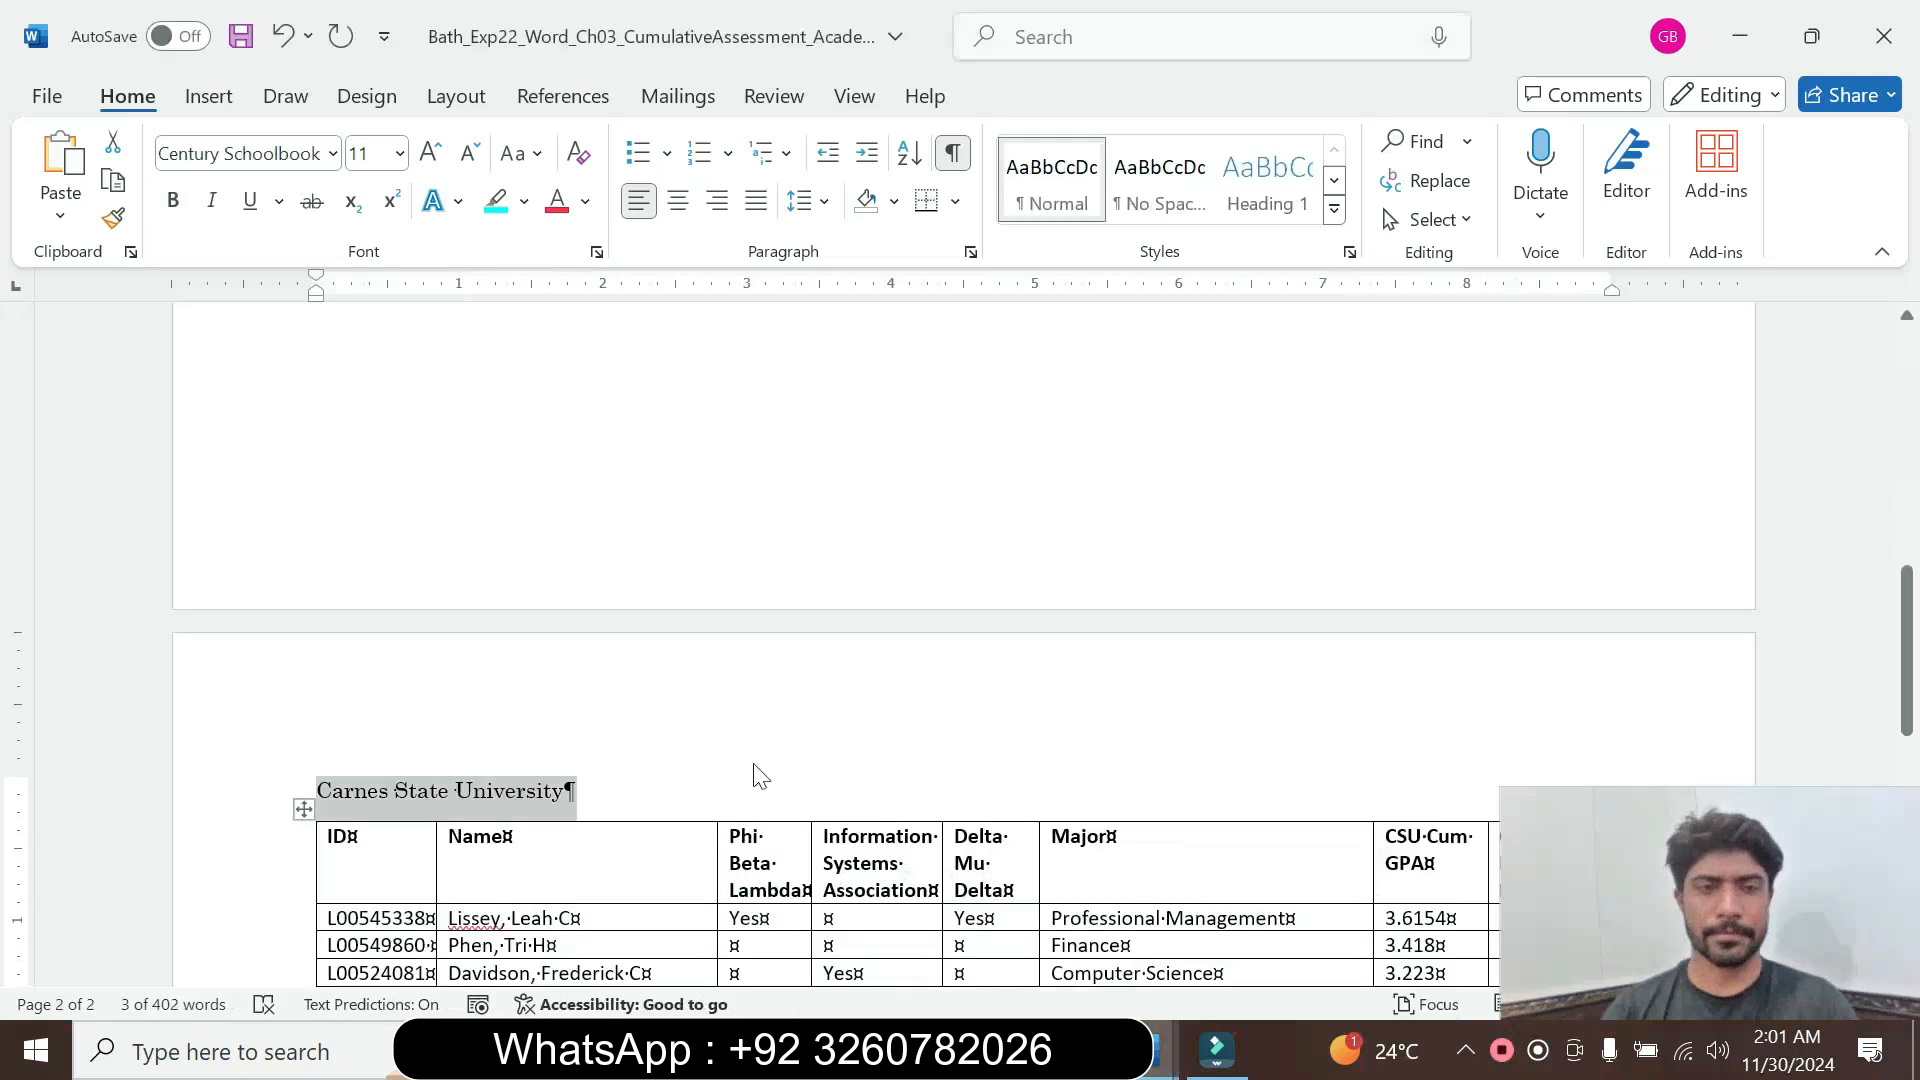
{"action": "left_click", "coordinate": [399, 153]}
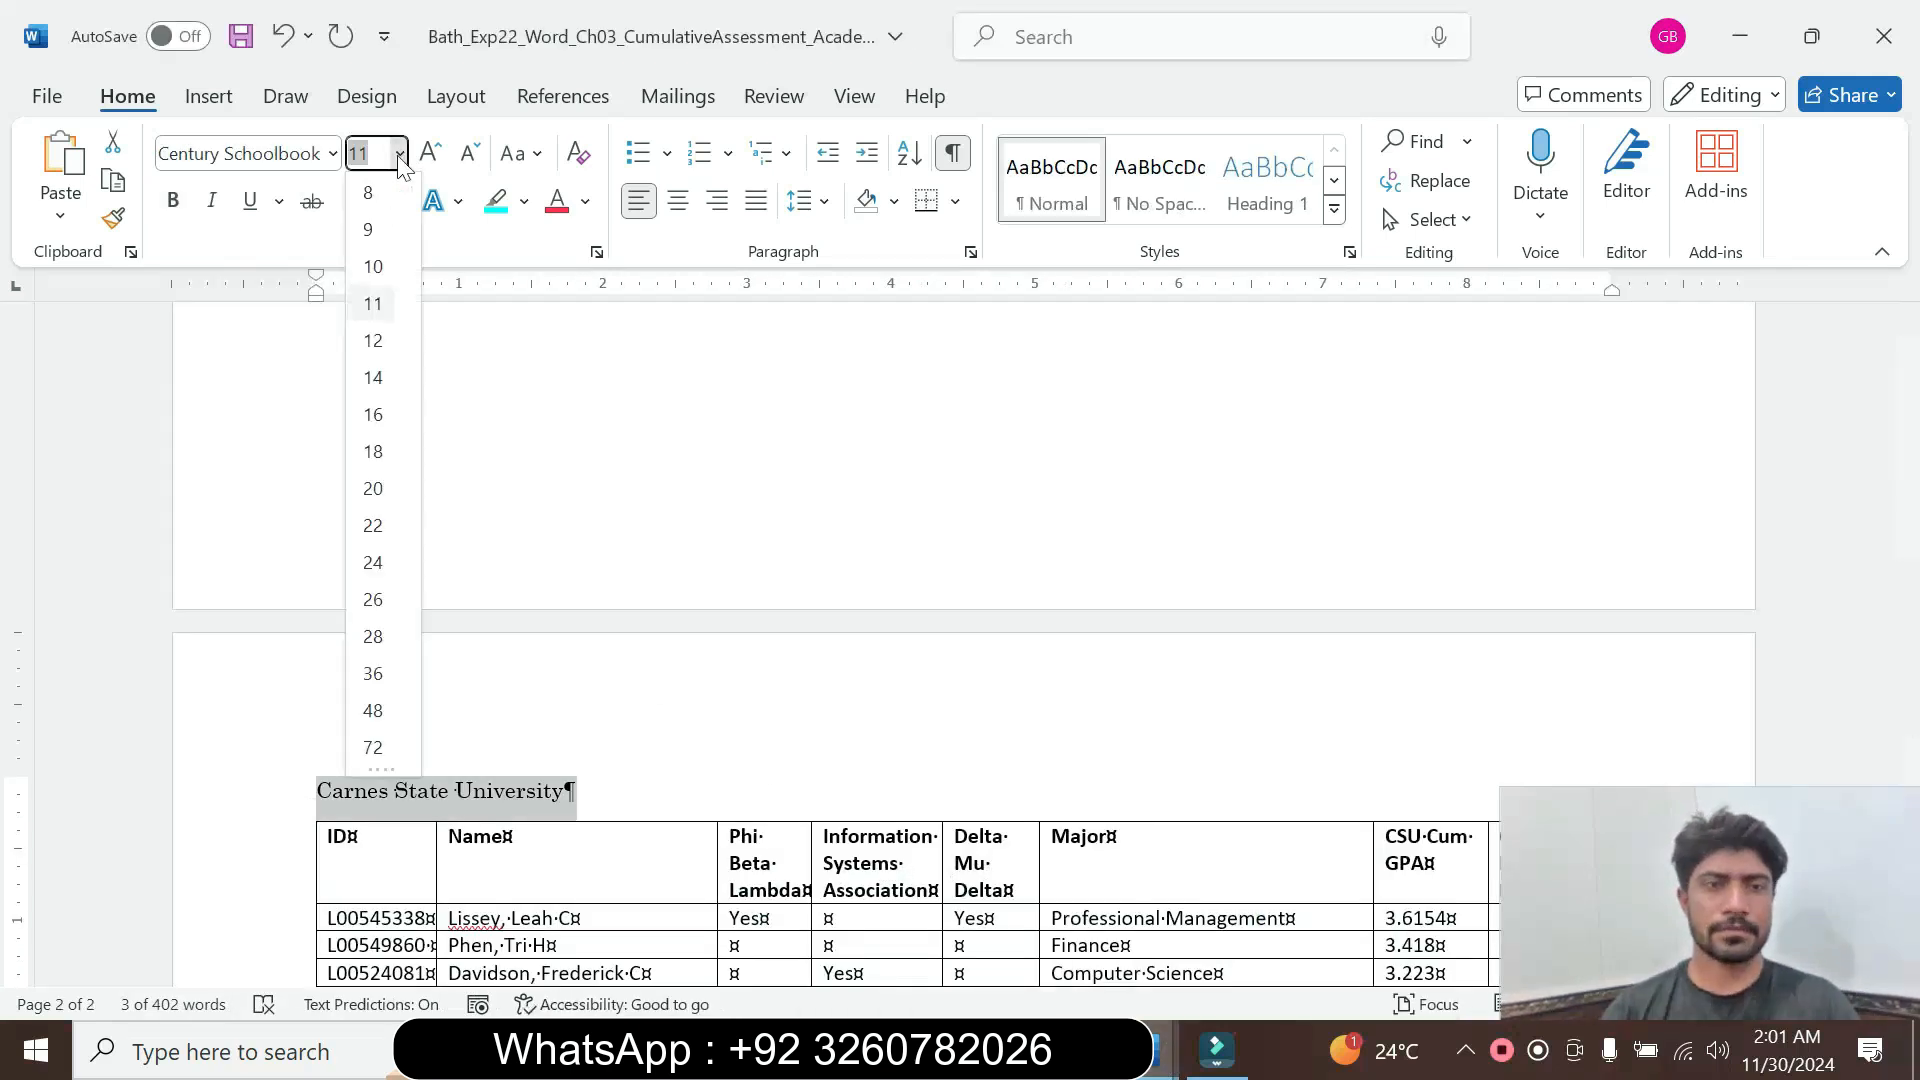
{"action": "left_click", "coordinate": [378, 490]}
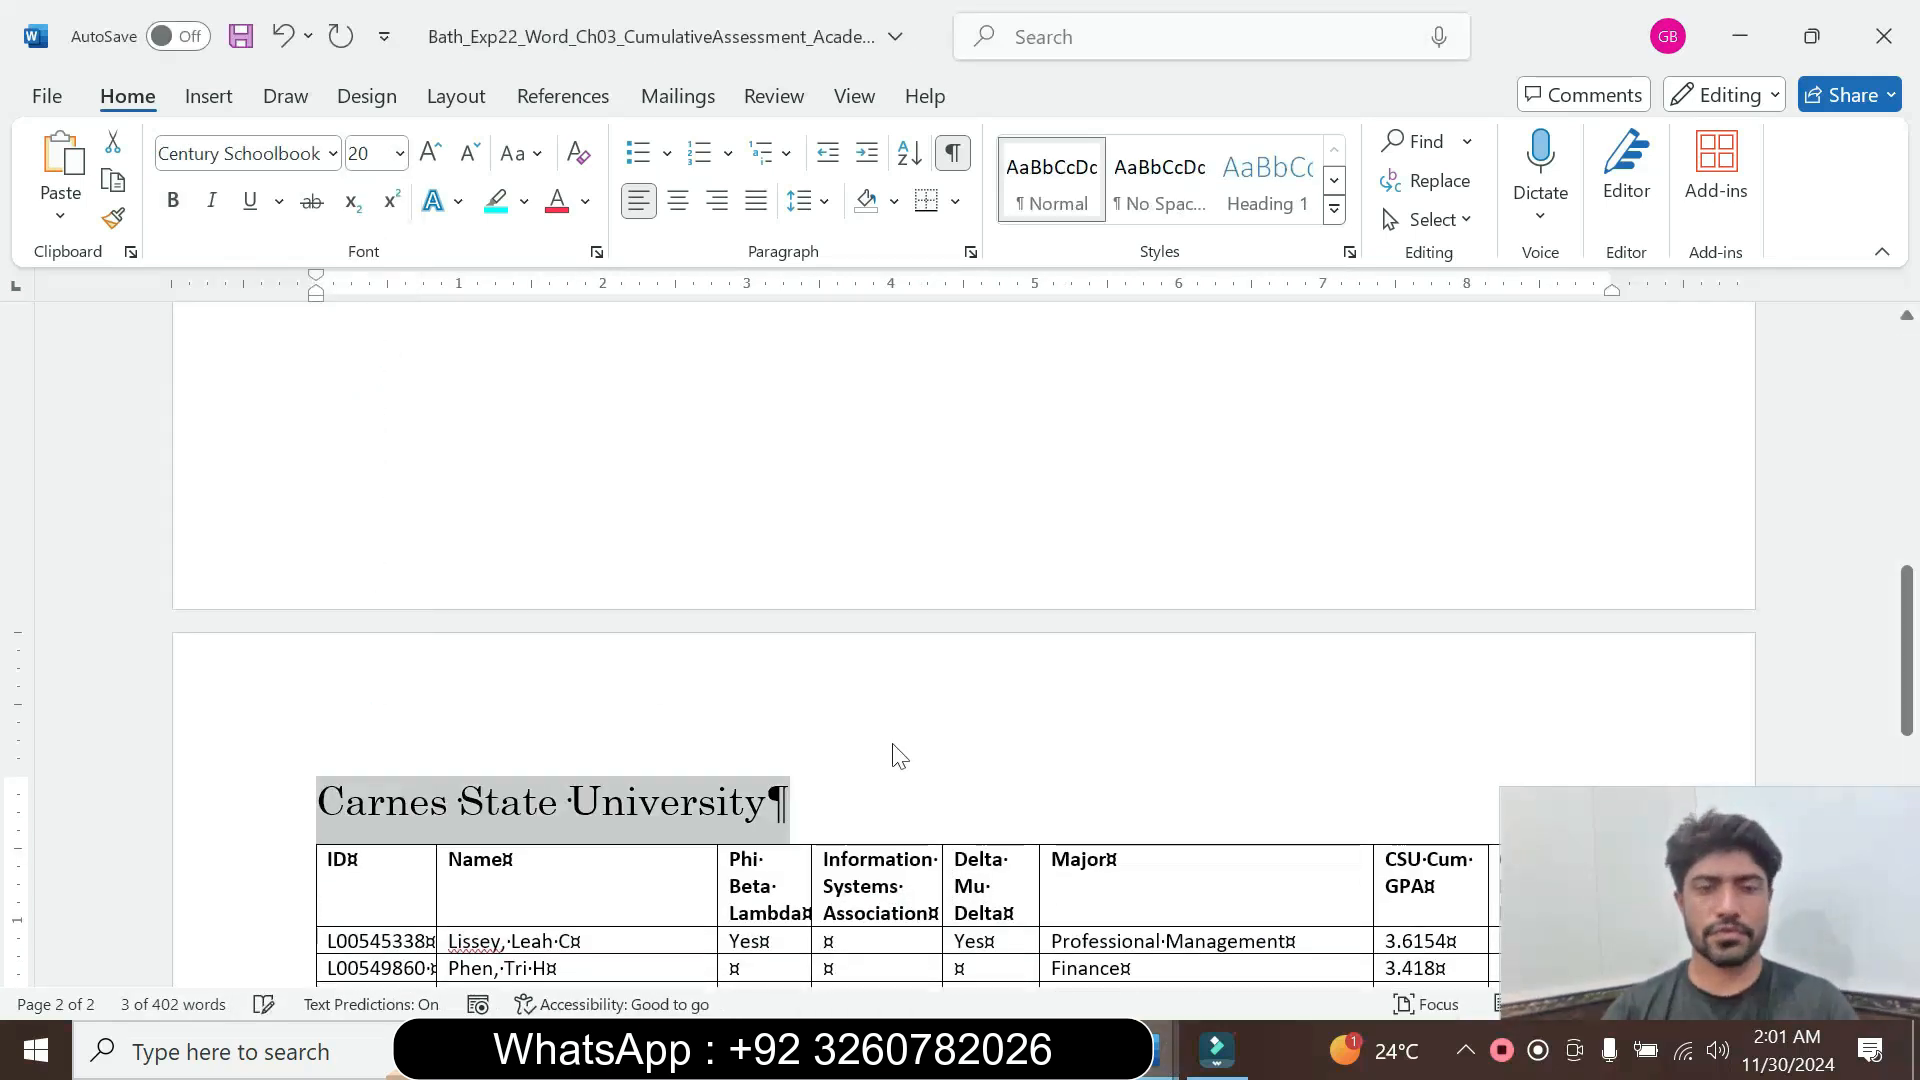
Consult step 2 again and start a new paragraph below the "Carnes State University" title in the memo
{"action": "mouse_move", "coordinate": [1161, 1067]}
{"action": "left_click", "coordinate": [1318, 935]}
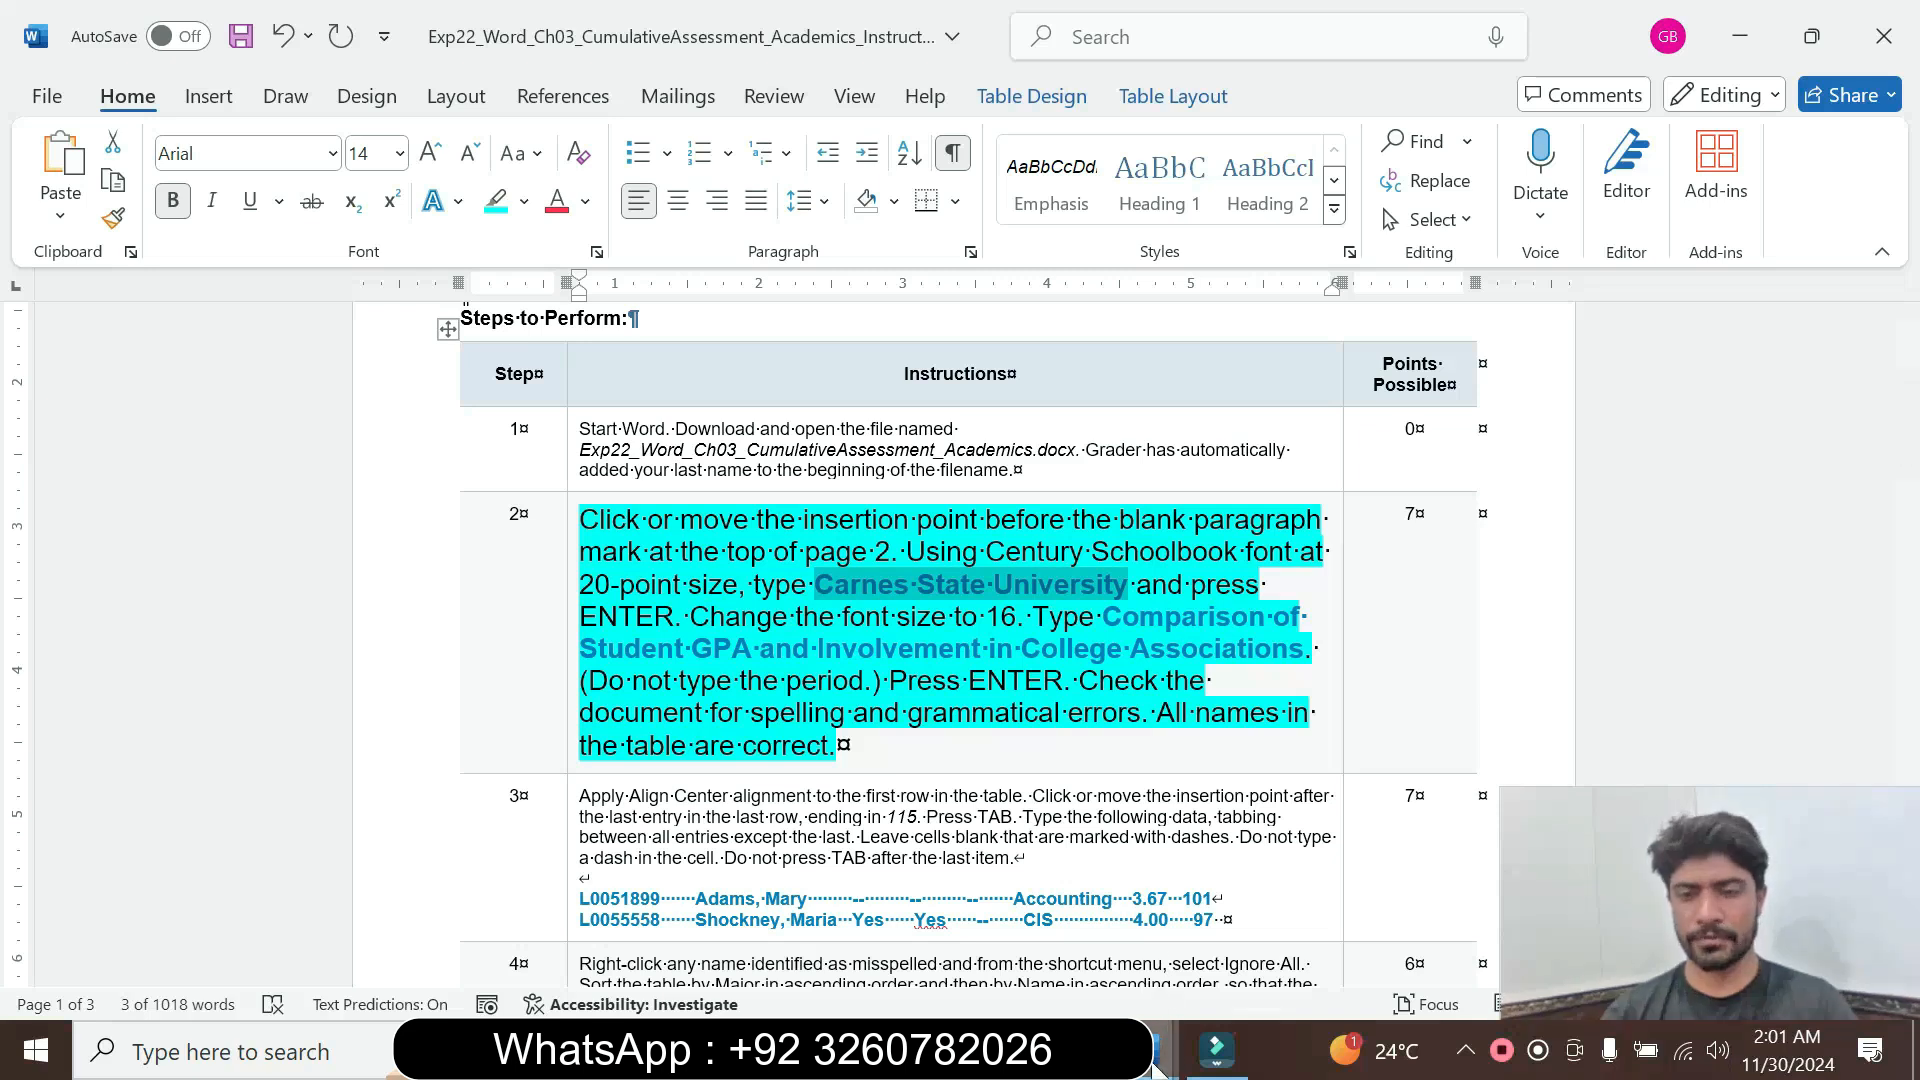
{"action": "mouse_move", "coordinate": [1160, 1050]}
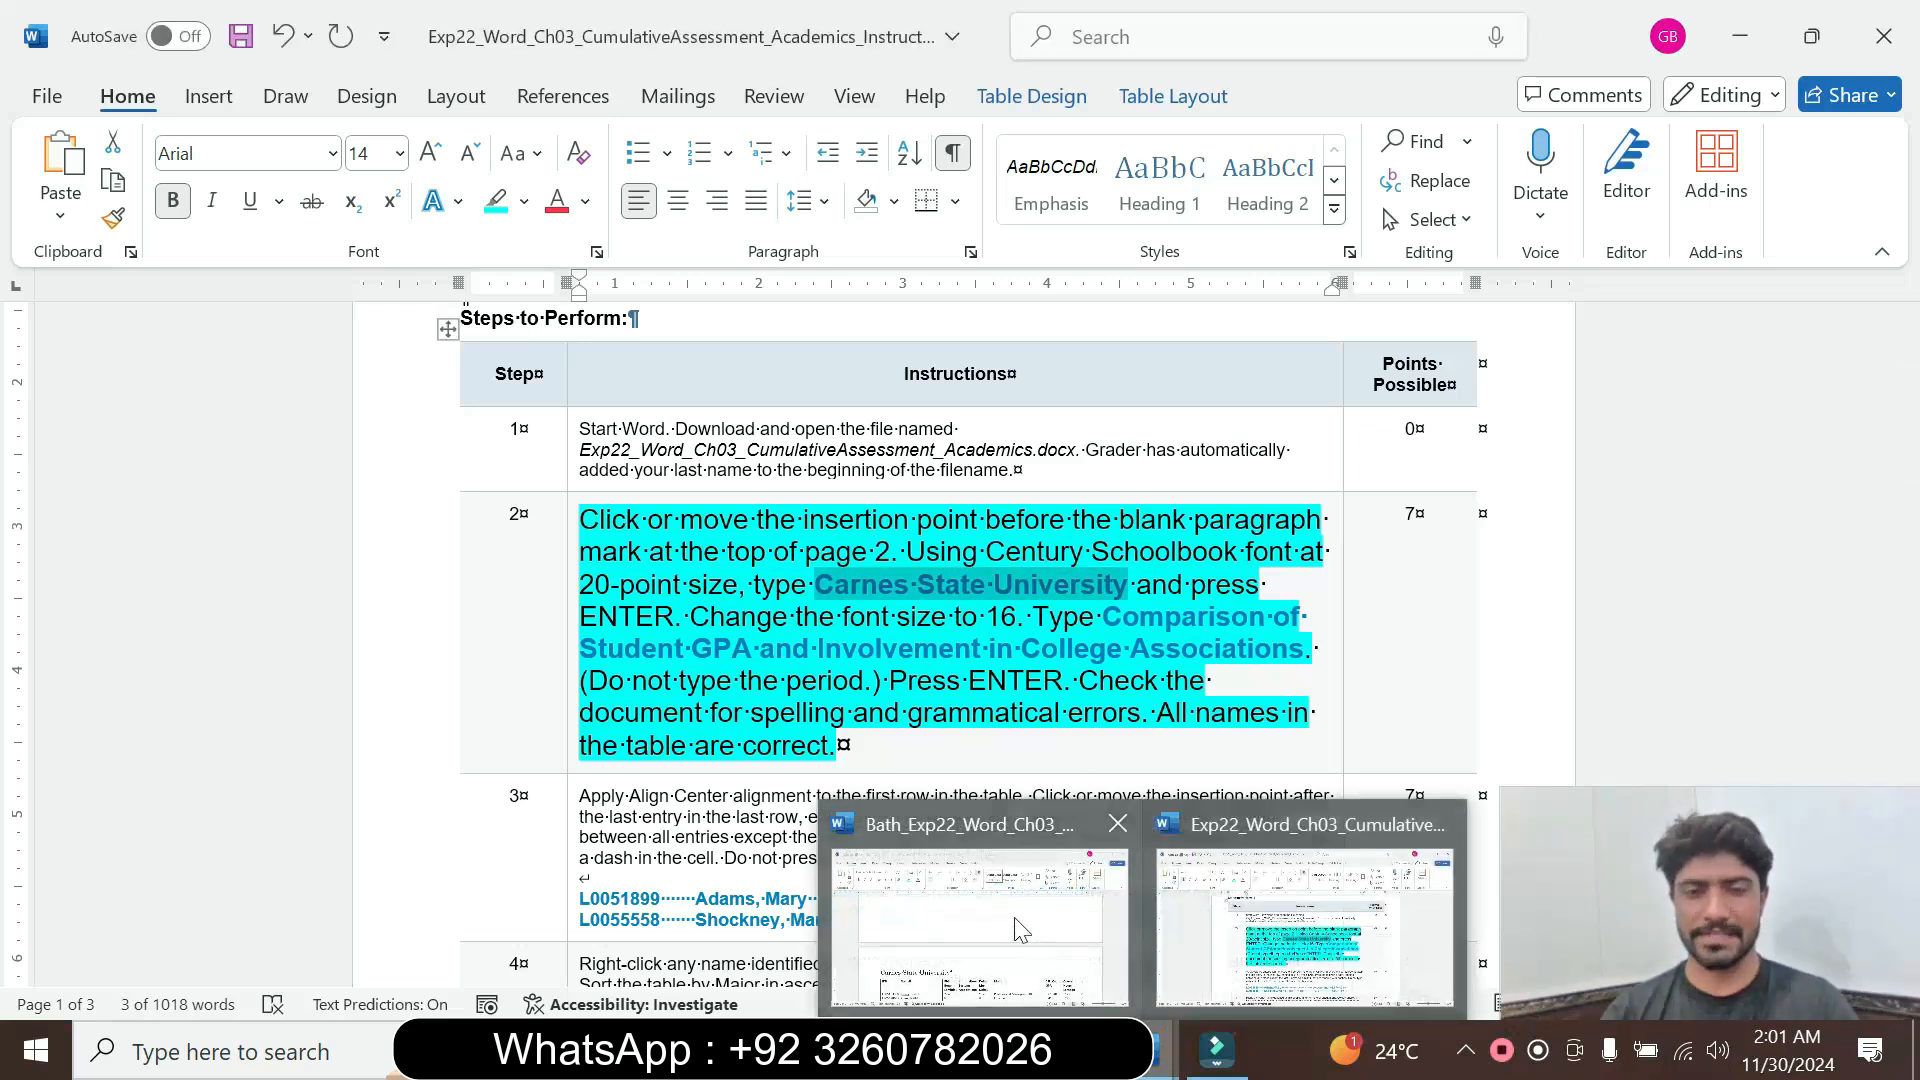
{"action": "left_click", "coordinate": [1013, 916]}
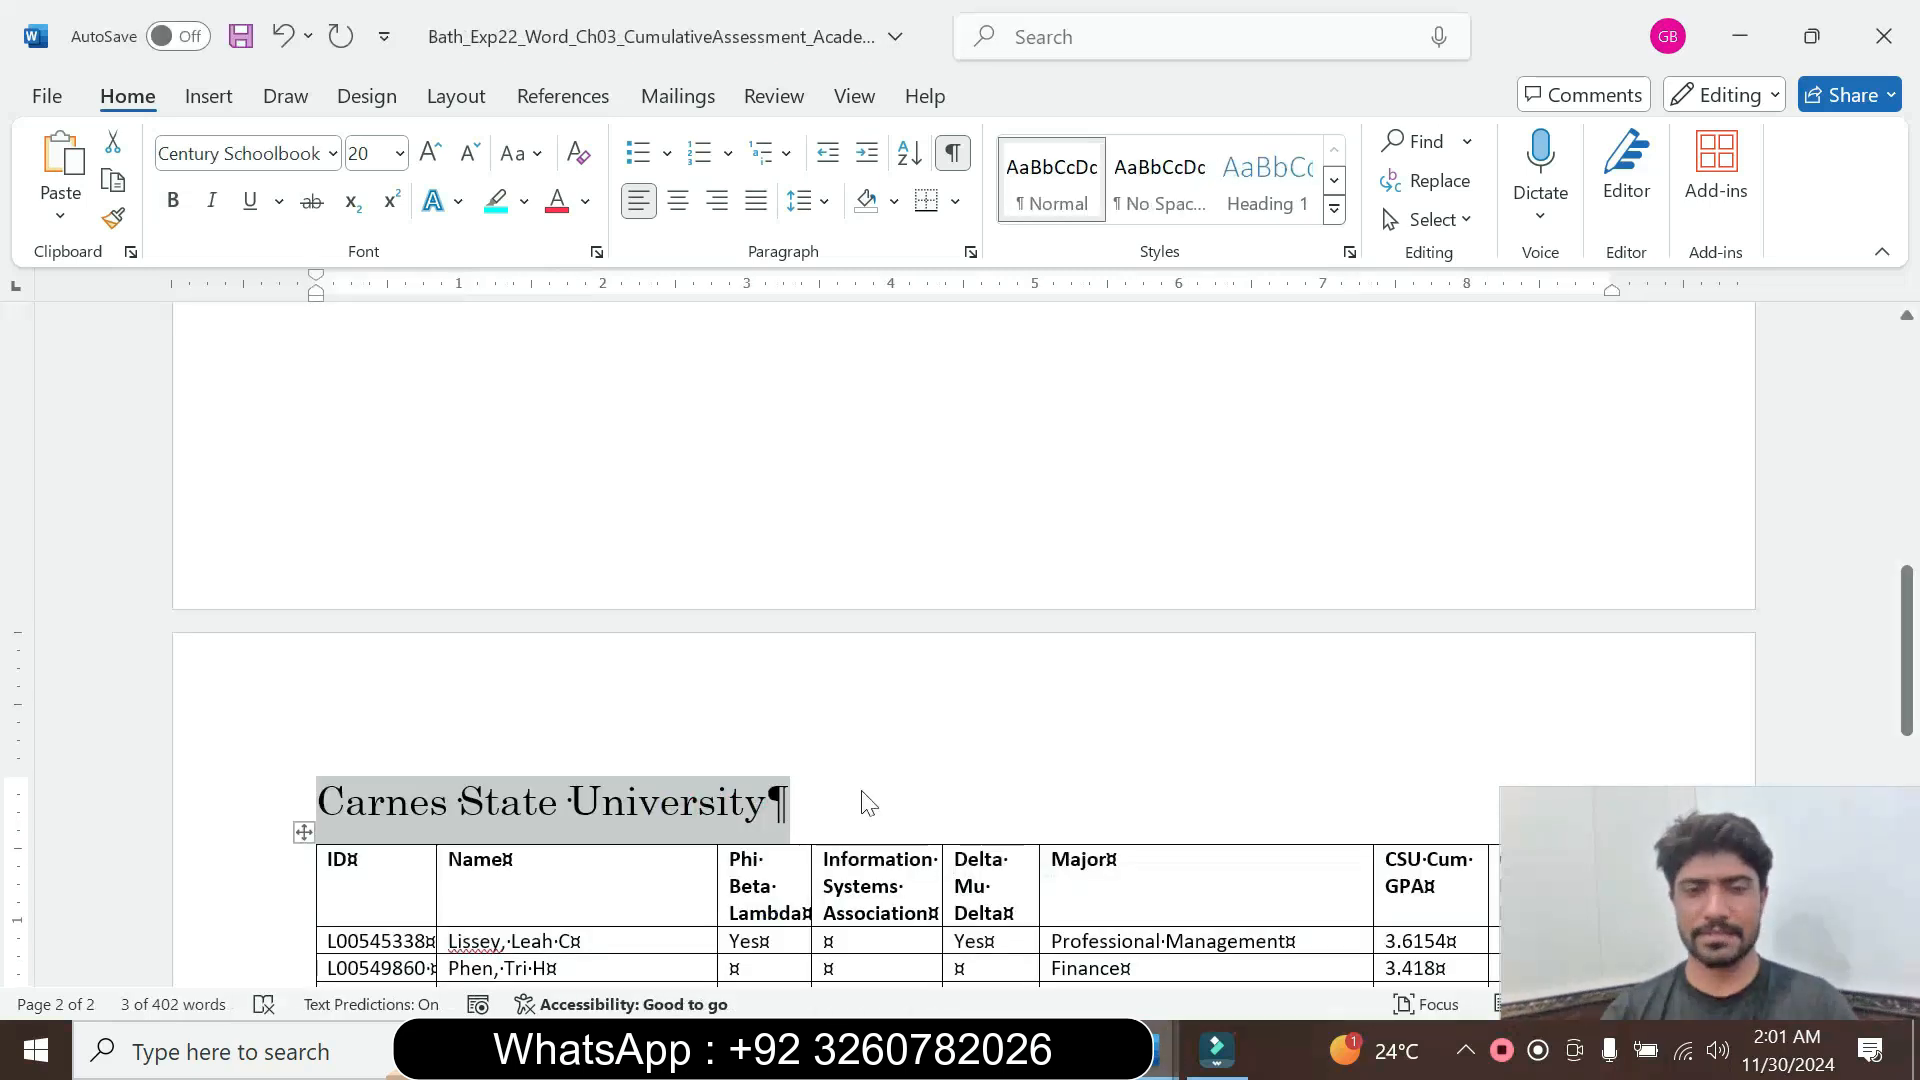
{"action": "left_click", "coordinate": [768, 802]}
{"action": "key", "text": "Return"}
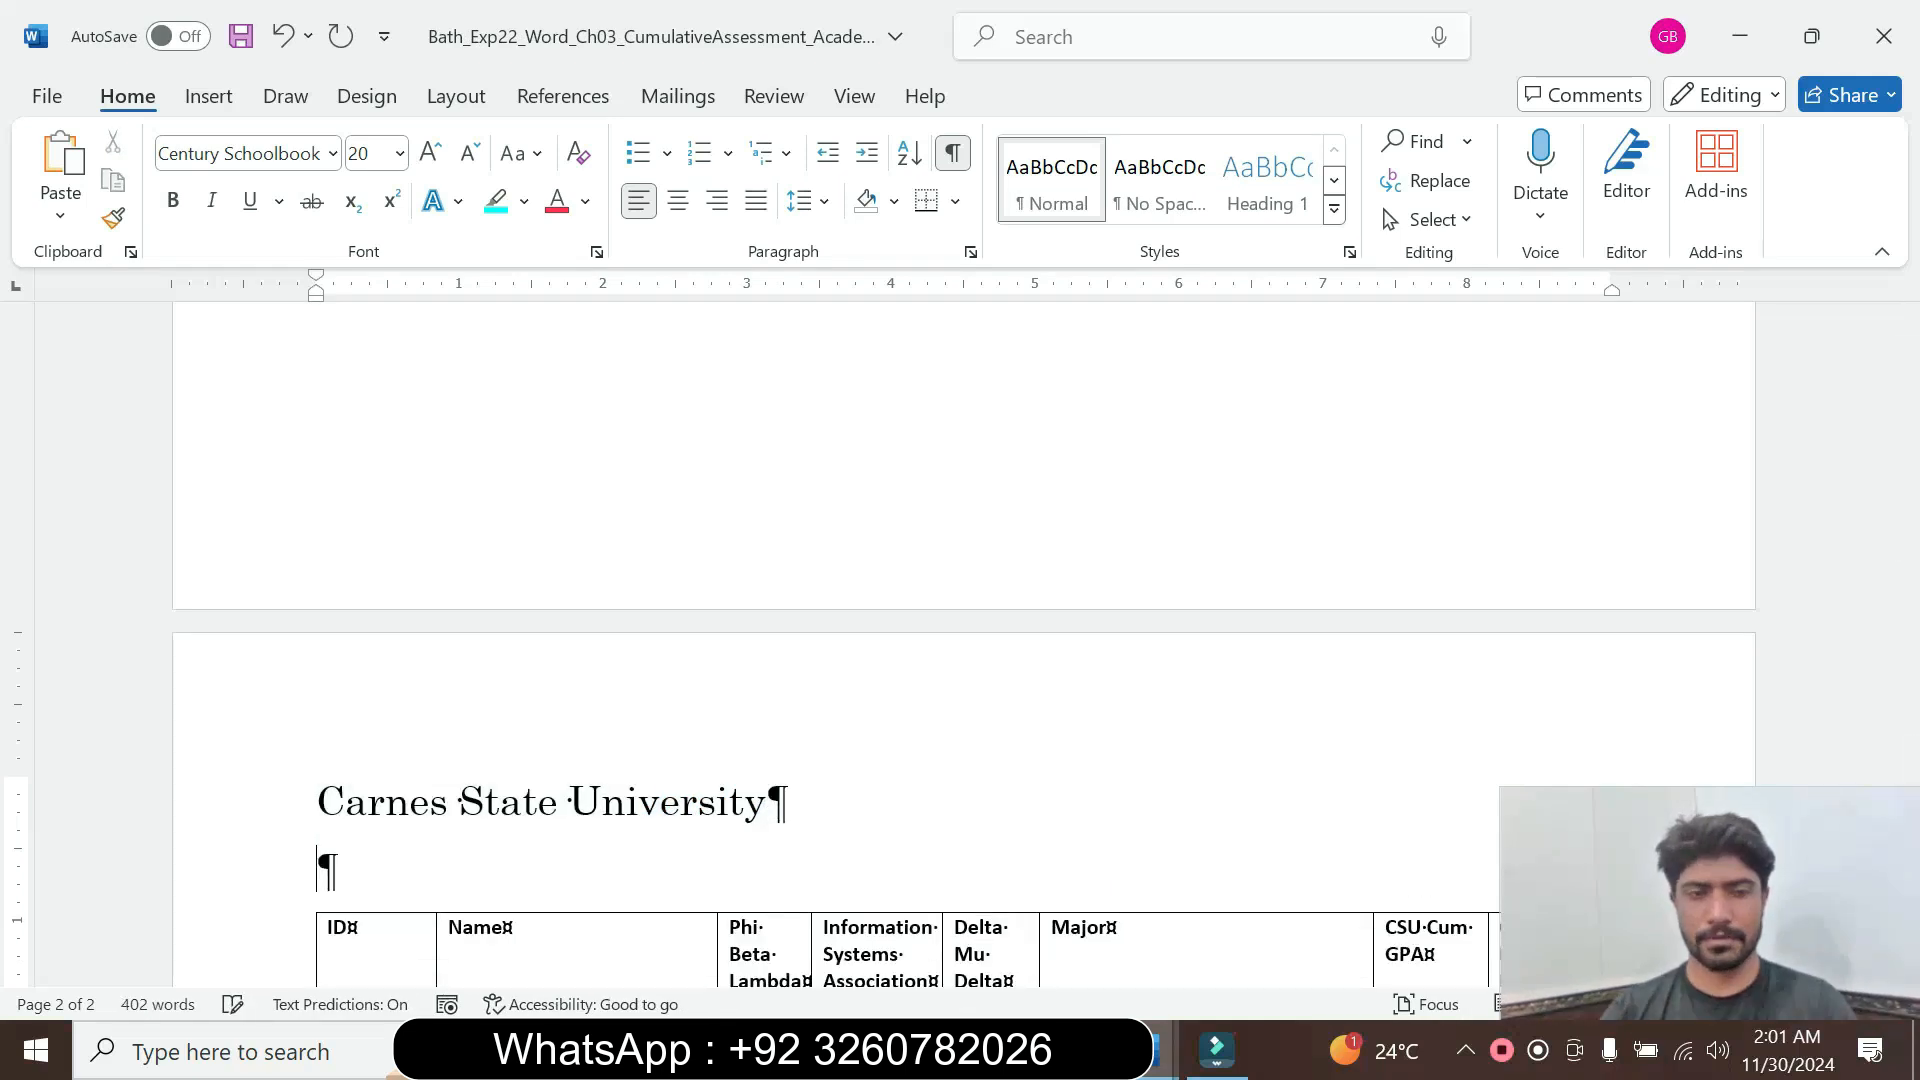
Copy "Comparison of Student GPA and Involvement in College Associations" from step 2 into the memo's new paragraph, without the period and keeping text only
{"action": "mouse_move", "coordinate": [1160, 1050]}
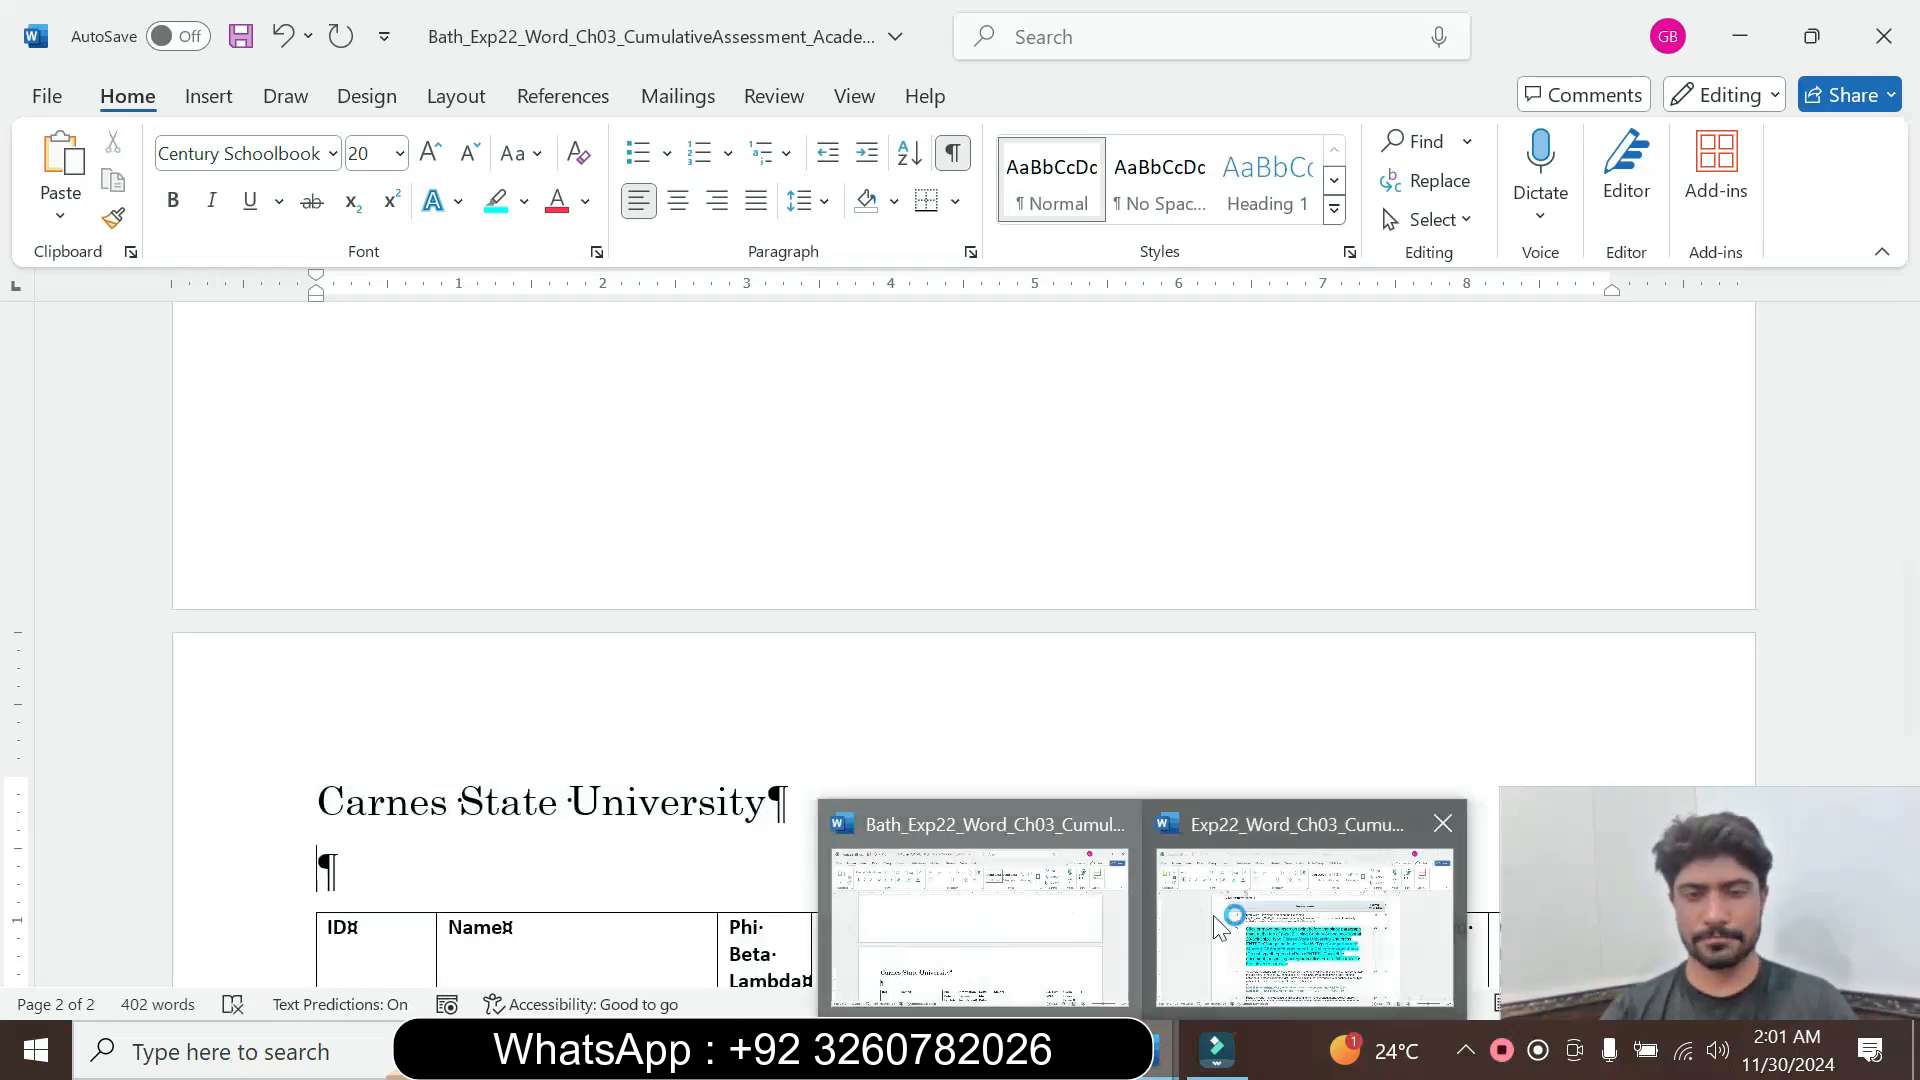
{"action": "left_click", "coordinate": [1266, 927]}
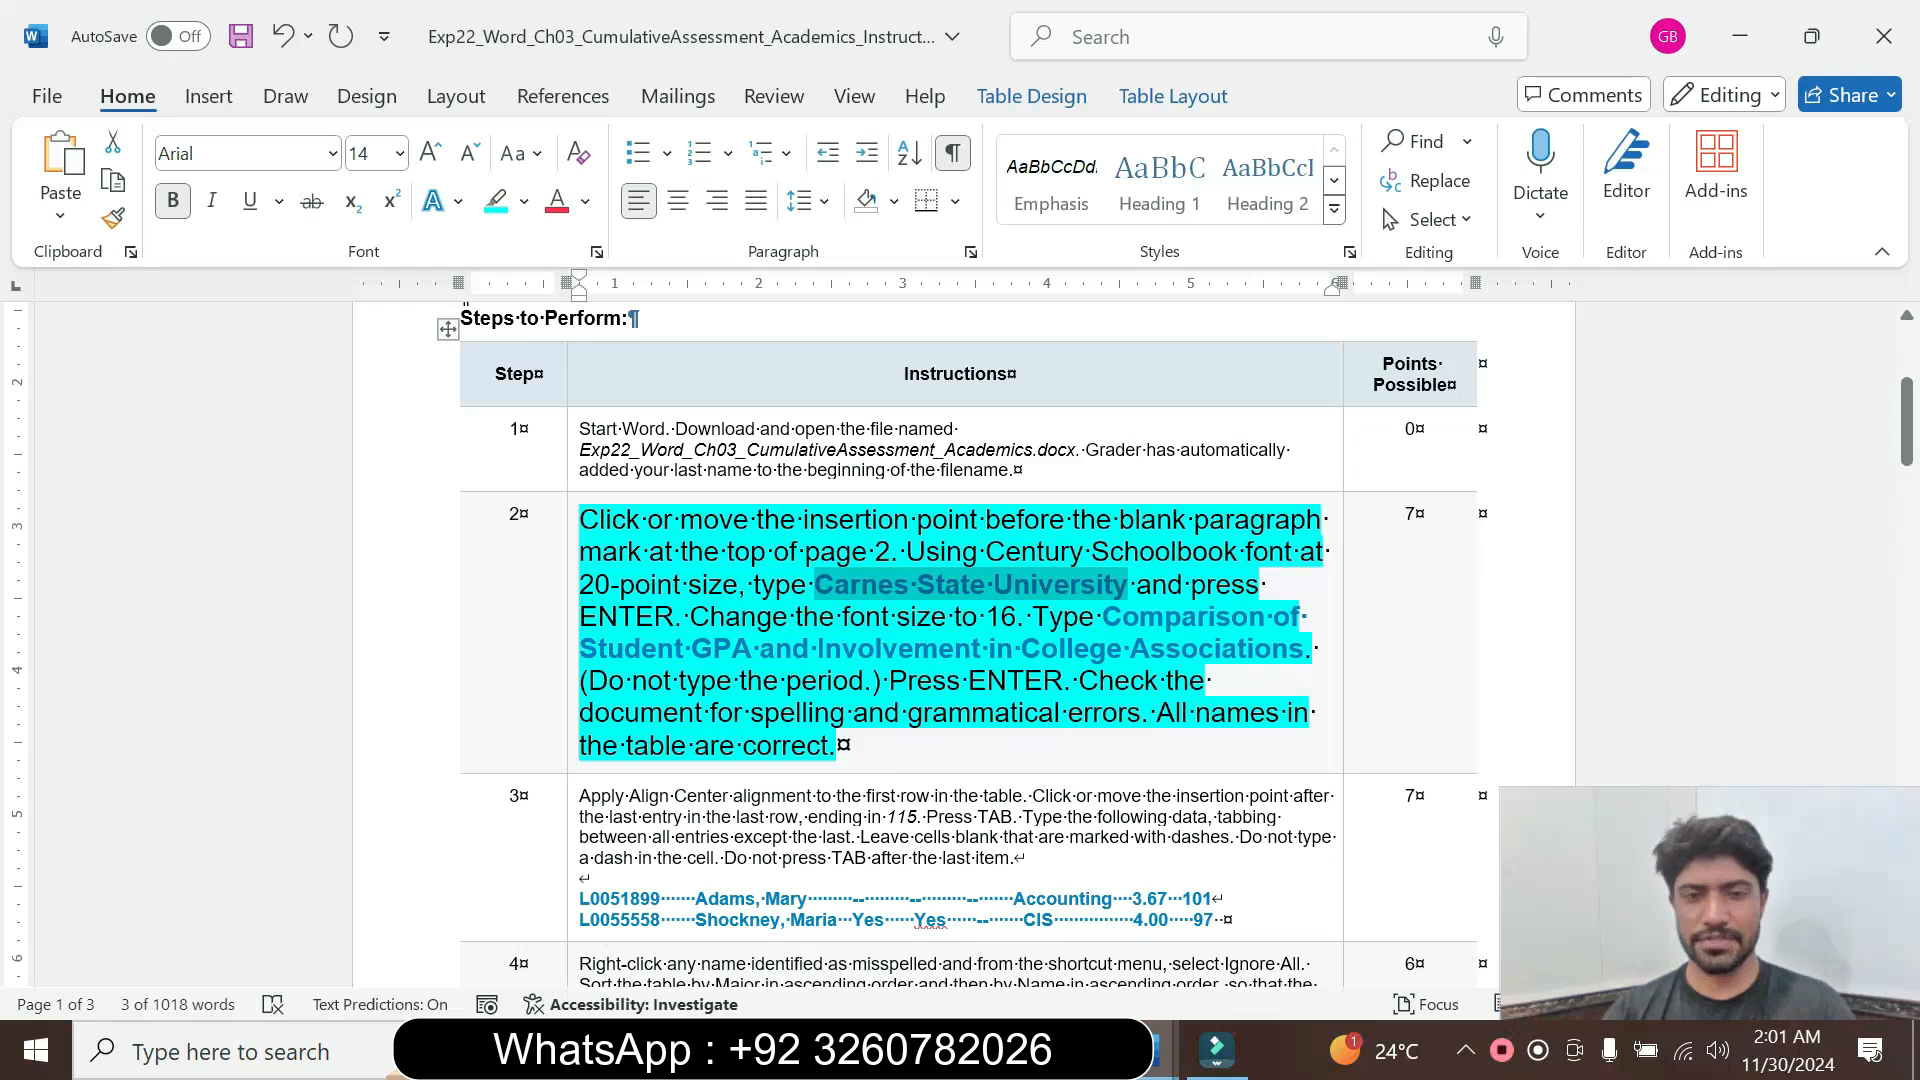
{"action": "left_click_drag", "start_coordinate": [1122, 617], "coordinate": [1276, 646]}
{"action": "key", "text": "ctrl+c"}
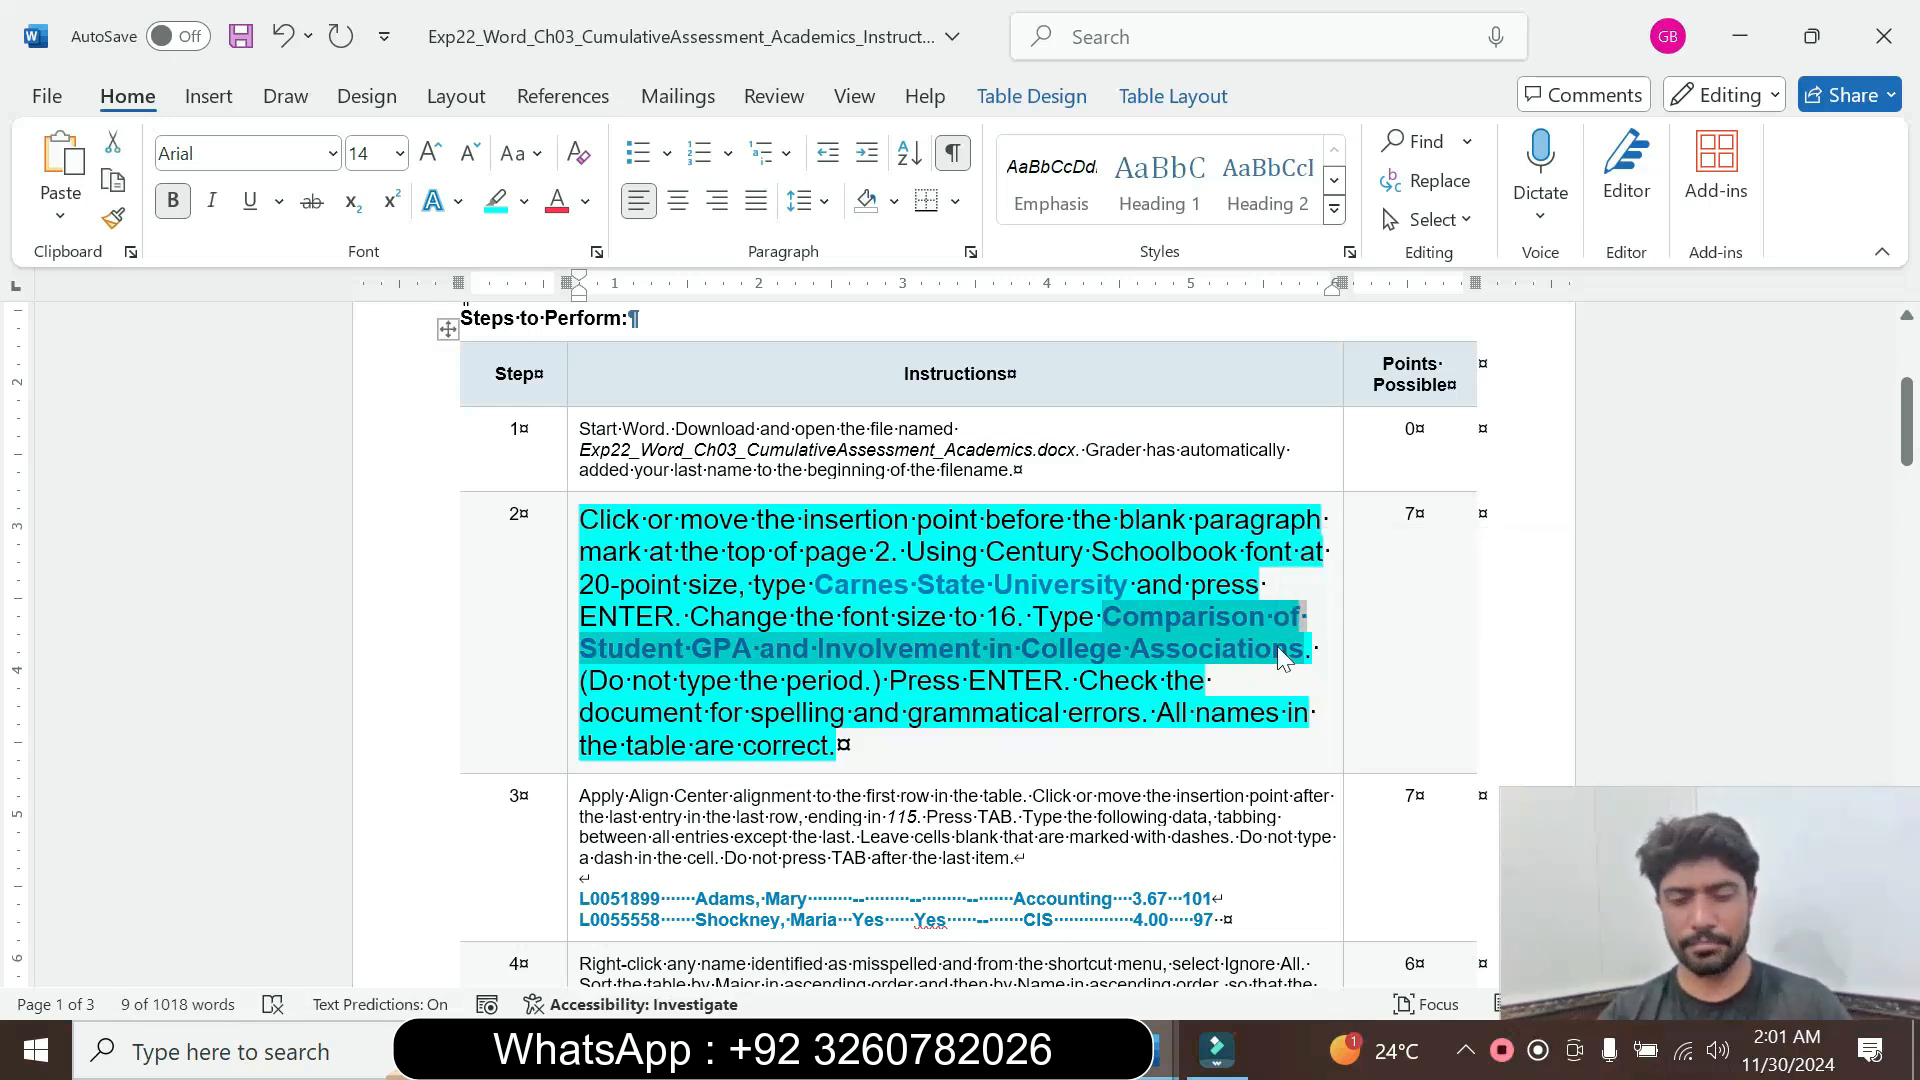
{"action": "mouse_move", "coordinate": [1160, 1049]}
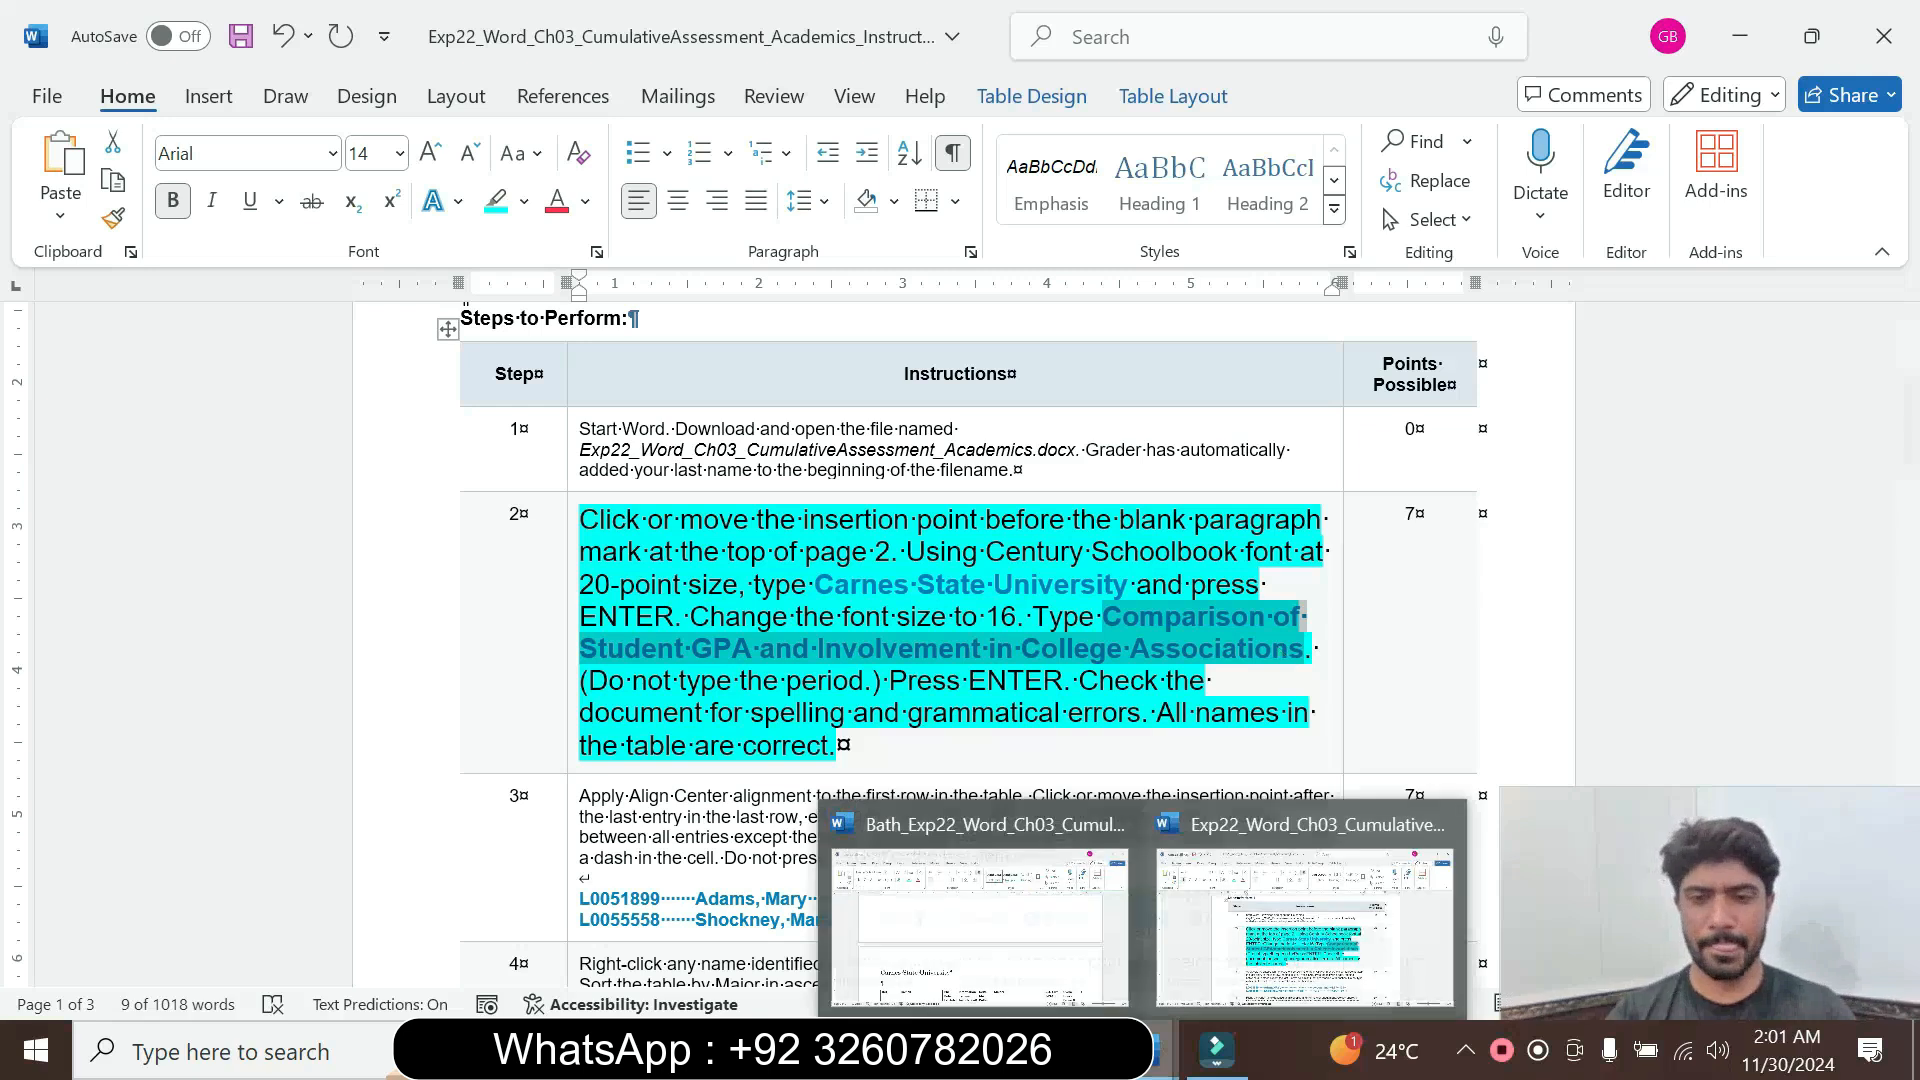
{"action": "left_click", "coordinate": [1023, 910]}
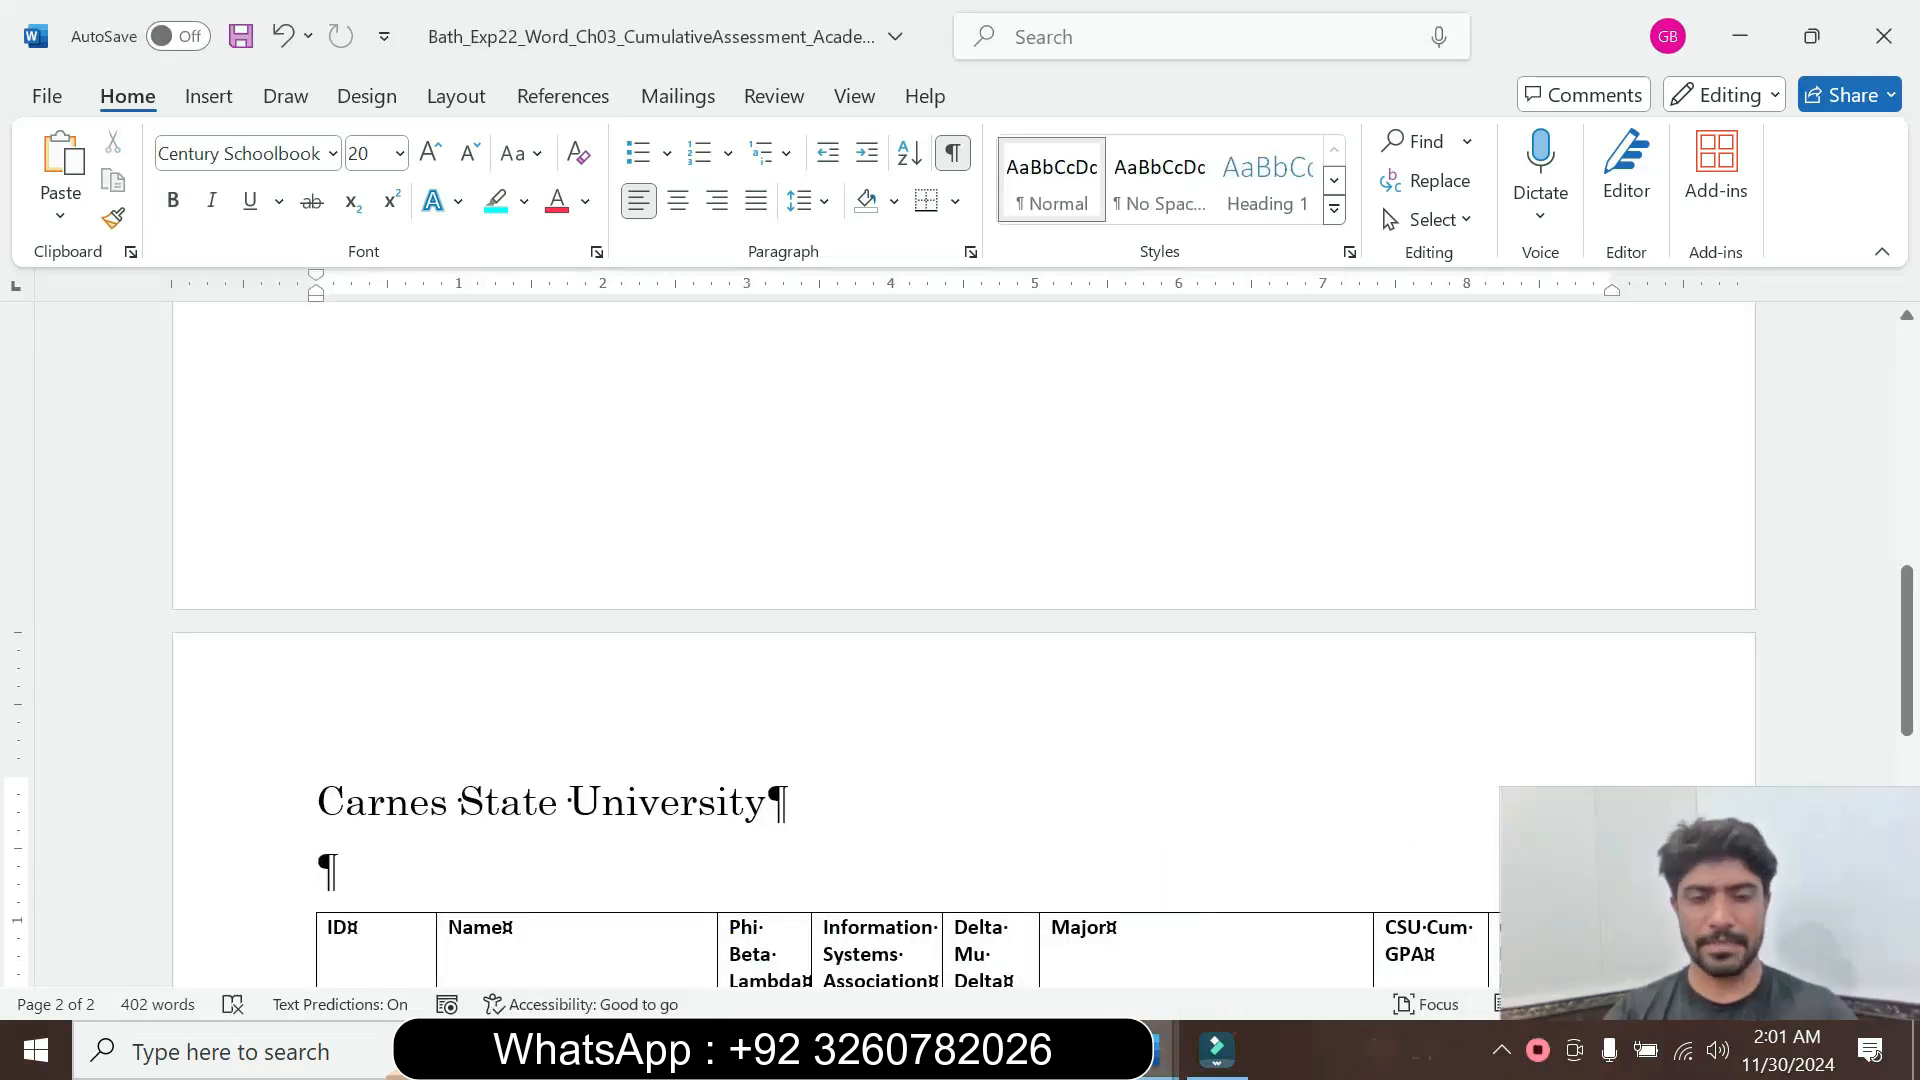
{"action": "key", "text": "ctrl+v"}
{"action": "left_click", "coordinate": [1196, 903]}
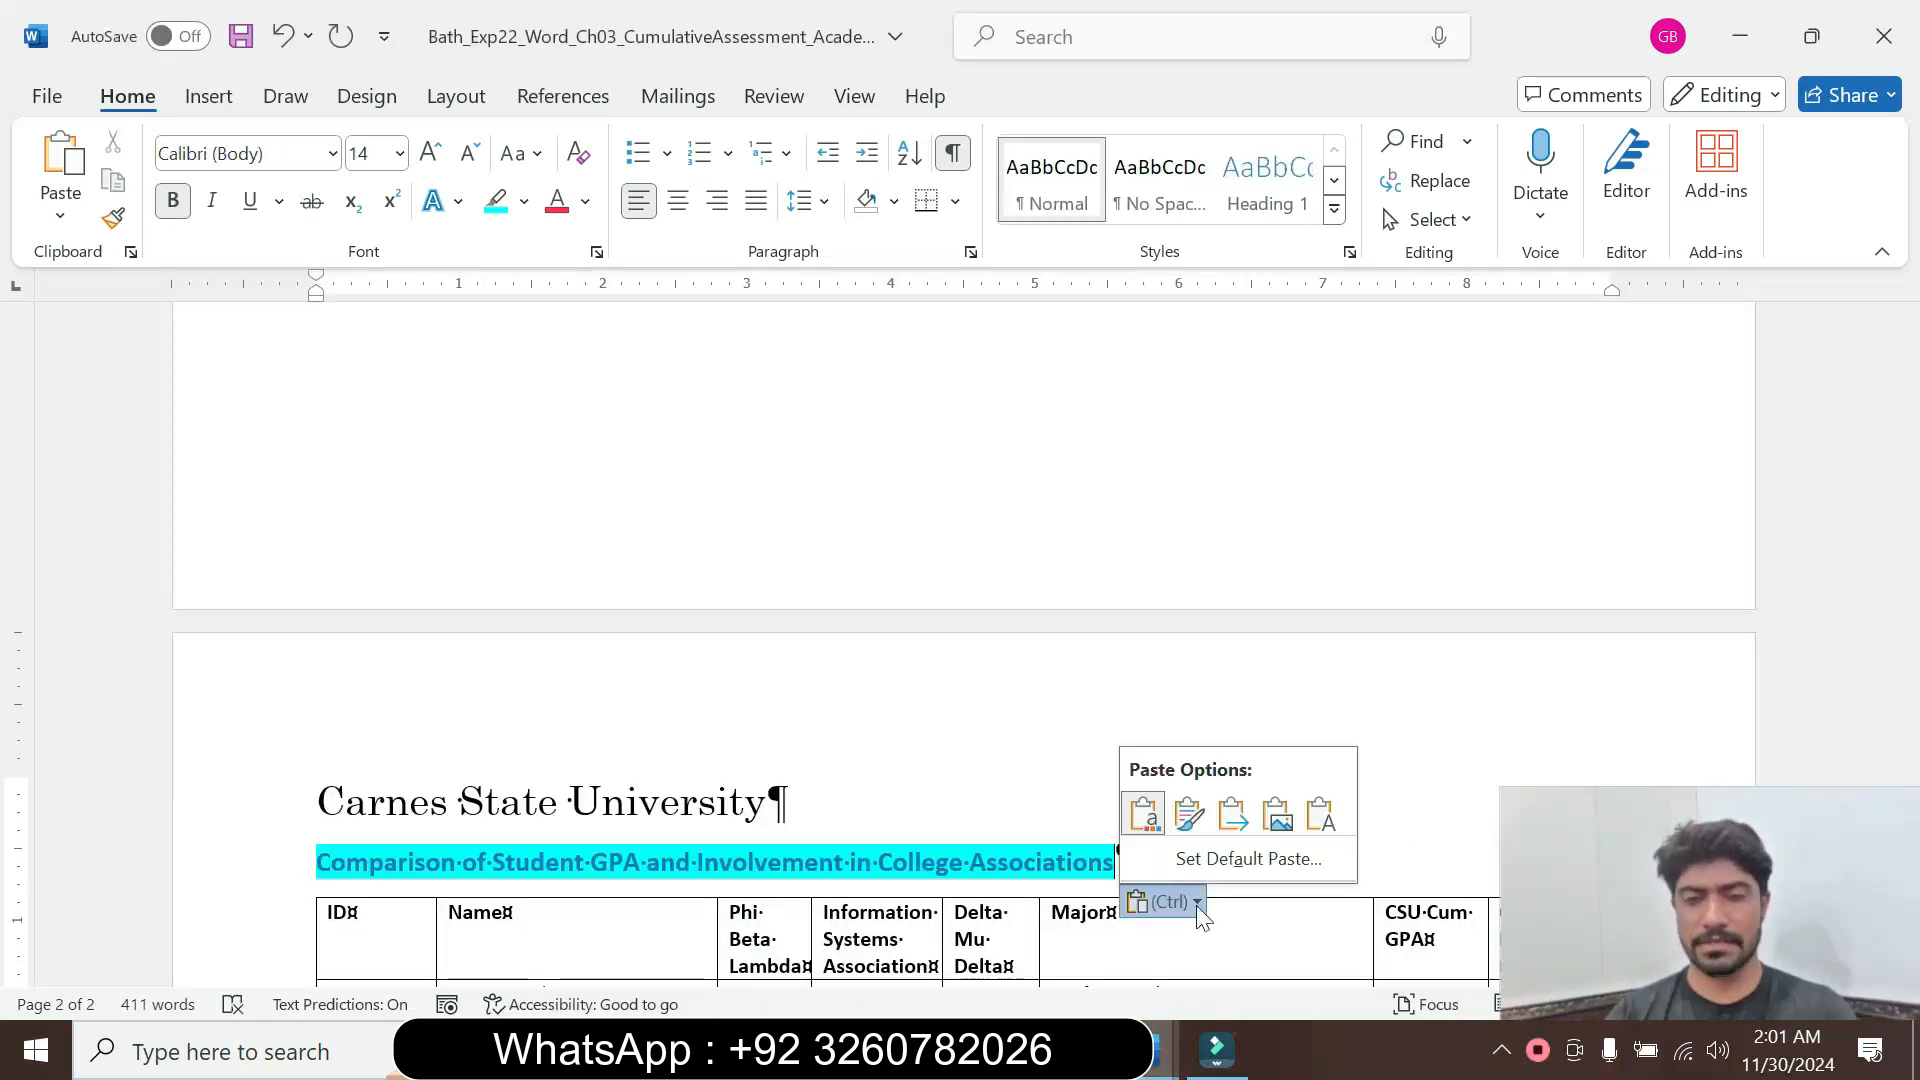
{"action": "left_click", "coordinate": [1320, 811]}
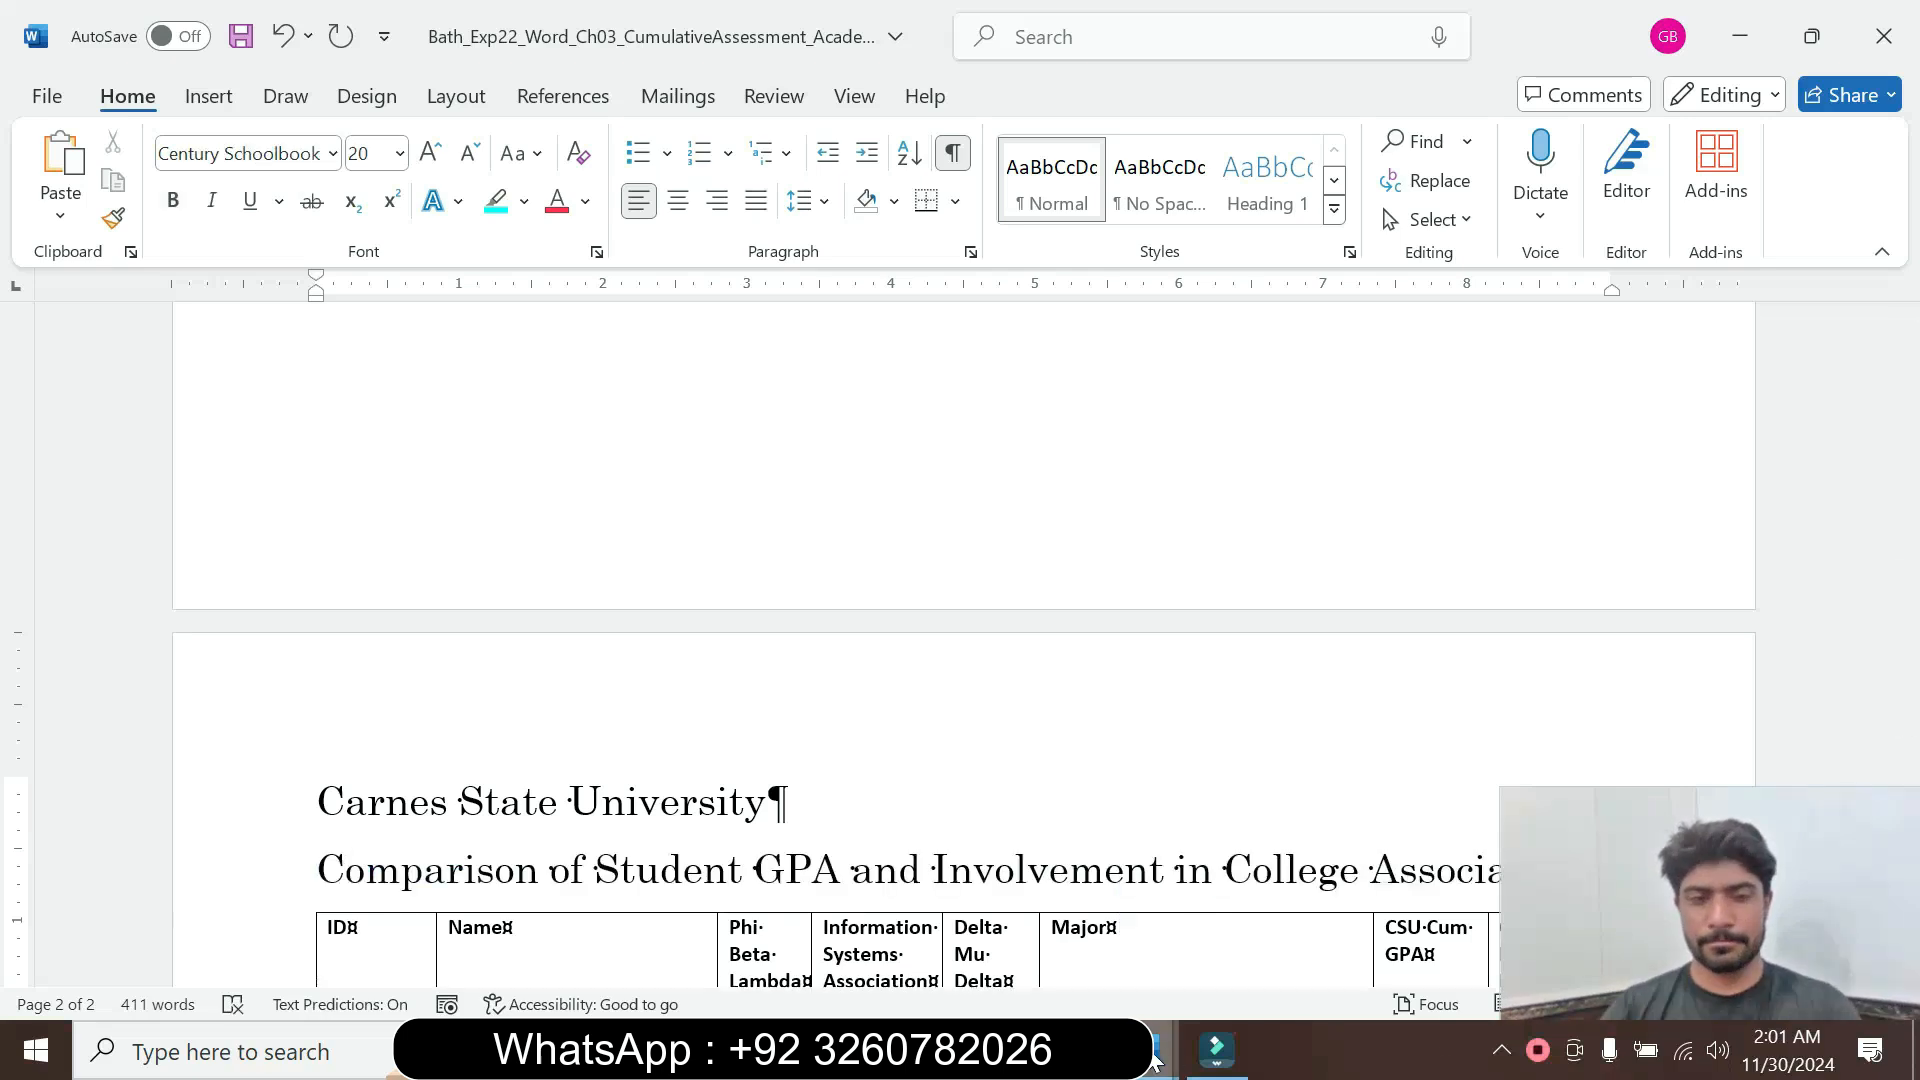
Check the subtitle size in step 2 and set the memo's "Comparison of Student GPA" line to 16 pt
{"action": "mouse_move", "coordinate": [1159, 1050]}
{"action": "left_click", "coordinate": [972, 923]}
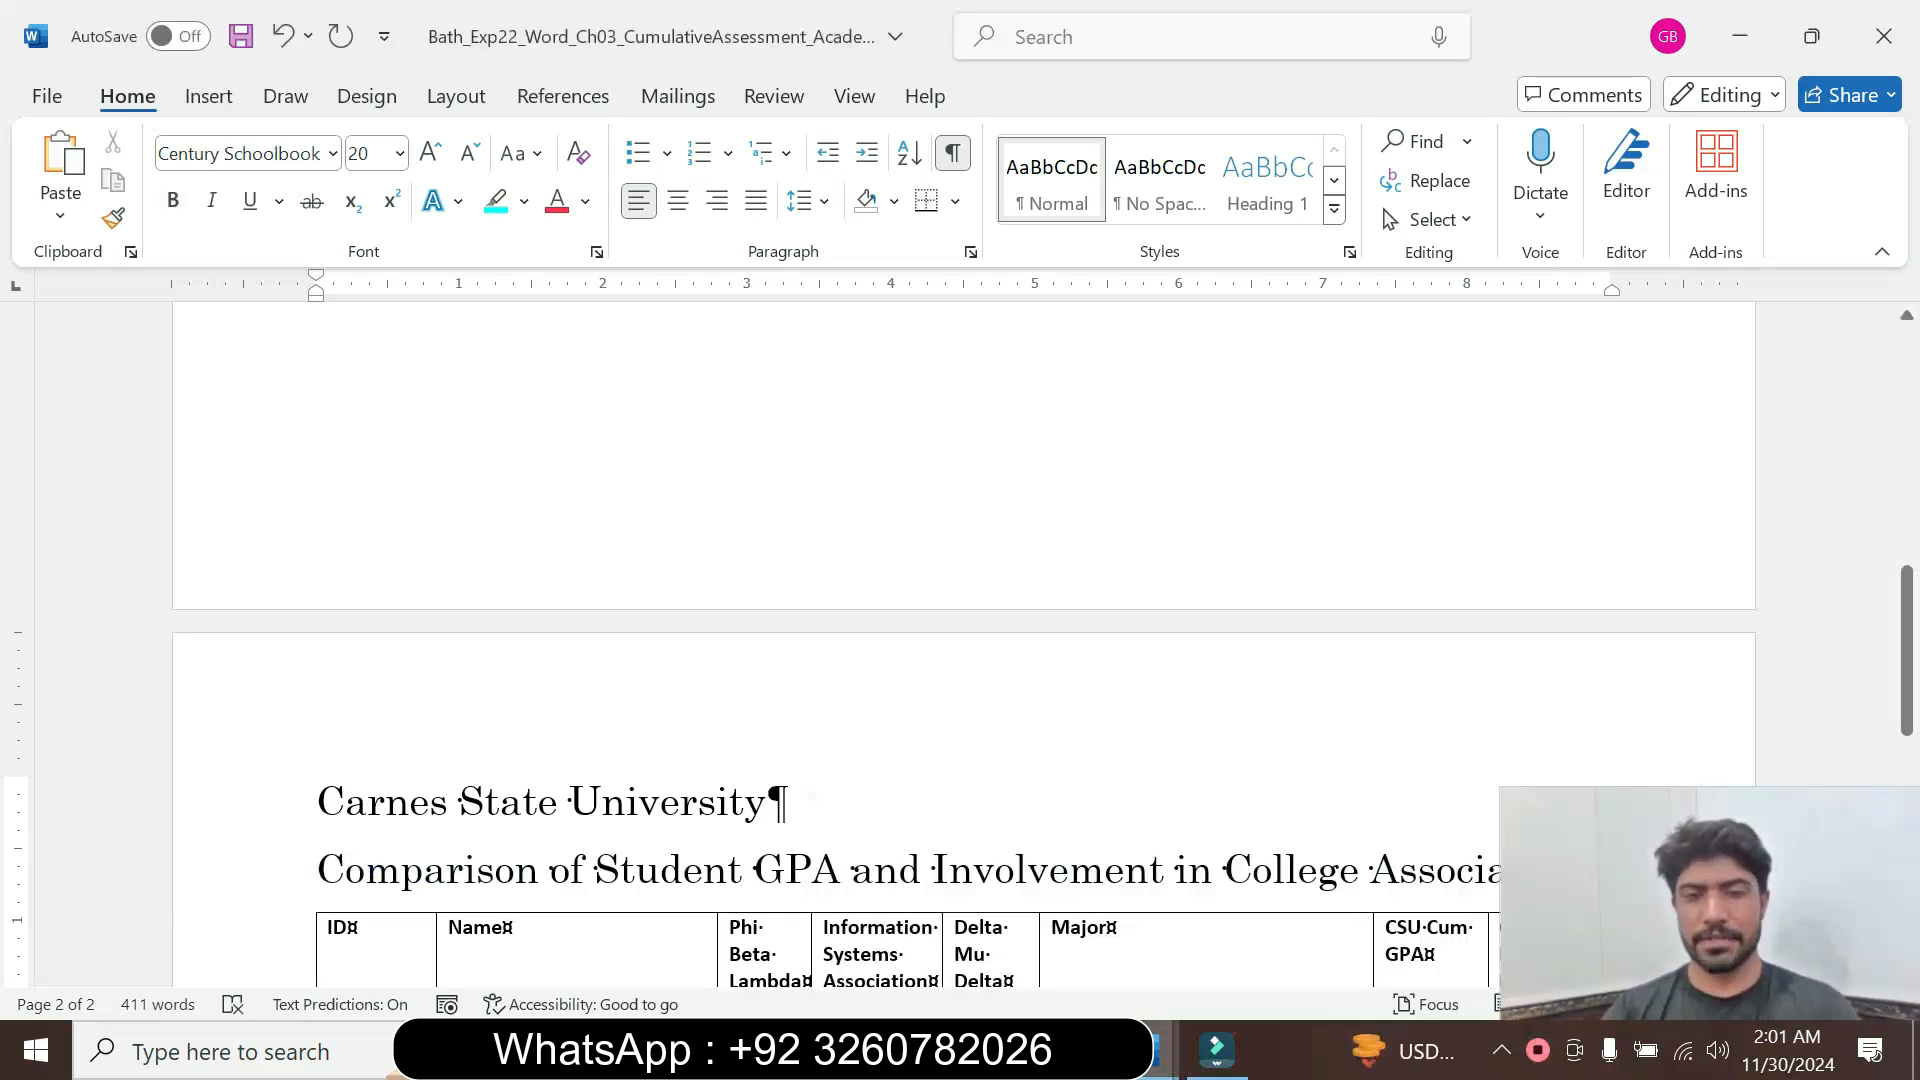
{"action": "mouse_move", "coordinate": [1160, 1049]}
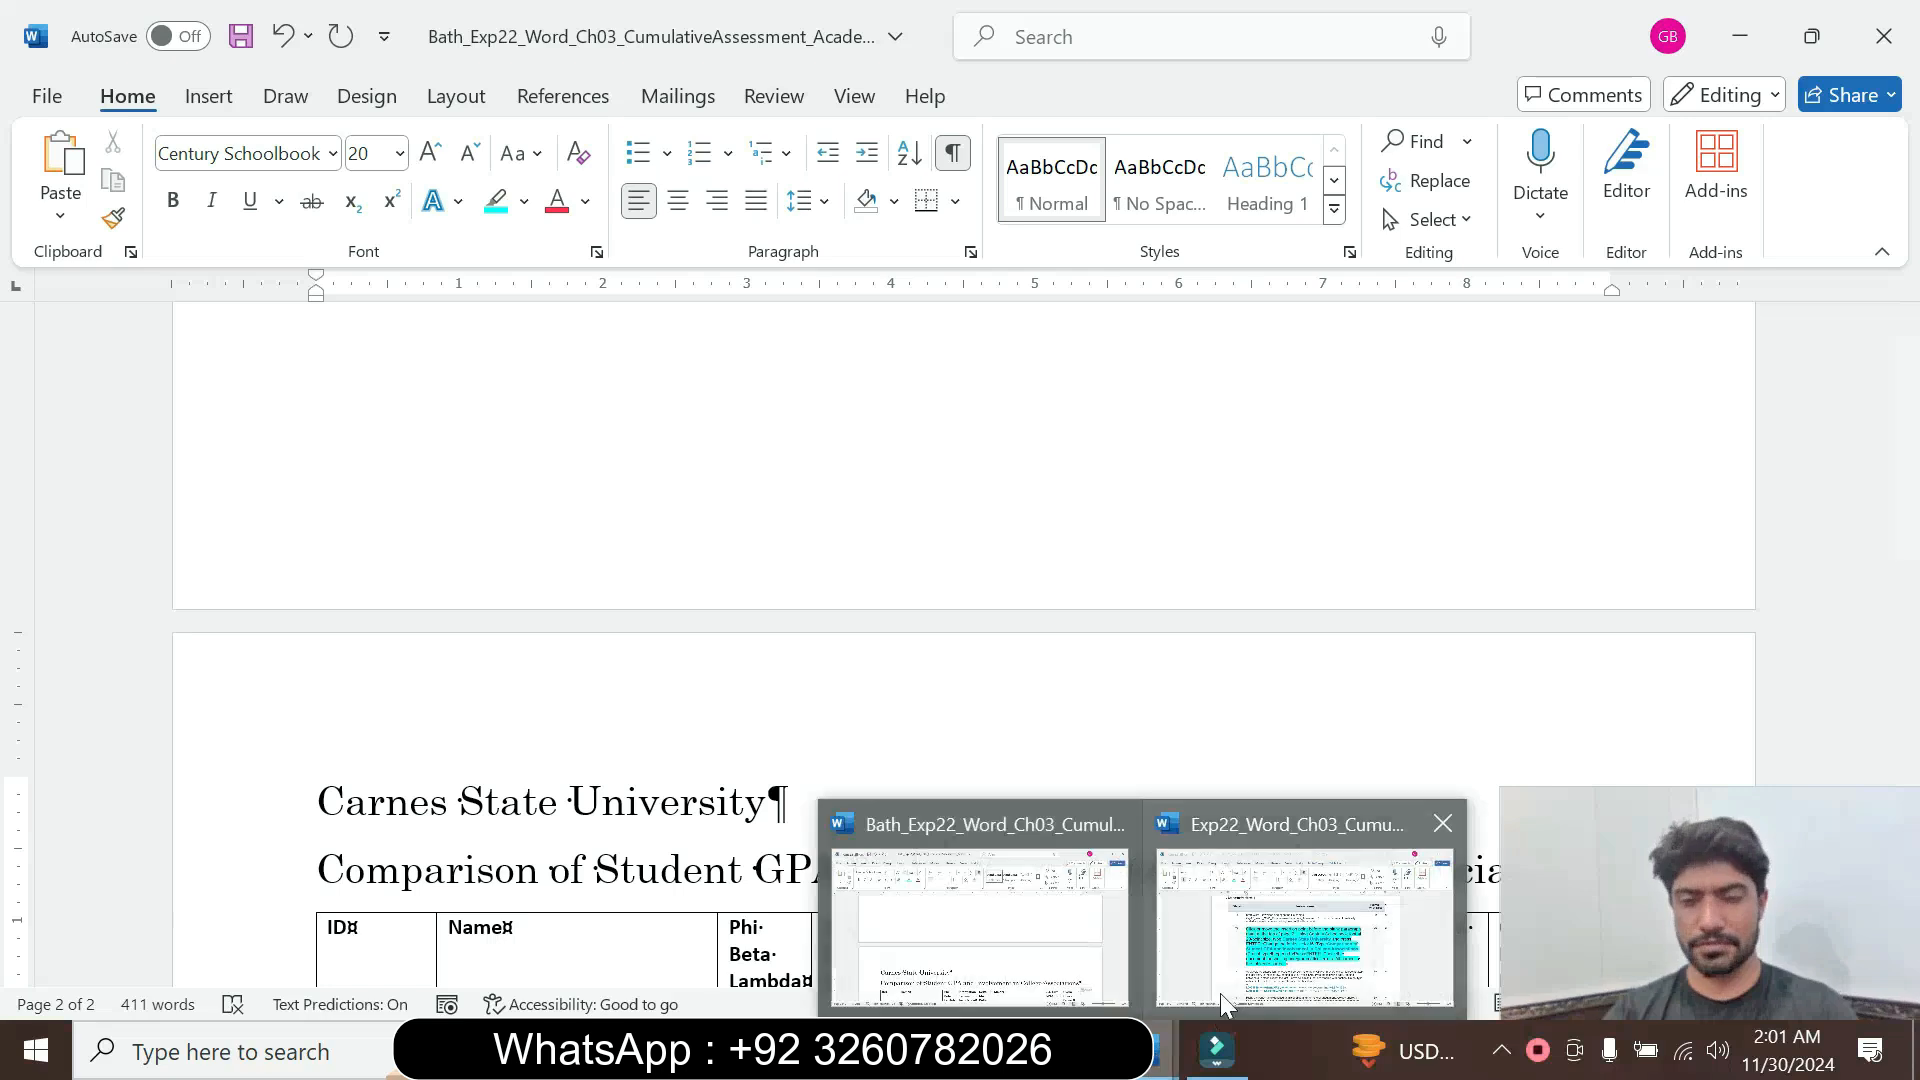
{"action": "left_click", "coordinate": [1220, 993]}
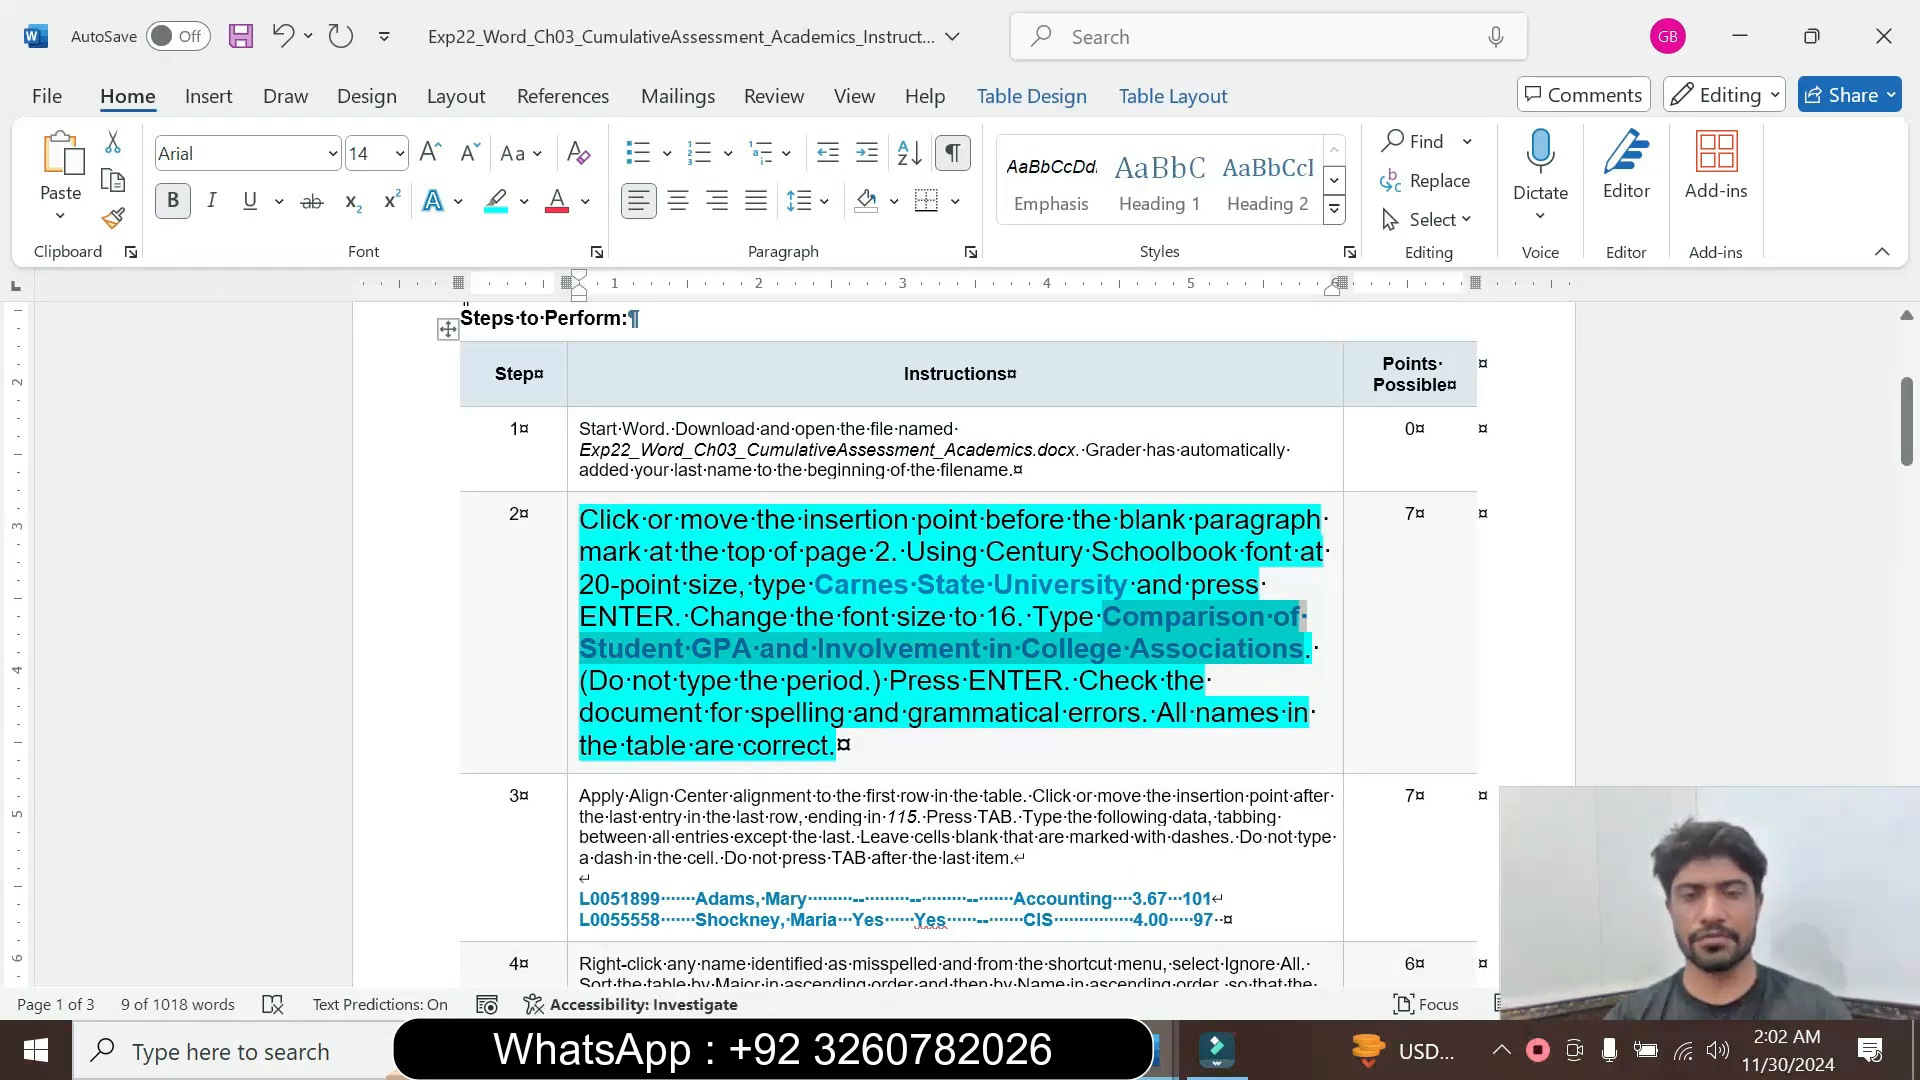
{"action": "mouse_move", "coordinate": [1216, 1049]}
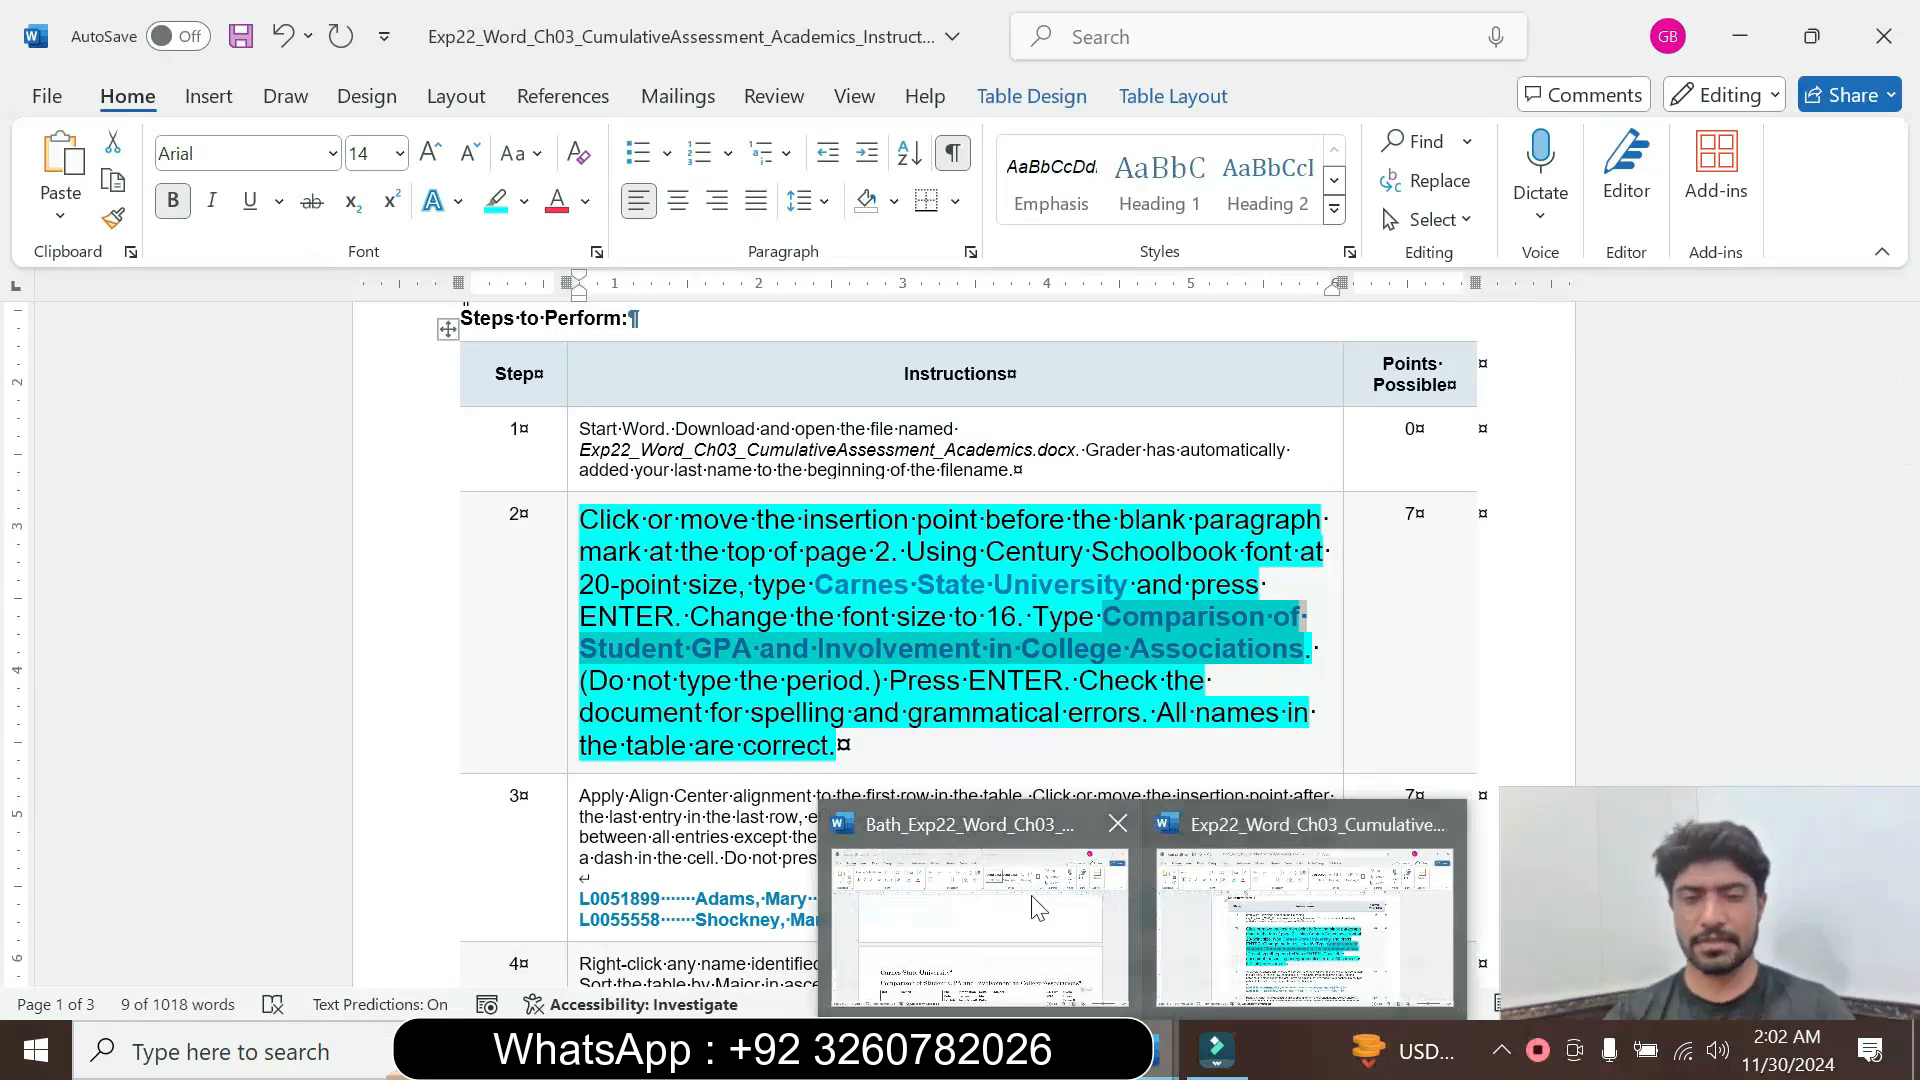
{"action": "left_click", "coordinate": [974, 921]}
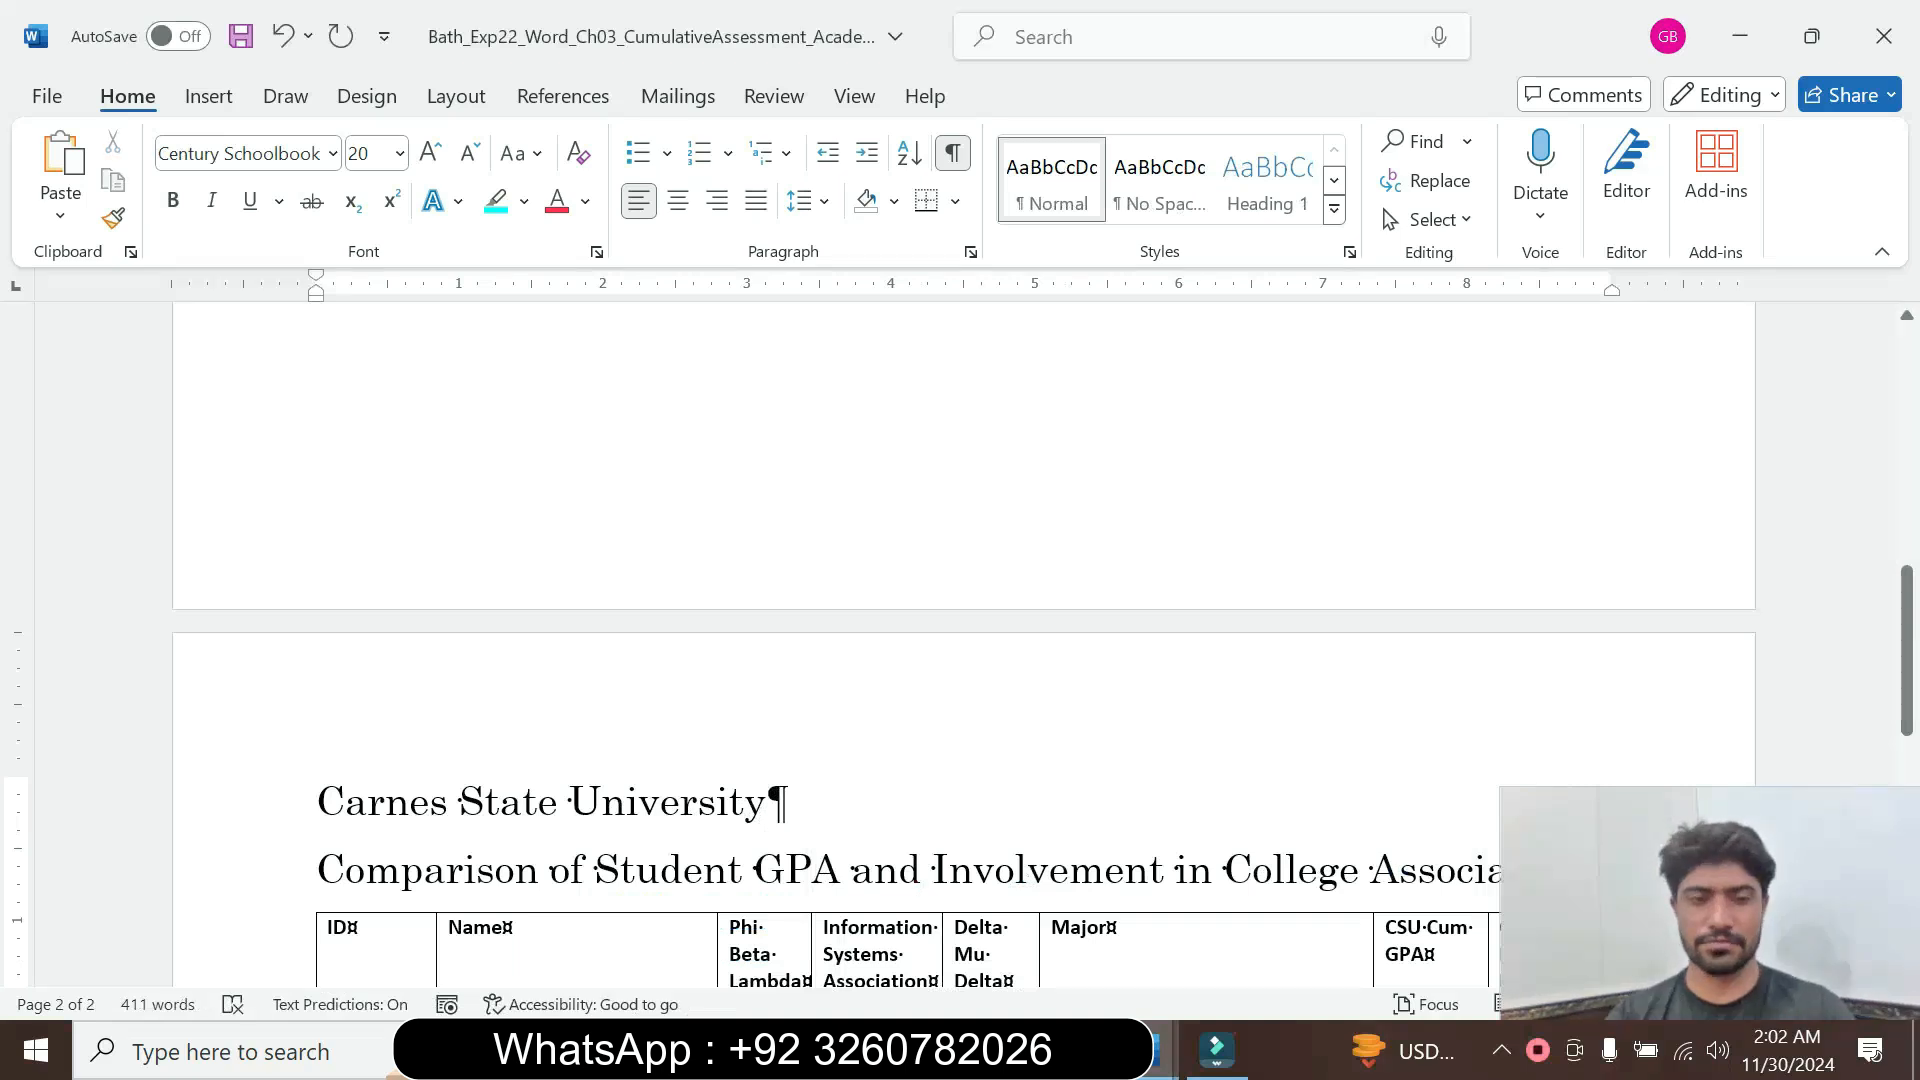
{"action": "left_click_drag", "start_coordinate": [317, 872], "coordinate": [1560, 872]}
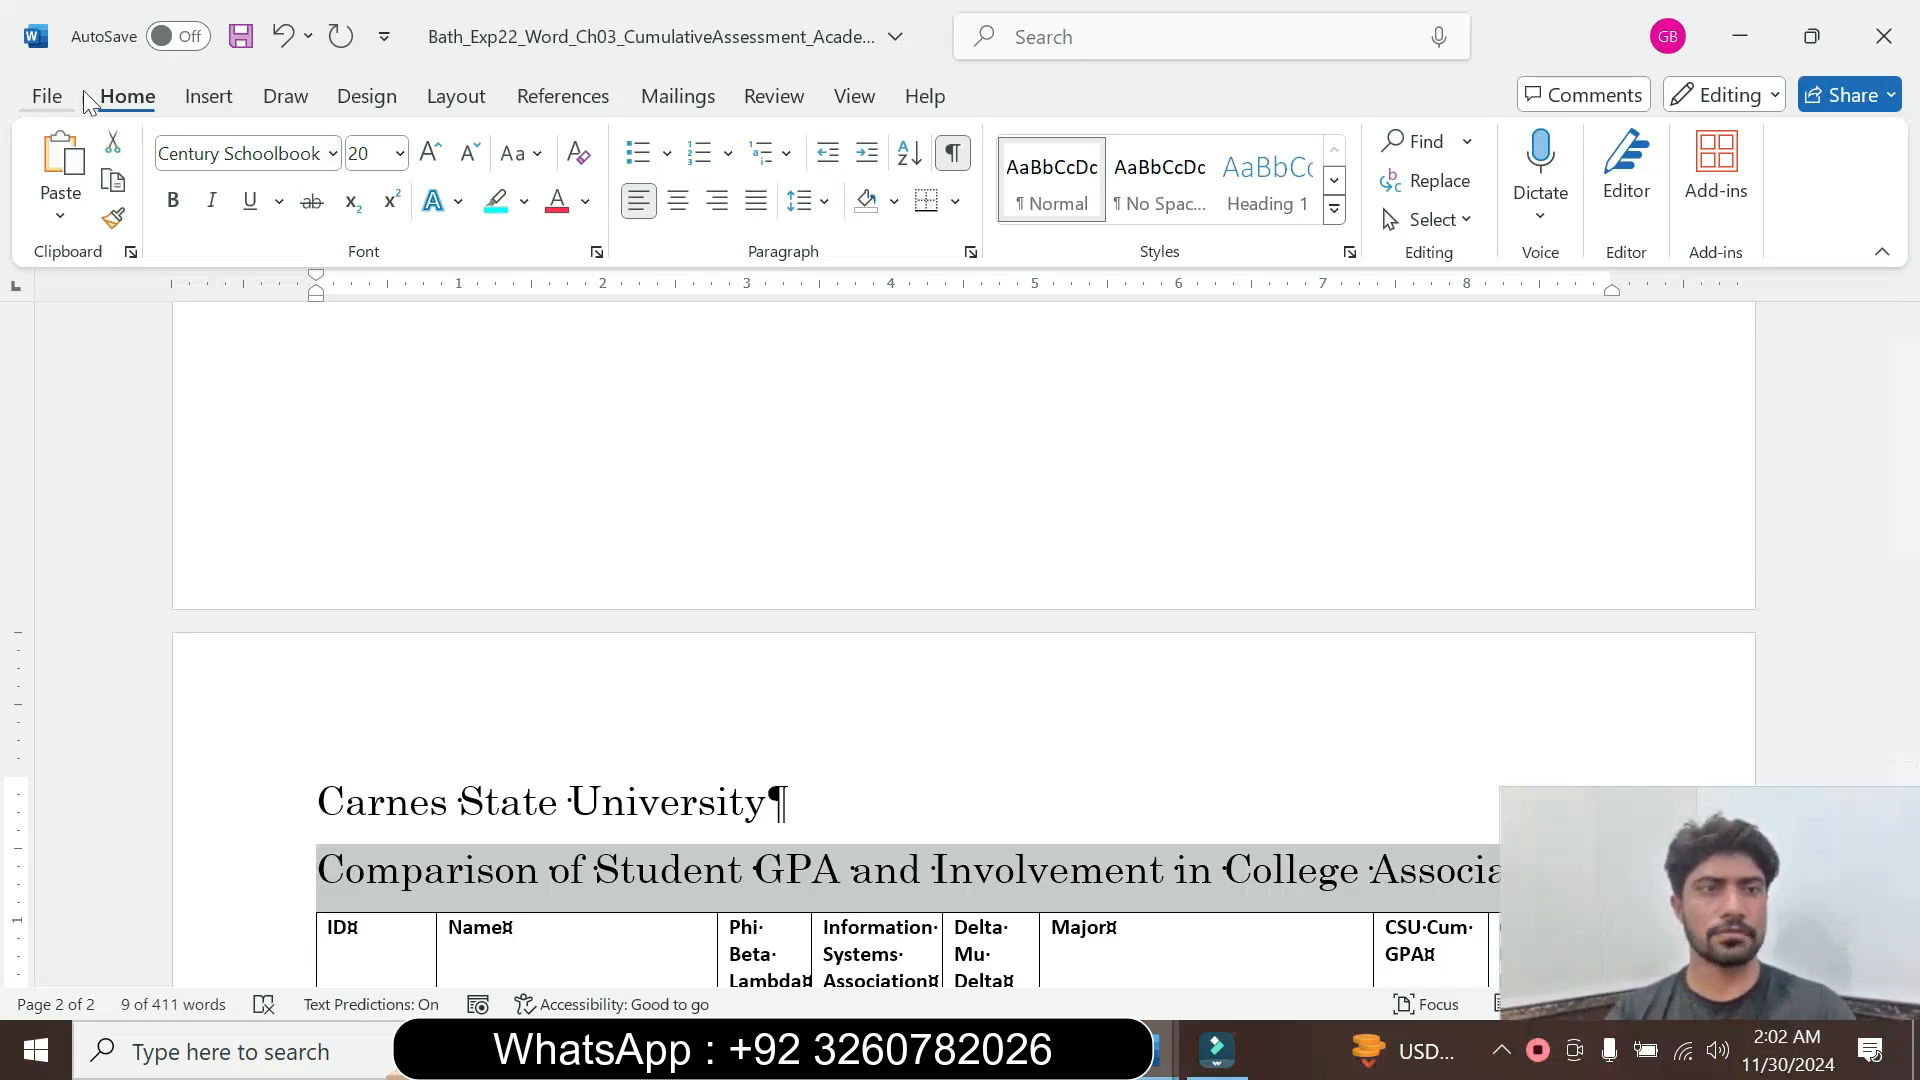
{"action": "left_click", "coordinate": [399, 153]}
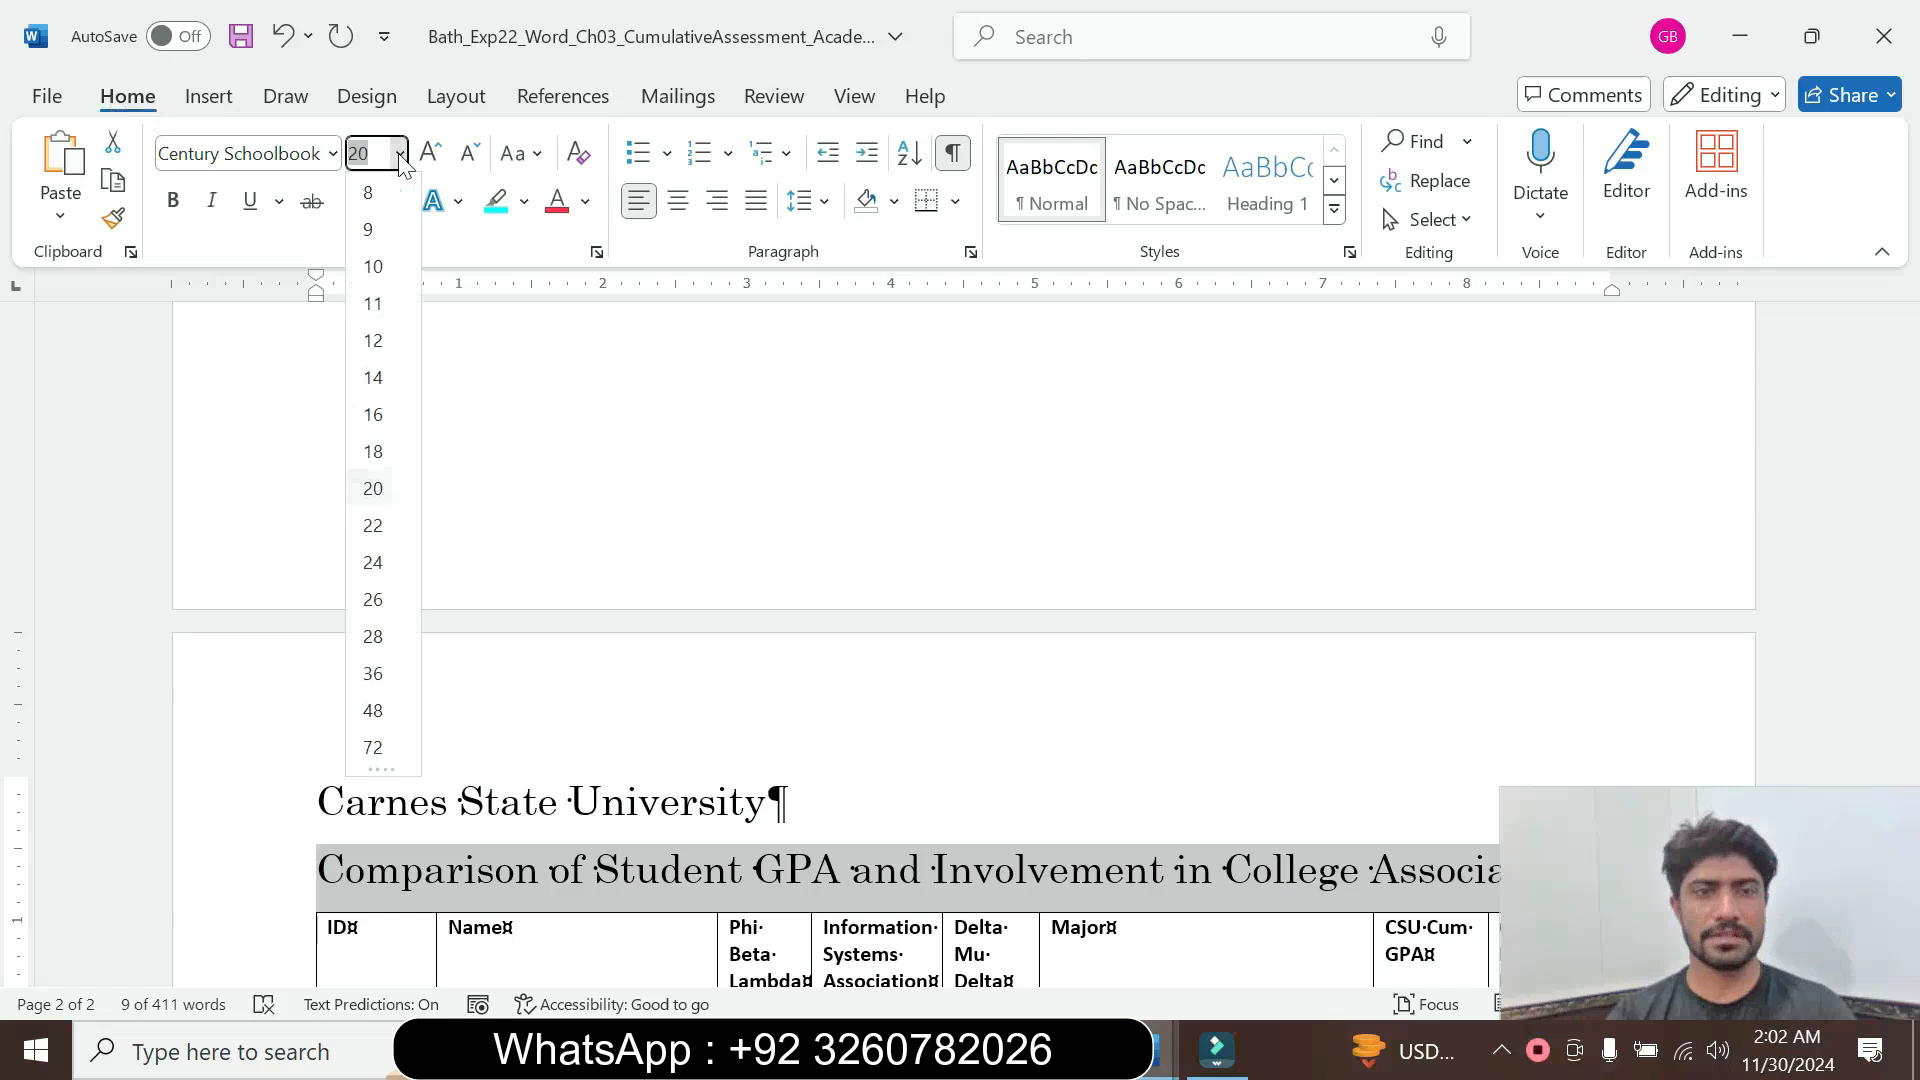
{"action": "left_click", "coordinate": [386, 412]}
Consult the rest of step 2, start a spelling and grammar check in the memo, and correct the misspelled "grouo" to "group"
{"action": "mouse_move", "coordinate": [1160, 1067]}
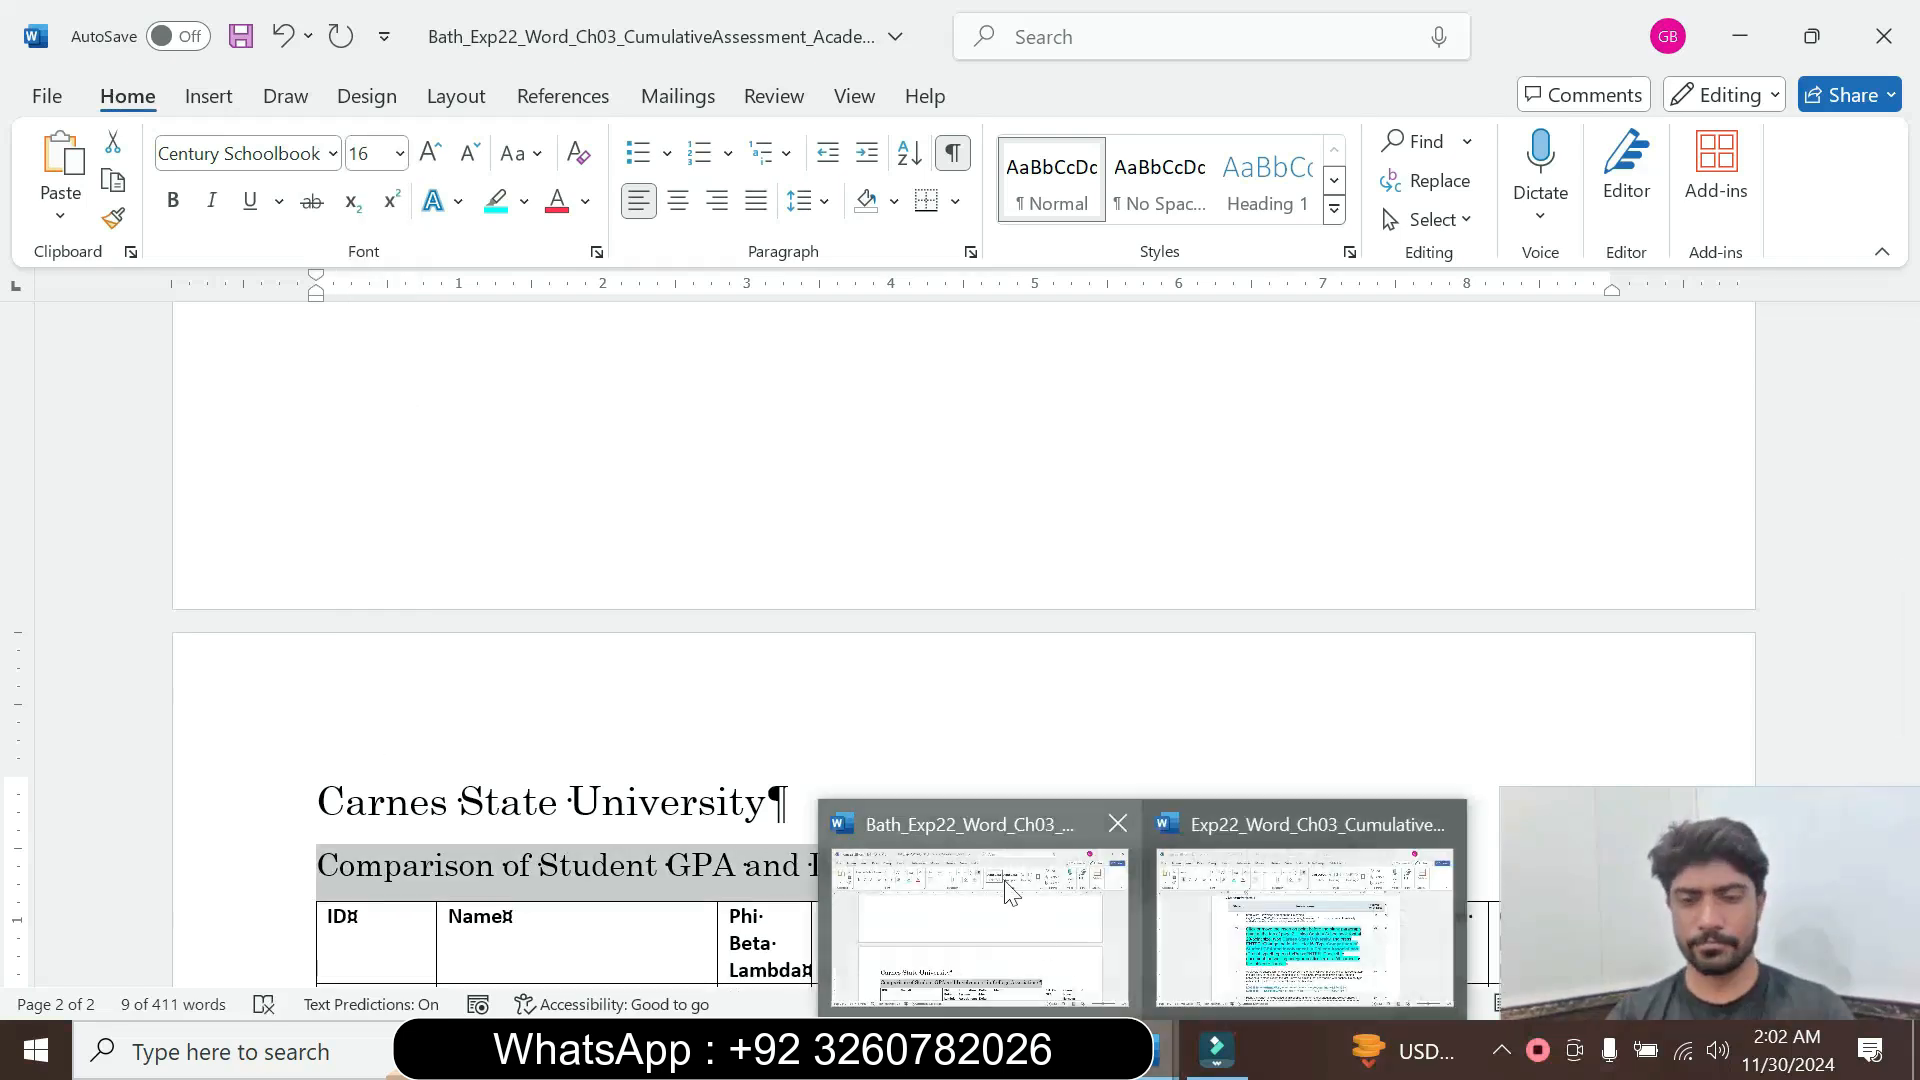
{"action": "left_click", "coordinate": [1300, 940]}
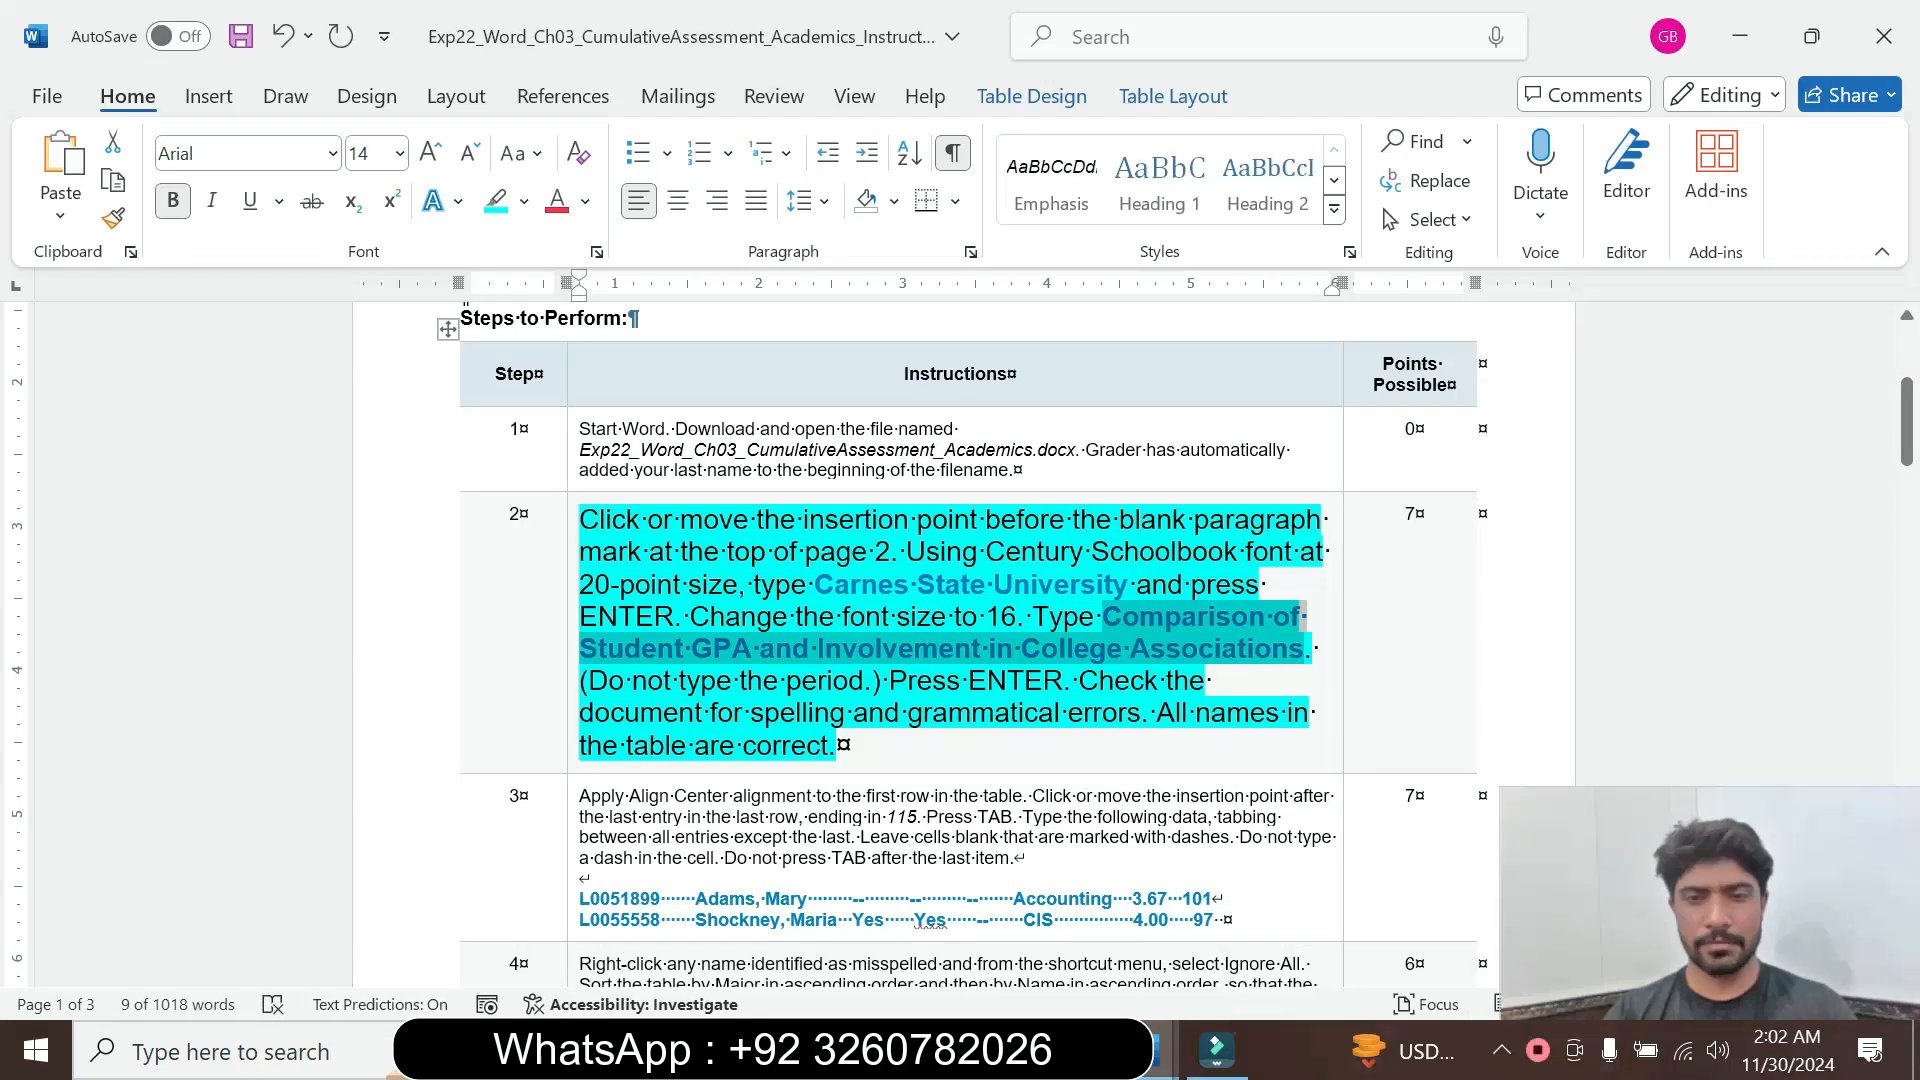
{"action": "left_click", "coordinate": [757, 711]}
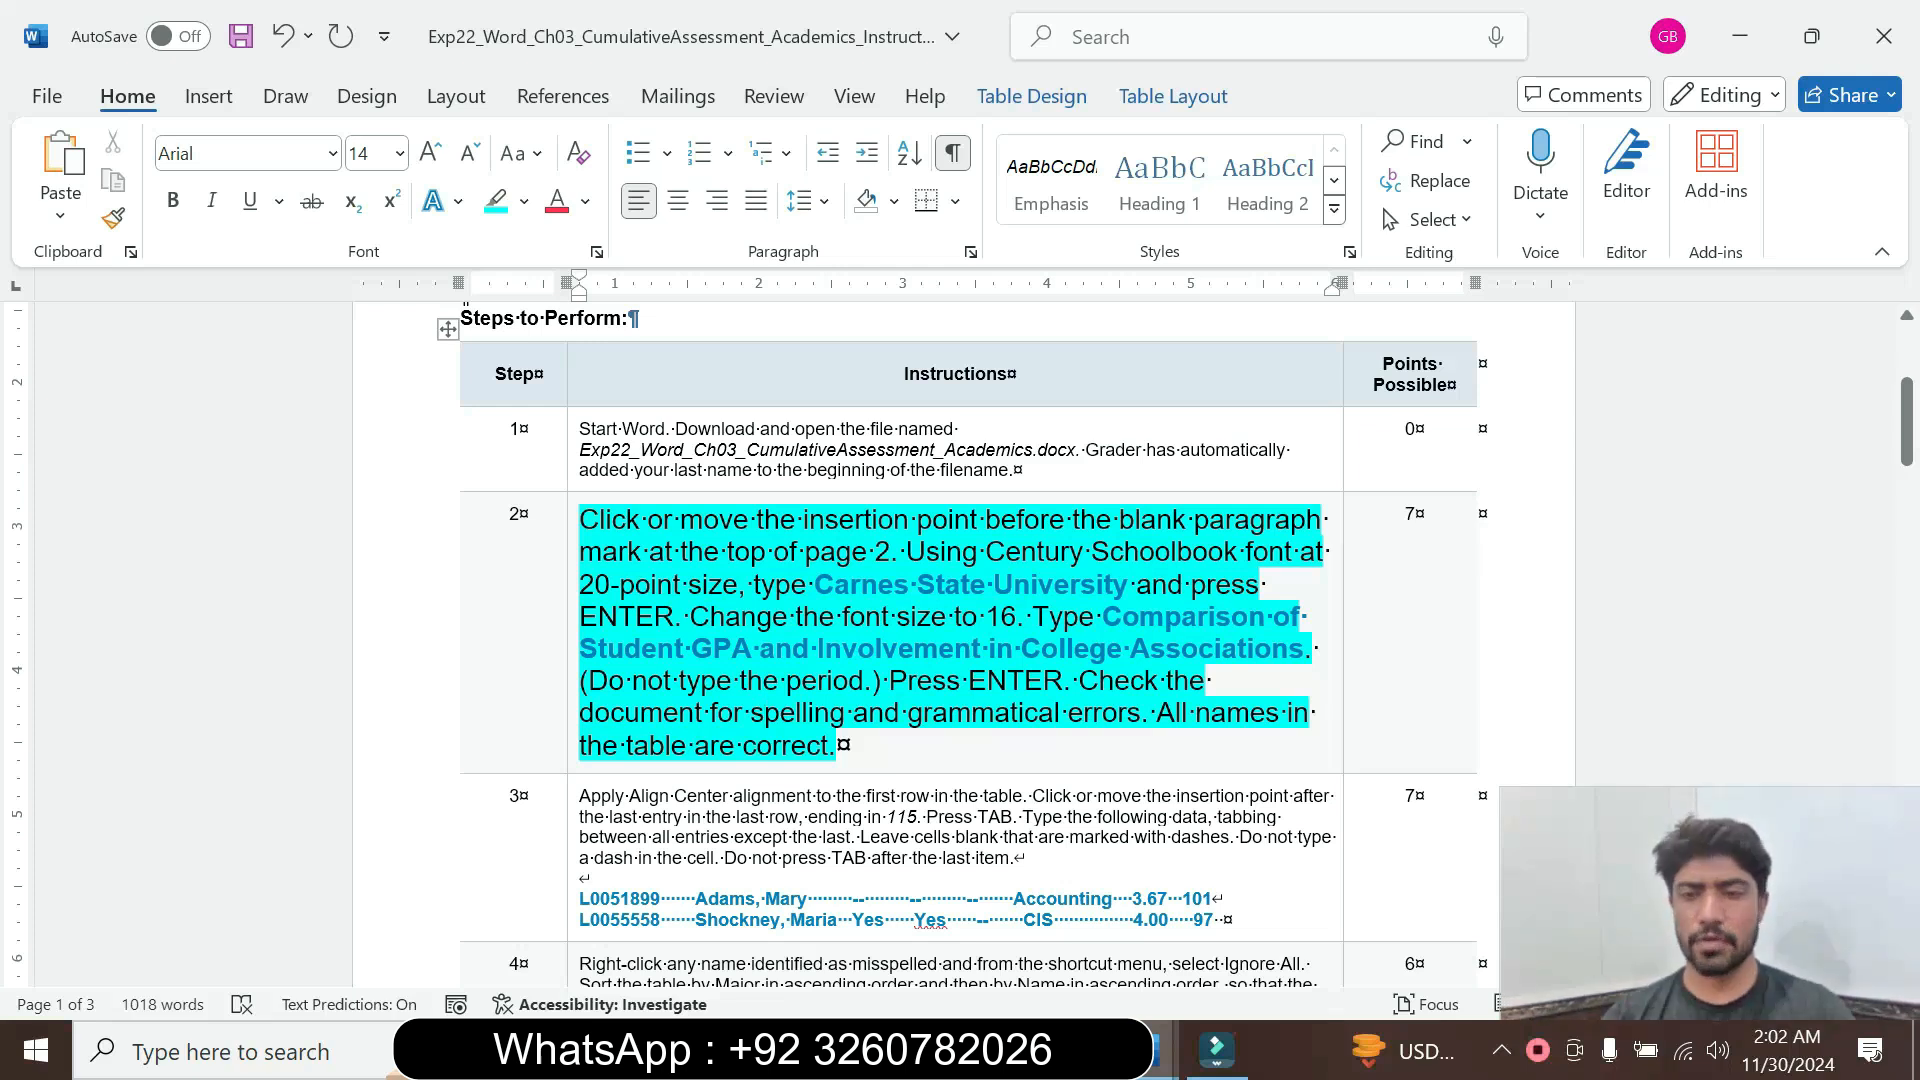
{"action": "mouse_move", "coordinate": [1160, 1050]}
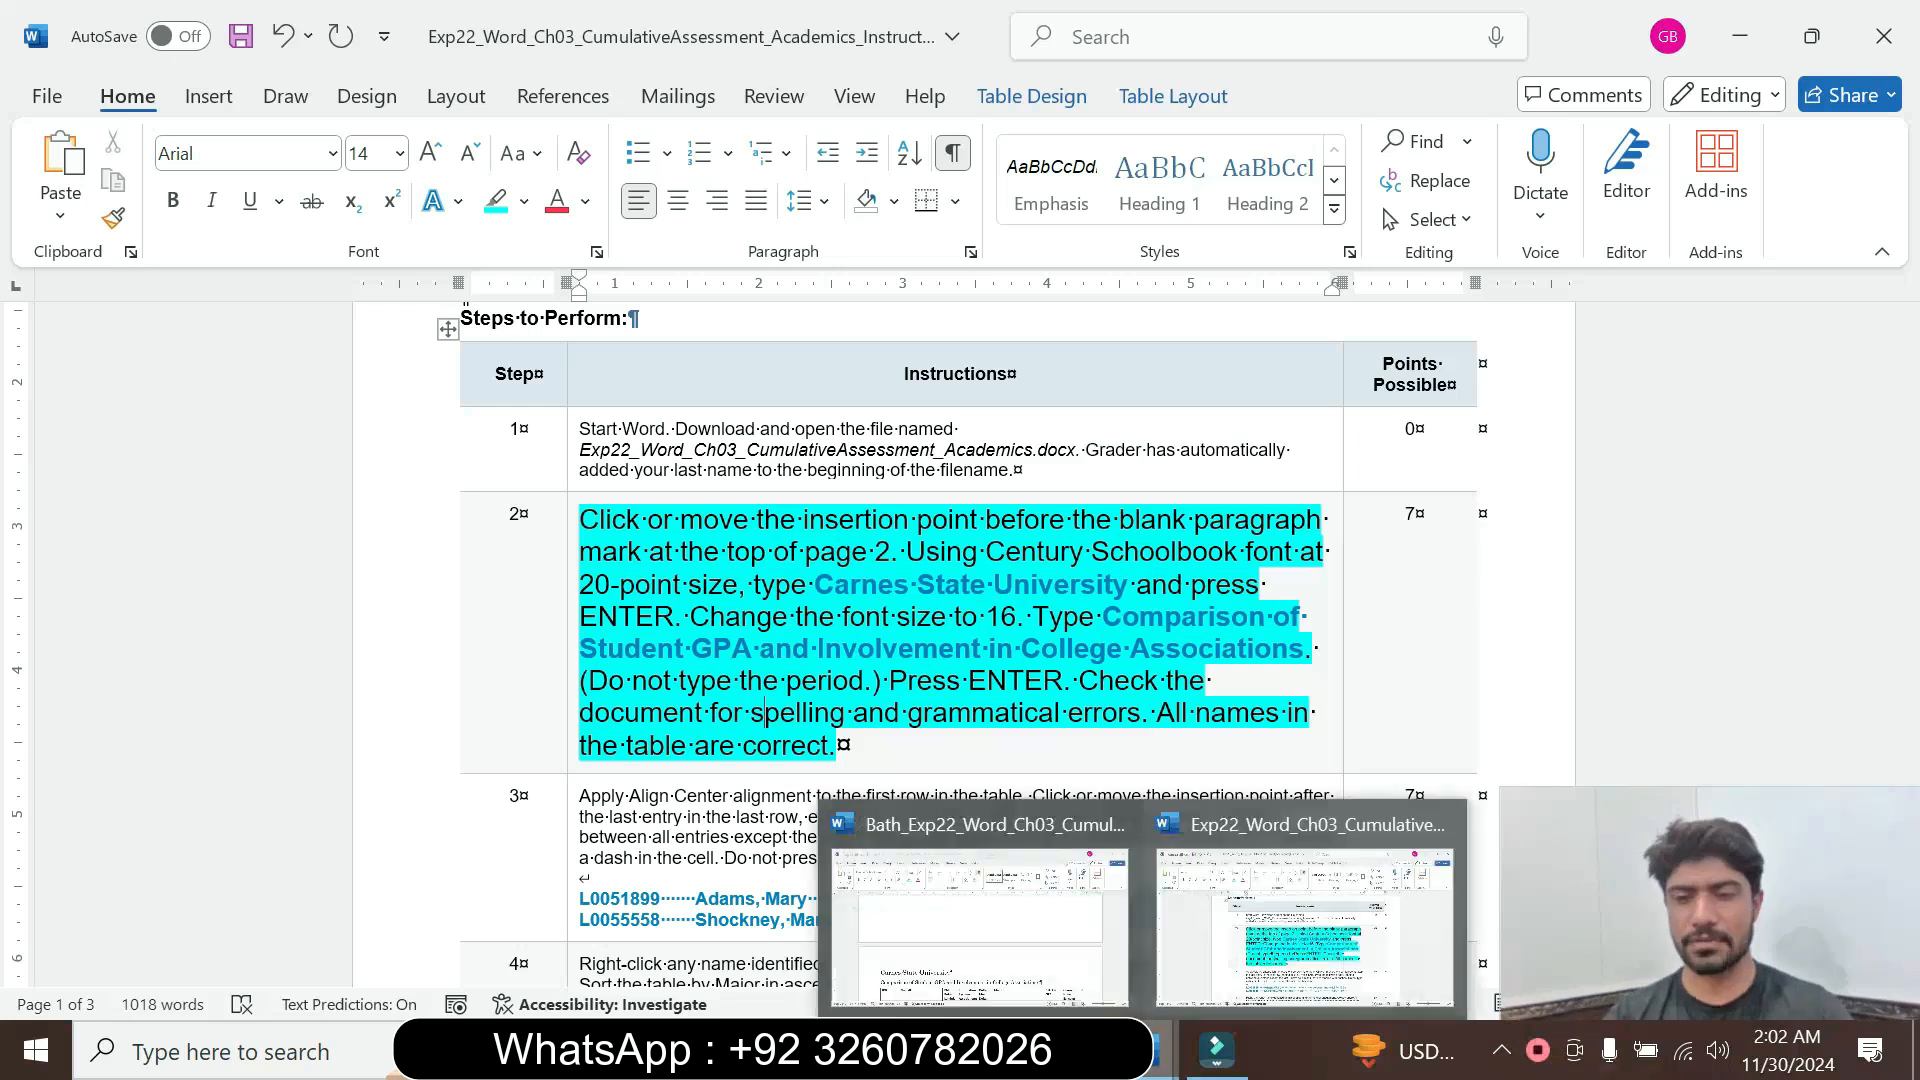
{"action": "left_click", "coordinate": [988, 940]}
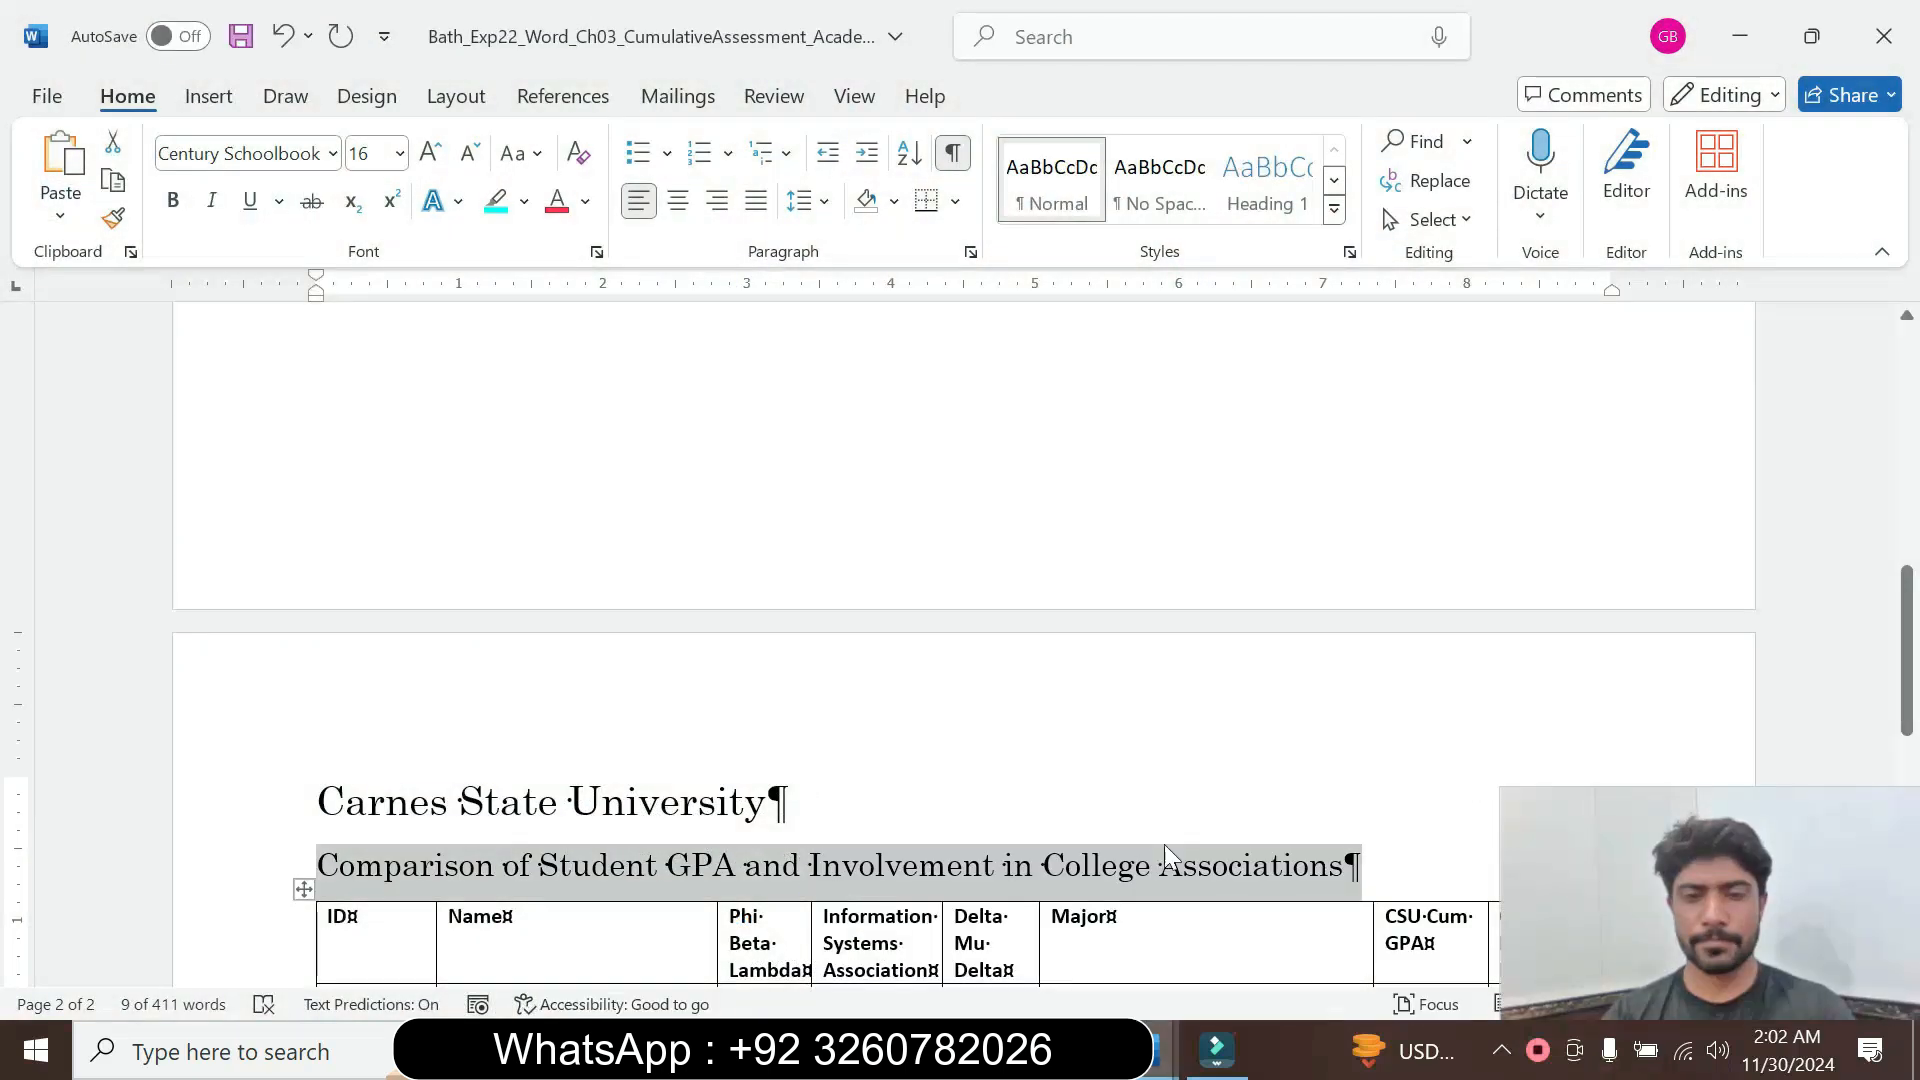
{"action": "left_click", "coordinate": [1358, 876]}
{"action": "left_click", "coordinate": [934, 973]}
{"action": "left_click_drag", "start_coordinate": [1913, 655], "coordinate": [1914, 760]}
{"action": "left_click", "coordinate": [580, 736]}
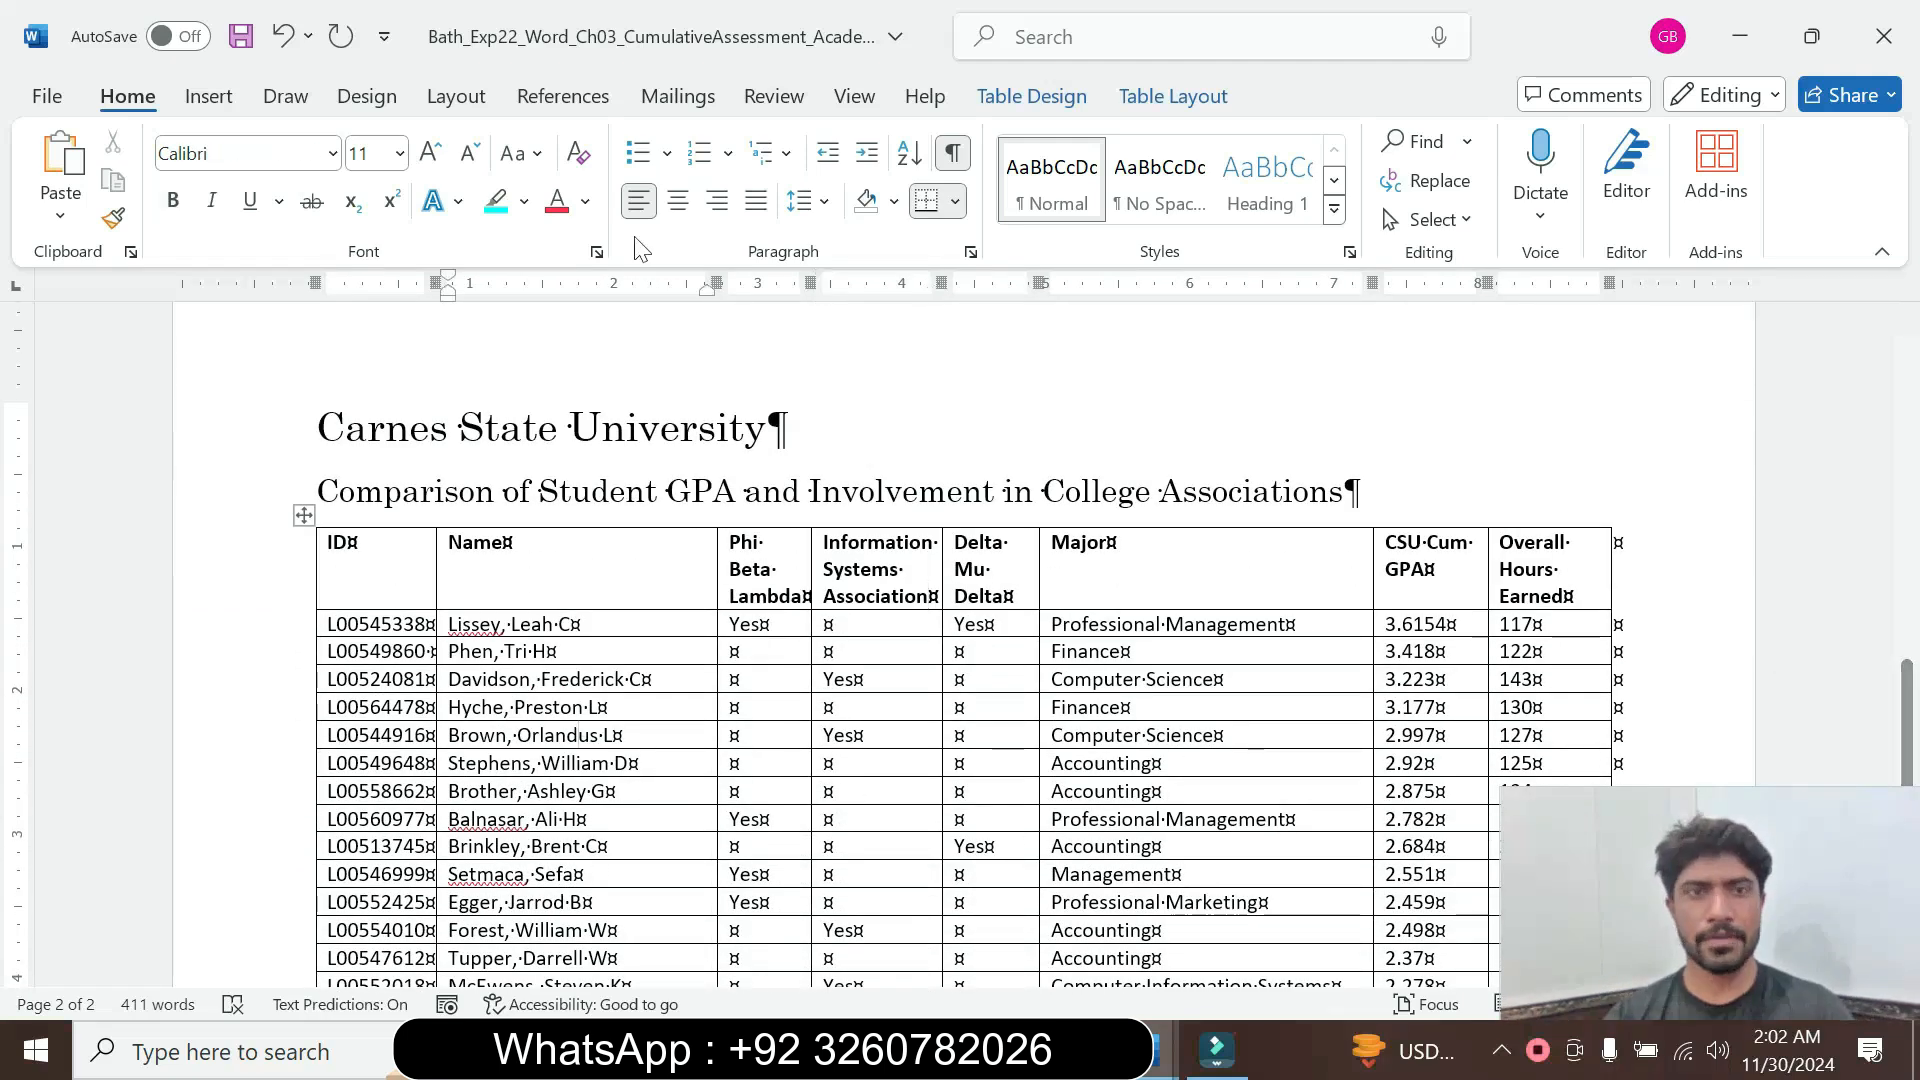
{"action": "left_click", "coordinate": [774, 96]}
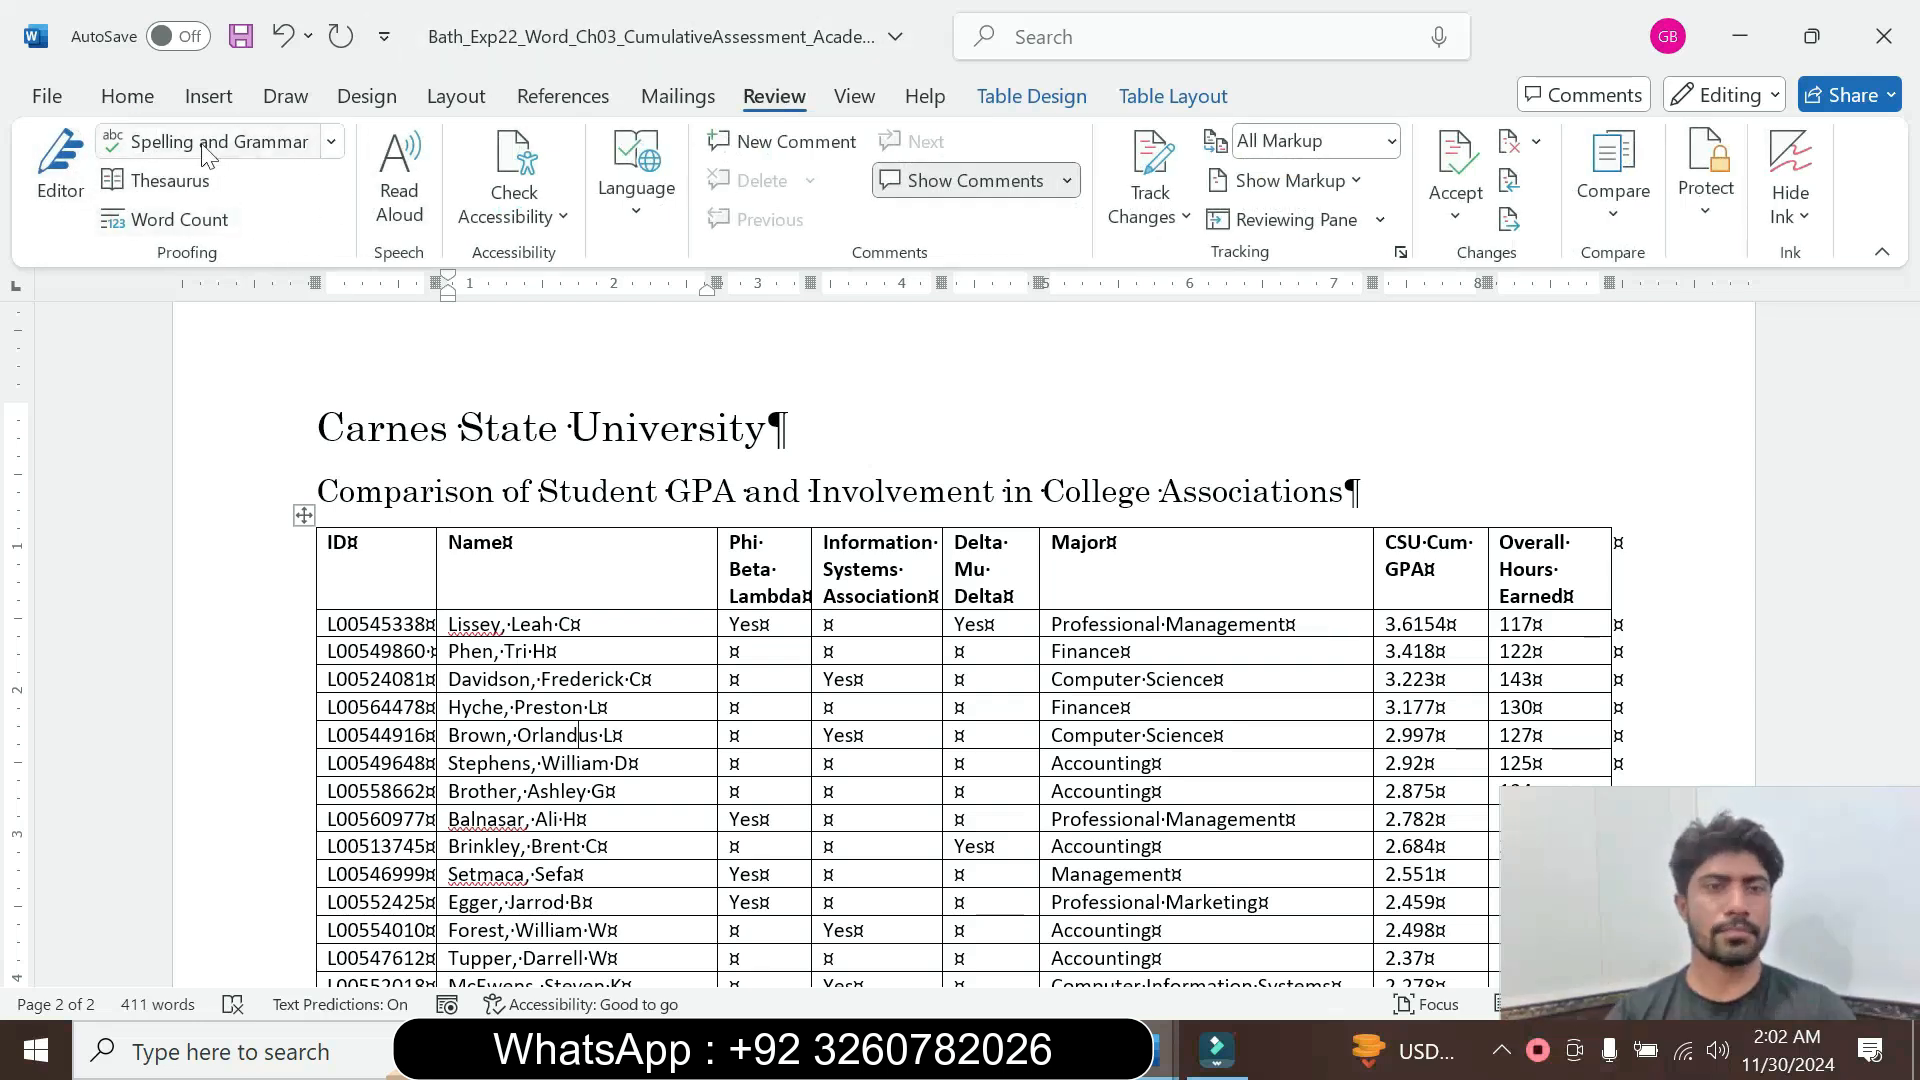
{"action": "left_click", "coordinate": [257, 143]}
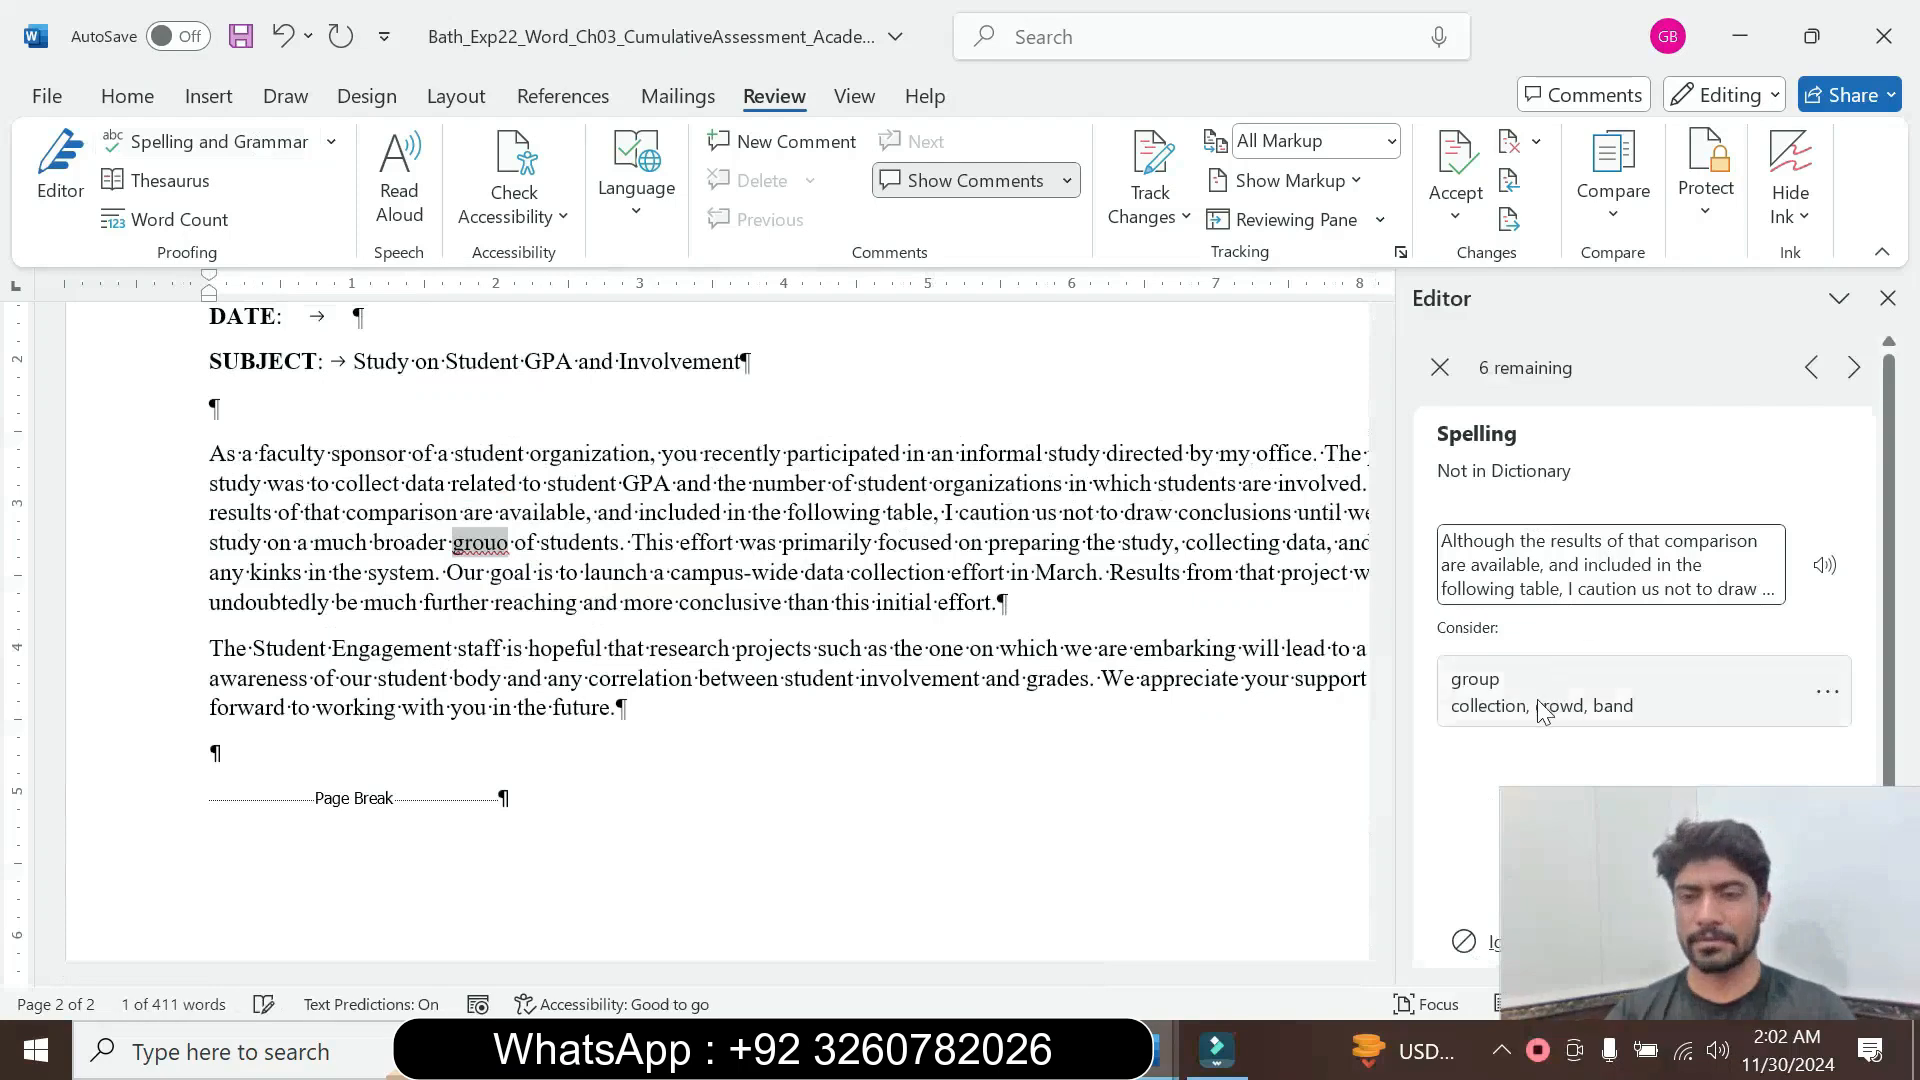
{"action": "left_click", "coordinate": [1540, 705]}
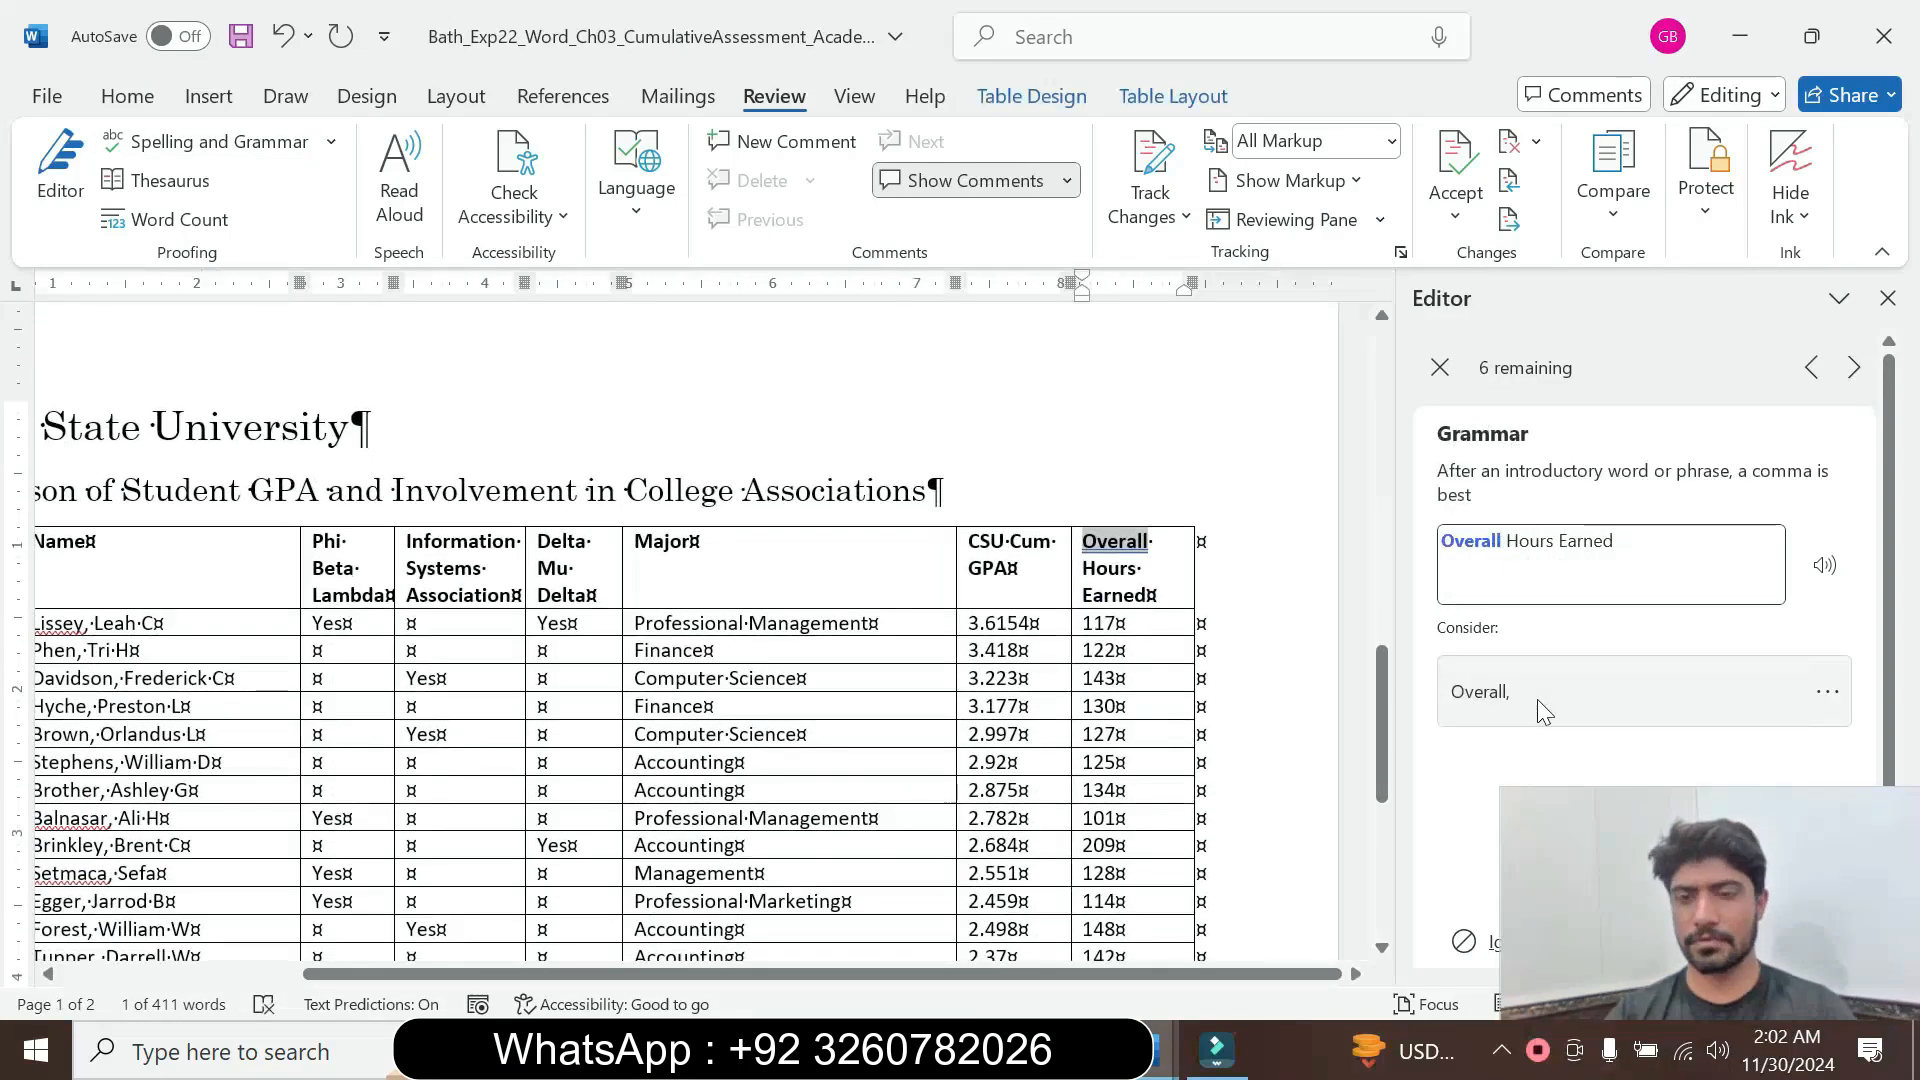
Accept the first suggested correction for the "Overall Hours Earned" header and for each flagged student surname in the table
{"action": "left_click", "coordinate": [1537, 699]}
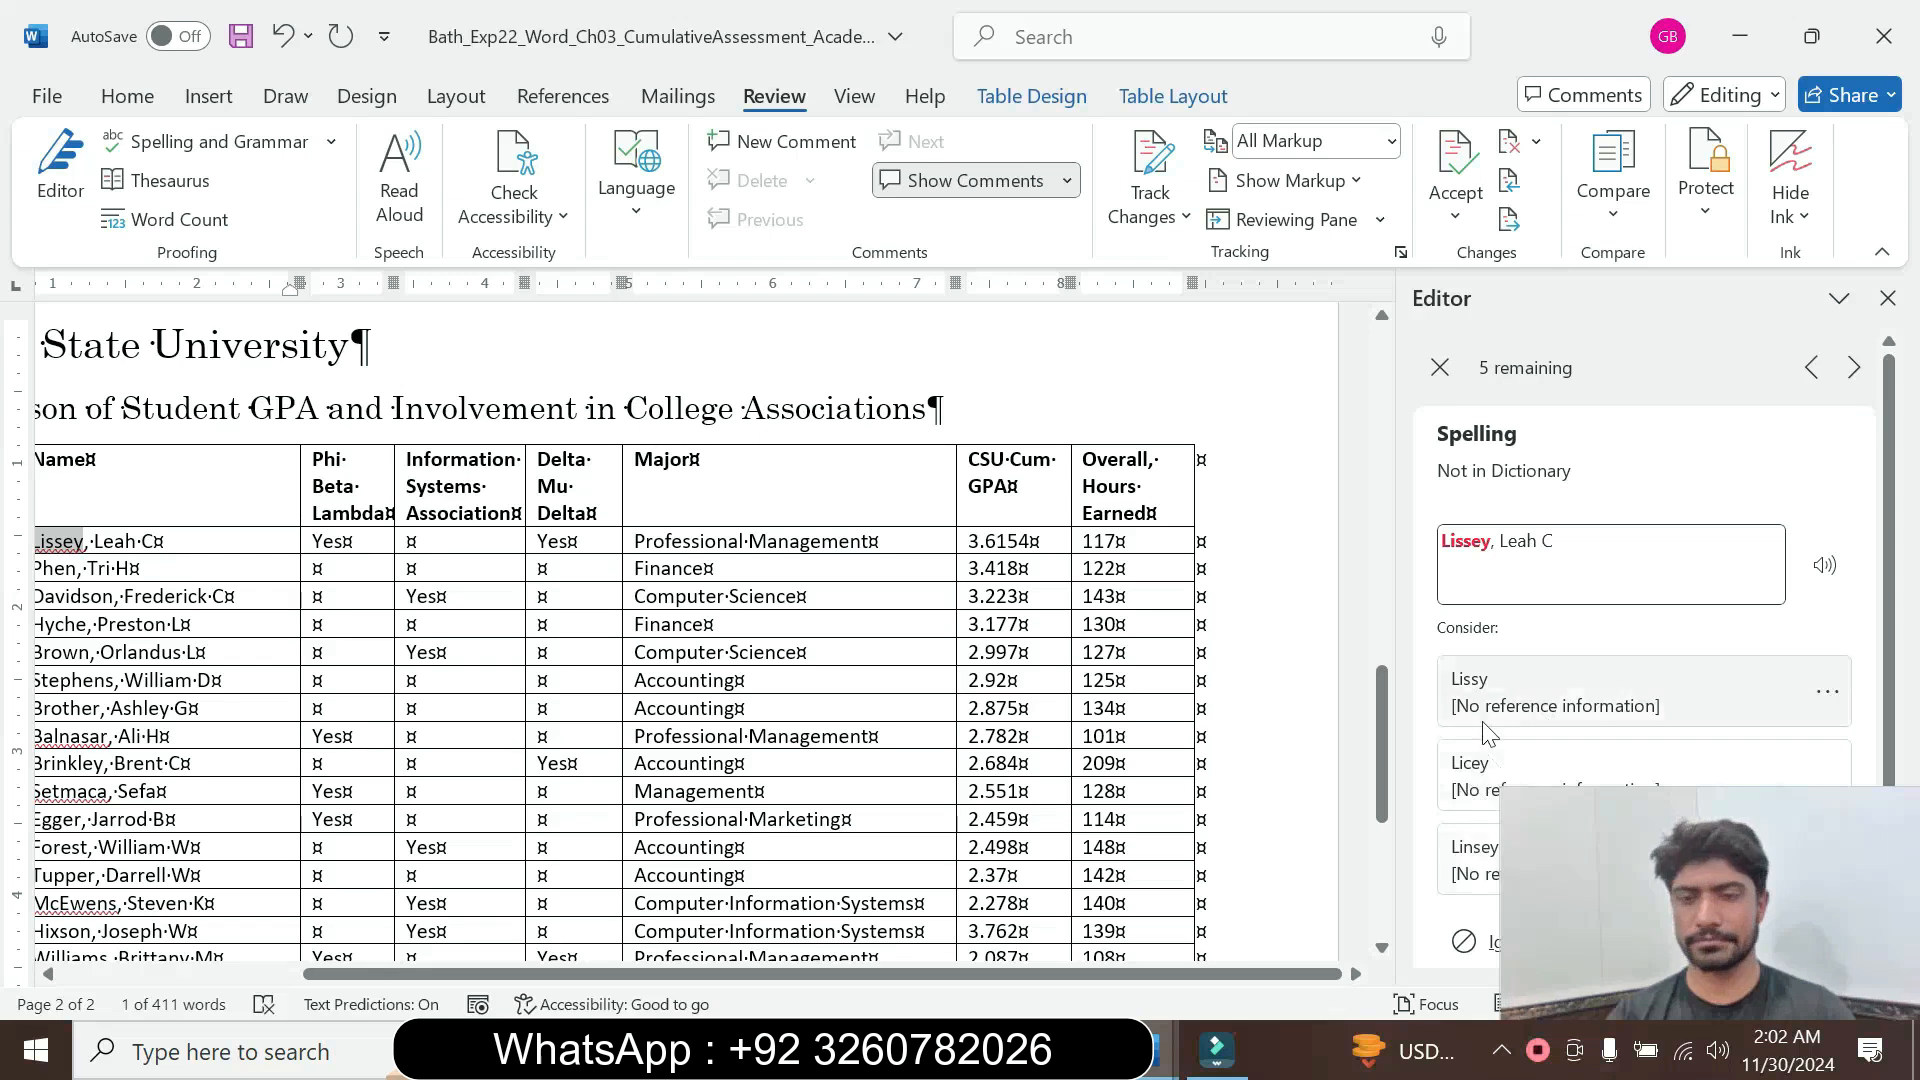
{"action": "left_click", "coordinate": [1490, 682]}
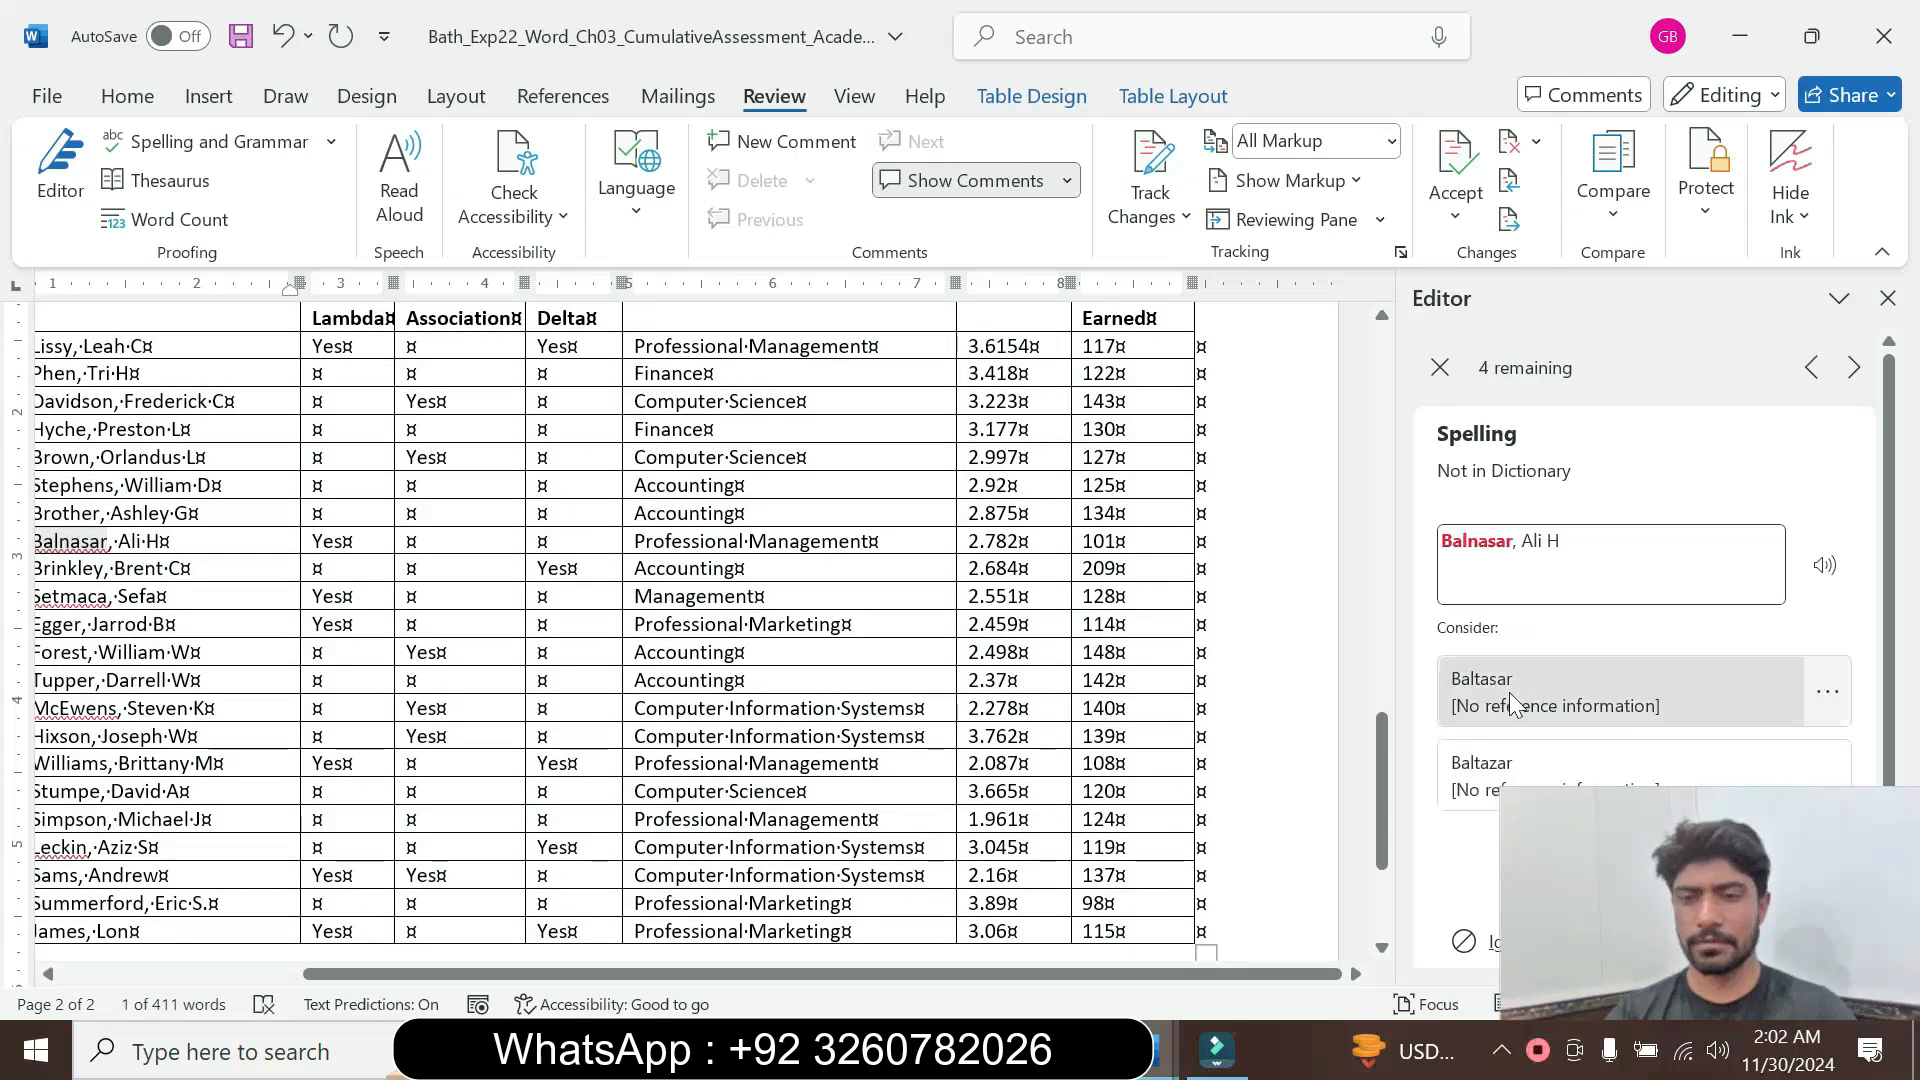
{"action": "left_click", "coordinate": [1509, 691]}
{"action": "left_click", "coordinate": [1495, 702]}
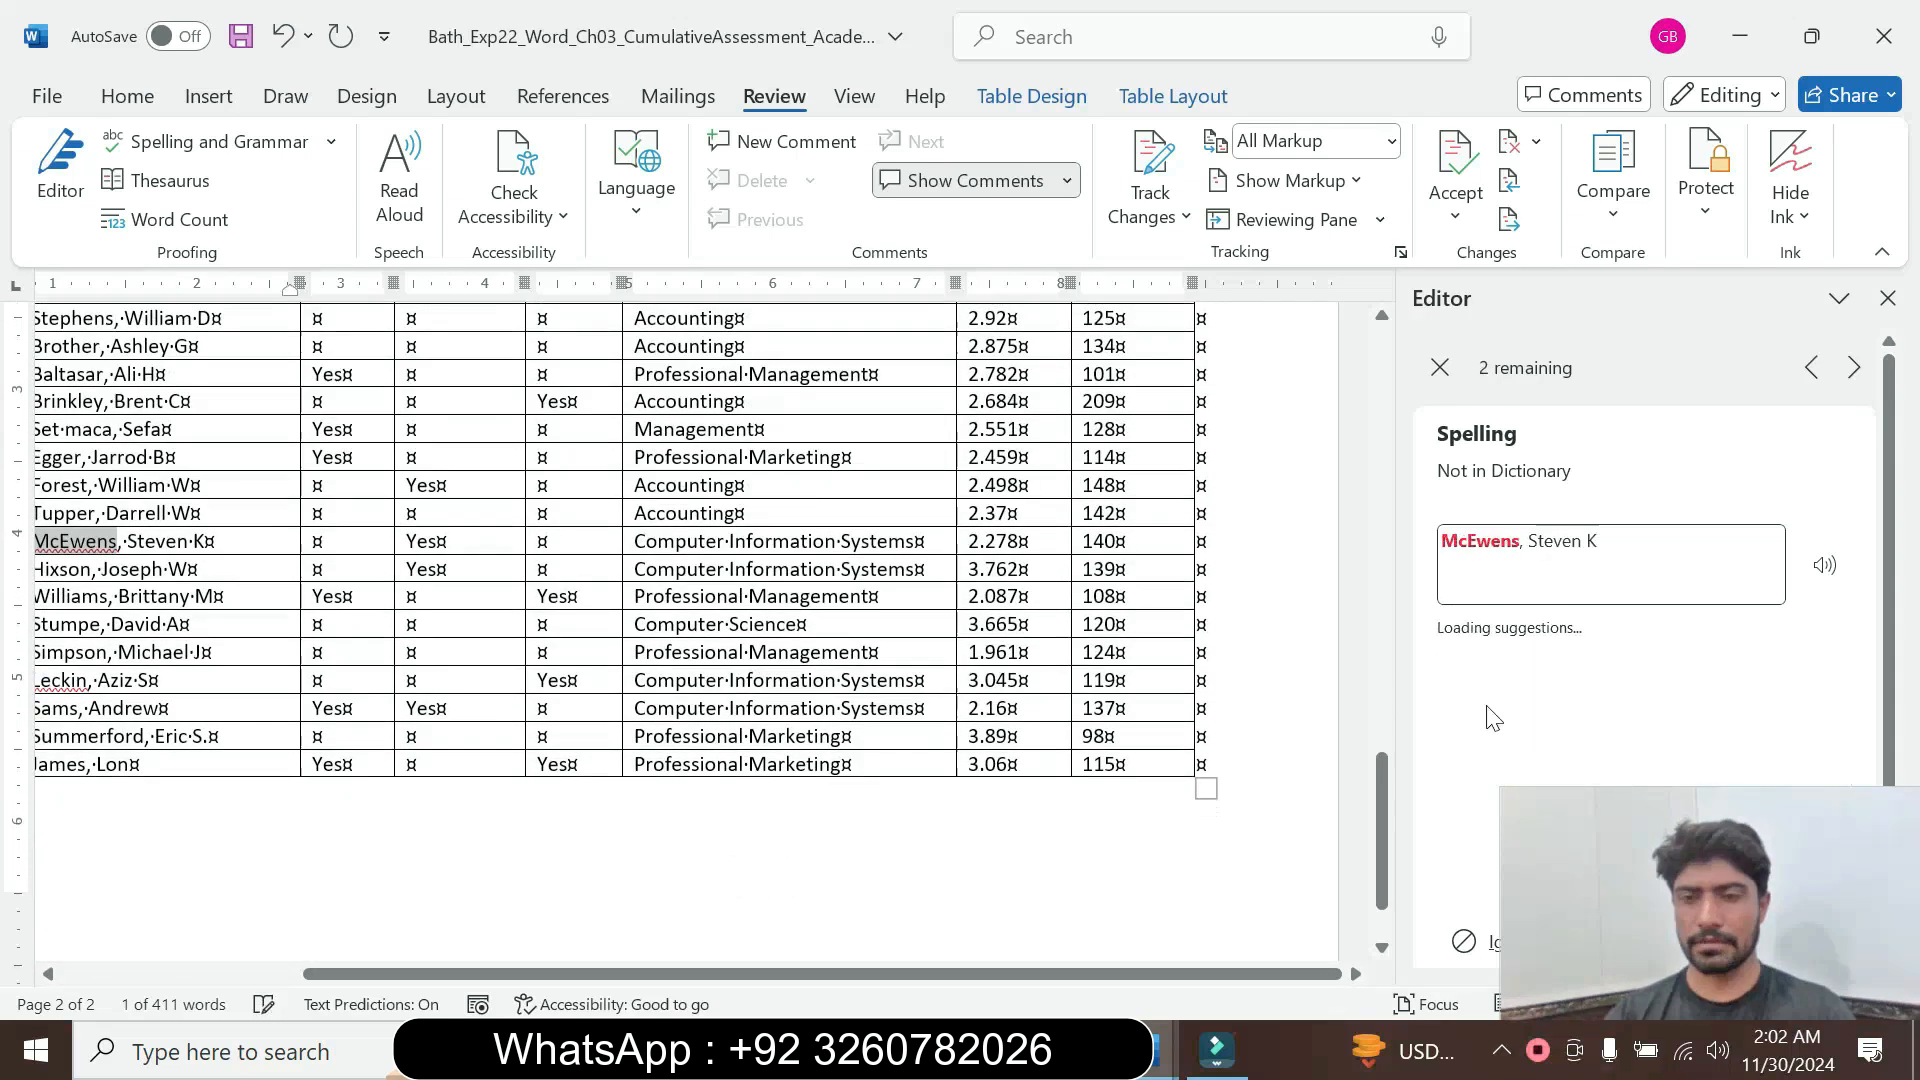
{"action": "left_click", "coordinate": [1493, 704]}
{"action": "left_click", "coordinate": [1493, 706]}
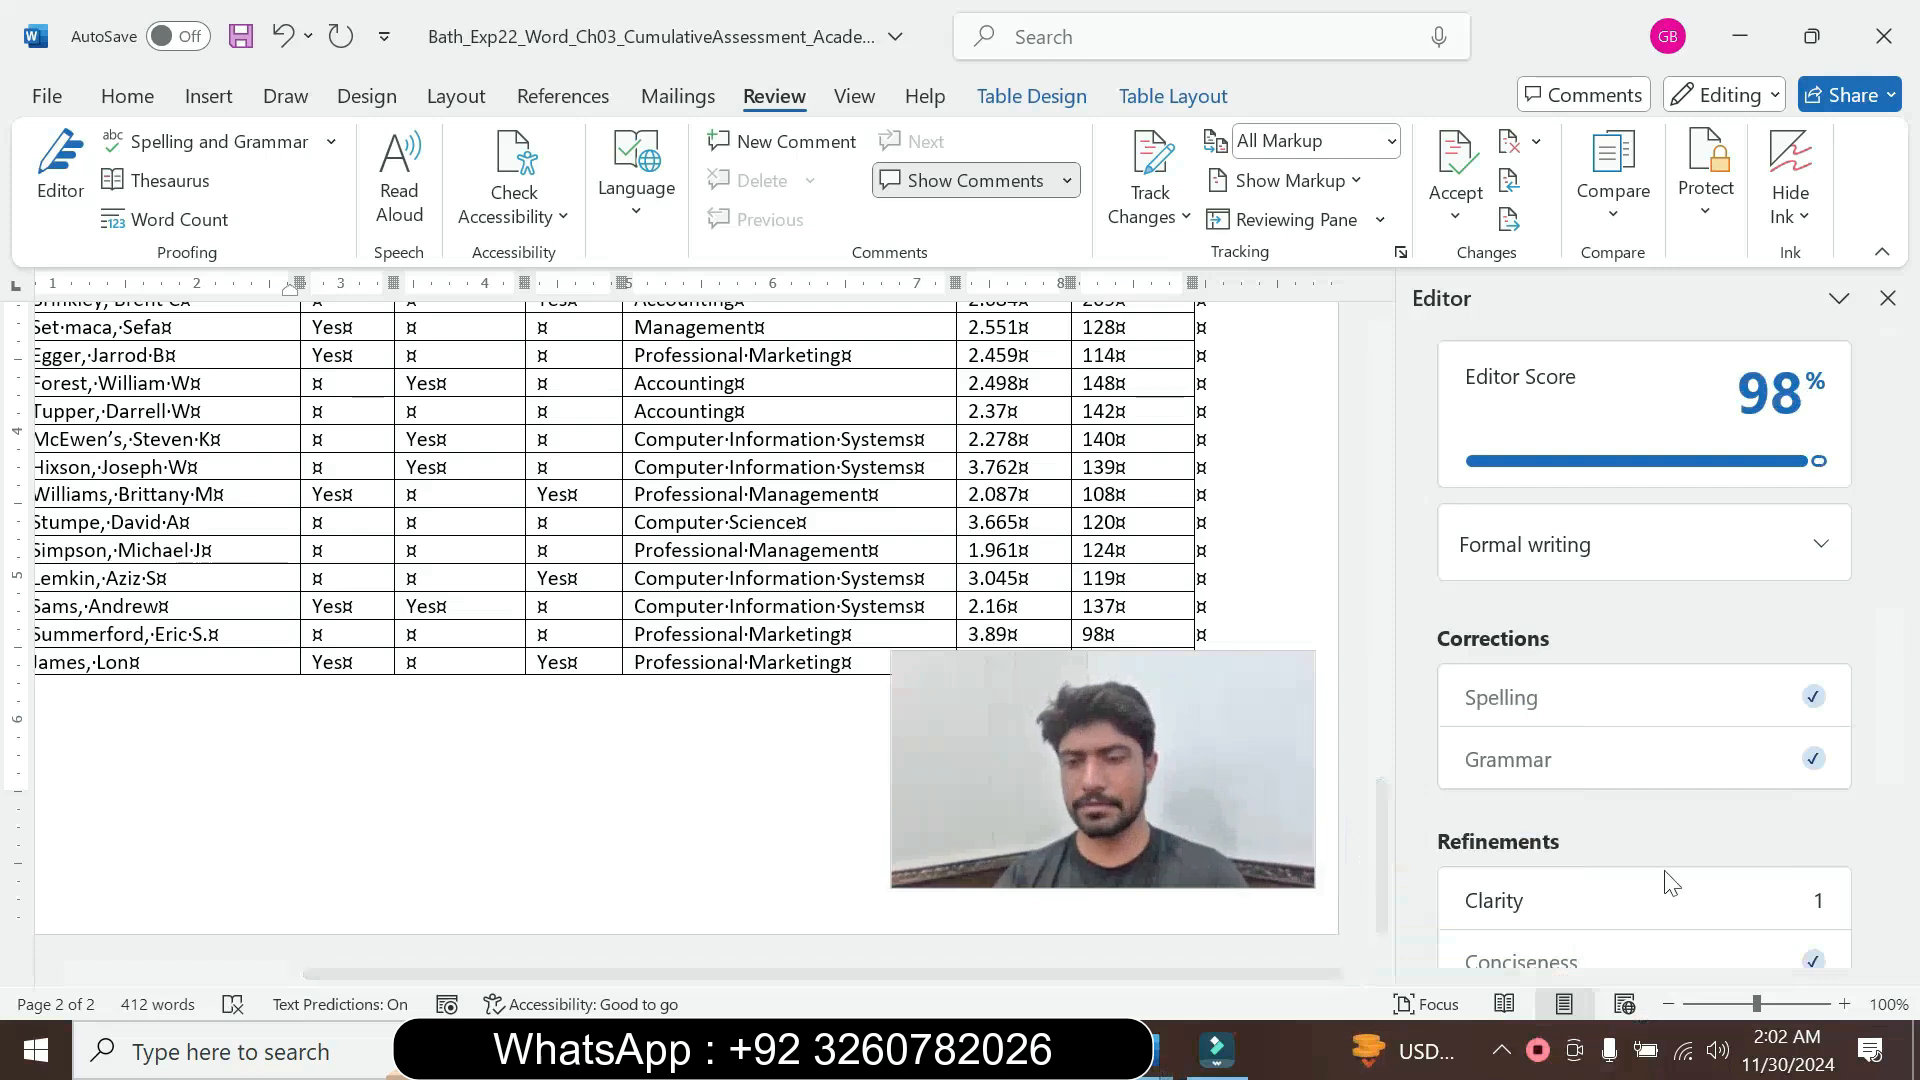
Ignore the clarity suggestion for "was primarily focused" once and close the Editor
{"action": "left_click", "coordinate": [1664, 899]}
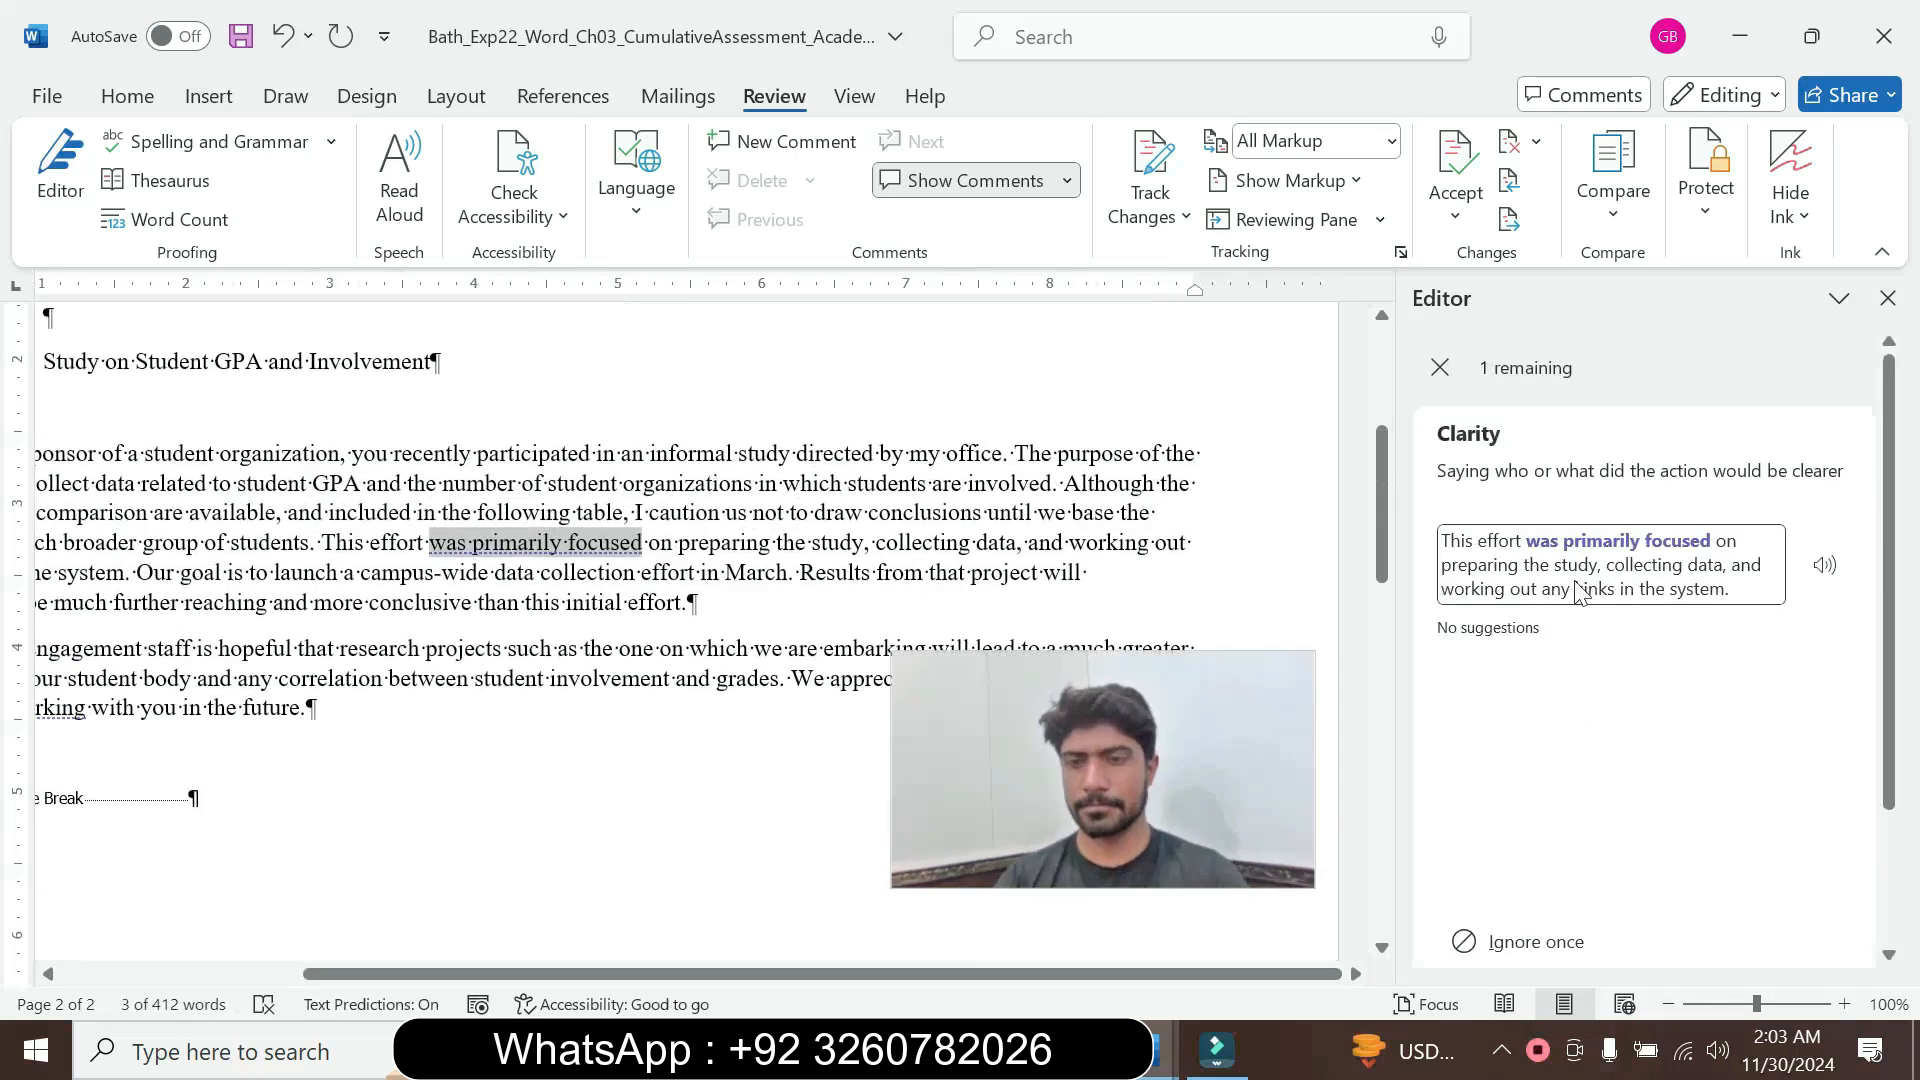
{"action": "left_click", "coordinate": [1536, 940]}
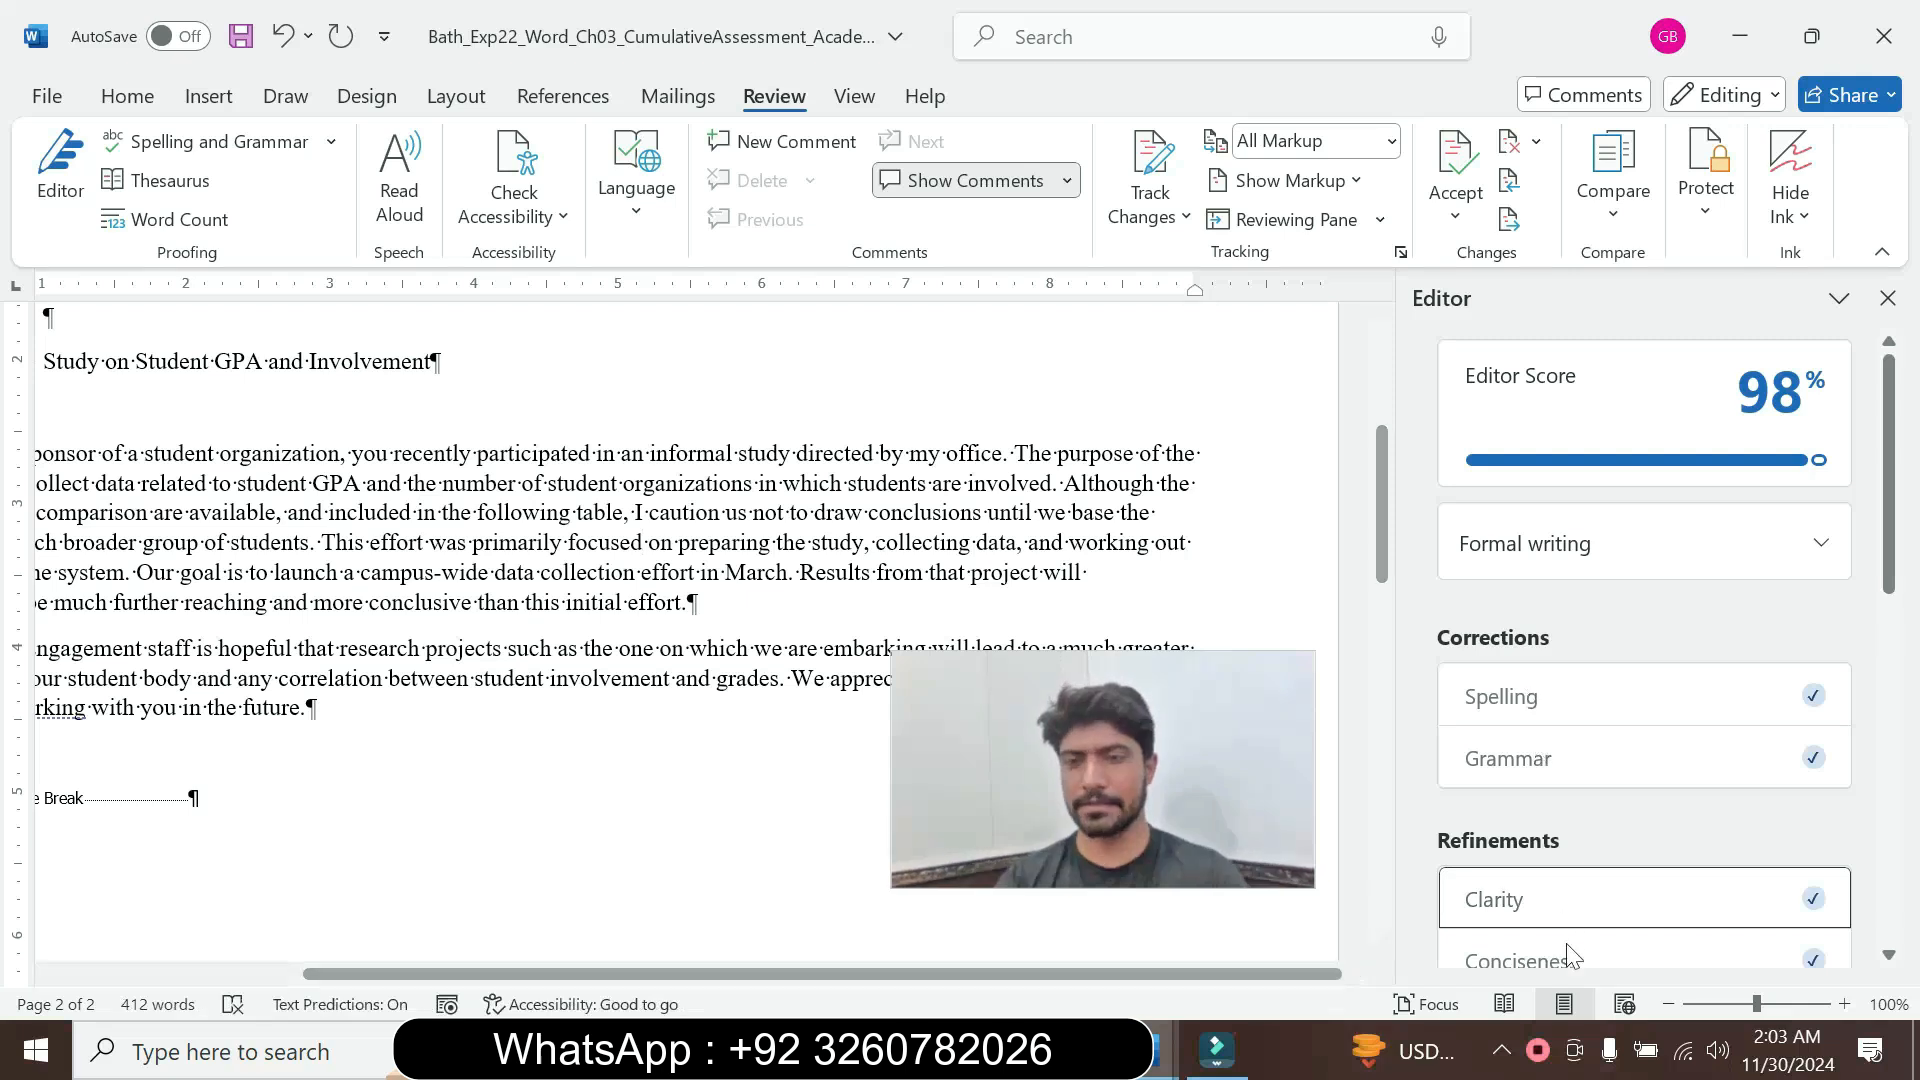
{"action": "mouse_move", "coordinate": [1619, 393]}
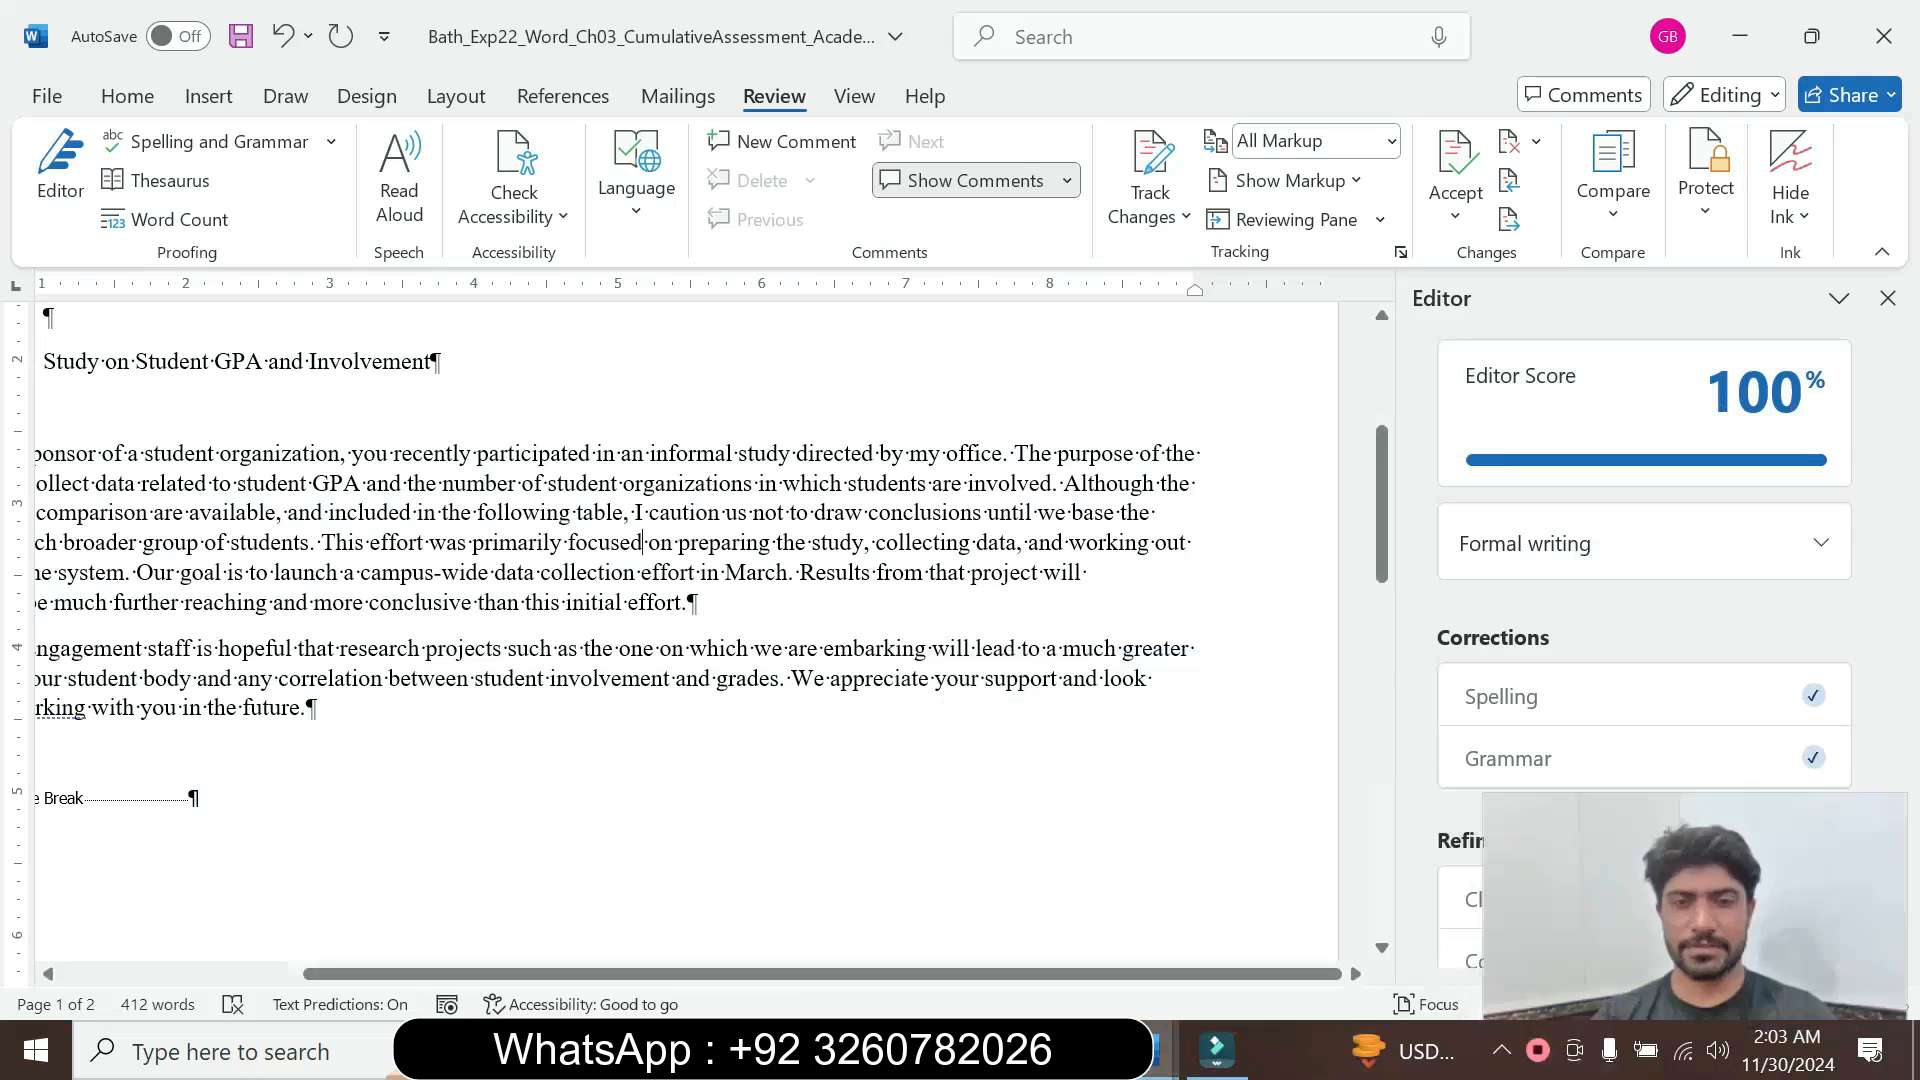
{"action": "left_click", "coordinate": [1888, 298]}
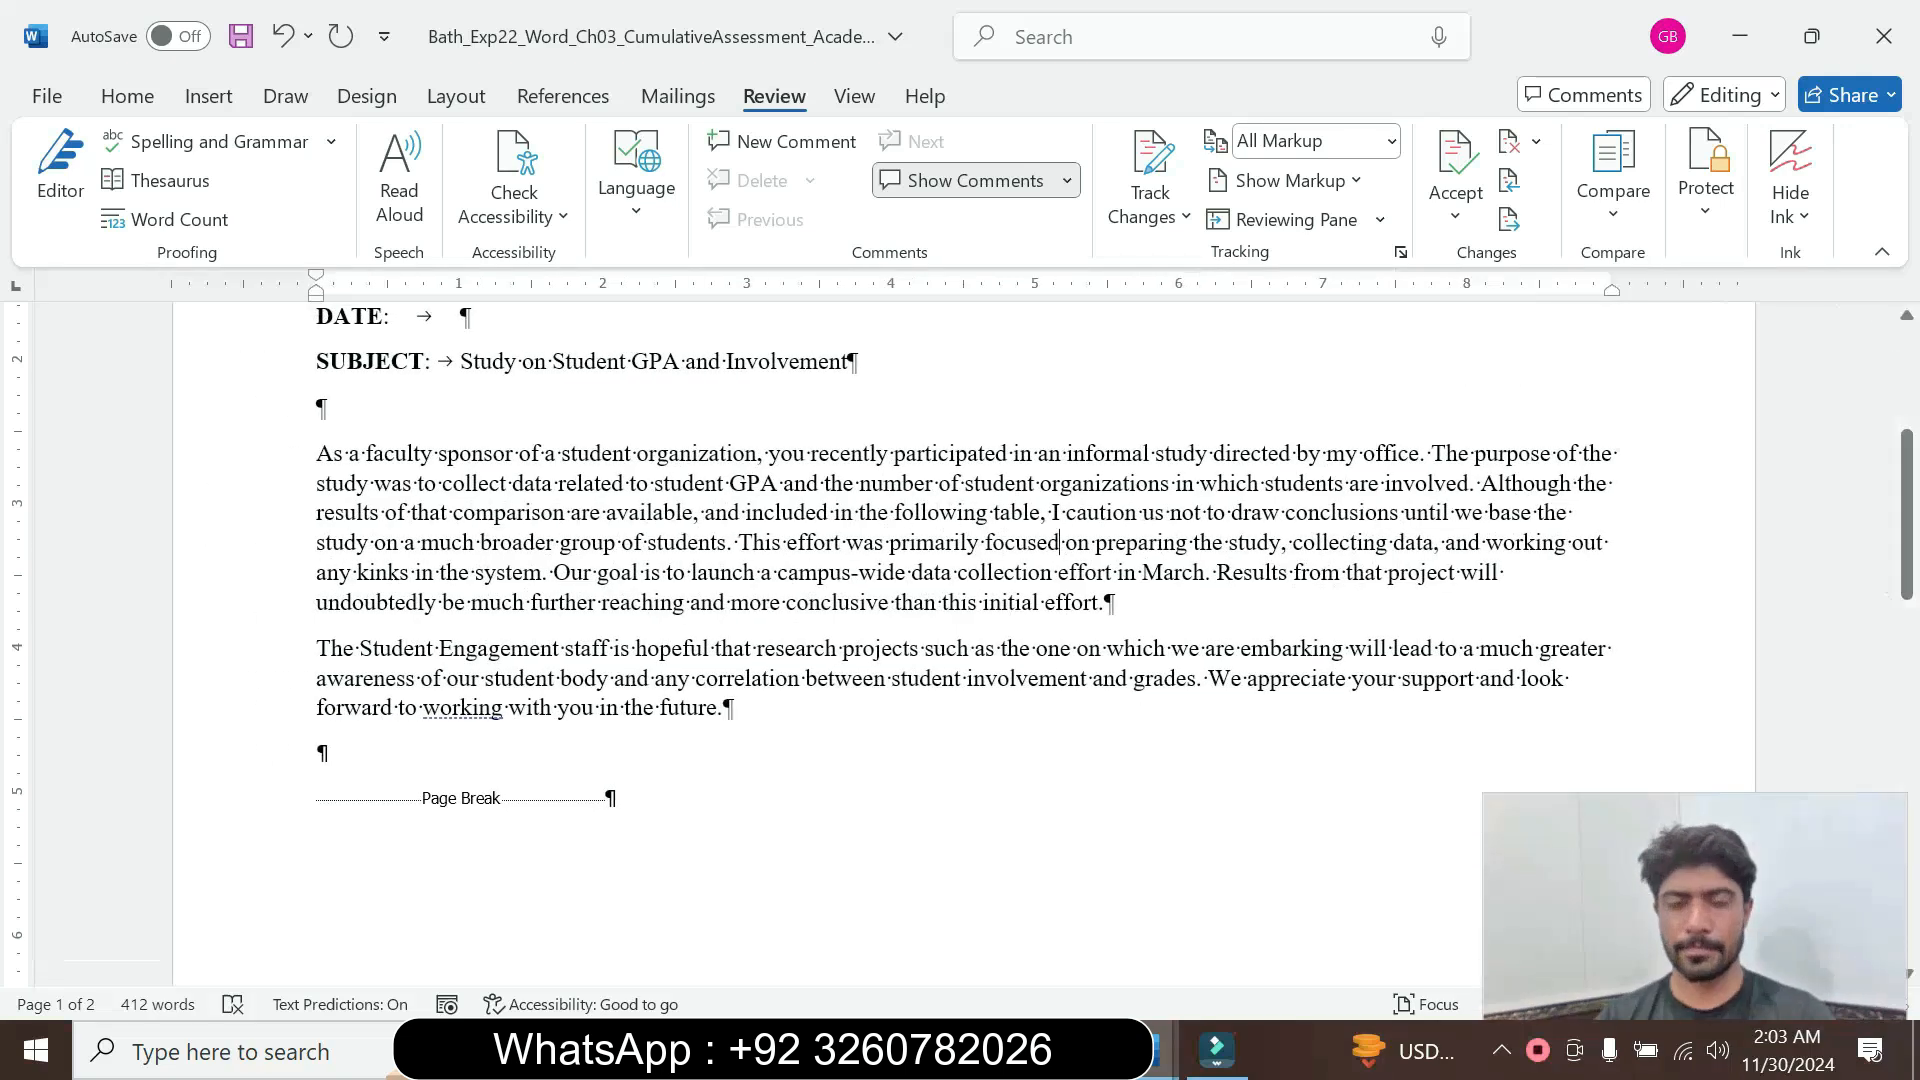
Switch to the instructions document, set the step 2 text to 9 pt and remove its highlighting
{"action": "mouse_move", "coordinate": [1160, 1049]}
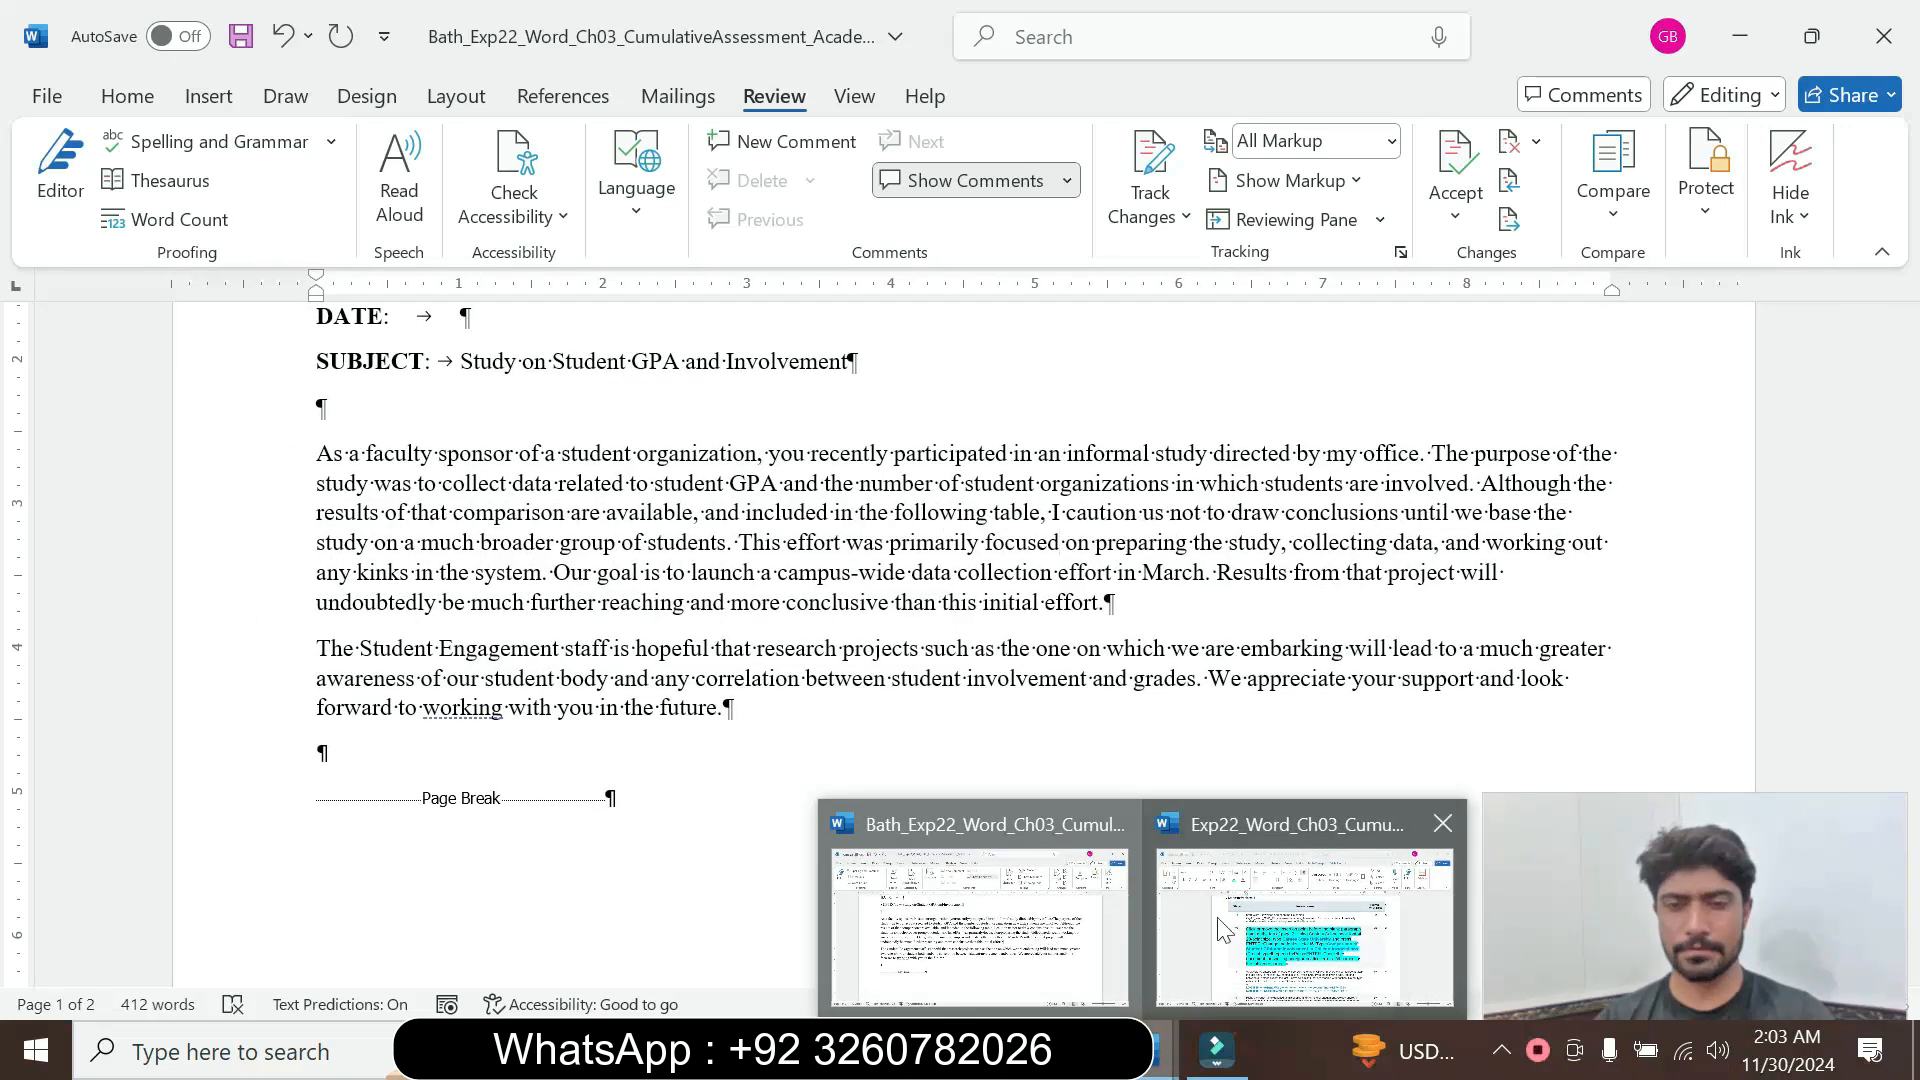
{"action": "left_click", "coordinate": [1222, 930]}
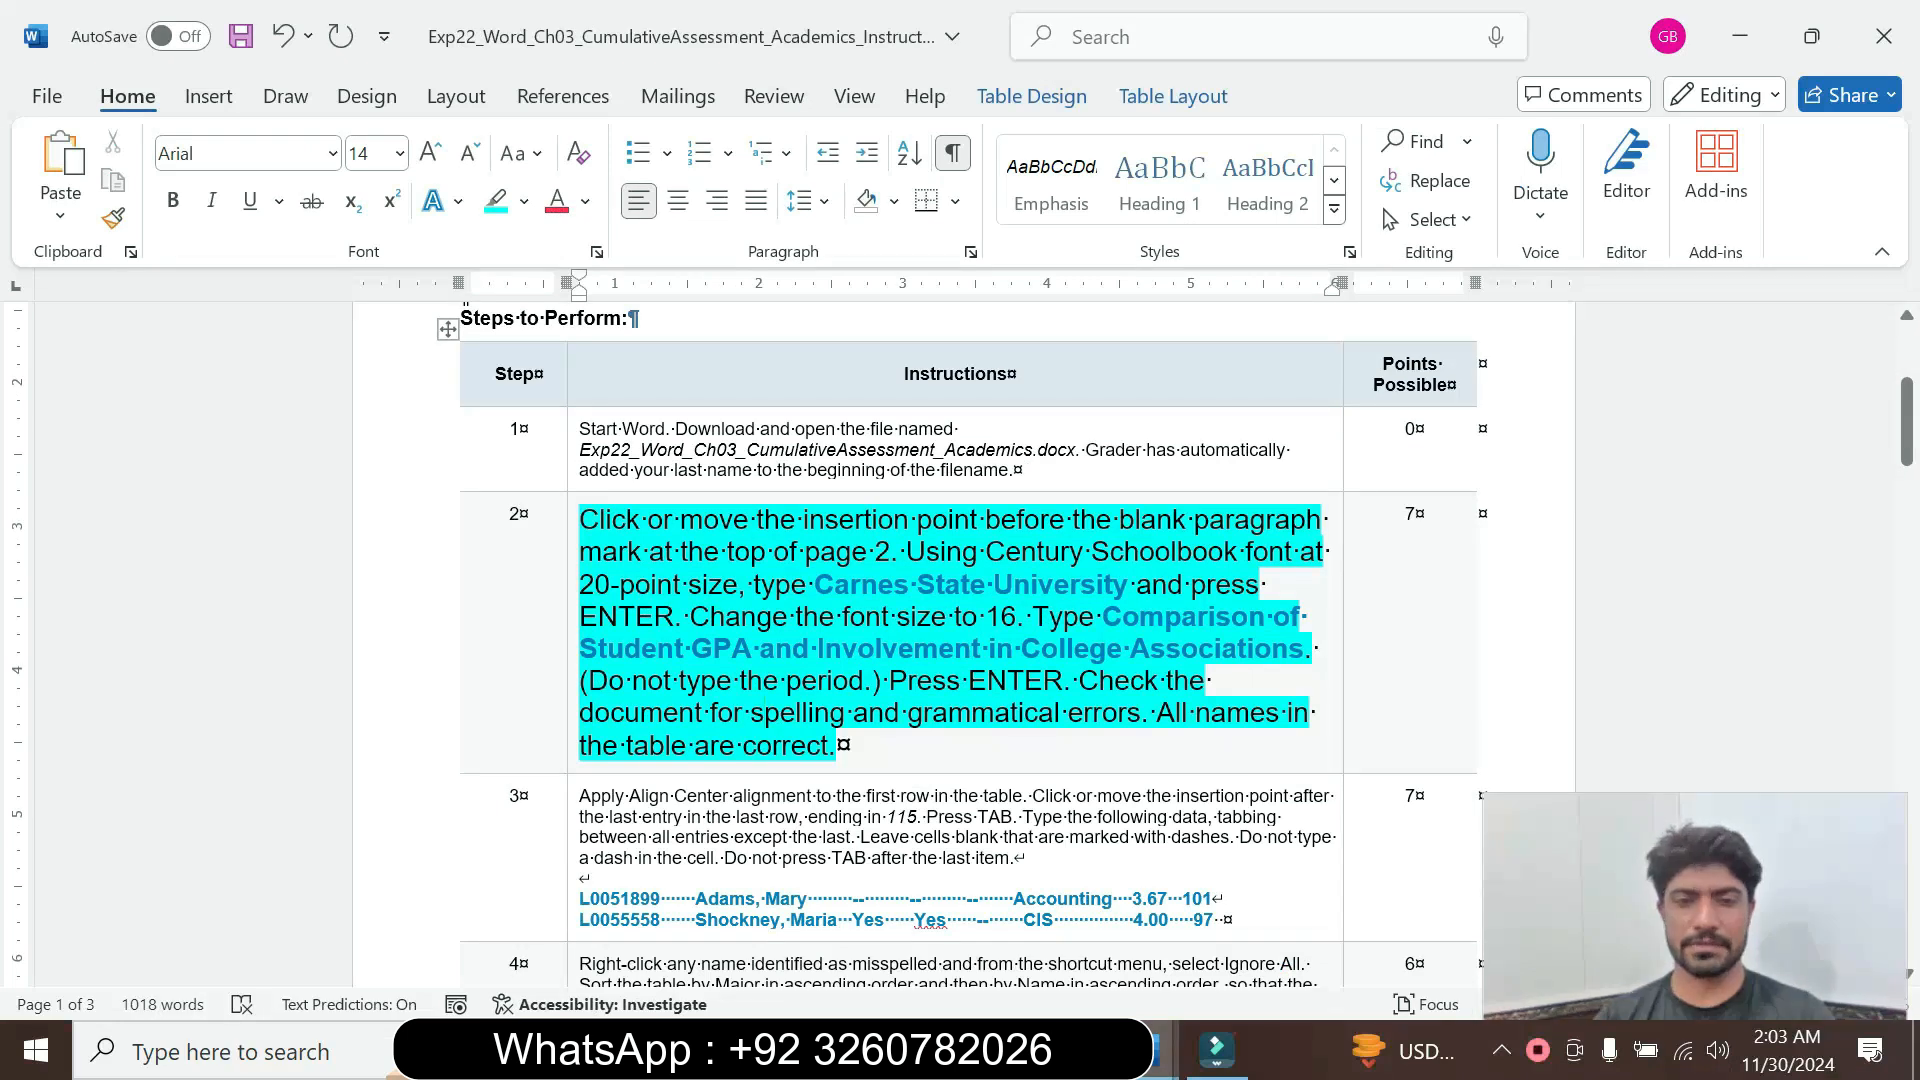
{"action": "left_click_drag", "start_coordinate": [840, 745], "coordinate": [567, 514]}
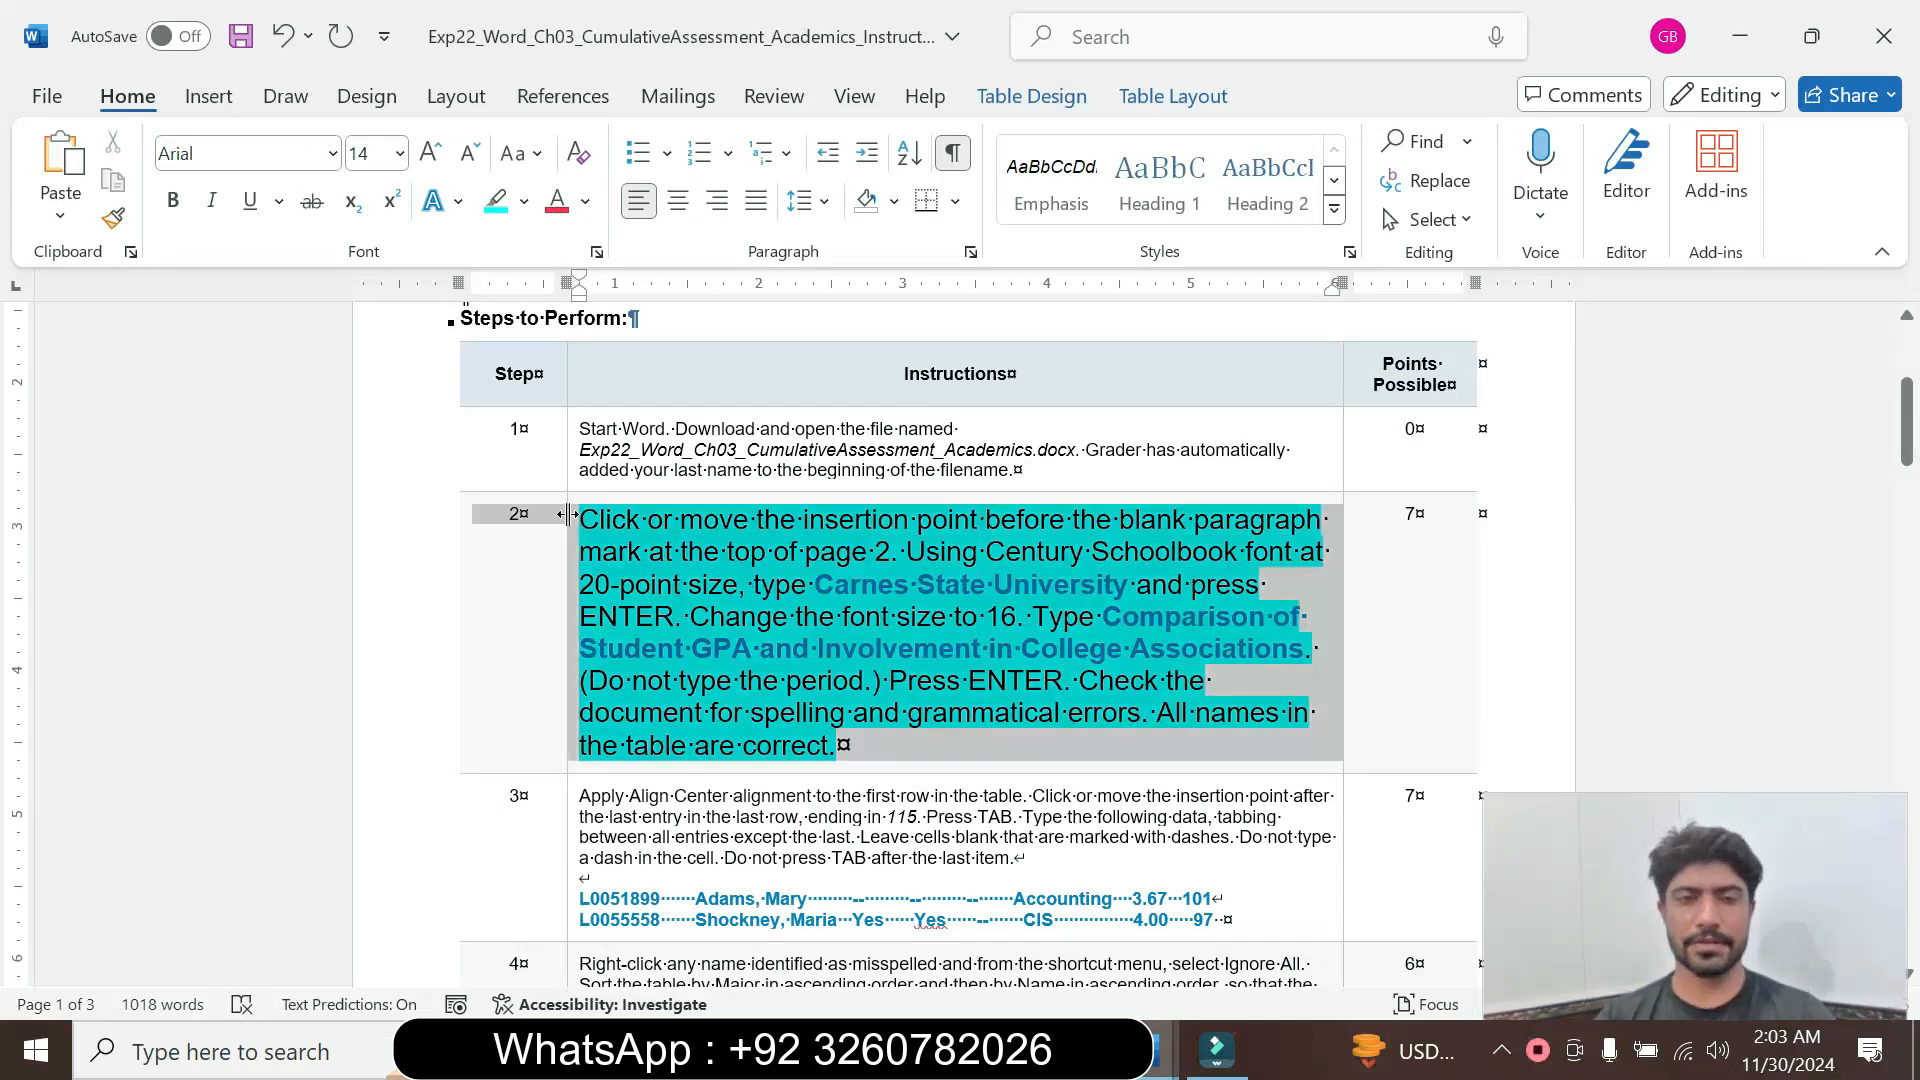
{"action": "left_click", "coordinate": [745, 421]}
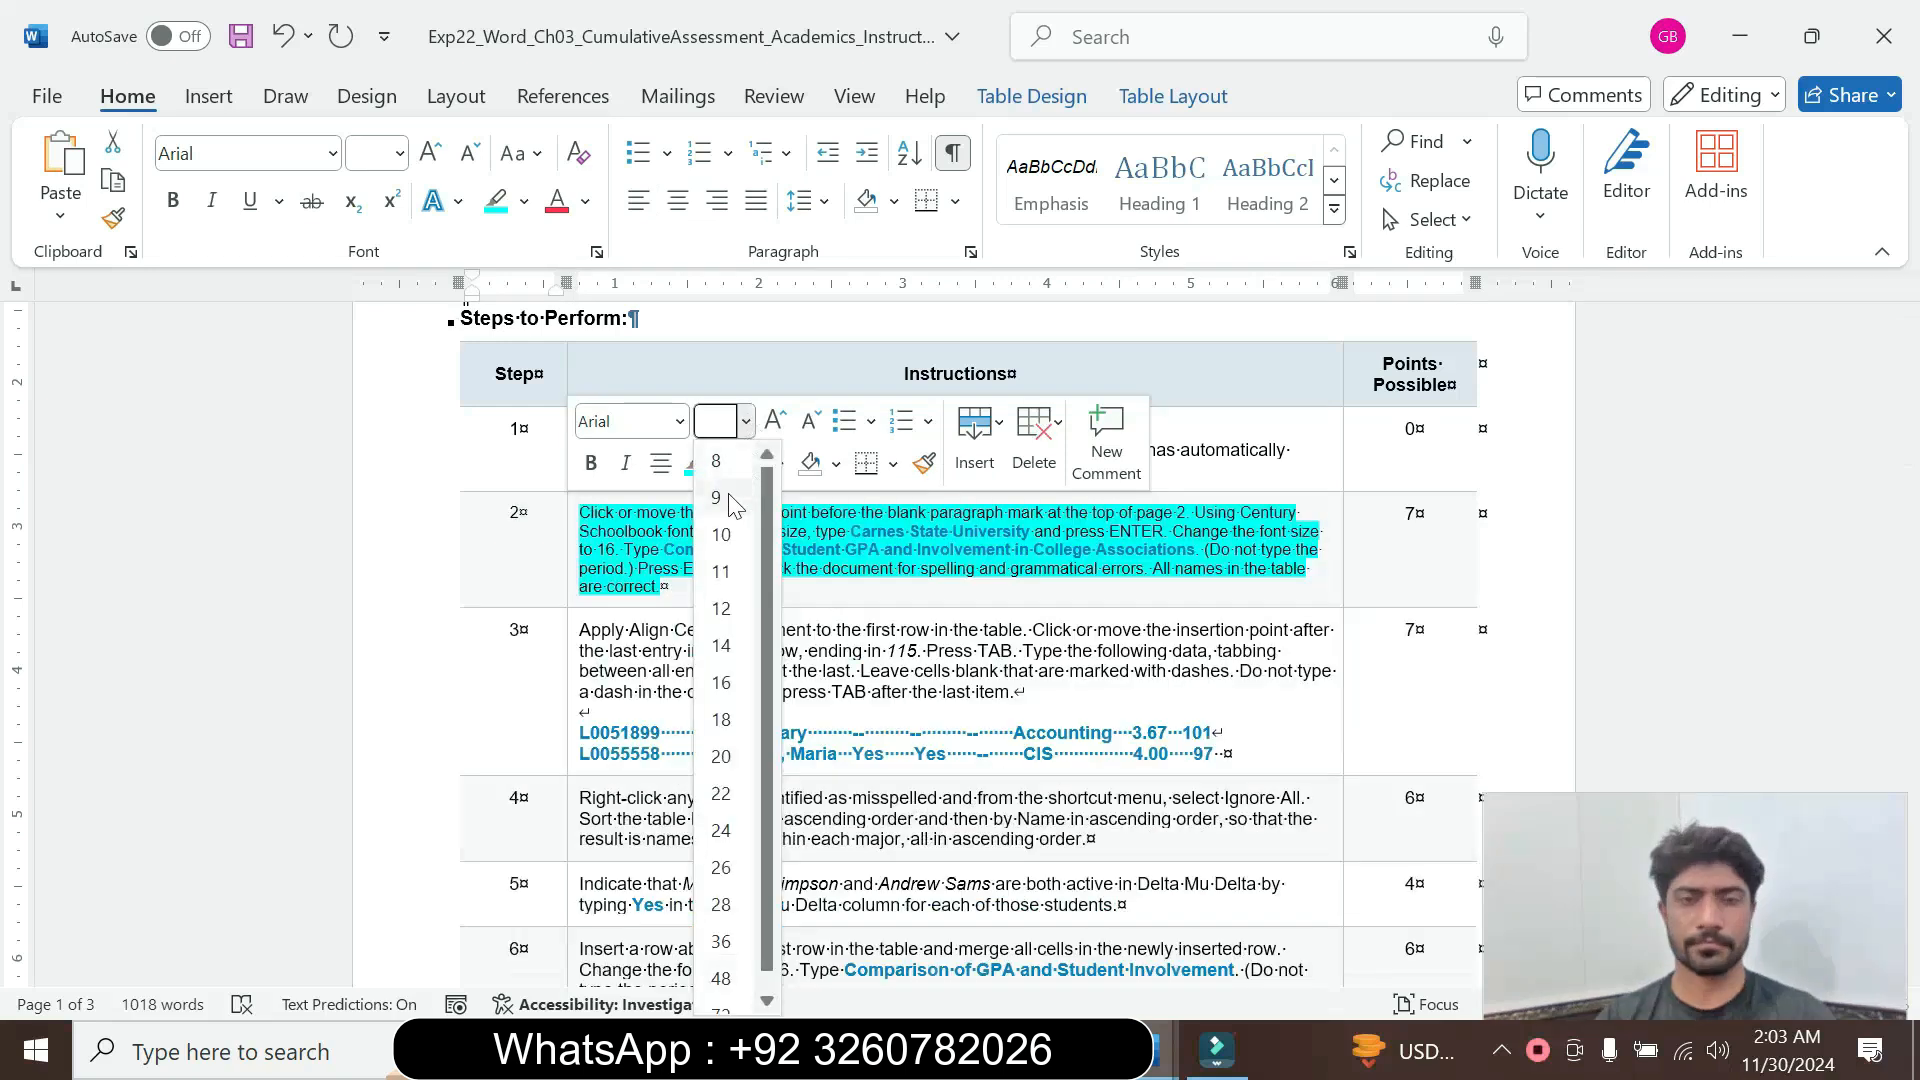
{"action": "left_click", "coordinate": [716, 498]}
{"action": "left_click", "coordinate": [721, 464]}
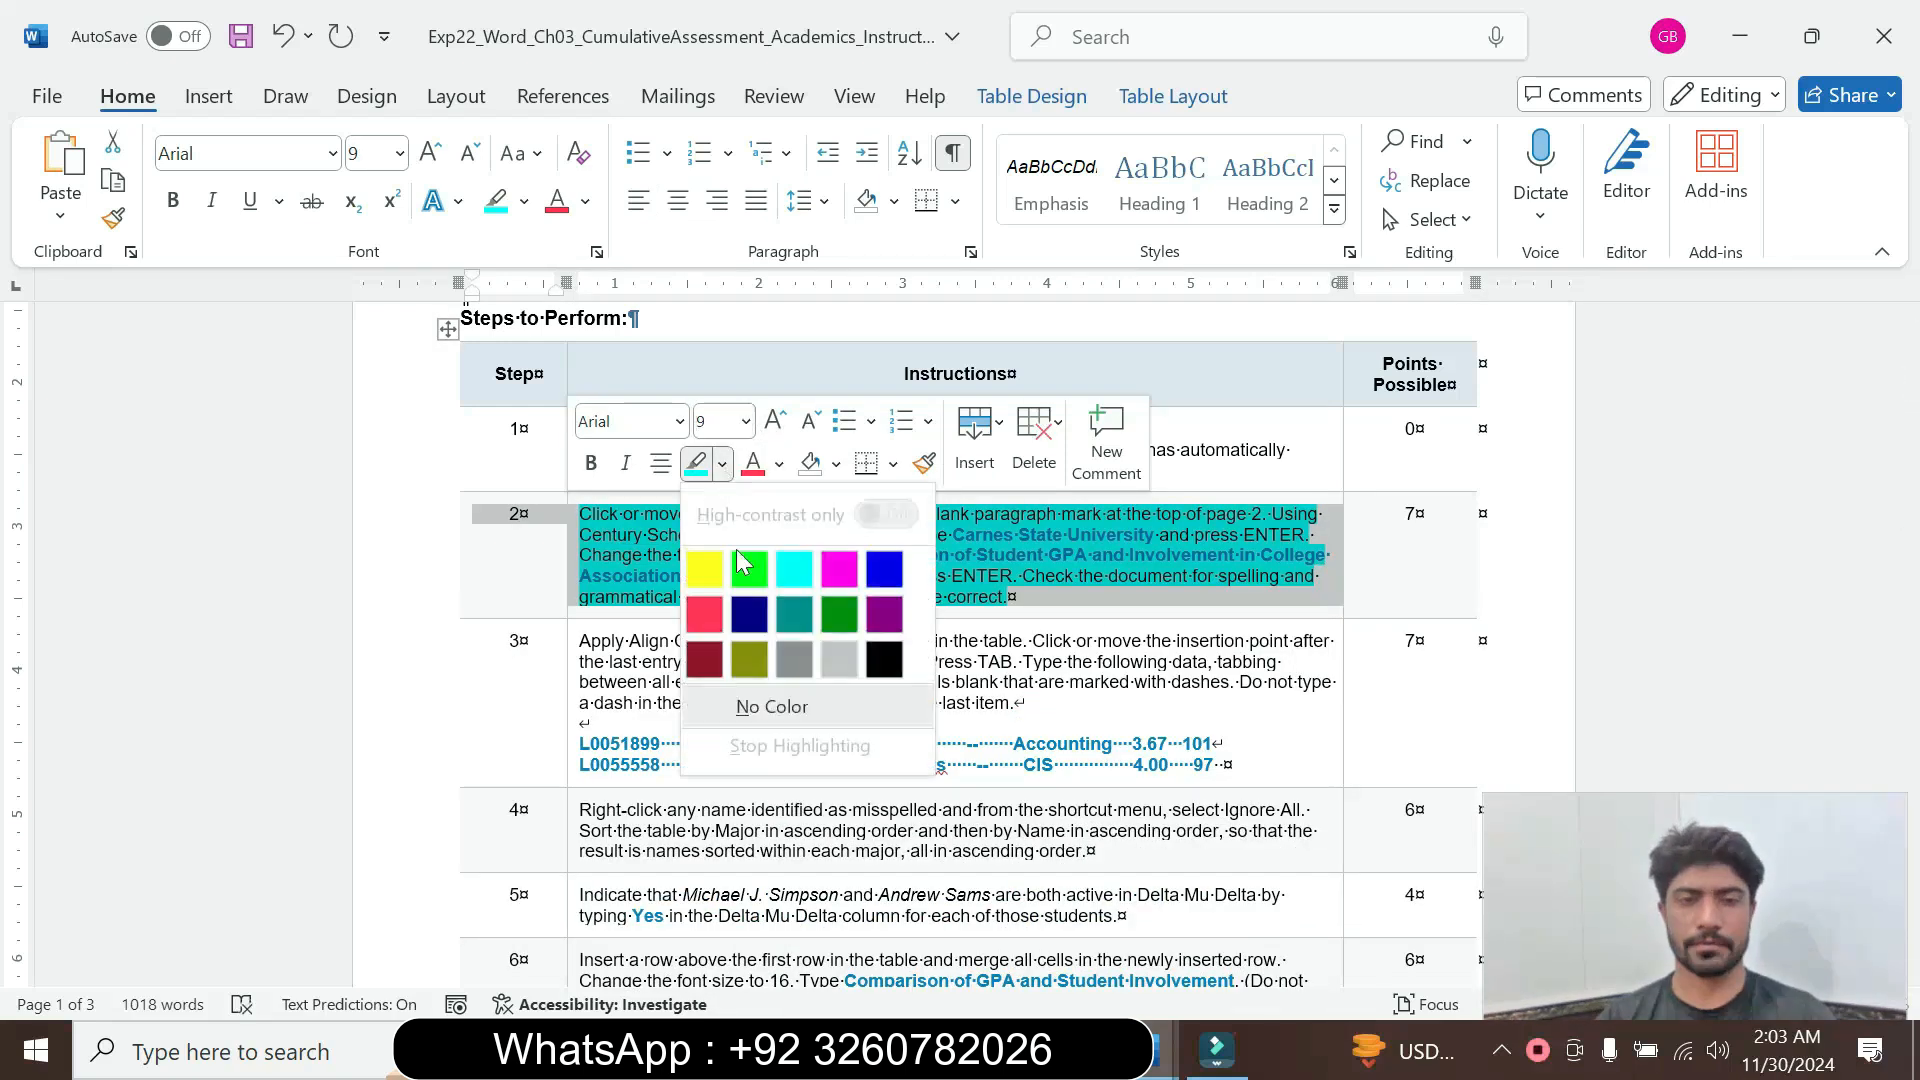
{"action": "left_click", "coordinate": [772, 707]}
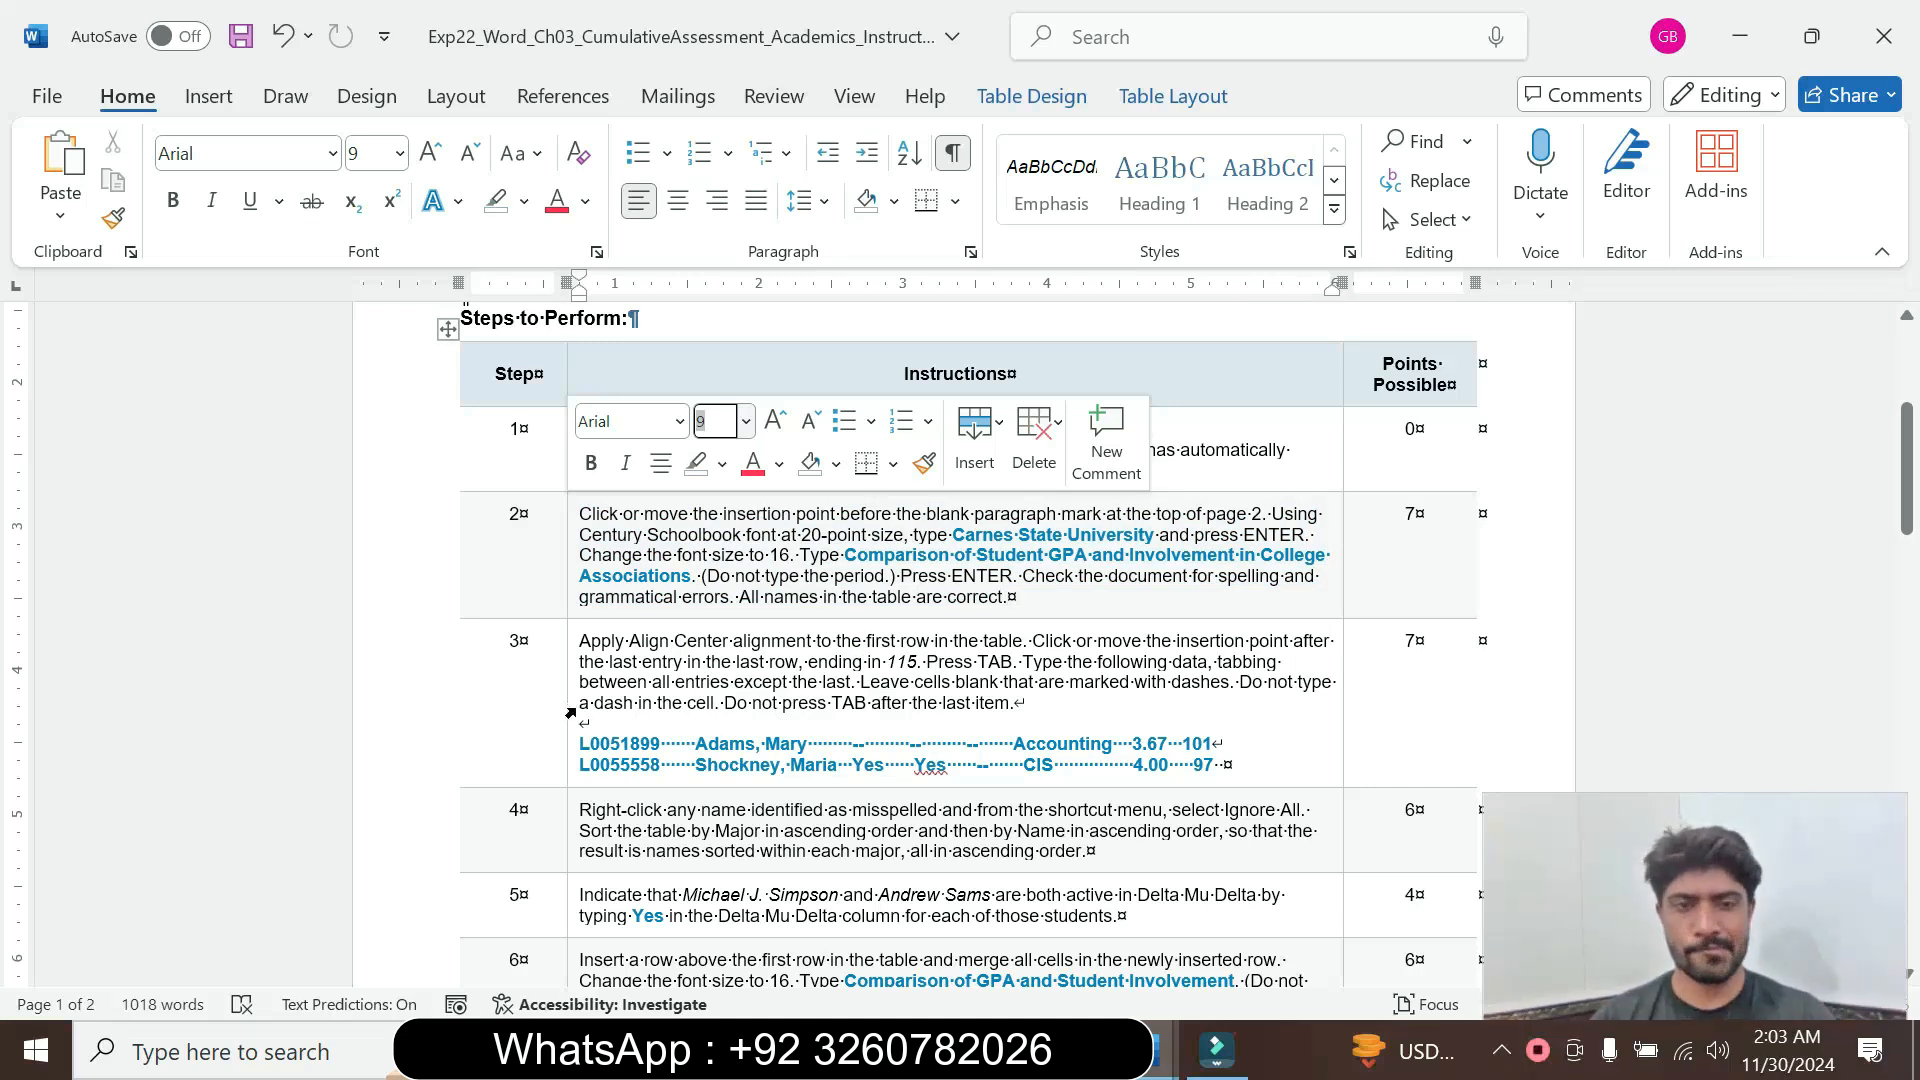
Set the step 3 instruction text to 14 pt and highlight it in turquoise
{"action": "left_click", "coordinate": [571, 712]}
{"action": "left_click", "coordinate": [754, 615]}
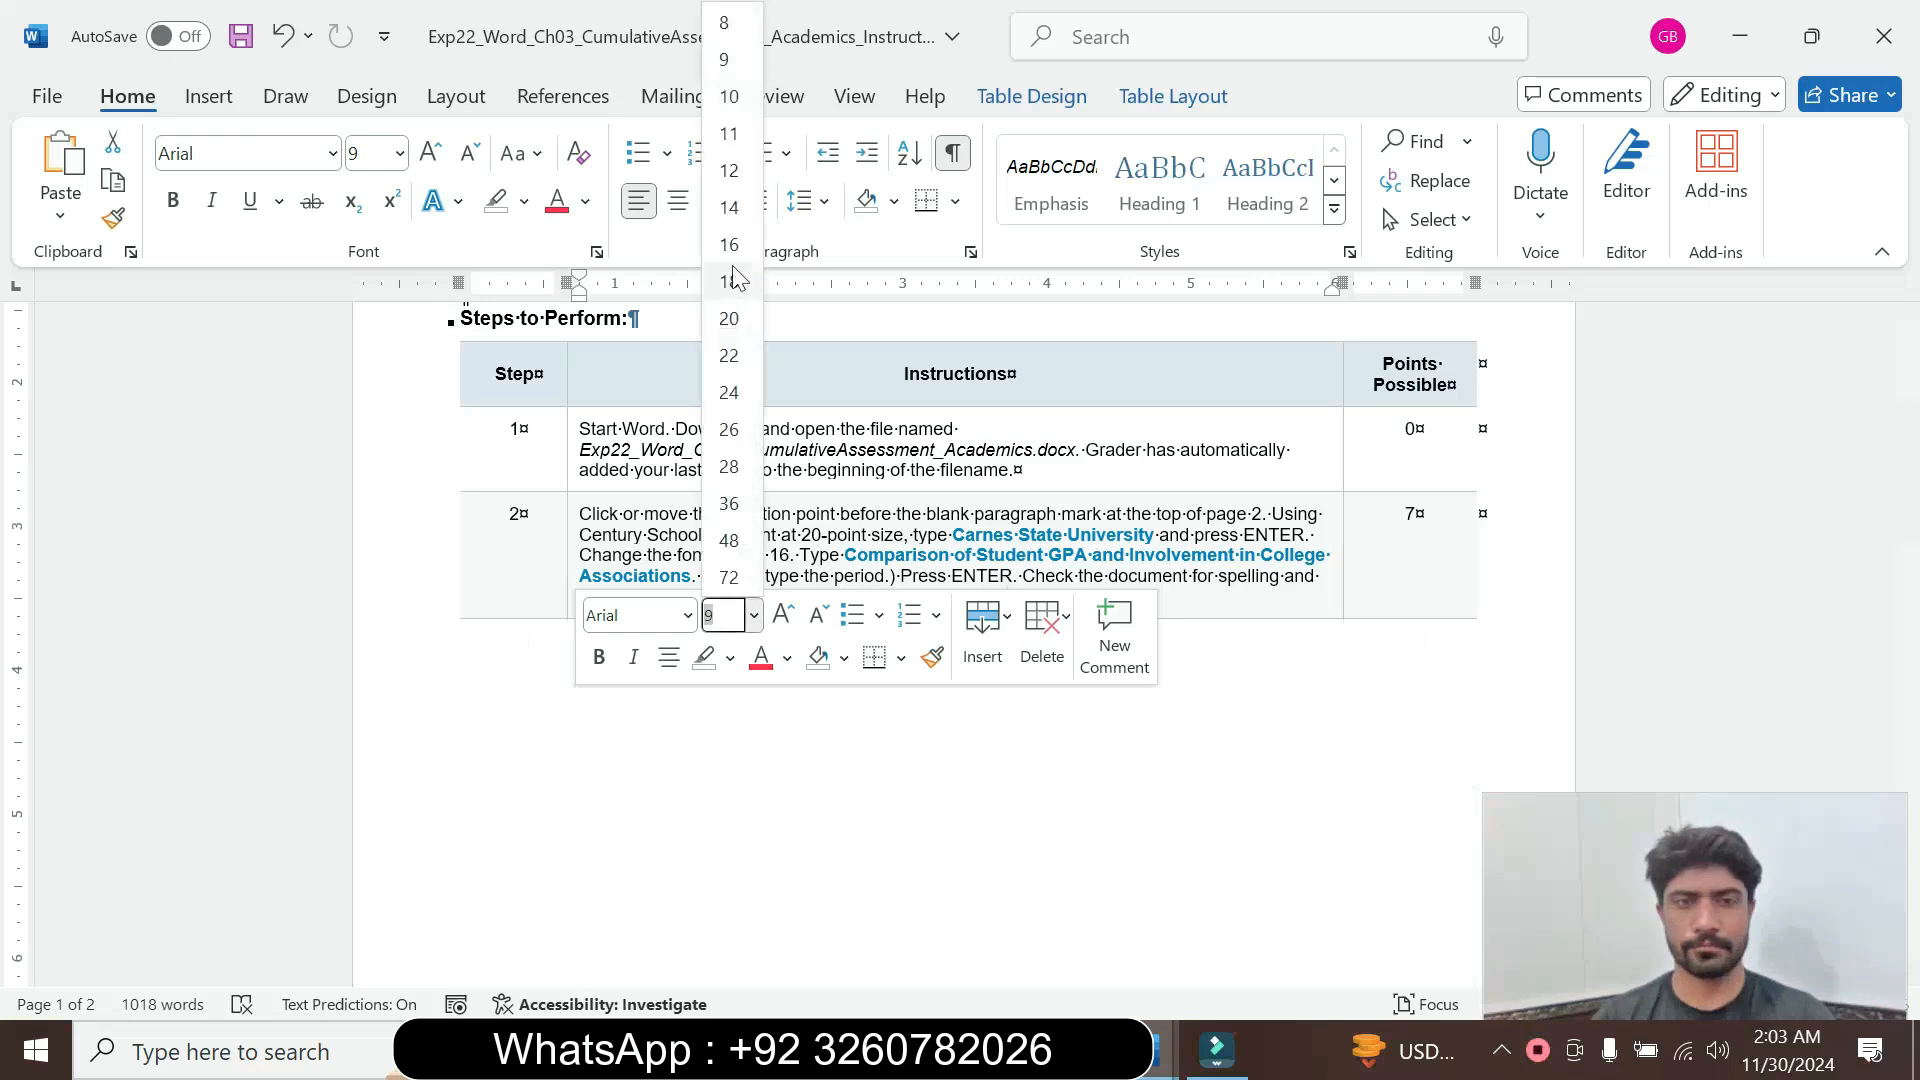
{"action": "left_click", "coordinate": [728, 207]}
{"action": "left_click", "coordinate": [531, 201]}
{"action": "left_click", "coordinate": [594, 291]}
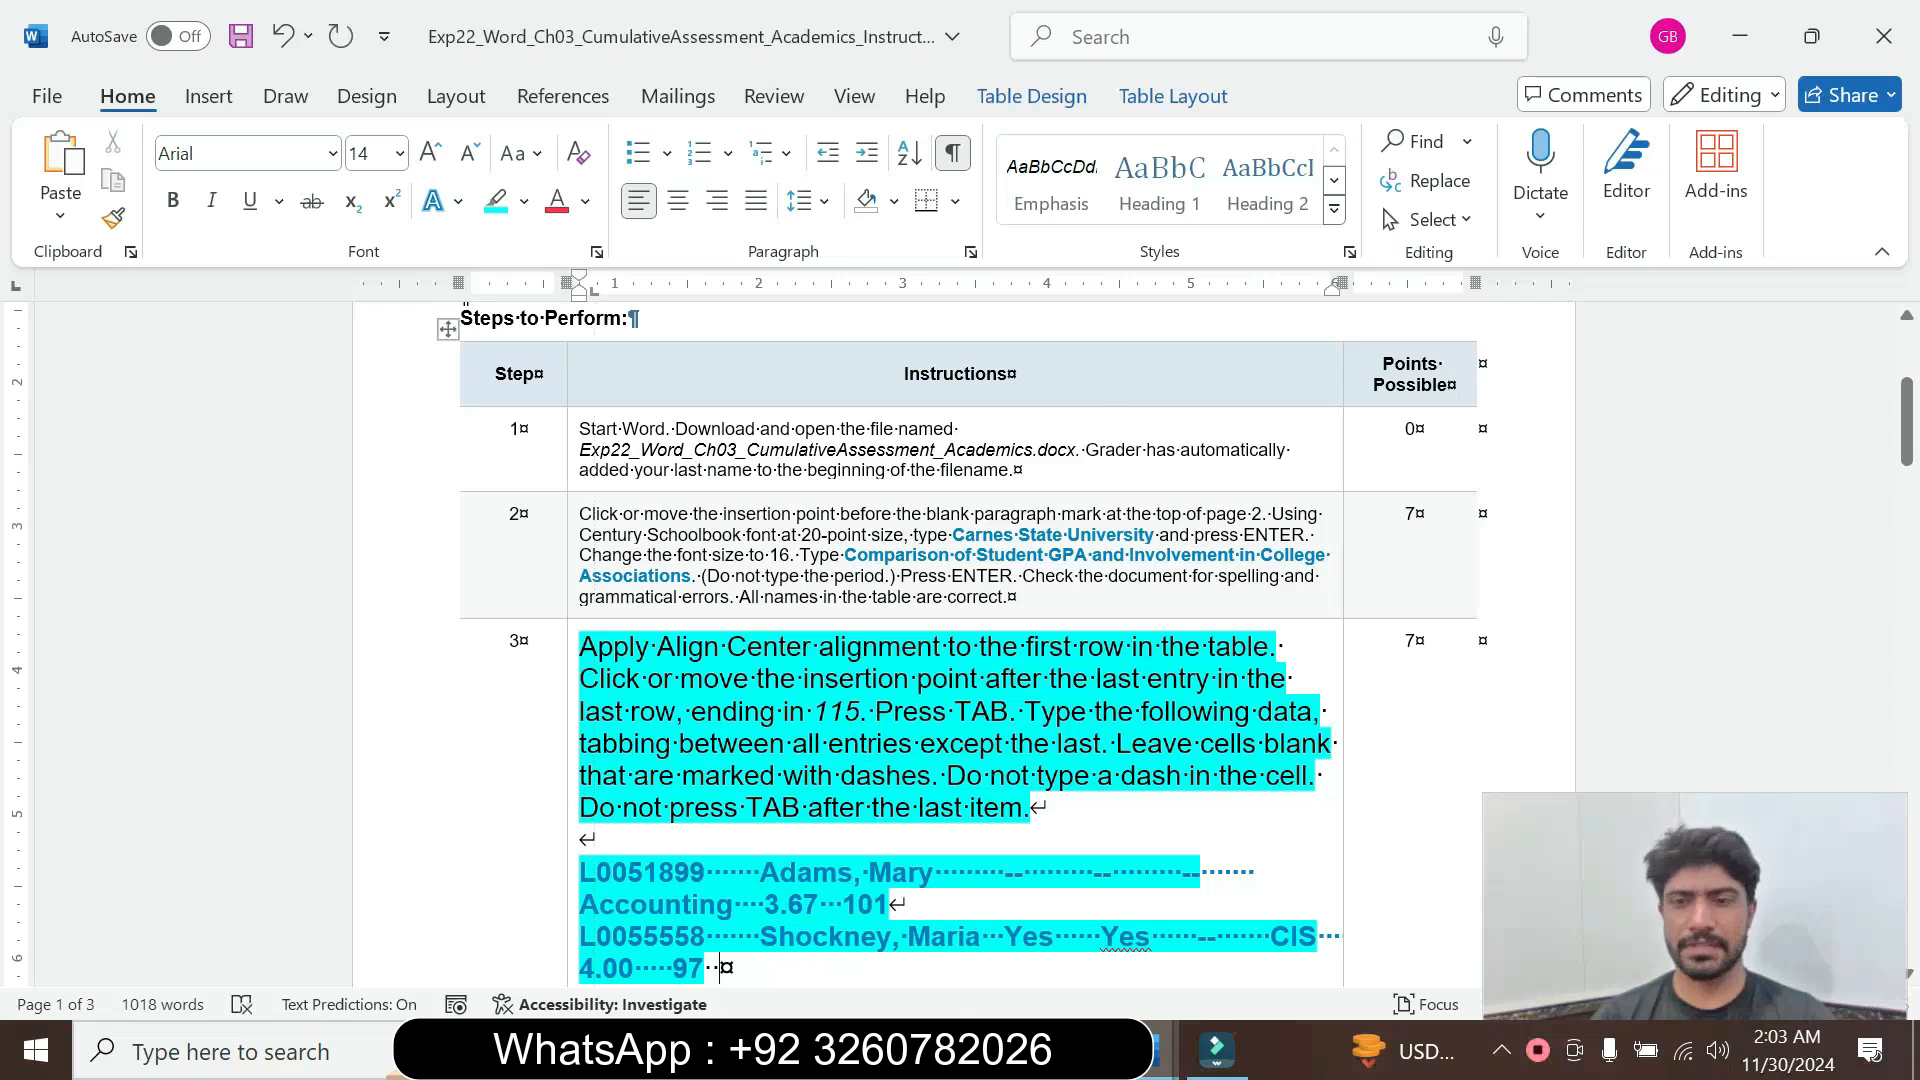
Check the alignment instruction in step 3 and center the "Carnes State University" title above the memo's table
{"action": "left_click_drag", "start_coordinate": [1907, 478], "coordinate": [1908, 505]}
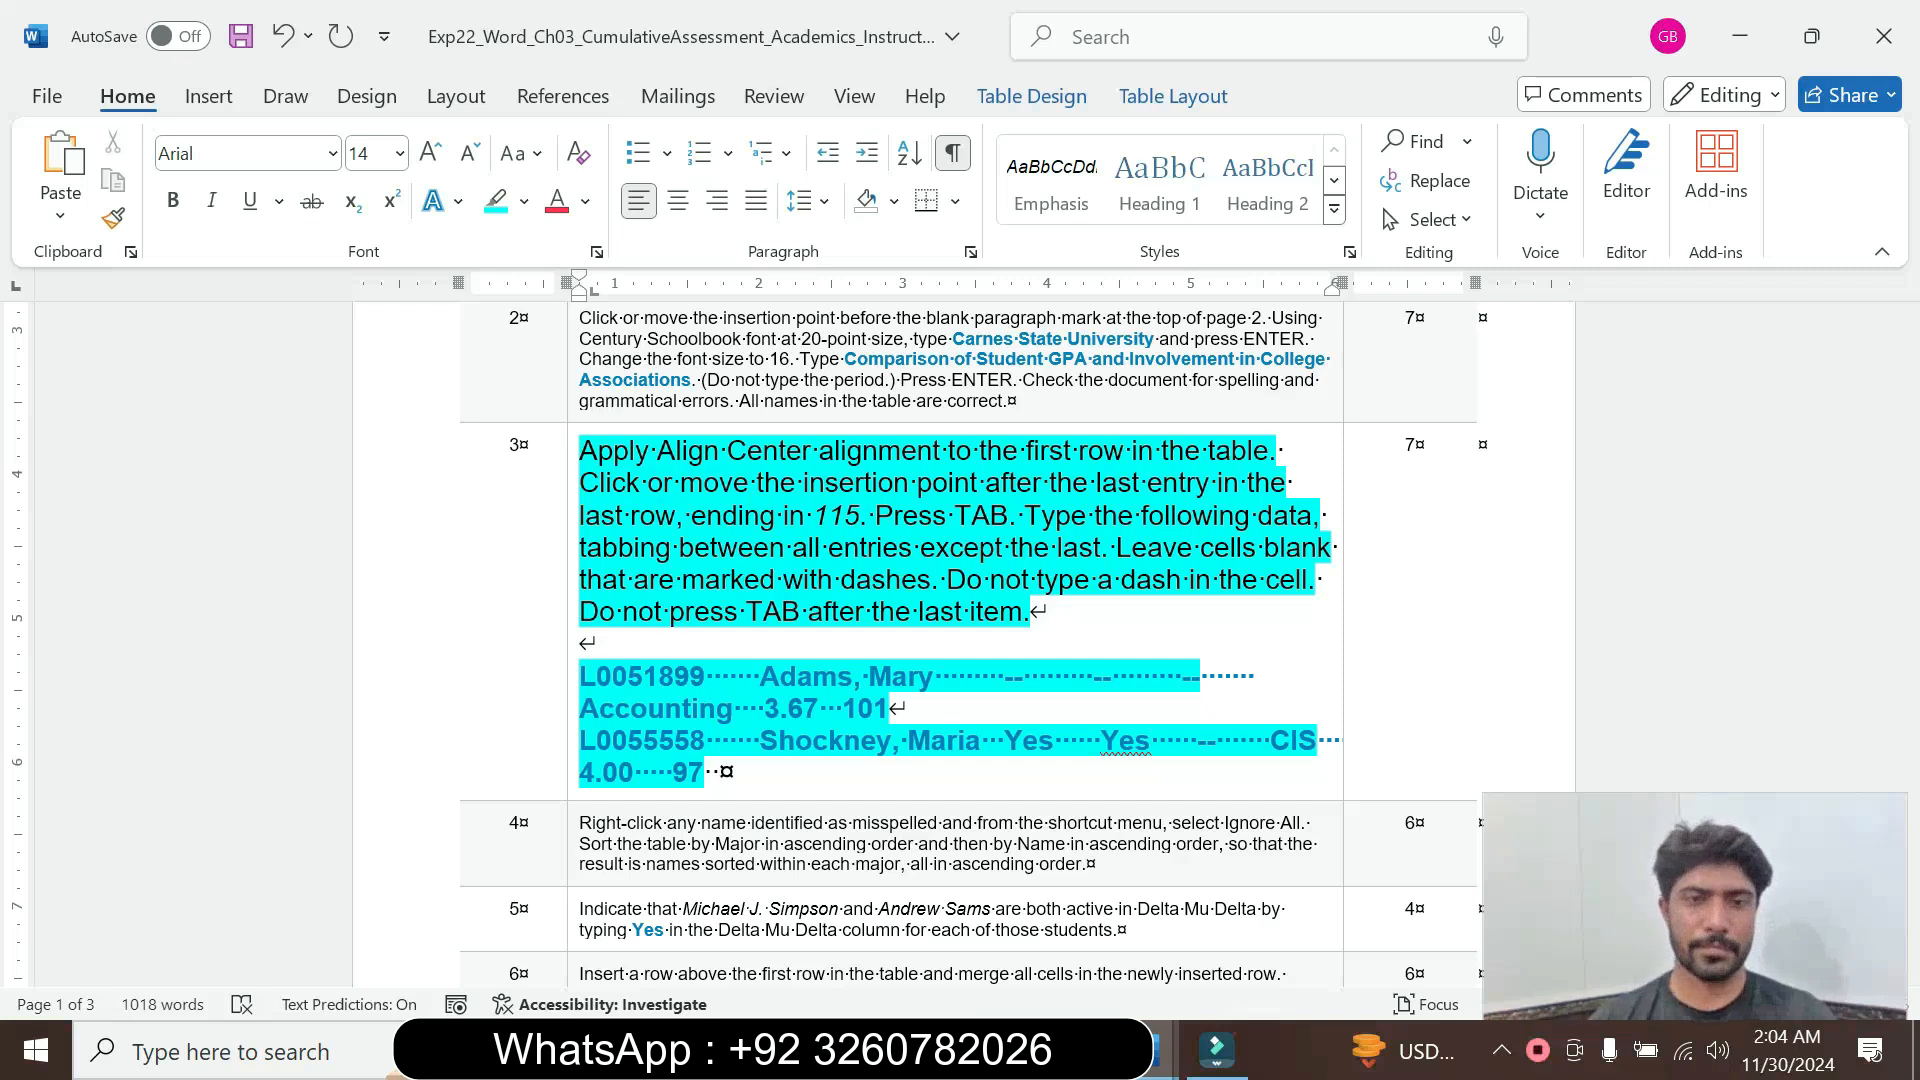
{"action": "left_click_drag", "start_coordinate": [657, 455], "coordinate": [978, 453]}
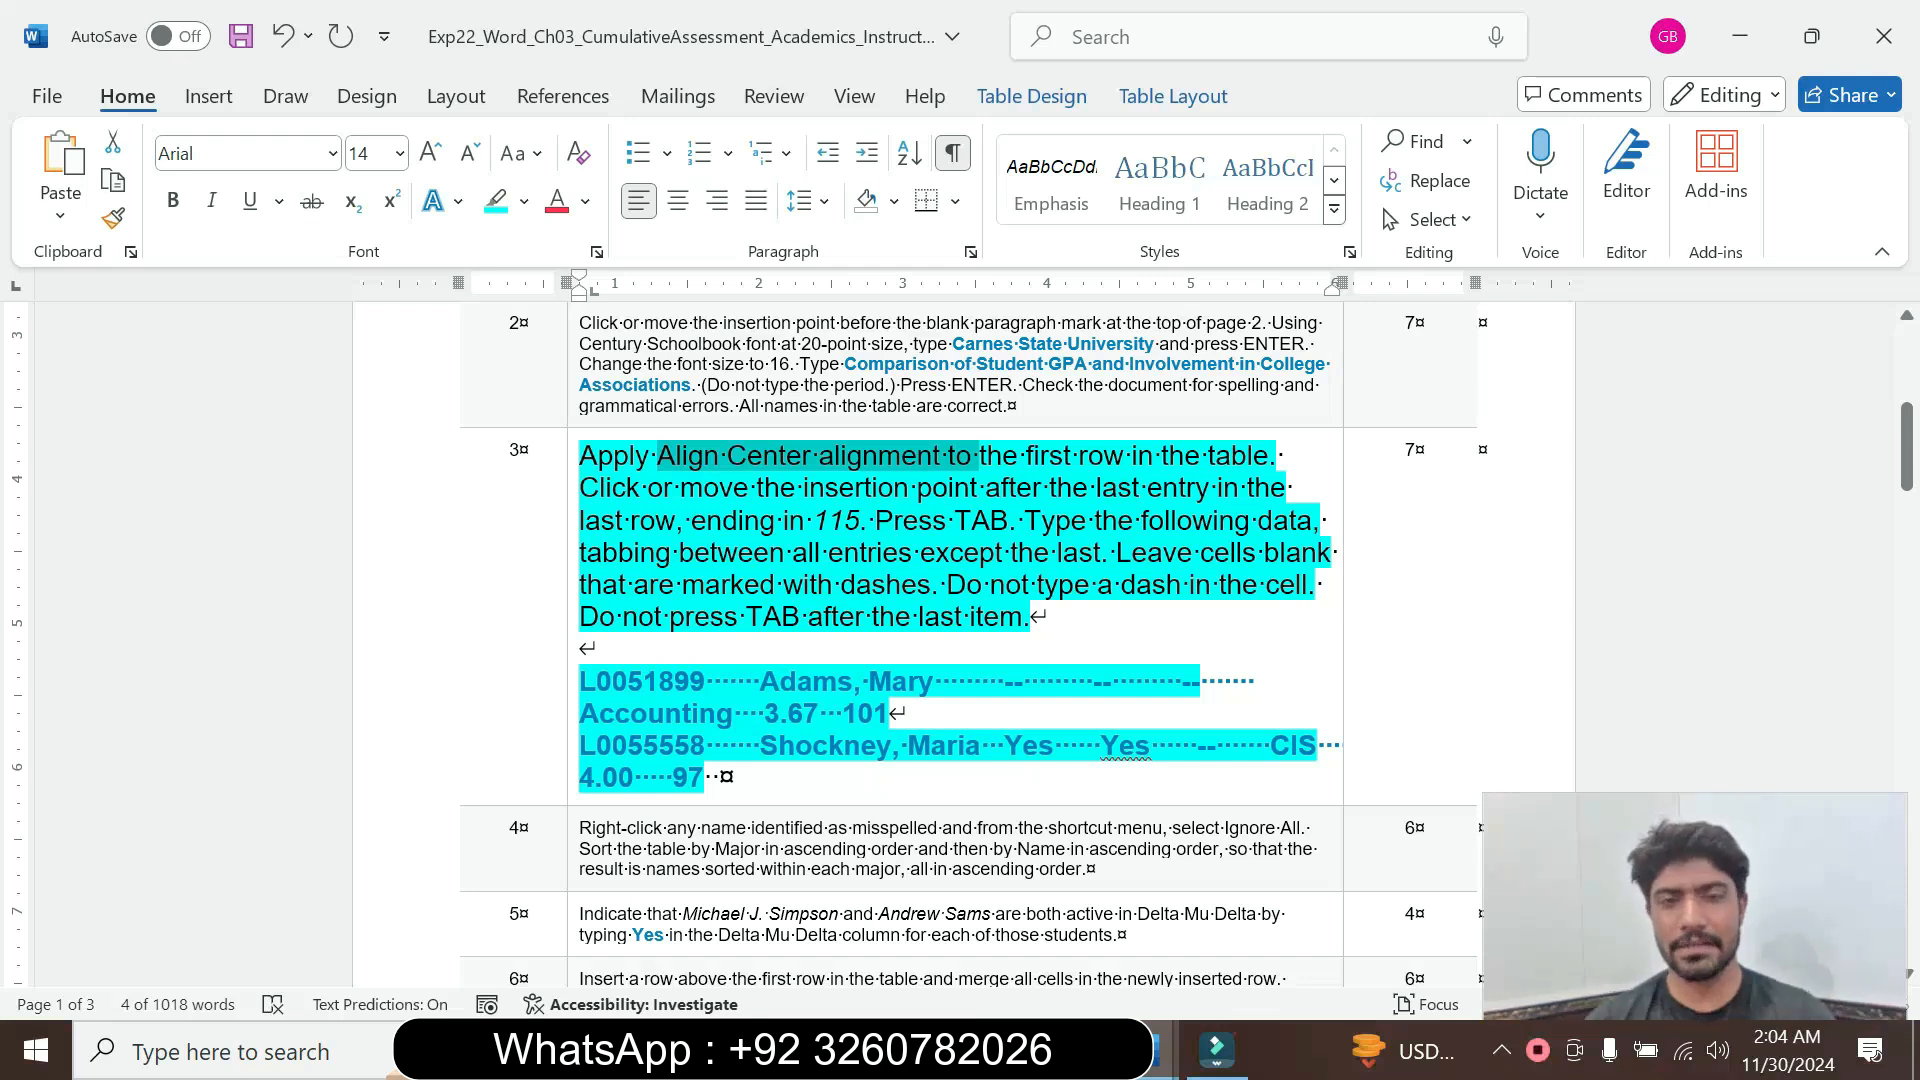
{"action": "left_click", "coordinate": [868, 552]}
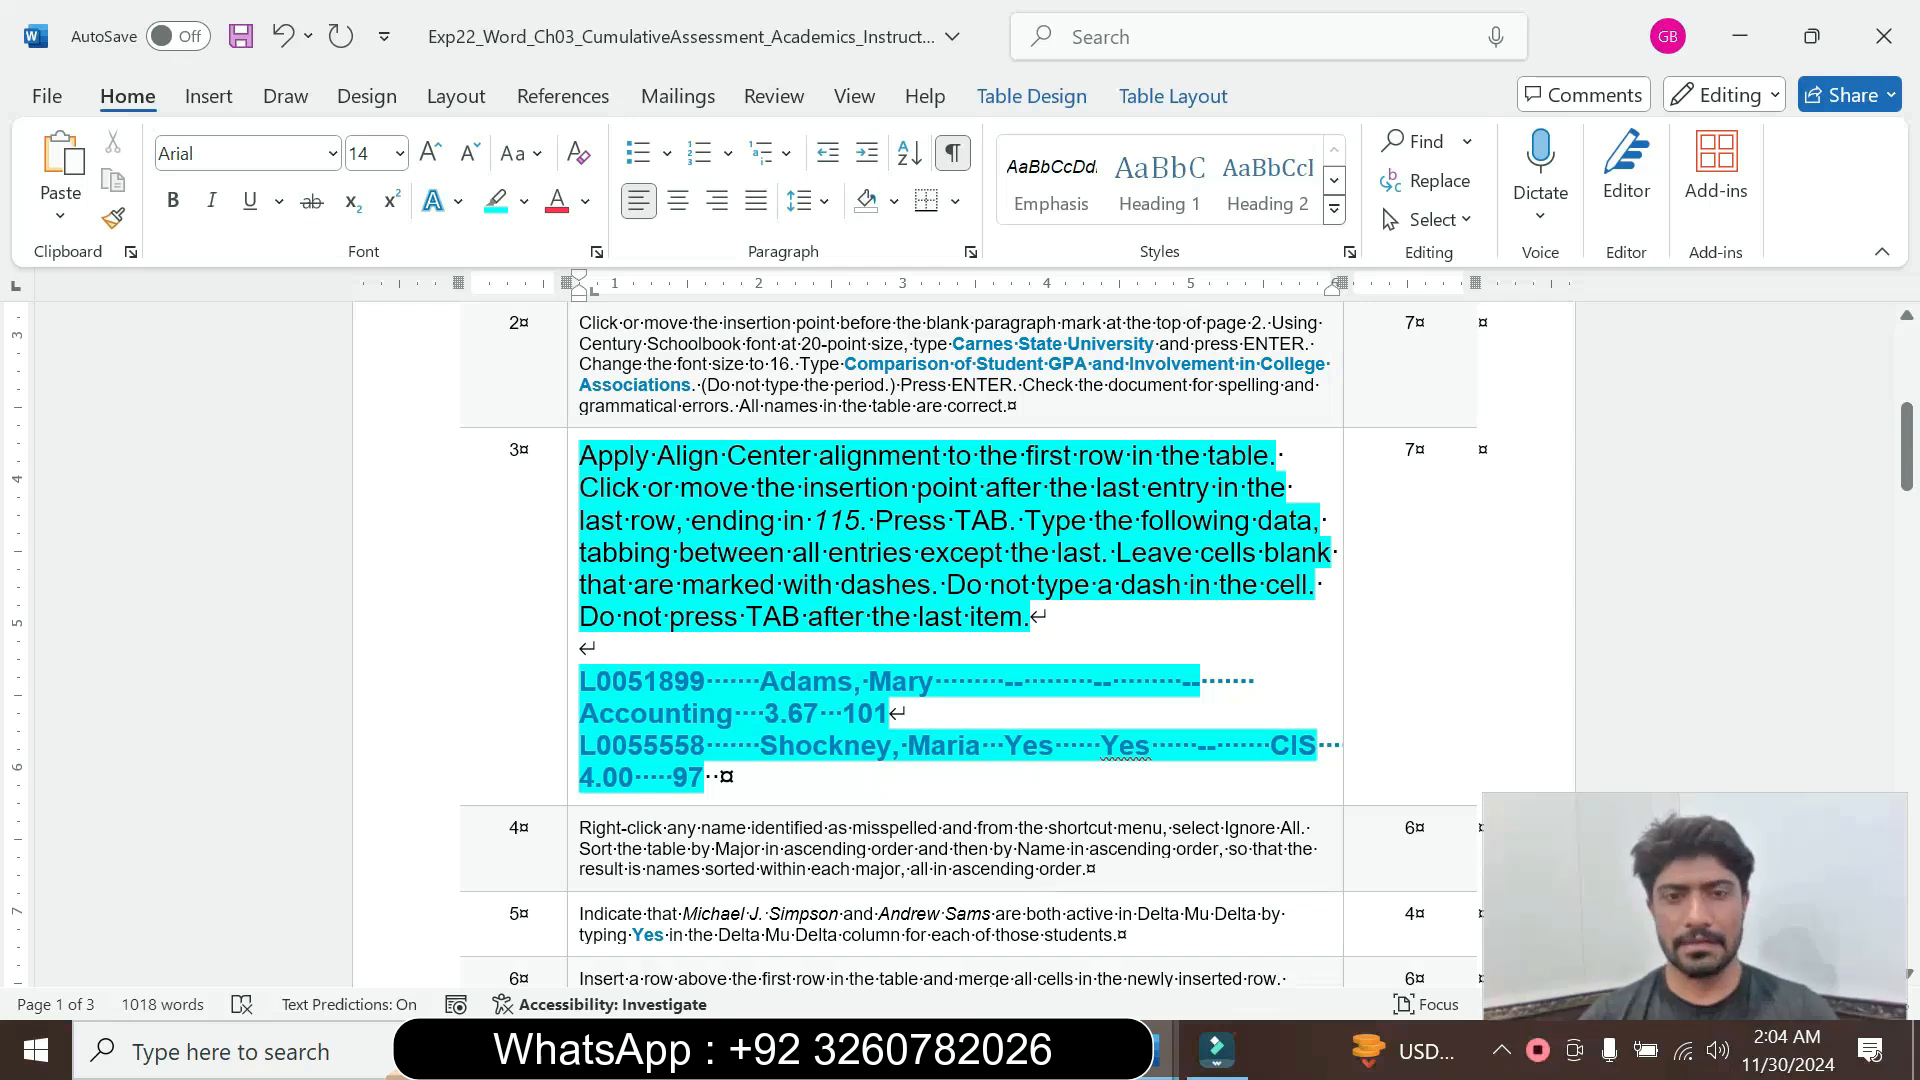
{"action": "mouse_move", "coordinate": [1157, 1049]}
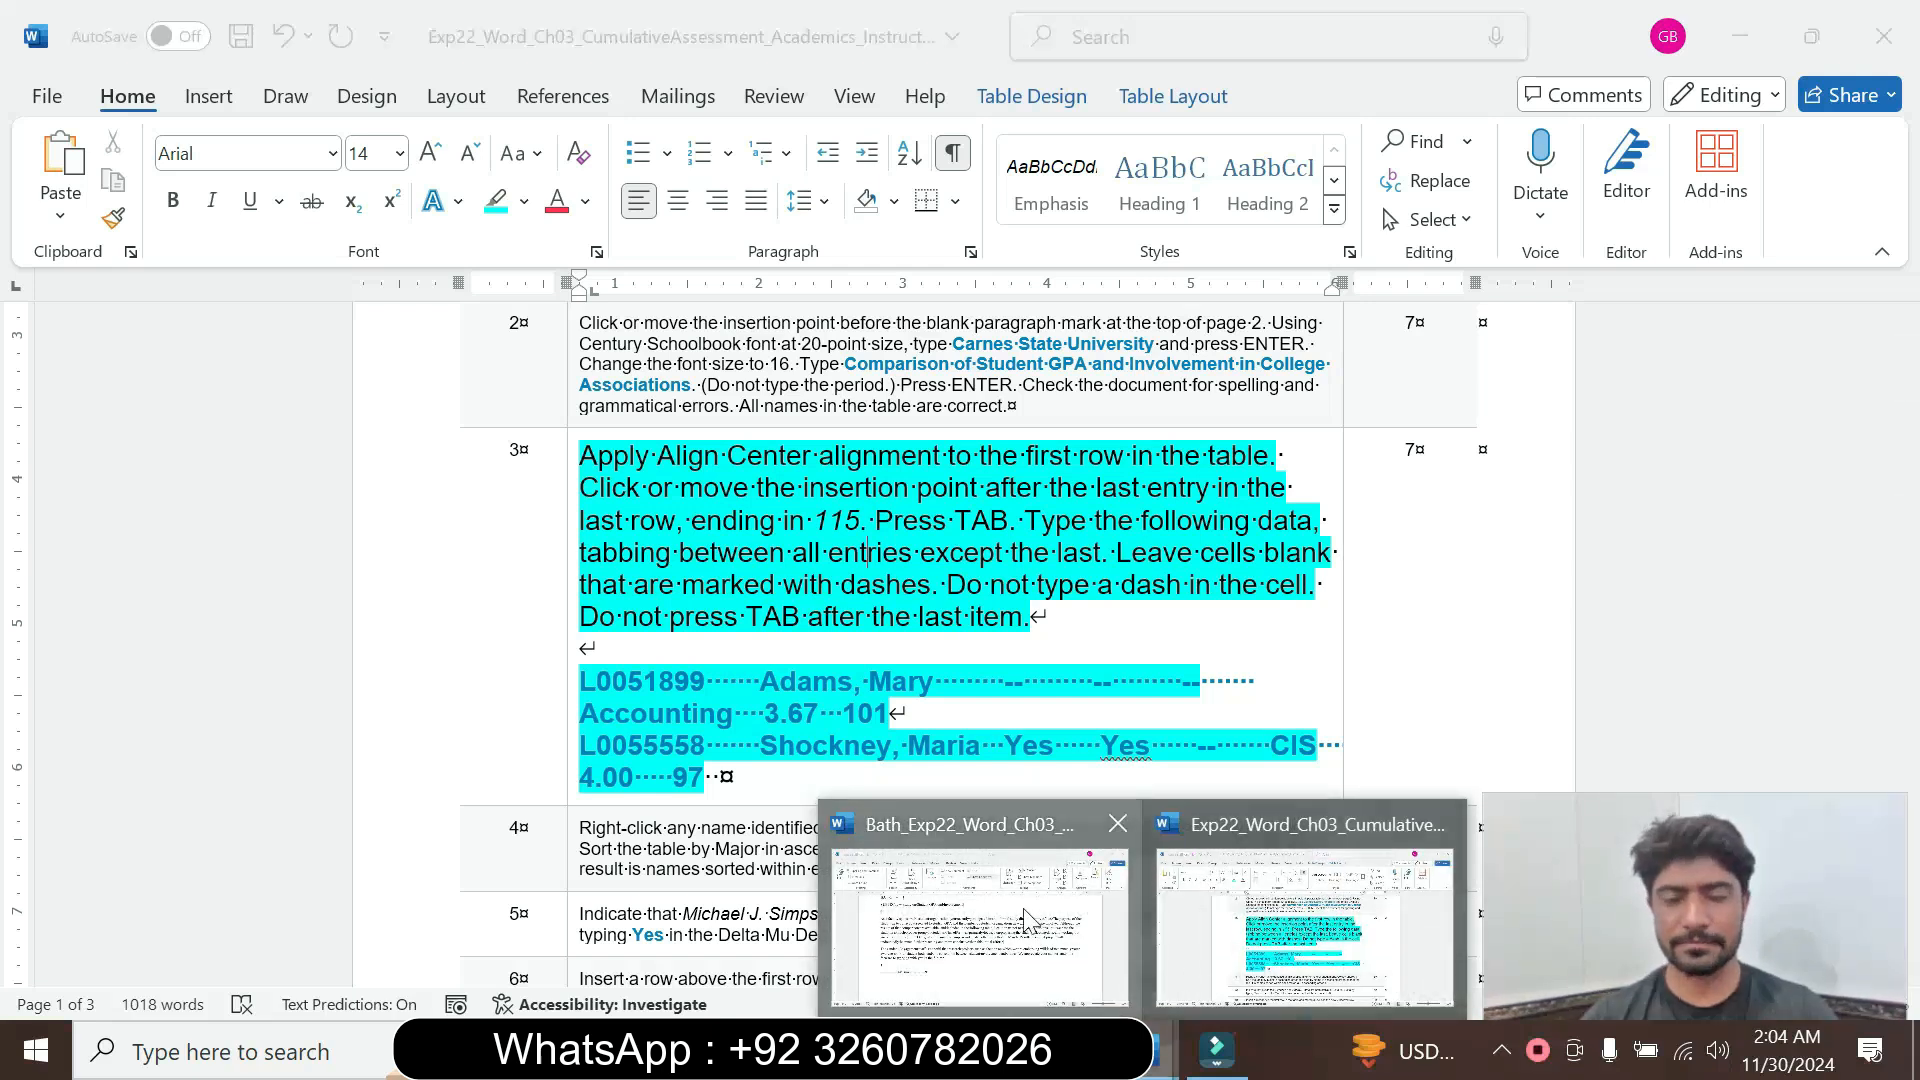
{"action": "left_click", "coordinate": [980, 928]}
{"action": "left_click_drag", "start_coordinate": [1915, 568], "coordinate": [1915, 728]}
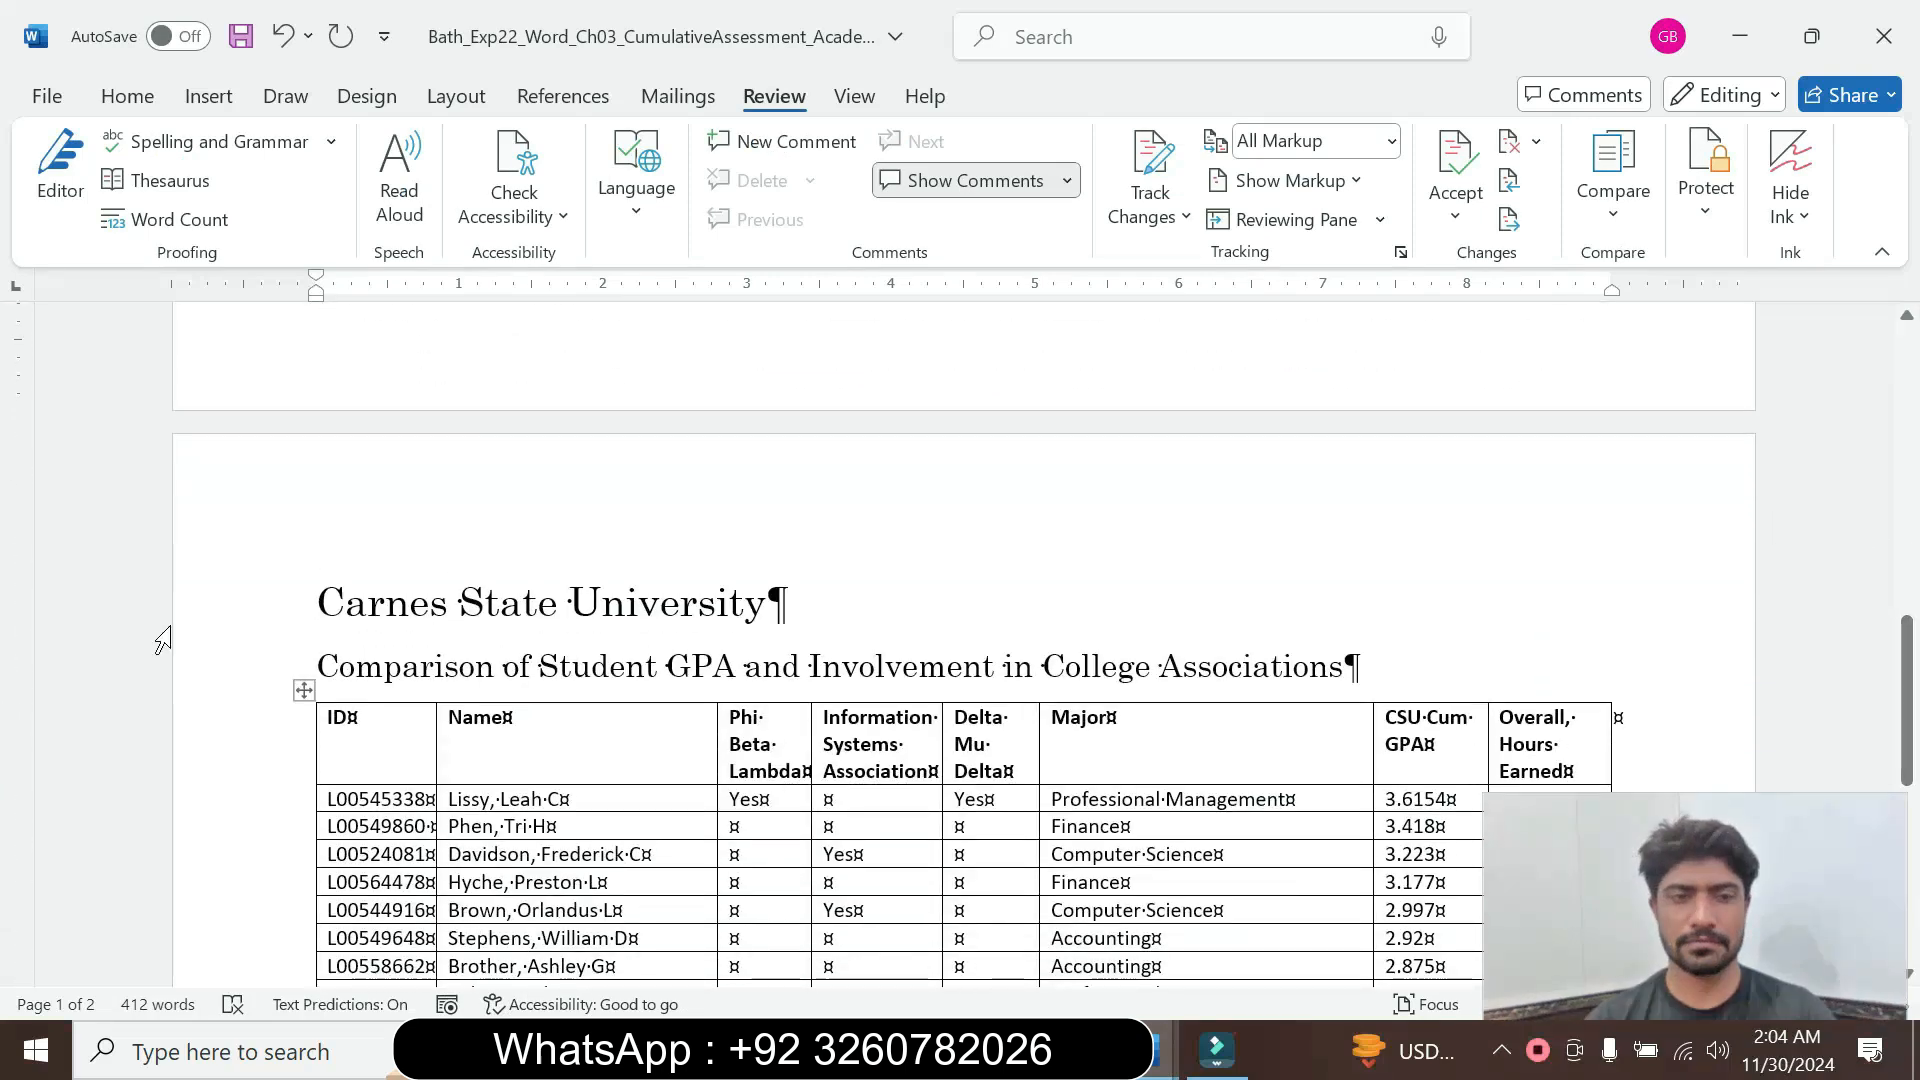
{"action": "left_click_drag", "start_coordinate": [317, 603], "coordinate": [788, 607]}
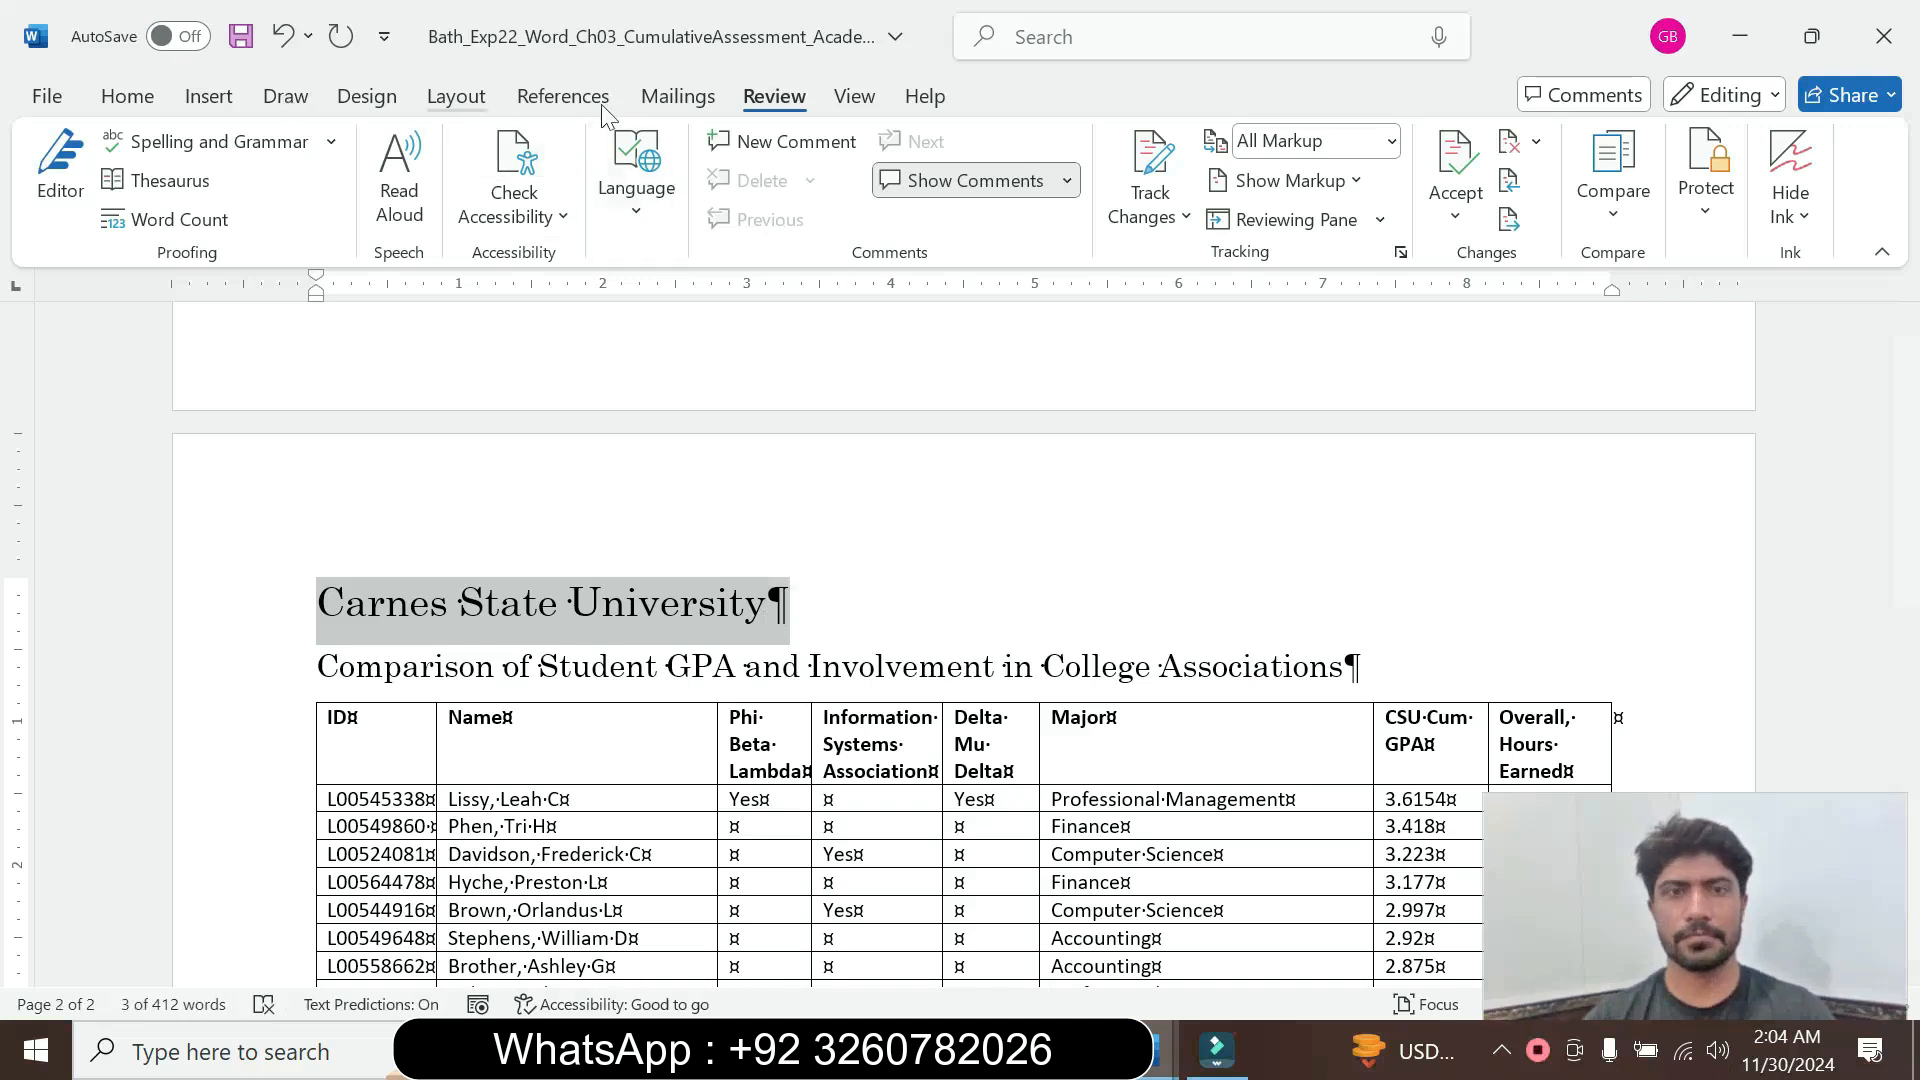
{"action": "left_click", "coordinate": [451, 97]}
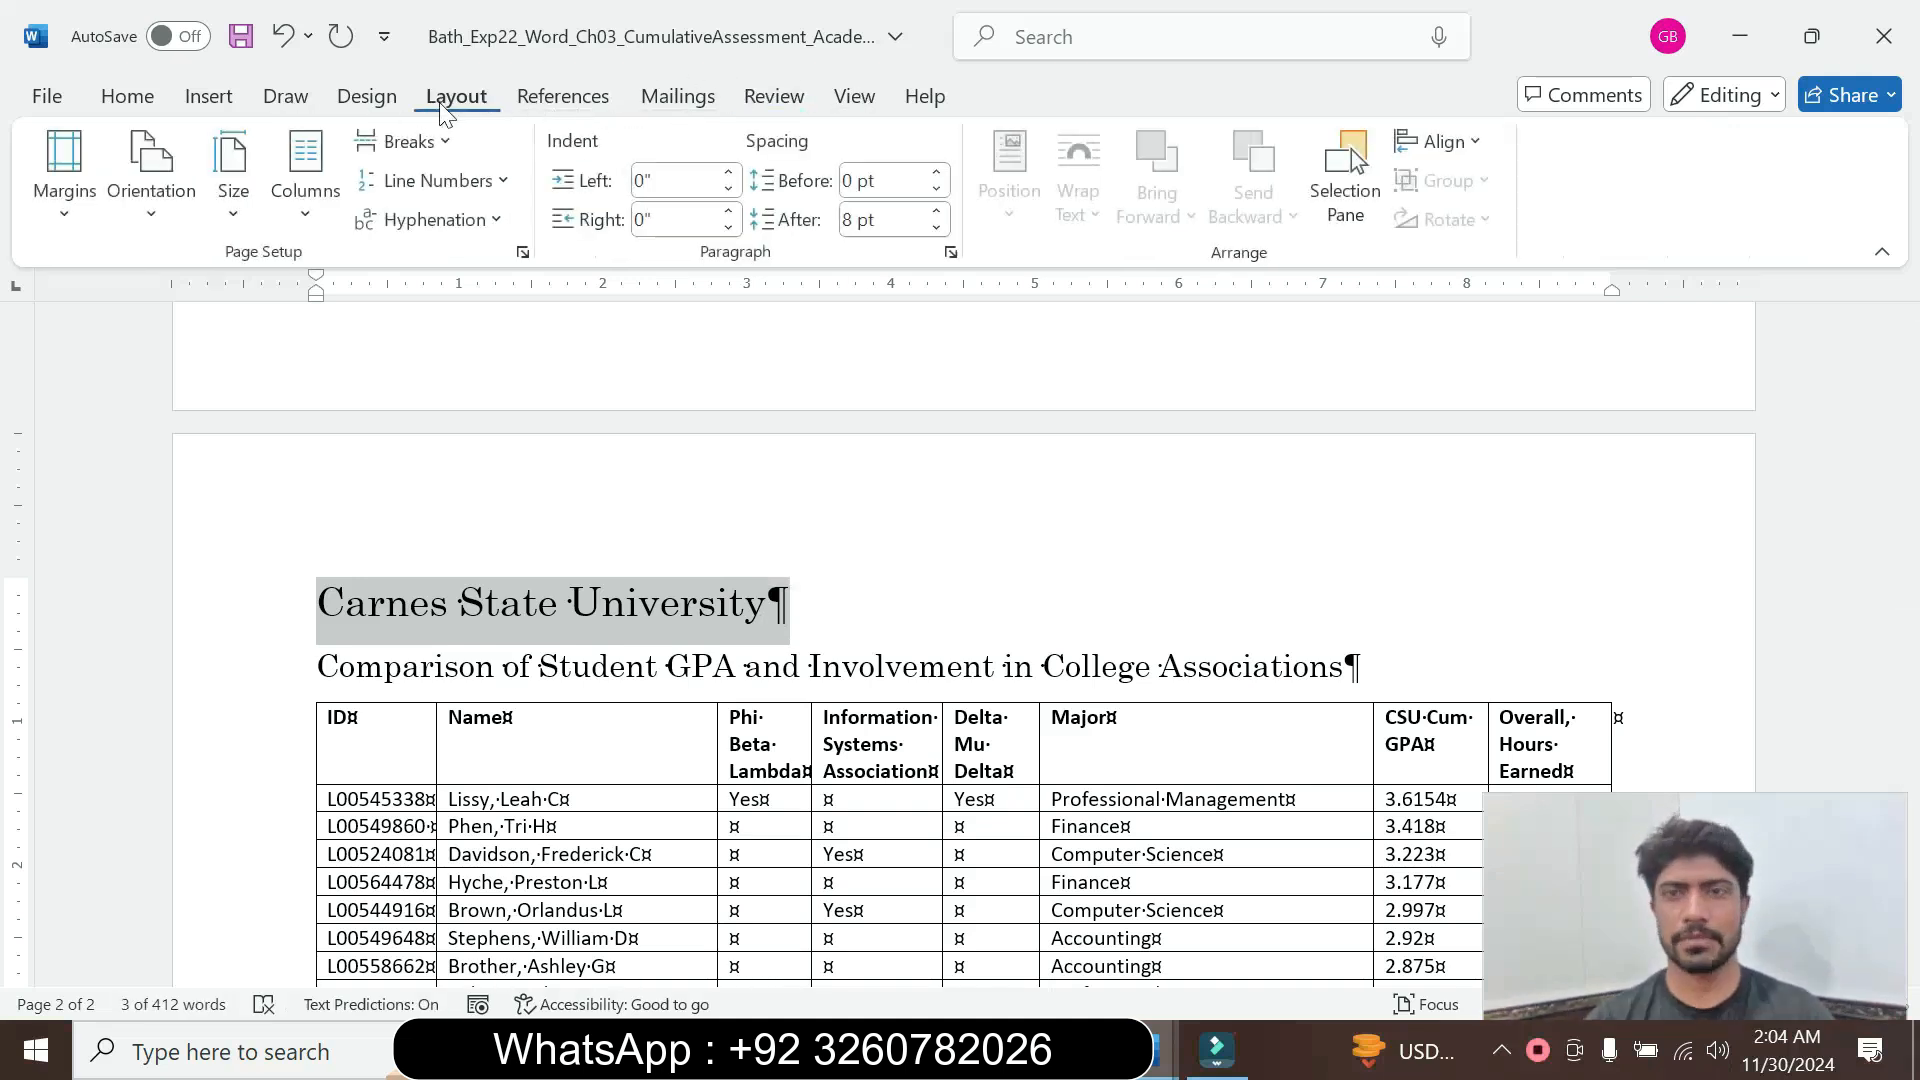
{"action": "left_click", "coordinate": [1442, 141]}
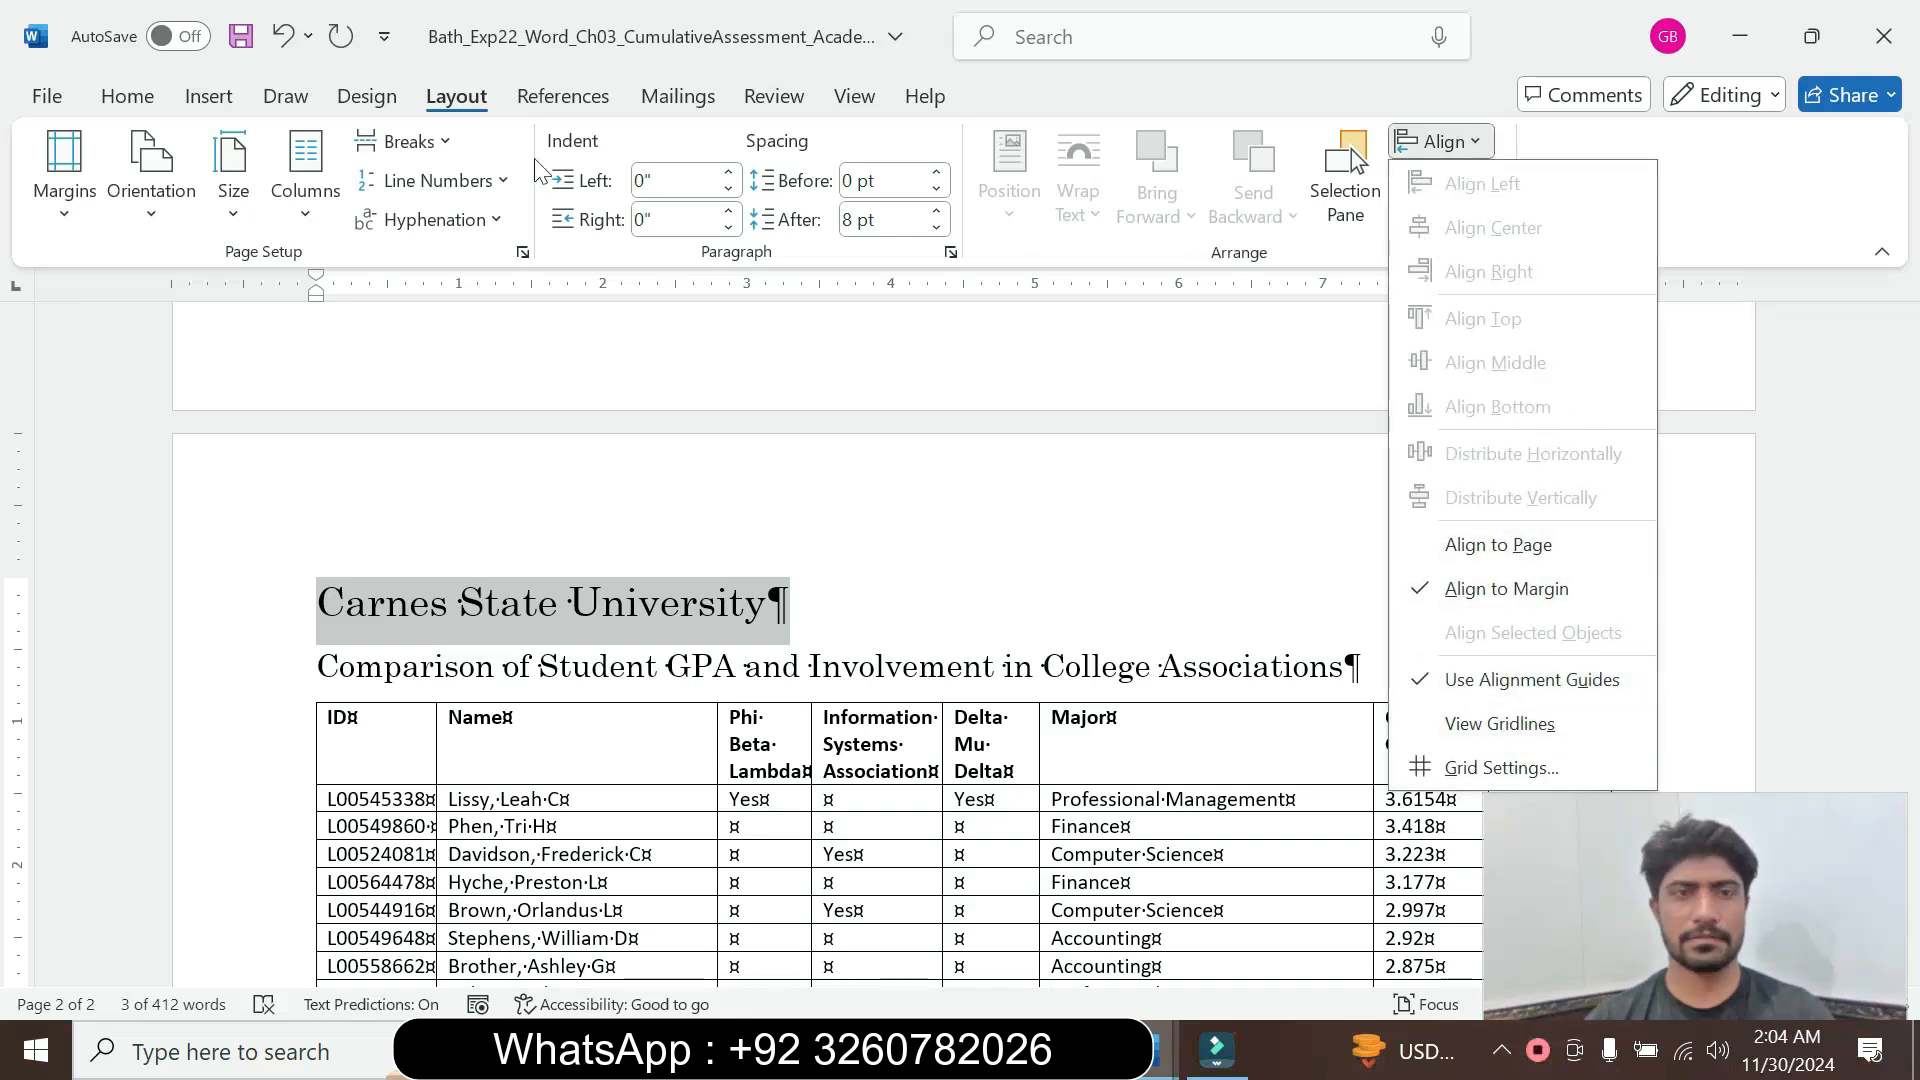
{"action": "left_click", "coordinate": [138, 100]}
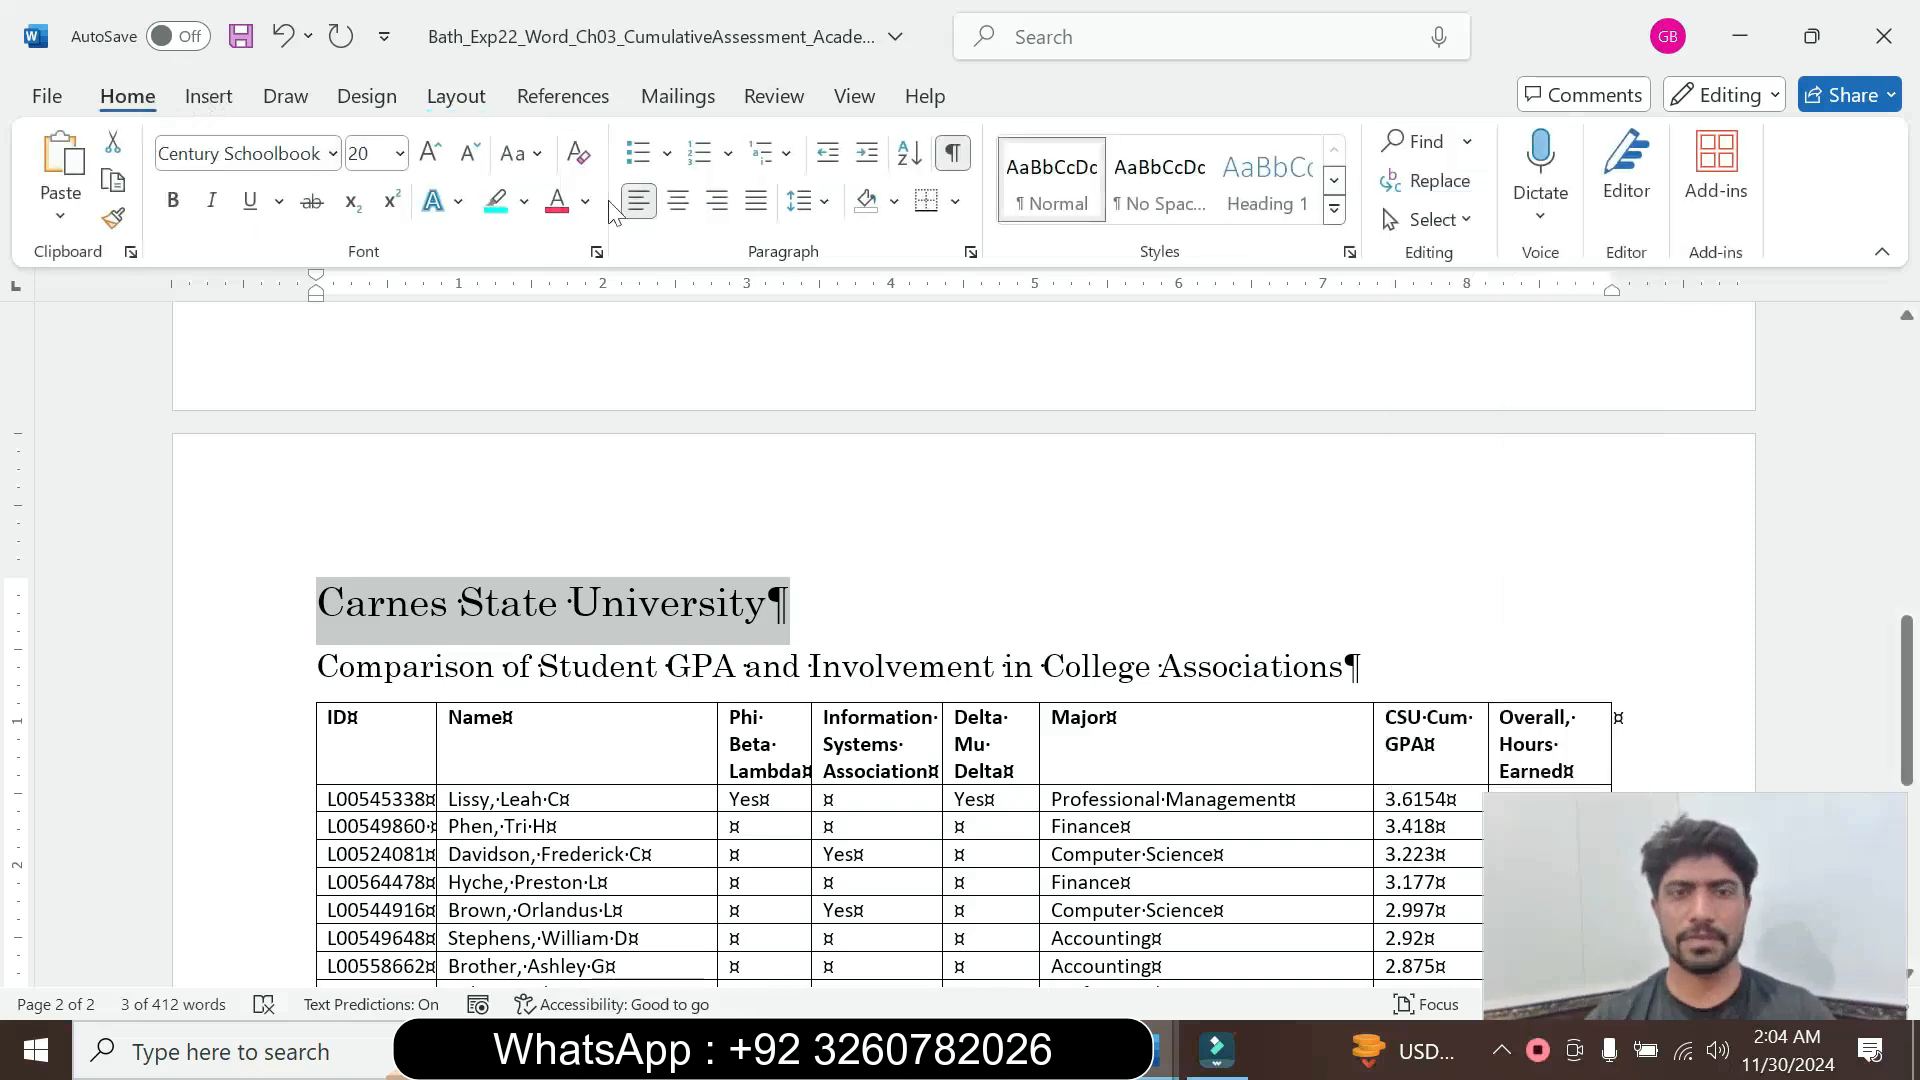
{"action": "left_click", "coordinate": [675, 202]}
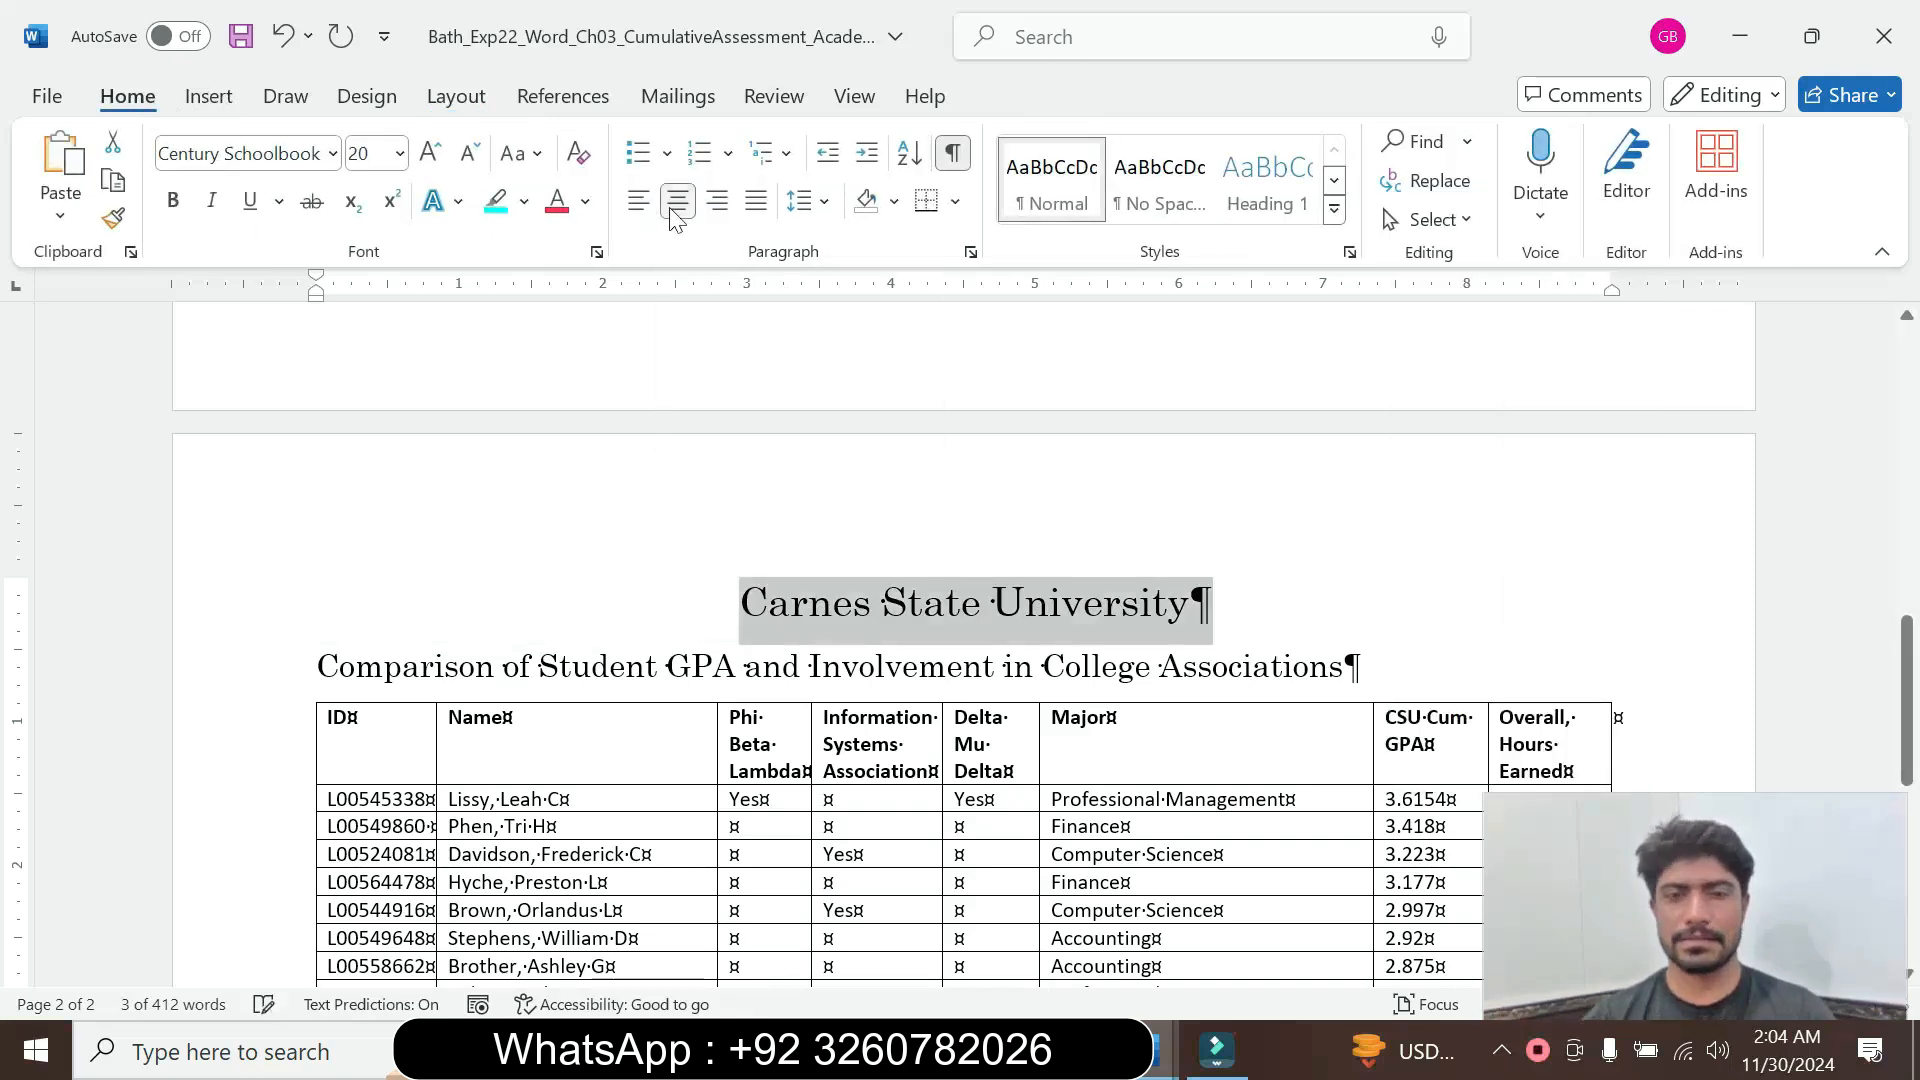
Switch to the instructions document and set the step 3 instruction text to 10 pt
{"action": "mouse_move", "coordinate": [1156, 1046]}
{"action": "left_click", "coordinate": [1310, 930]}
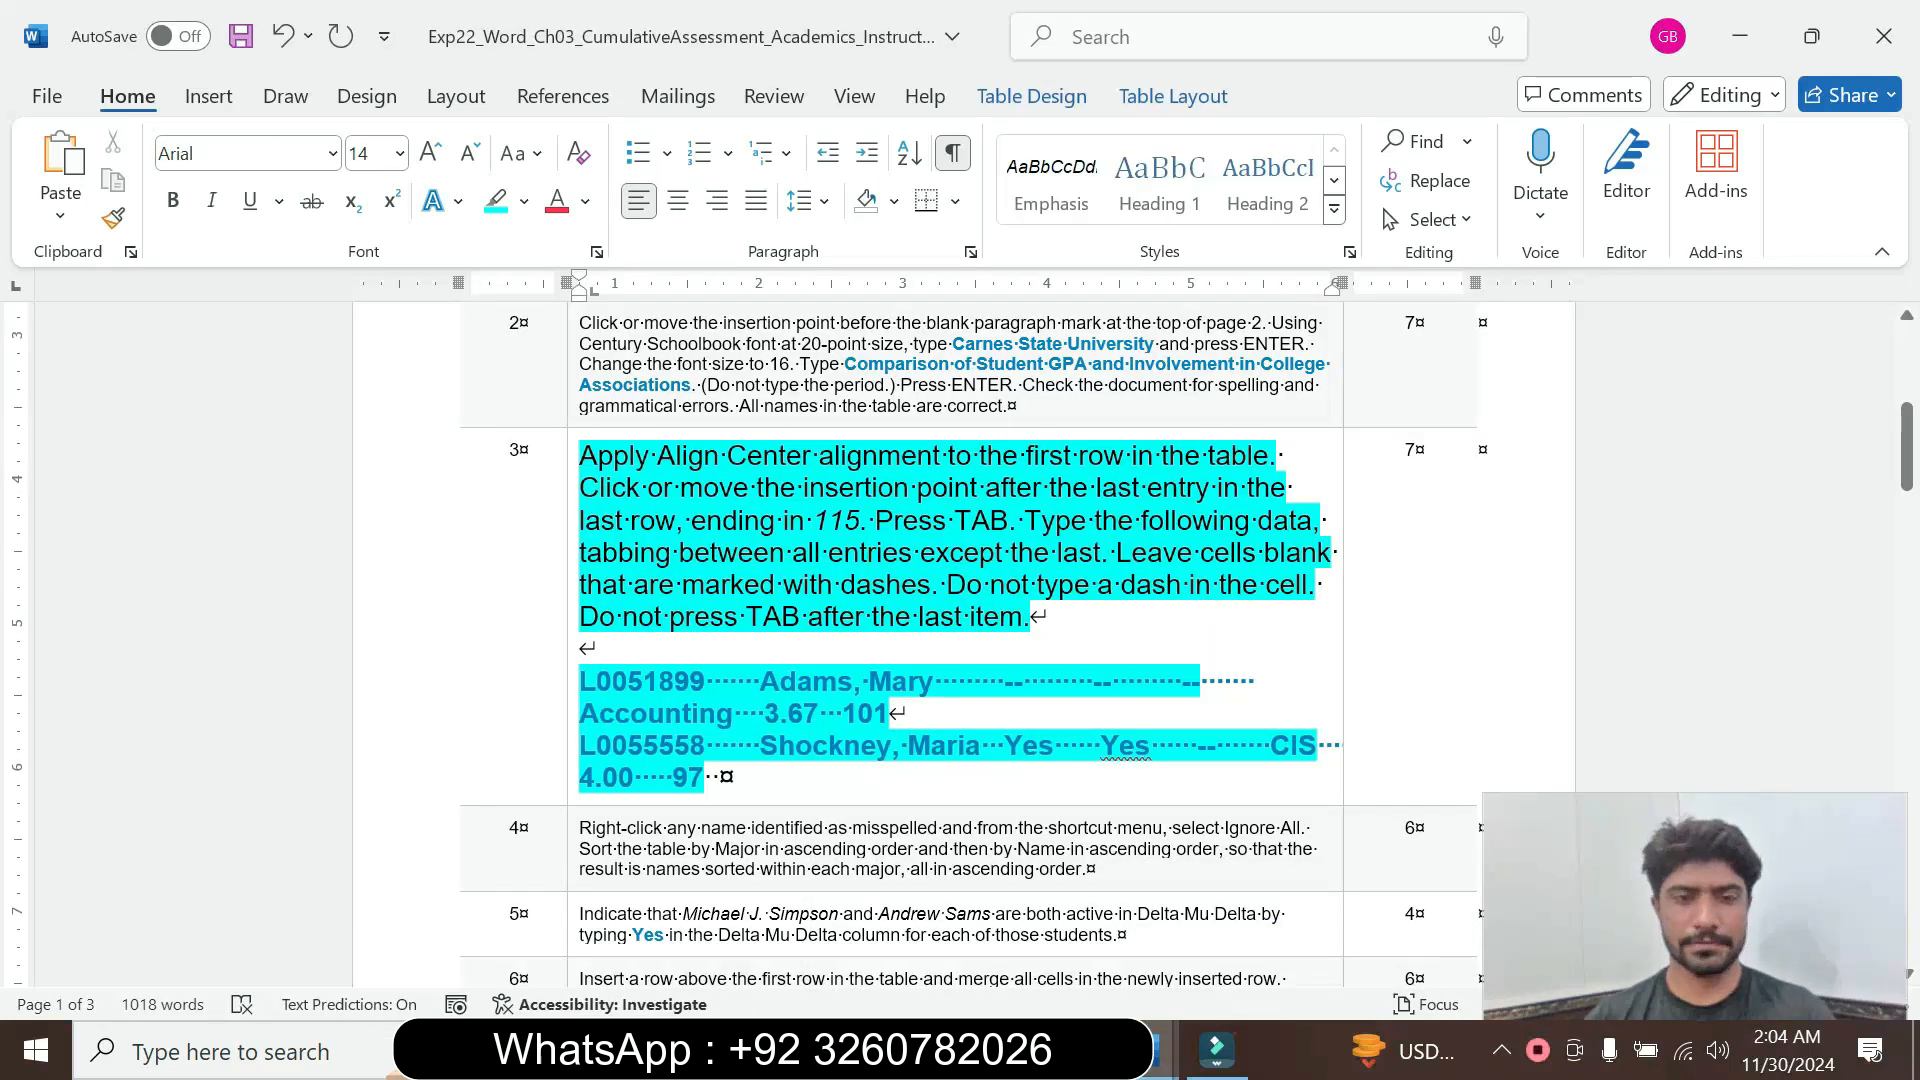
{"action": "left_click", "coordinate": [569, 677]}
{"action": "left_click", "coordinate": [751, 578]}
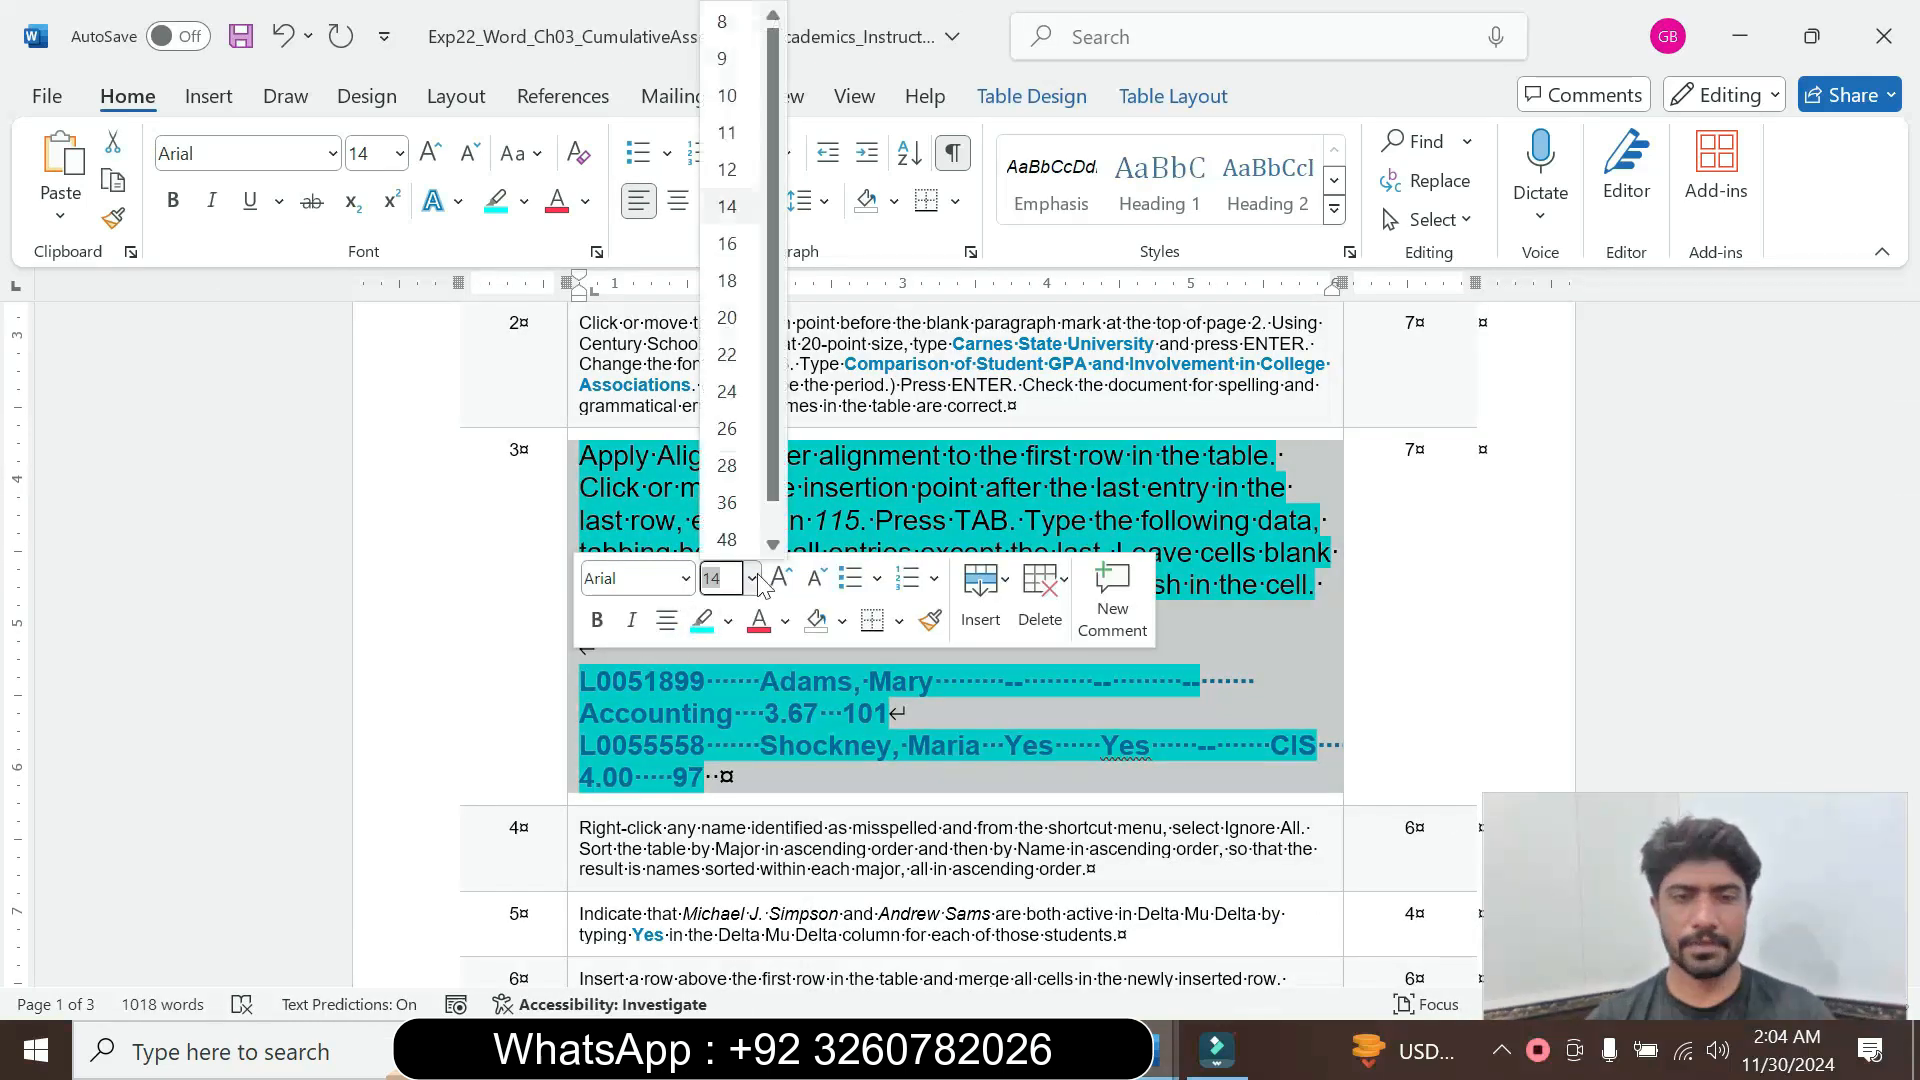
{"action": "left_click", "coordinate": [740, 100]}
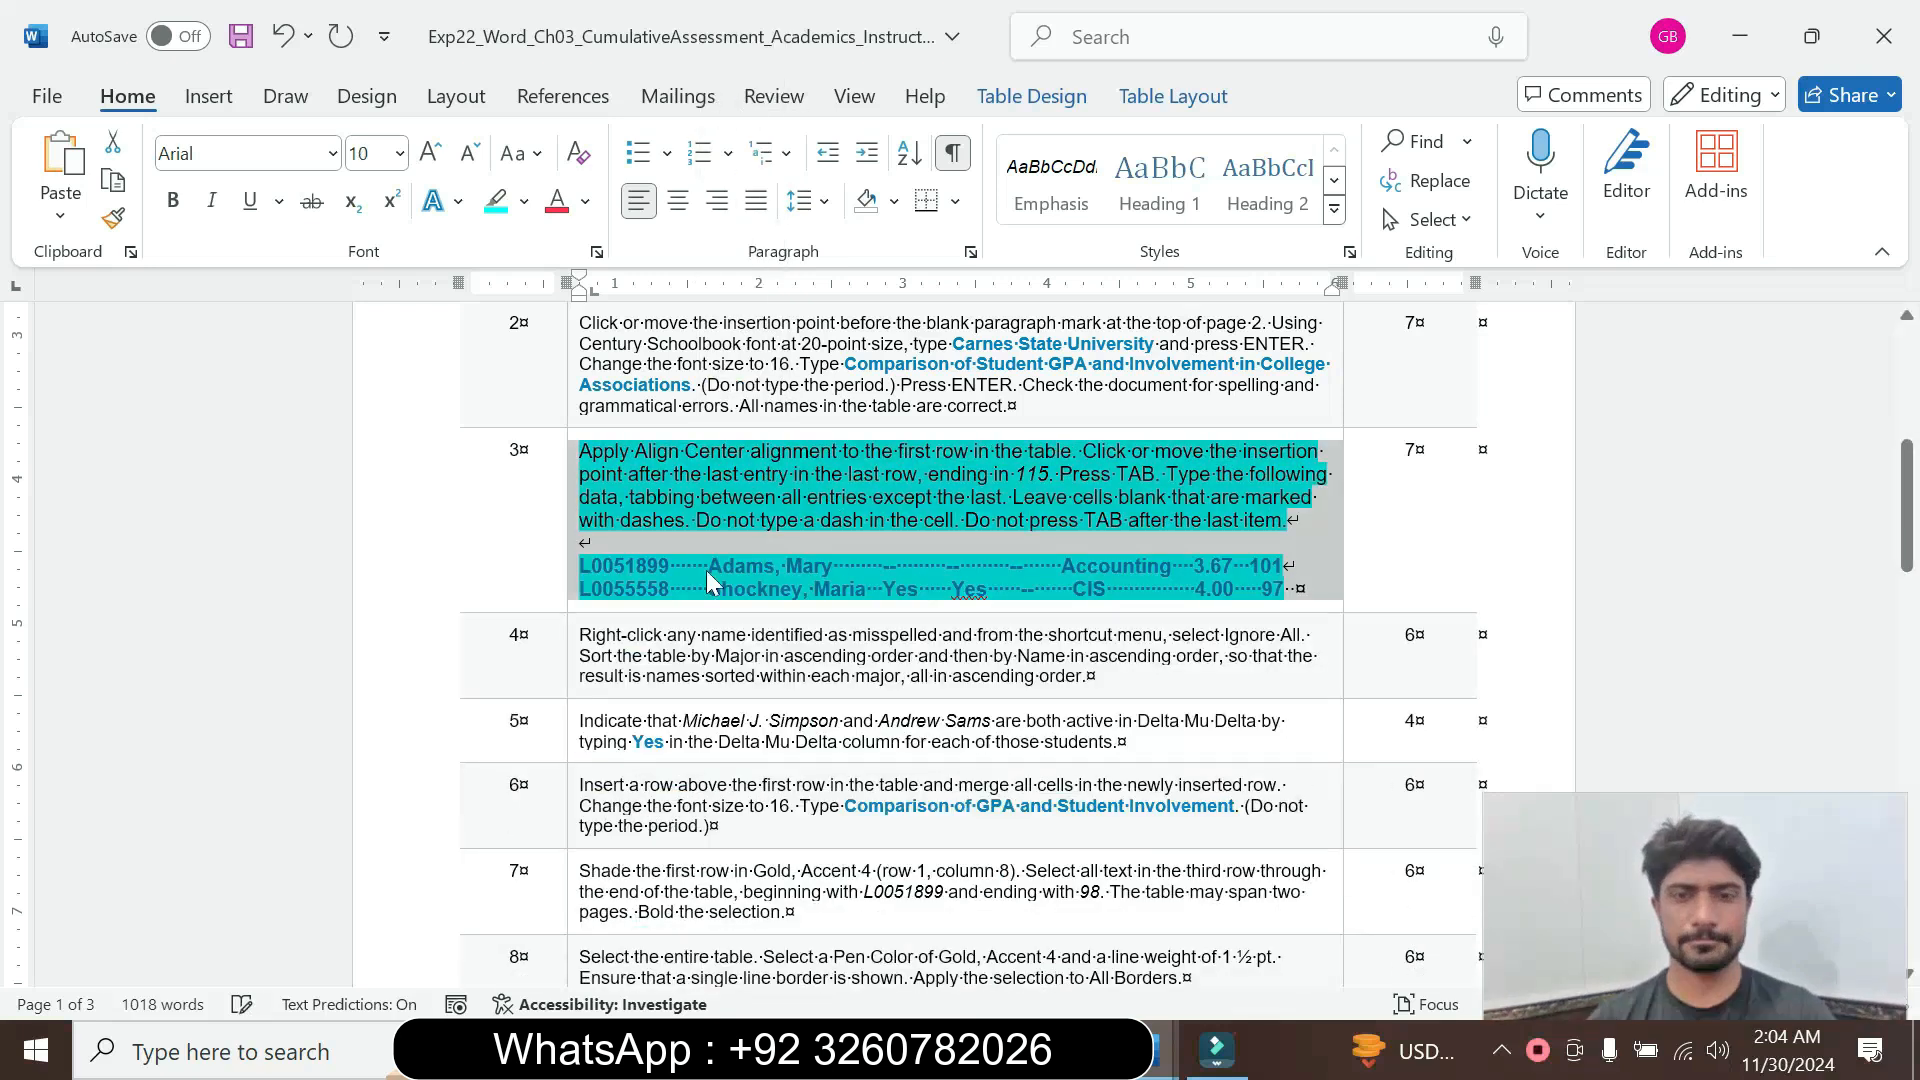
{"action": "left_click", "coordinate": [706, 676]}
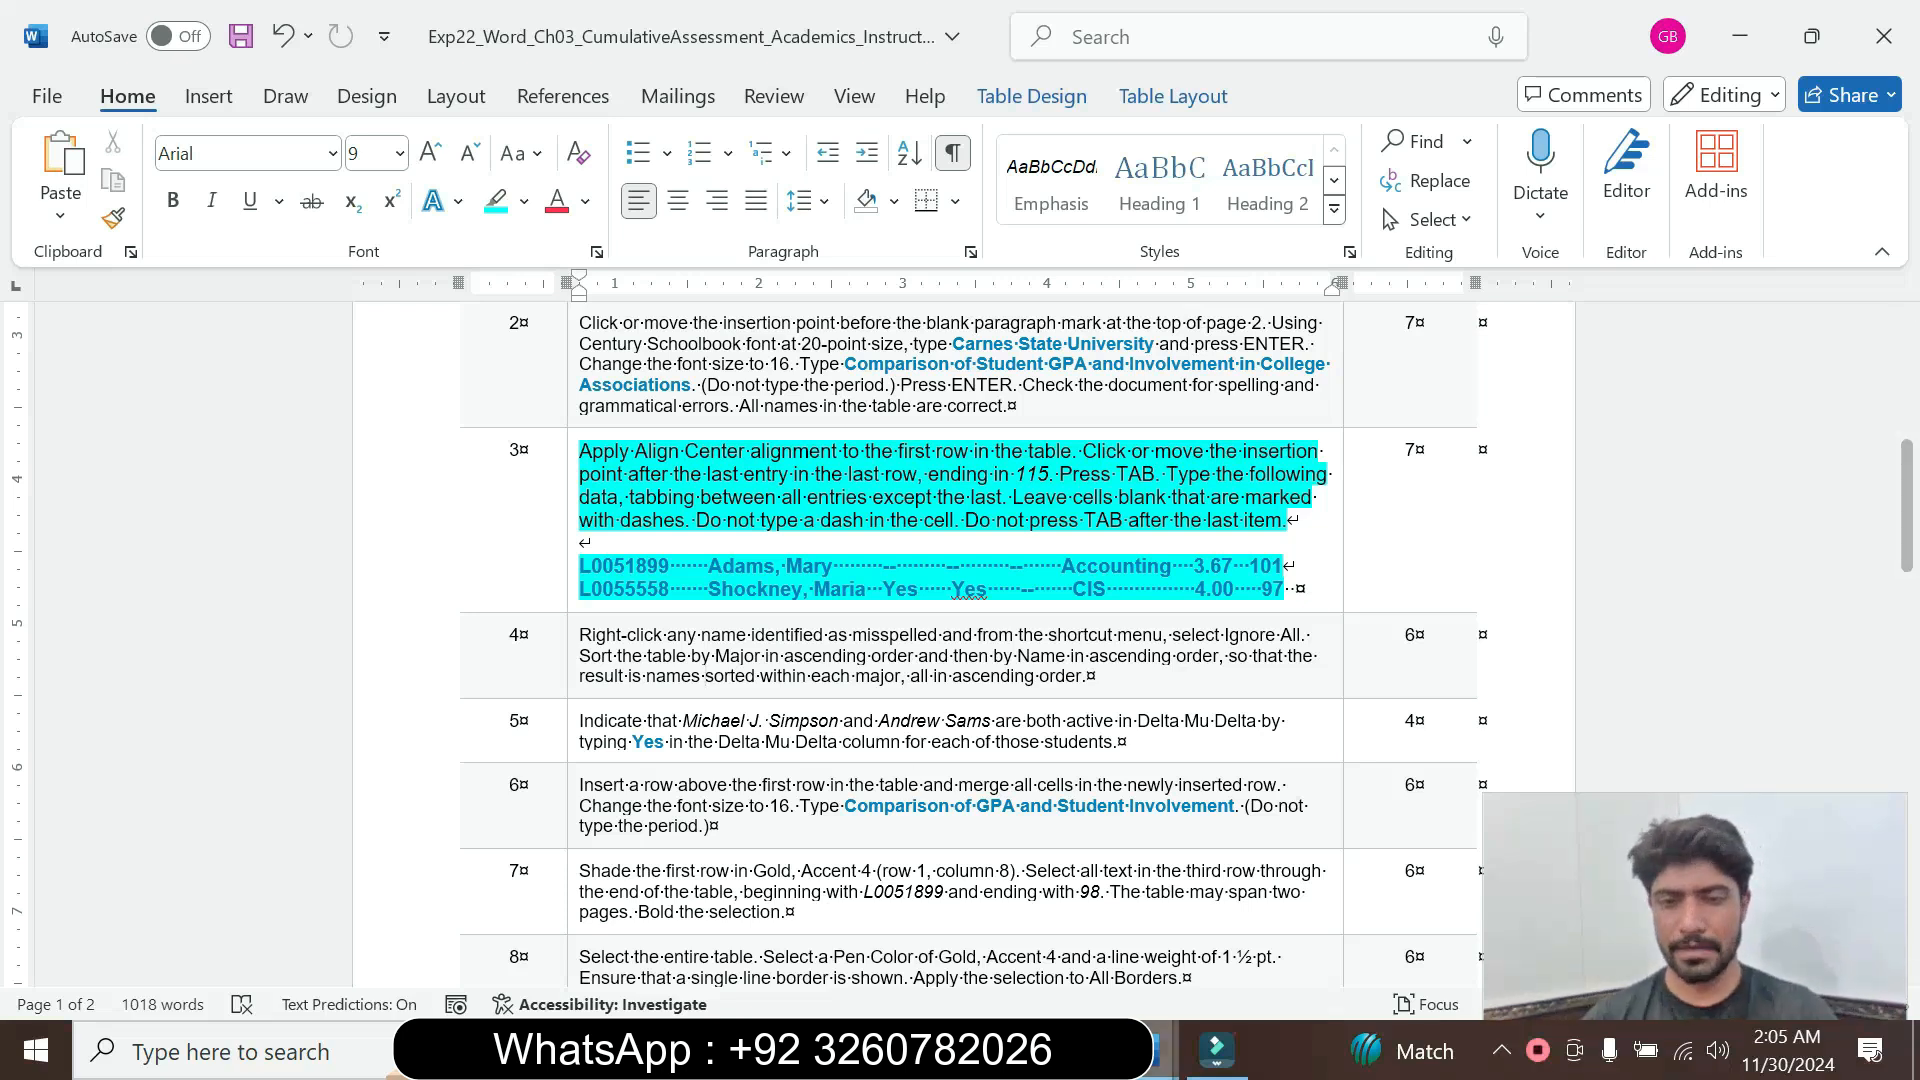
Switch to the memo document and add a blank row after the table's last row, ending in 115
{"action": "left_click", "coordinate": [1162, 1050]}
{"action": "left_click", "coordinate": [1040, 913]}
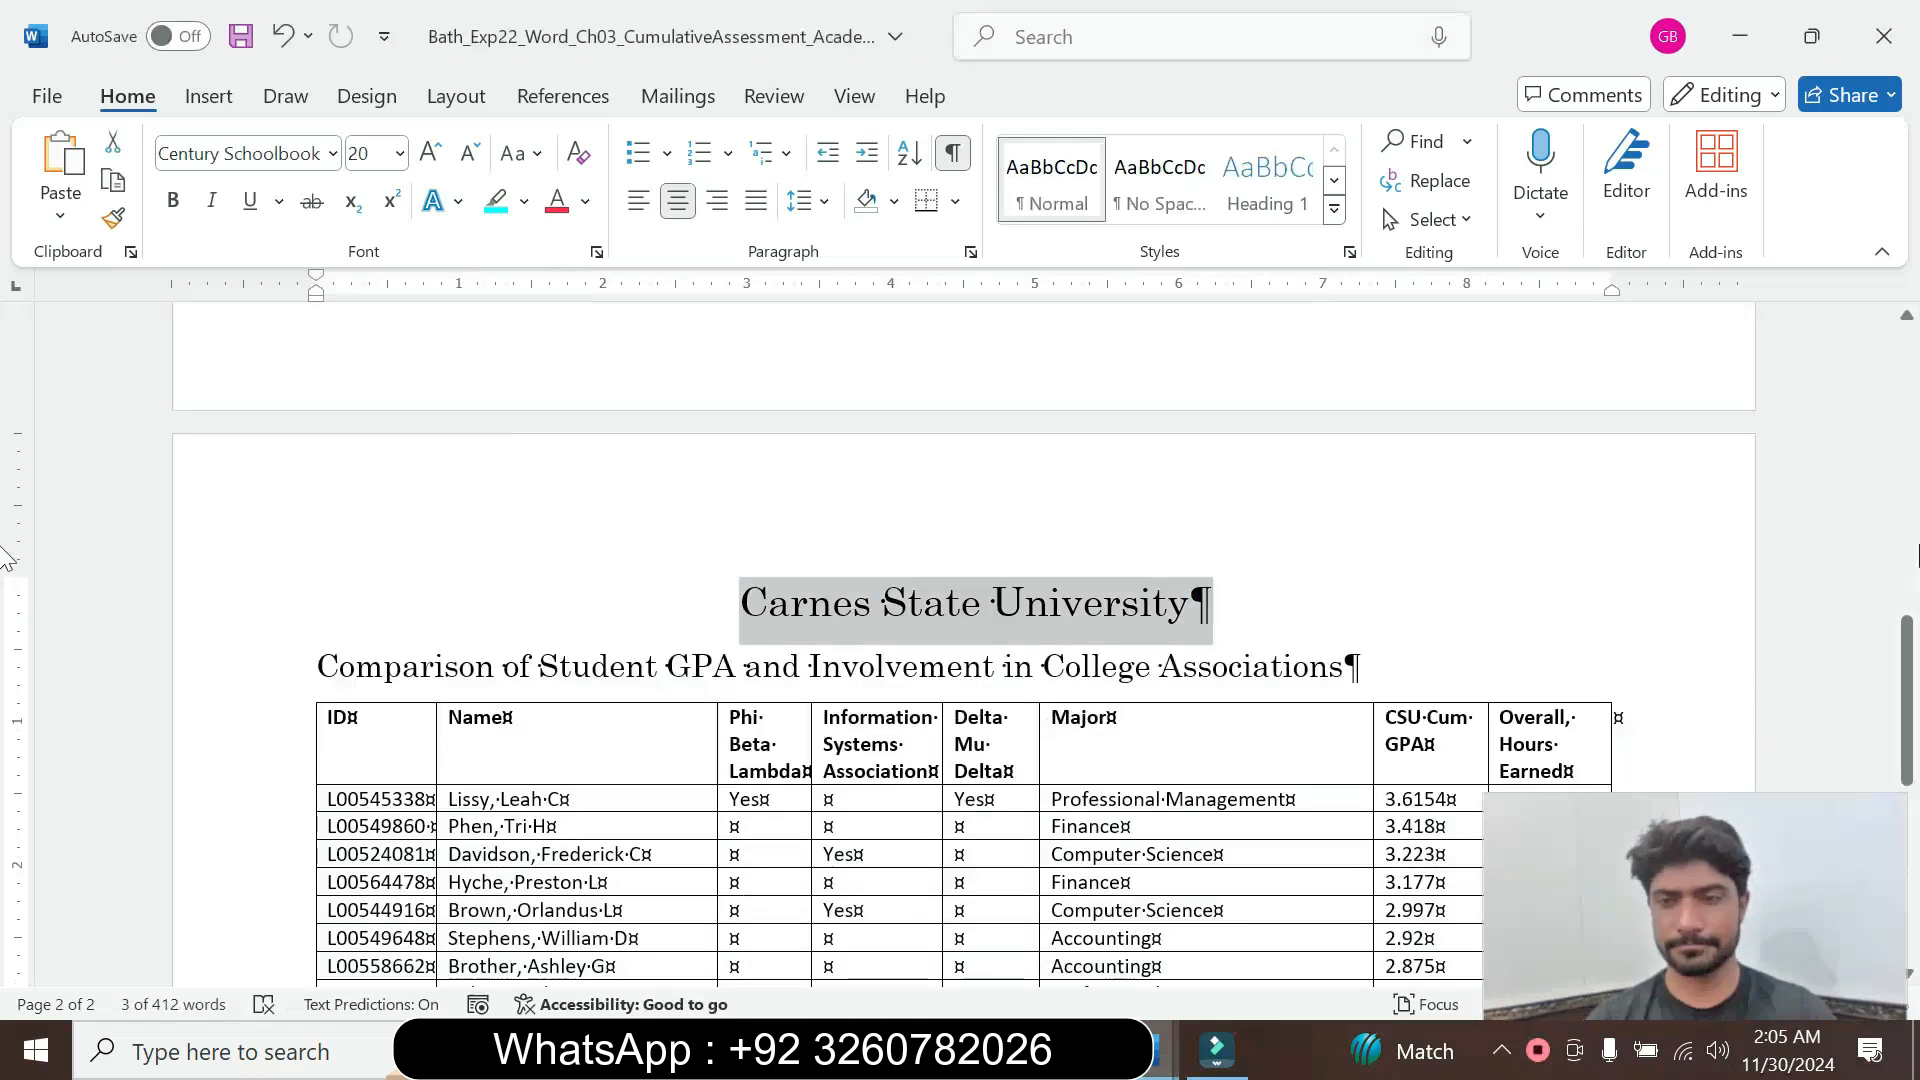
{"action": "scroll", "coordinate": [3, 1000], "scroll_direction": "down", "scroll_amount": 5}
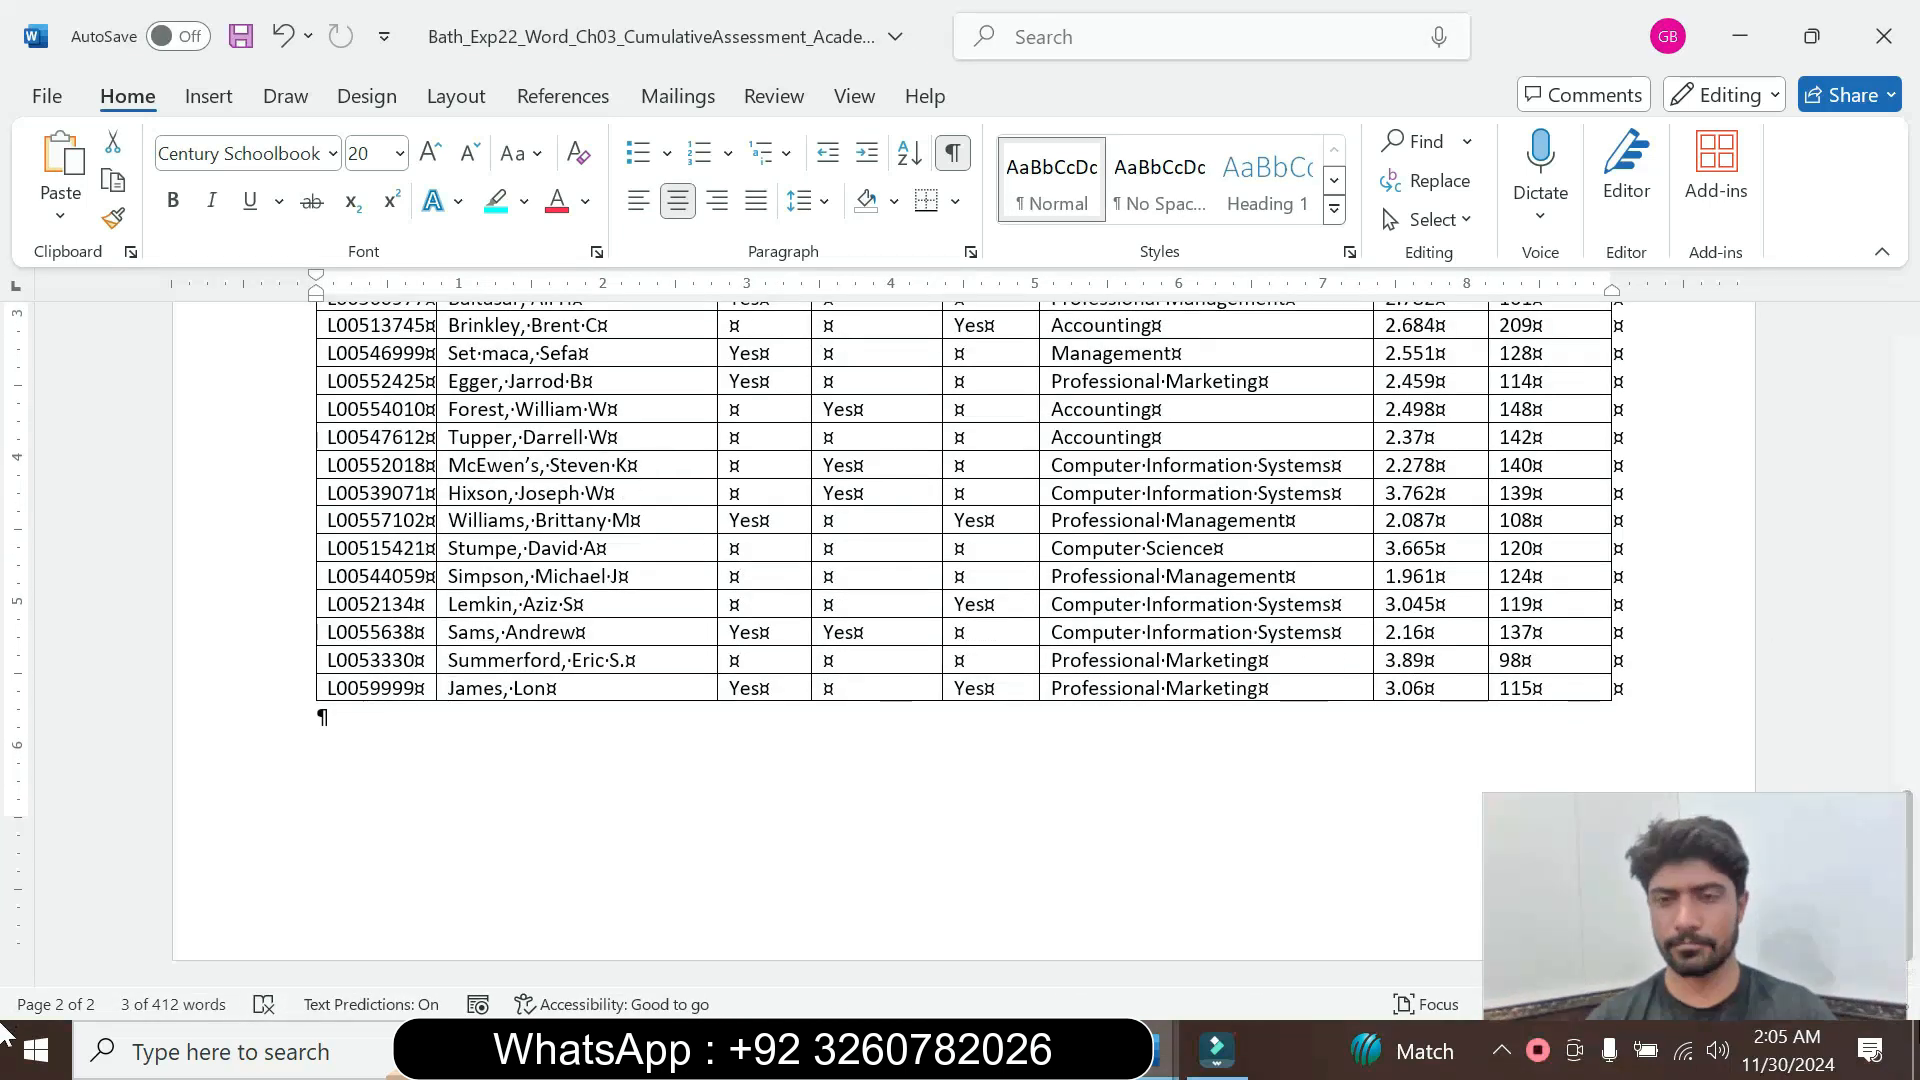
{"action": "left_click", "coordinate": [1531, 688]}
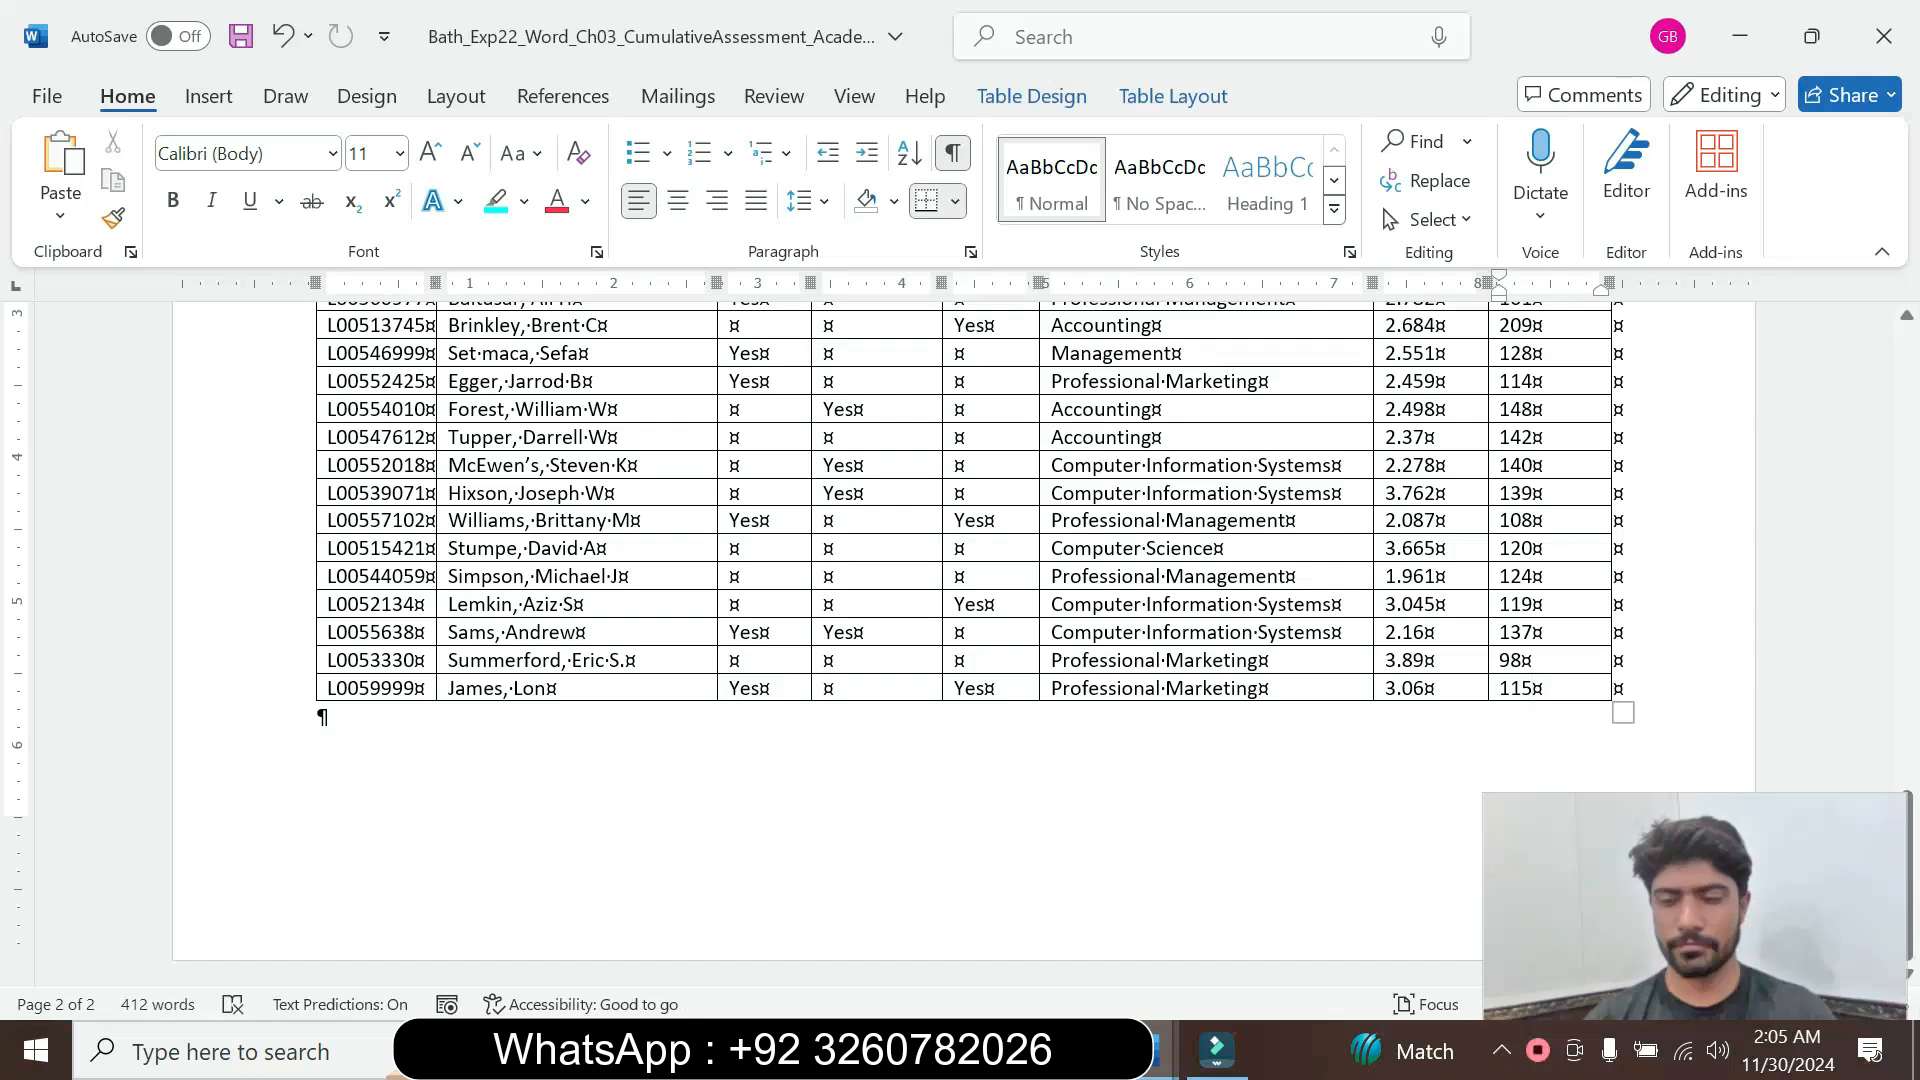
{"action": "key", "text": "Return"}
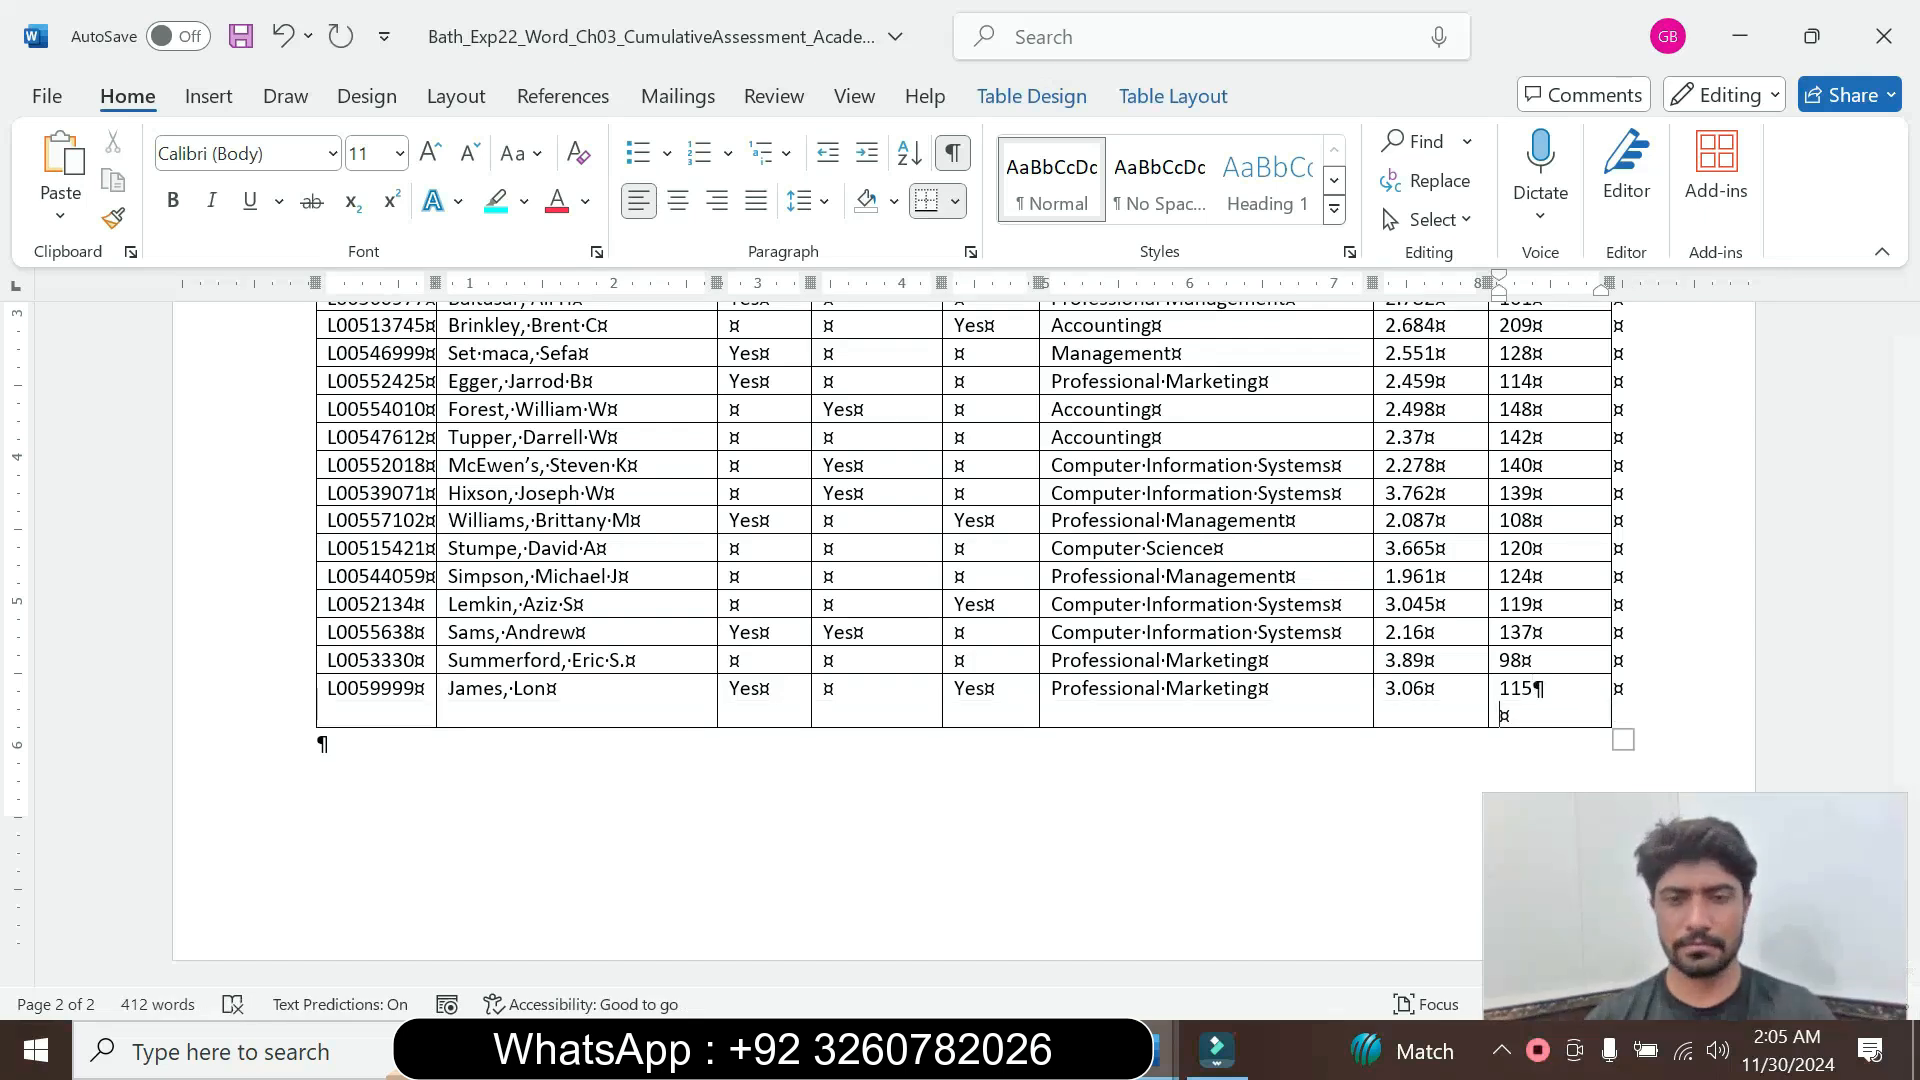
{"action": "key", "text": "ctrl+z"}
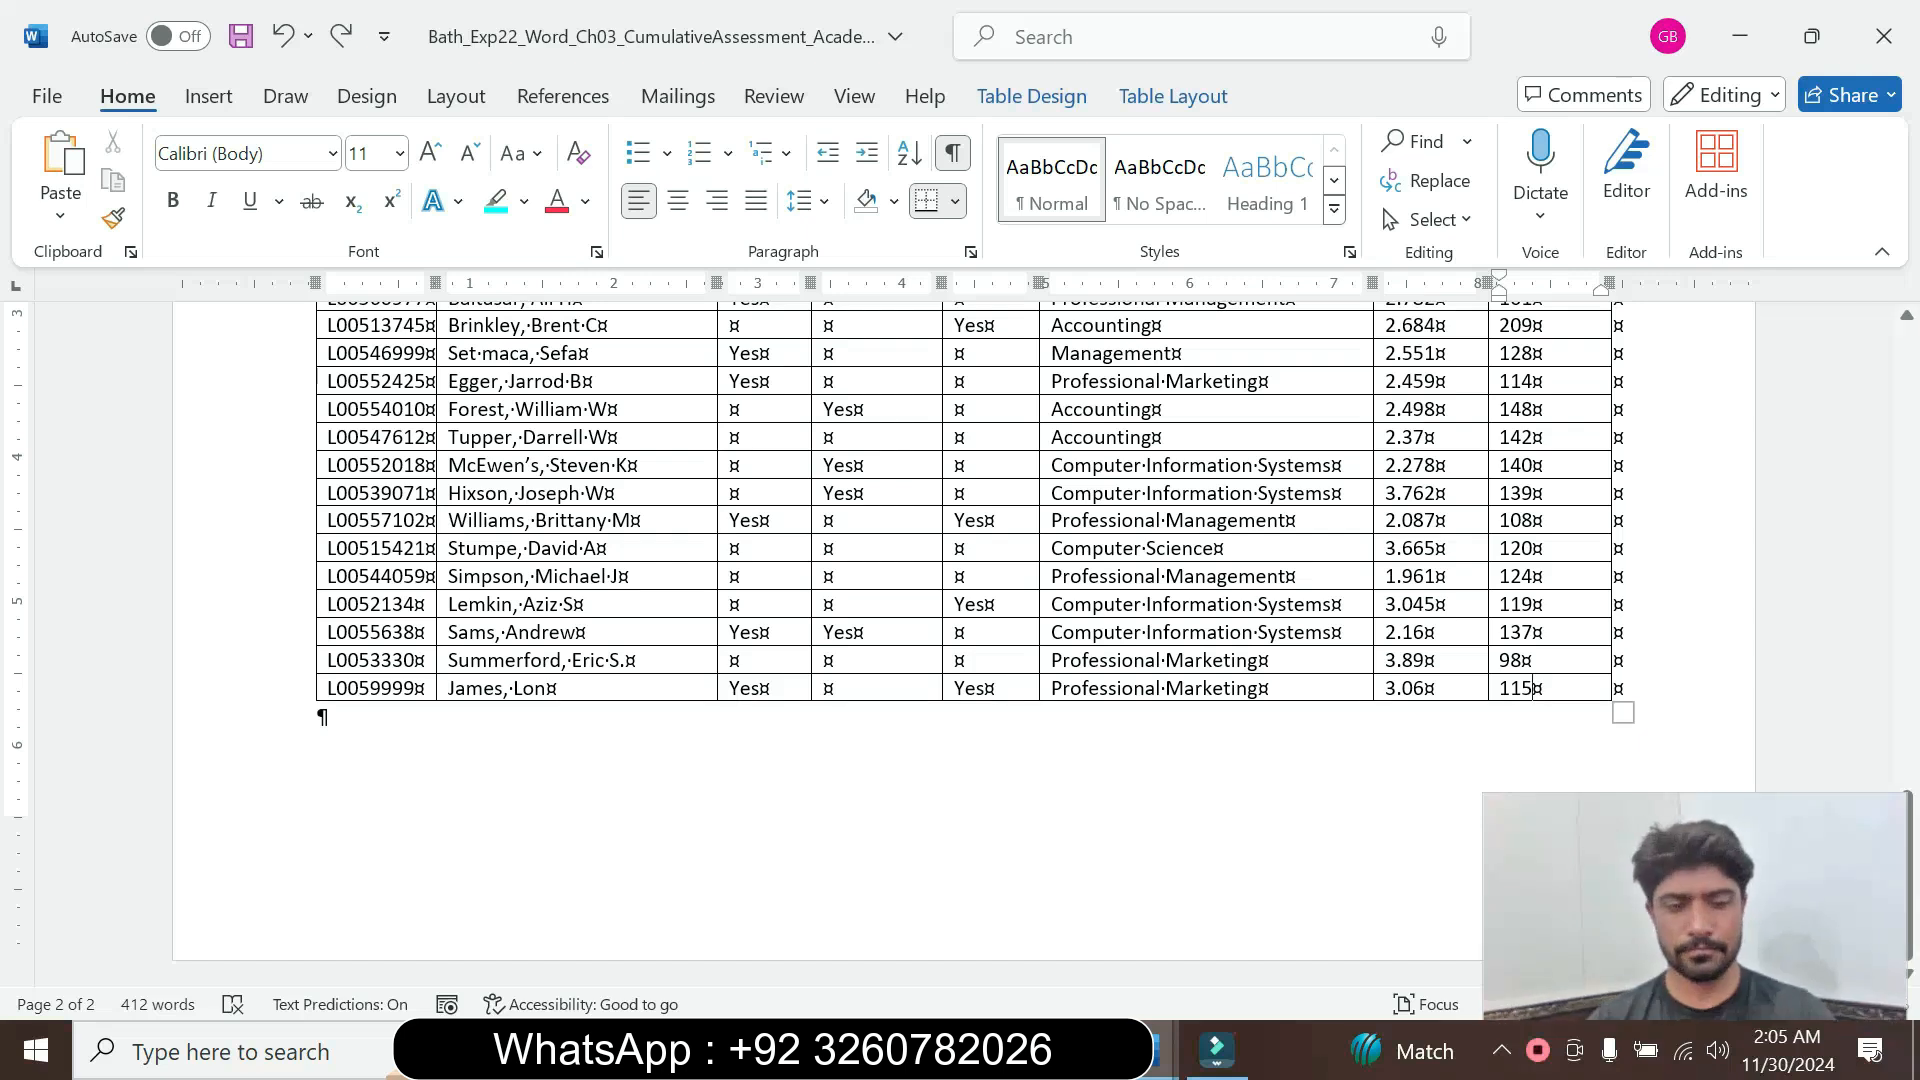
{"action": "key", "text": "Tab"}
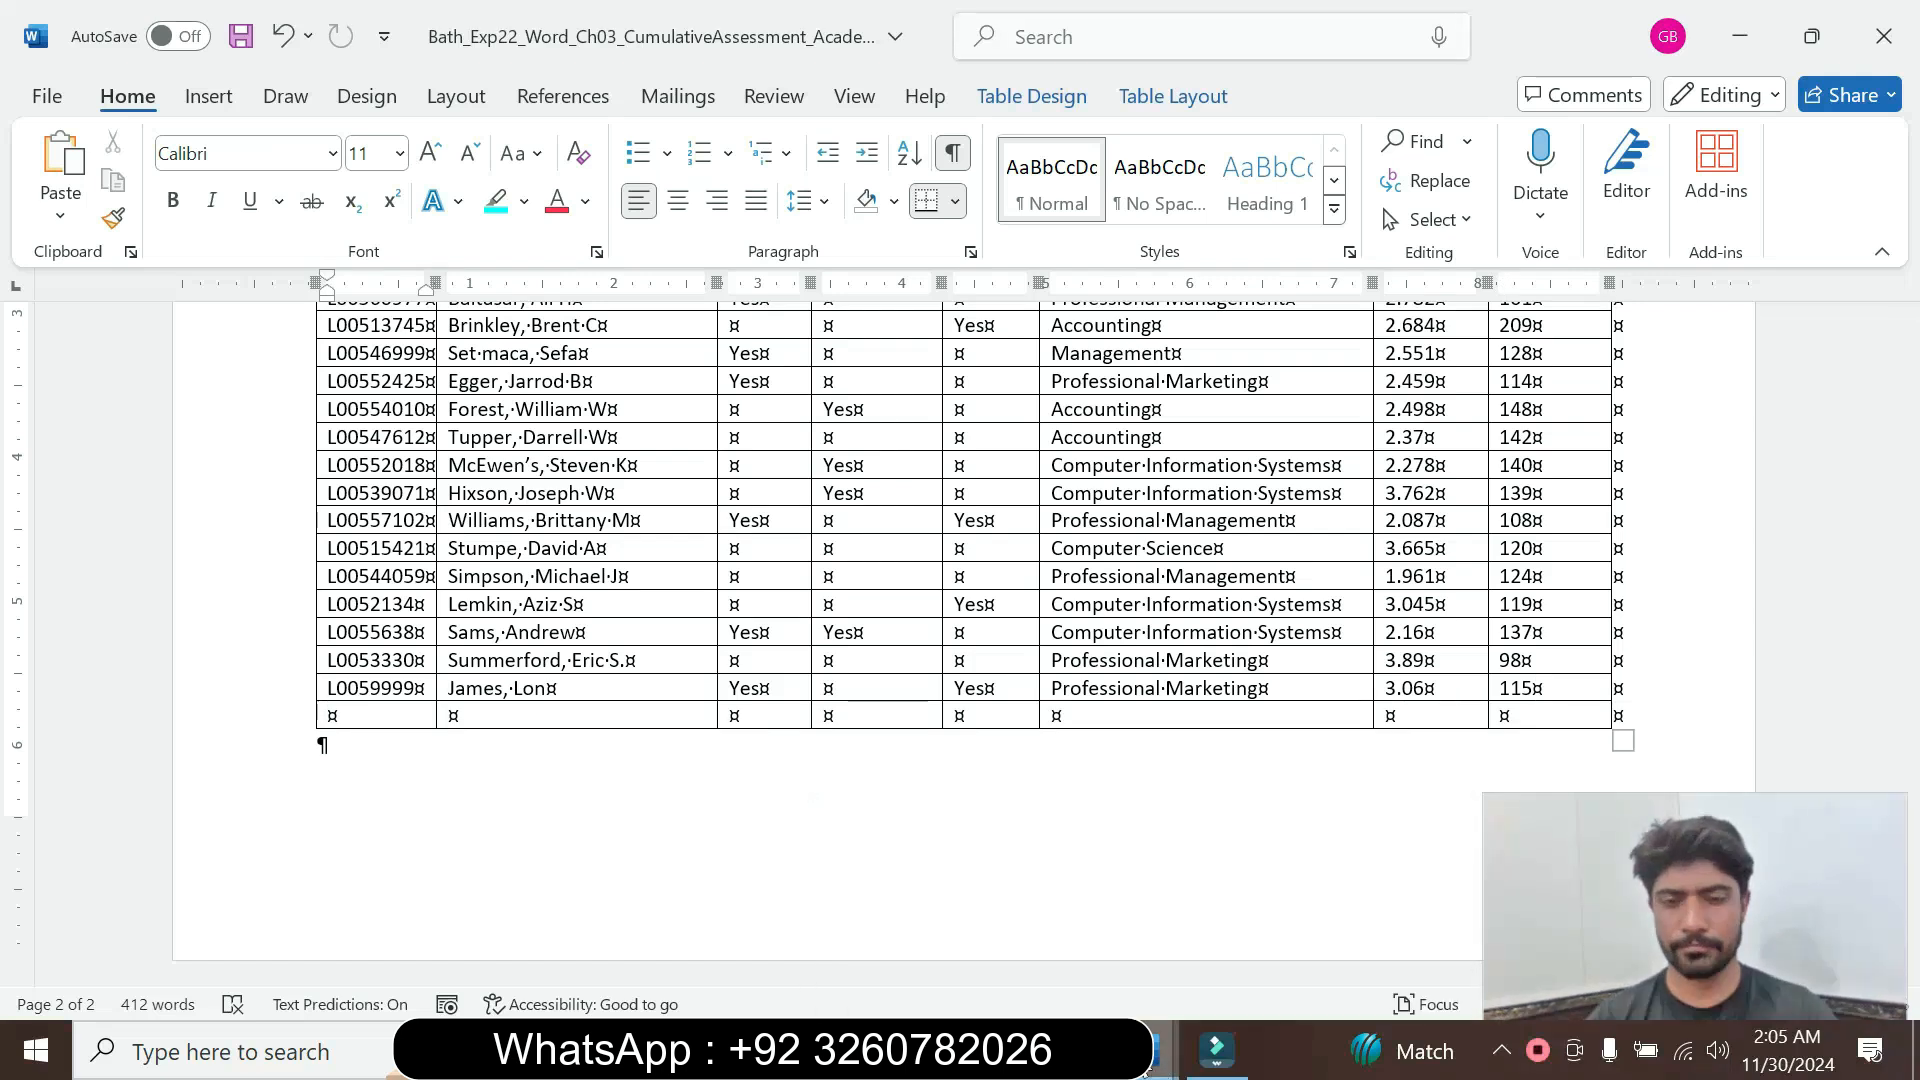
Copy the first listed student's ID from the step 3 instructions into the new row's ID cell, keeping text only
{"action": "mouse_move", "coordinate": [1148, 1068]}
{"action": "left_click", "coordinate": [1260, 930]}
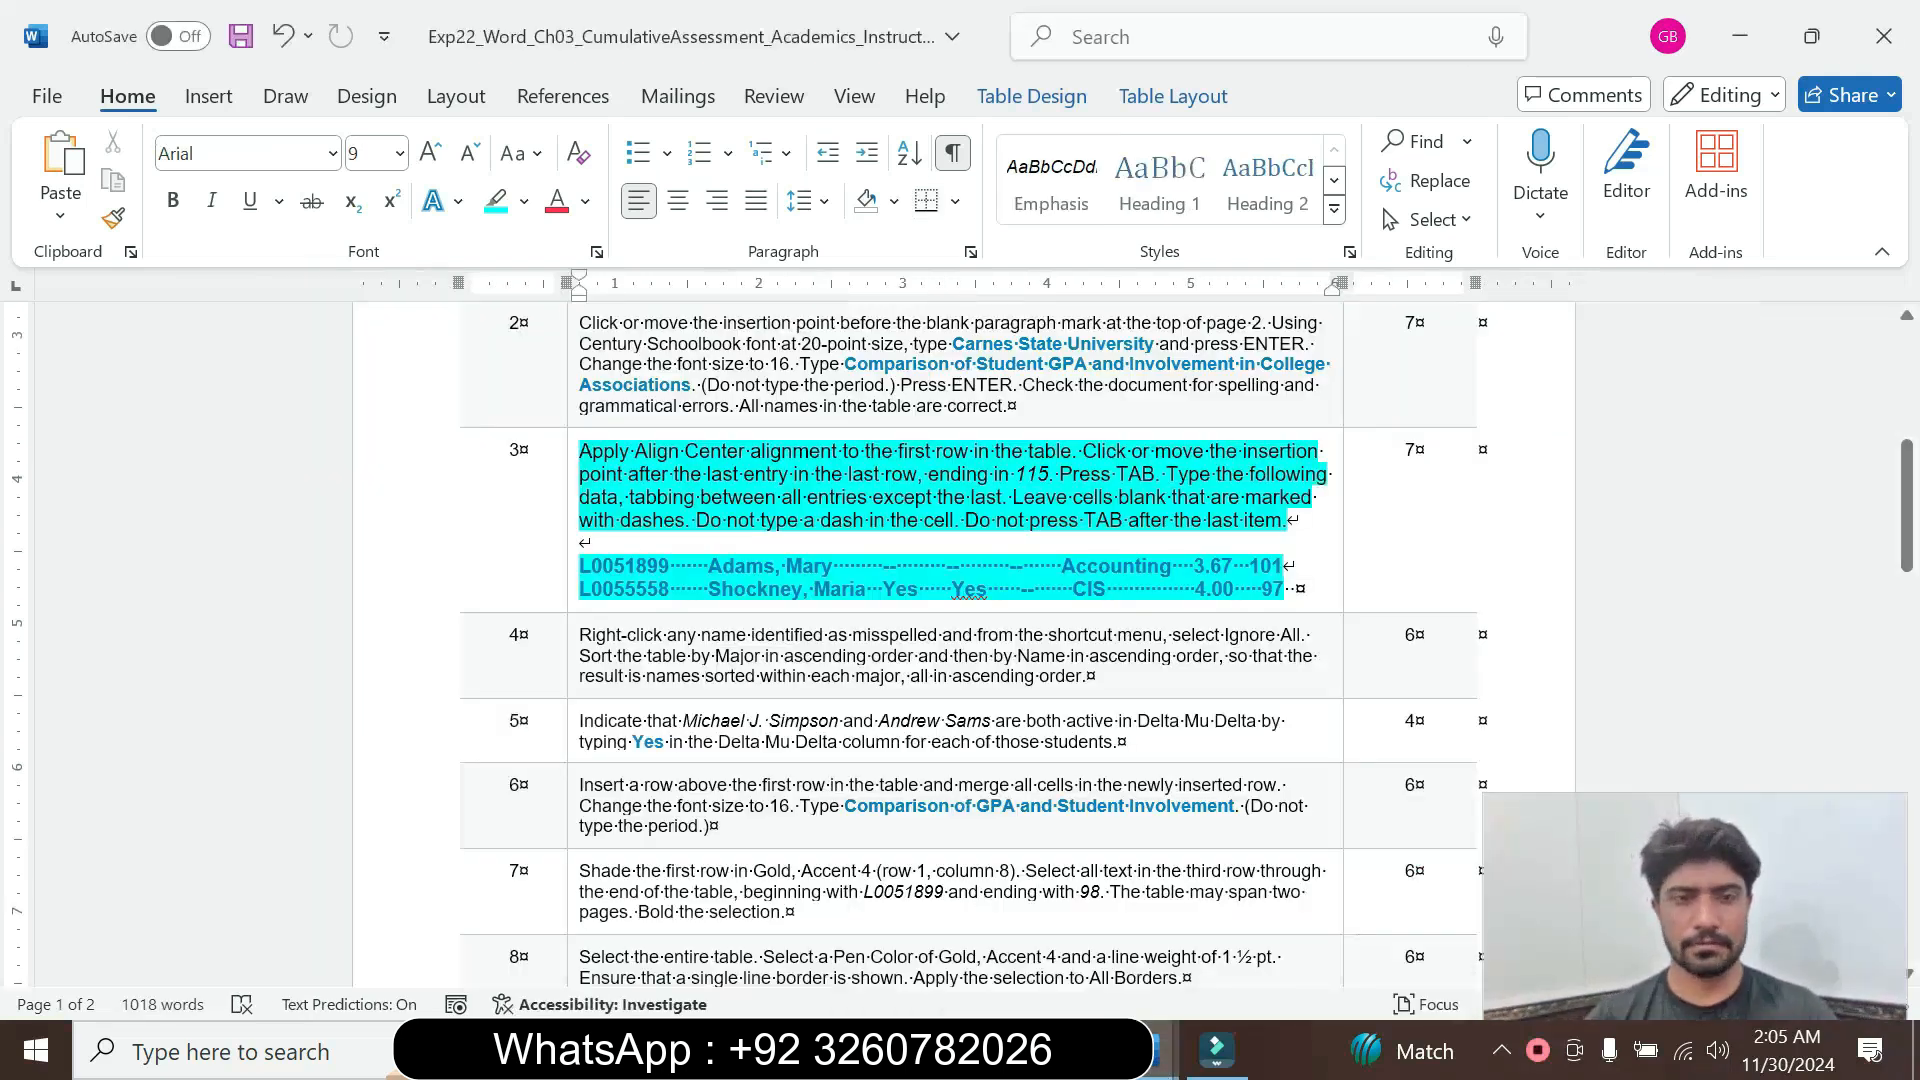
{"action": "left_click_drag", "start_coordinate": [580, 566], "coordinate": [633, 566]}
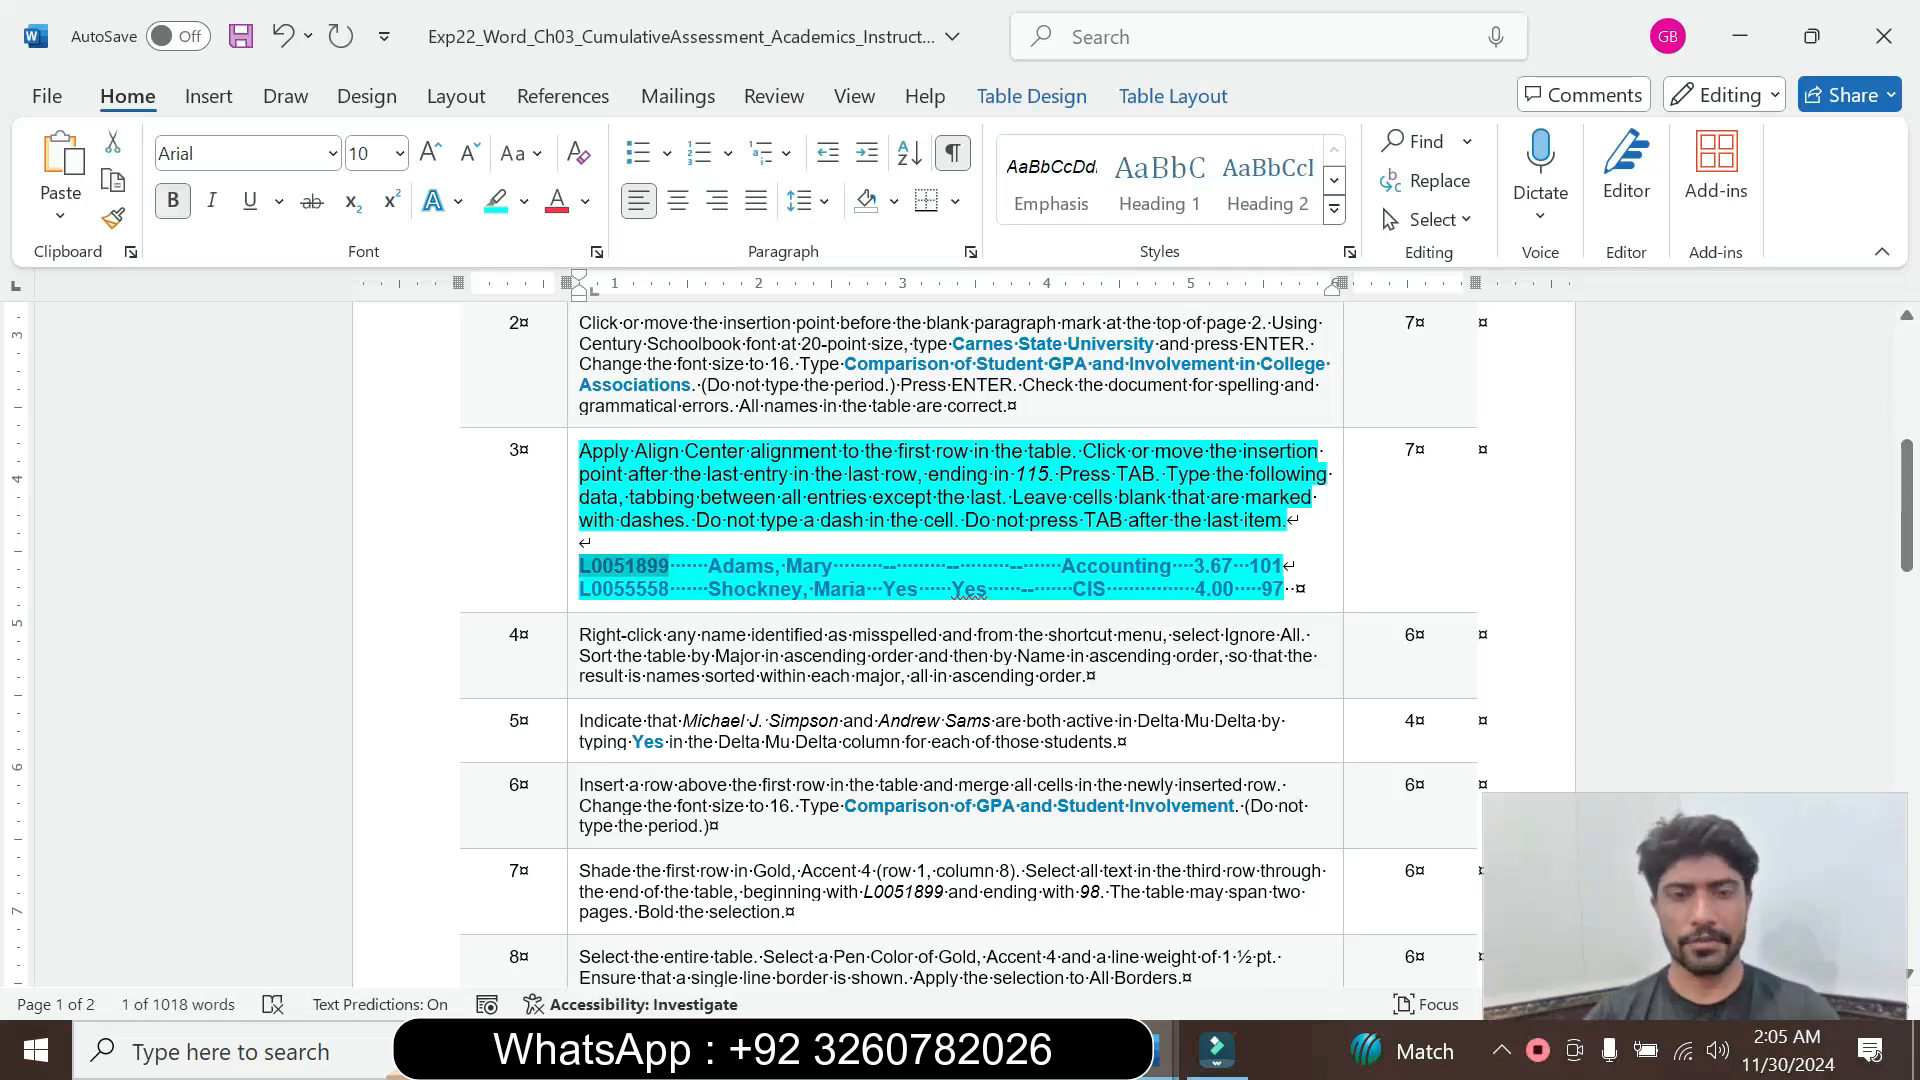
{"action": "mouse_move", "coordinate": [1147, 1060]}
{"action": "left_click", "coordinate": [1019, 940]}
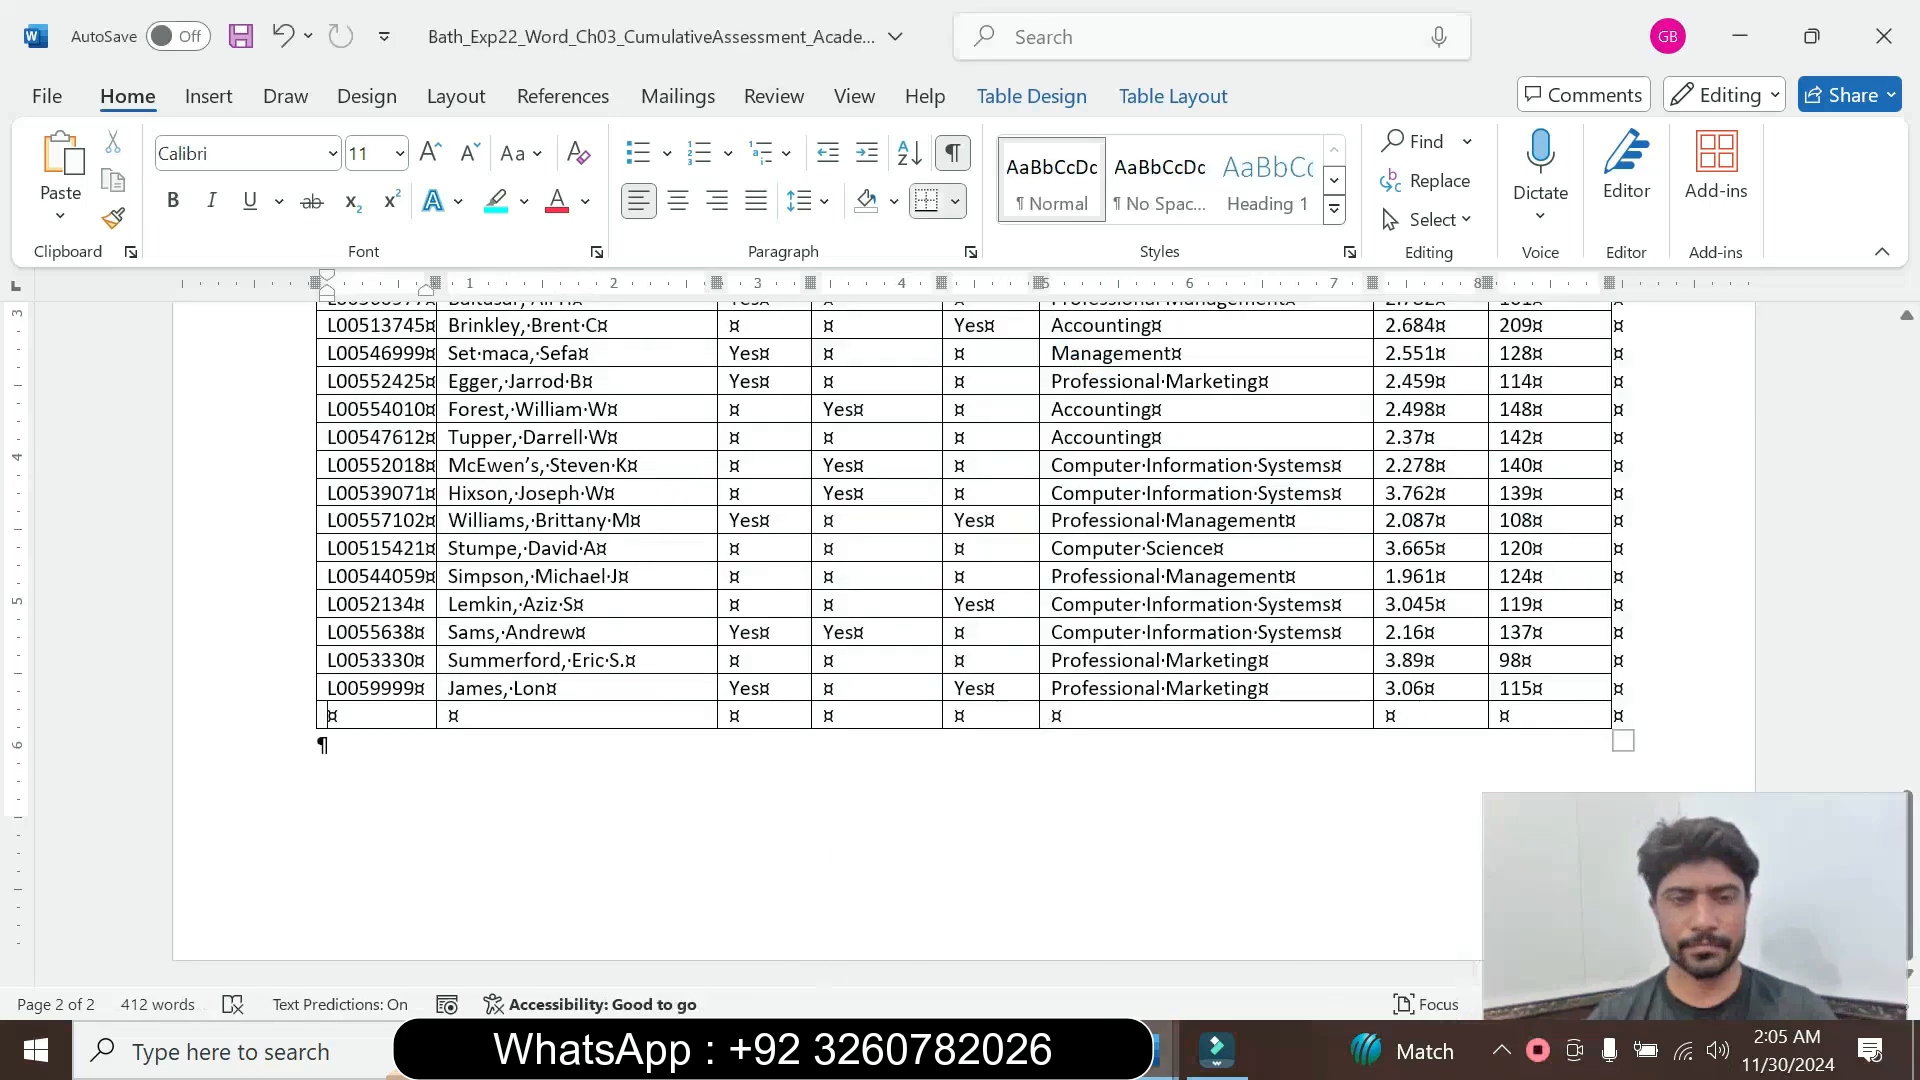
{"action": "type", "text": "L0051899"}
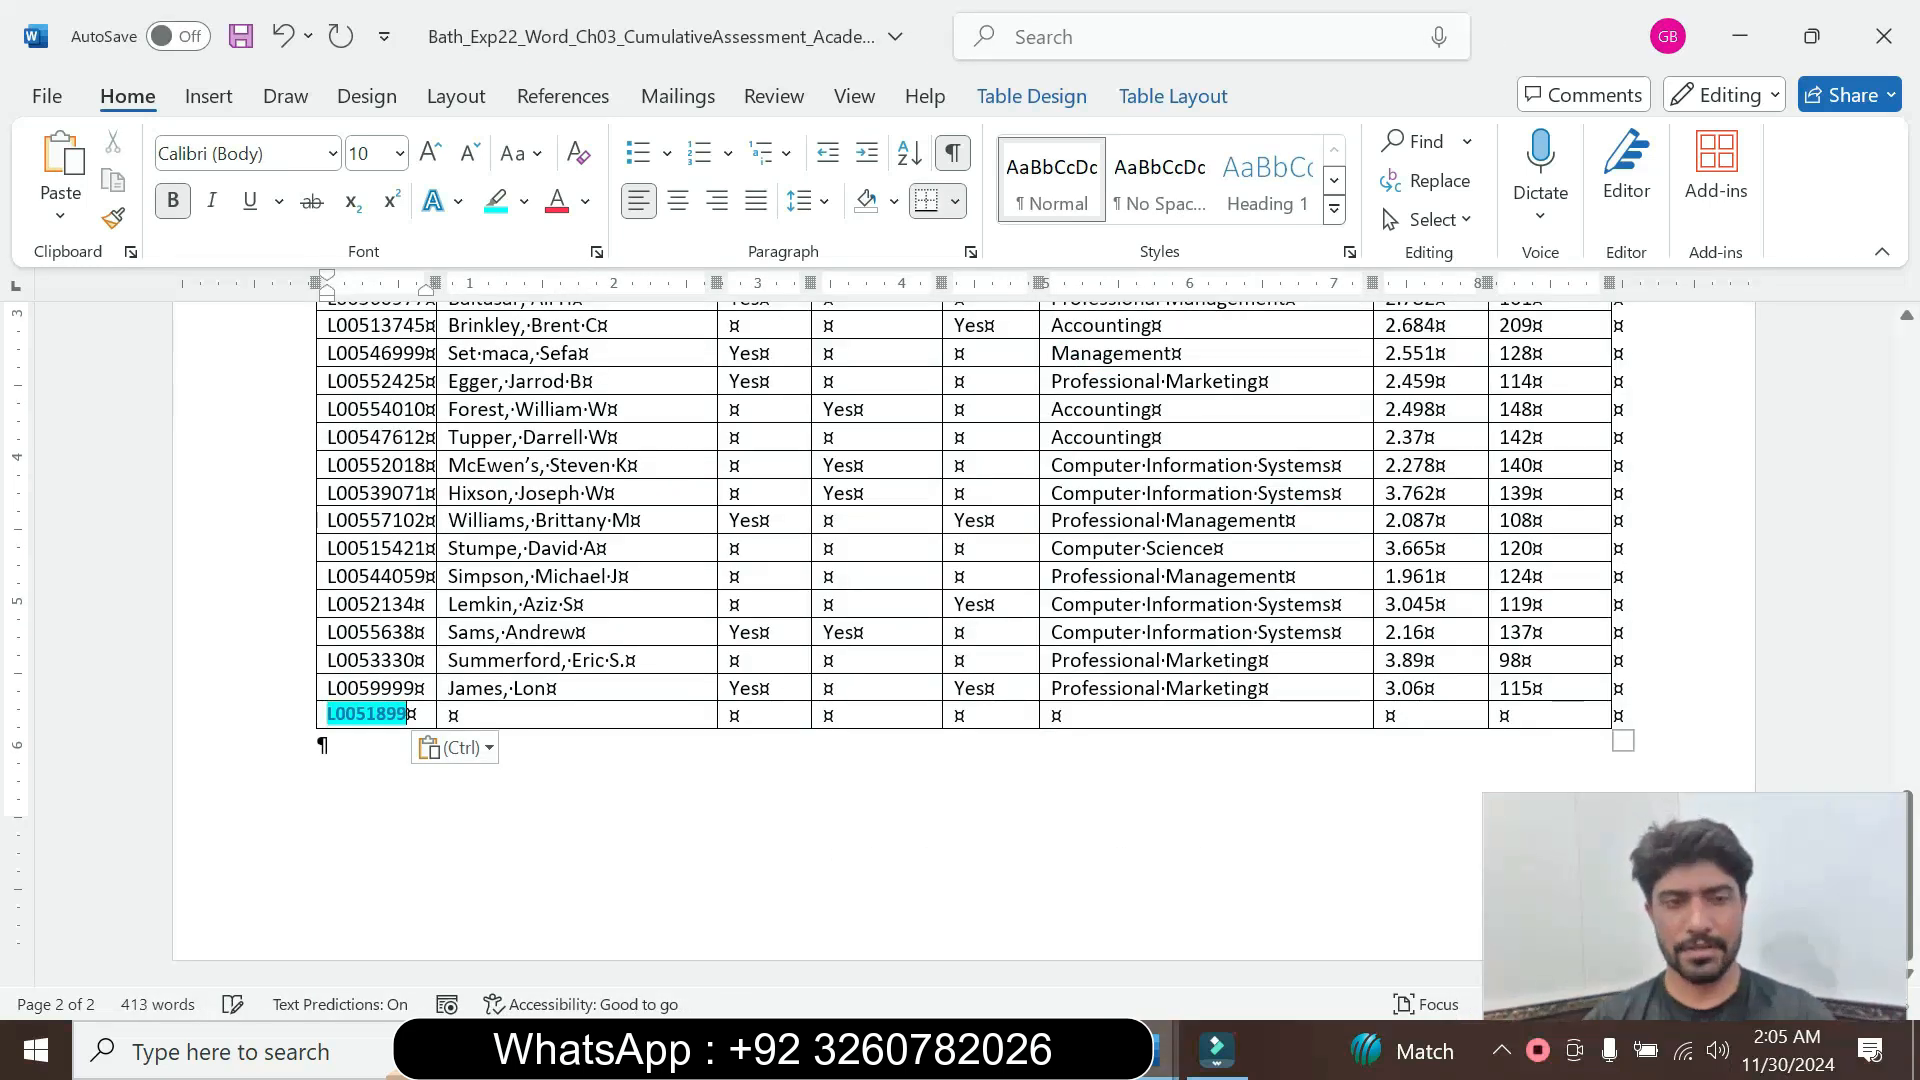
{"action": "left_click", "coordinate": [463, 749]}
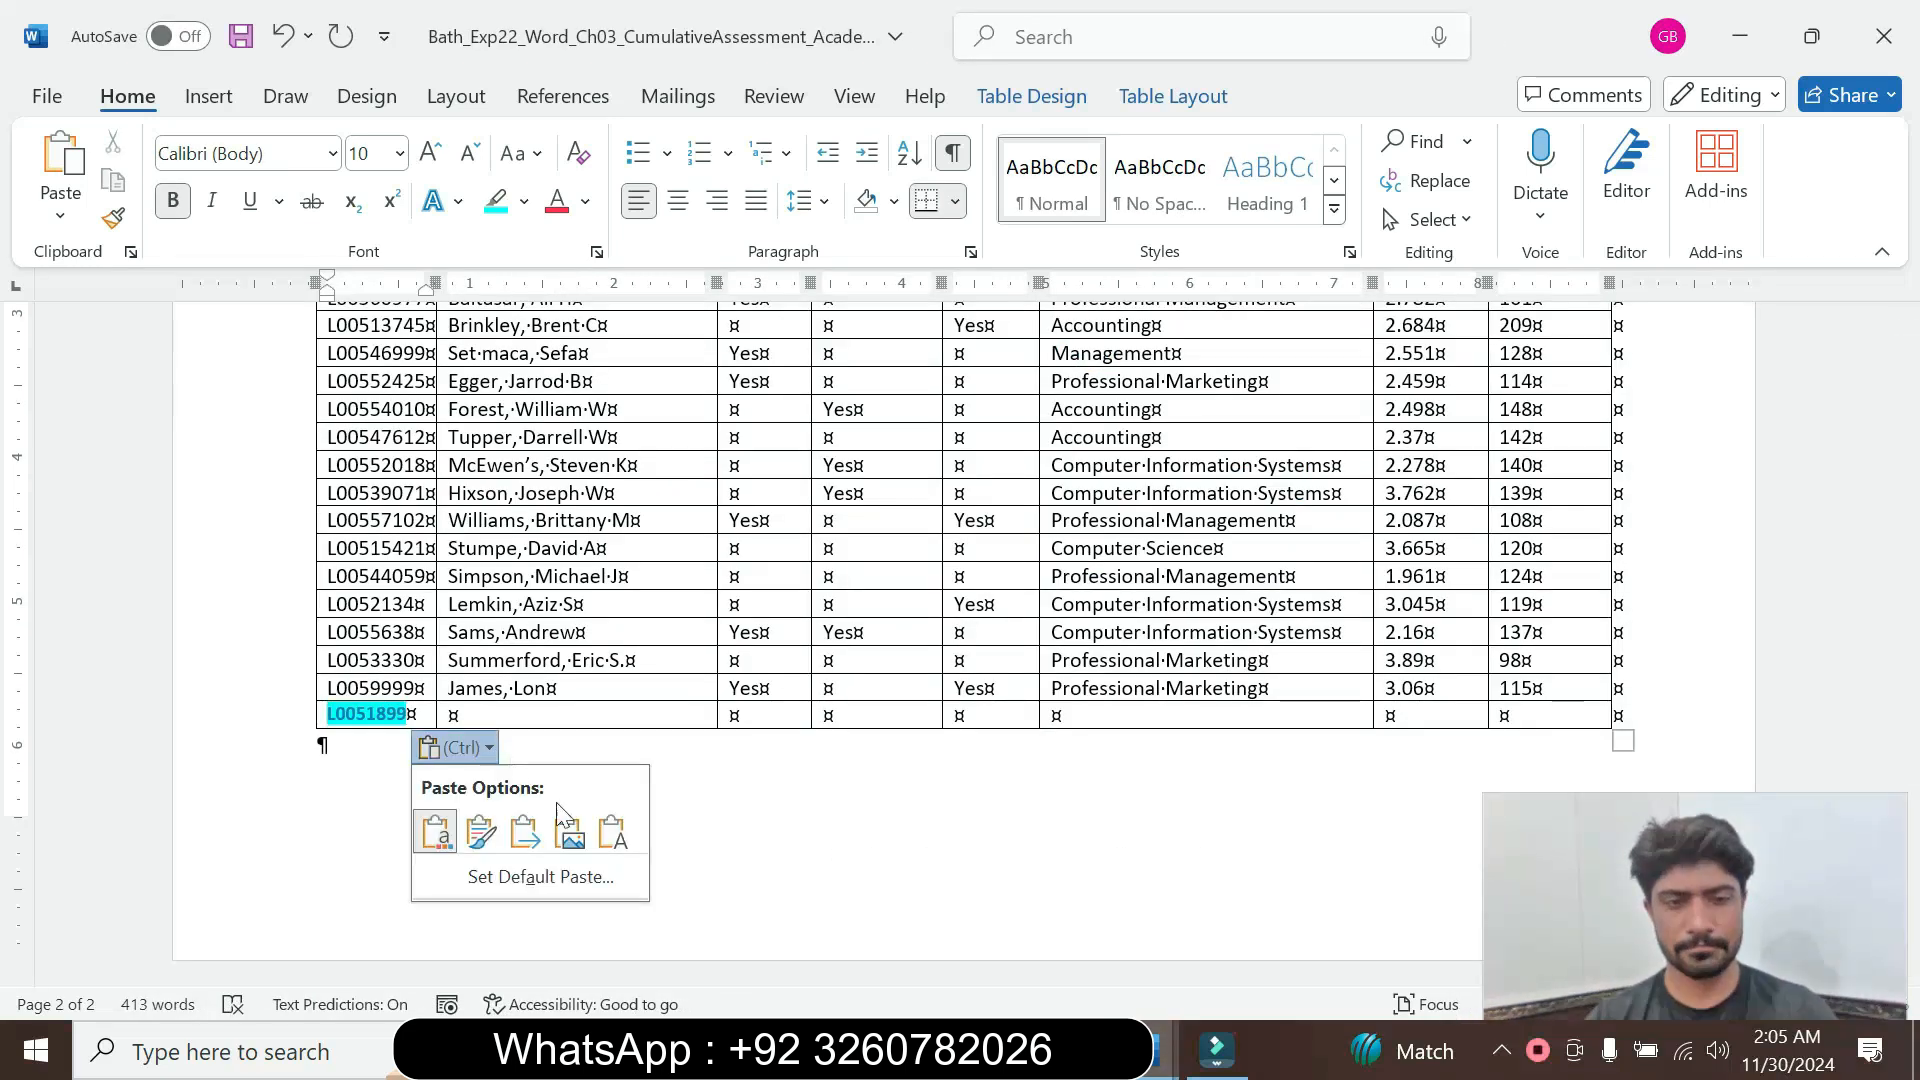
{"action": "left_click", "coordinate": [610, 831]}
Copy the first listed student's name from the step 3 instructions into the new row's Name cell, keeping text only
{"action": "left_click", "coordinate": [454, 716]}
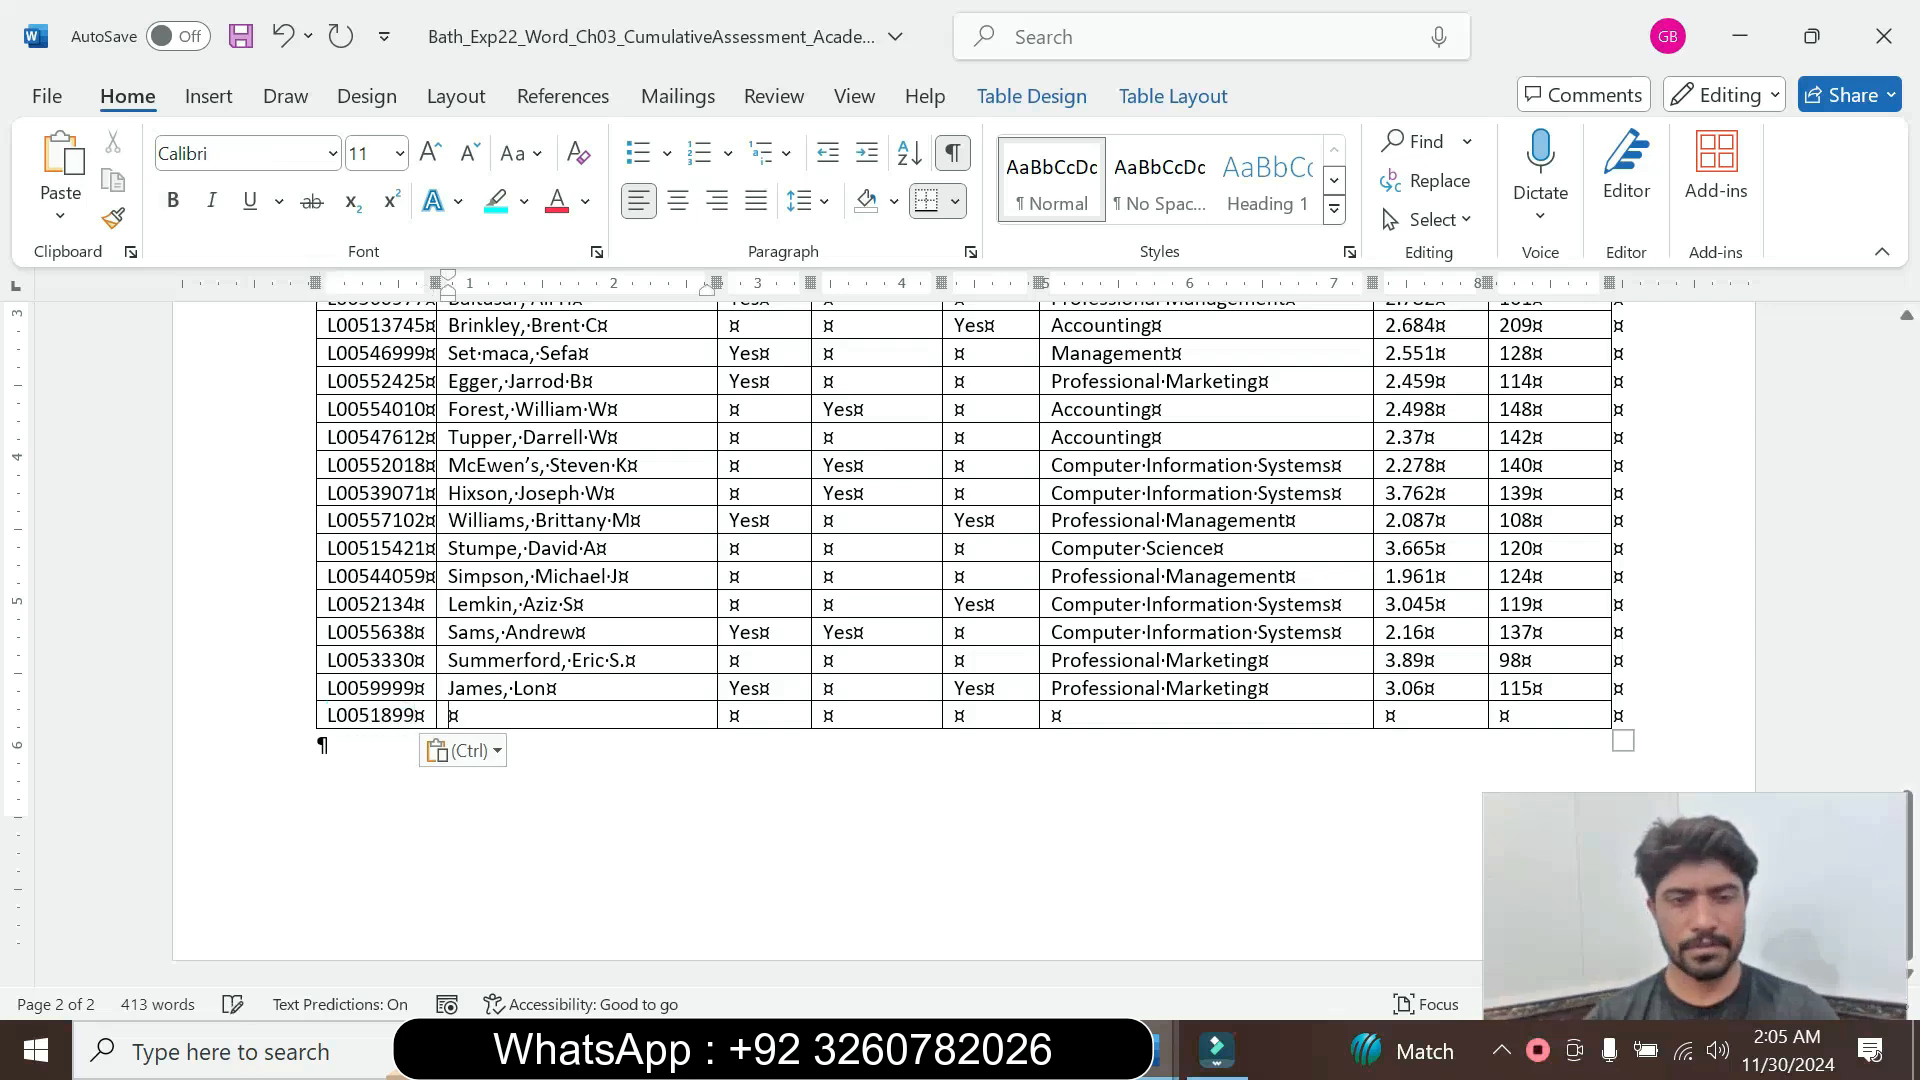
{"action": "mouse_move", "coordinate": [1160, 1050]}
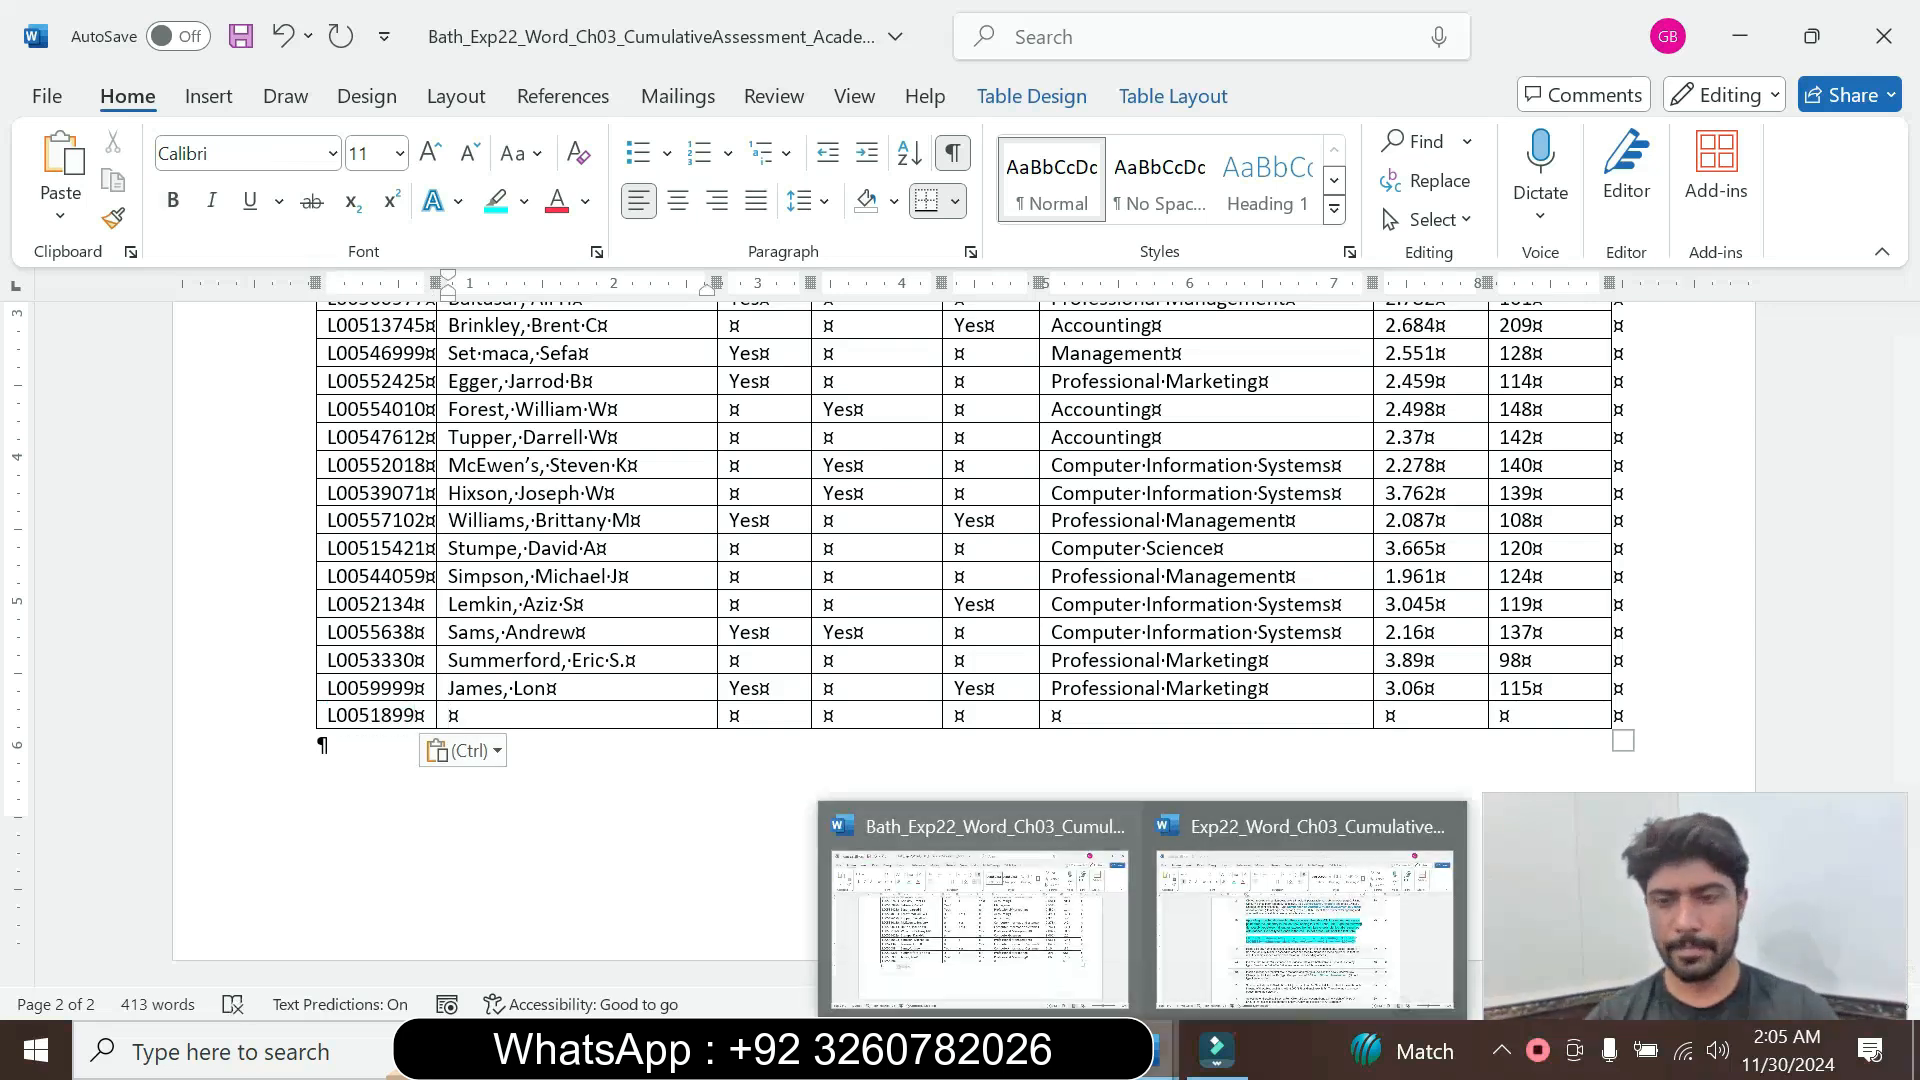
{"action": "left_click", "coordinate": [1226, 916]}
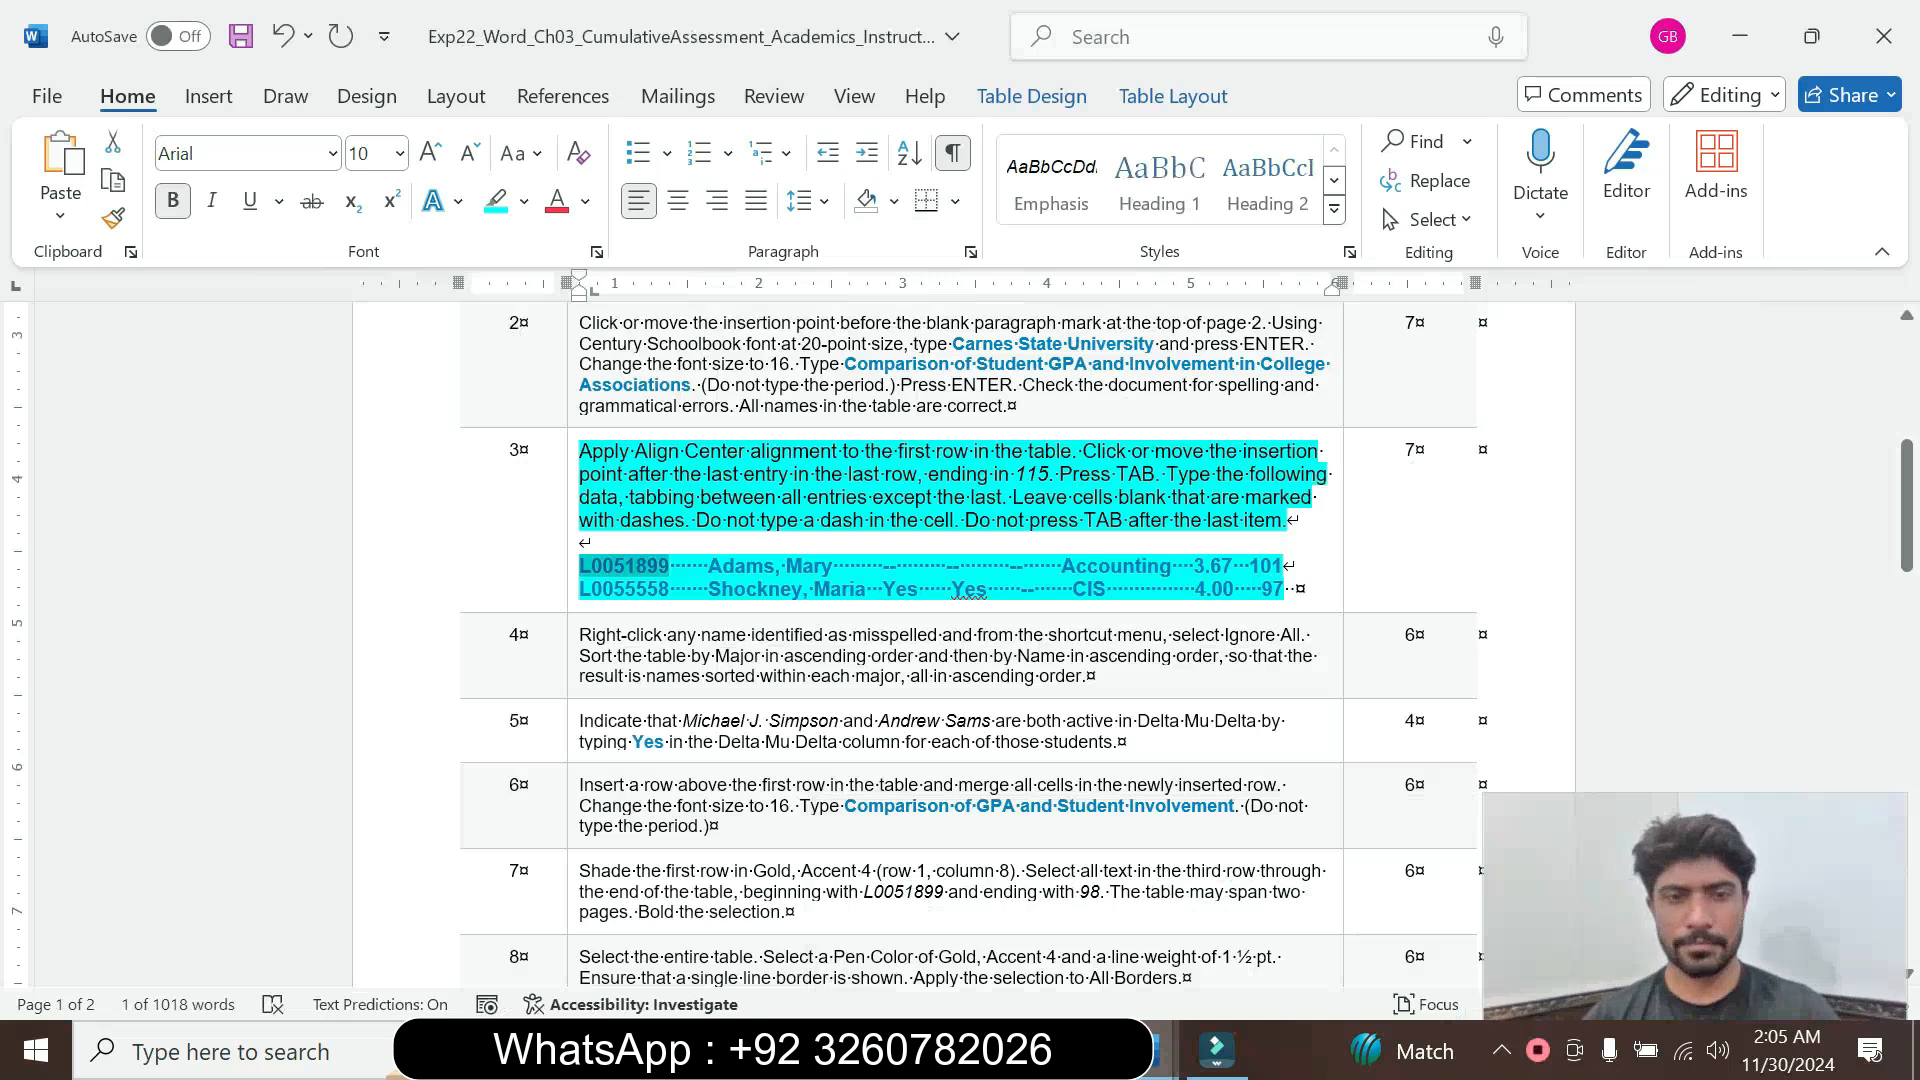
{"action": "left_click_drag", "start_coordinate": [709, 567], "coordinate": [826, 574]}
{"action": "key", "text": "ctrl+c"}
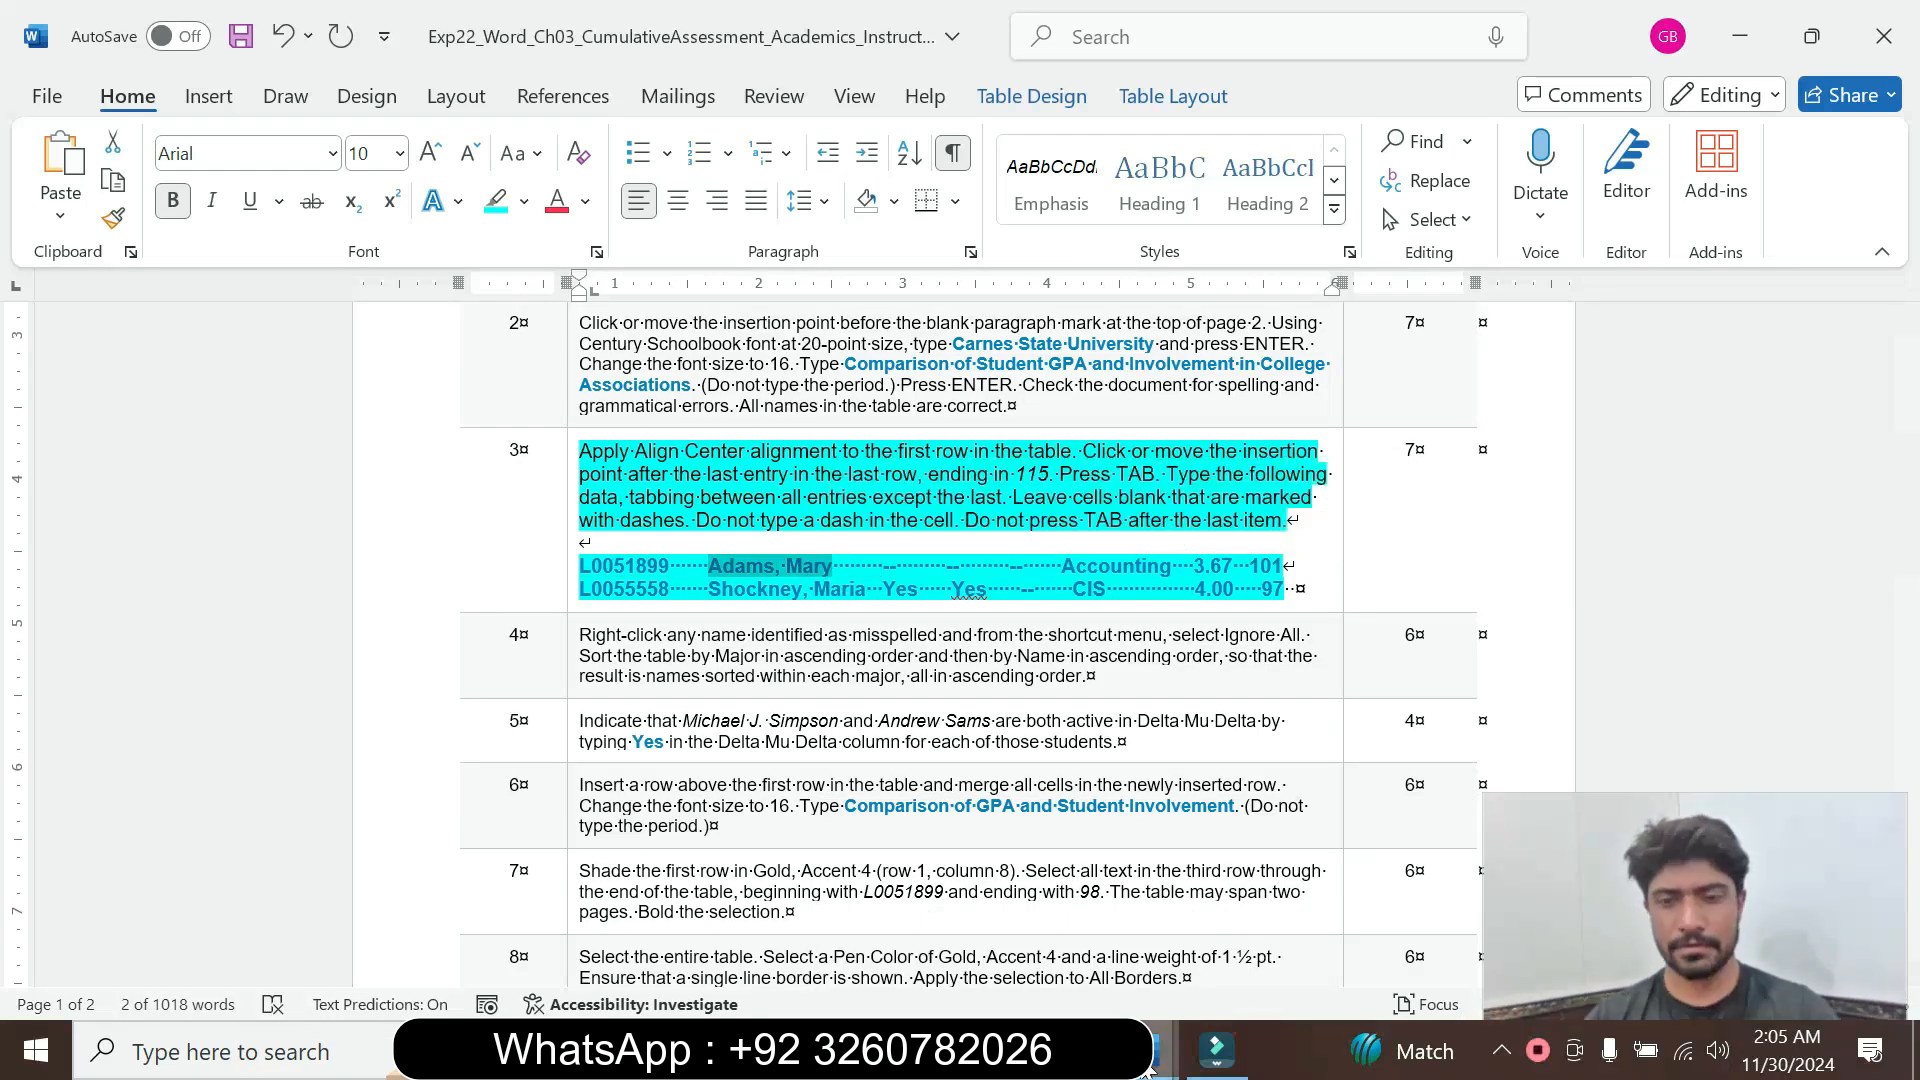
{"action": "mouse_move", "coordinate": [1162, 1050]}
{"action": "left_click", "coordinate": [985, 919]}
{"action": "left_click", "coordinate": [572, 714]}
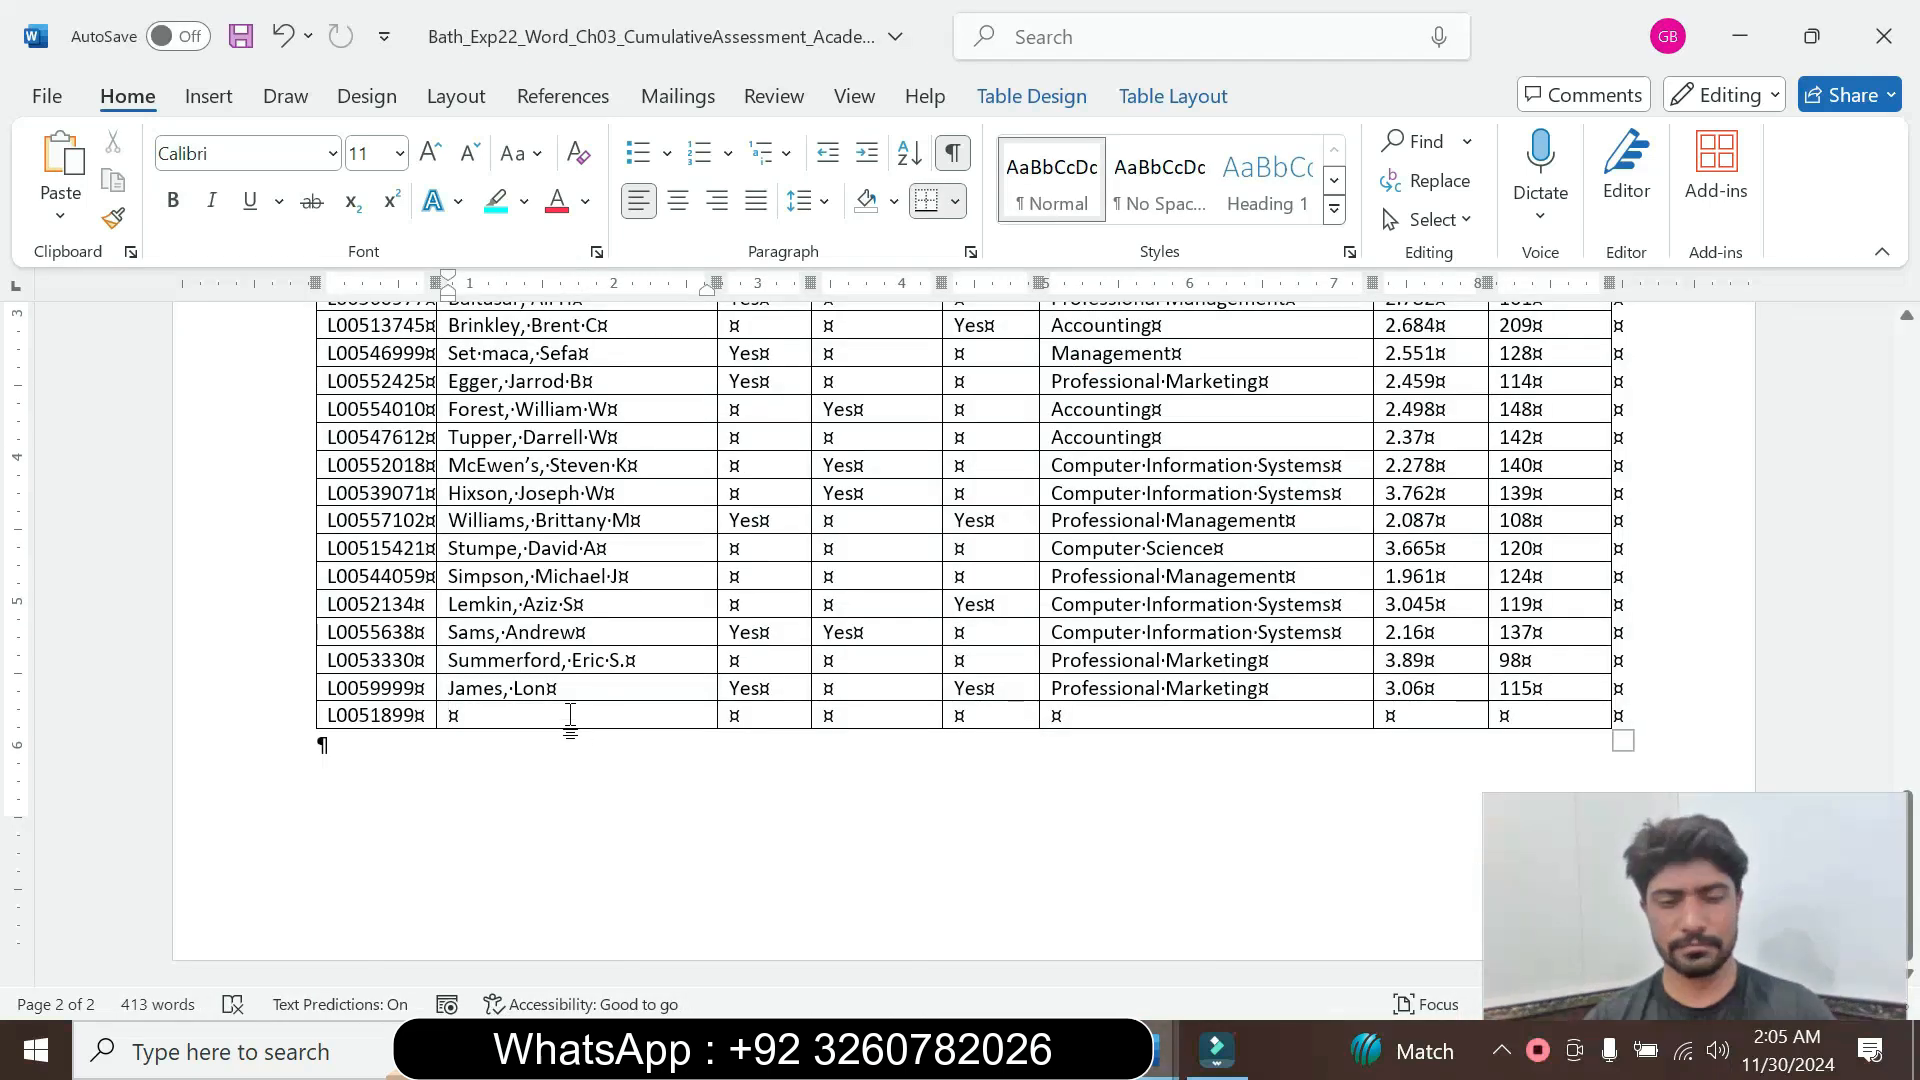
{"action": "key", "text": "ctrl+v"}
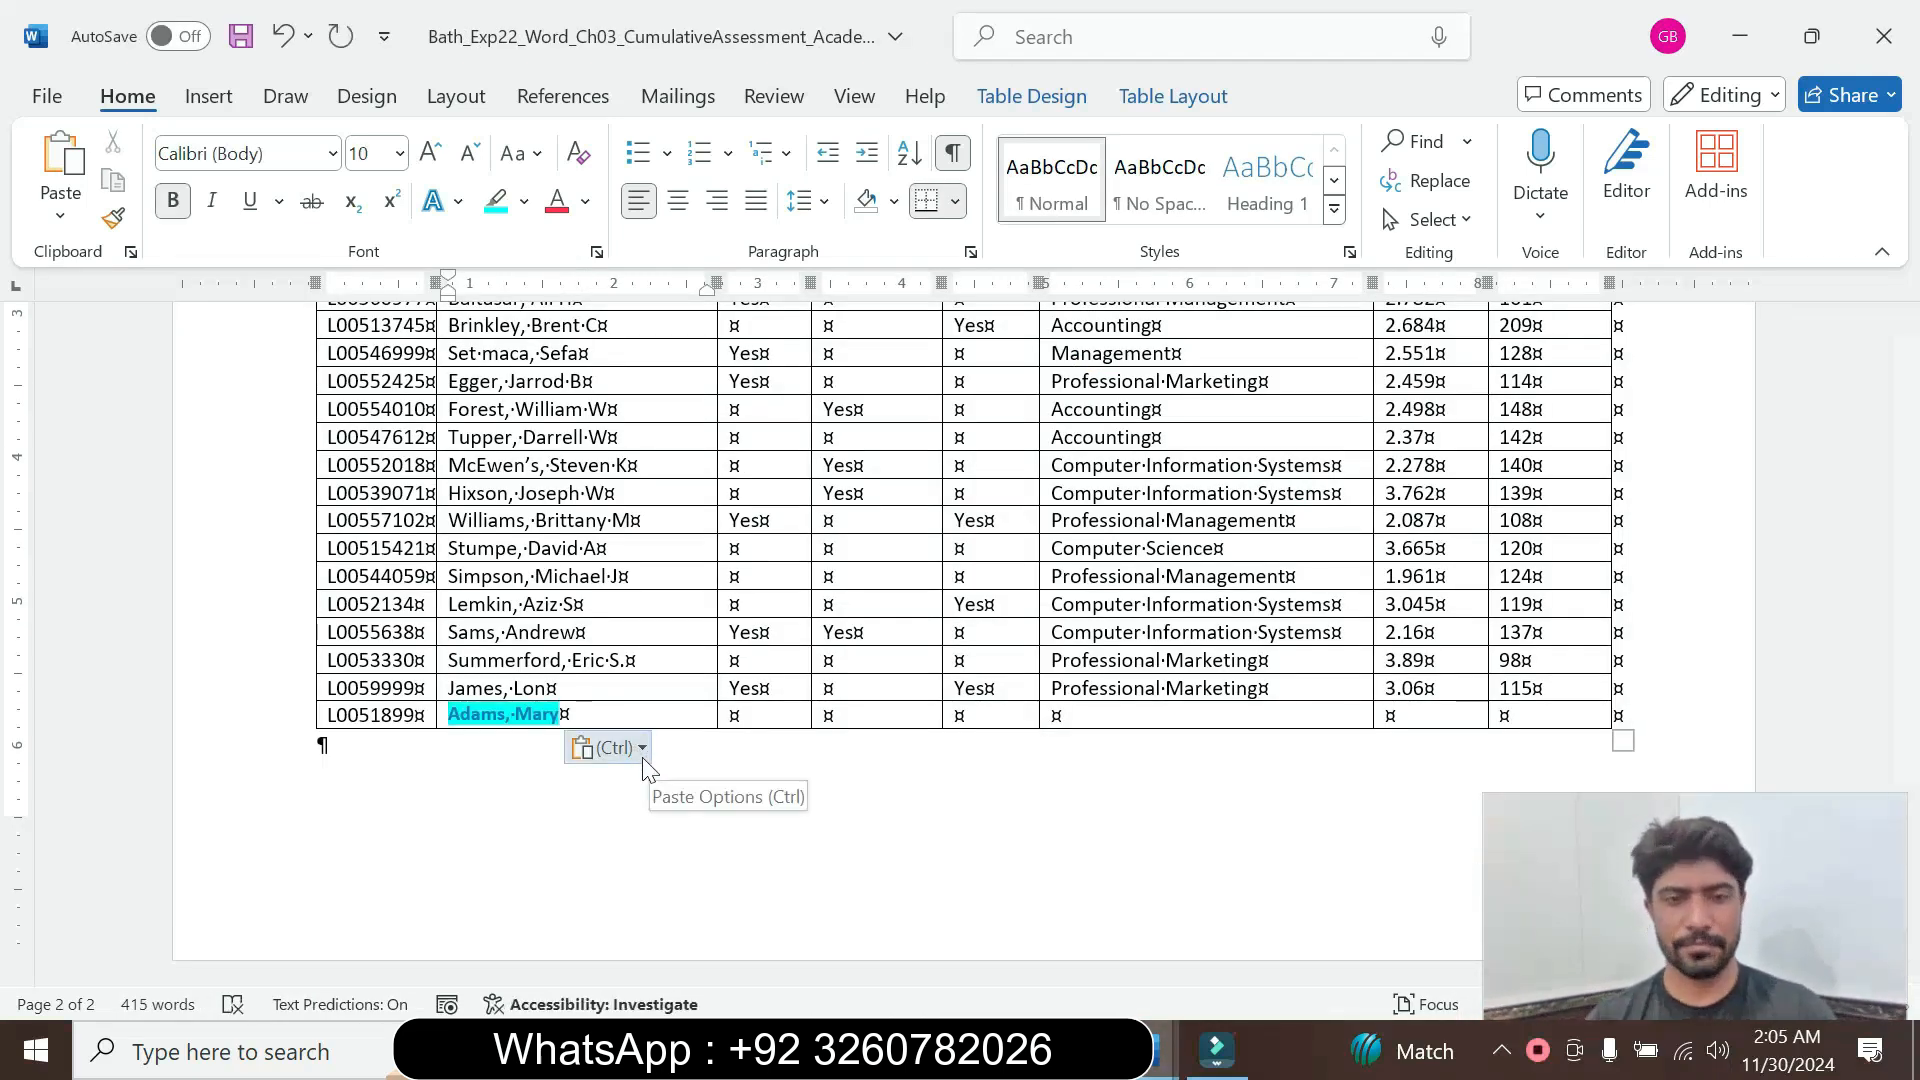
{"action": "left_click", "coordinate": [641, 750]}
{"action": "left_click", "coordinate": [765, 832]}
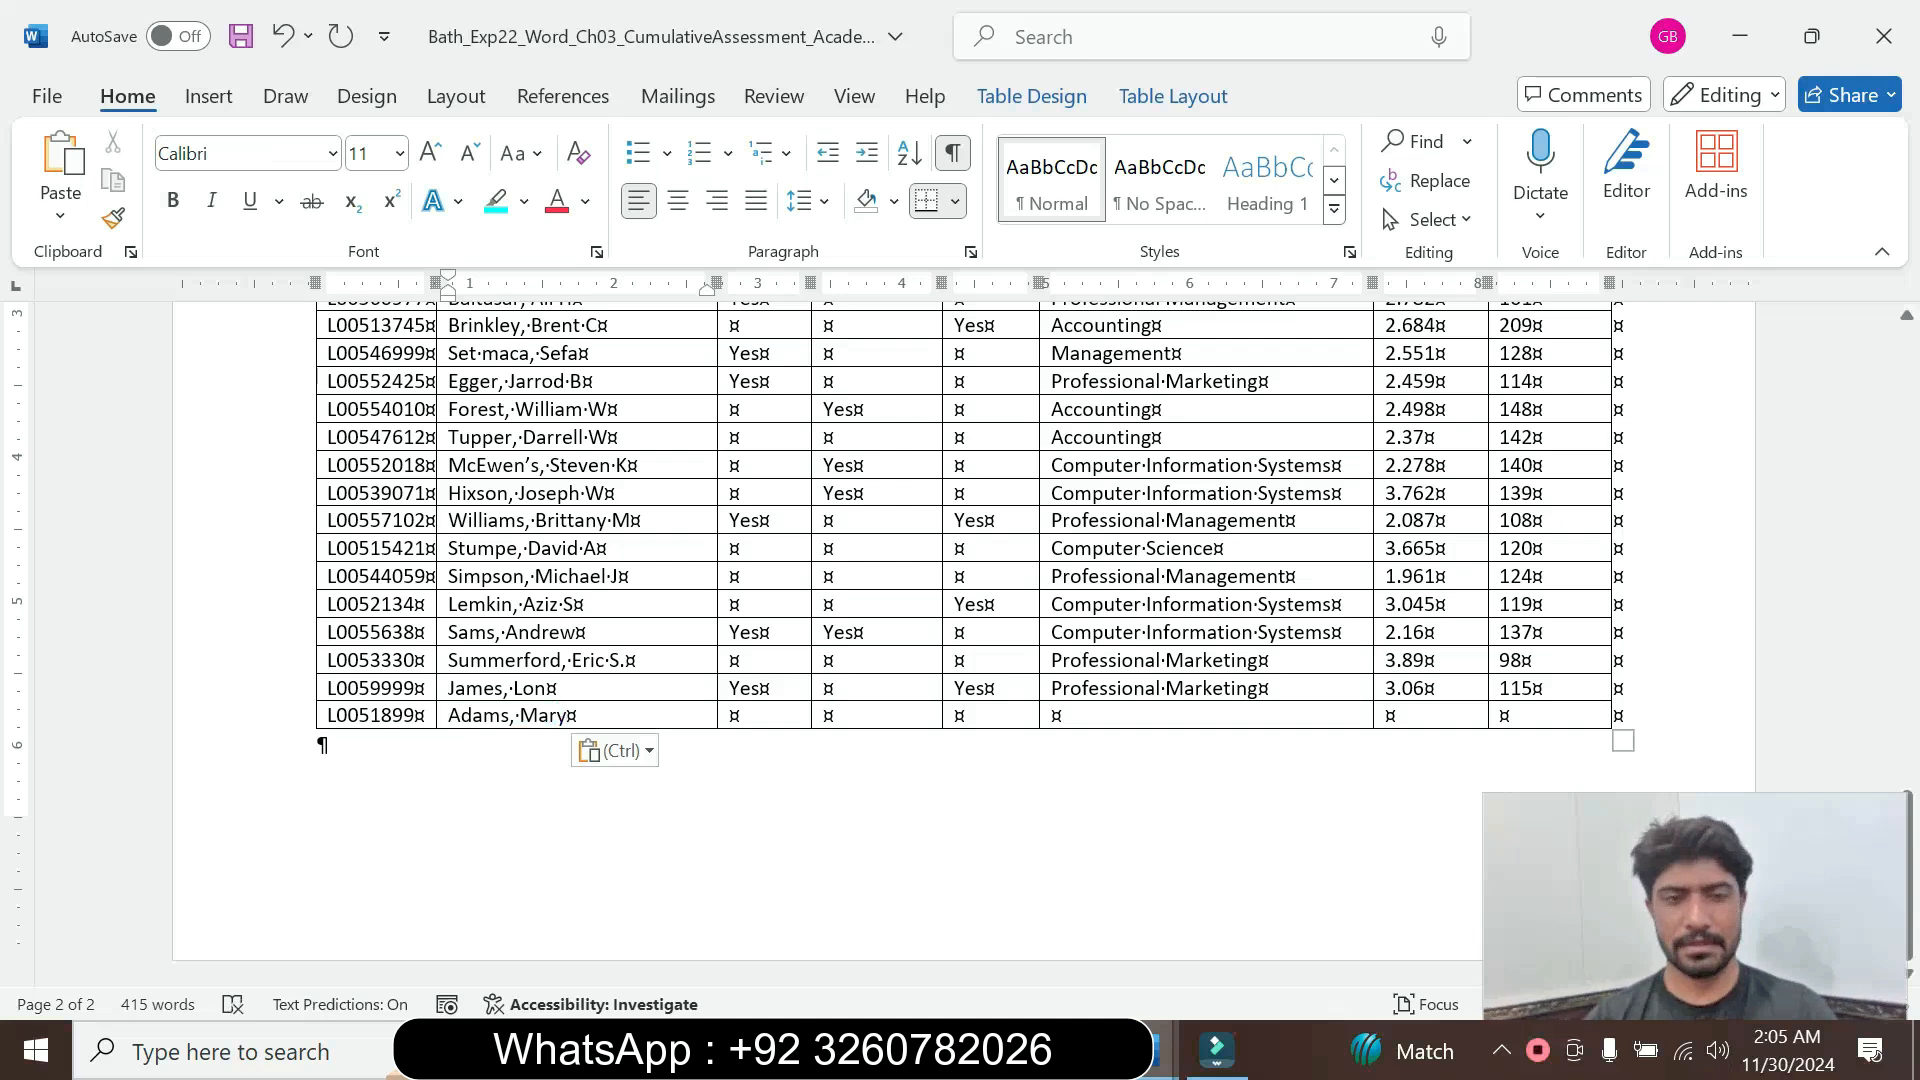
Copy "Accounting" from the step 3 instructions into the new row's Major cell, keeping text only
{"action": "mouse_move", "coordinate": [1150, 1050]}
{"action": "left_click", "coordinate": [1299, 925]}
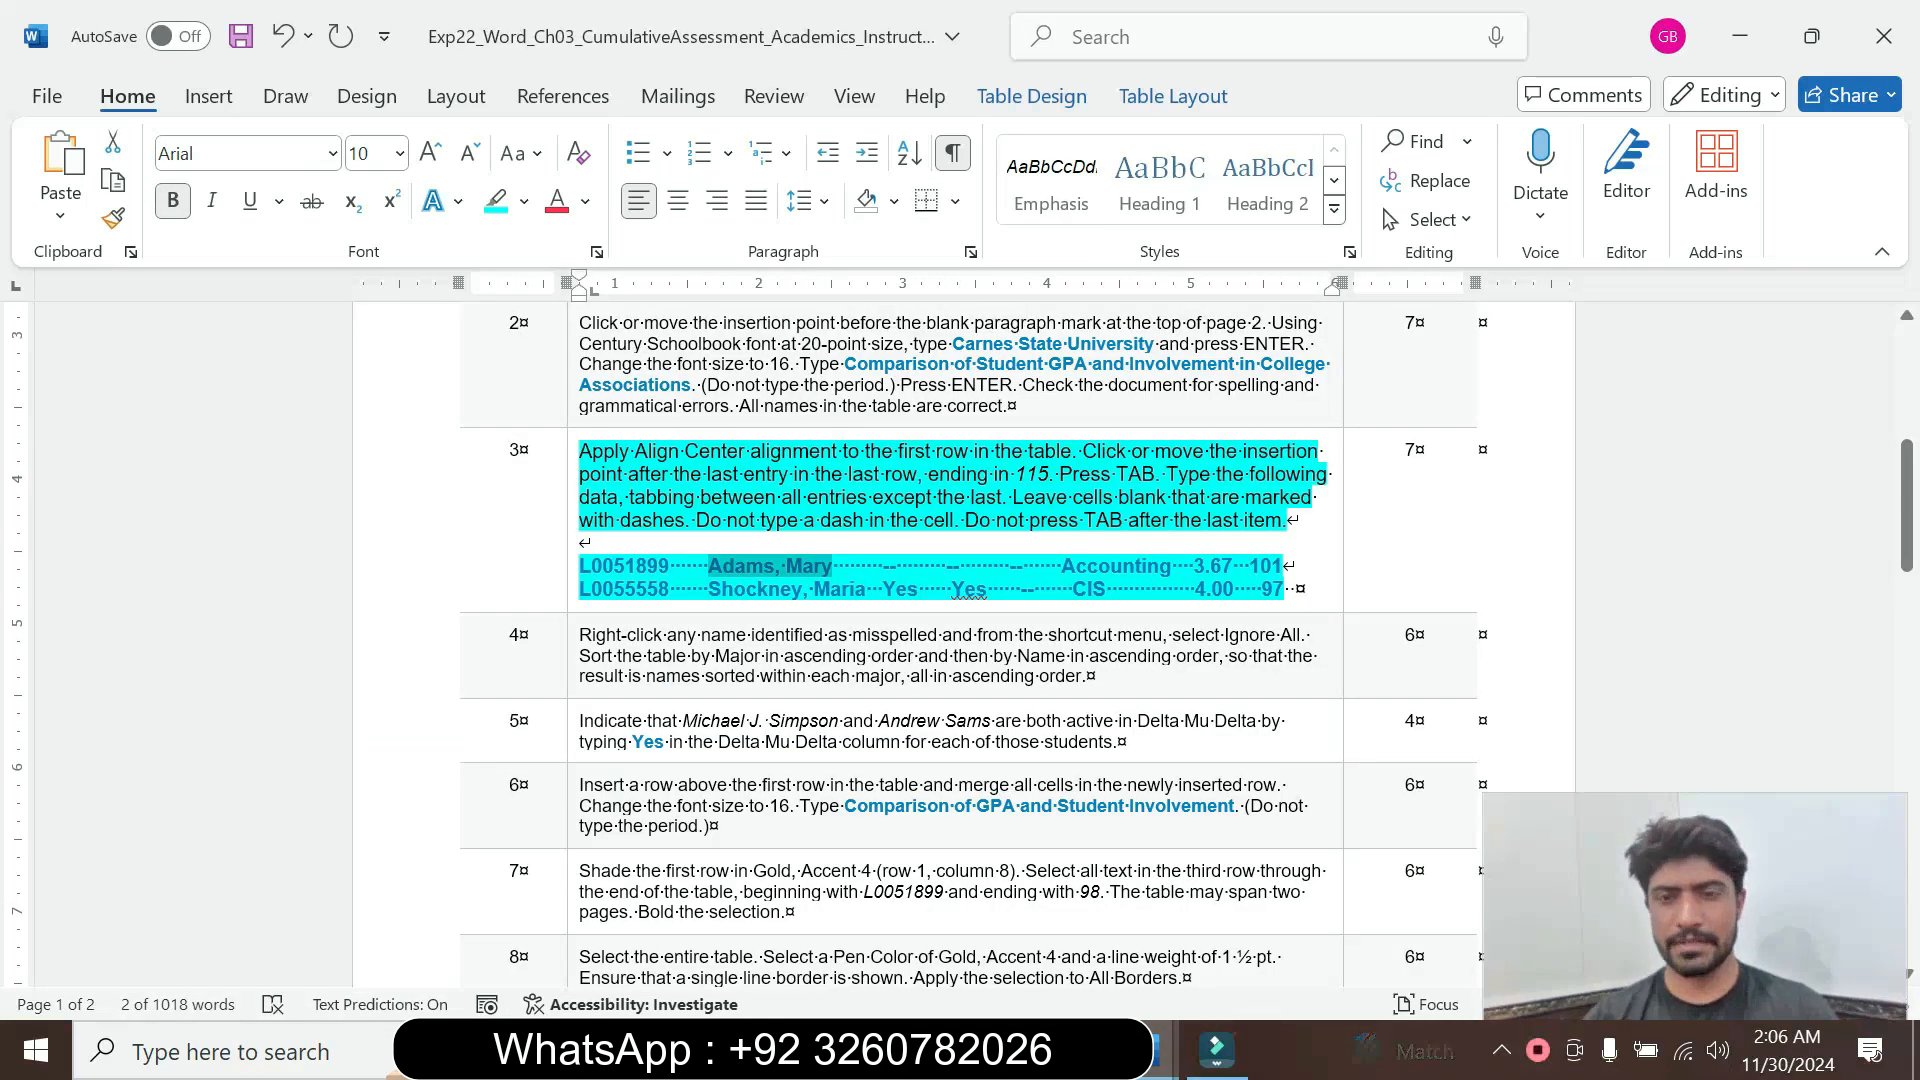
{"action": "left_click_drag", "start_coordinate": [1062, 567], "coordinate": [1143, 567]}
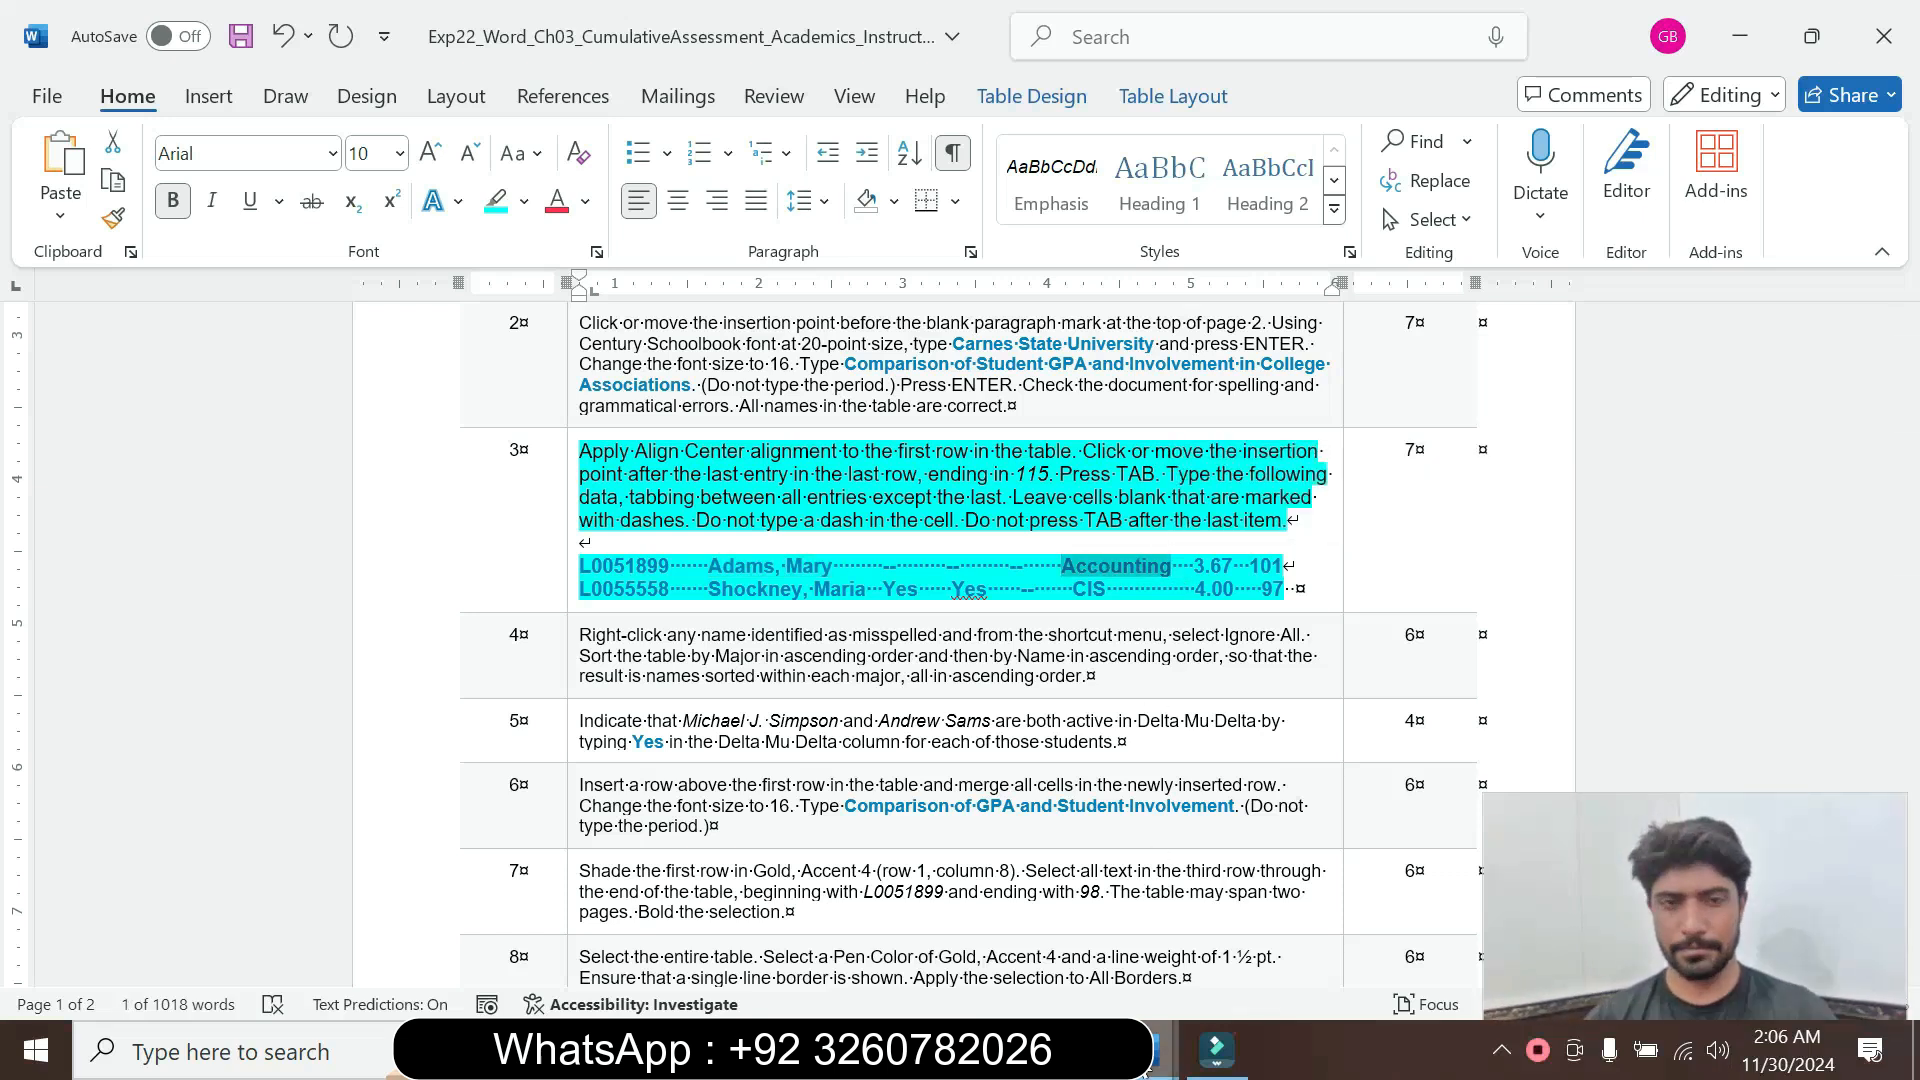
{"action": "mouse_move", "coordinate": [1144, 1049]}
{"action": "left_click", "coordinate": [1027, 970]}
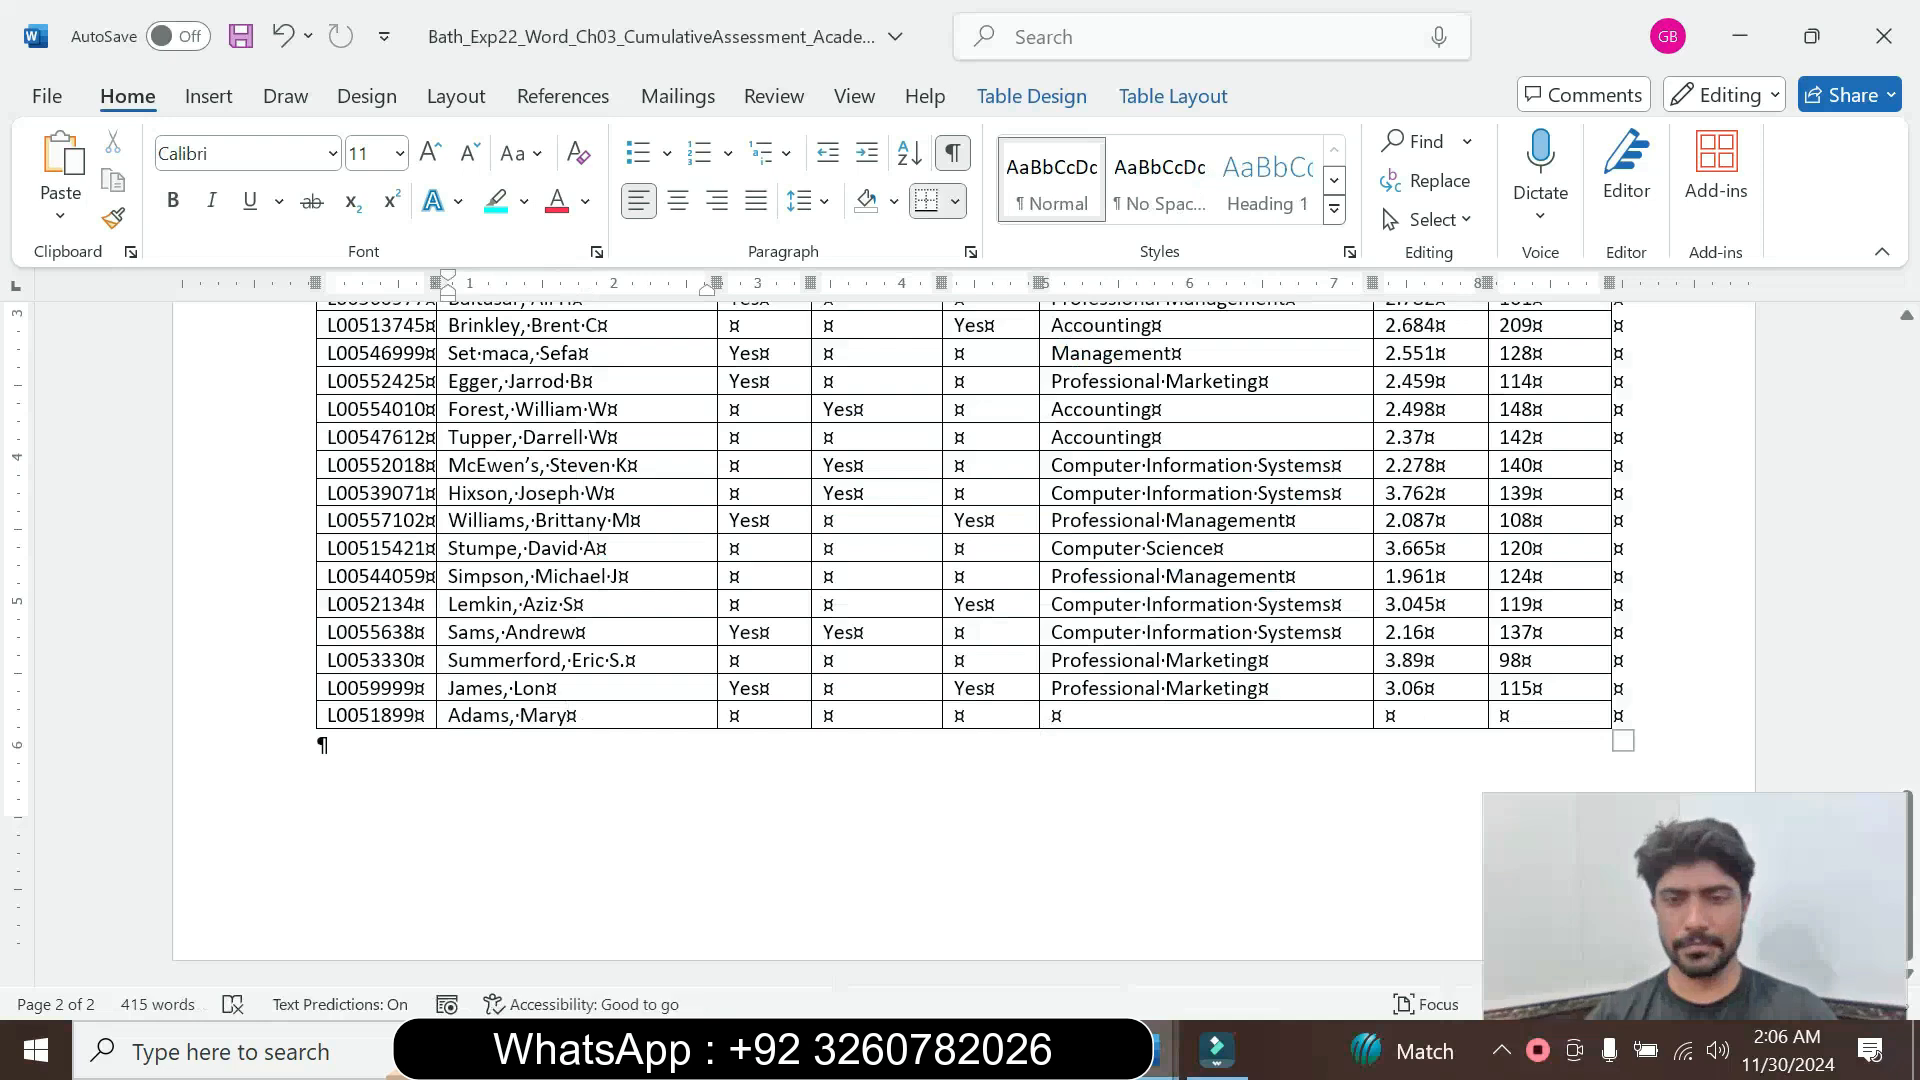
{"action": "left_click", "coordinate": [1055, 716]}
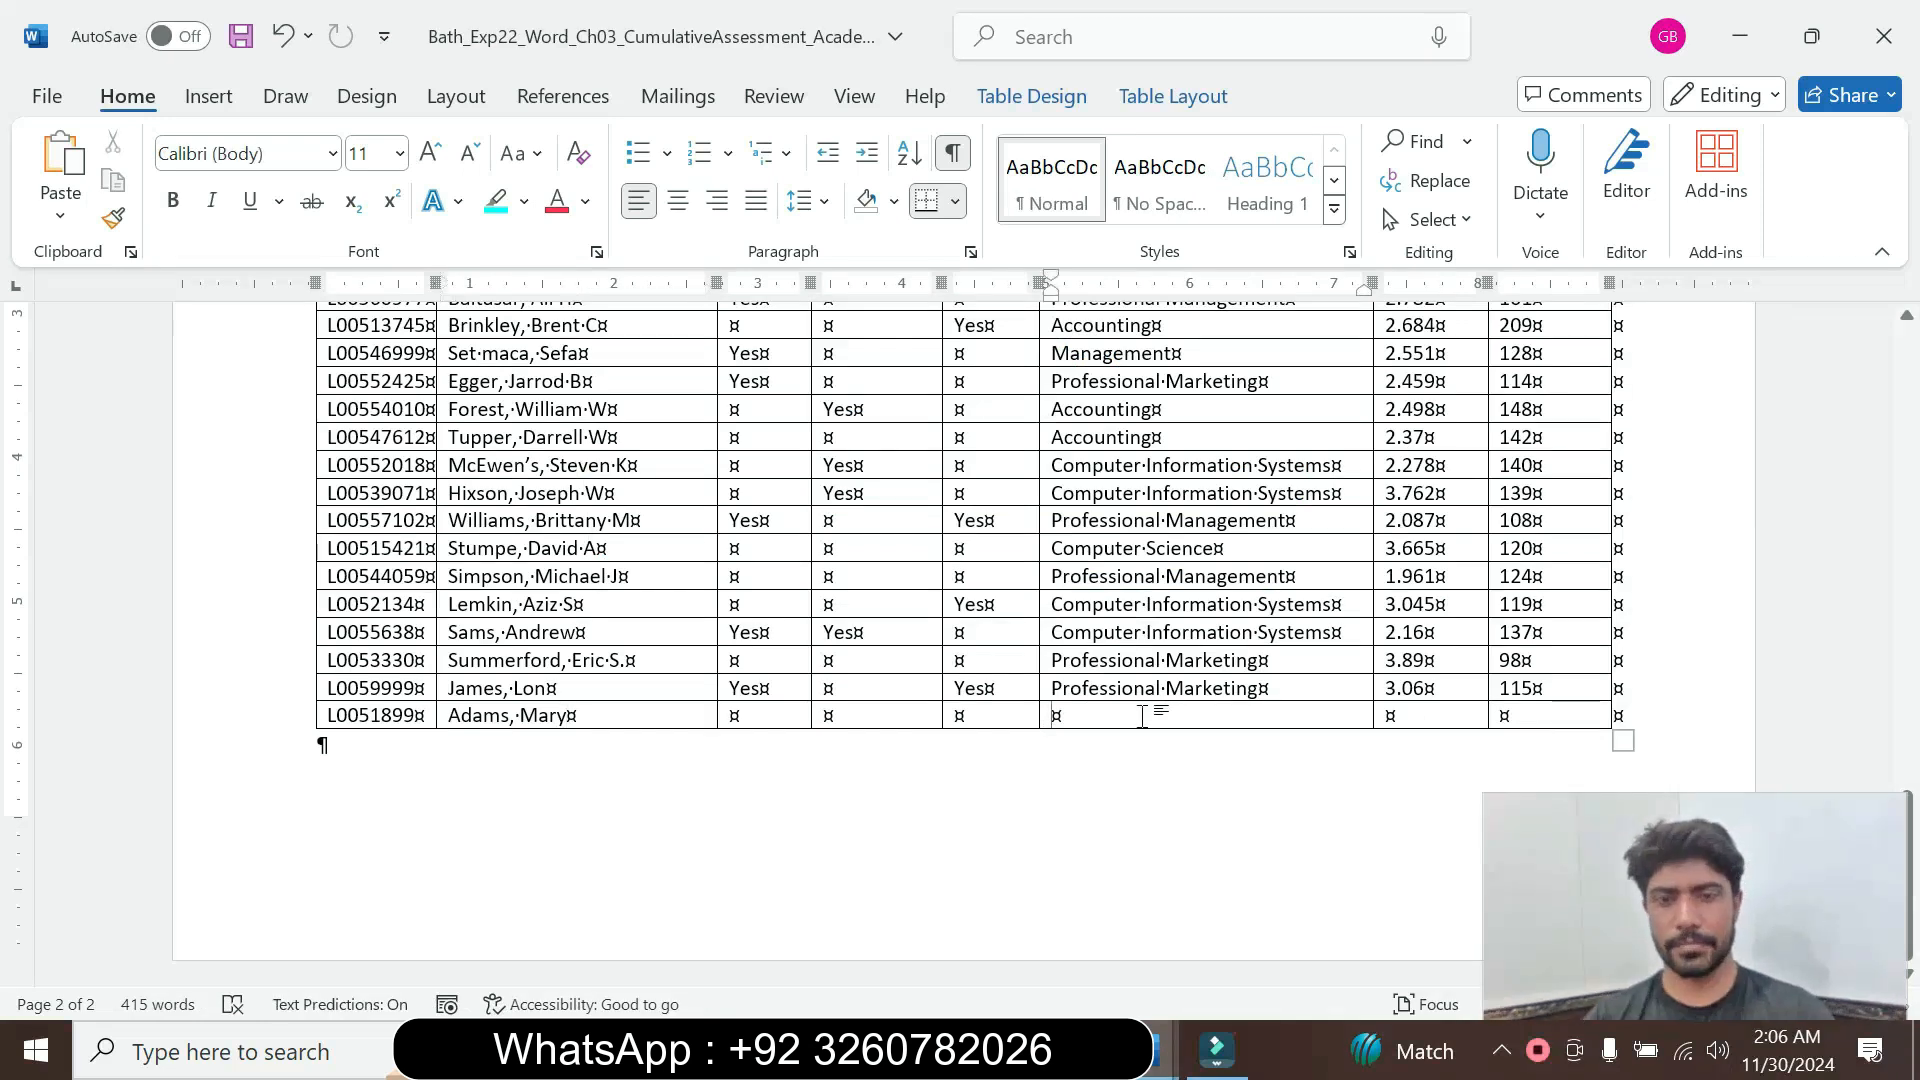
{"action": "type", "text": "Accounting"}
{"action": "left_click", "coordinate": [1232, 741]}
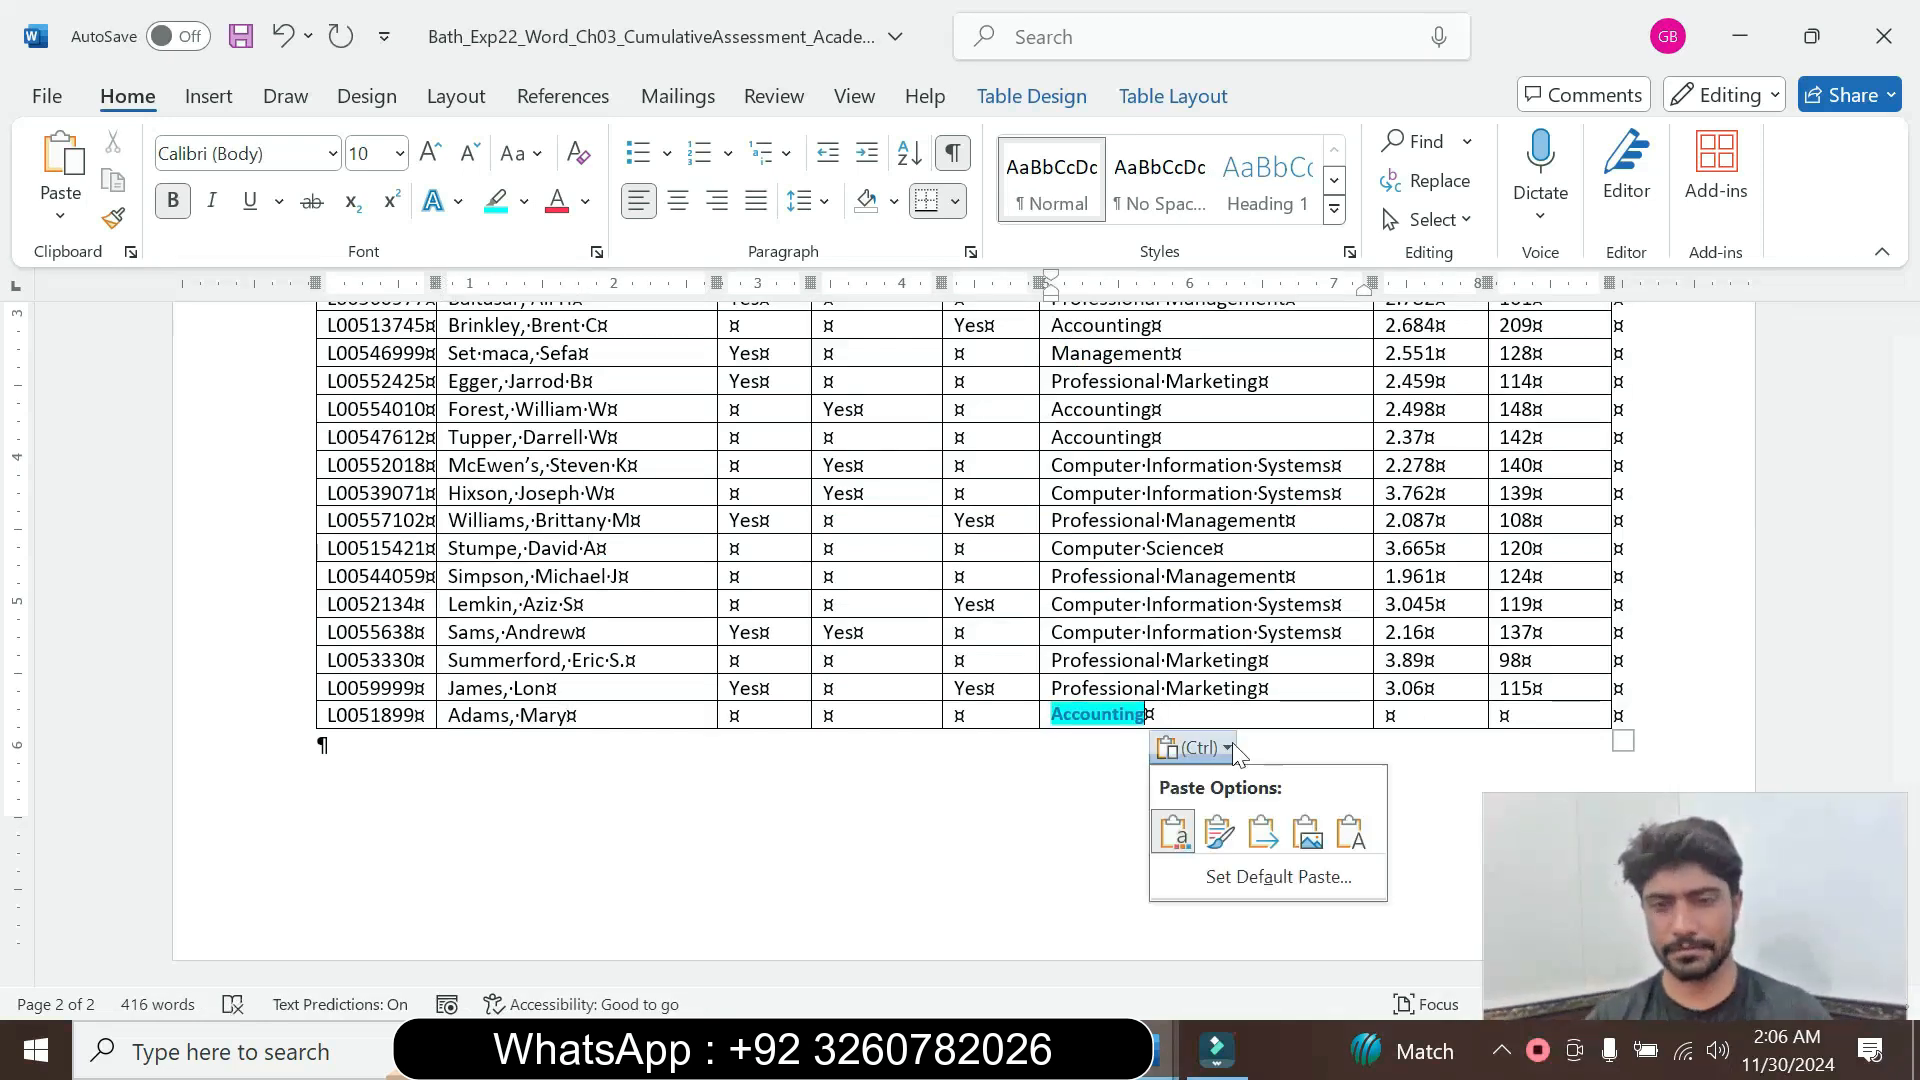
{"action": "left_click", "coordinate": [1340, 840]}
Copy 3.67 from the step 3 instructions into the new row's CSU Cum GPA cell, keeping text only
{"action": "mouse_move", "coordinate": [1161, 1050]}
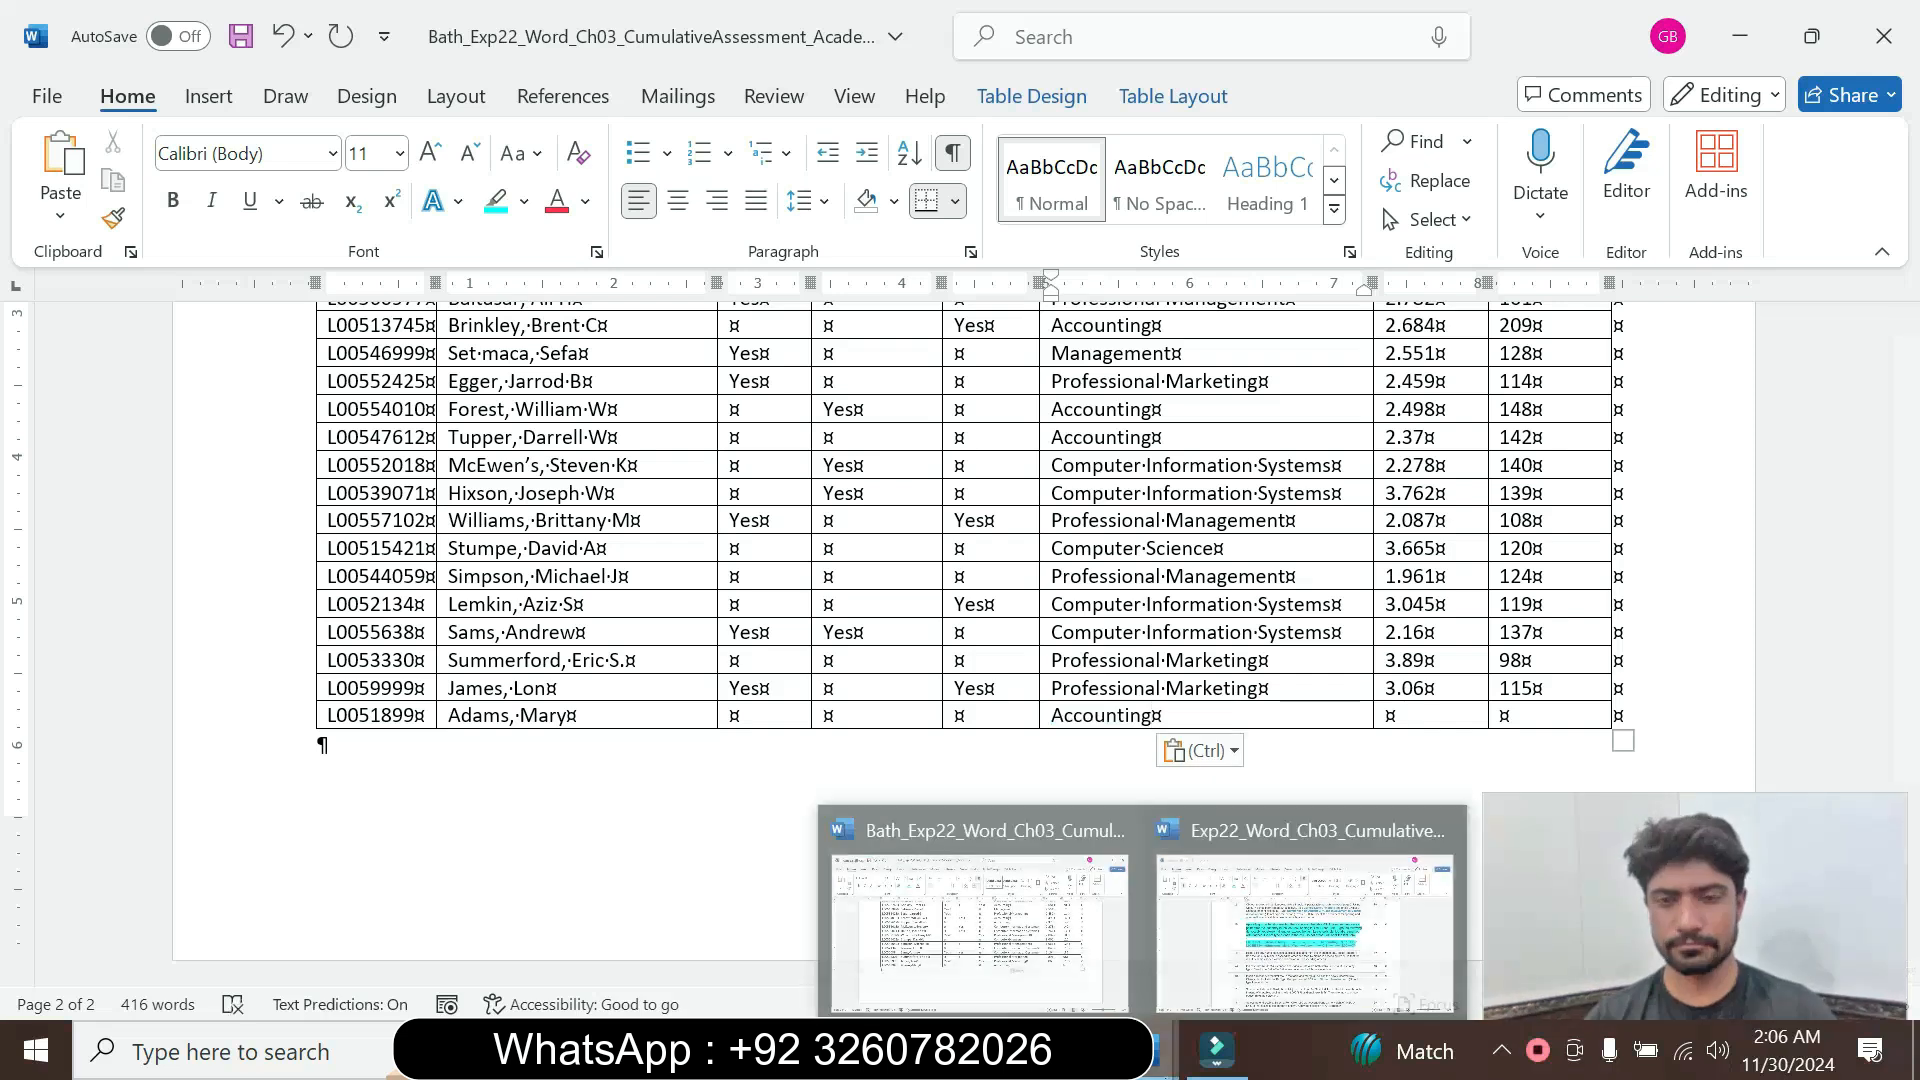
{"action": "left_click", "coordinate": [1277, 940]}
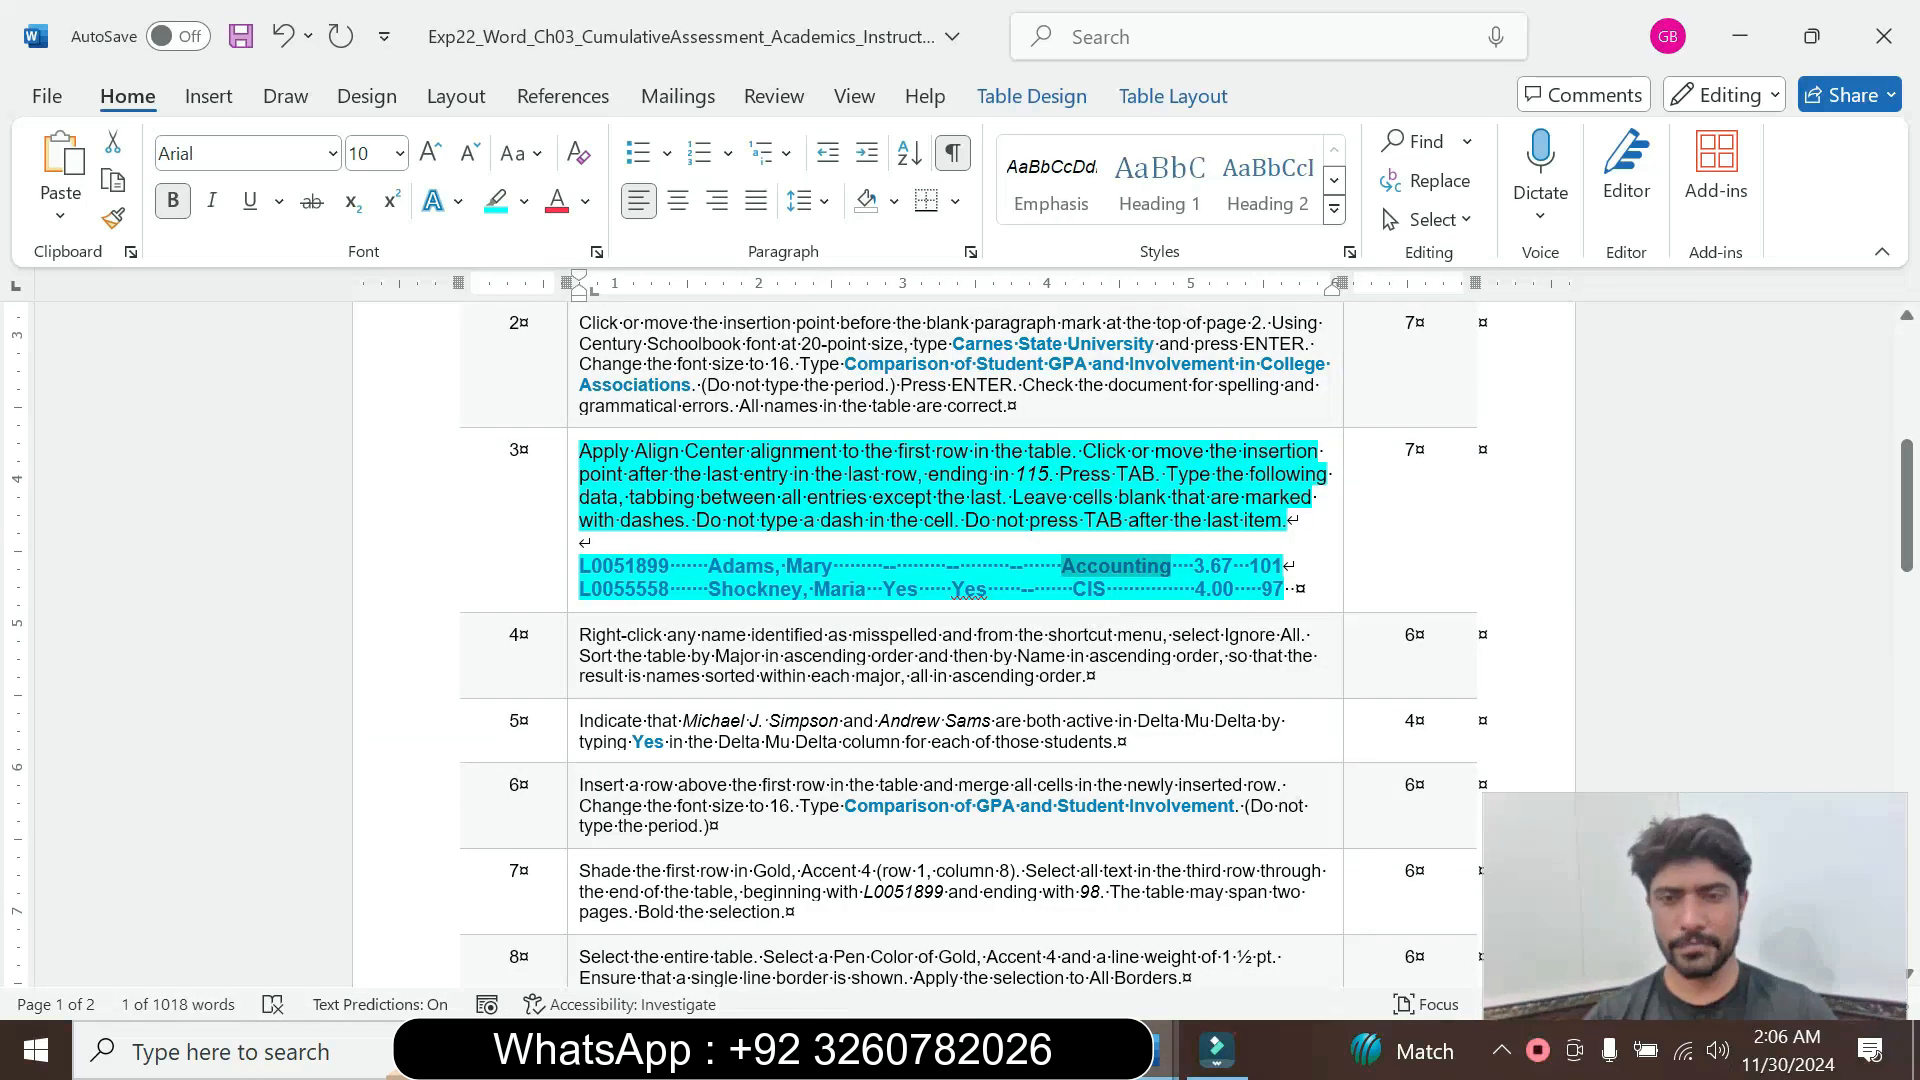
{"action": "left_click_drag", "start_coordinate": [1195, 567], "coordinate": [1246, 566]}
{"action": "key", "text": "ctrl+c"}
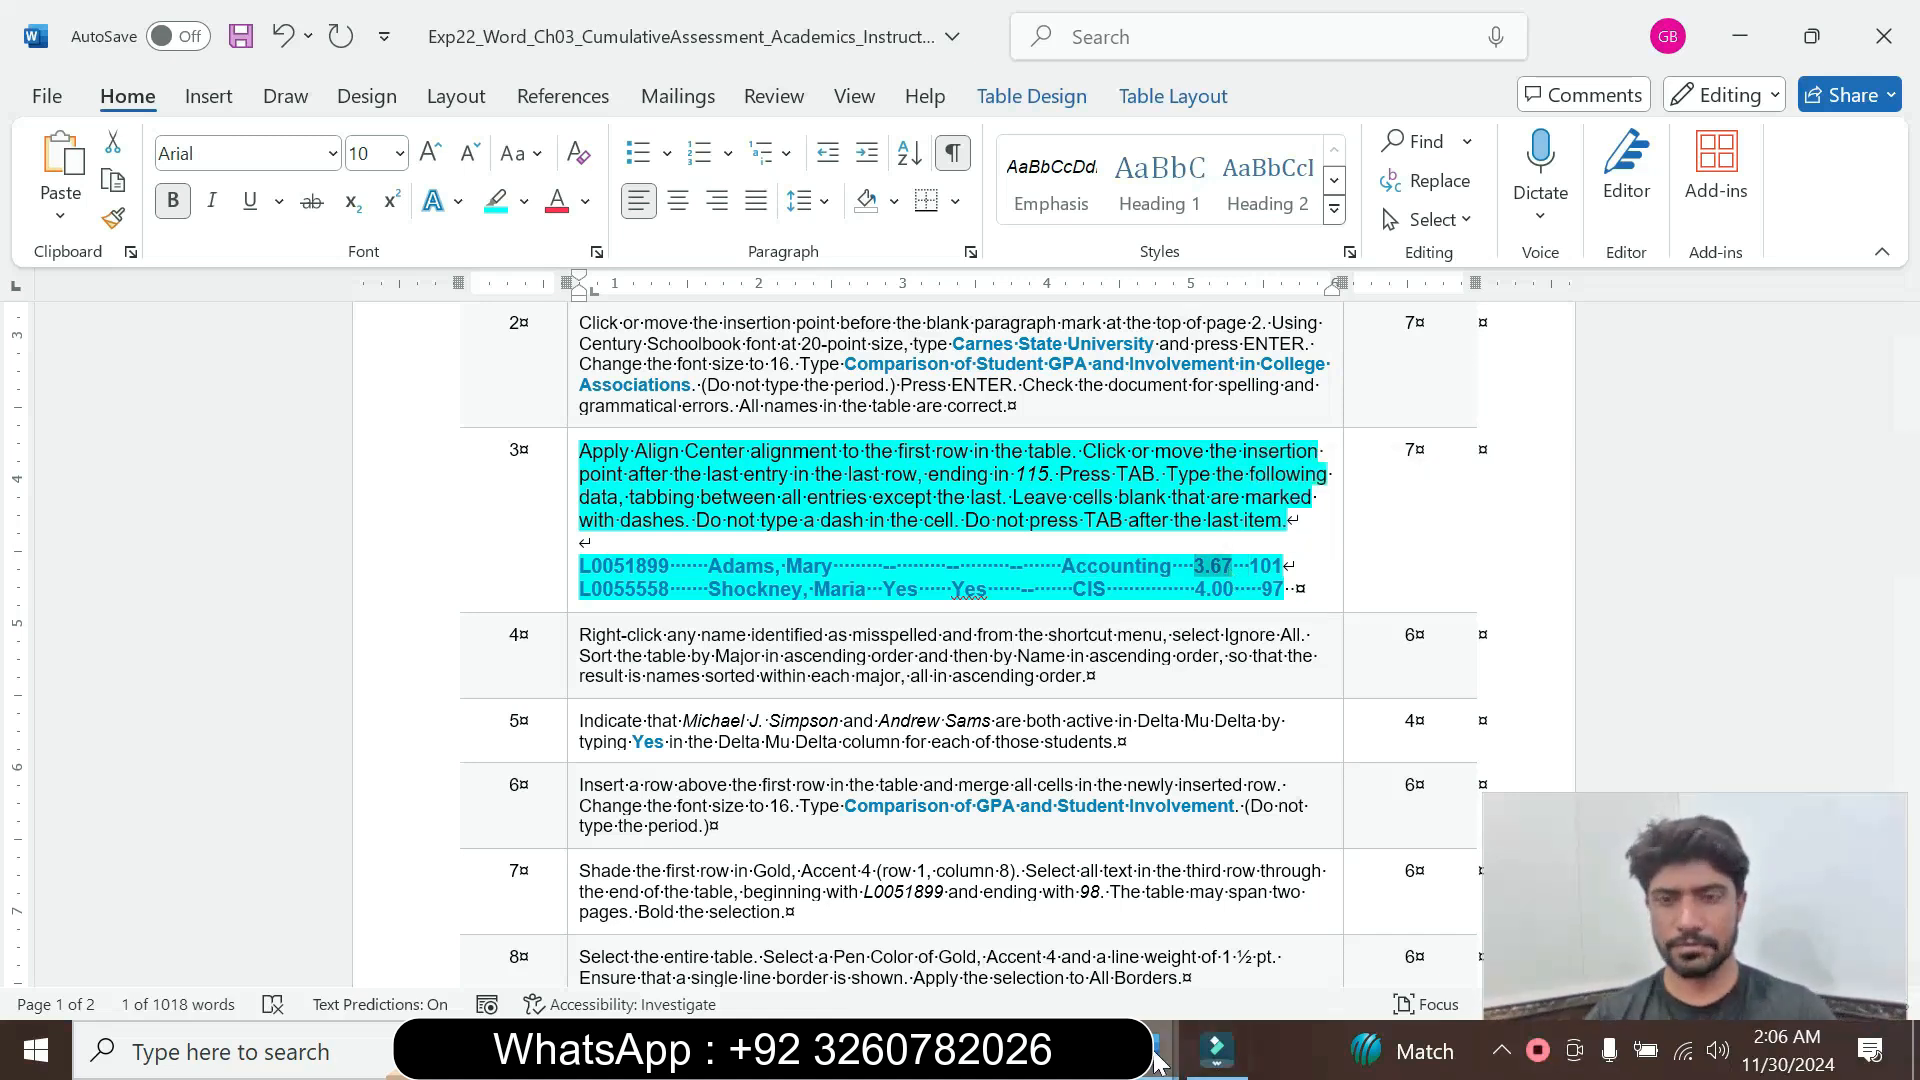
{"action": "mouse_move", "coordinate": [1150, 1049]}
{"action": "left_click", "coordinate": [1050, 969]}
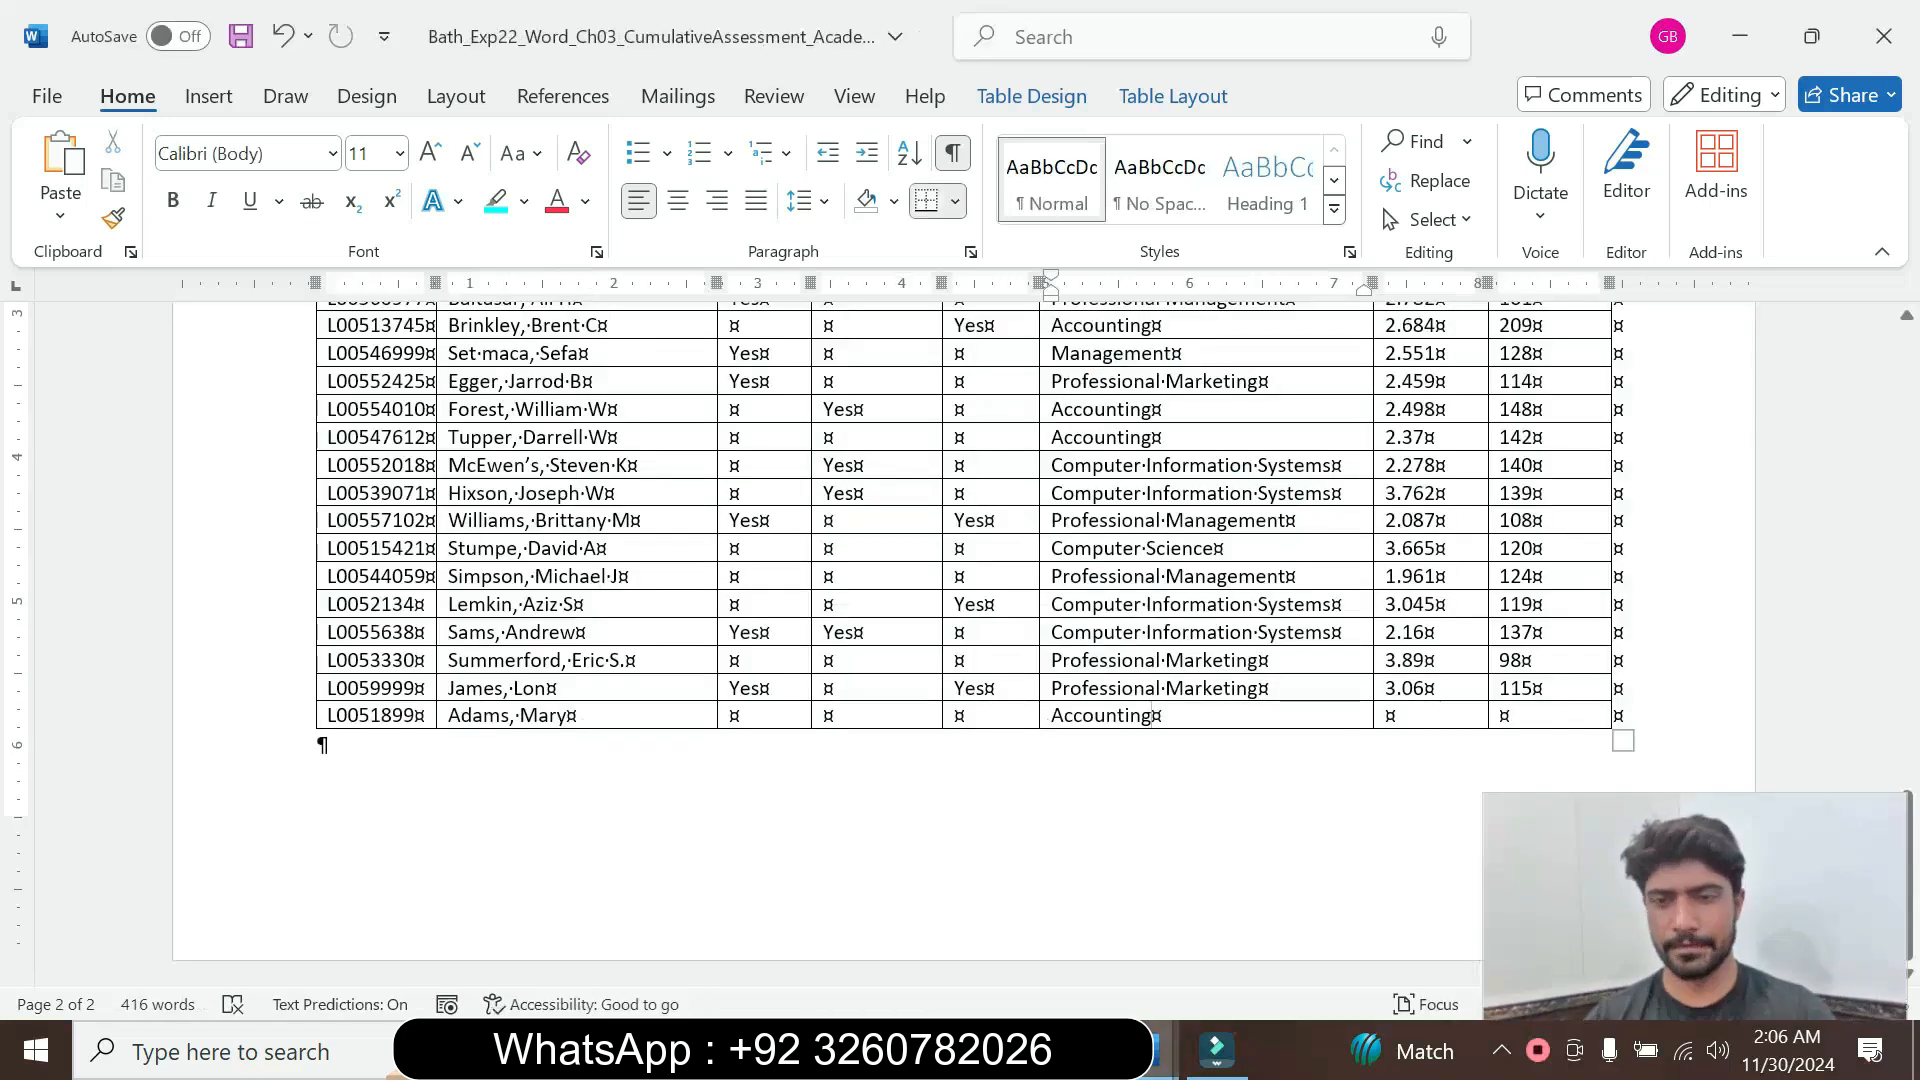
{"action": "left_click", "coordinate": [1414, 715]}
{"action": "key", "text": "ctrl+v"}
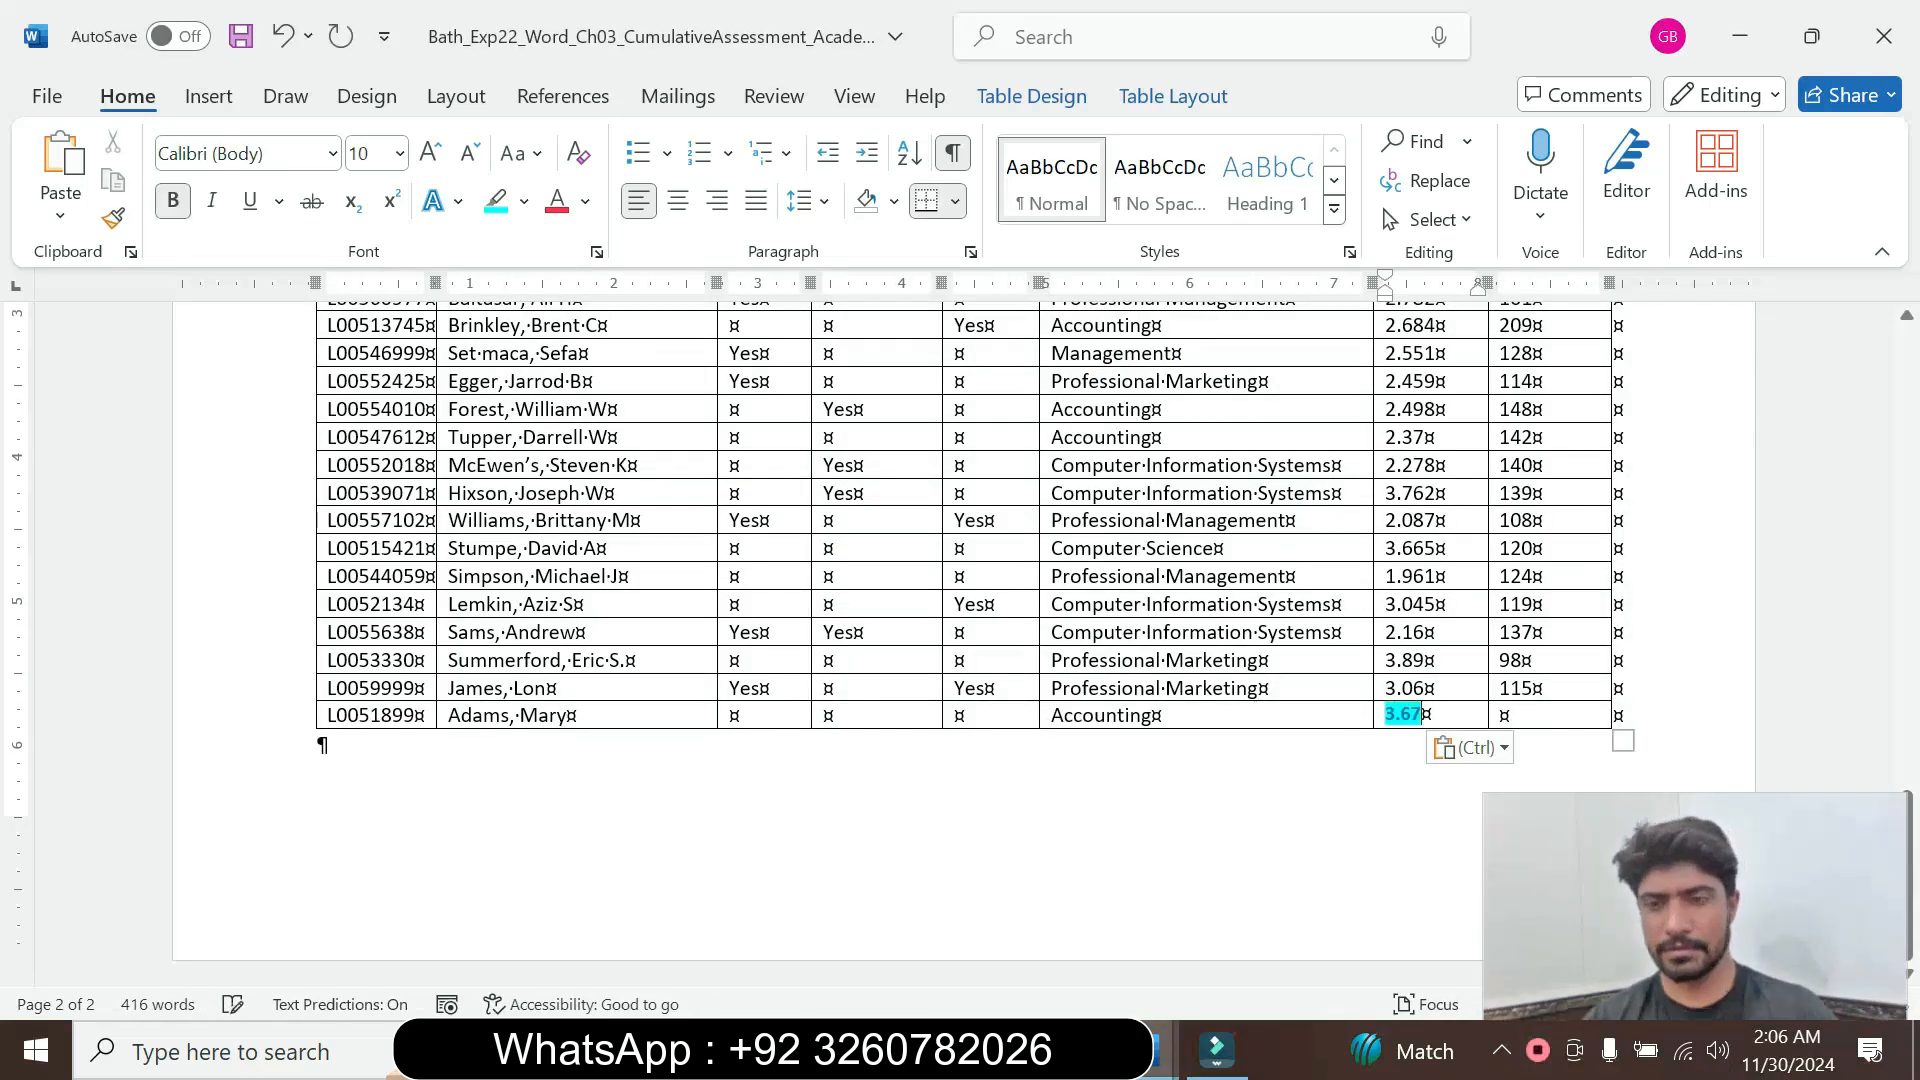
{"action": "left_click", "coordinate": [1504, 748]}
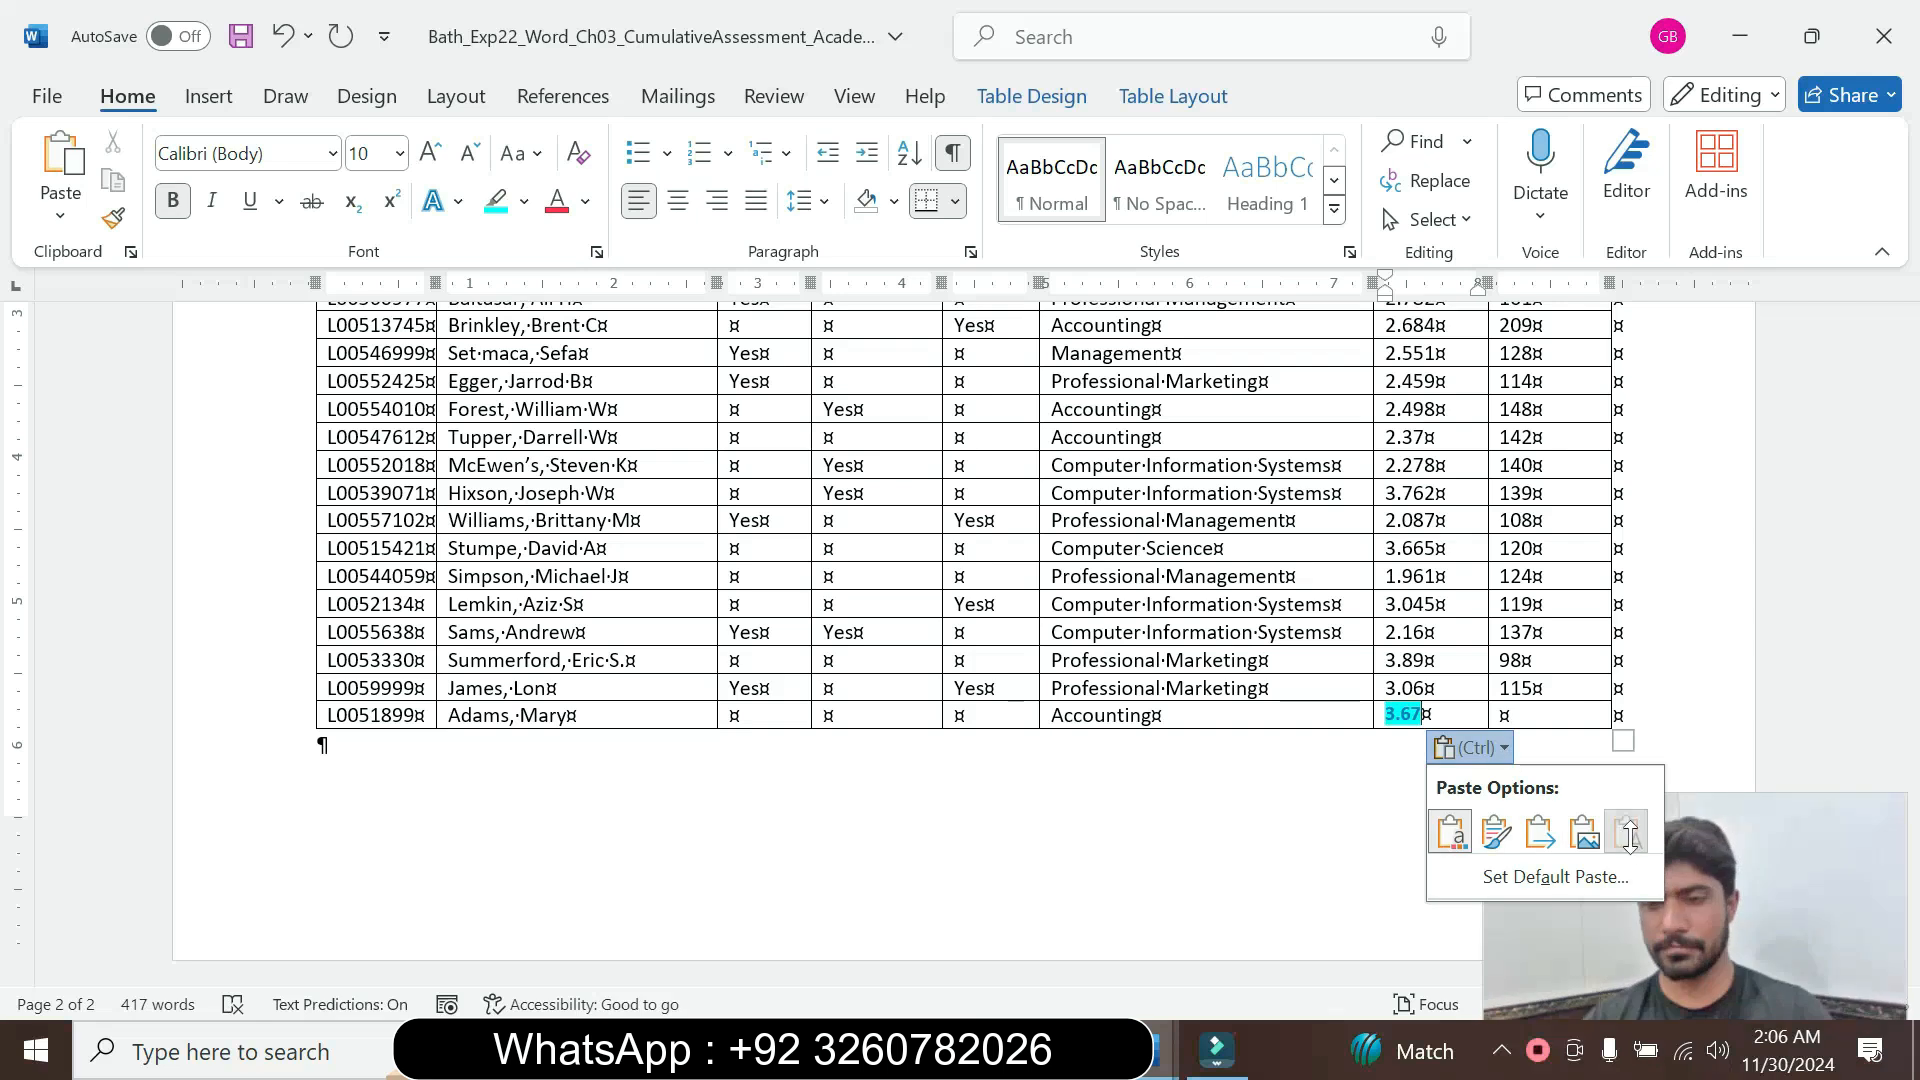
{"action": "left_click", "coordinate": [1627, 836]}
Copy 101 from the step 3 instructions into the last cell of the first new student's row, keeping text only
{"action": "mouse_move", "coordinate": [1211, 1050]}
{"action": "left_click", "coordinate": [1299, 900]}
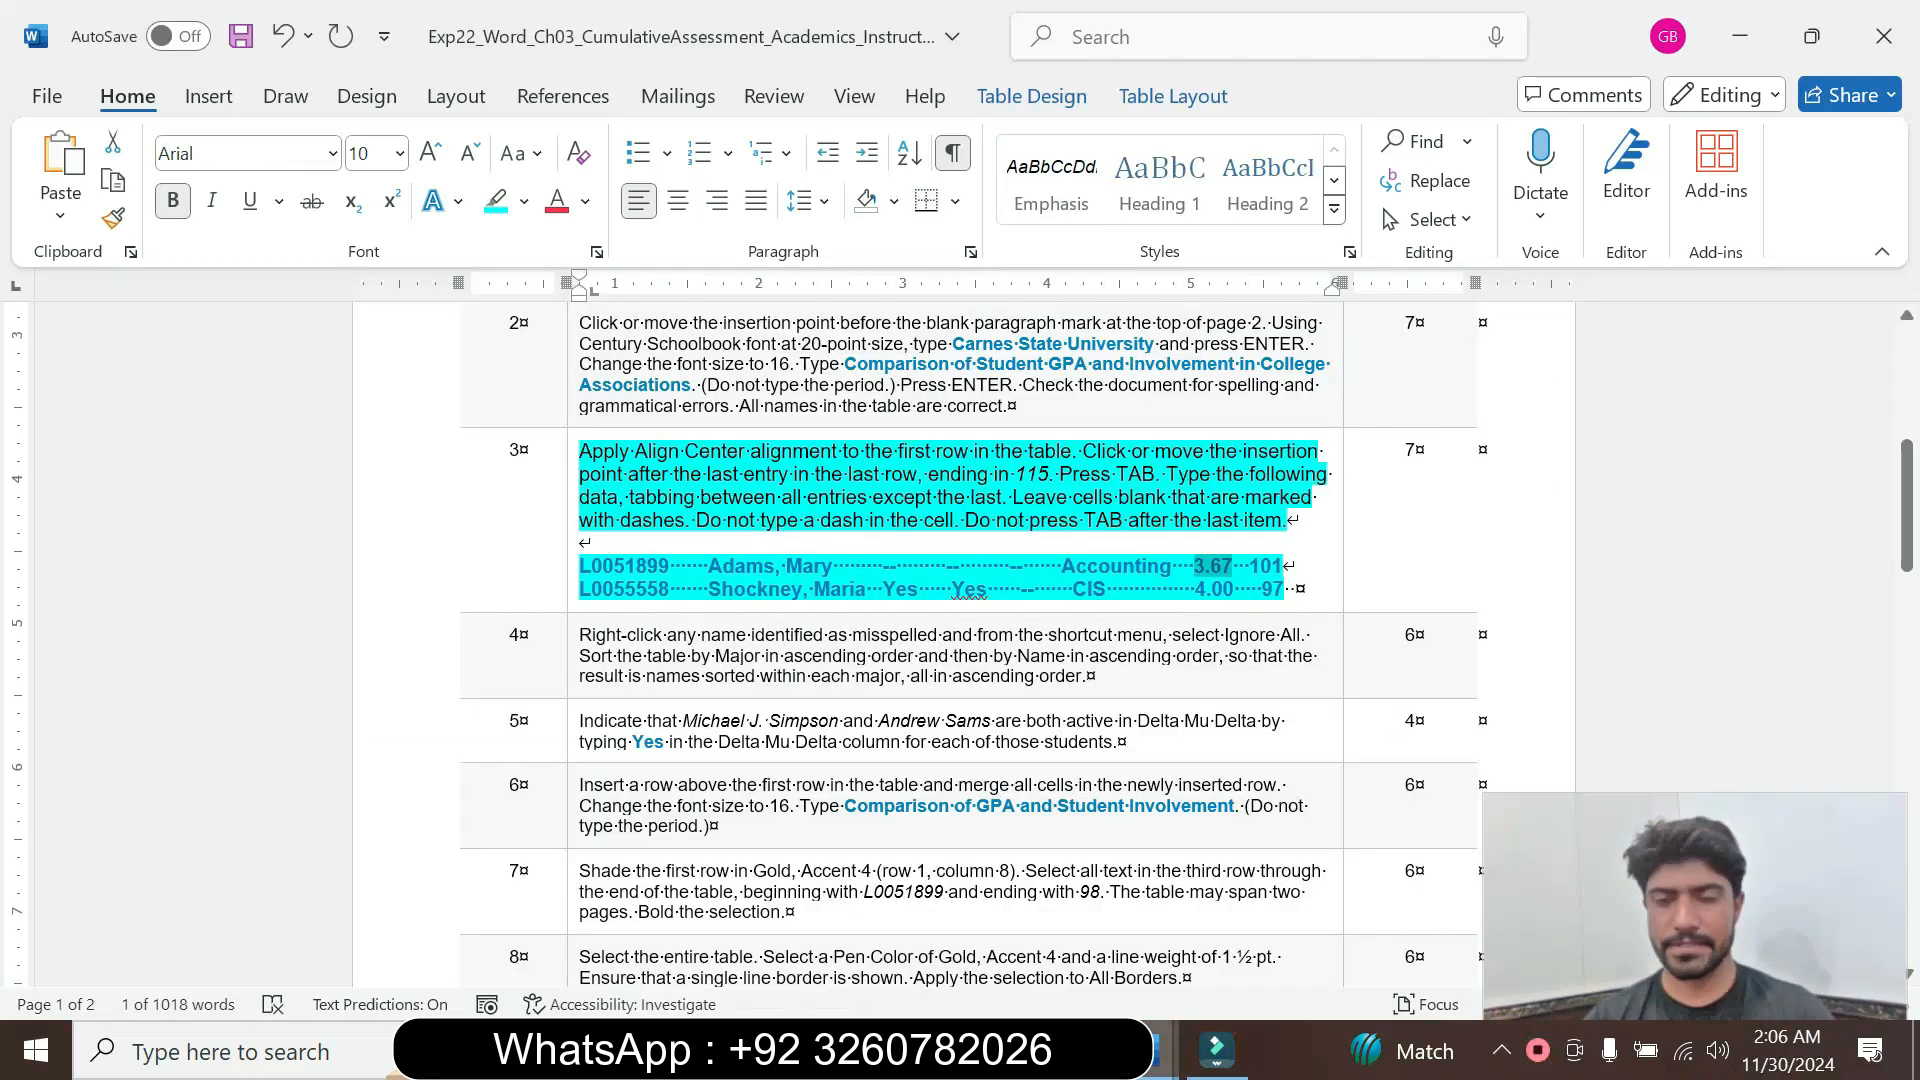
{"action": "double_click", "coordinate": [1268, 567]}
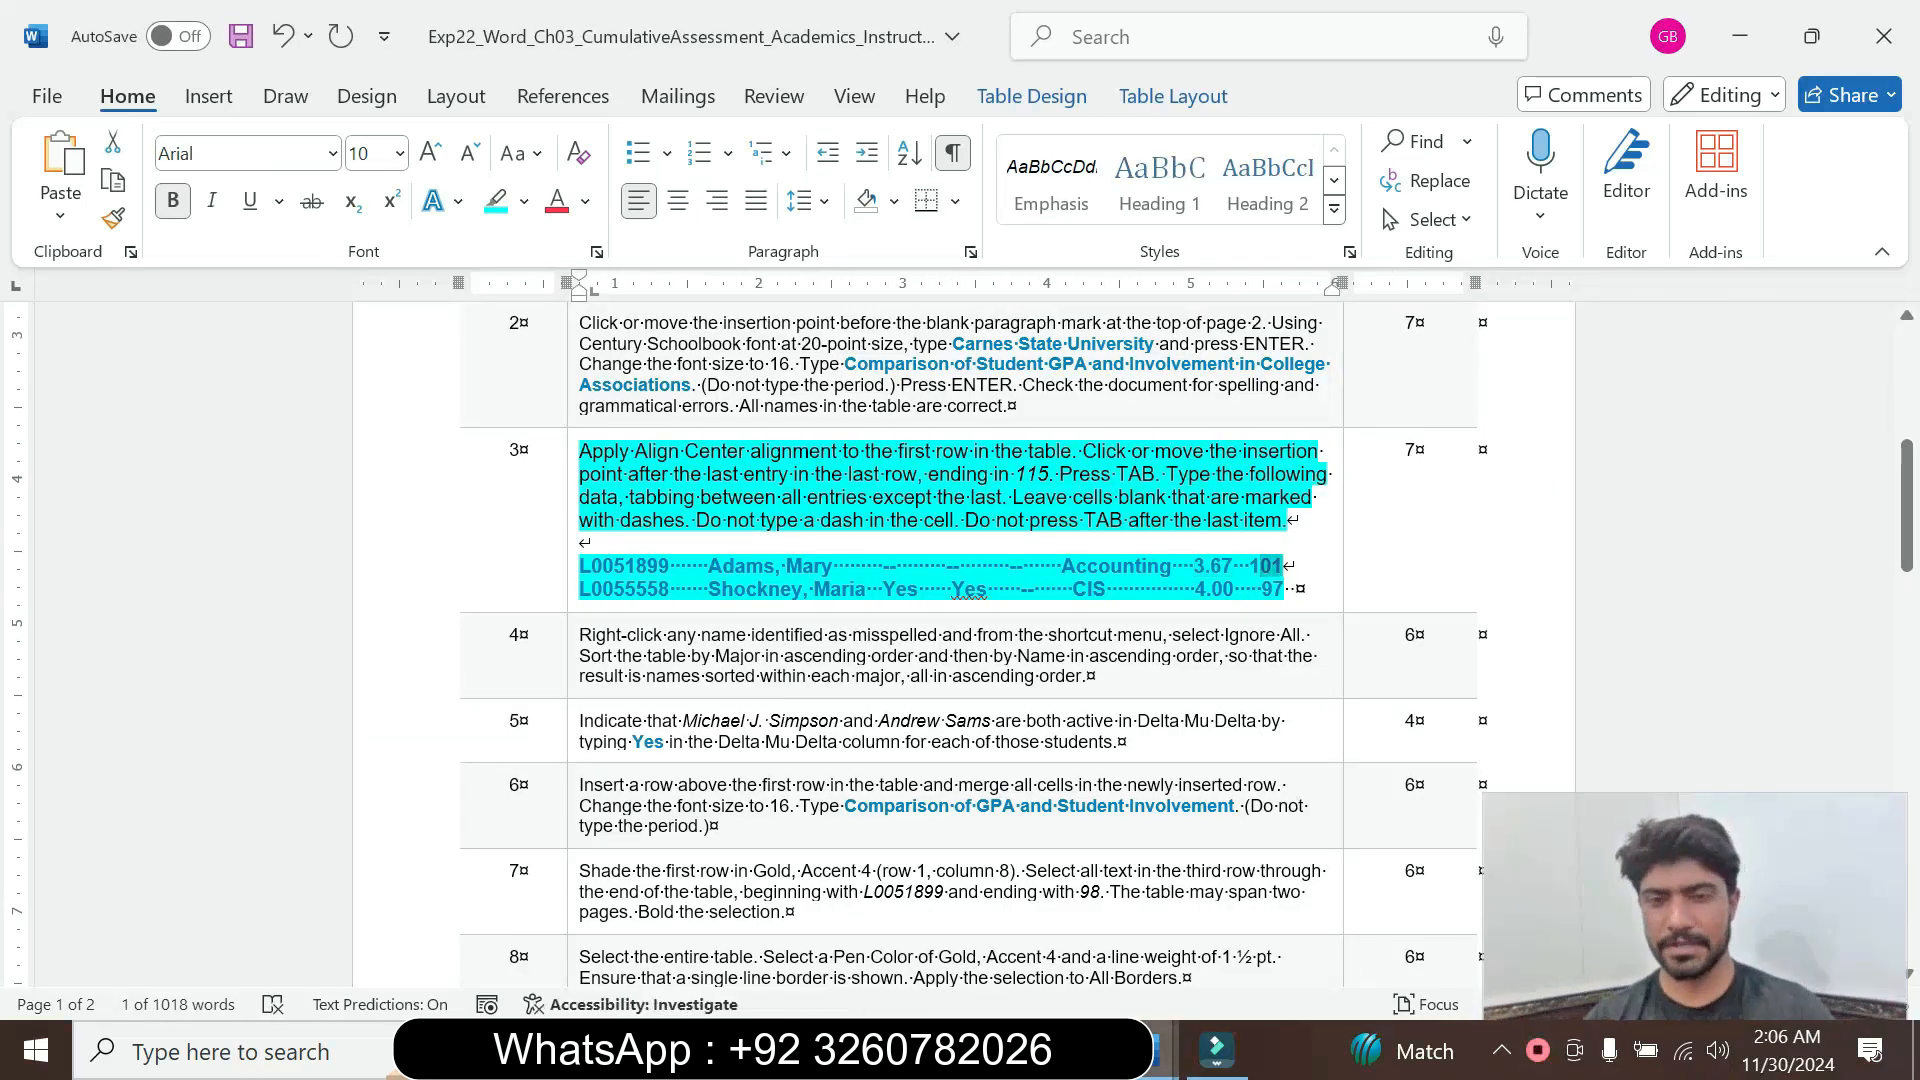
{"action": "left_click_drag", "start_coordinate": [1249, 567], "coordinate": [1284, 567]}
{"action": "key", "text": "ctrl+c"}
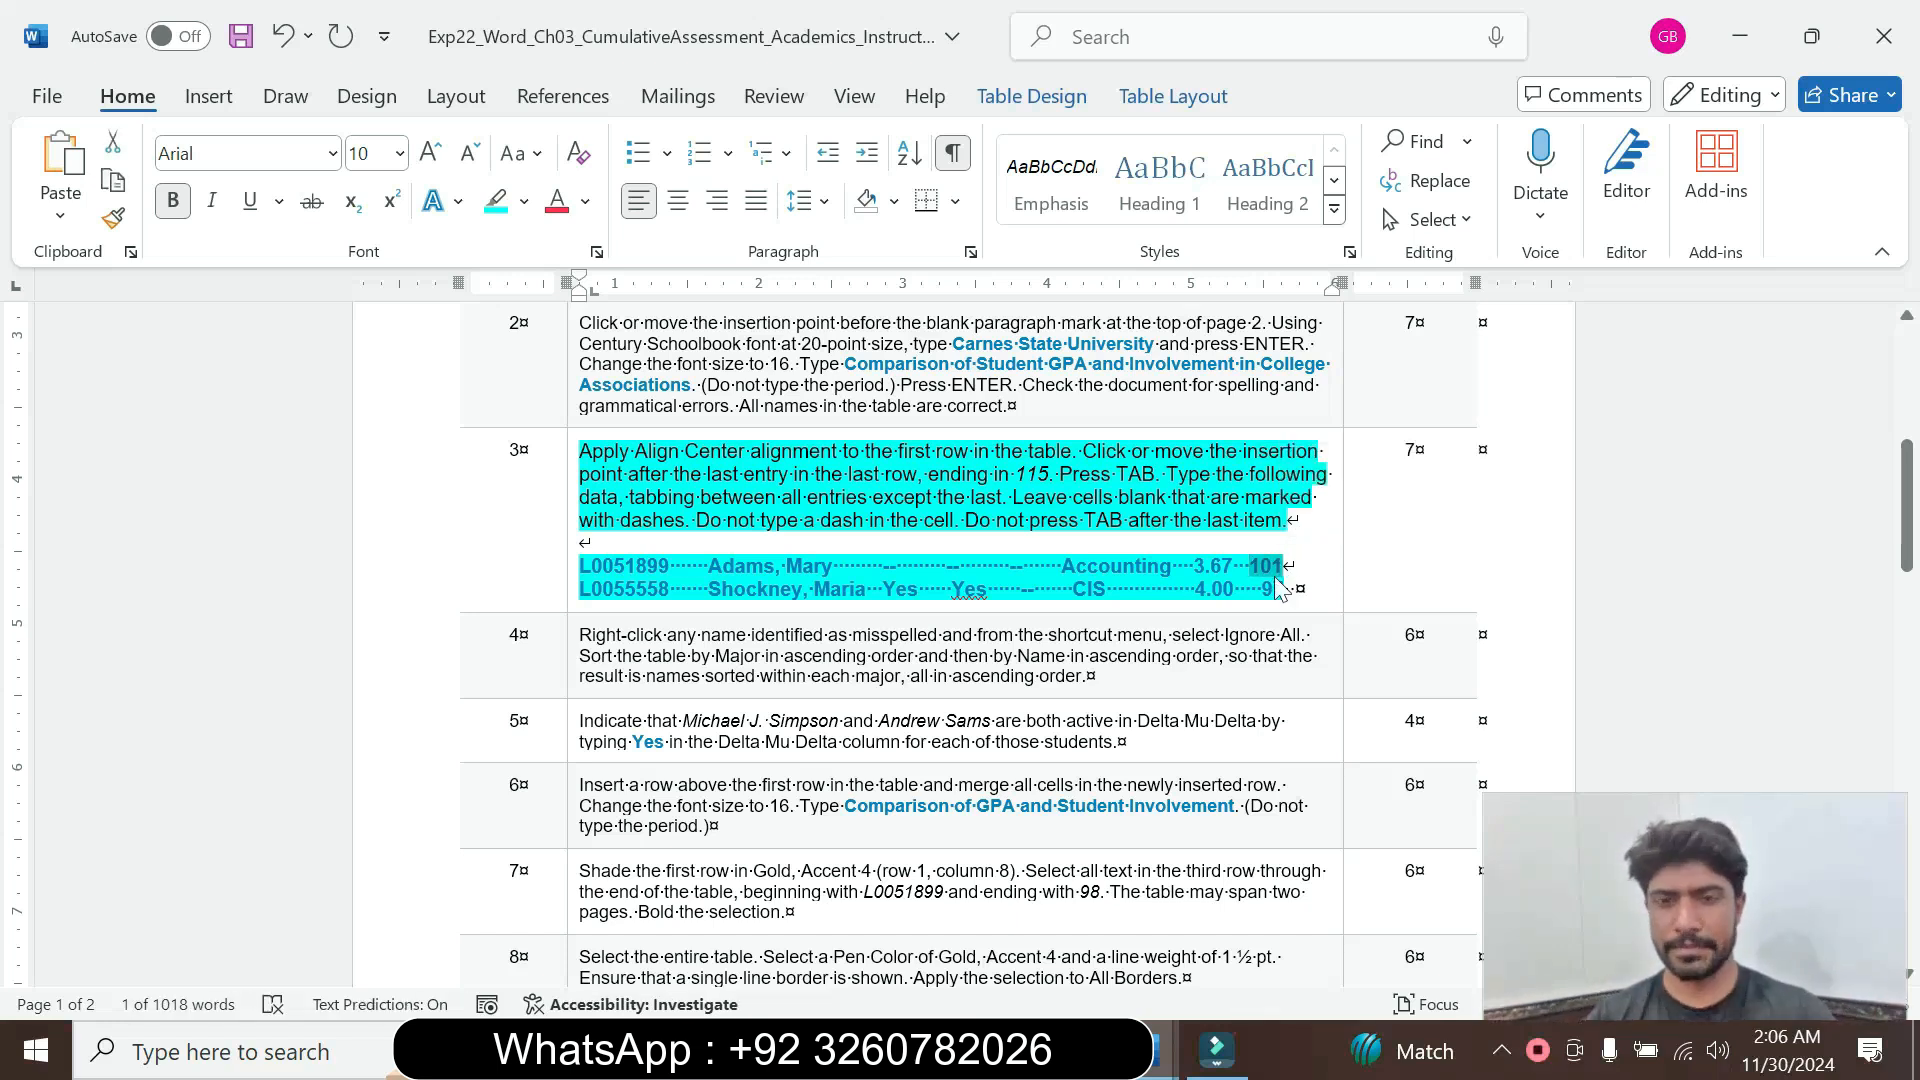
{"action": "mouse_move", "coordinate": [1150, 1050]}
{"action": "left_click", "coordinate": [985, 905]}
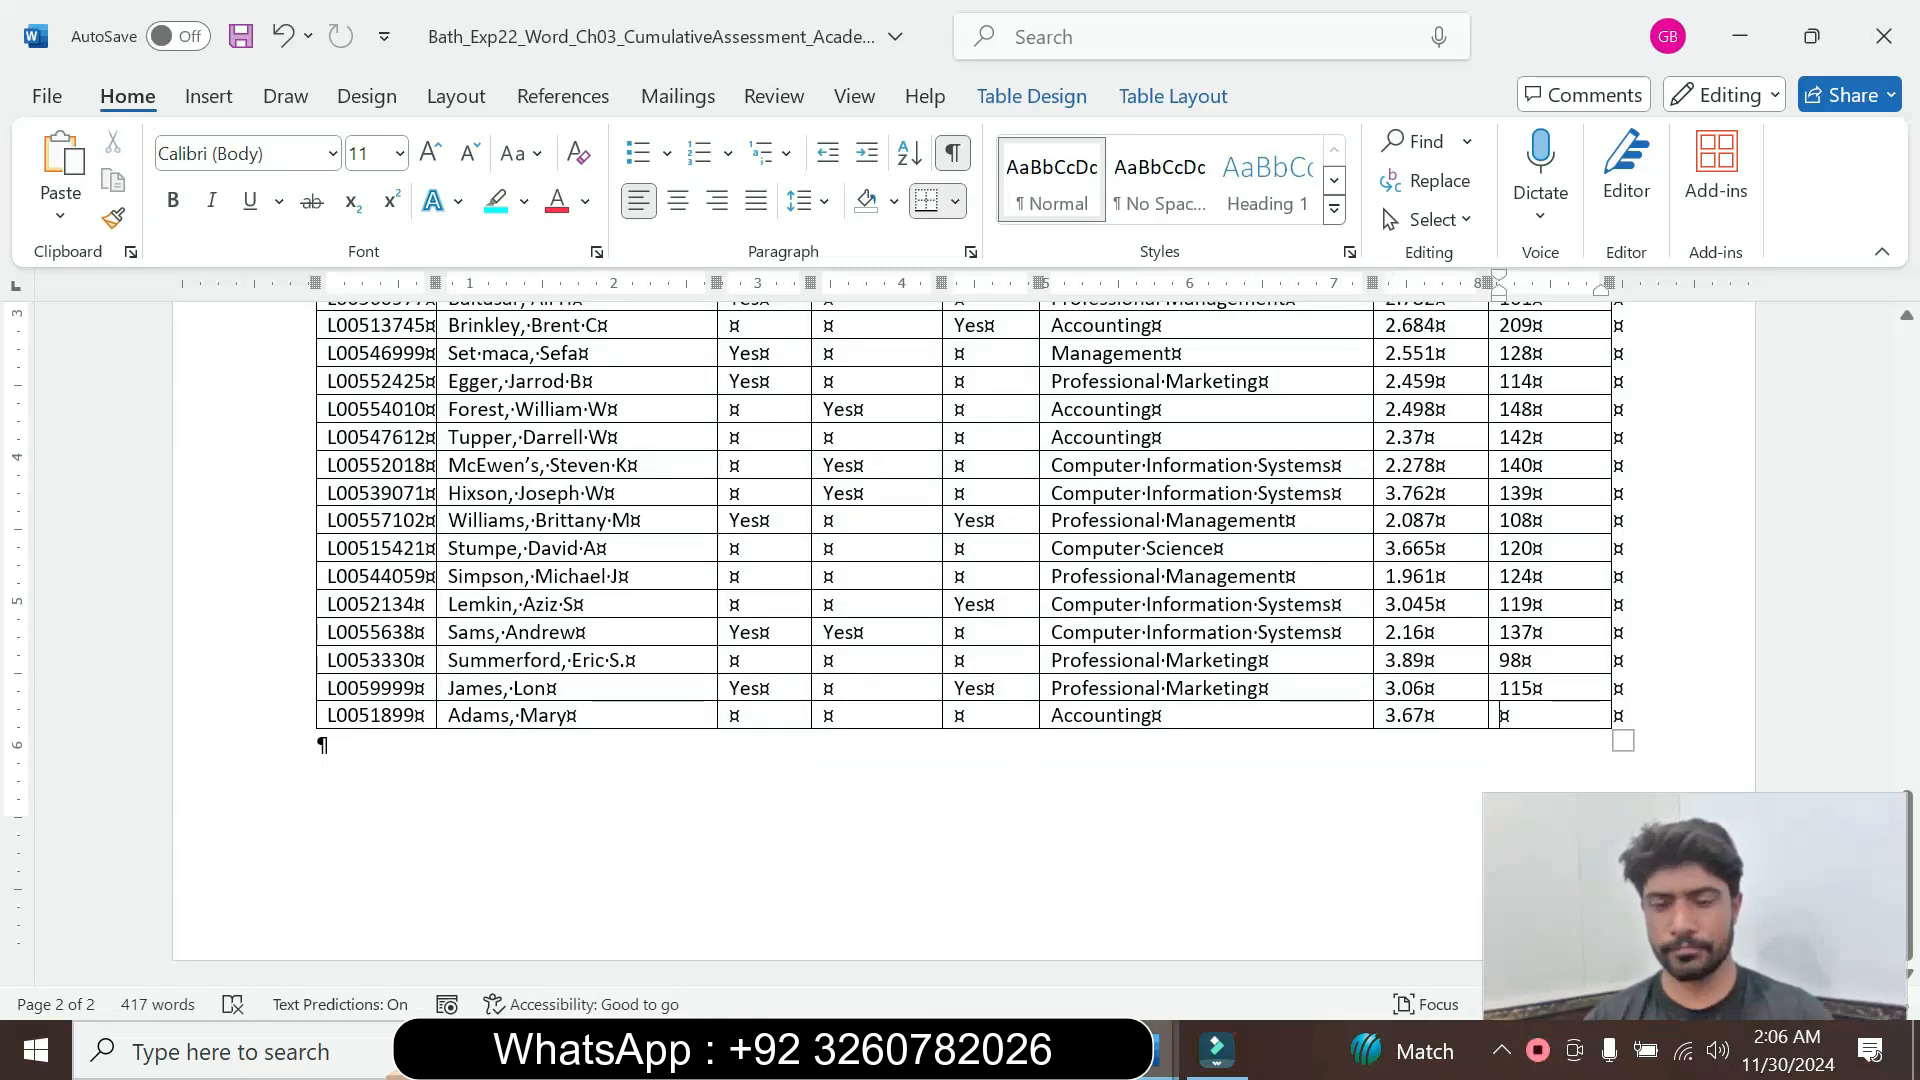
{"action": "left_click", "coordinate": [1512, 715]}
{"action": "key", "text": "ctrl+v"}
{"action": "left_click", "coordinate": [1582, 747]}
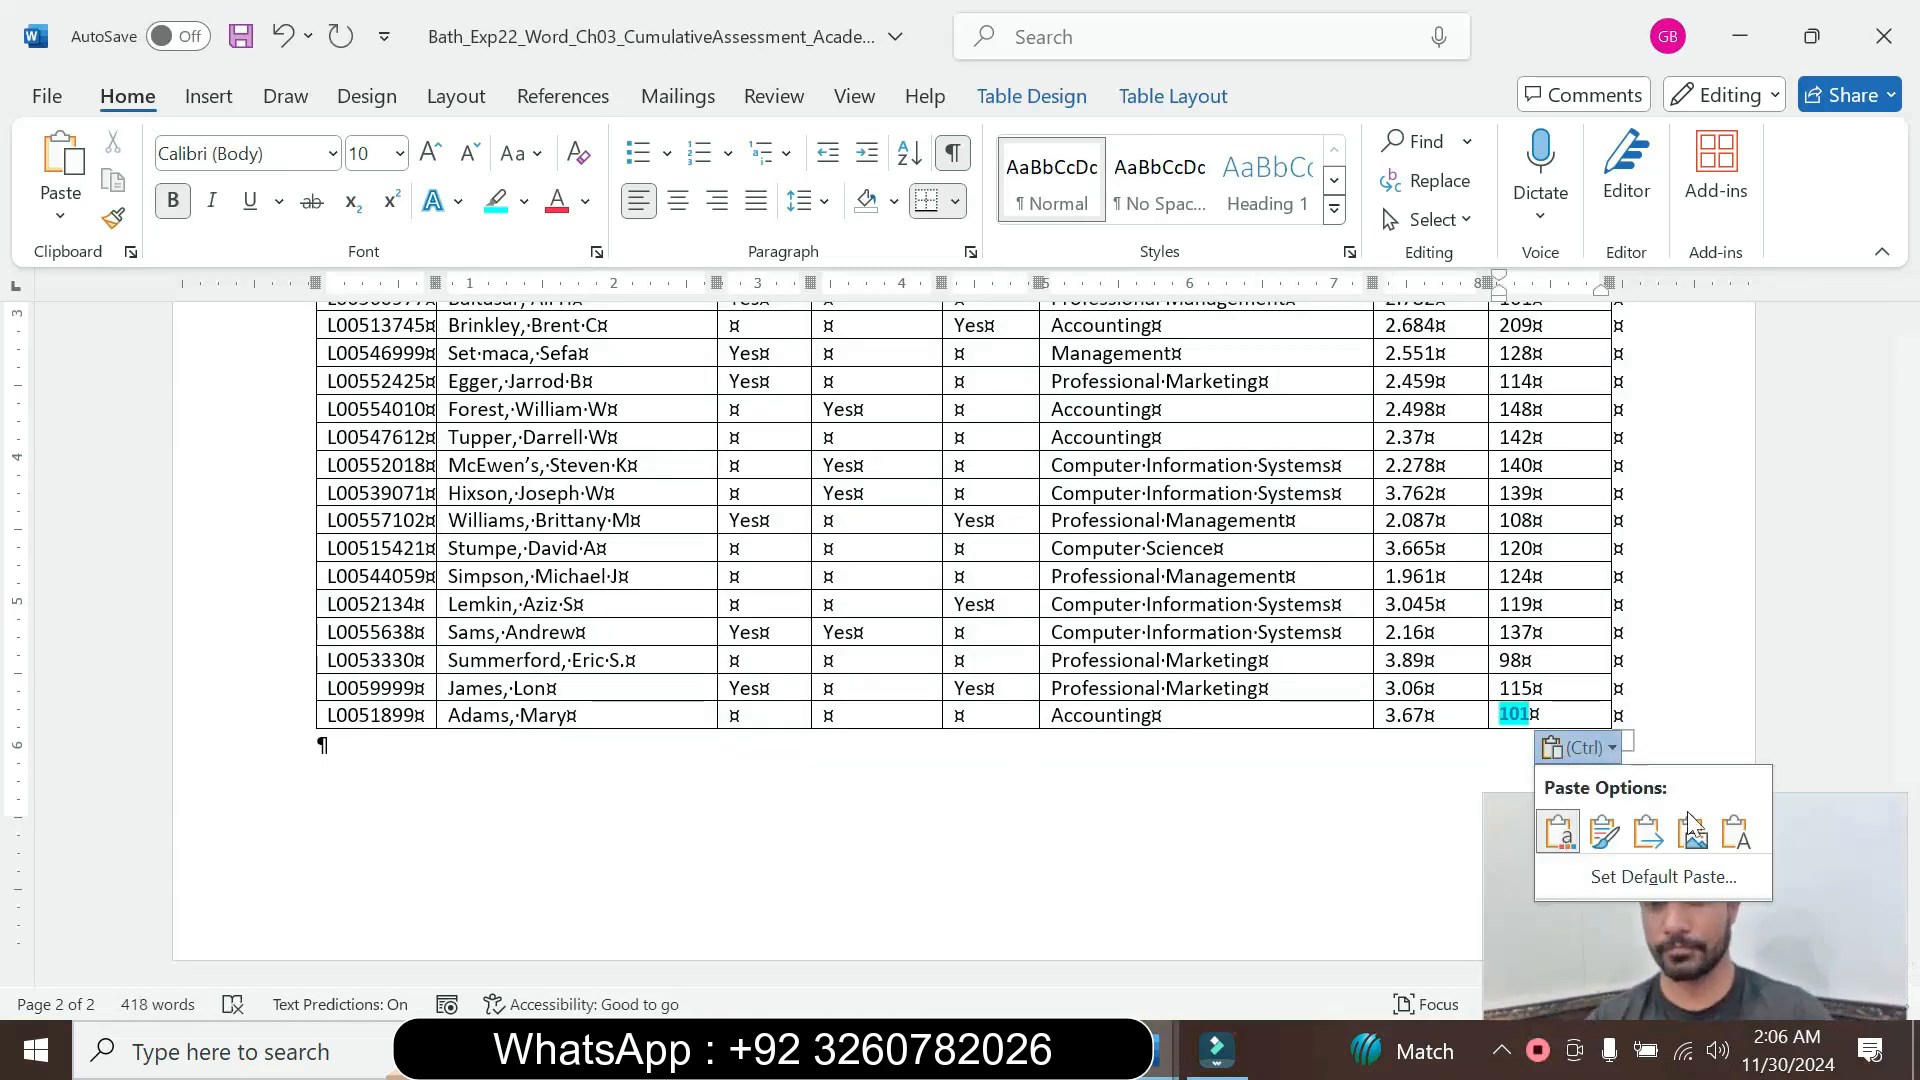
{"action": "left_click", "coordinate": [1736, 831]}
Add another row at the end of the table and copy the second listed student's ID into its ID cell, keeping text only
{"action": "mouse_move", "coordinate": [1150, 1050]}
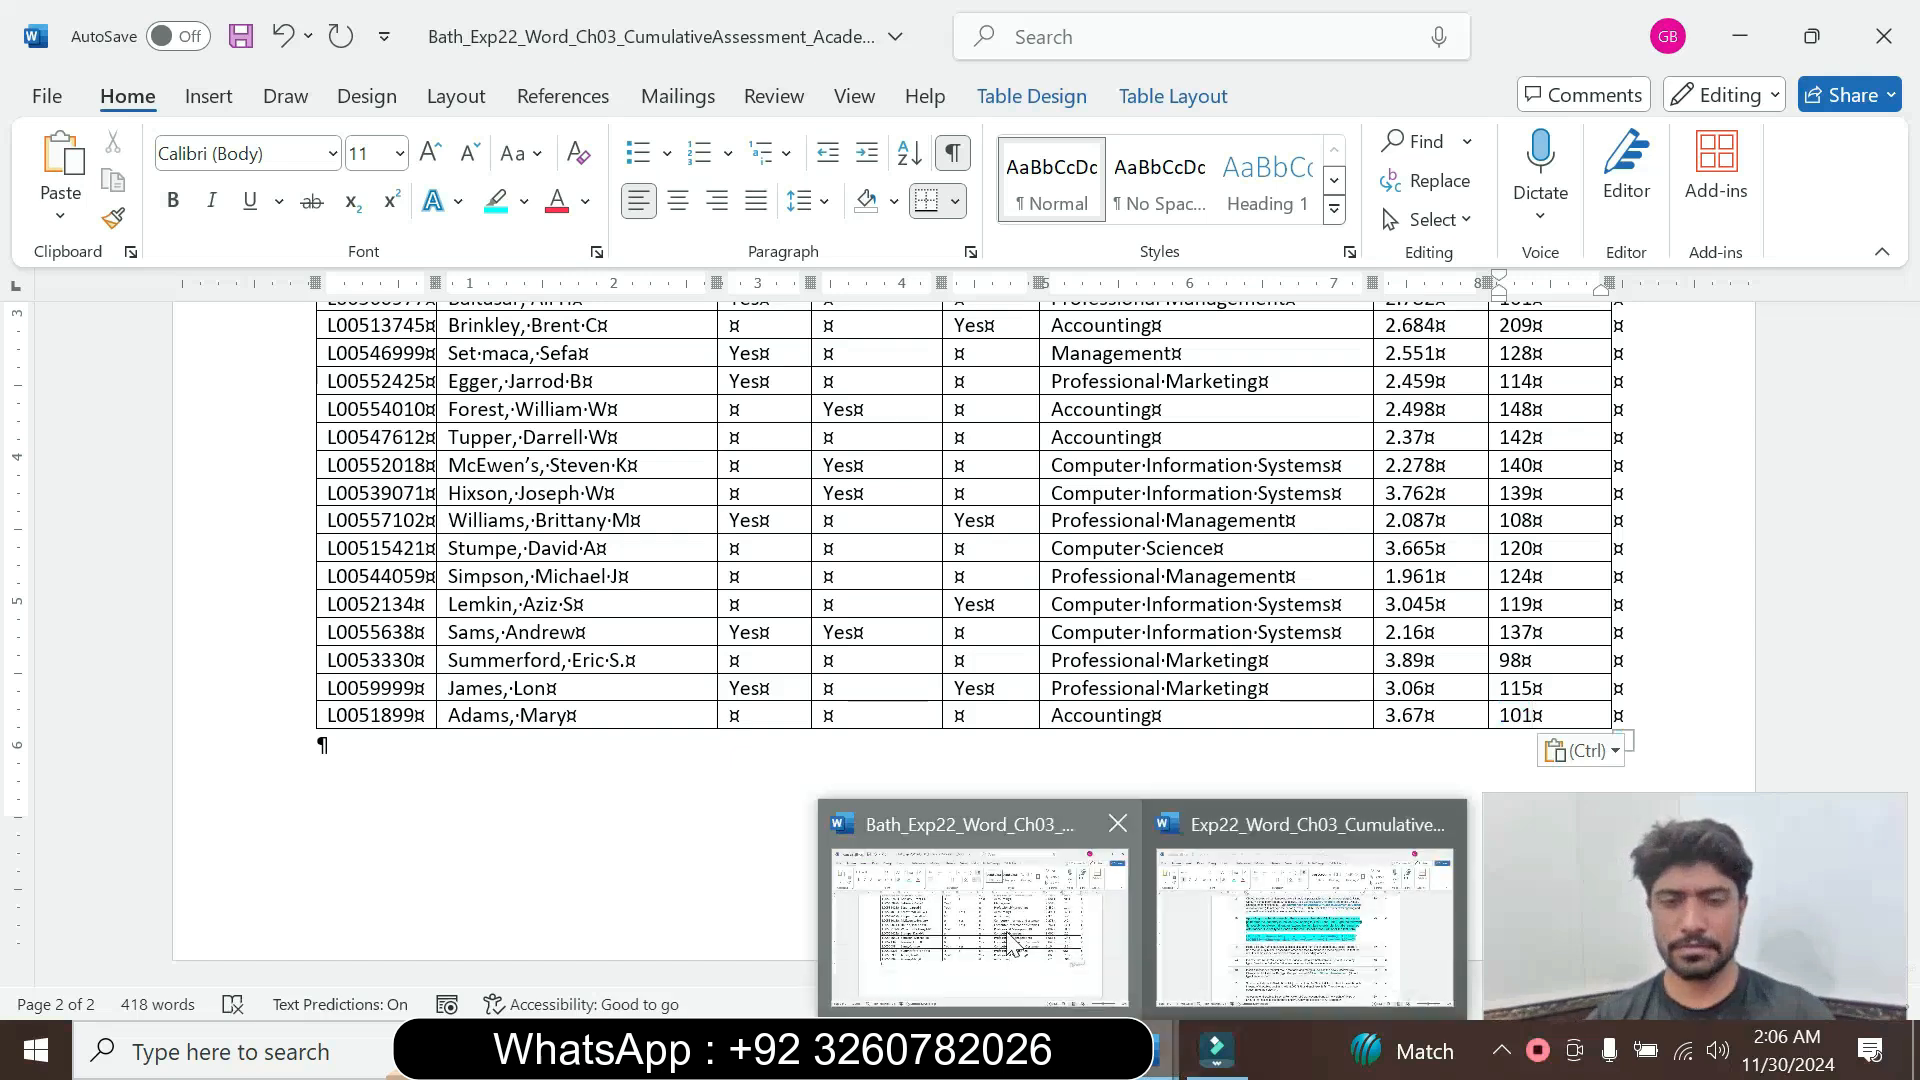
{"action": "left_click", "coordinate": [1304, 925]}
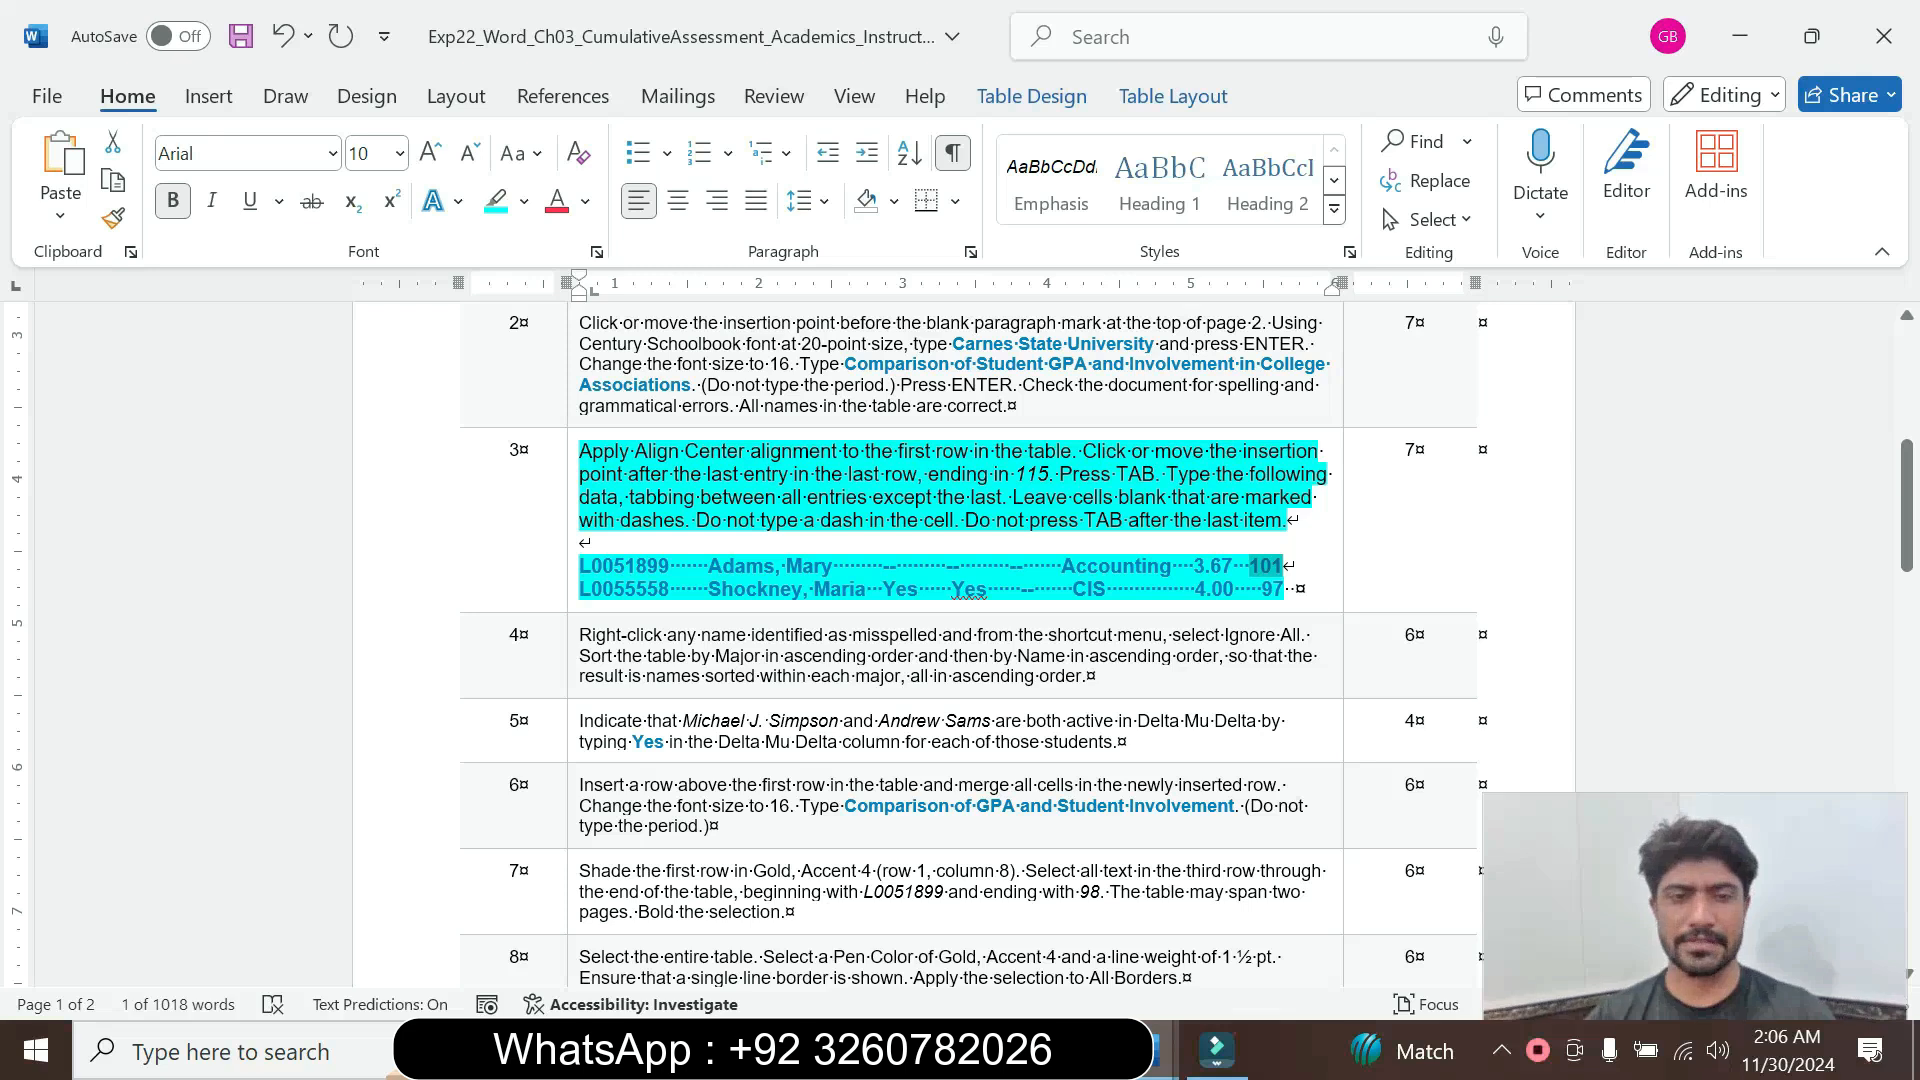
{"action": "left_click", "coordinate": [573, 593]}
{"action": "left_click", "coordinate": [580, 591]}
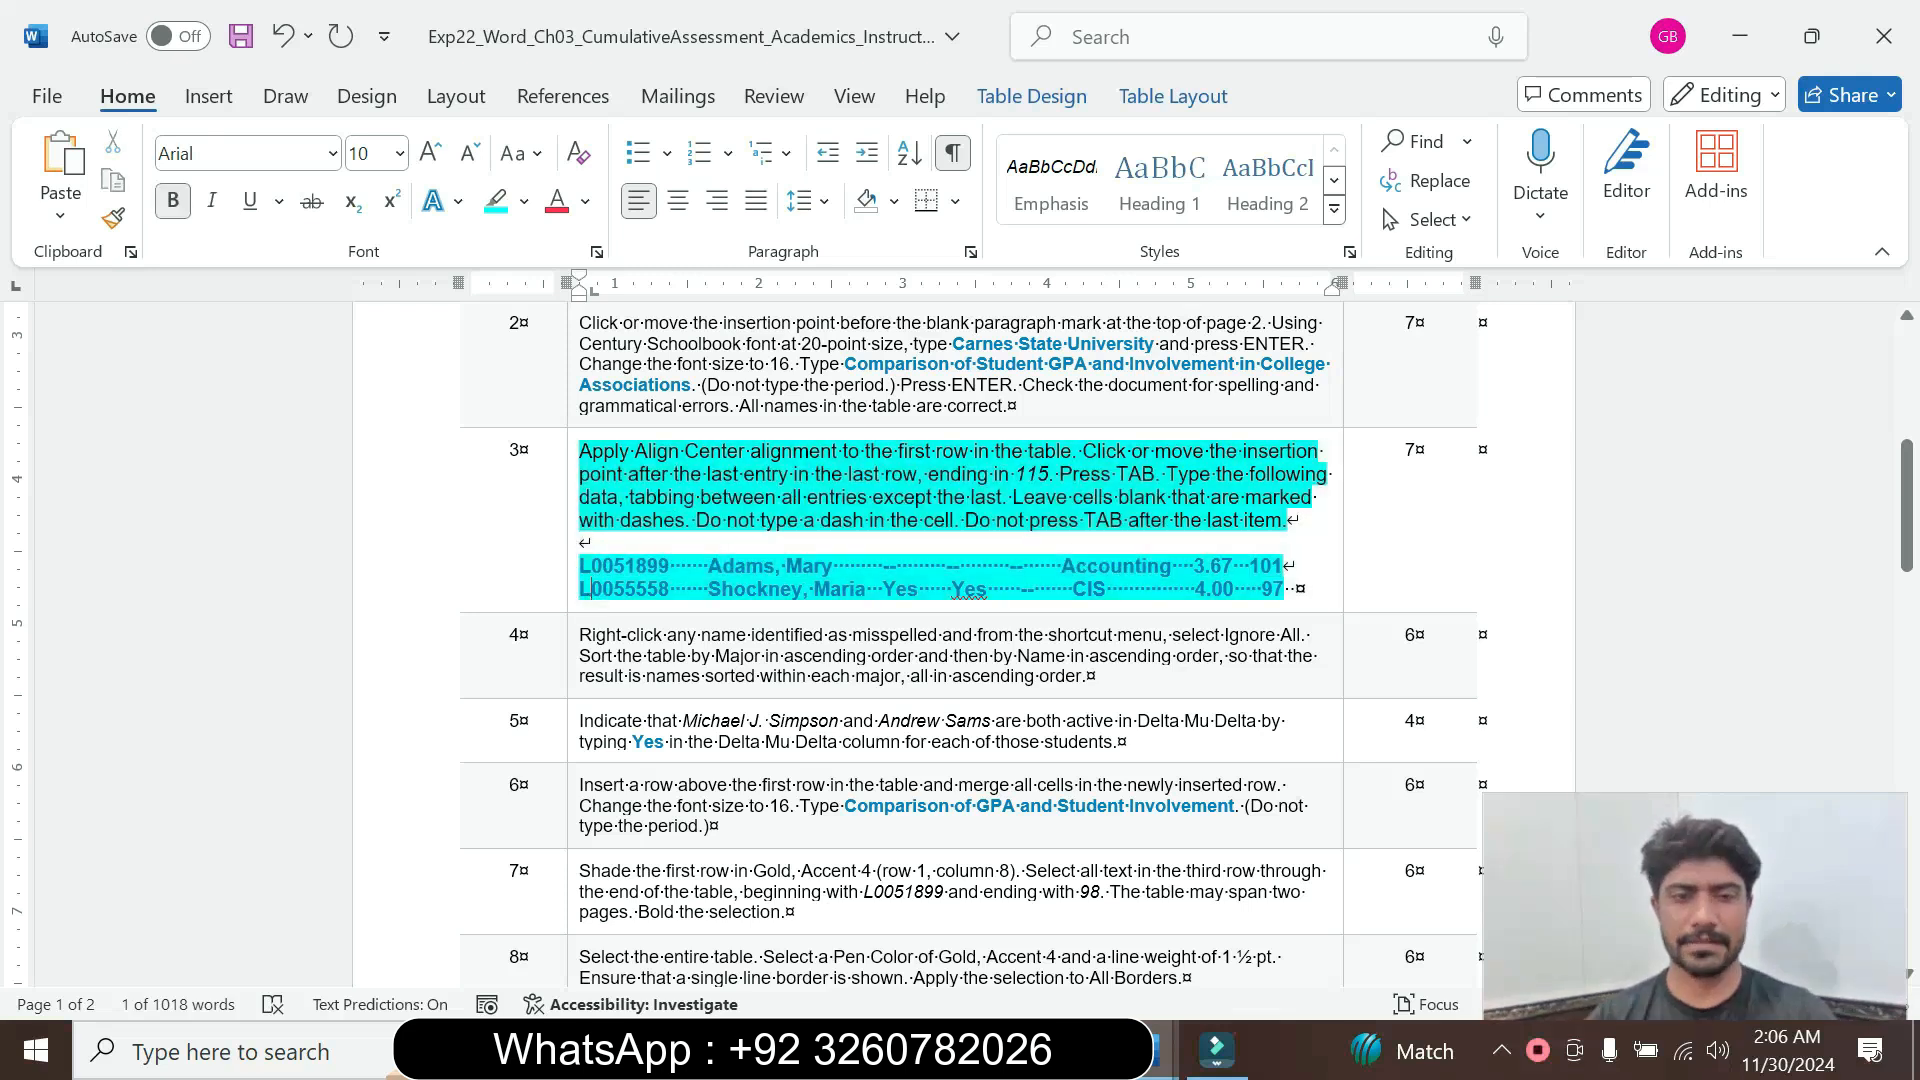
{"action": "left_click_drag", "start_coordinate": [580, 589], "coordinate": [669, 592]}
{"action": "key", "text": "ctrl+c"}
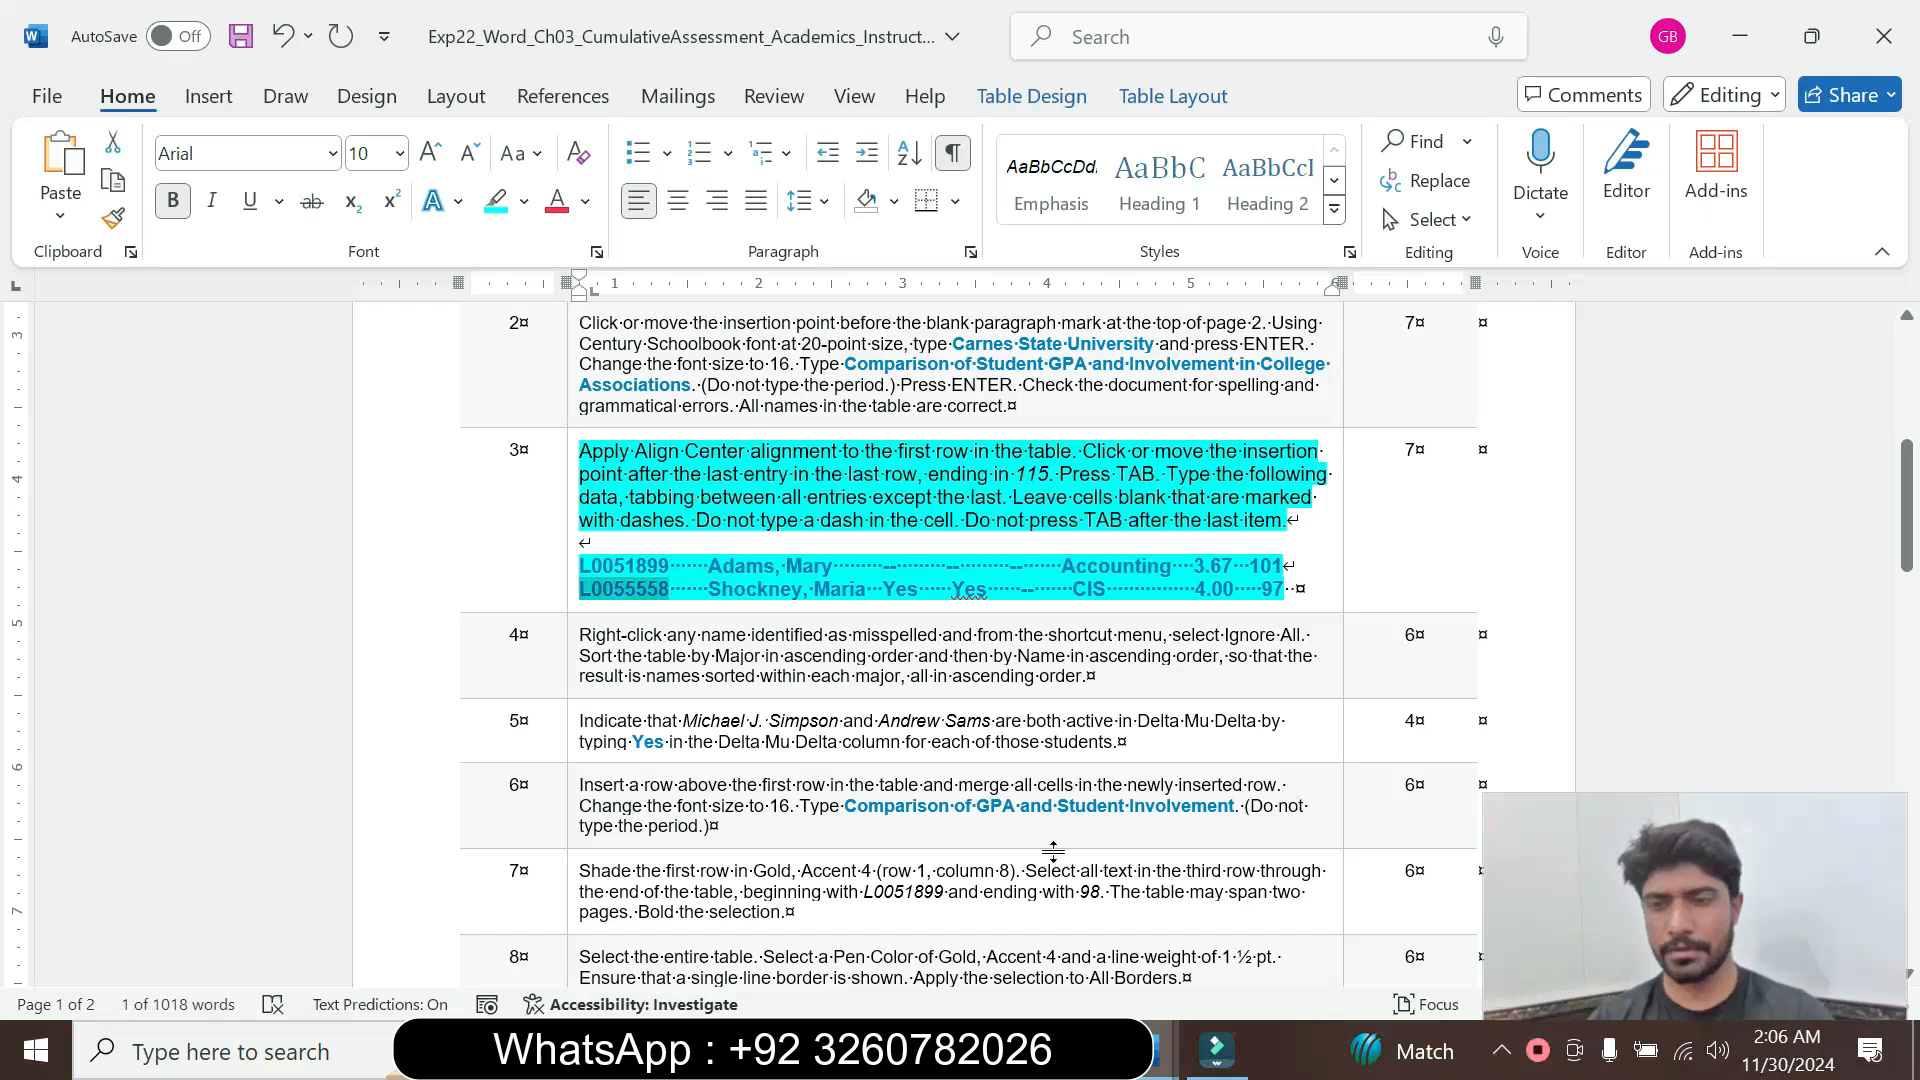
{"action": "mouse_move", "coordinate": [1150, 1050]}
{"action": "left_click", "coordinate": [980, 935]}
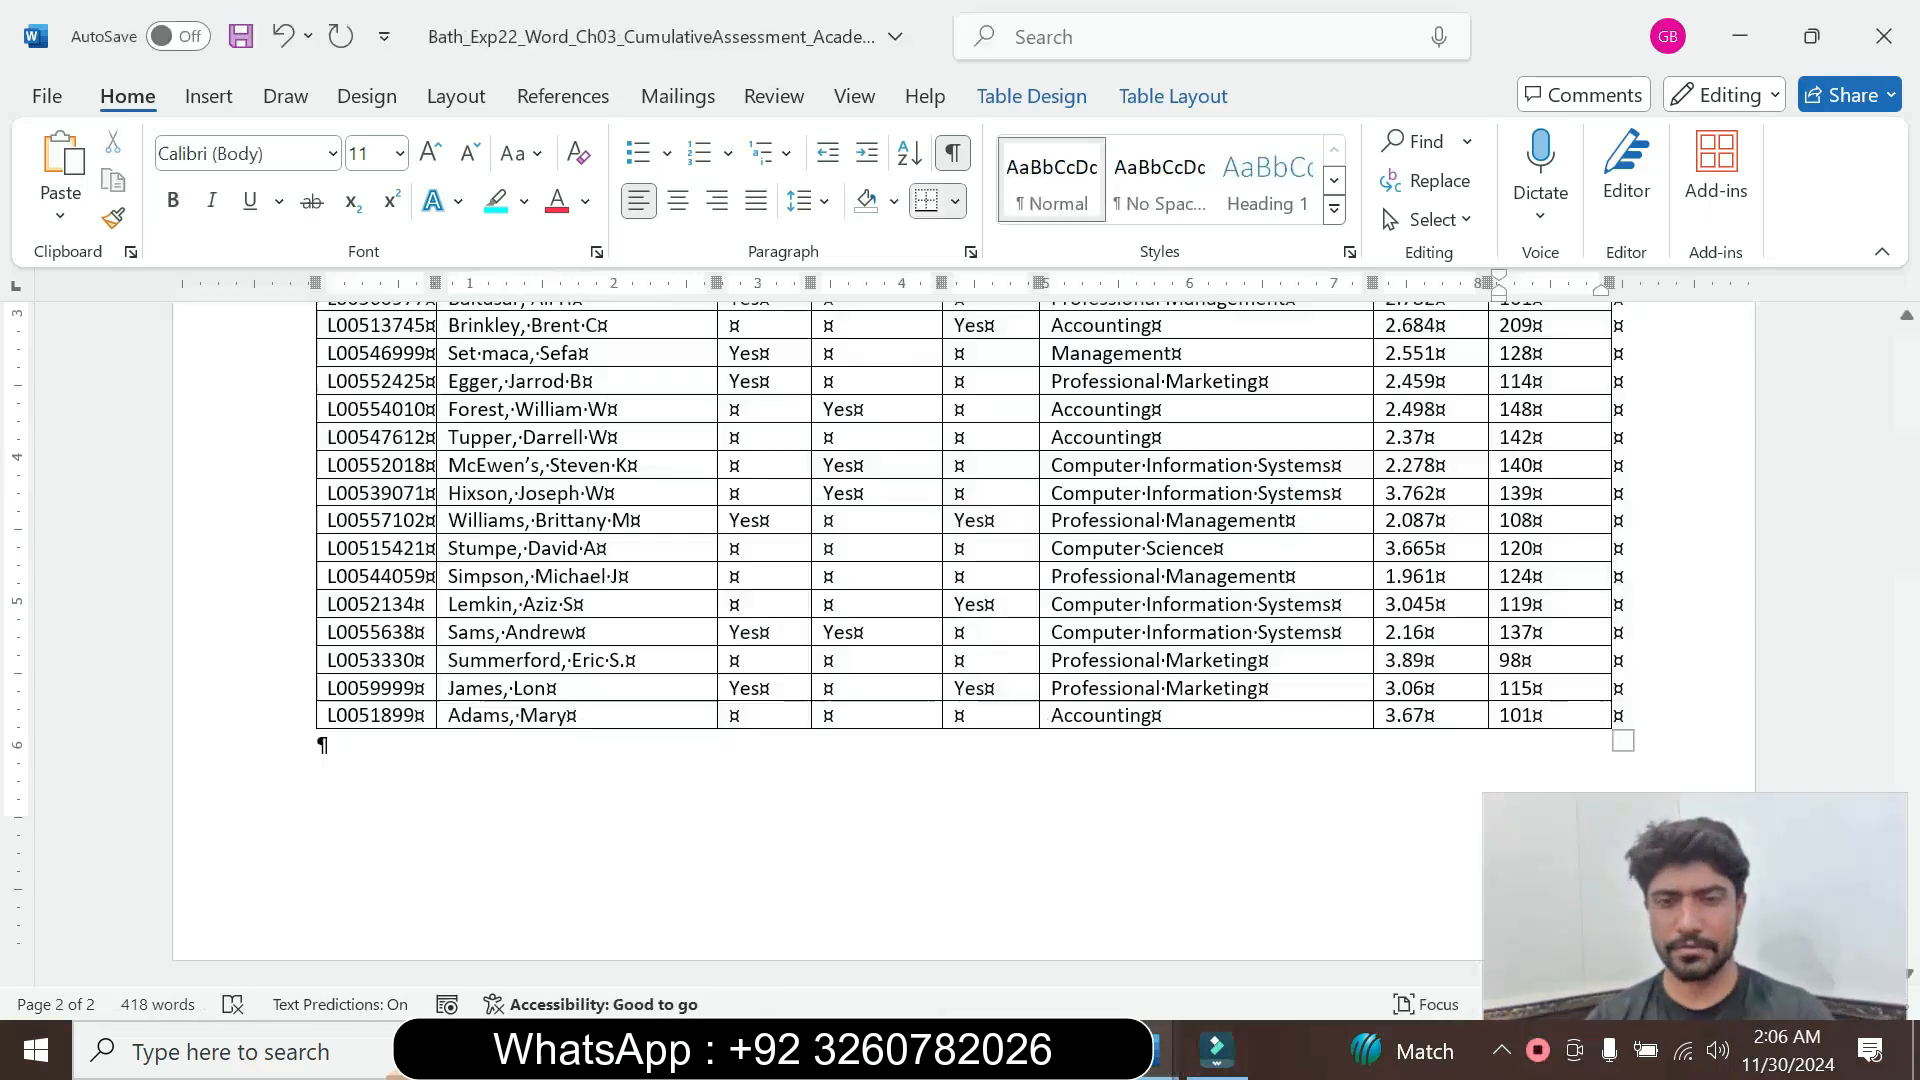
{"action": "key", "text": "Tab"}
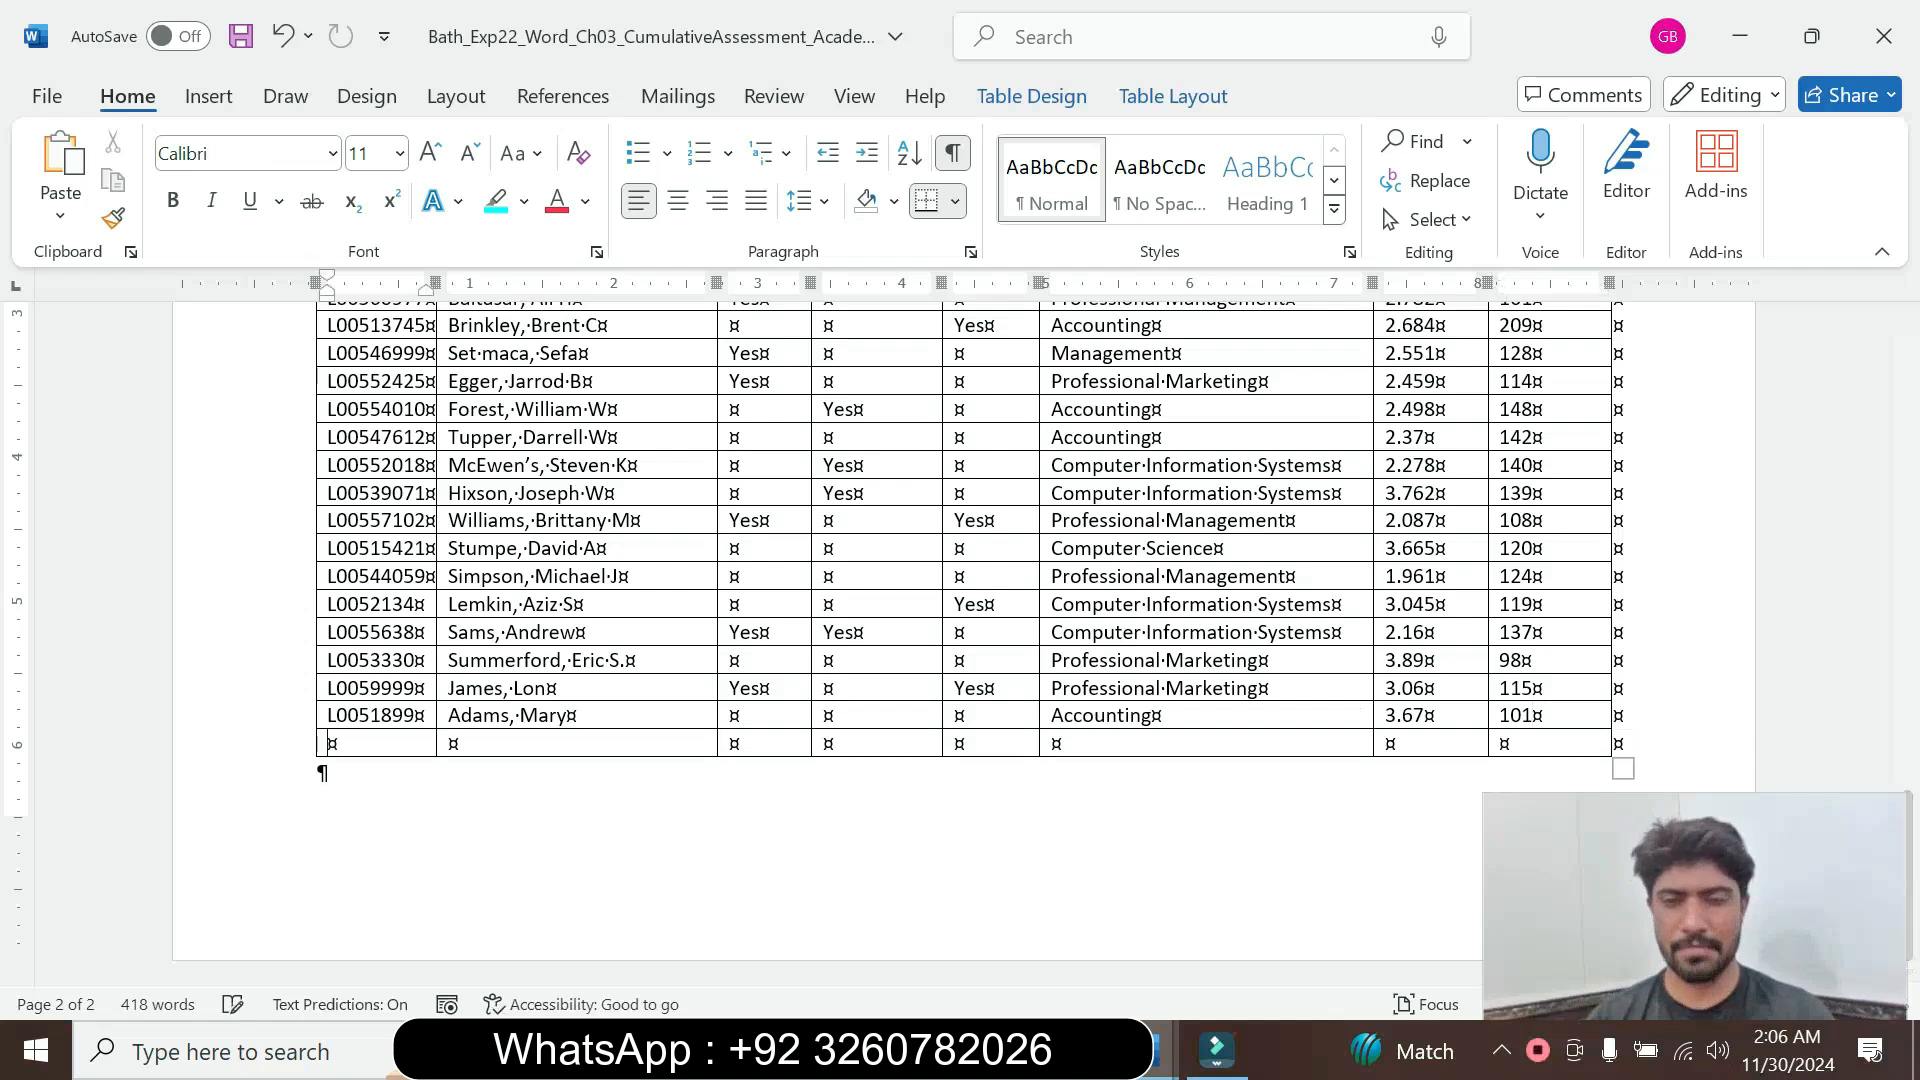
{"action": "key", "text": "ctrl+v"}
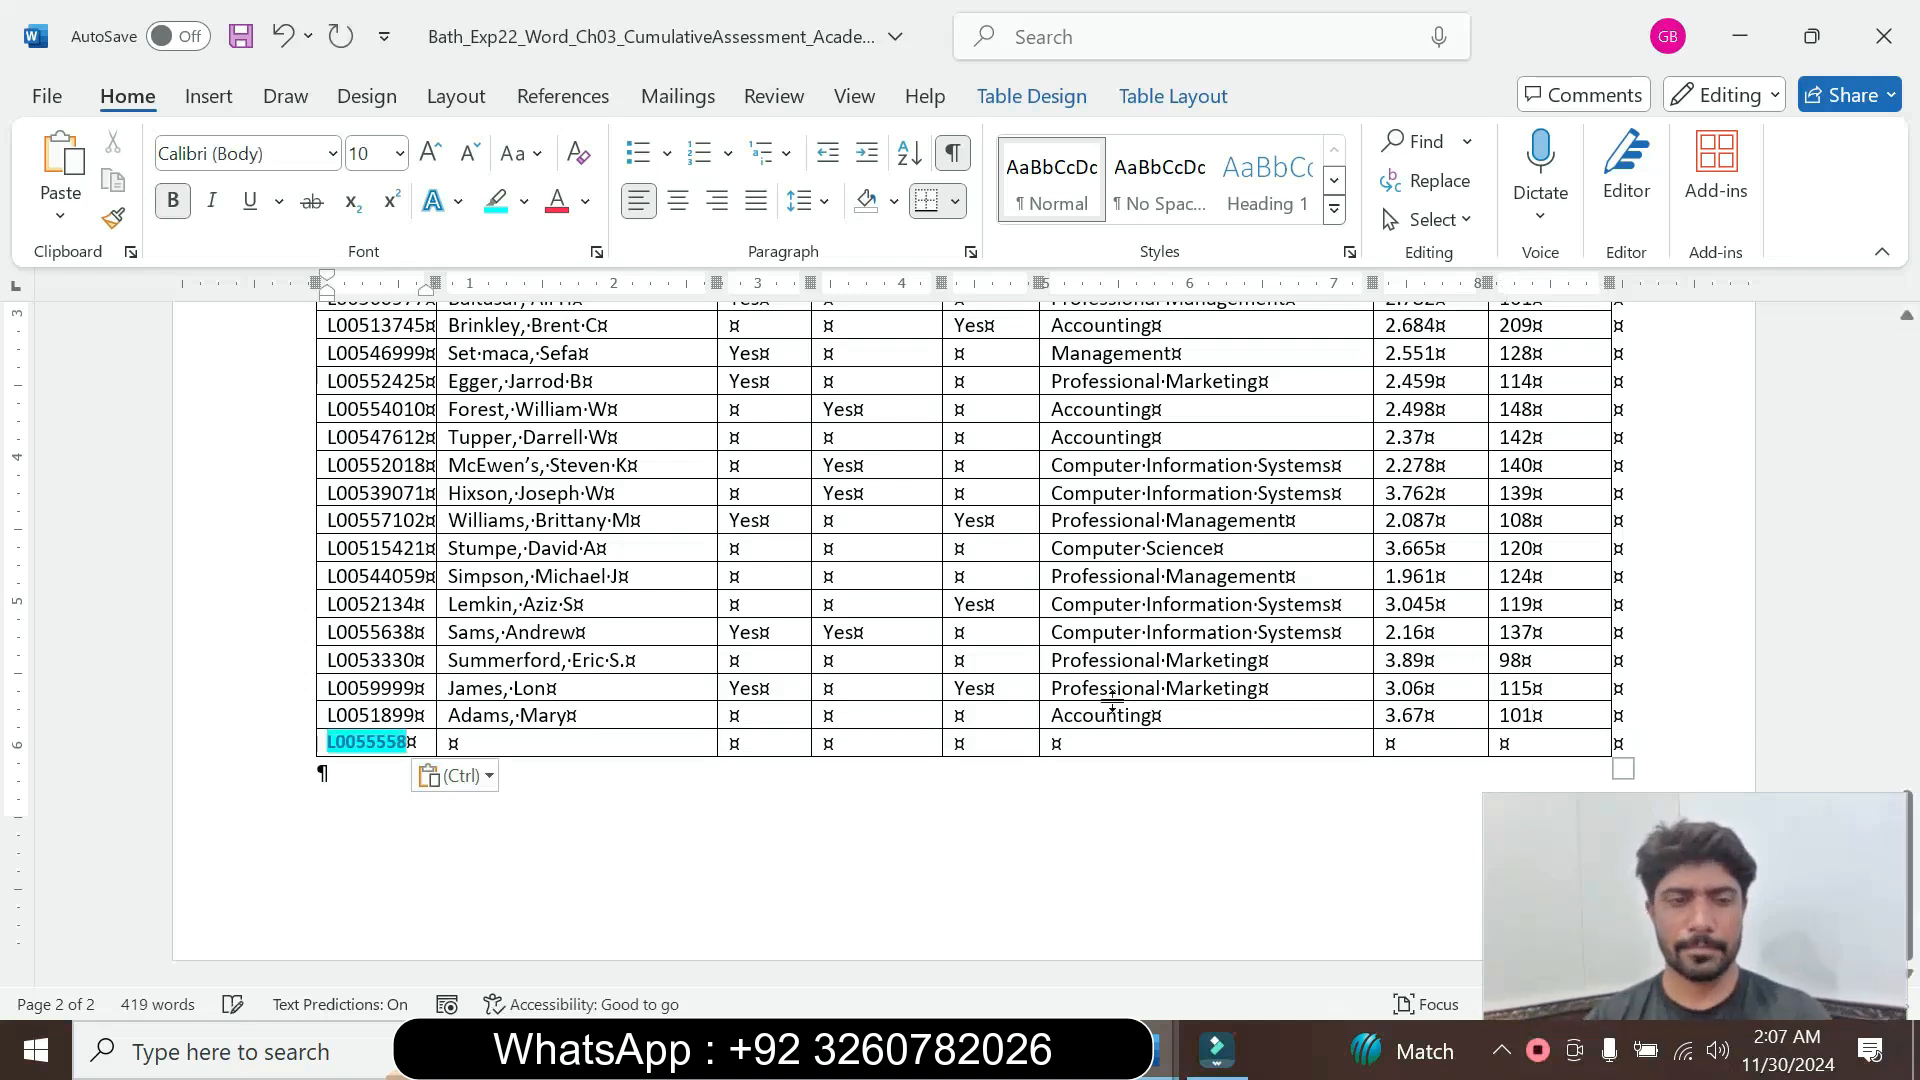
{"action": "left_click", "coordinate": [455, 776]}
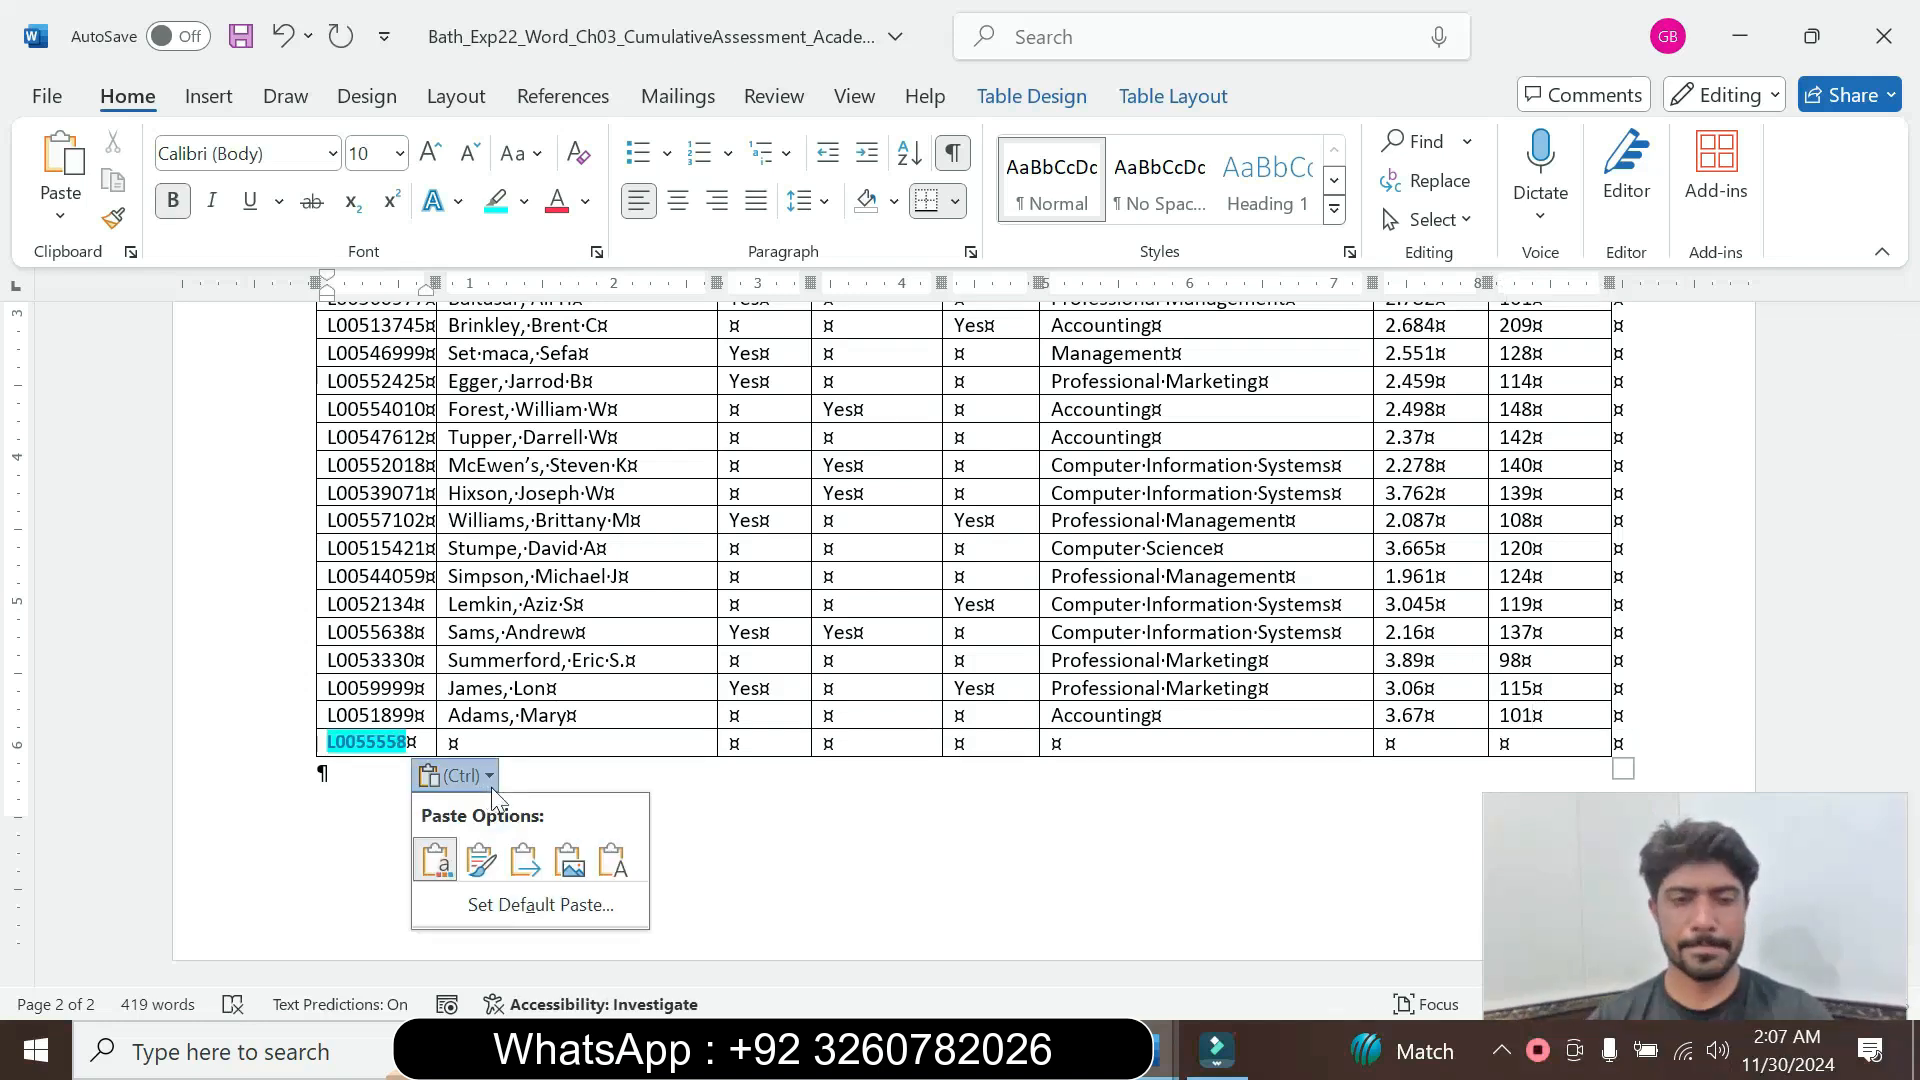
{"action": "left_click", "coordinate": [630, 855]}
Copy the second listed student's name from the step 3 instructions into the last row's Name cell, keeping text only
{"action": "mouse_move", "coordinate": [1155, 1050]}
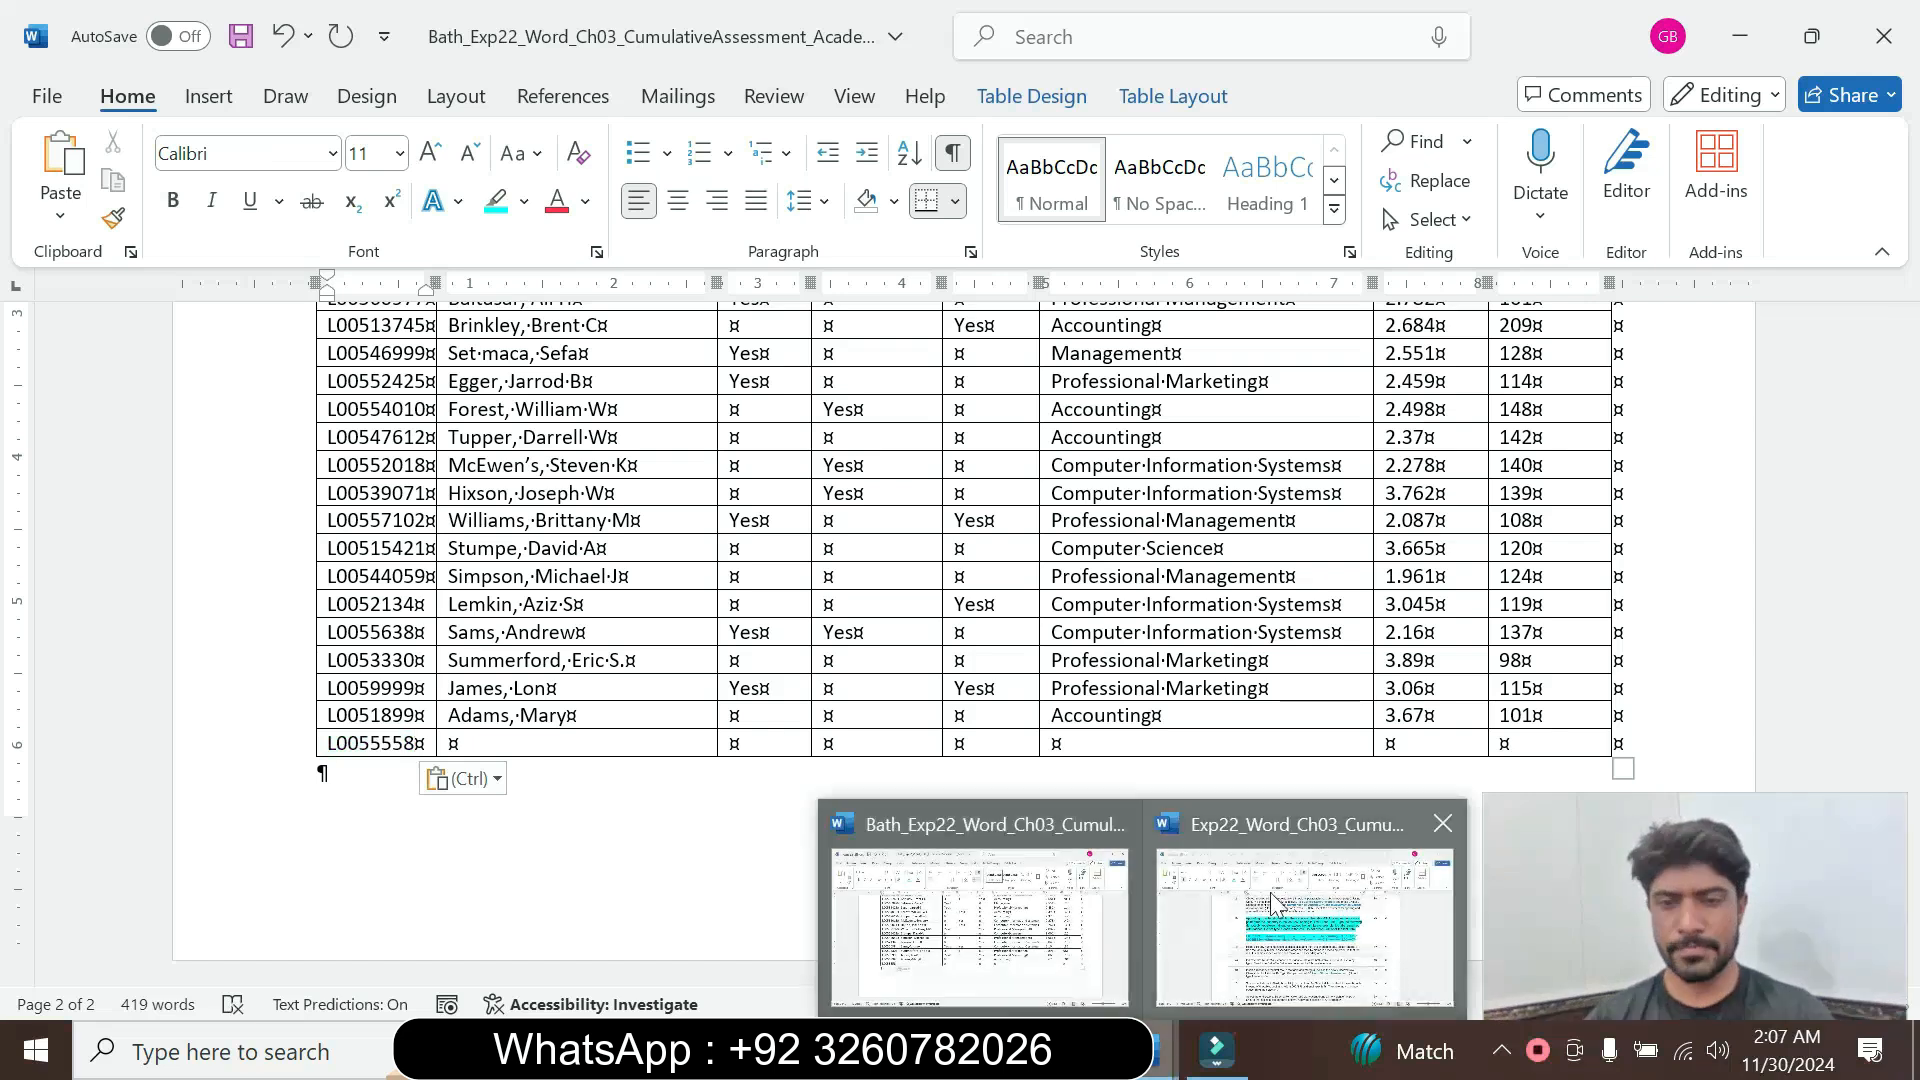
{"action": "left_click", "coordinate": [1278, 905]}
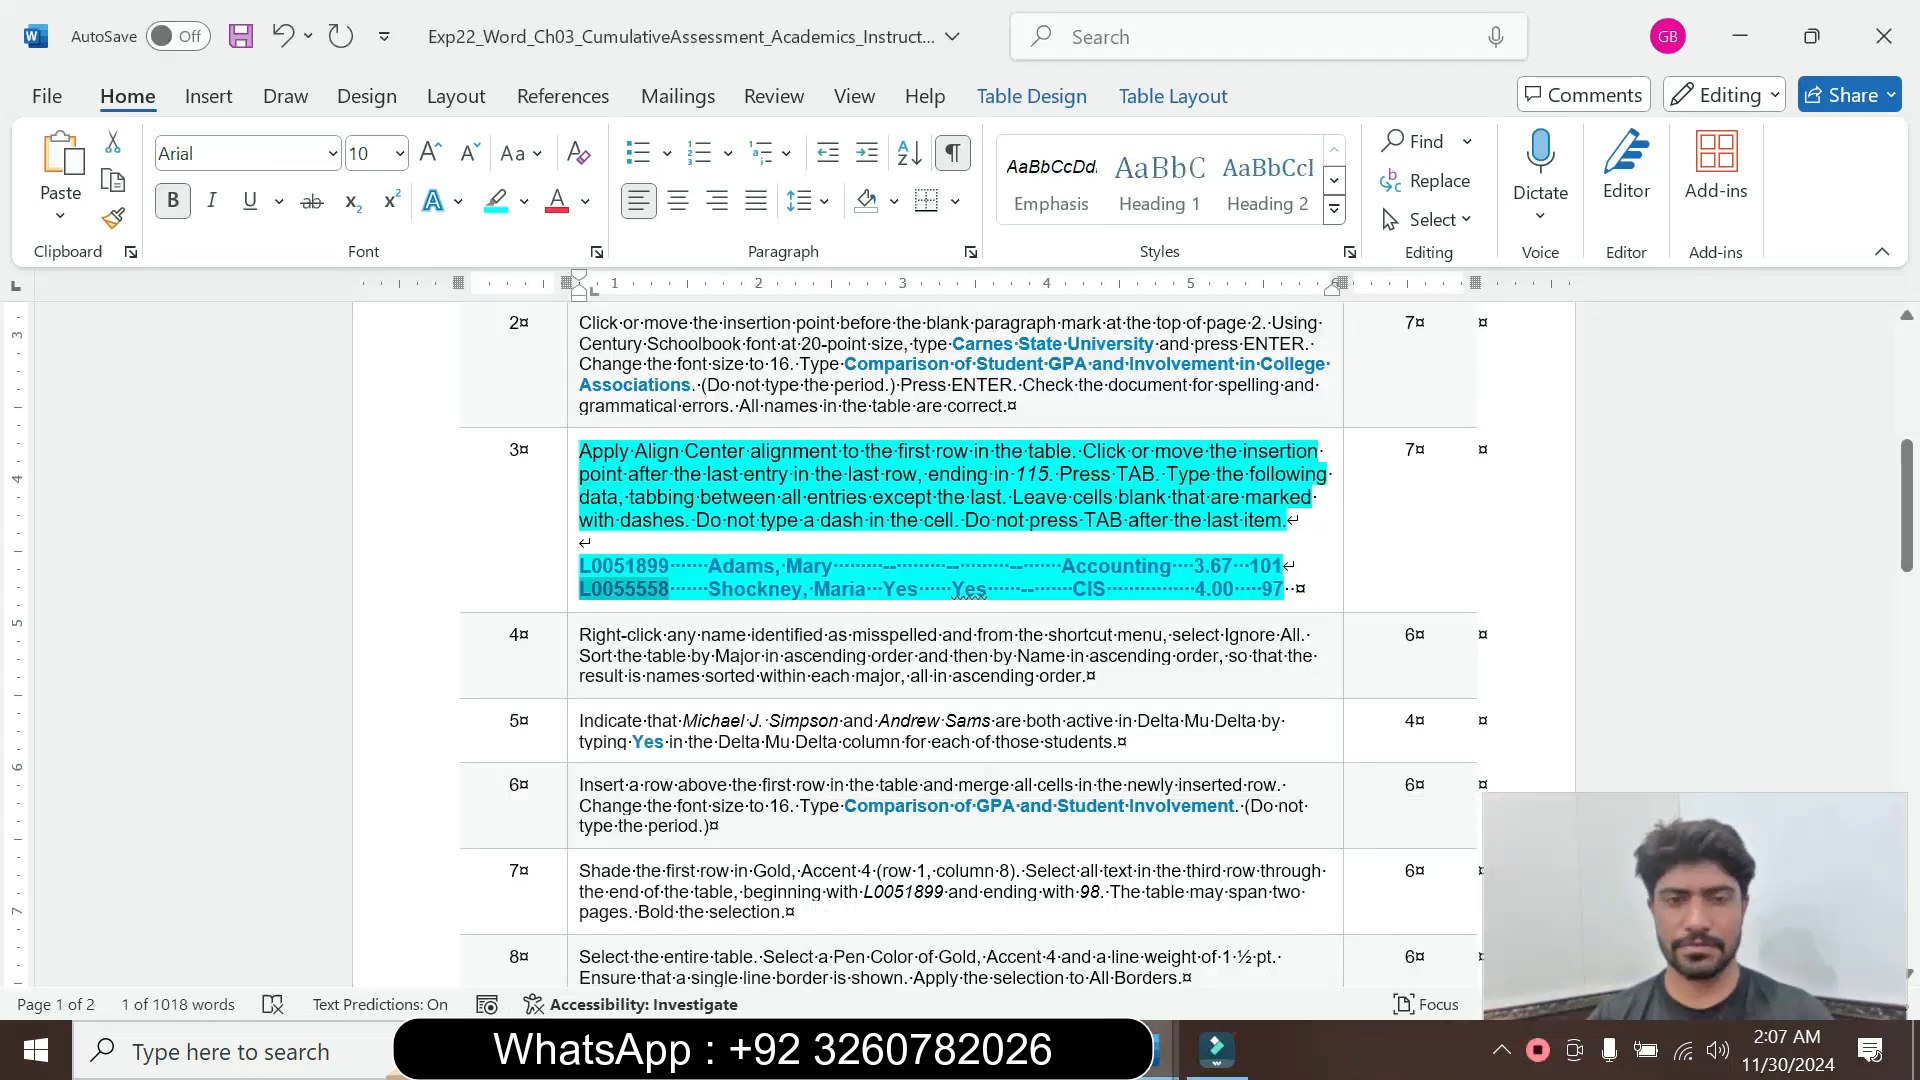
{"action": "left_click_drag", "start_coordinate": [709, 590], "coordinate": [868, 590]}
{"action": "key", "text": "ctrl+c"}
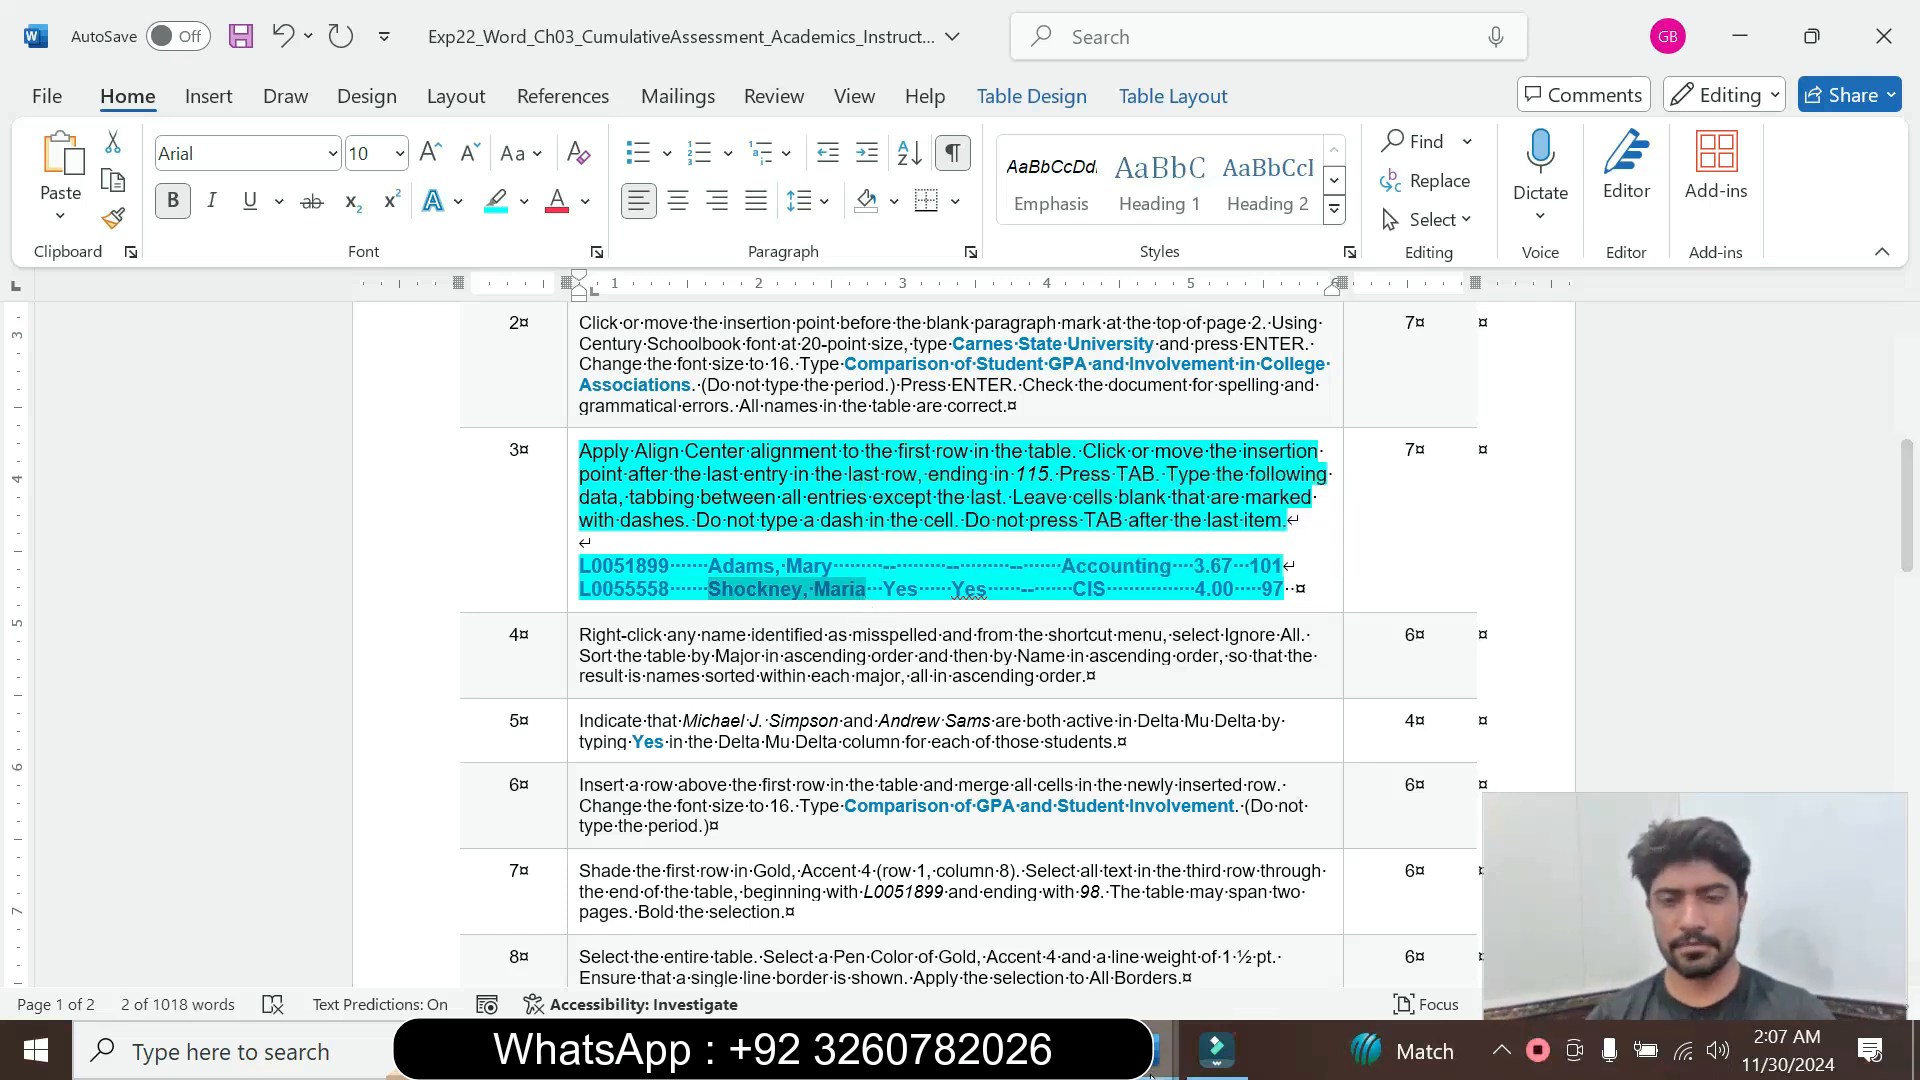
{"action": "mouse_move", "coordinate": [1149, 1049]}
{"action": "left_click", "coordinate": [1003, 940]}
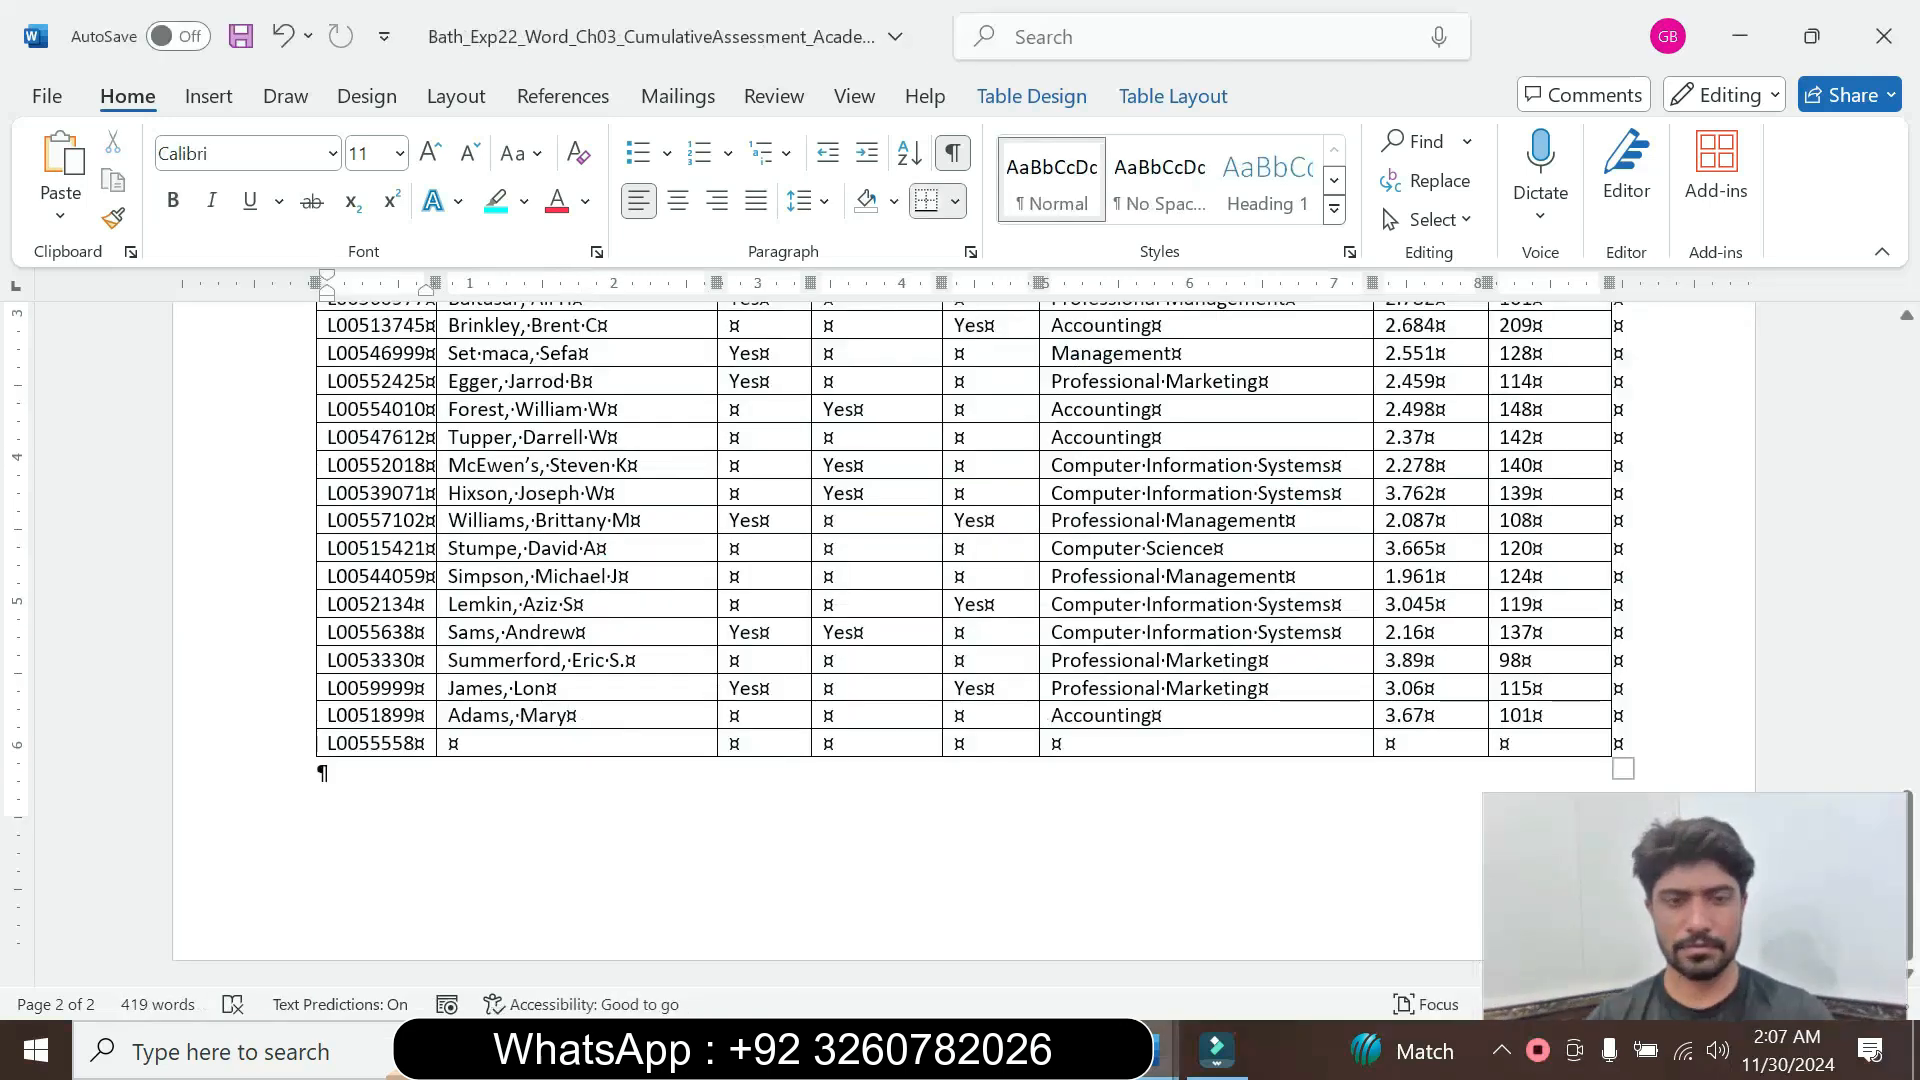
{"action": "left_click", "coordinate": [568, 743]}
{"action": "key", "text": "ctrl+v"}
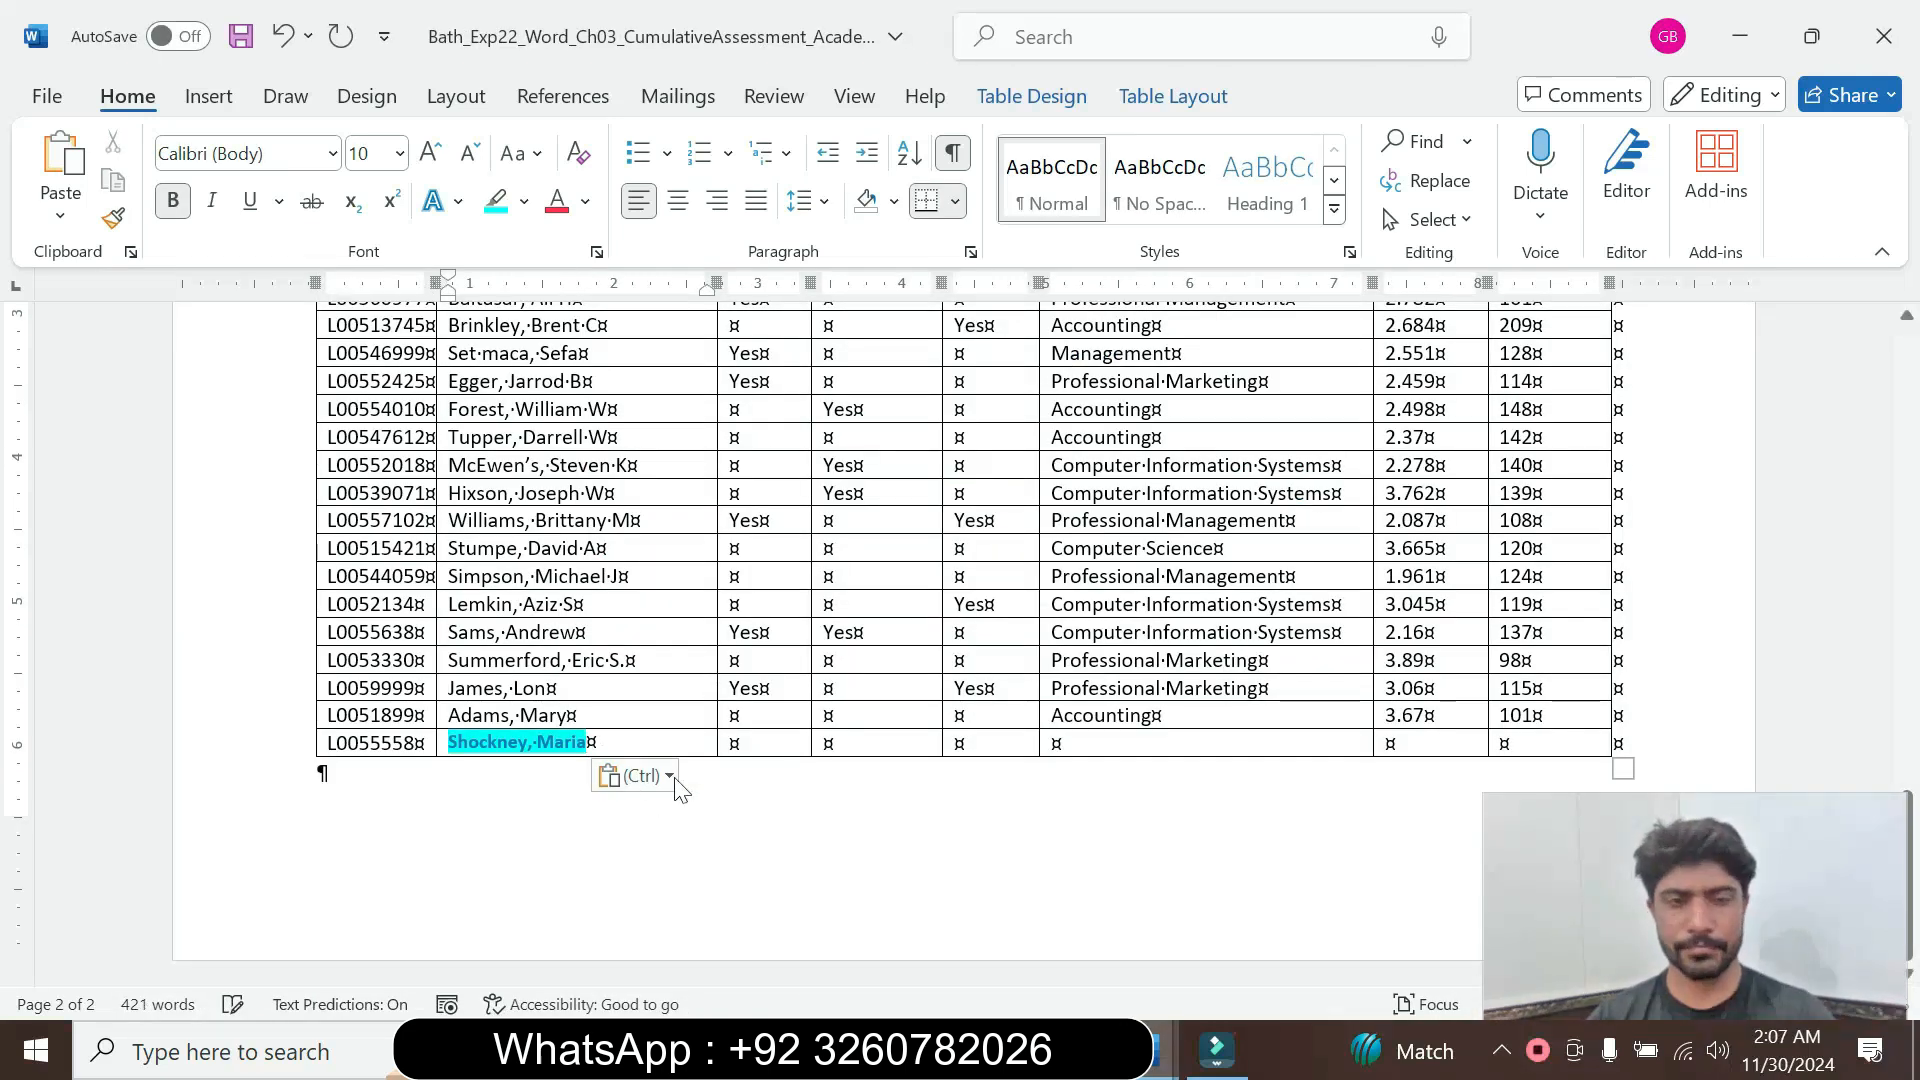
{"action": "left_click", "coordinate": [640, 775]}
{"action": "left_click", "coordinate": [792, 862]}
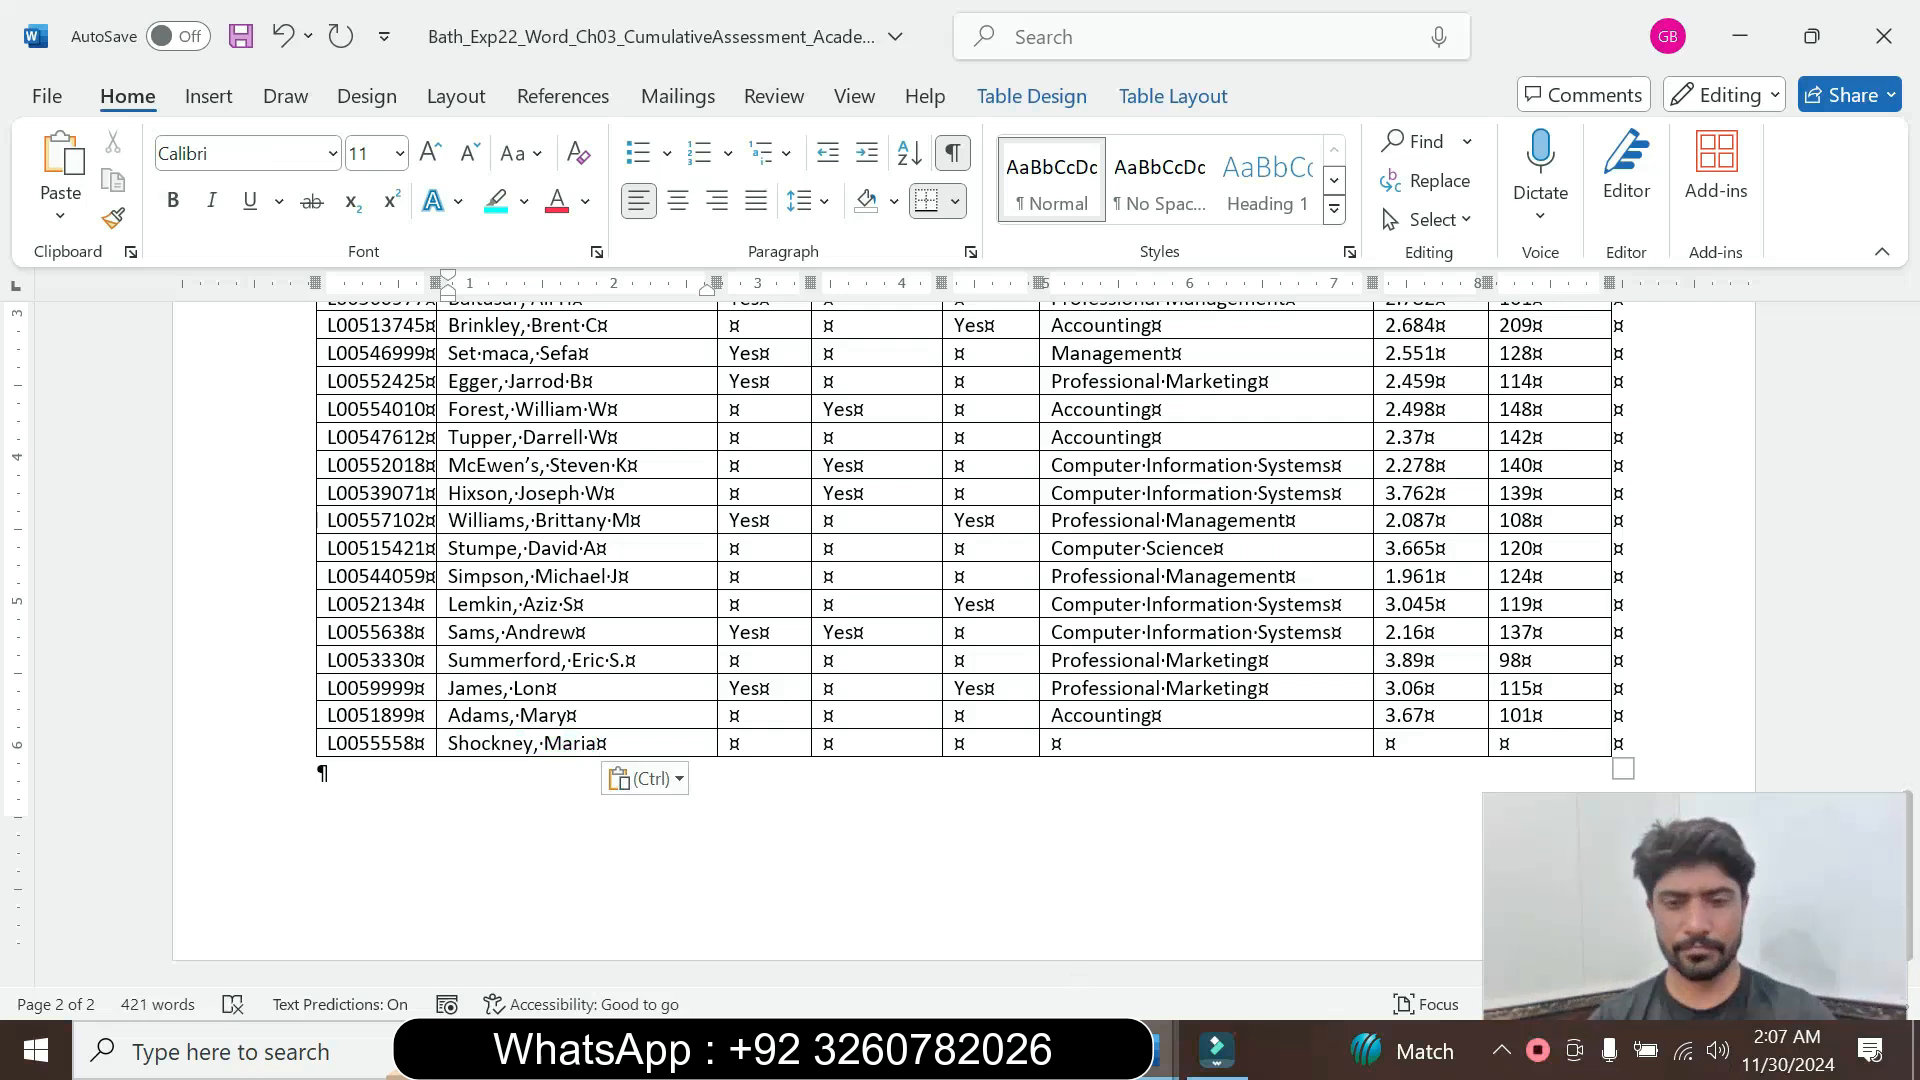
Check the step 3 data for the second student and enter Yes in the third and fourth cells of the last row
{"action": "mouse_move", "coordinate": [1160, 1050]}
{"action": "left_click", "coordinate": [1253, 945]}
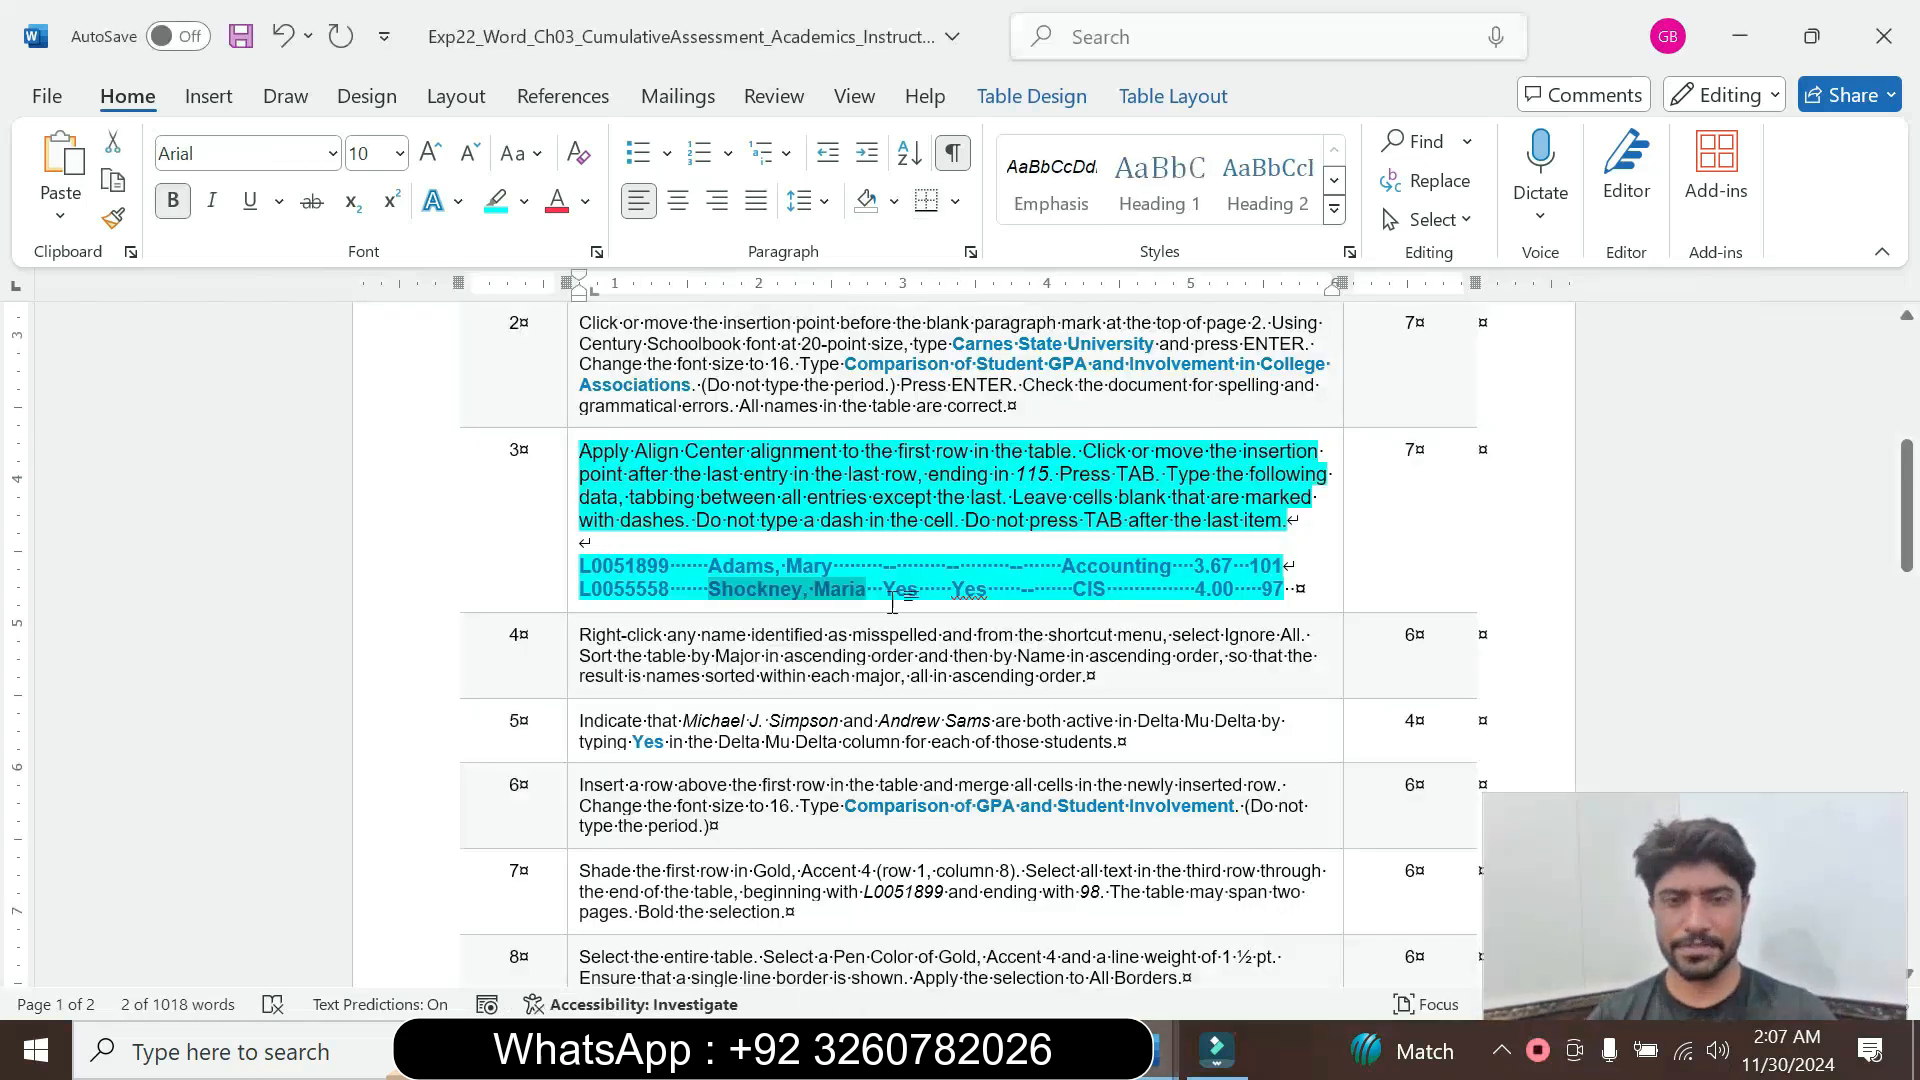
{"action": "left_click", "coordinate": [1030, 930]}
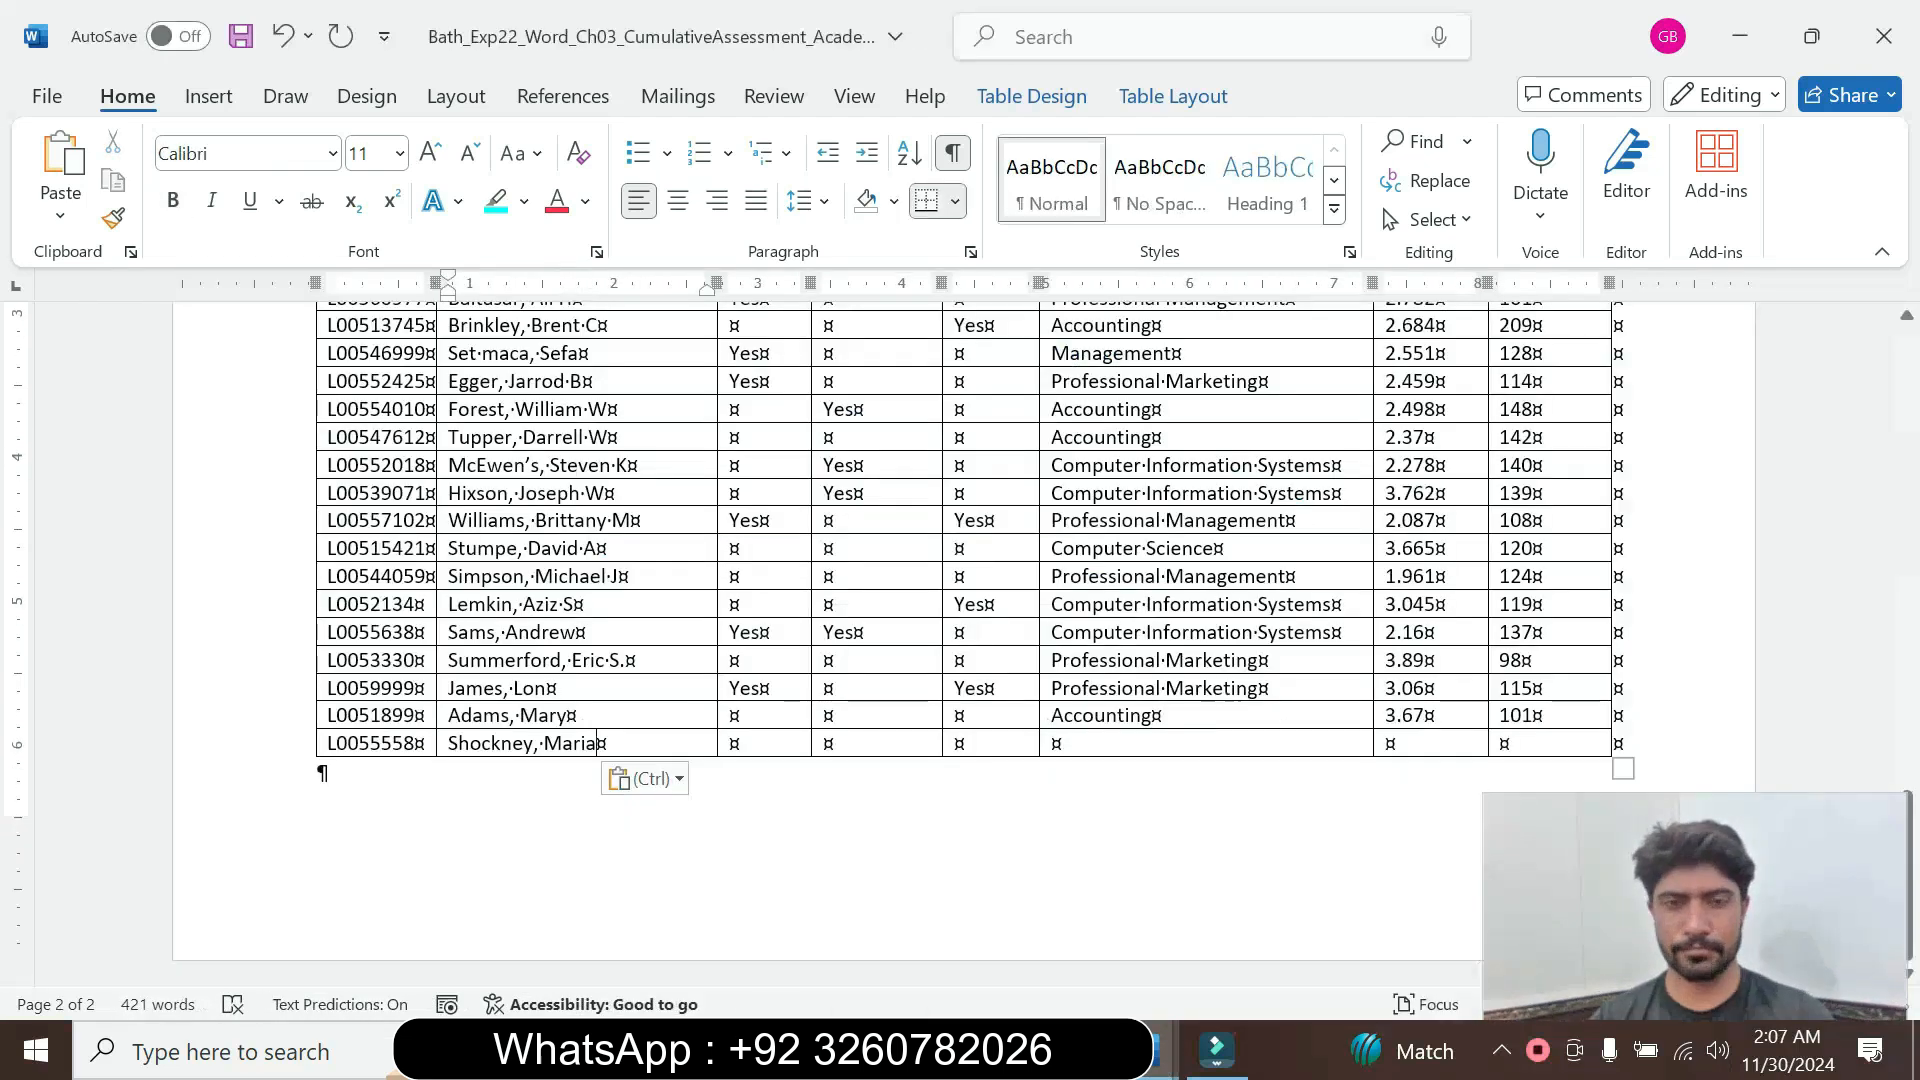
{"action": "left_click", "coordinate": [730, 743]}
{"action": "type", "text": "Y"}
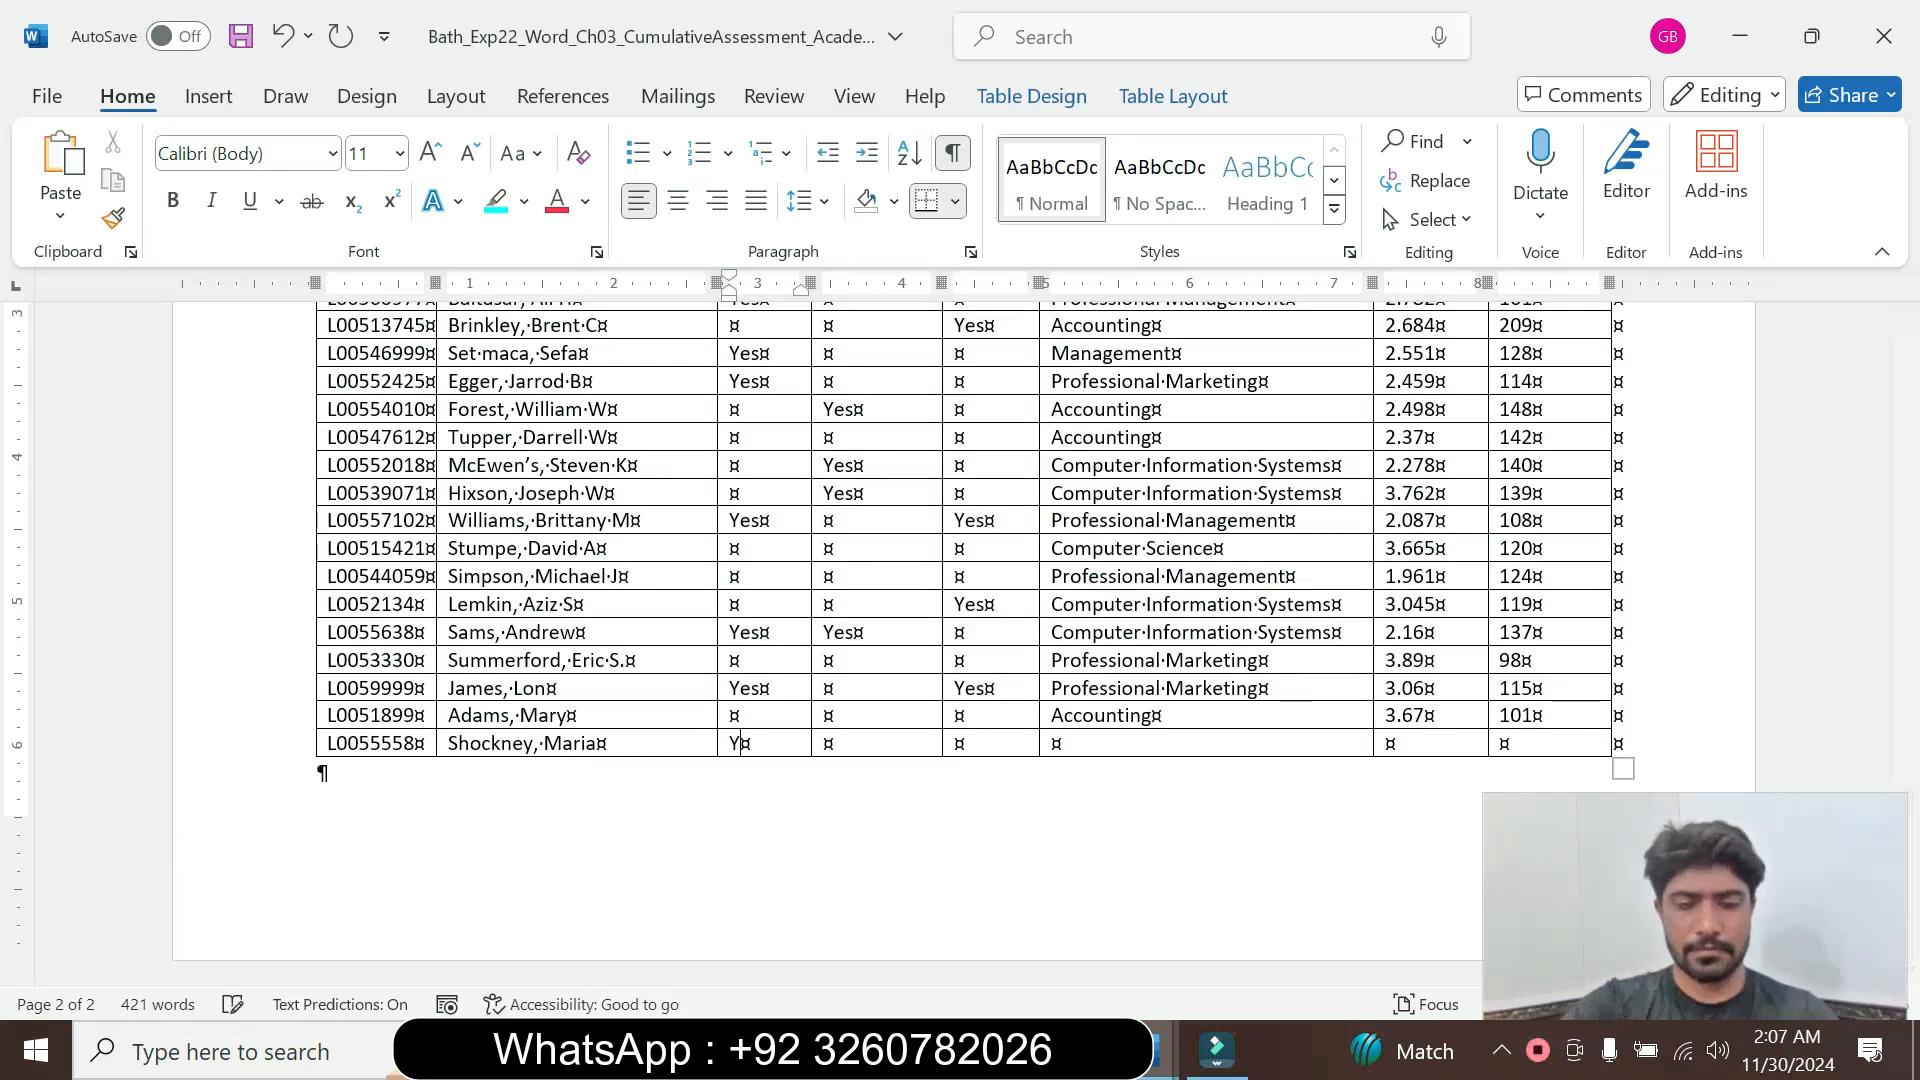
{"action": "key", "text": "Tab"}
{"action": "type", "text": "Ye"}
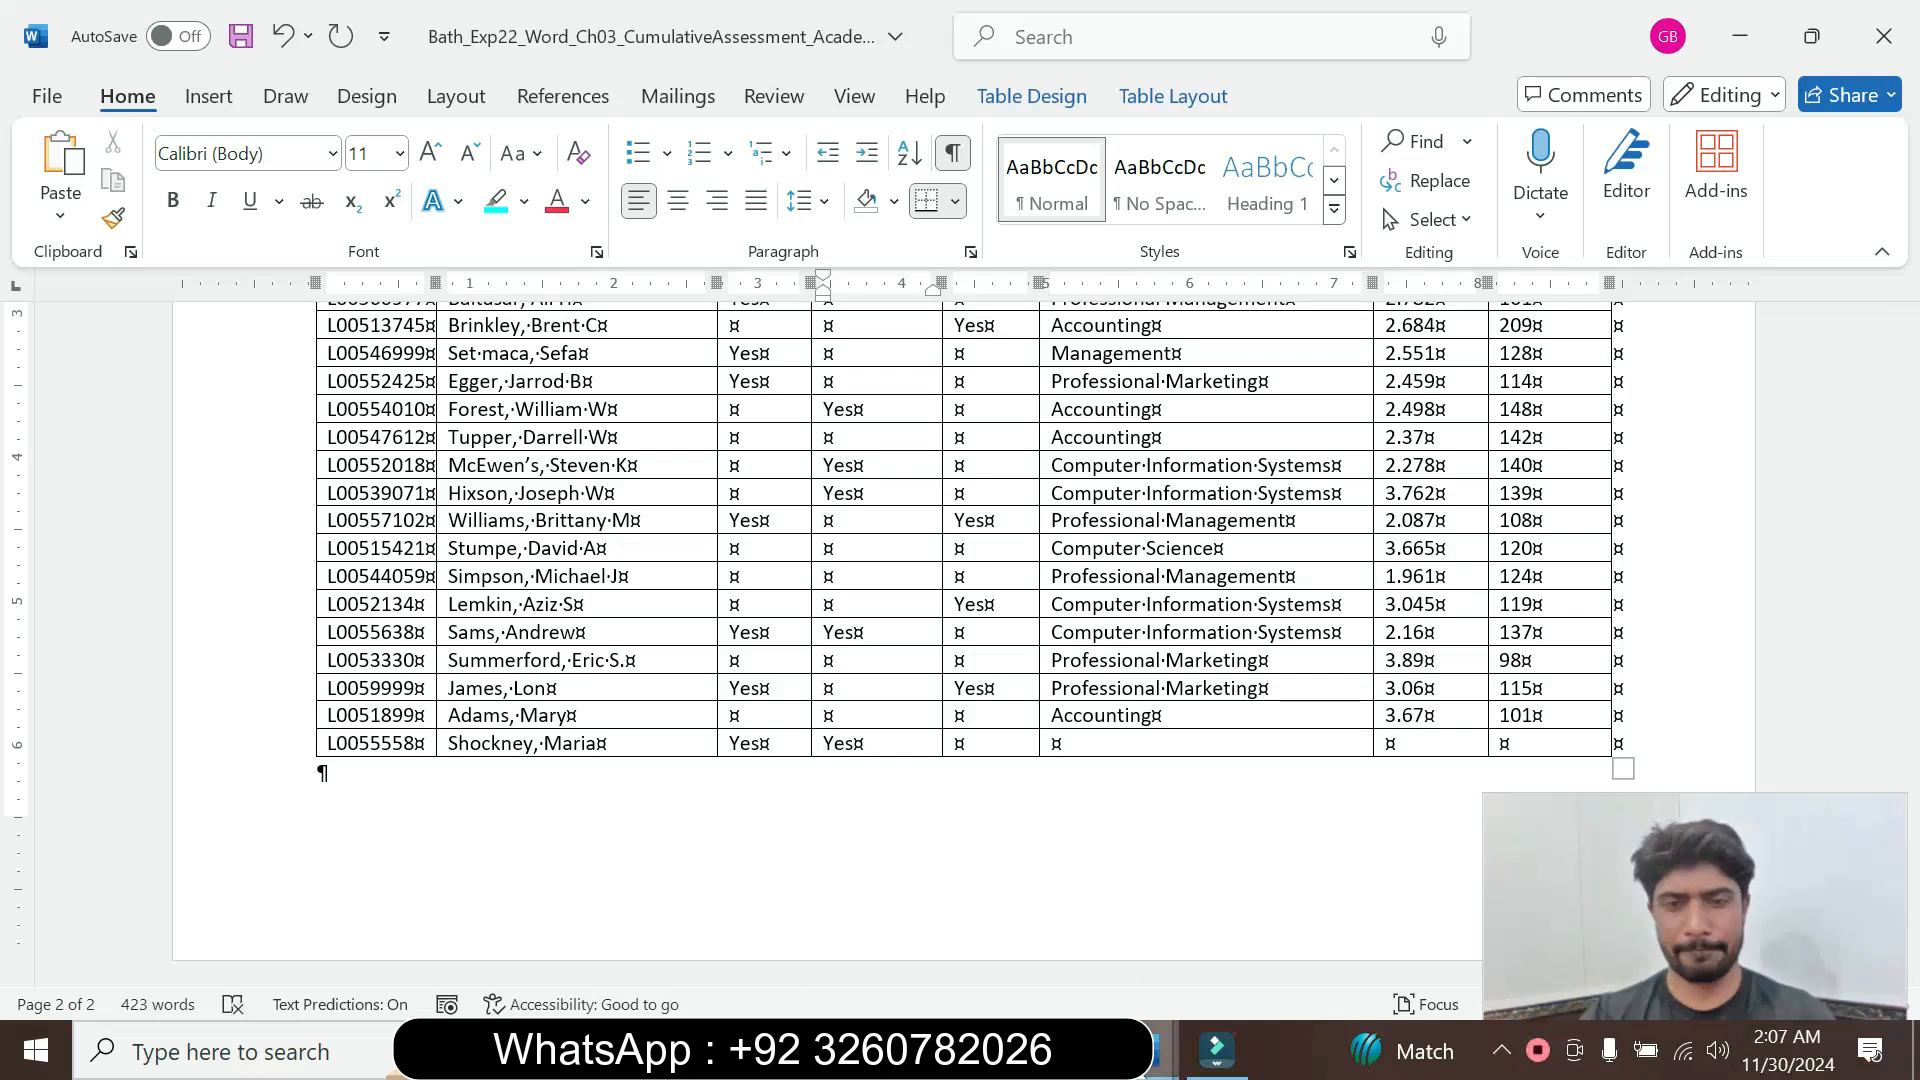
Copy "CIS" from the step 3 instructions into the last row's Major cell, keeping text only
{"action": "mouse_move", "coordinate": [1142, 1059]}
{"action": "left_click", "coordinate": [1300, 900]}
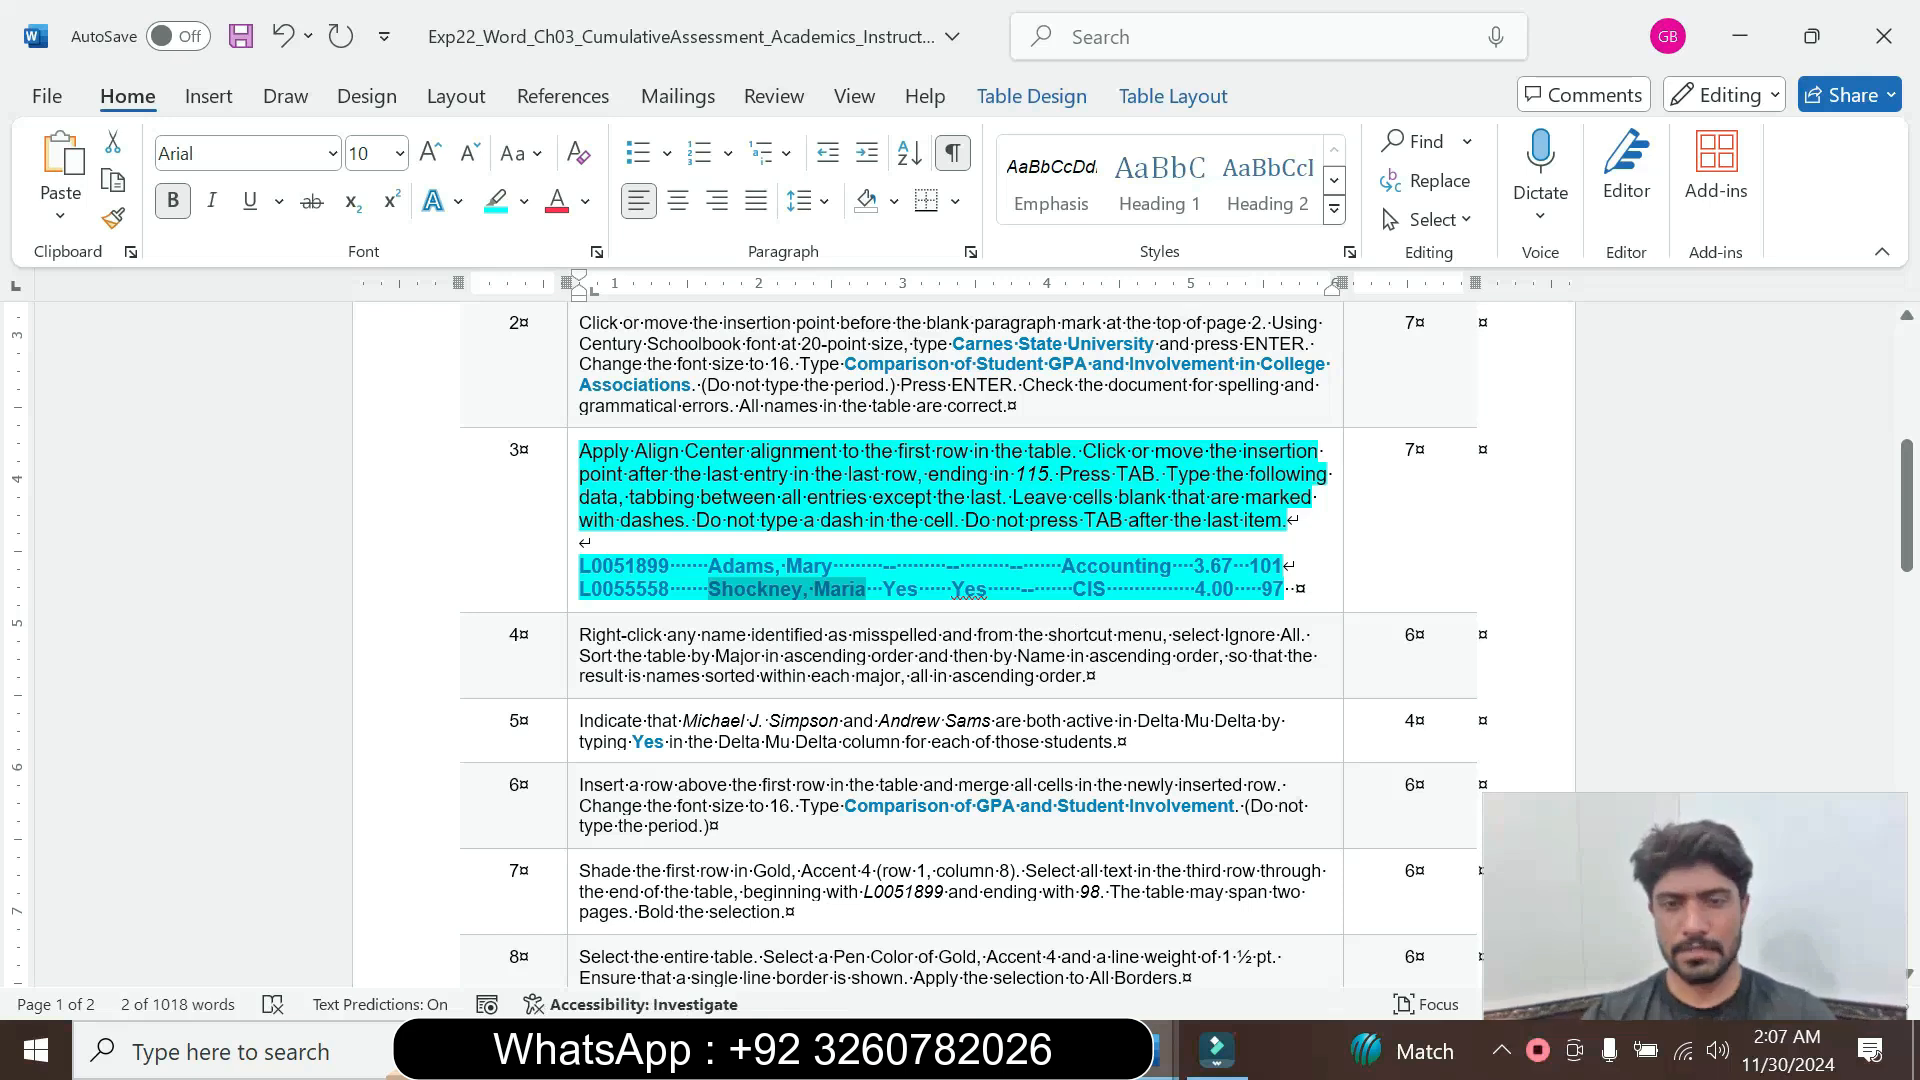
{"action": "left_click_drag", "start_coordinate": [1072, 589], "coordinate": [1106, 589]}
{"action": "key", "text": "ctrl+c"}
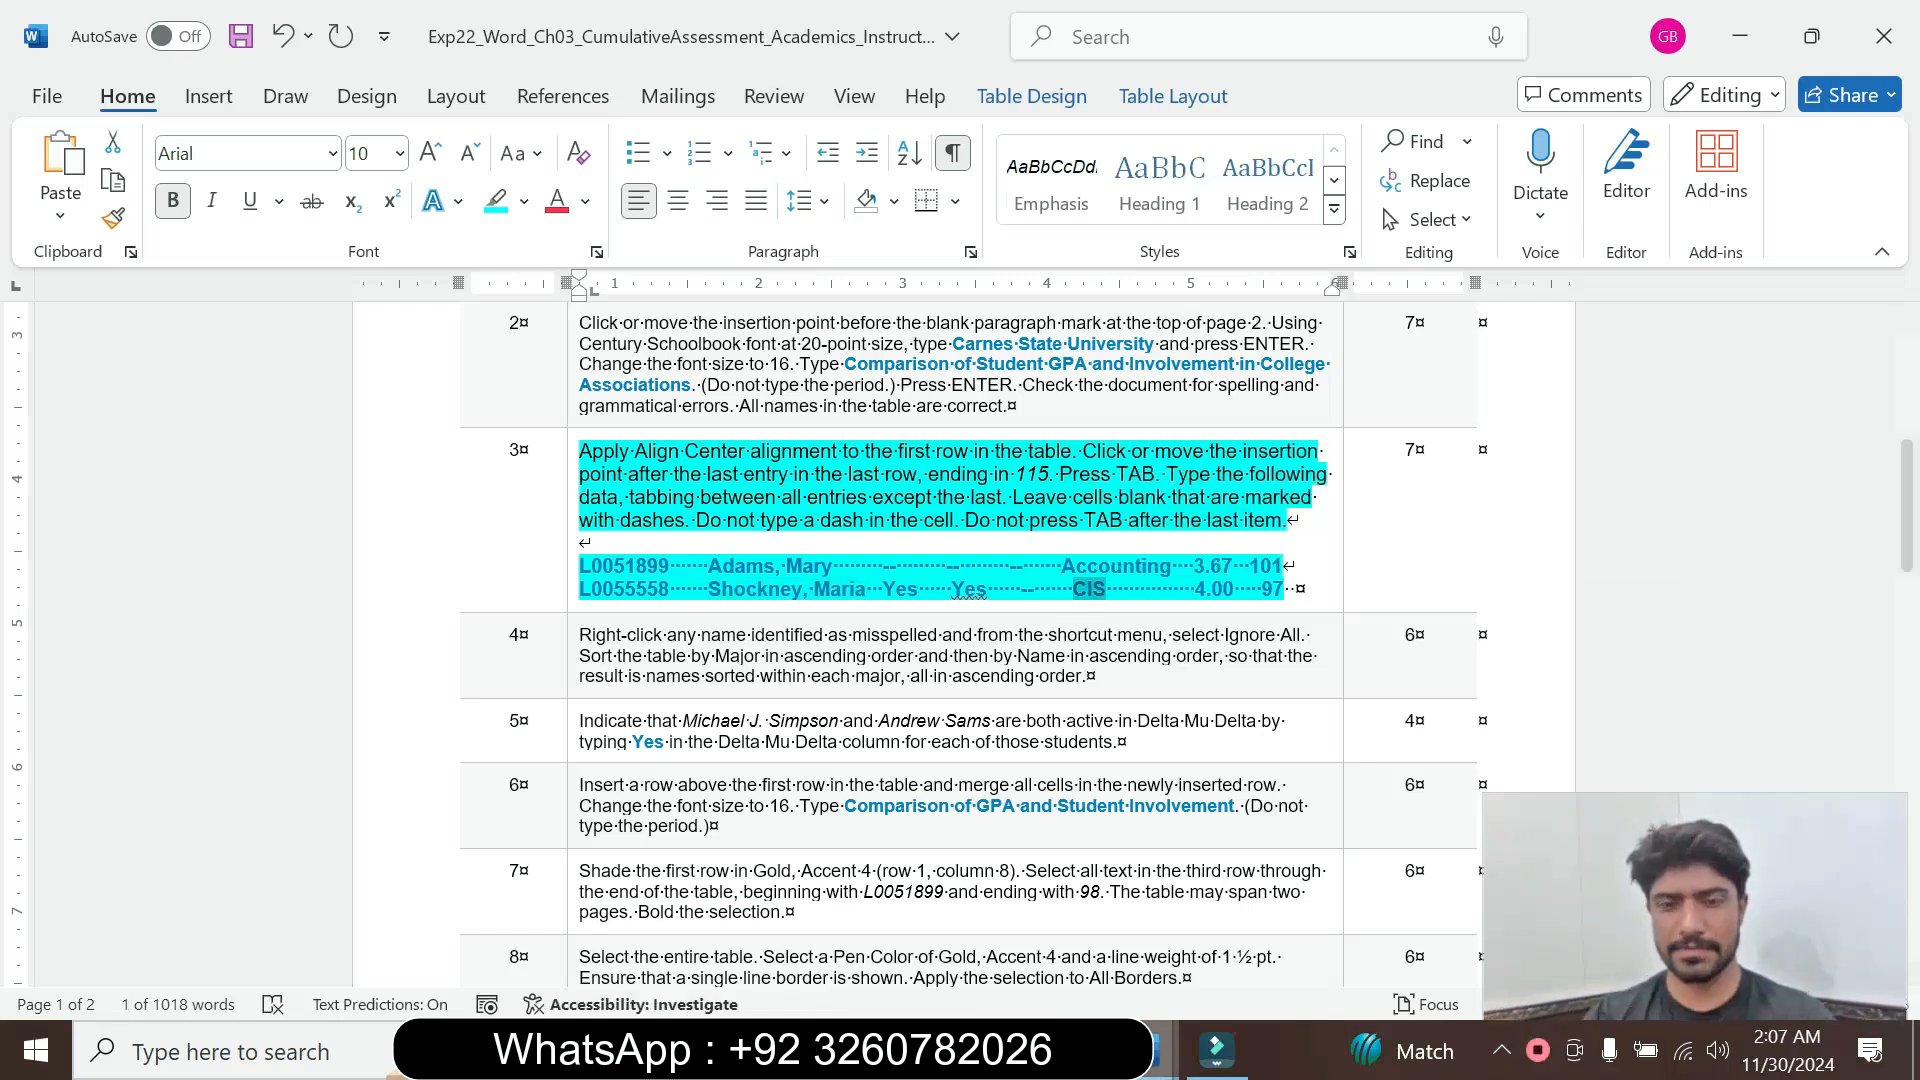
{"action": "mouse_move", "coordinate": [1143, 1060]}
{"action": "left_click", "coordinate": [980, 910]}
{"action": "left_click", "coordinate": [1113, 745]}
{"action": "key", "text": "ctrl+v"}
{"action": "left_click", "coordinate": [1155, 778]}
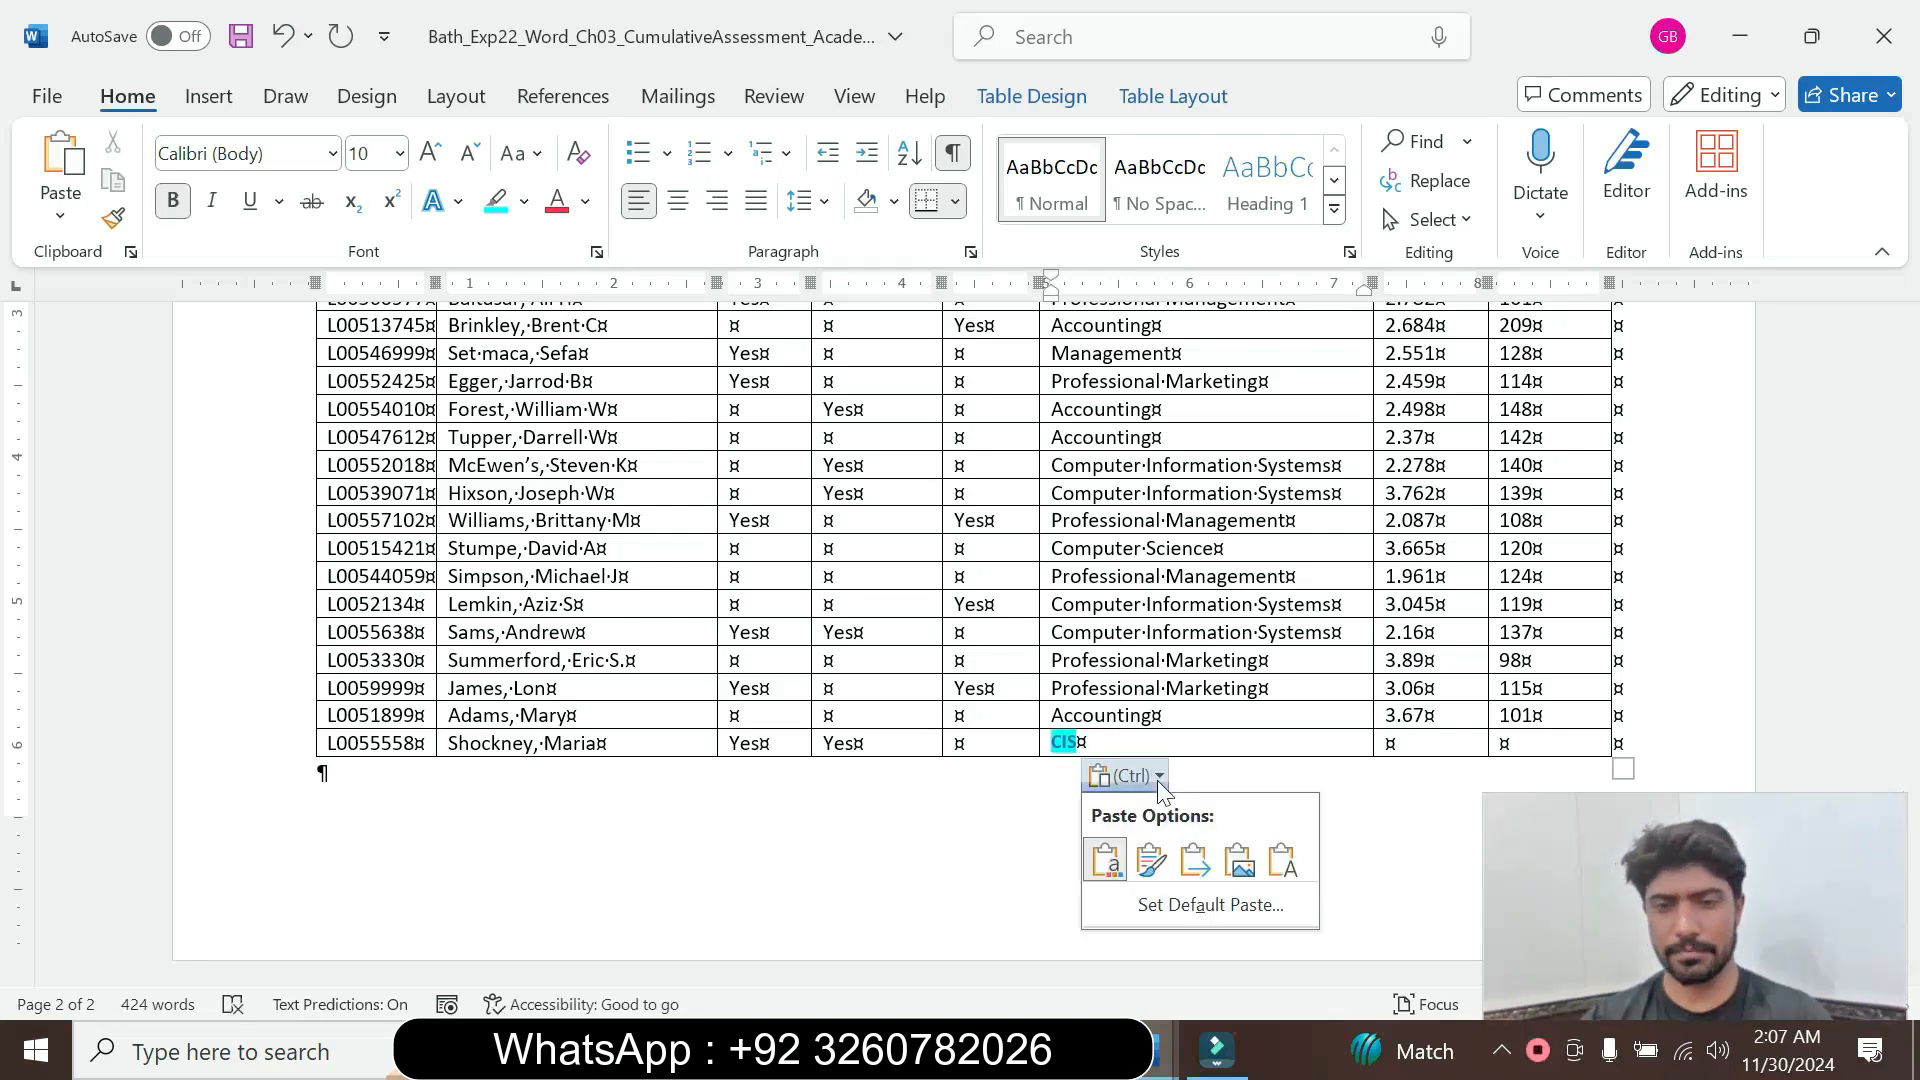
{"action": "left_click", "coordinate": [1295, 873]}
Copy 4.00 from the step 3 instructions into the last row's CSU Cum GPA cell, keeping text only
{"action": "mouse_move", "coordinate": [1216, 1050]}
{"action": "left_click", "coordinate": [1306, 905]}
{"action": "left_click_drag", "start_coordinate": [1195, 590], "coordinate": [1234, 590]}
{"action": "key", "text": "ctrl+c"}
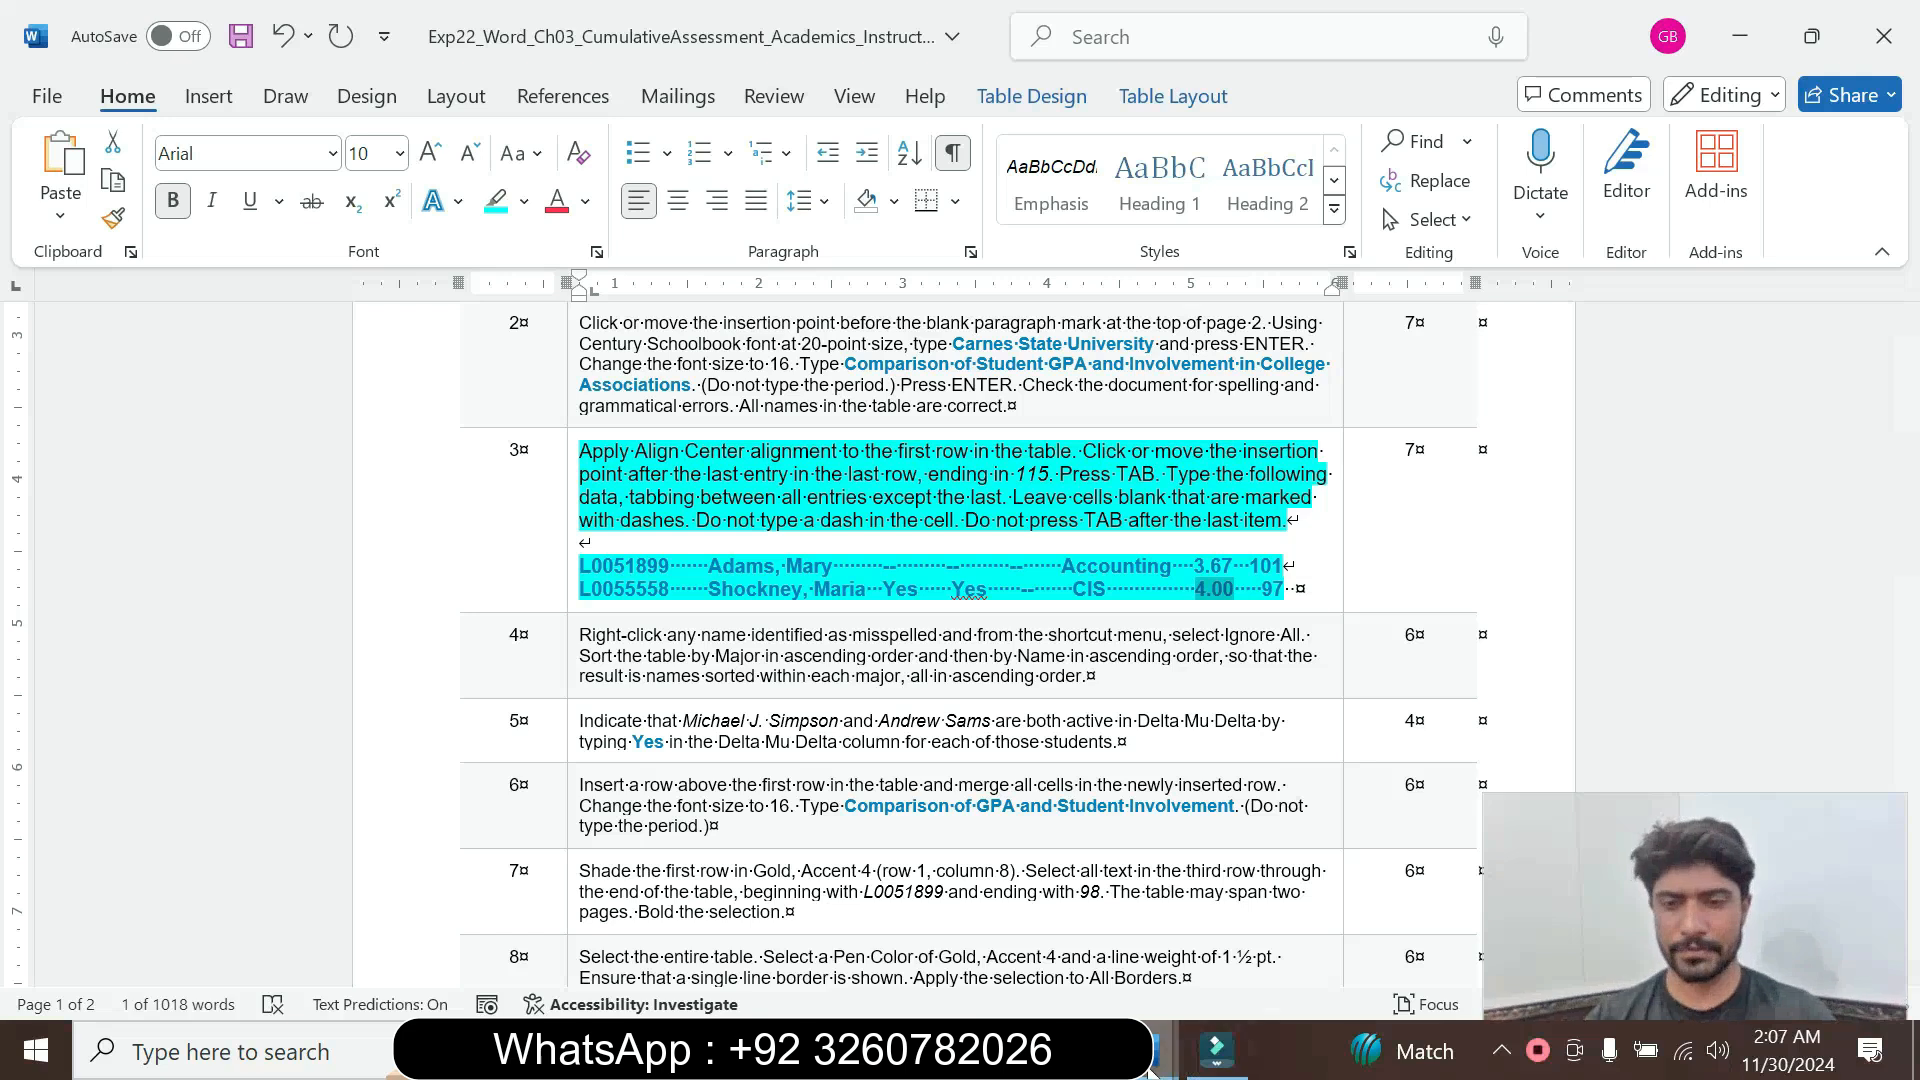
{"action": "mouse_move", "coordinate": [1160, 1051]}
{"action": "left_click", "coordinate": [975, 930]}
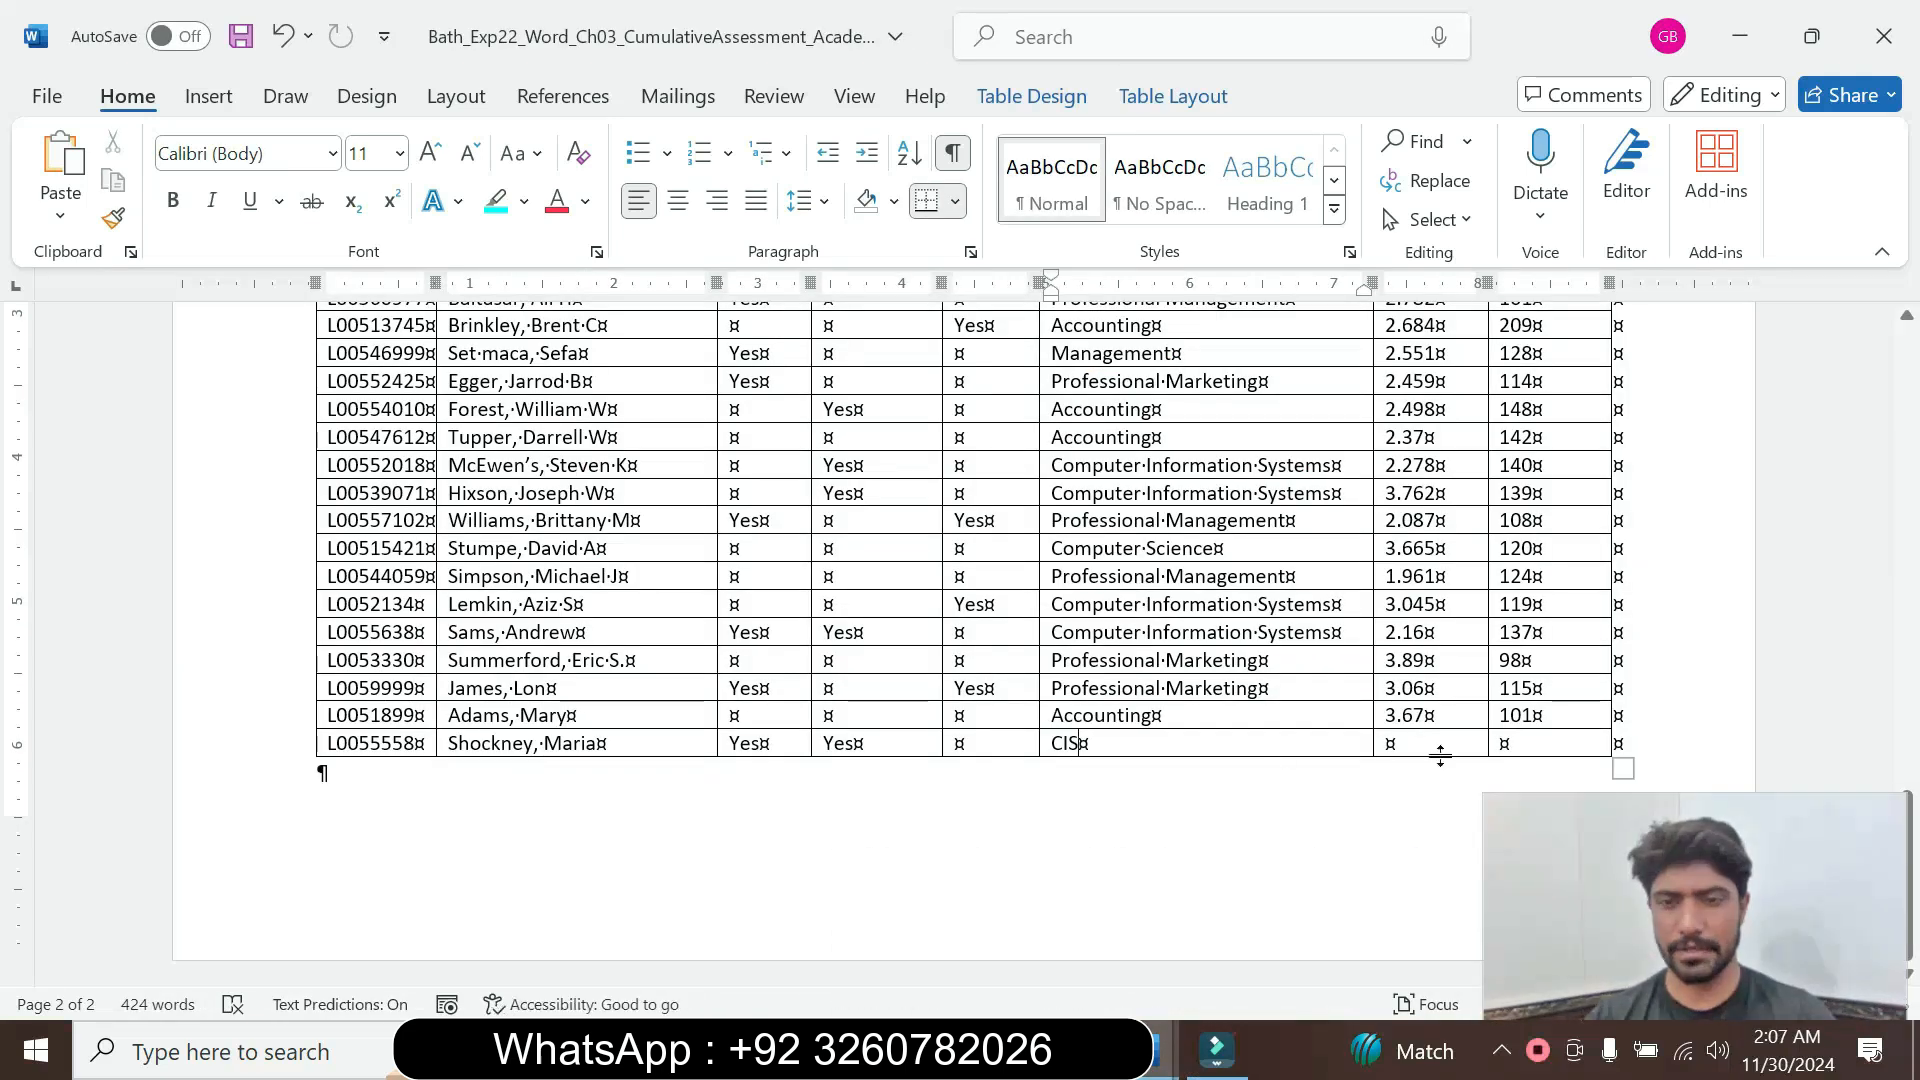
{"action": "left_click", "coordinate": [1391, 743]}
{"action": "key", "text": "ctrl+v"}
{"action": "left_click", "coordinate": [1497, 776]}
{"action": "left_click", "coordinate": [1624, 859]}
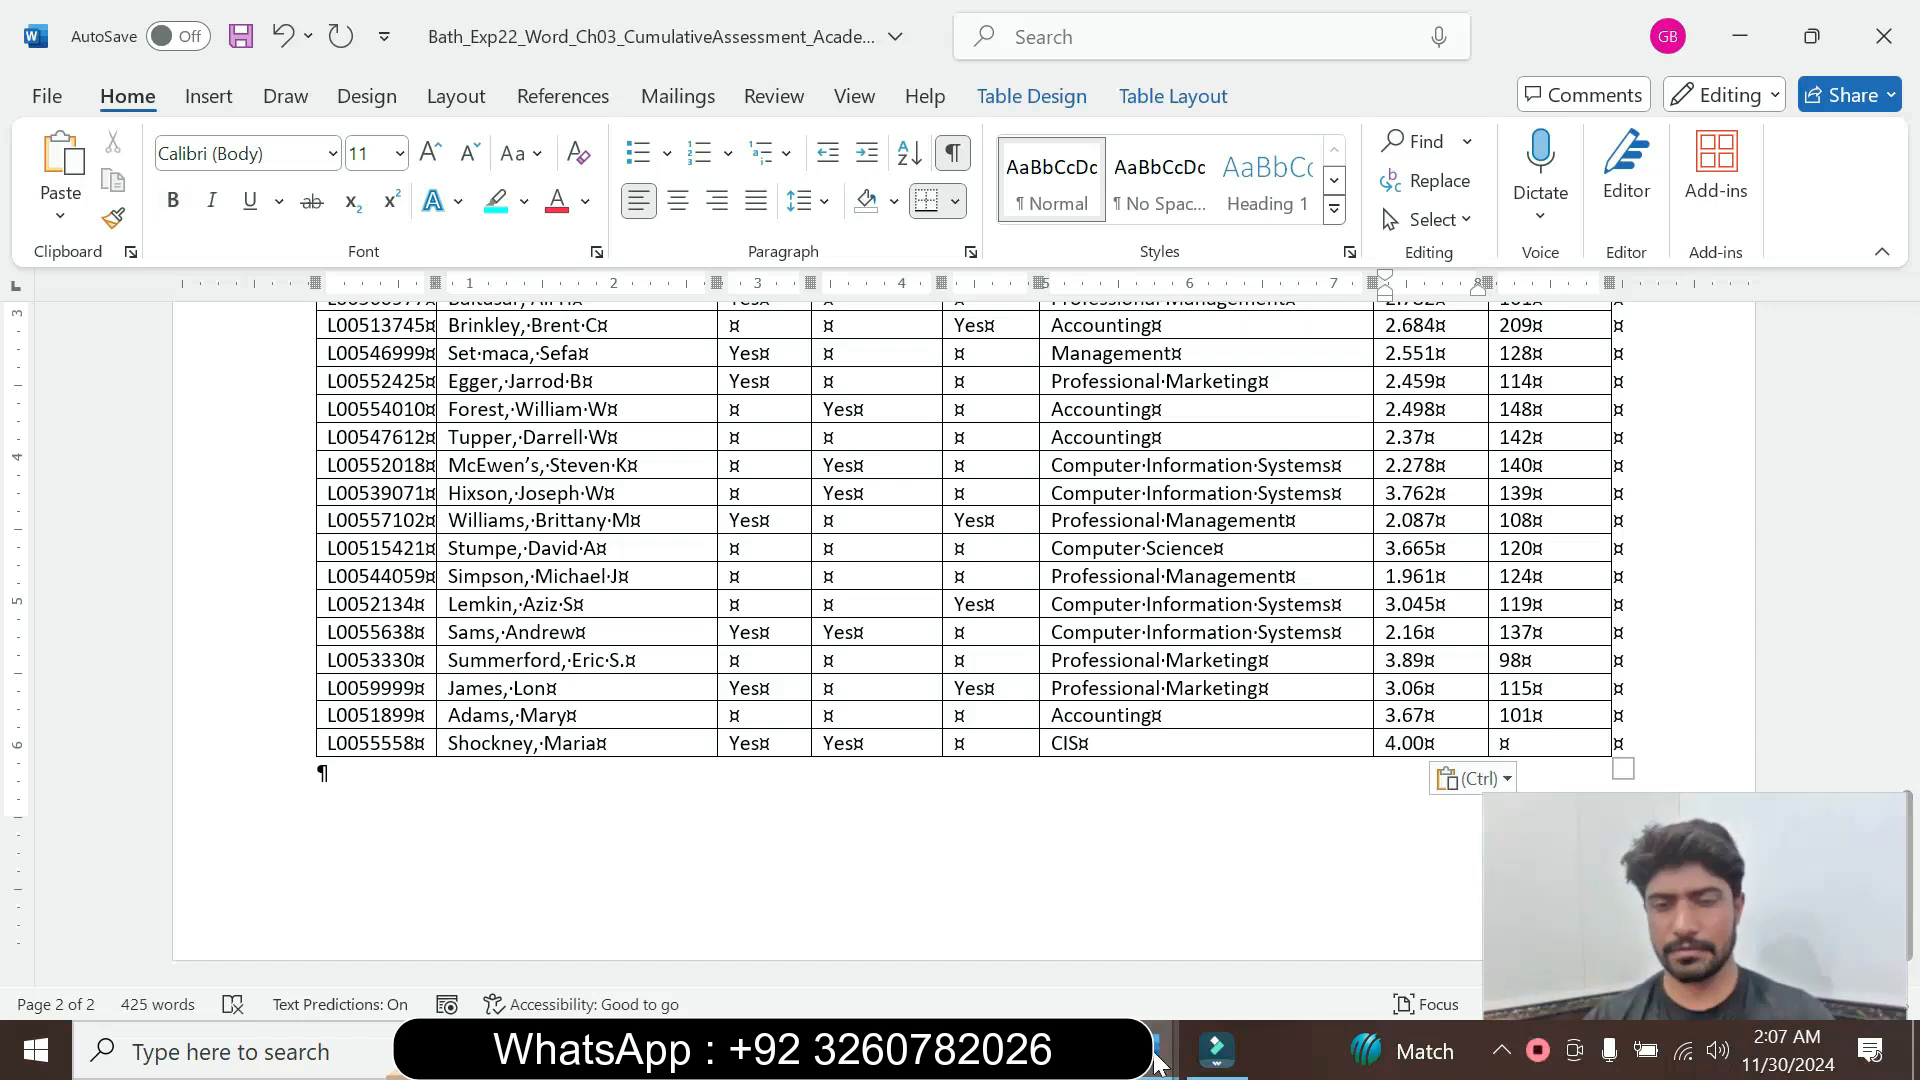
Check the step 3 data for the second student's final value and enter 97 in the last cell of the row
{"action": "mouse_move", "coordinate": [1155, 1073]}
{"action": "left_click", "coordinate": [1350, 885]}
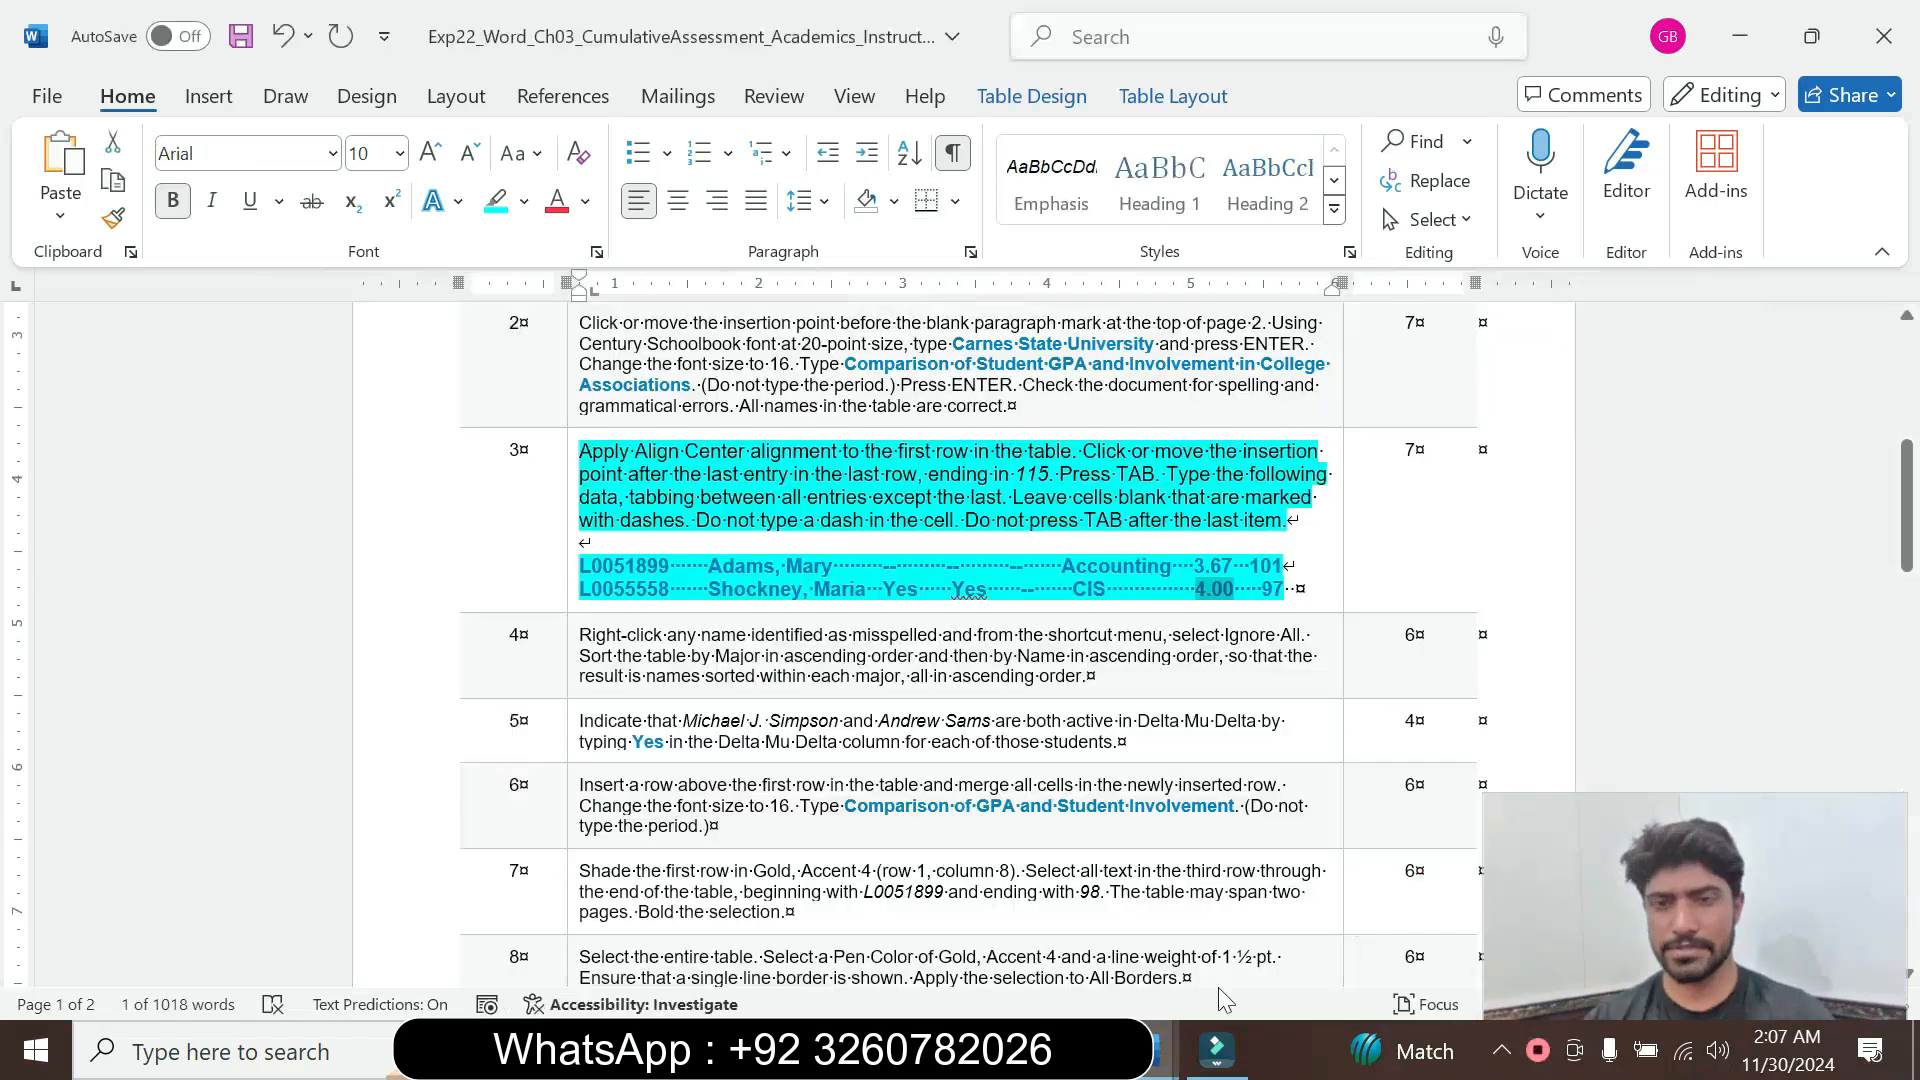
{"action": "left_click", "coordinate": [1000, 900]}
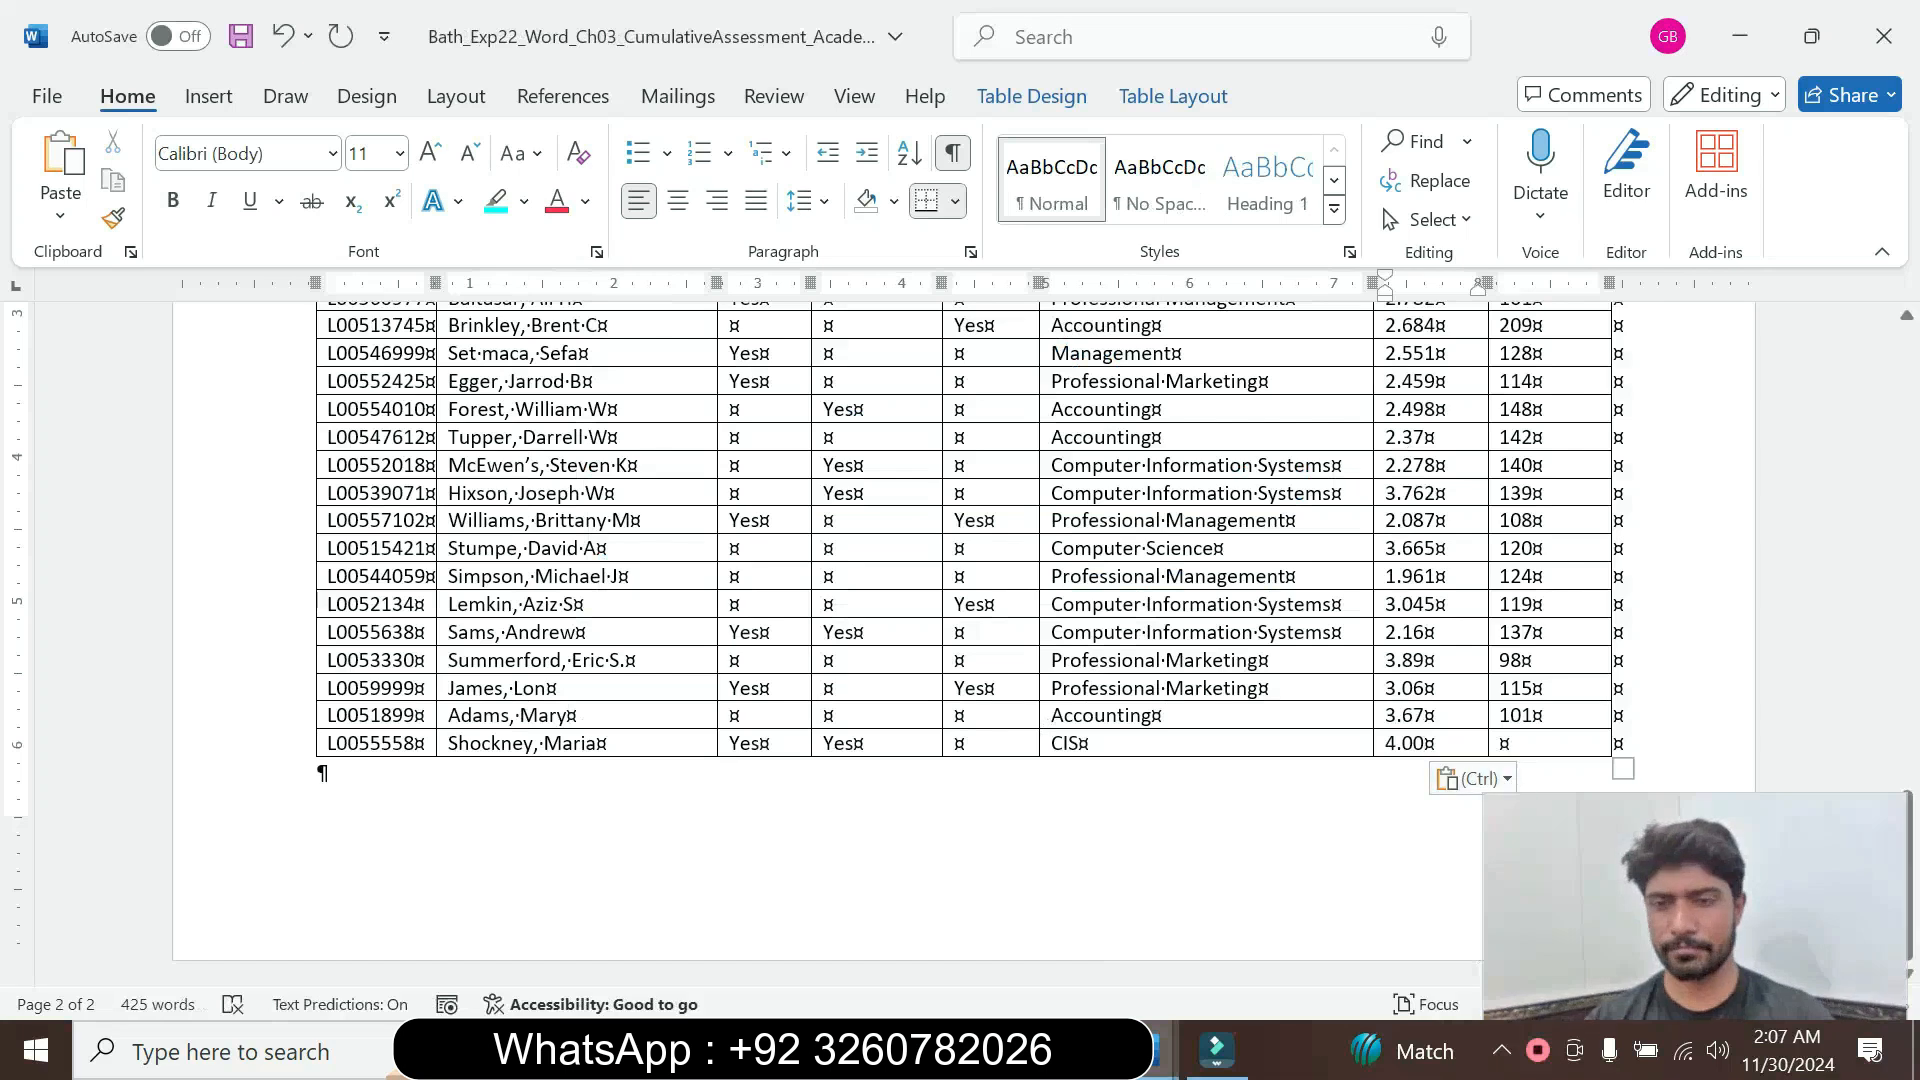
{"action": "type", "text": "97"}
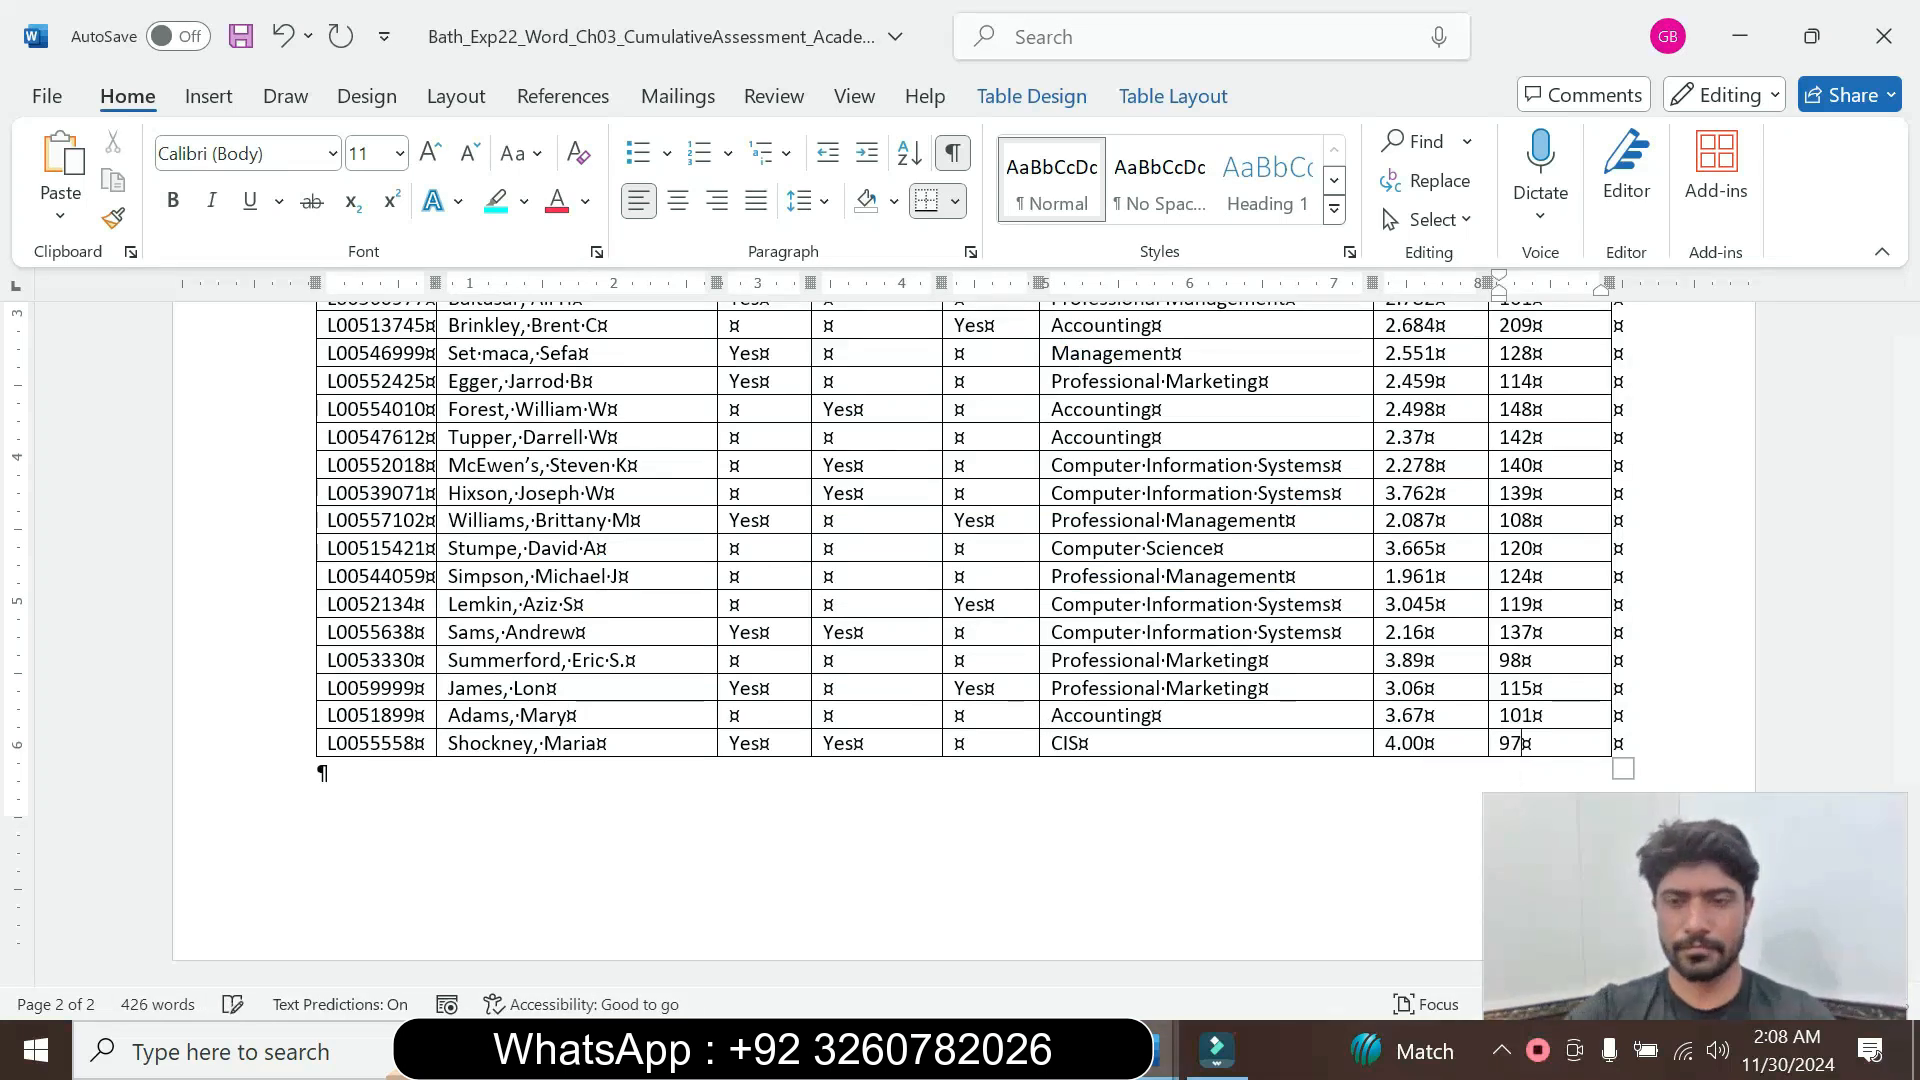
Switch to the instructions document, set the step 3 text to 9 pt and remove its highlighting
{"action": "mouse_move", "coordinate": [1169, 1060]}
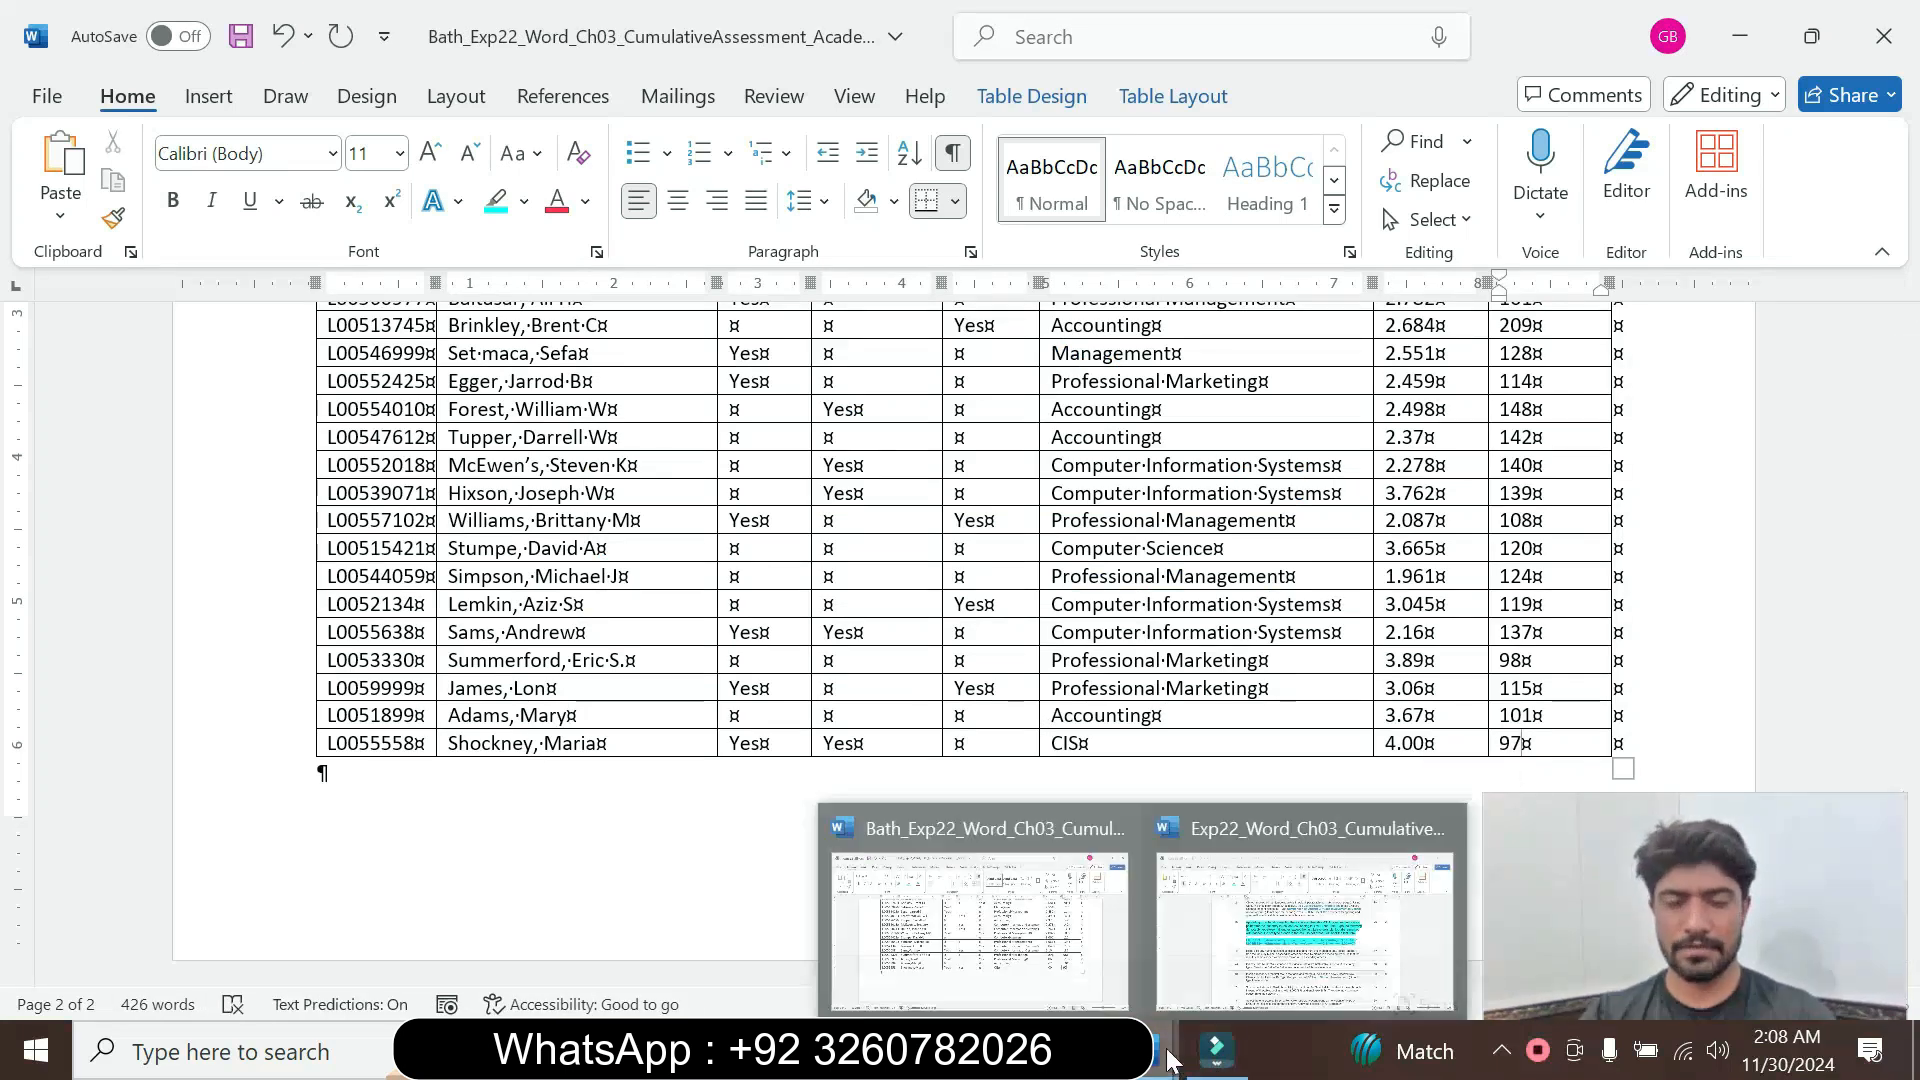
{"action": "left_click", "coordinate": [1320, 920]}
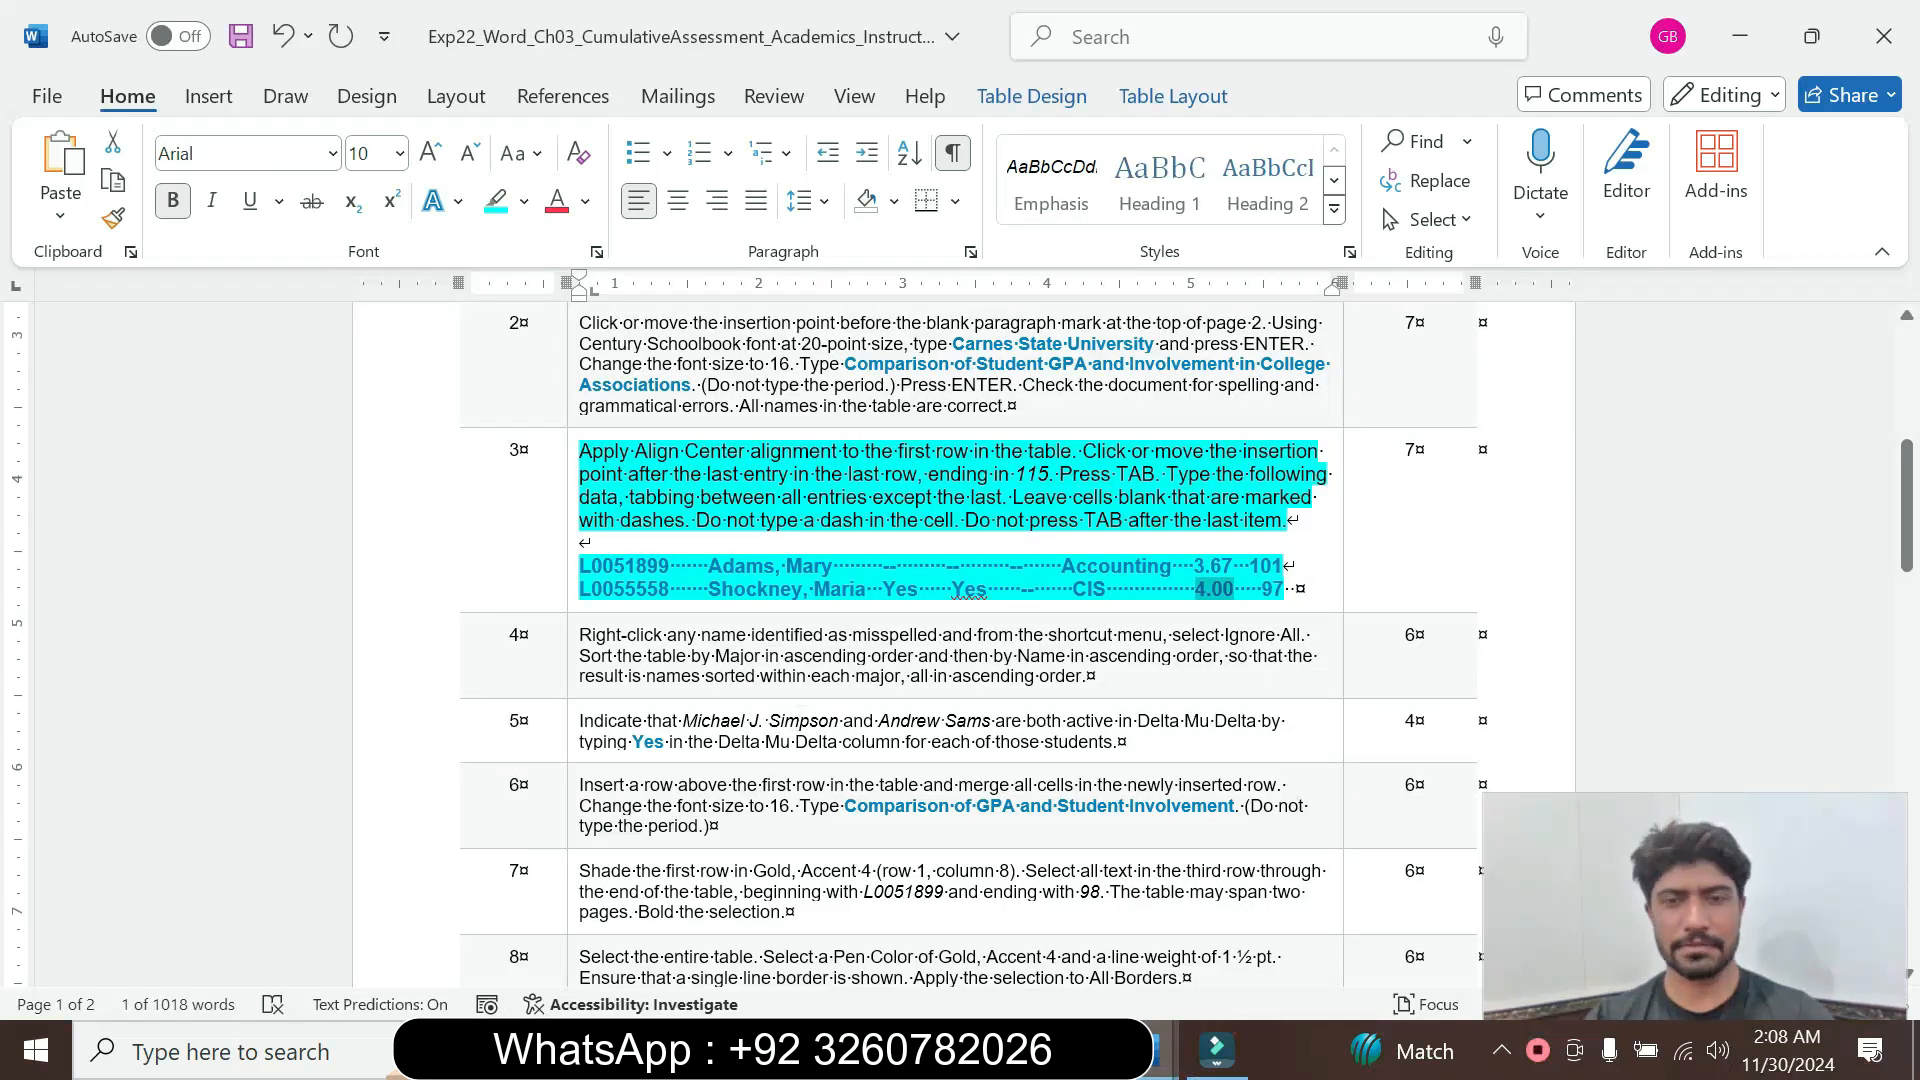
{"action": "left_click", "coordinate": [569, 594]}
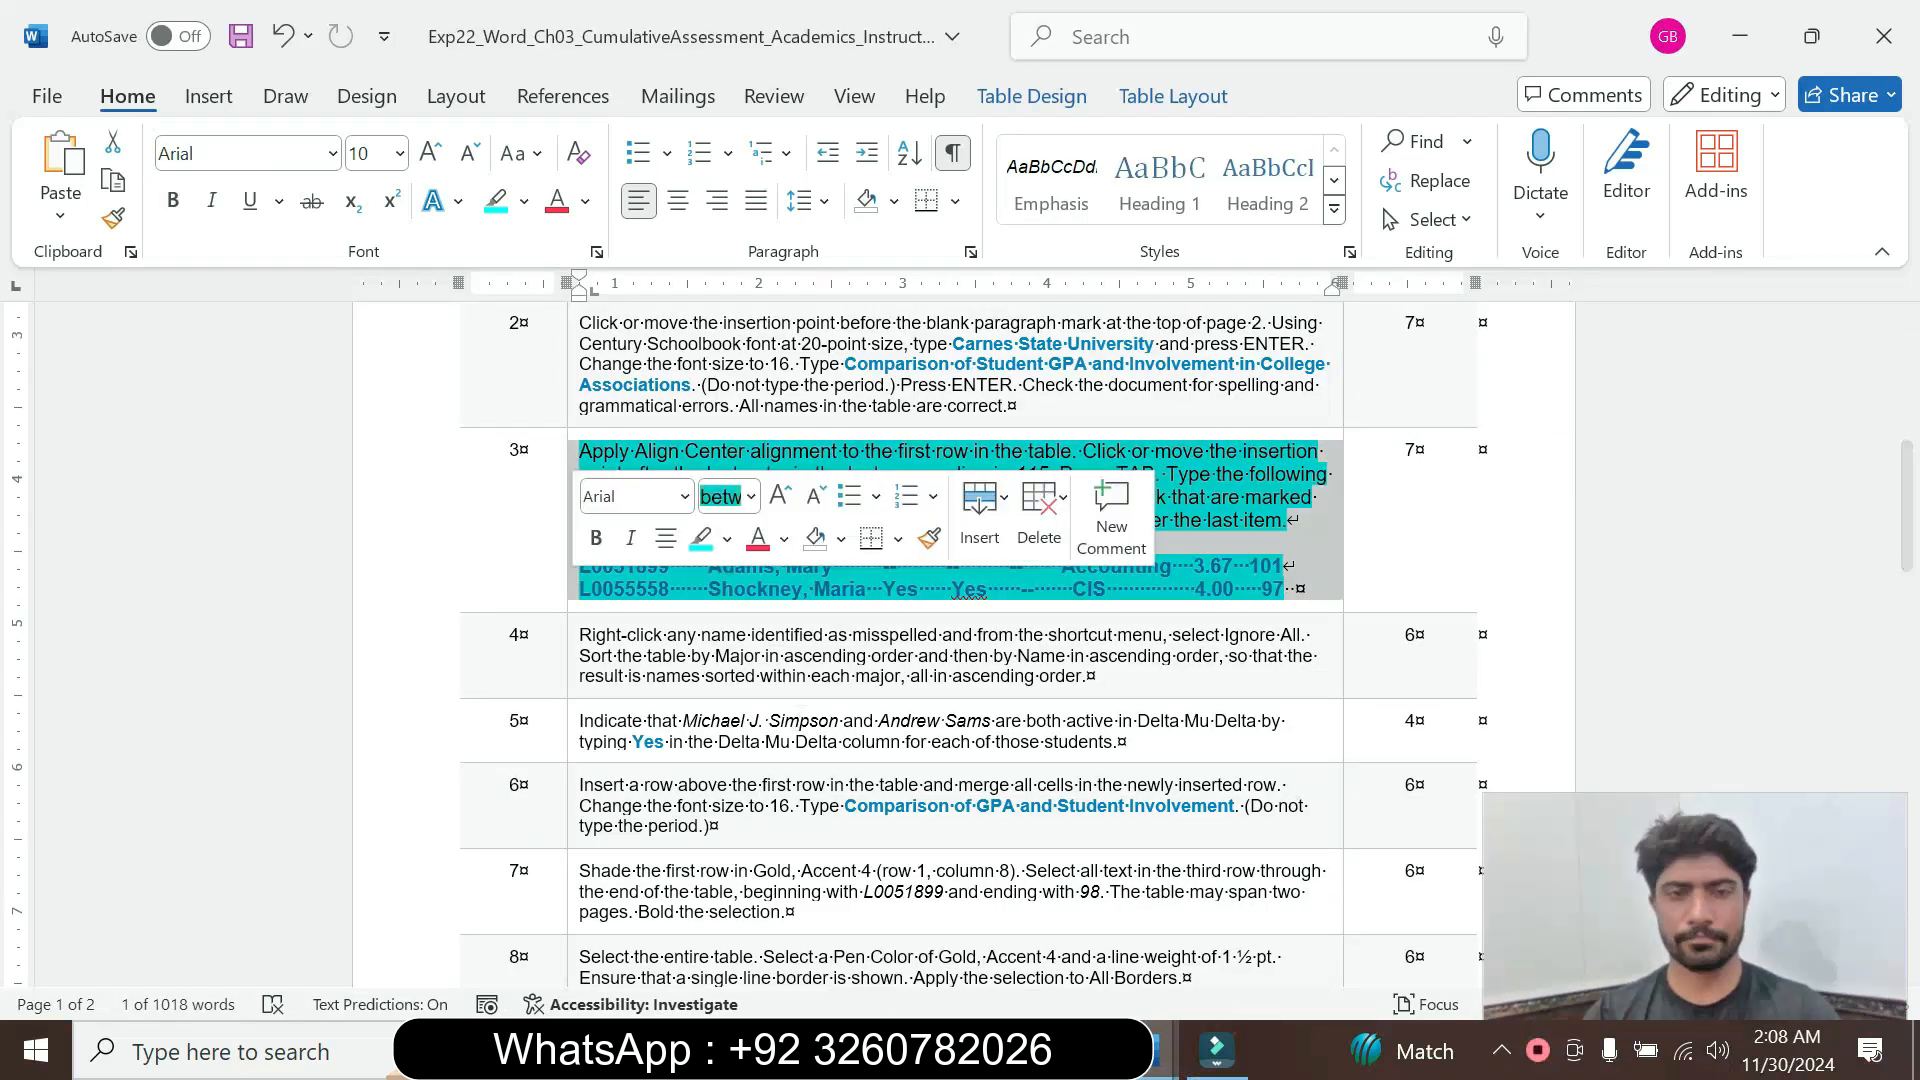
{"action": "left_click", "coordinate": [749, 496]}
{"action": "left_click", "coordinate": [729, 570]}
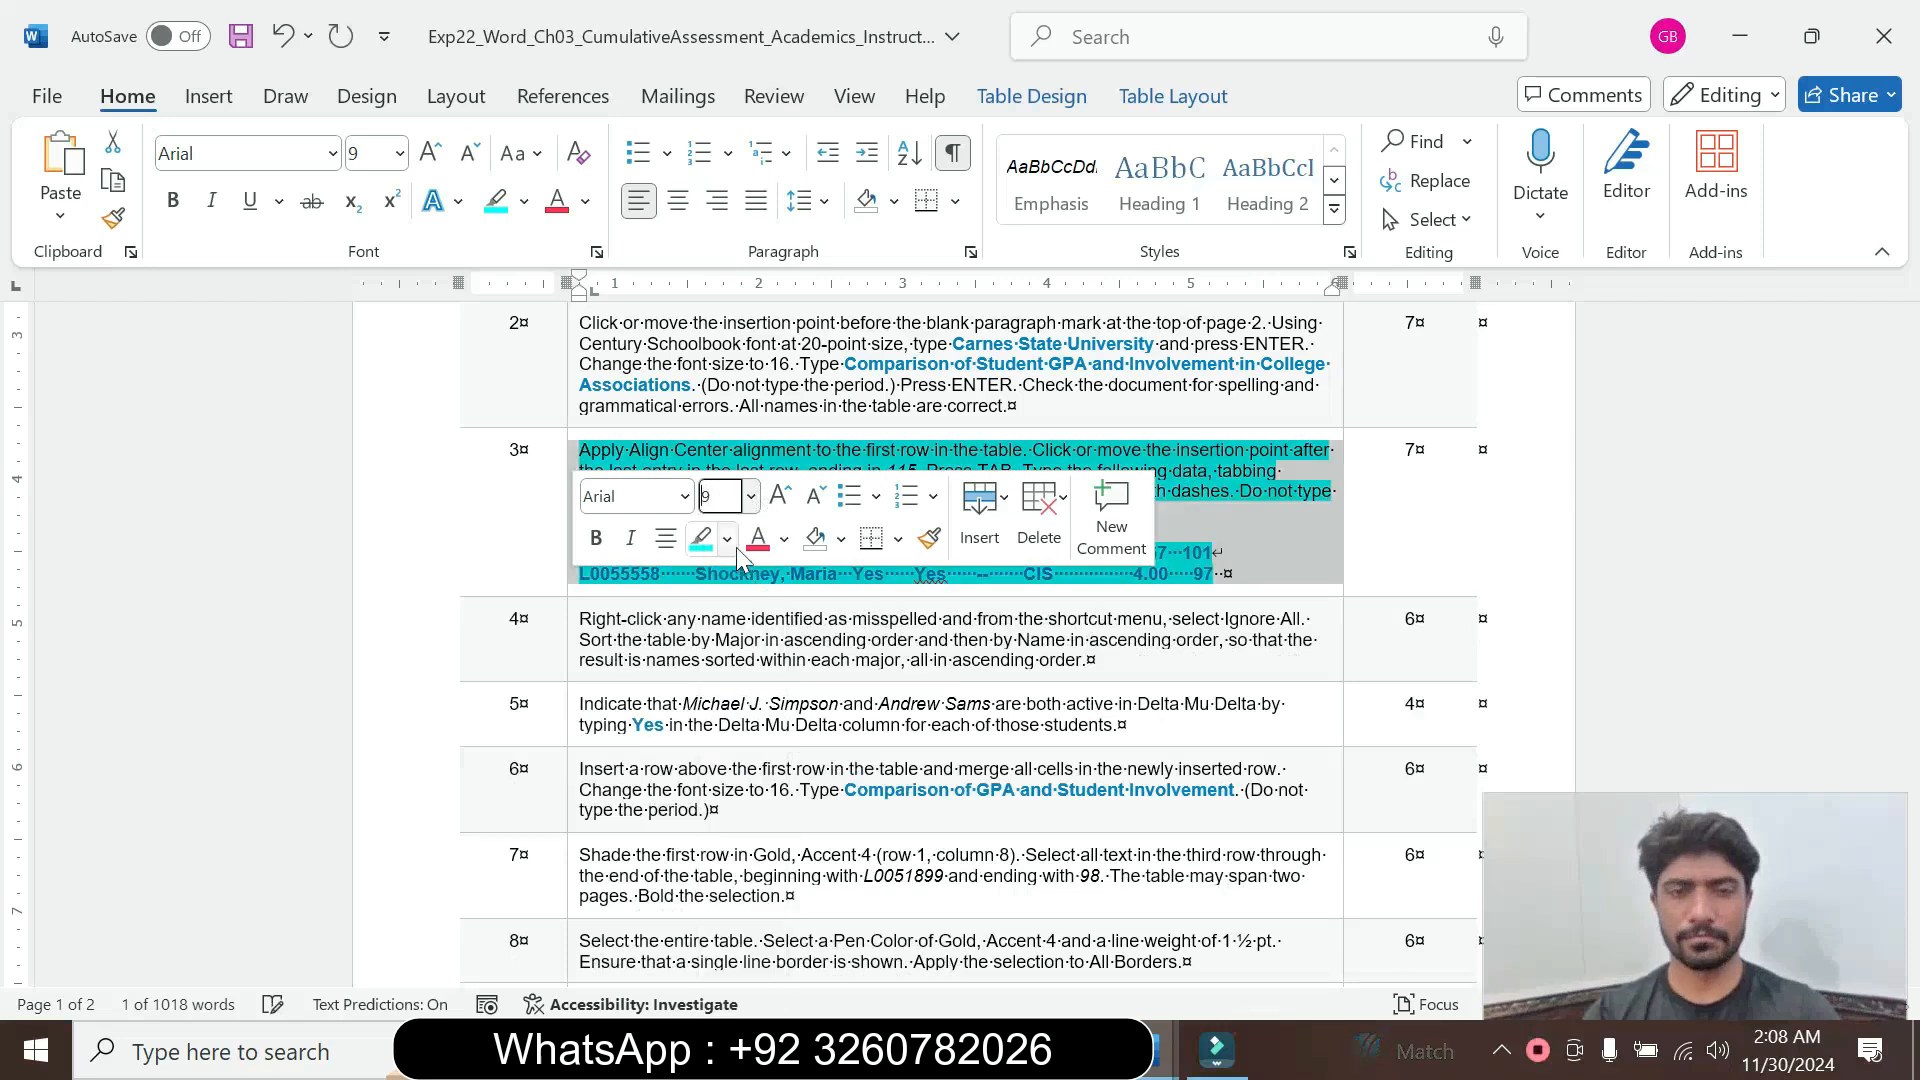
{"action": "left_click", "coordinate": [728, 540]}
{"action": "left_click", "coordinate": [777, 781]}
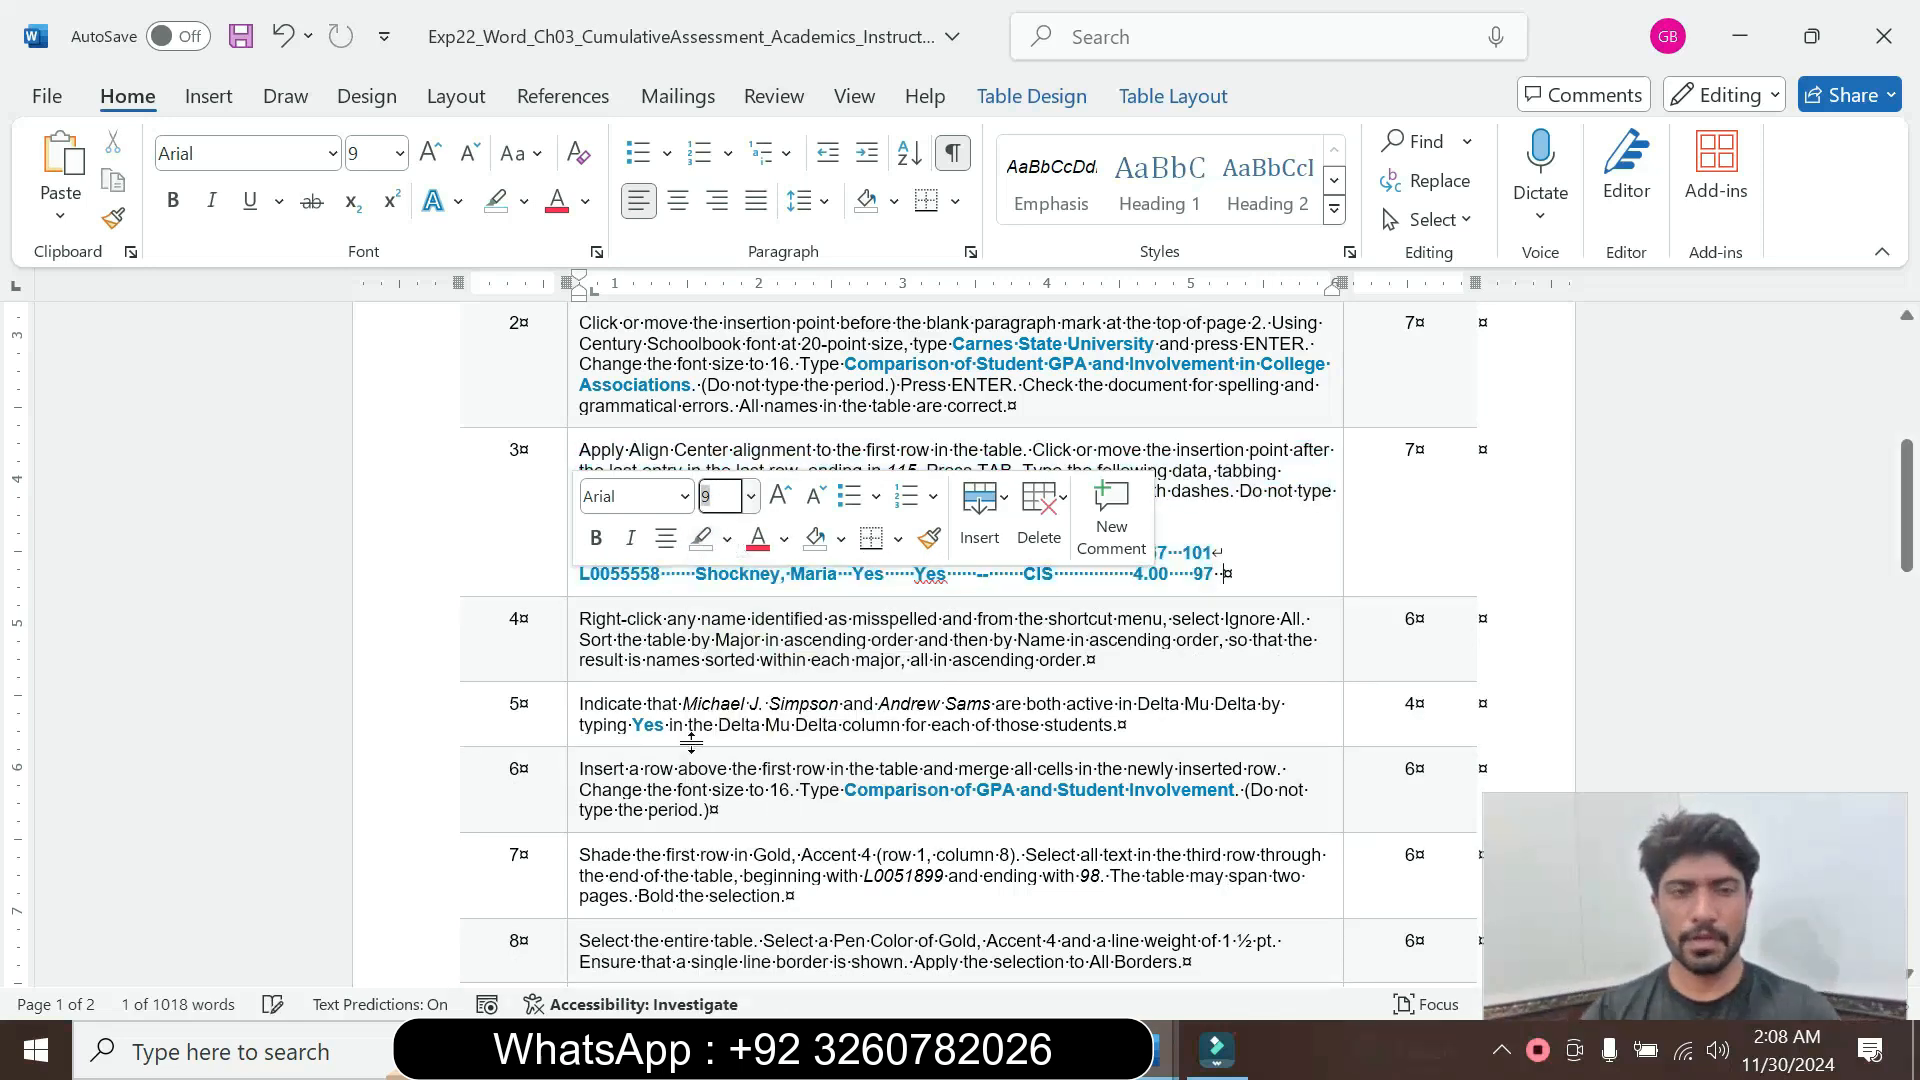
Enlarge the step 4 instruction text to 16 pt and highlight it in turquoise
{"action": "left_click", "coordinate": [567, 675]}
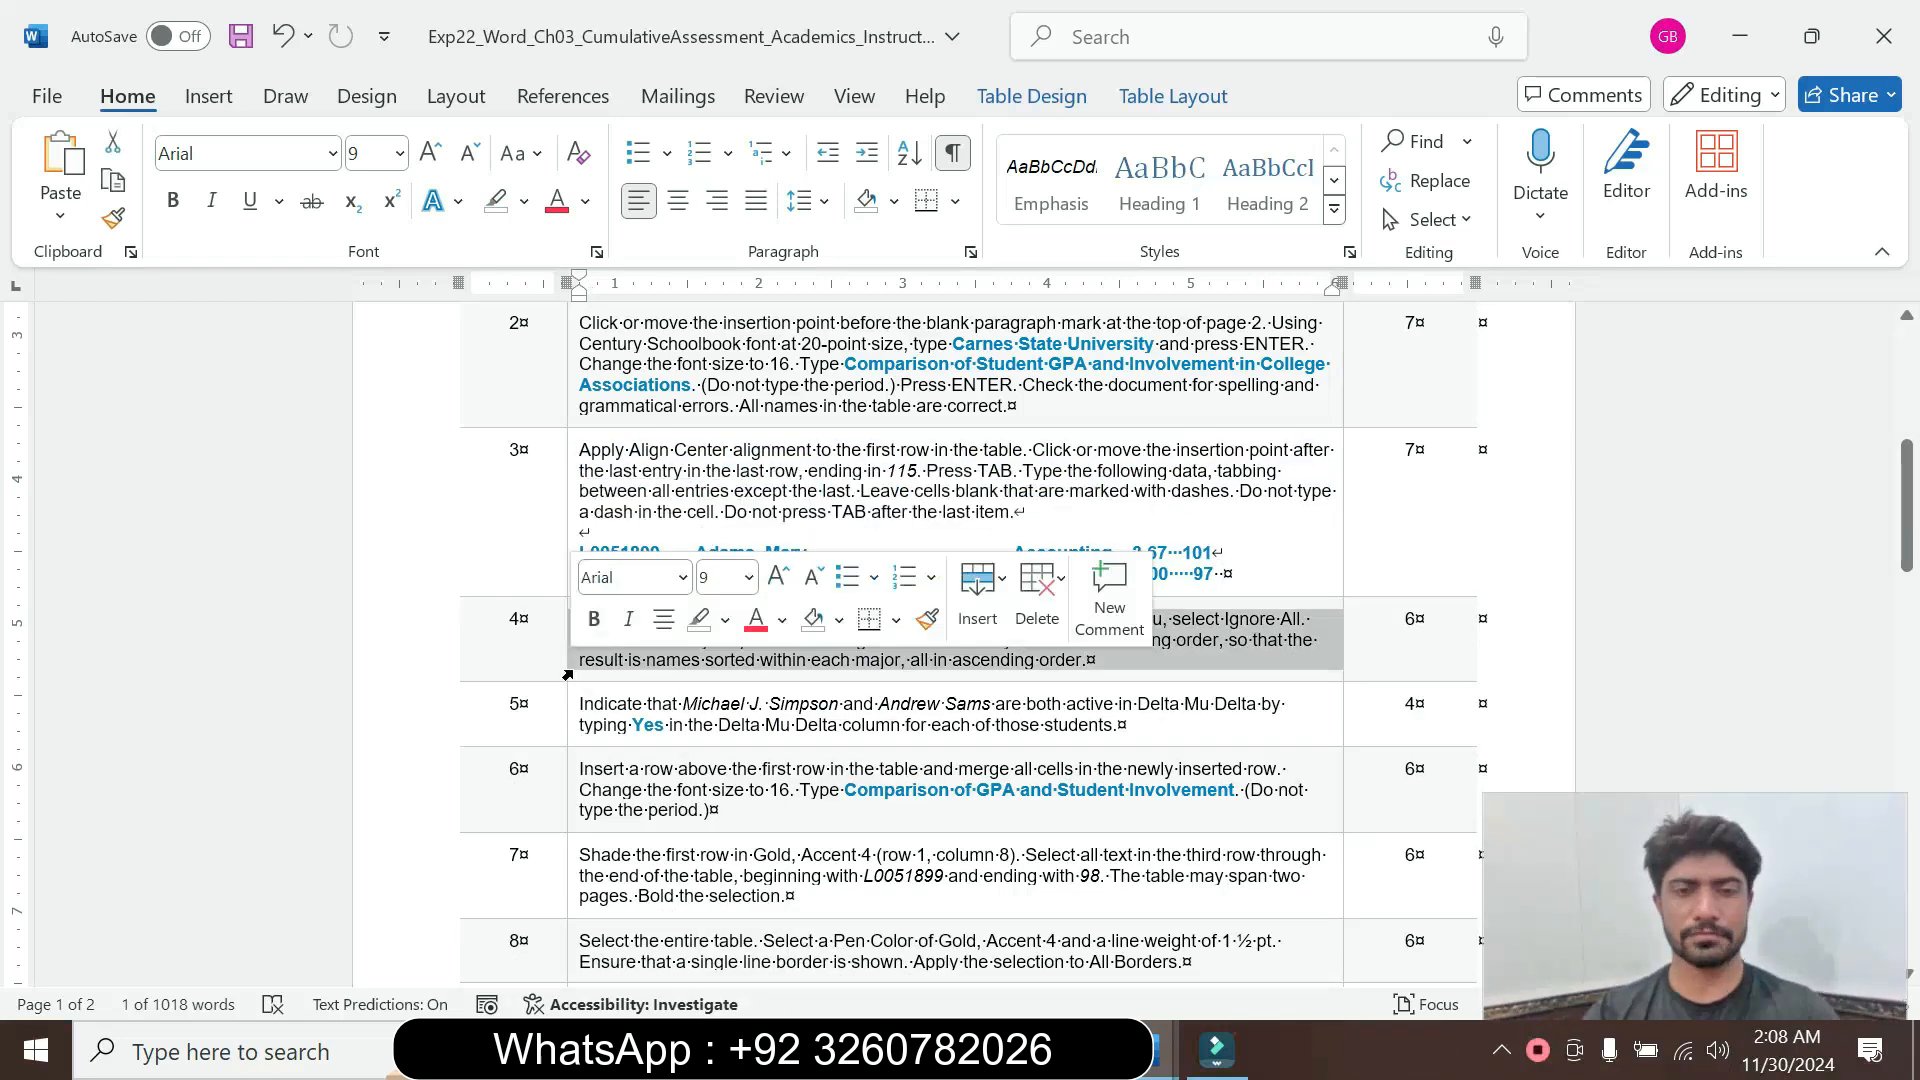
{"action": "left_click", "coordinate": [750, 577]}
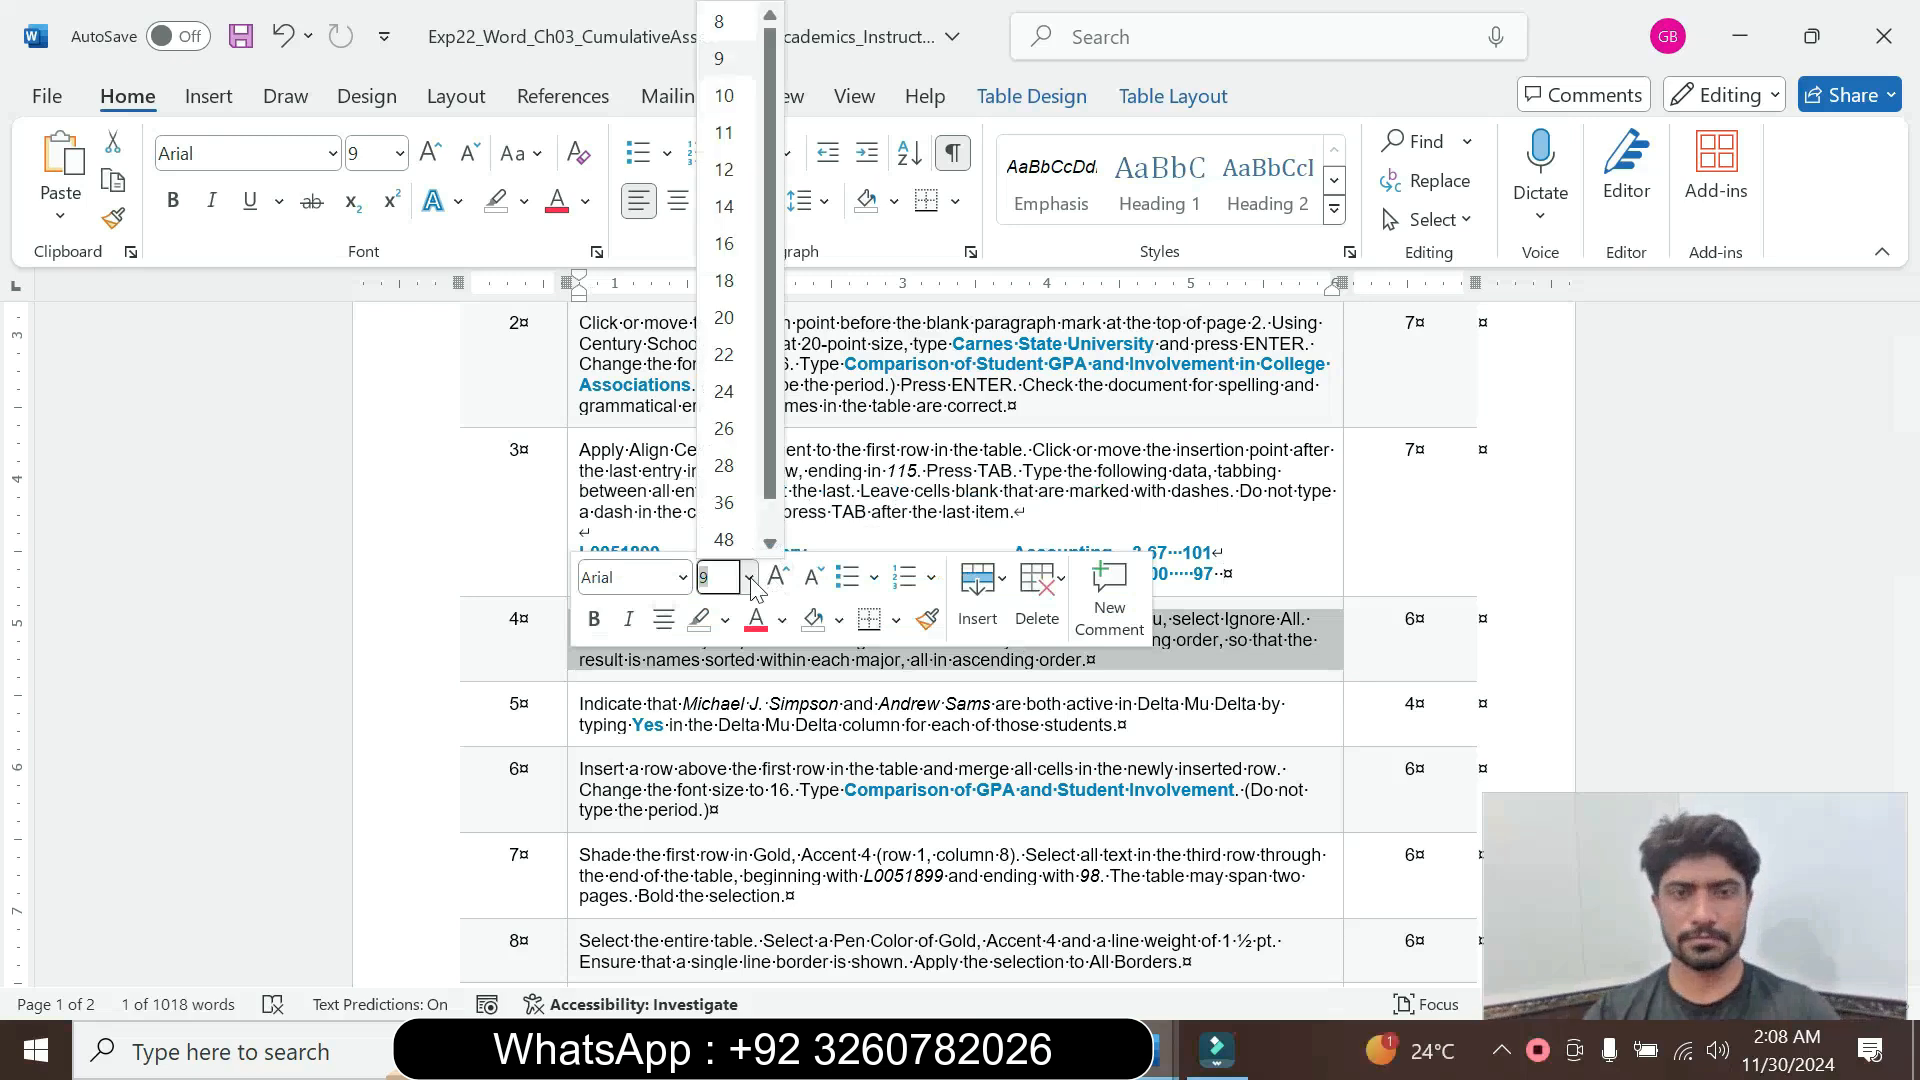
{"action": "left_click", "coordinate": [724, 243]}
{"action": "left_click", "coordinate": [524, 201]}
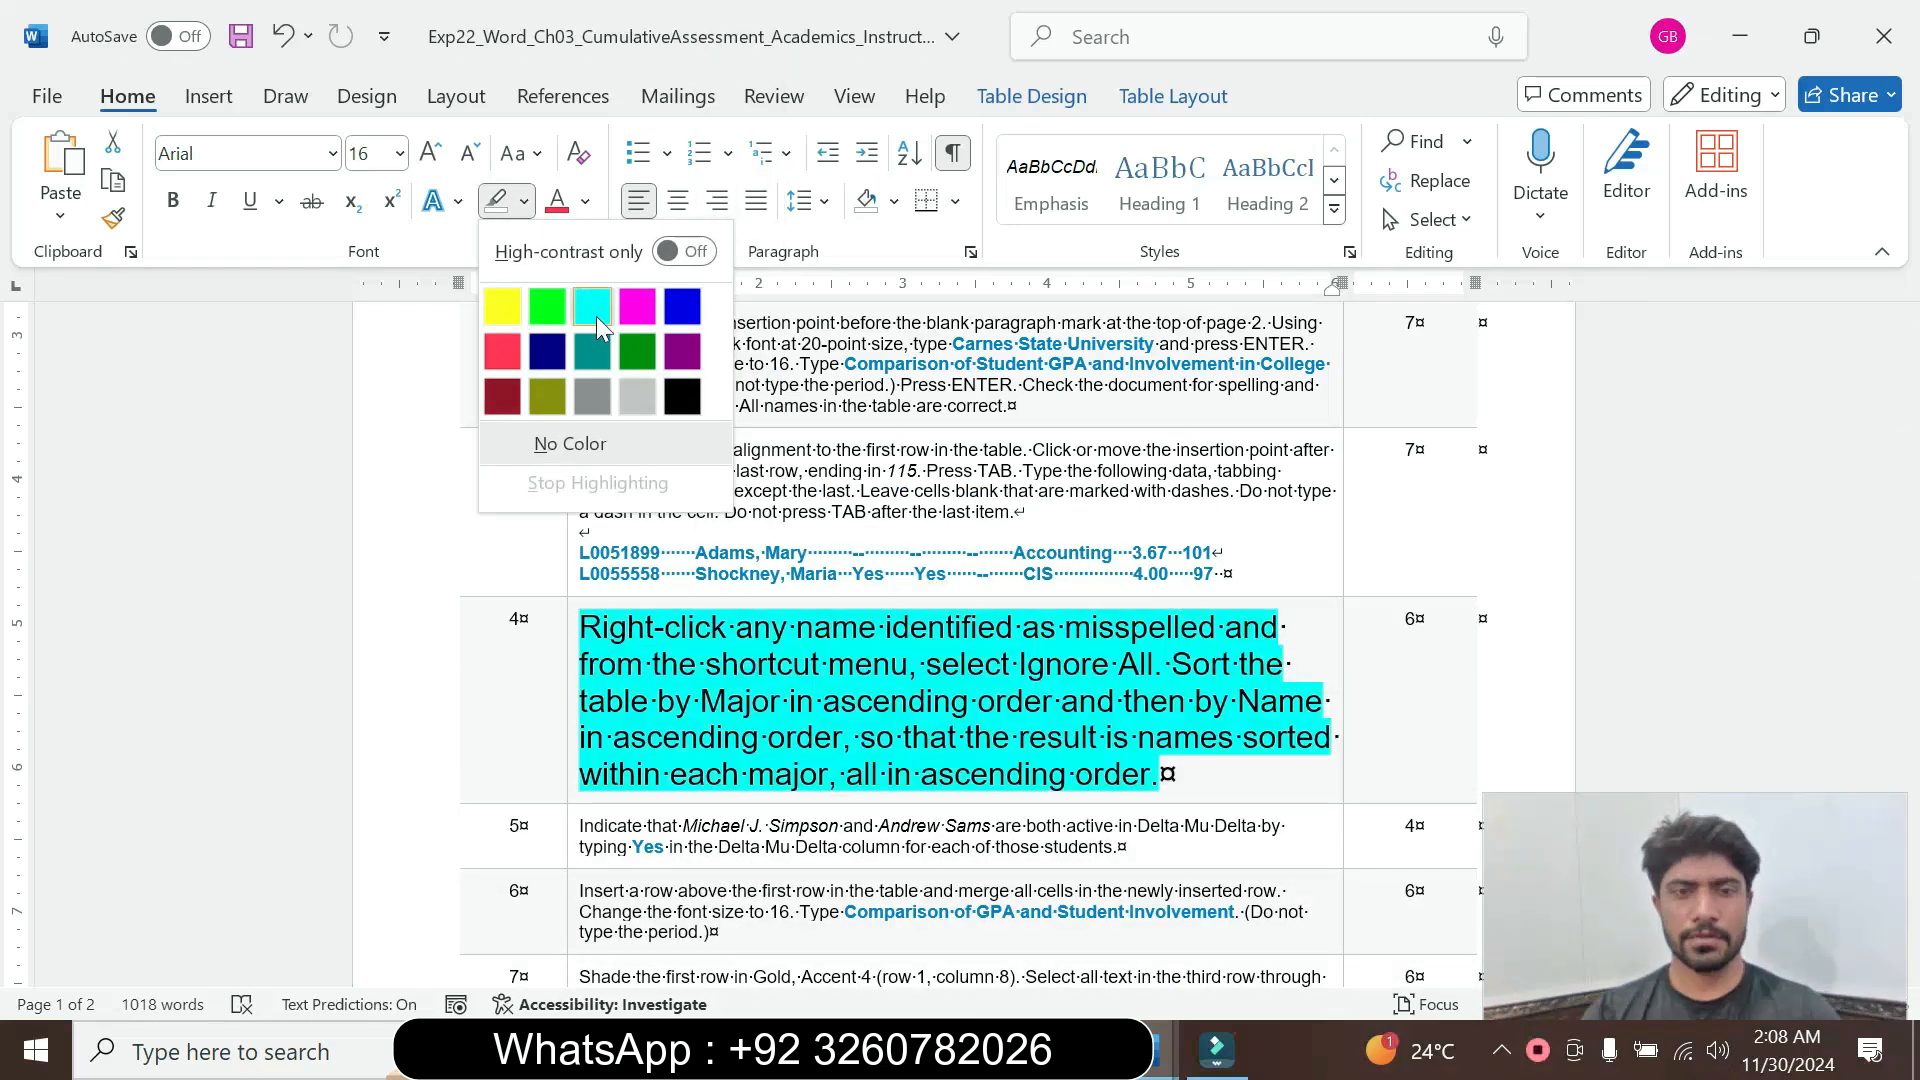
{"action": "left_click", "coordinate": [595, 291]}
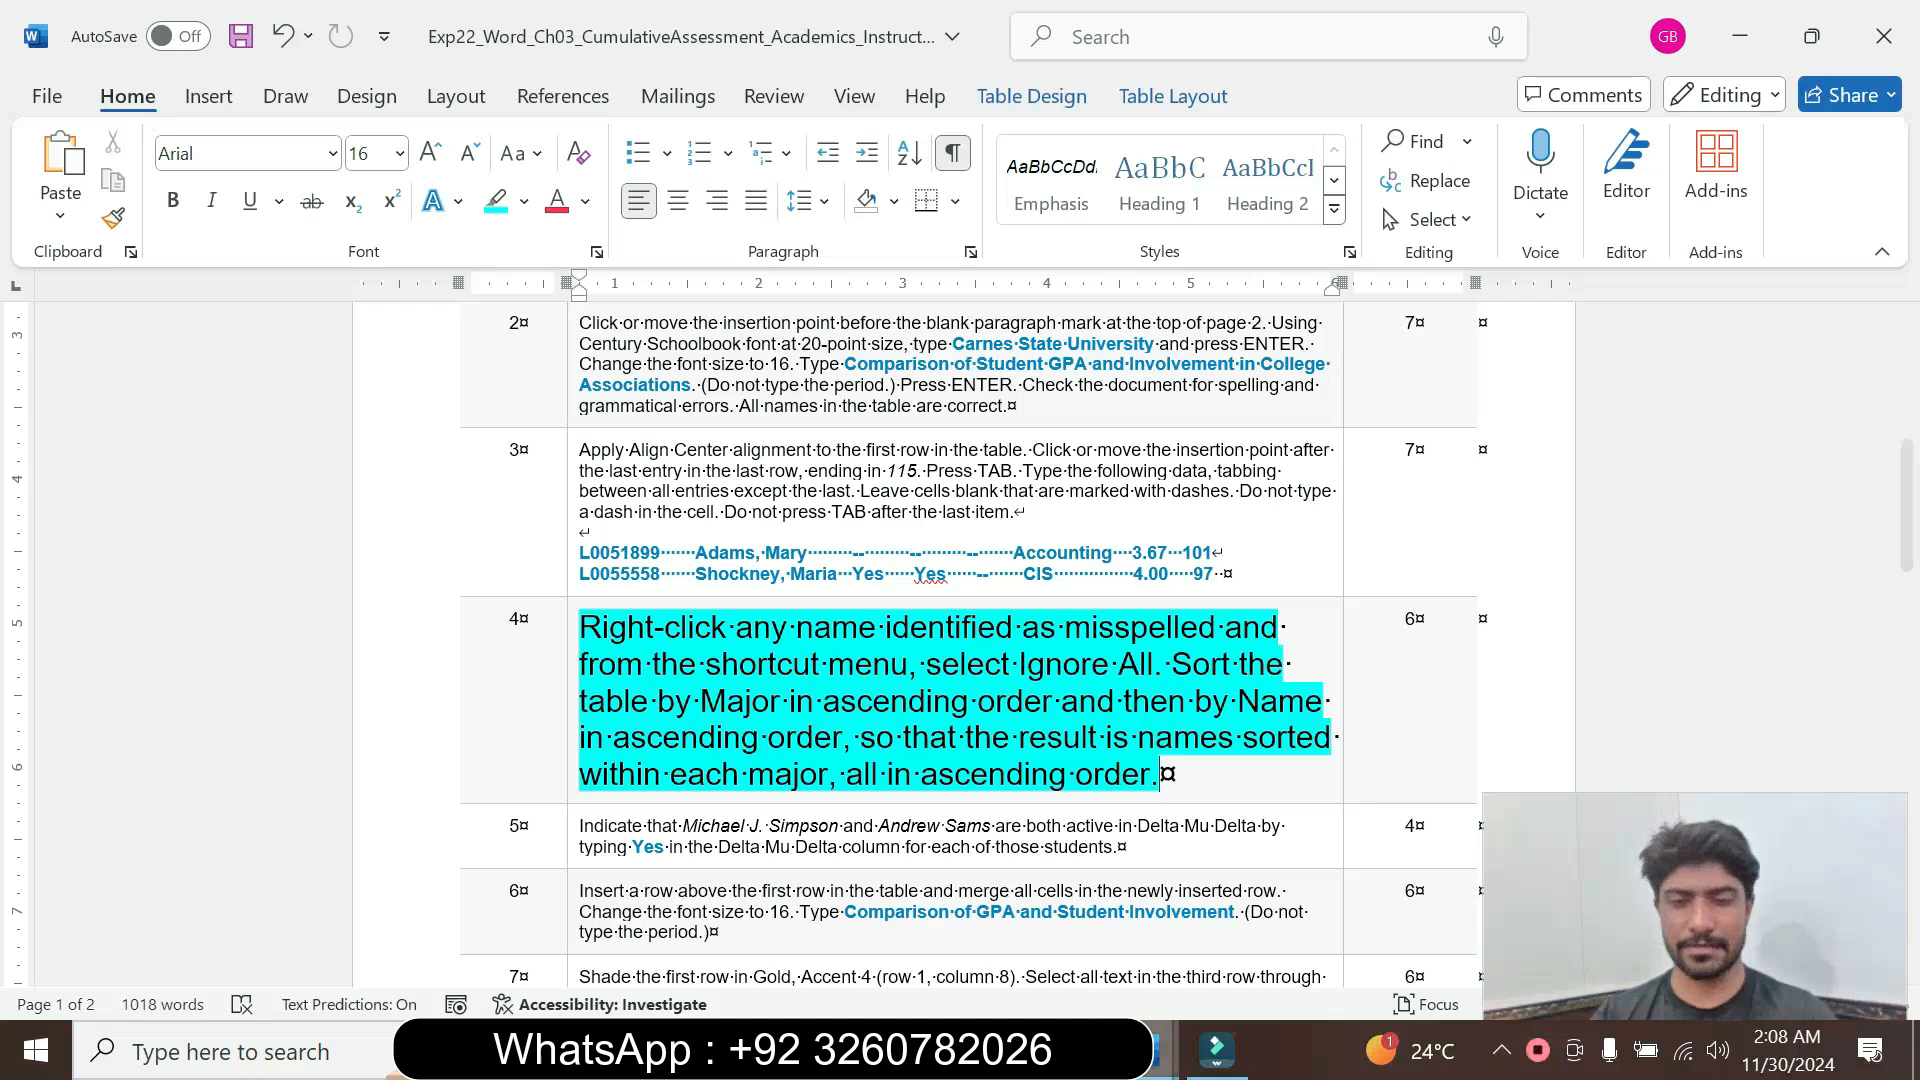
Return to the student table document and start a table sort with Name as the second sort key
{"action": "mouse_move", "coordinate": [1159, 1049]}
{"action": "left_click", "coordinate": [989, 922]}
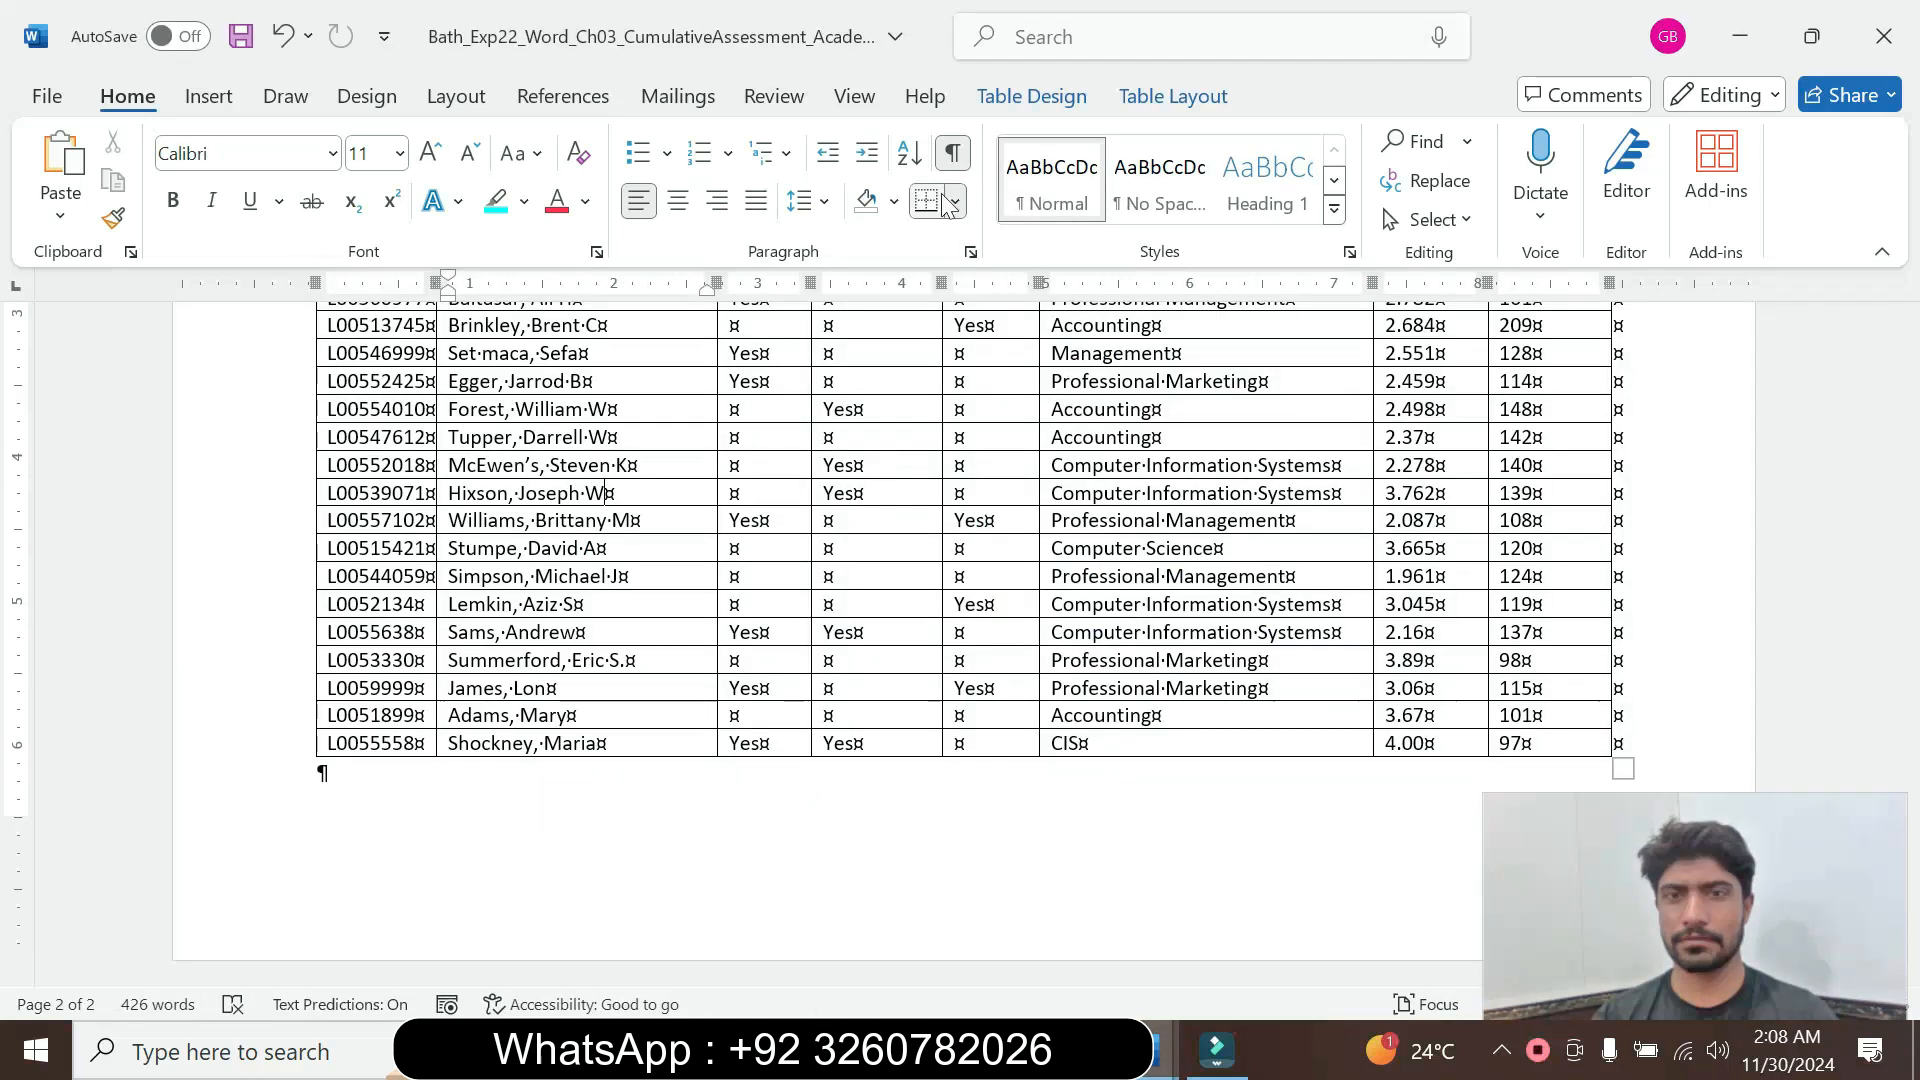
{"action": "left_click", "coordinate": [1036, 94]}
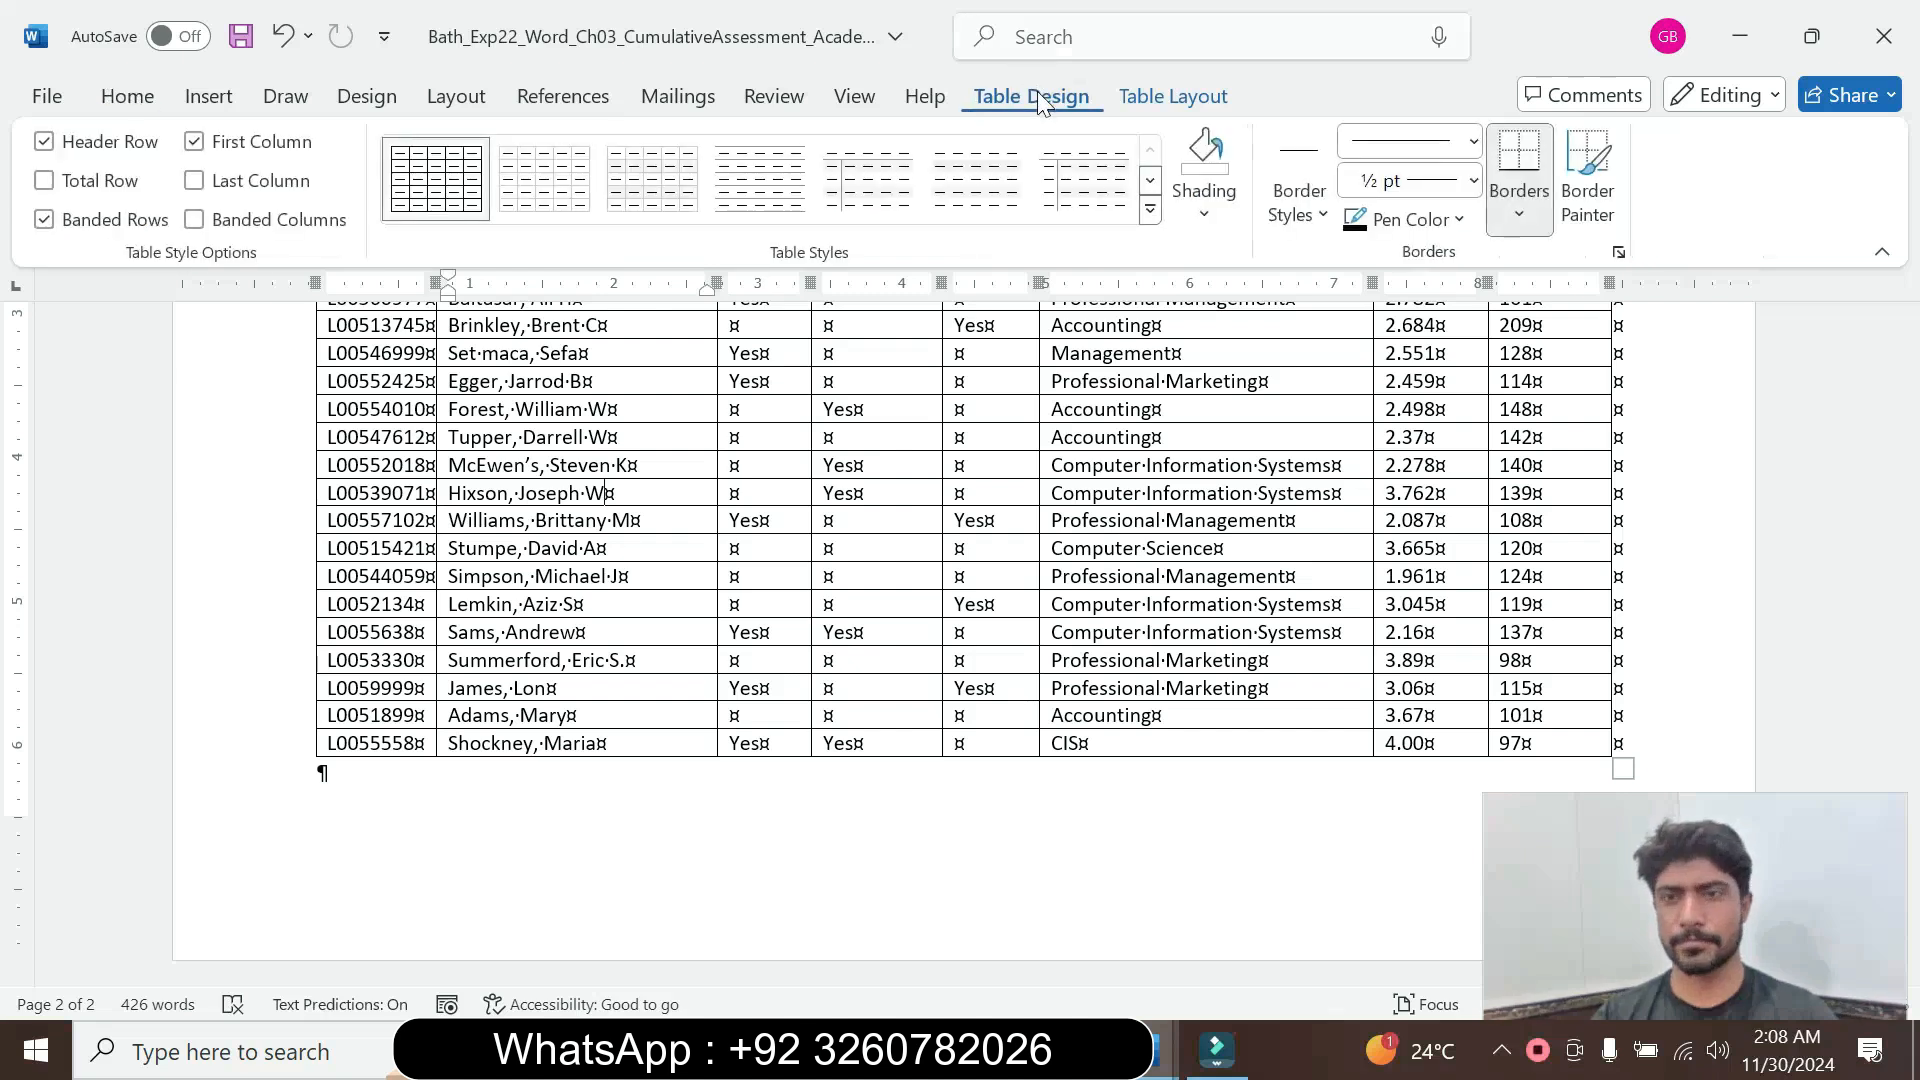
{"action": "left_click", "coordinate": [1174, 92]}
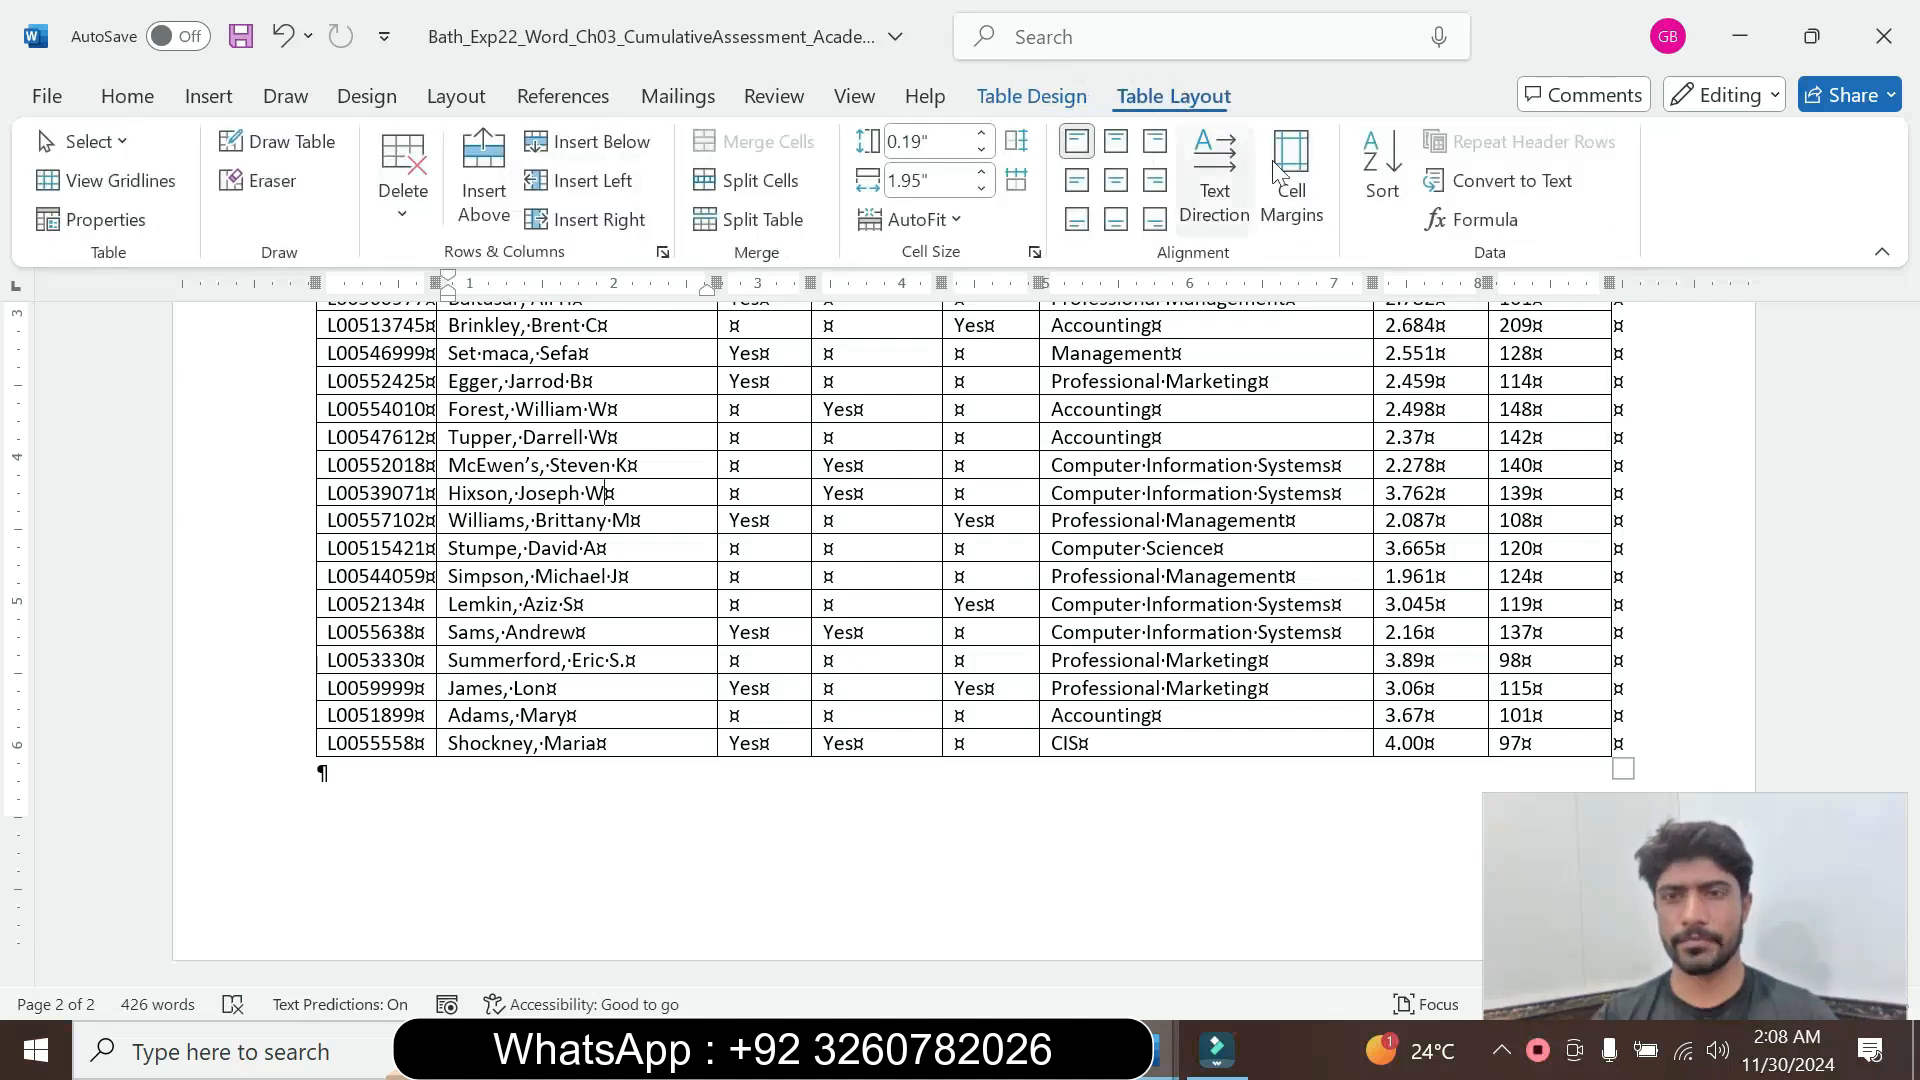
{"action": "left_click", "coordinate": [1384, 168]}
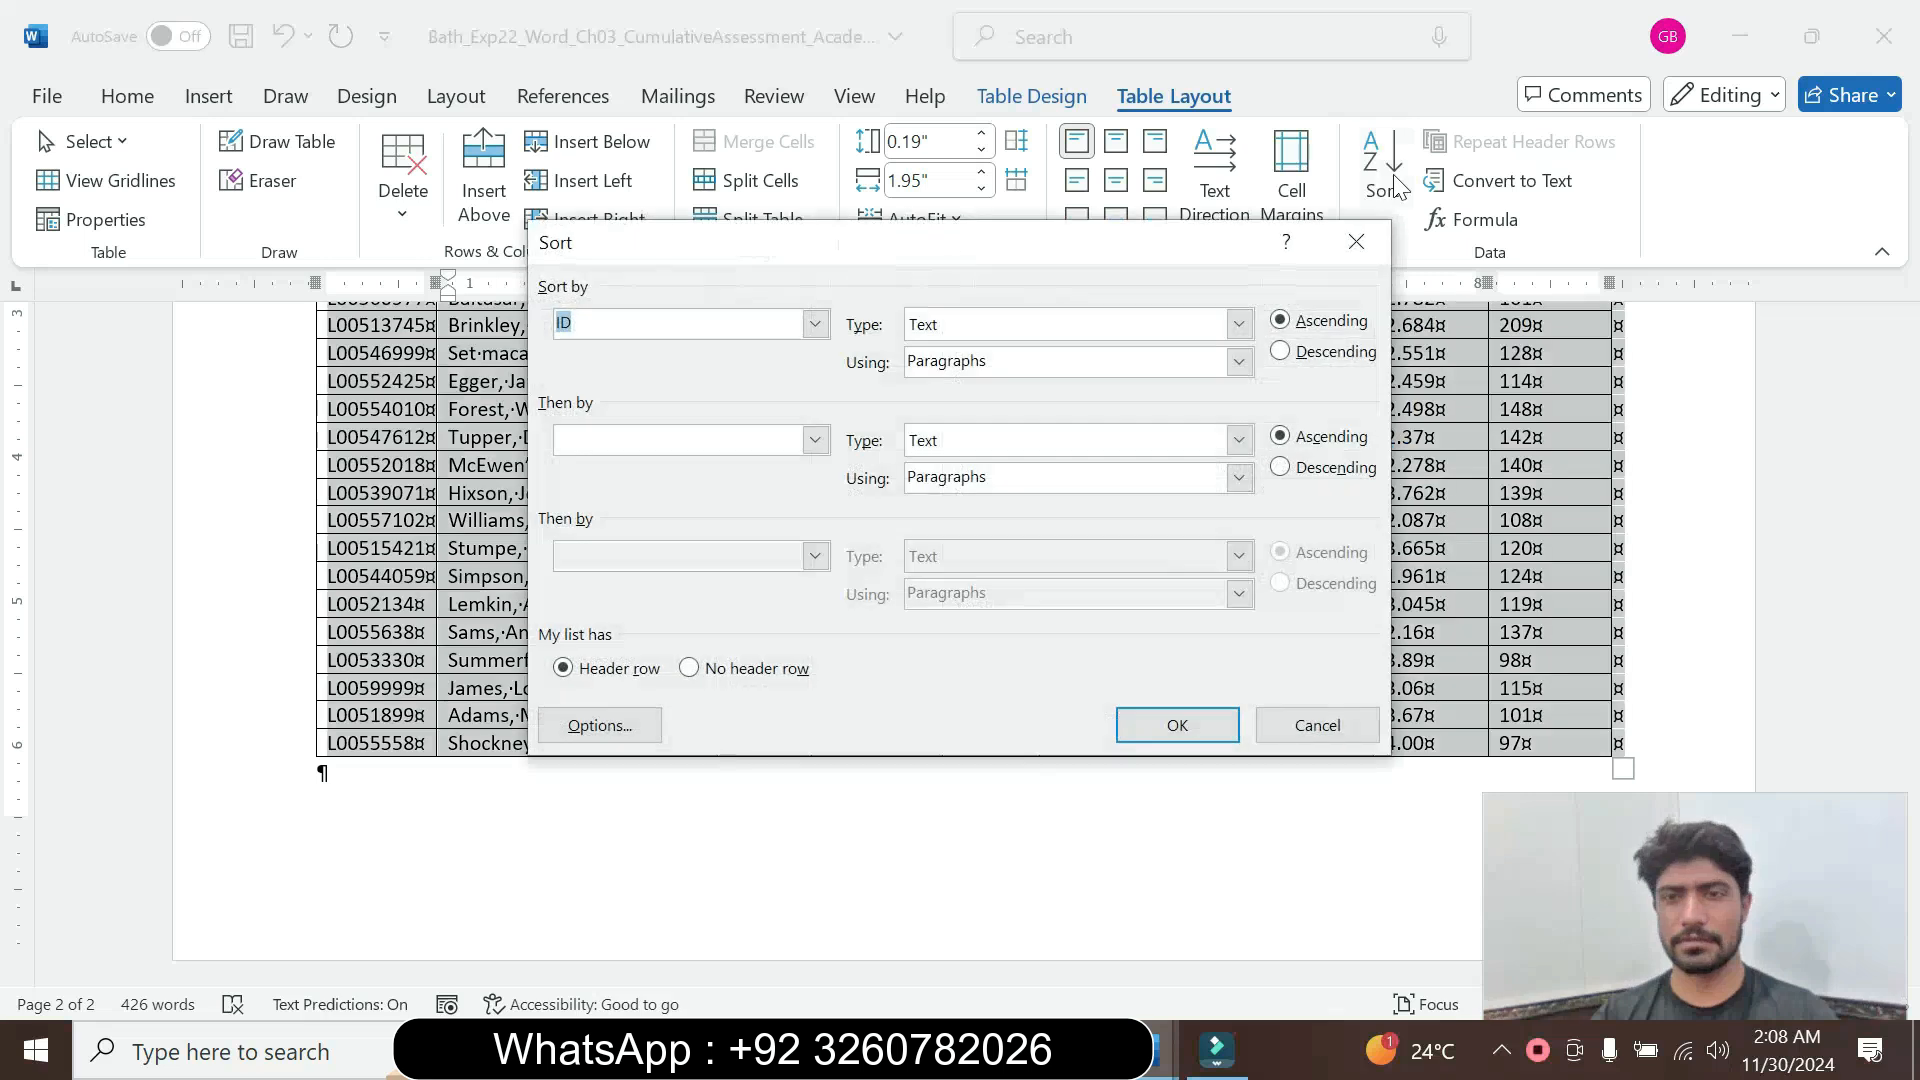
{"action": "left_click", "coordinate": [815, 439]}
{"action": "left_click", "coordinate": [698, 510]}
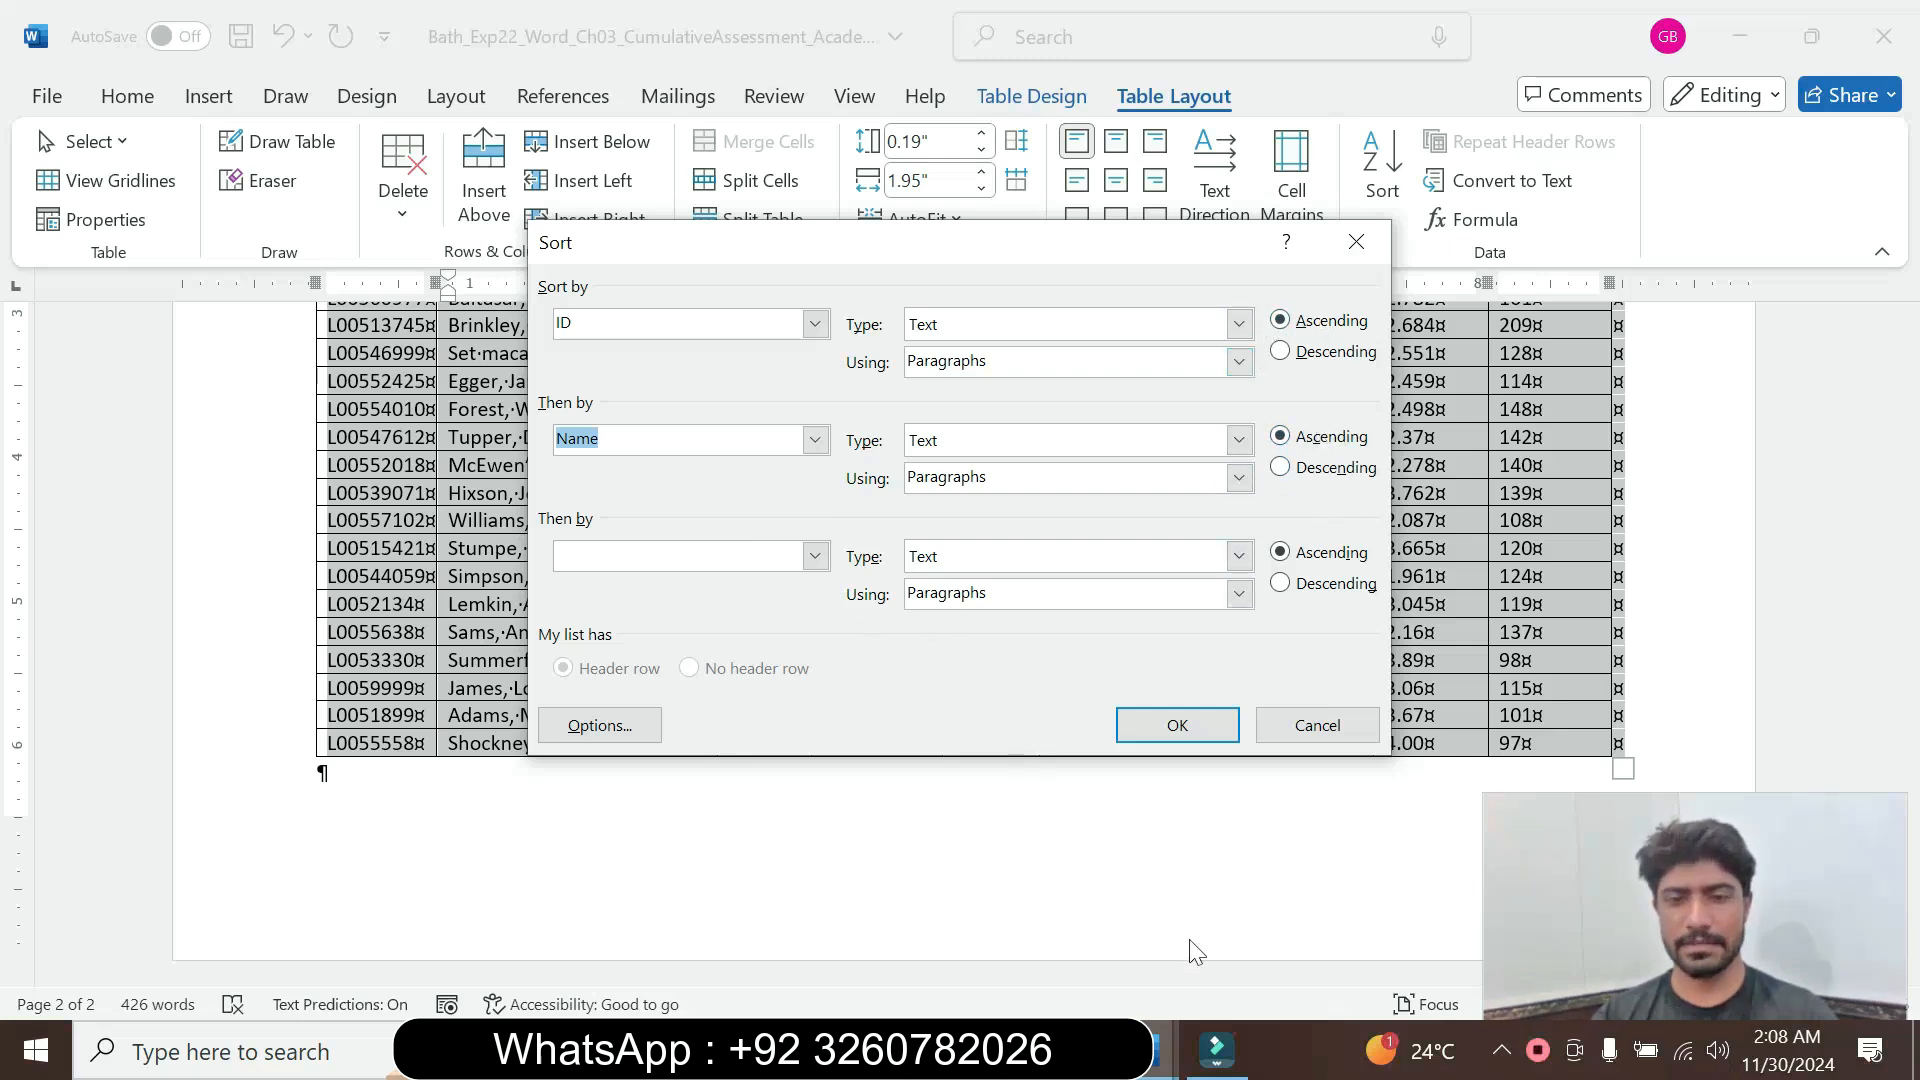
Check the step 4 sort requirements and choose Major as the table's first sort key
{"action": "mouse_move", "coordinate": [1160, 1062]}
{"action": "mouse_move", "coordinate": [1285, 931]}
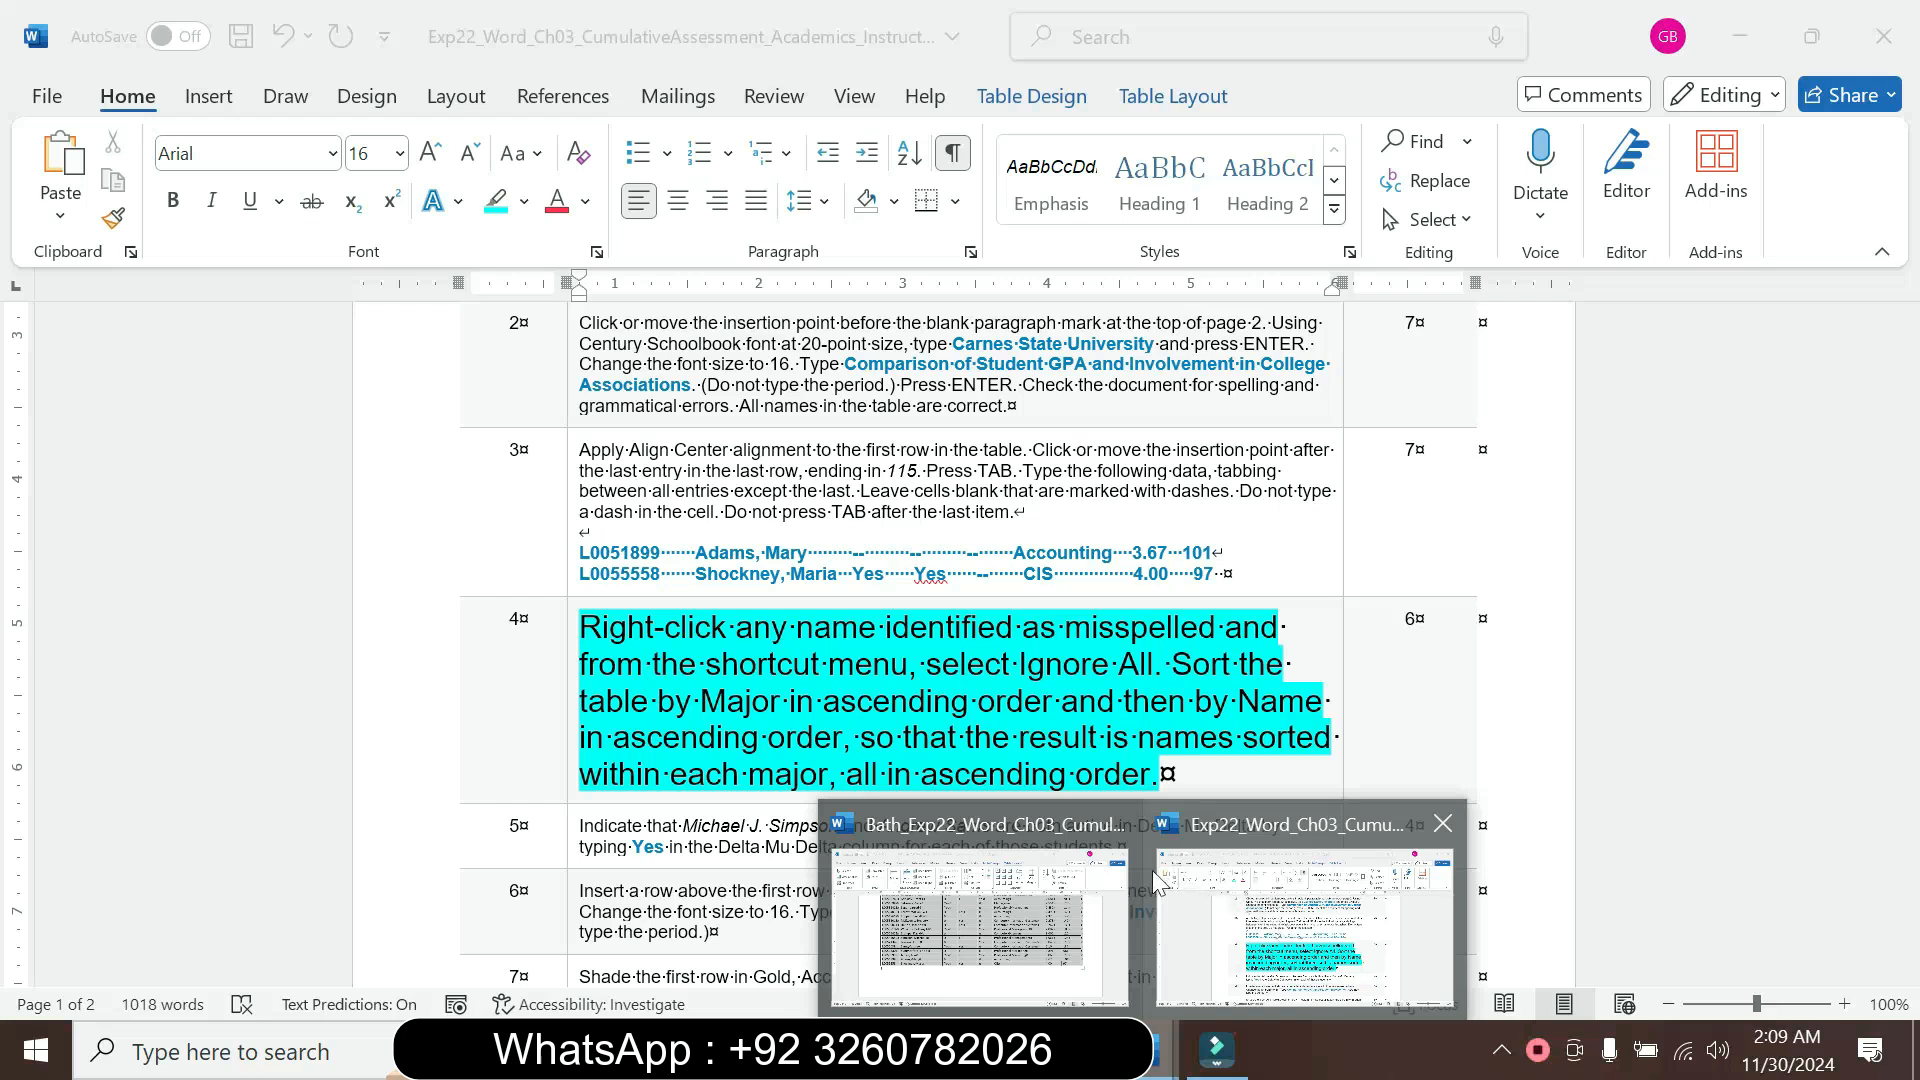
{"action": "left_click", "coordinate": [1000, 930]}
{"action": "left_click", "coordinate": [826, 331]}
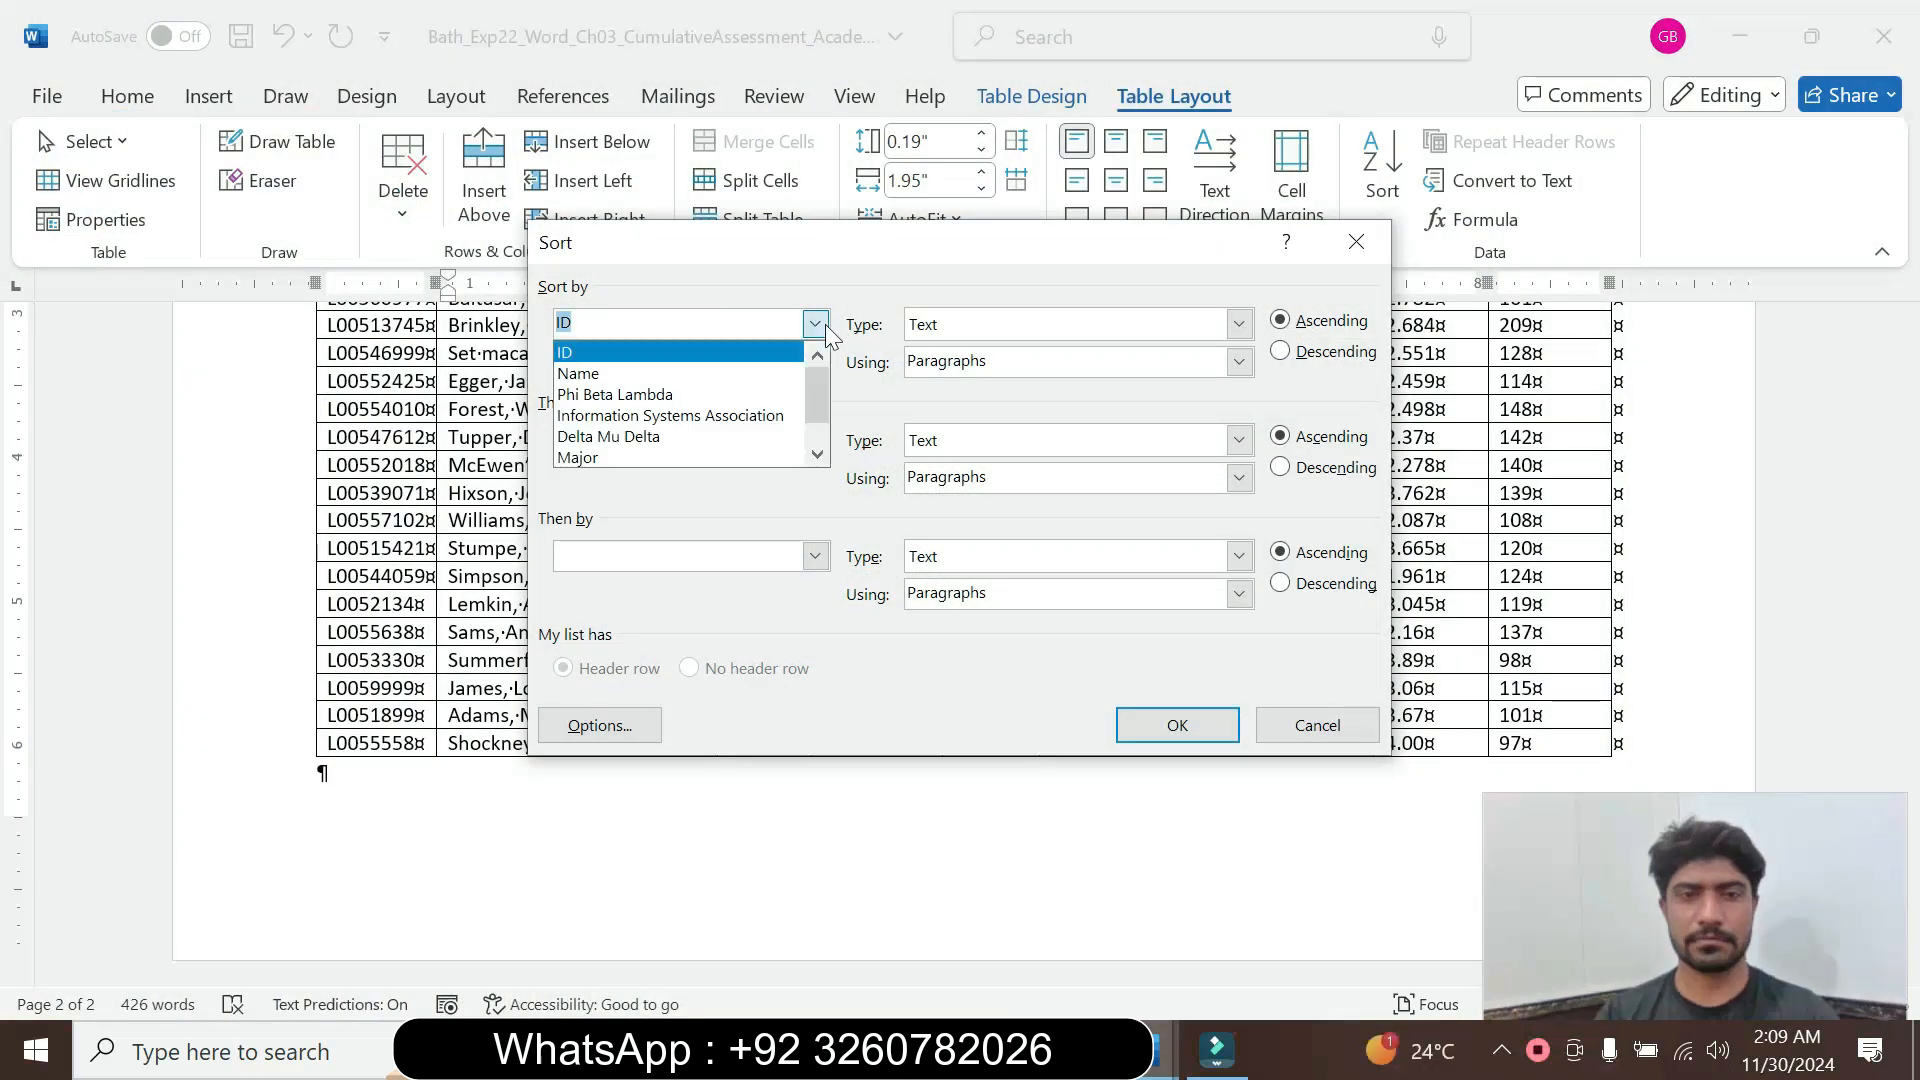
{"action": "left_click", "coordinate": [737, 458]}
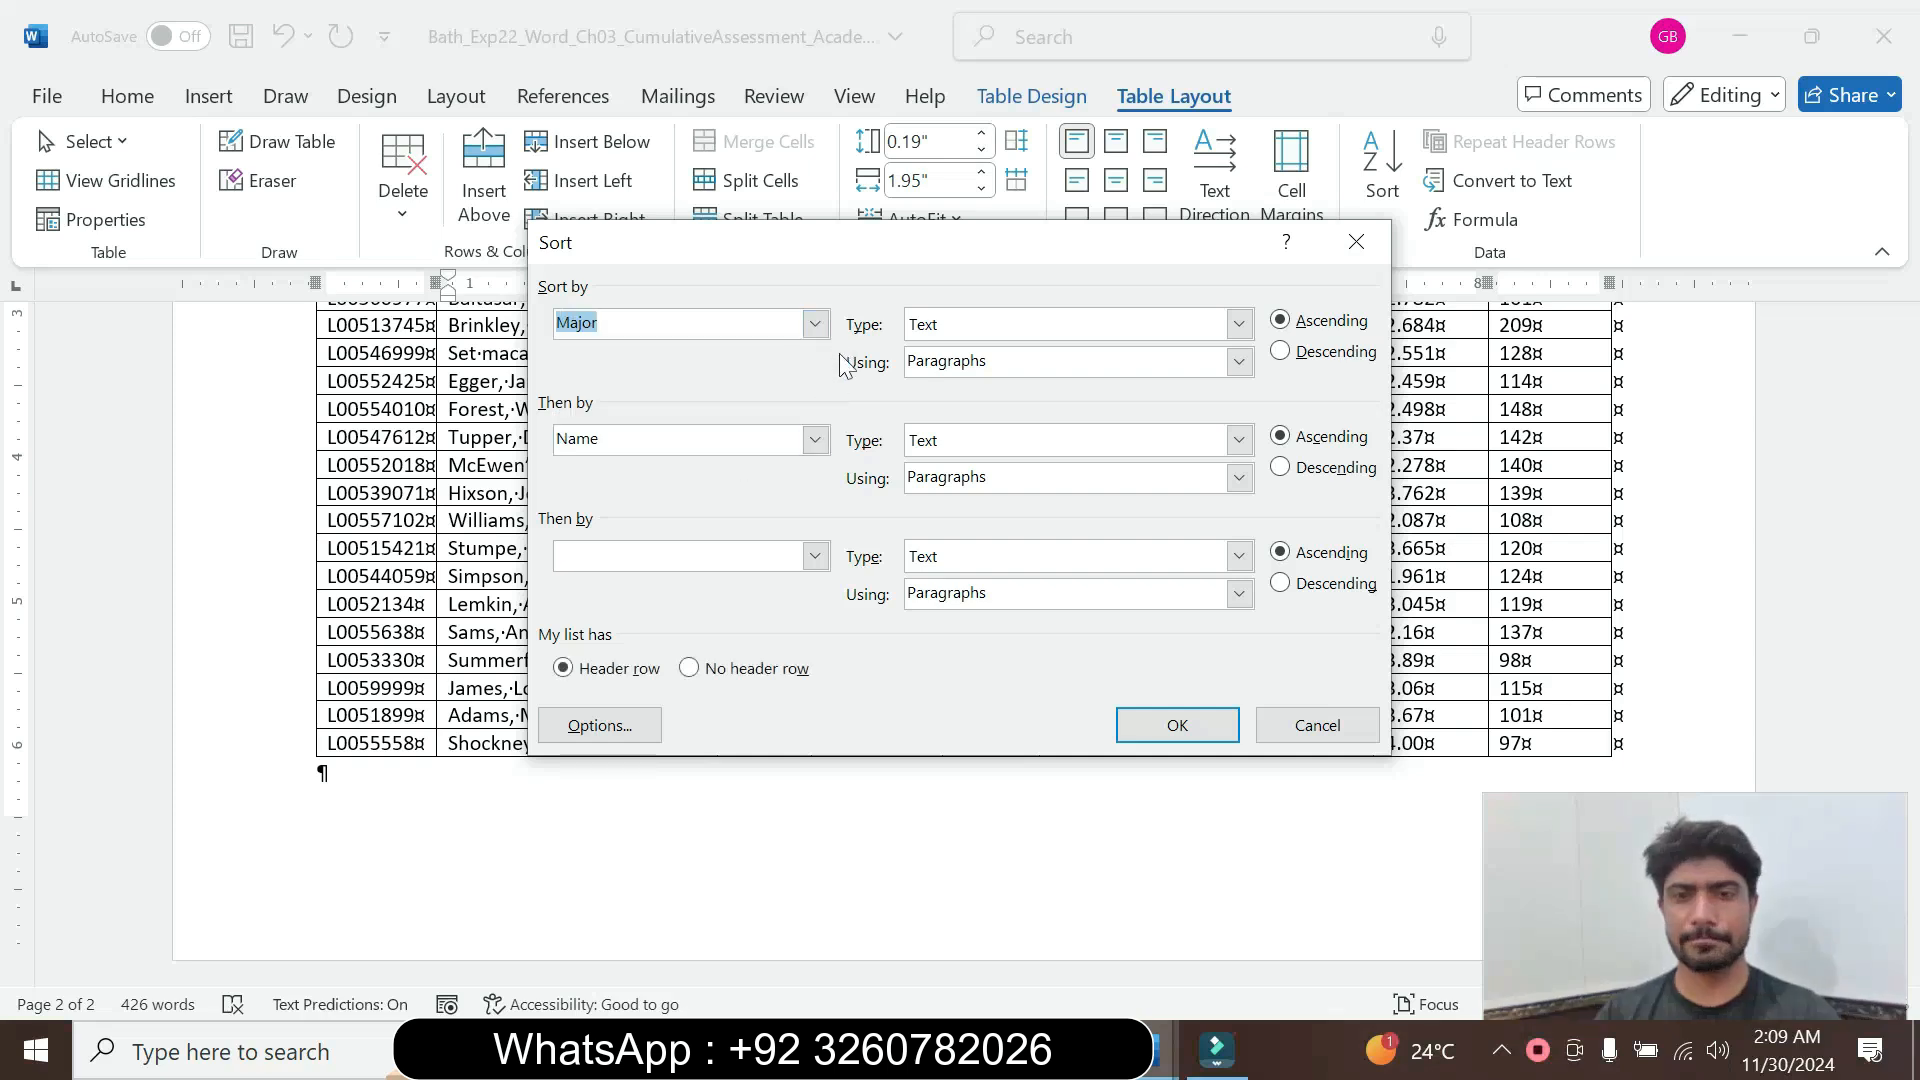
Recheck the step 4 instructions, apply the ascending sort by Major and then Name, and review the sorted table
{"action": "left_click", "coordinate": [815, 440]}
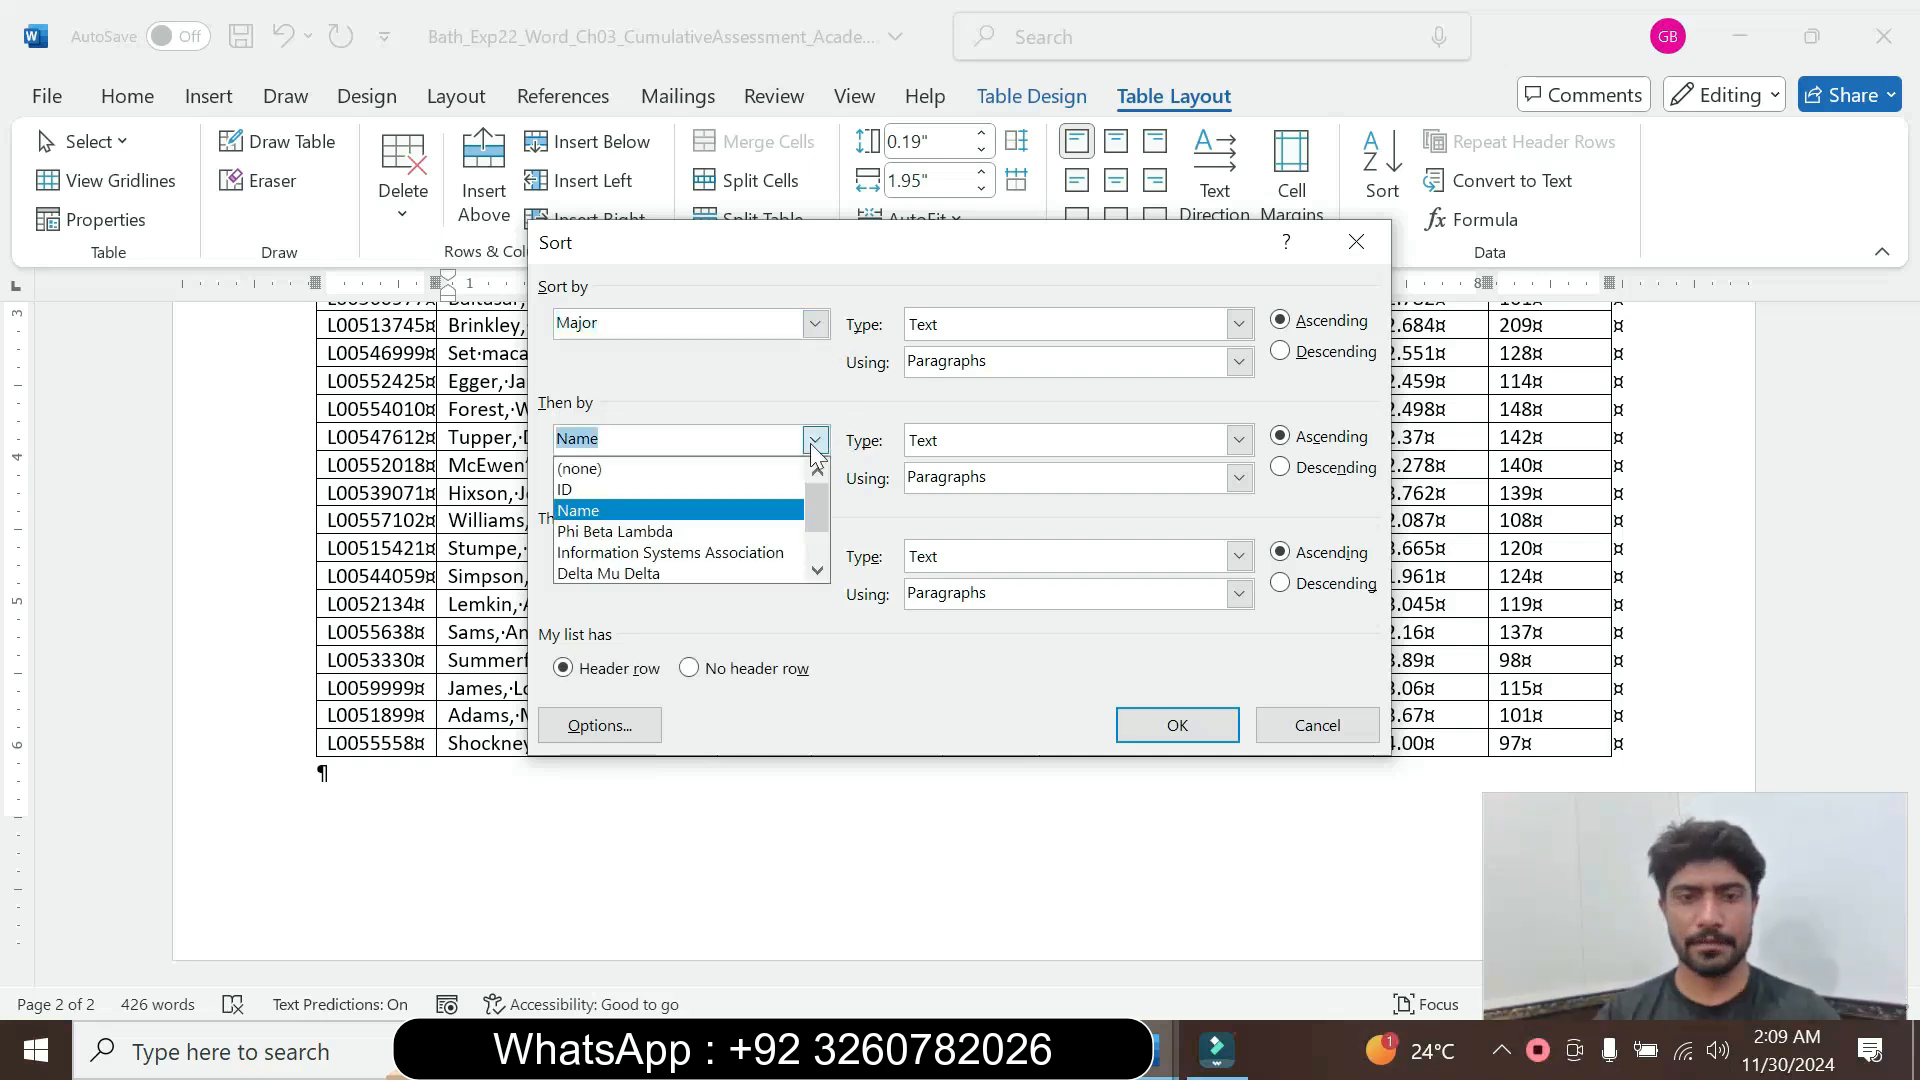
{"action": "mouse_move", "coordinate": [820, 514]}
{"action": "left_mouse_down"}
{"action": "mouse_move", "coordinate": [820, 541]}
{"action": "mouse_move", "coordinate": [810, 501]}
{"action": "left_mouse_up"}
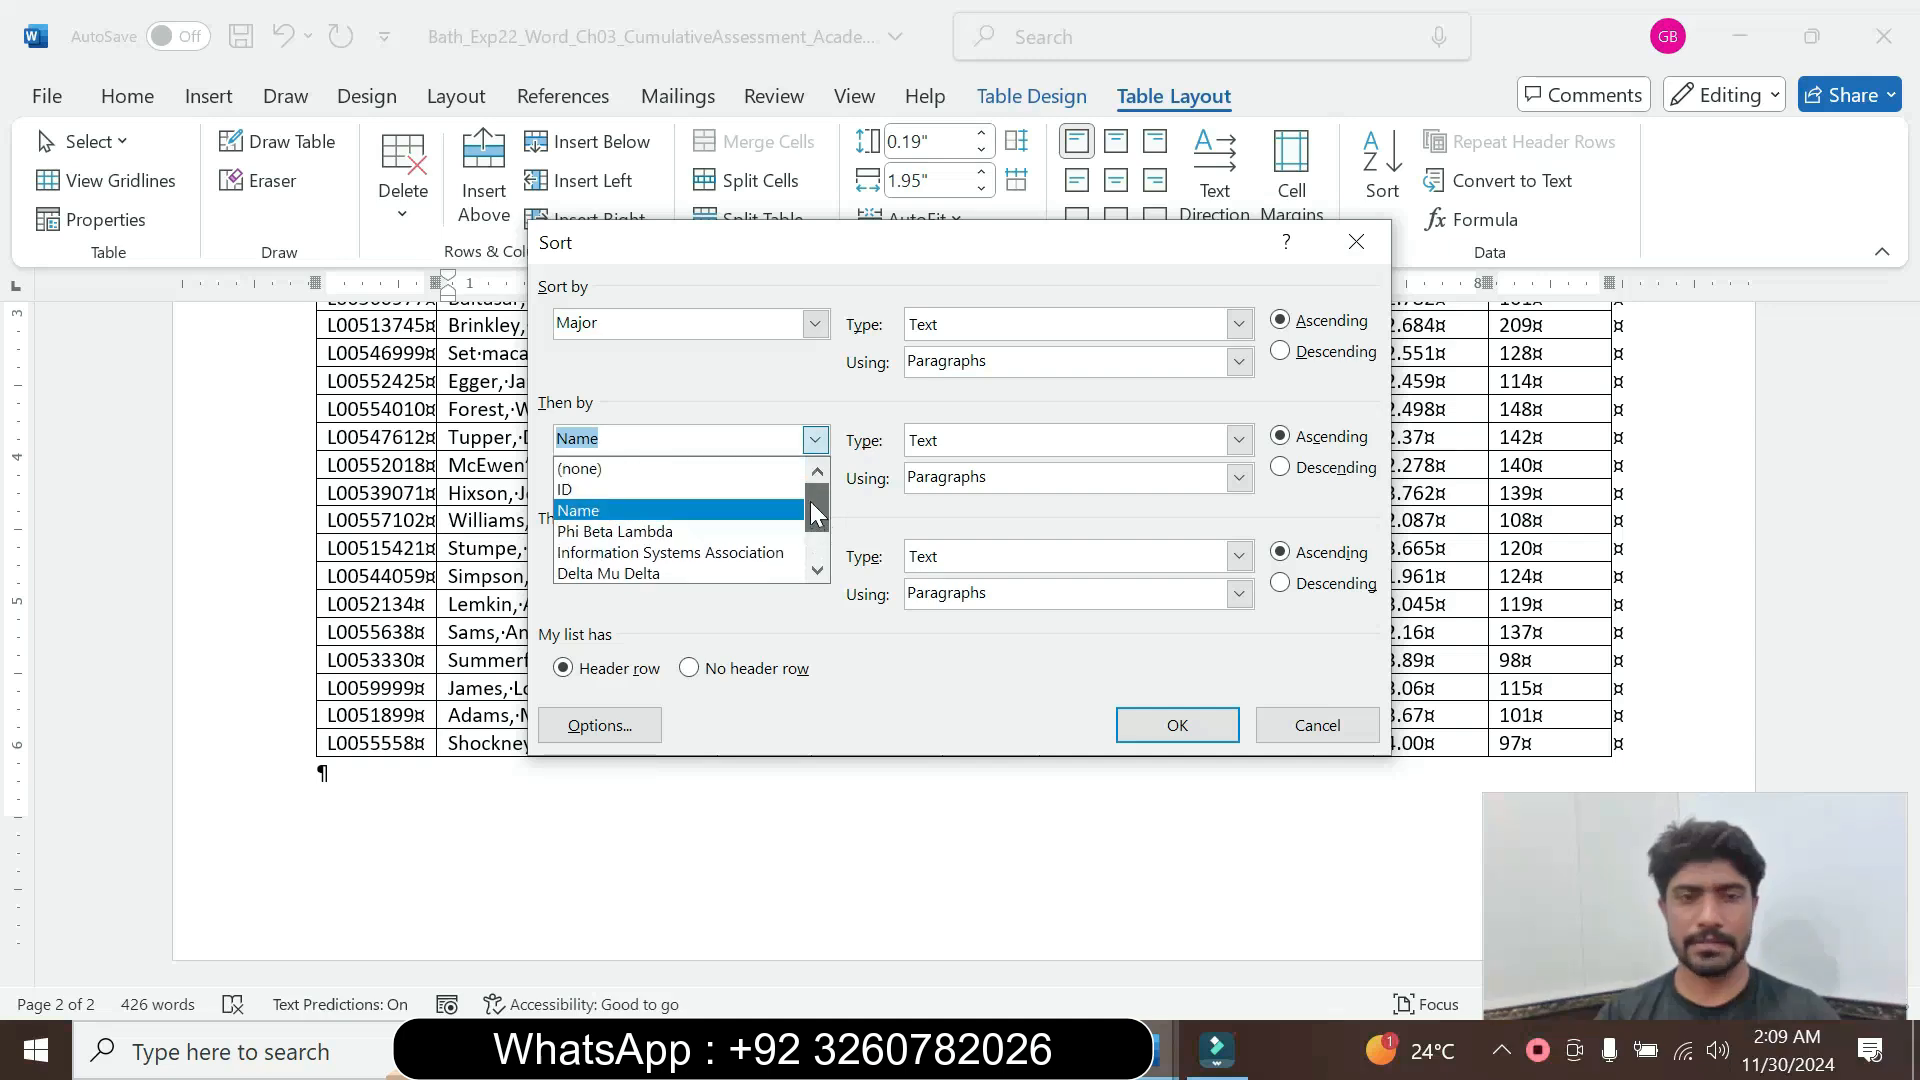
{"action": "left_click", "coordinate": [818, 432]}
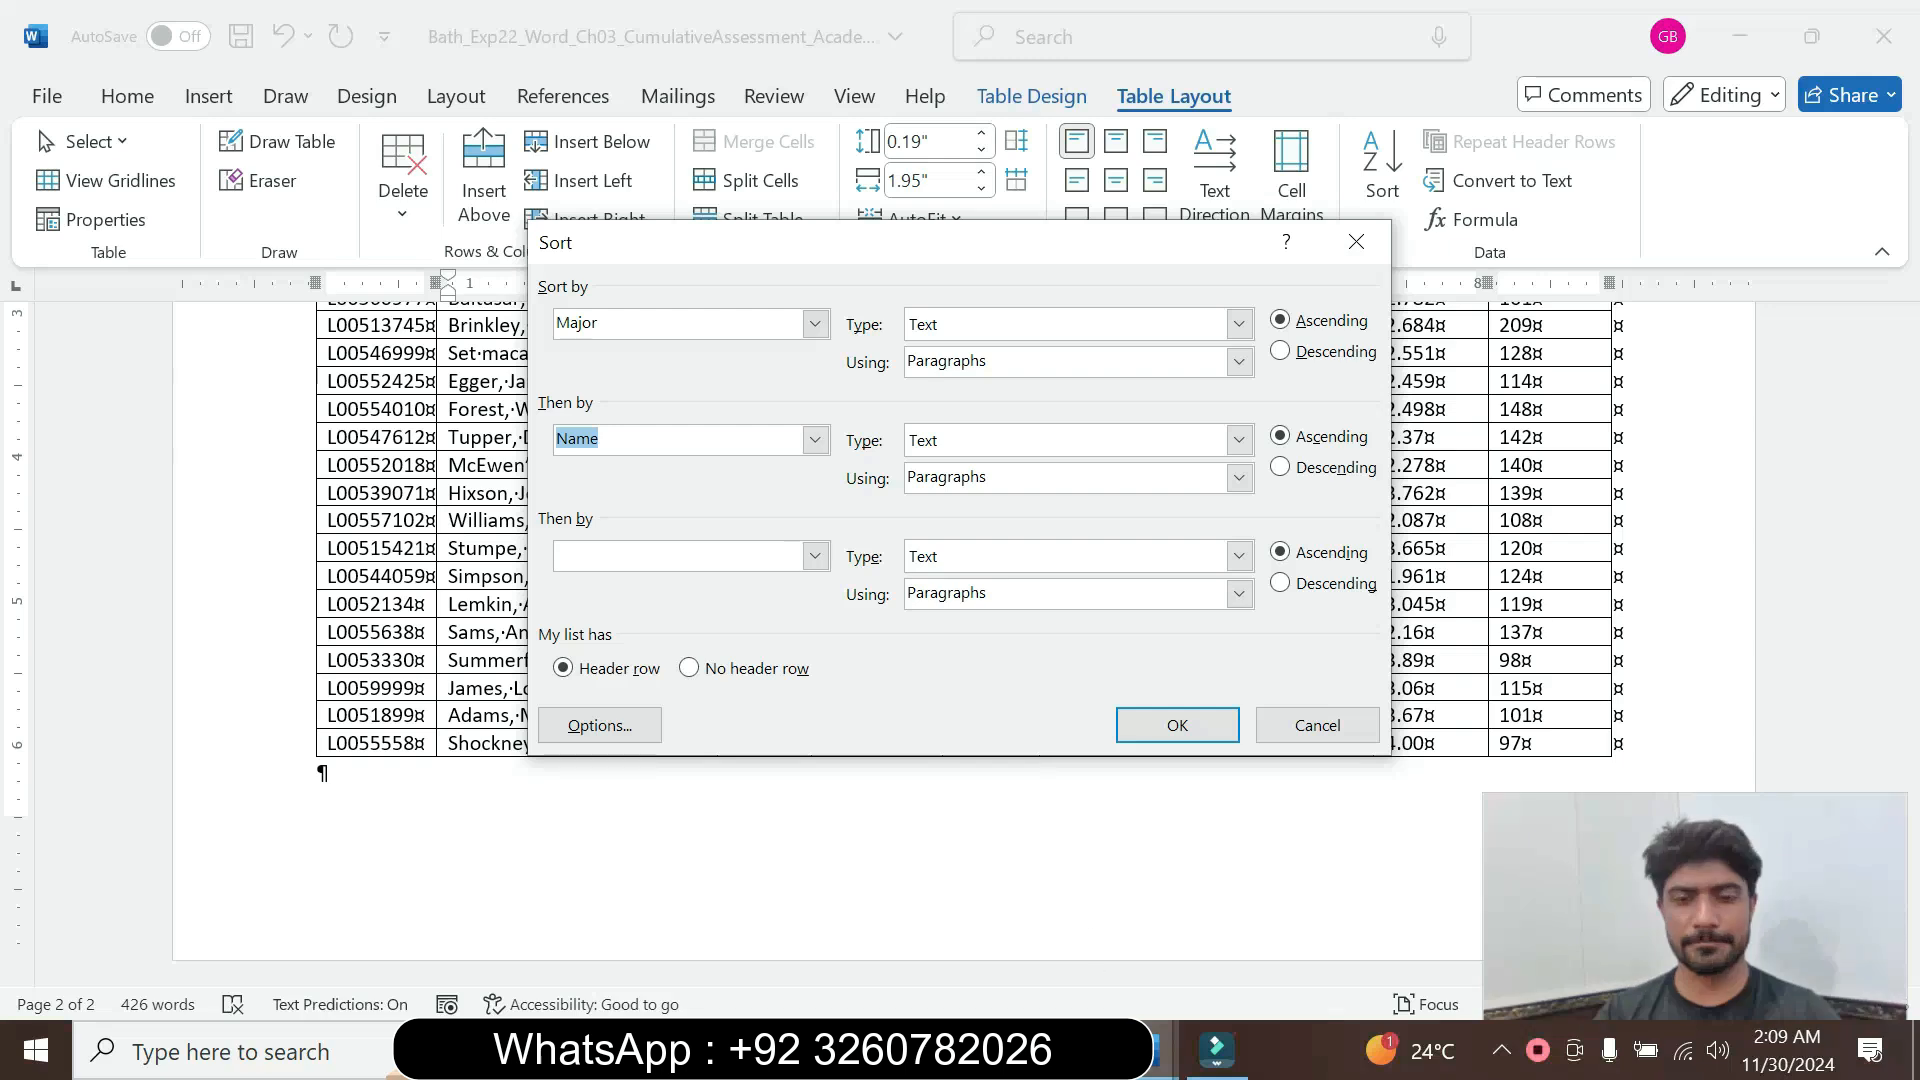
{"action": "mouse_move", "coordinate": [1355, 915]}
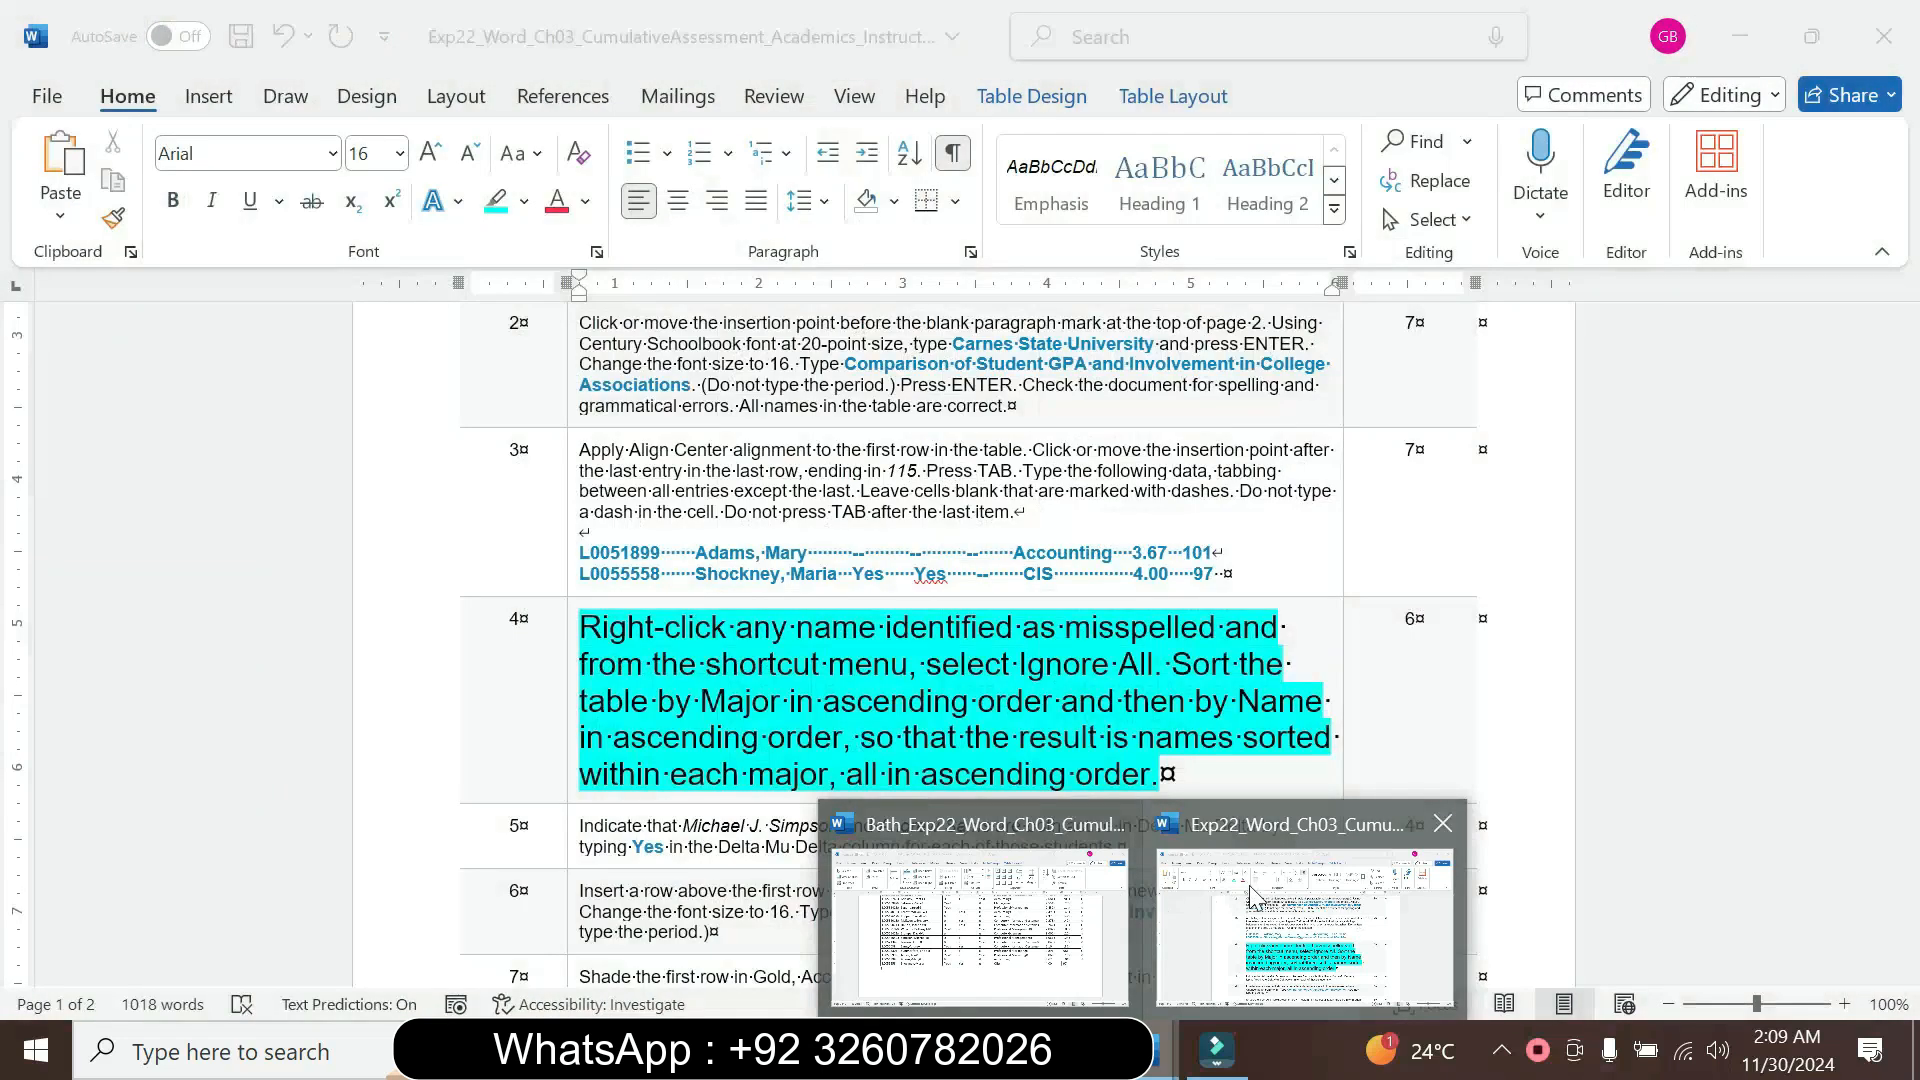
{"action": "left_click", "coordinate": [1024, 884]}
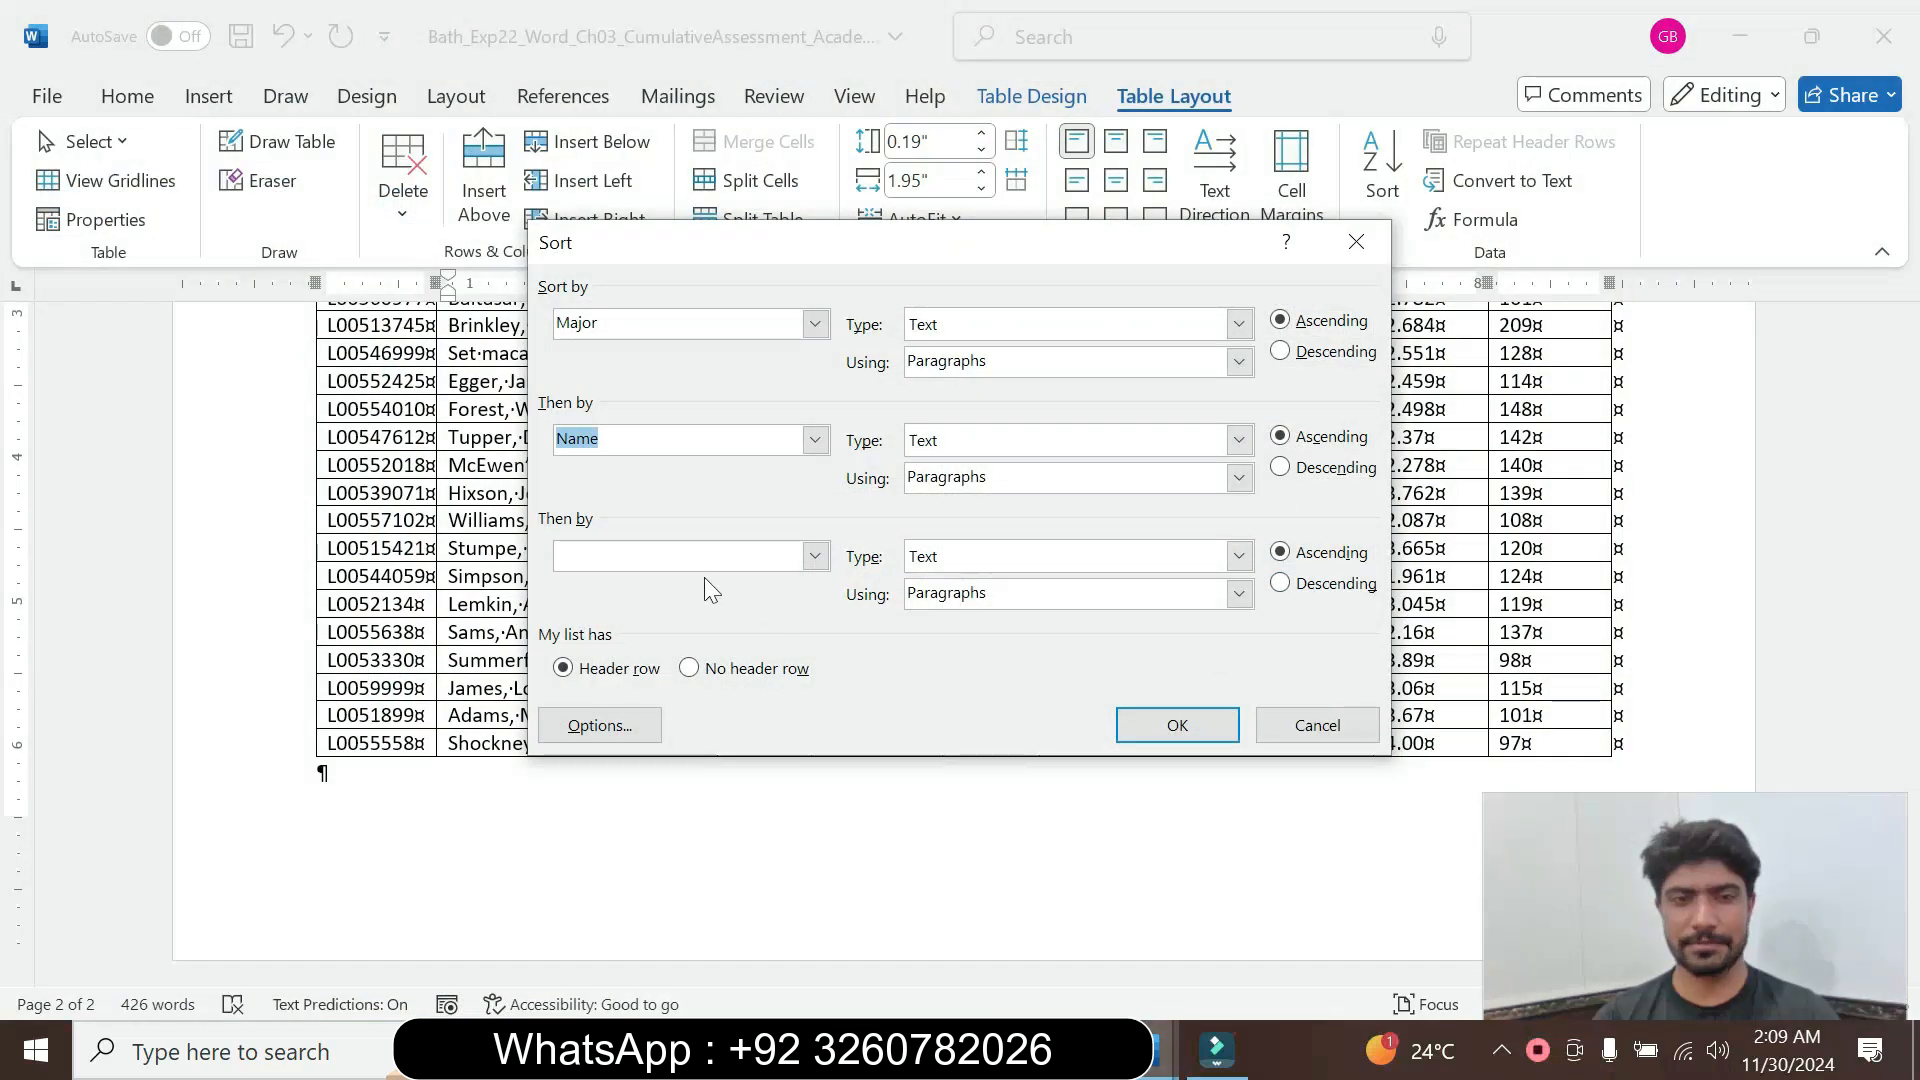
{"action": "left_click", "coordinate": [816, 557]}
{"action": "left_click", "coordinate": [815, 557]}
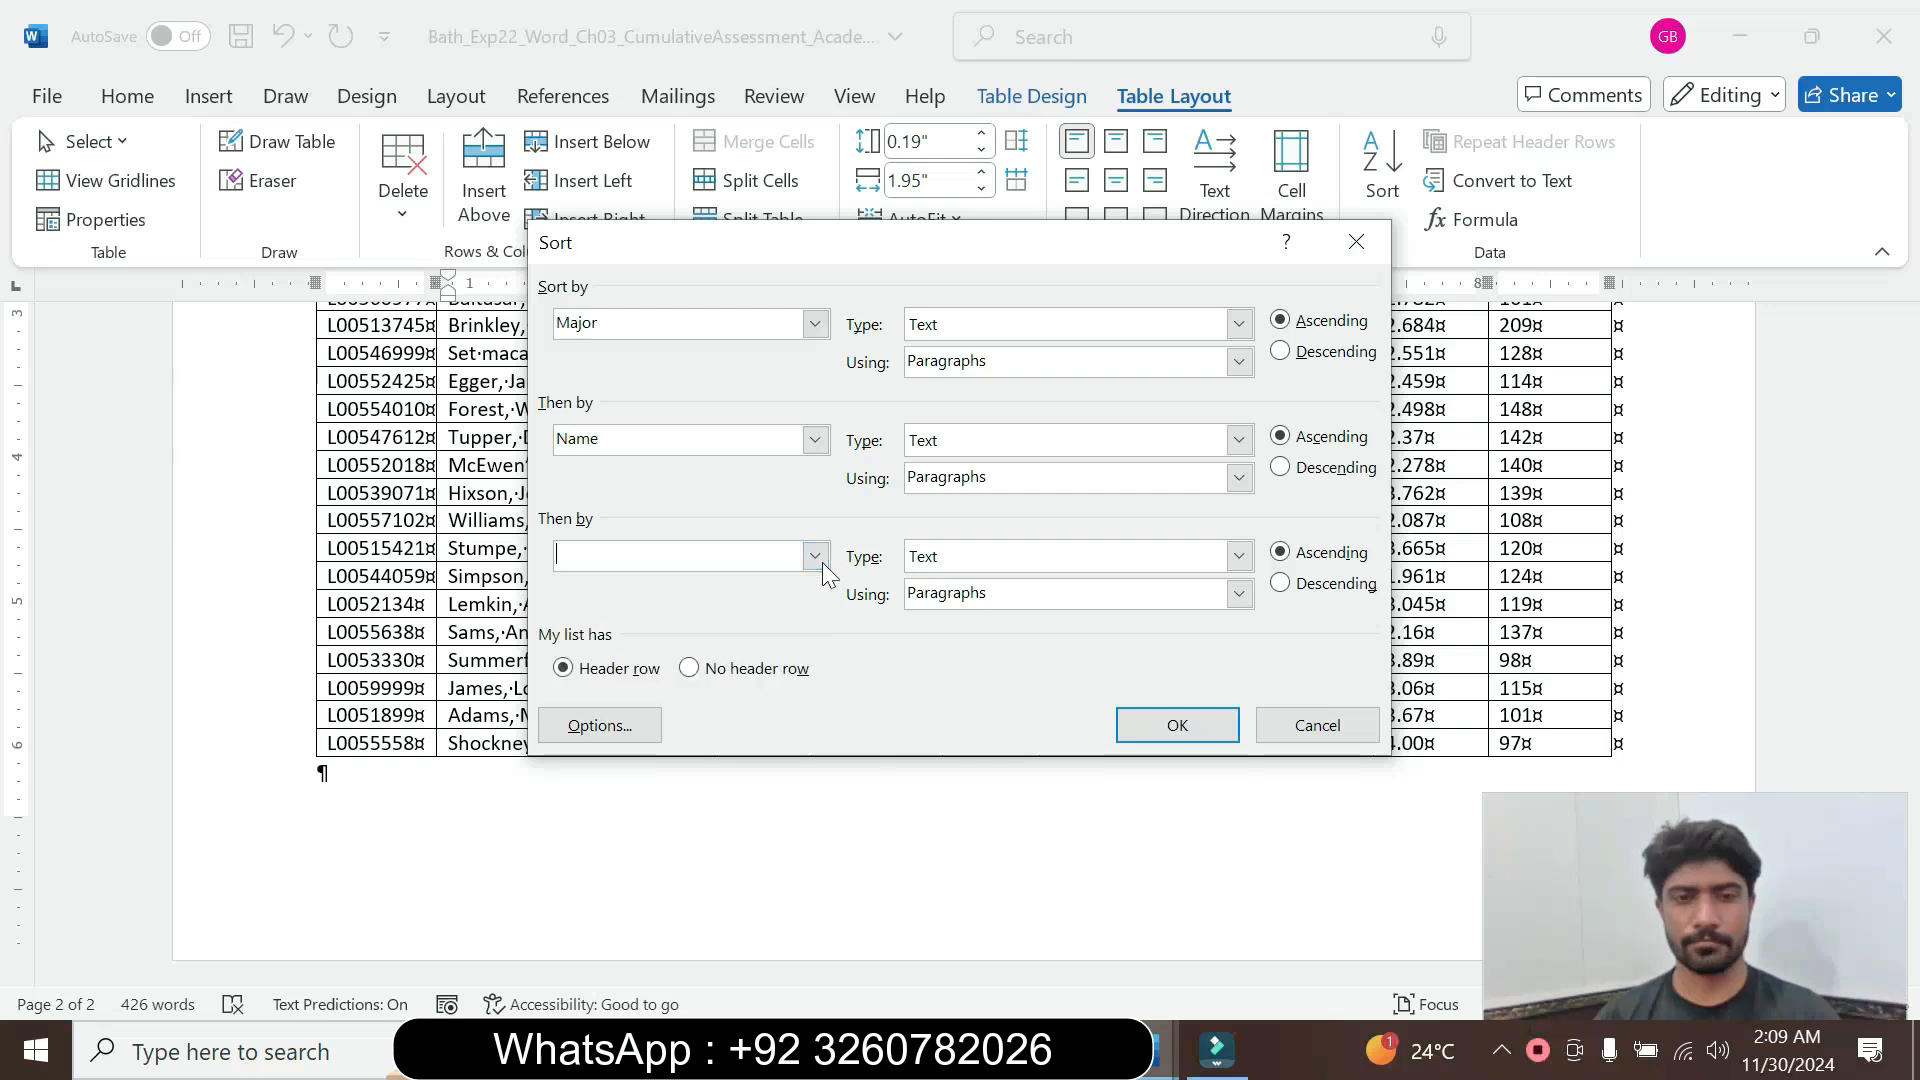
{"action": "left_click", "coordinate": [1141, 738]}
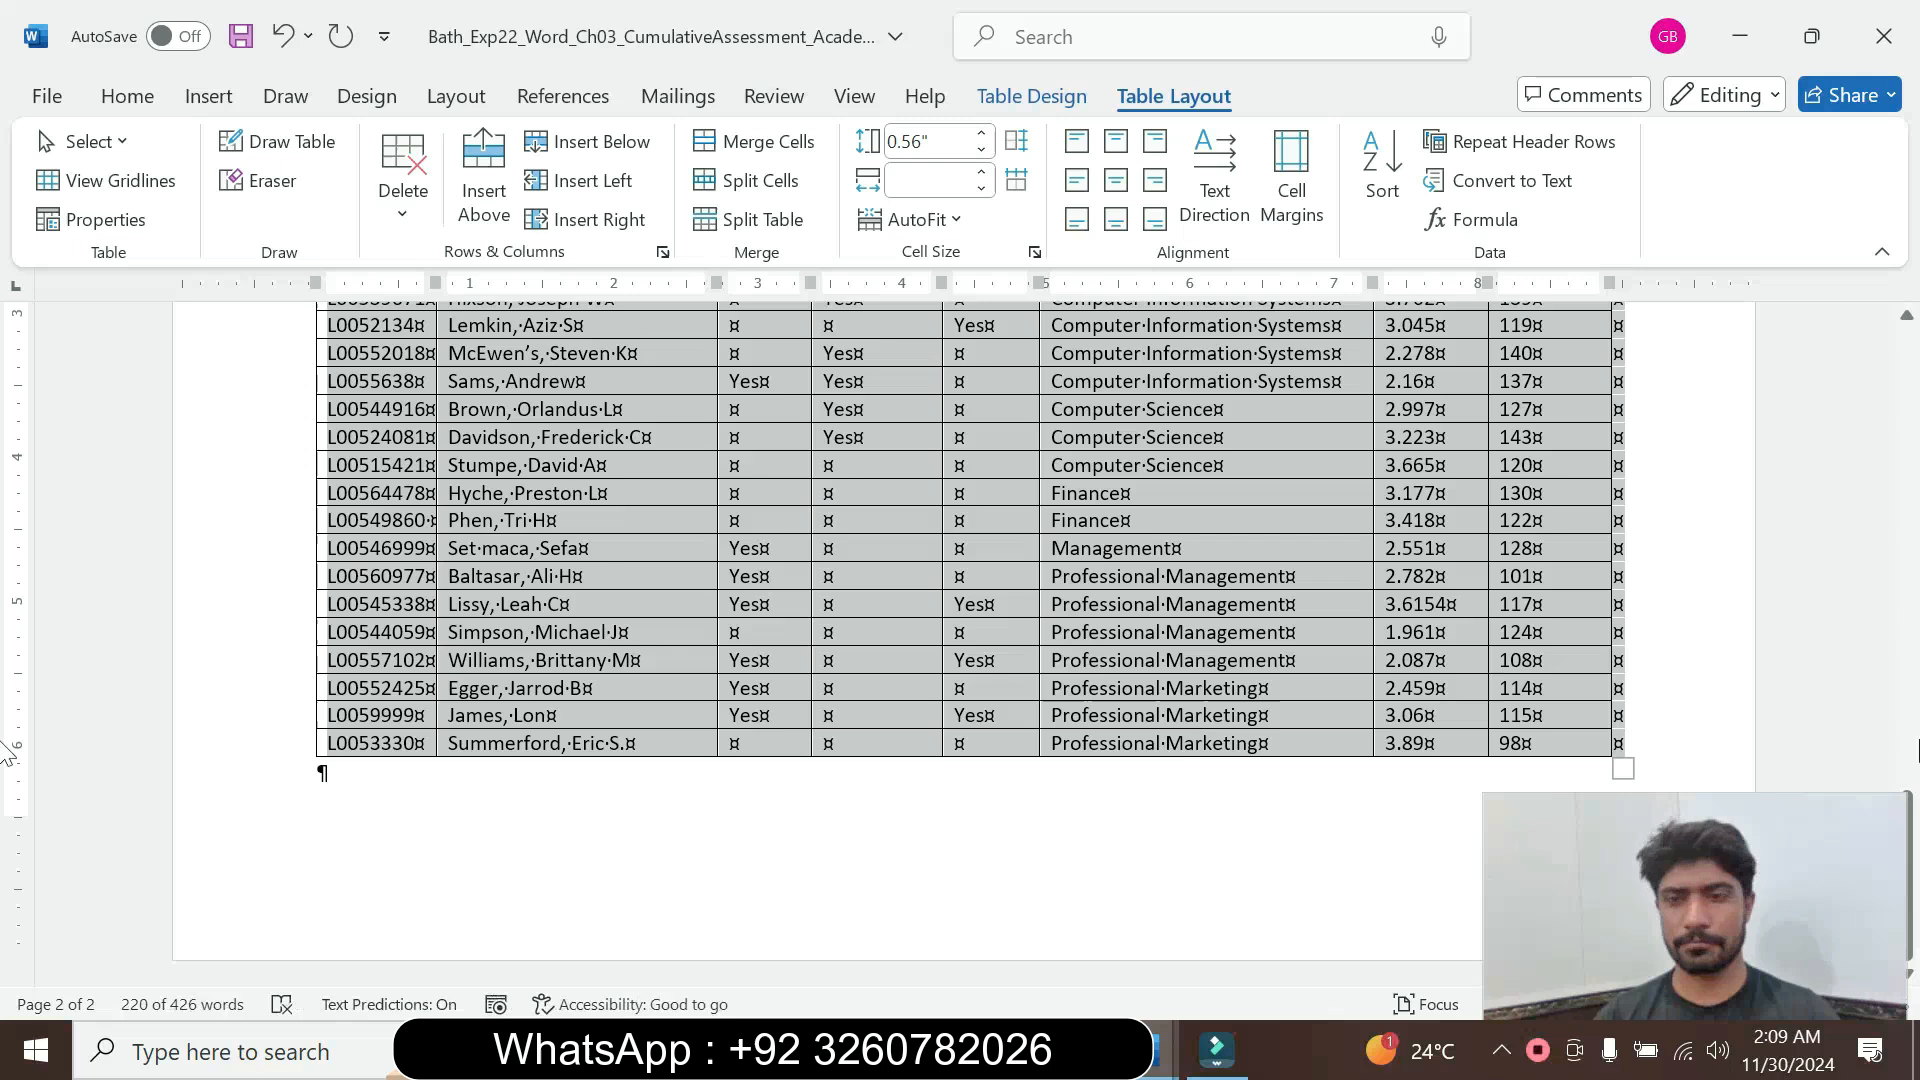
{"action": "left_click", "coordinate": [1907, 718]}
{"action": "mouse_move", "coordinate": [1904, 718]}
{"action": "left_mouse_down"}
{"action": "mouse_move", "coordinate": [1905, 697]}
{"action": "mouse_move", "coordinate": [1900, 734]}
{"action": "left_mouse_up"}
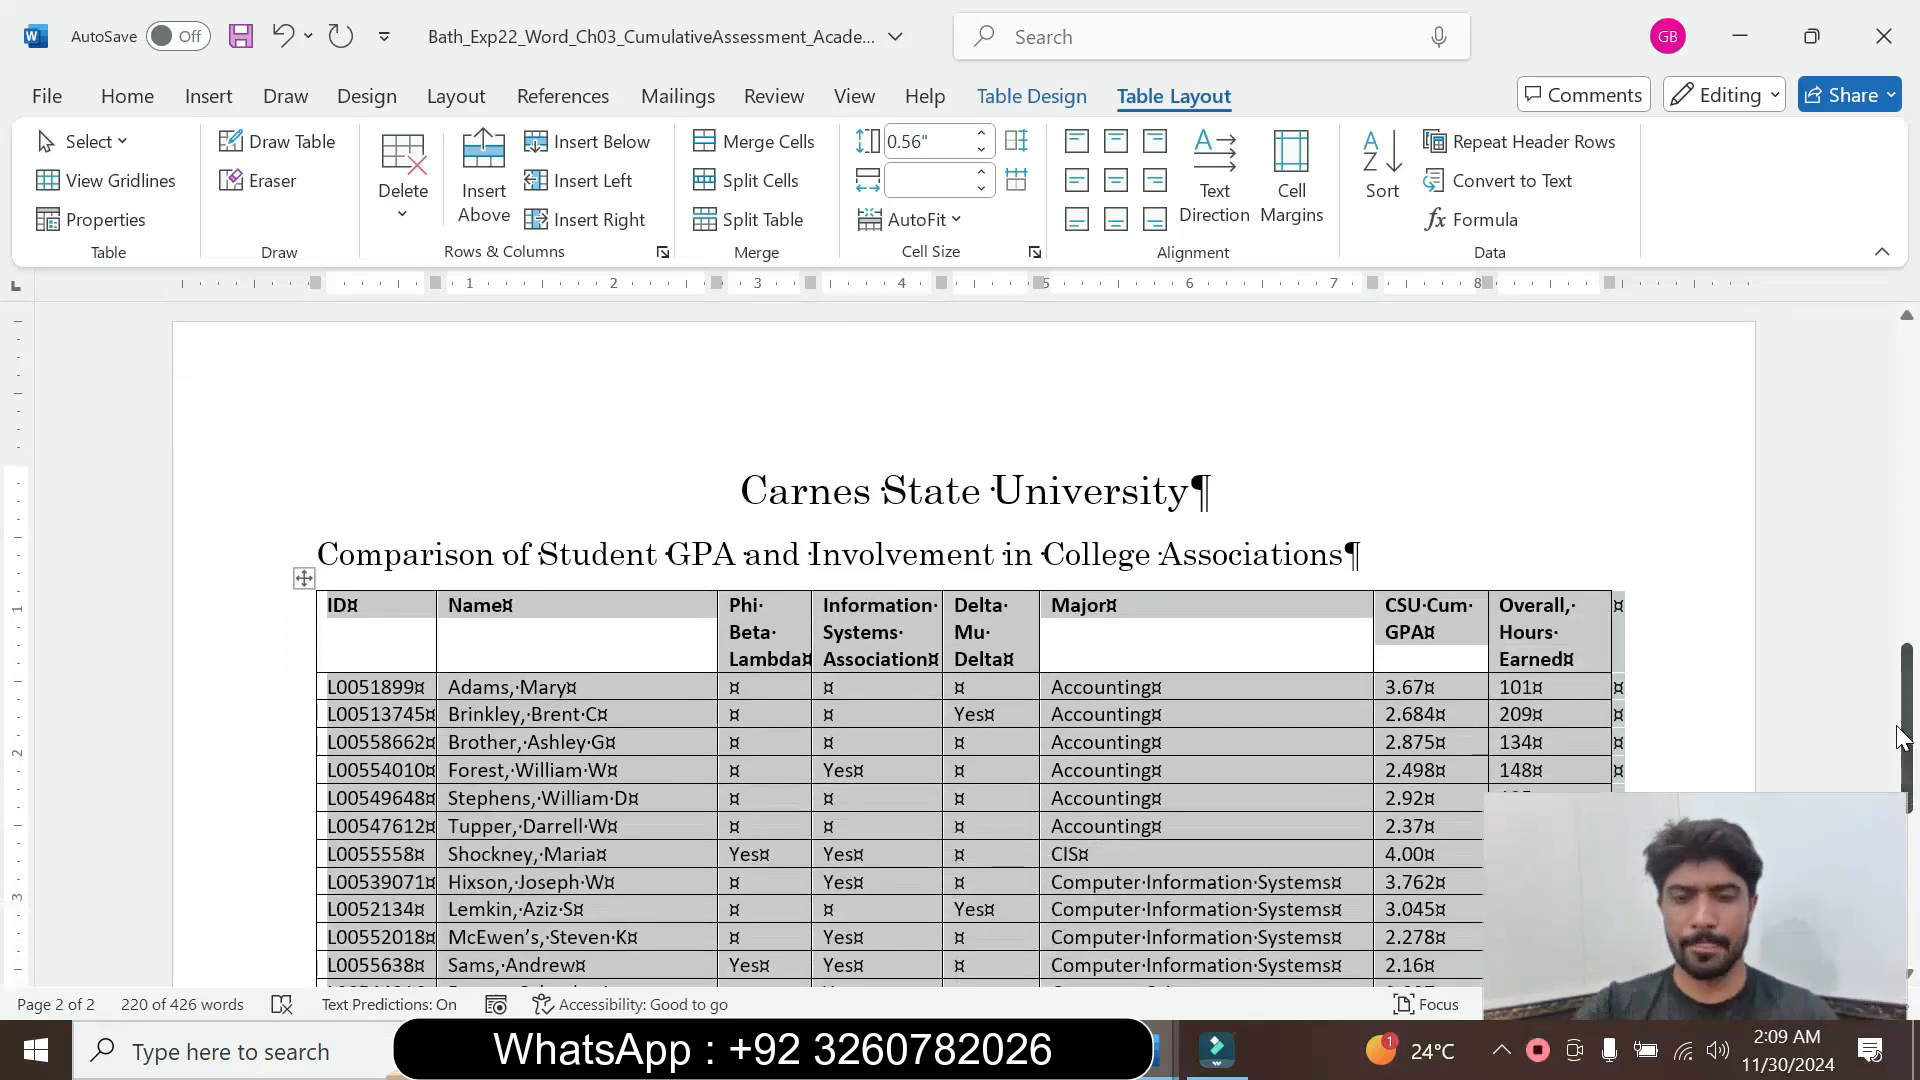
{"action": "left_click", "coordinate": [1175, 714]}
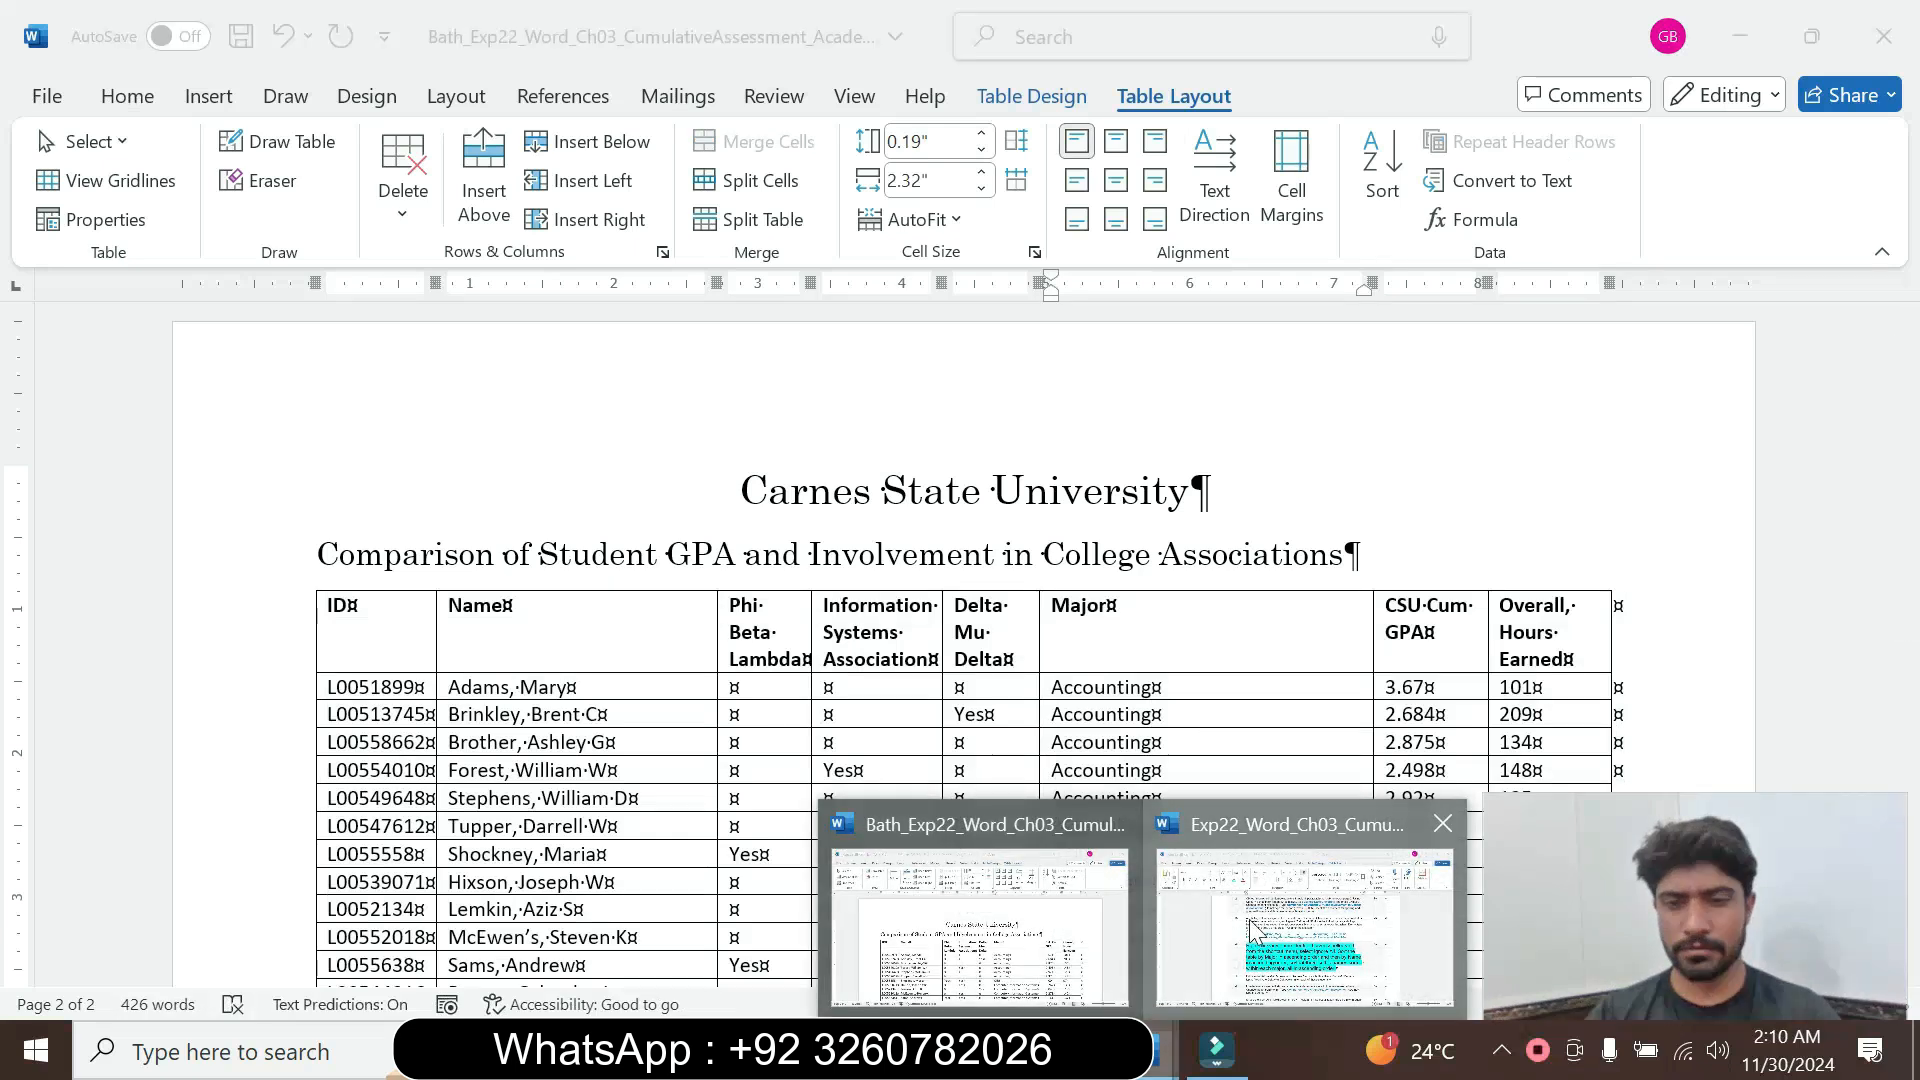
Go back to the instructions document, set the step 4 text to 9 pt and clear its highlighting
{"action": "left_click", "coordinate": [1303, 925]}
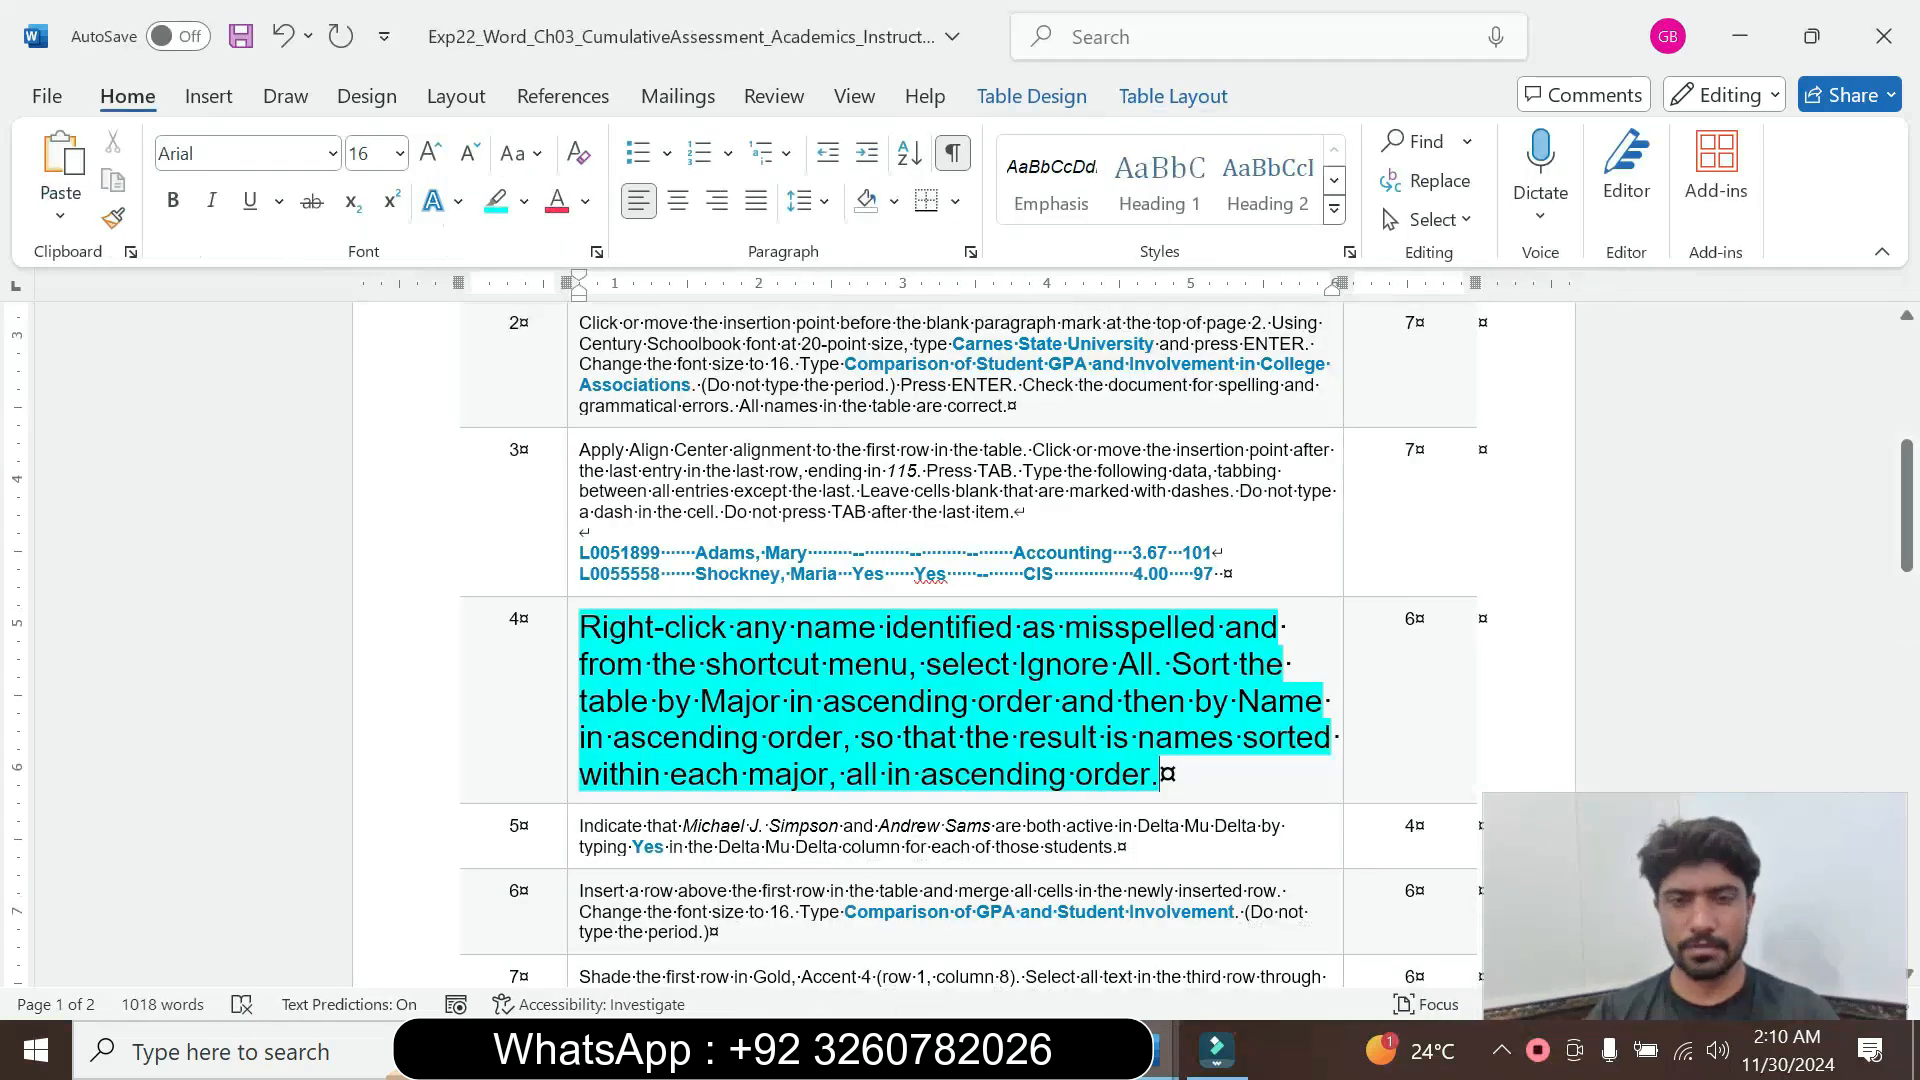
{"action": "left_click", "coordinate": [565, 723]}
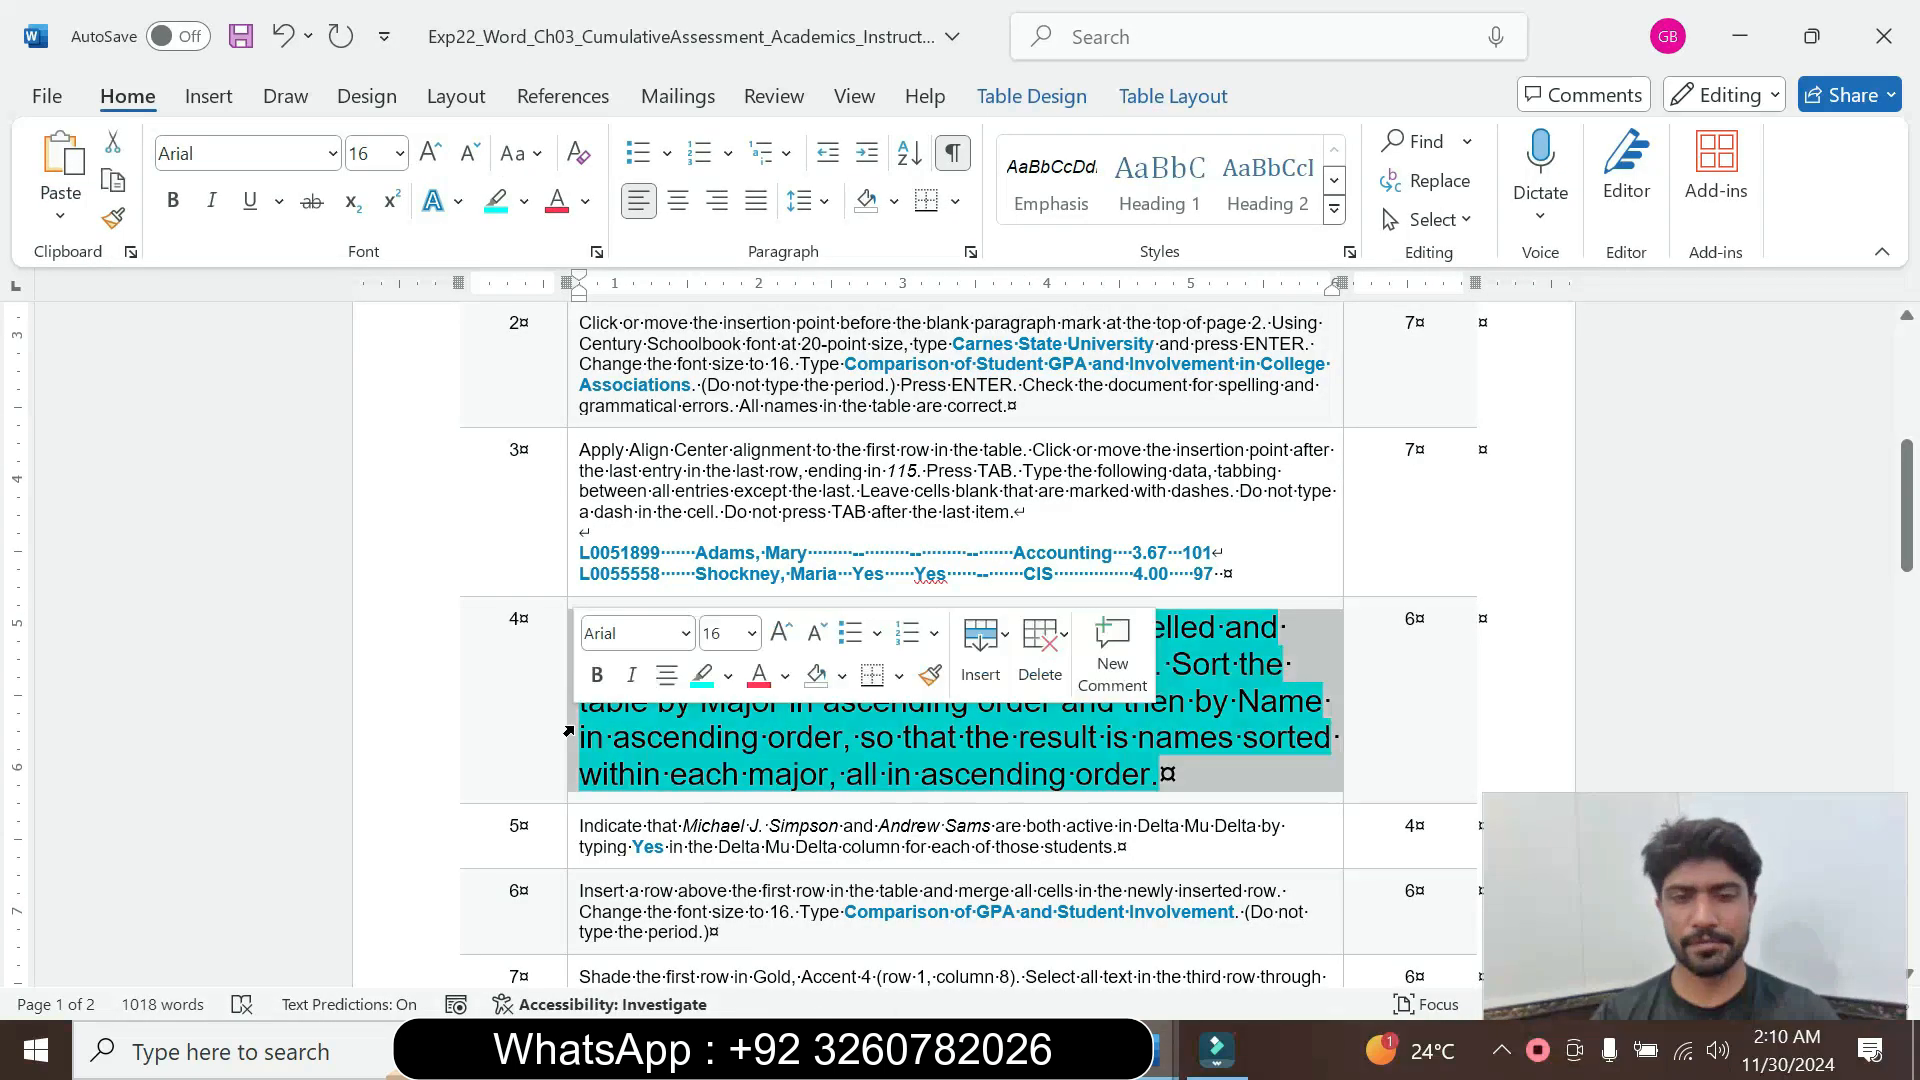
{"action": "left_click", "coordinate": [751, 633]}
{"action": "left_click", "coordinate": [716, 80]}
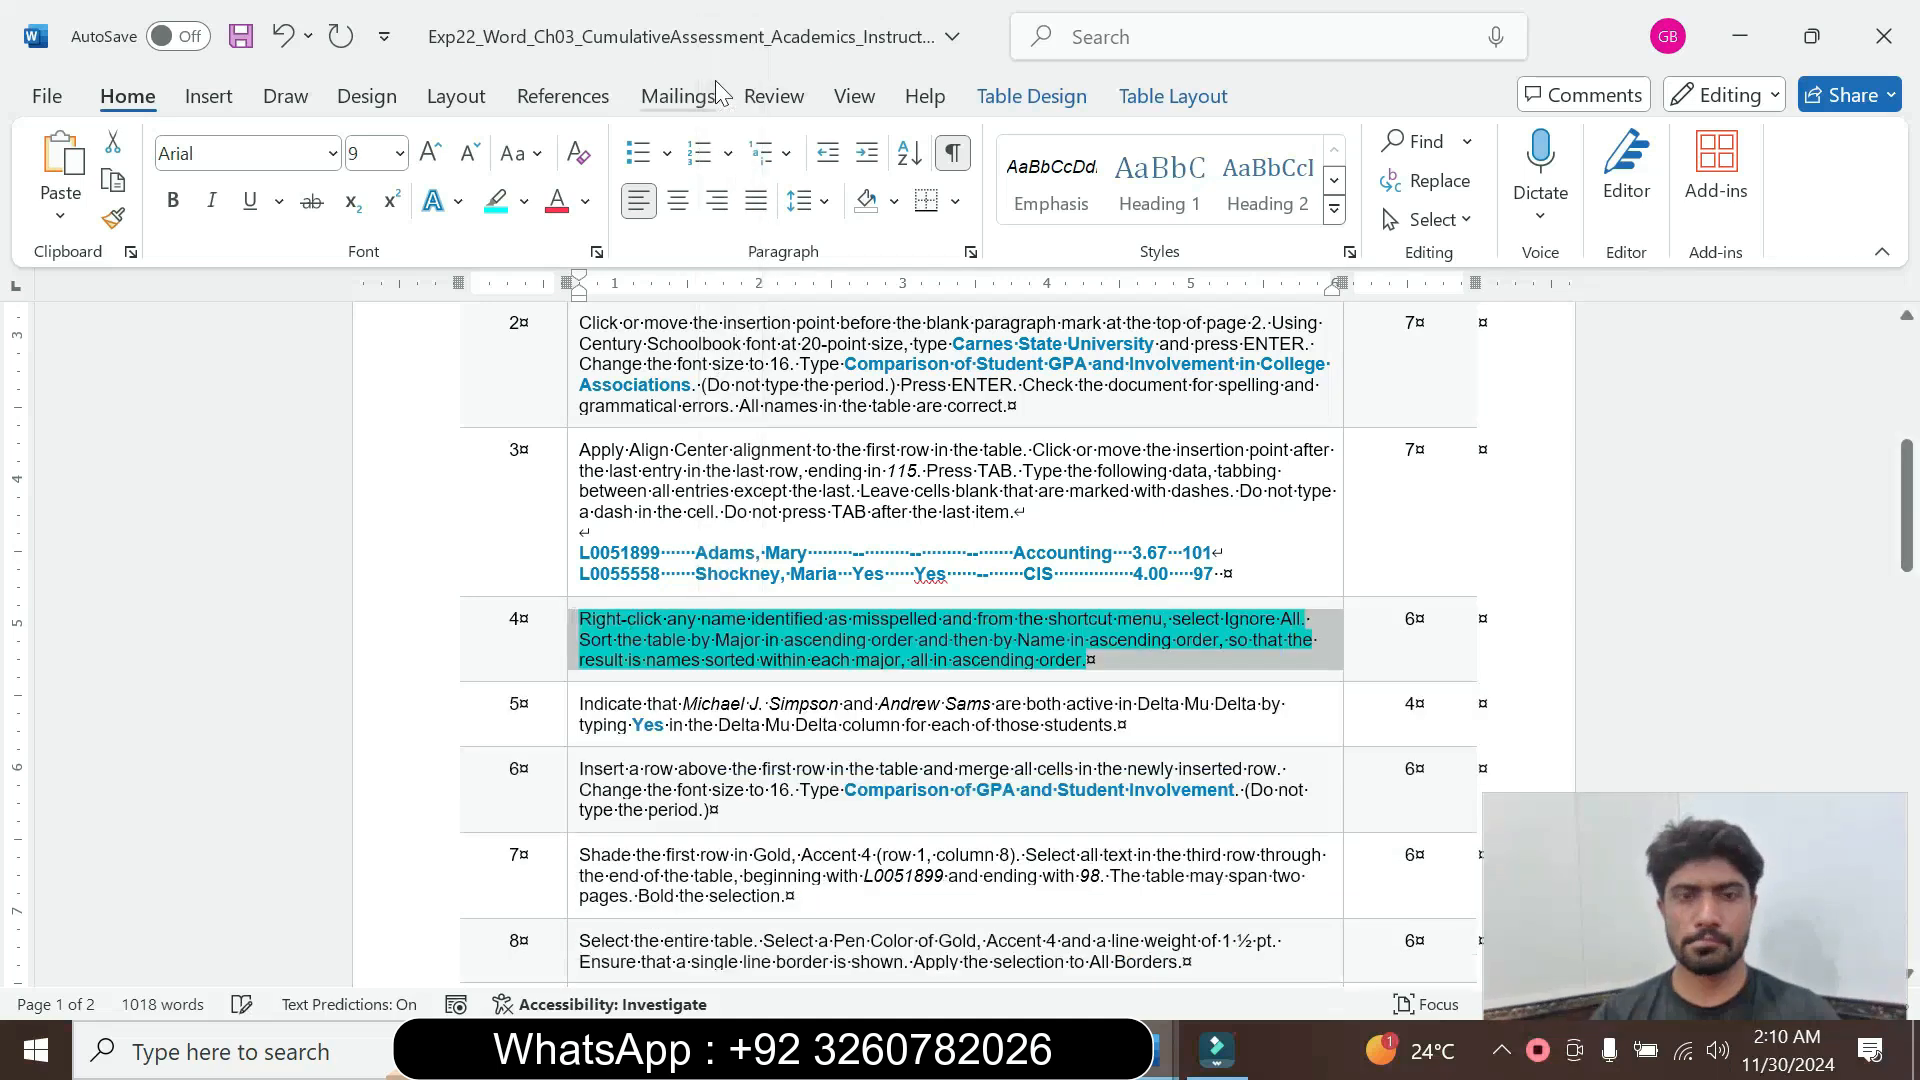
{"action": "left_click", "coordinate": [524, 201]}
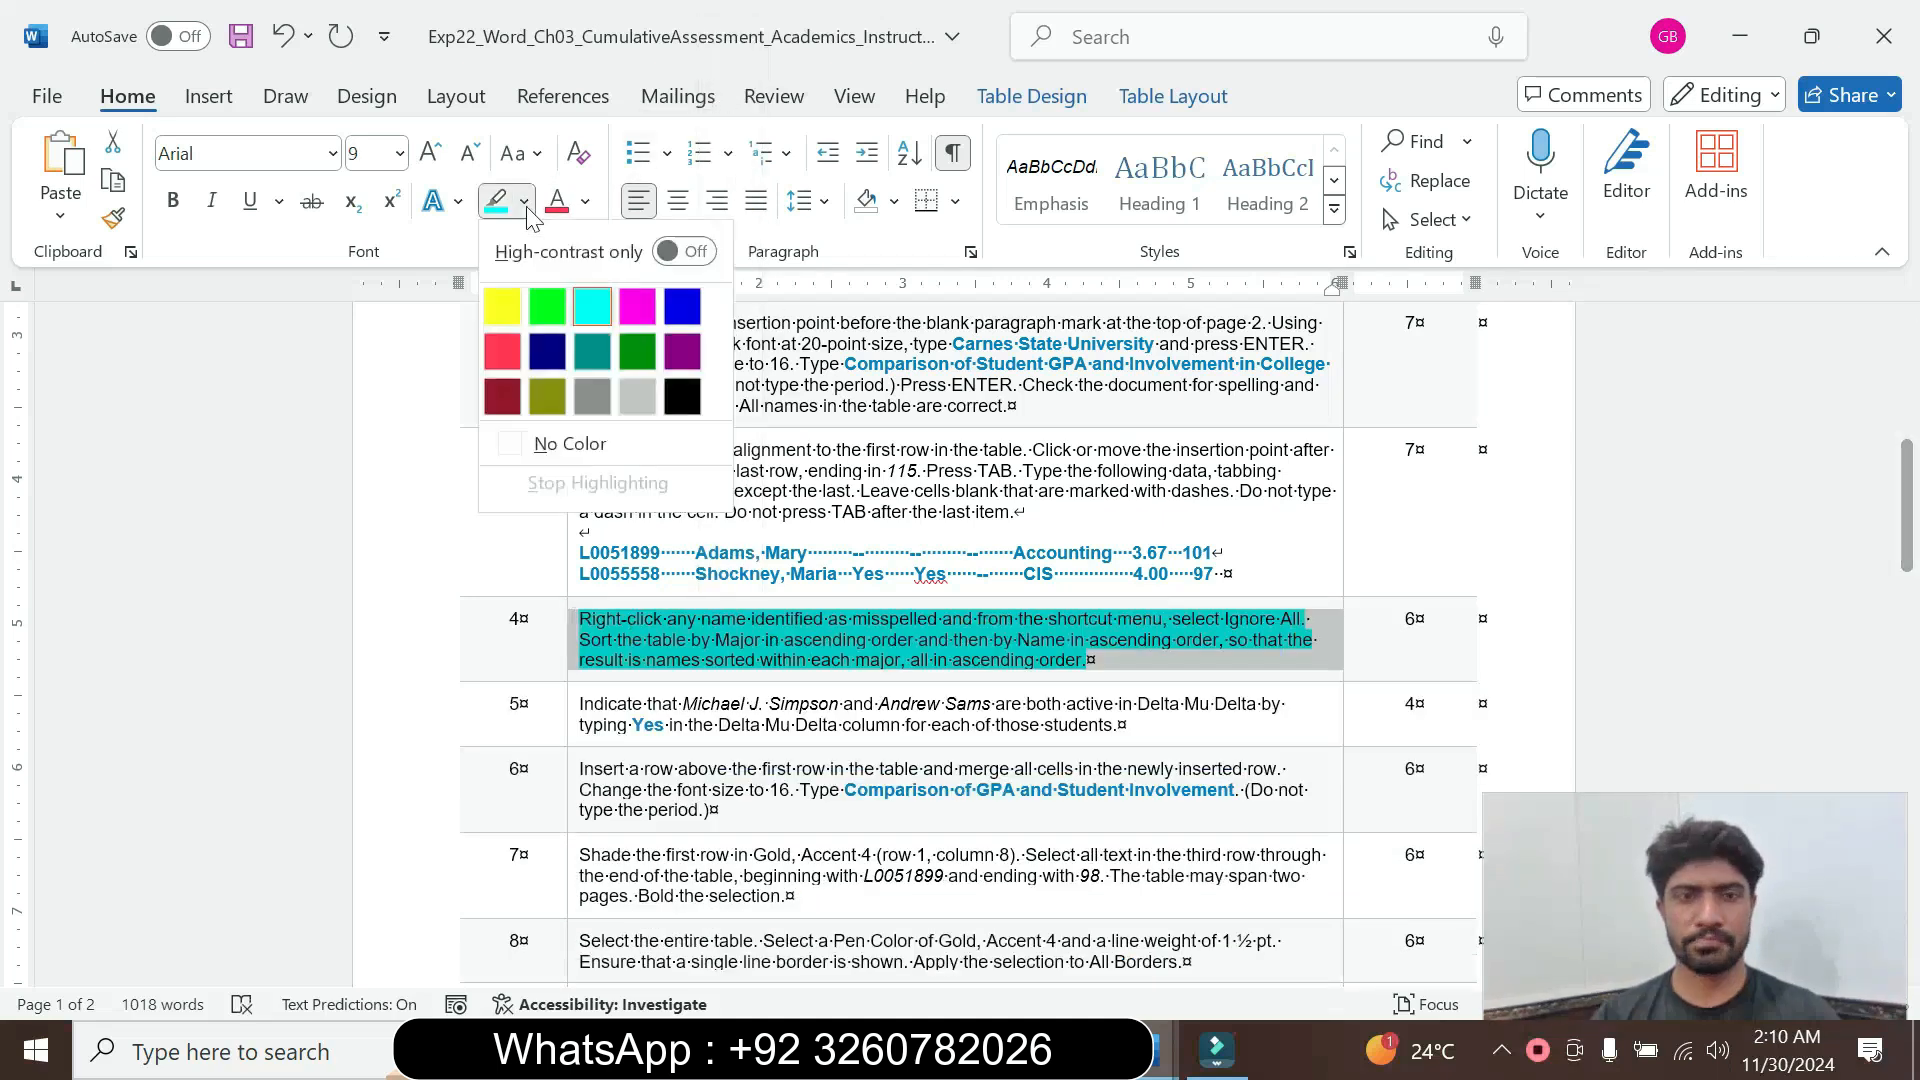
{"action": "left_click", "coordinate": [604, 456]}
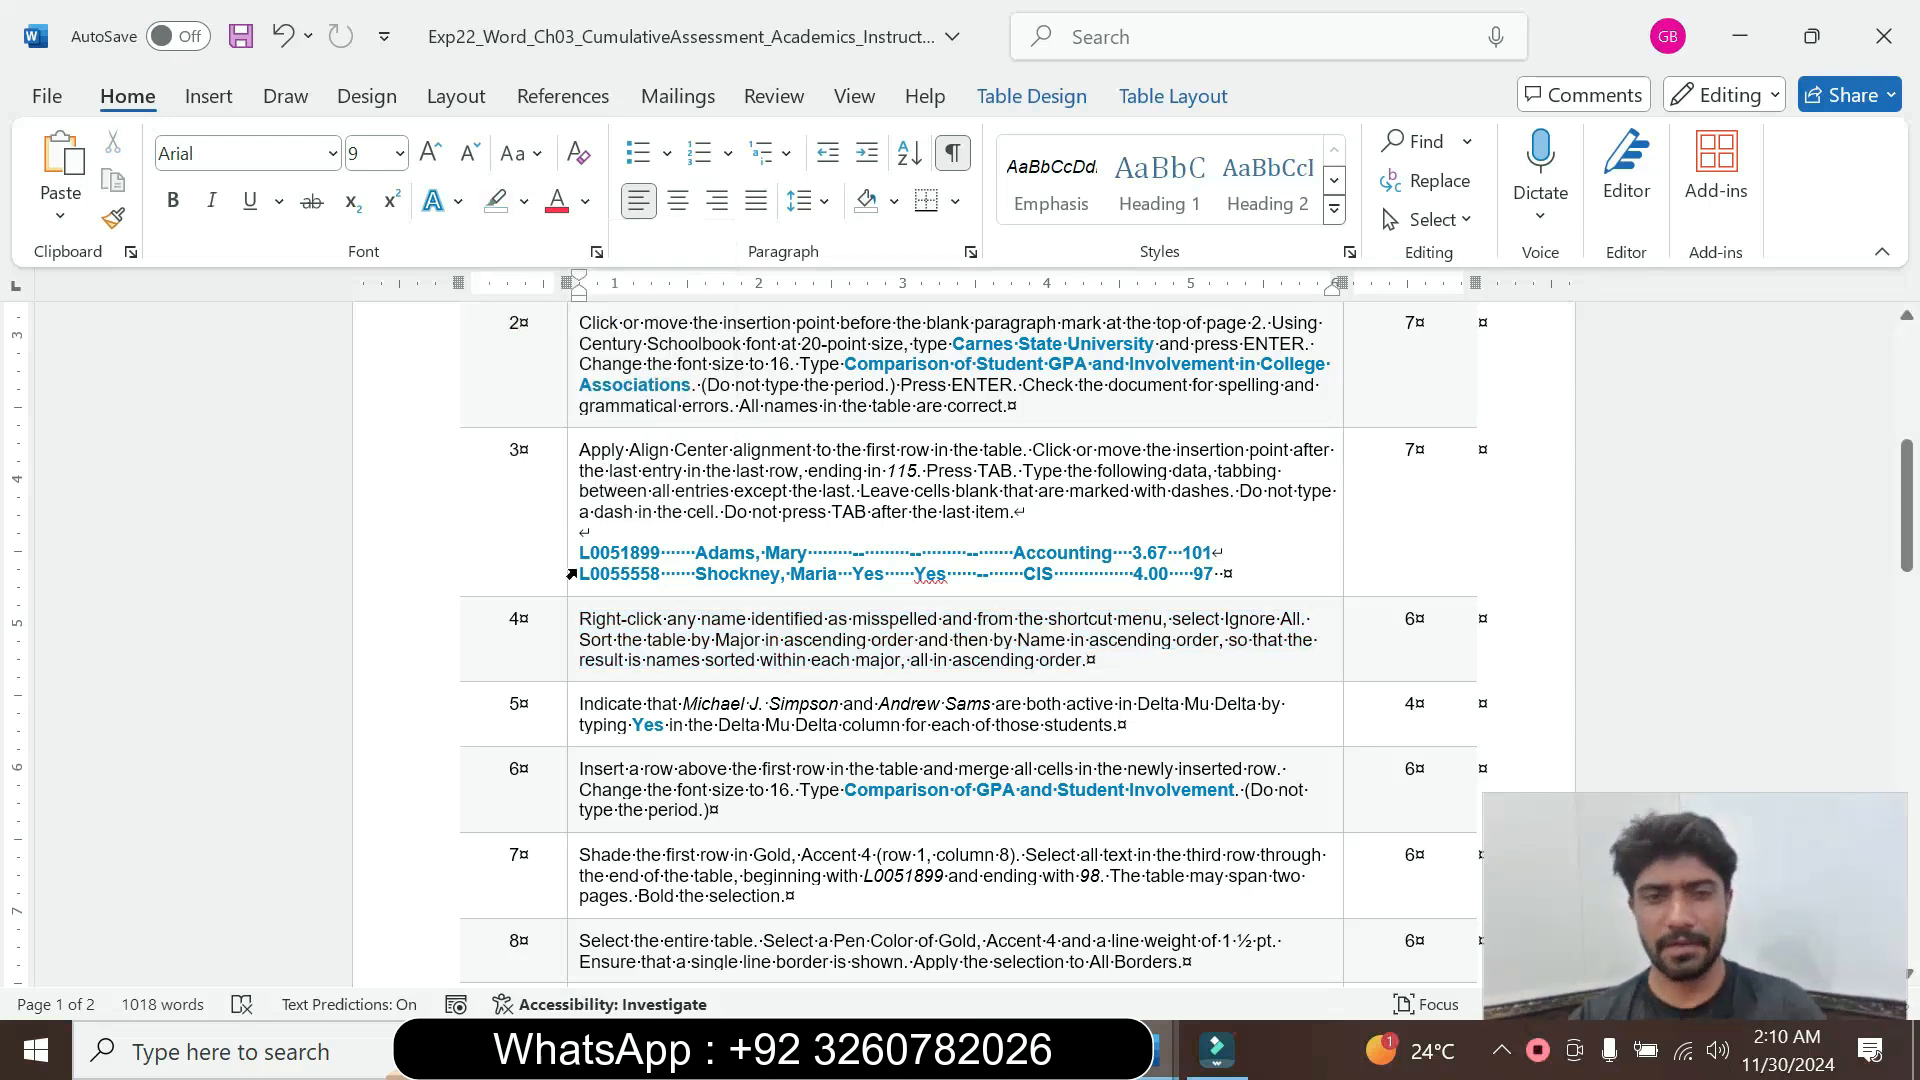
Enlarge the step 5 instruction text to 18 pt and highlight it in turquoise
{"action": "left_click", "coordinate": [564, 721]}
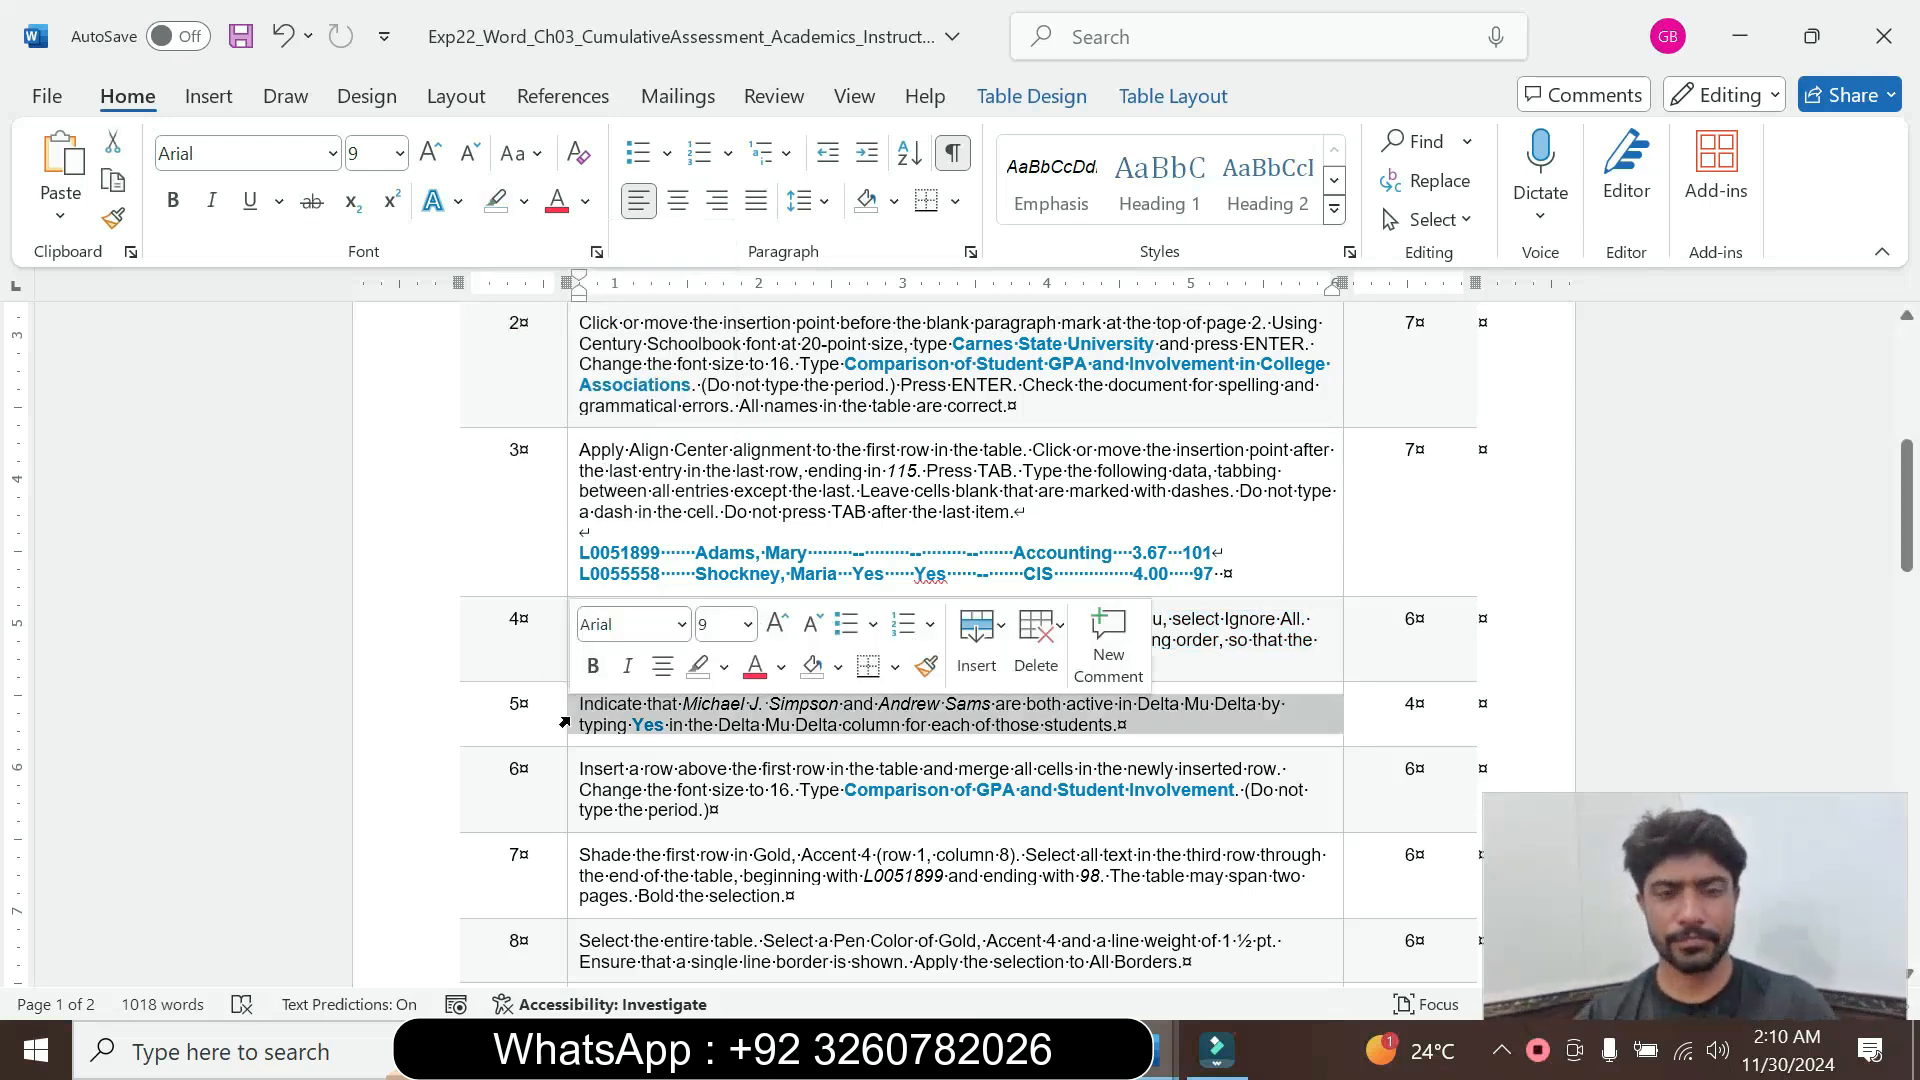
{"action": "left_click", "coordinate": [748, 627]}
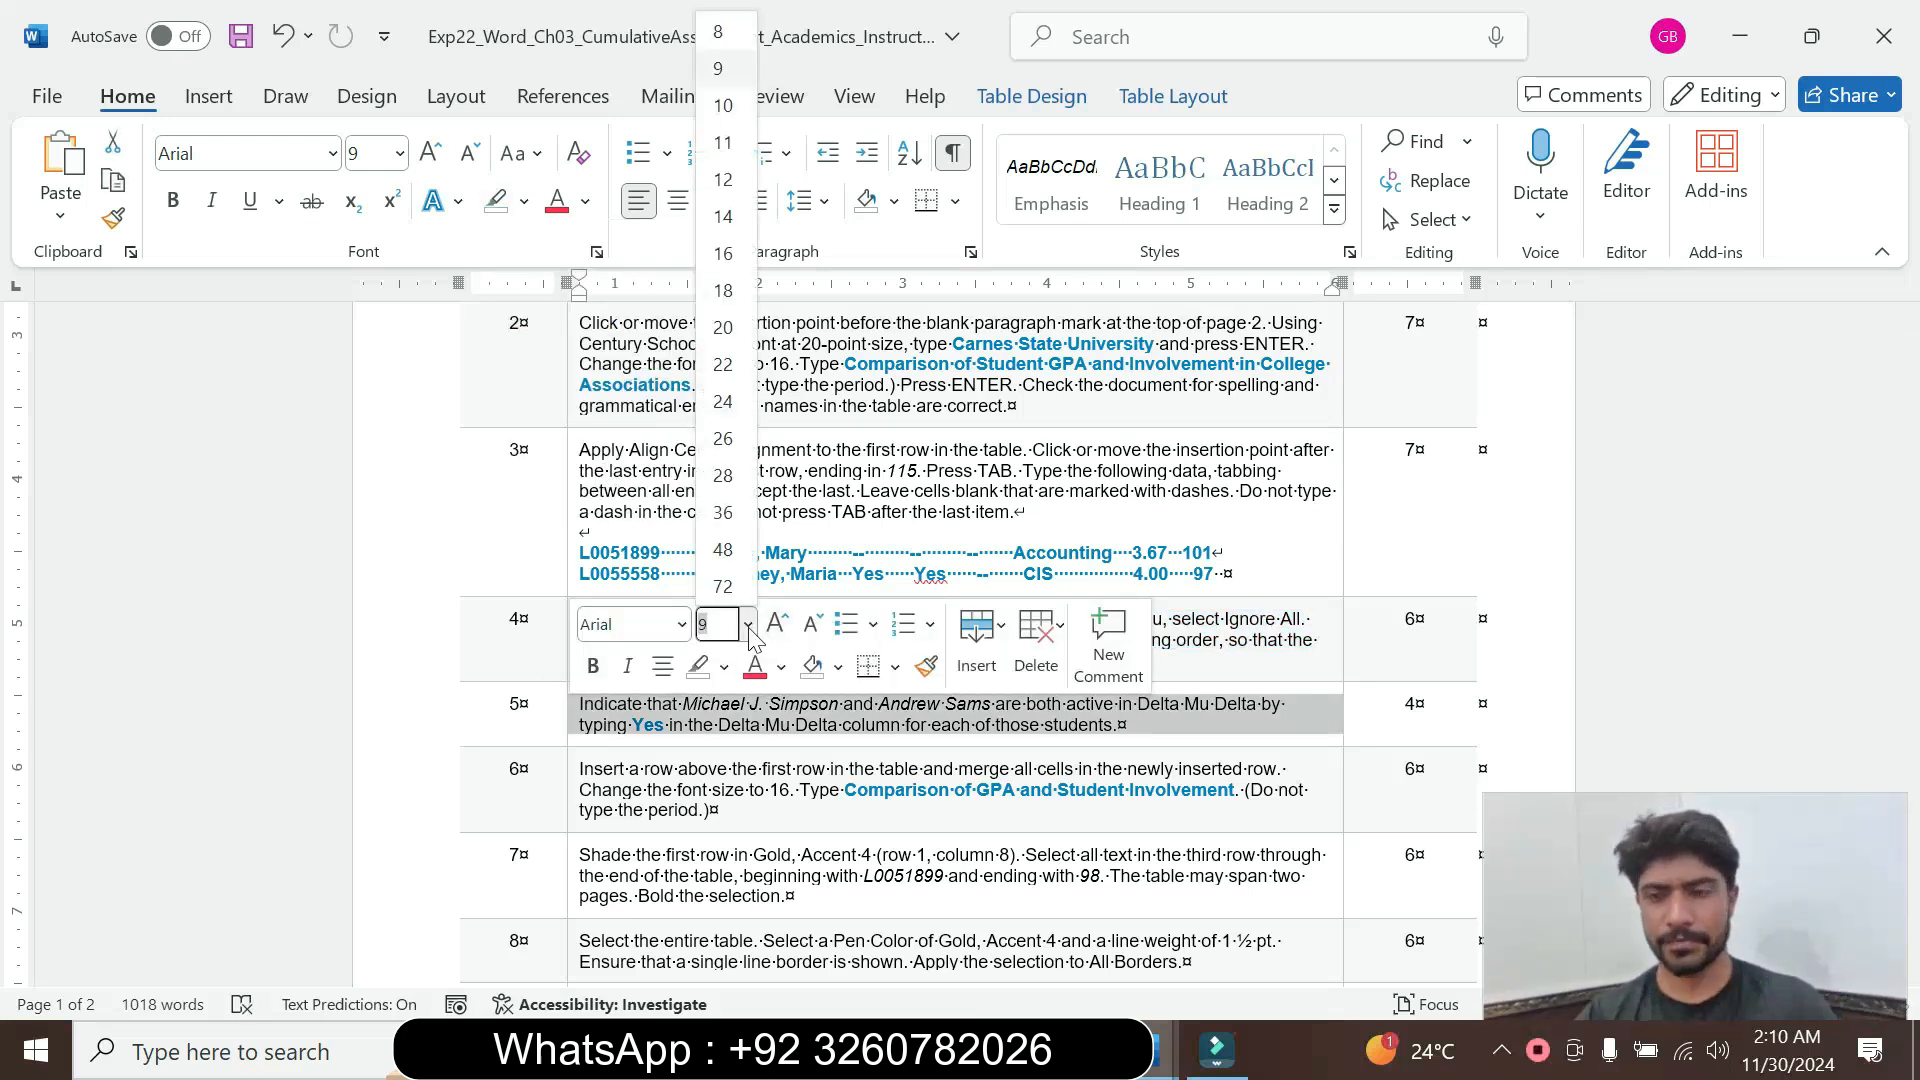
{"action": "left_click", "coordinate": [724, 291]}
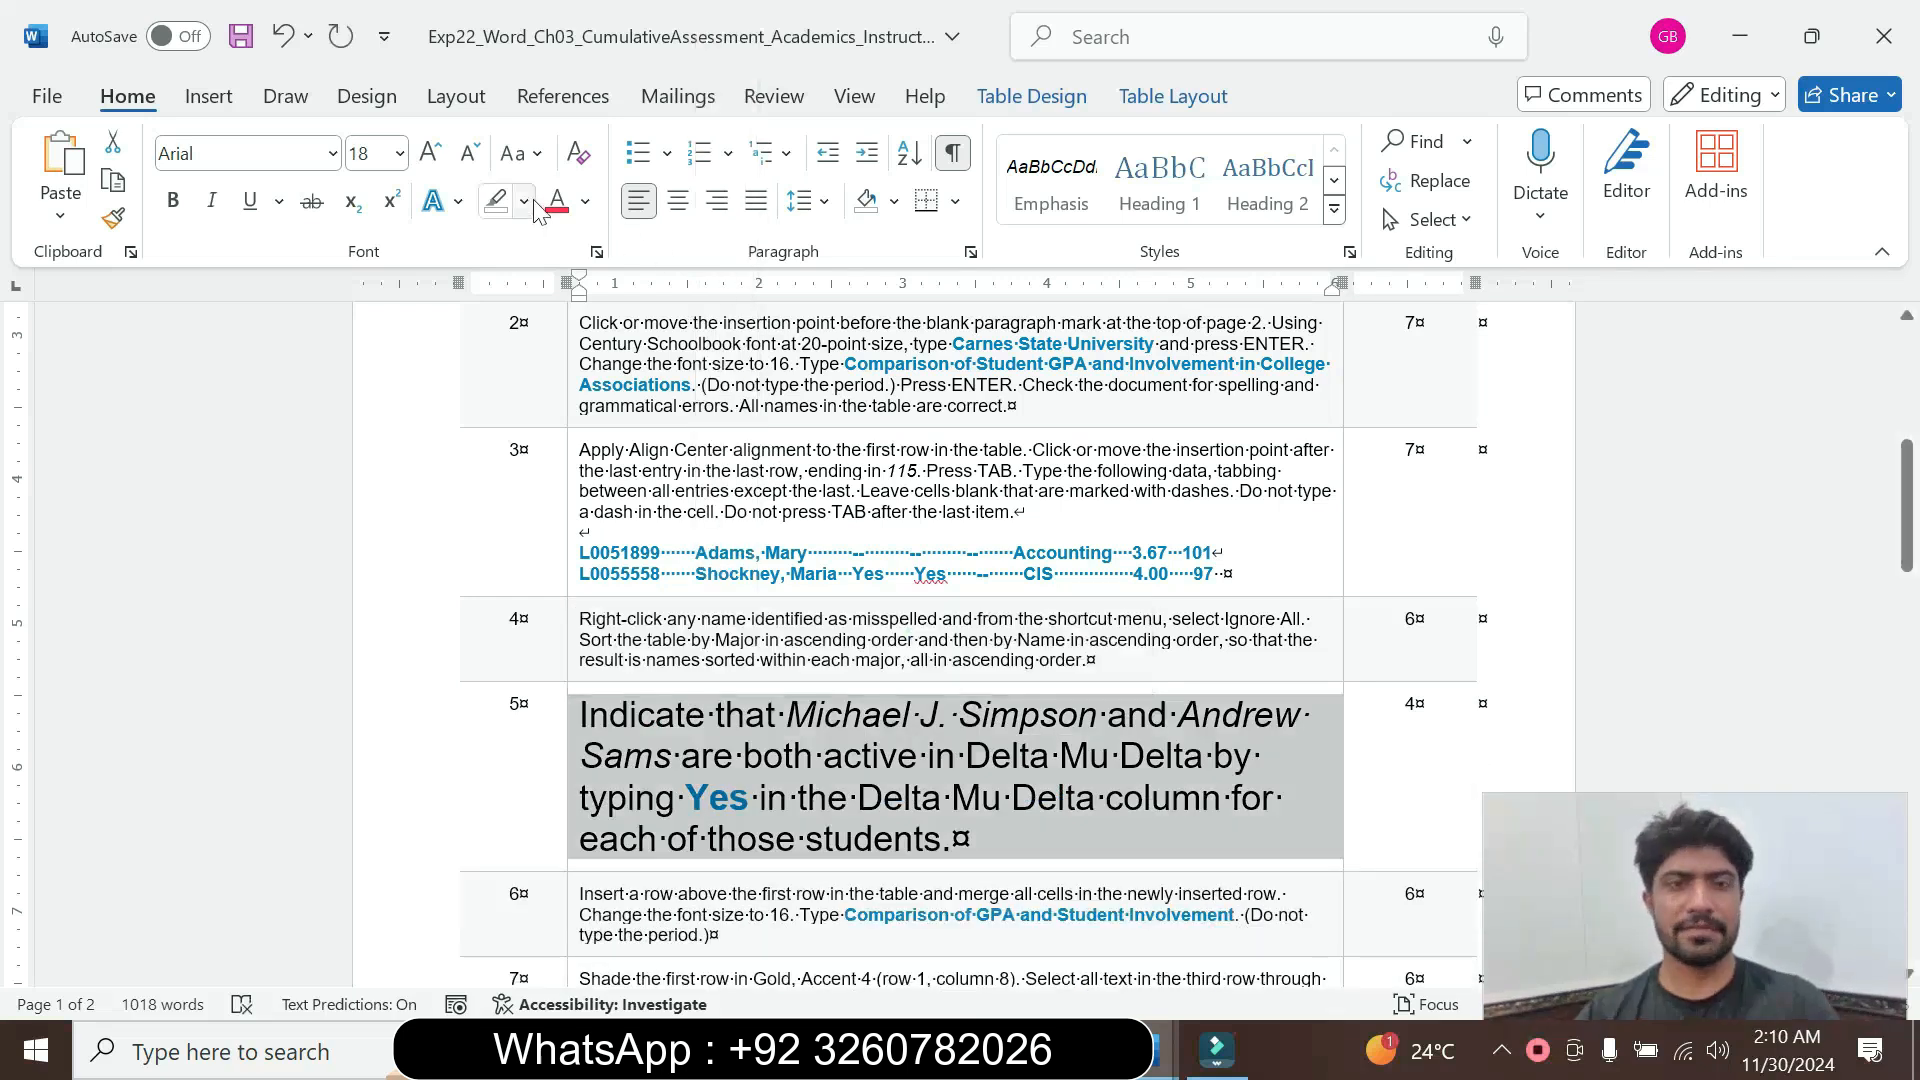
{"action": "left_click", "coordinate": [523, 201]}
{"action": "left_click", "coordinate": [596, 306]}
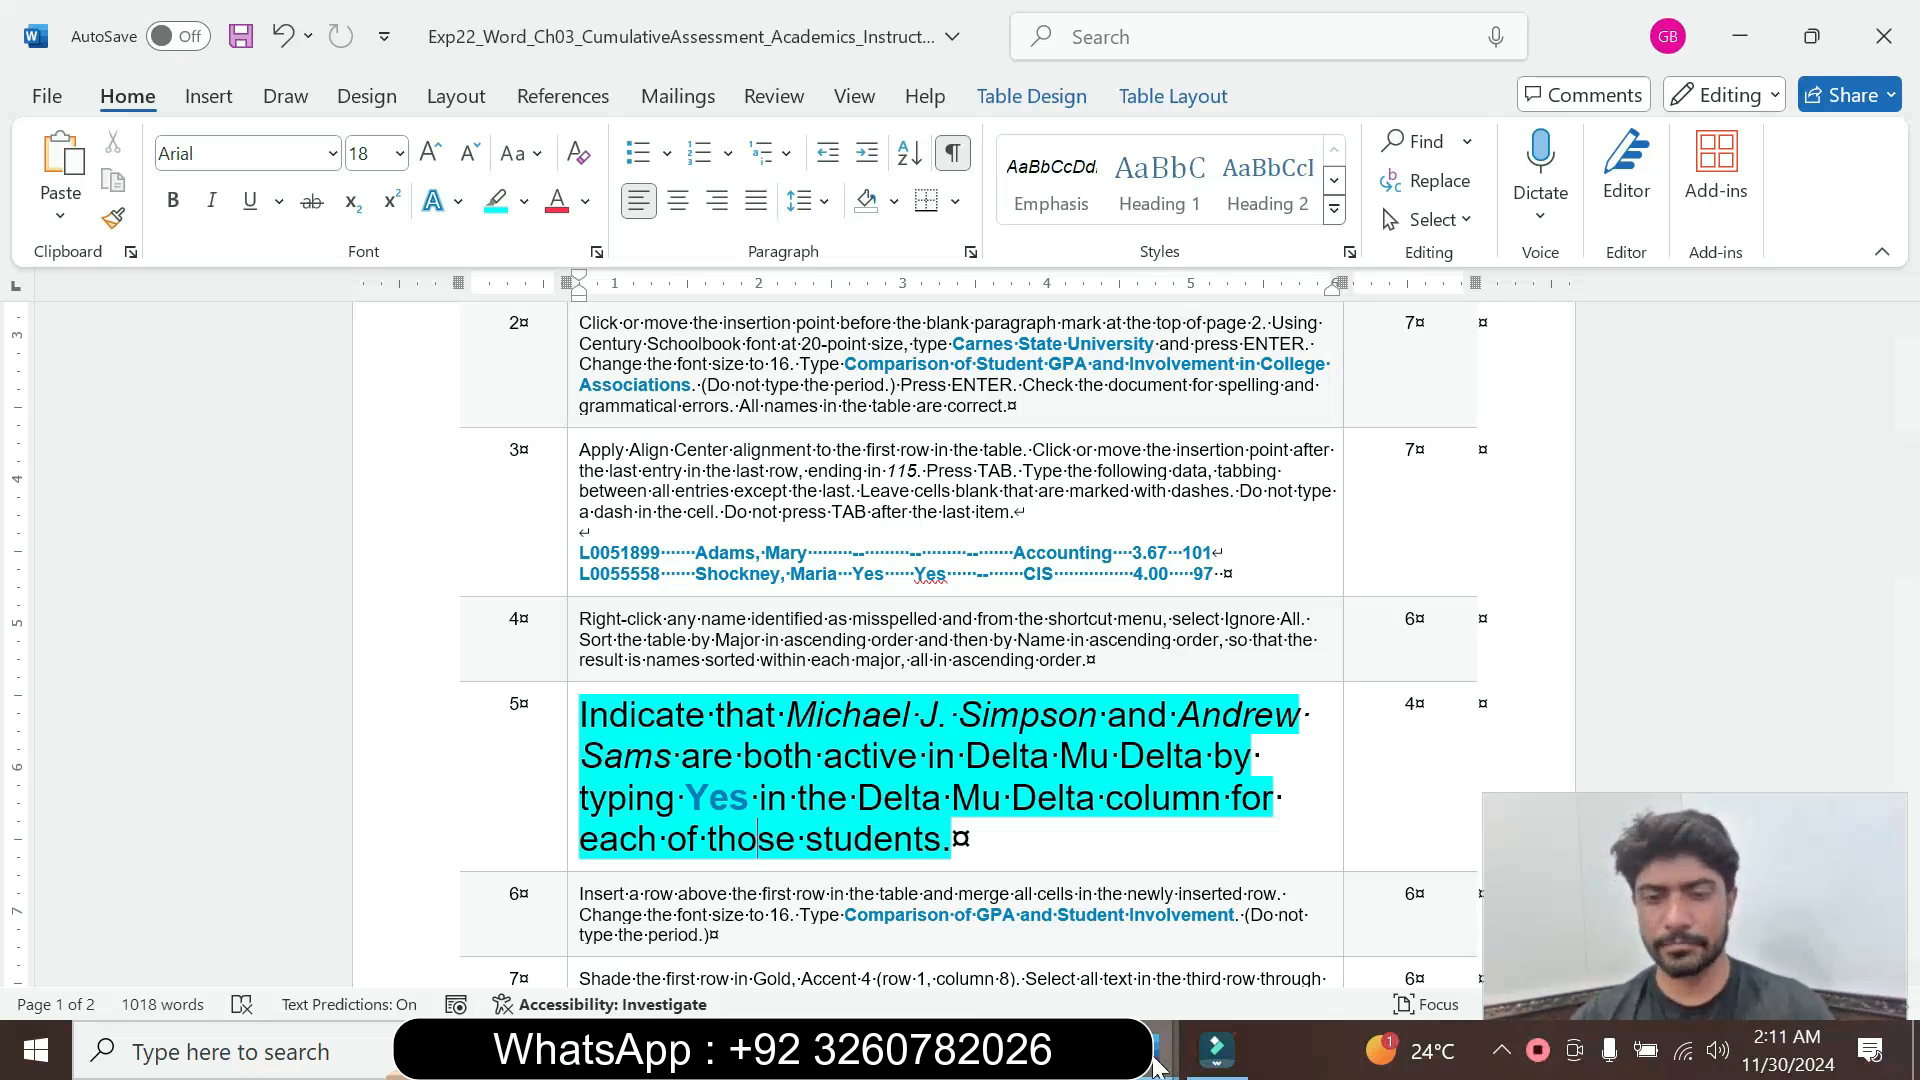
In the assignment table, enter Yes in the Delta Mu Delta column for the first student named in step 5 (Professional Management, GPA 1.961)
{"action": "mouse_move", "coordinate": [1162, 1050]}
{"action": "left_click", "coordinate": [1073, 940]}
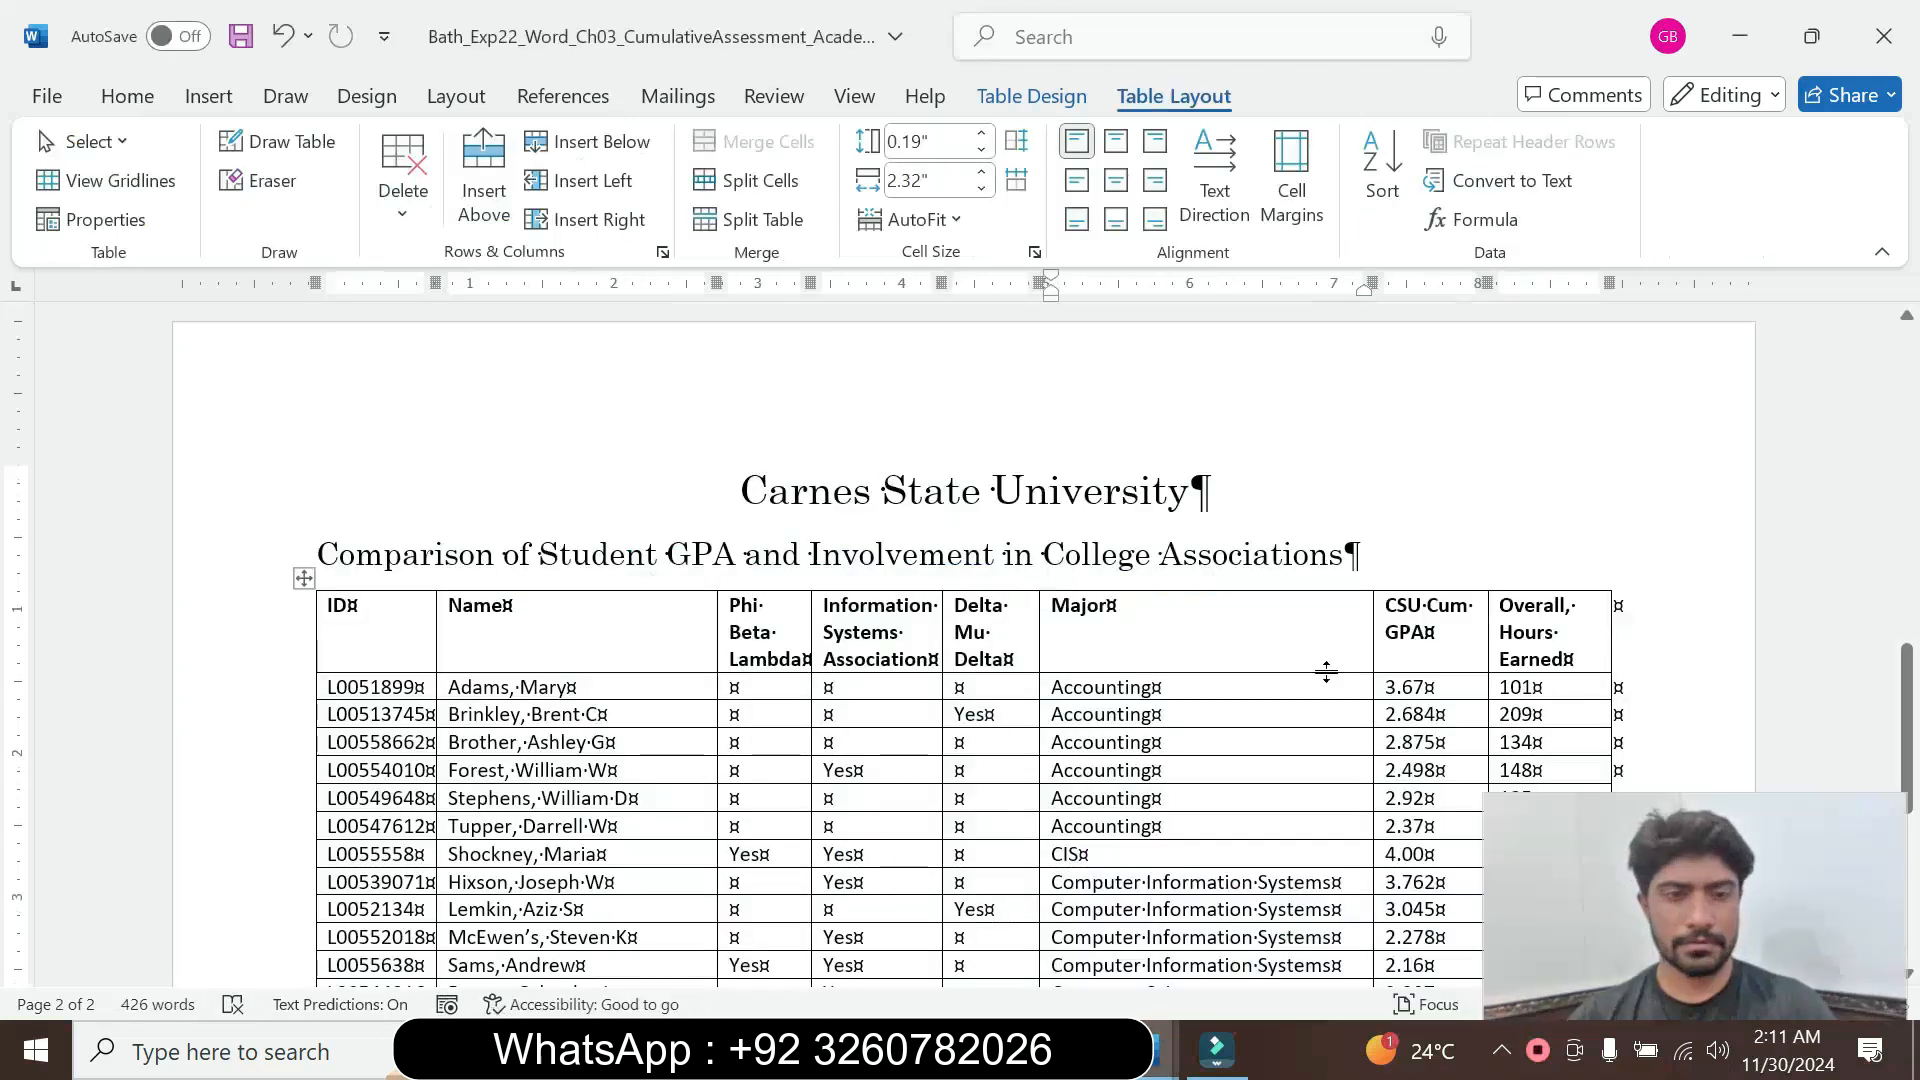
{"action": "left_click_drag", "start_coordinate": [1916, 697], "coordinate": [1916, 803]}
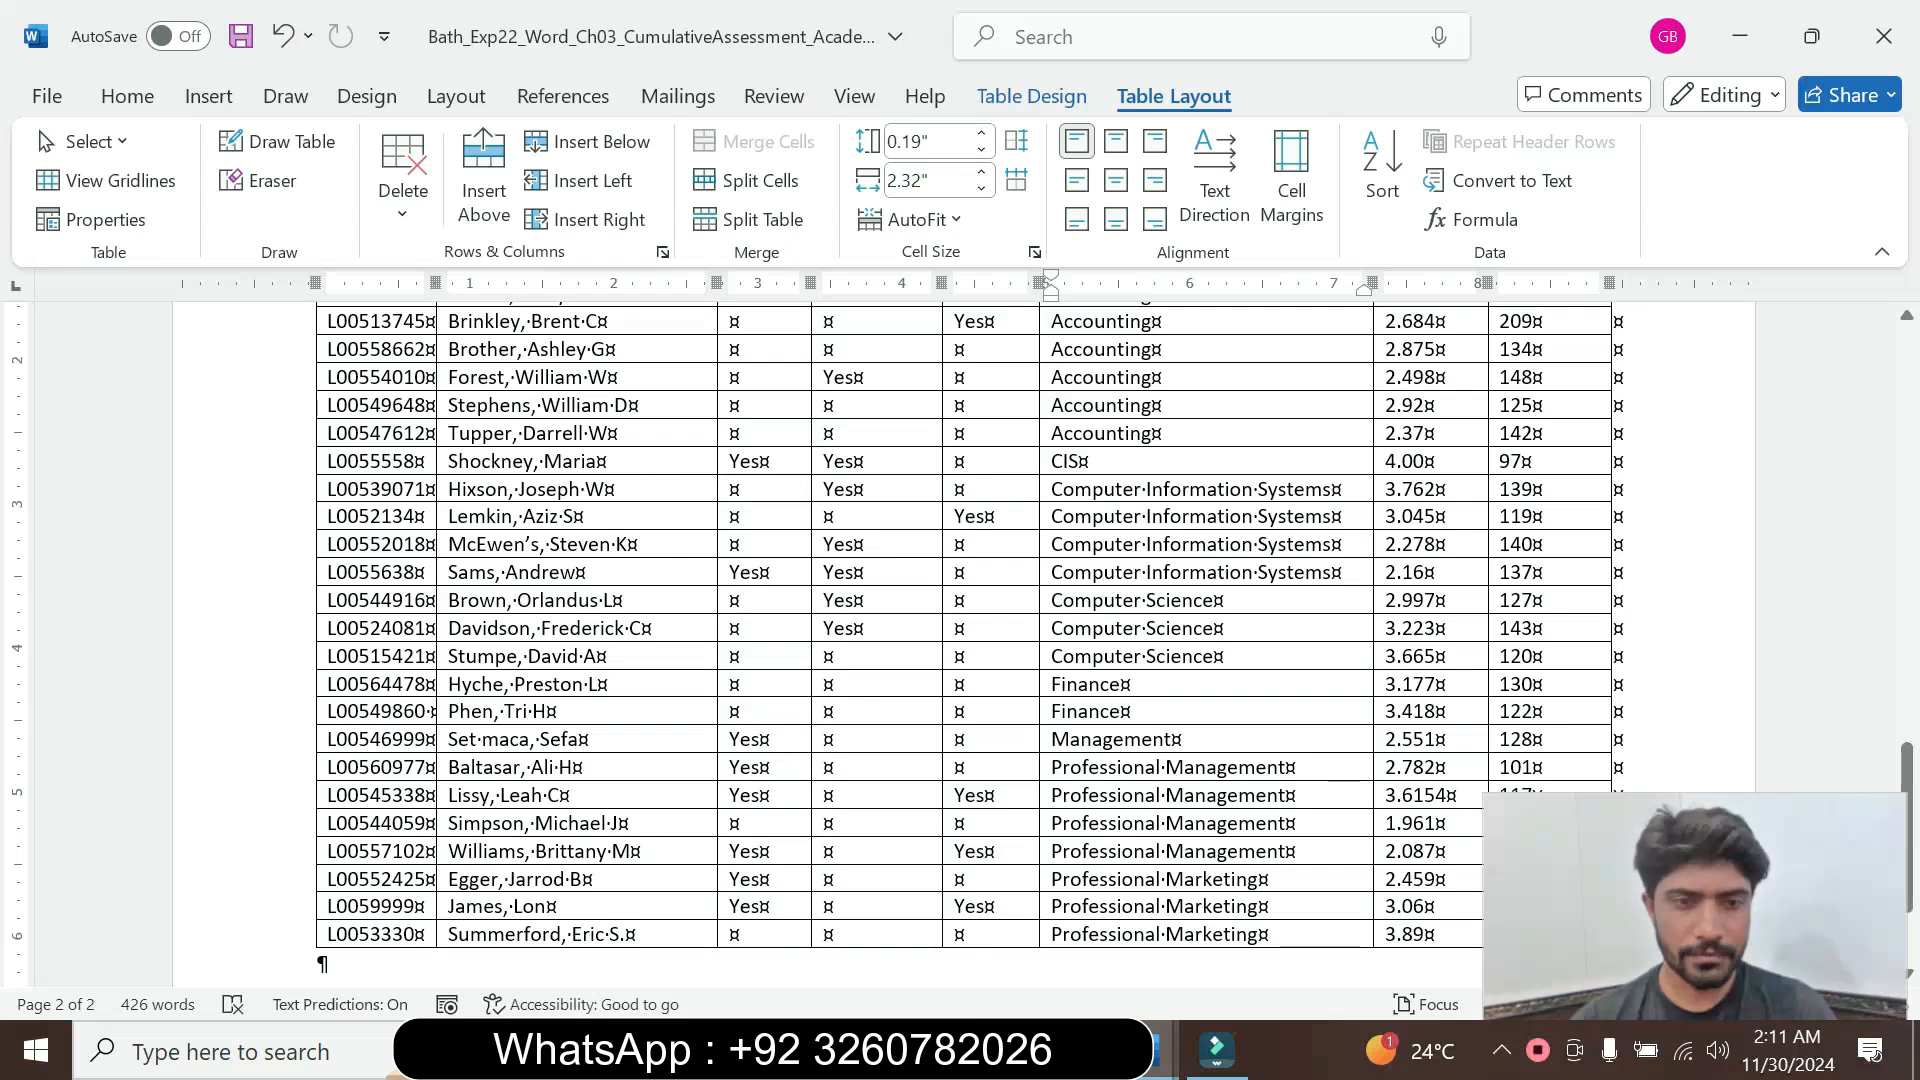
{"action": "left_click", "coordinate": [617, 824]}
{"action": "mouse_move", "coordinate": [1151, 1063]}
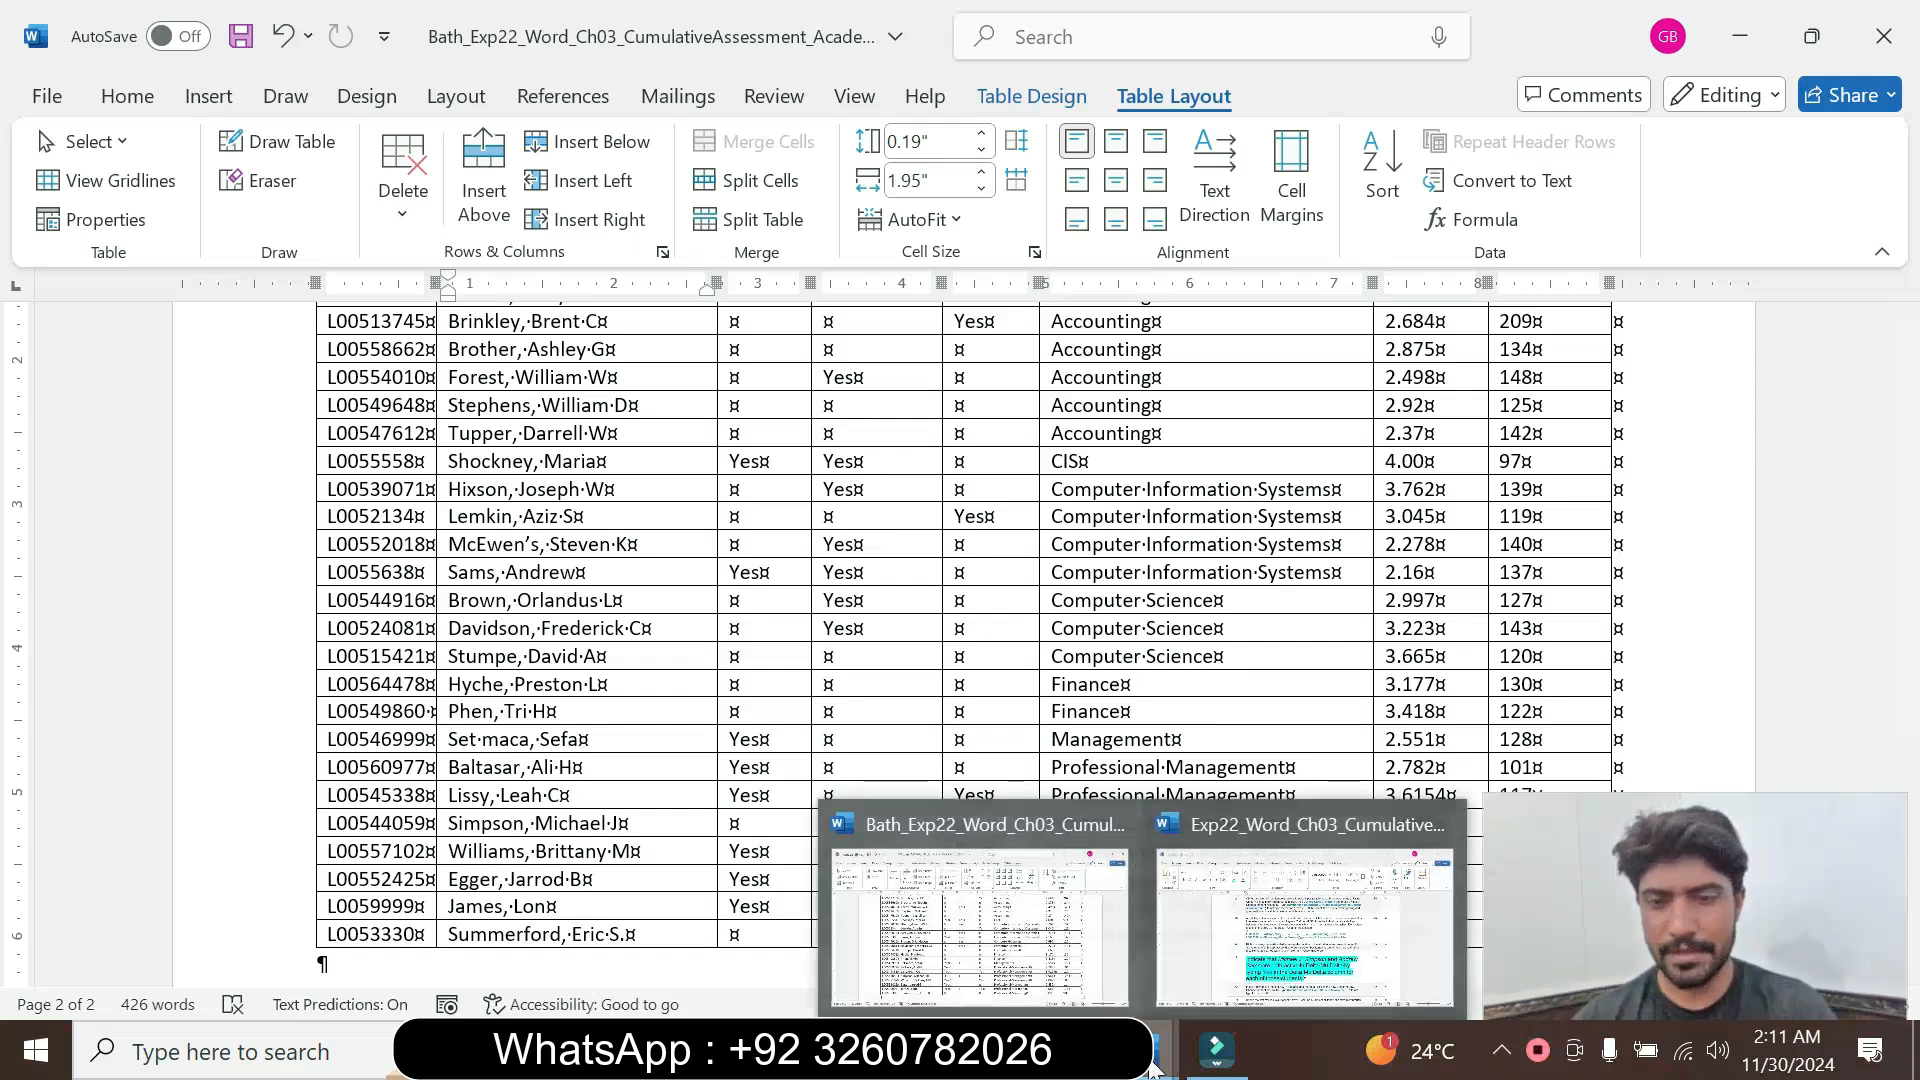
{"action": "left_click", "coordinate": [1304, 910]}
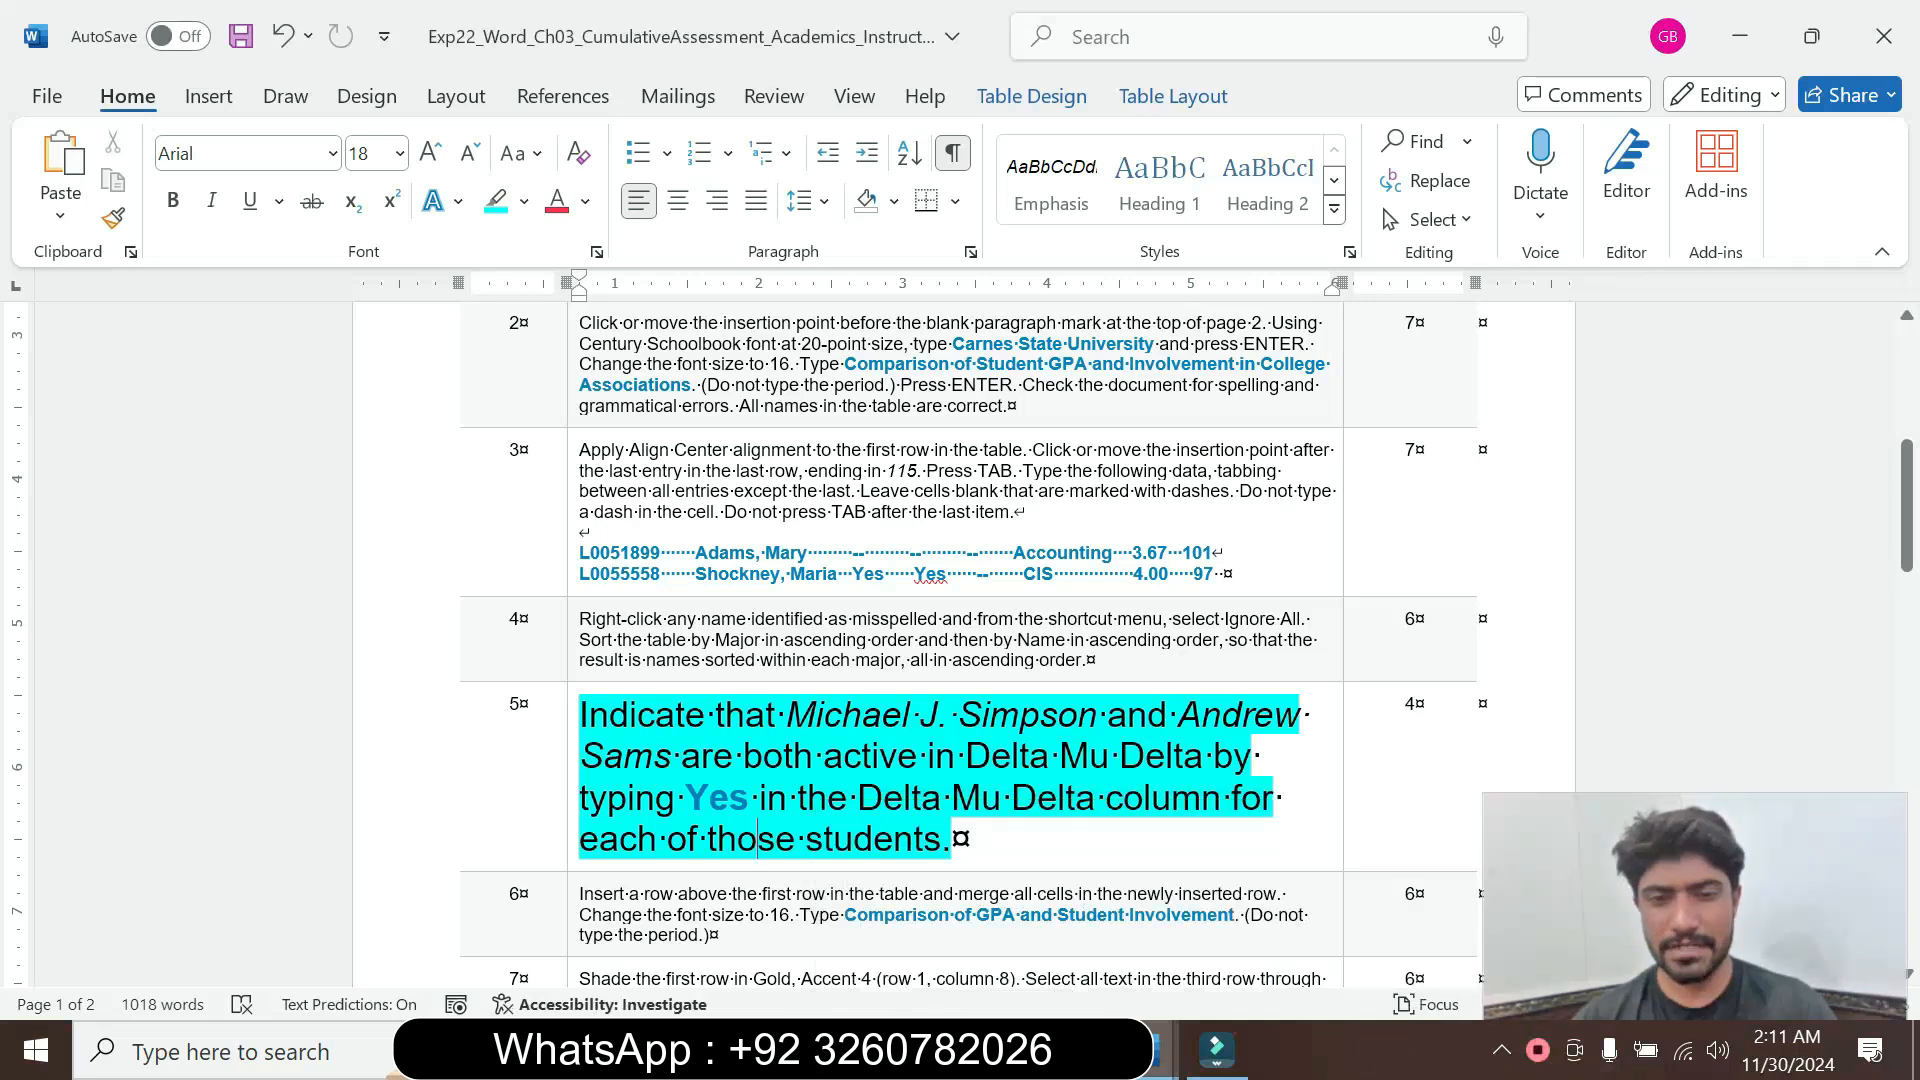
{"action": "mouse_move", "coordinate": [1151, 1059]}
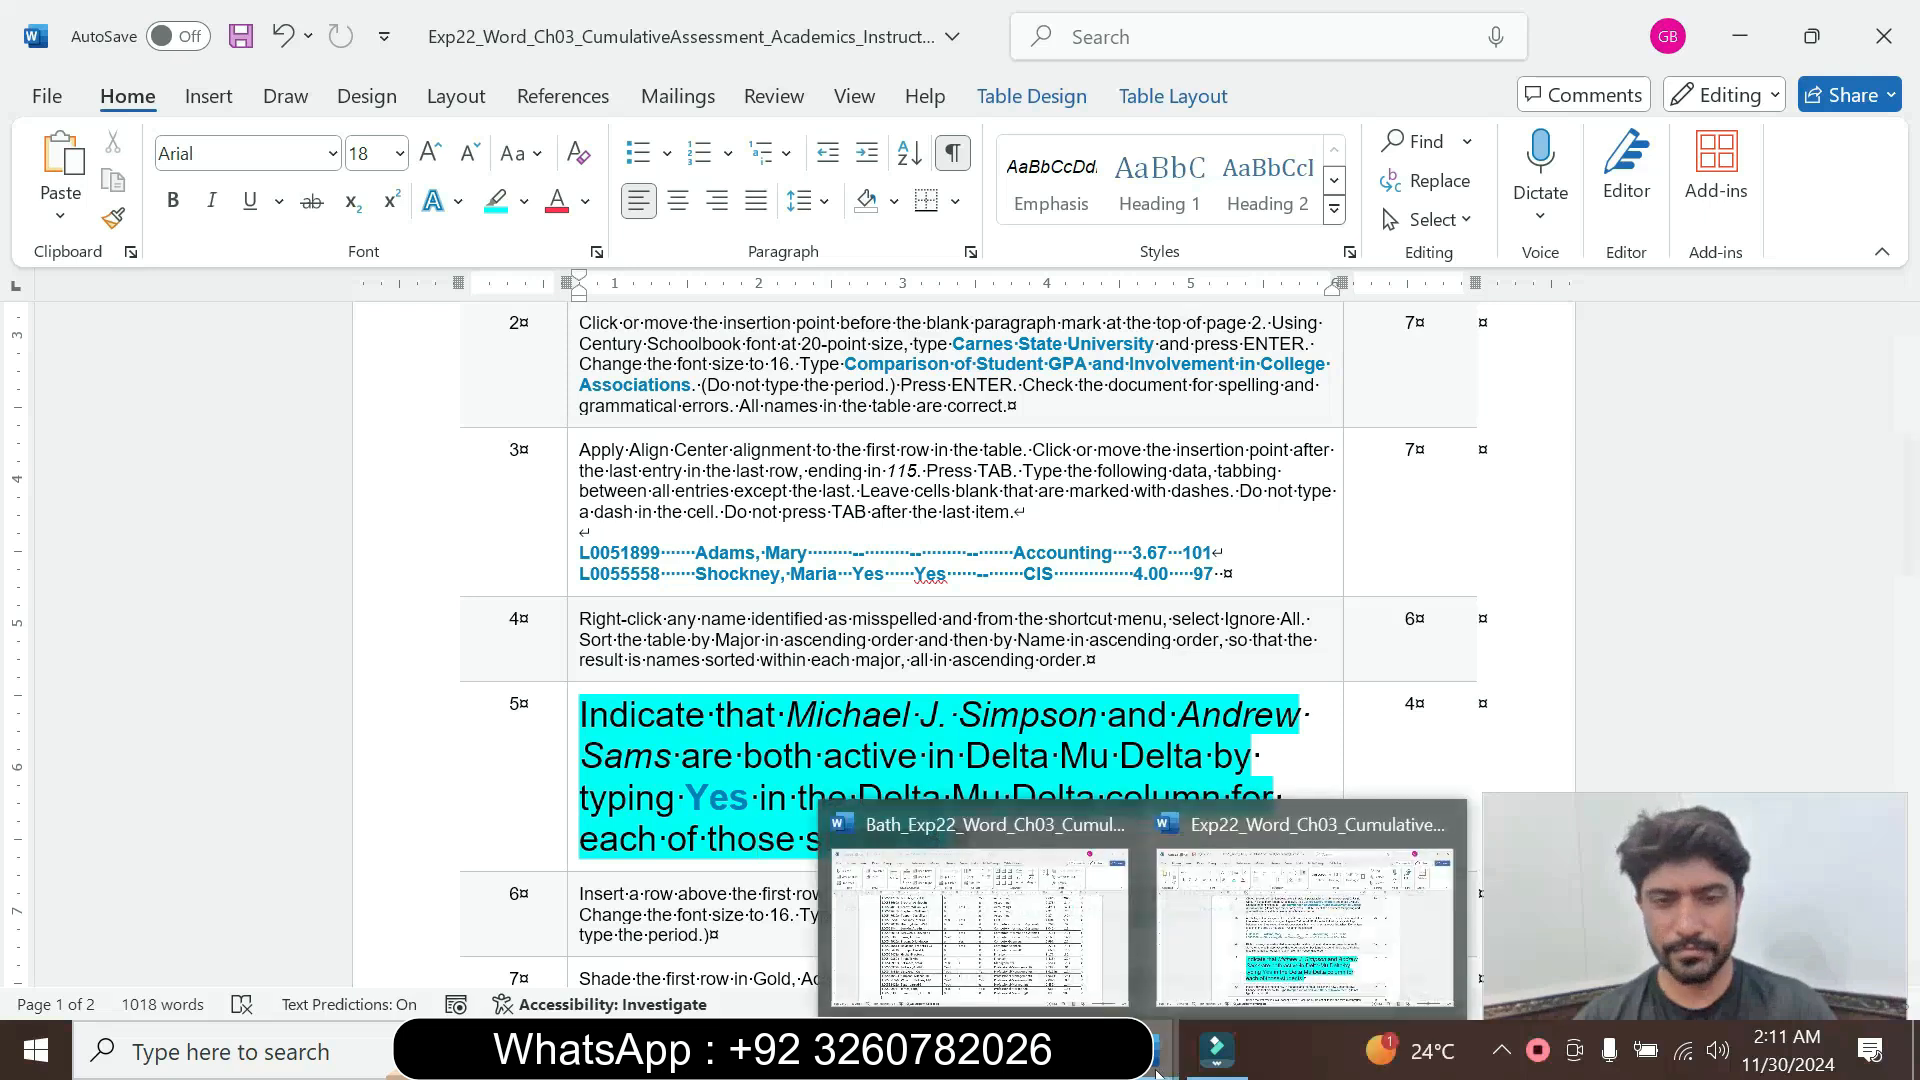
{"action": "left_click", "coordinate": [1010, 925]}
{"action": "left_click_drag", "start_coordinate": [1910, 780], "coordinate": [1912, 720]}
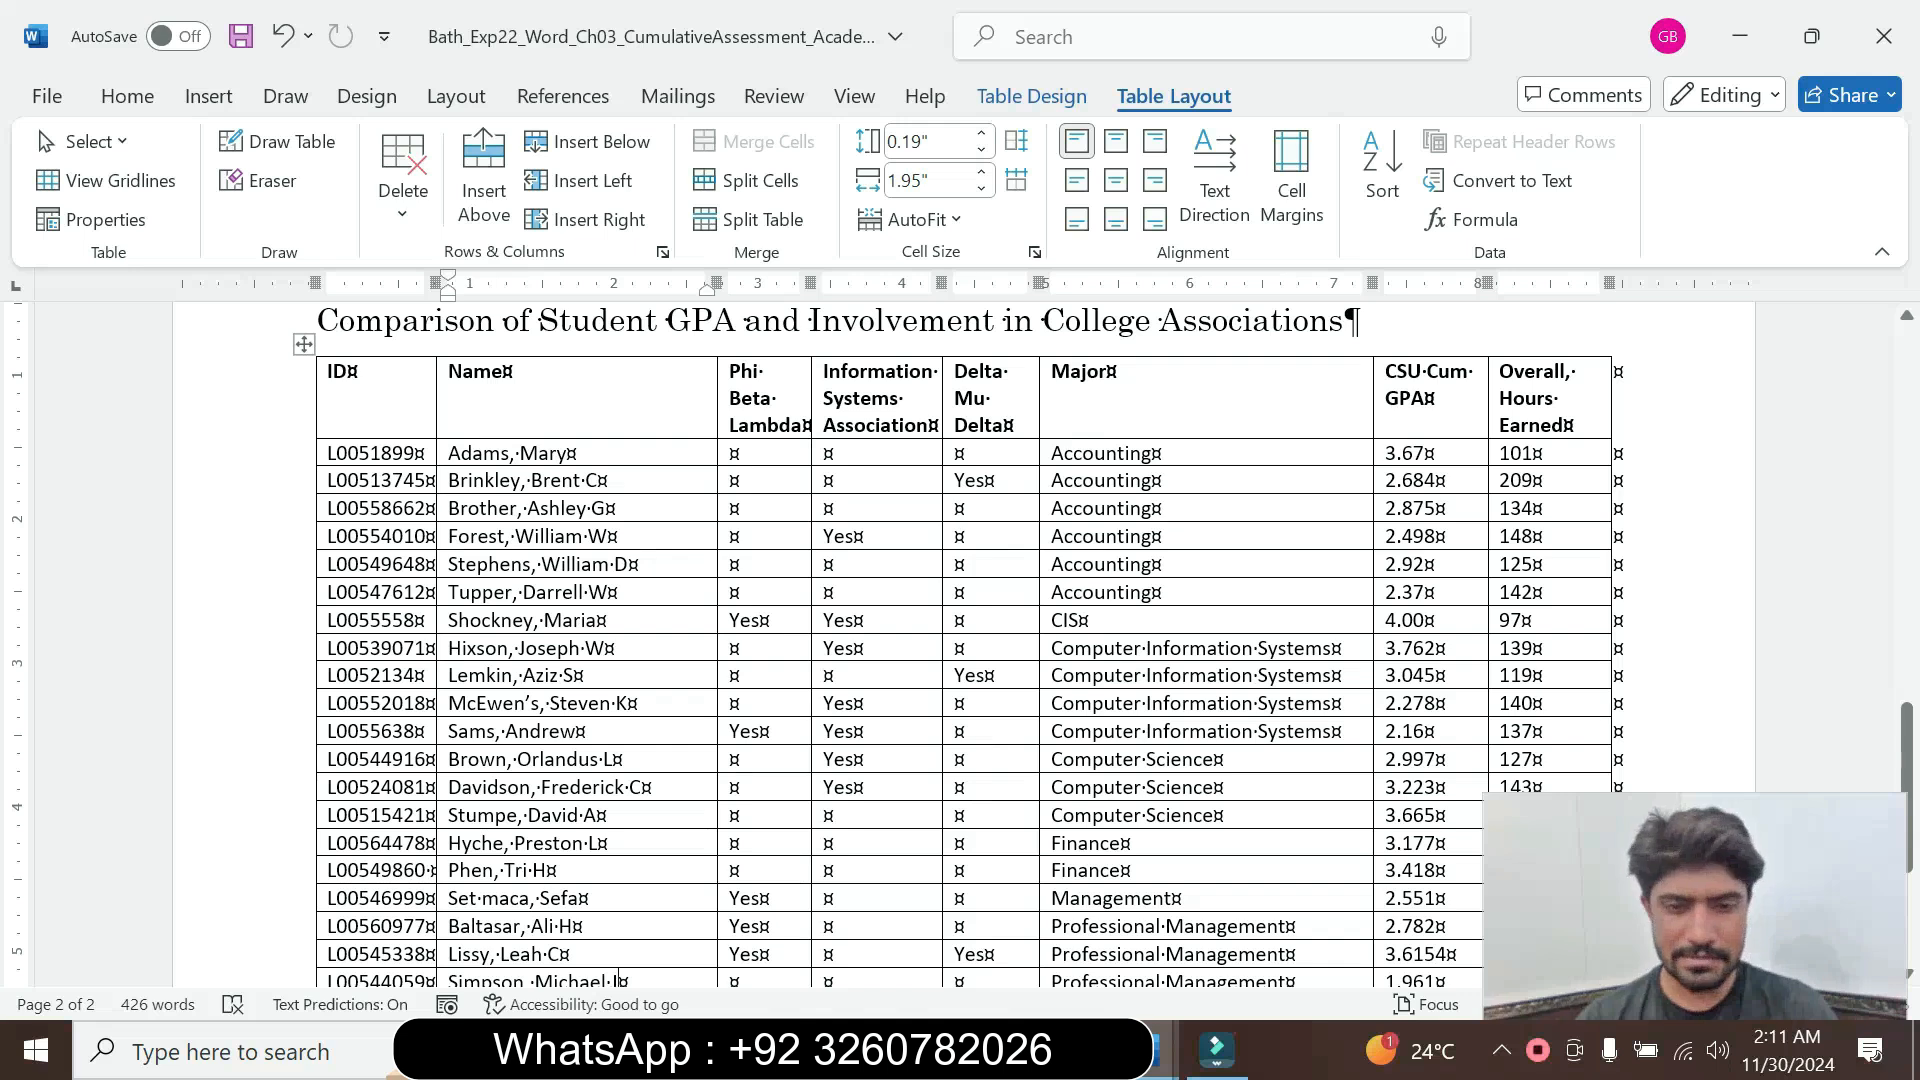
{"action": "left_click", "coordinate": [958, 981]}
{"action": "type", "text": "Yes"}
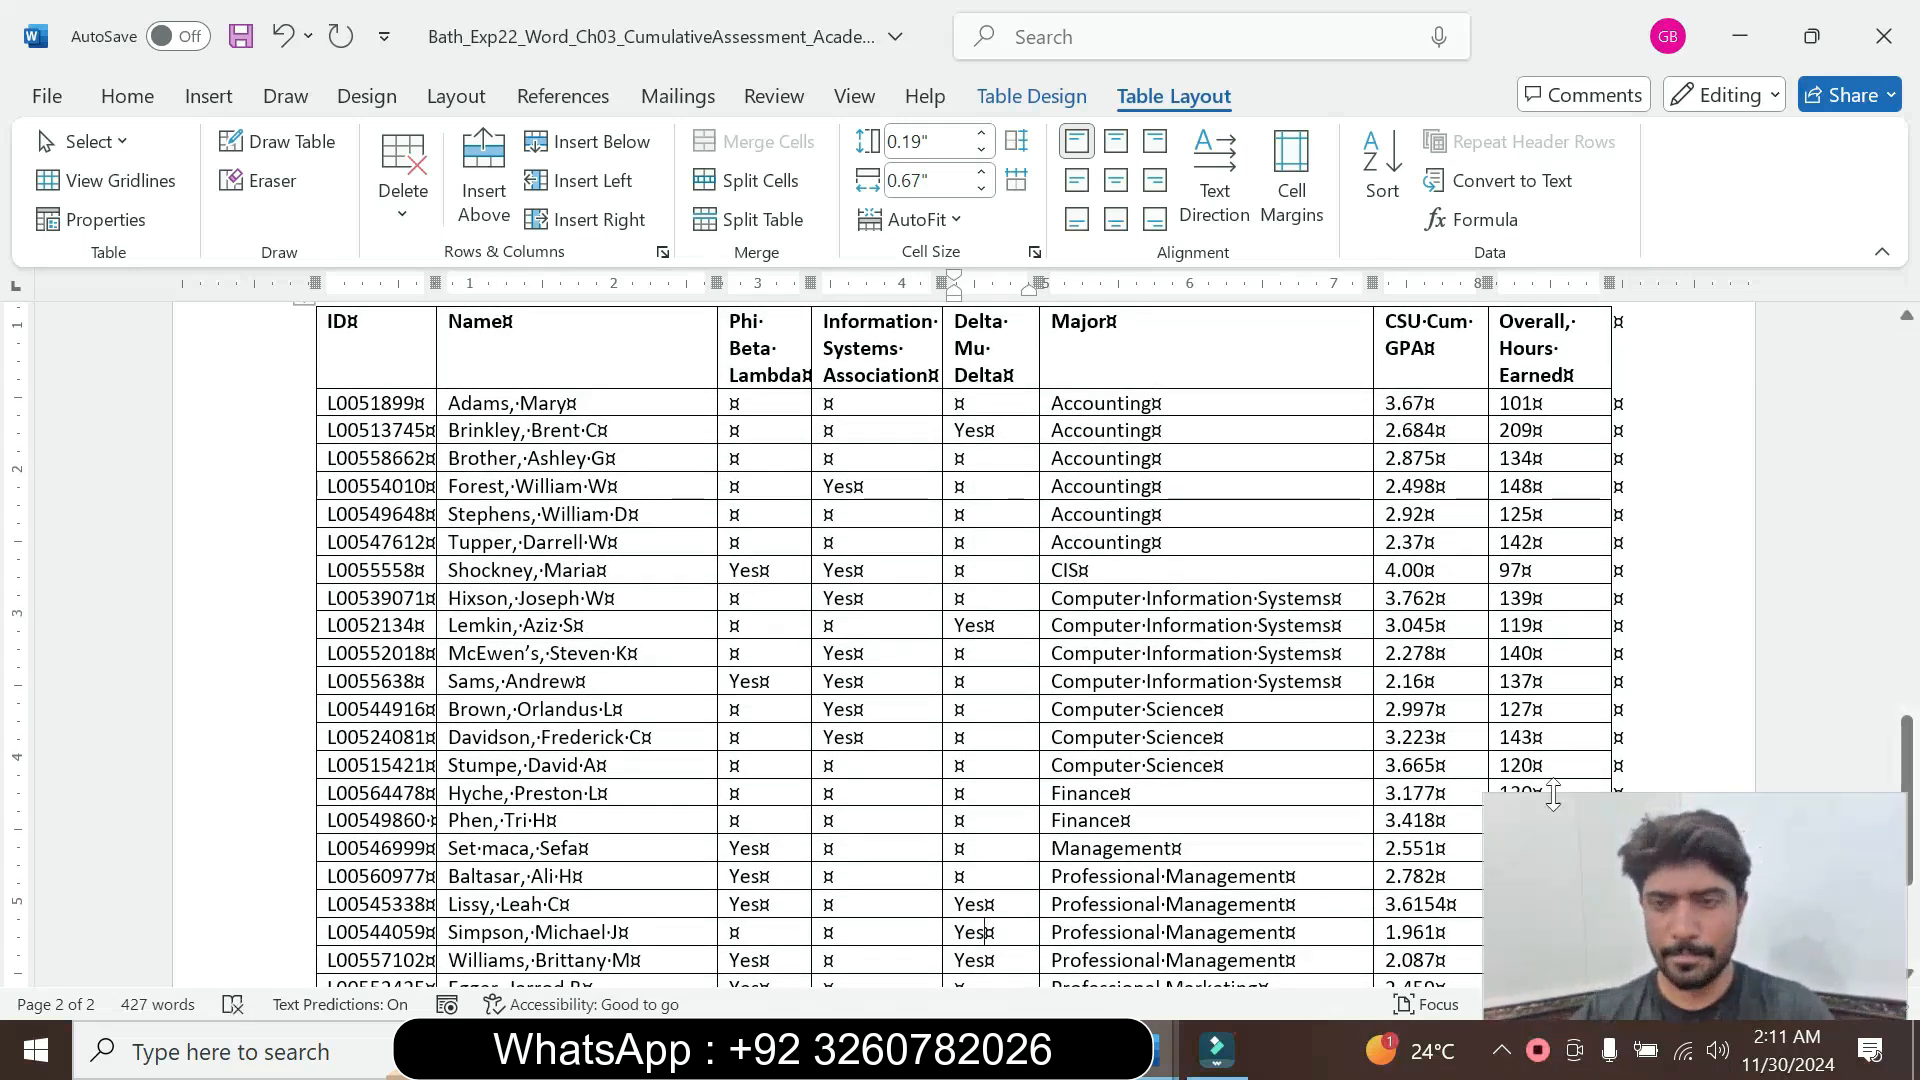
Recheck step 5 and enter Yes in the Delta Mu Delta column for the second named student (Computer Information Systems, GPA 2.16)
{"action": "left_click_drag", "start_coordinate": [1910, 758], "coordinate": [1909, 785]}
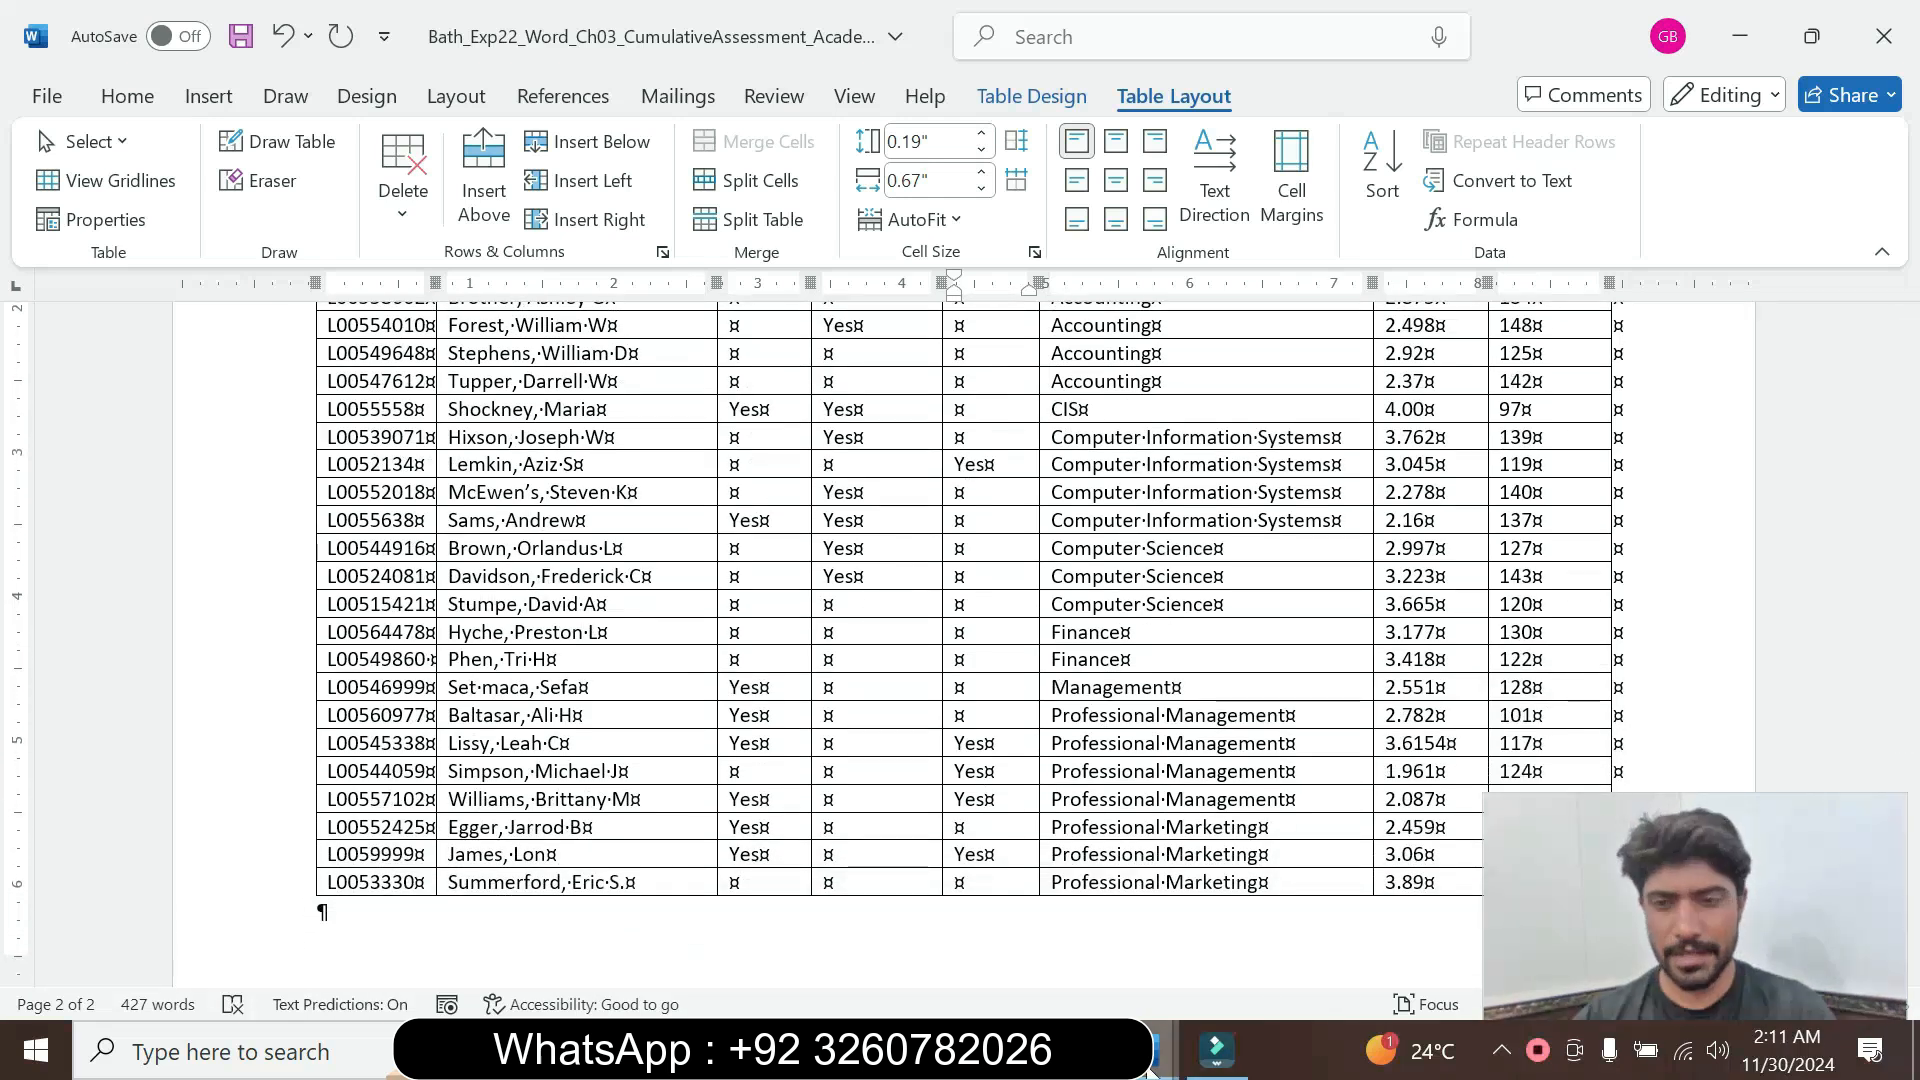
{"action": "mouse_move", "coordinate": [1155, 1068]}
{"action": "left_click", "coordinate": [1180, 930]}
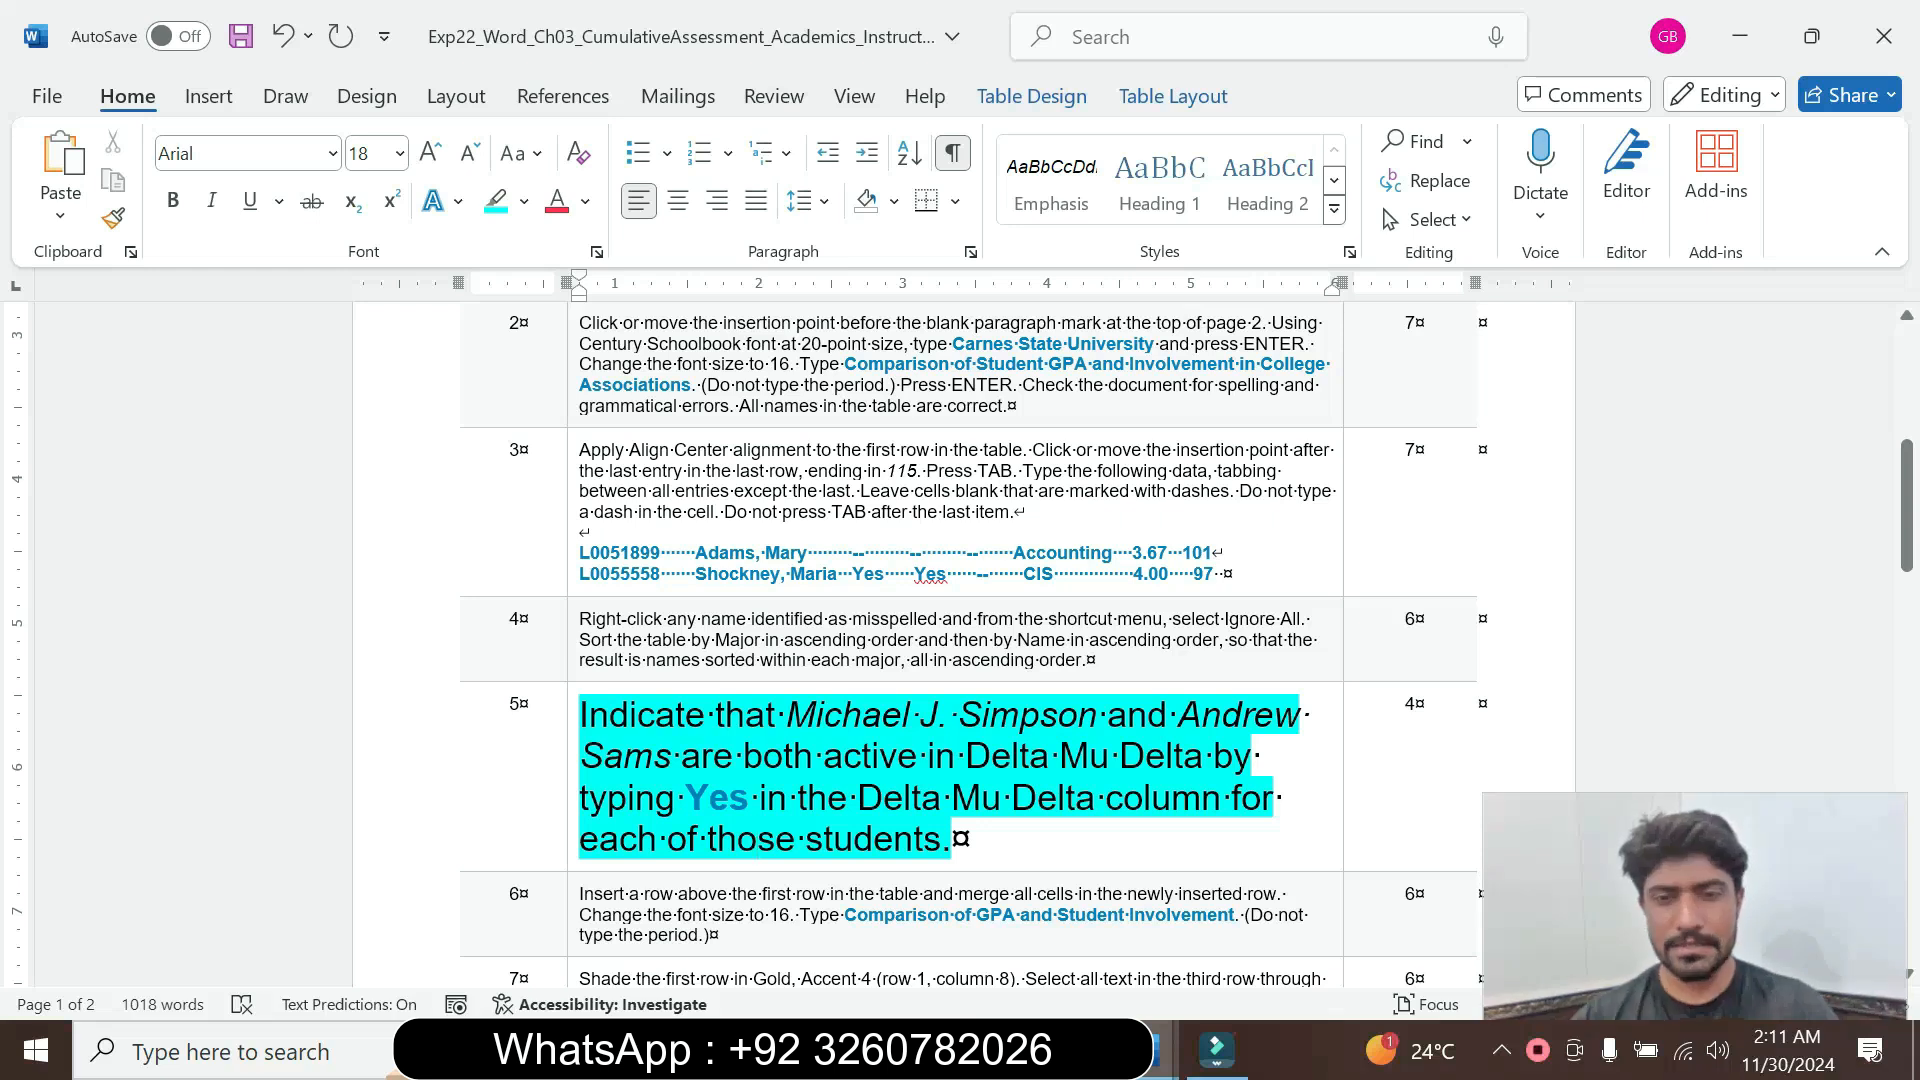
{"action": "mouse_move", "coordinate": [1165, 1064]}
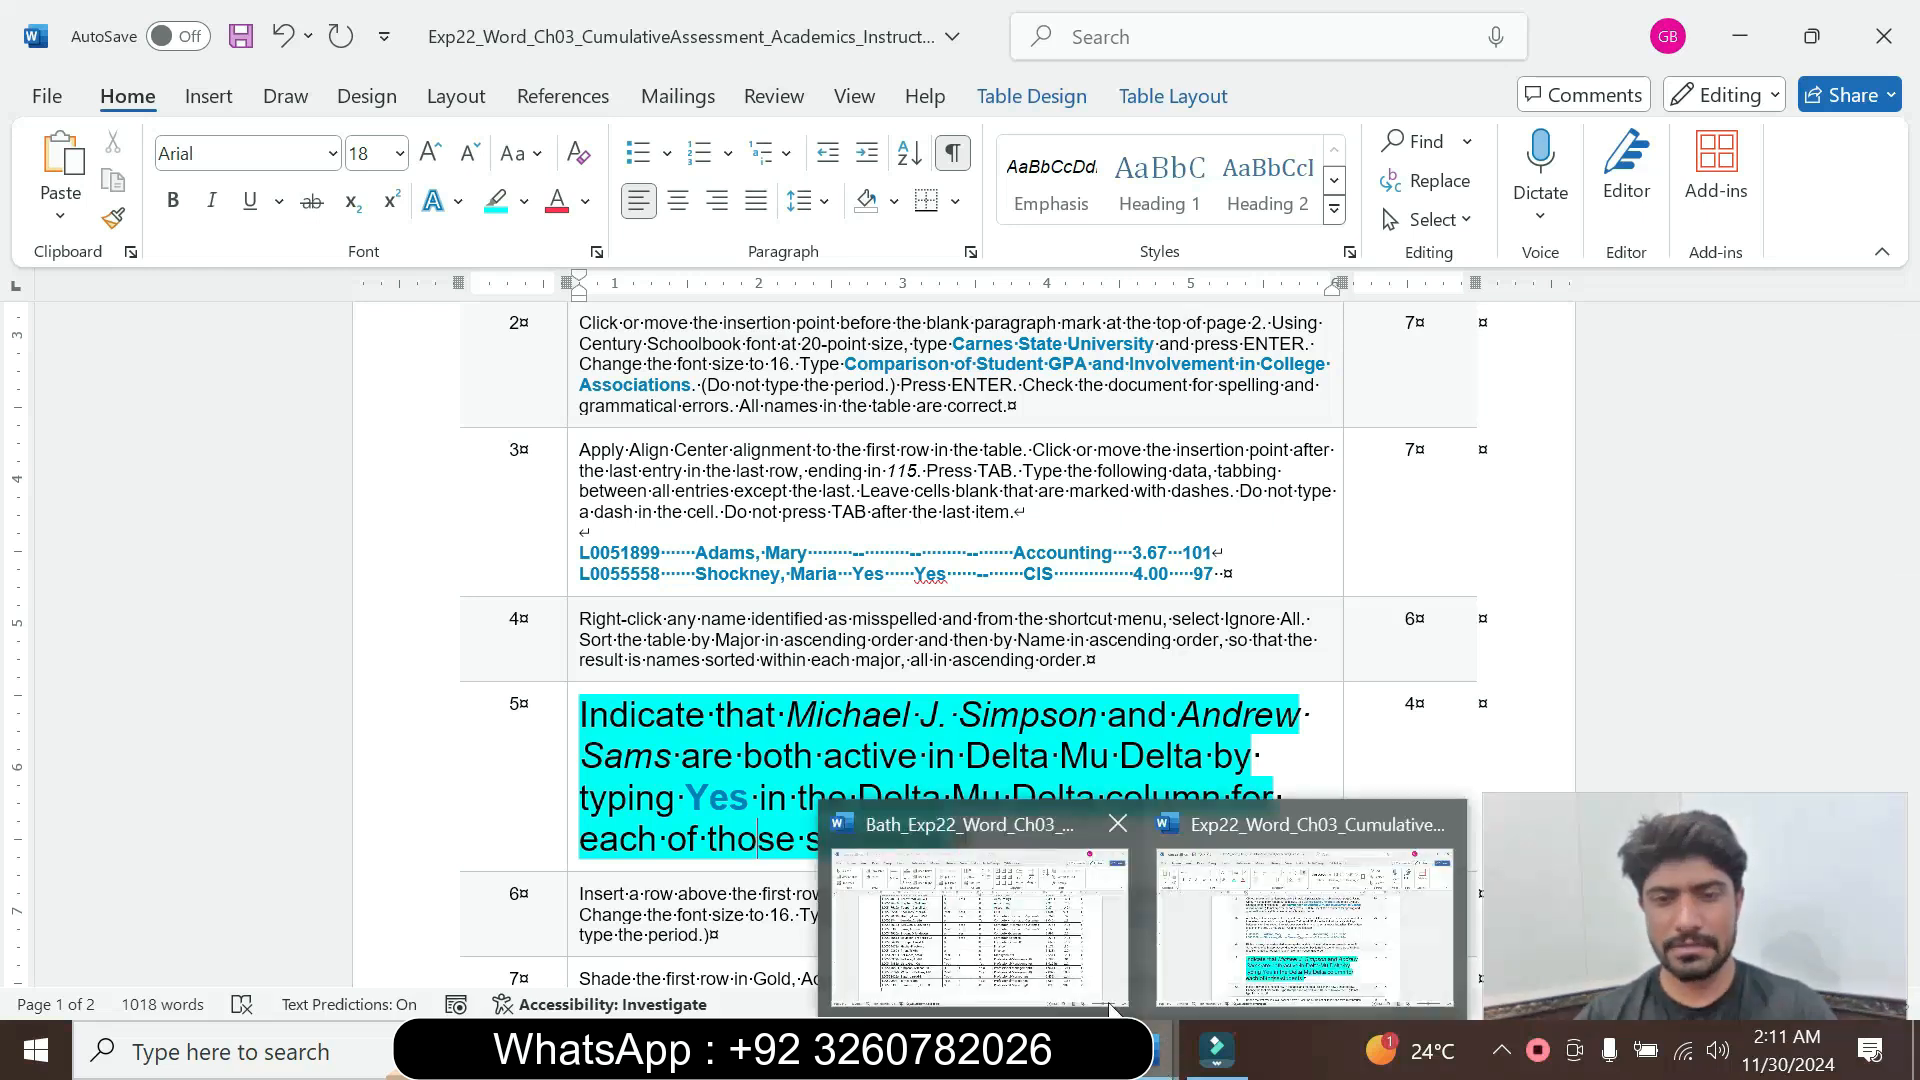
{"action": "left_click", "coordinate": [1108, 1001]}
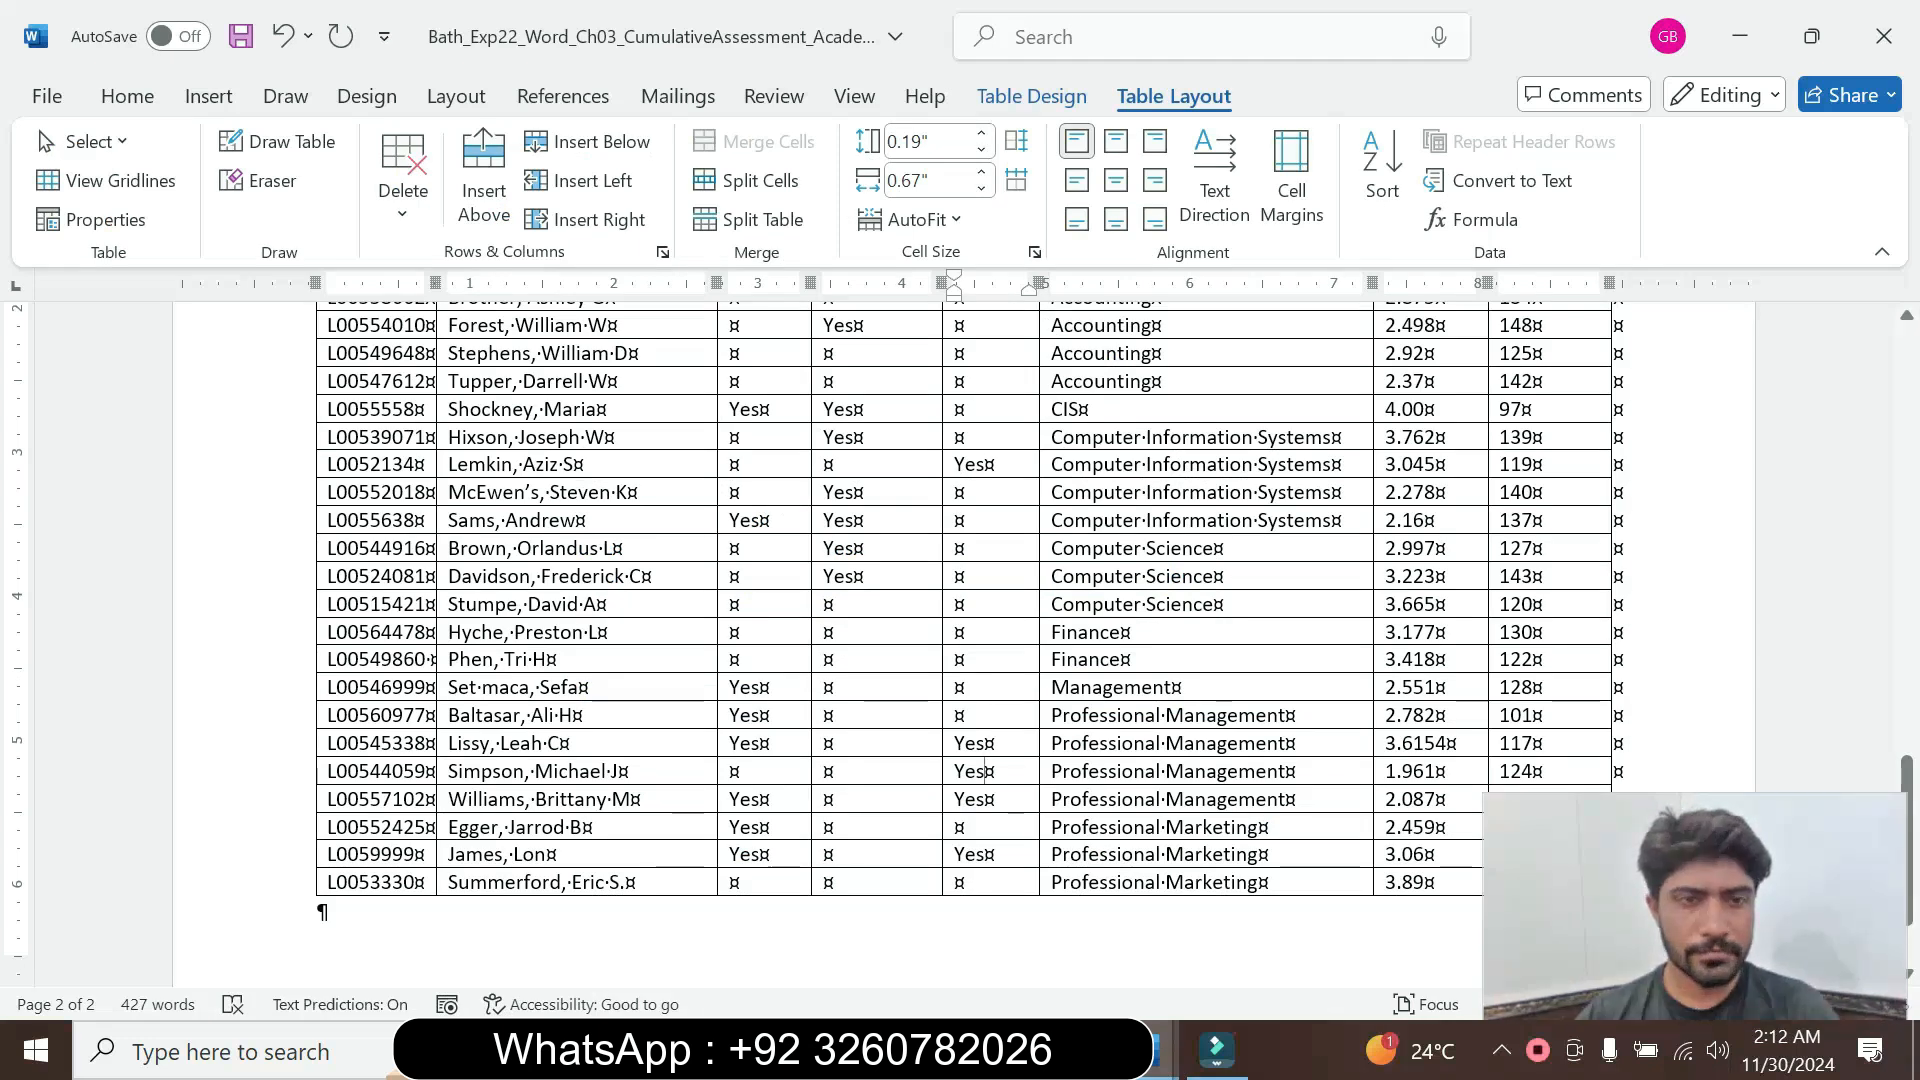
{"action": "left_click", "coordinate": [576, 520]}
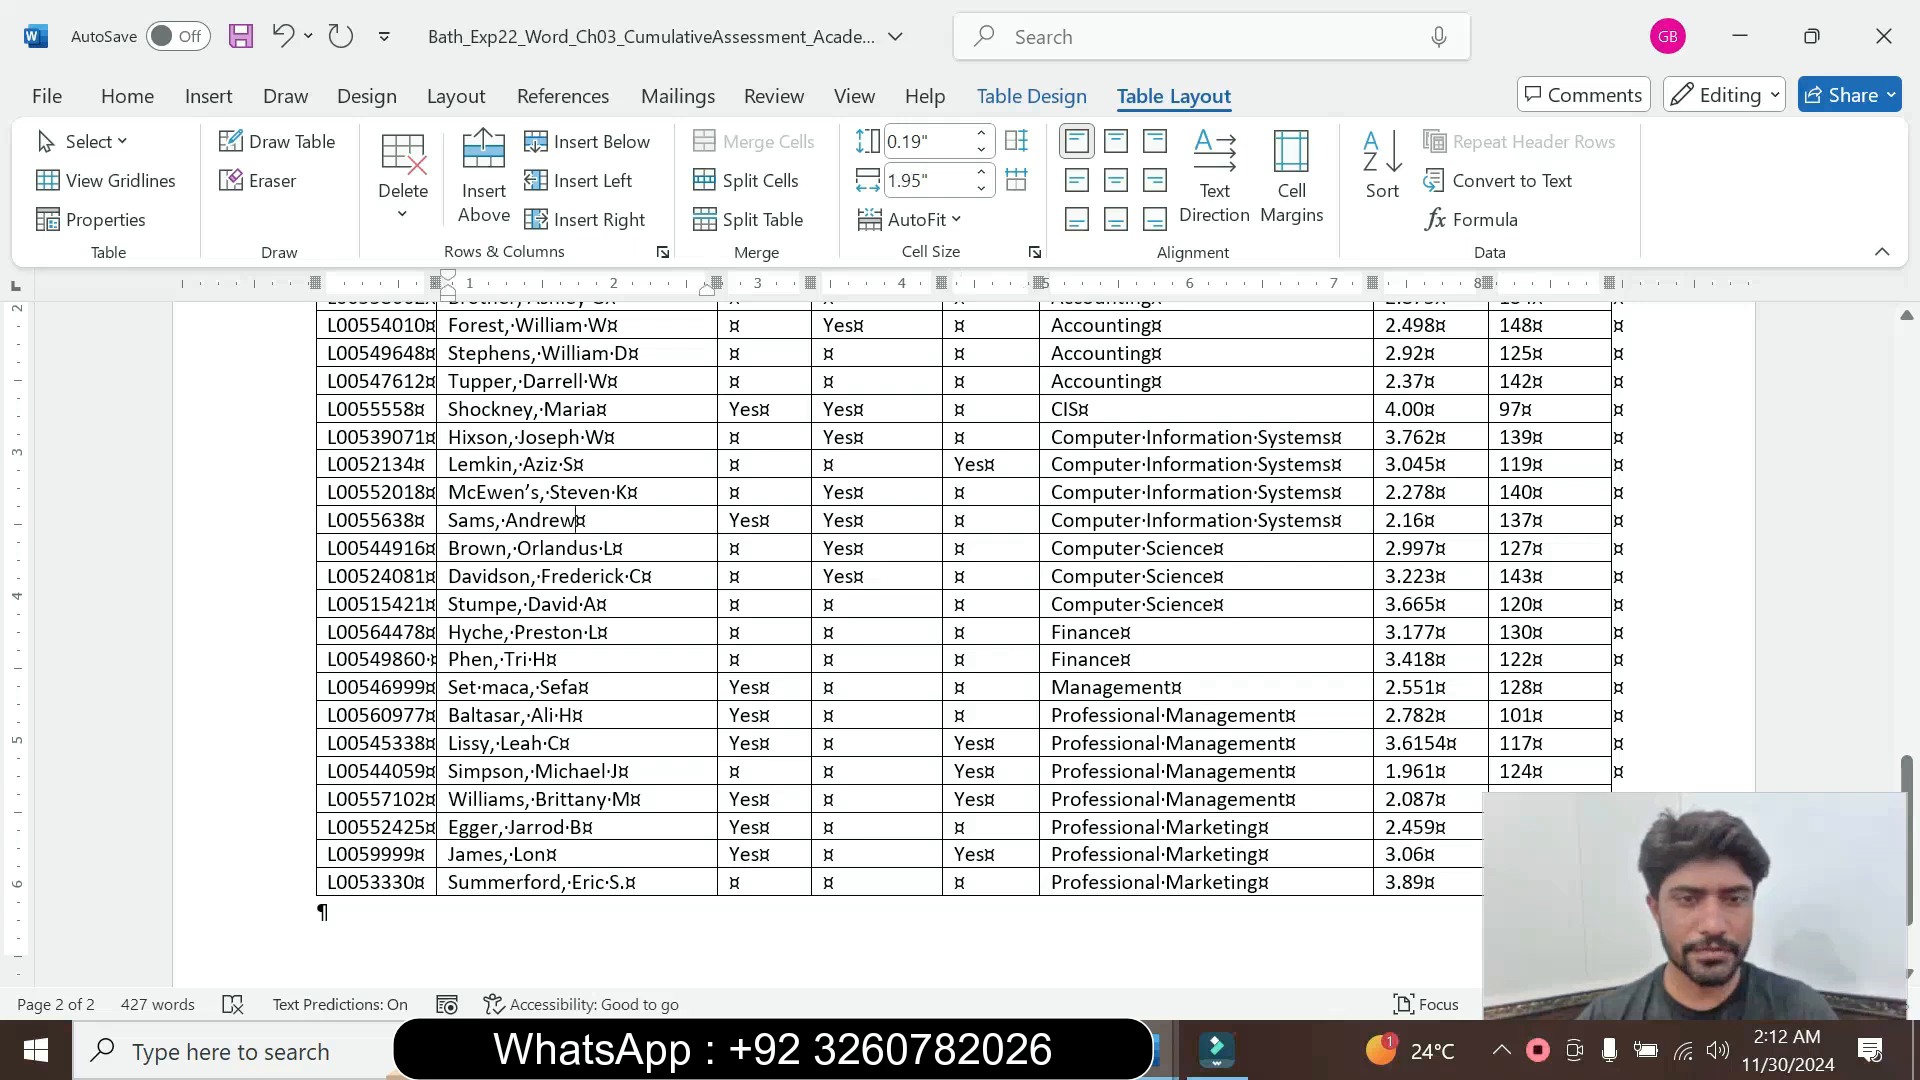
{"action": "left_click", "coordinate": [958, 520]}
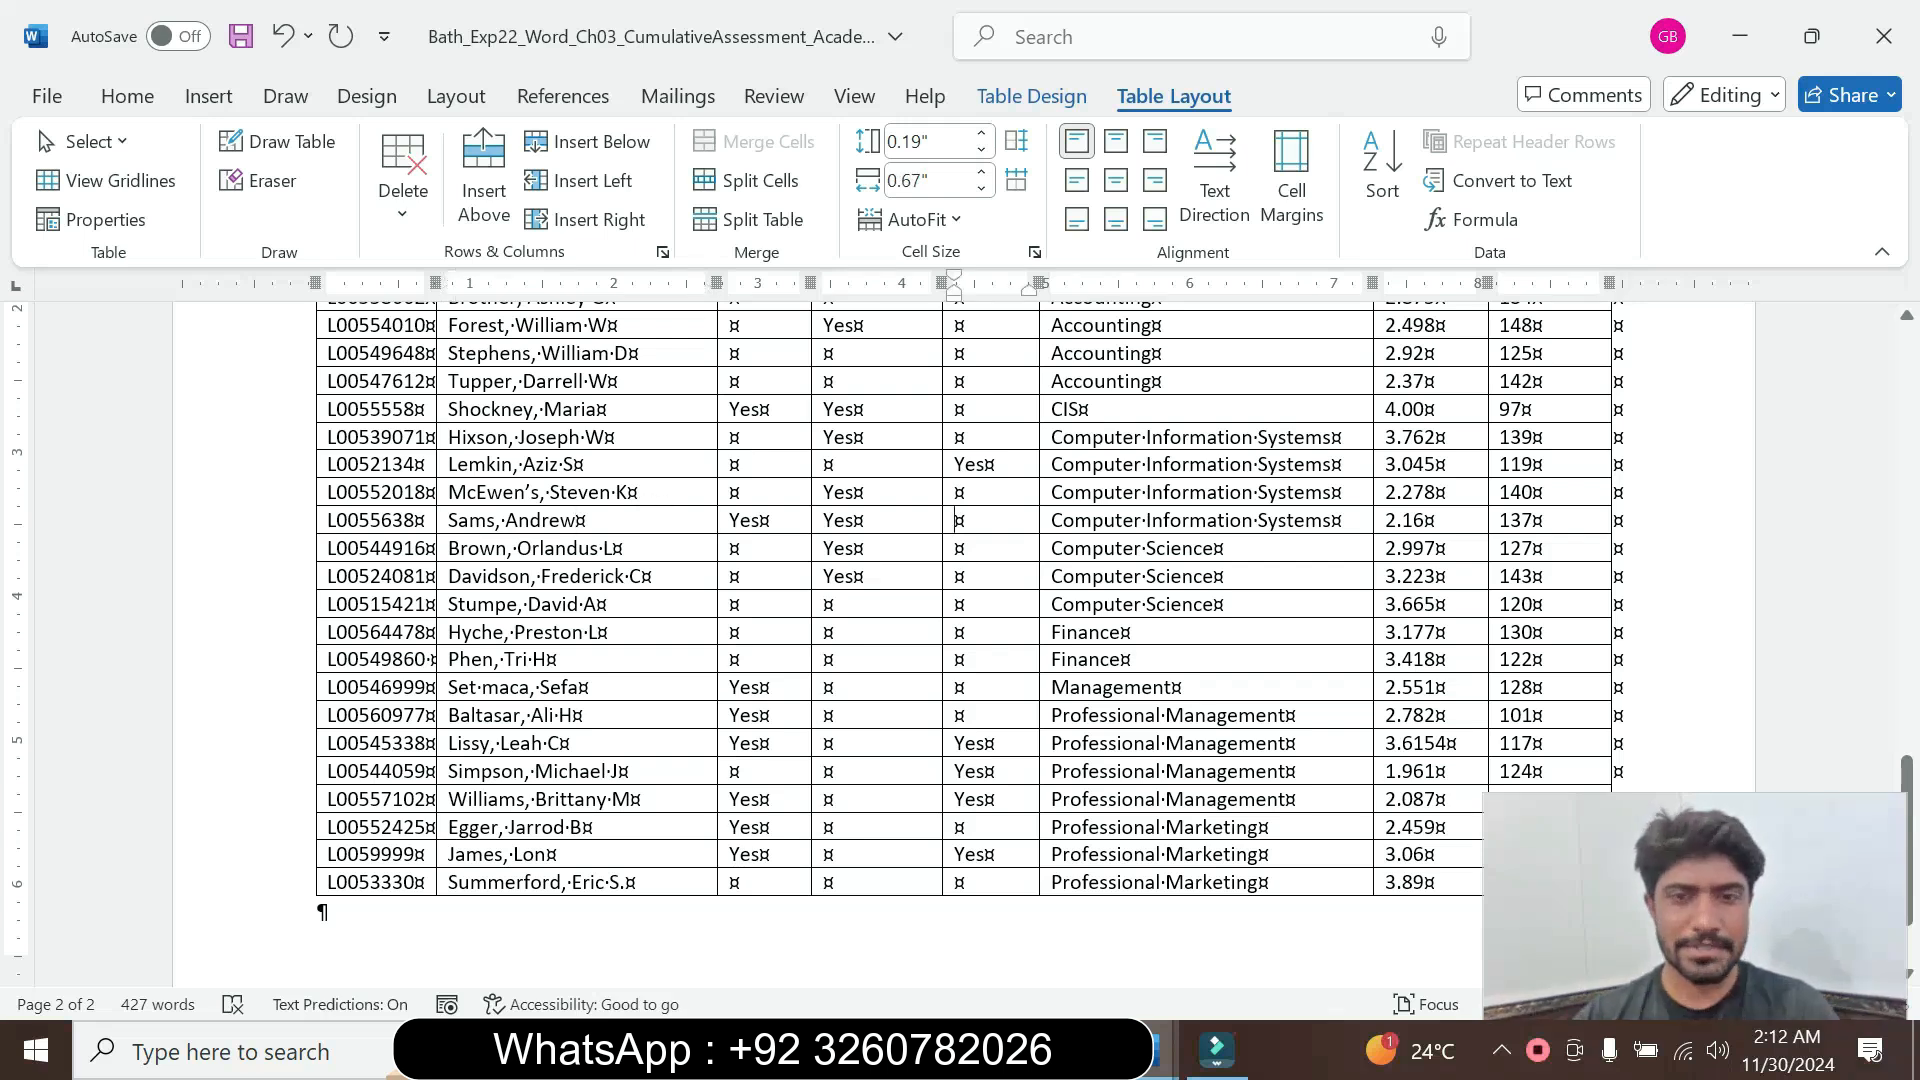
{"action": "type", "text": "Yes"}
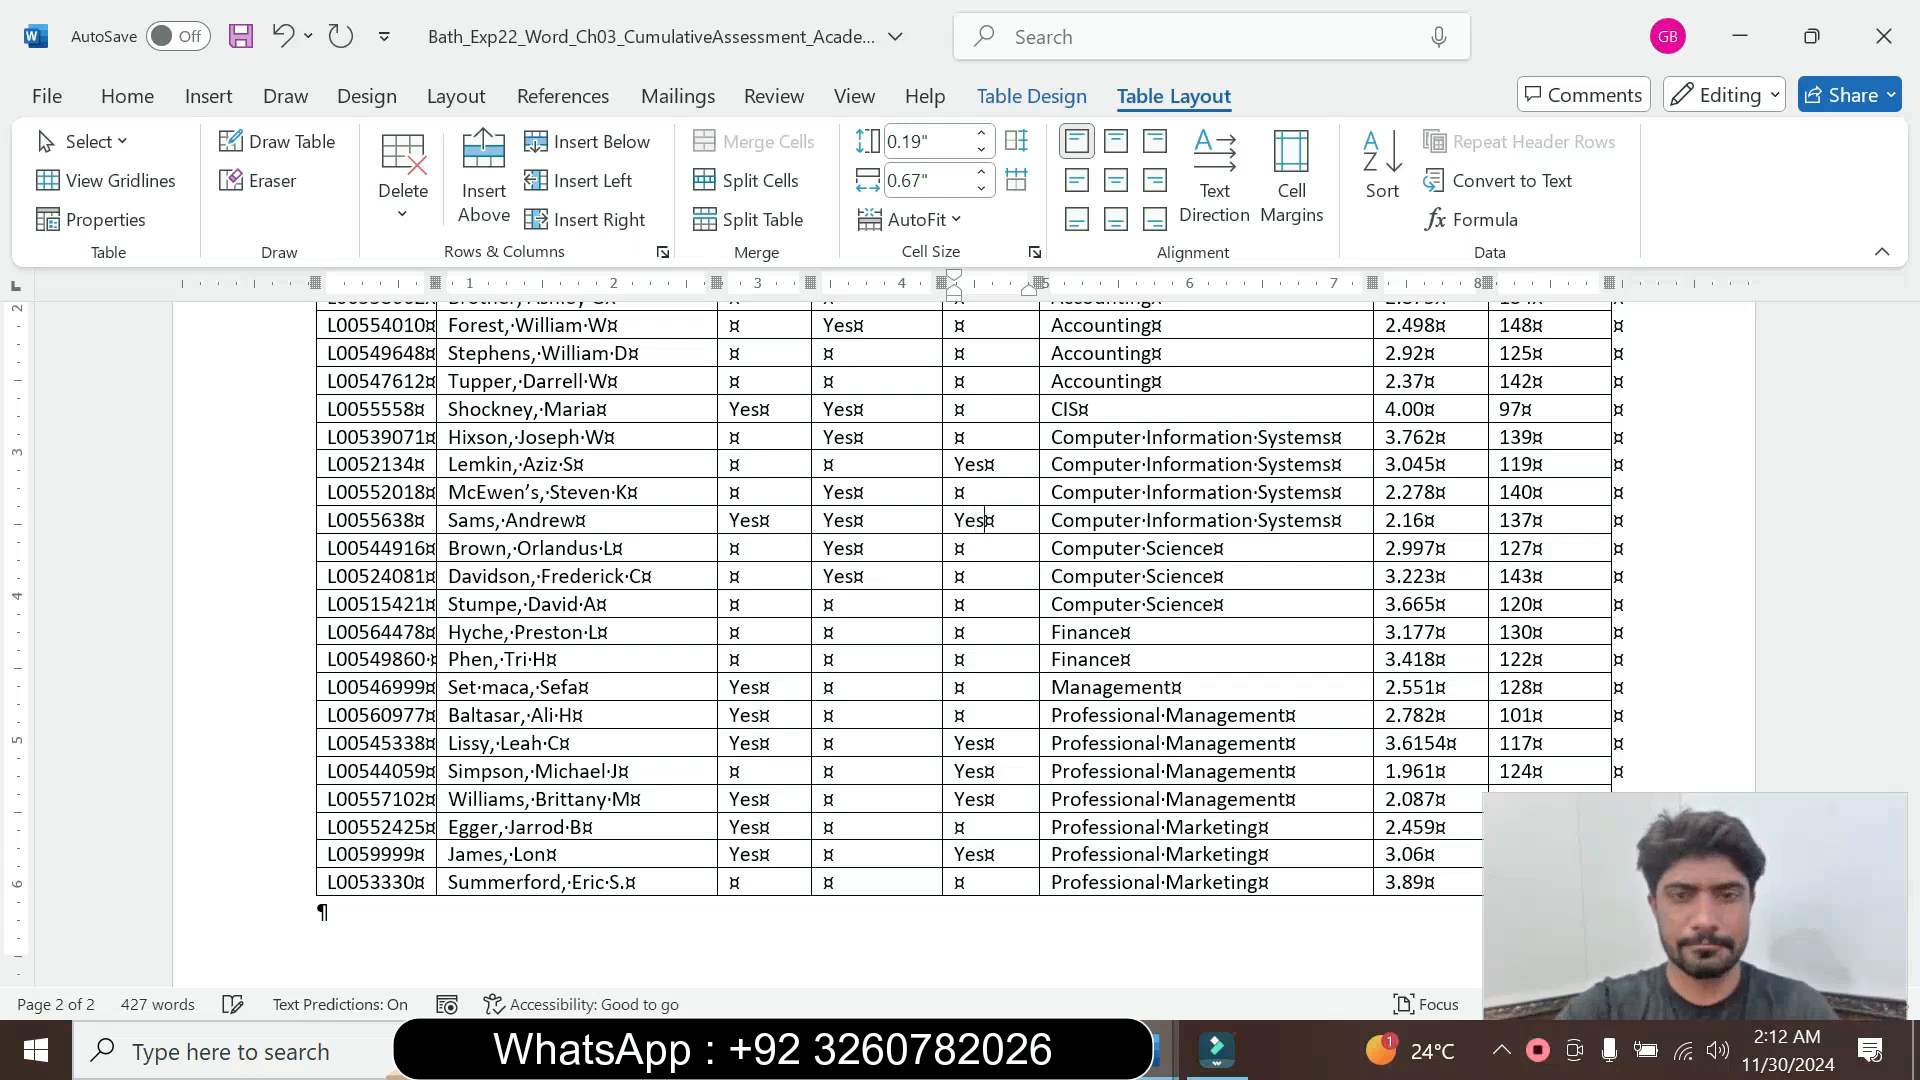
{"action": "key", "text": "Return"}
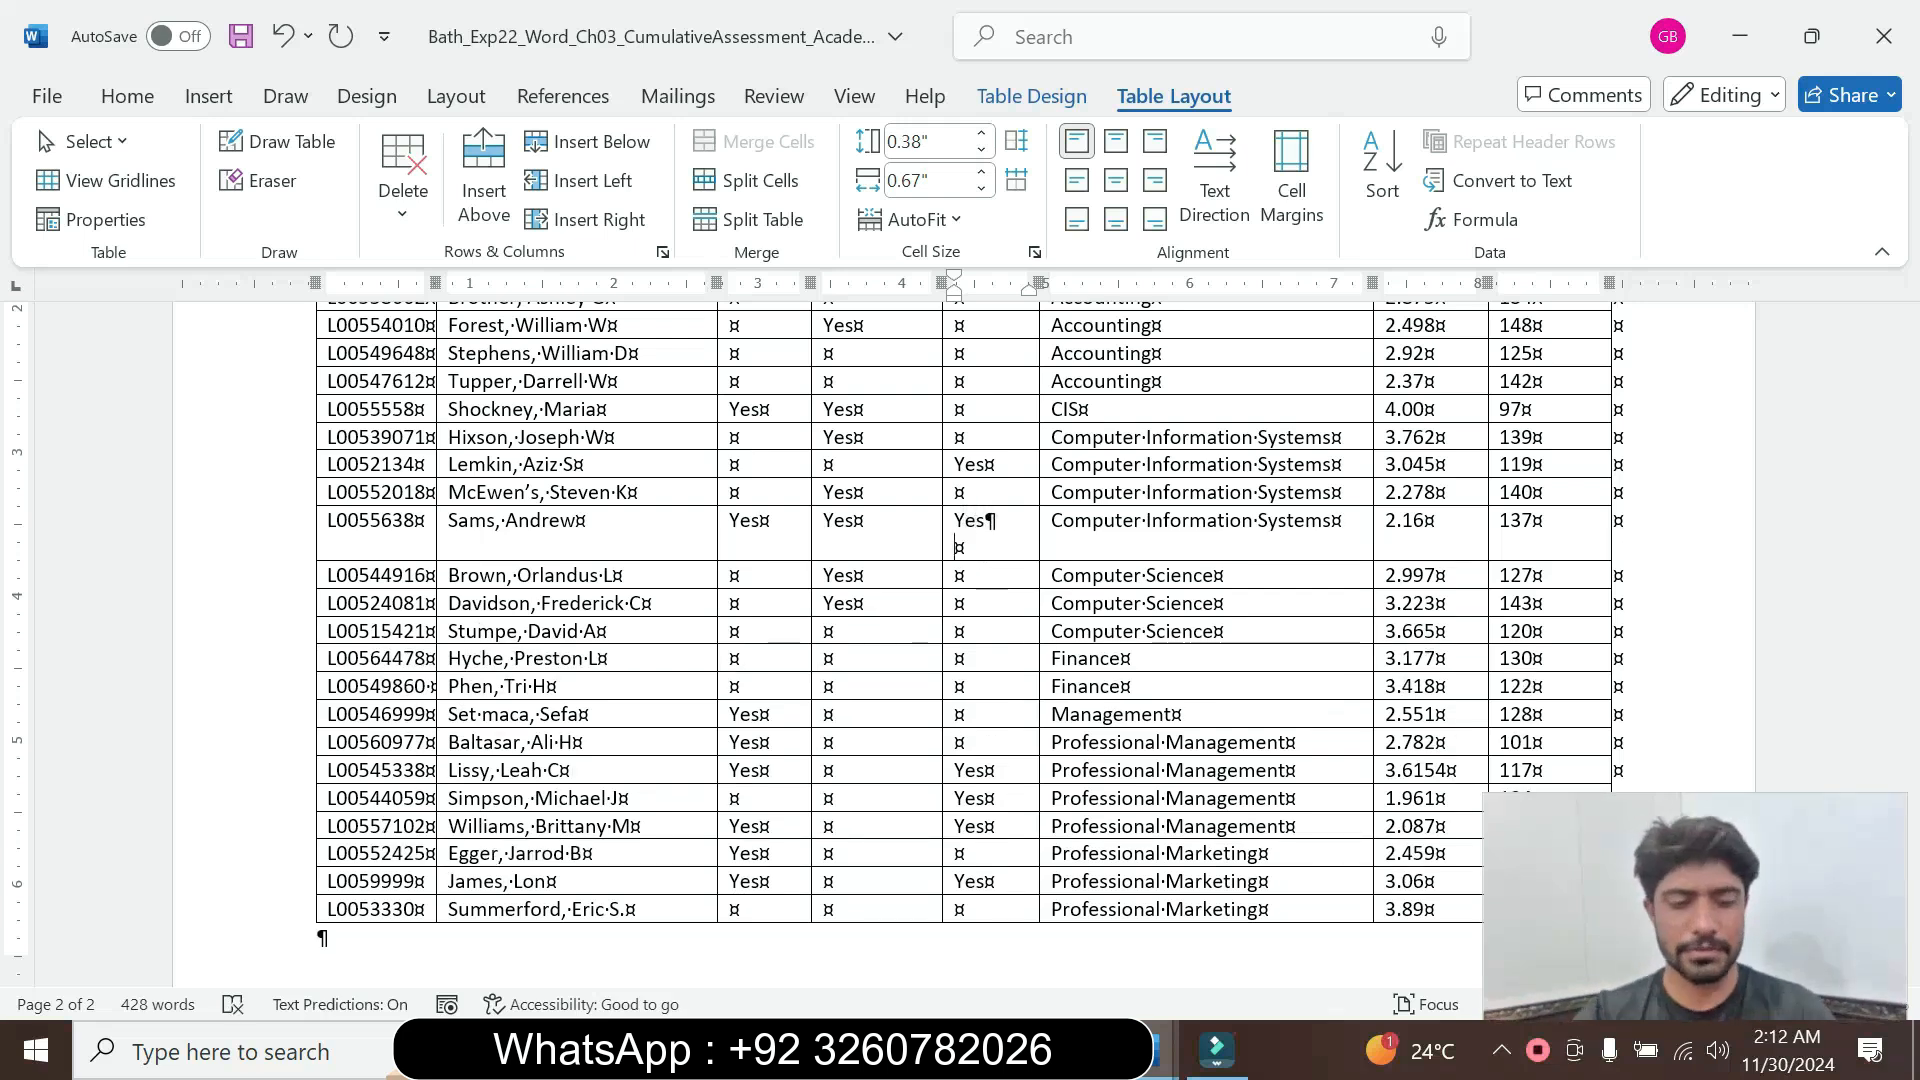
{"action": "key", "text": "ctrl+z"}
{"action": "type", "text": "Yes"}
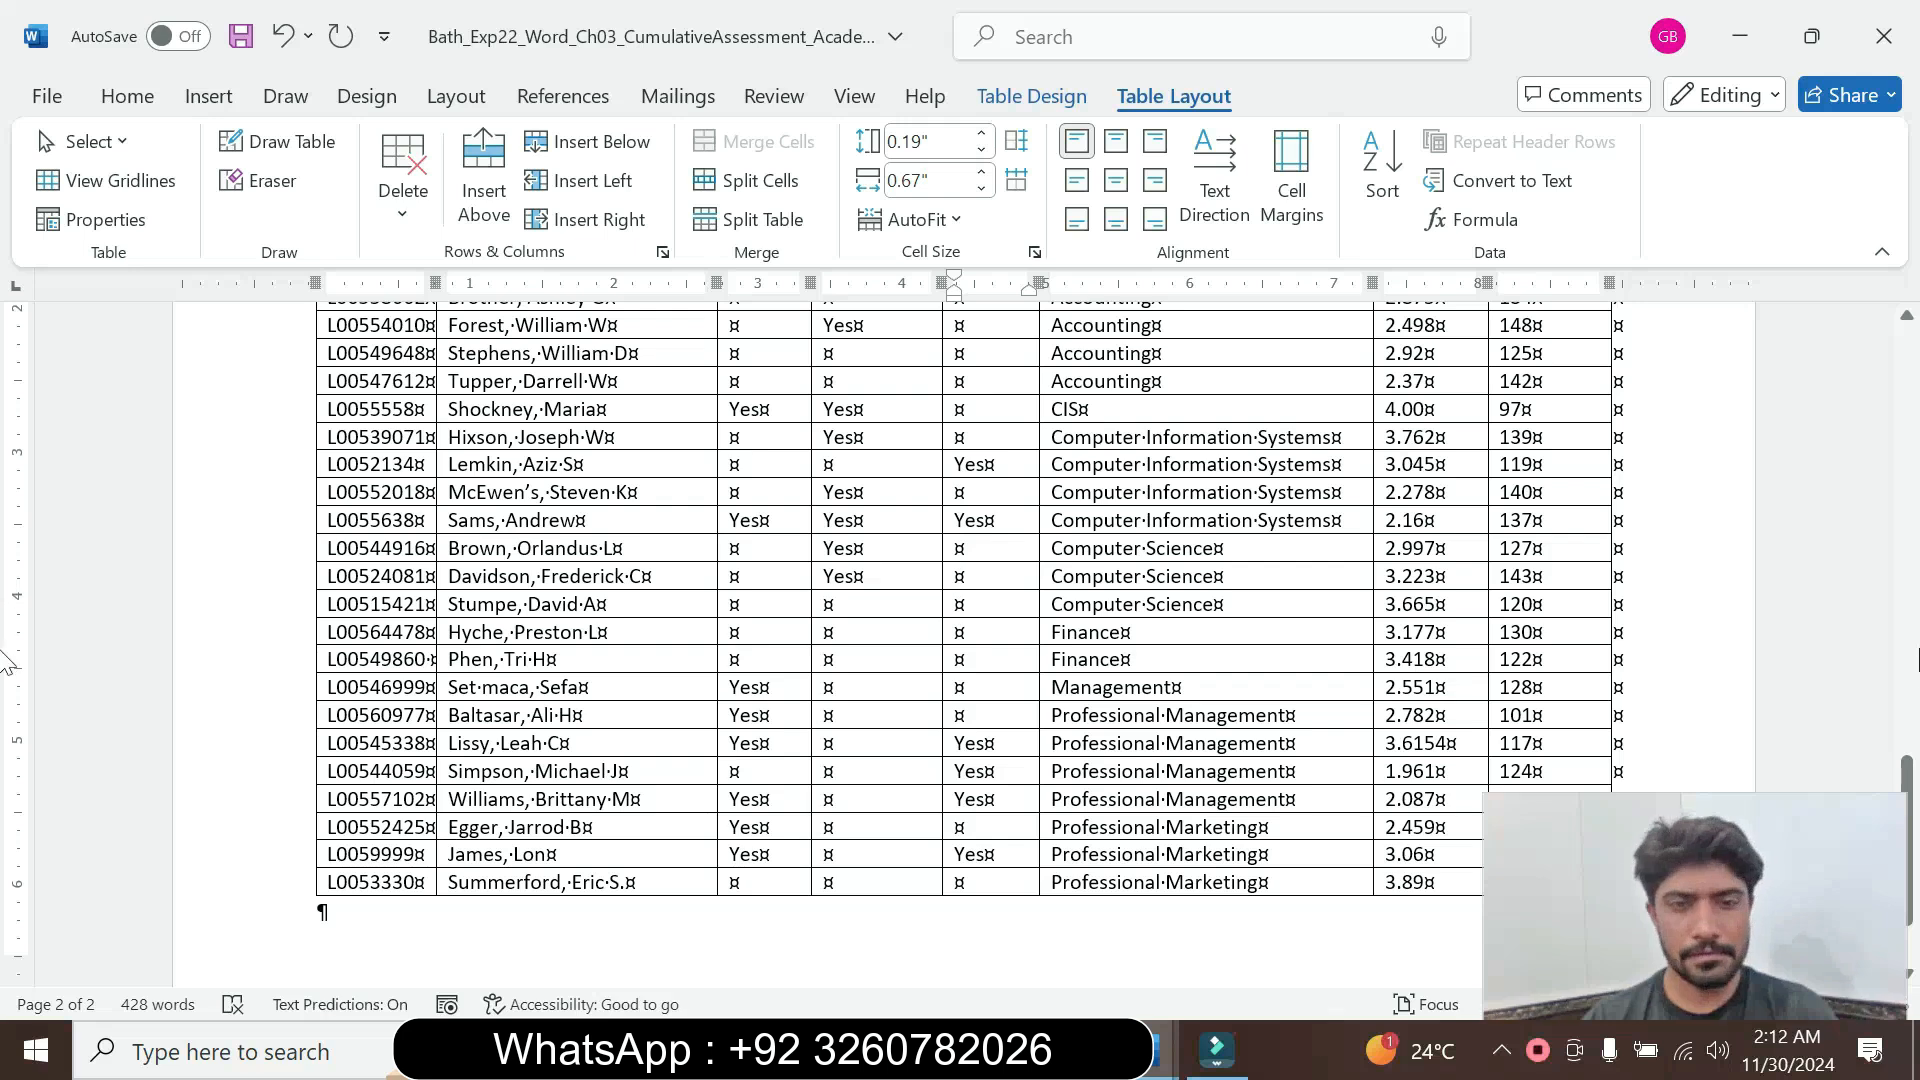
Review the Delta Mu Delta entries in the table and return to the step 5 text in the instructions document
{"action": "left_click_drag", "start_coordinate": [1912, 778], "coordinate": [1909, 744]}
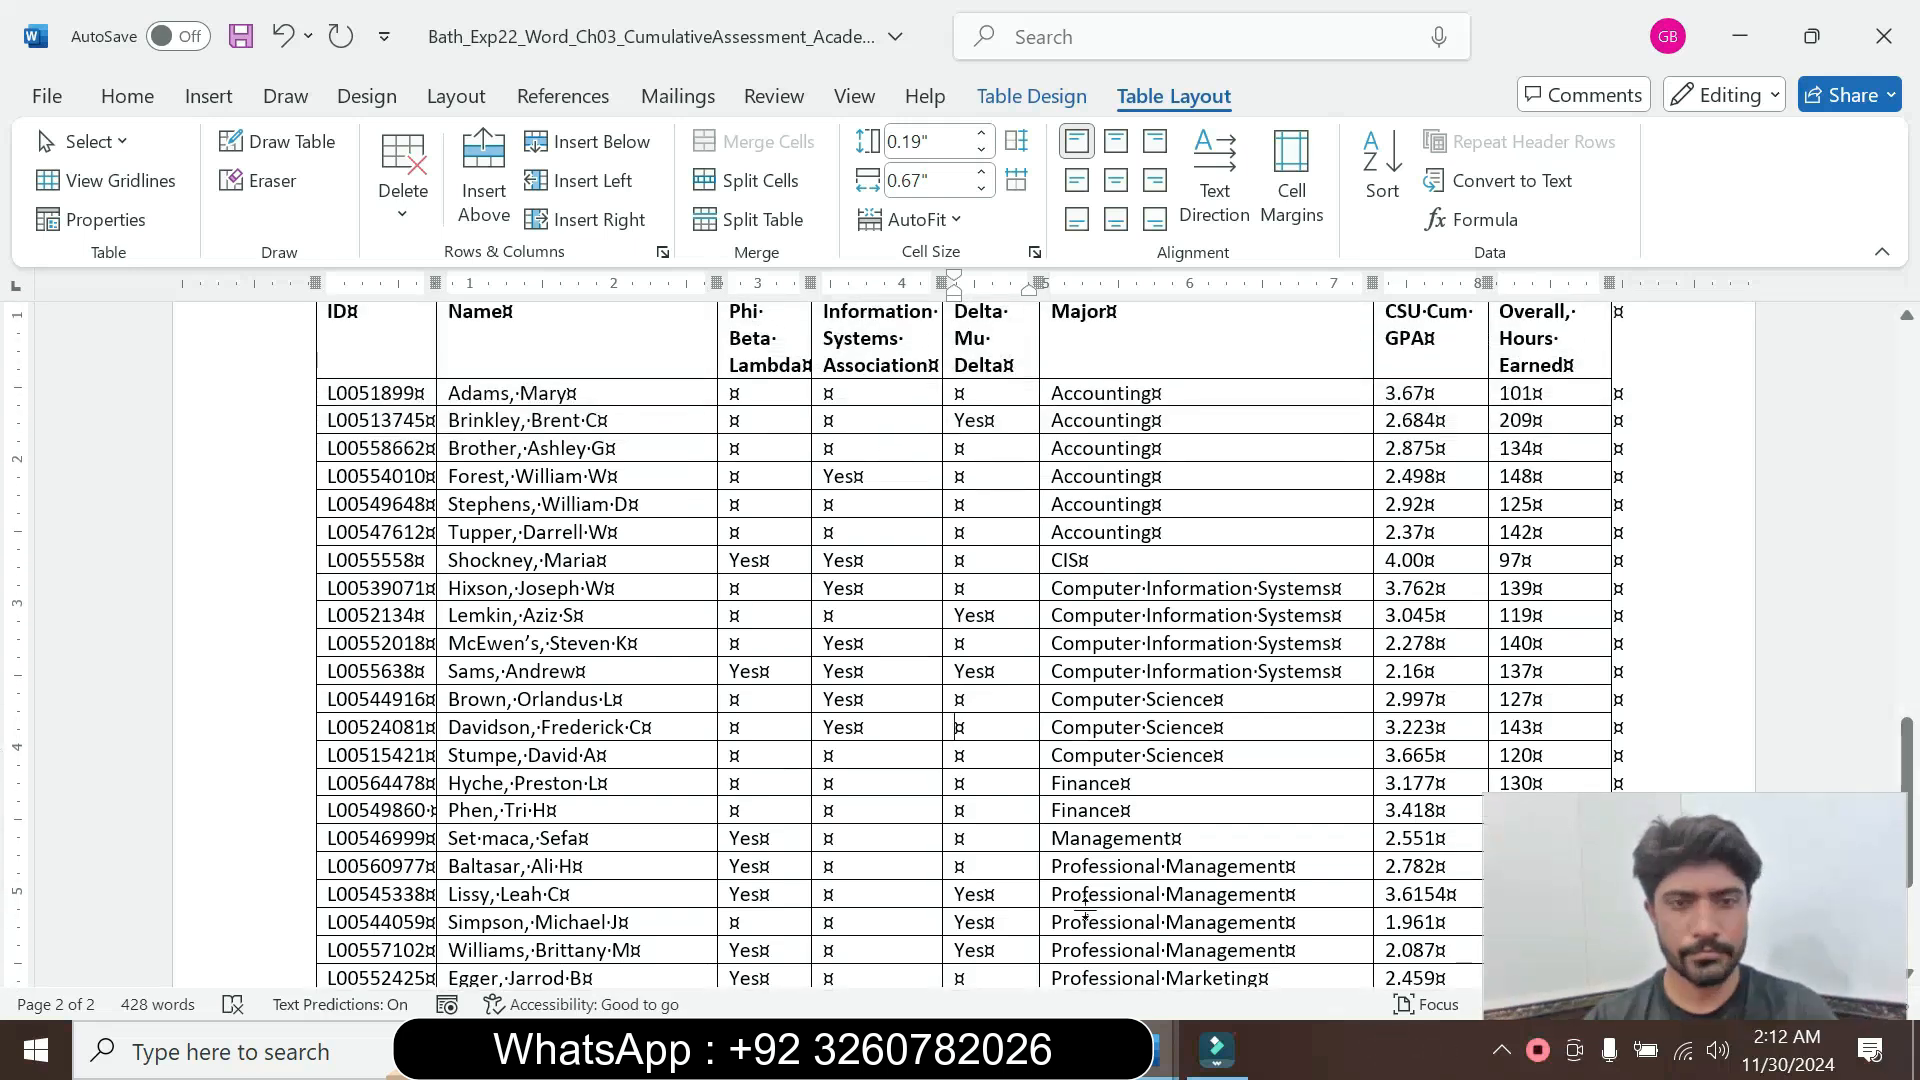
{"action": "mouse_move", "coordinate": [1153, 1071]}
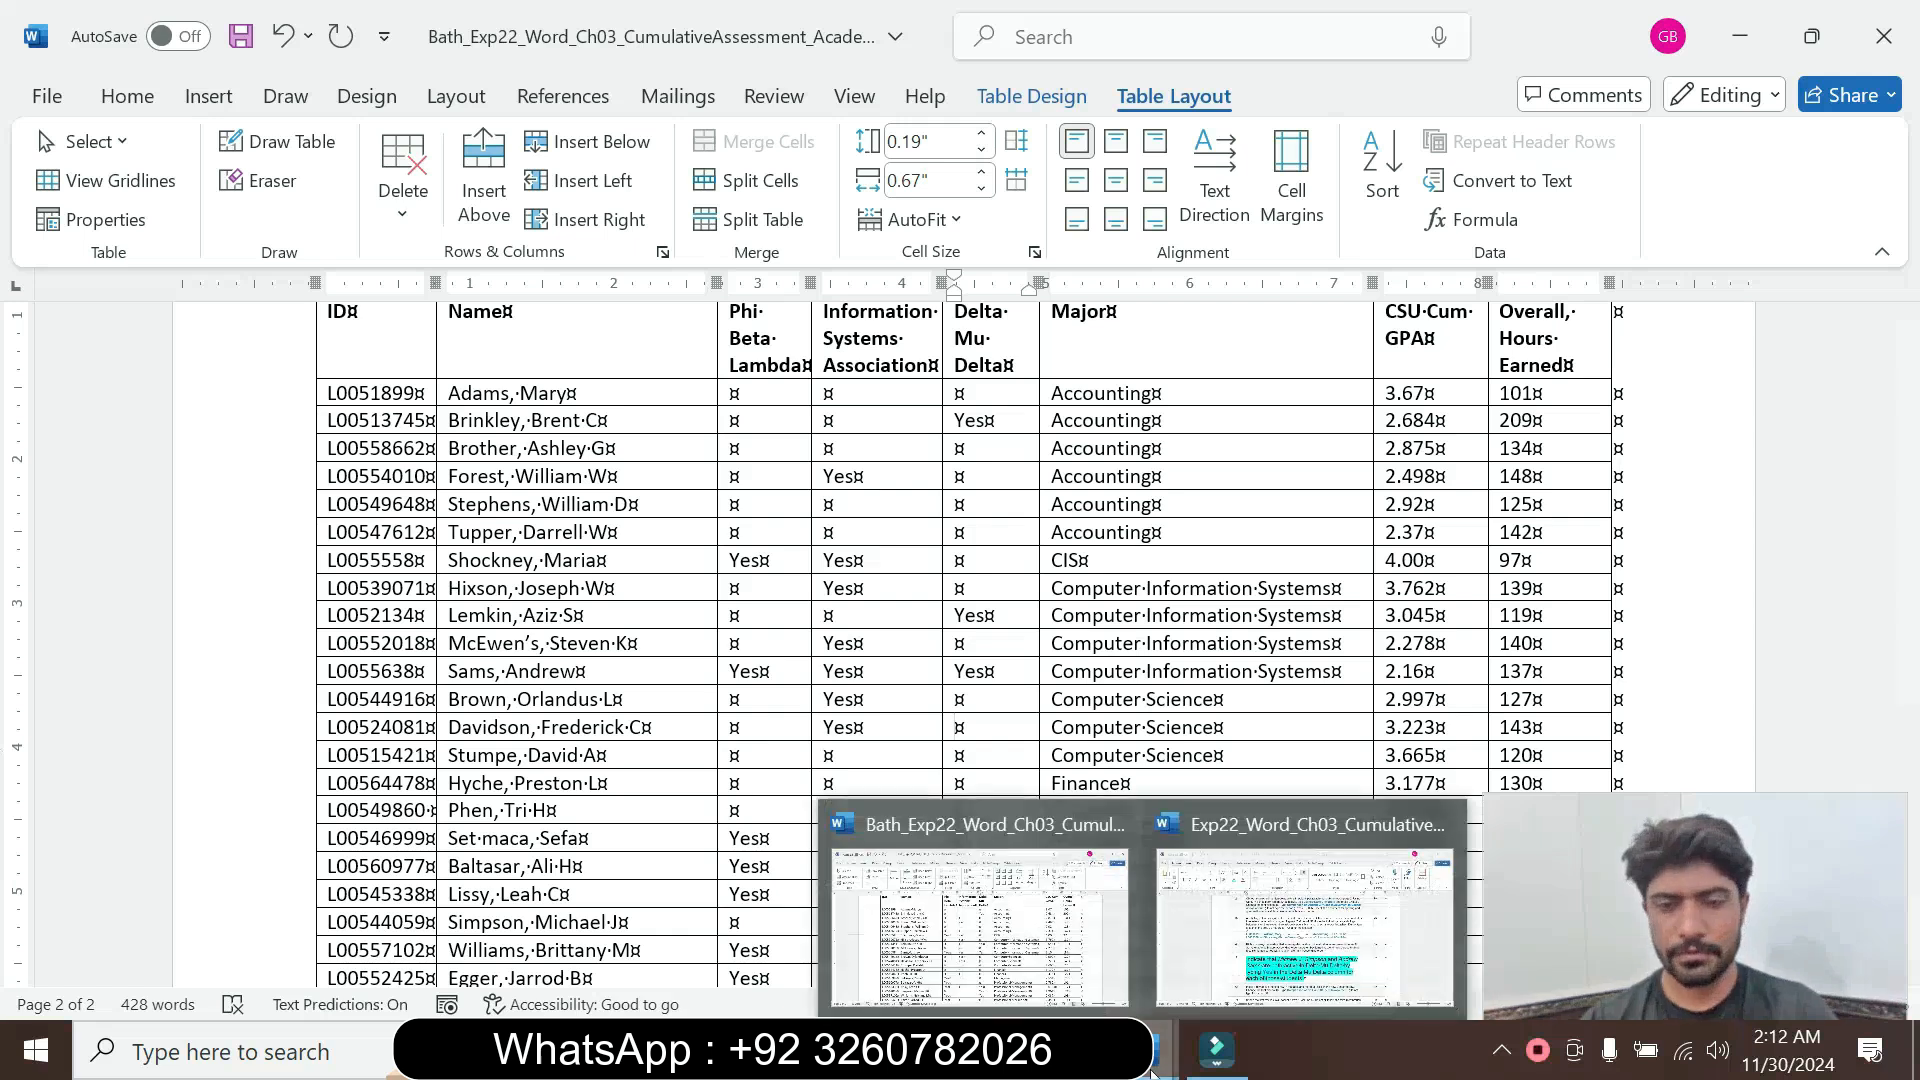
{"action": "left_click", "coordinate": [1275, 924]}
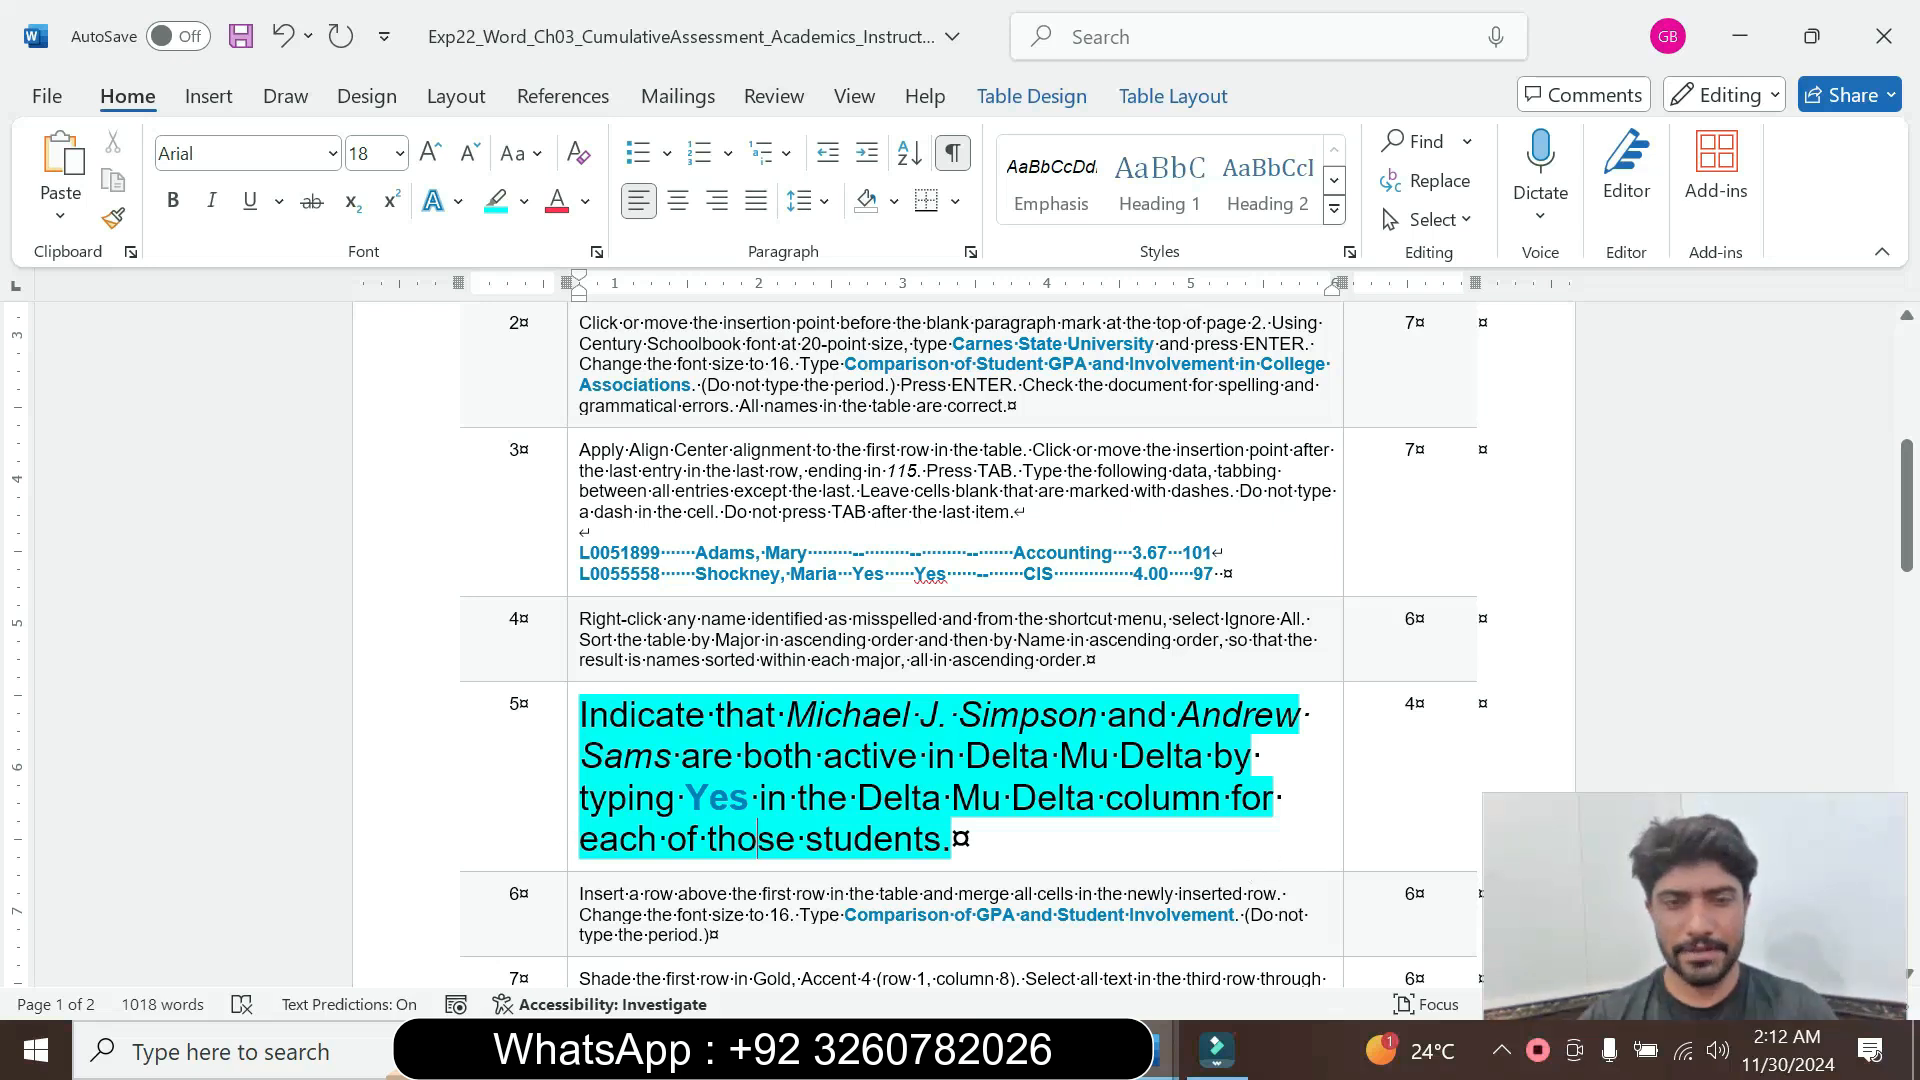
{"action": "mouse_move", "coordinate": [1164, 1057]}
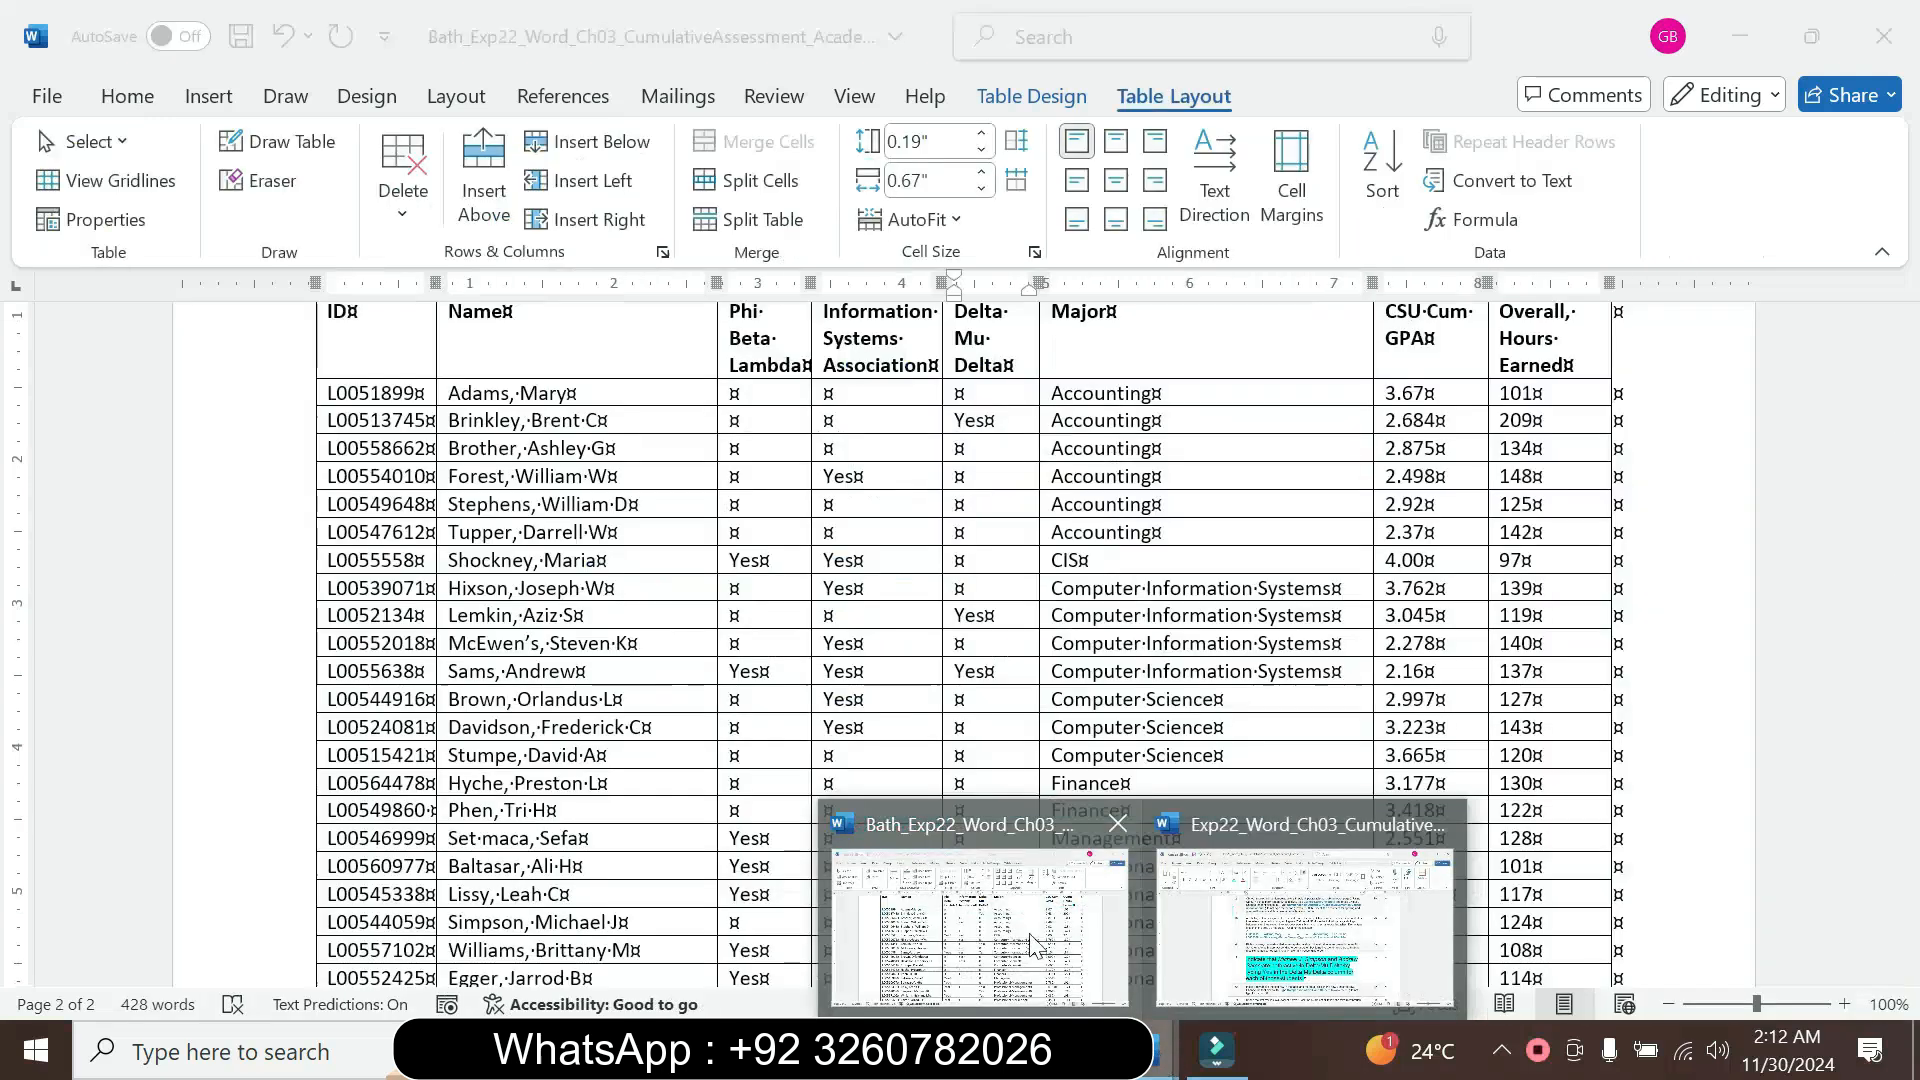
{"action": "left_click", "coordinate": [979, 935]}
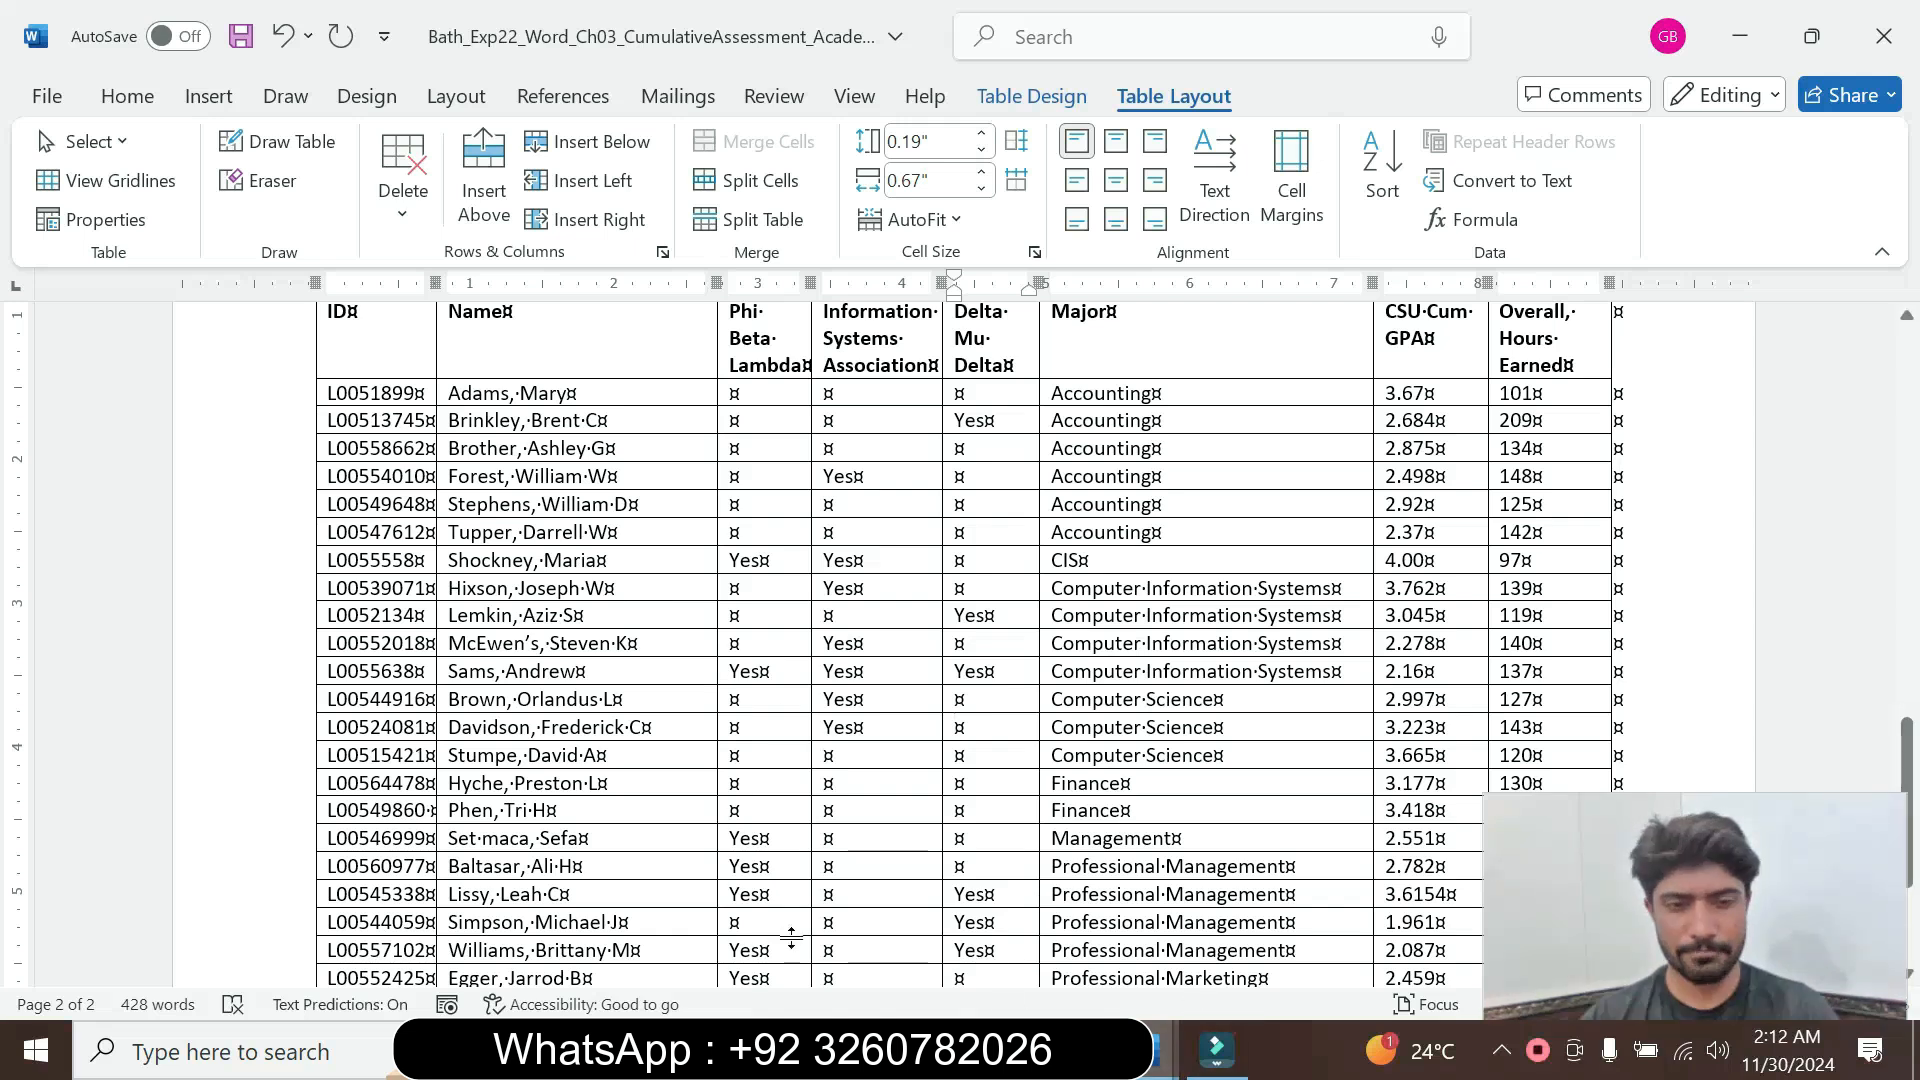
{"action": "mouse_move", "coordinate": [1171, 1068]}
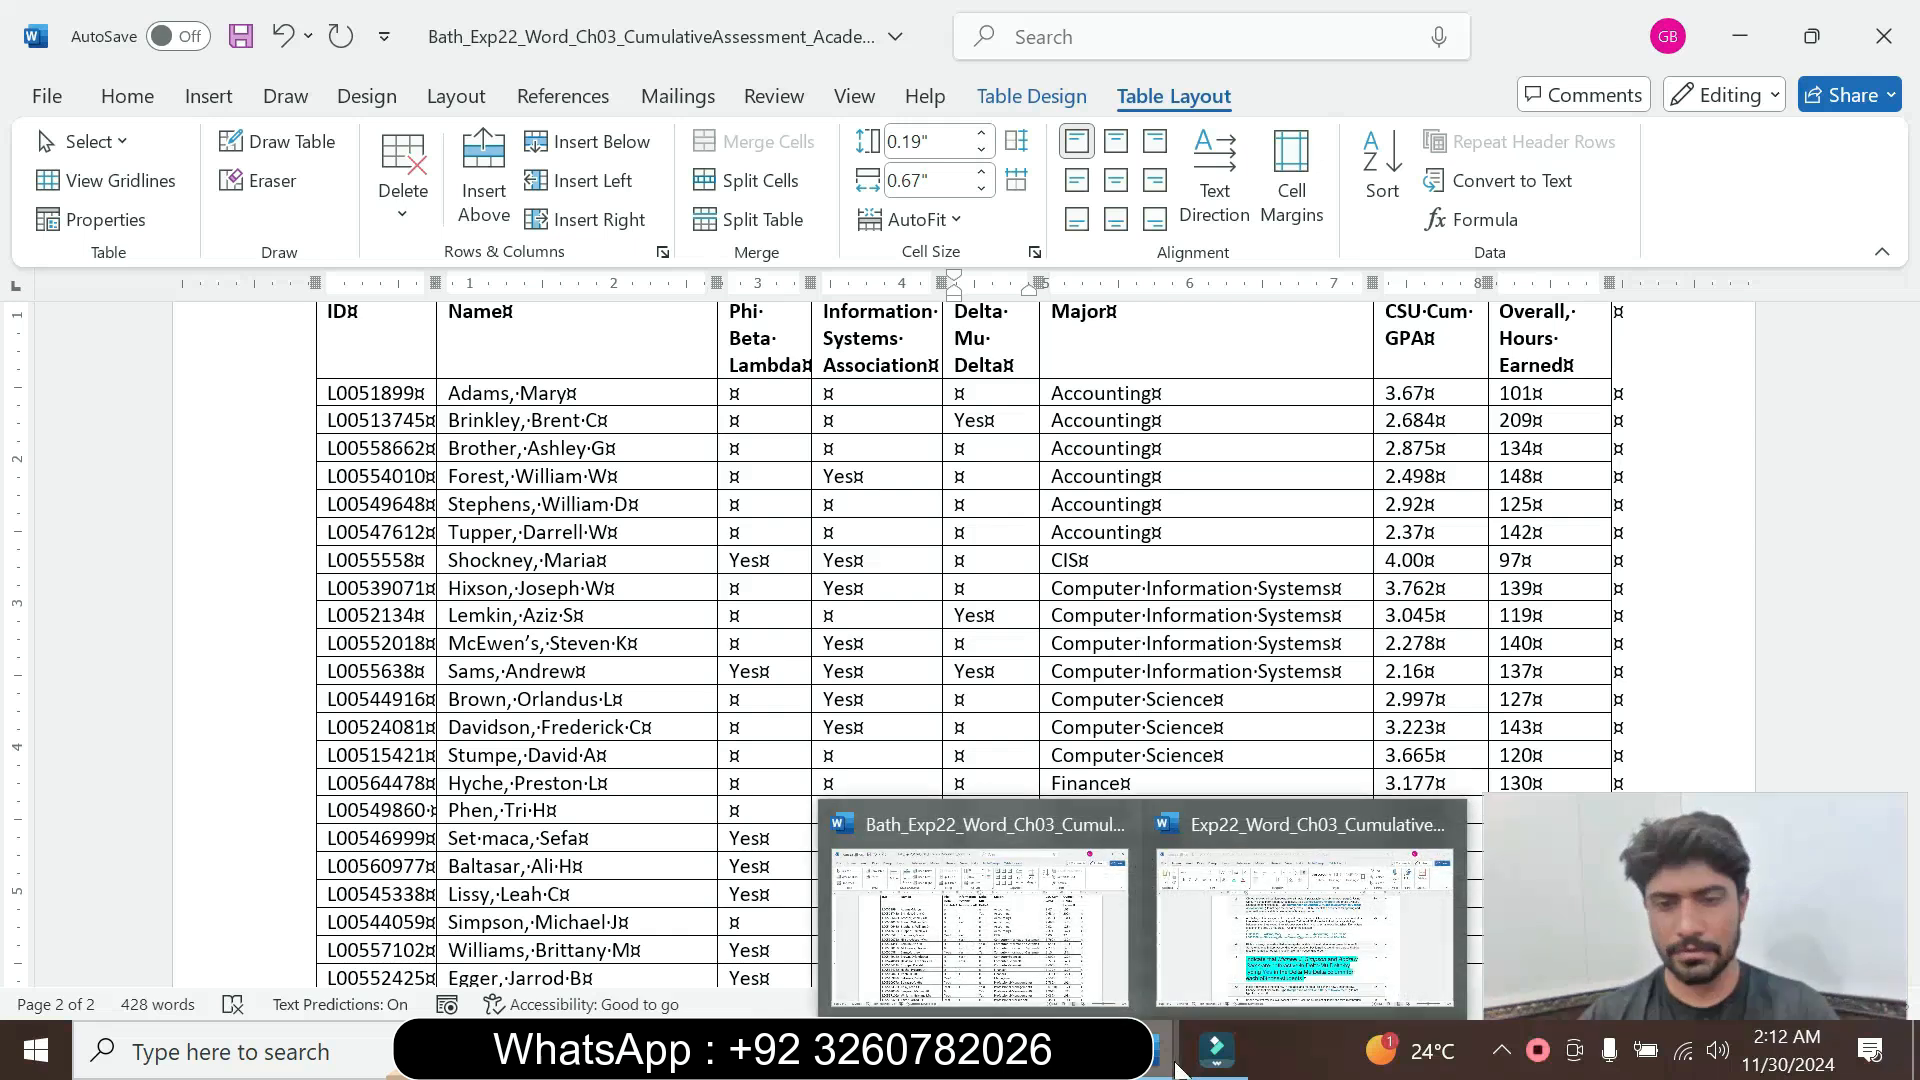
{"action": "left_click", "coordinate": [1310, 925]}
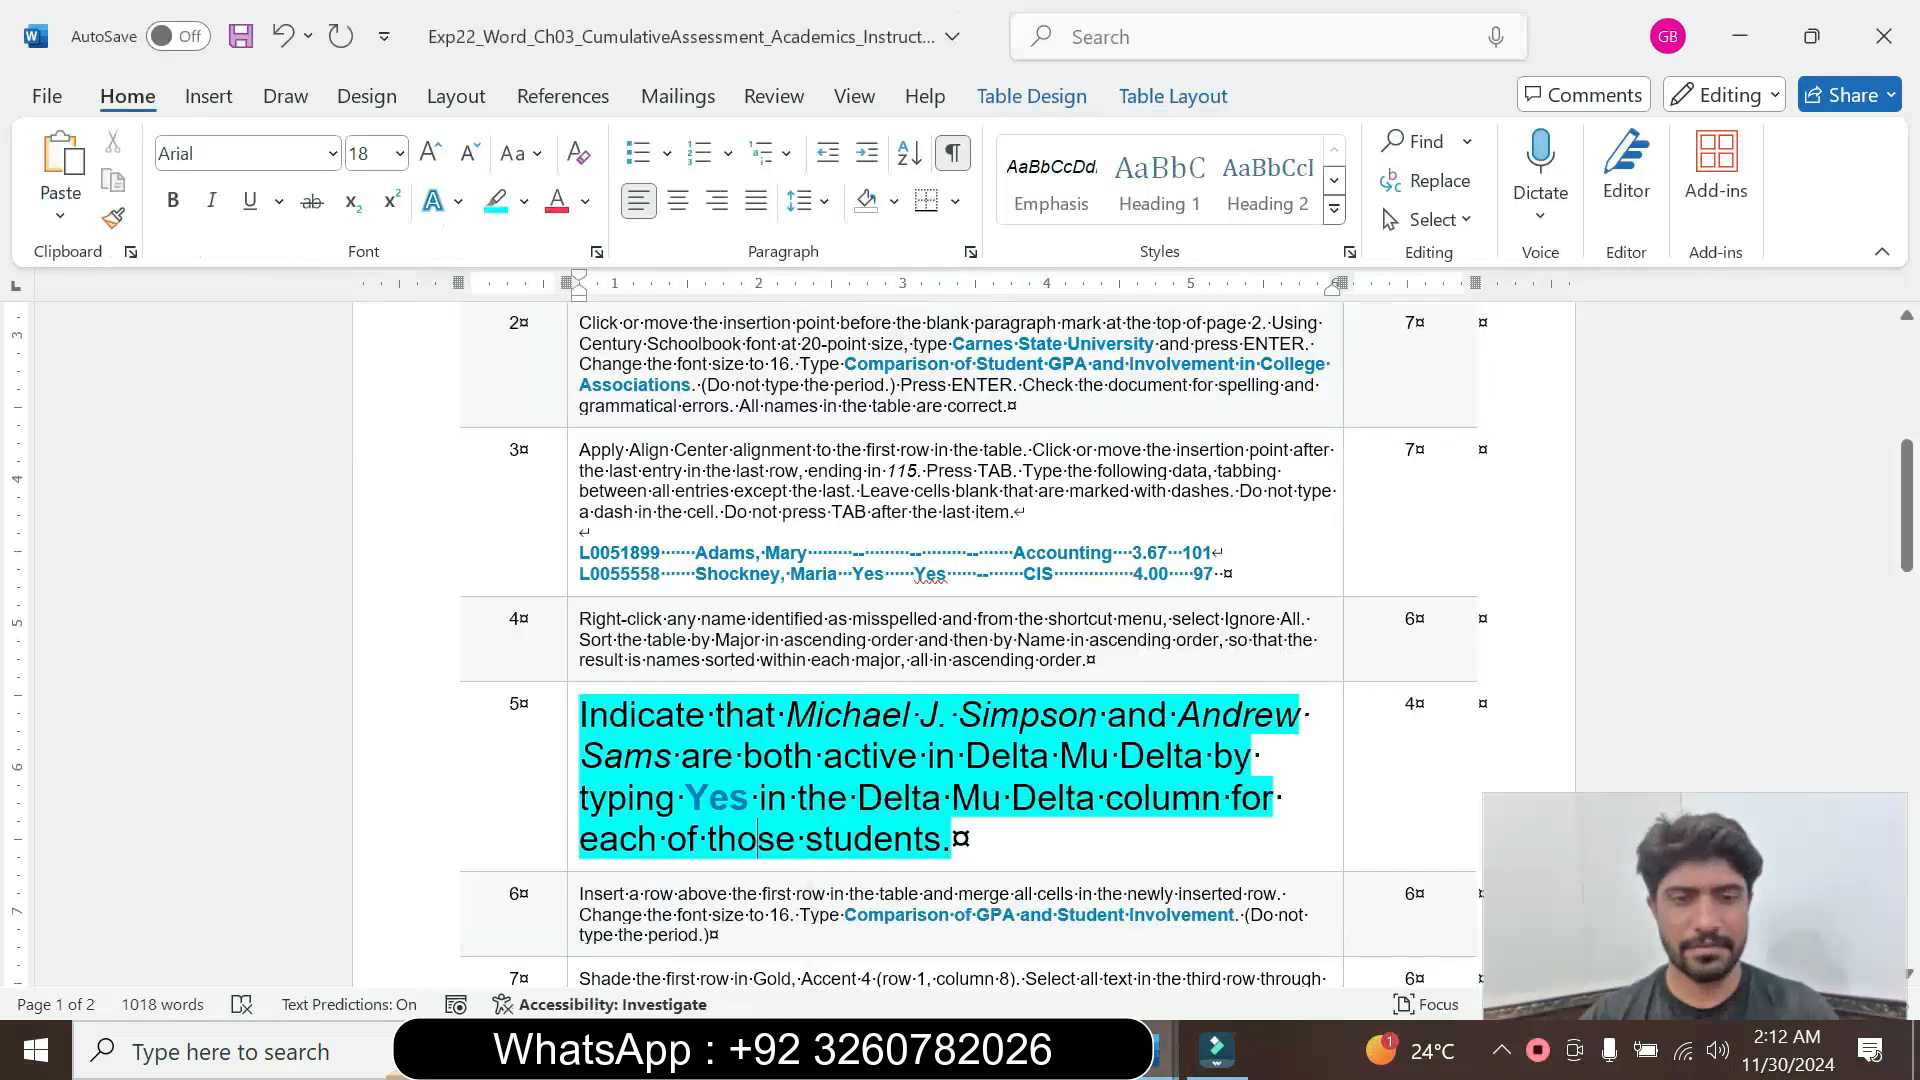
Set the text of instruction 5 back to font size 9 and remove its highlight
{"action": "left_click", "coordinate": [570, 829]}
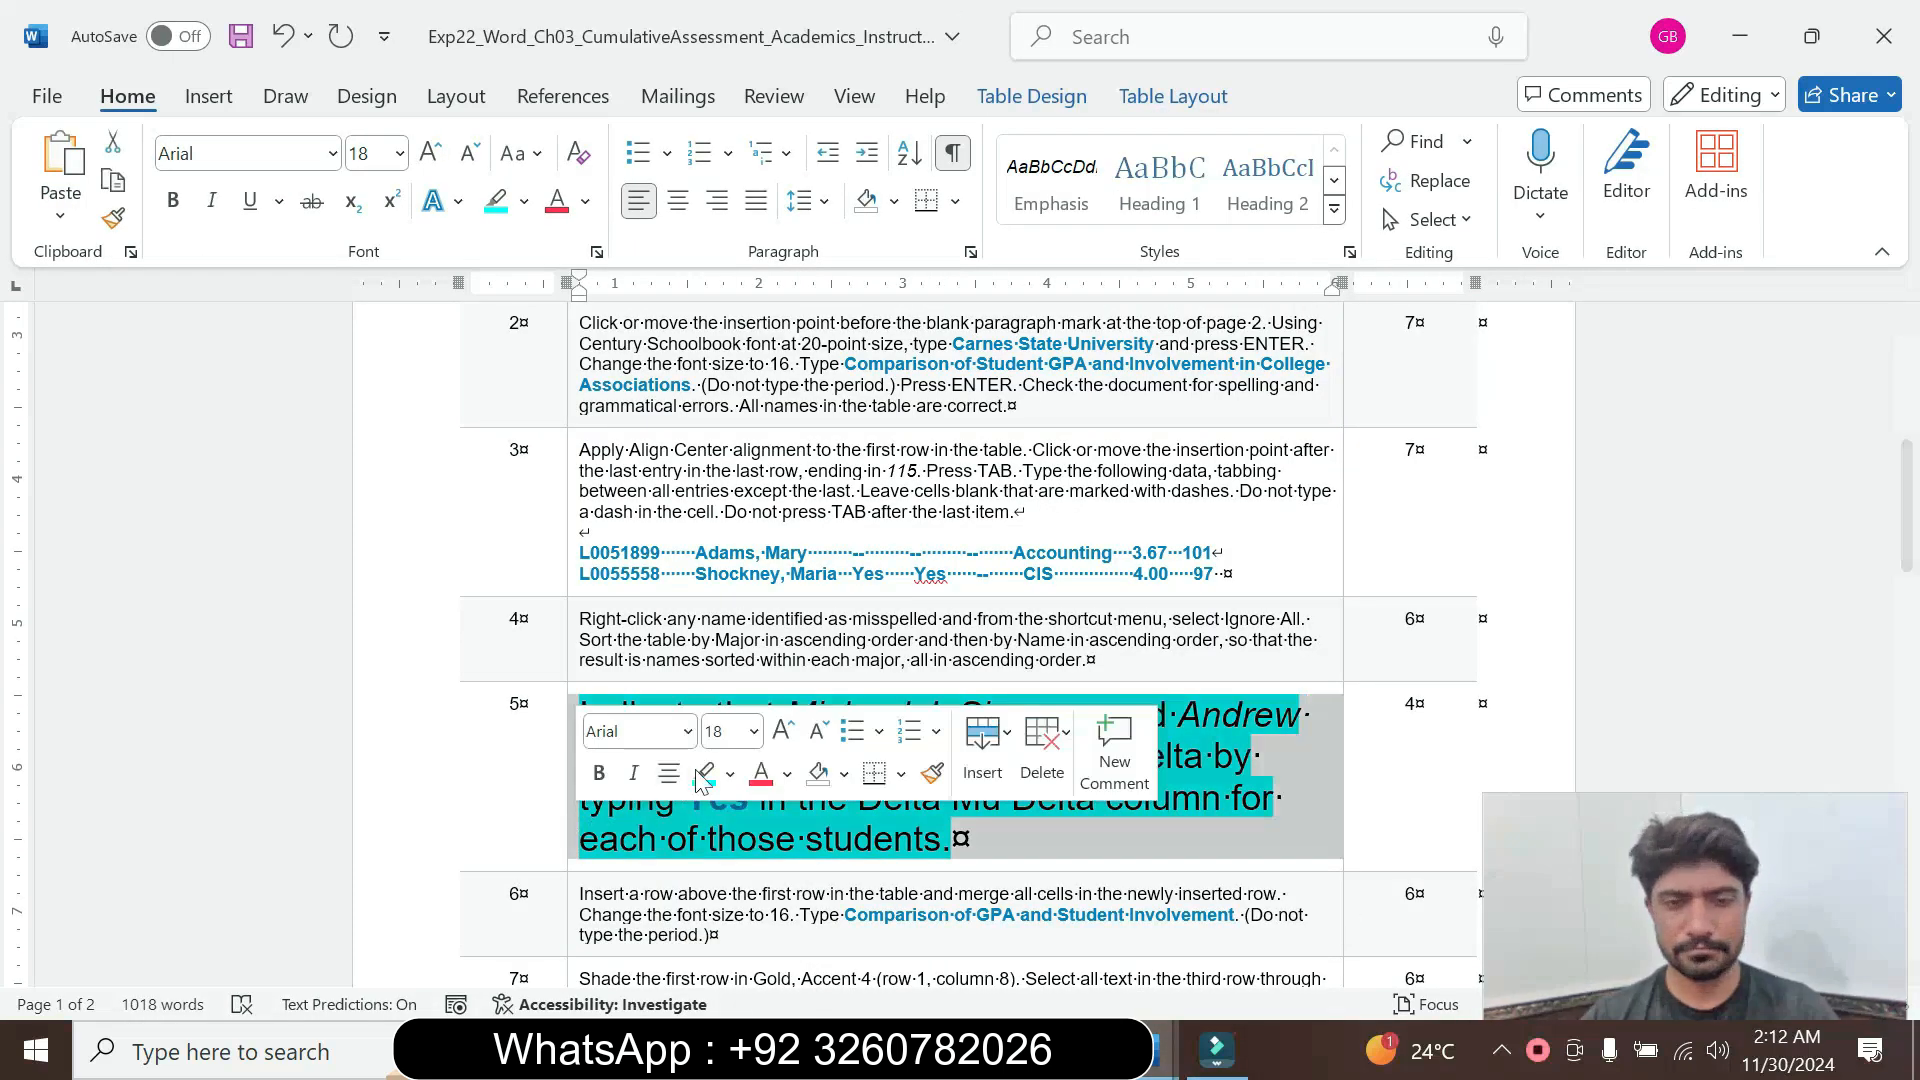
{"action": "left_click", "coordinate": [756, 732]}
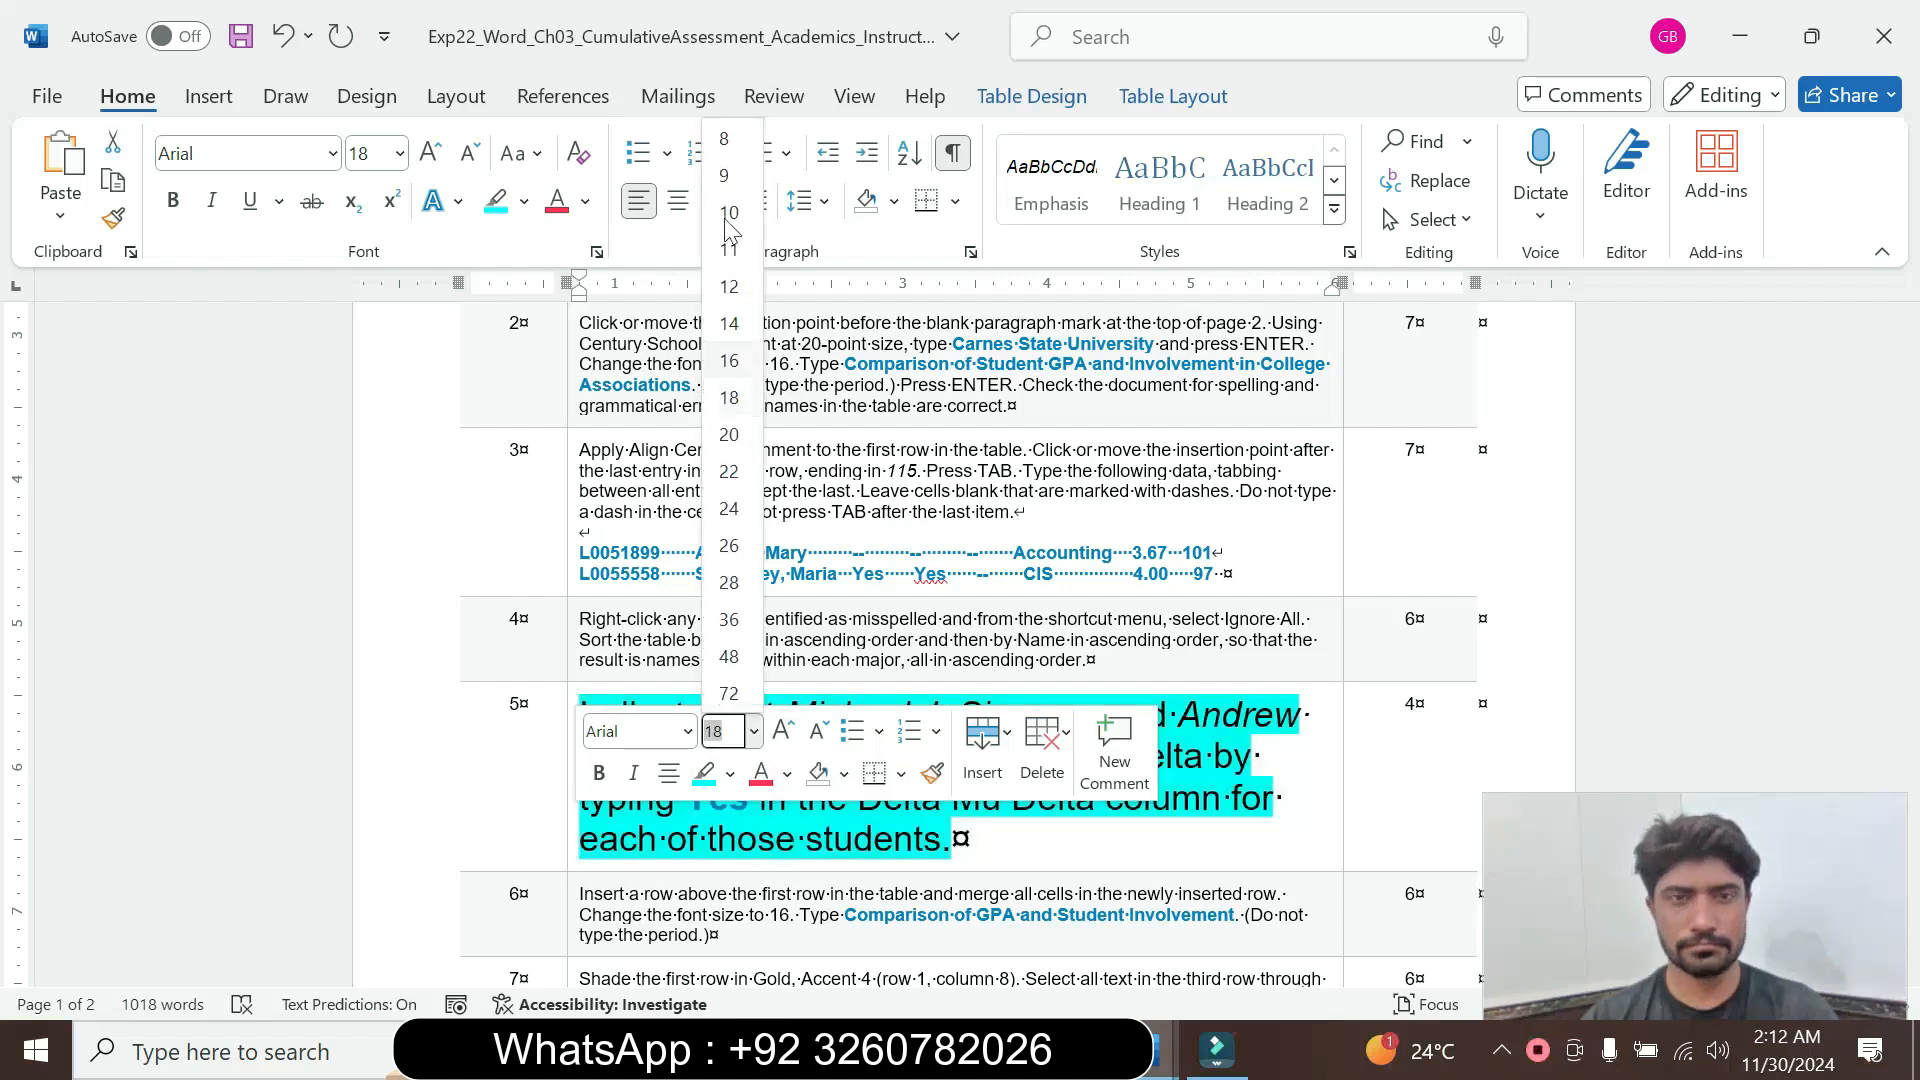
{"action": "left_click", "coordinate": [724, 175]}
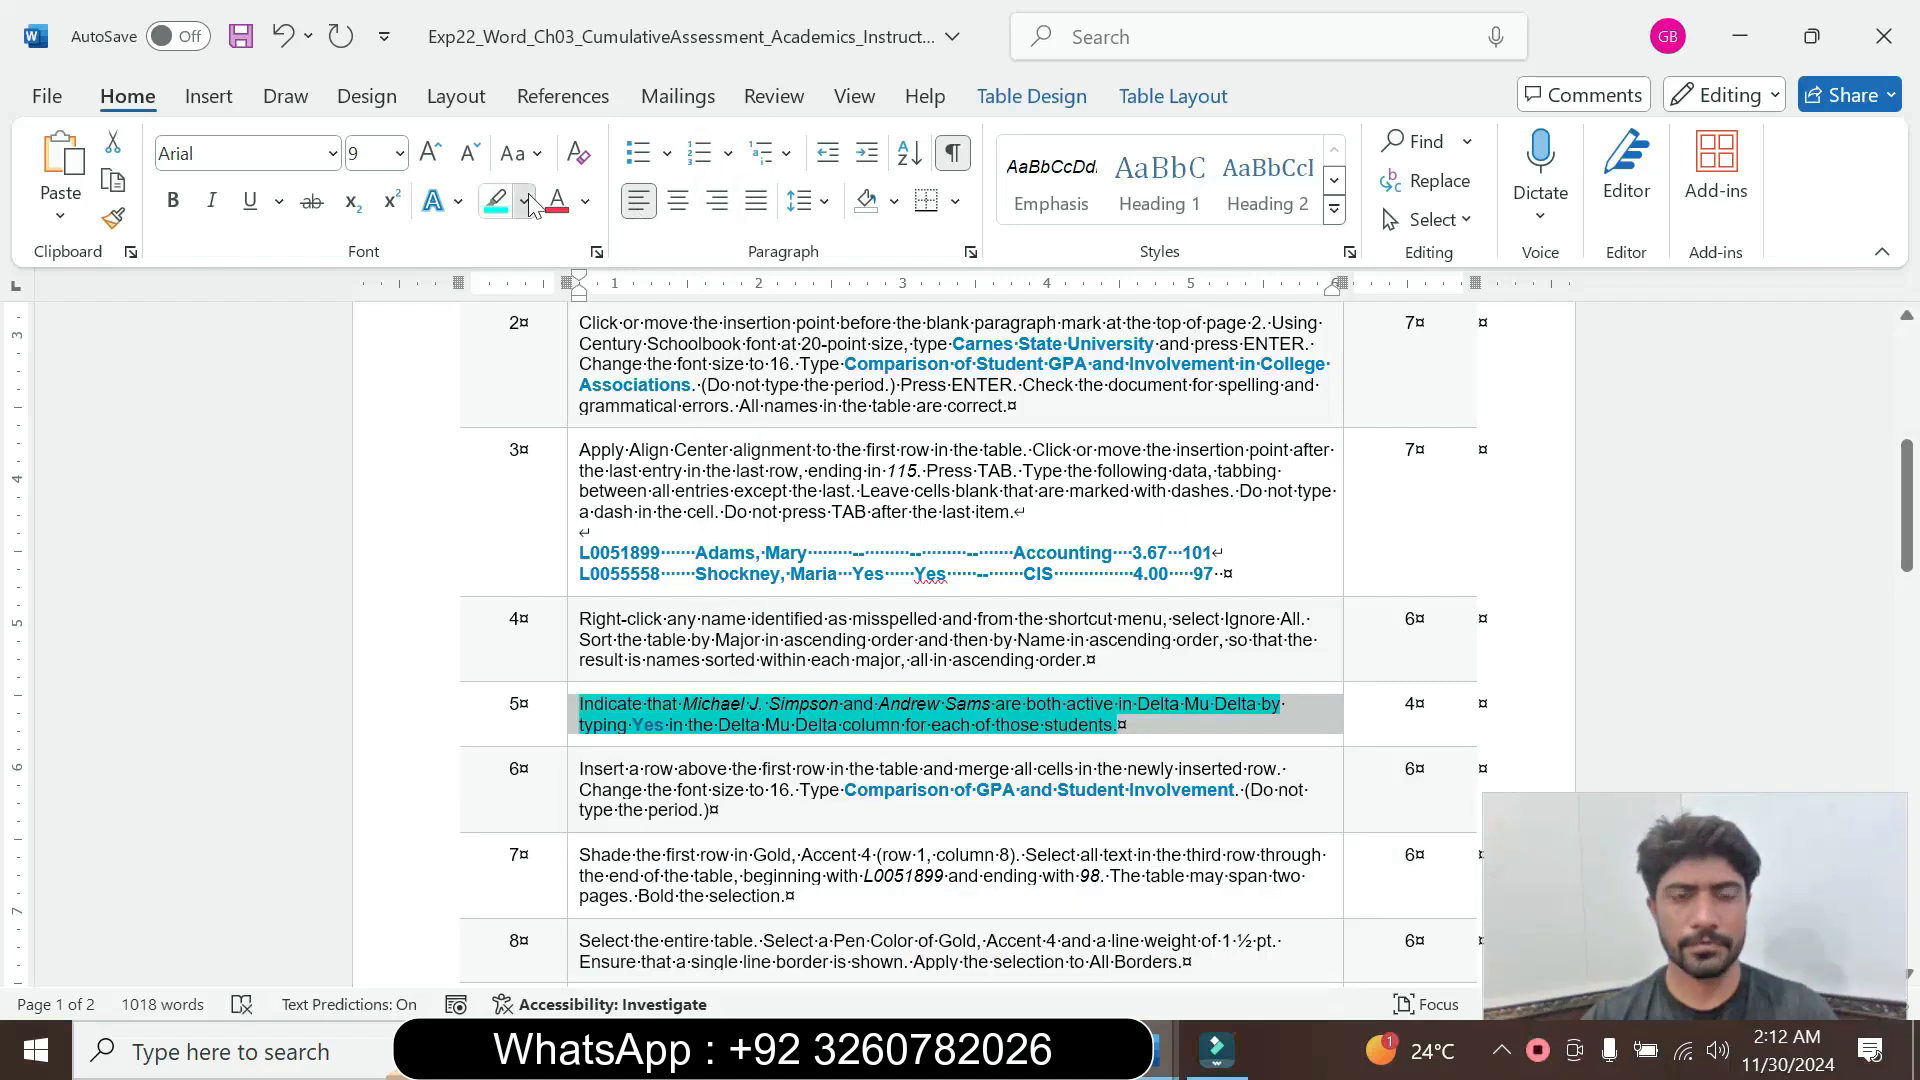
{"action": "left_click", "coordinate": [524, 201]}
{"action": "left_click", "coordinate": [555, 441]}
{"action": "left_click", "coordinate": [1118, 724]}
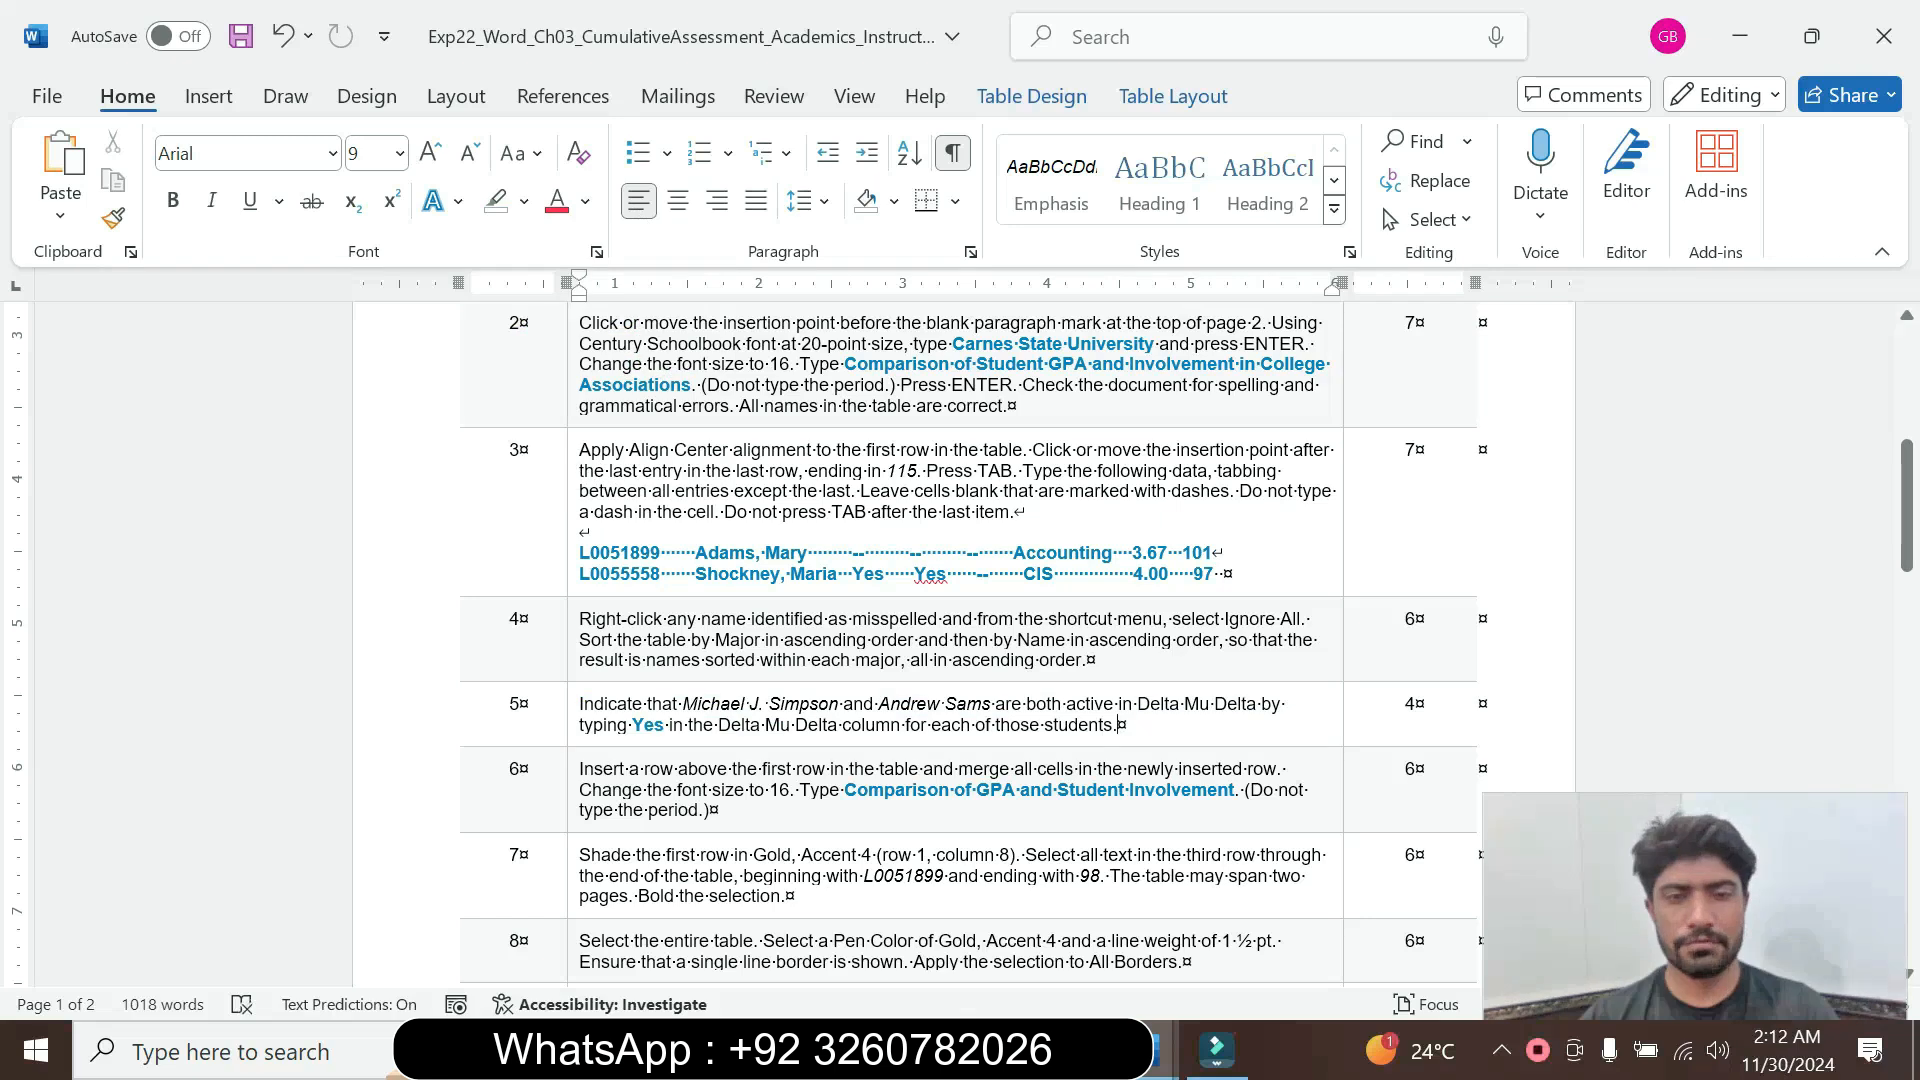
Enlarge the text of instruction 6 to font size 16 and highlight it in turquoise
{"action": "left_click", "coordinate": [568, 810]}
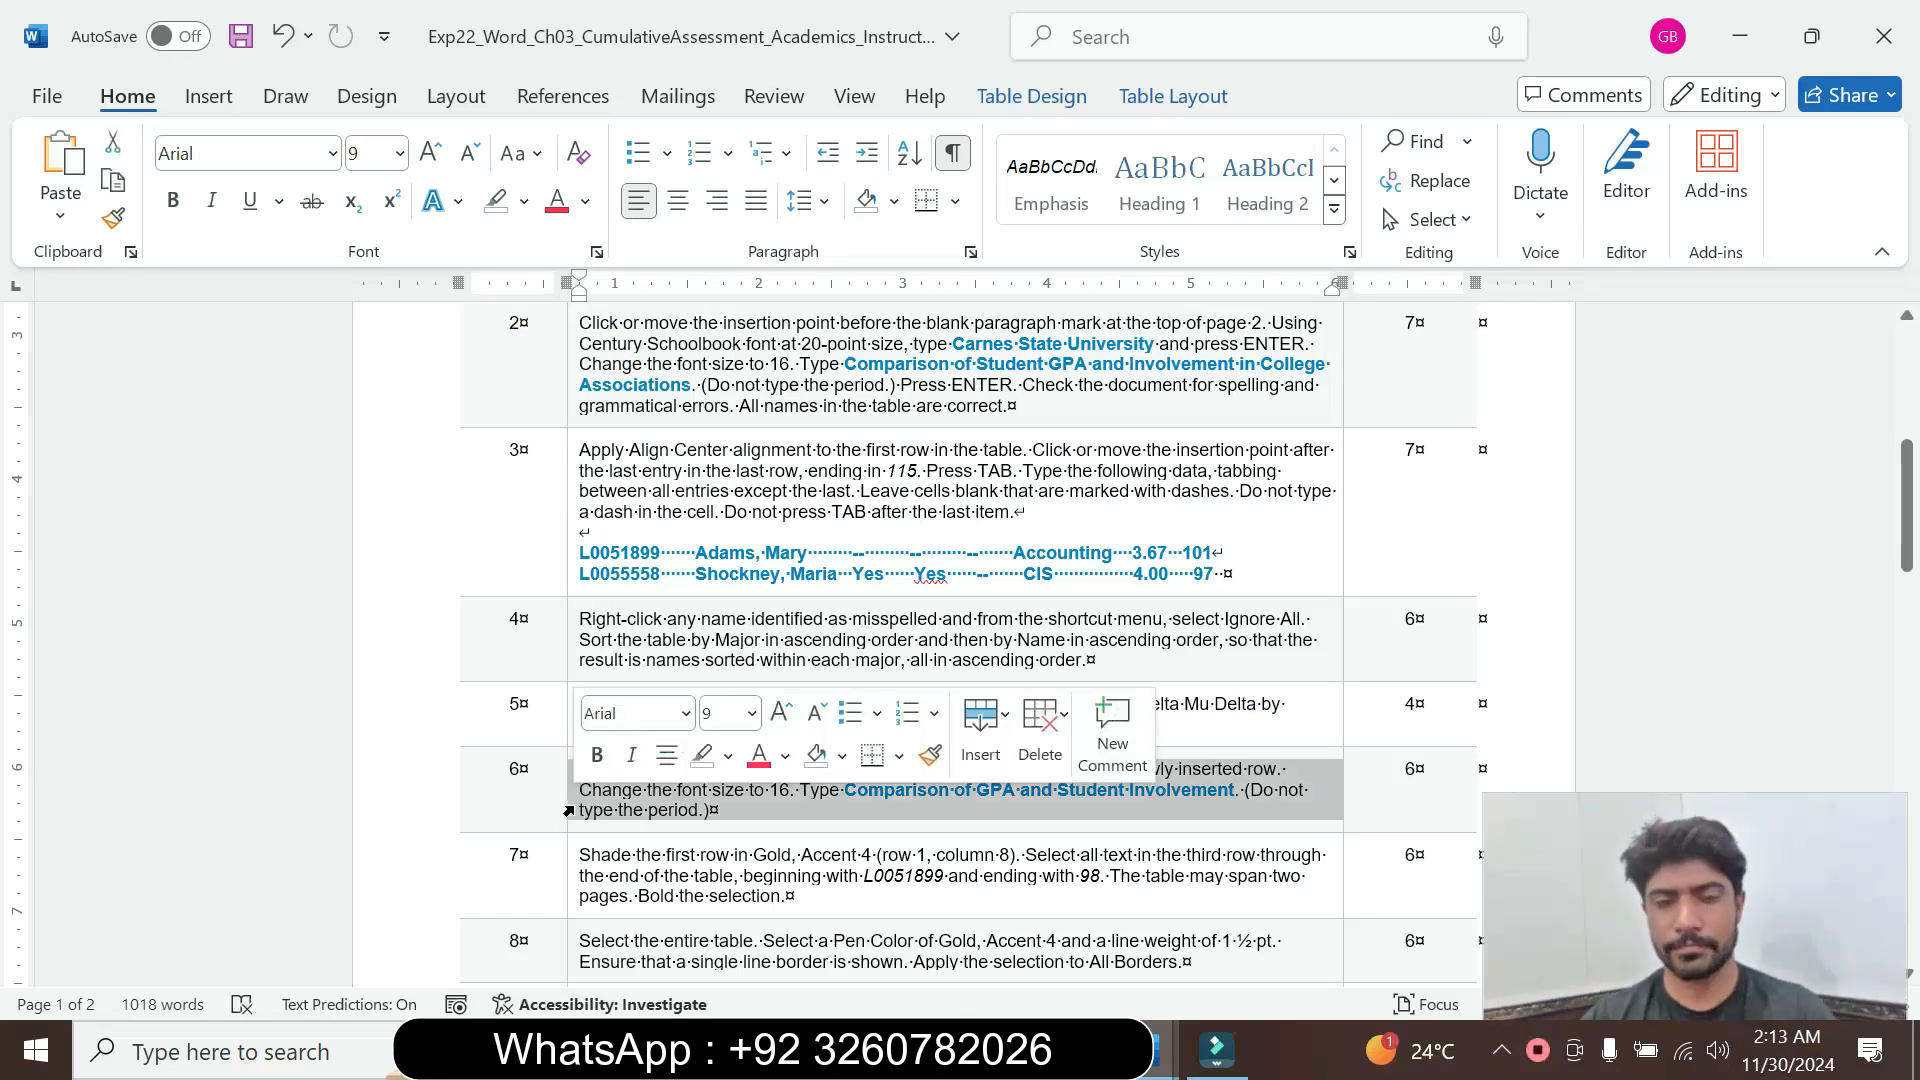
{"action": "left_click", "coordinate": [752, 713]}
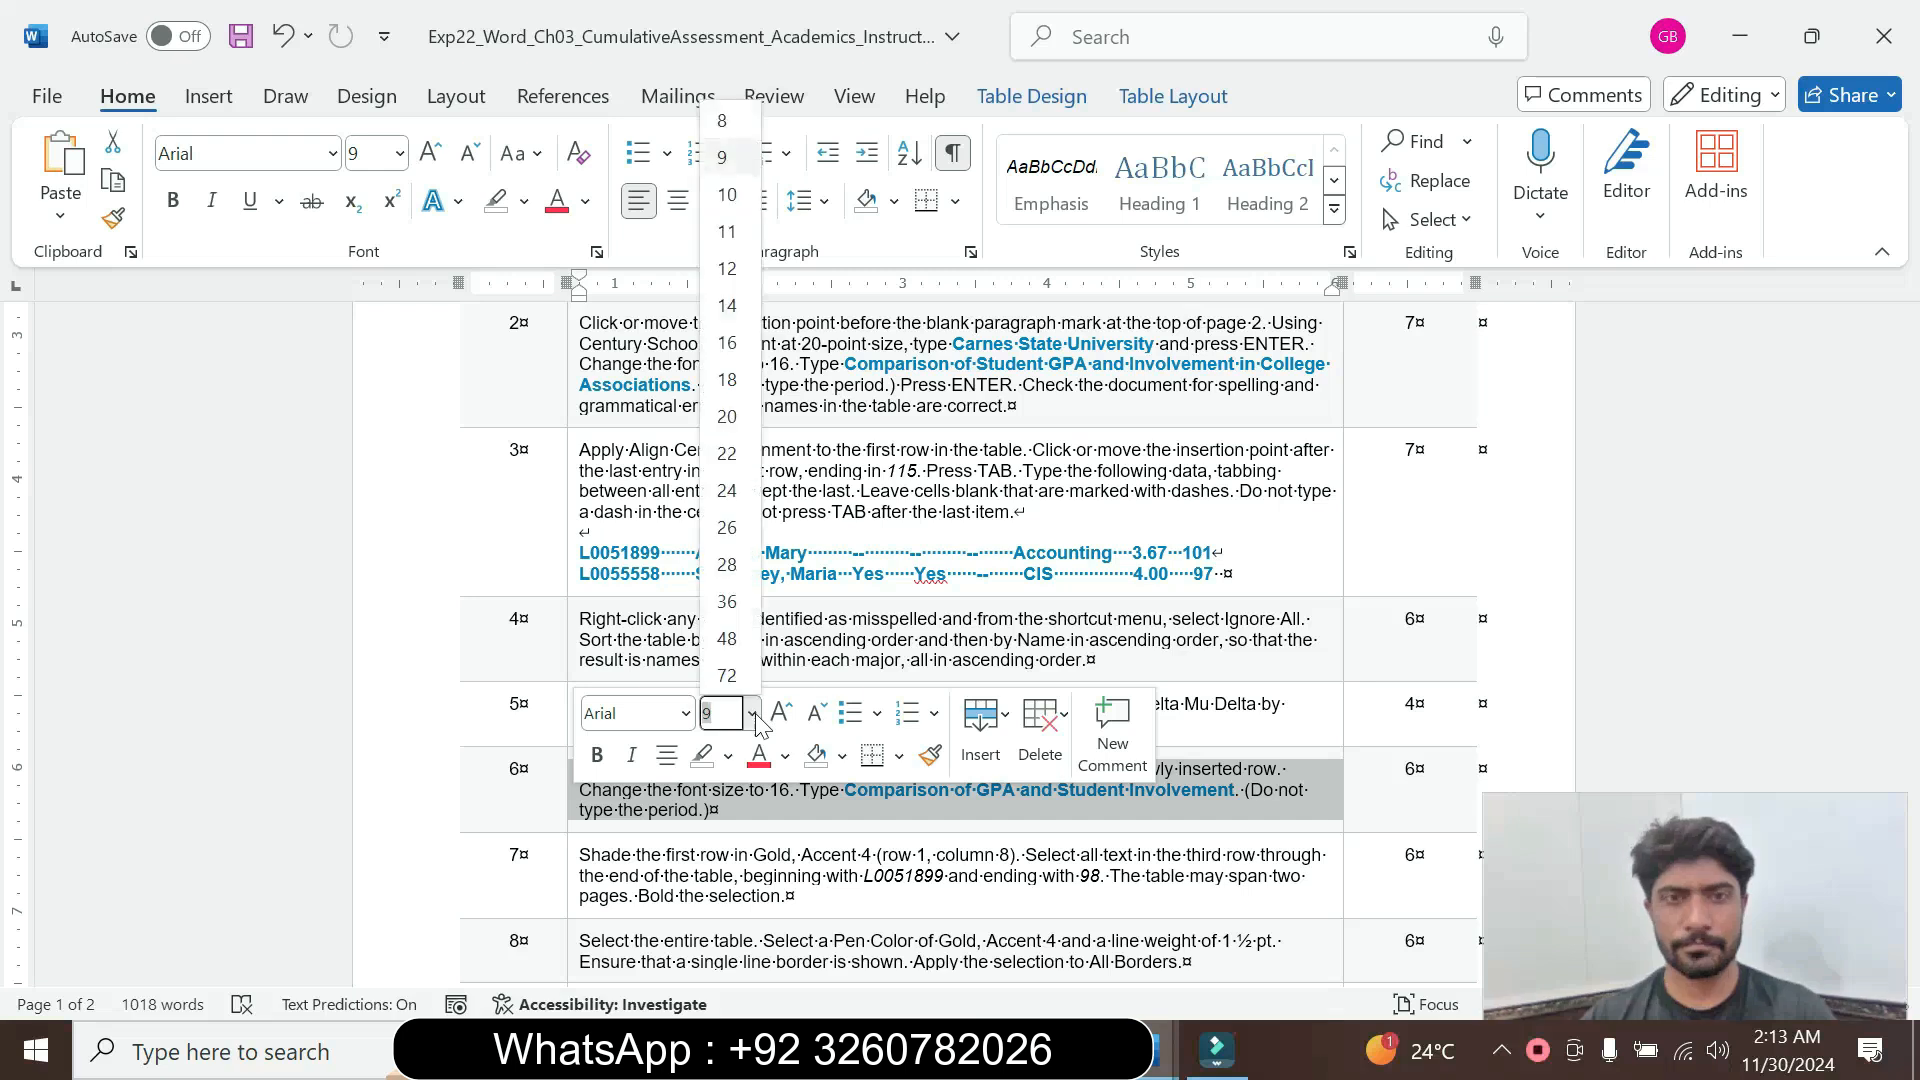
{"action": "left_click", "coordinate": [743, 350]}
{"action": "left_click", "coordinate": [524, 201]}
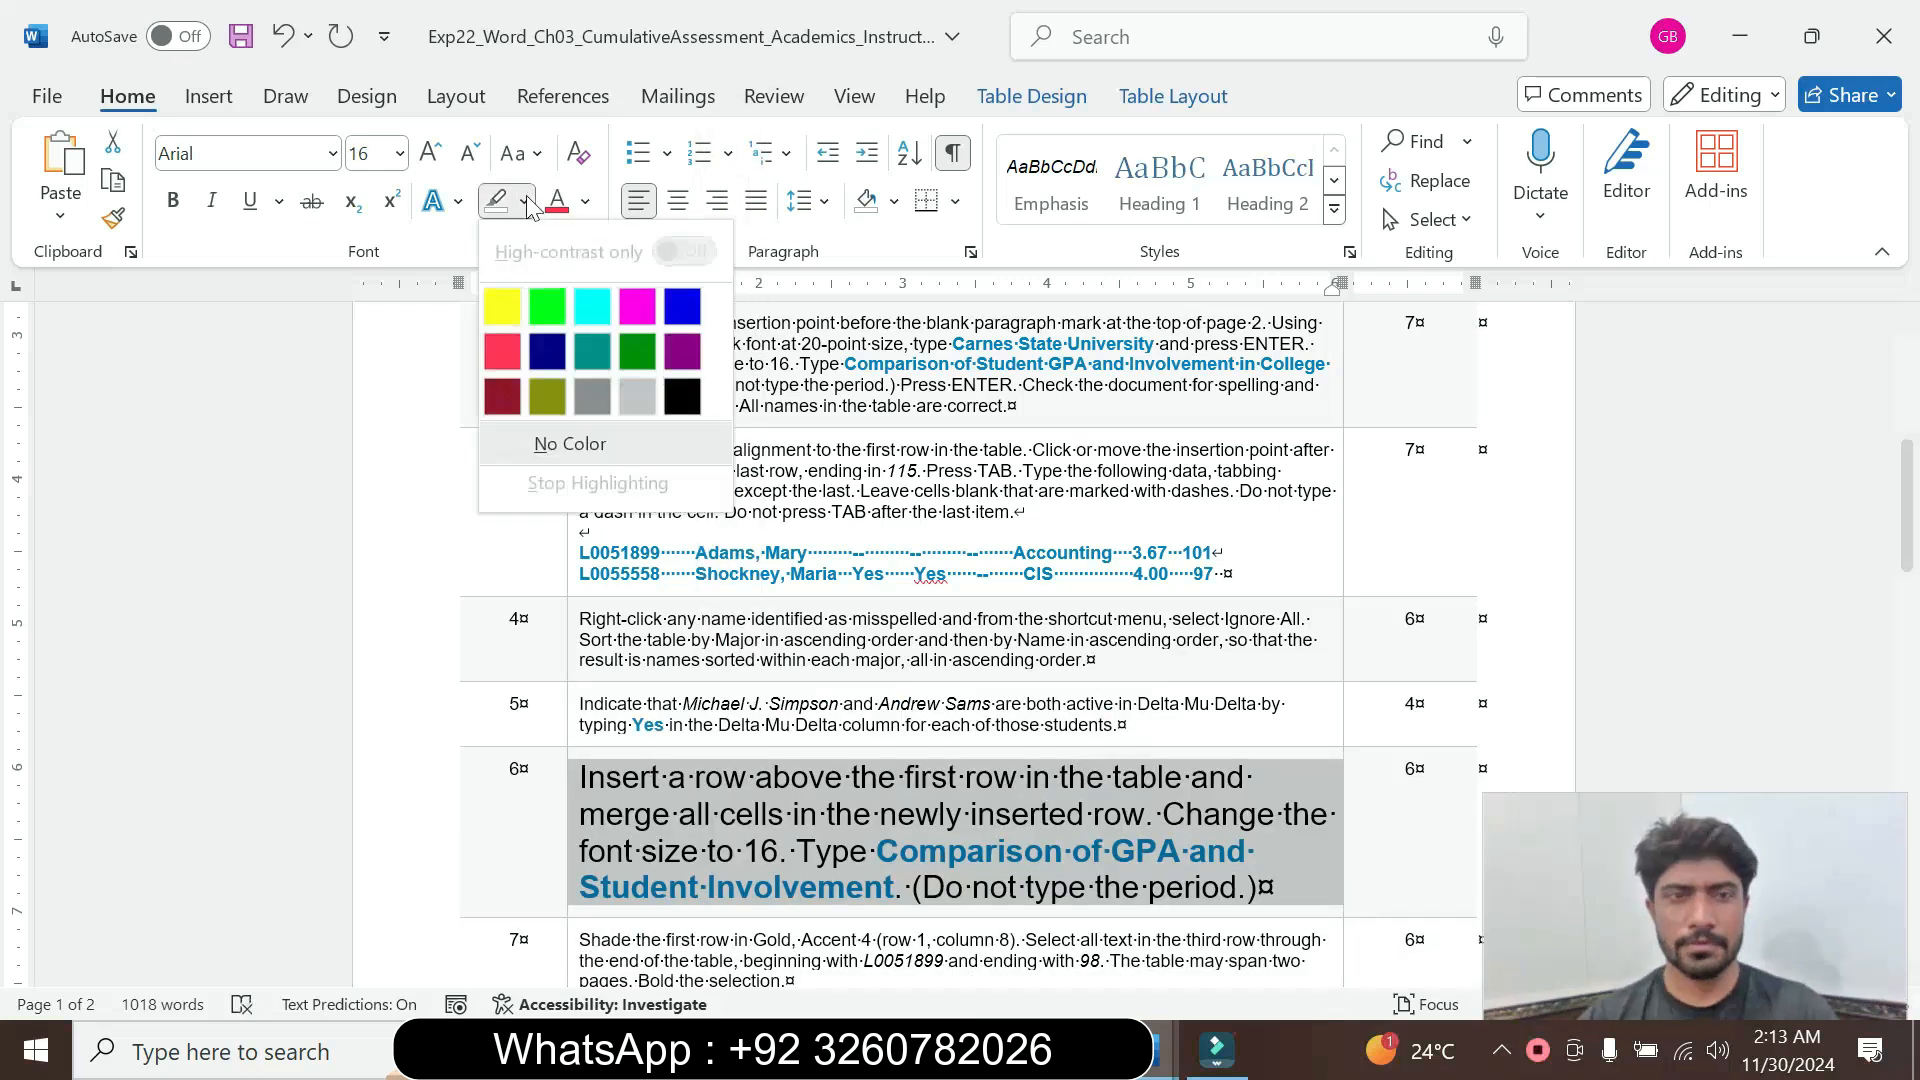
{"action": "left_click", "coordinate": [594, 310]}
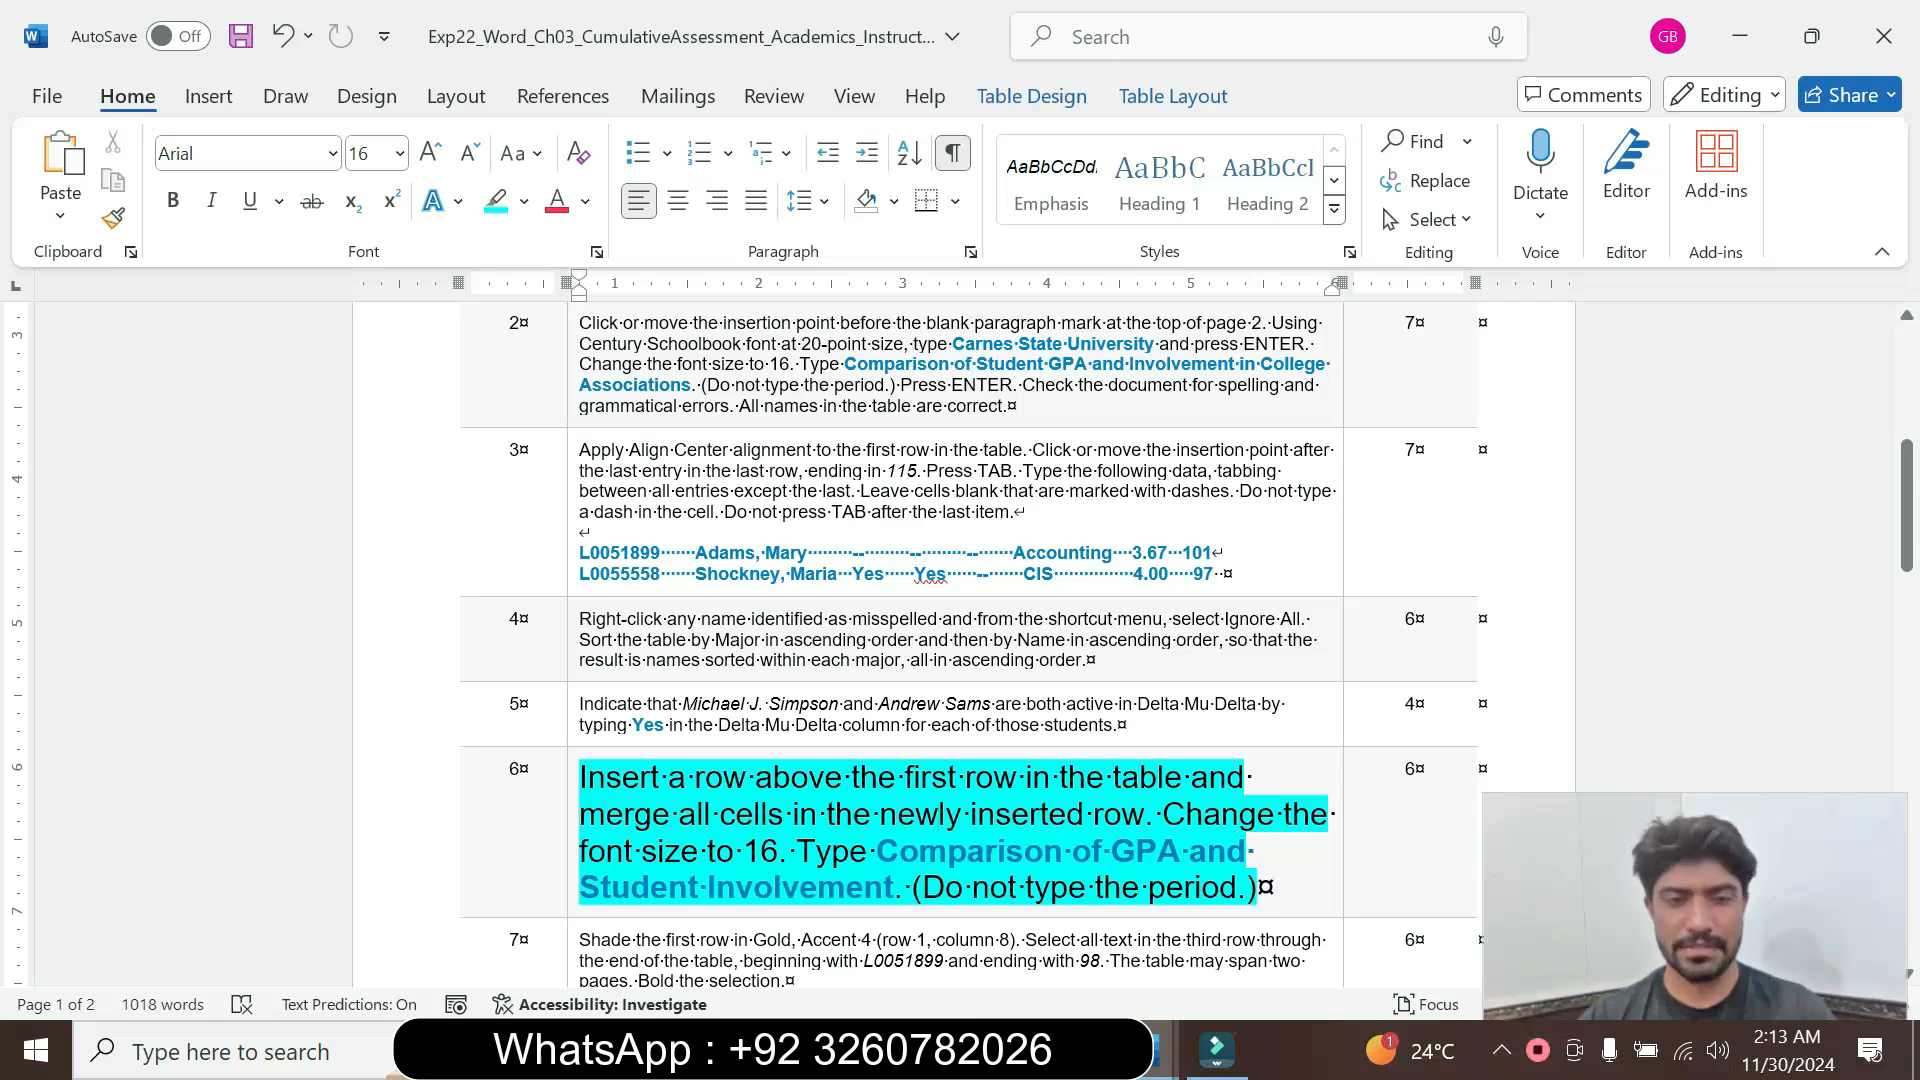
In the student assessment document, insert a new row above the header row of the table on page 2
{"action": "left_click_drag", "start_coordinate": [696, 776], "coordinate": [1051, 780]}
{"action": "mouse_move", "coordinate": [1150, 1050]}
{"action": "left_click", "coordinate": [997, 937]}
{"action": "left_click_drag", "start_coordinate": [1903, 725], "coordinate": [1900, 635]}
{"action": "left_click", "coordinate": [599, 705]}
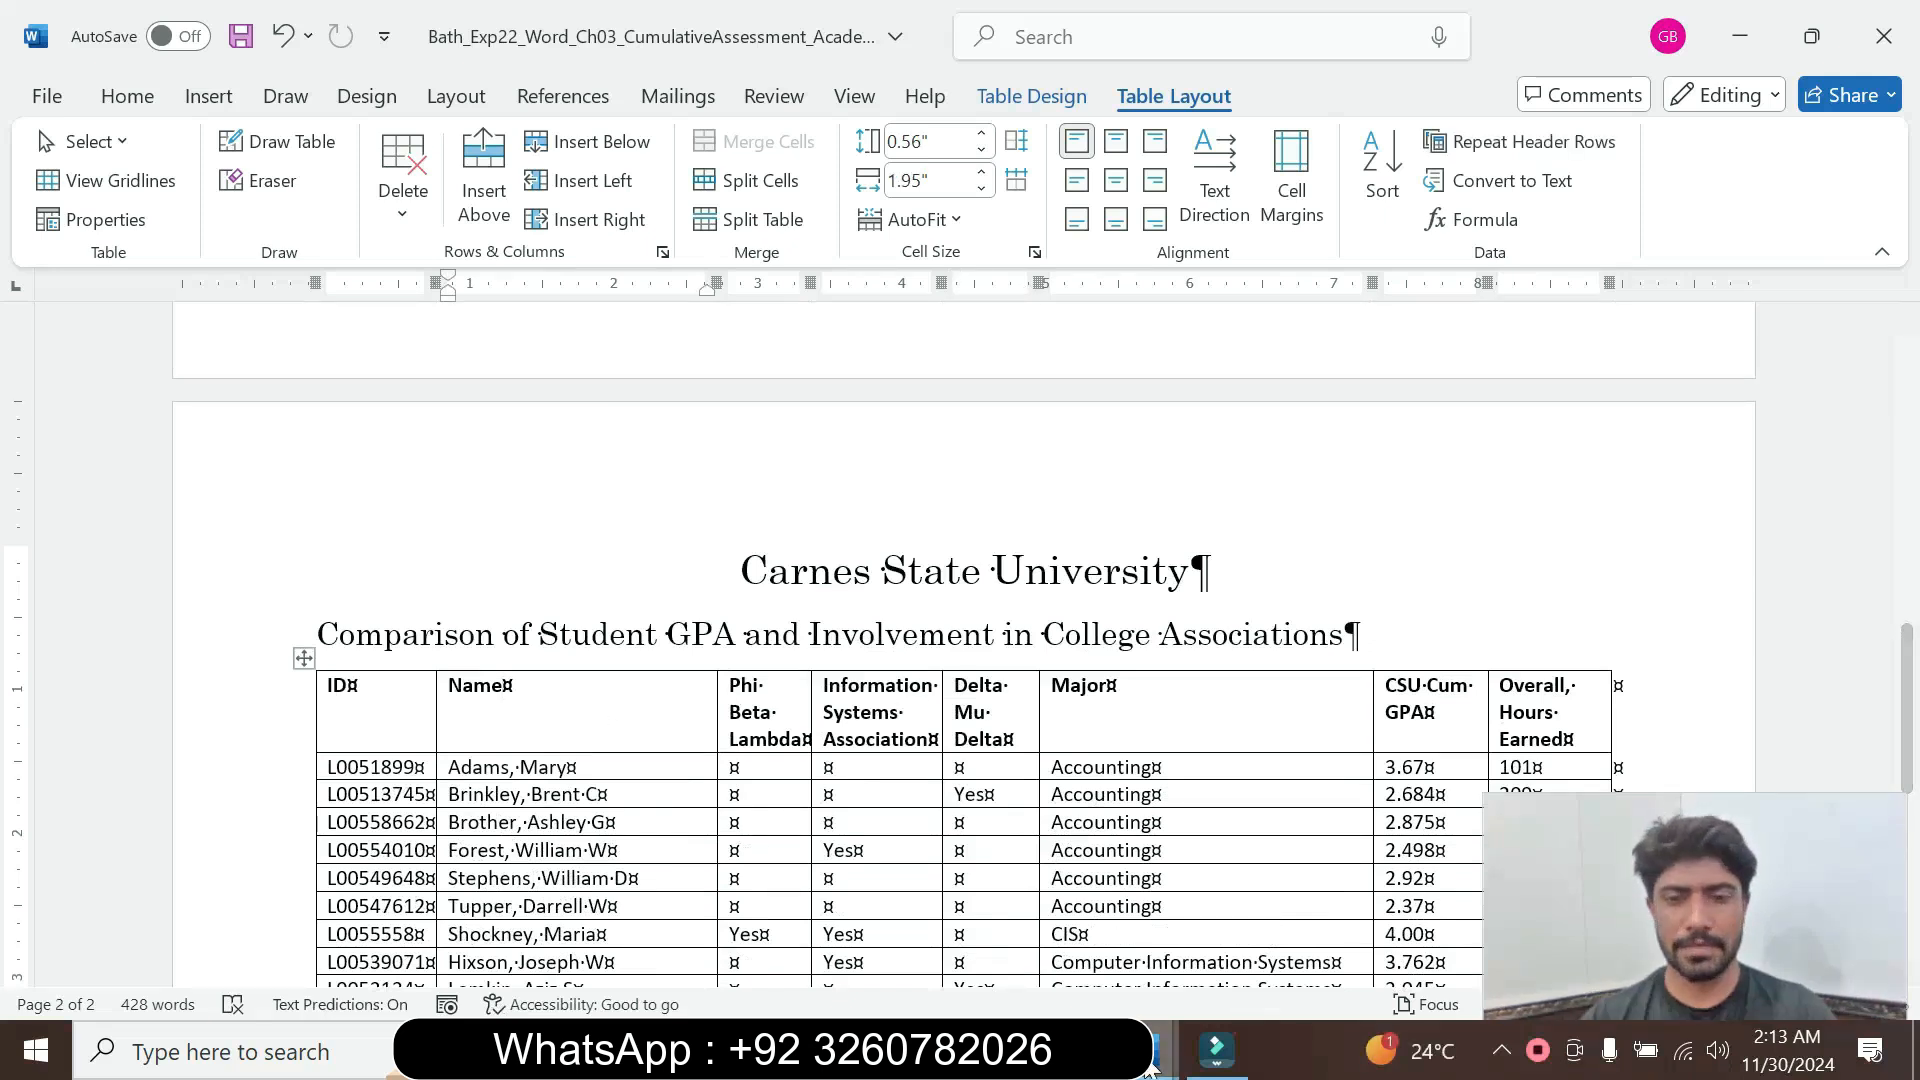
{"action": "mouse_move", "coordinate": [1162, 1050]}
{"action": "left_click", "coordinate": [1327, 925]}
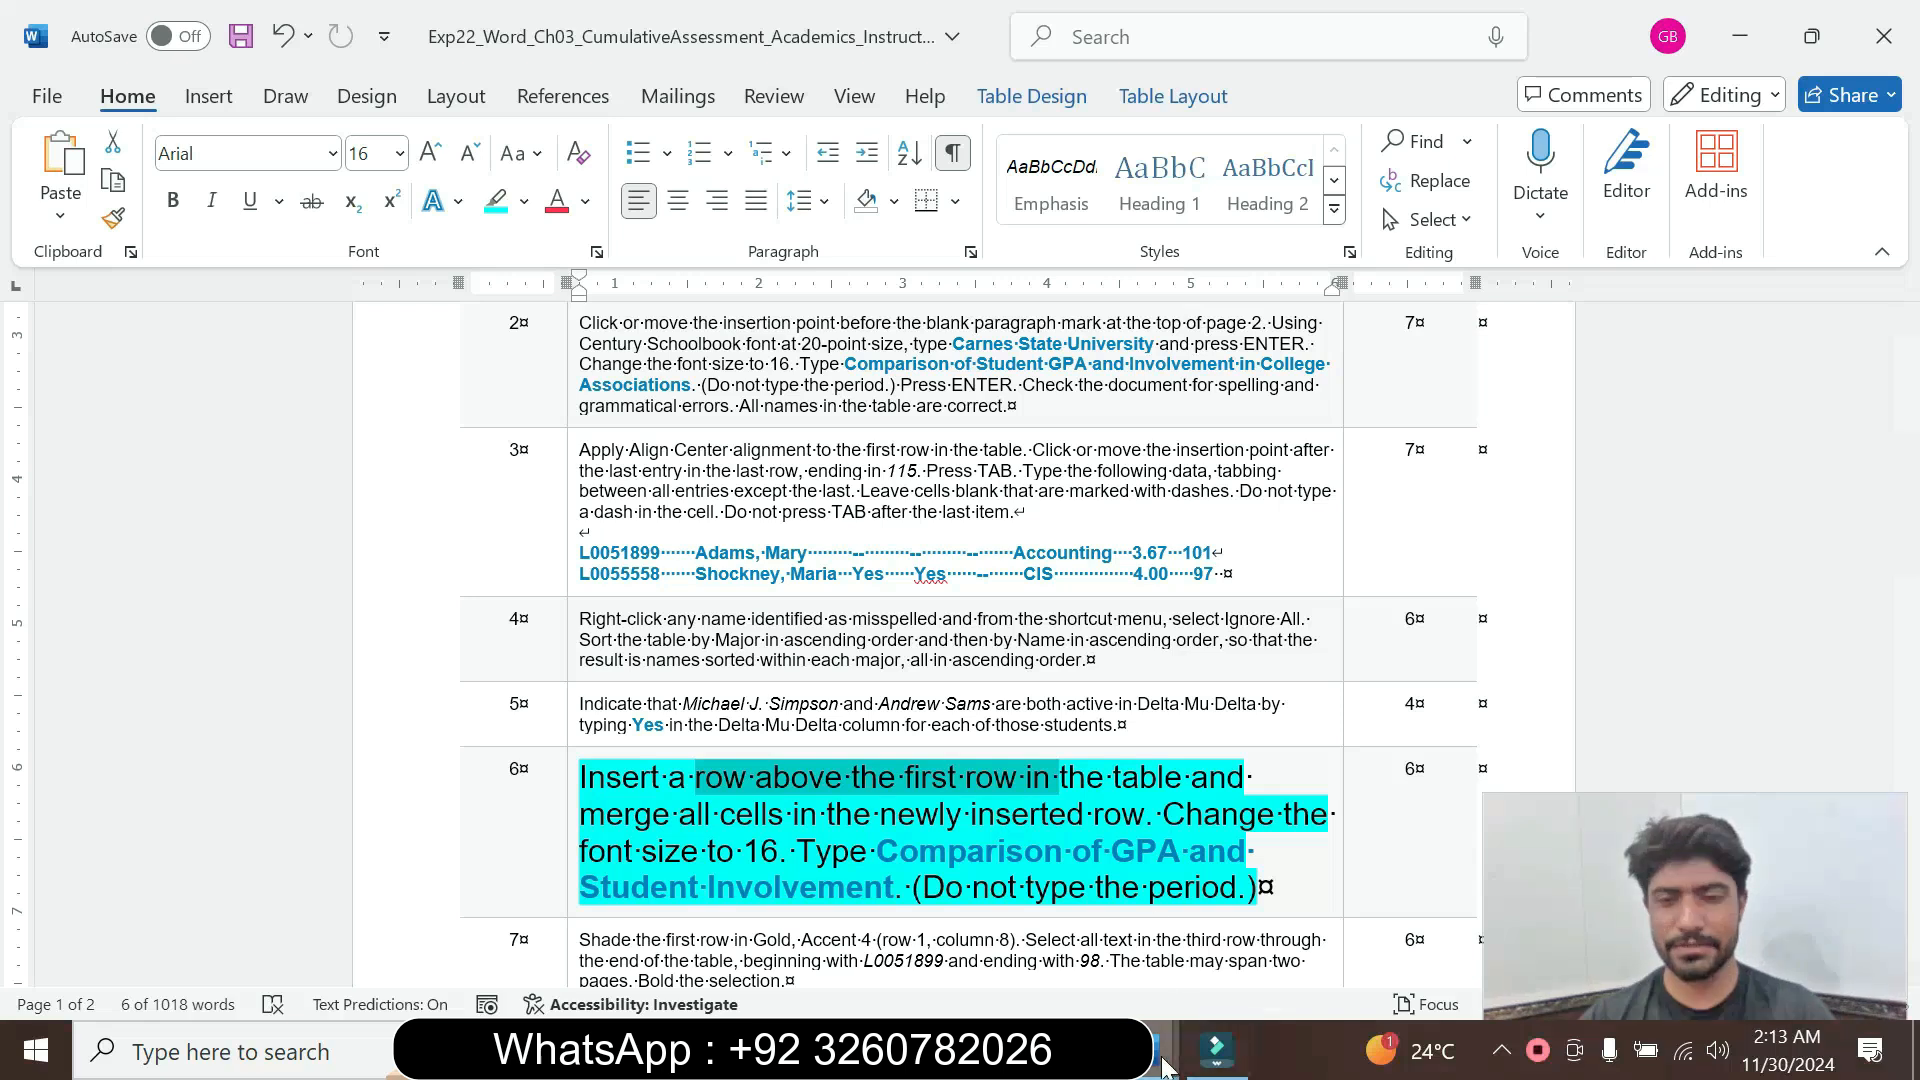
{"action": "mouse_move", "coordinate": [1160, 1050]}
{"action": "left_click", "coordinate": [1040, 929]}
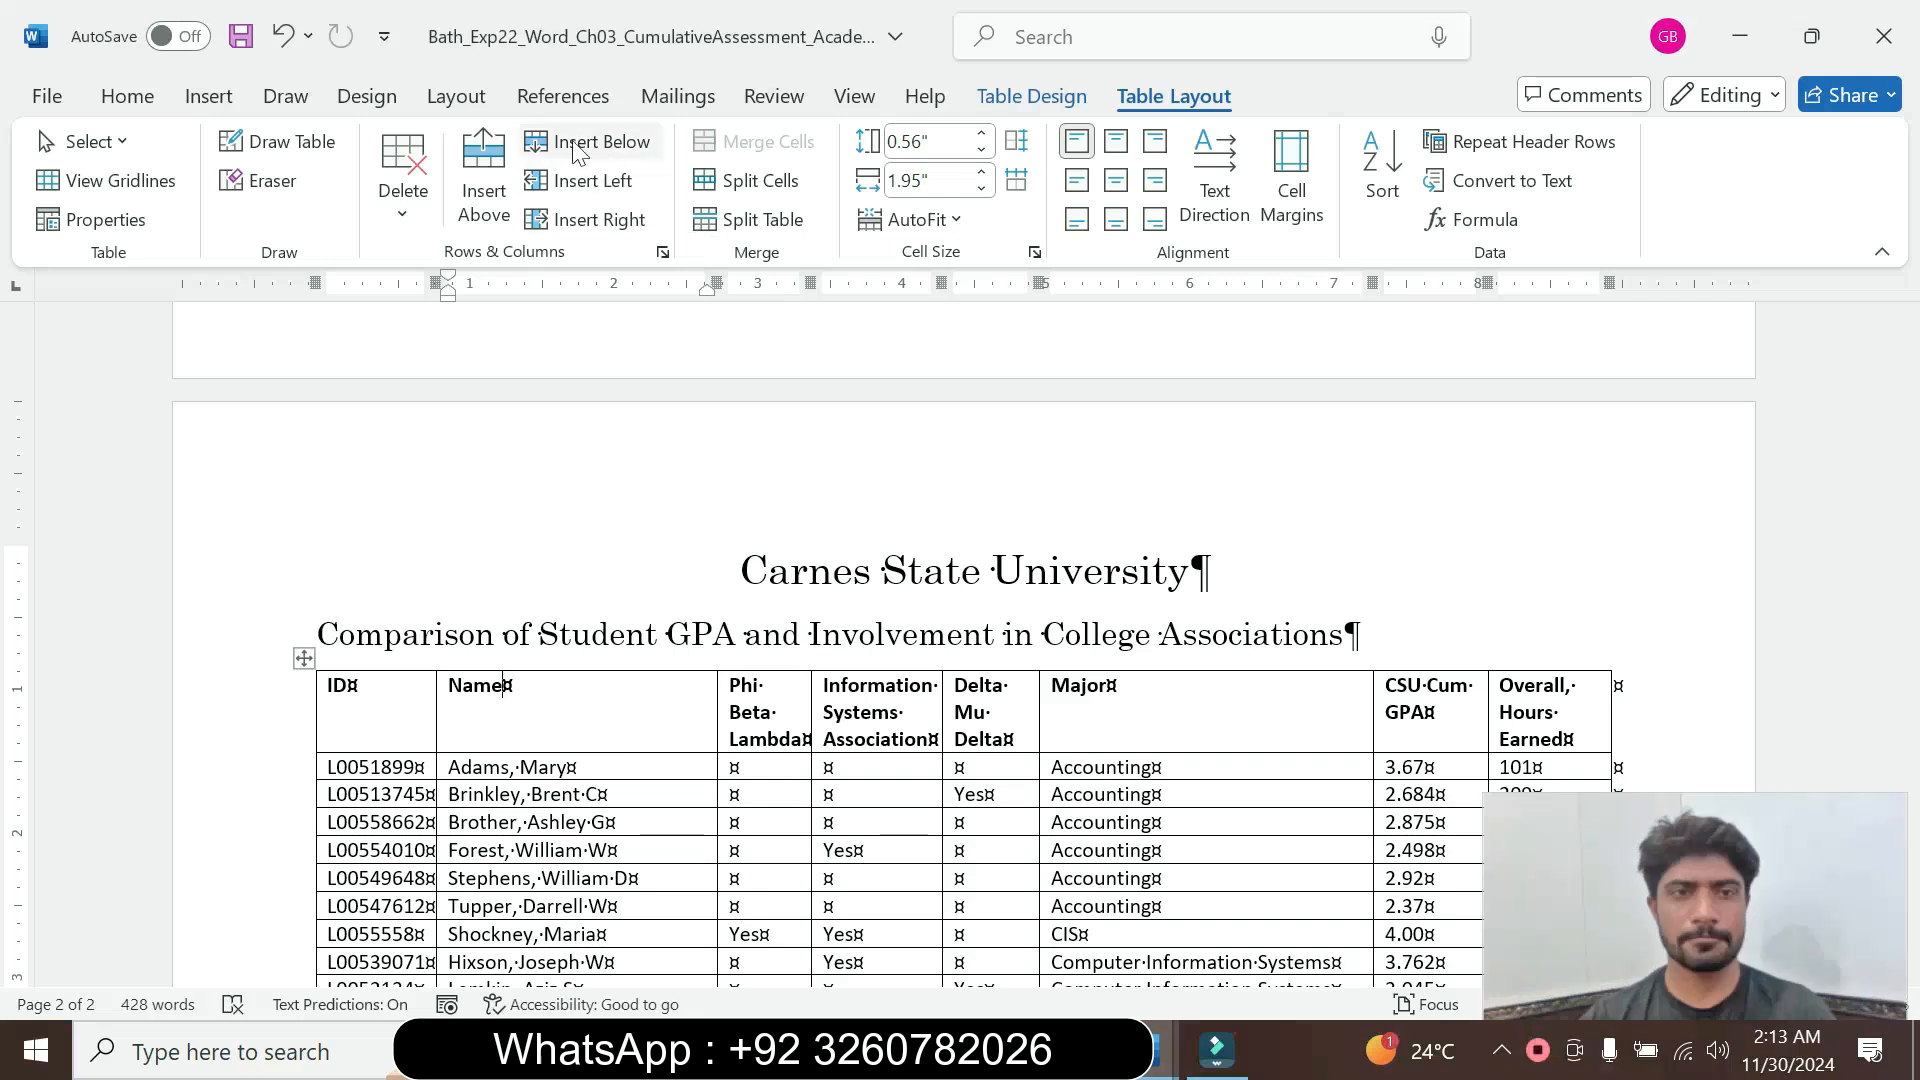
{"action": "left_click", "coordinate": [480, 193]}
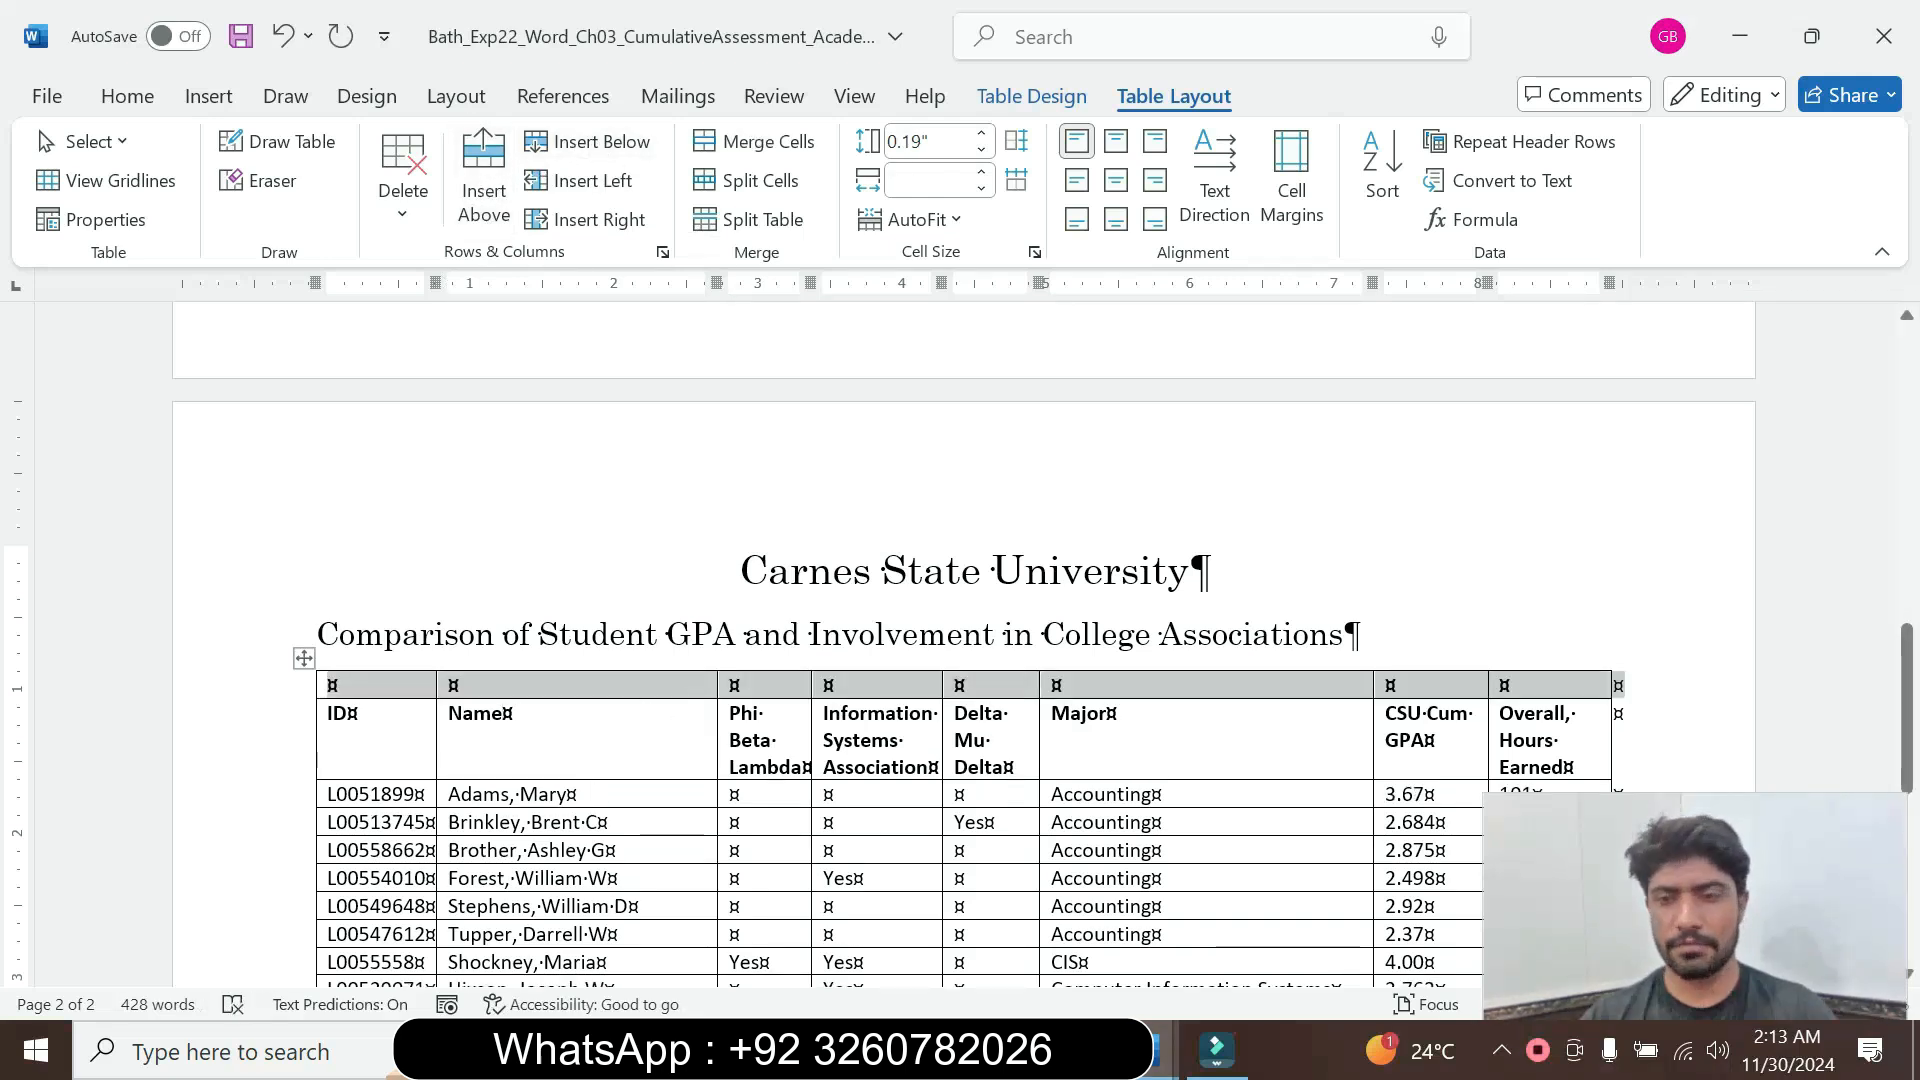
Merge all cells of the newly inserted top row into a single cell
{"action": "mouse_move", "coordinate": [1146, 1050]}
{"action": "left_click", "coordinate": [1297, 922]}
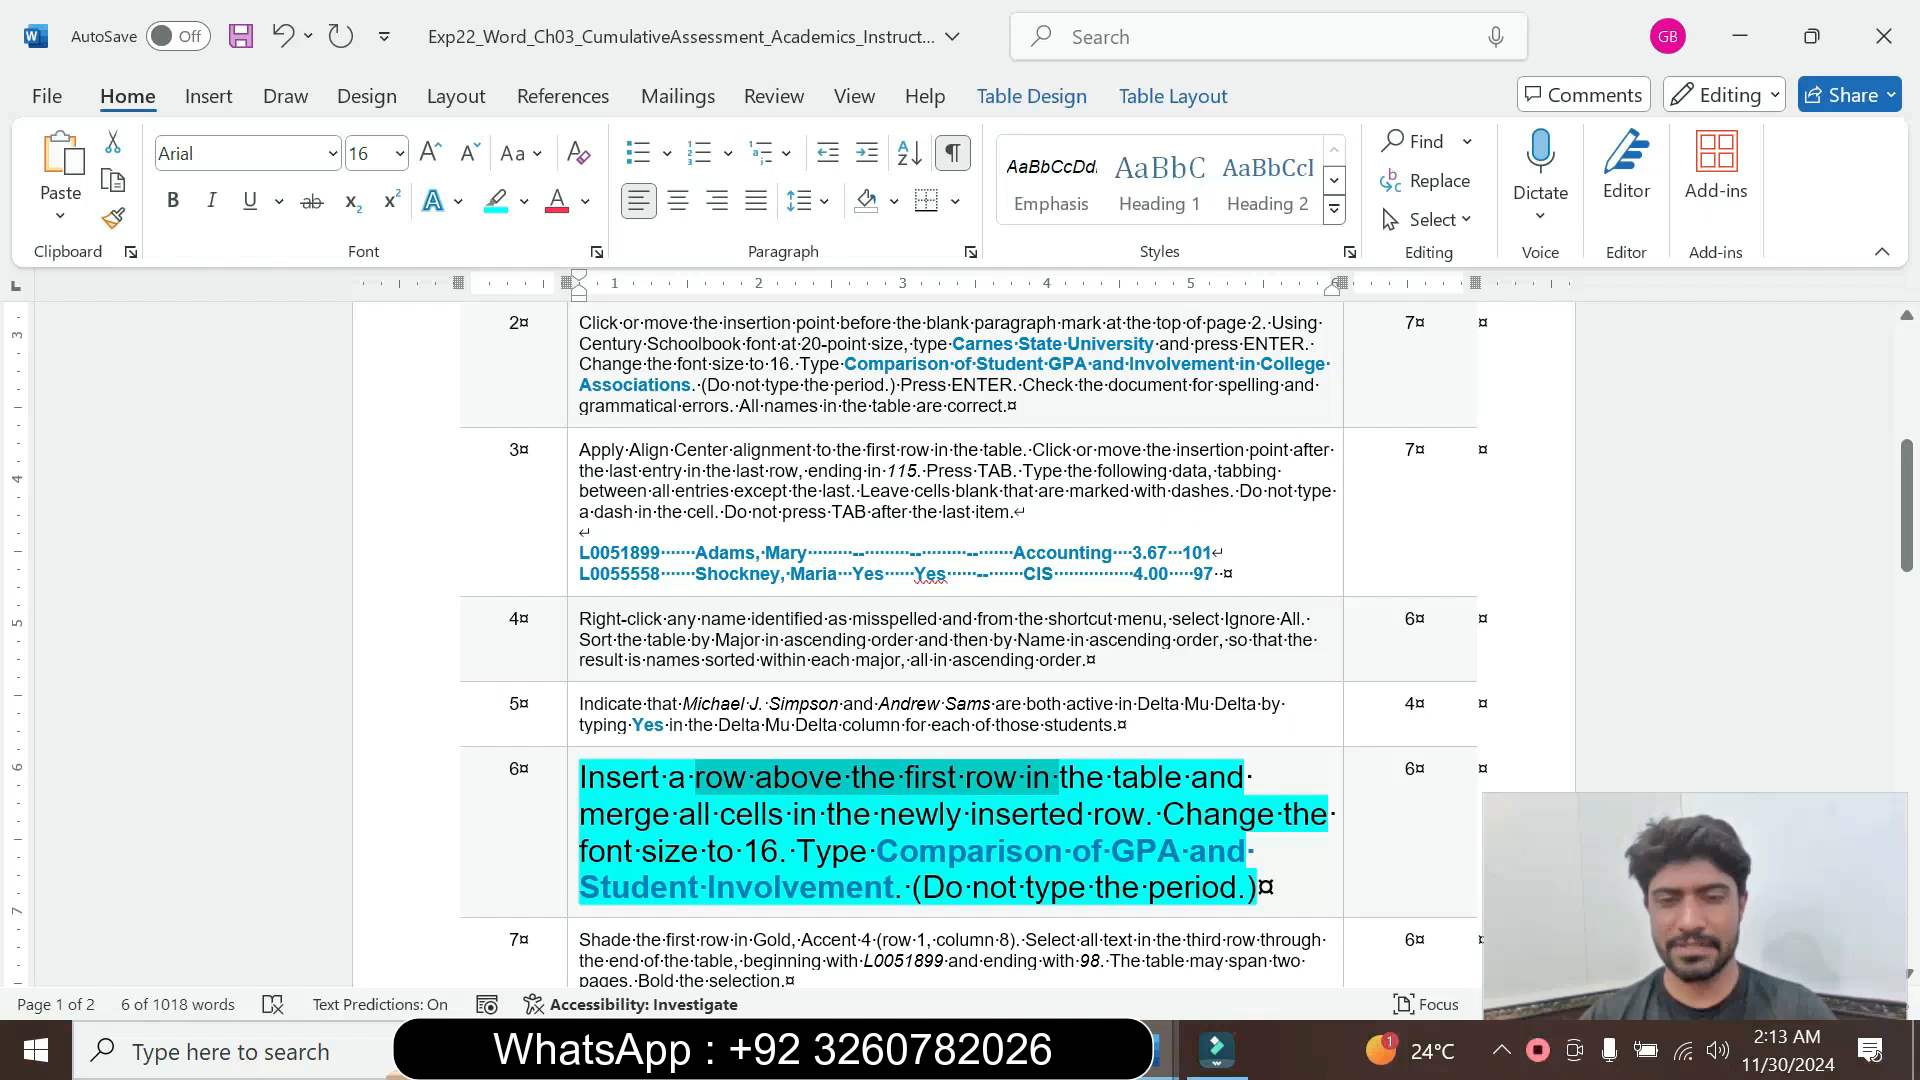
{"action": "mouse_move", "coordinate": [1160, 1049]}
{"action": "left_click", "coordinate": [1014, 964]}
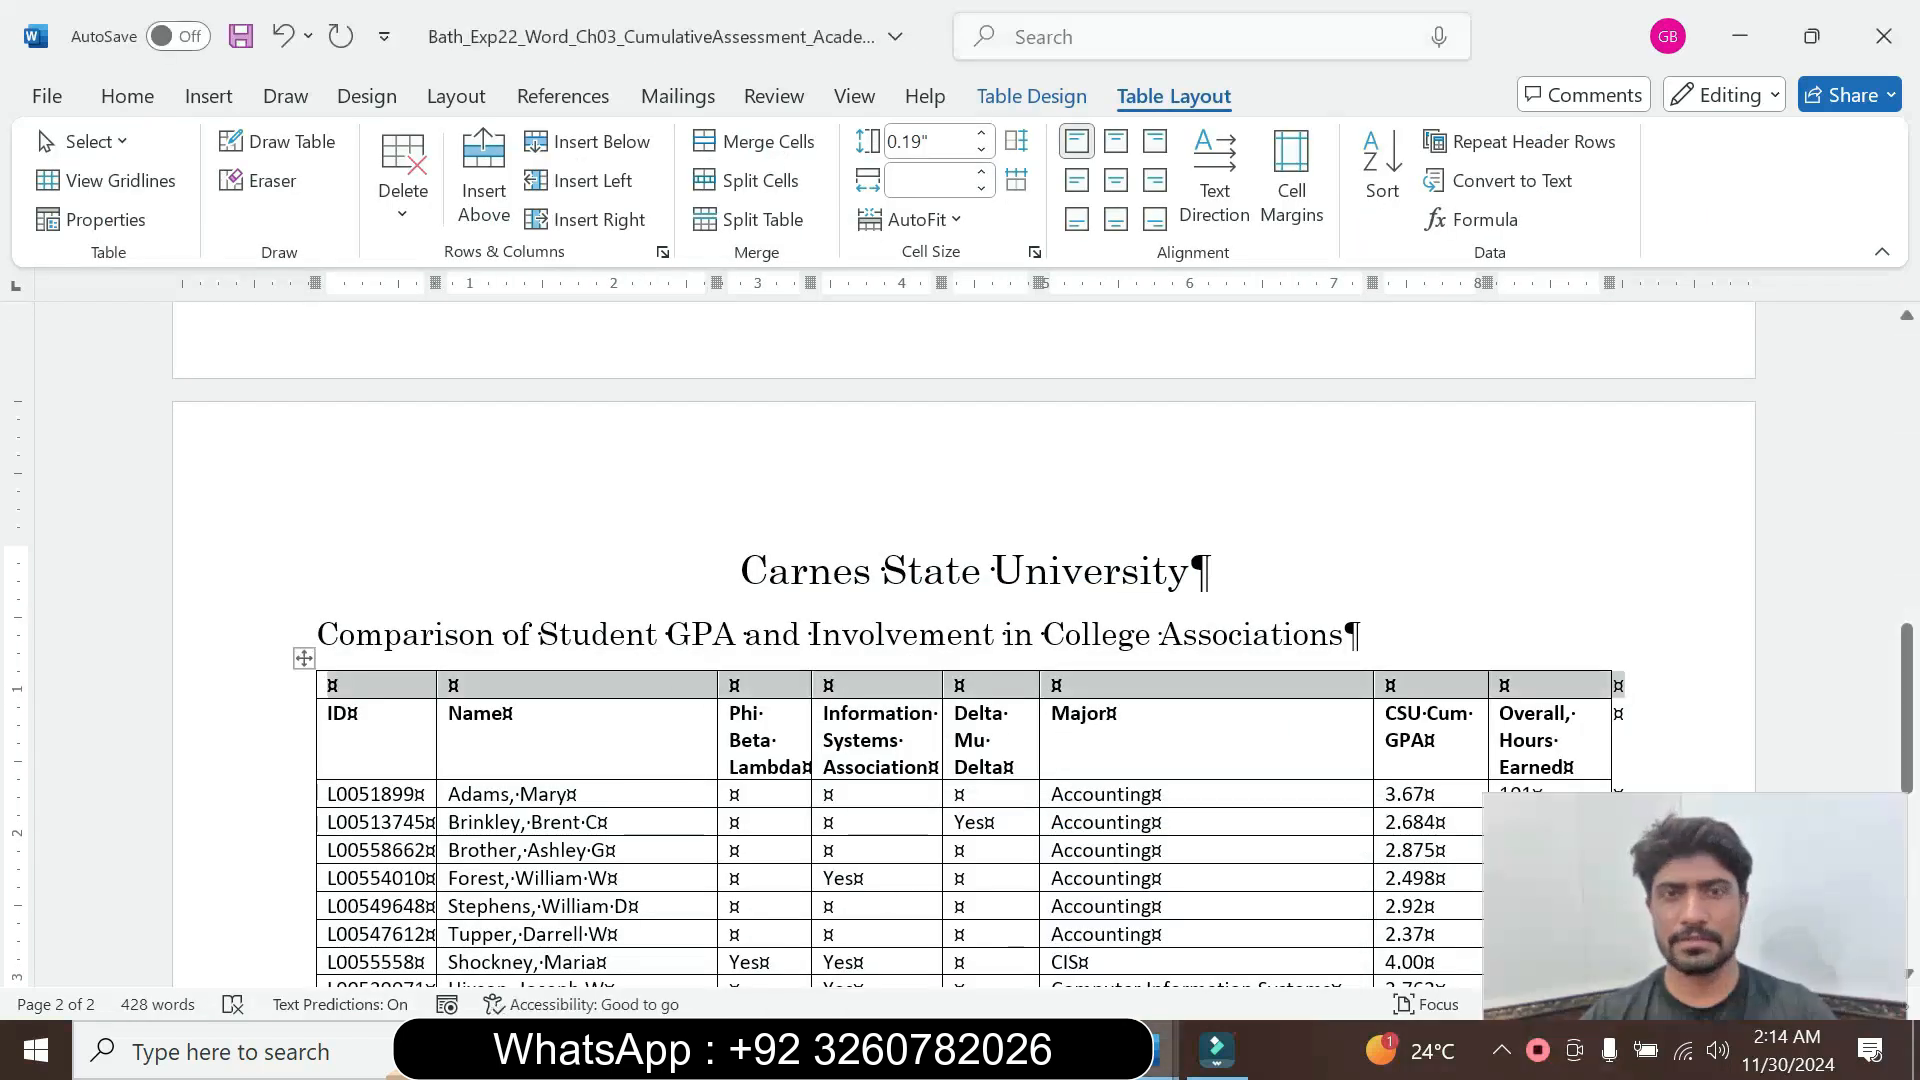
{"action": "left_click", "coordinate": [794, 144]}
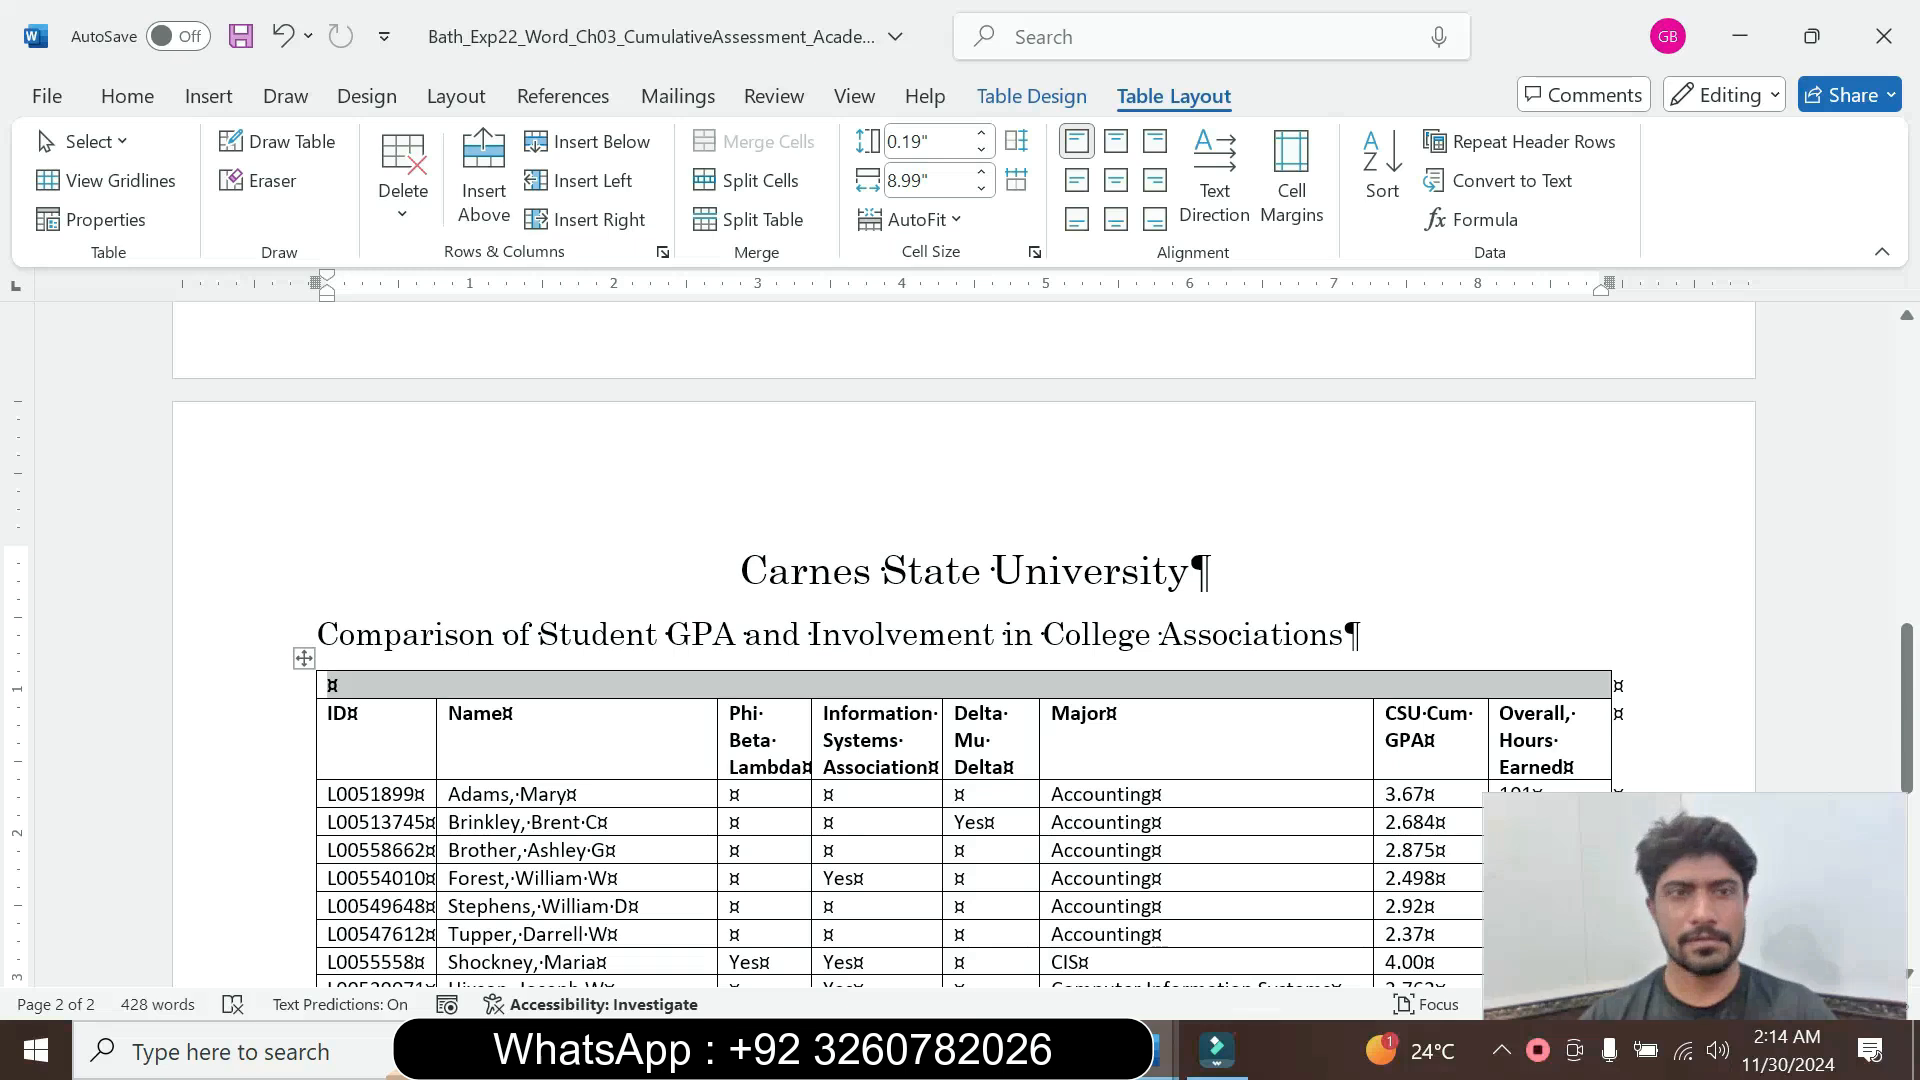
Copy the title "Comparison of GPA and Student Involvement" from instruction 6 into the merged top row, keeping text only
{"action": "mouse_move", "coordinate": [1160, 1055]}
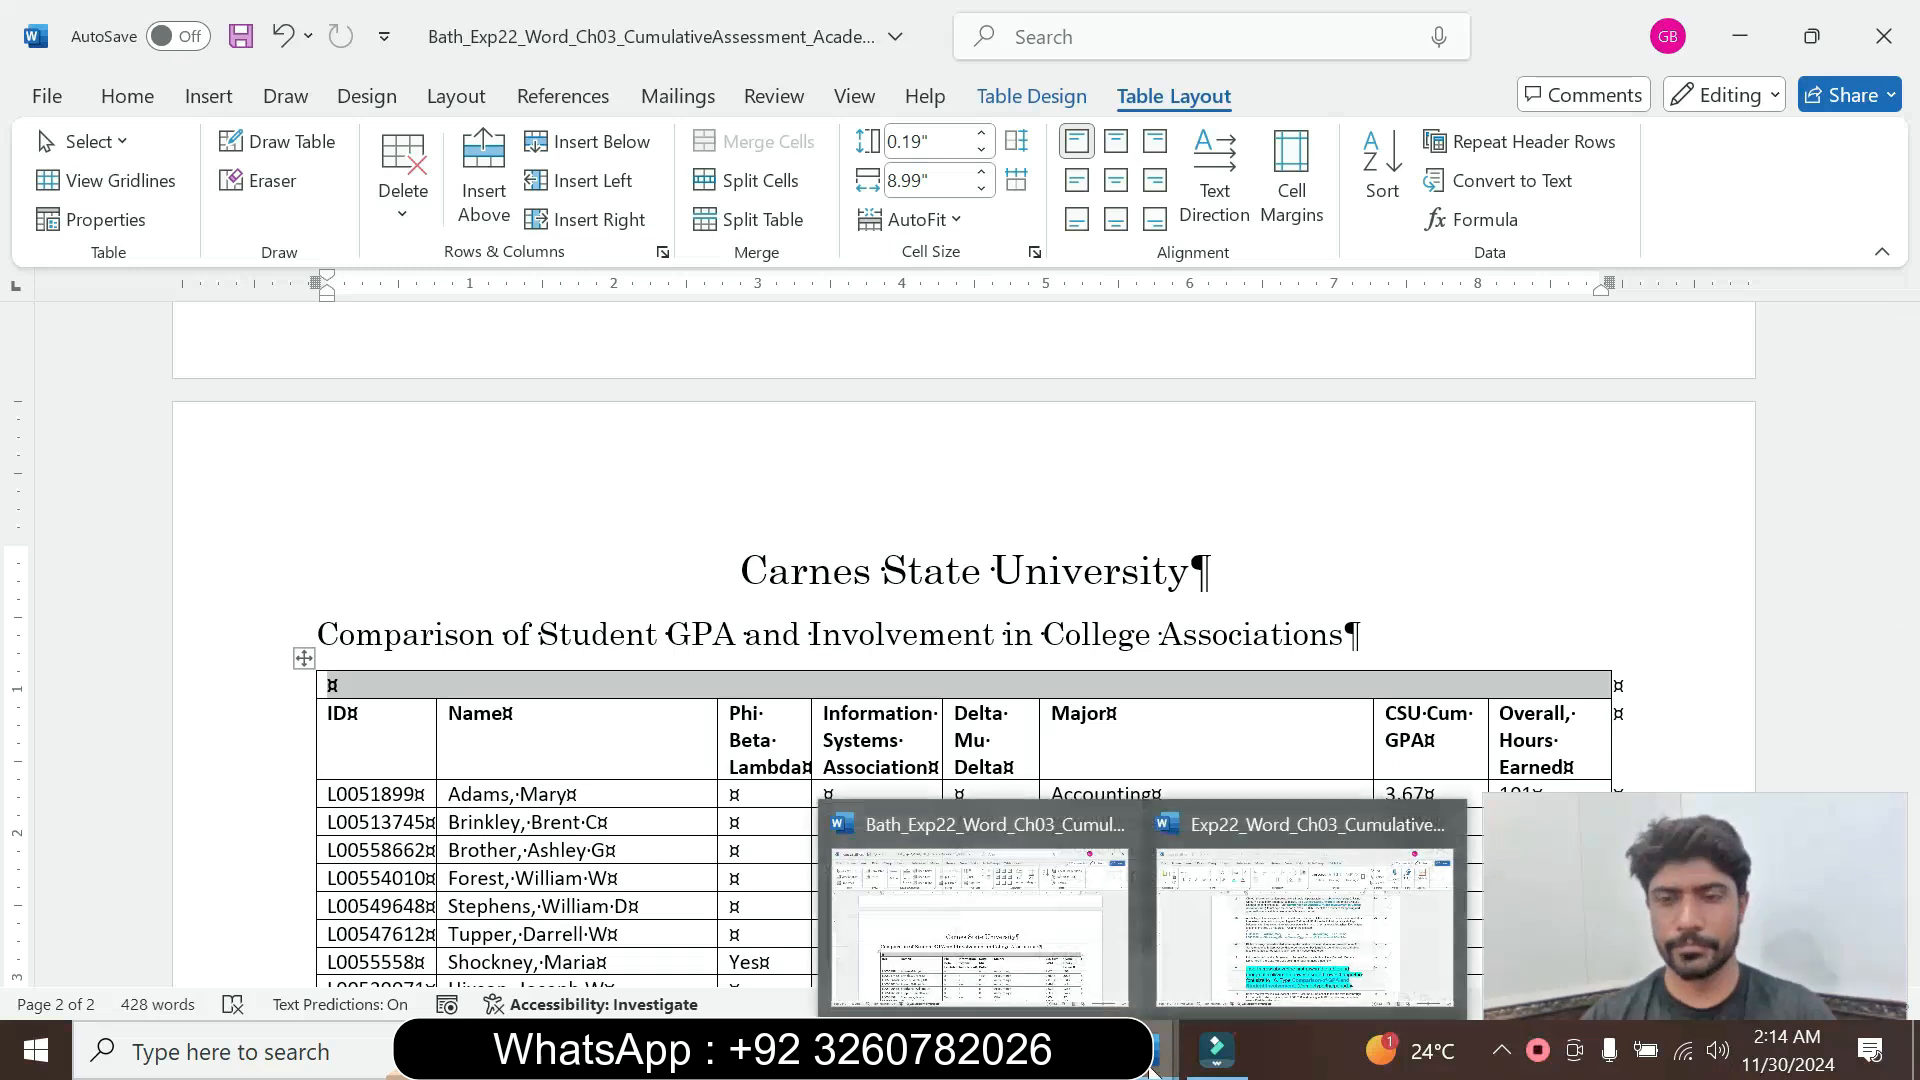
{"action": "left_click", "coordinate": [1263, 925]}
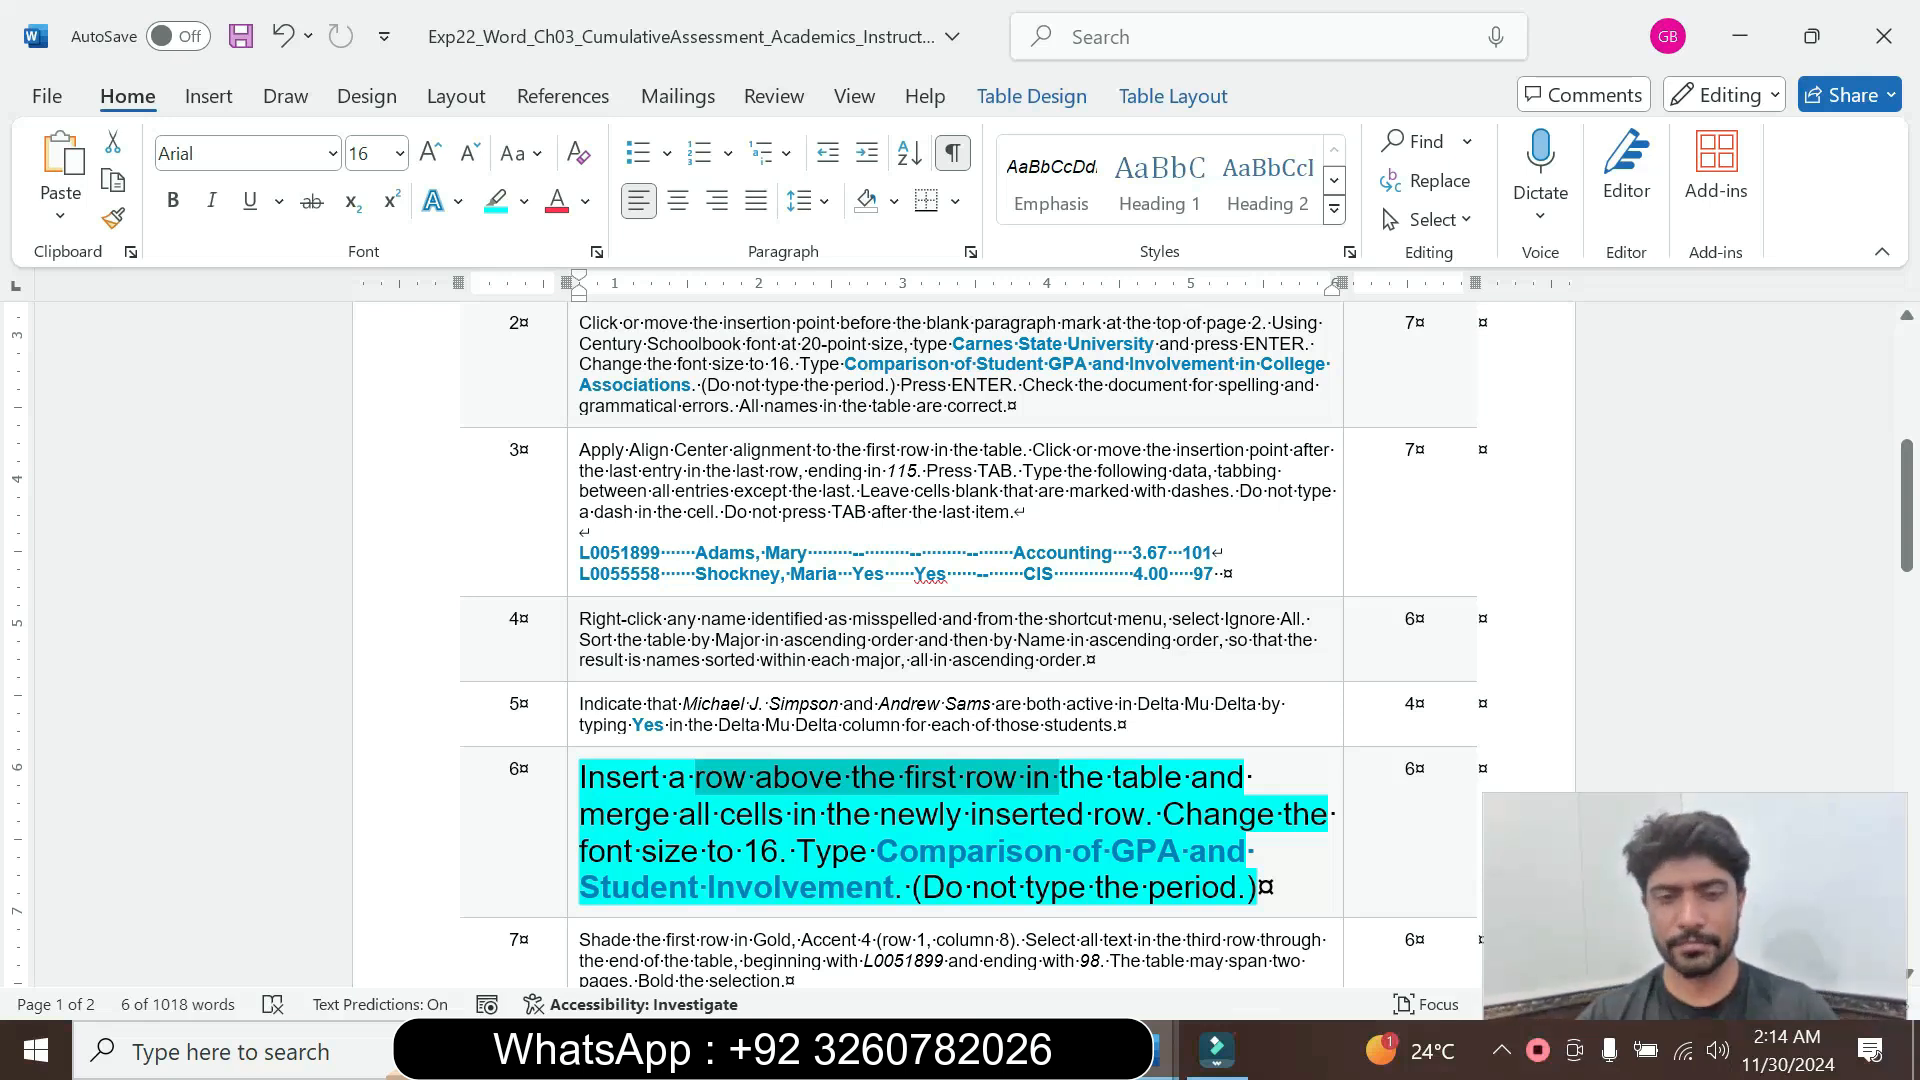
{"action": "left_click_drag", "start_coordinate": [877, 850], "coordinate": [893, 900]}
{"action": "key", "text": "ctrl+c"}
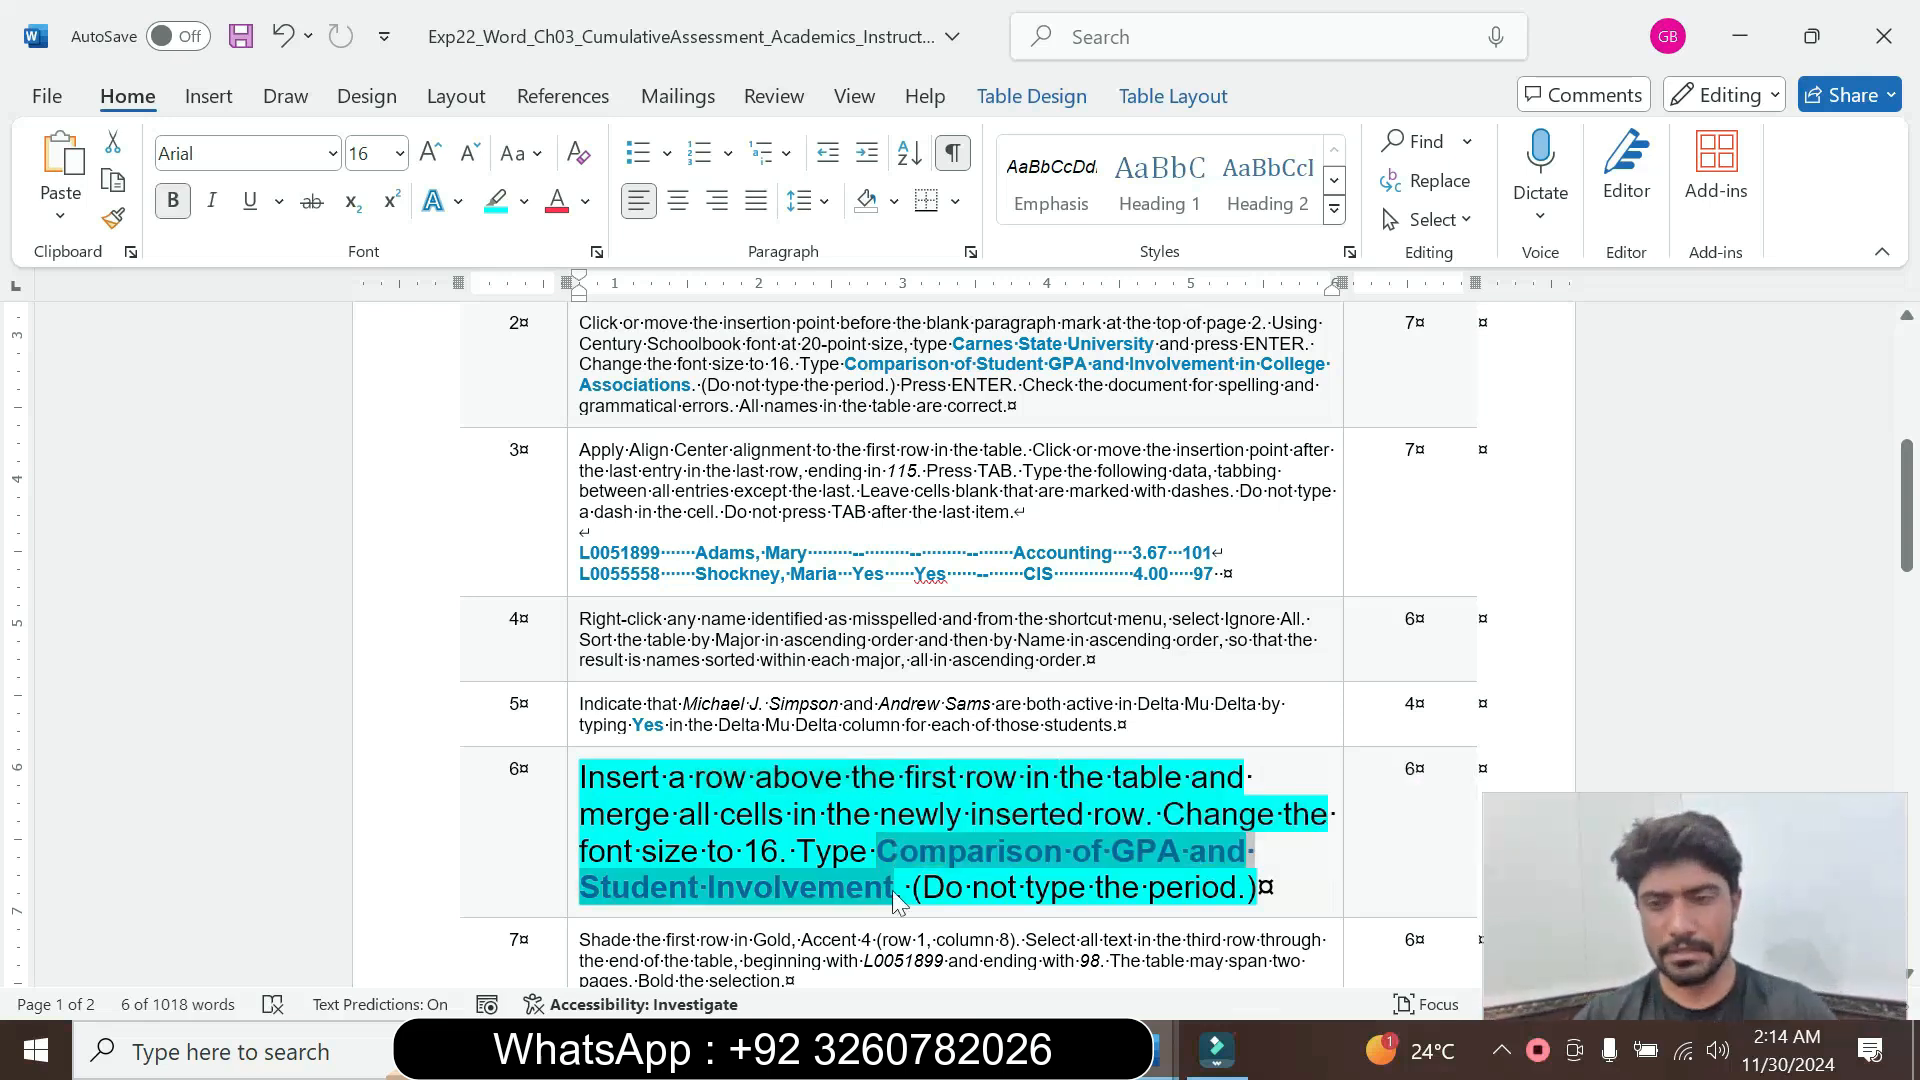
{"action": "mouse_move", "coordinate": [1149, 1068]}
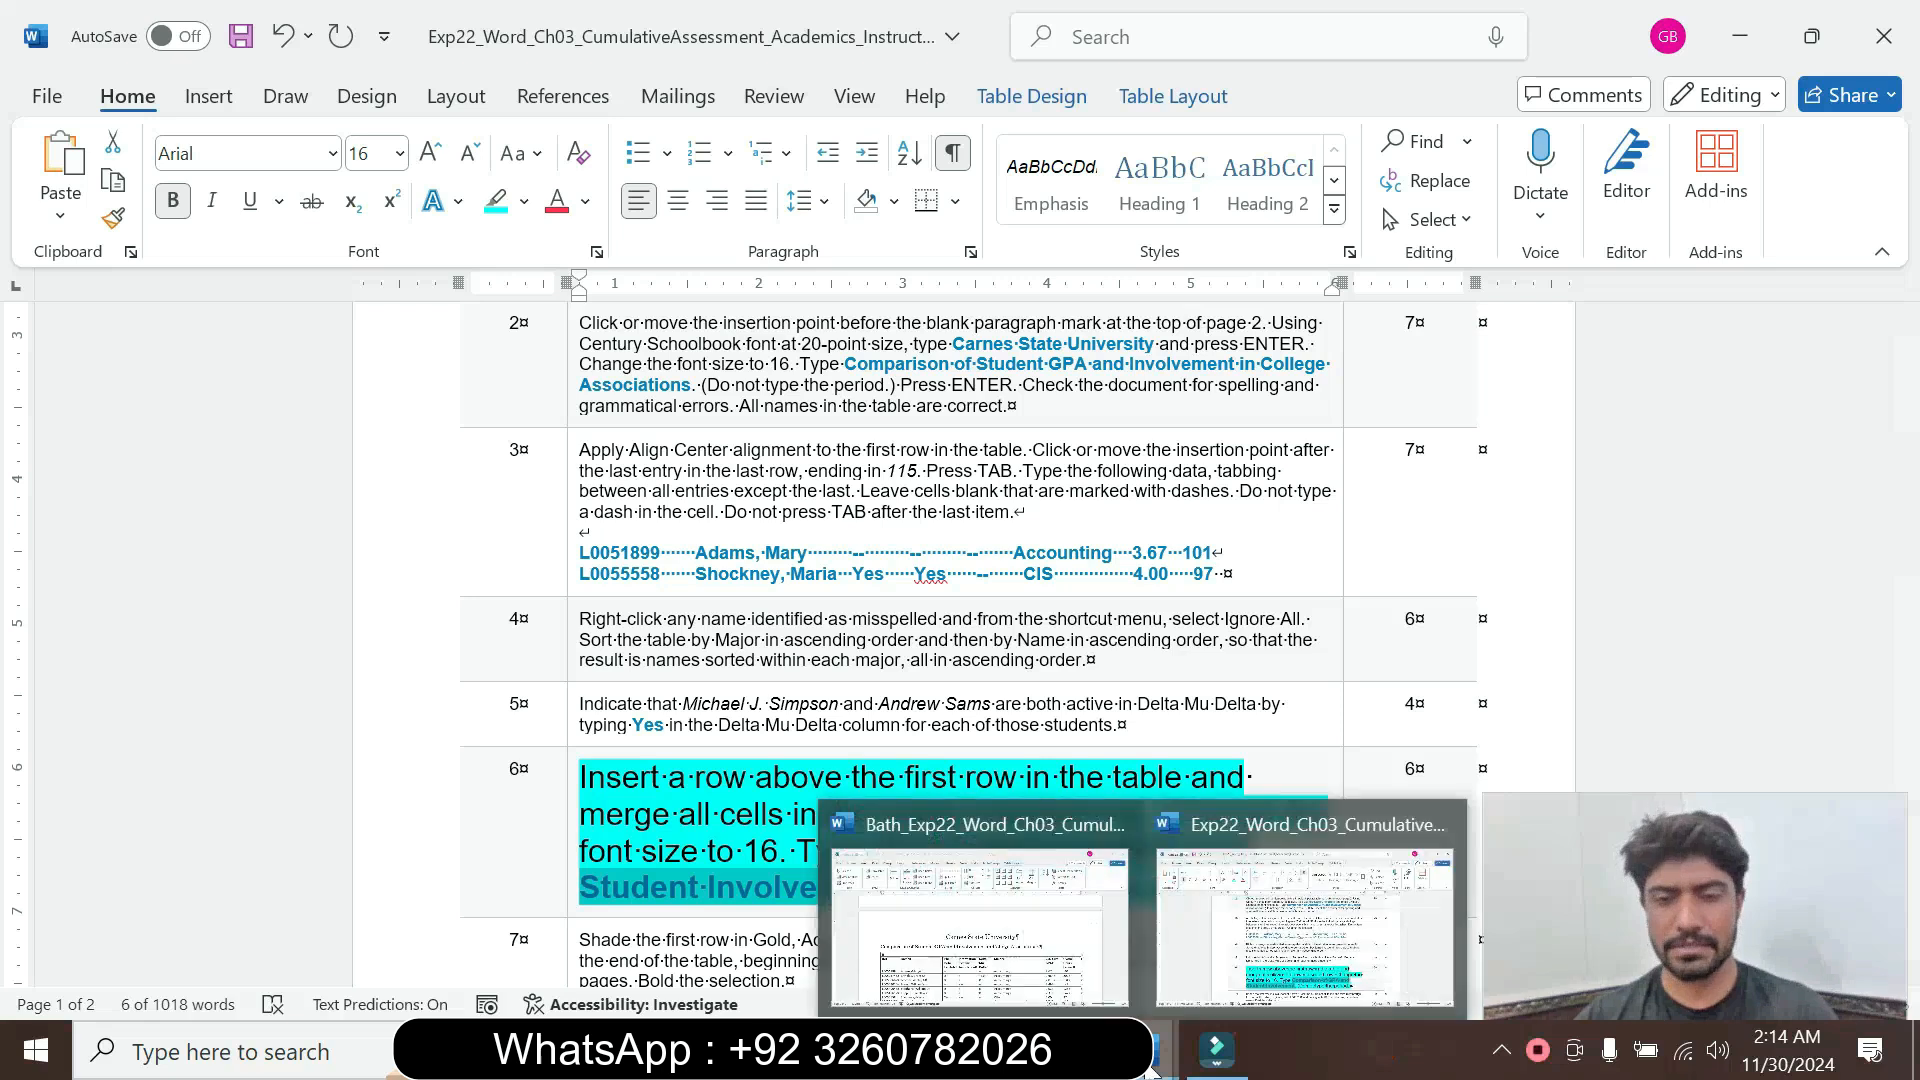
{"action": "left_click", "coordinate": [980, 925]}
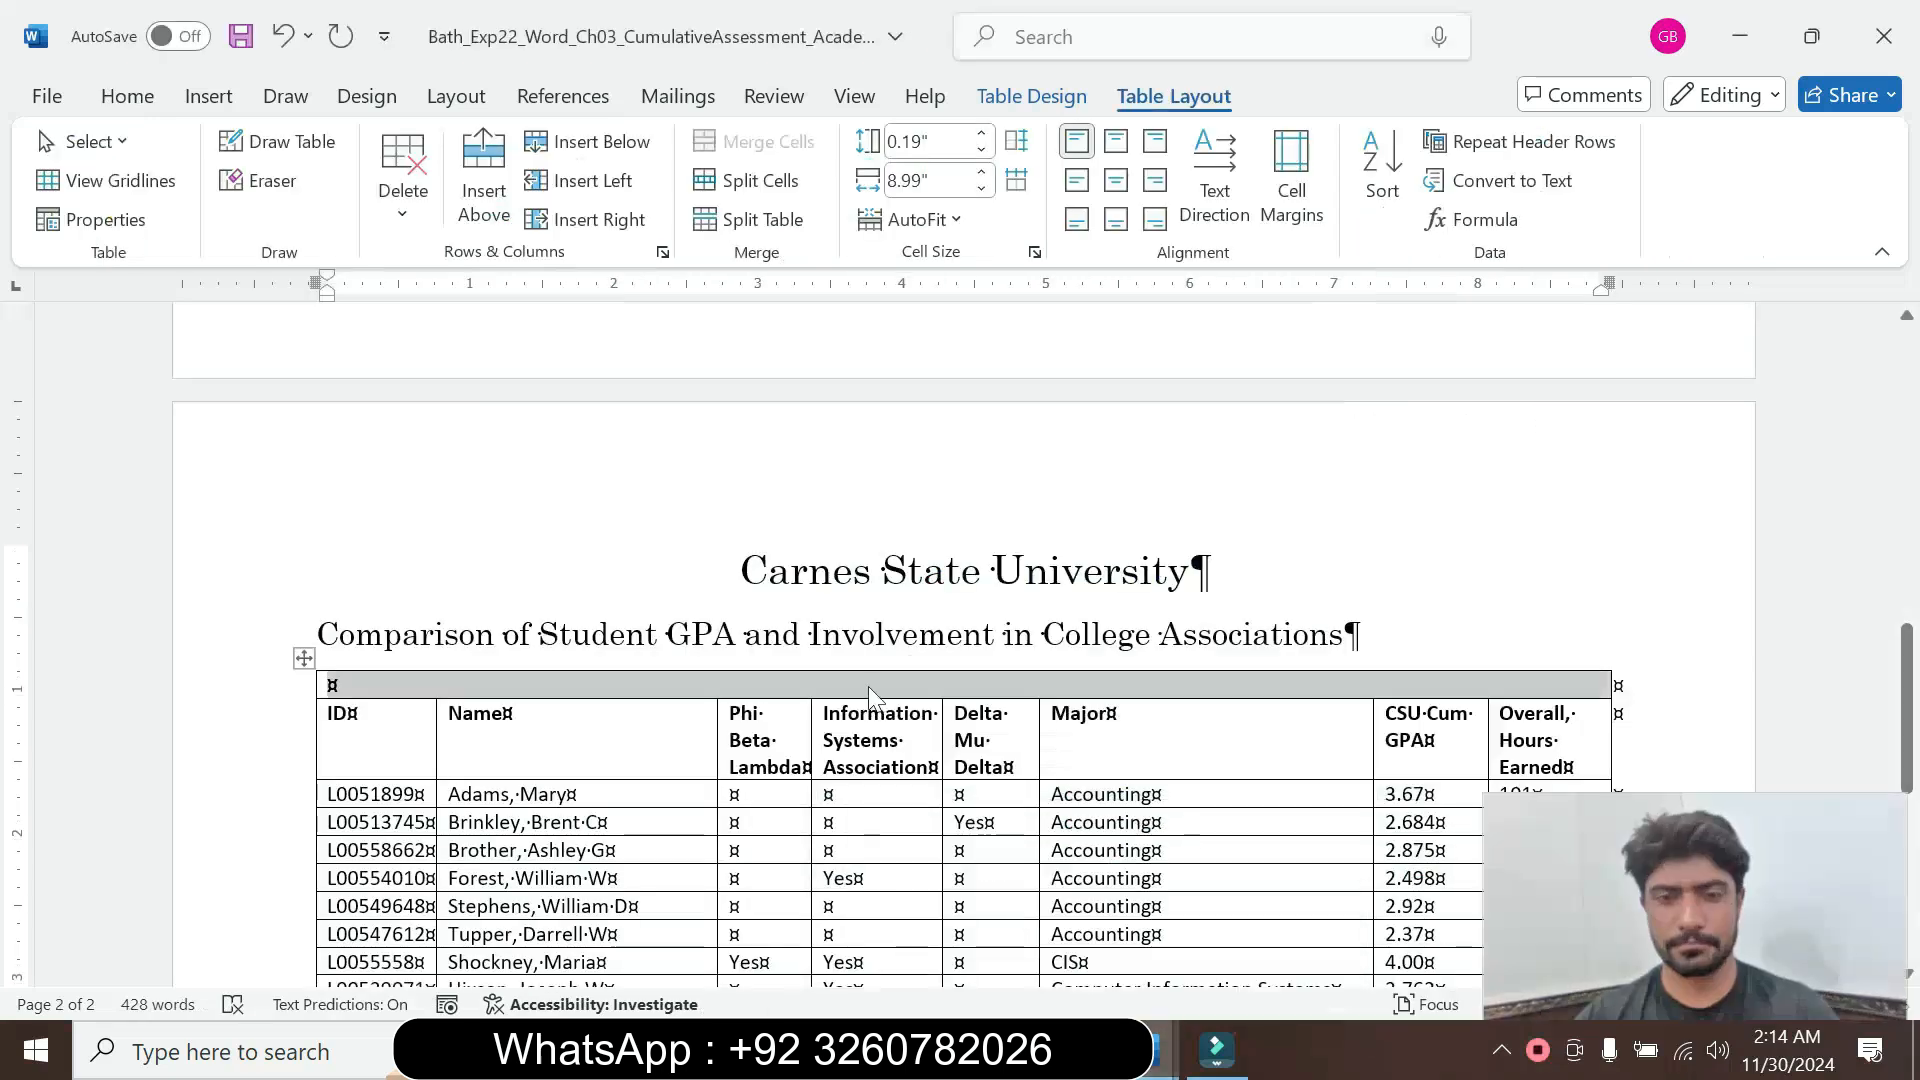
{"action": "left_click", "coordinate": [868, 690]}
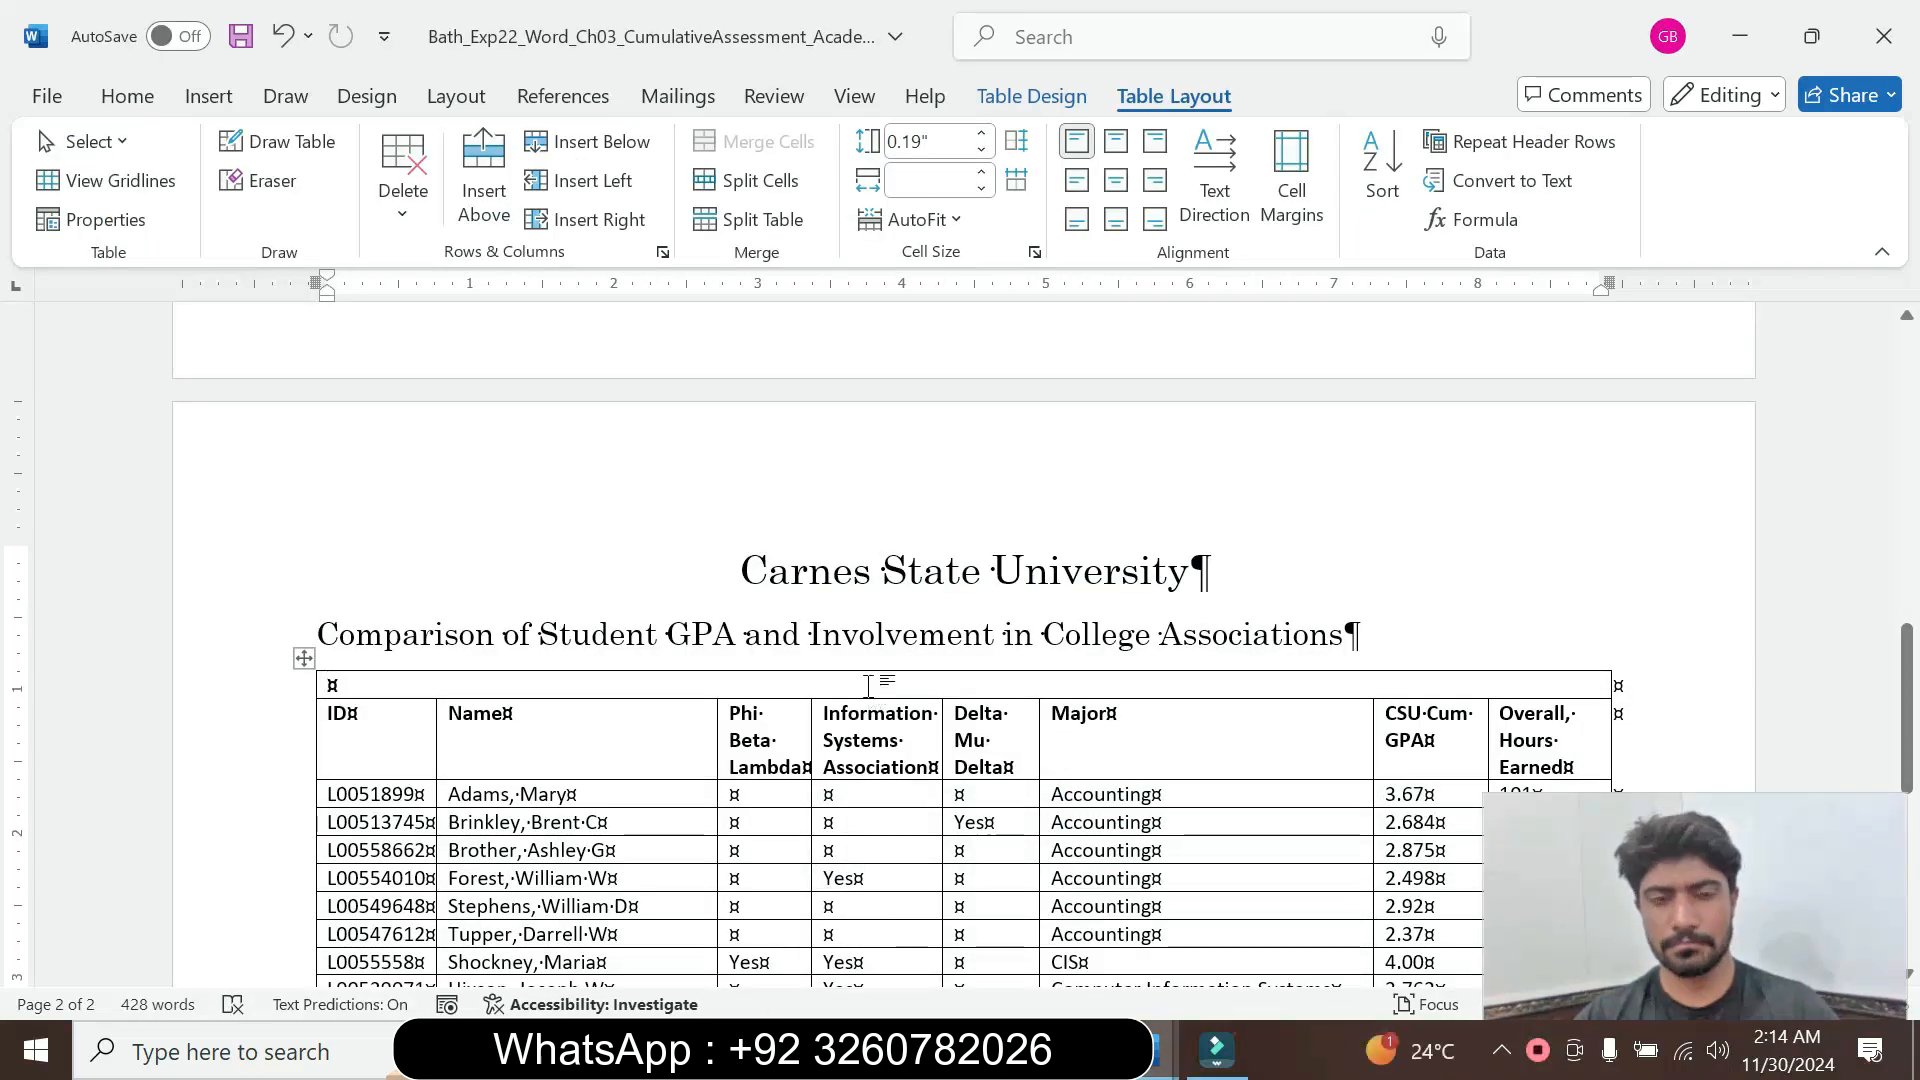
{"action": "key", "text": "ctrl+v"}
{"action": "left_click", "coordinate": [988, 738]}
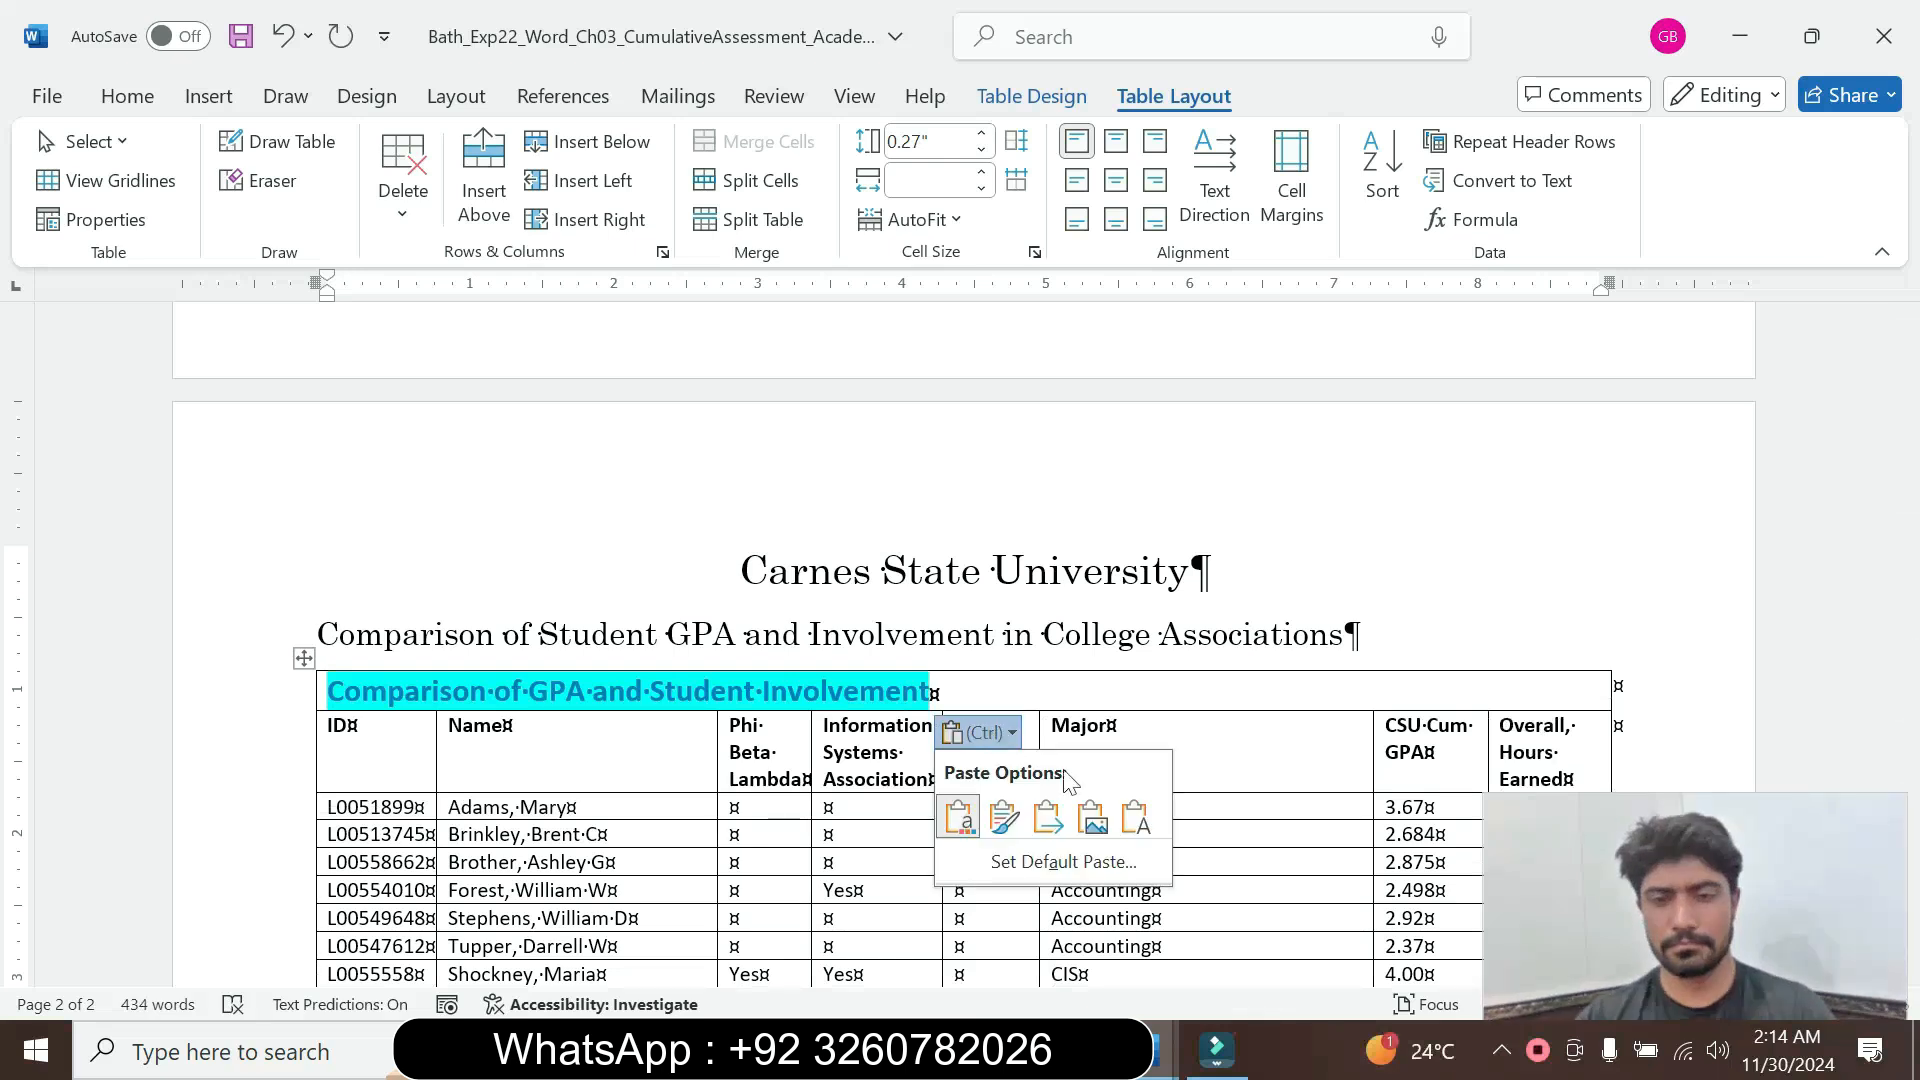
{"action": "left_click", "coordinate": [1136, 818]}
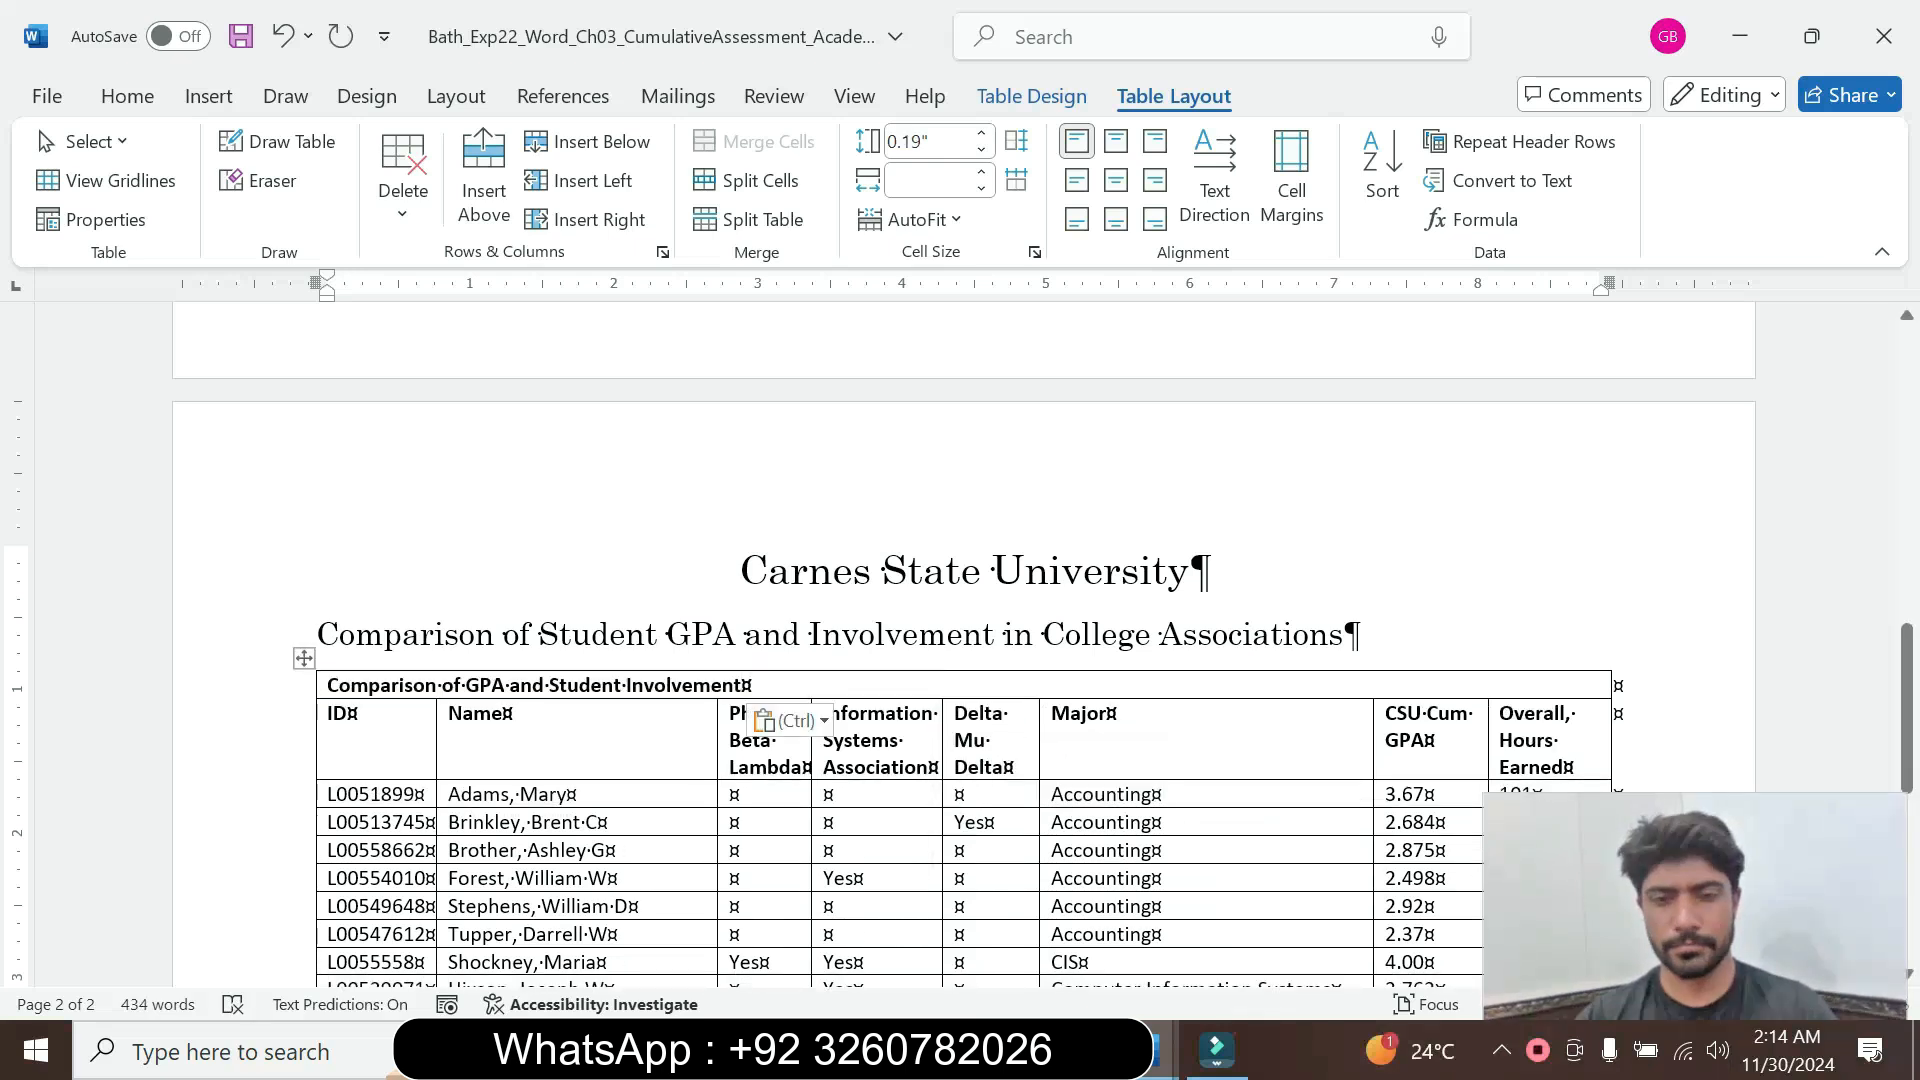
Set the font size of the title in the merged top row to 16
{"action": "mouse_move", "coordinate": [1161, 1050]}
{"action": "left_click", "coordinate": [1390, 930]}
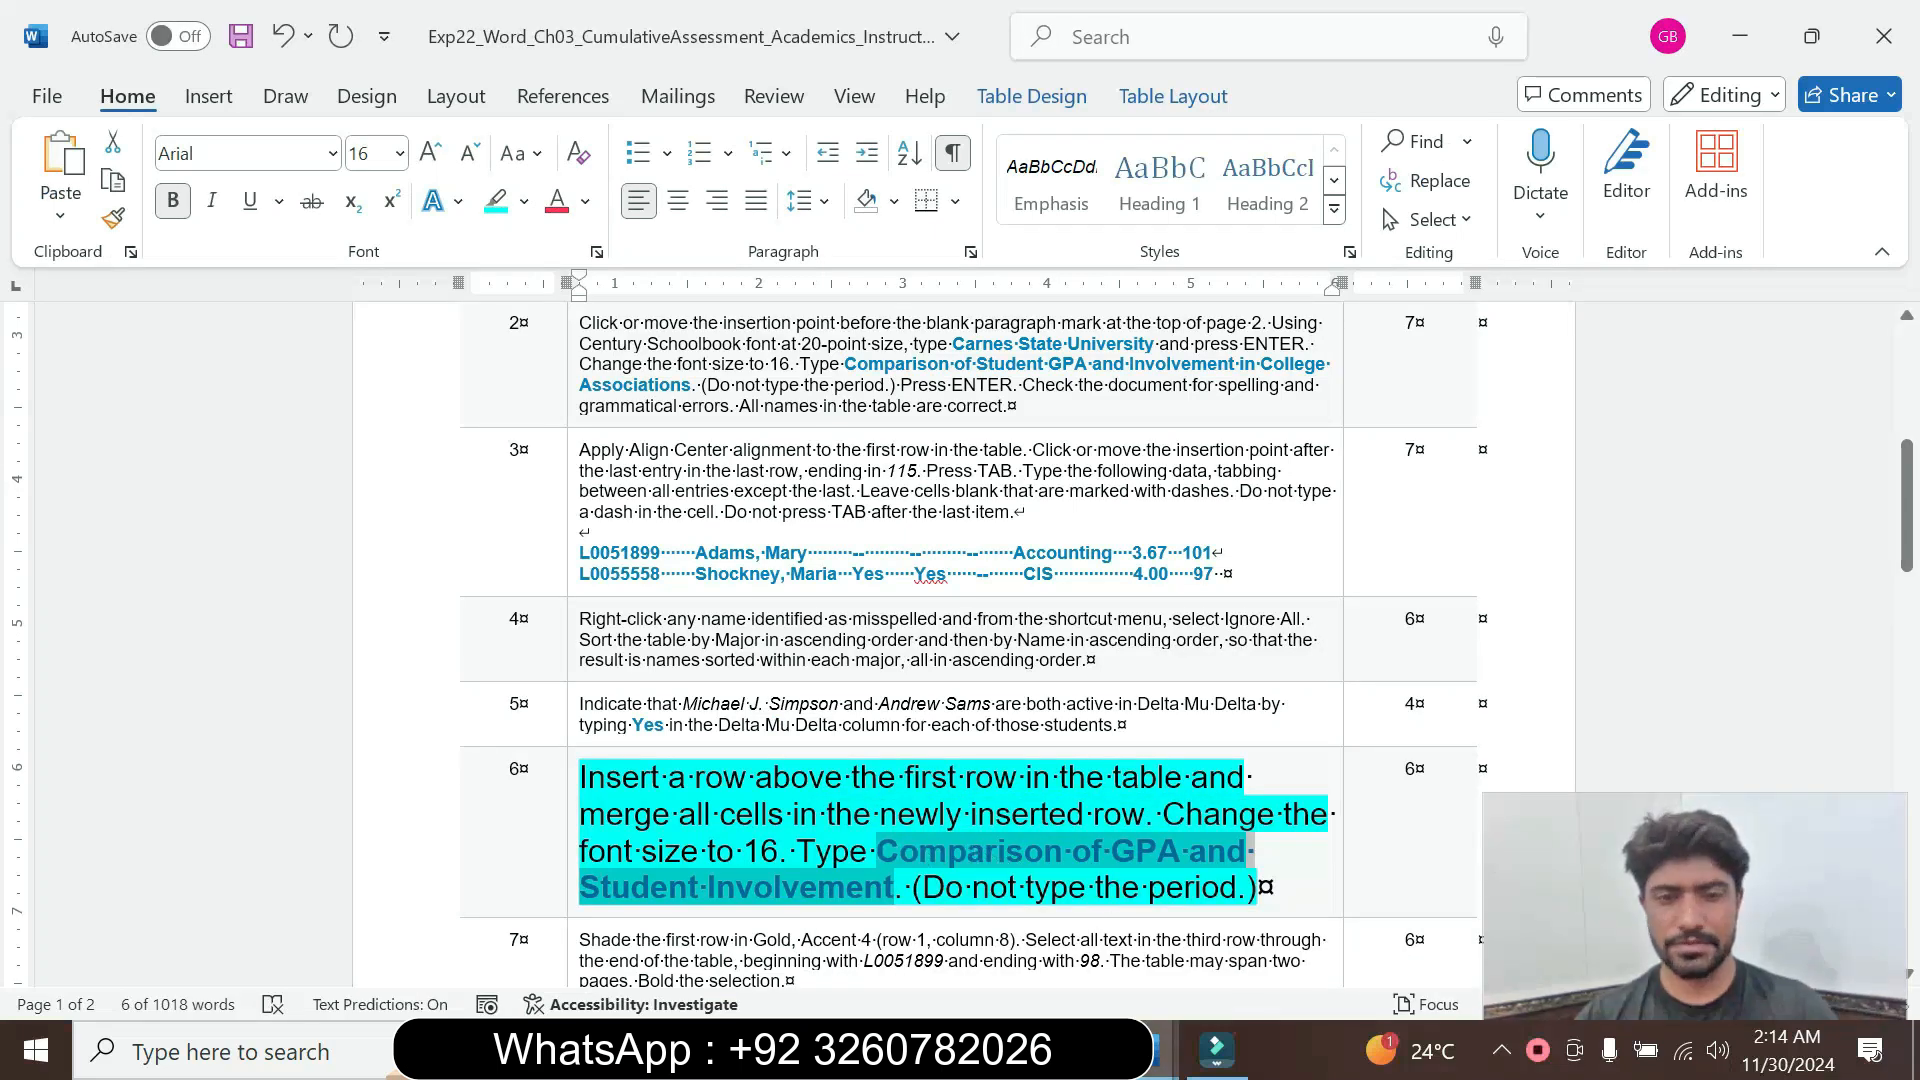
{"action": "mouse_move", "coordinate": [1160, 1050]}
{"action": "left_click", "coordinate": [989, 915]}
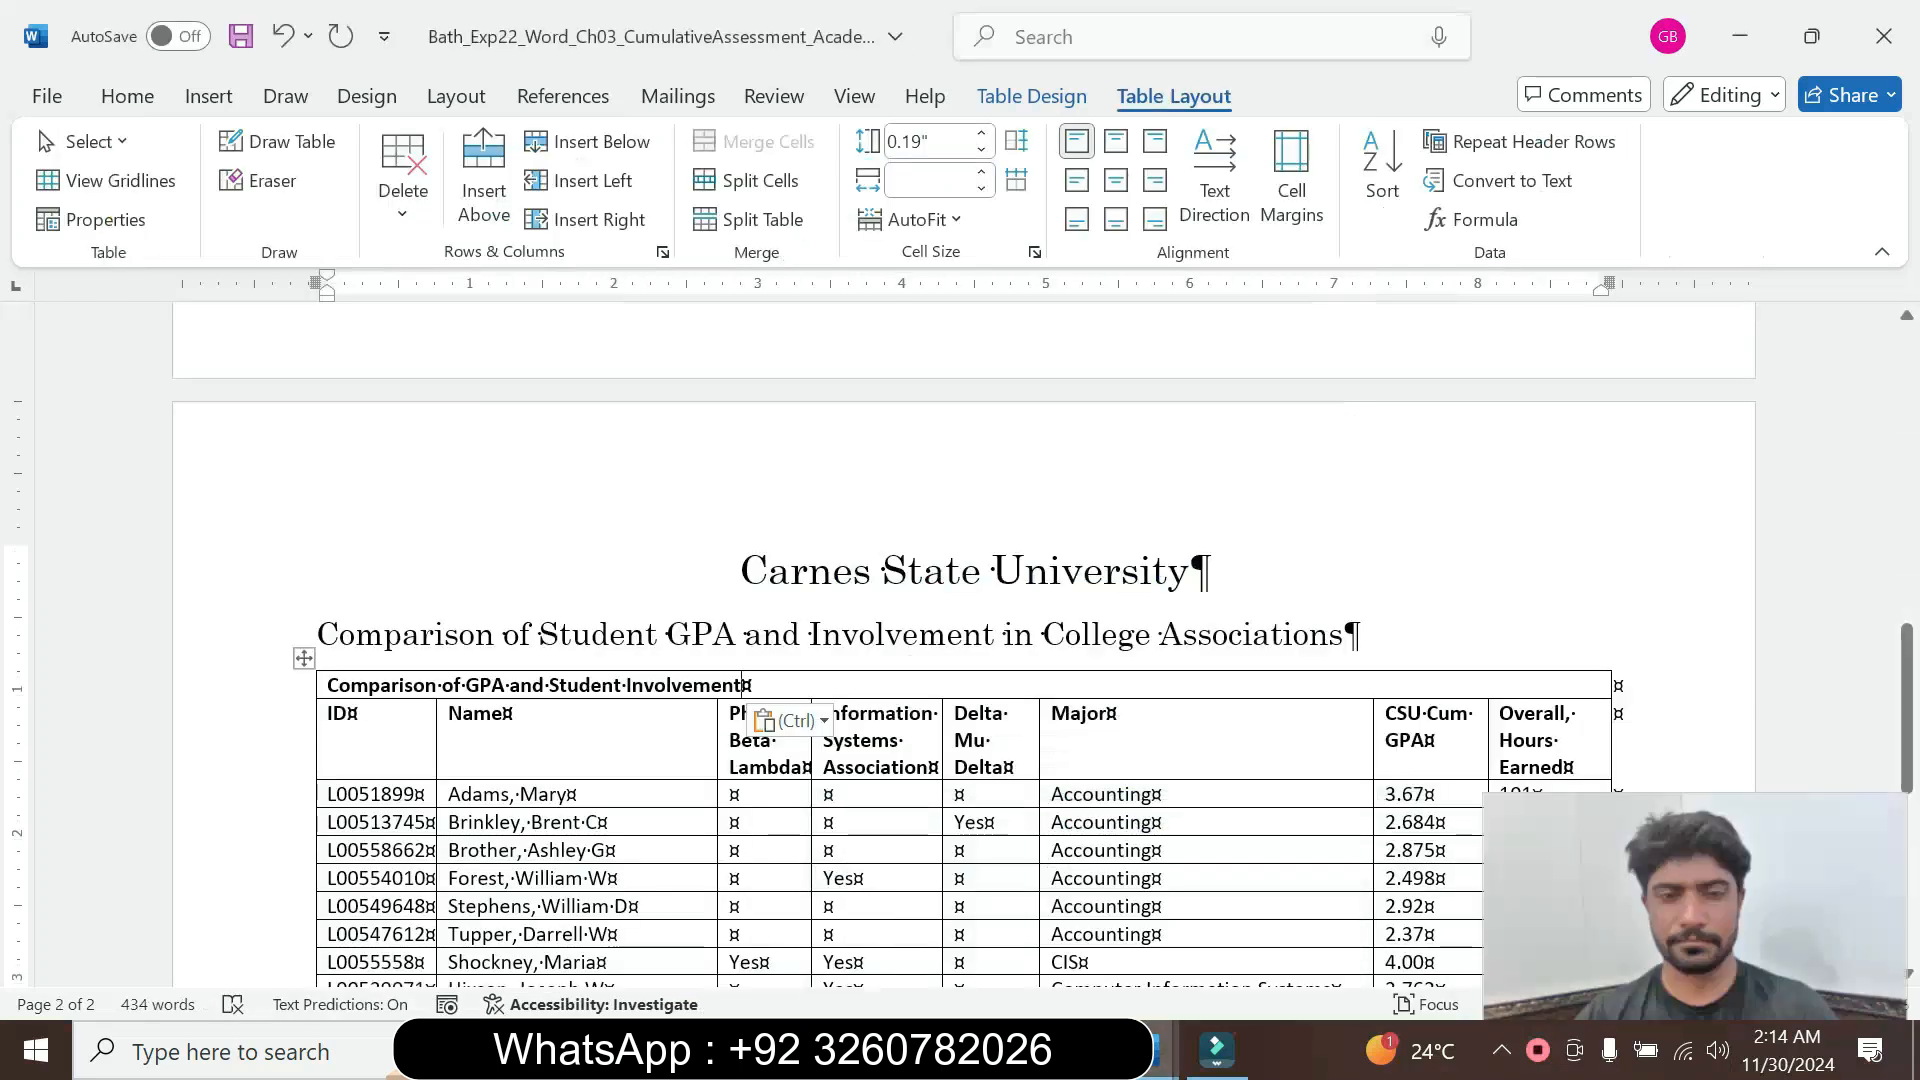
{"action": "left_click_drag", "start_coordinate": [742, 684], "coordinate": [326, 684]}
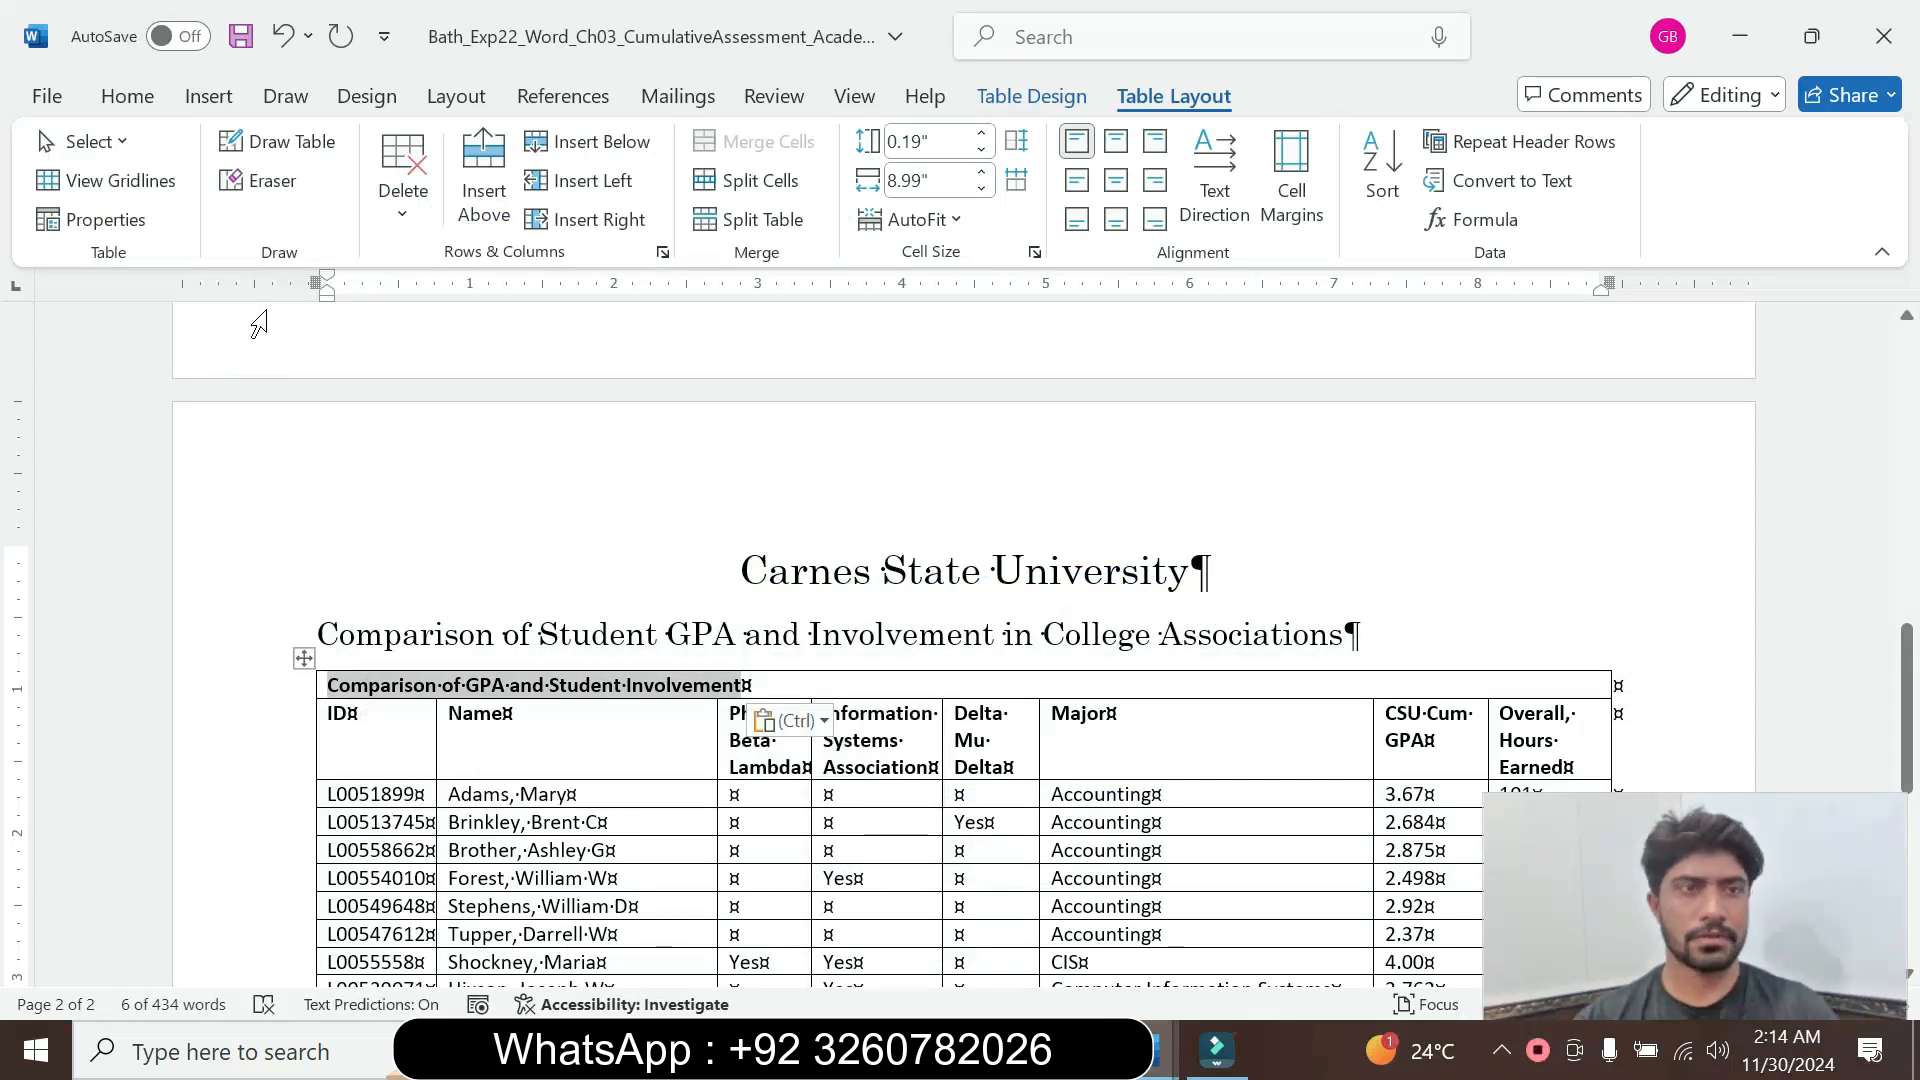
{"action": "left_click", "coordinate": [128, 100]}
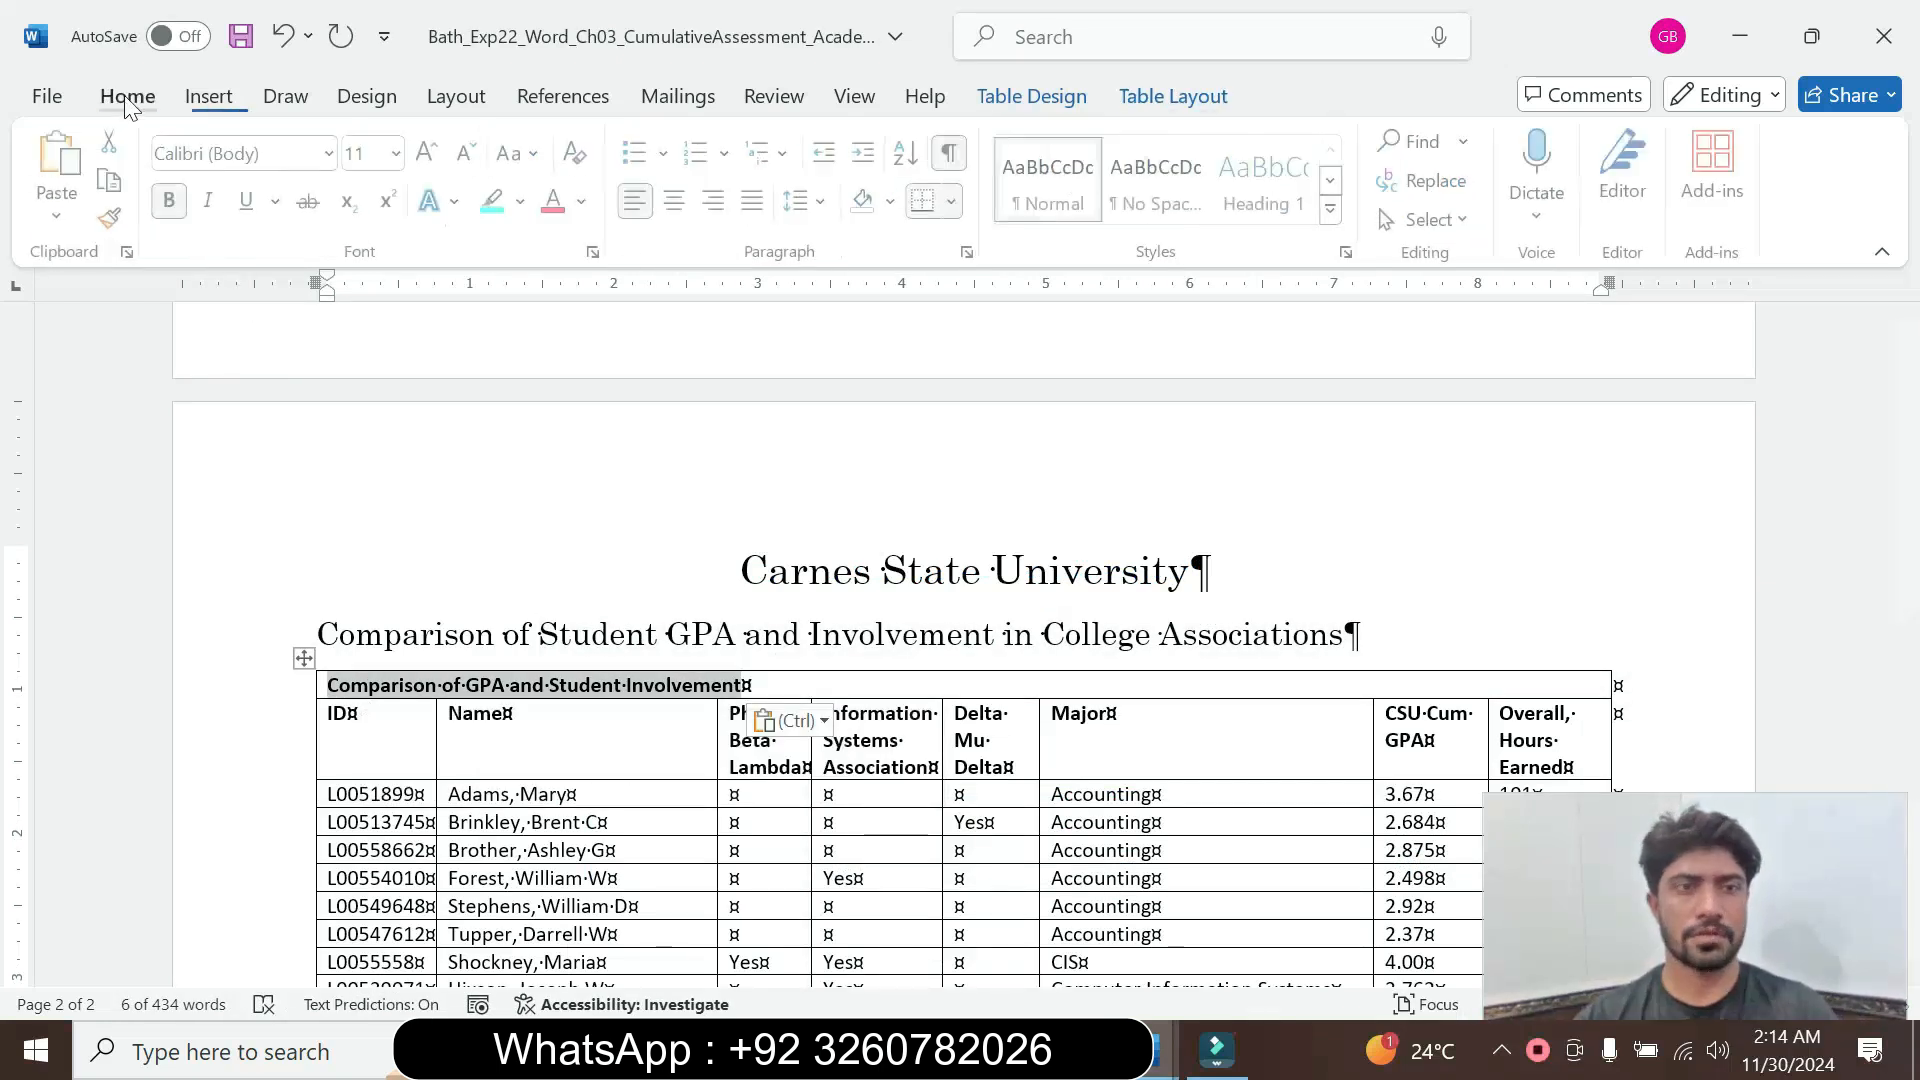
{"action": "left_click", "coordinate": [398, 154]}
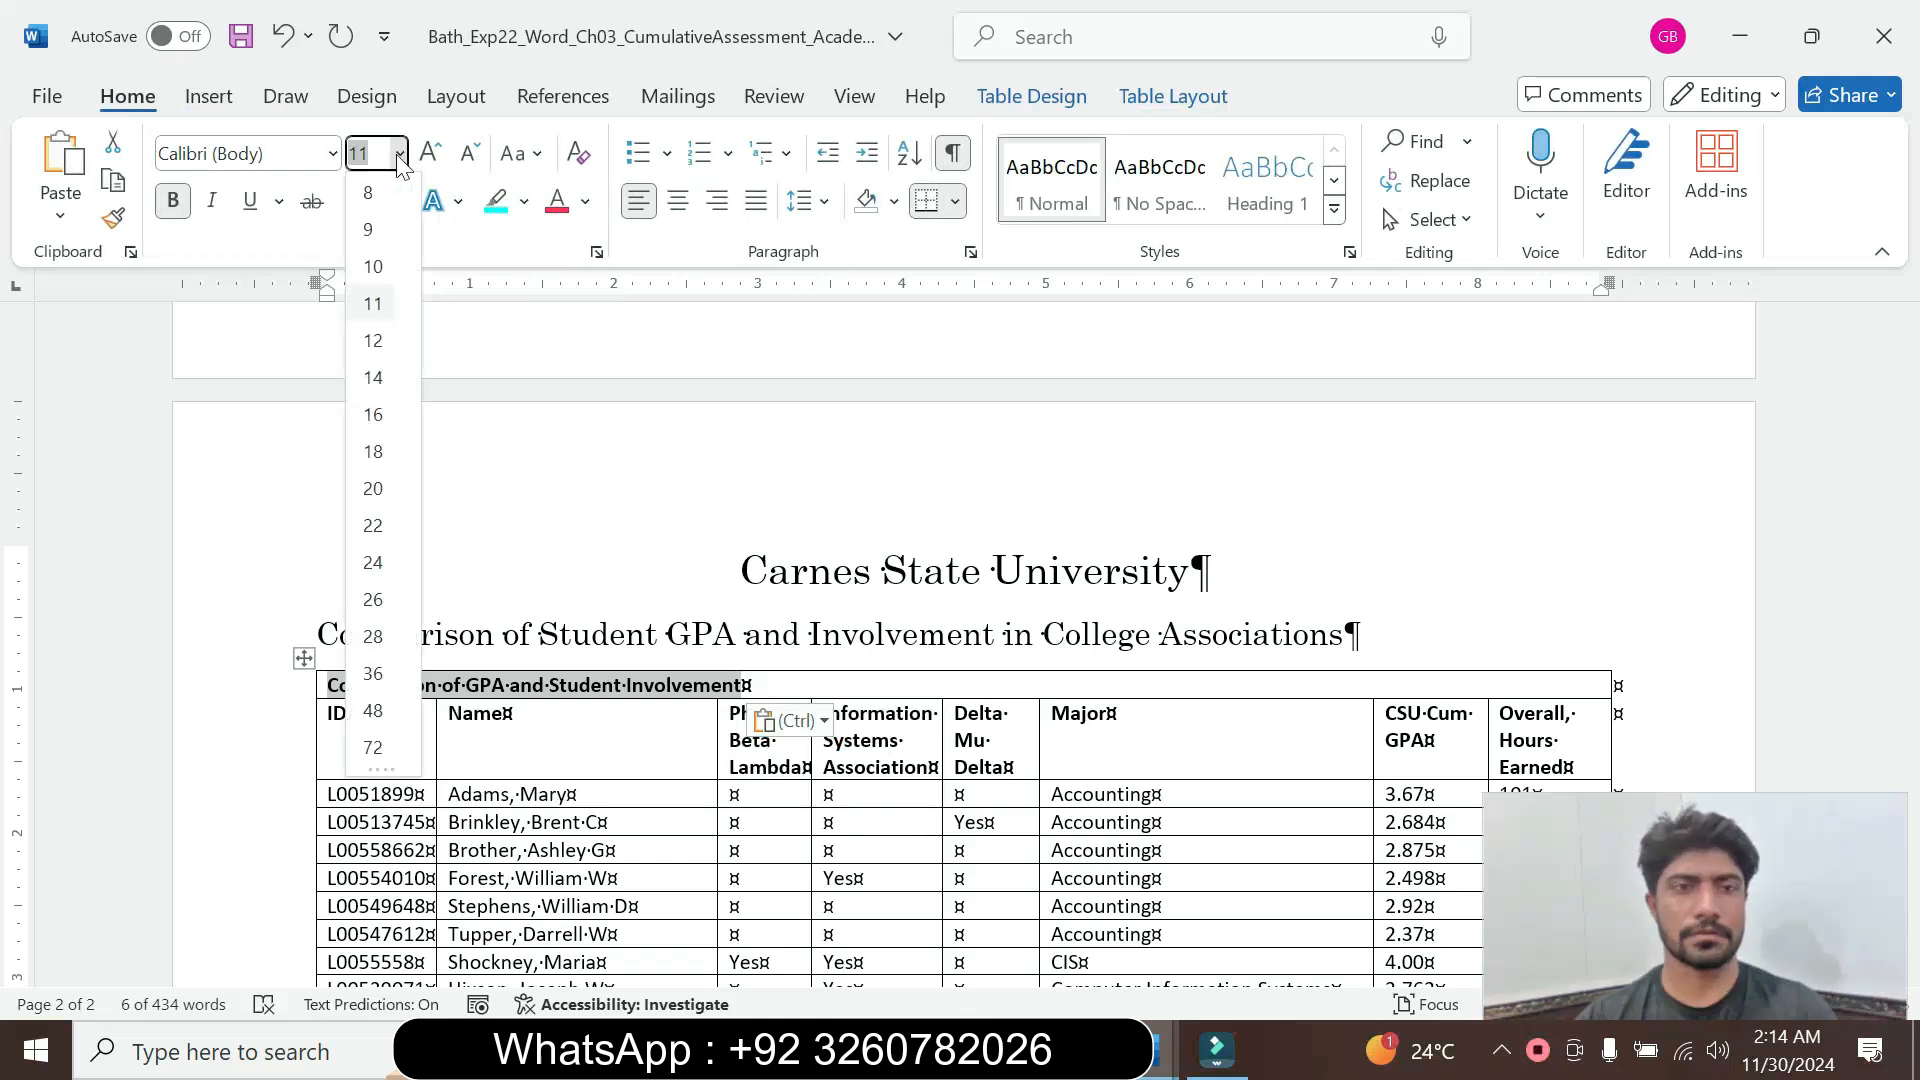
{"action": "left_click", "coordinate": [373, 414]}
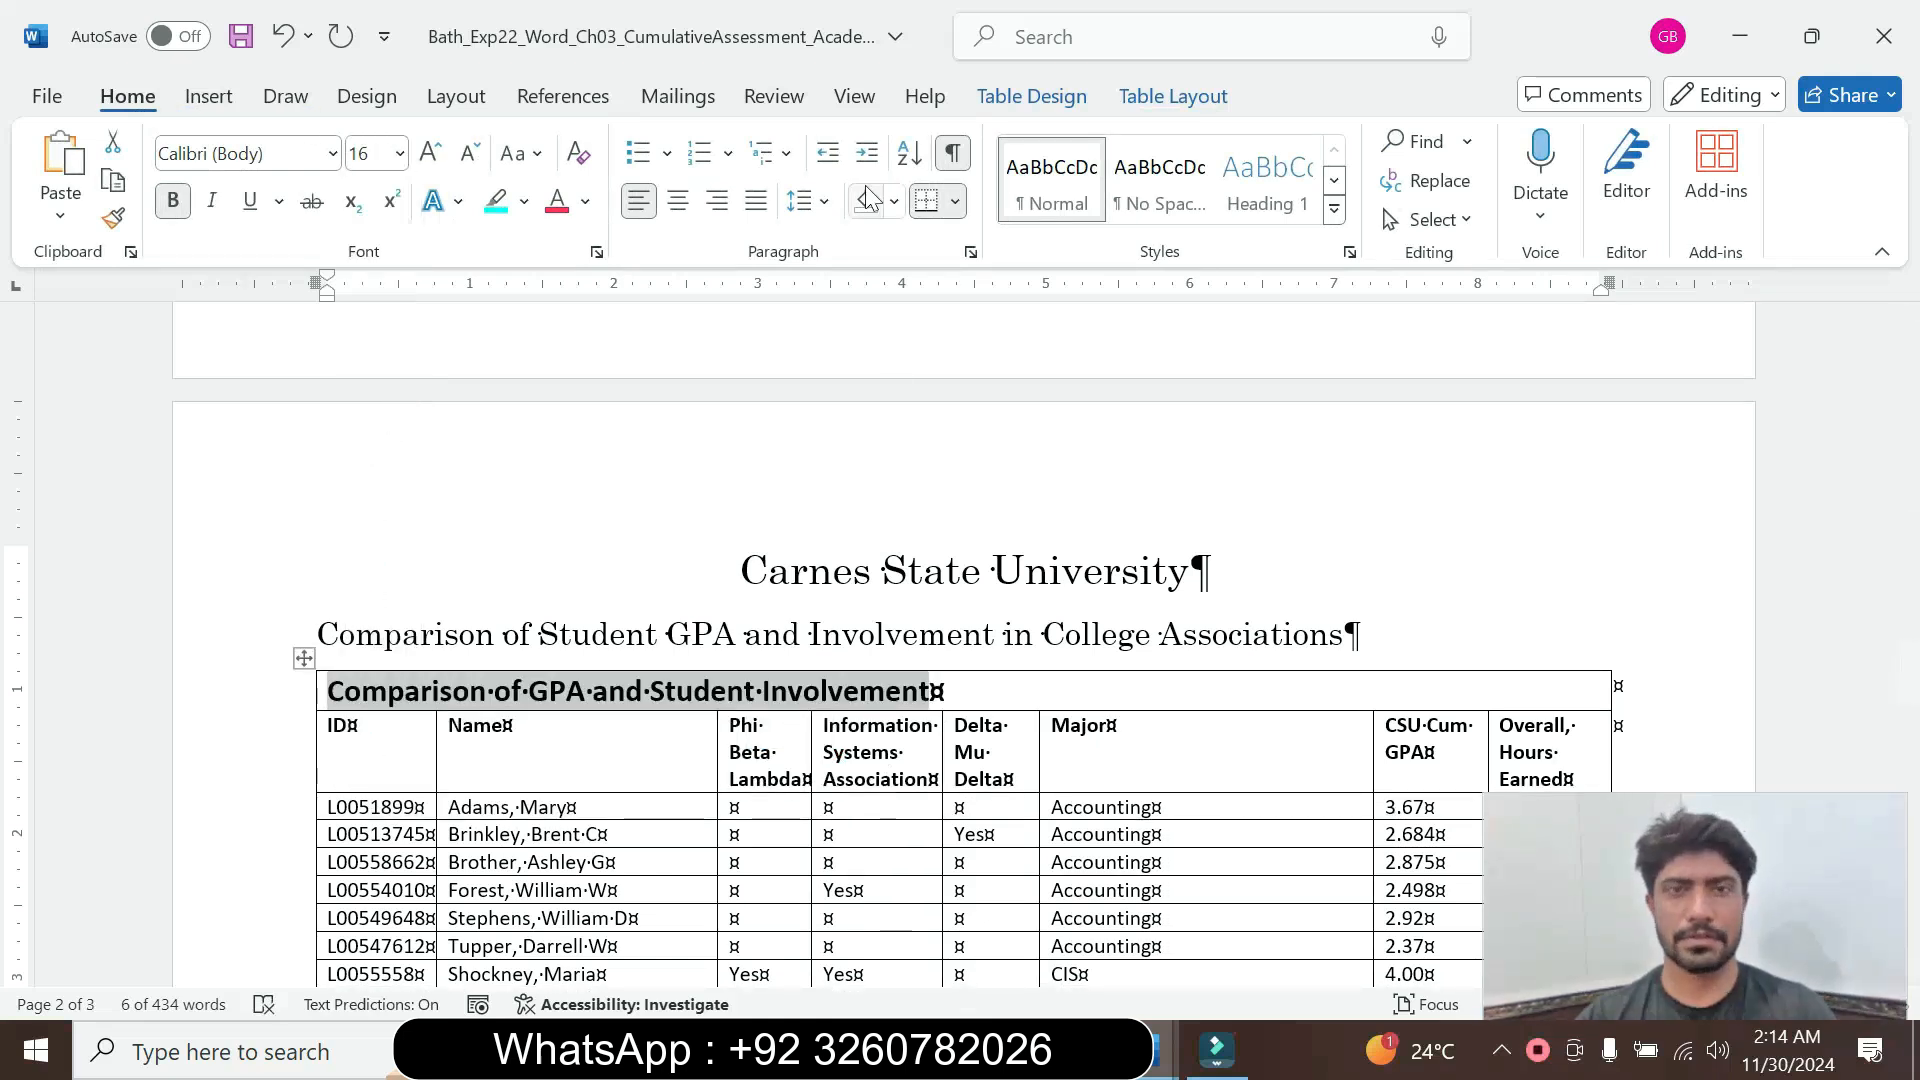
{"action": "left_click", "coordinate": [1066, 107]}
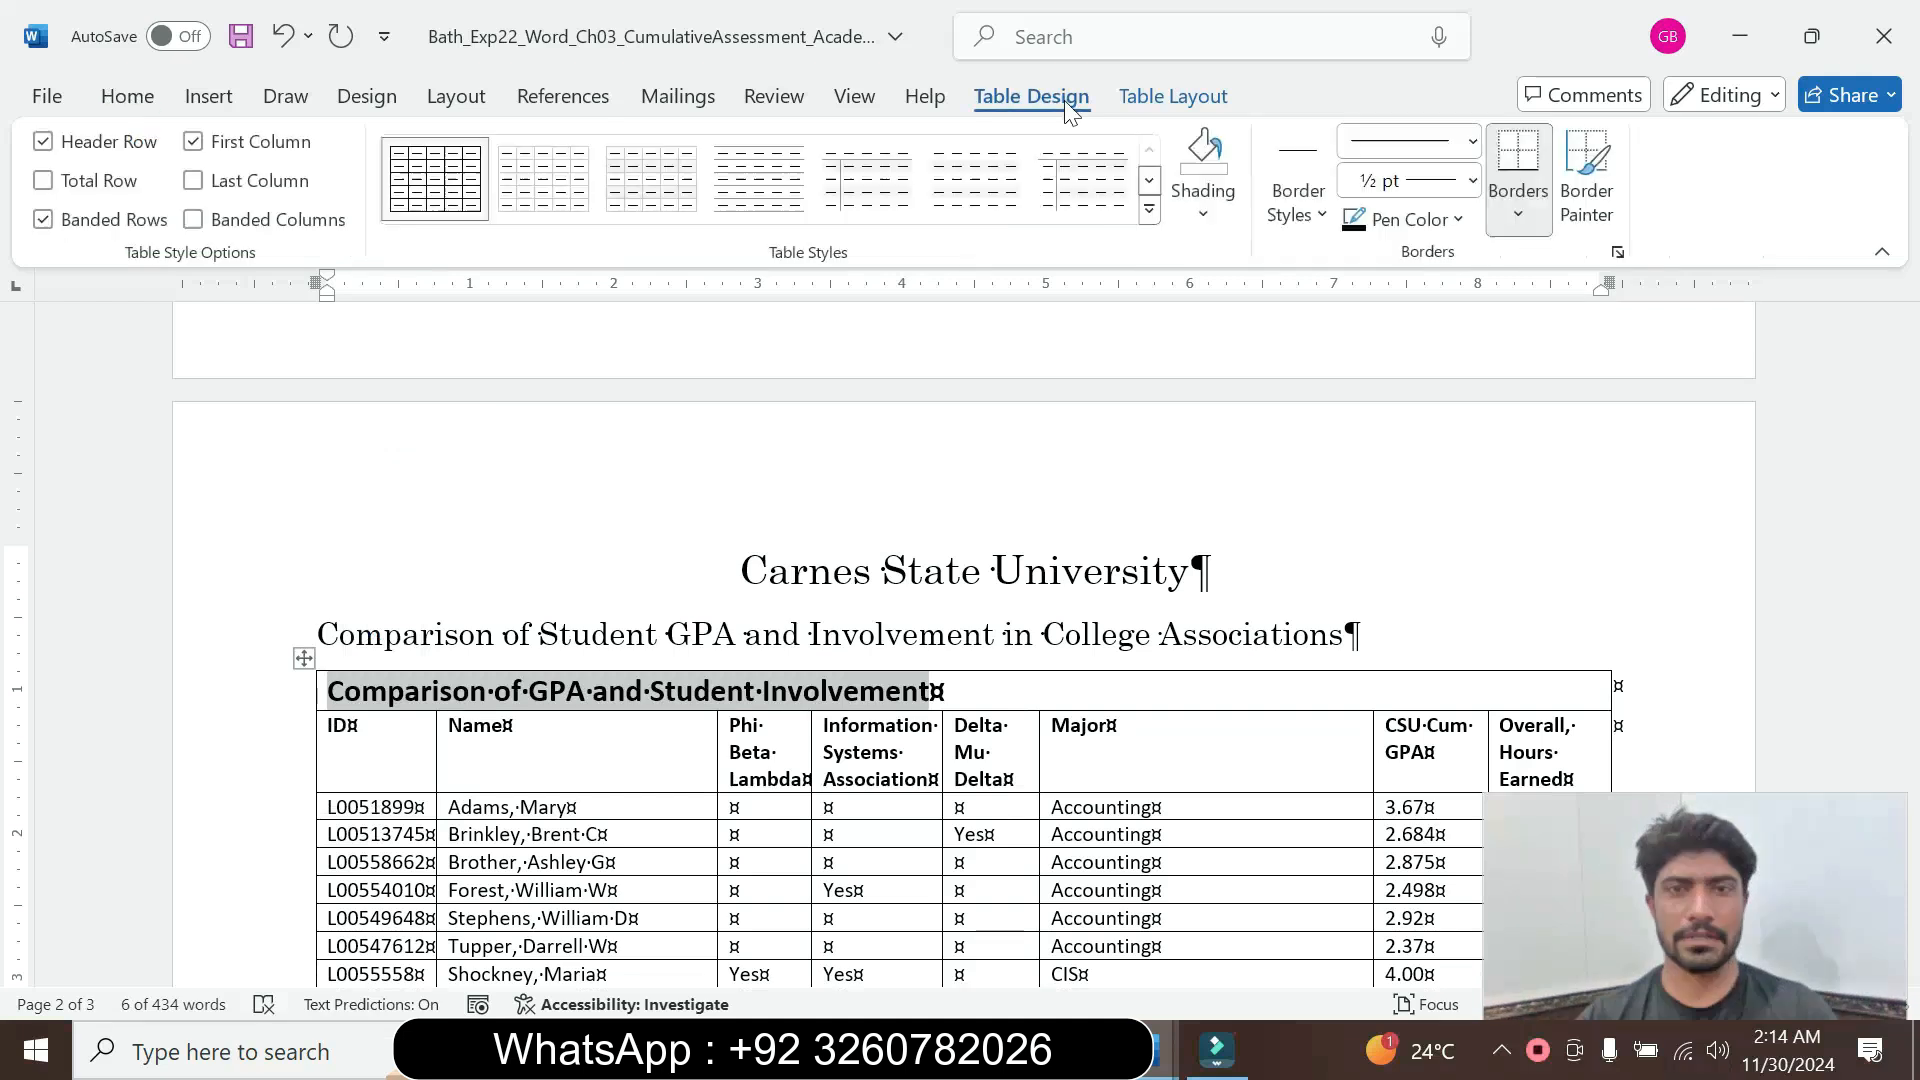
{"action": "left_click", "coordinate": [125, 100]}
{"action": "left_click", "coordinate": [1140, 93]}
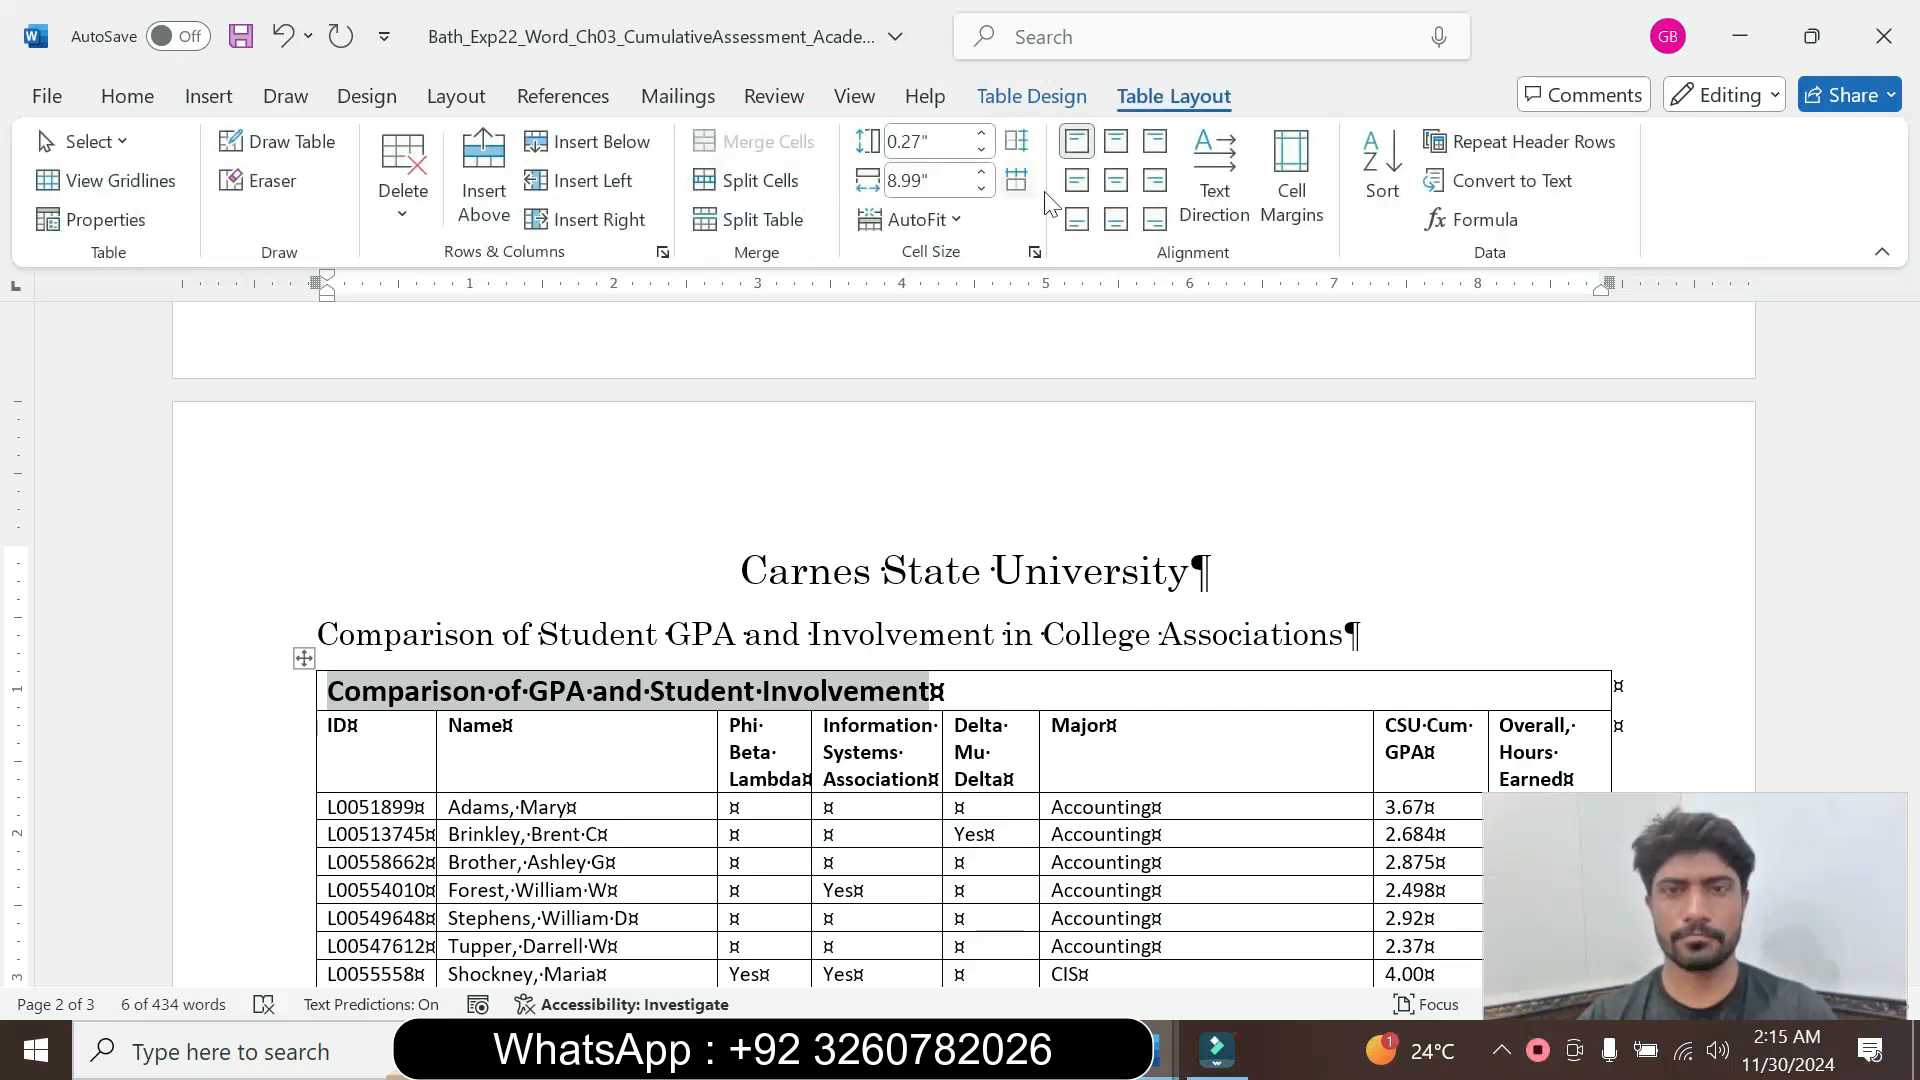
Apply Align Center alignment to the title in the merged top row of the student table
{"action": "left_click", "coordinate": [1118, 185]}
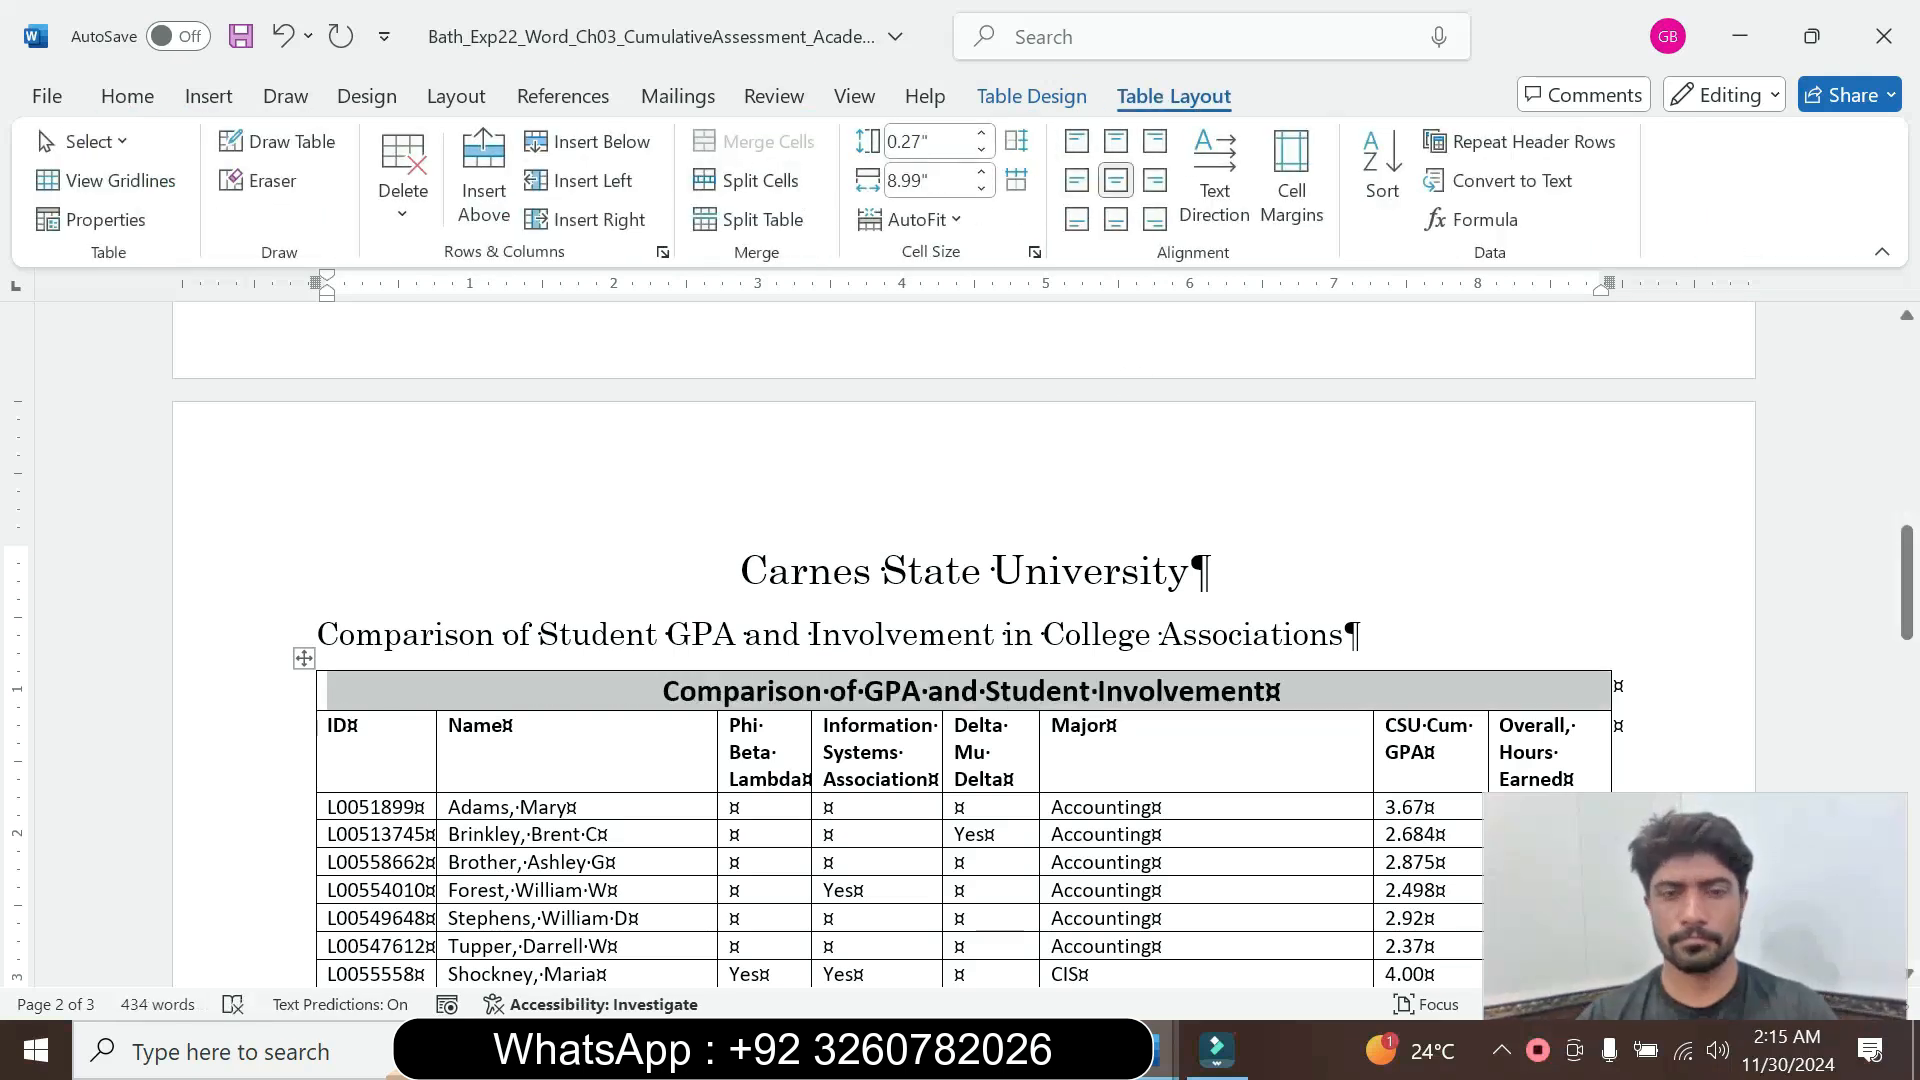
In the instructions document, return instruction 6's text to font size 9 and remove its highlighting
{"action": "mouse_move", "coordinate": [1150, 1050]}
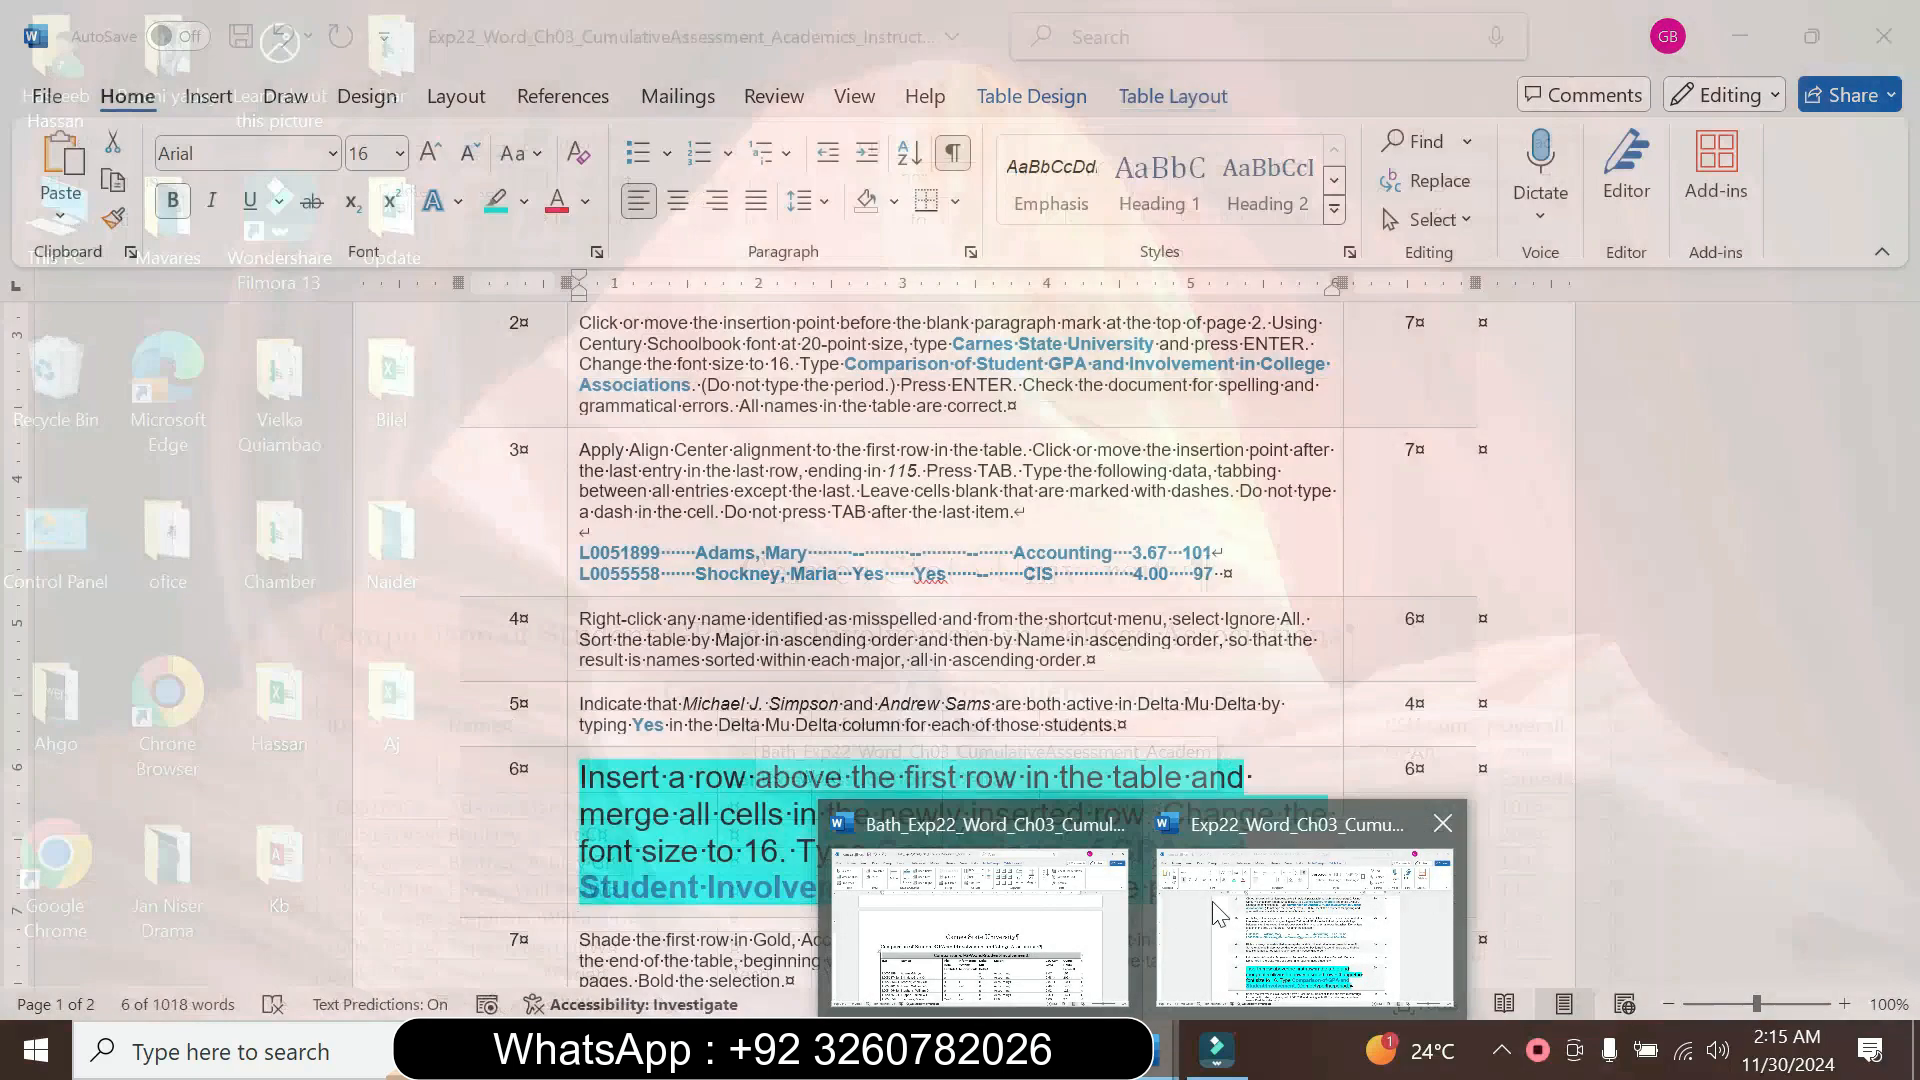
{"action": "left_click", "coordinate": [1212, 901]}
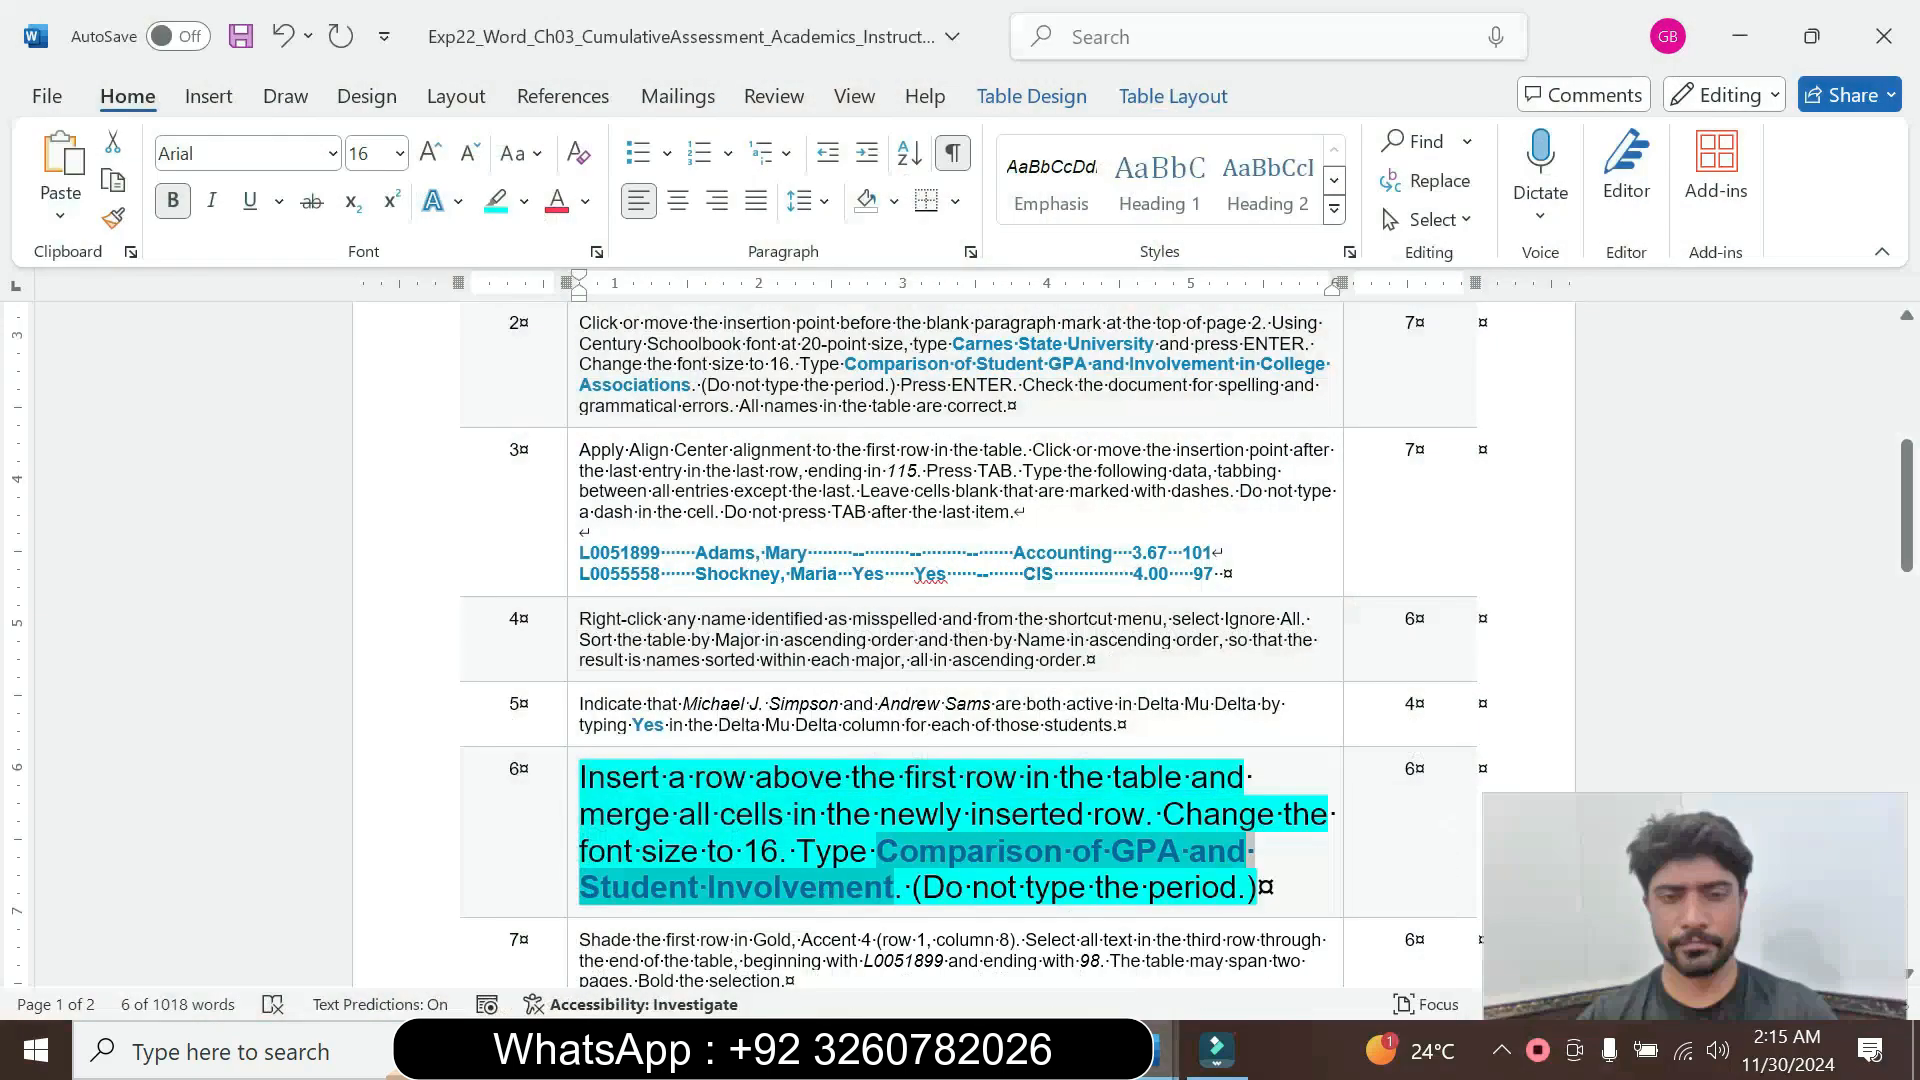
{"action": "left_click", "coordinate": [880, 815]}
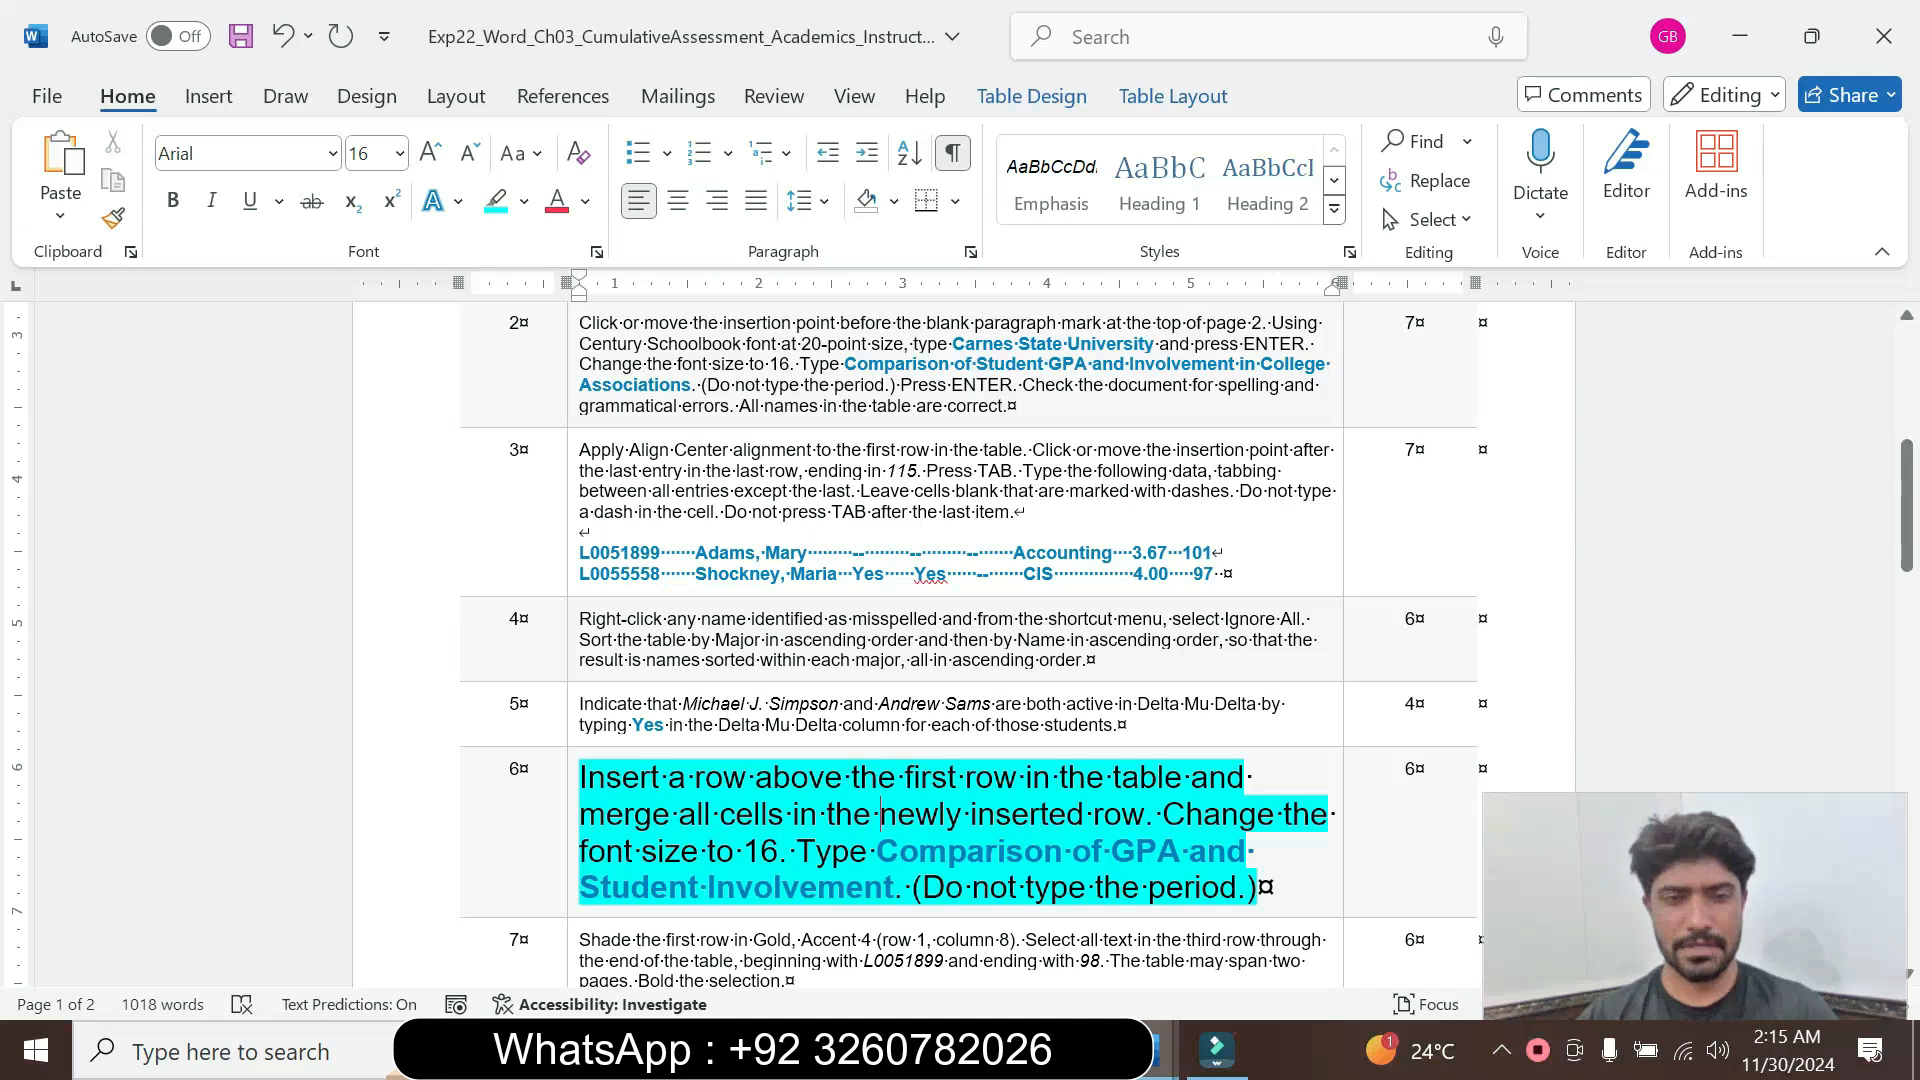
{"action": "left_click", "coordinate": [569, 876]}
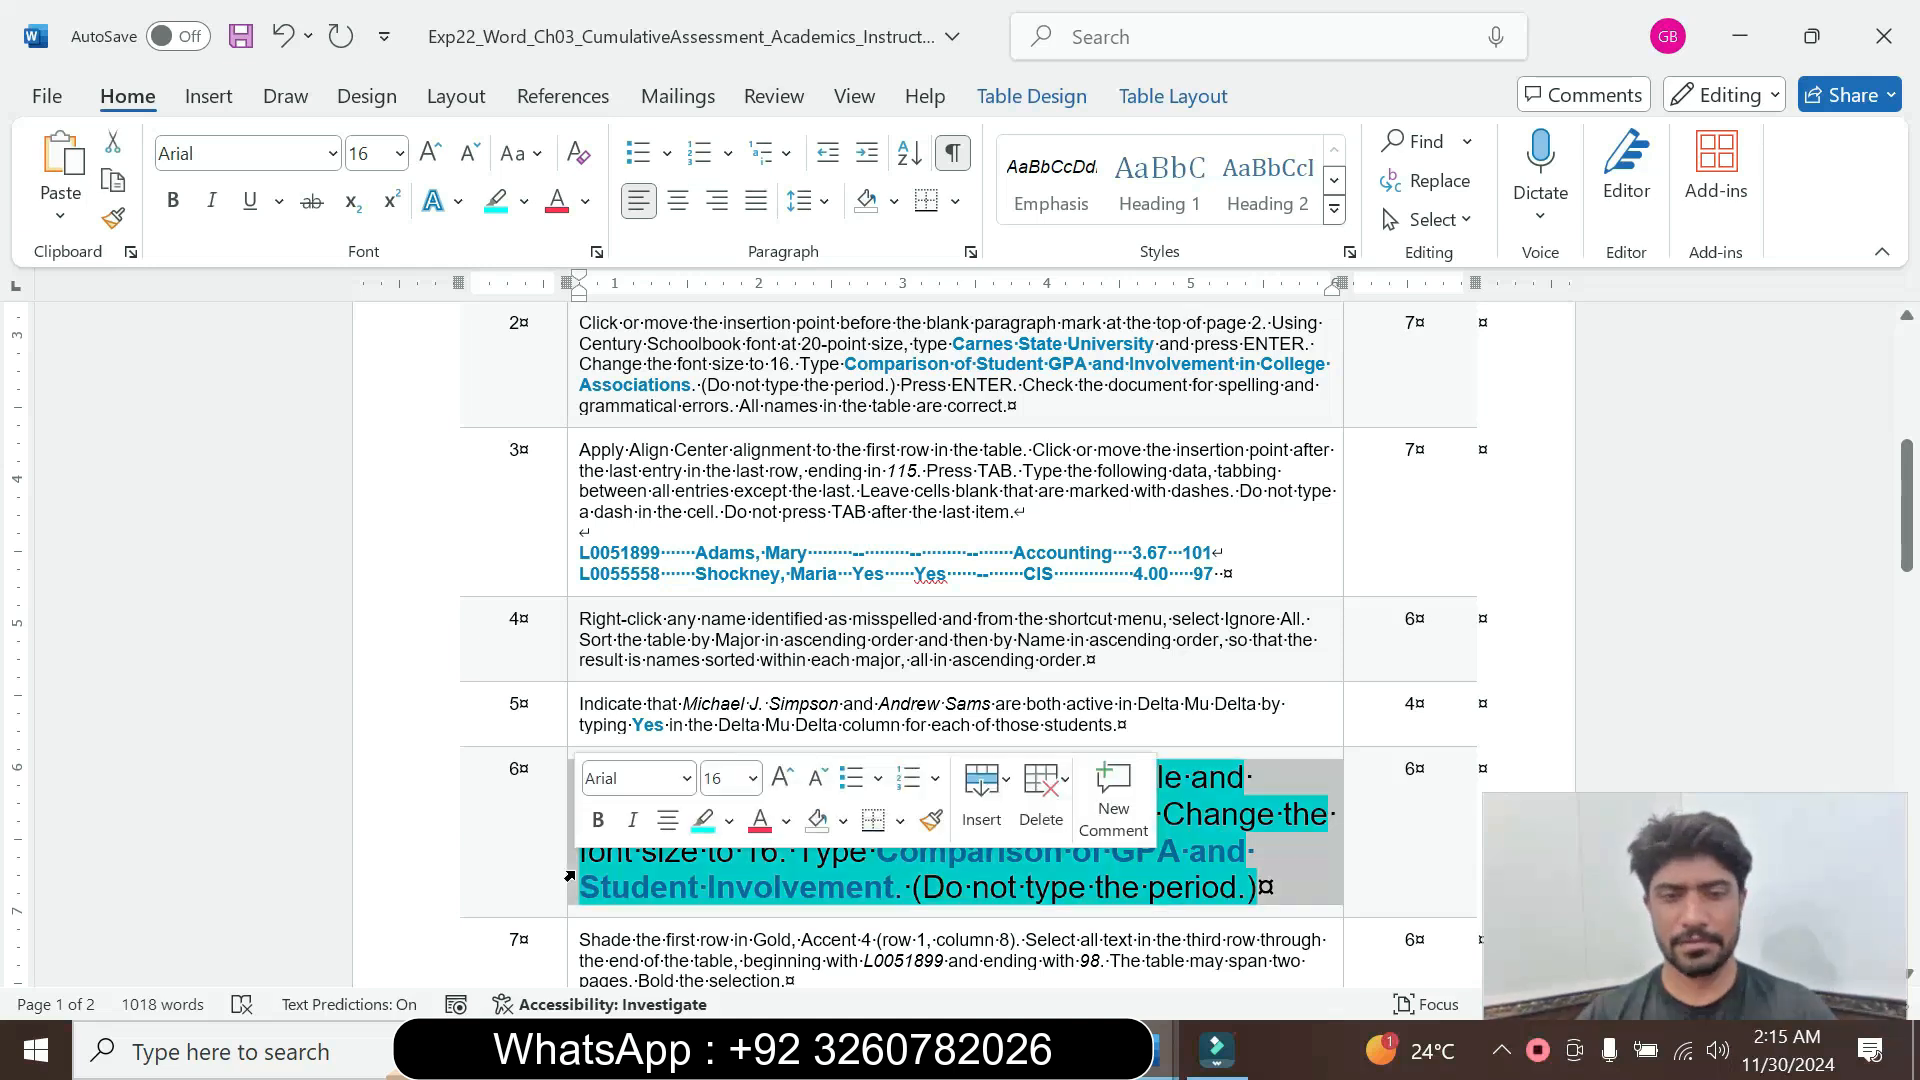
{"action": "left_click", "coordinate": [753, 778]}
{"action": "left_click", "coordinate": [730, 225]}
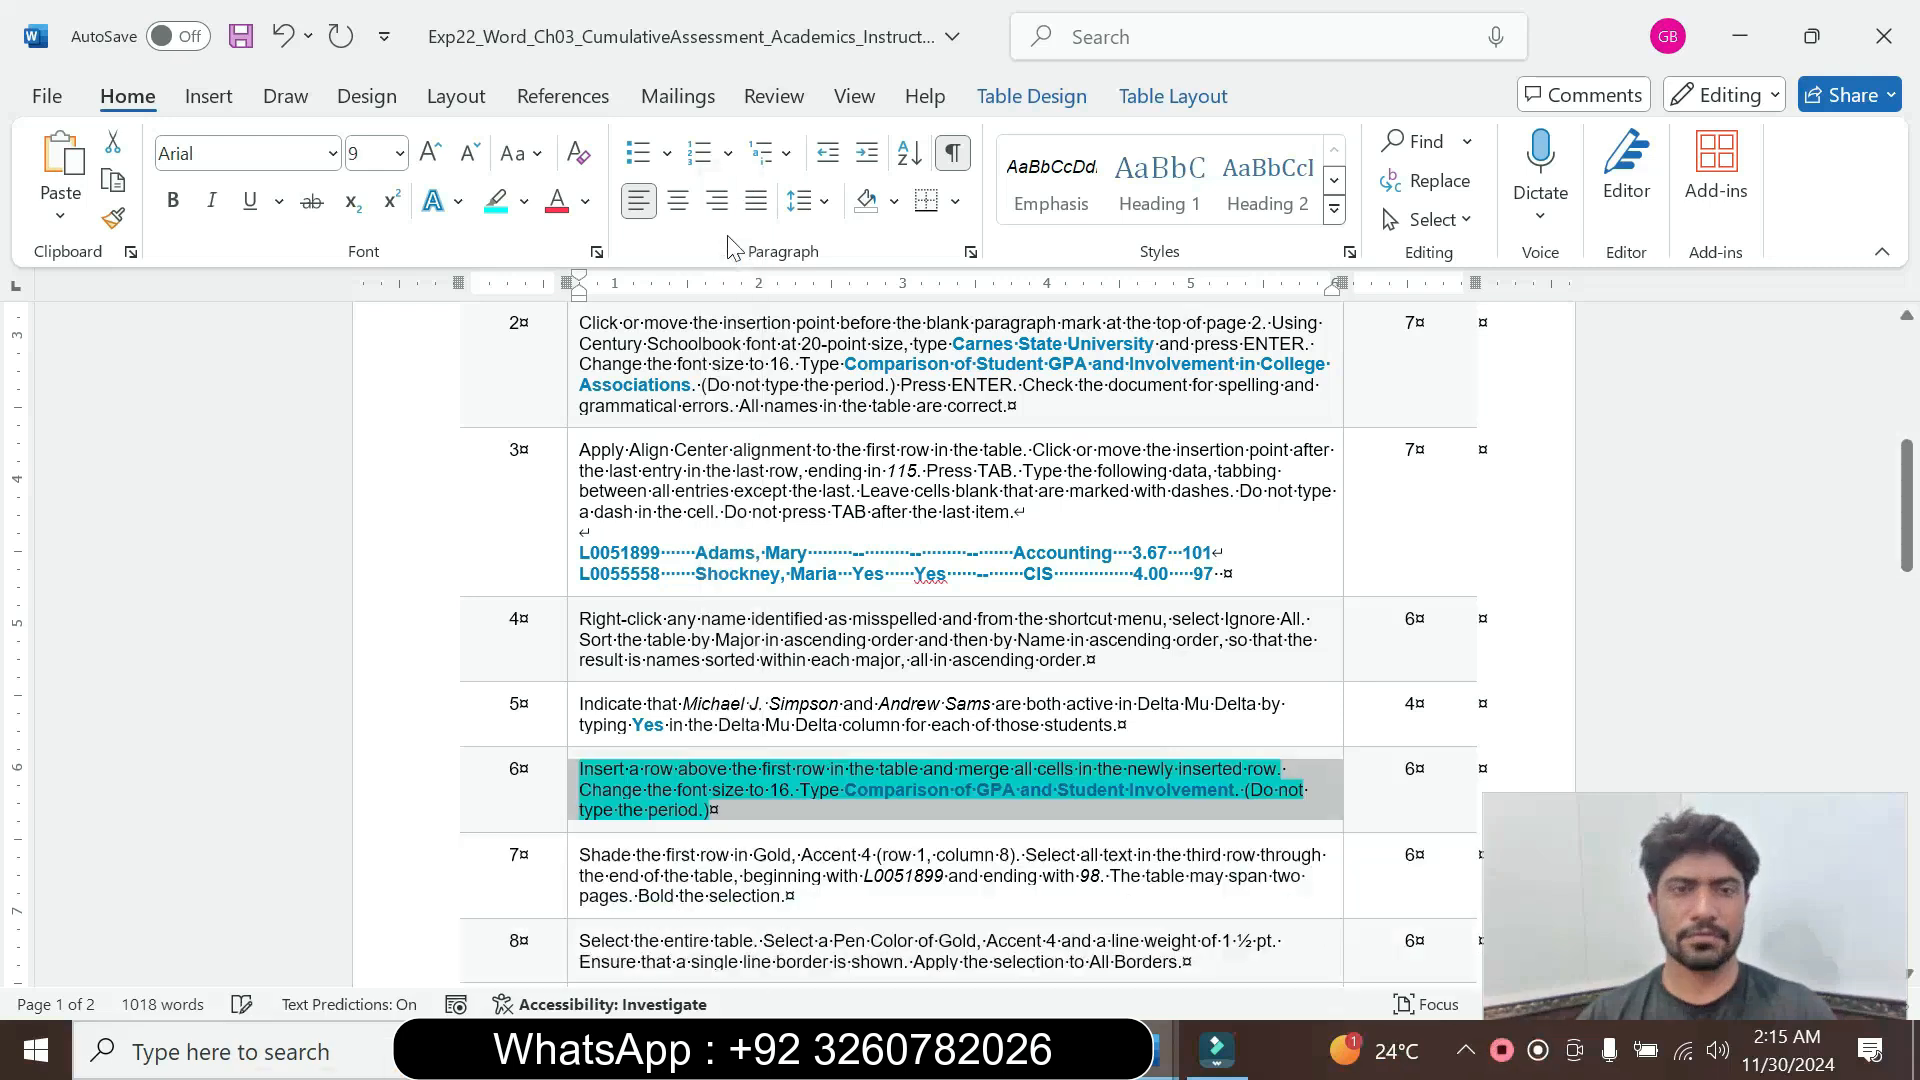
{"action": "left_click", "coordinate": [524, 201]}
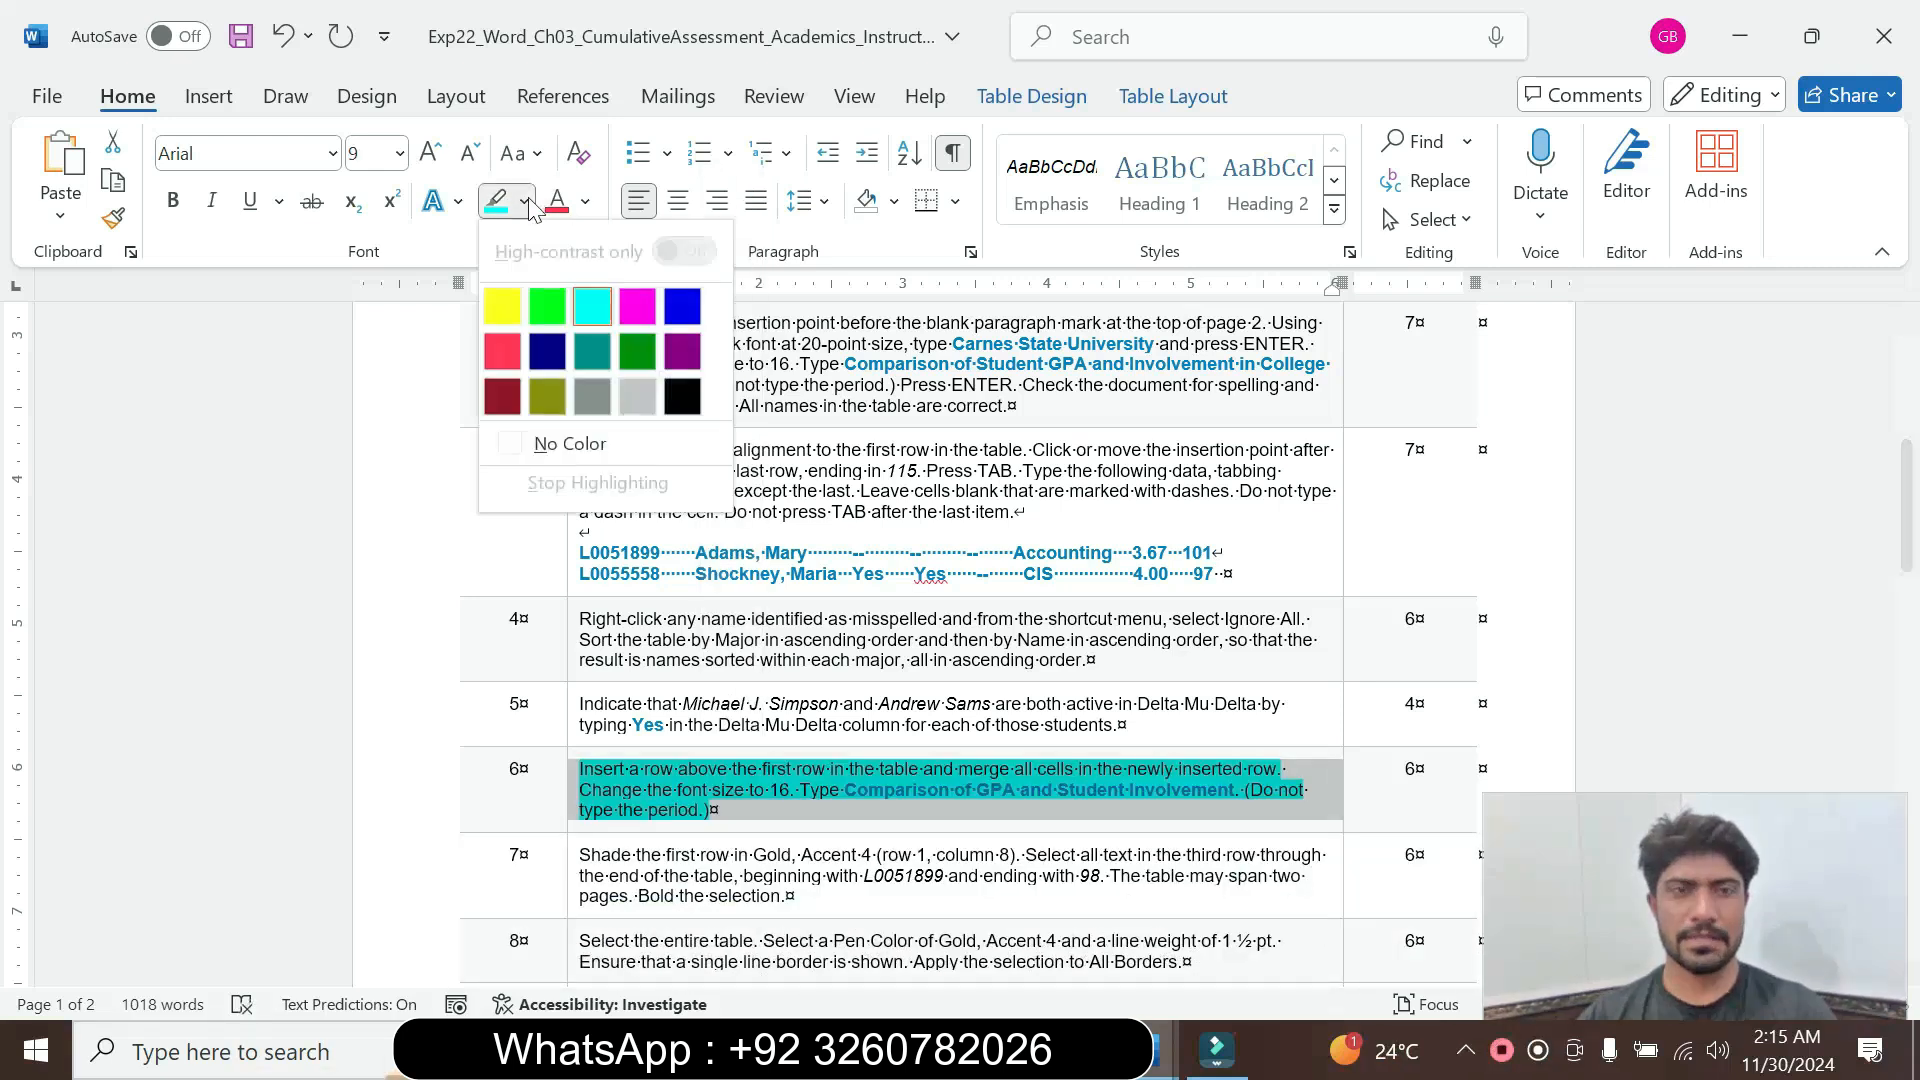
{"action": "left_click", "coordinate": [594, 458]}
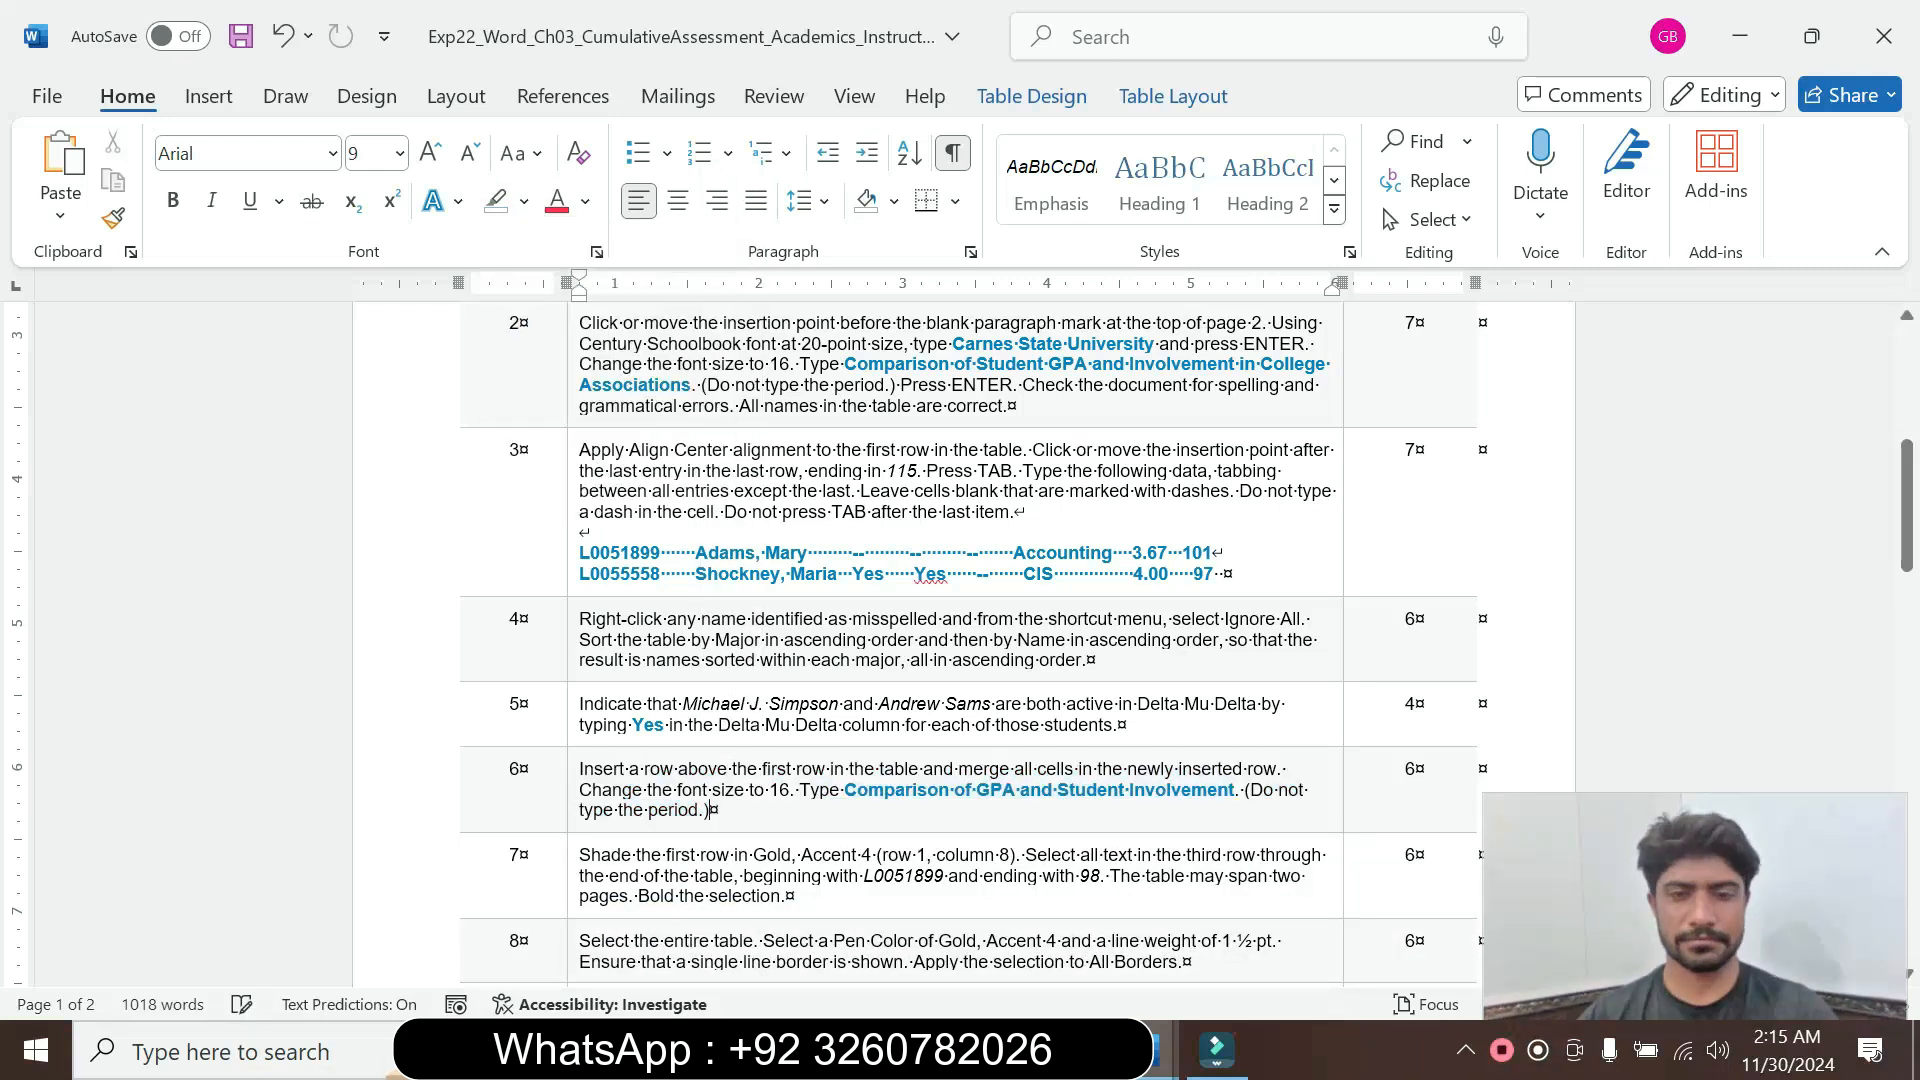
Enlarge the text of instruction 7 to font size 16 and highlight it in turquoise
{"action": "left_click", "coordinate": [571, 874]}
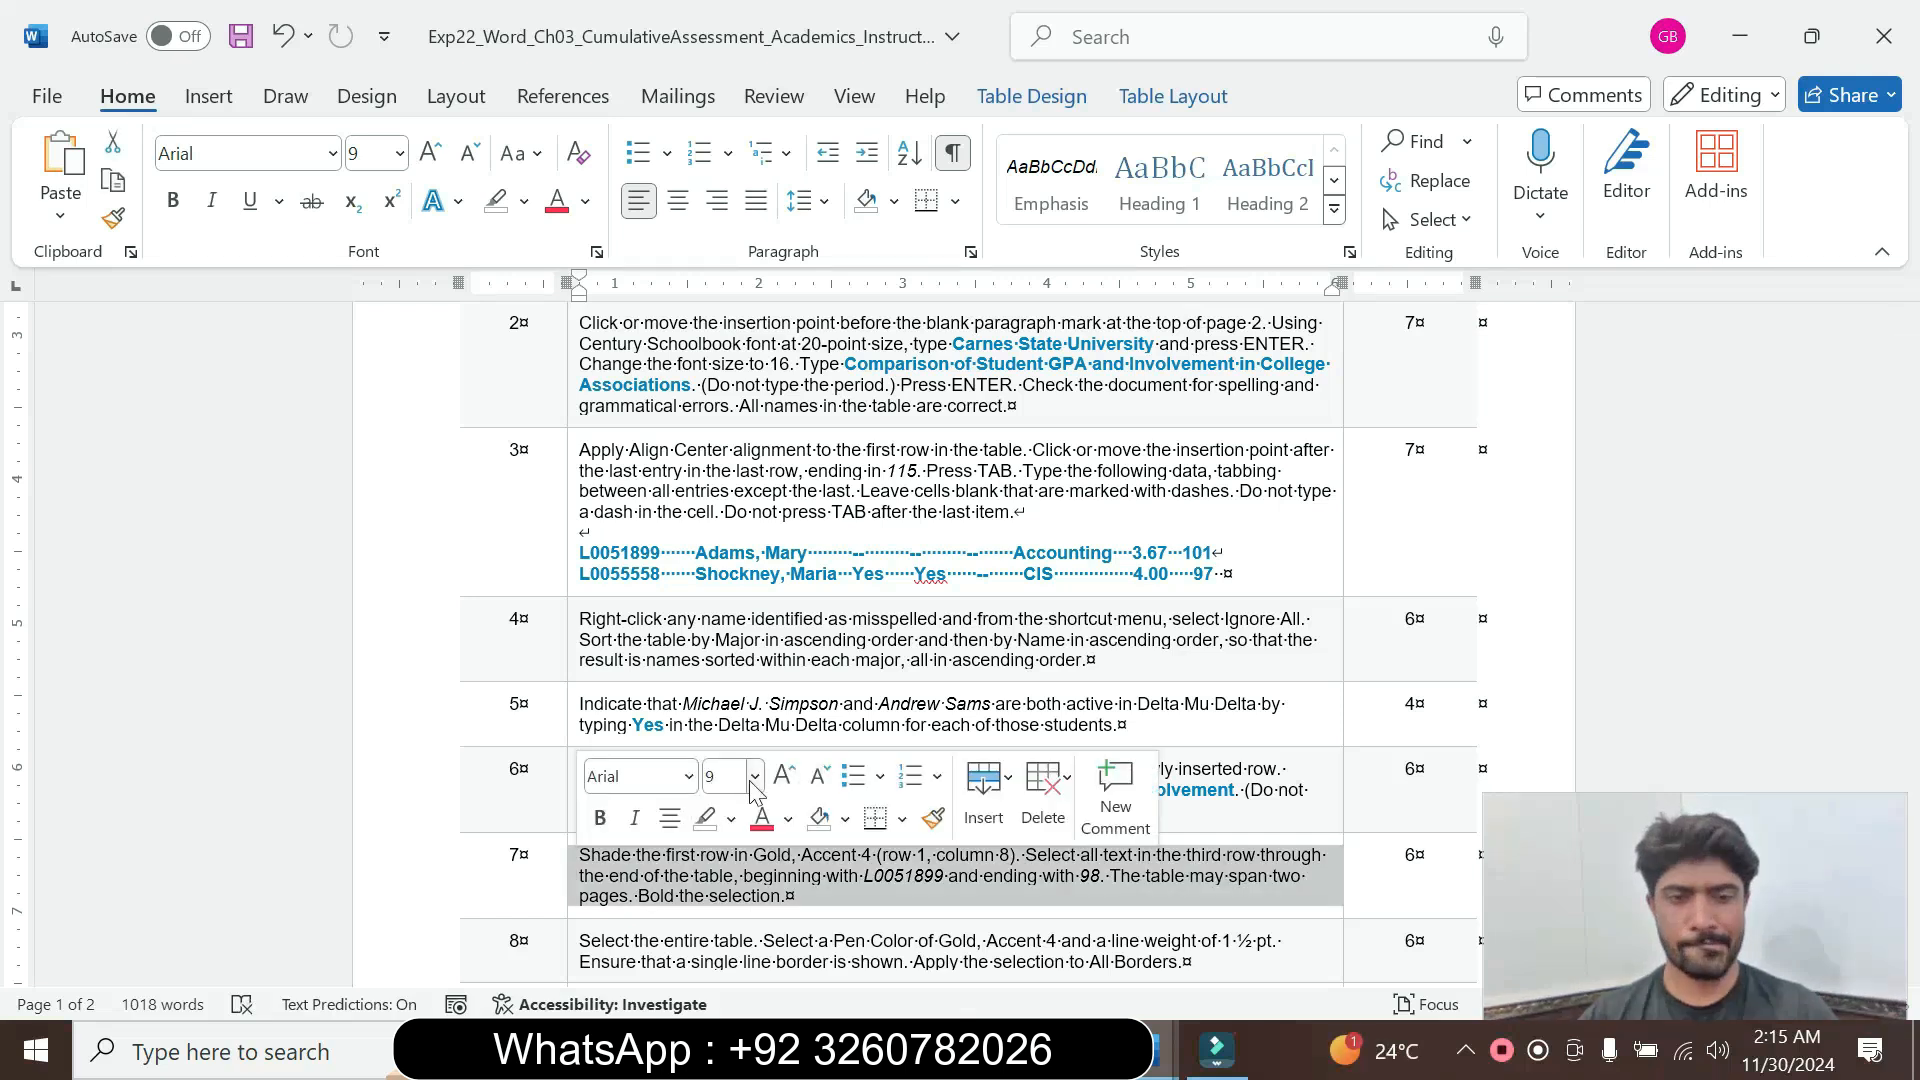
{"action": "left_click", "coordinate": [755, 776]}
{"action": "left_click", "coordinate": [728, 401]}
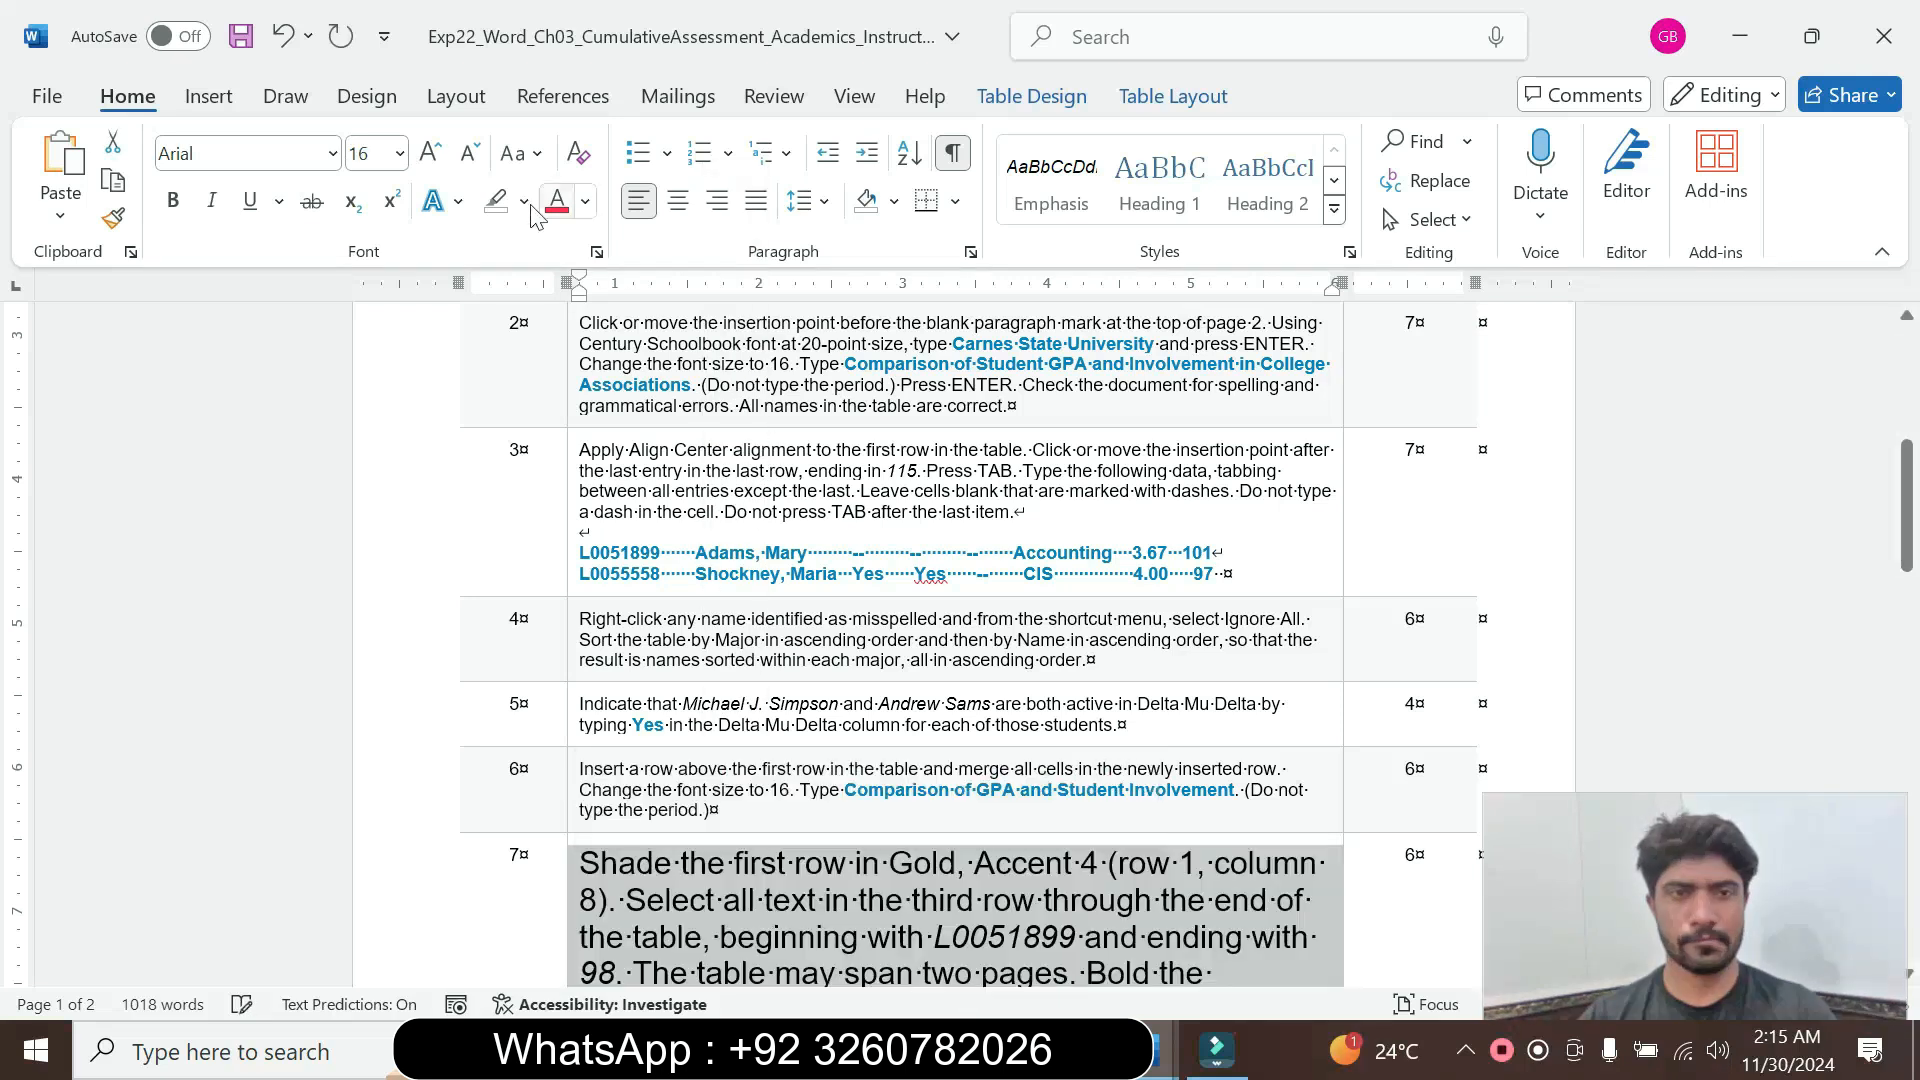
{"action": "left_click", "coordinate": [524, 201]}
{"action": "left_click", "coordinate": [587, 300]}
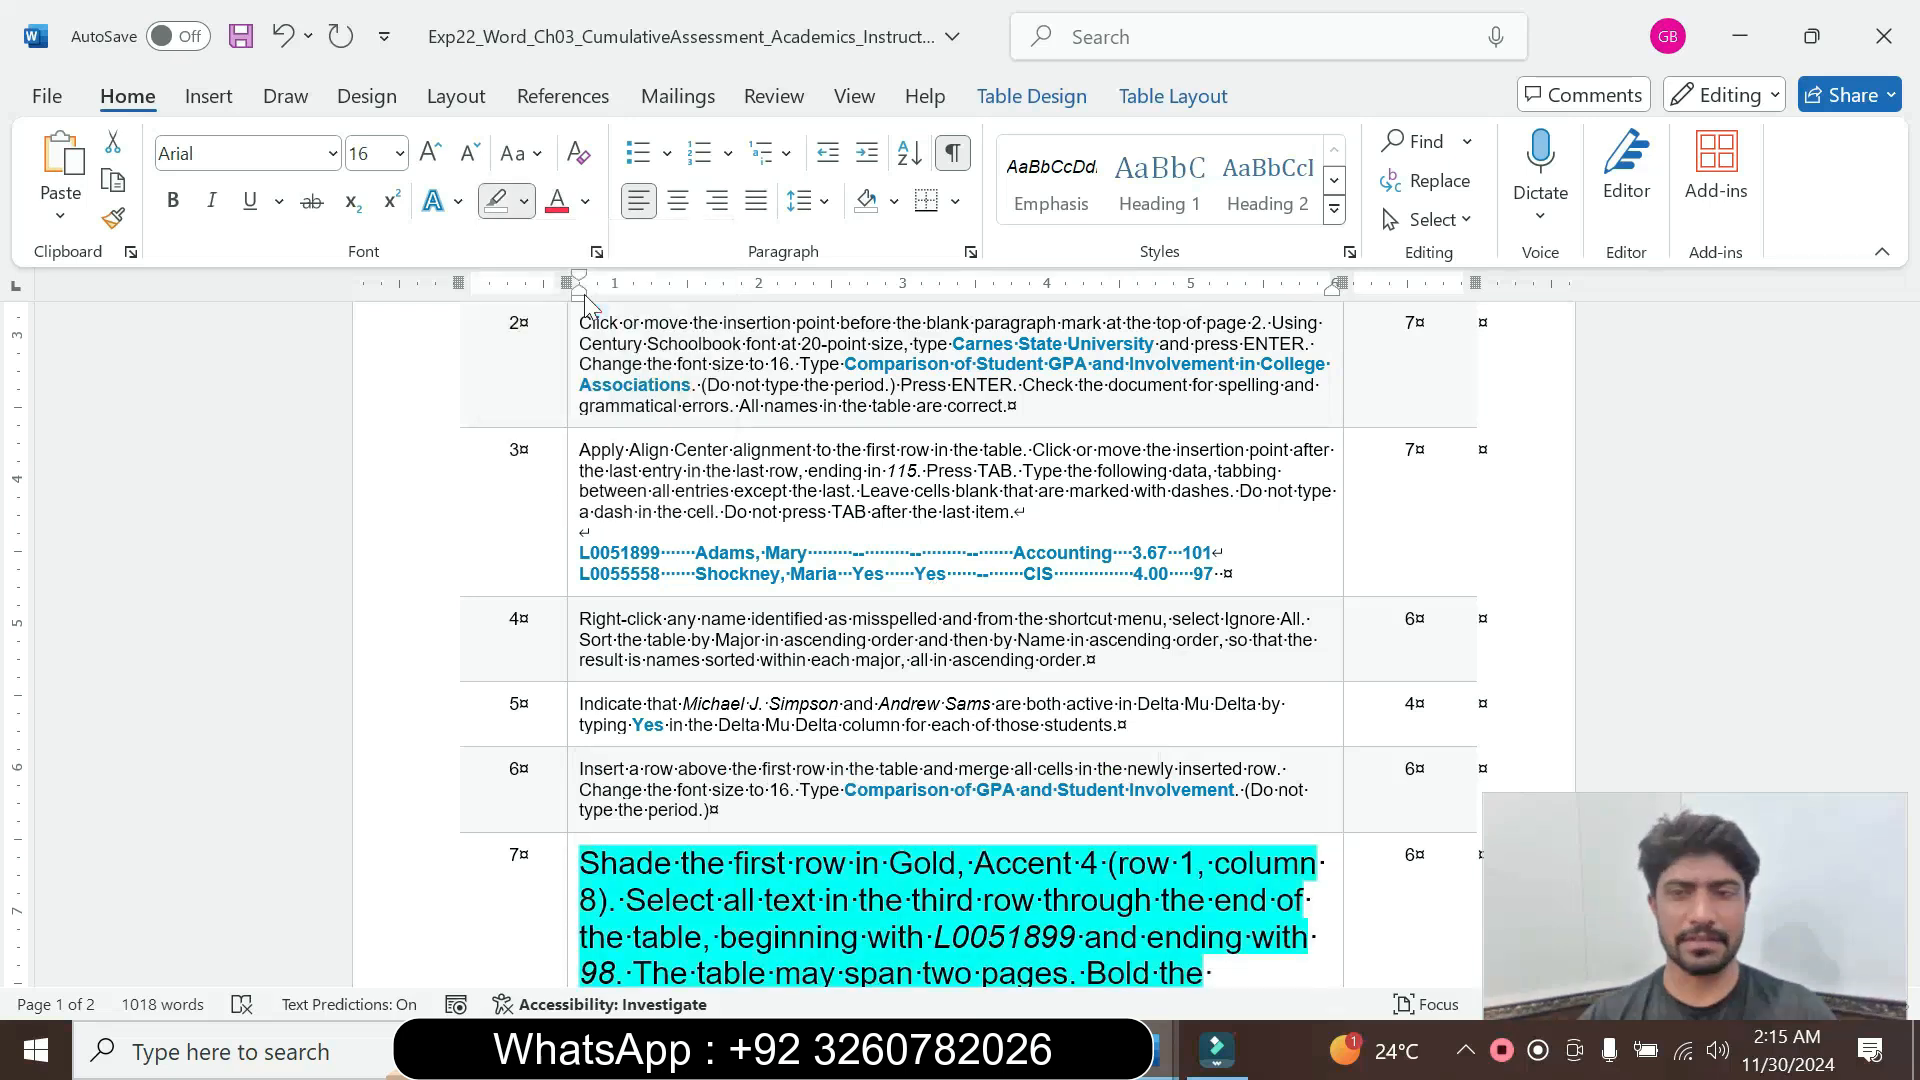
{"action": "left_click_drag", "start_coordinate": [1912, 490], "coordinate": [1914, 538]}
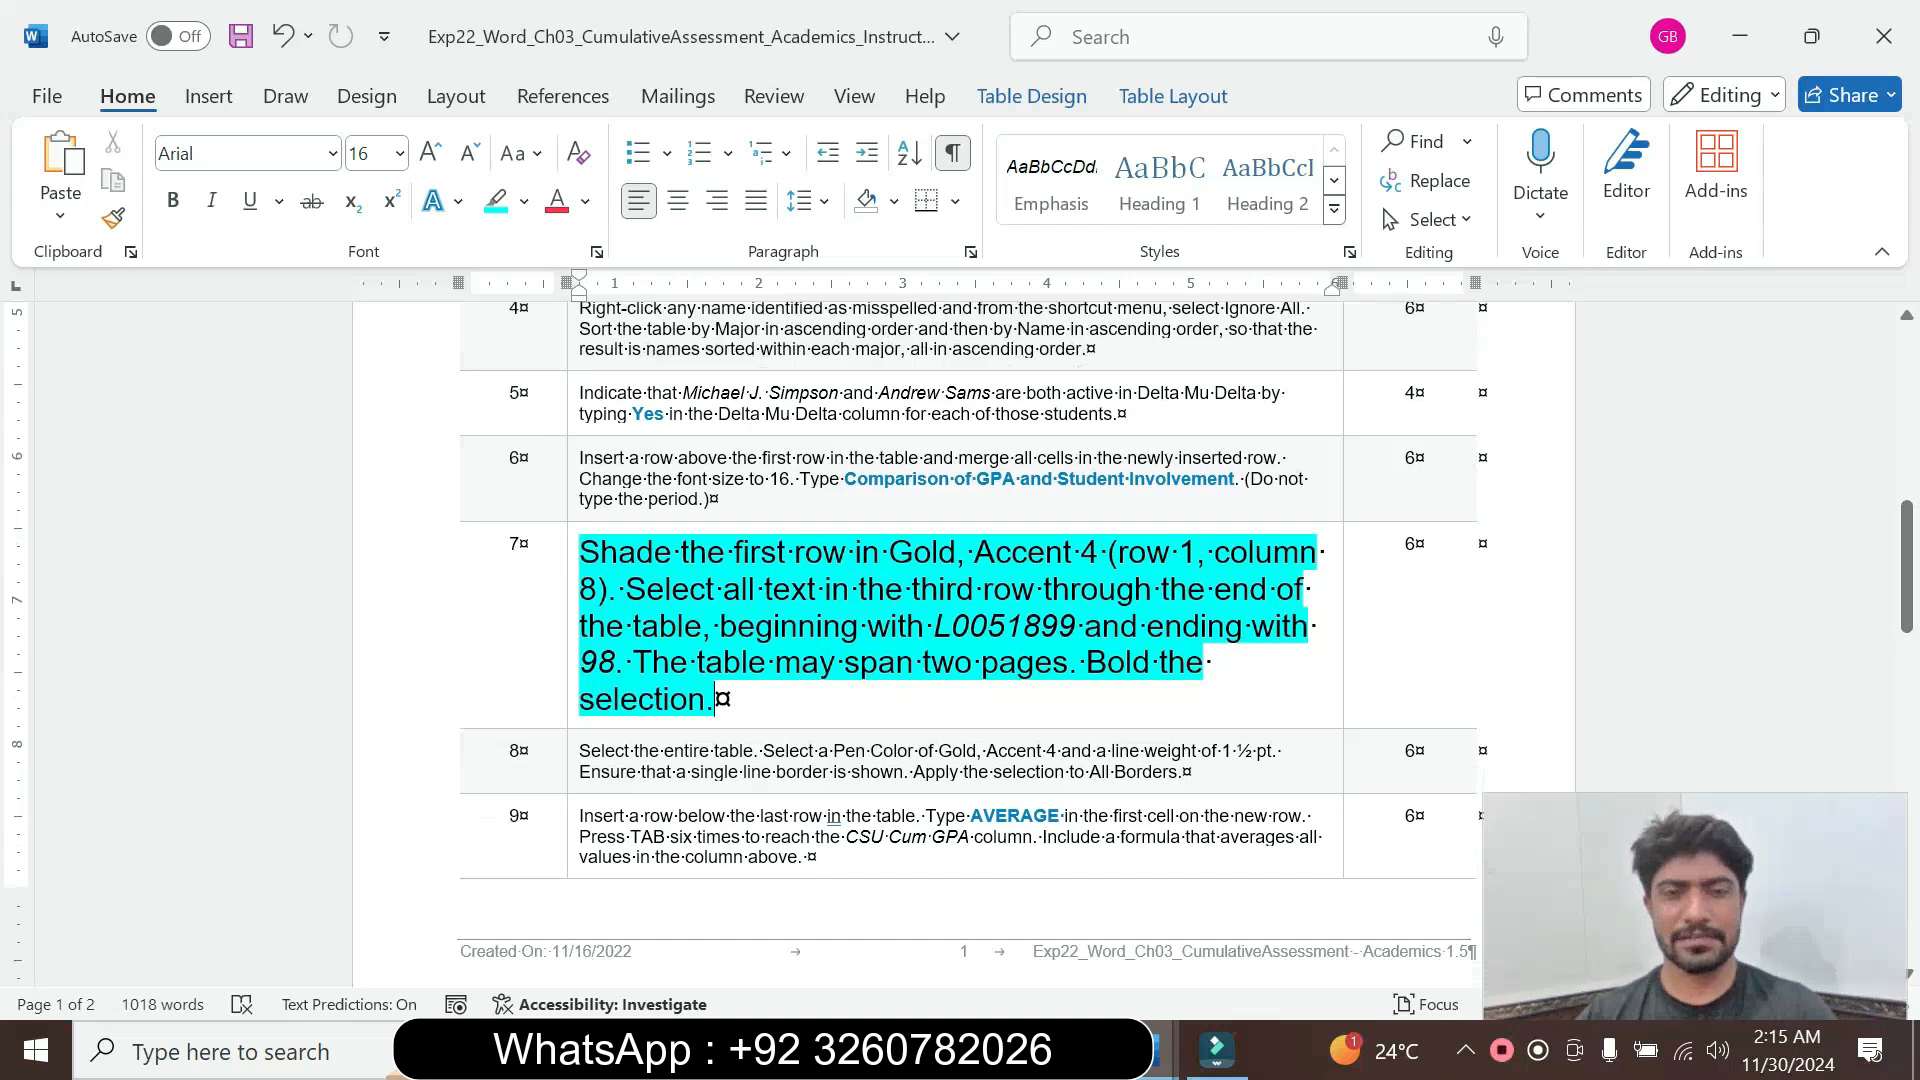
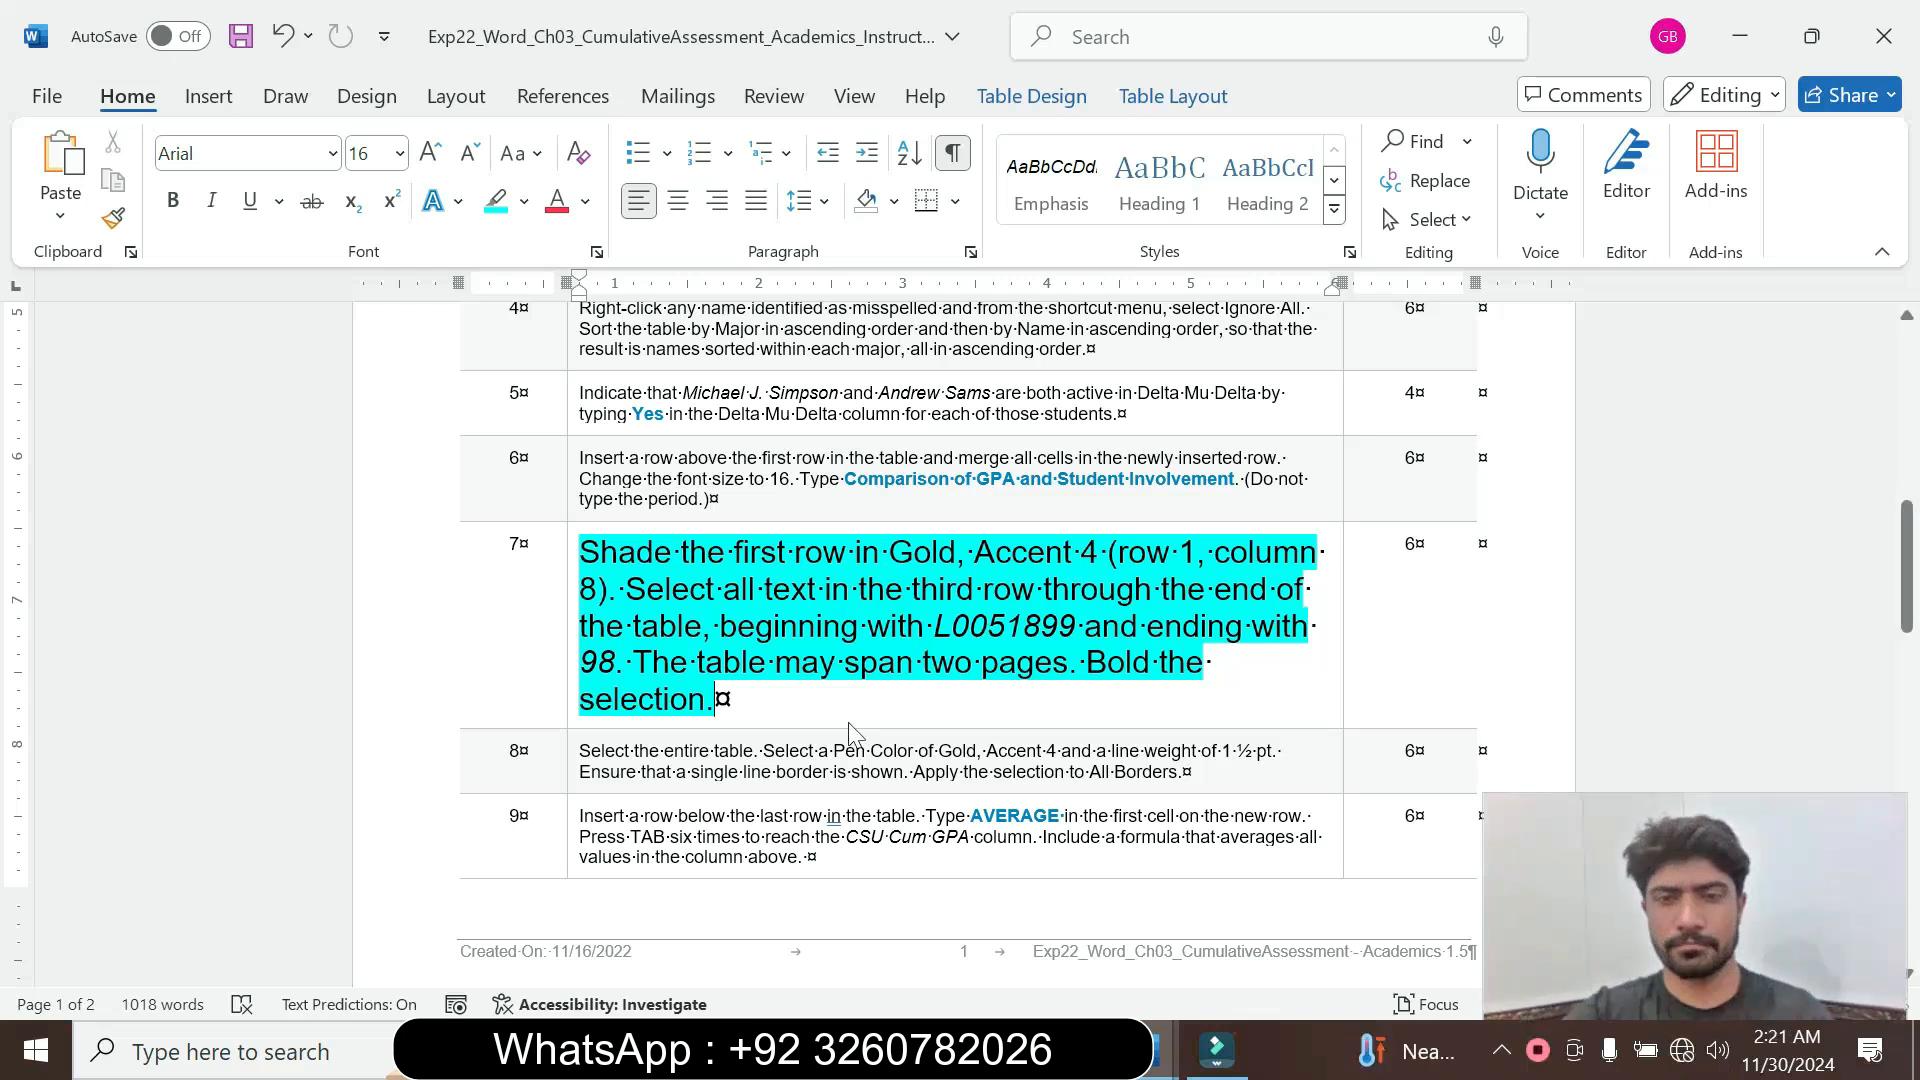
{"action": "scroll", "coordinate": [968, 630], "scroll_direction": "down", "scroll_amount": 1}
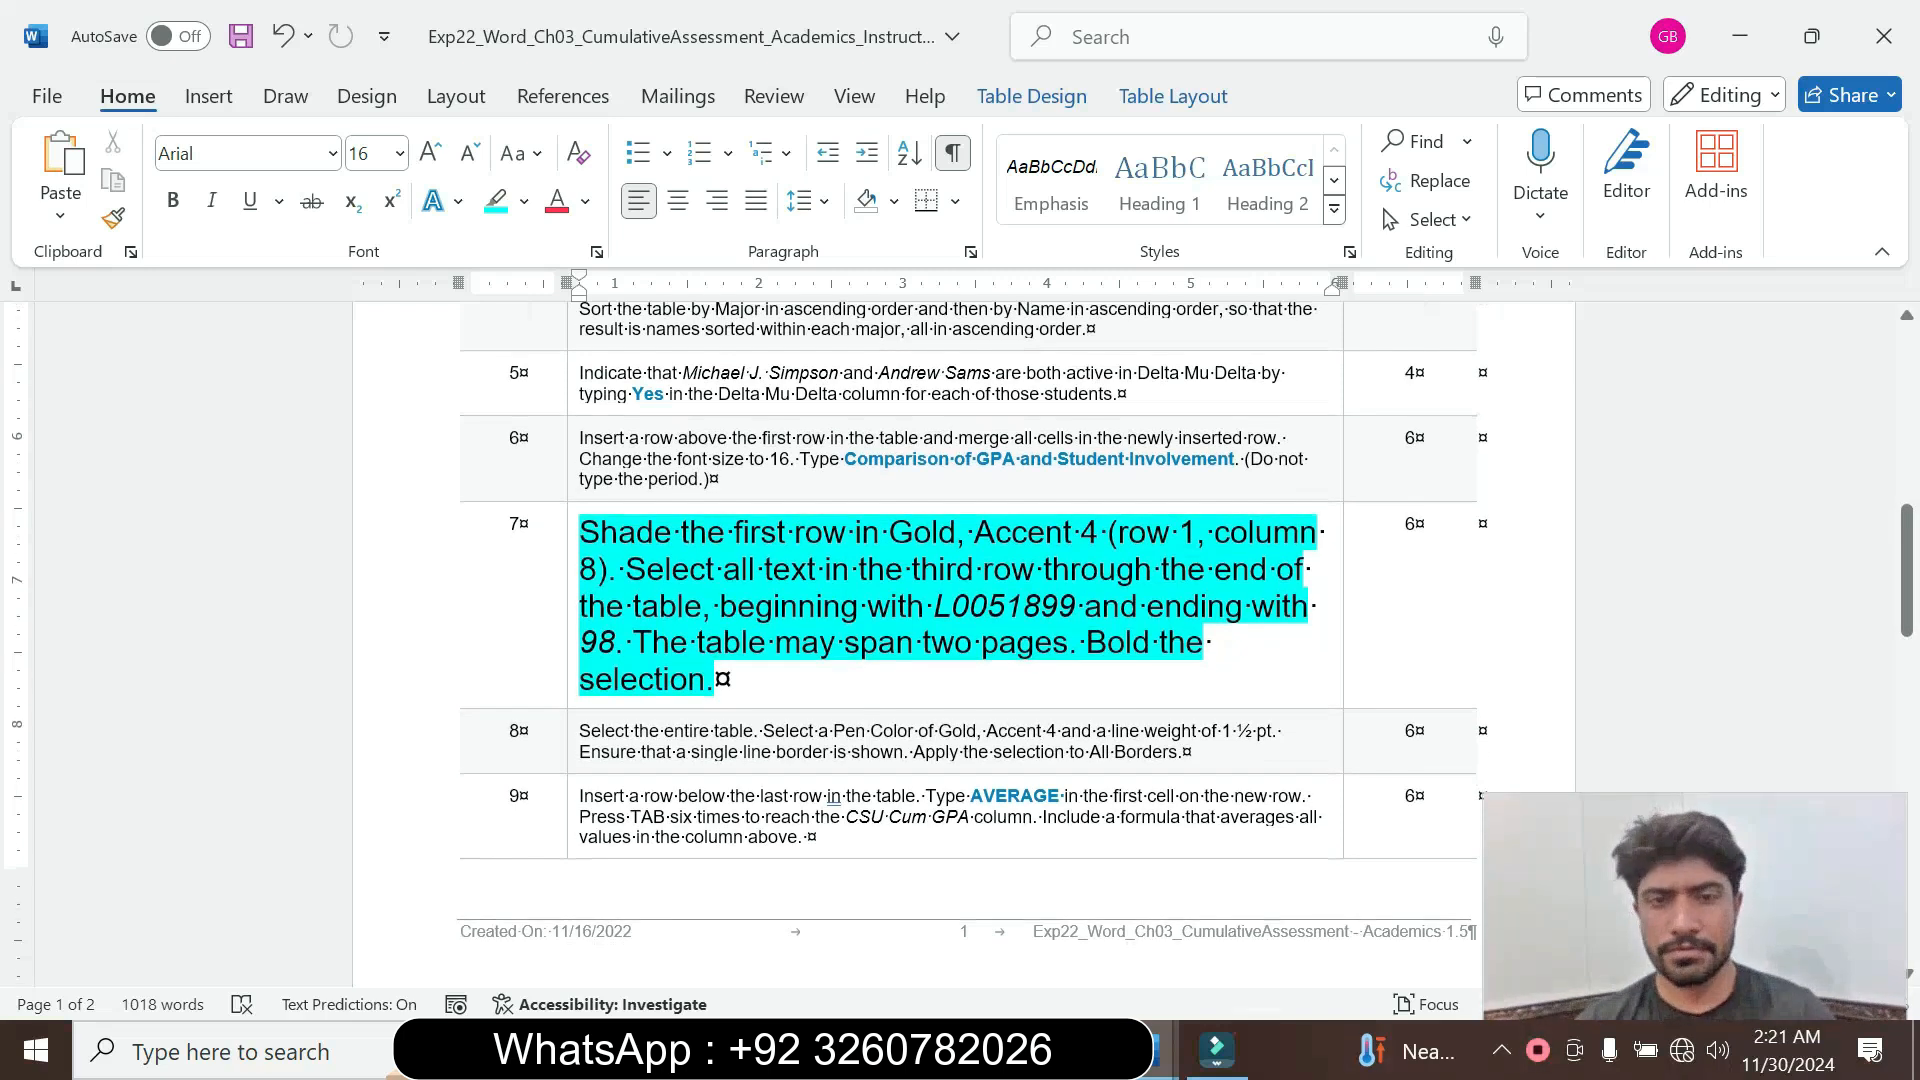
In the student assessment document, shade the merged title row of the table with Gold, Accent 4, following instruction 7
{"action": "left_click_drag", "start_coordinate": [689, 531], "coordinate": [1140, 538]}
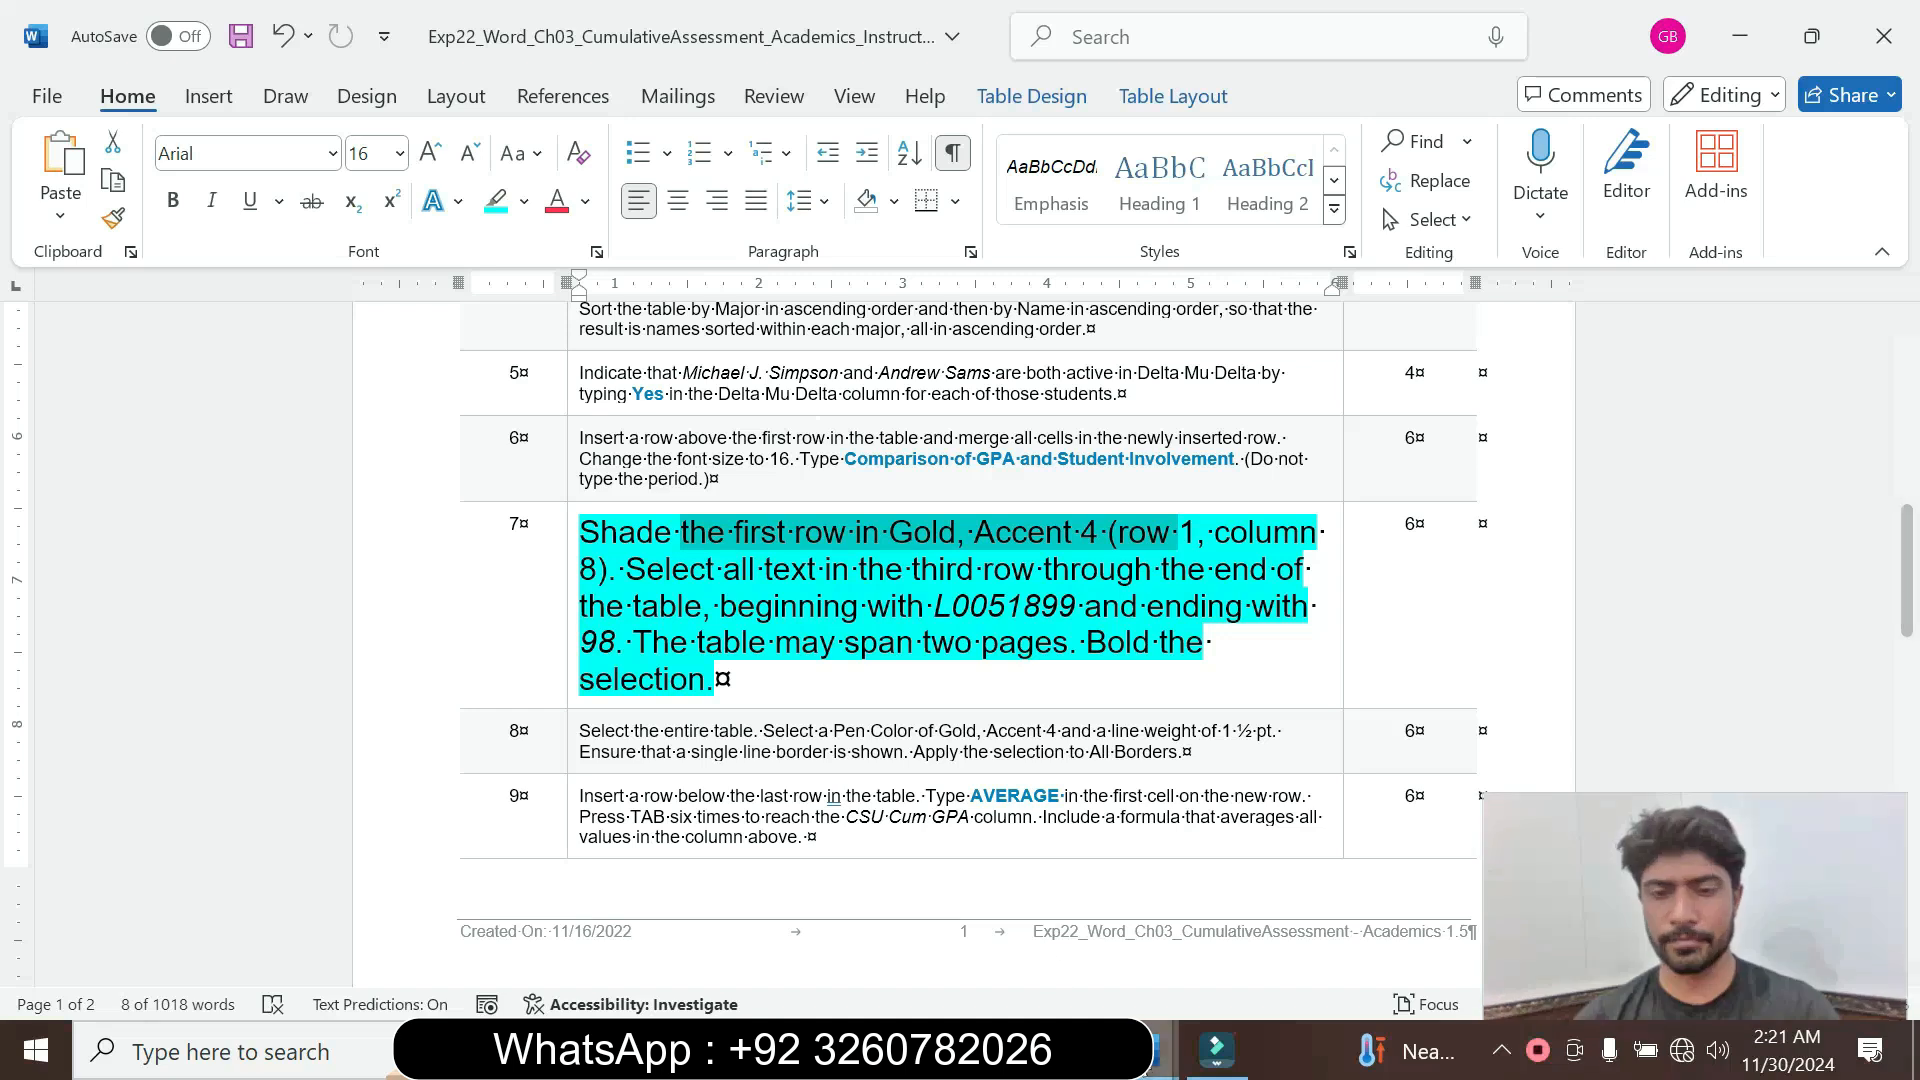
{"action": "mouse_move", "coordinate": [1160, 1049]}
{"action": "left_click", "coordinate": [1095, 934]}
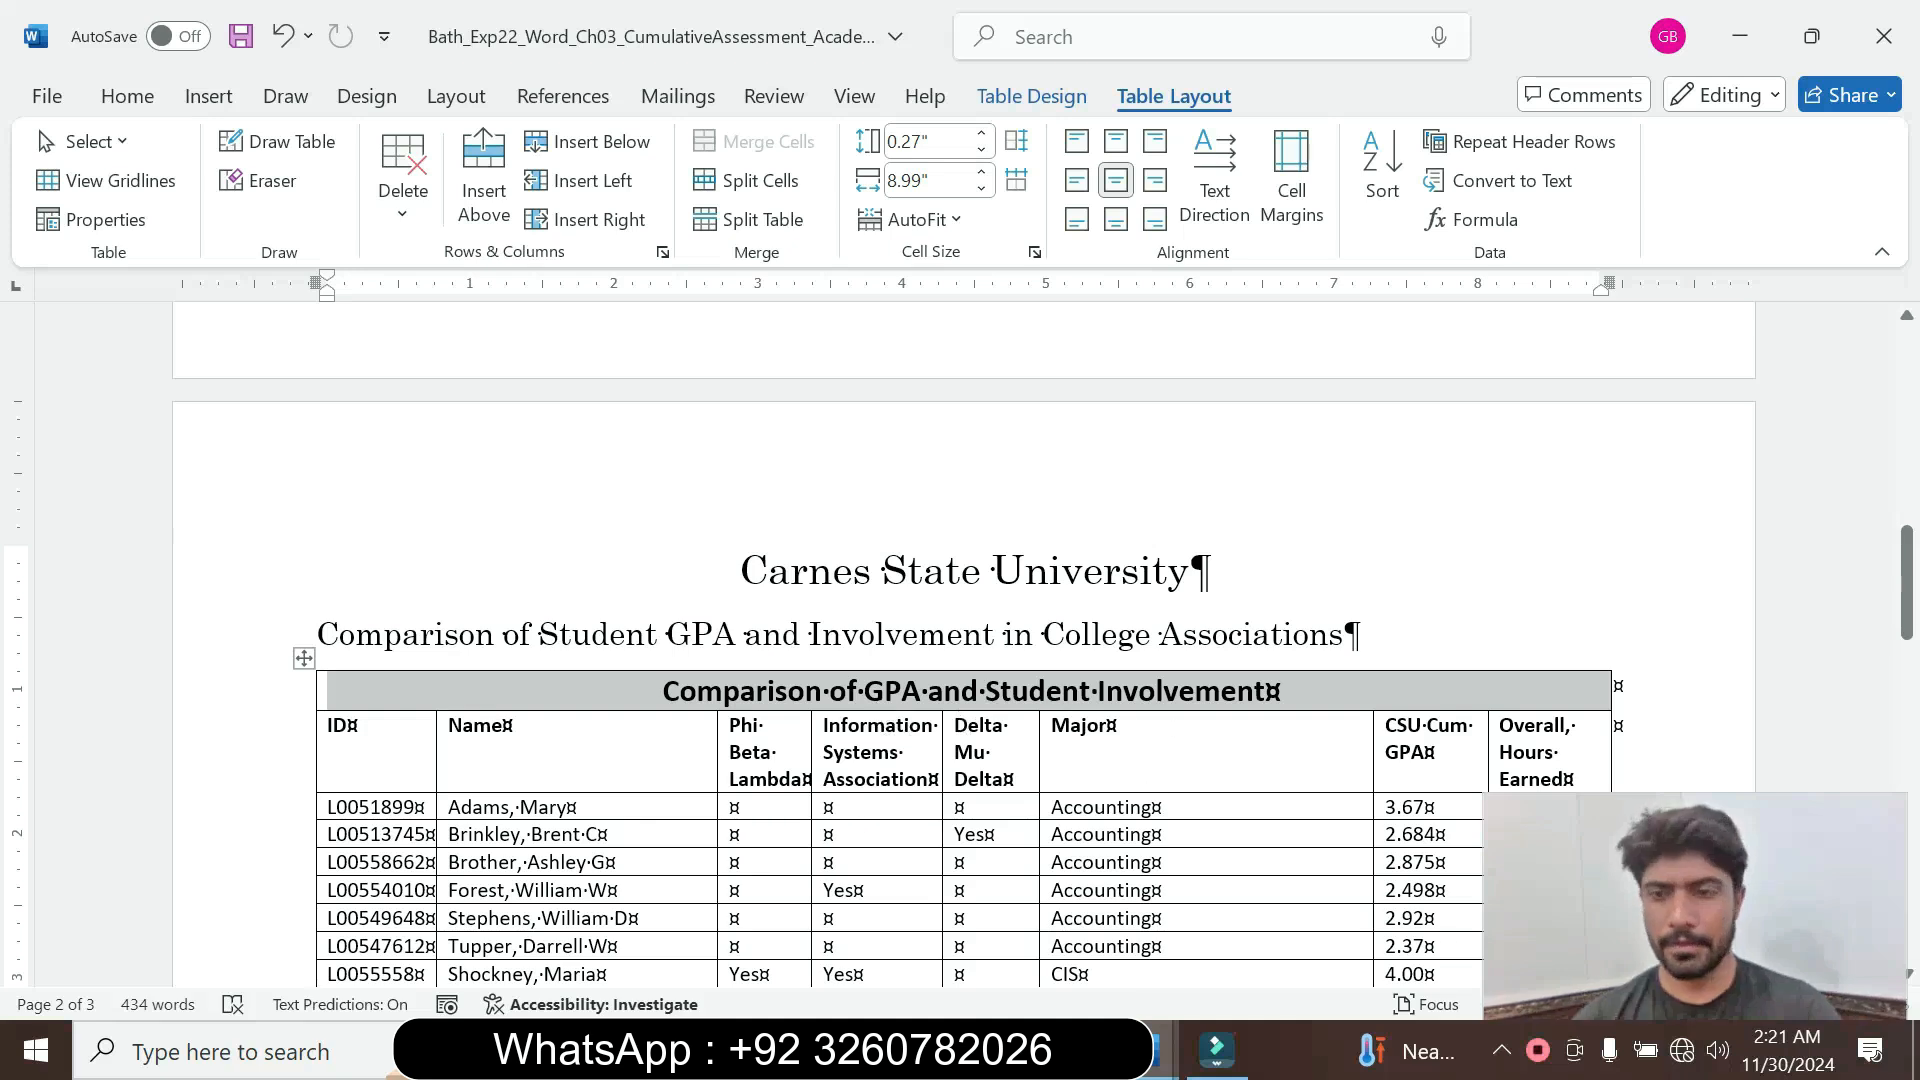
{"action": "mouse_move", "coordinate": [1160, 1049]}
{"action": "left_click", "coordinate": [1290, 930]}
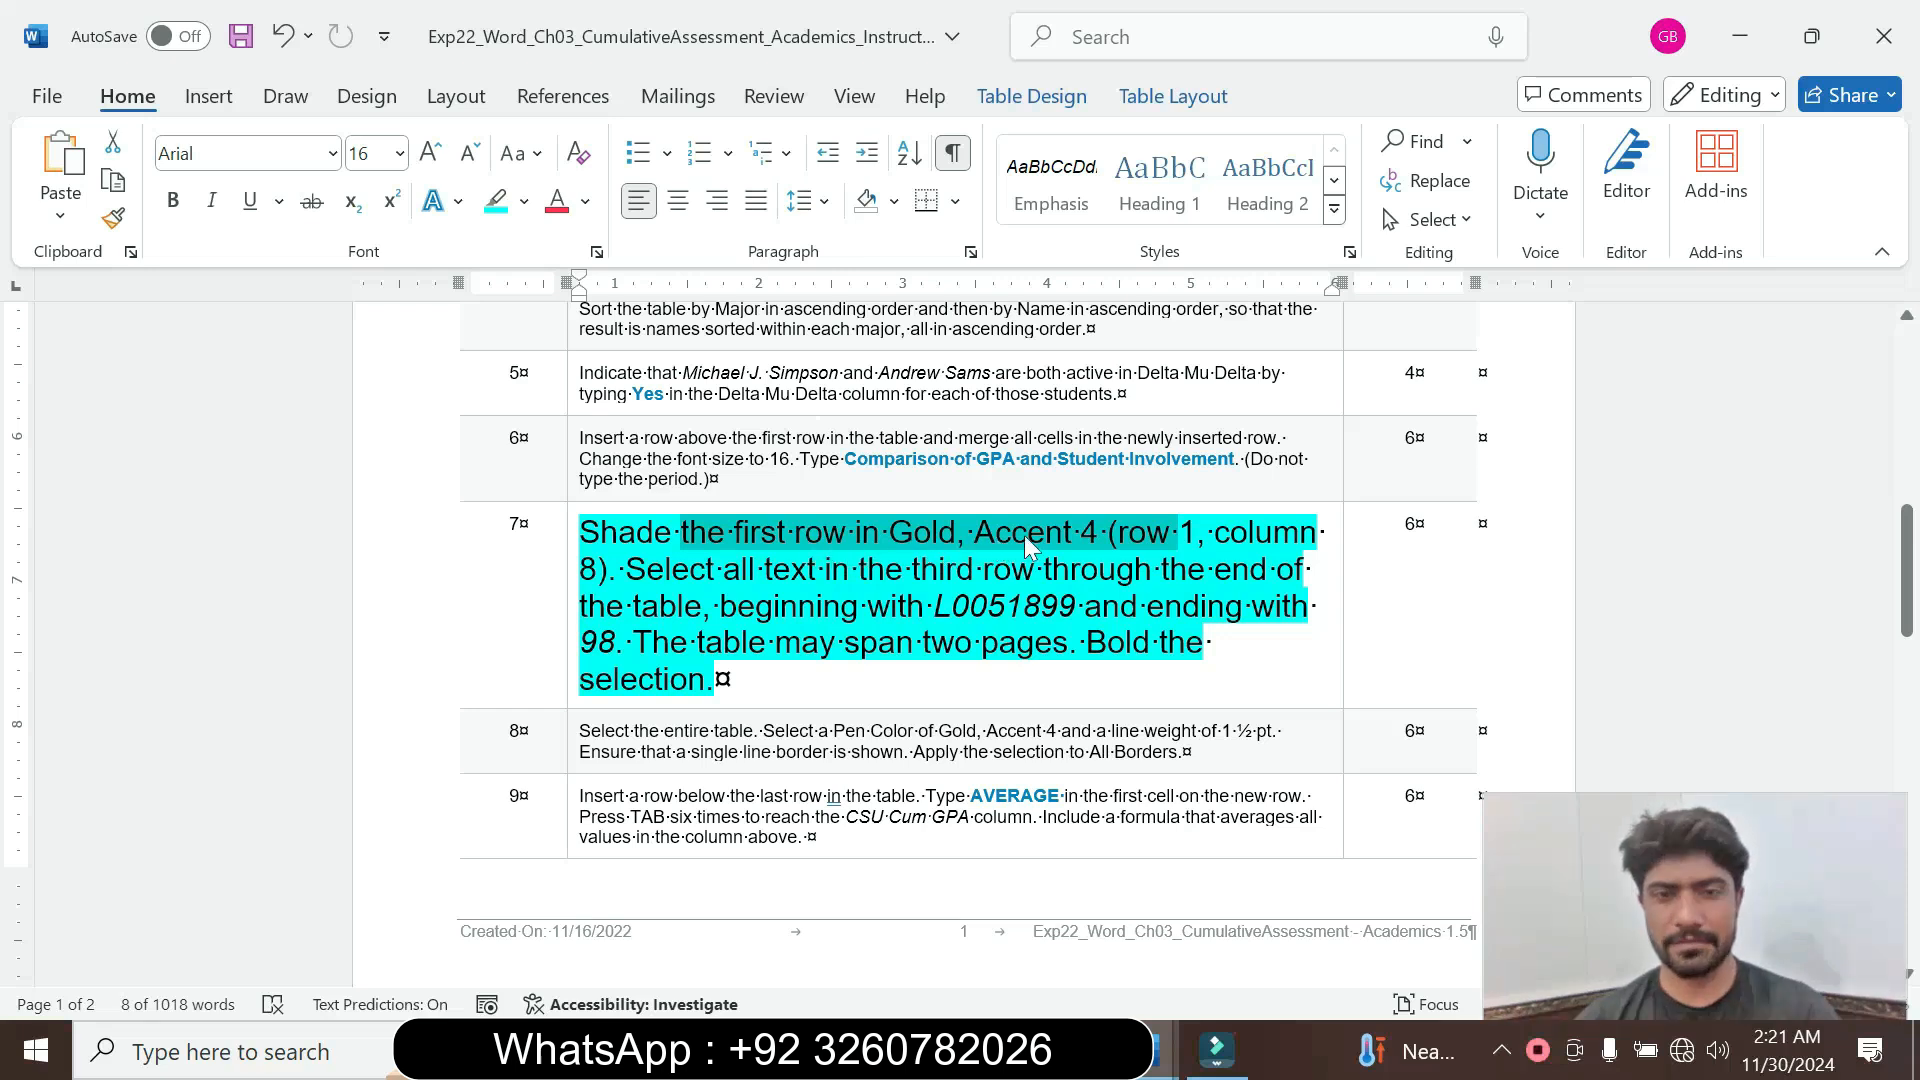
{"action": "mouse_move", "coordinate": [1160, 1050]}
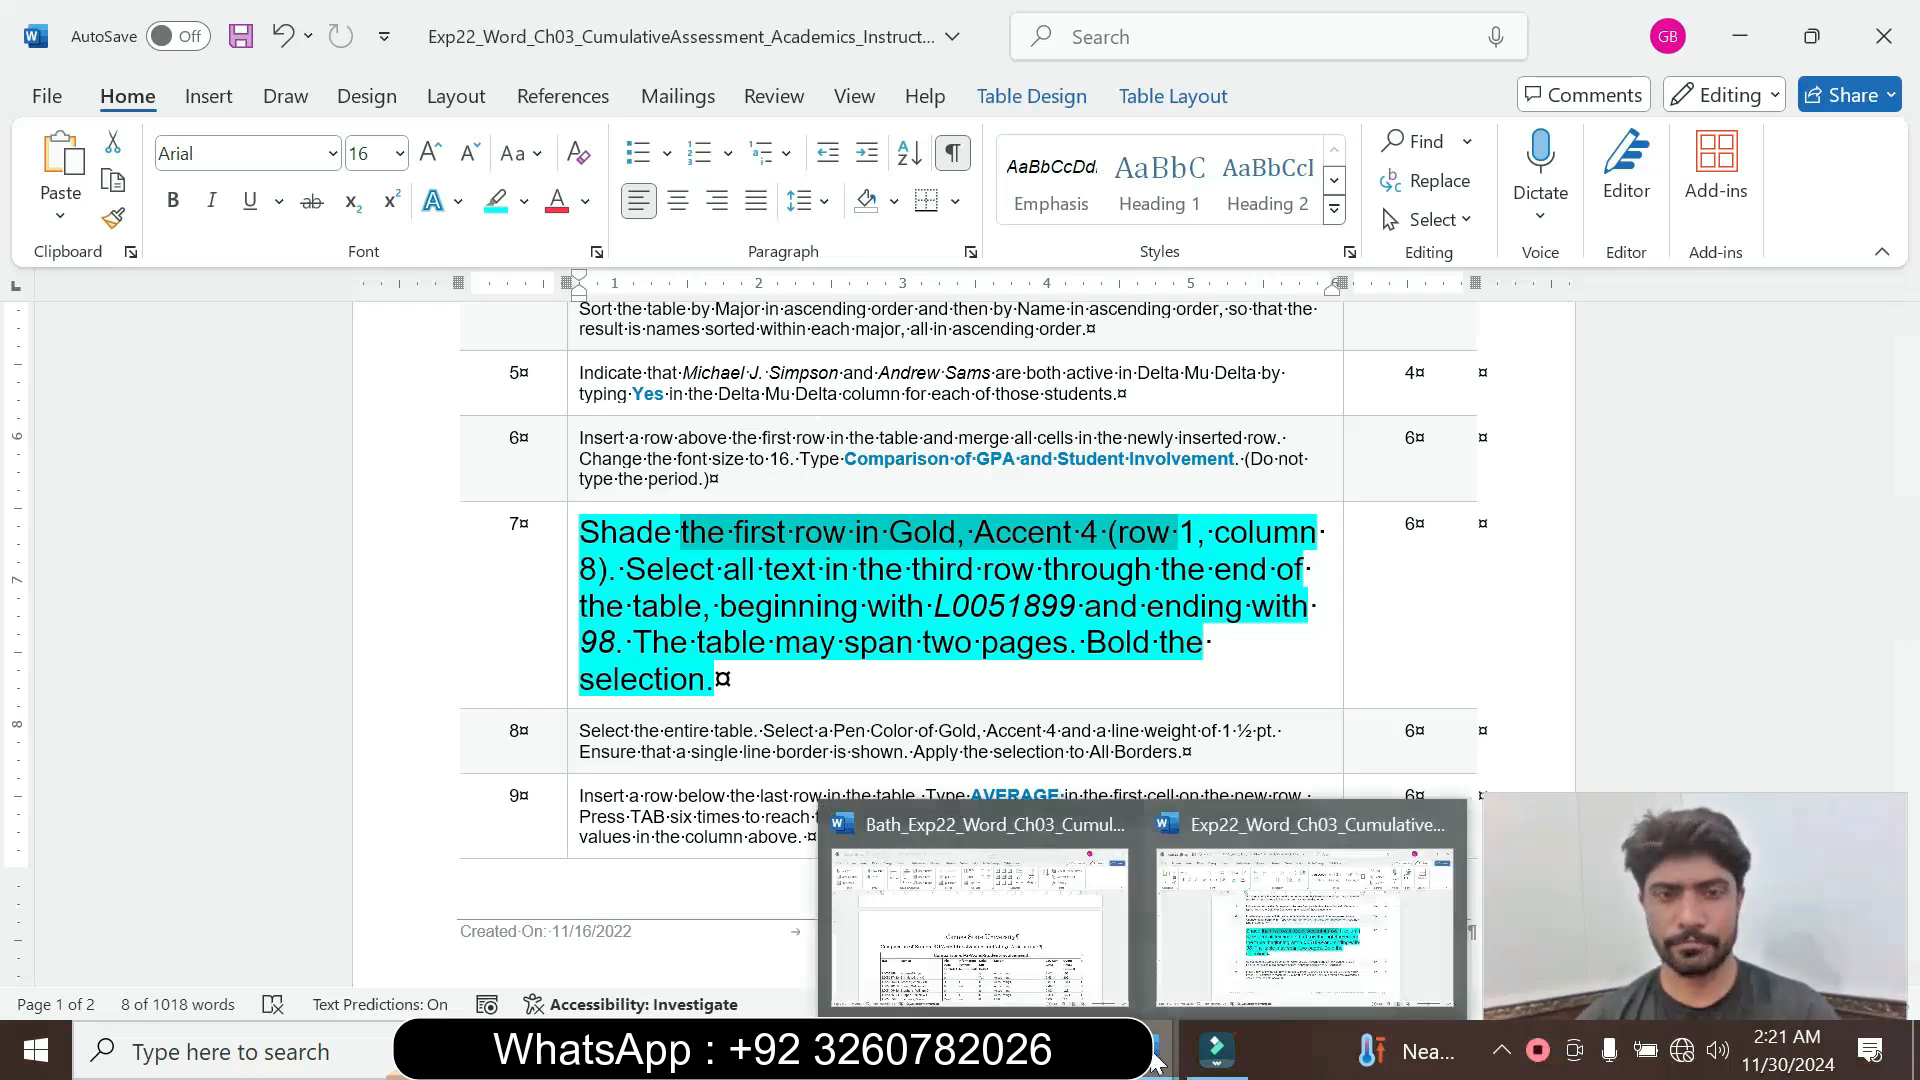
{"action": "left_click", "coordinate": [990, 939]}
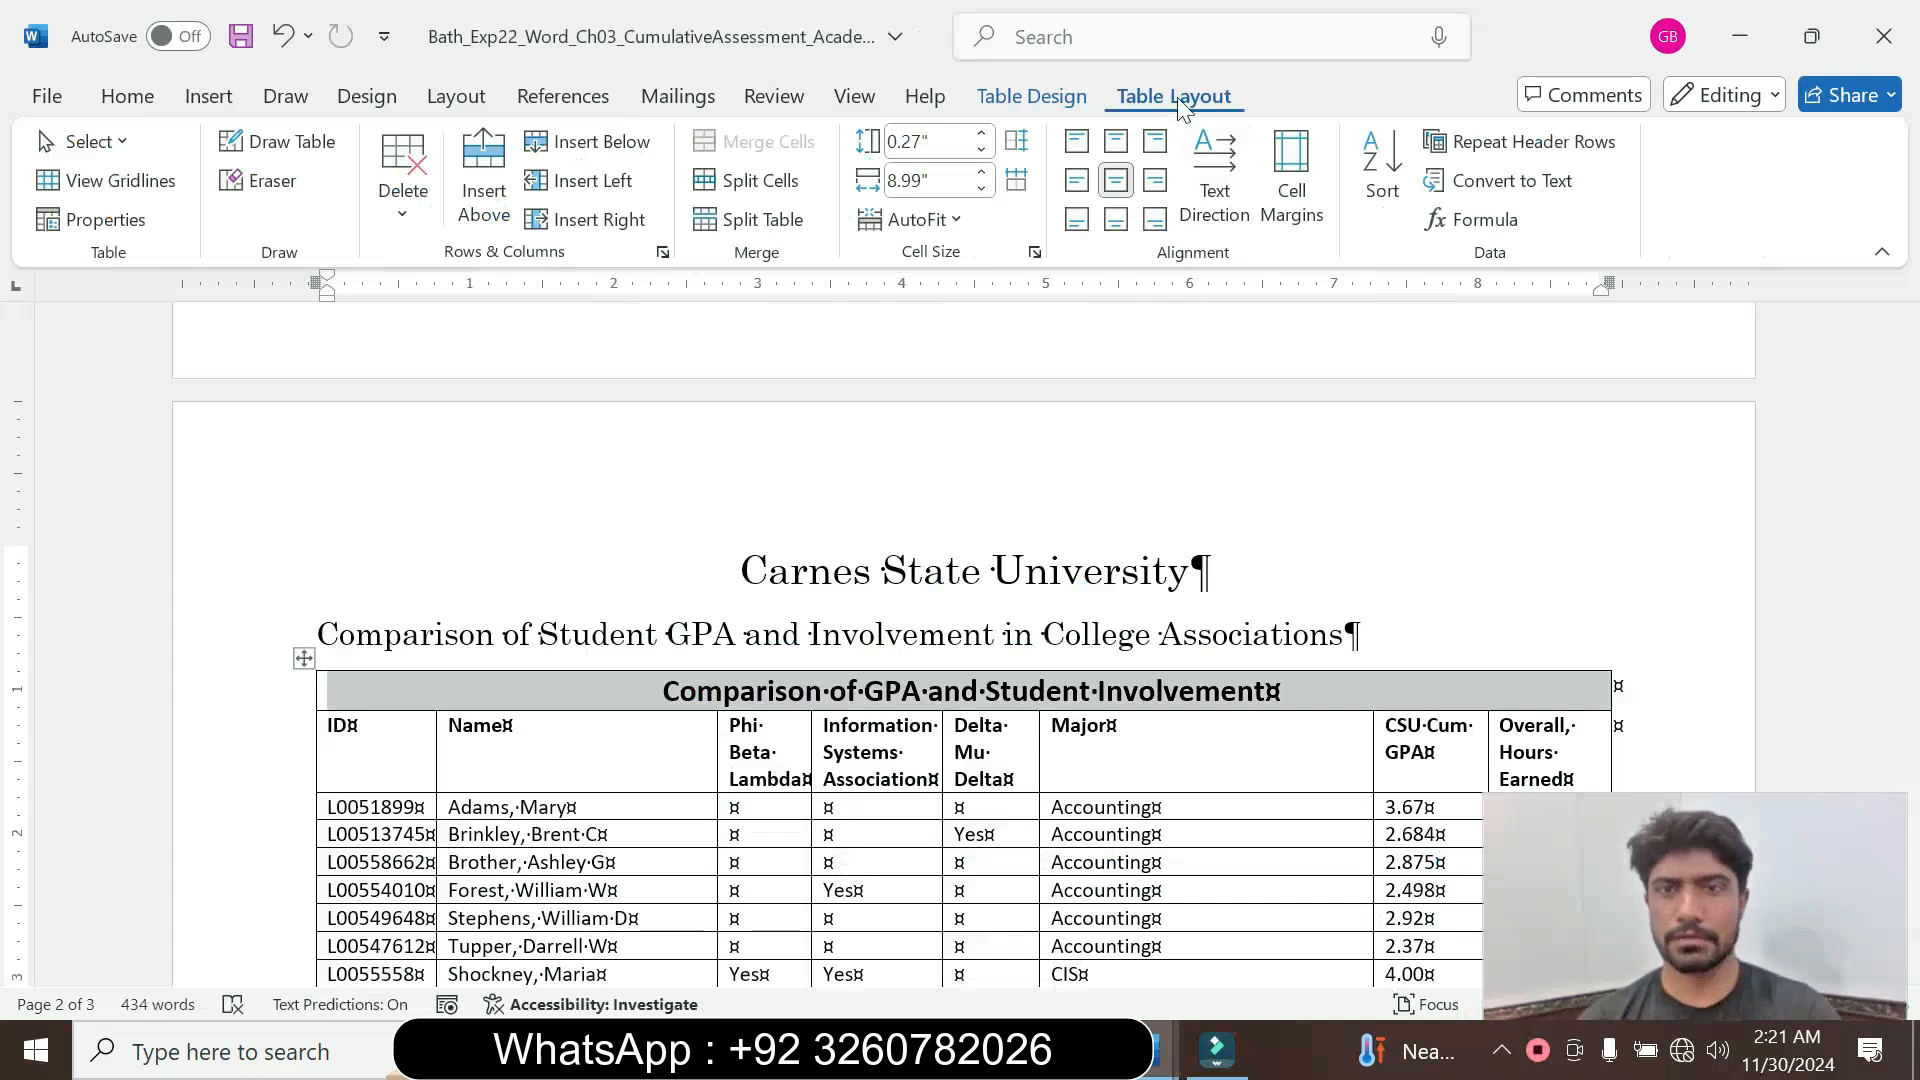
{"action": "left_click", "coordinate": [1059, 95]}
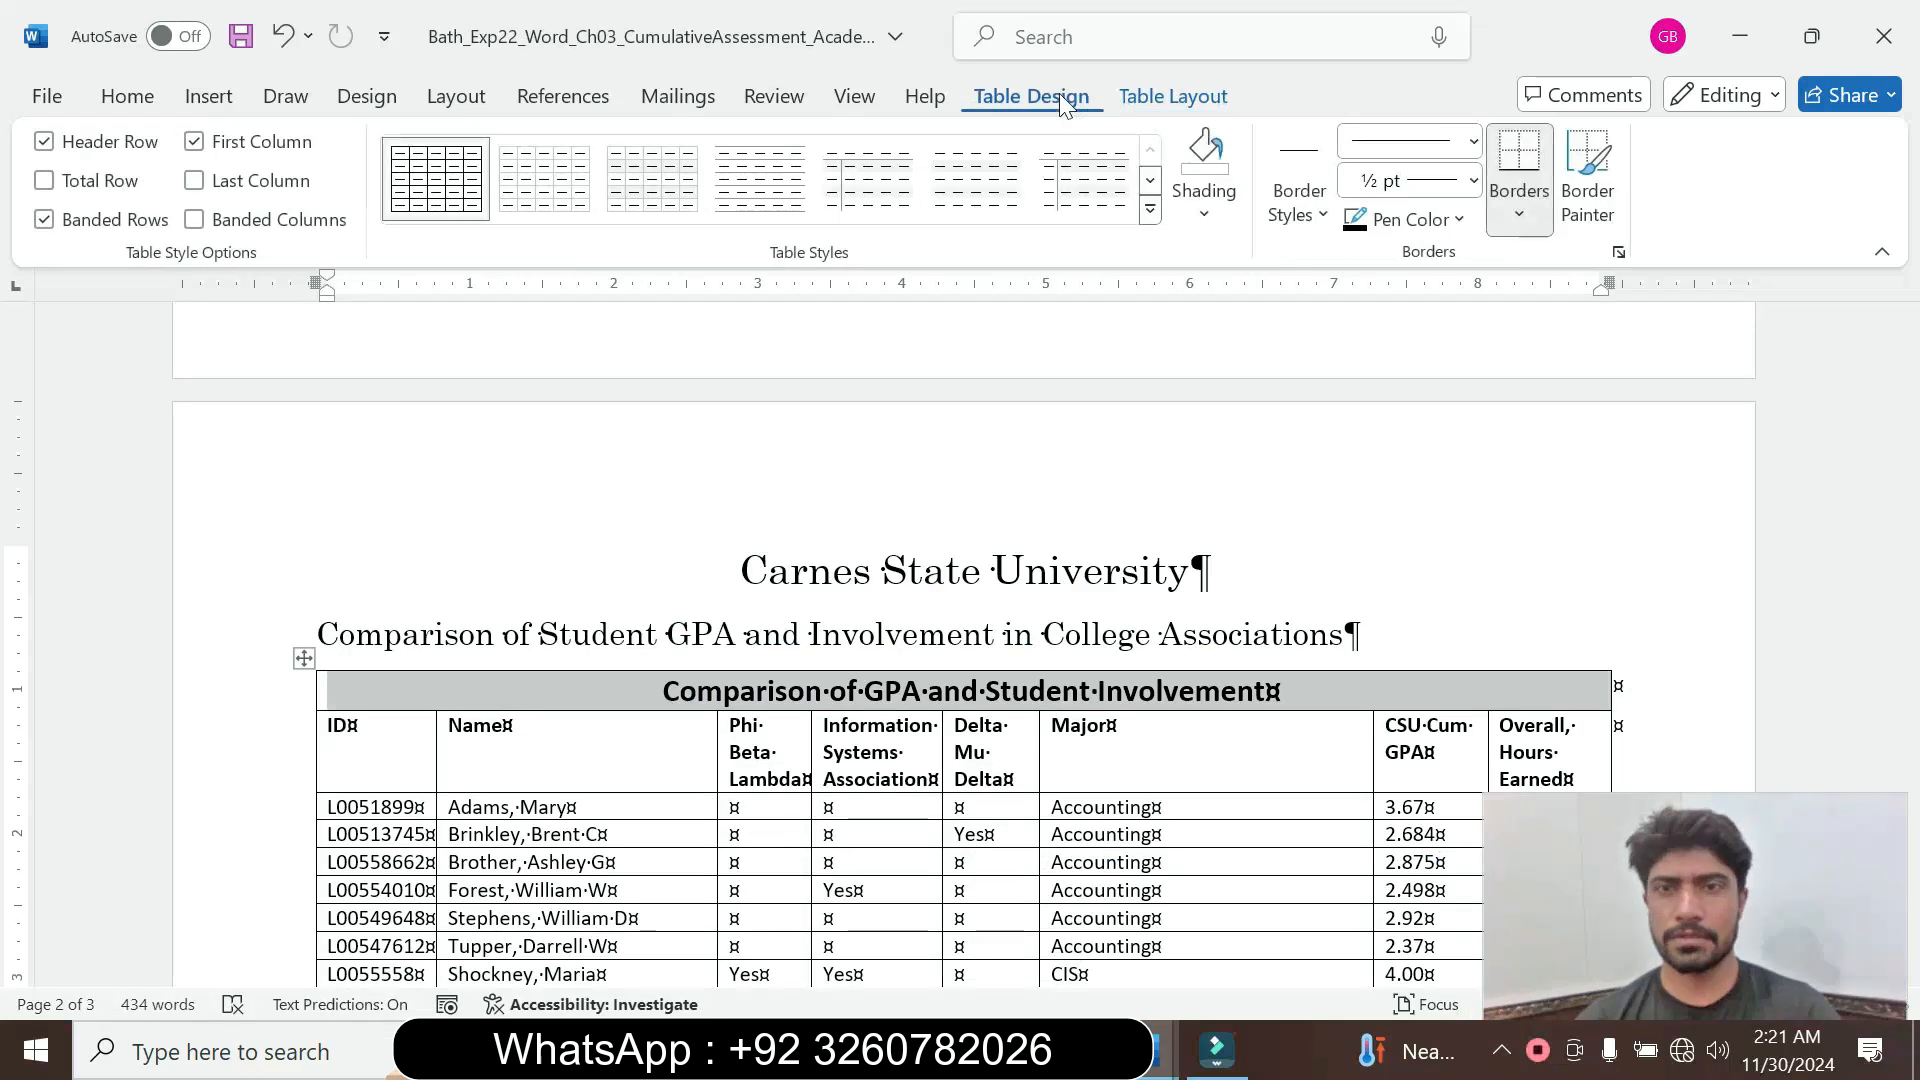
{"action": "left_click", "coordinate": [1205, 214]}
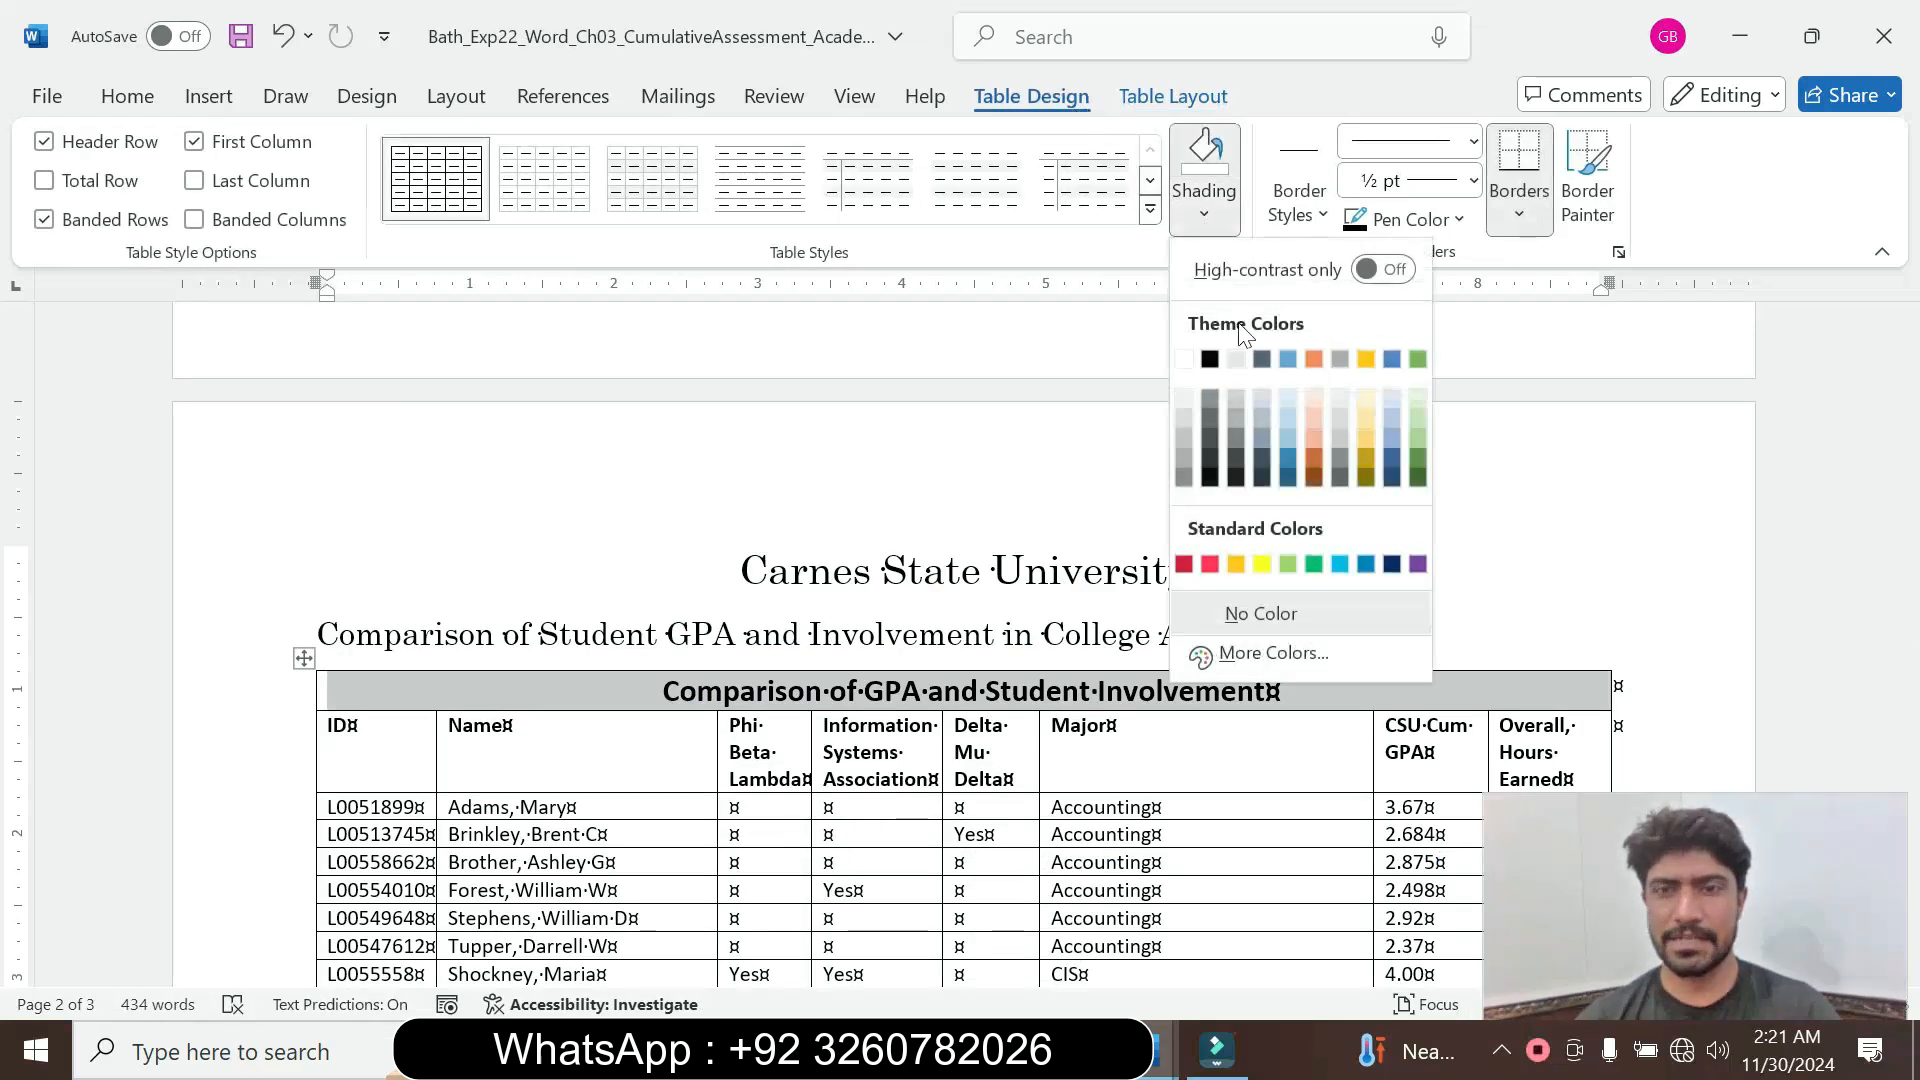
{"action": "left_click", "coordinate": [1366, 358]}
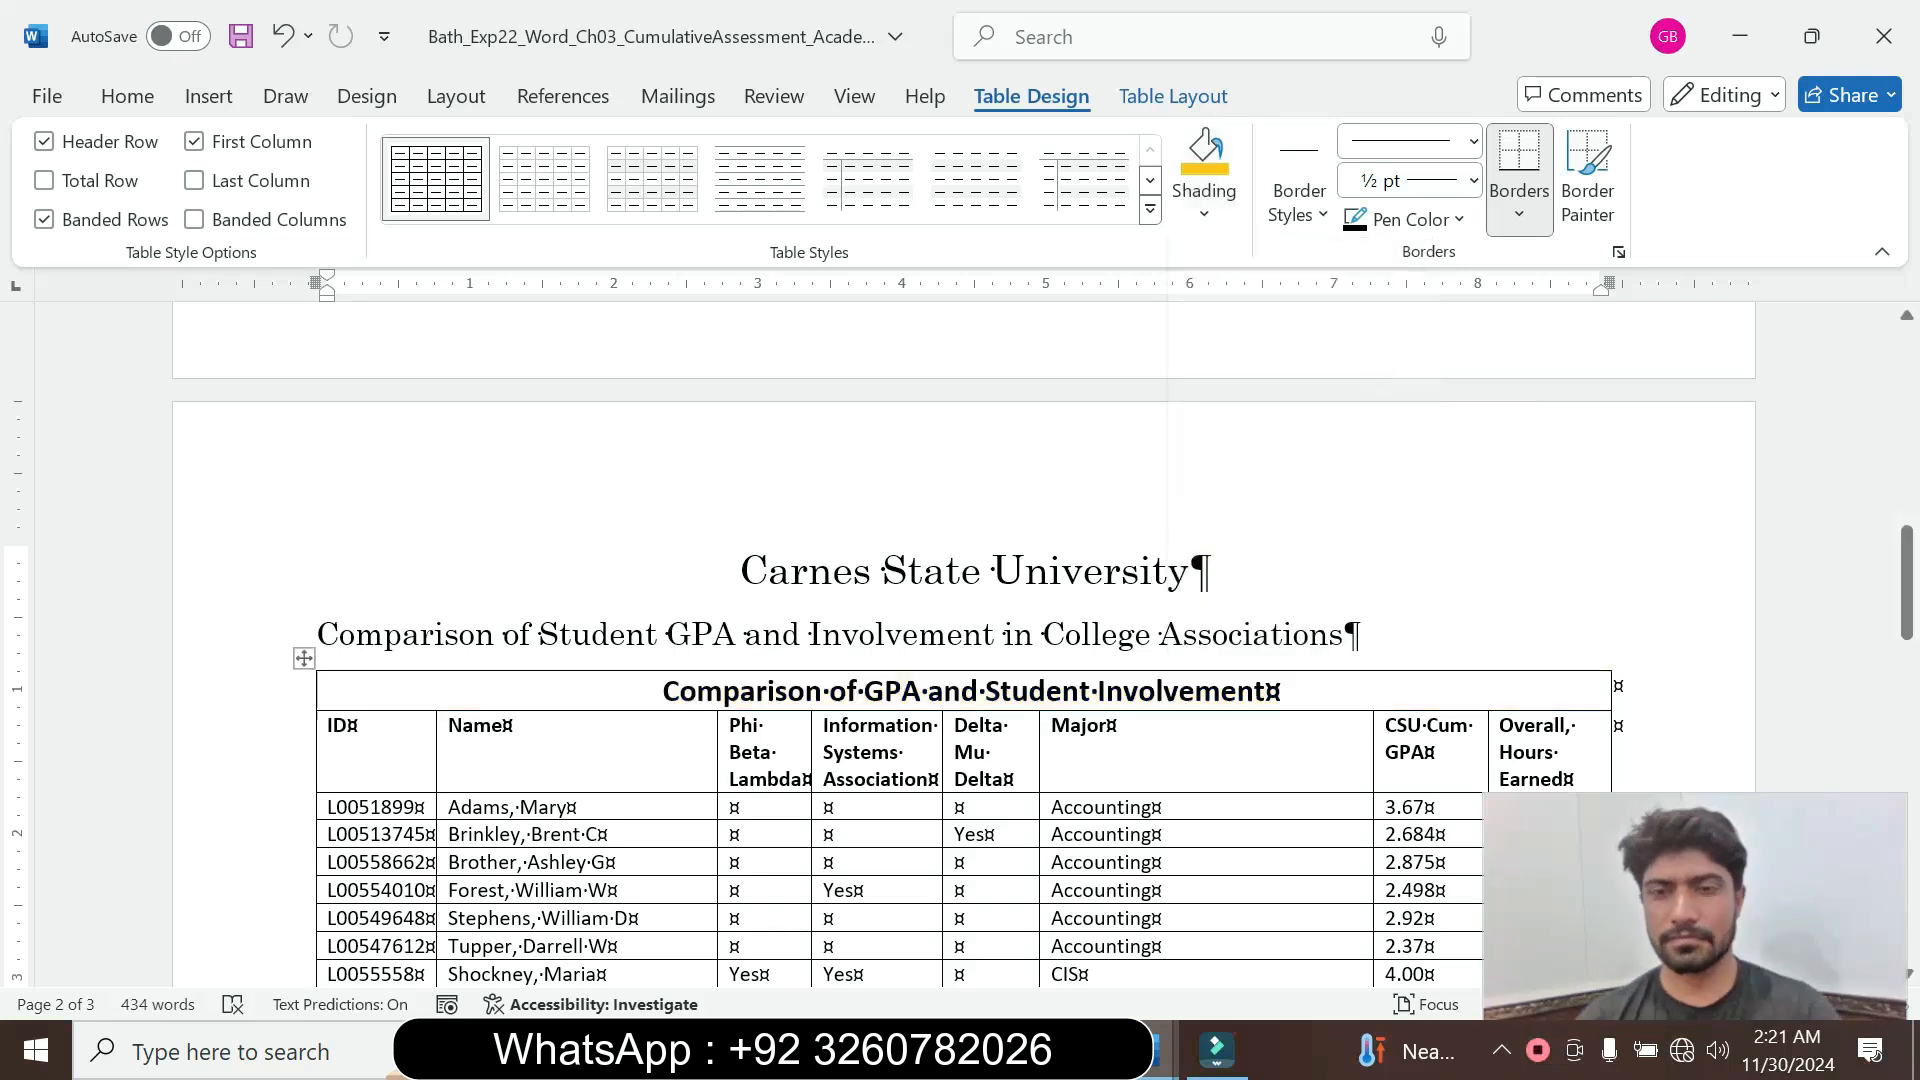
Check the rest of instruction 7, and bold all text from the third row through the end of the student table
{"action": "mouse_move", "coordinate": [1160, 1050]}
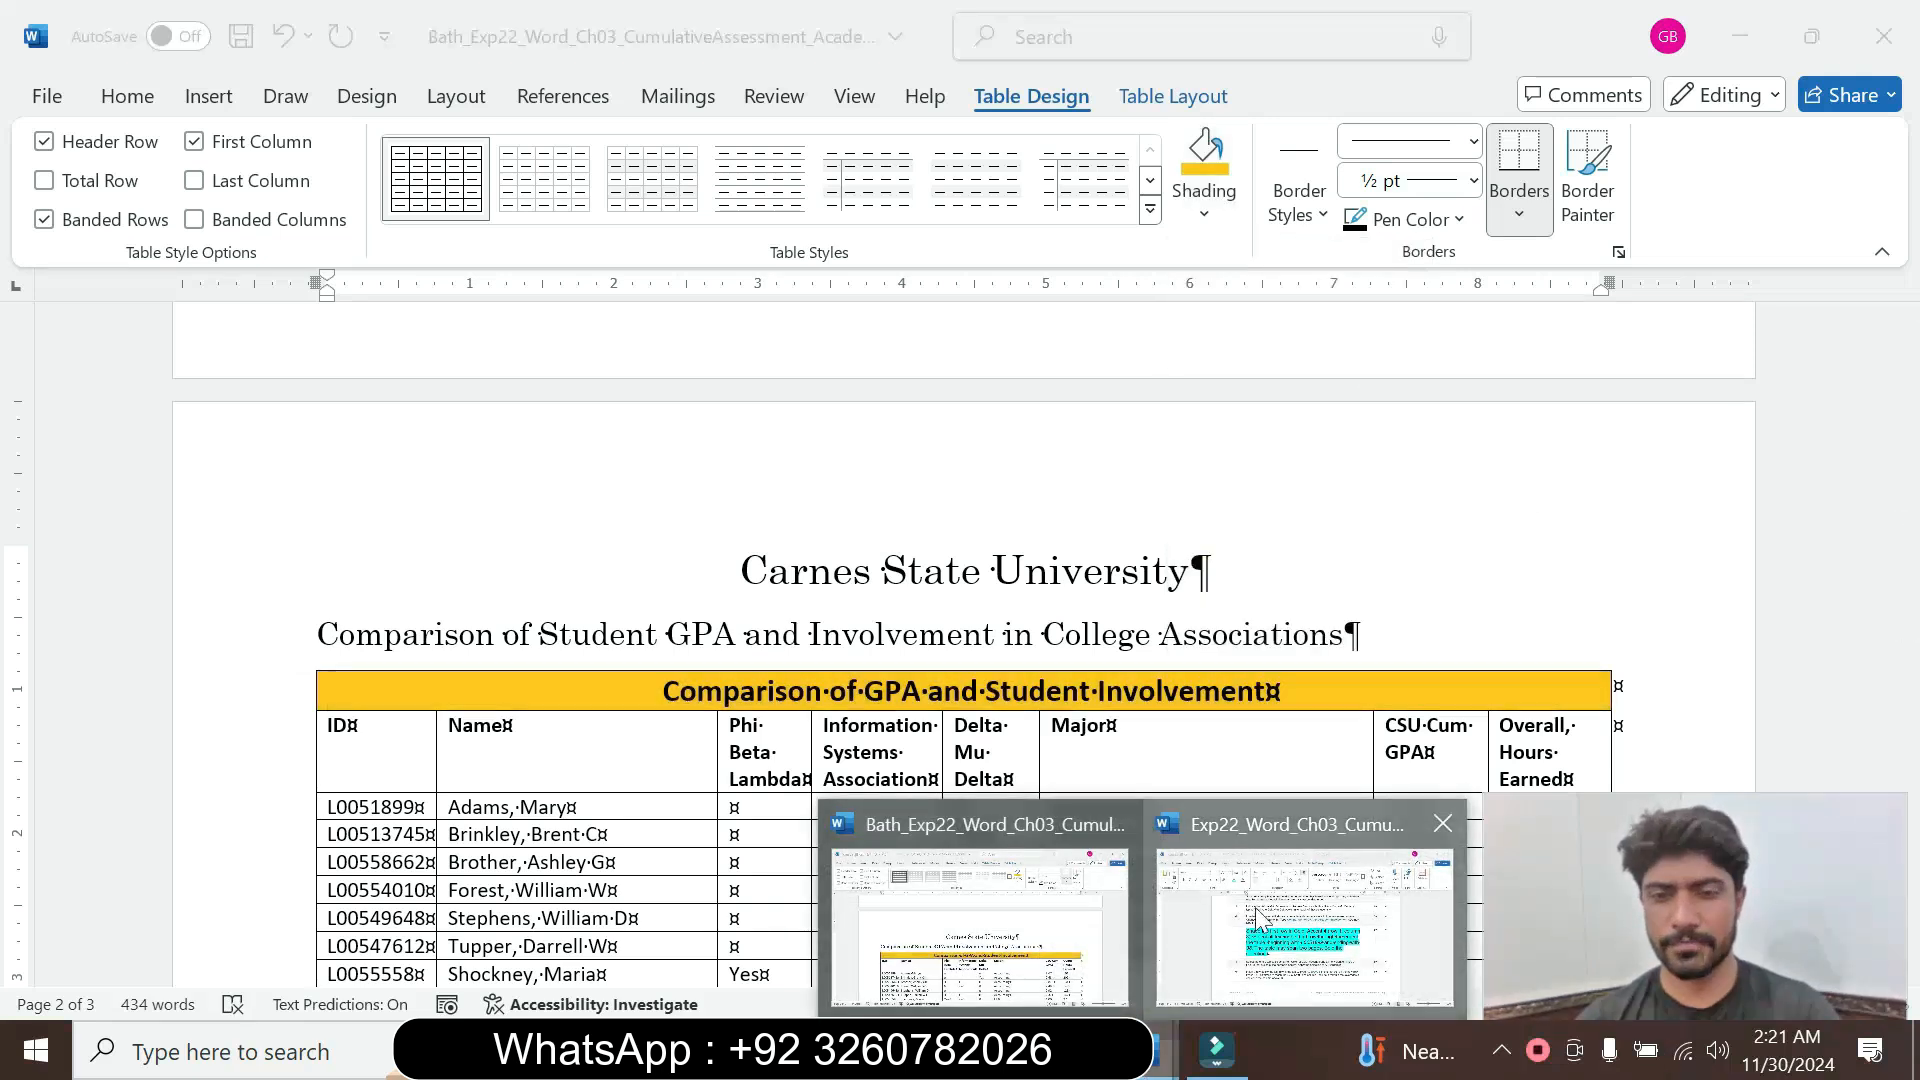
{"action": "left_click", "coordinate": [1304, 920]}
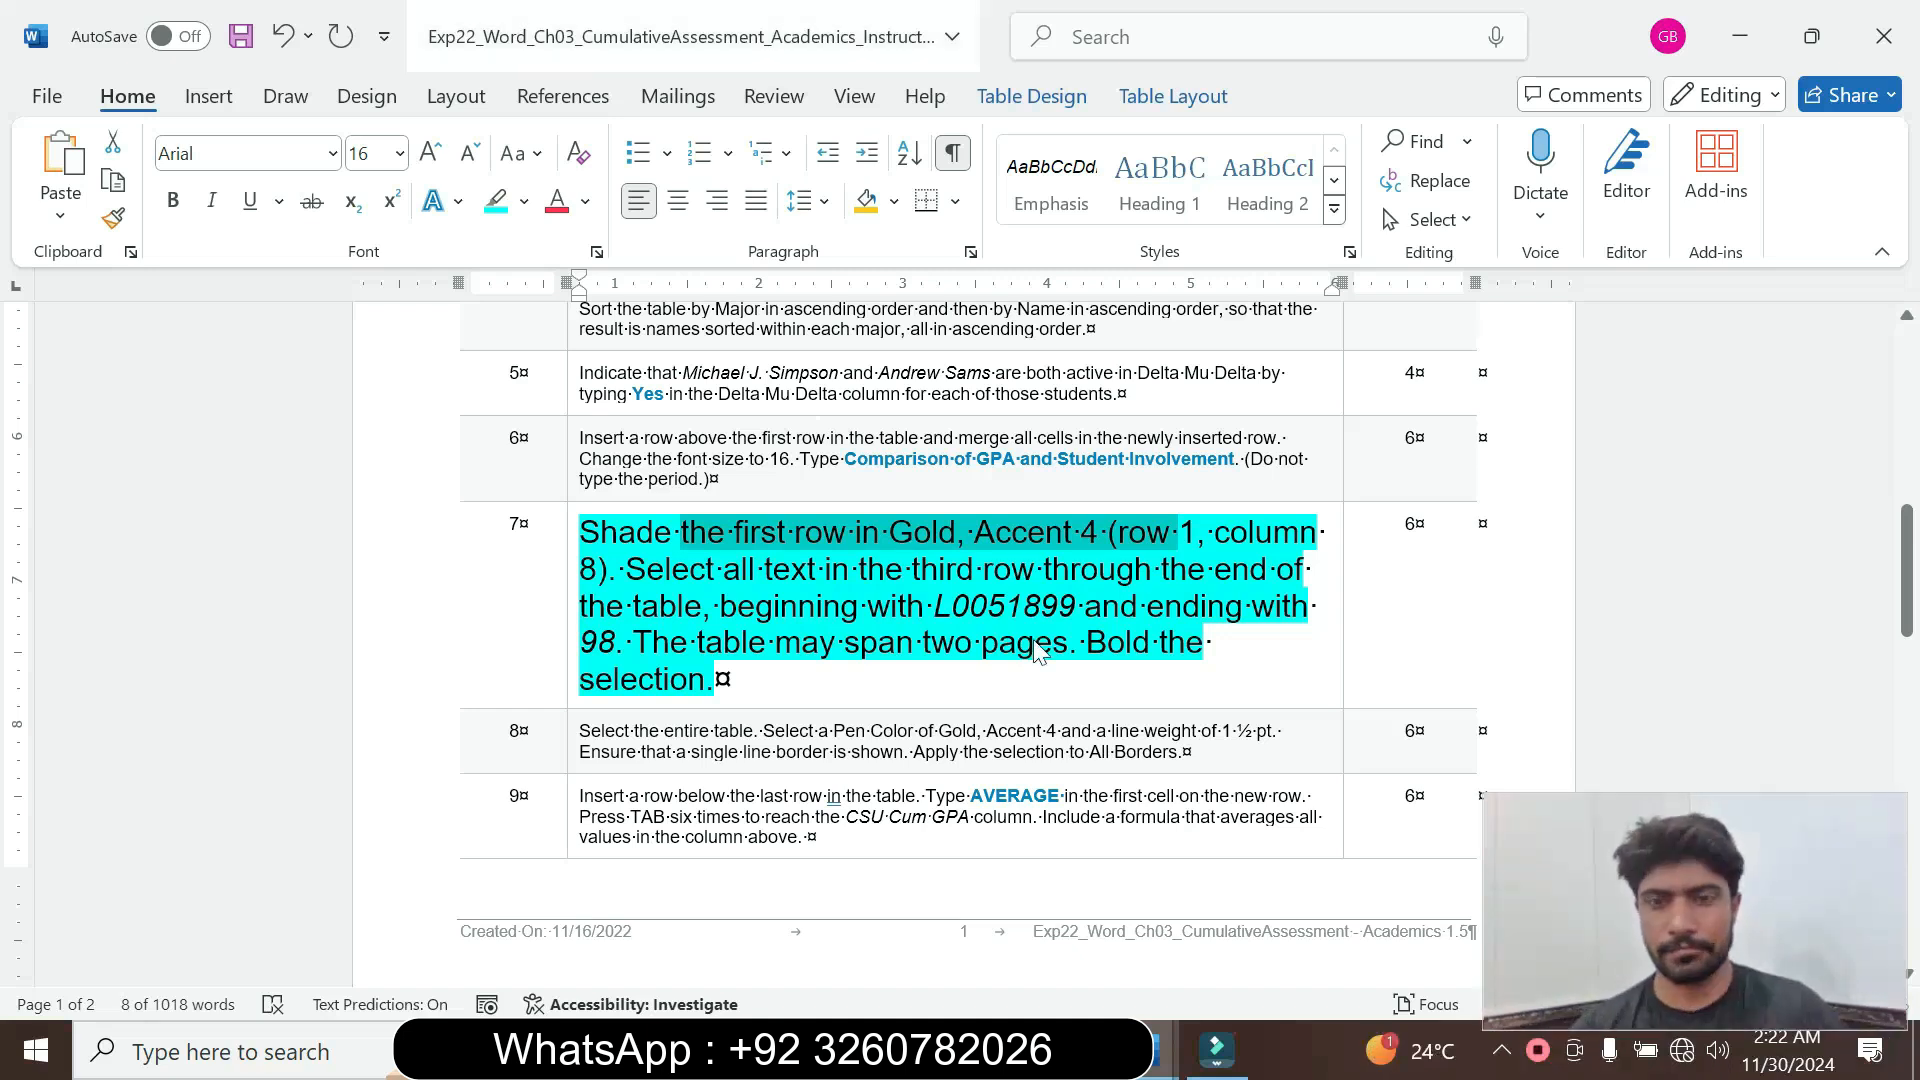
{"action": "left_click", "coordinate": [946, 570]}
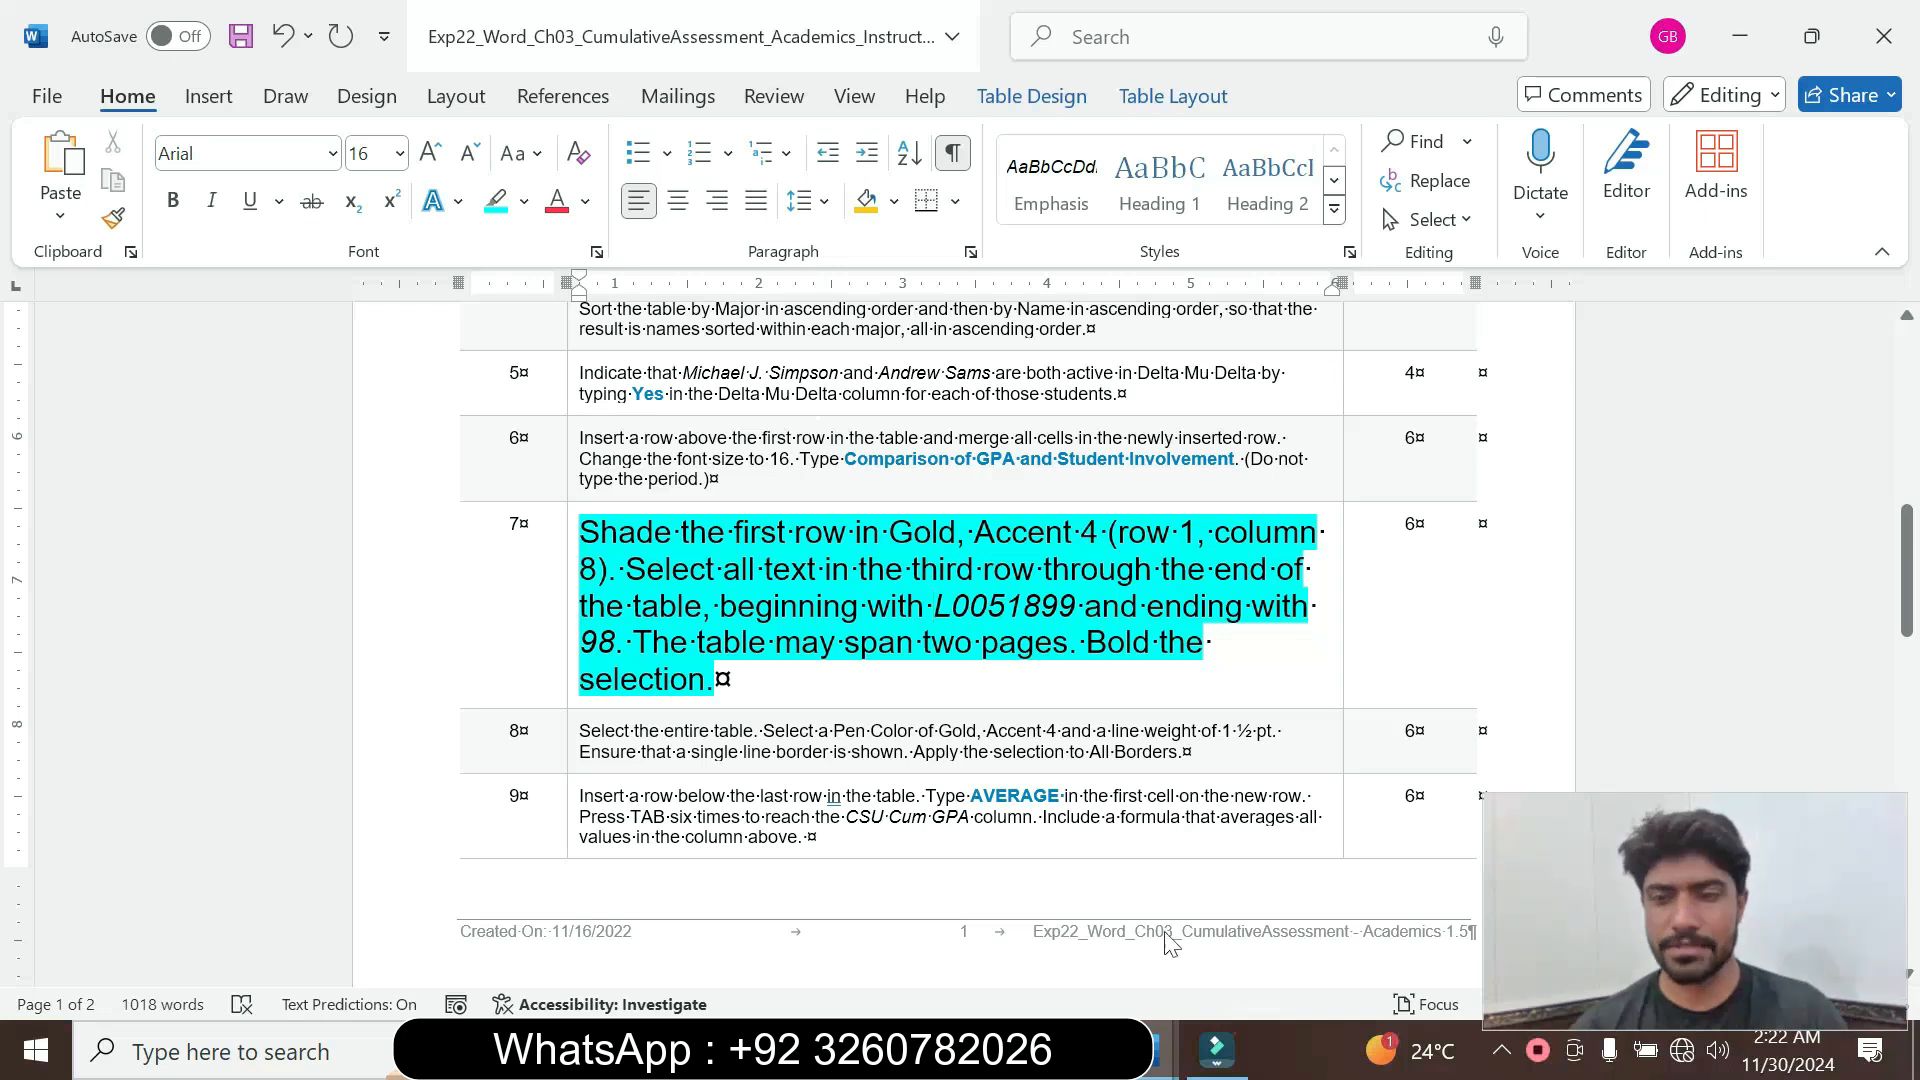
{"action": "mouse_move", "coordinate": [1155, 1052]}
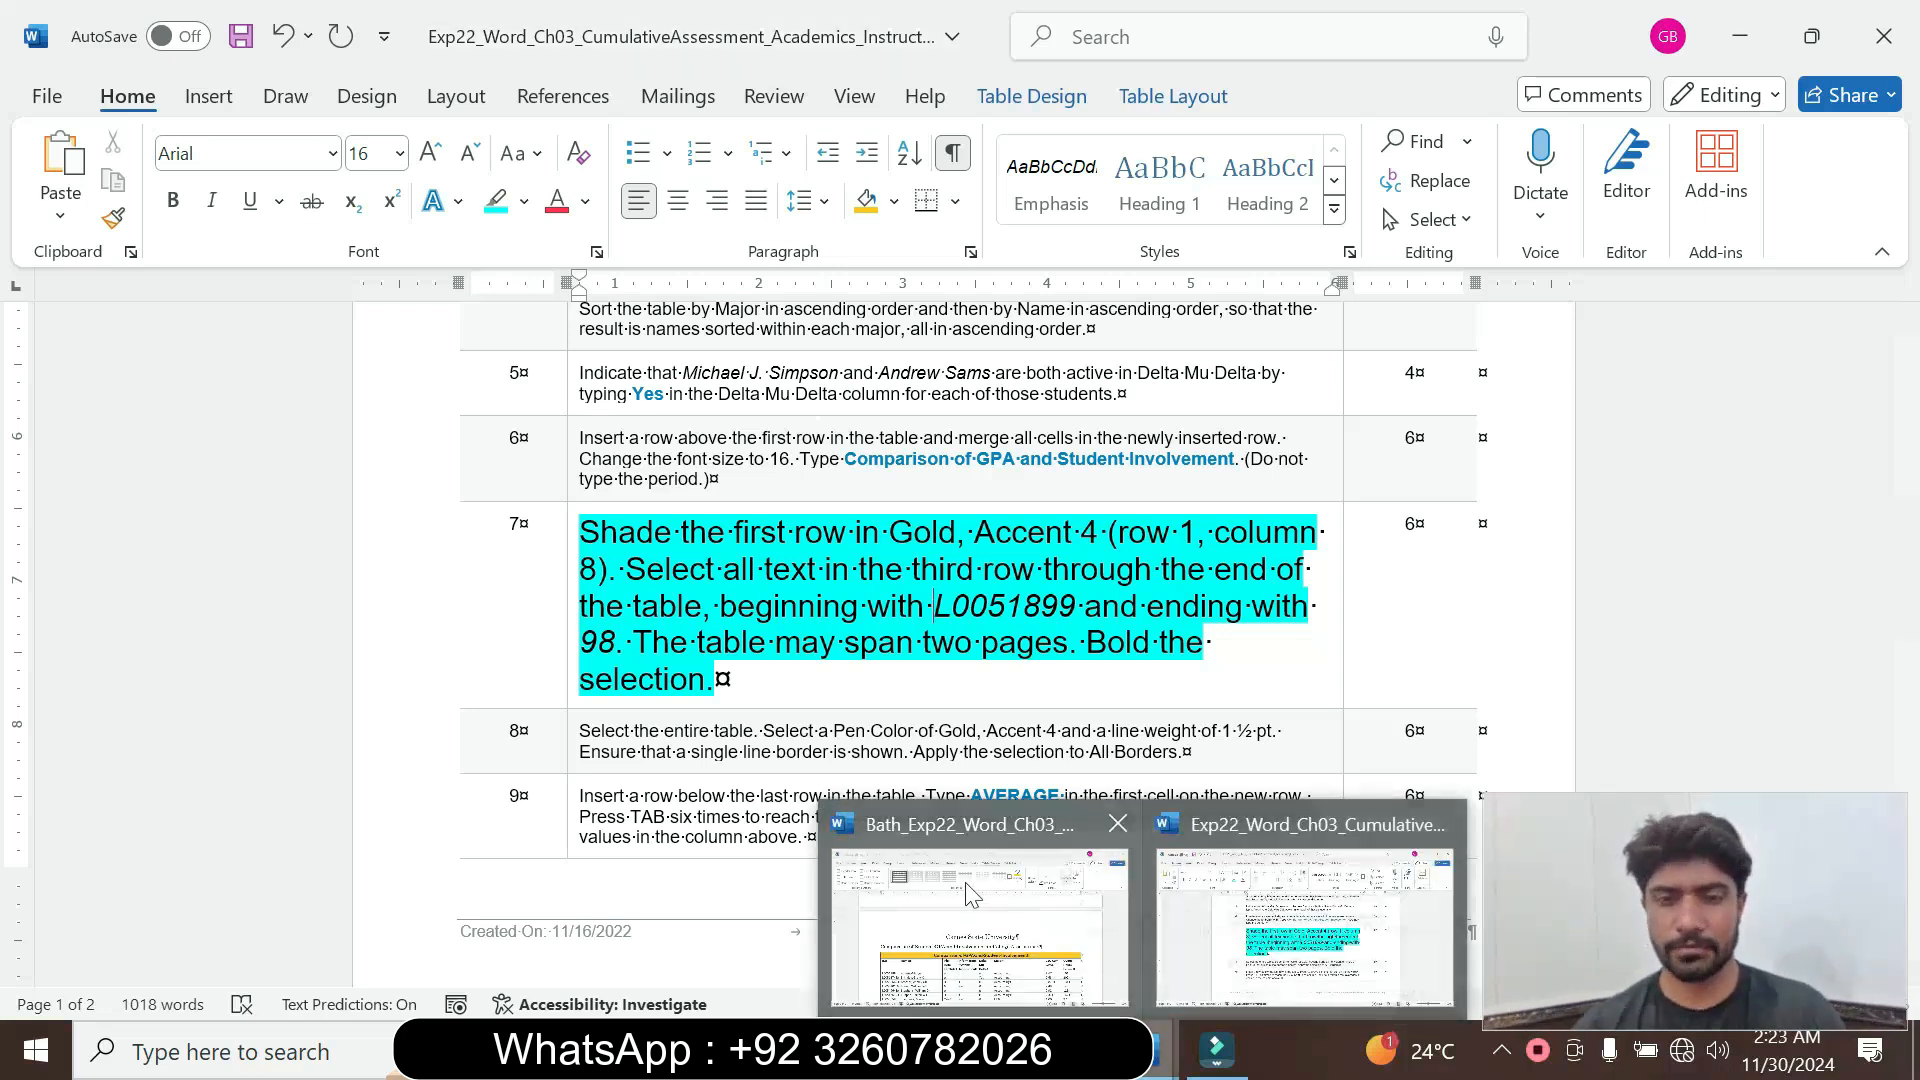
{"action": "left_click", "coordinate": [980, 910]}
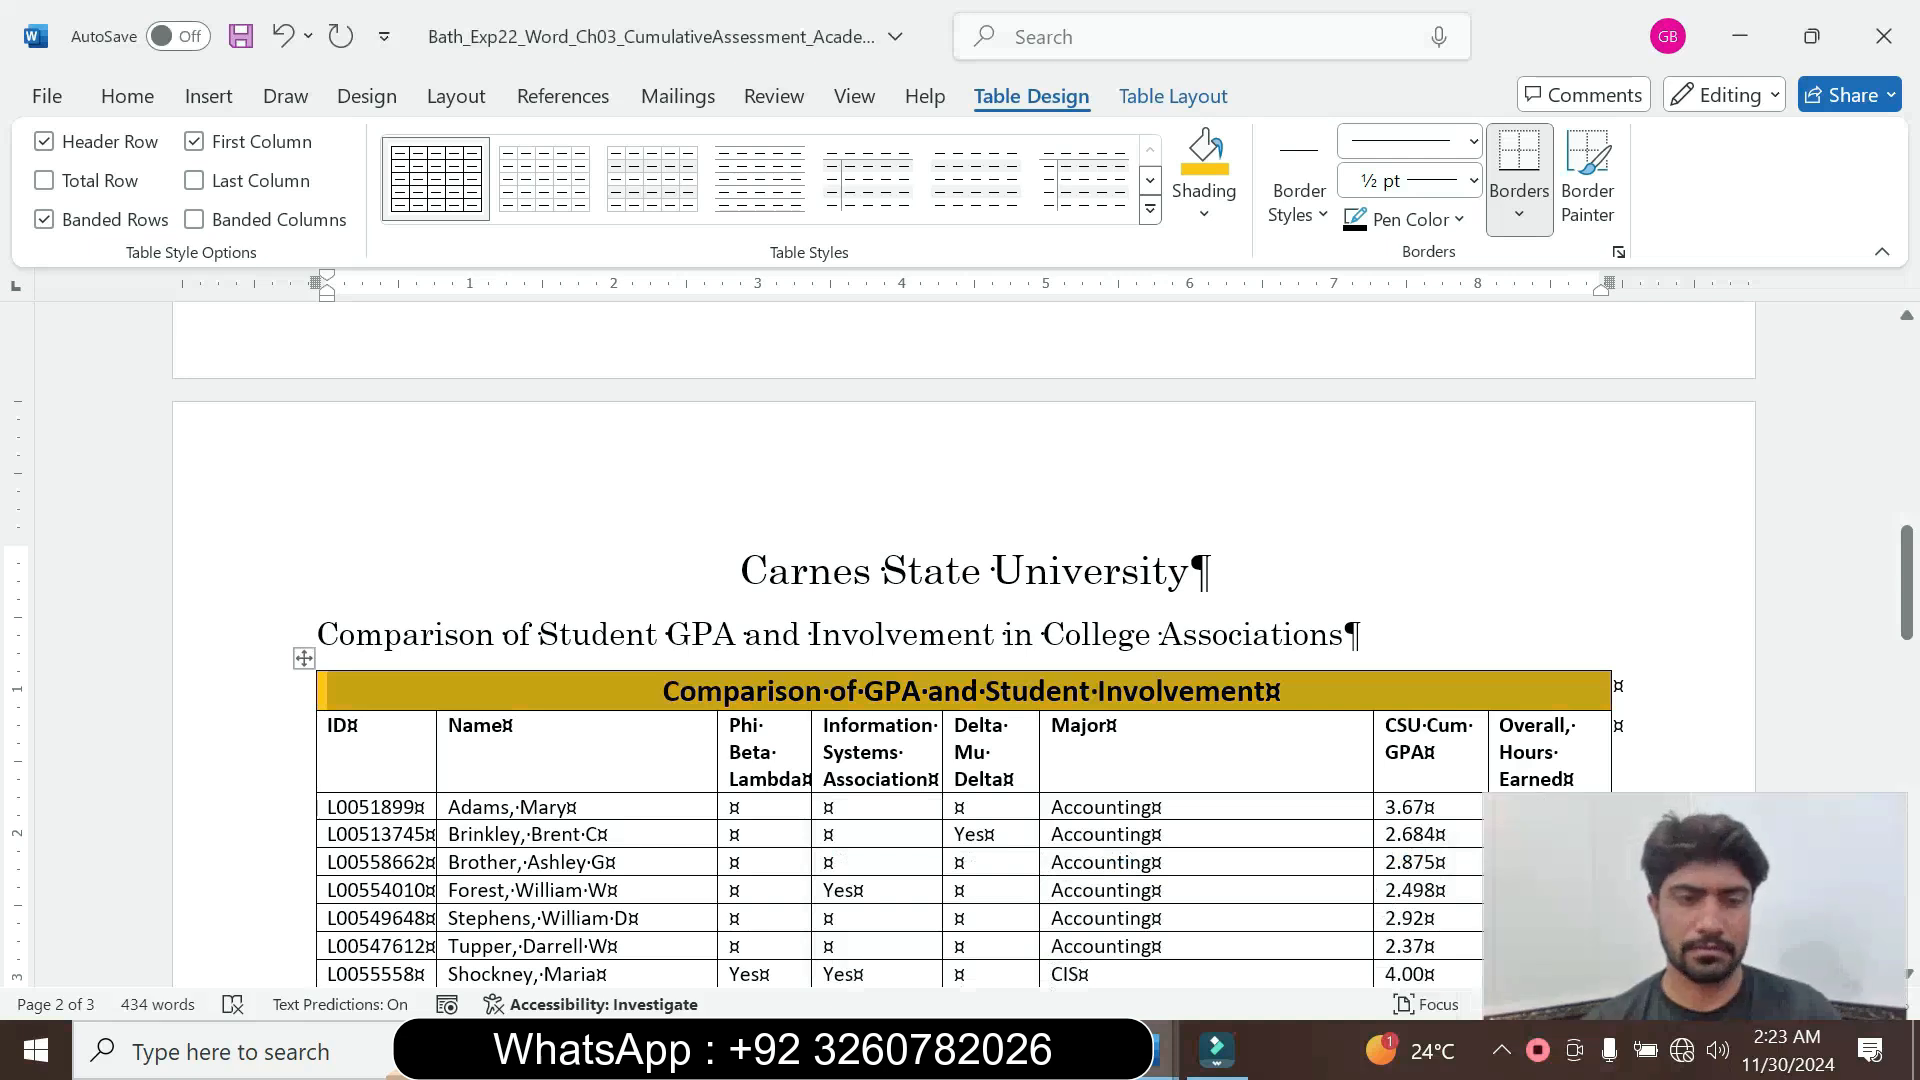
{"action": "left_click_drag", "start_coordinate": [328, 807], "coordinate": [1560, 984]}
{"action": "scroll", "coordinate": [317, 771], "scroll_direction": "down", "scroll_amount": 6}
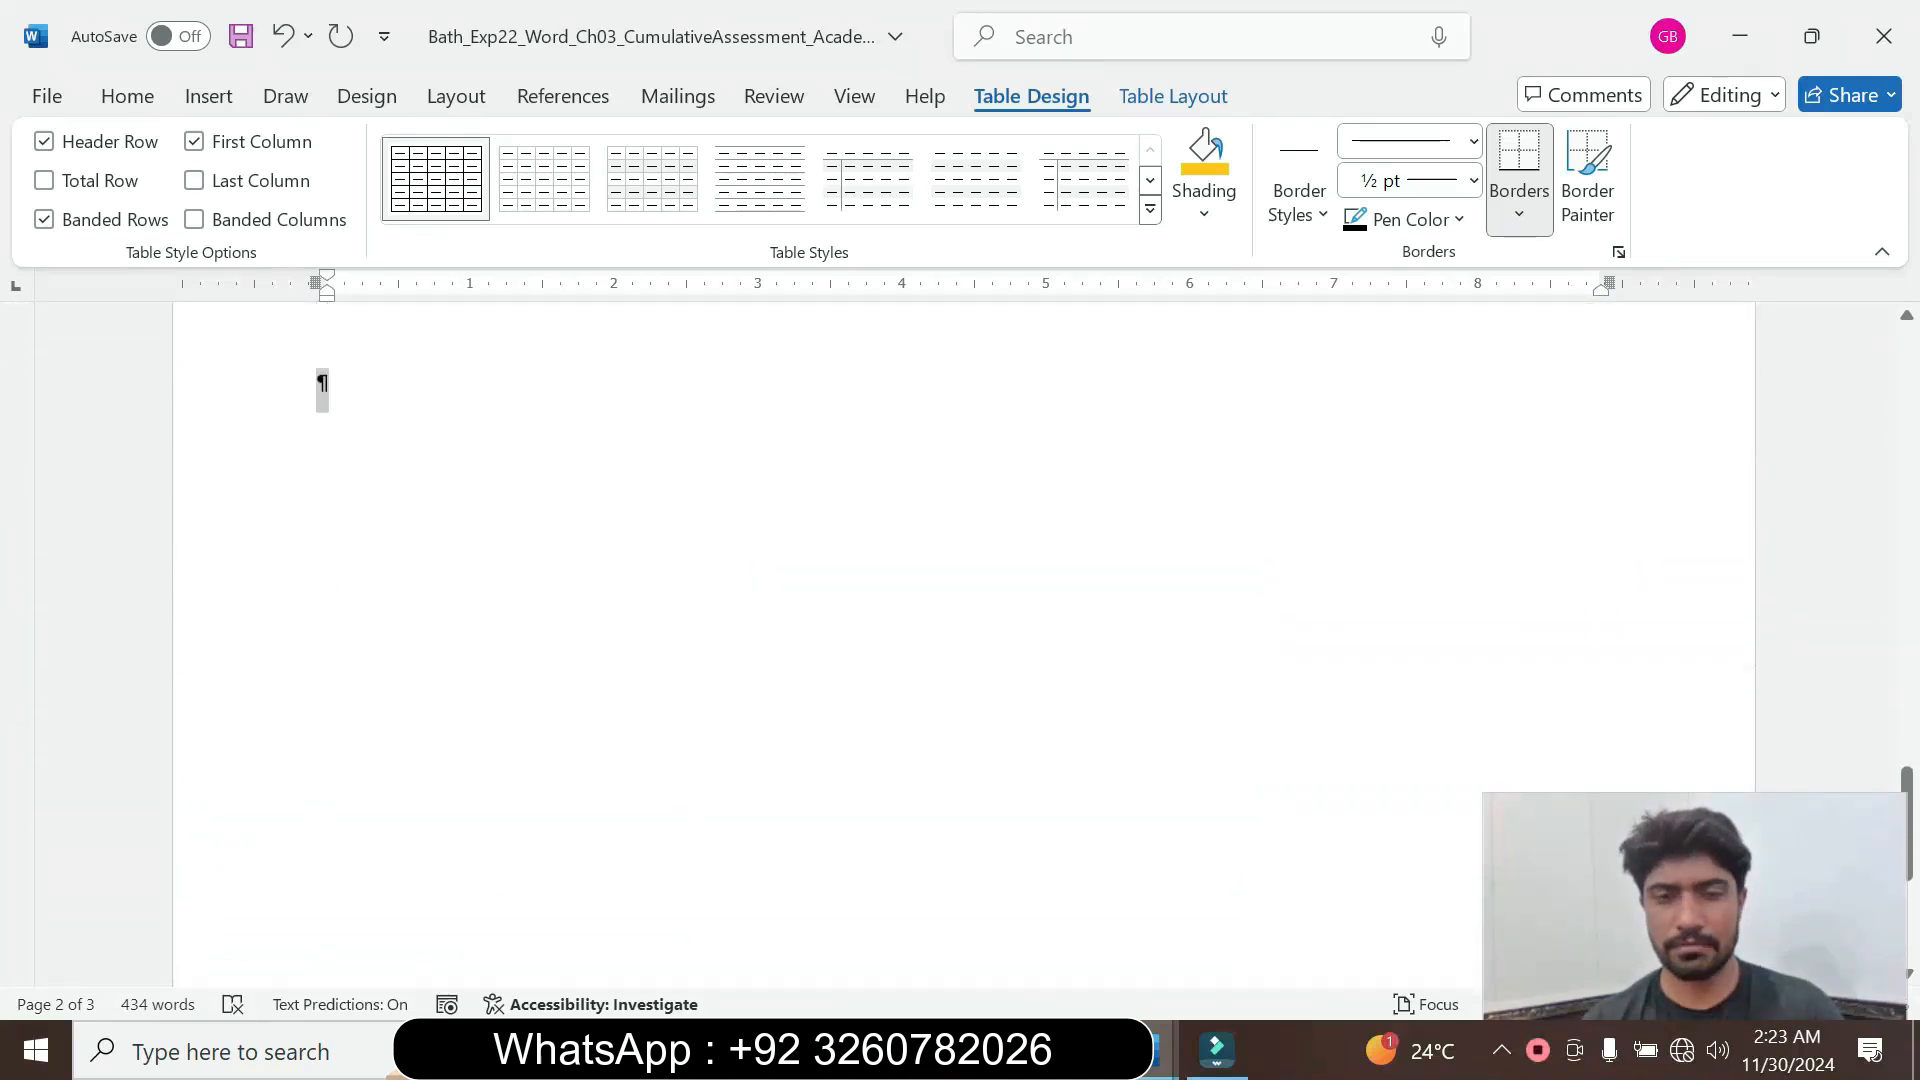
{"action": "left_click_drag", "start_coordinate": [1560, 985], "coordinate": [1623, 836]}
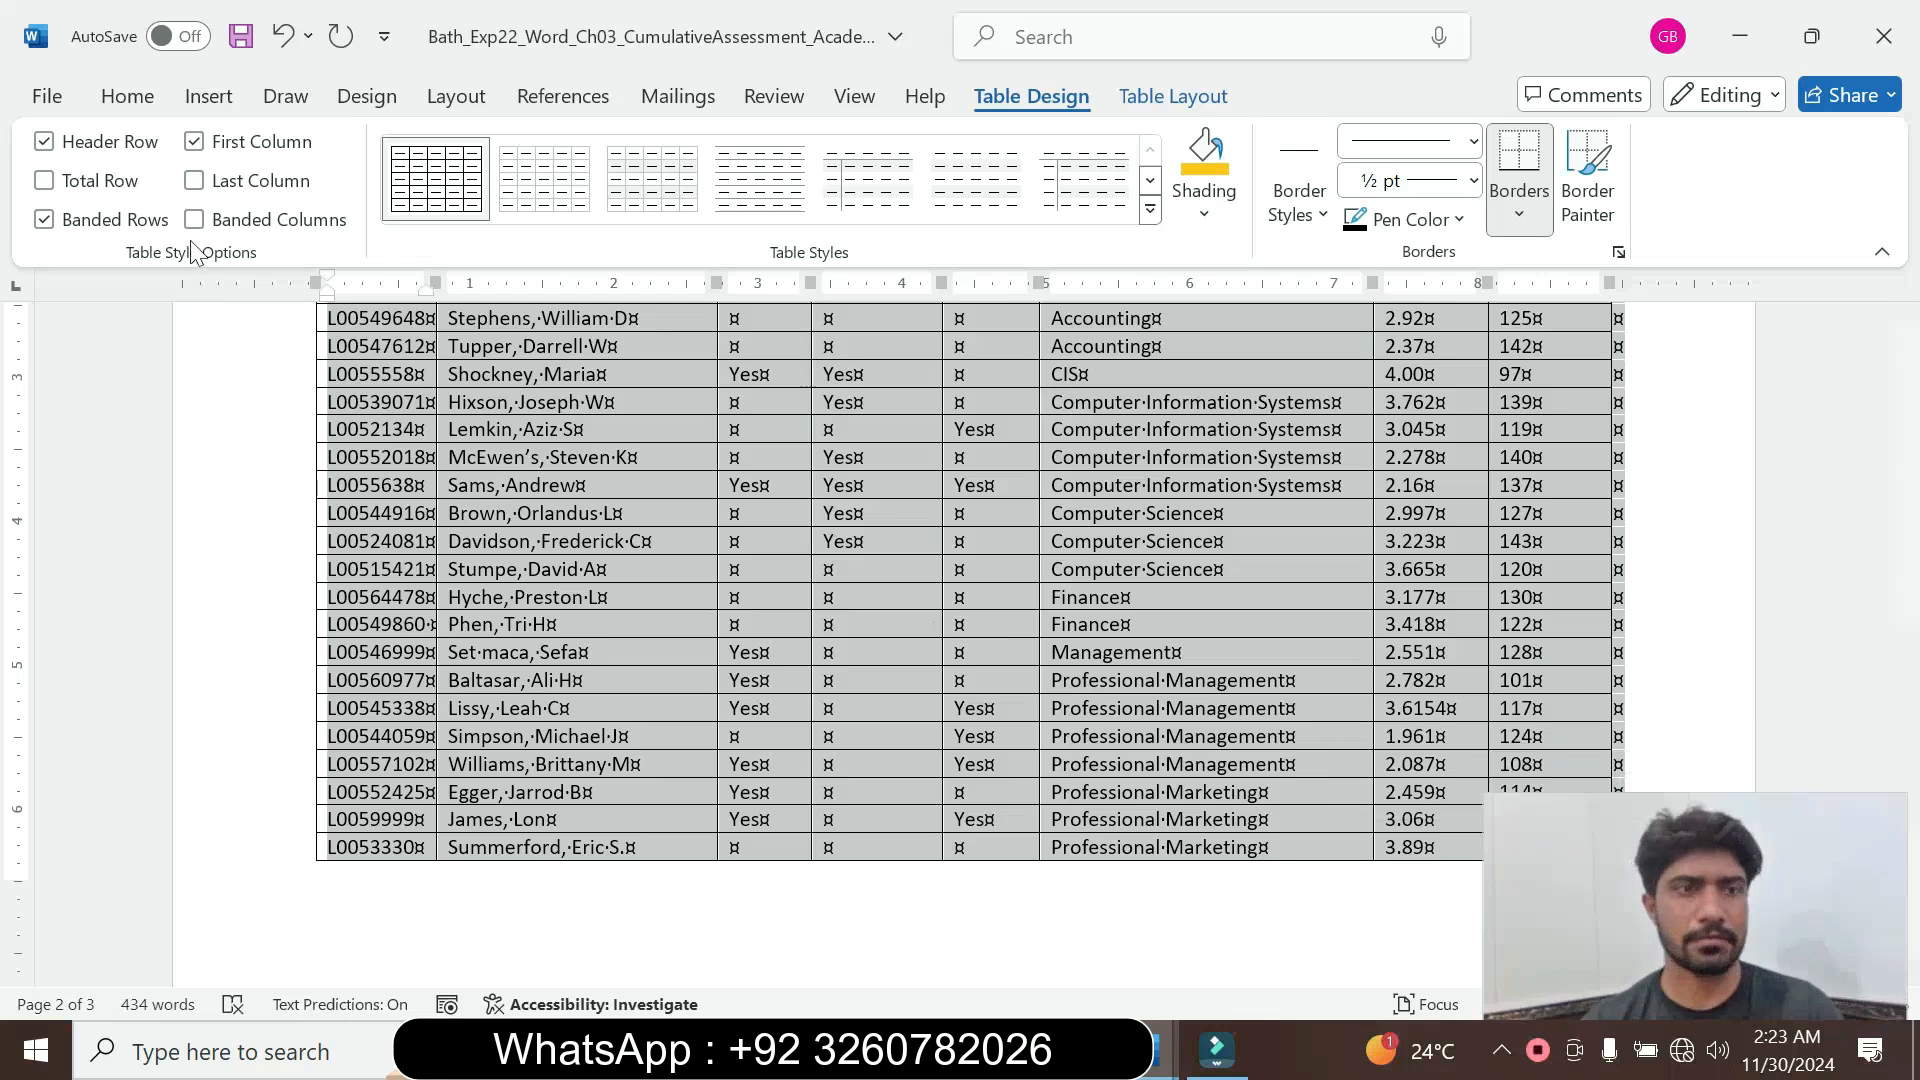
{"action": "left_click", "coordinate": [135, 100]}
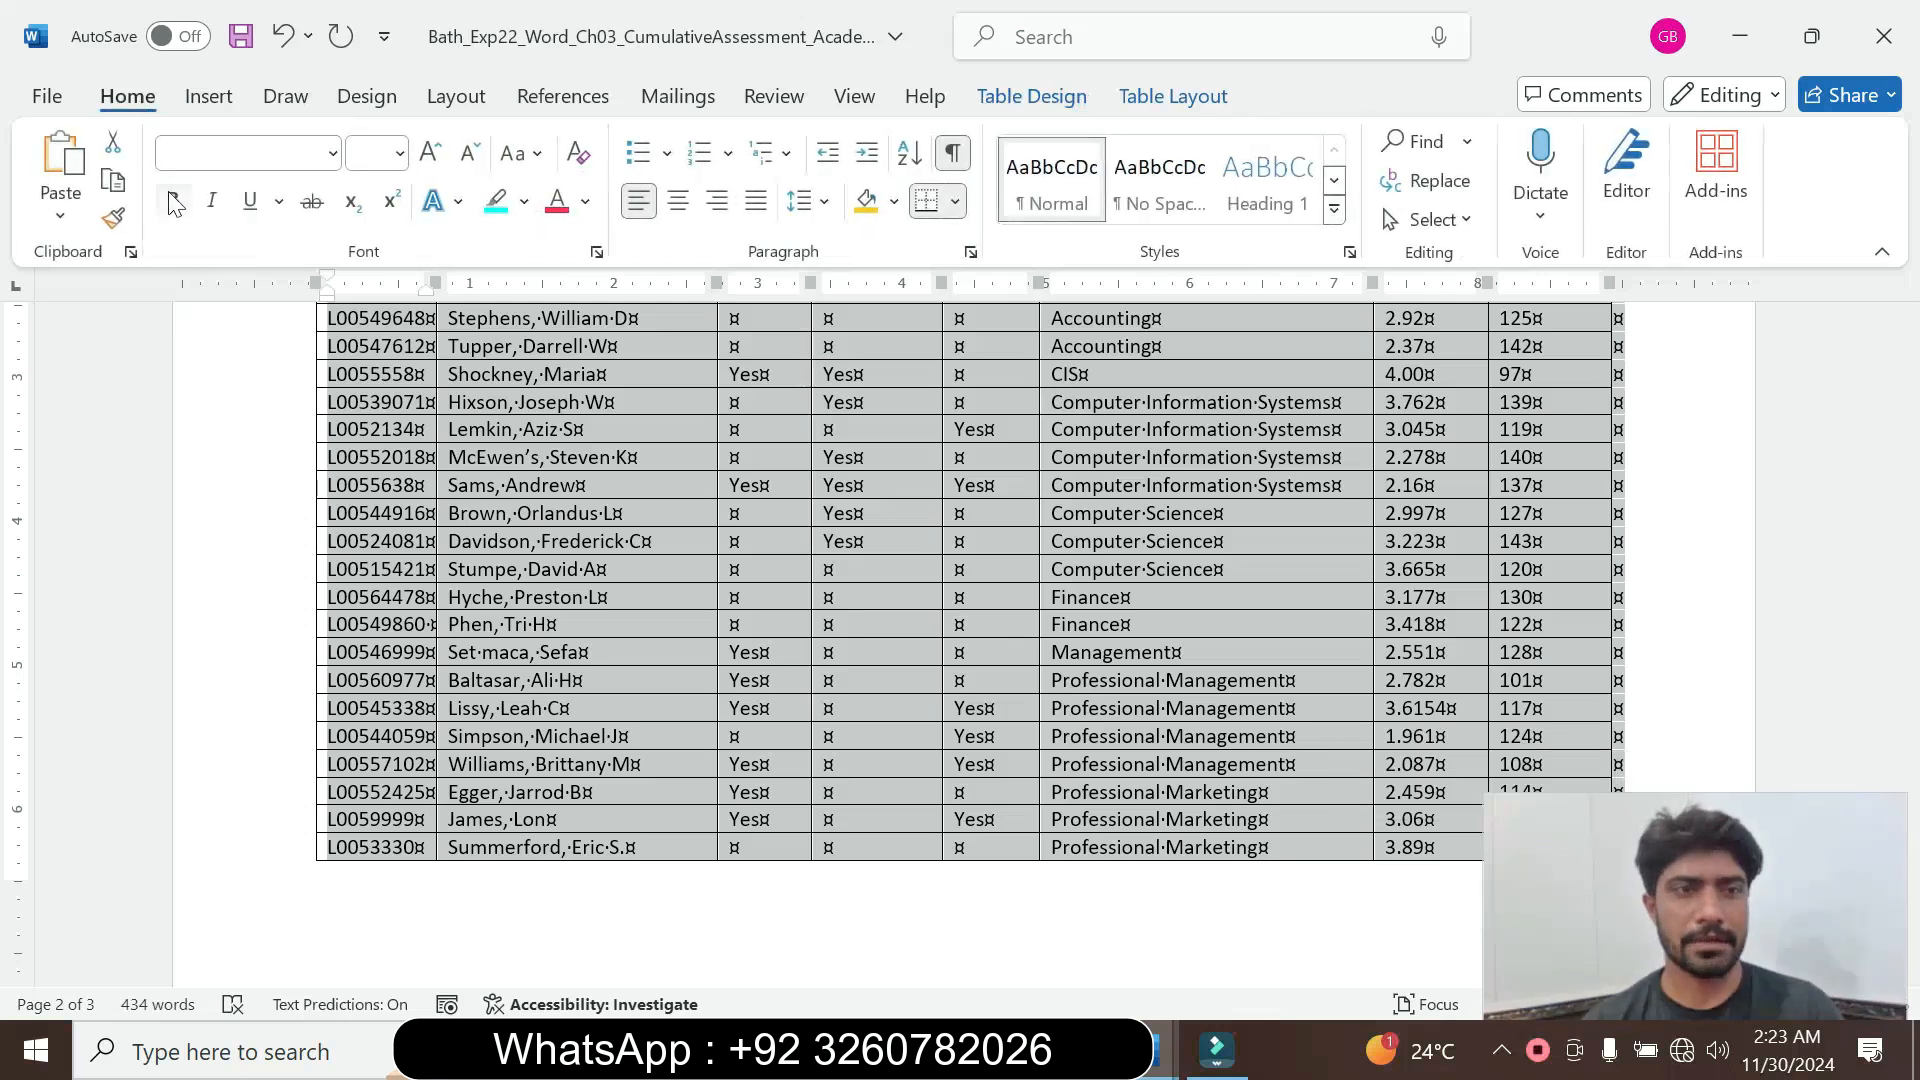
{"action": "key", "text": "ctrl+b"}
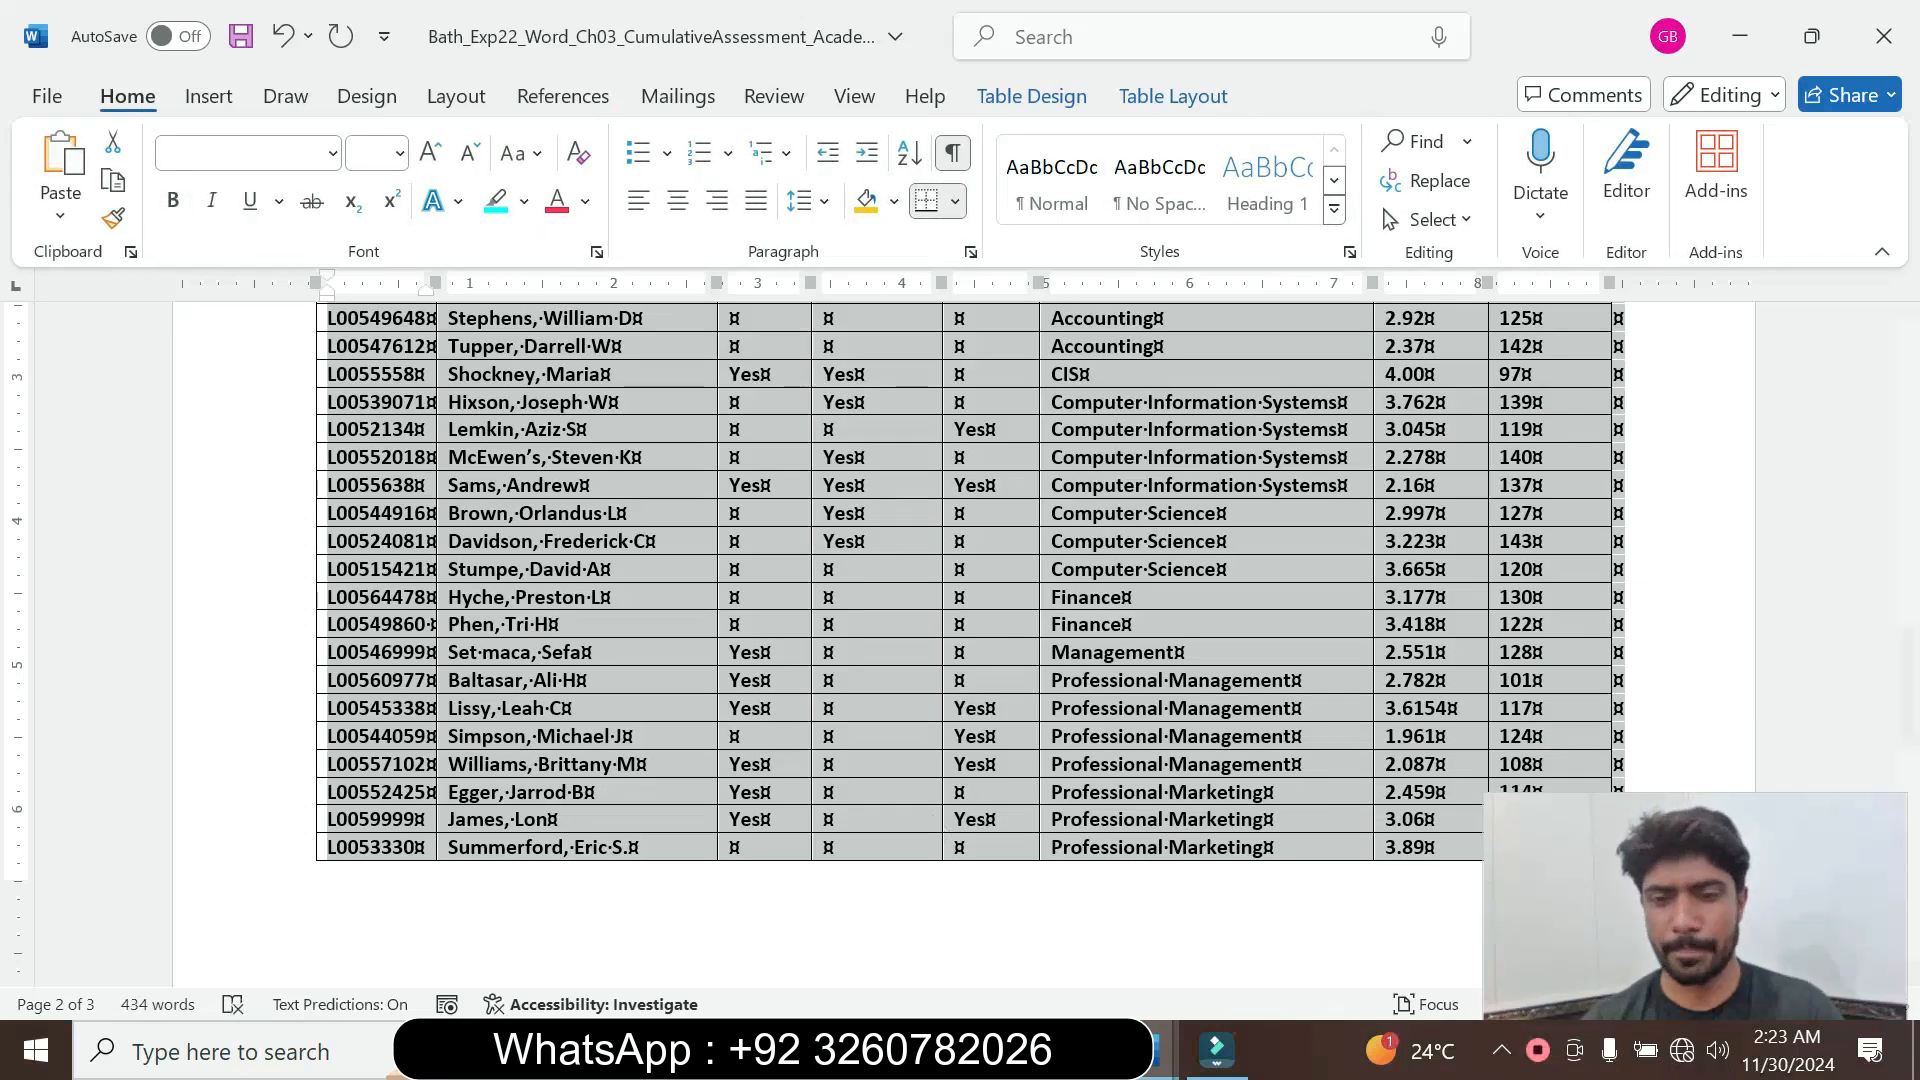
In the instructions document, return the text of completed instruction 7 to font size 9
{"action": "mouse_move", "coordinate": [1165, 1050]}
{"action": "left_click", "coordinate": [1247, 965]}
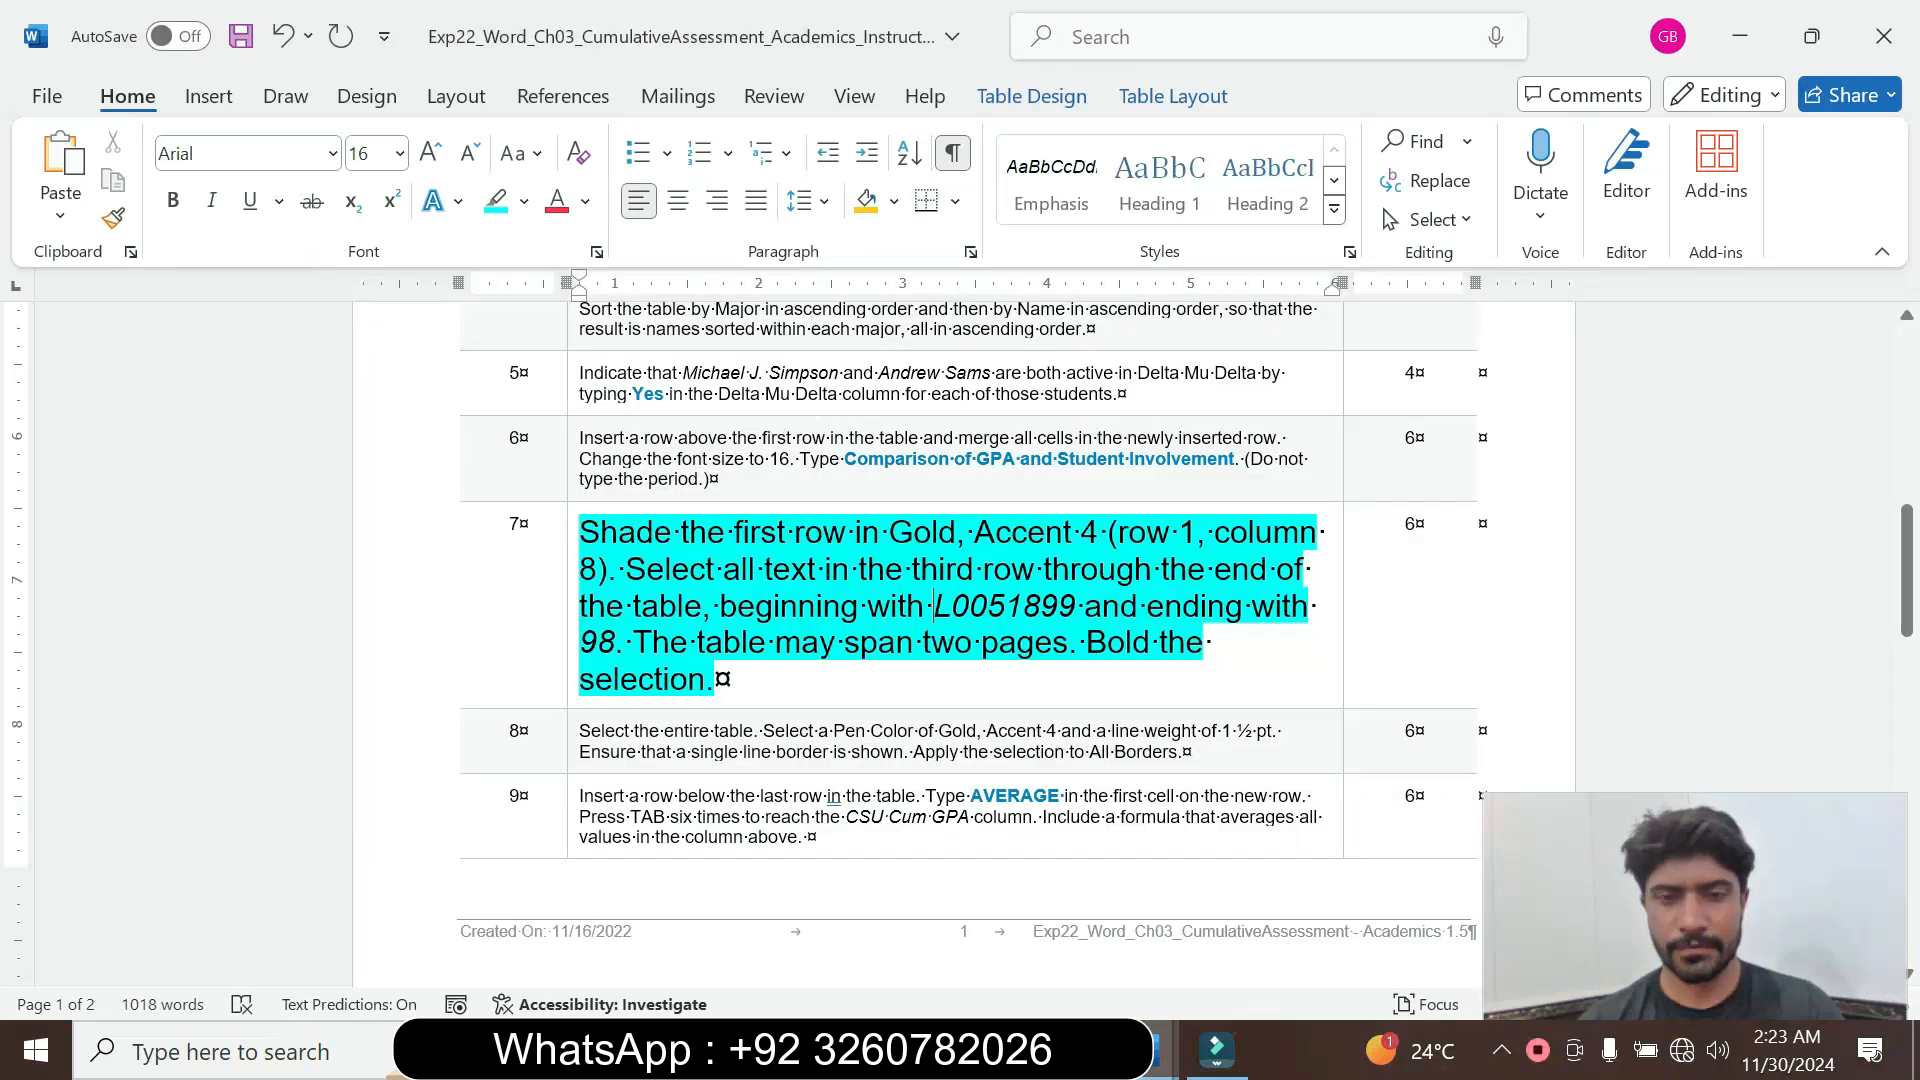
{"action": "left_click_drag", "start_coordinate": [715, 680], "coordinate": [595, 540]}
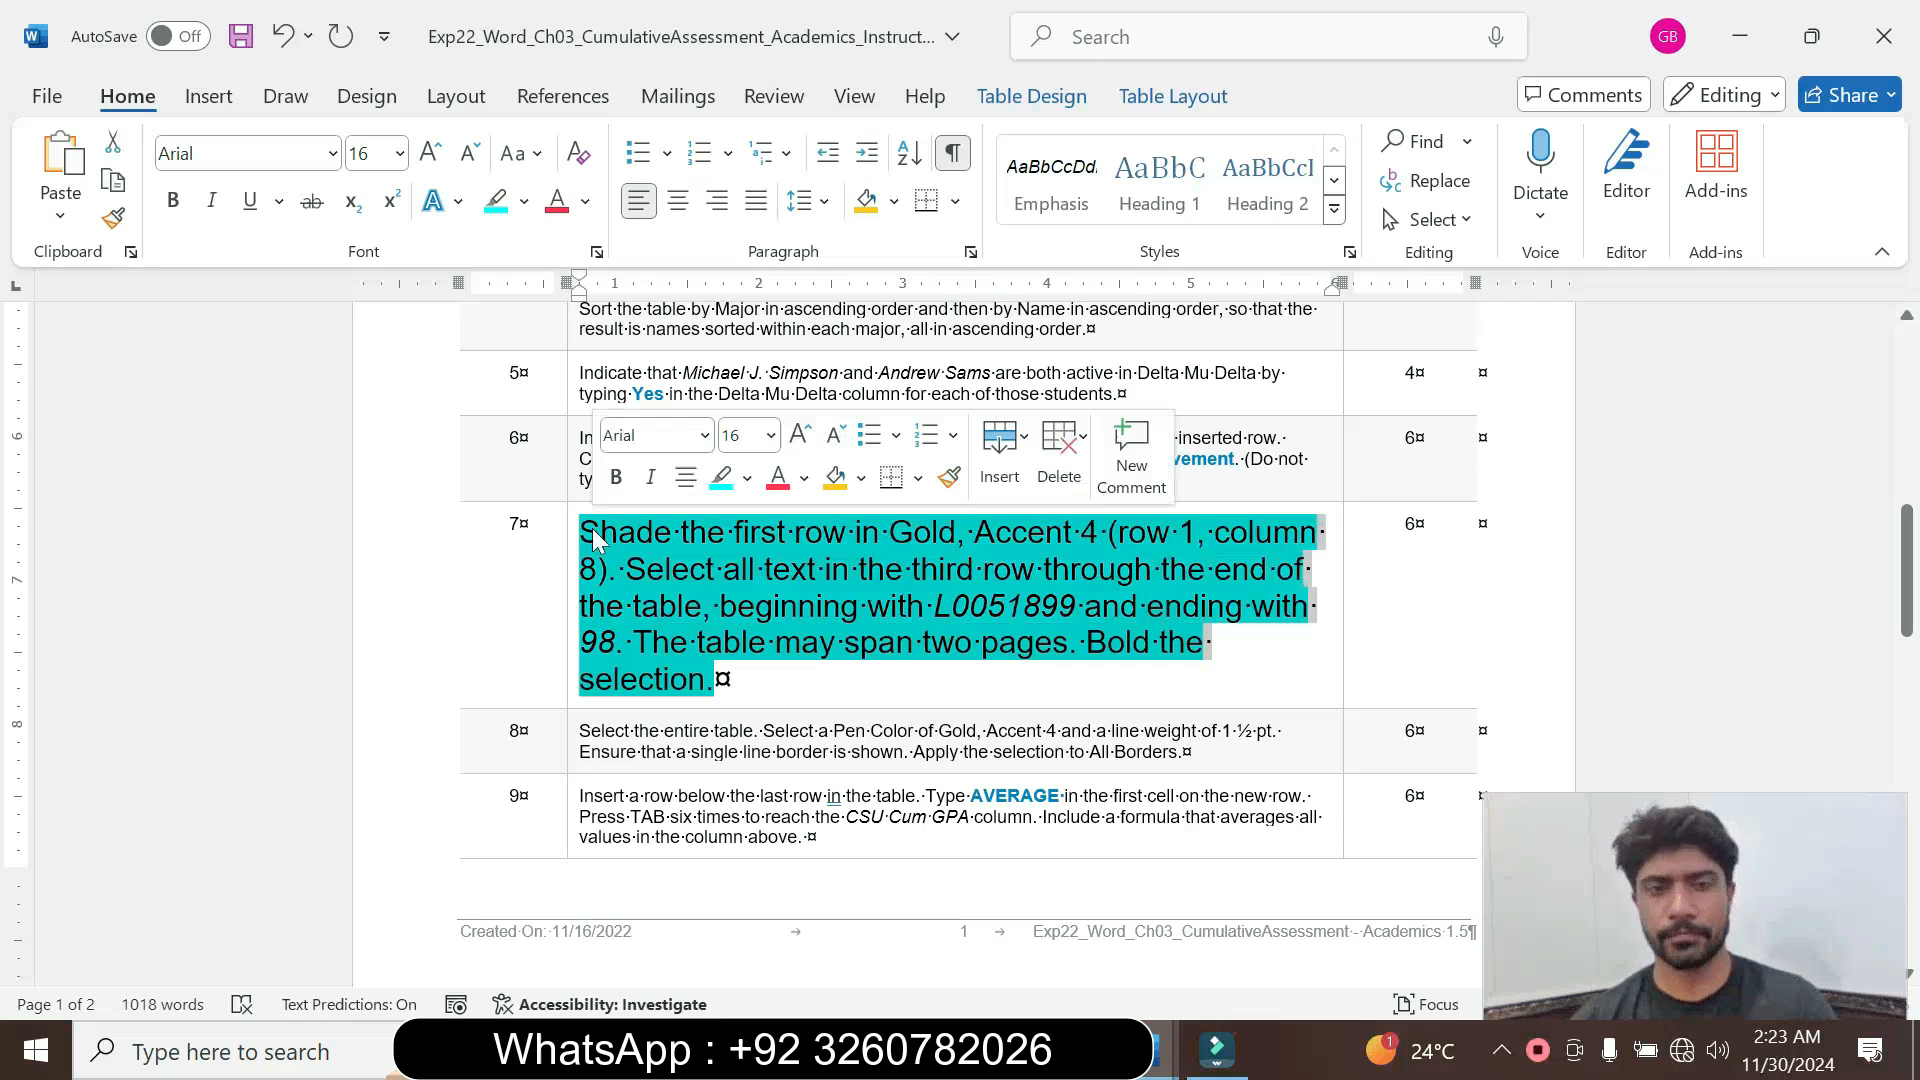
{"action": "left_click", "coordinate": [770, 435]}
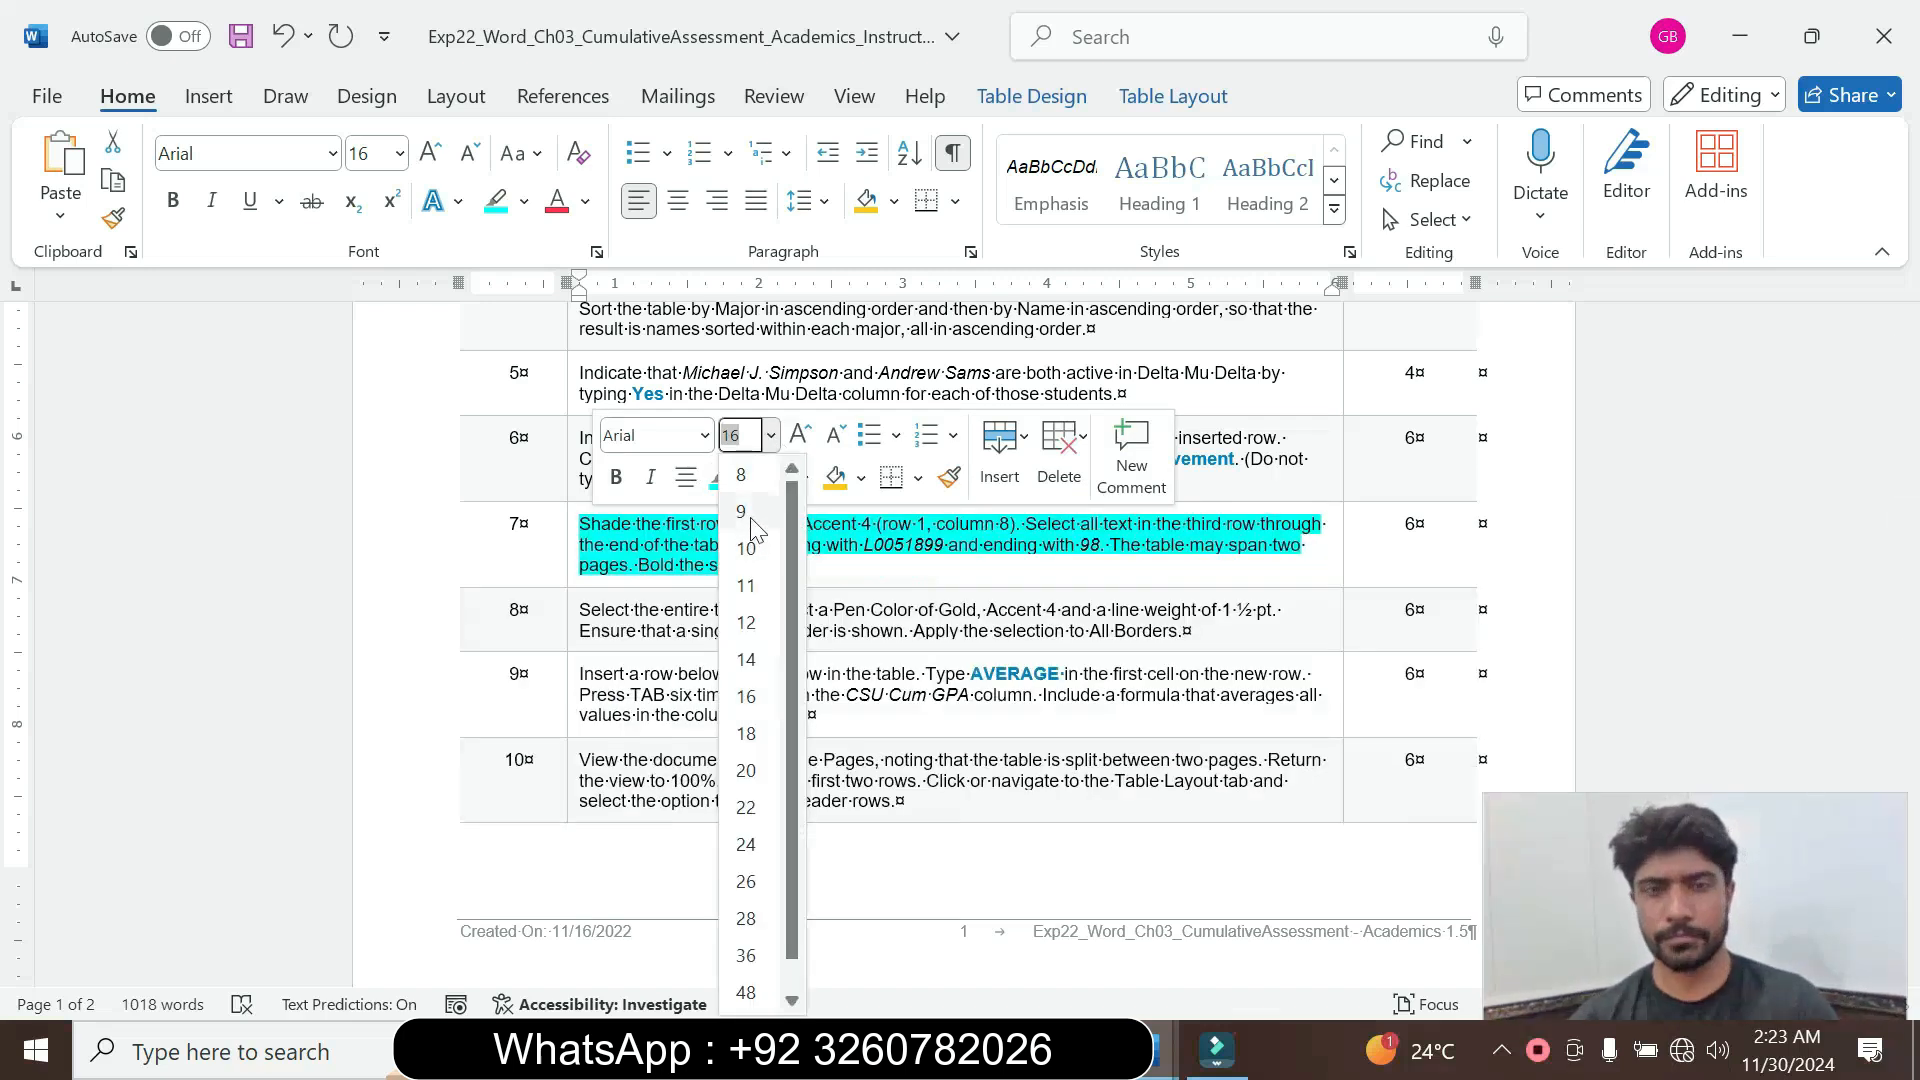
{"action": "left_click", "coordinate": [750, 518]}
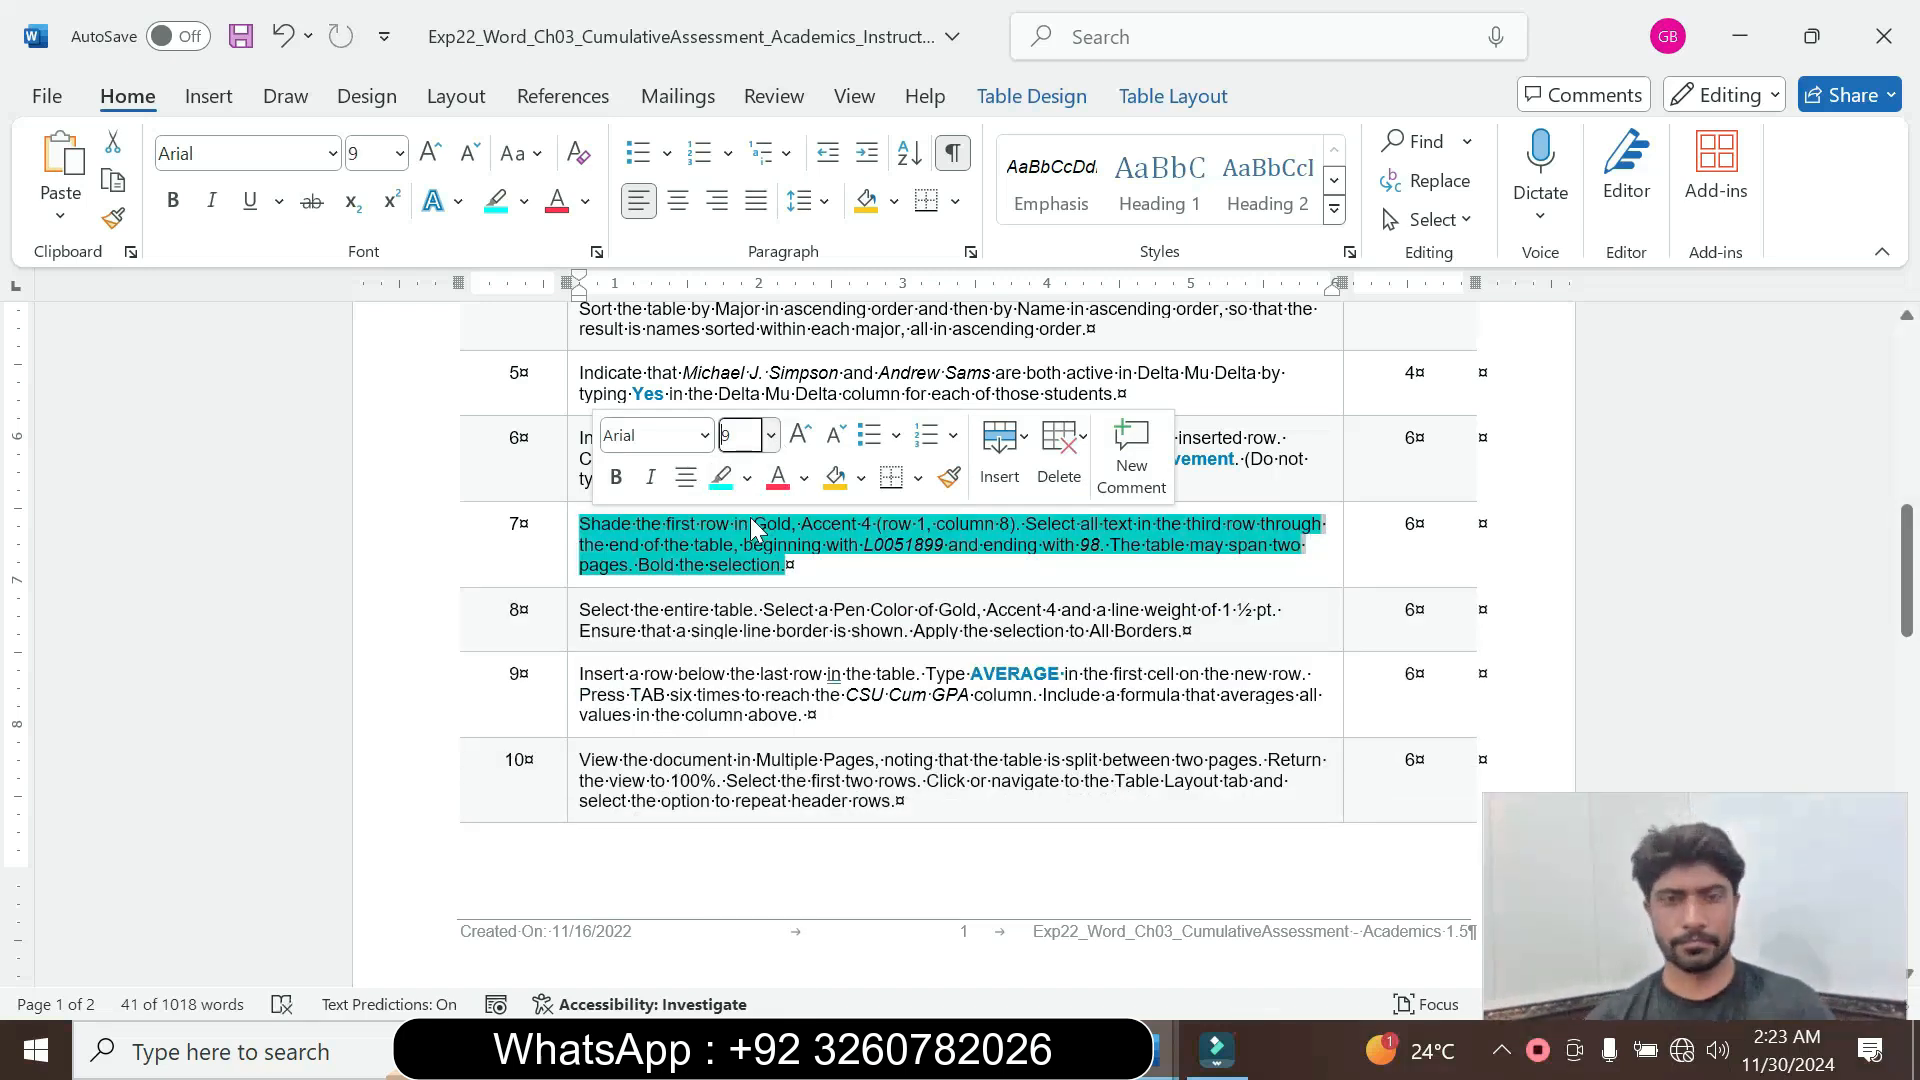
Remove the highlight from instruction 7, then enlarge the text of instruction 8 to font size 14 and highlight it in turquoise
{"action": "left_click", "coordinate": [747, 477]}
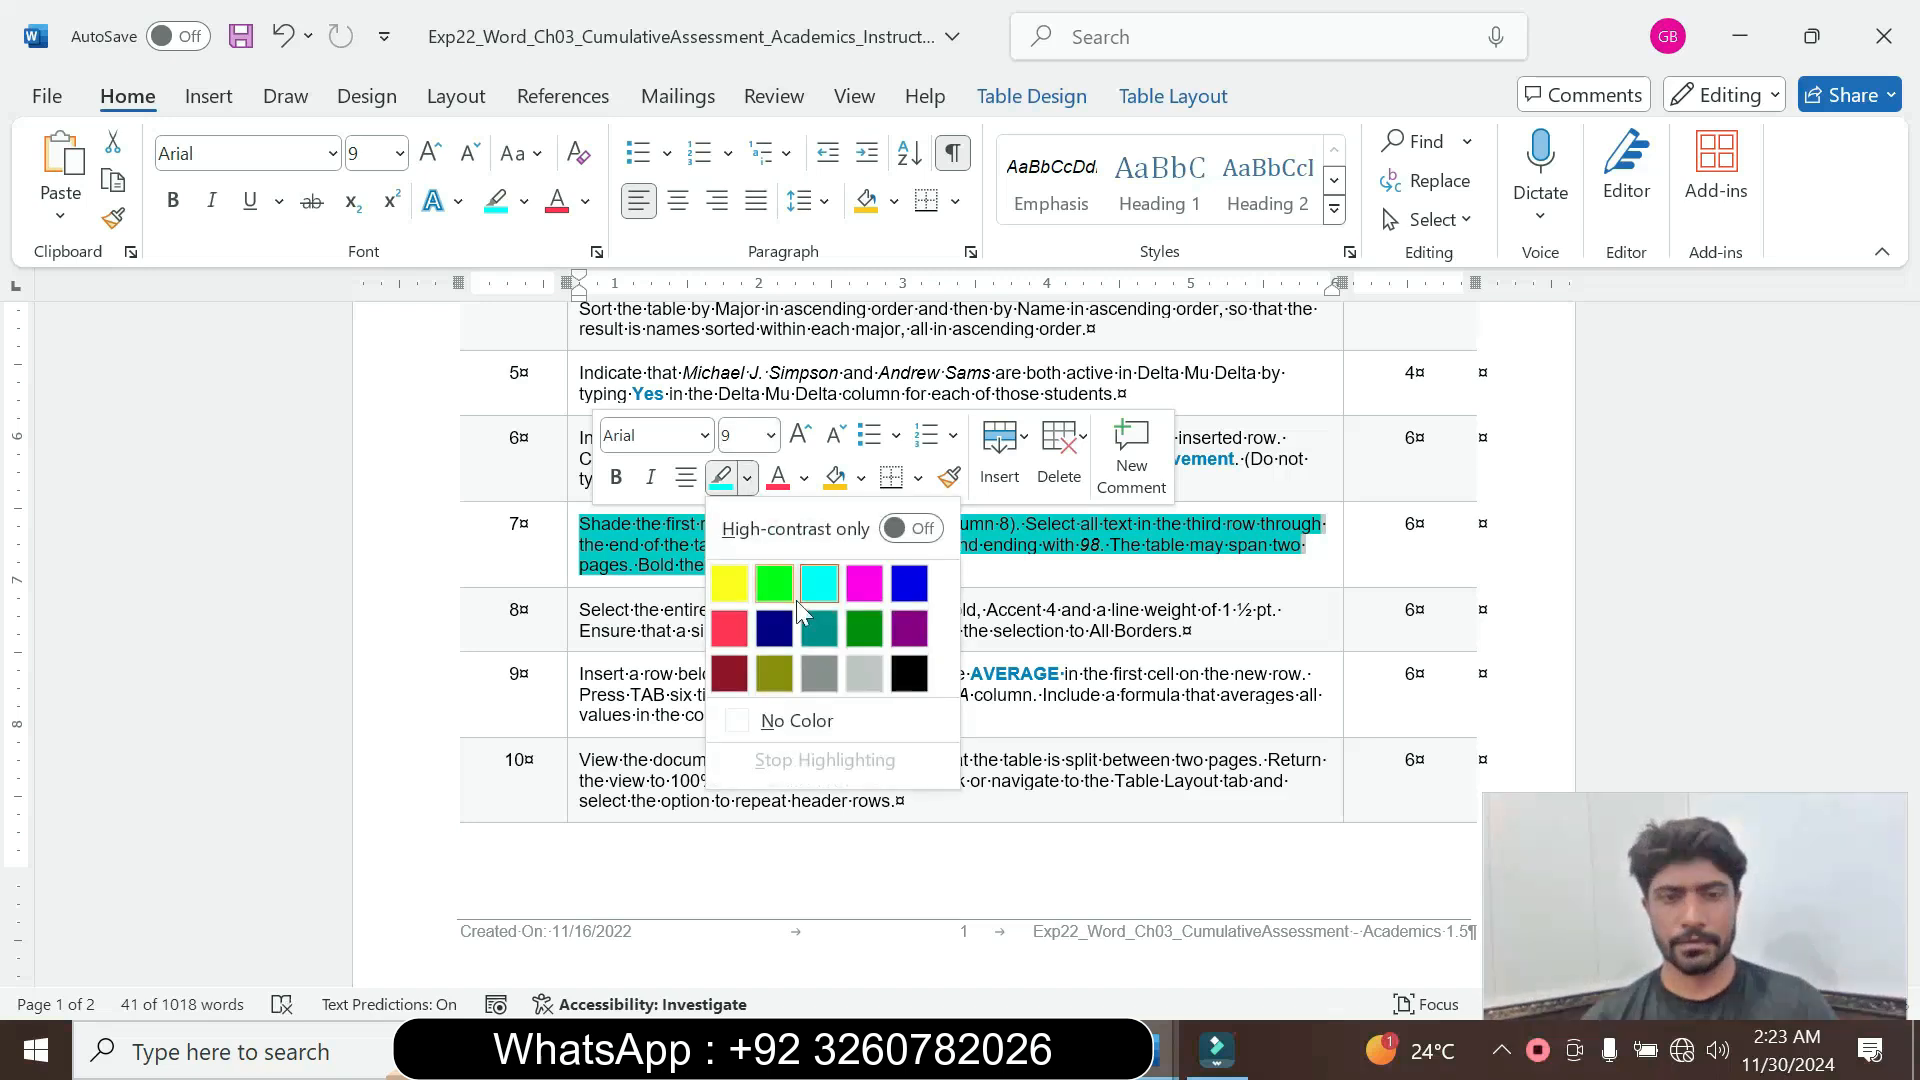
{"action": "left_click", "coordinate": [836, 723]}
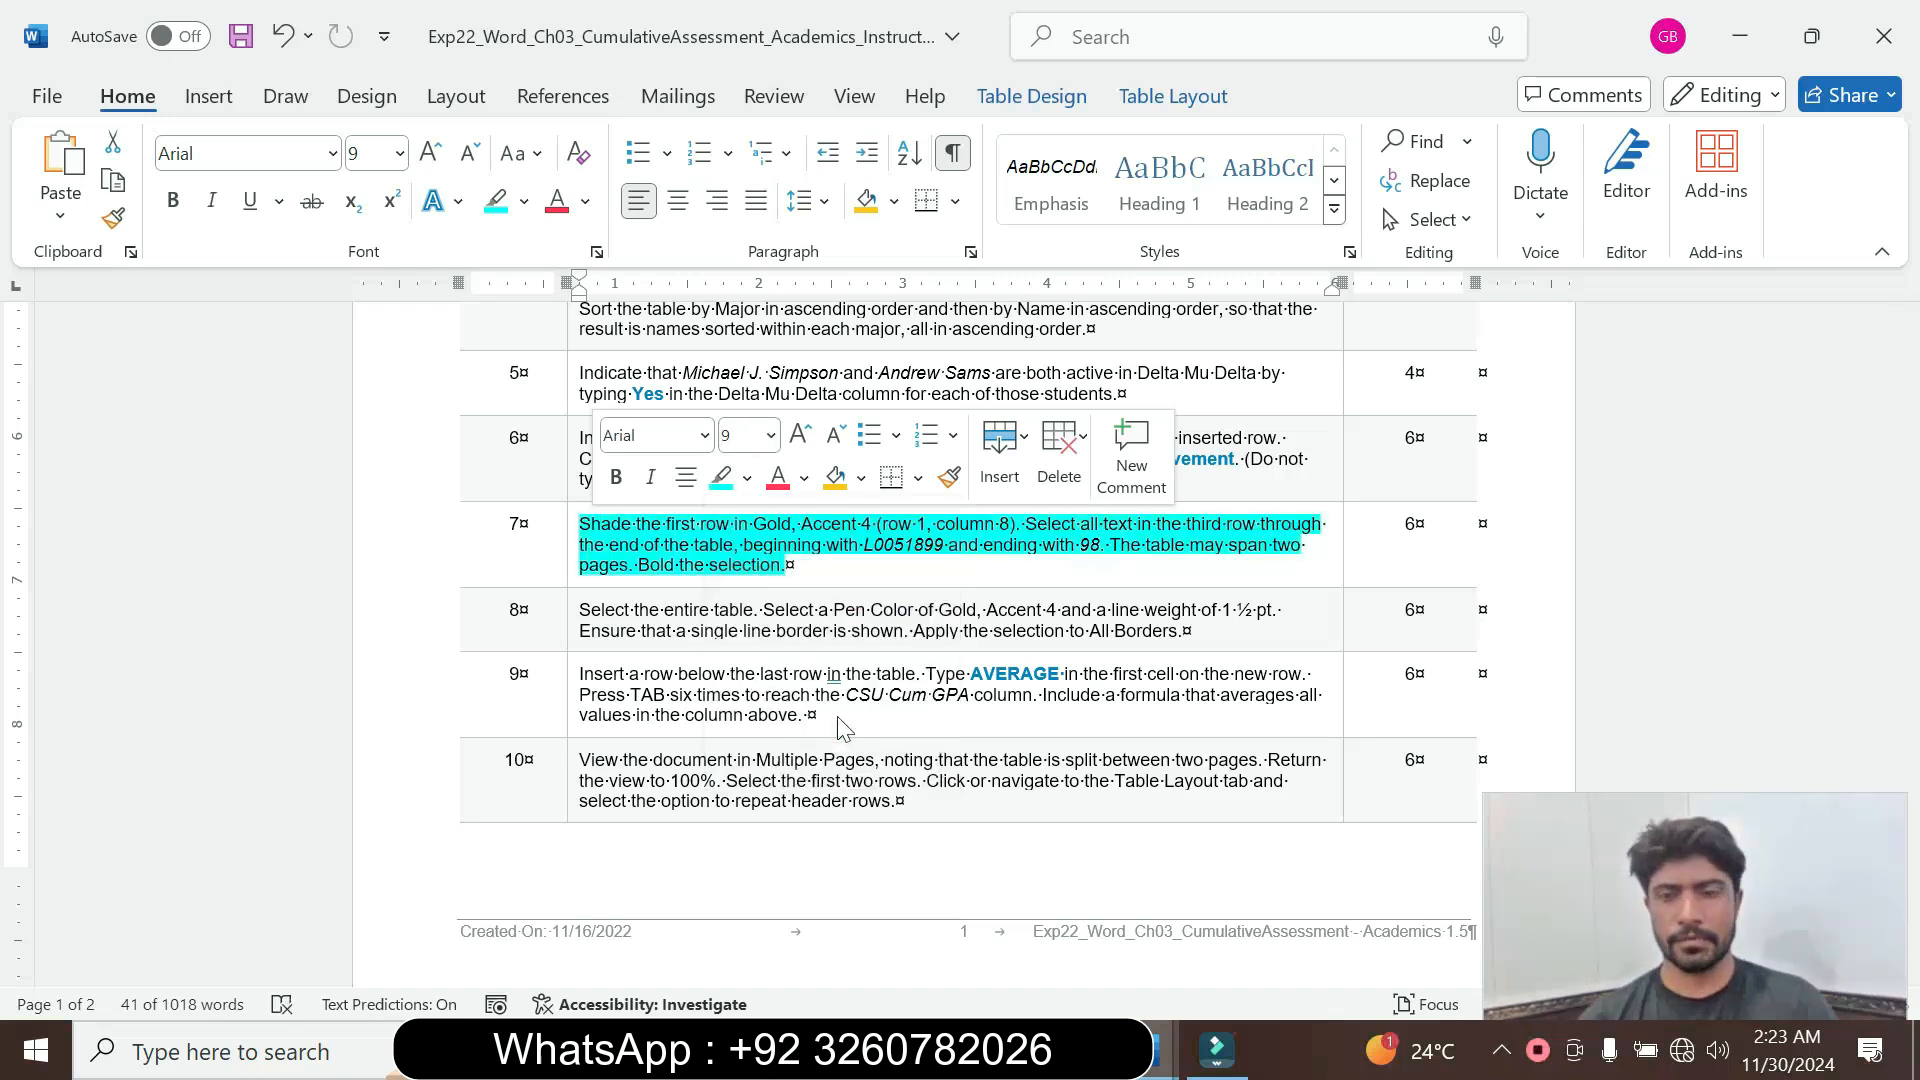
{"action": "left_click", "coordinate": [571, 639]}
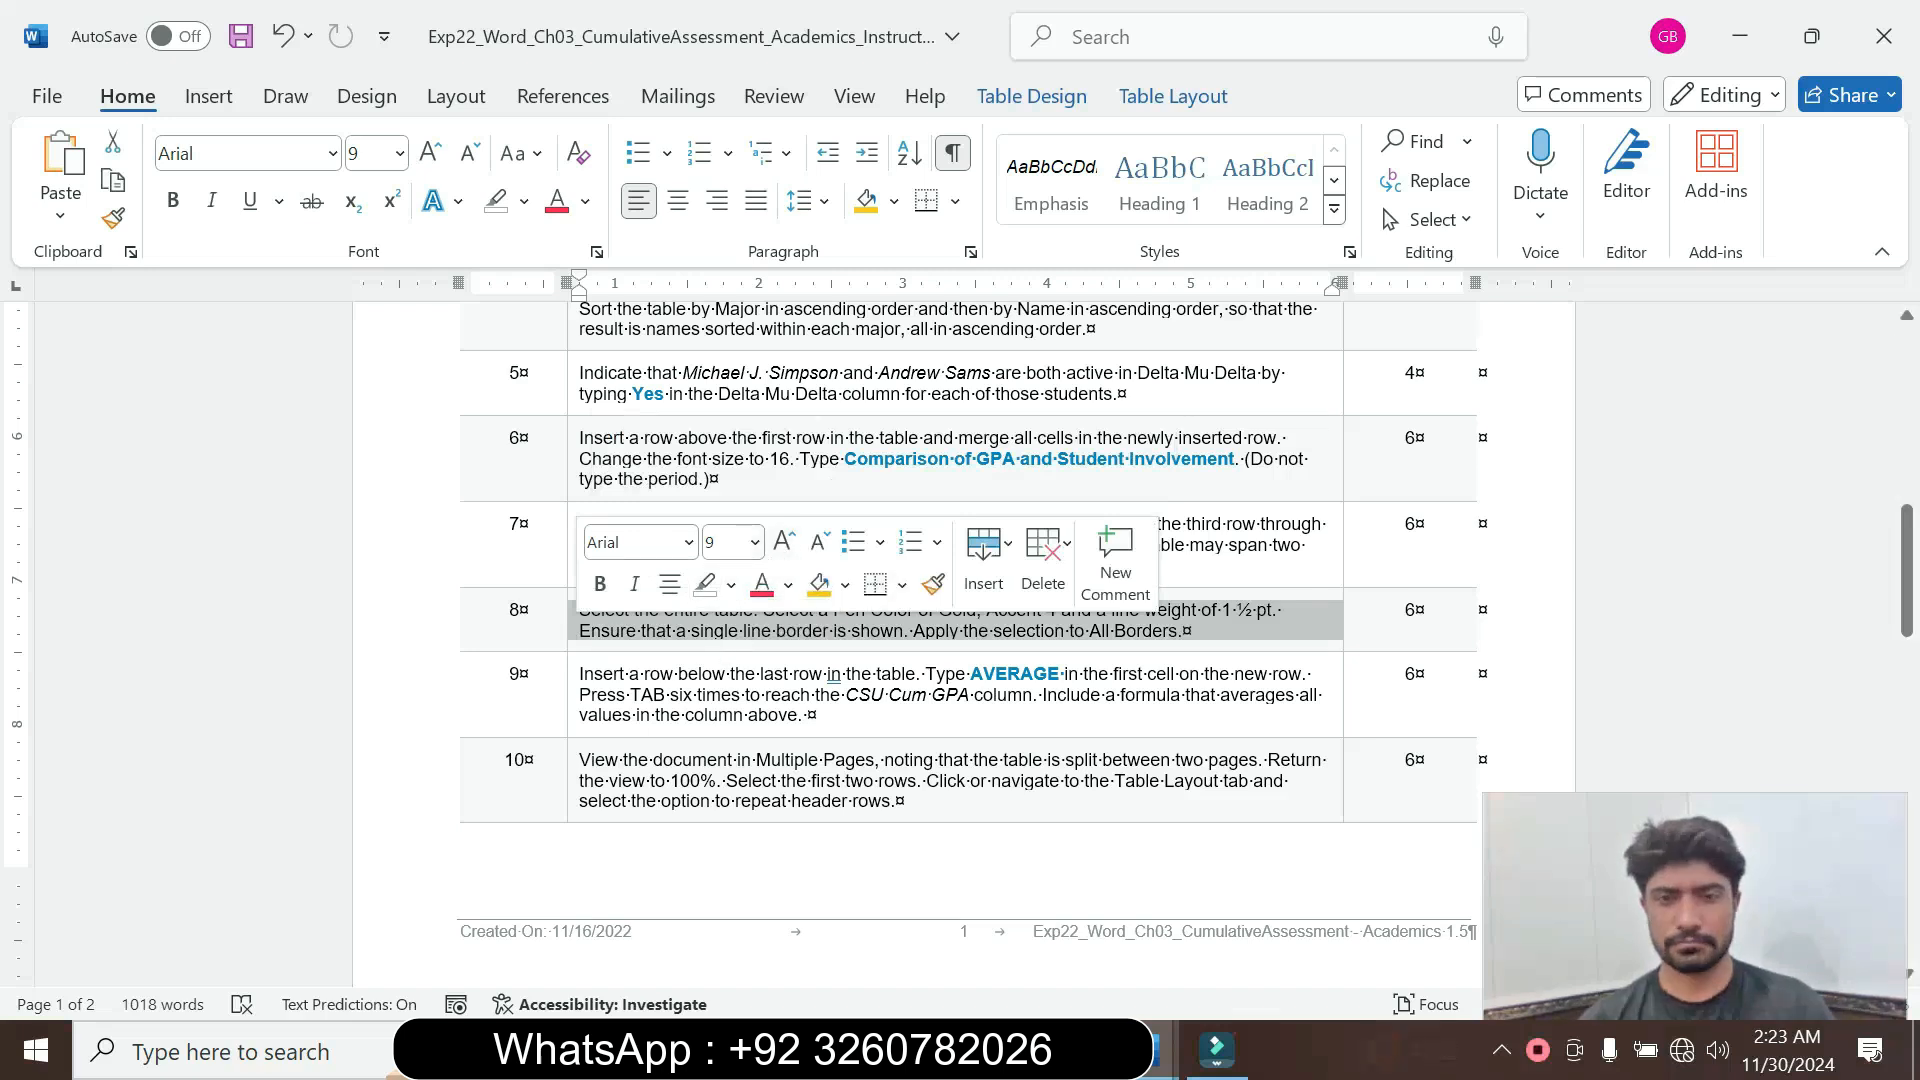
{"action": "left_click", "coordinate": [755, 542]}
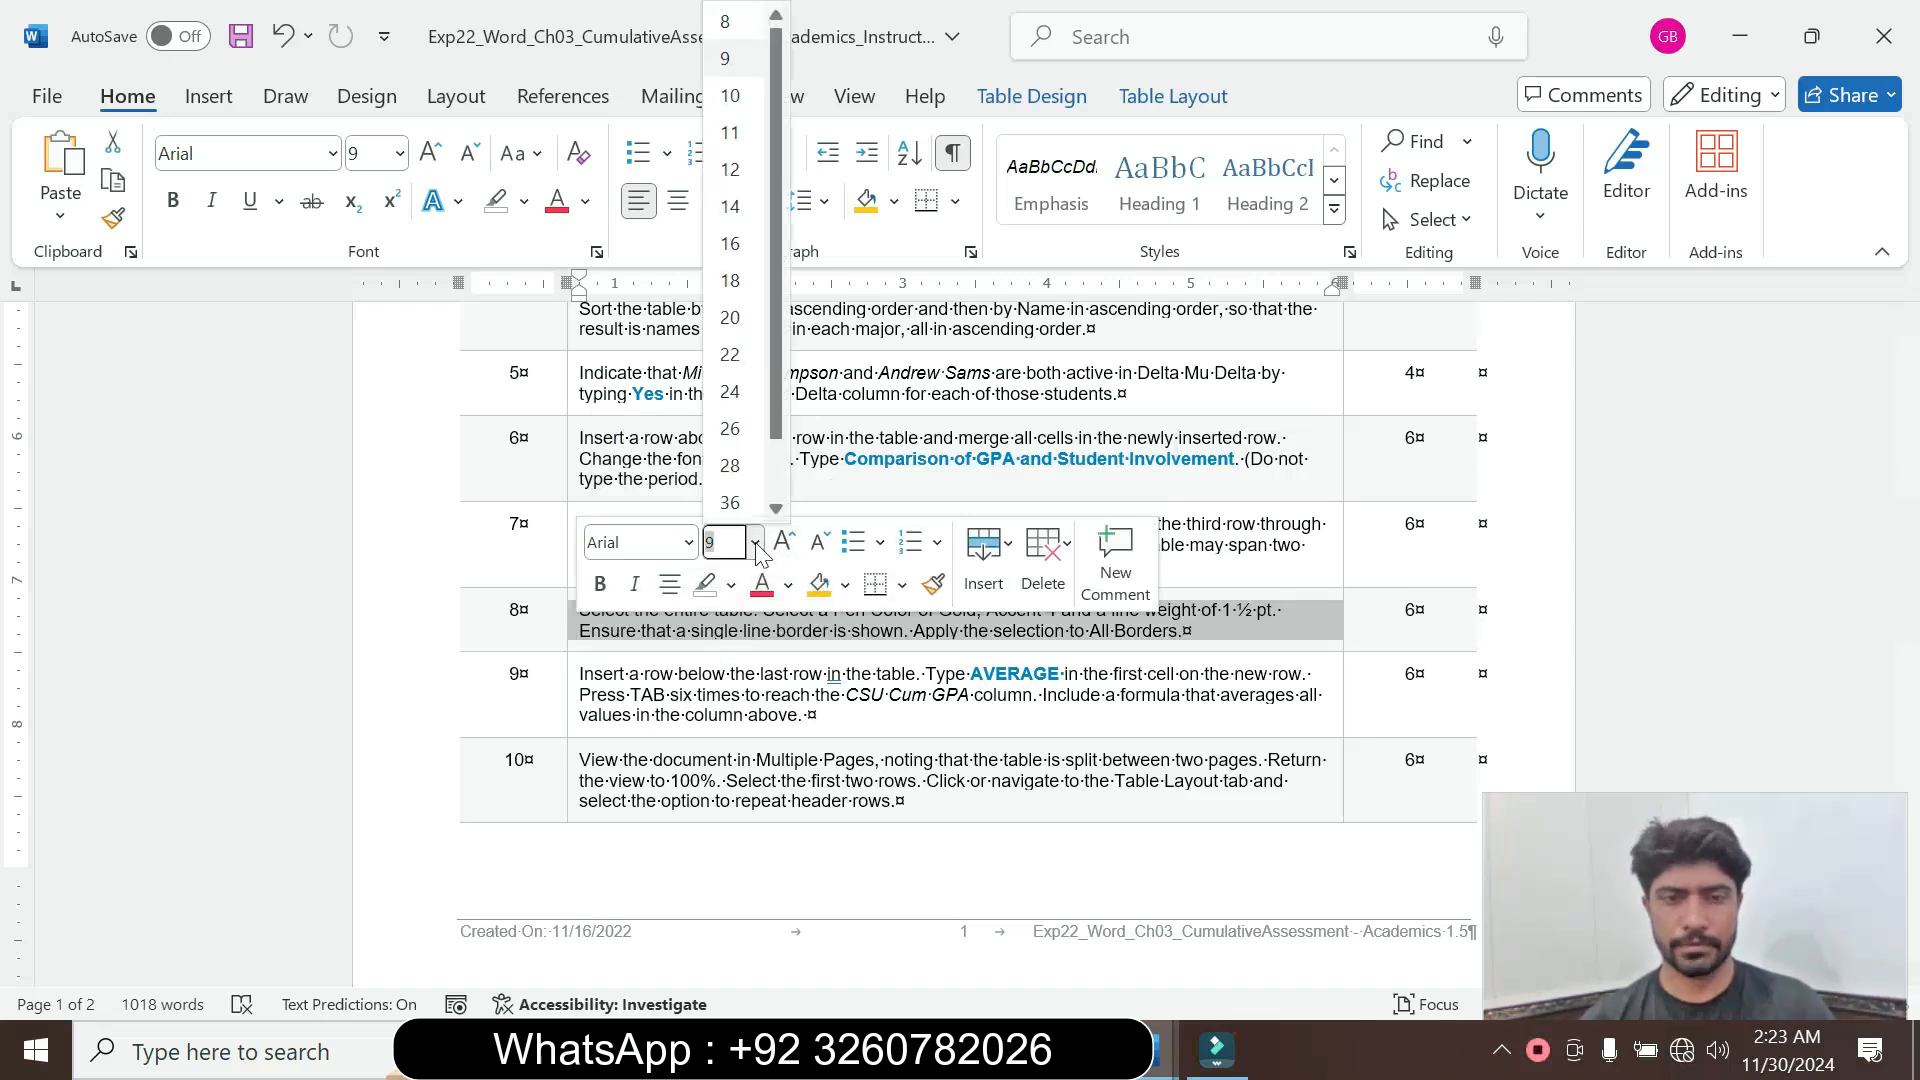
{"action": "left_click", "coordinate": [730, 206]}
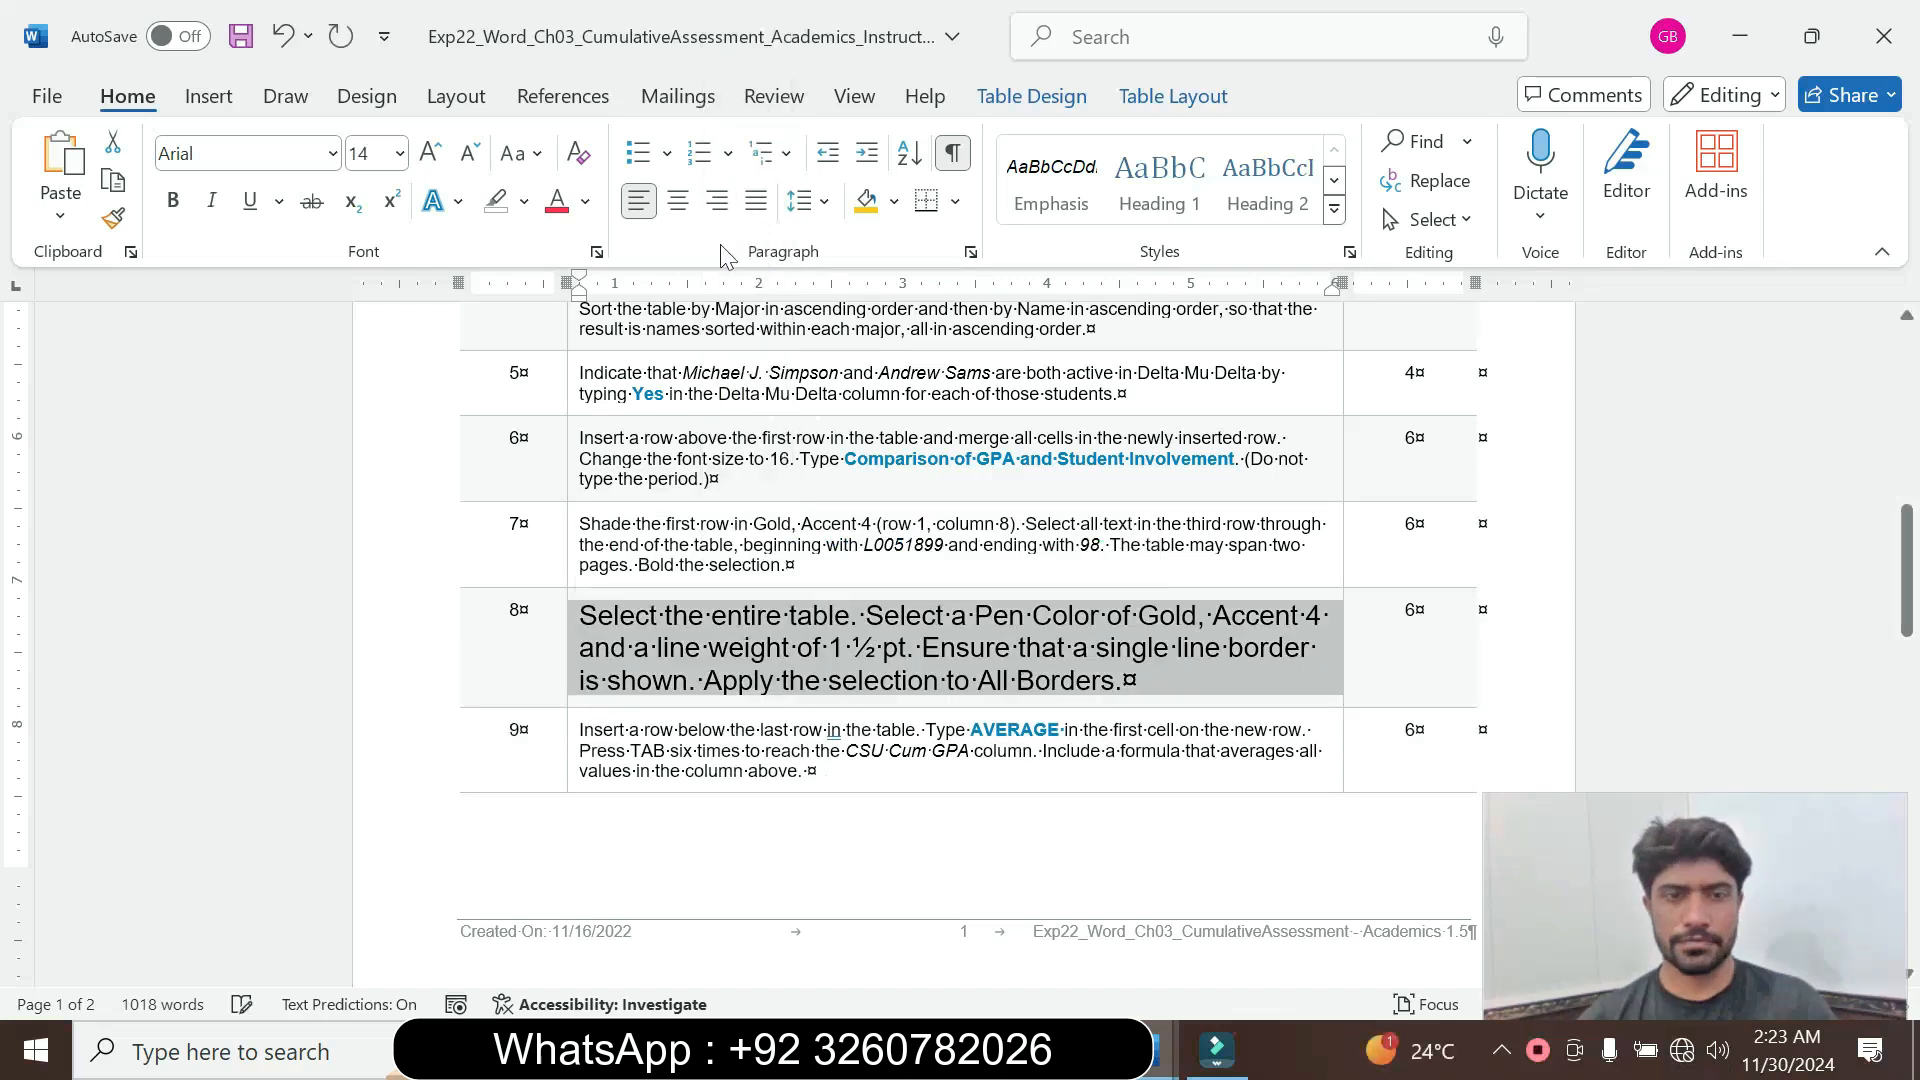
{"action": "left_click", "coordinate": [522, 201]}
{"action": "left_click", "coordinate": [583, 308]}
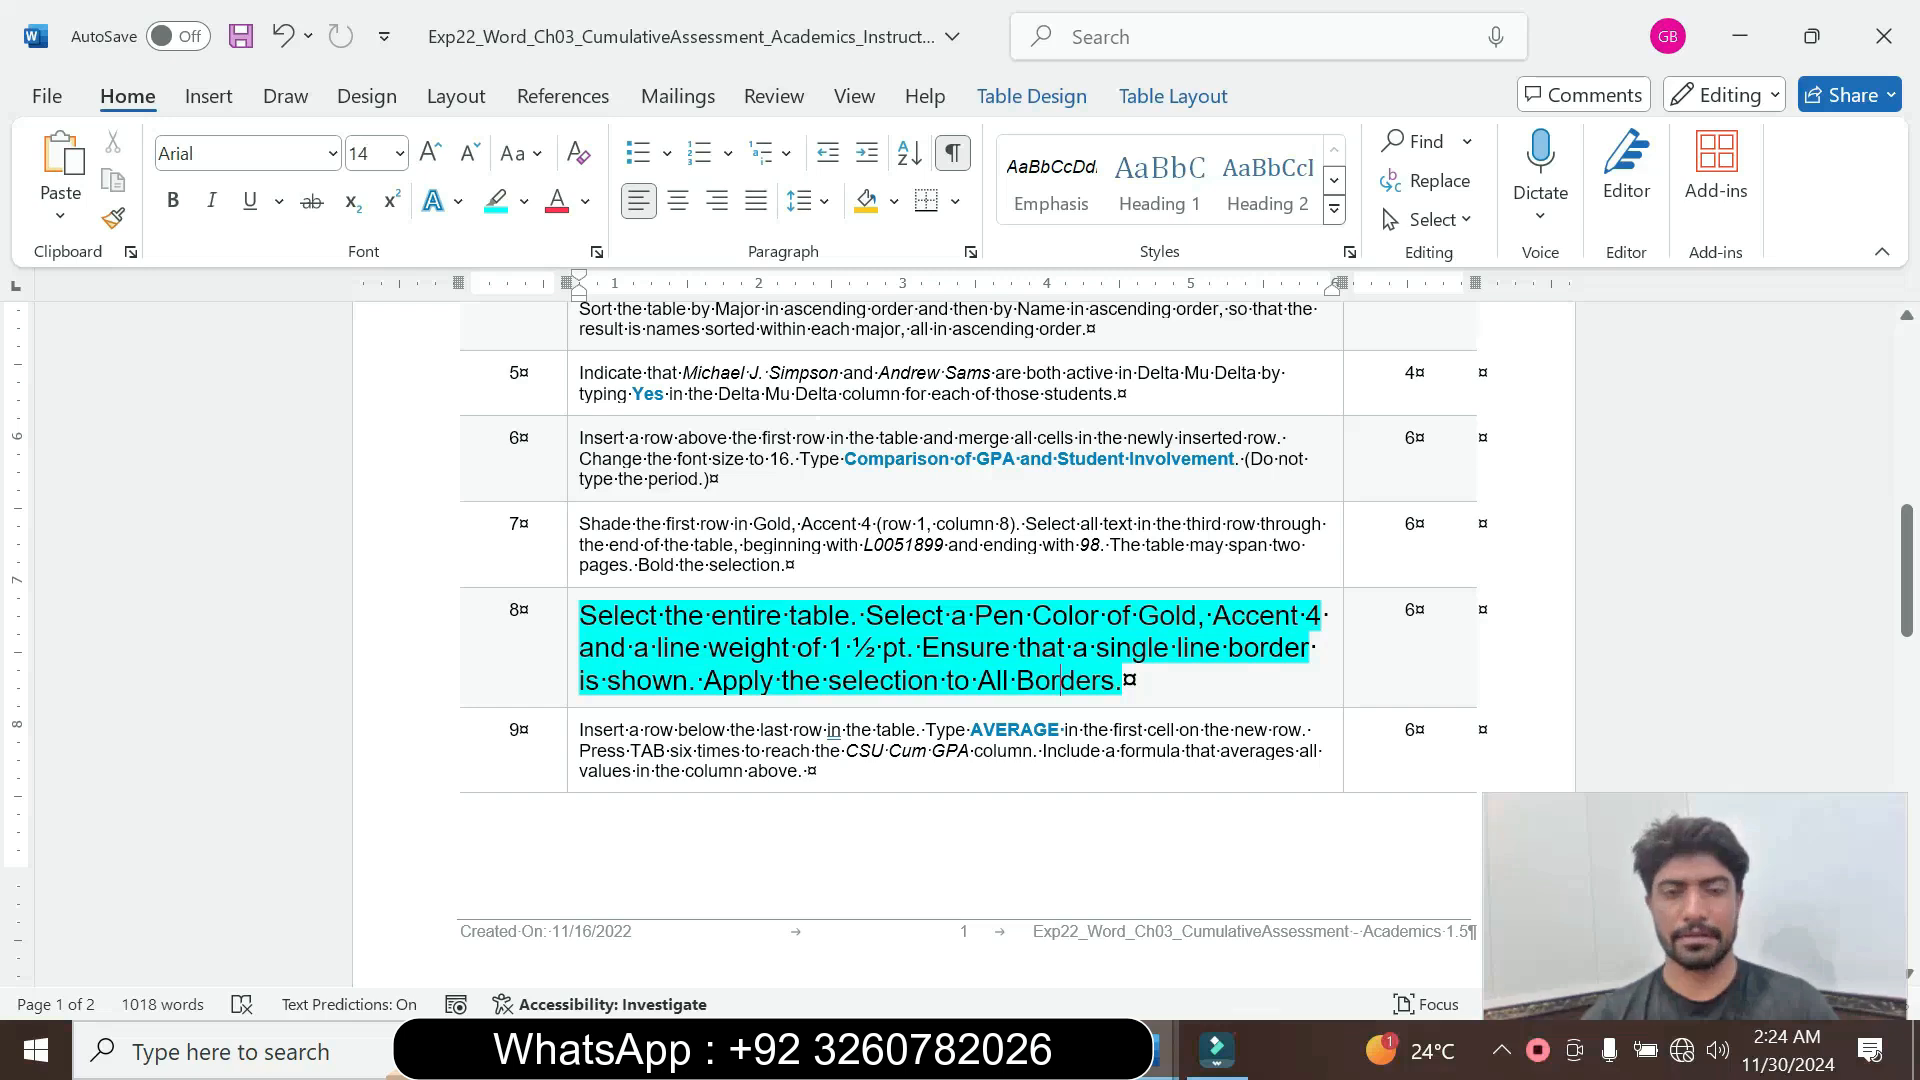
Switch to the student assessment document and set the table border pen color to Gold, Accent 4, following instruction 8
{"action": "left_click_drag", "start_coordinate": [741, 616], "coordinate": [1319, 616]}
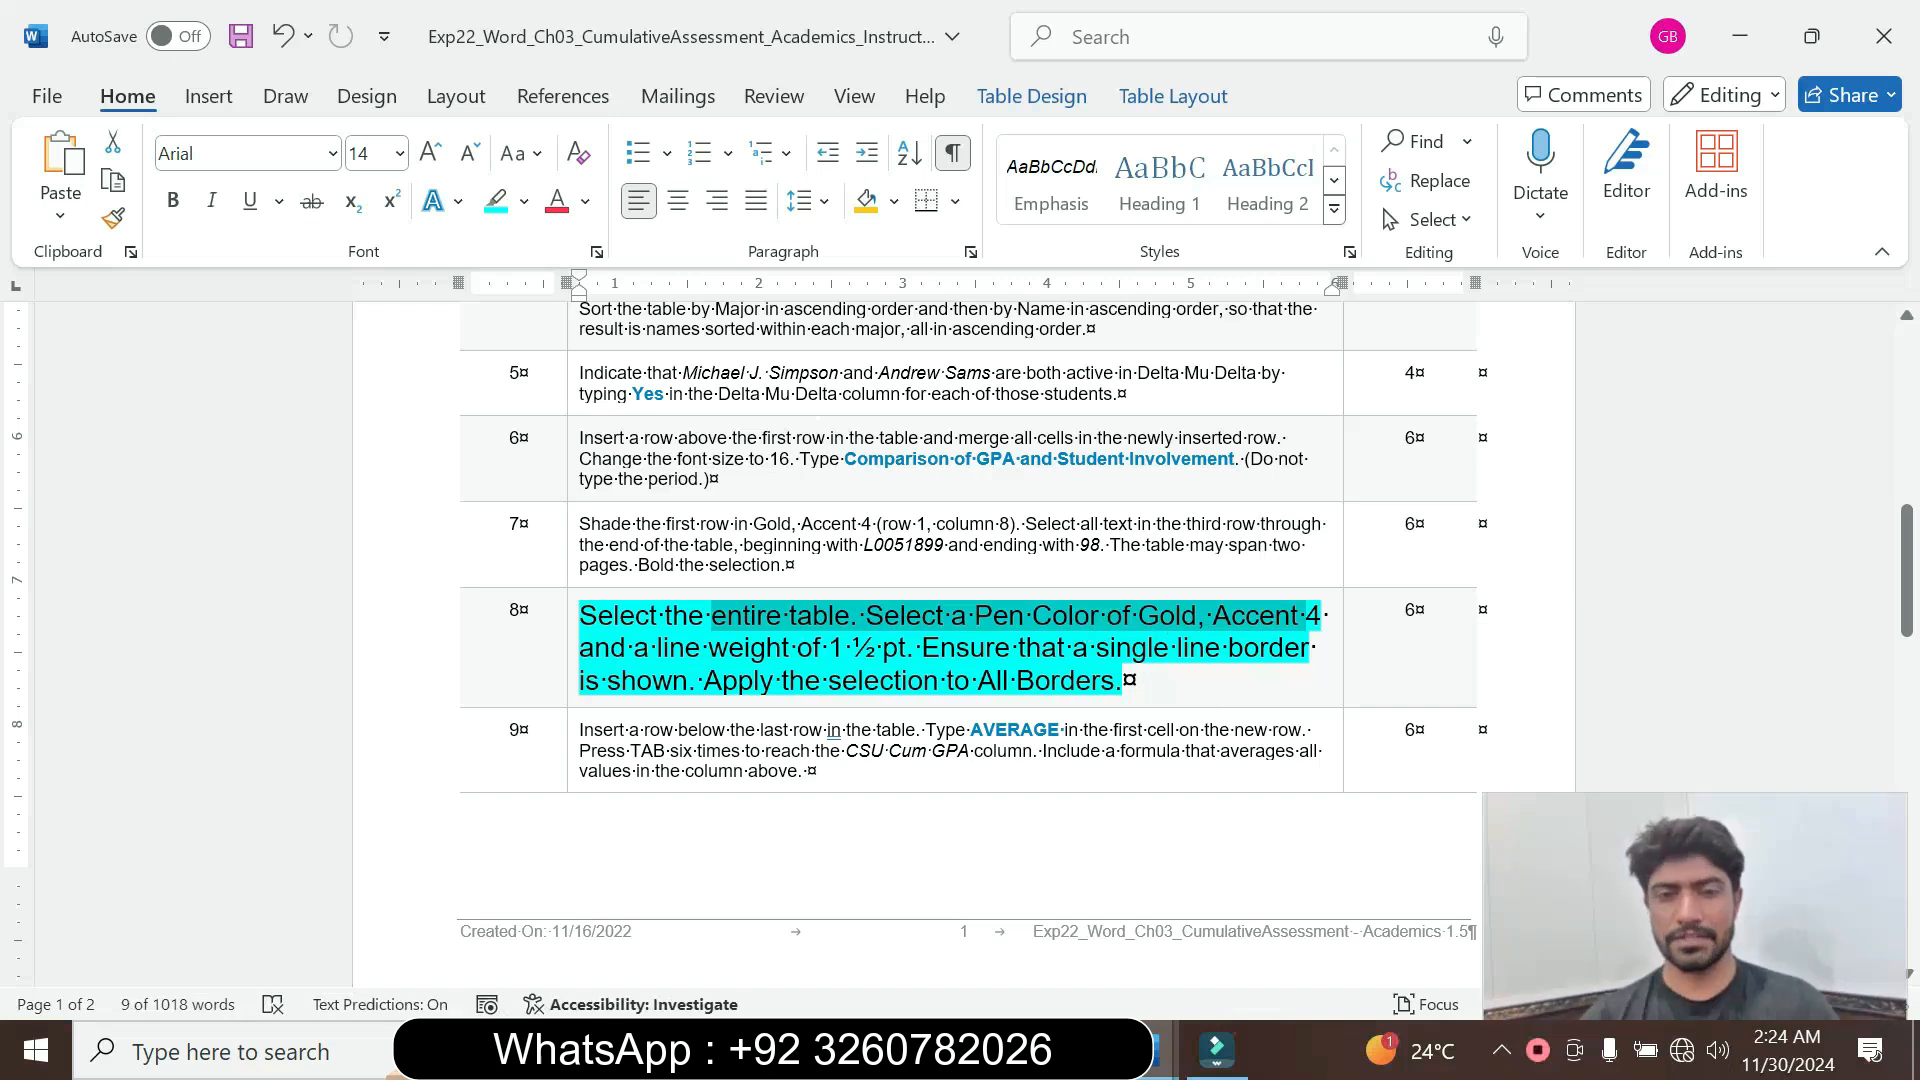
{"action": "mouse_move", "coordinate": [1165, 1049]}
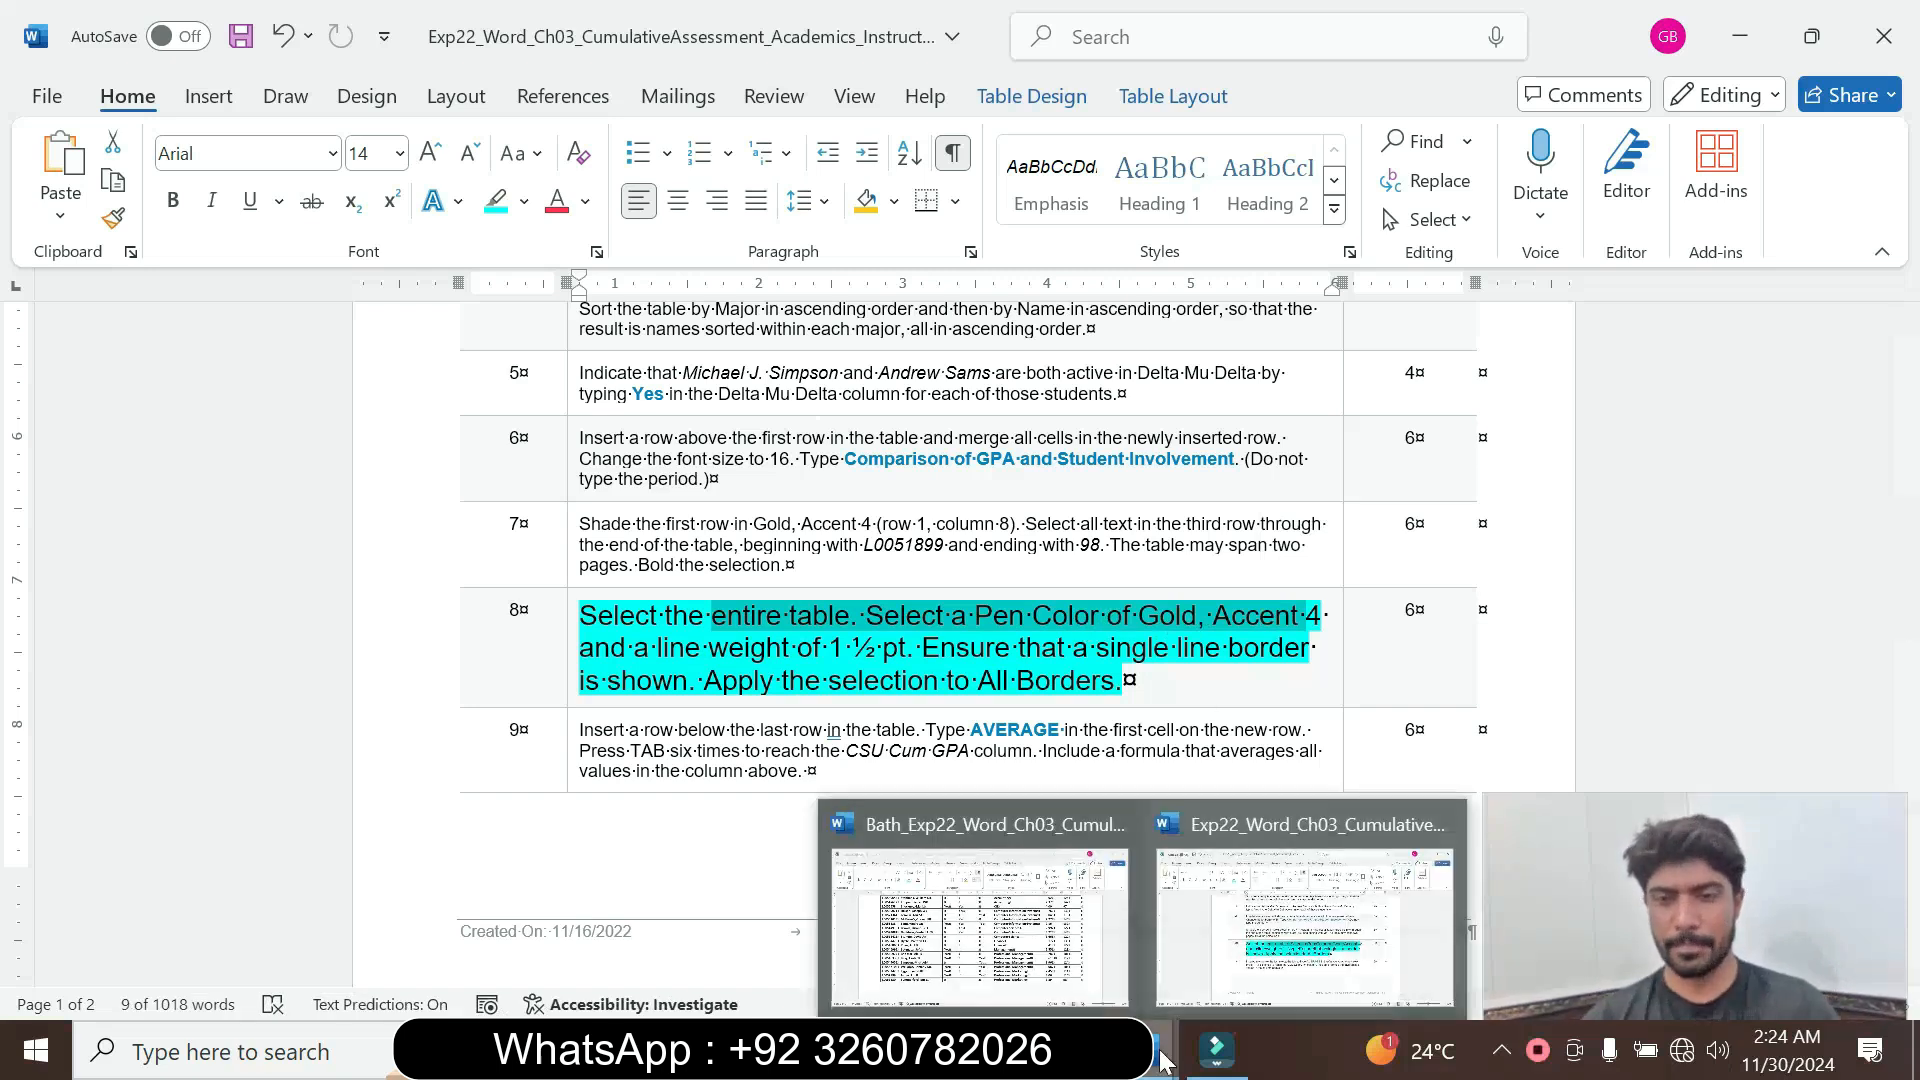
{"action": "left_click", "coordinate": [1065, 953]}
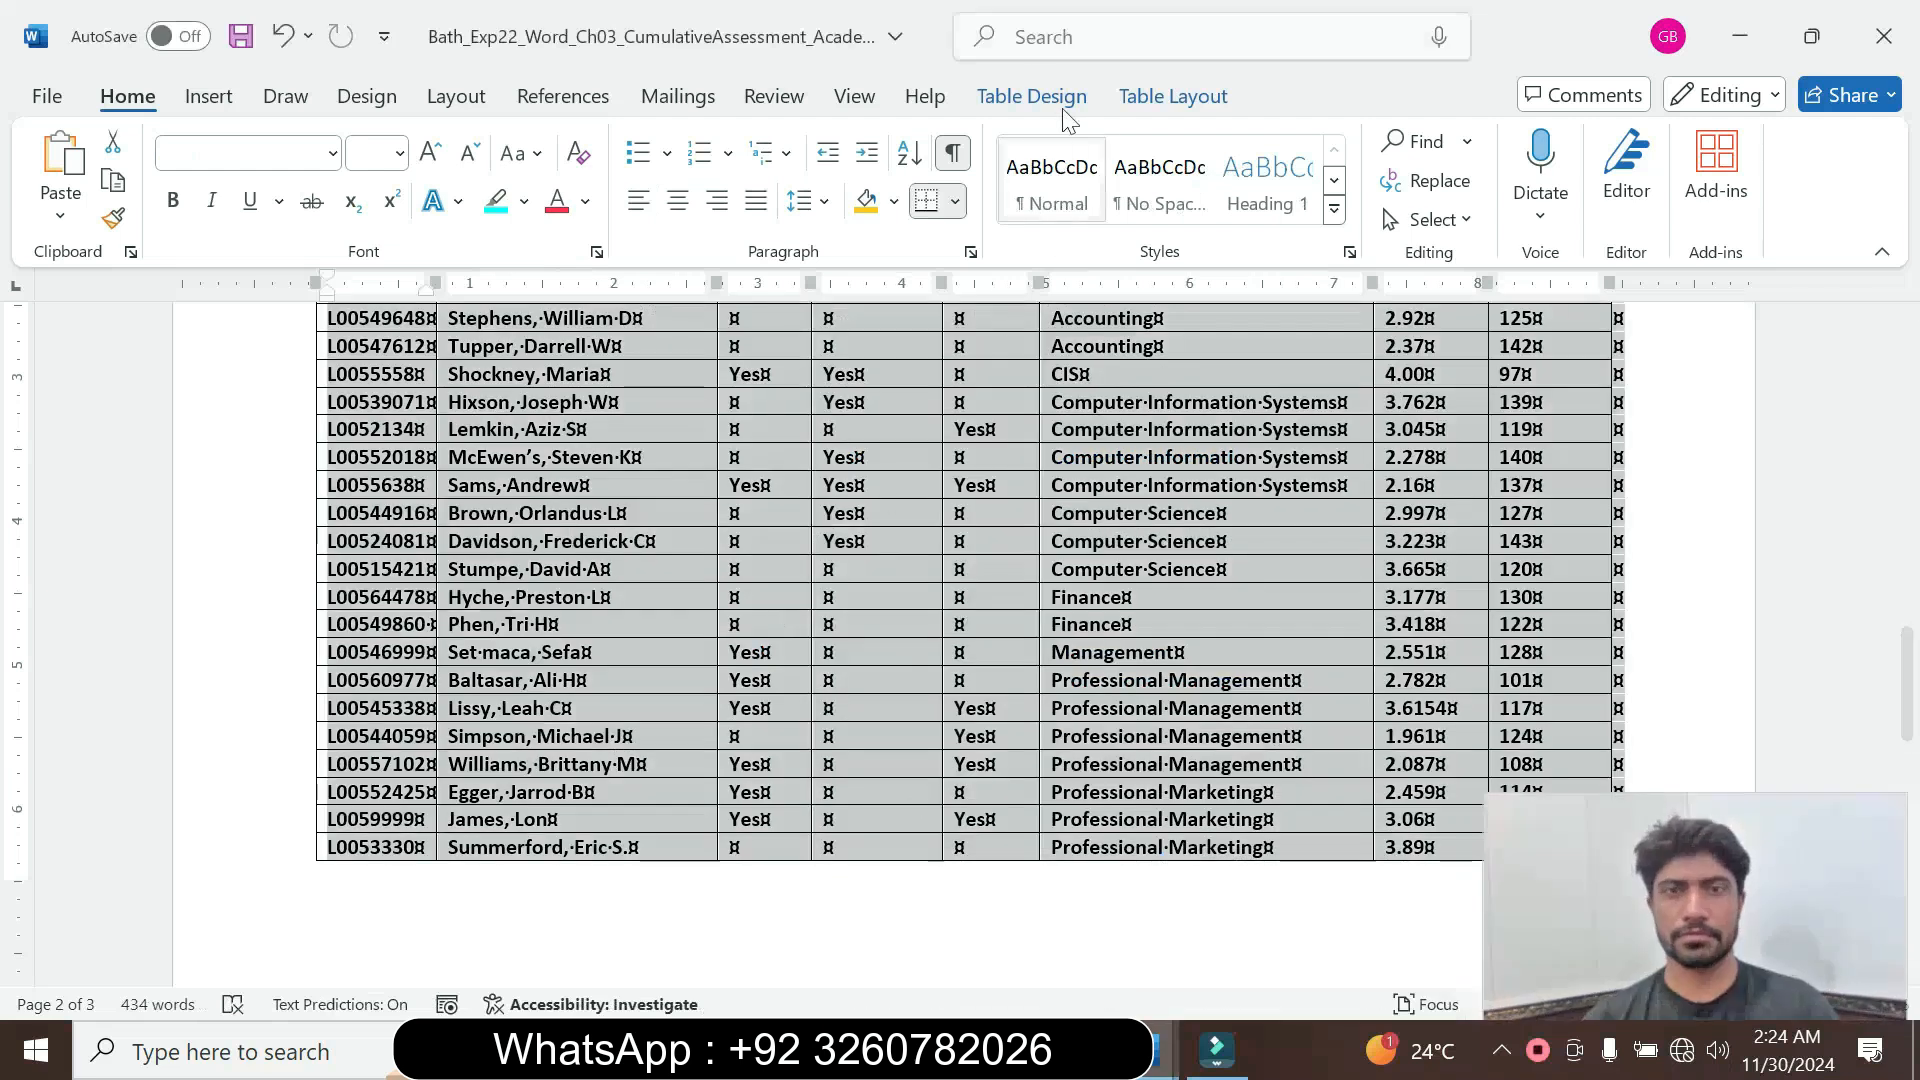
{"action": "left_click", "coordinate": [1028, 98]}
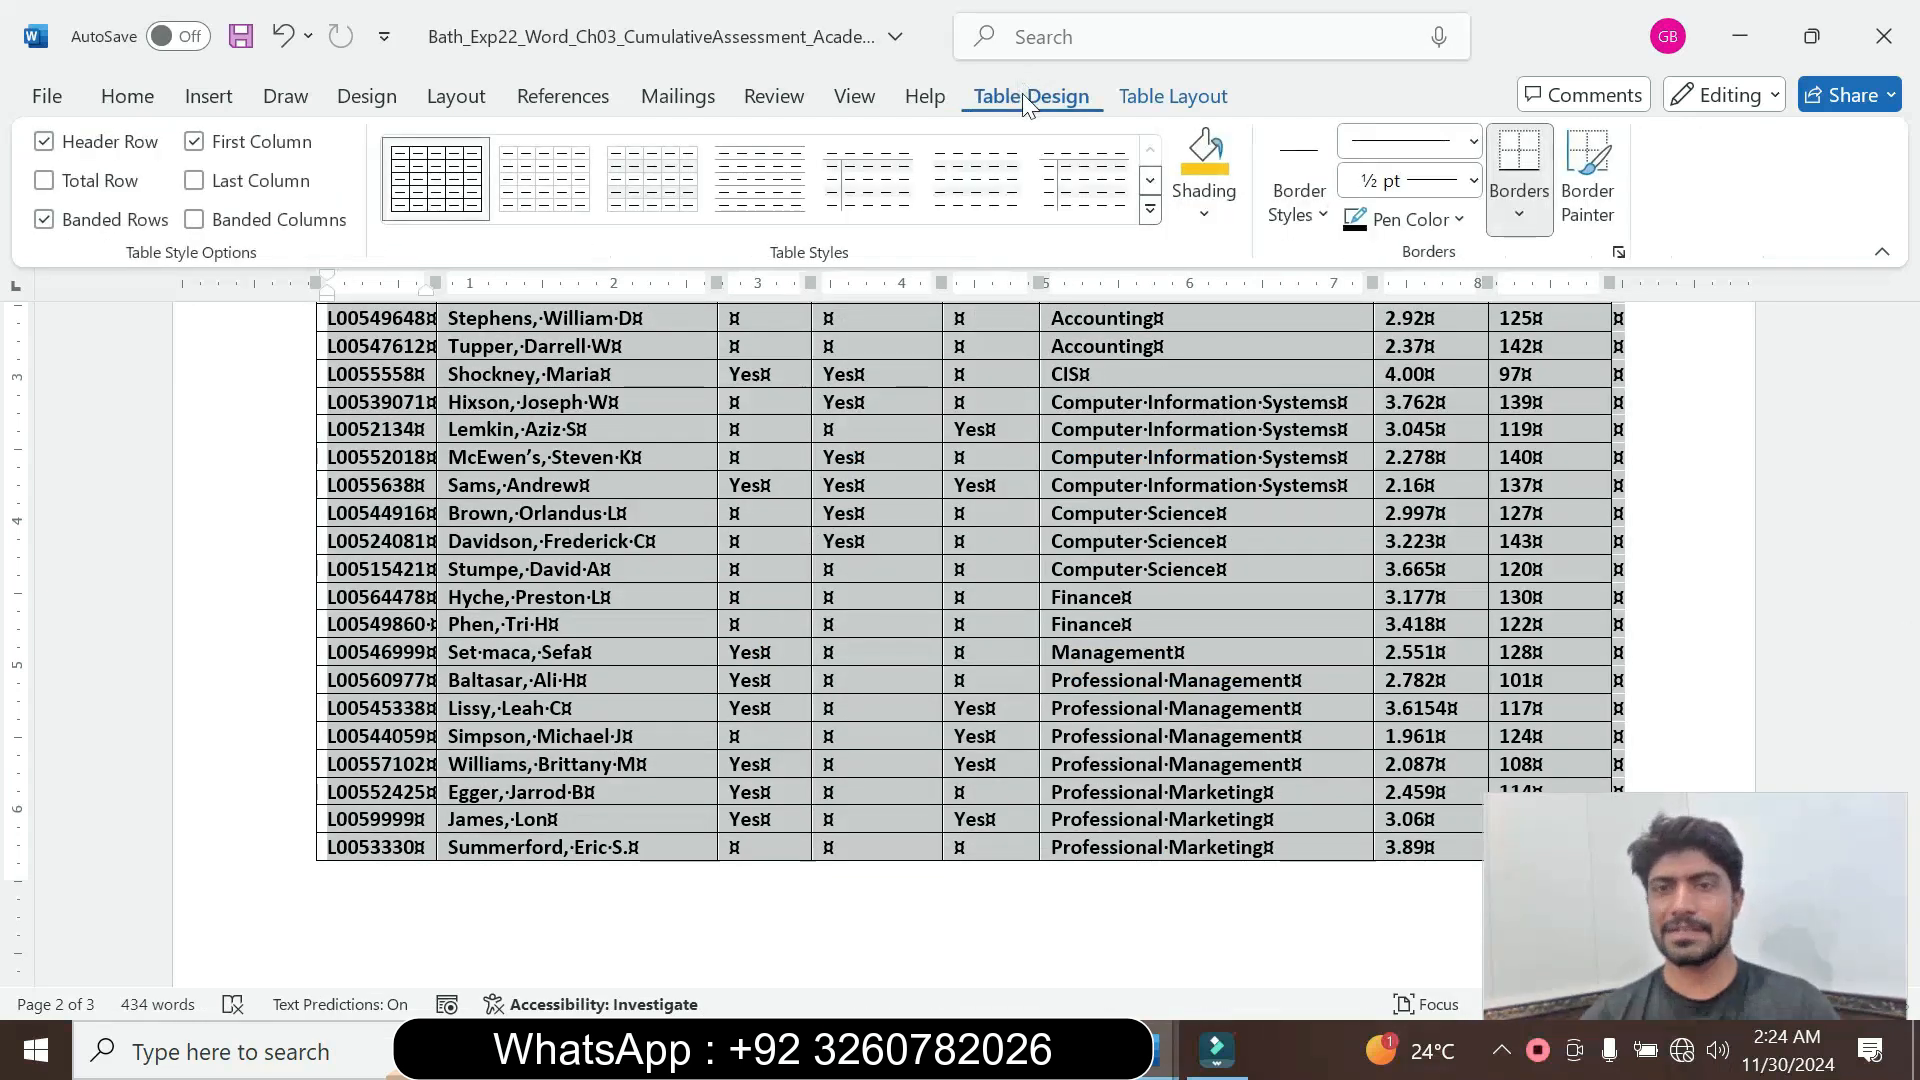
{"action": "left_click", "coordinate": [1458, 221]}
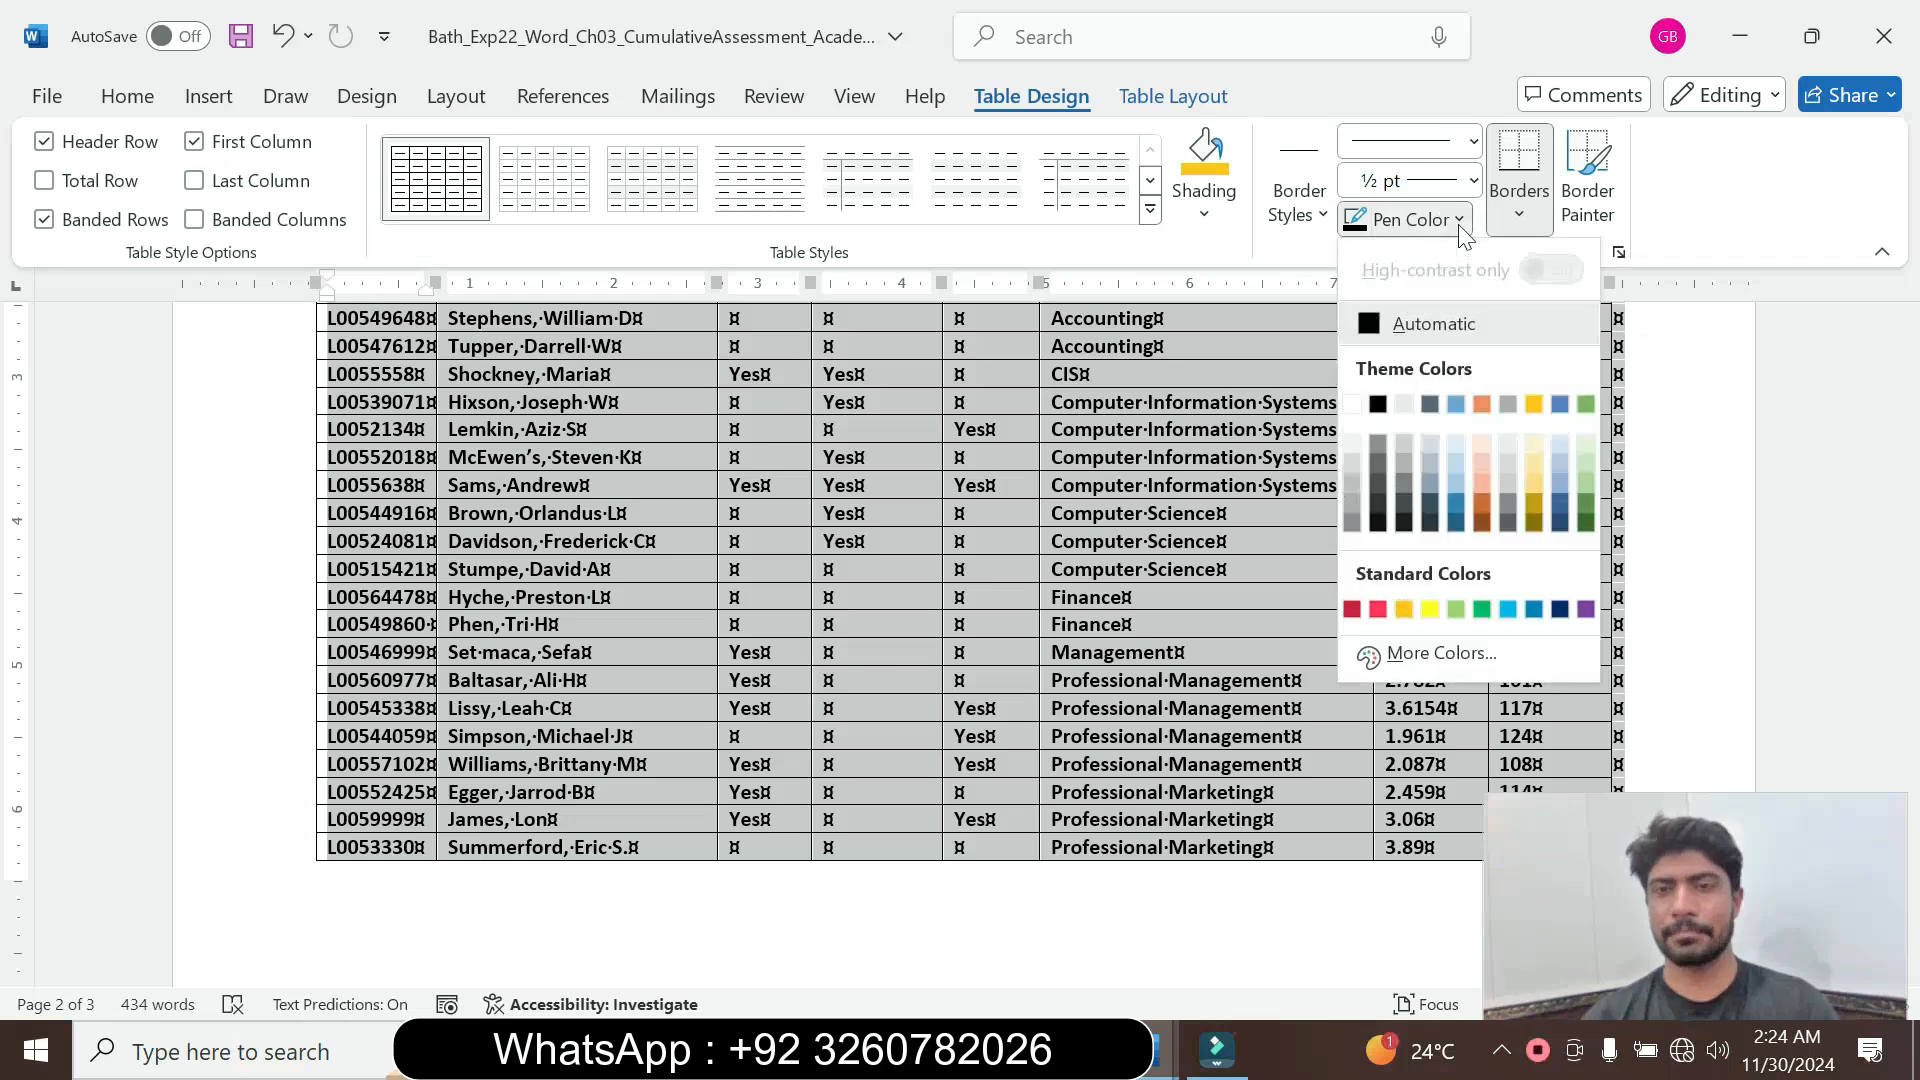
{"action": "left_click", "coordinate": [1533, 405]}
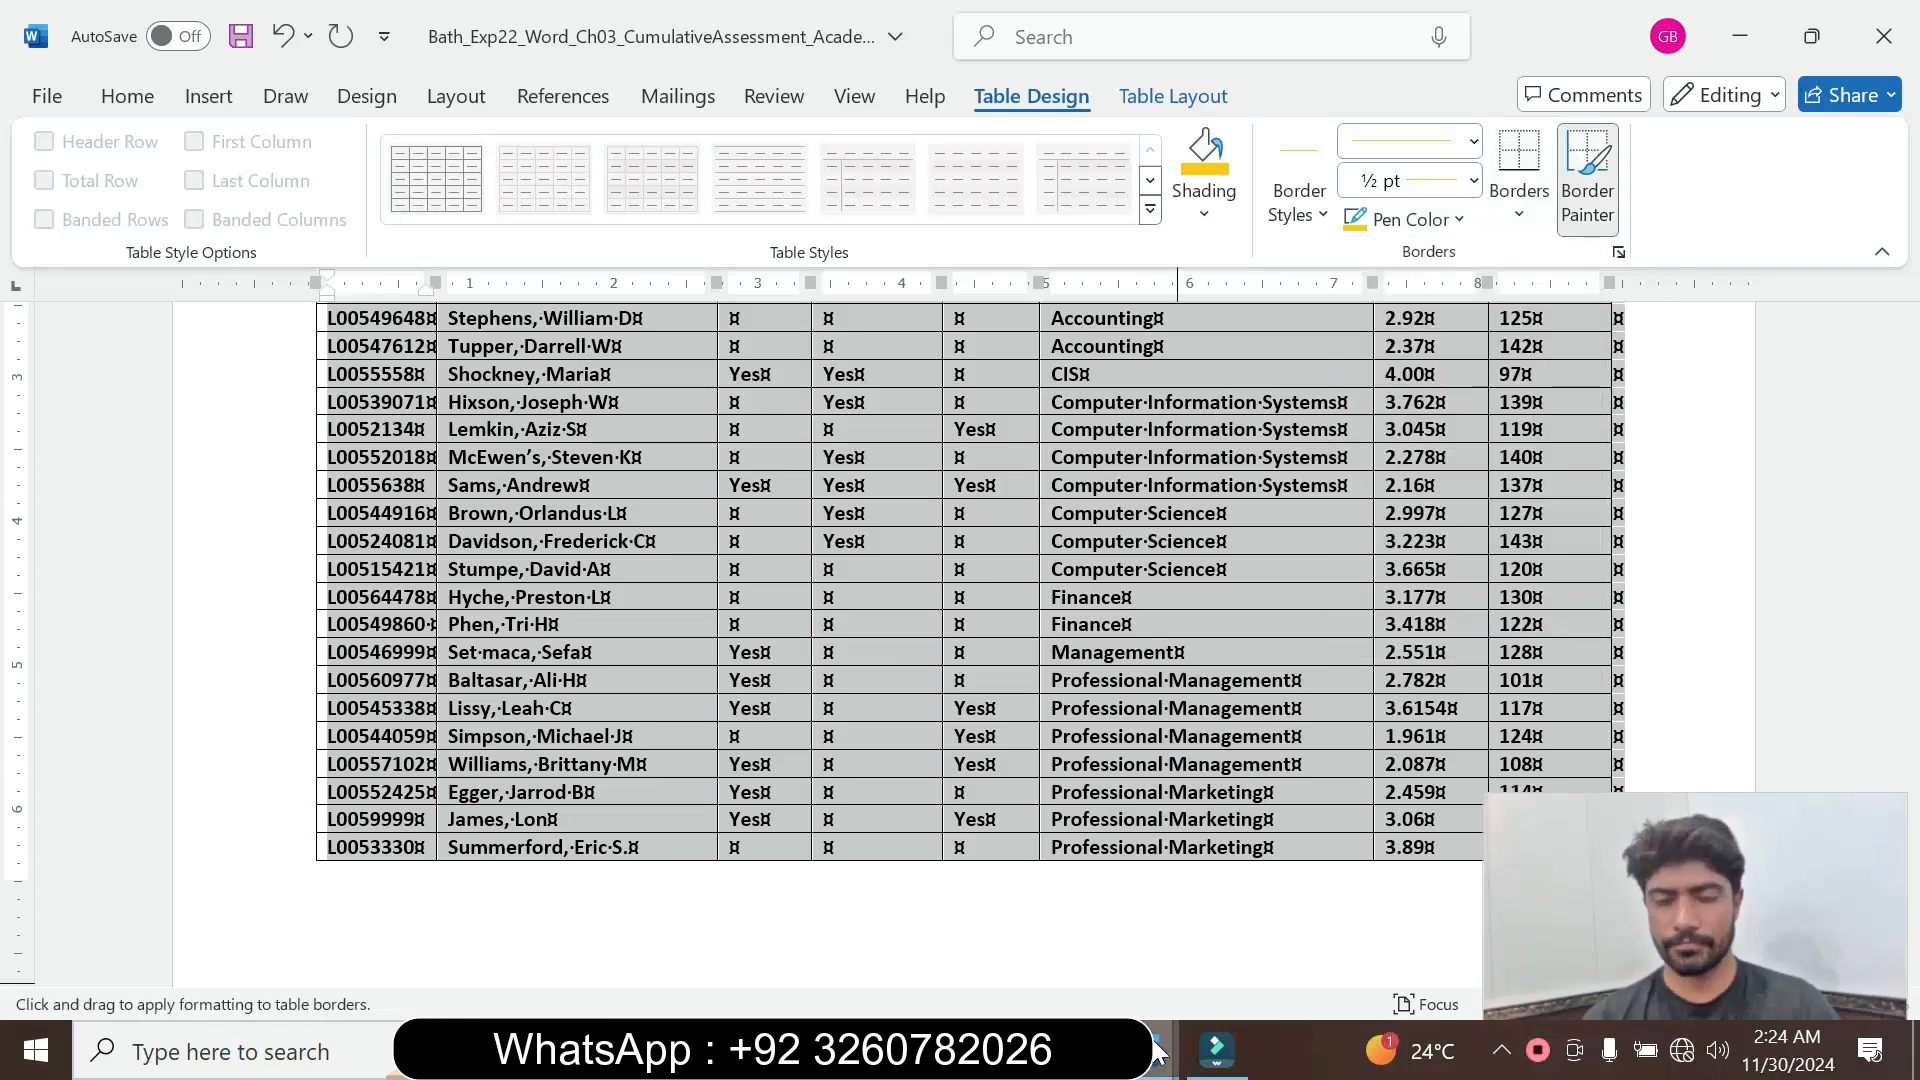
Check the line weight required by instruction 8, and set the student table's border pen weight to 1 ½ pt
{"action": "mouse_move", "coordinate": [1157, 1047]}
{"action": "left_click", "coordinate": [1275, 905]}
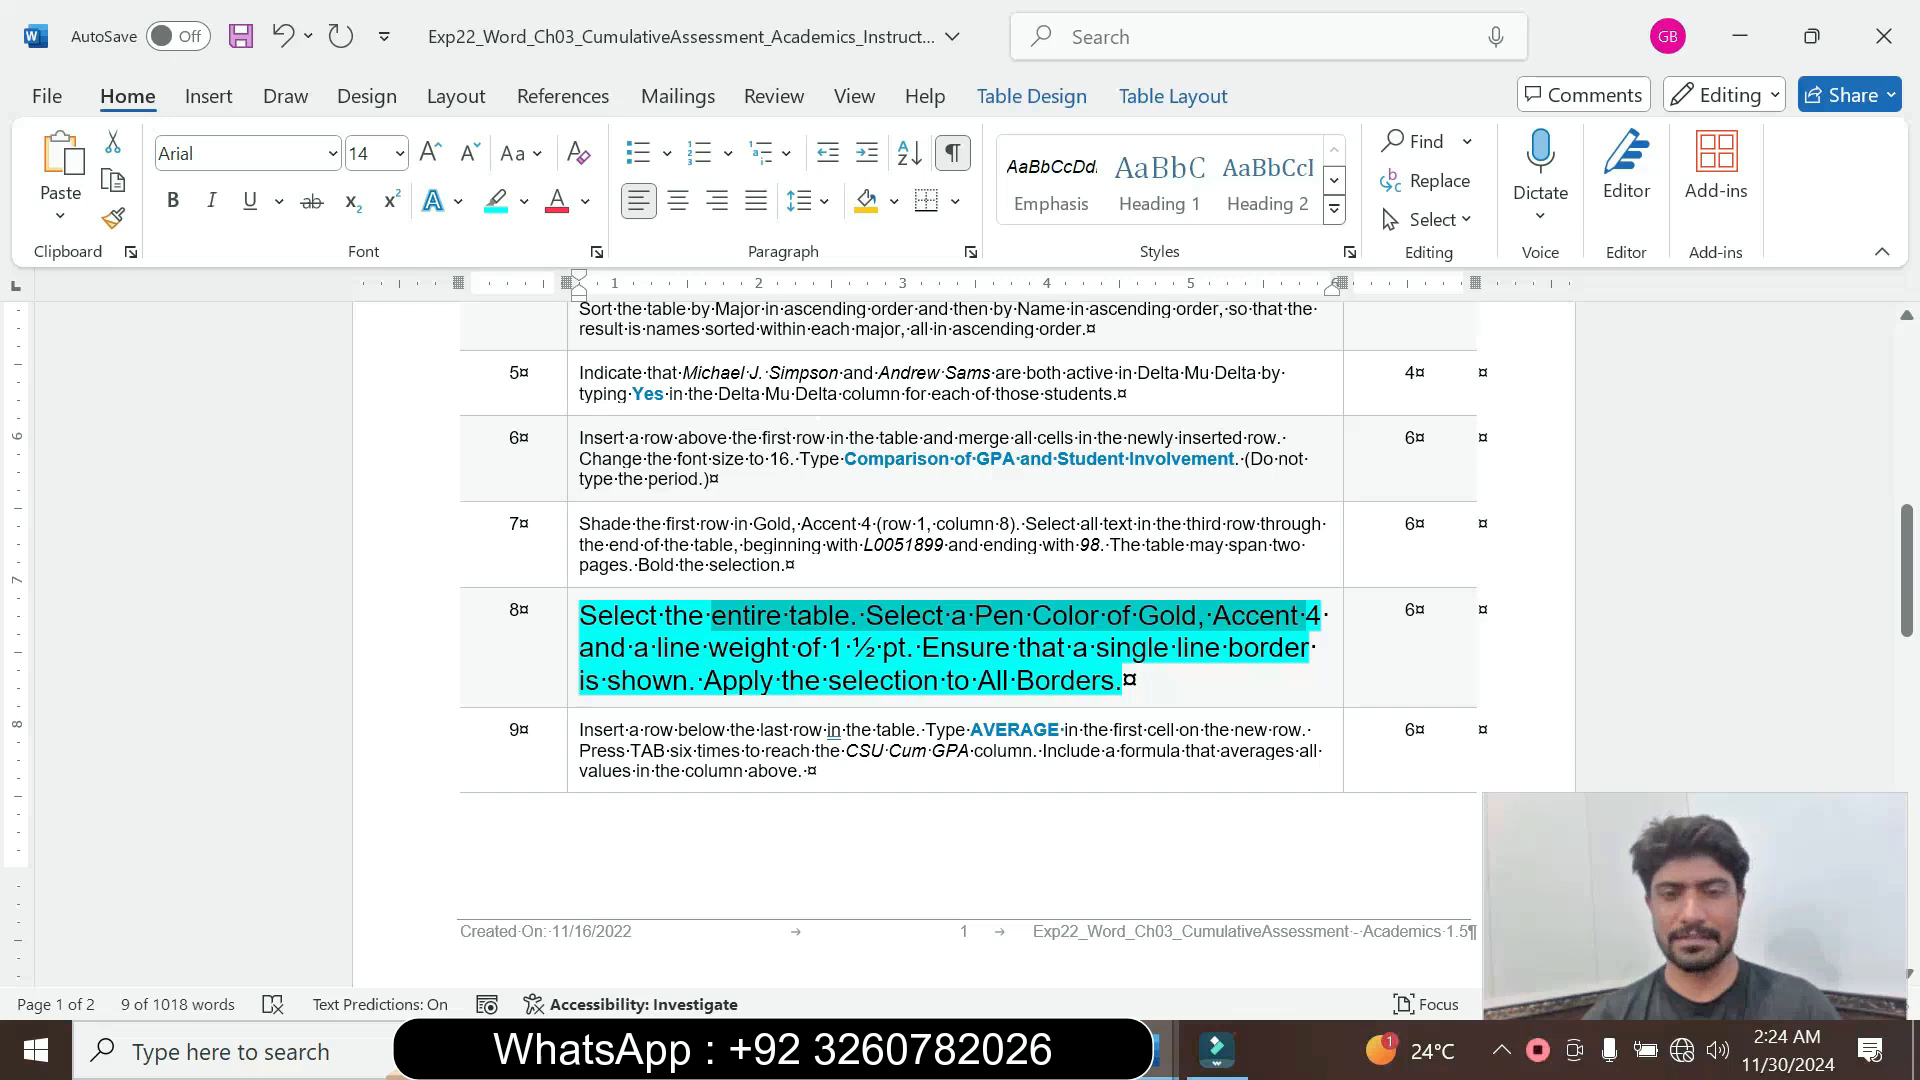
{"action": "mouse_move", "coordinate": [1160, 1050]}
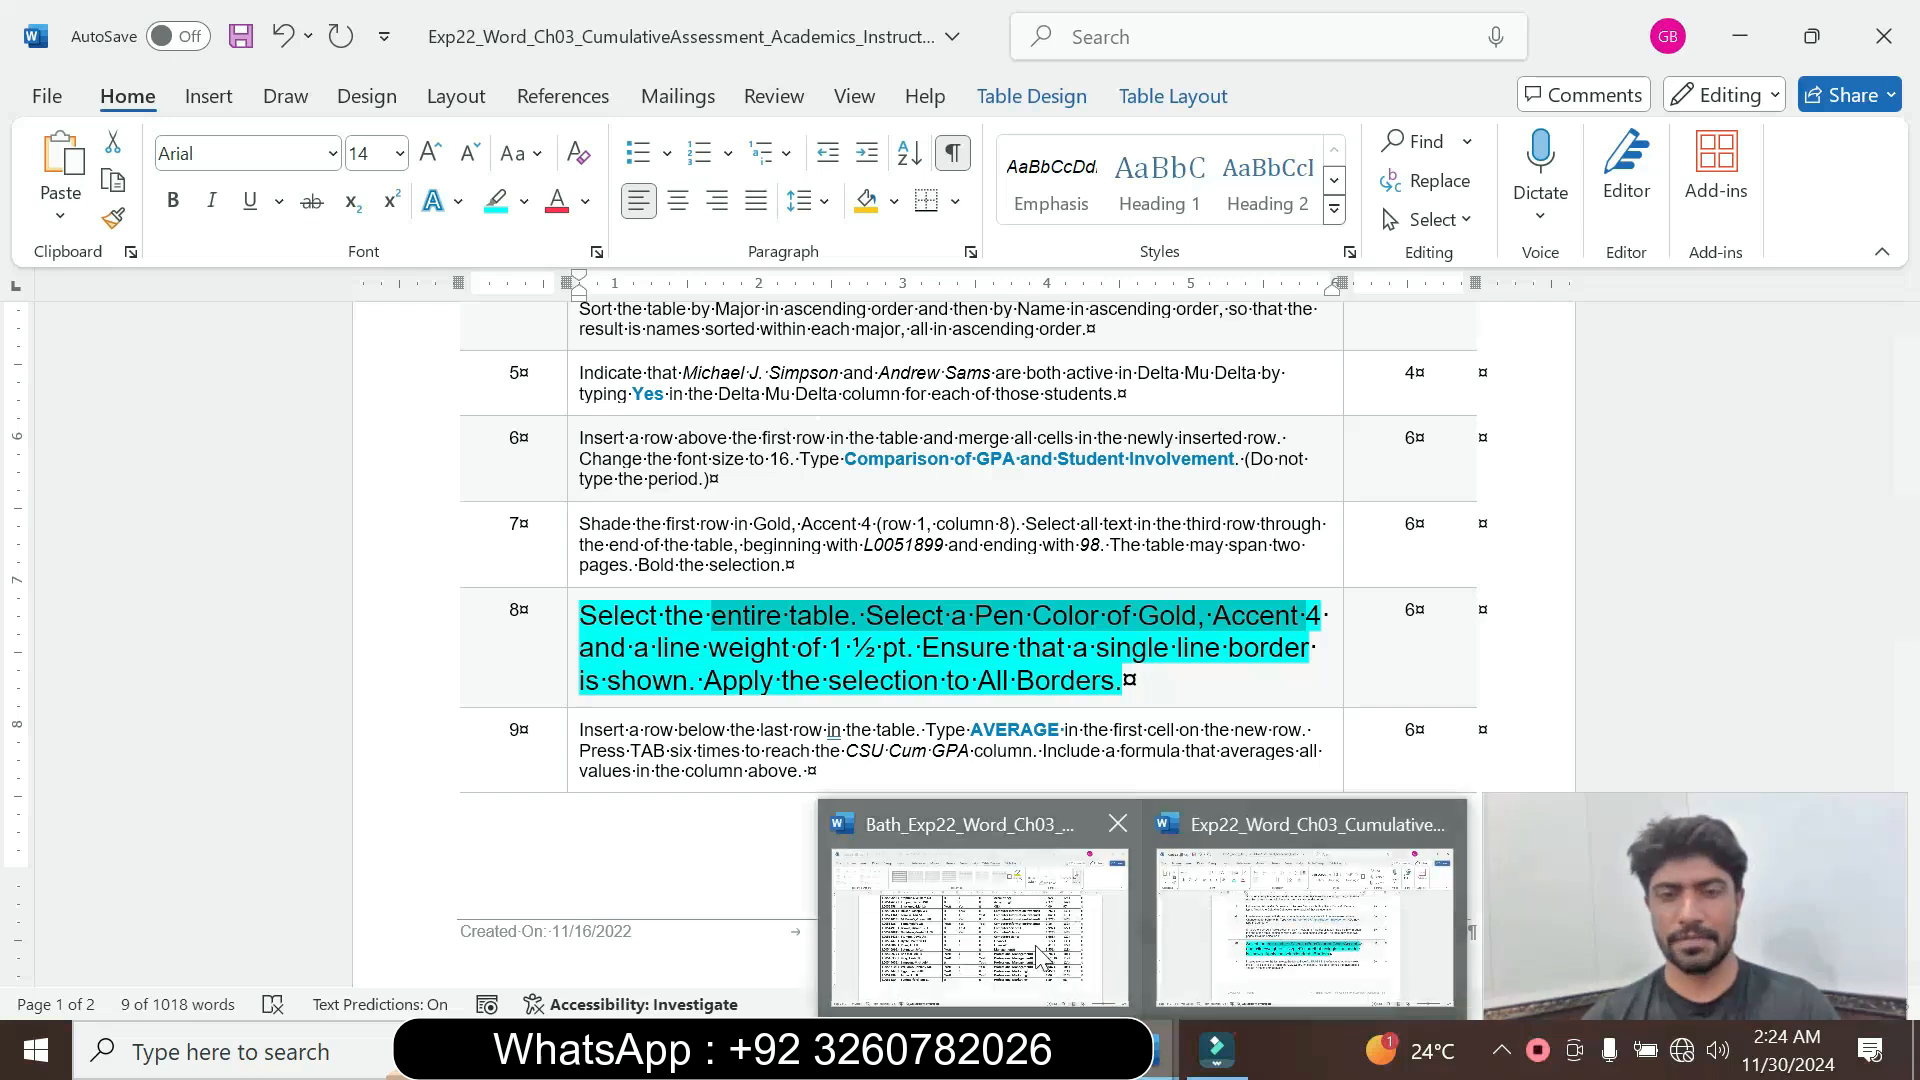
{"action": "left_click", "coordinate": [1035, 955]}
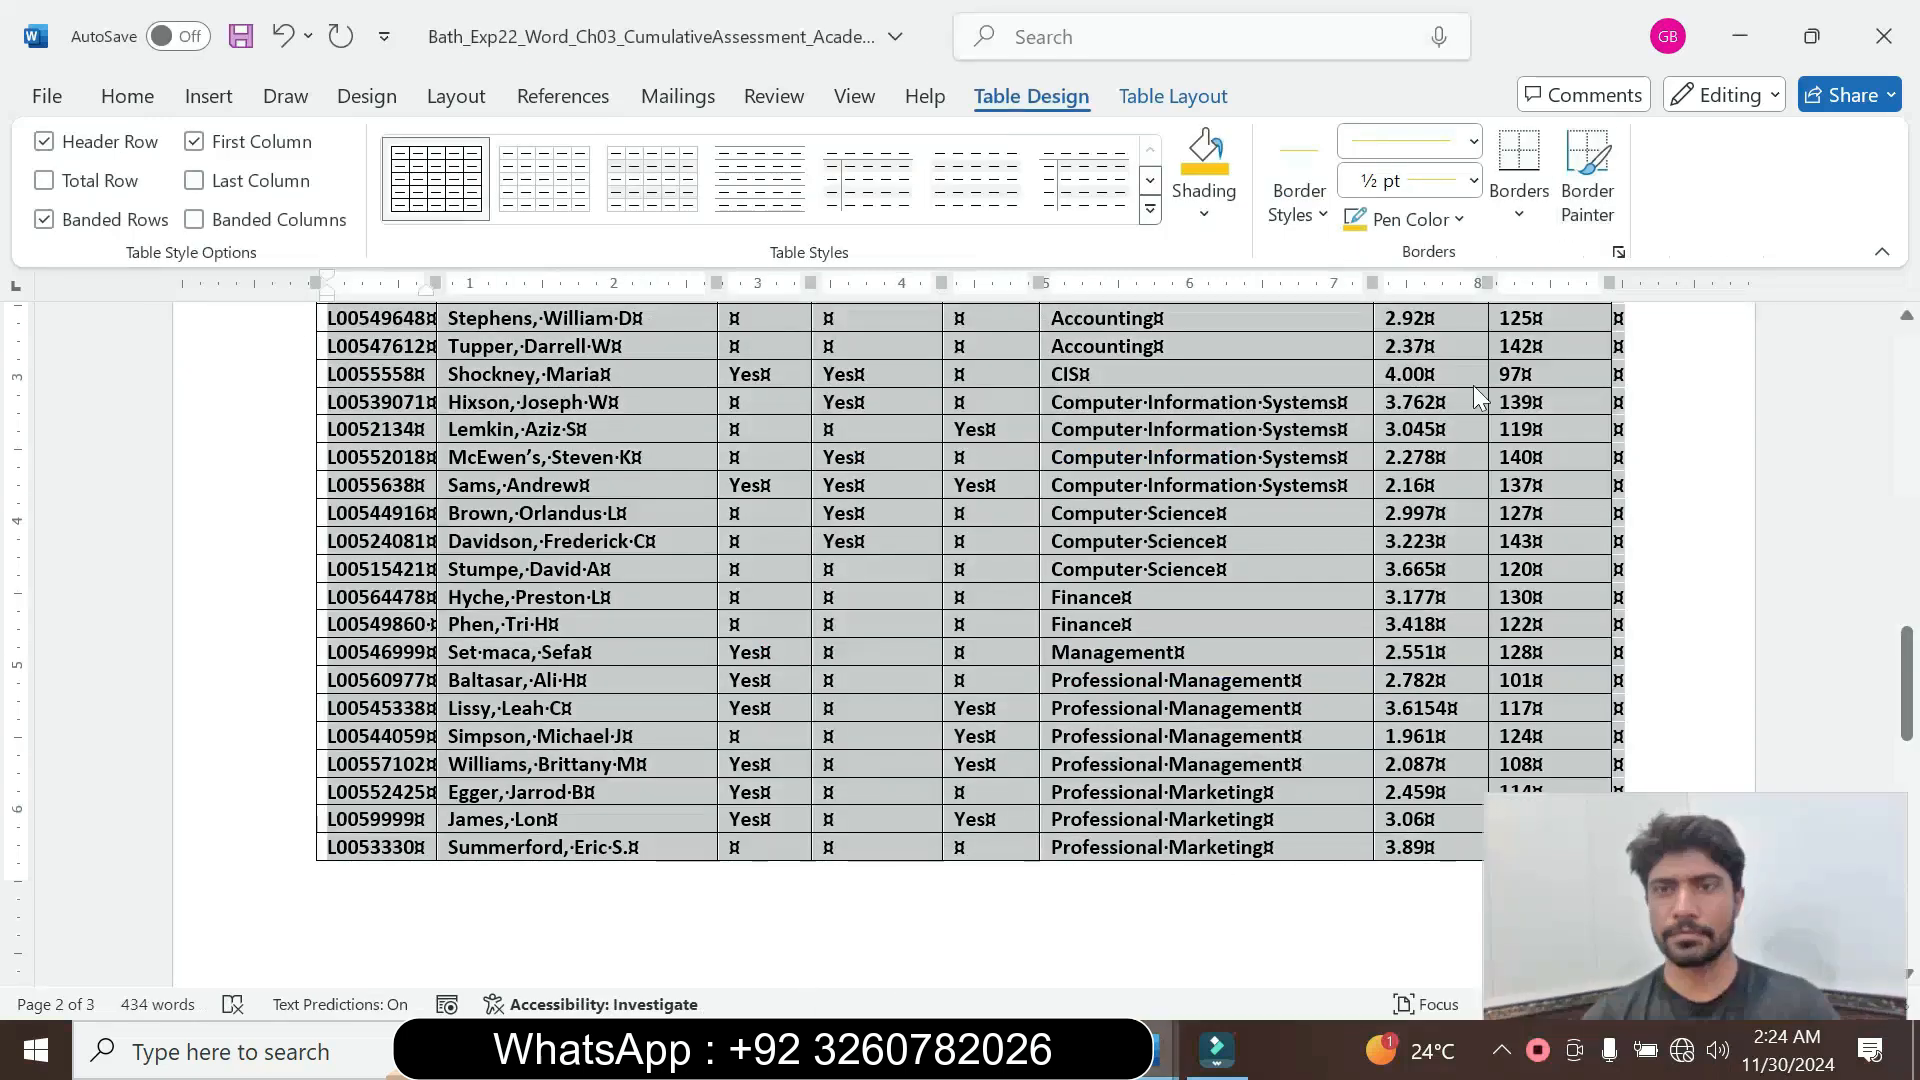
{"action": "left_click", "coordinate": [1473, 181]}
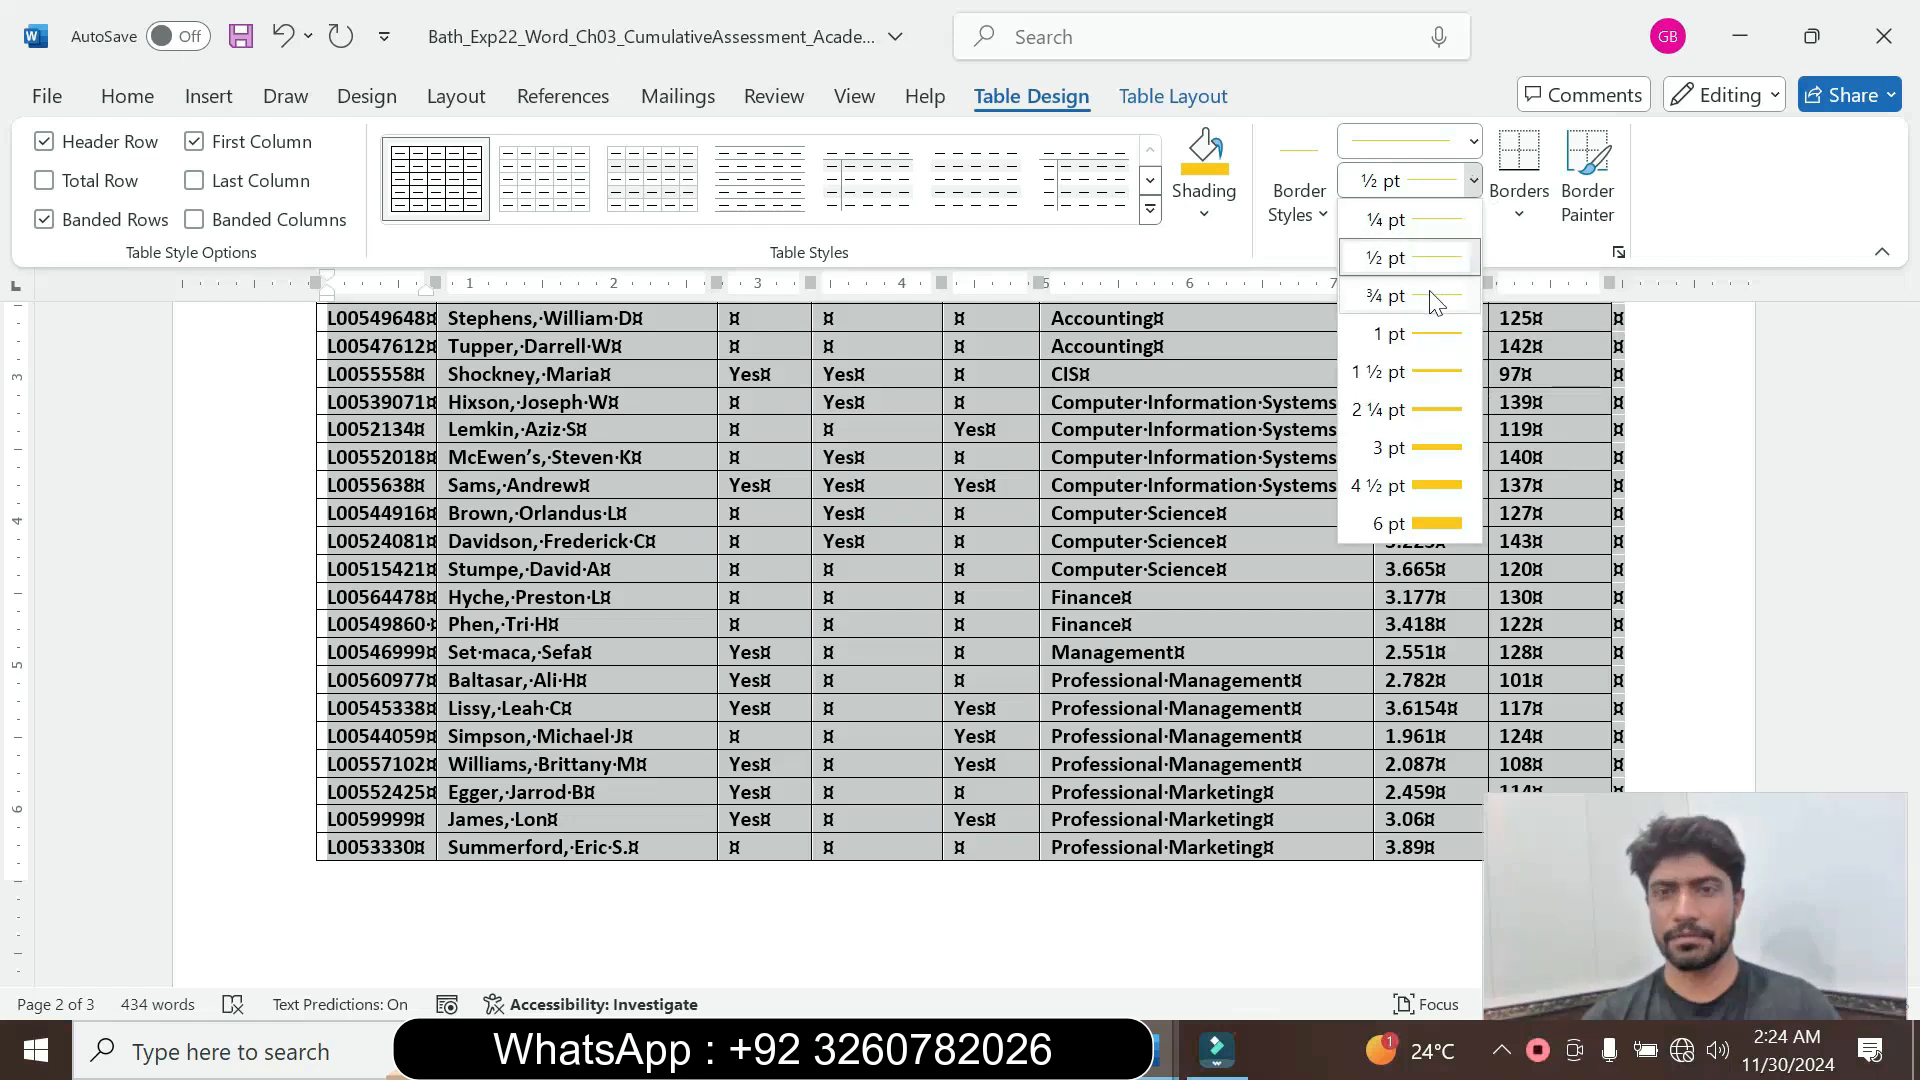
{"action": "left_click", "coordinate": [1398, 375]}
Recheck instruction 8, and choose the single solid line as the border style for the student table
{"action": "mouse_move", "coordinate": [1170, 1065]}
{"action": "left_click", "coordinate": [1300, 910]}
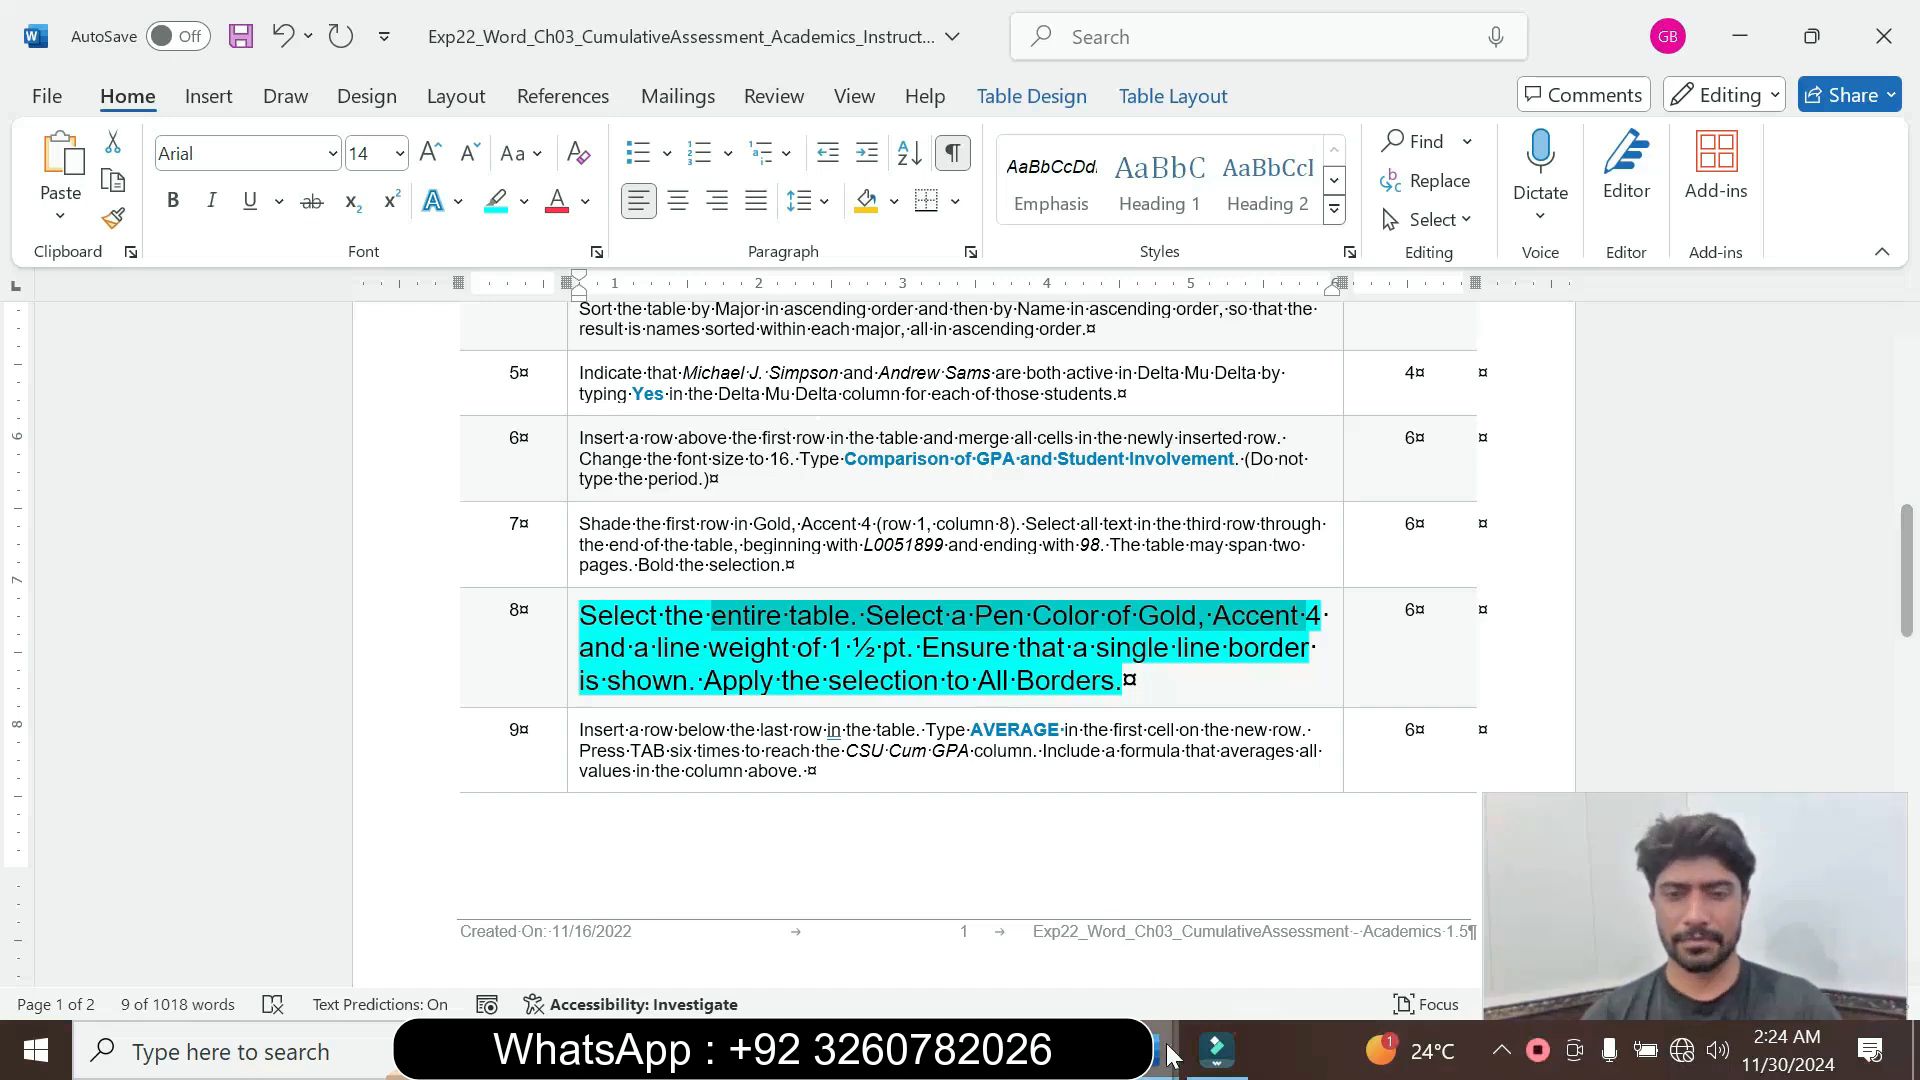
{"action": "mouse_move", "coordinate": [1176, 1068]}
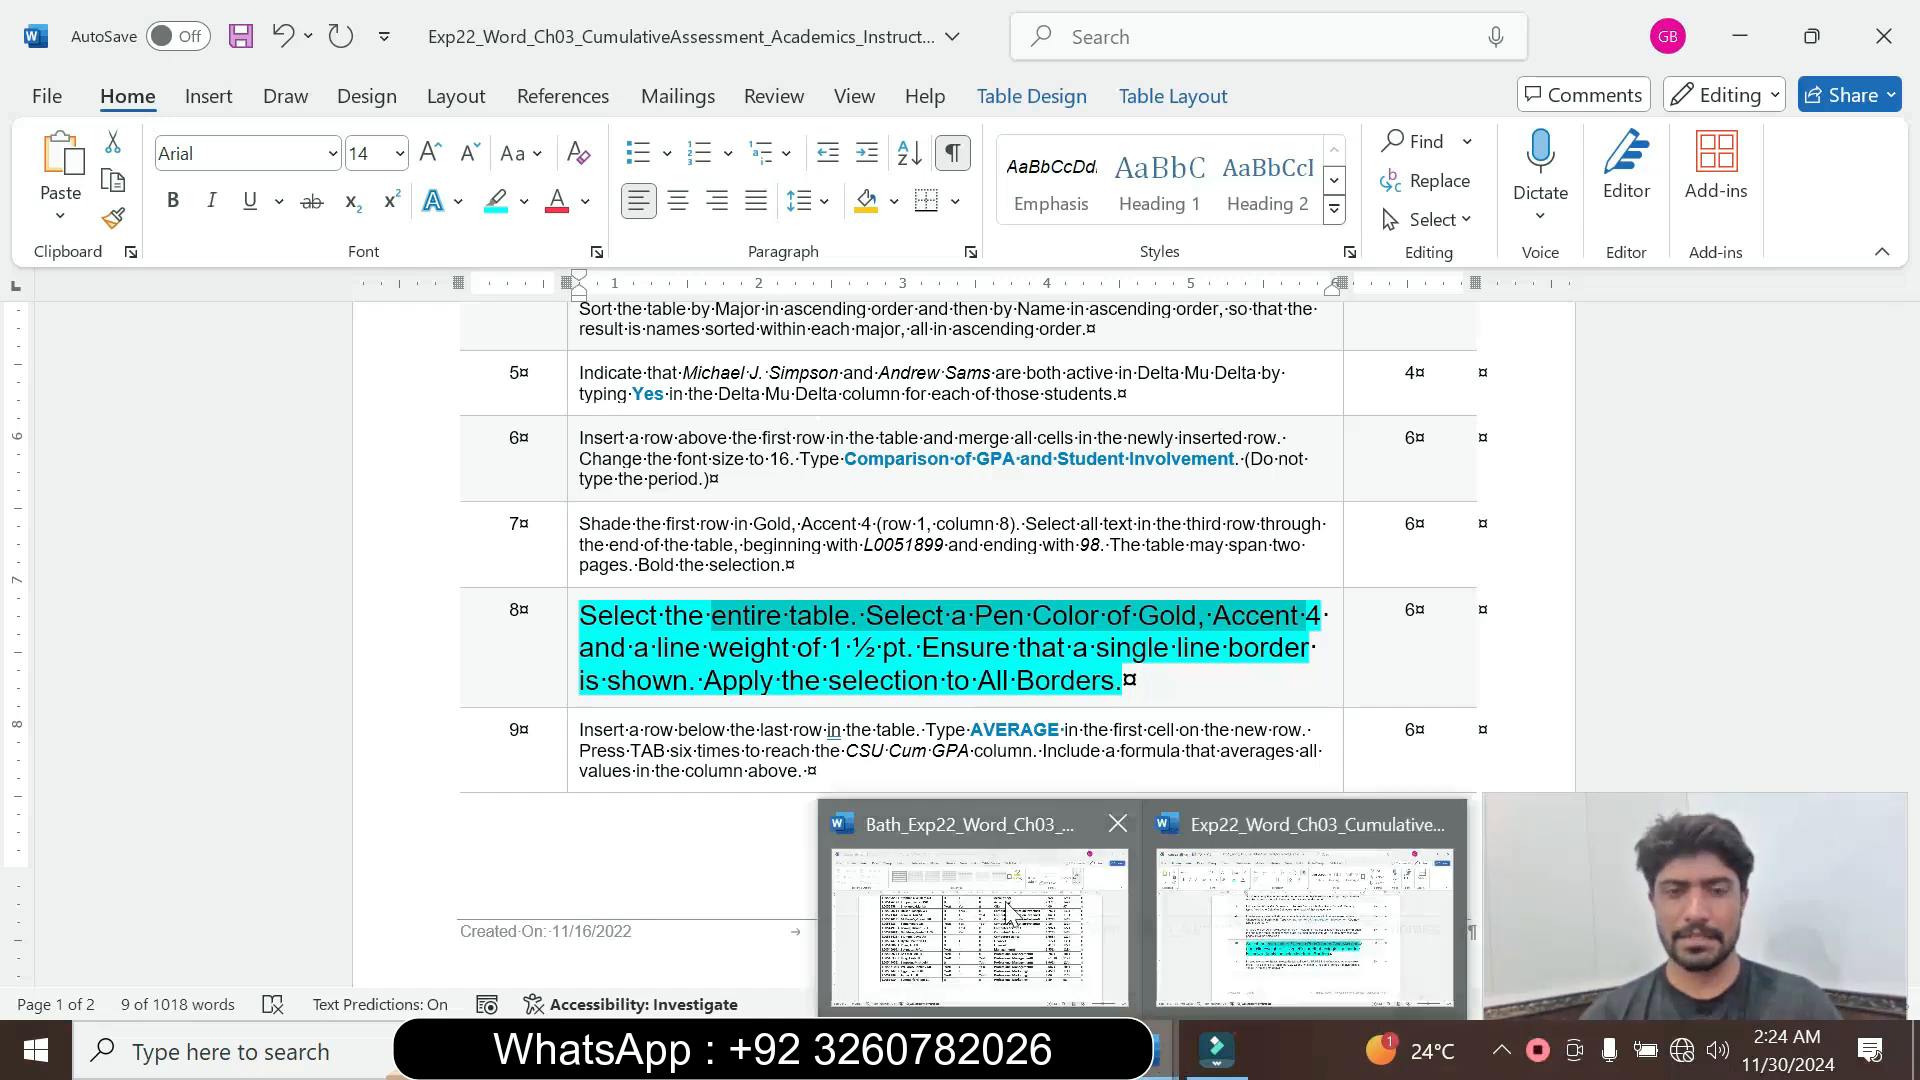
{"action": "left_click", "coordinate": [974, 905]}
{"action": "left_click", "coordinate": [1473, 152]}
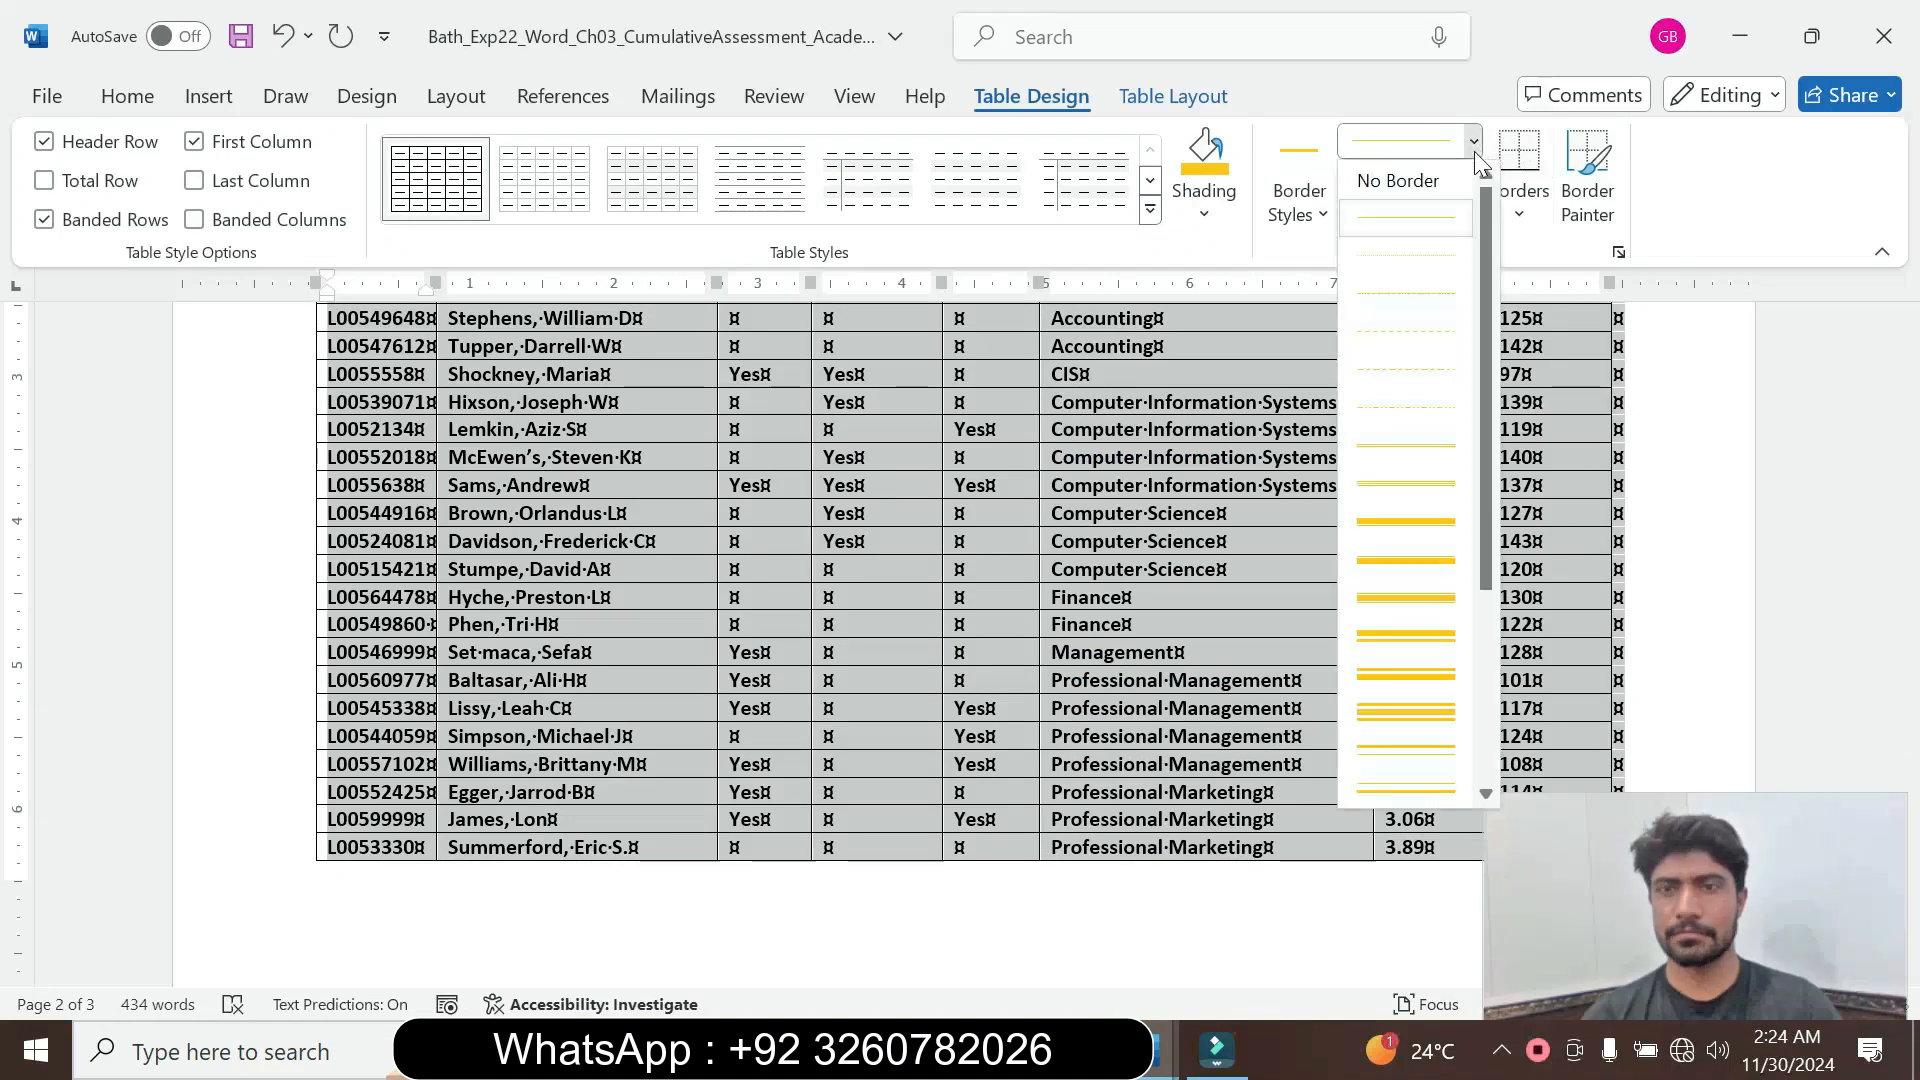
{"action": "left_click", "coordinate": [1424, 211]}
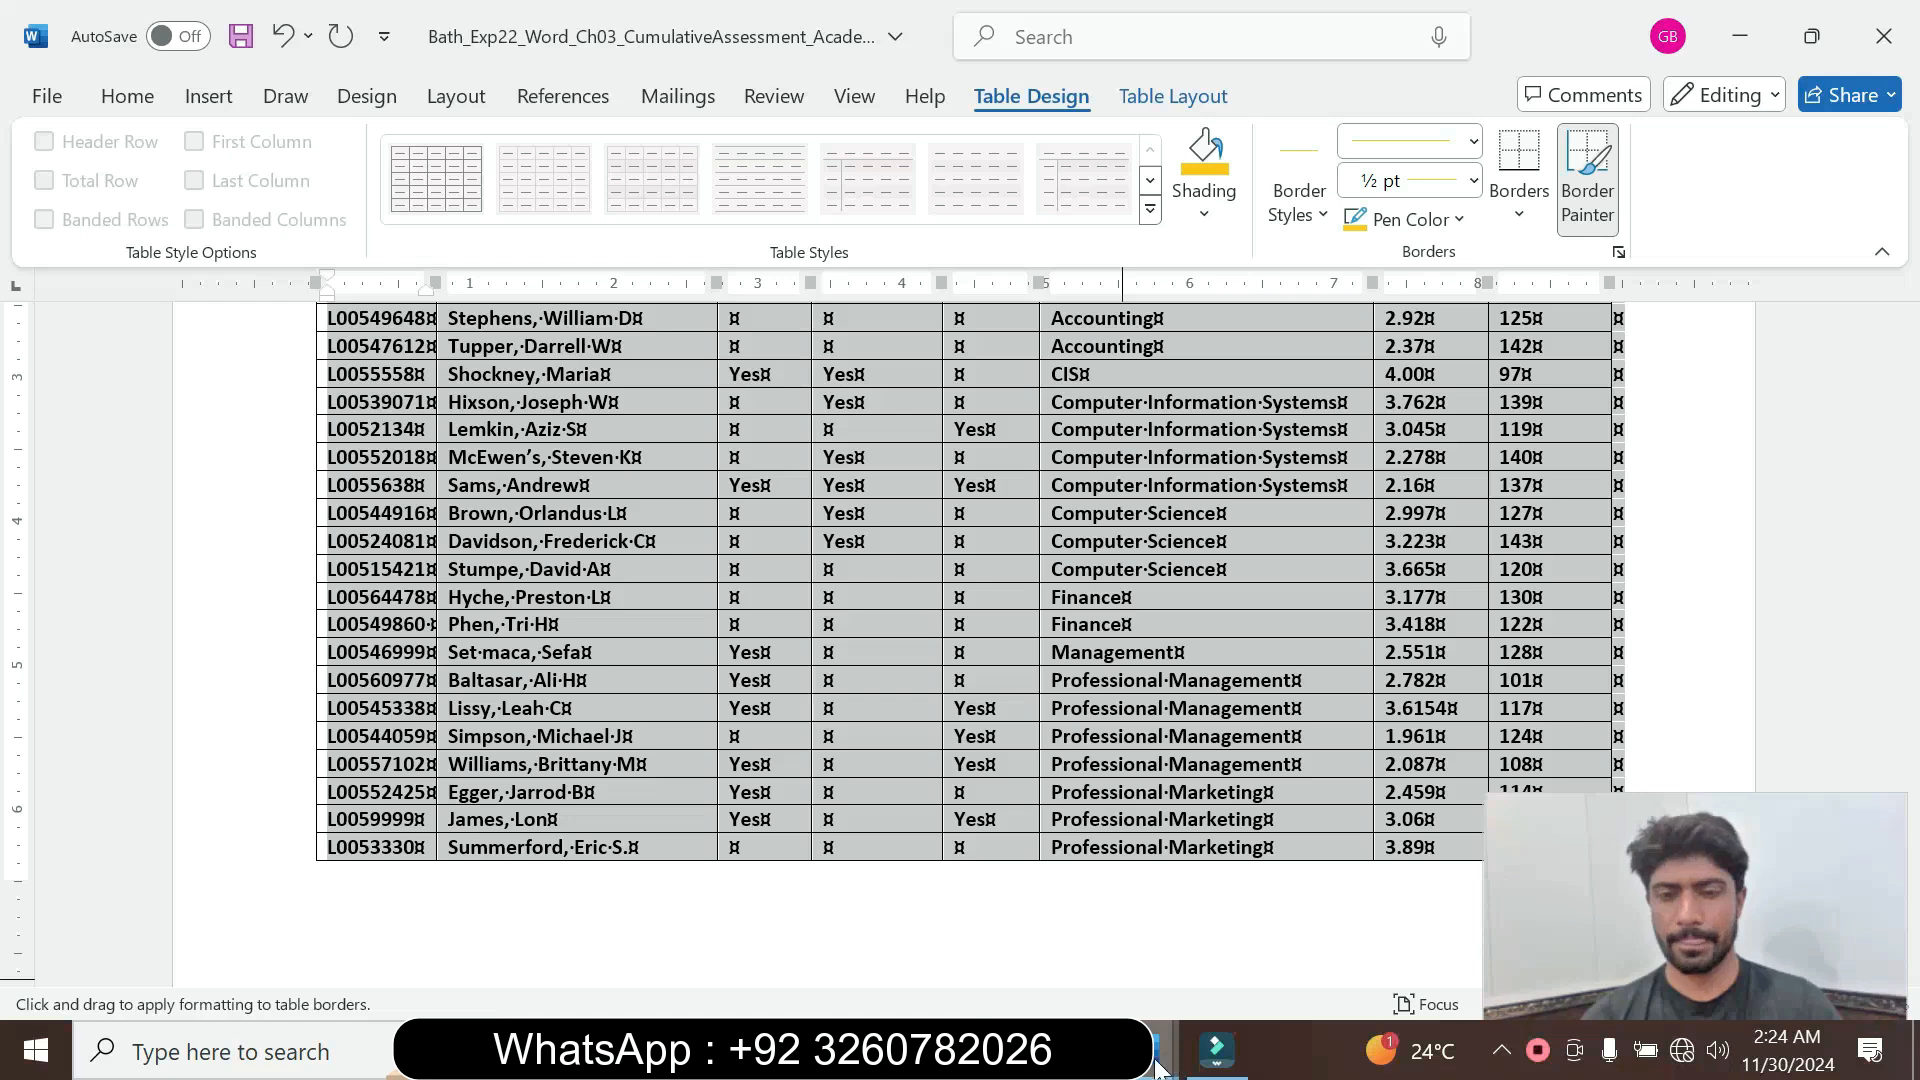
Check the last part of instruction 8, and apply All Borders to the selected rows of the student table
{"action": "mouse_move", "coordinate": [1150, 1058]}
{"action": "left_click", "coordinate": [1310, 878]}
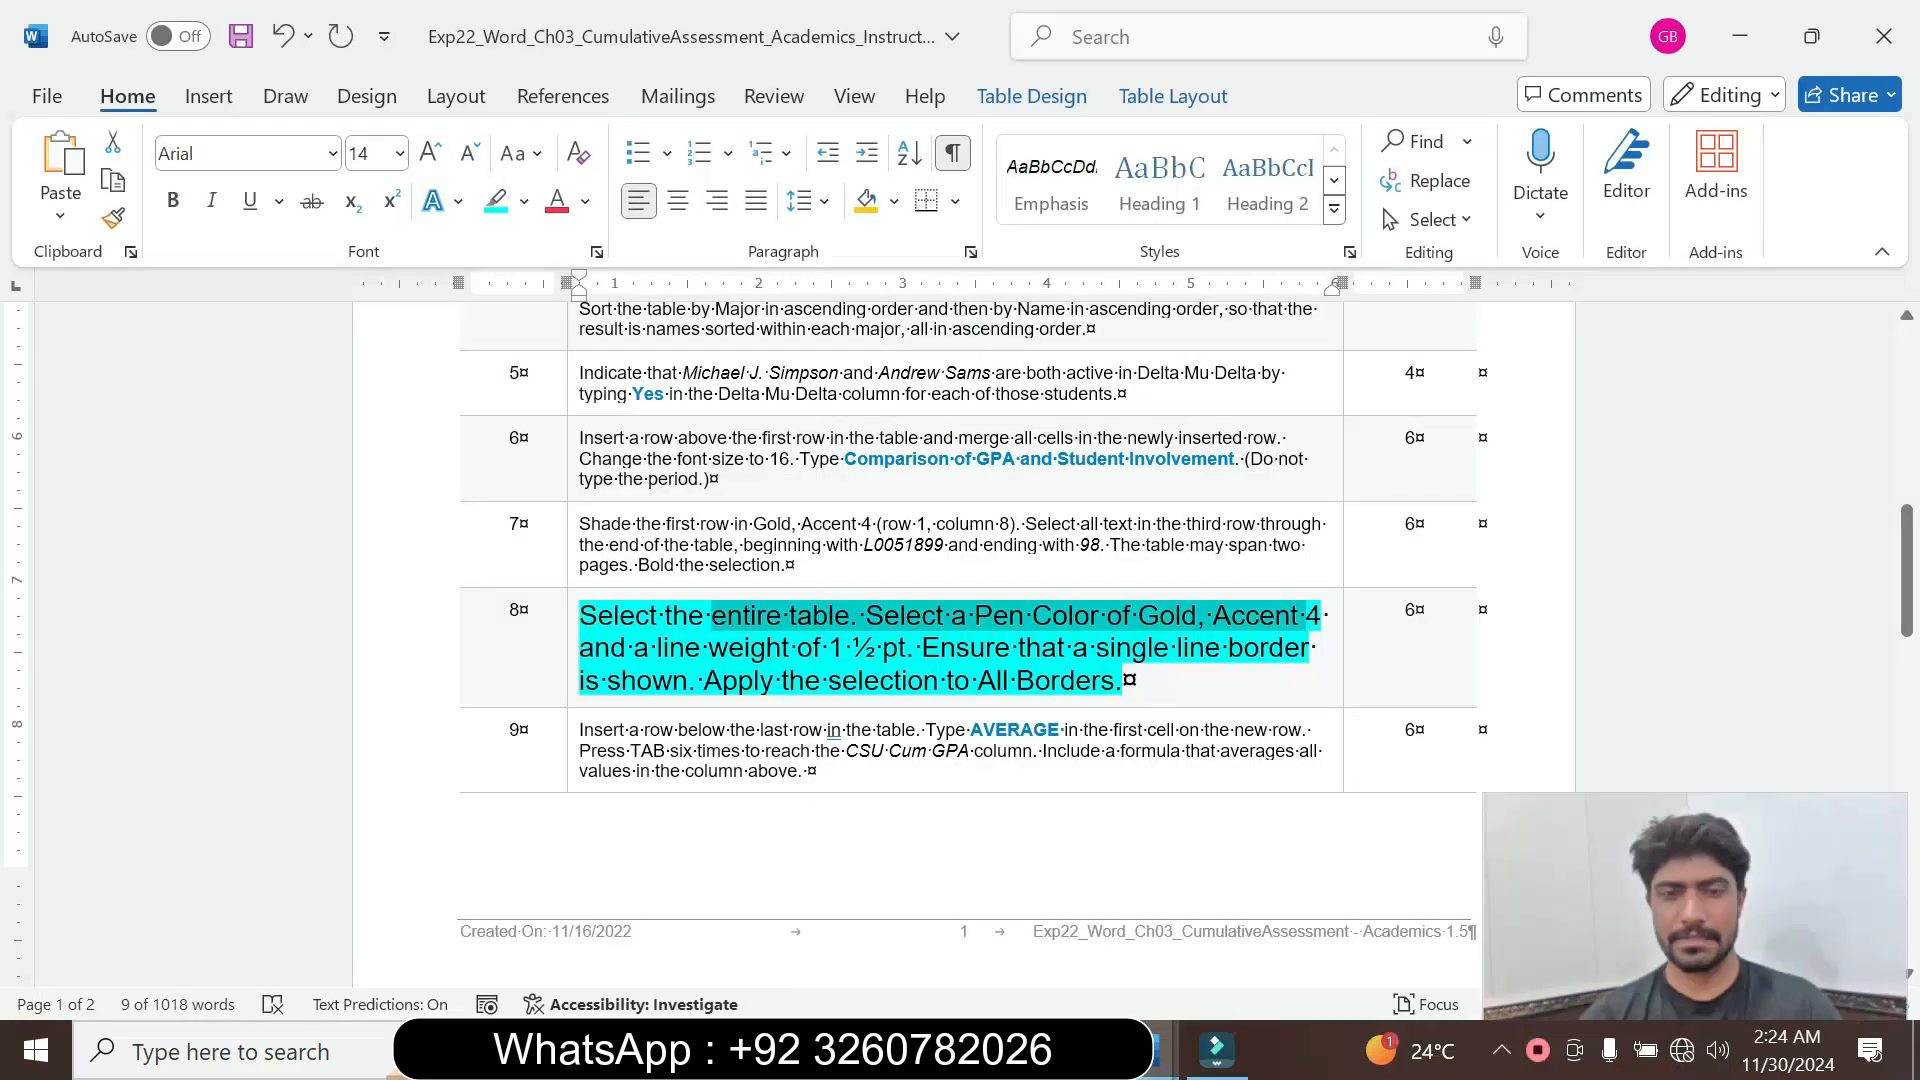
{"action": "mouse_move", "coordinate": [1150, 1058]}
{"action": "left_click", "coordinate": [1060, 930]}
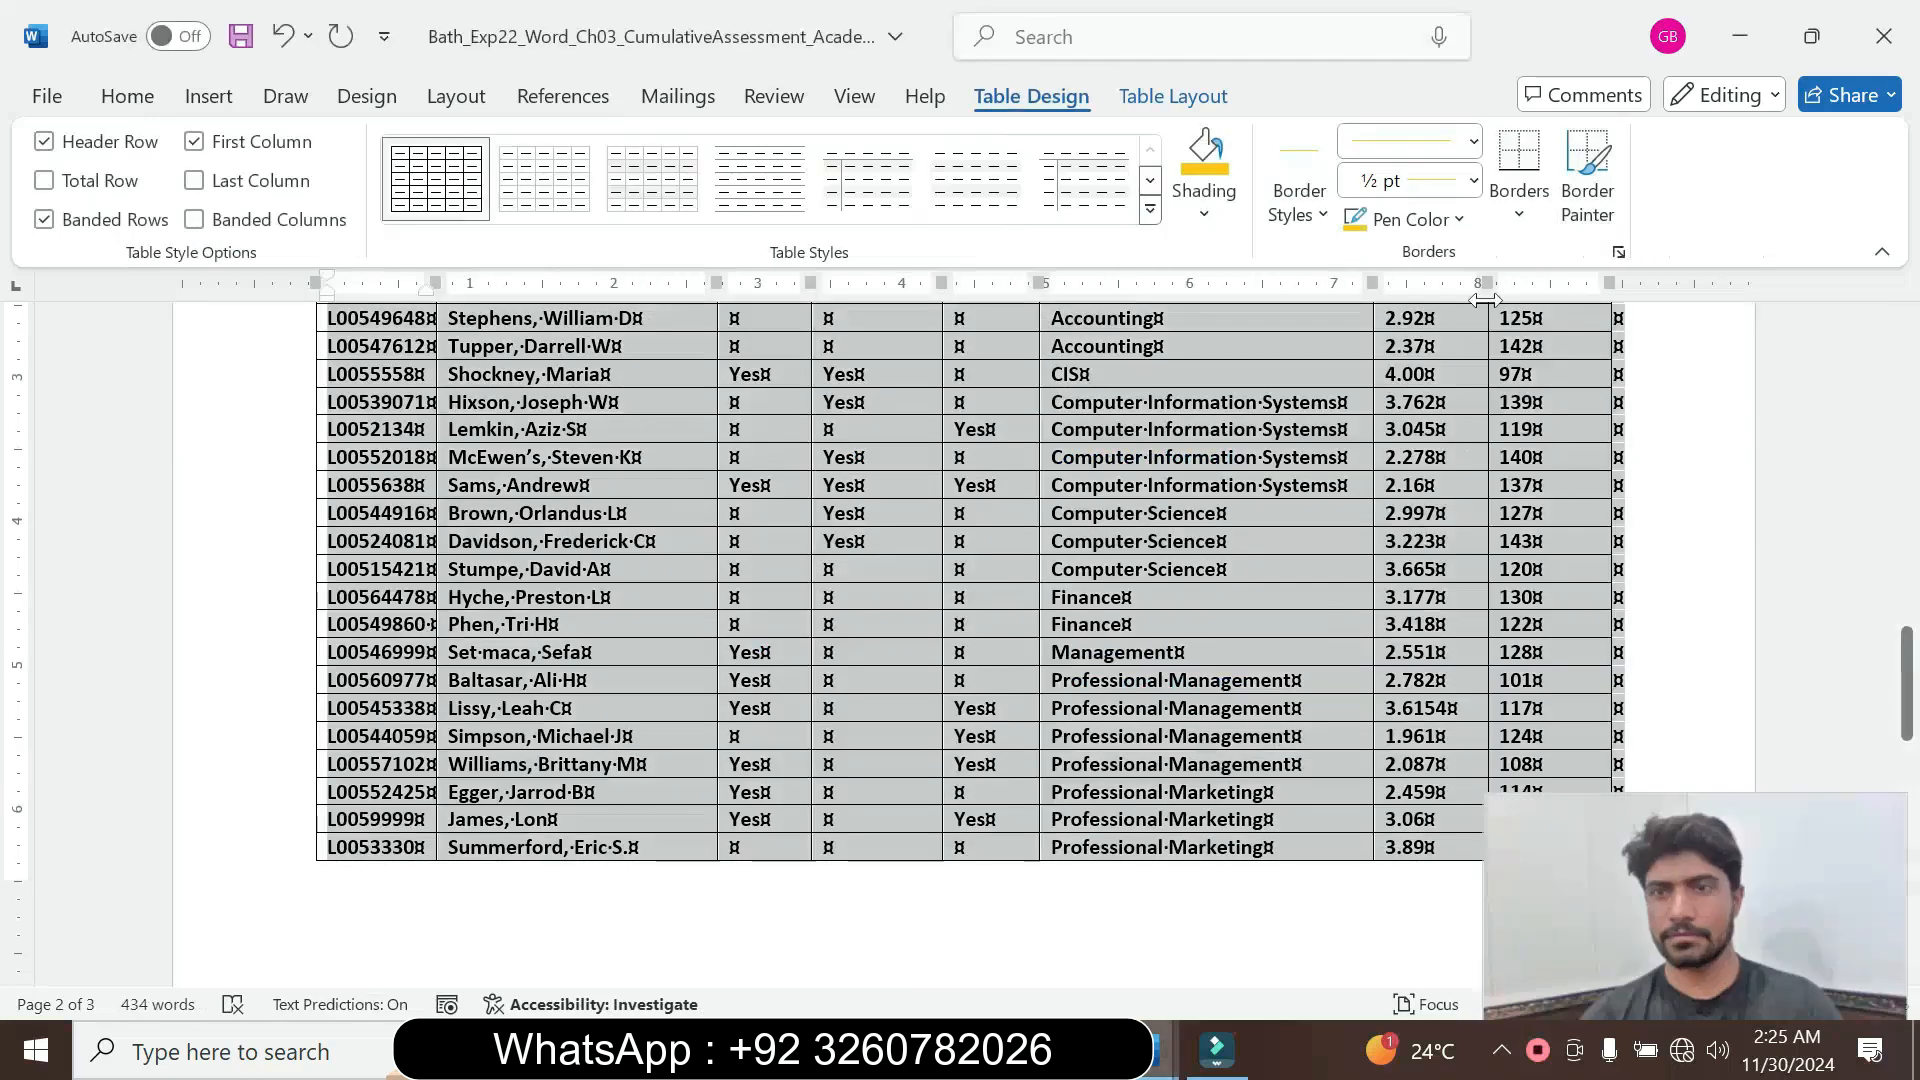
{"action": "left_click", "coordinate": [1518, 210]}
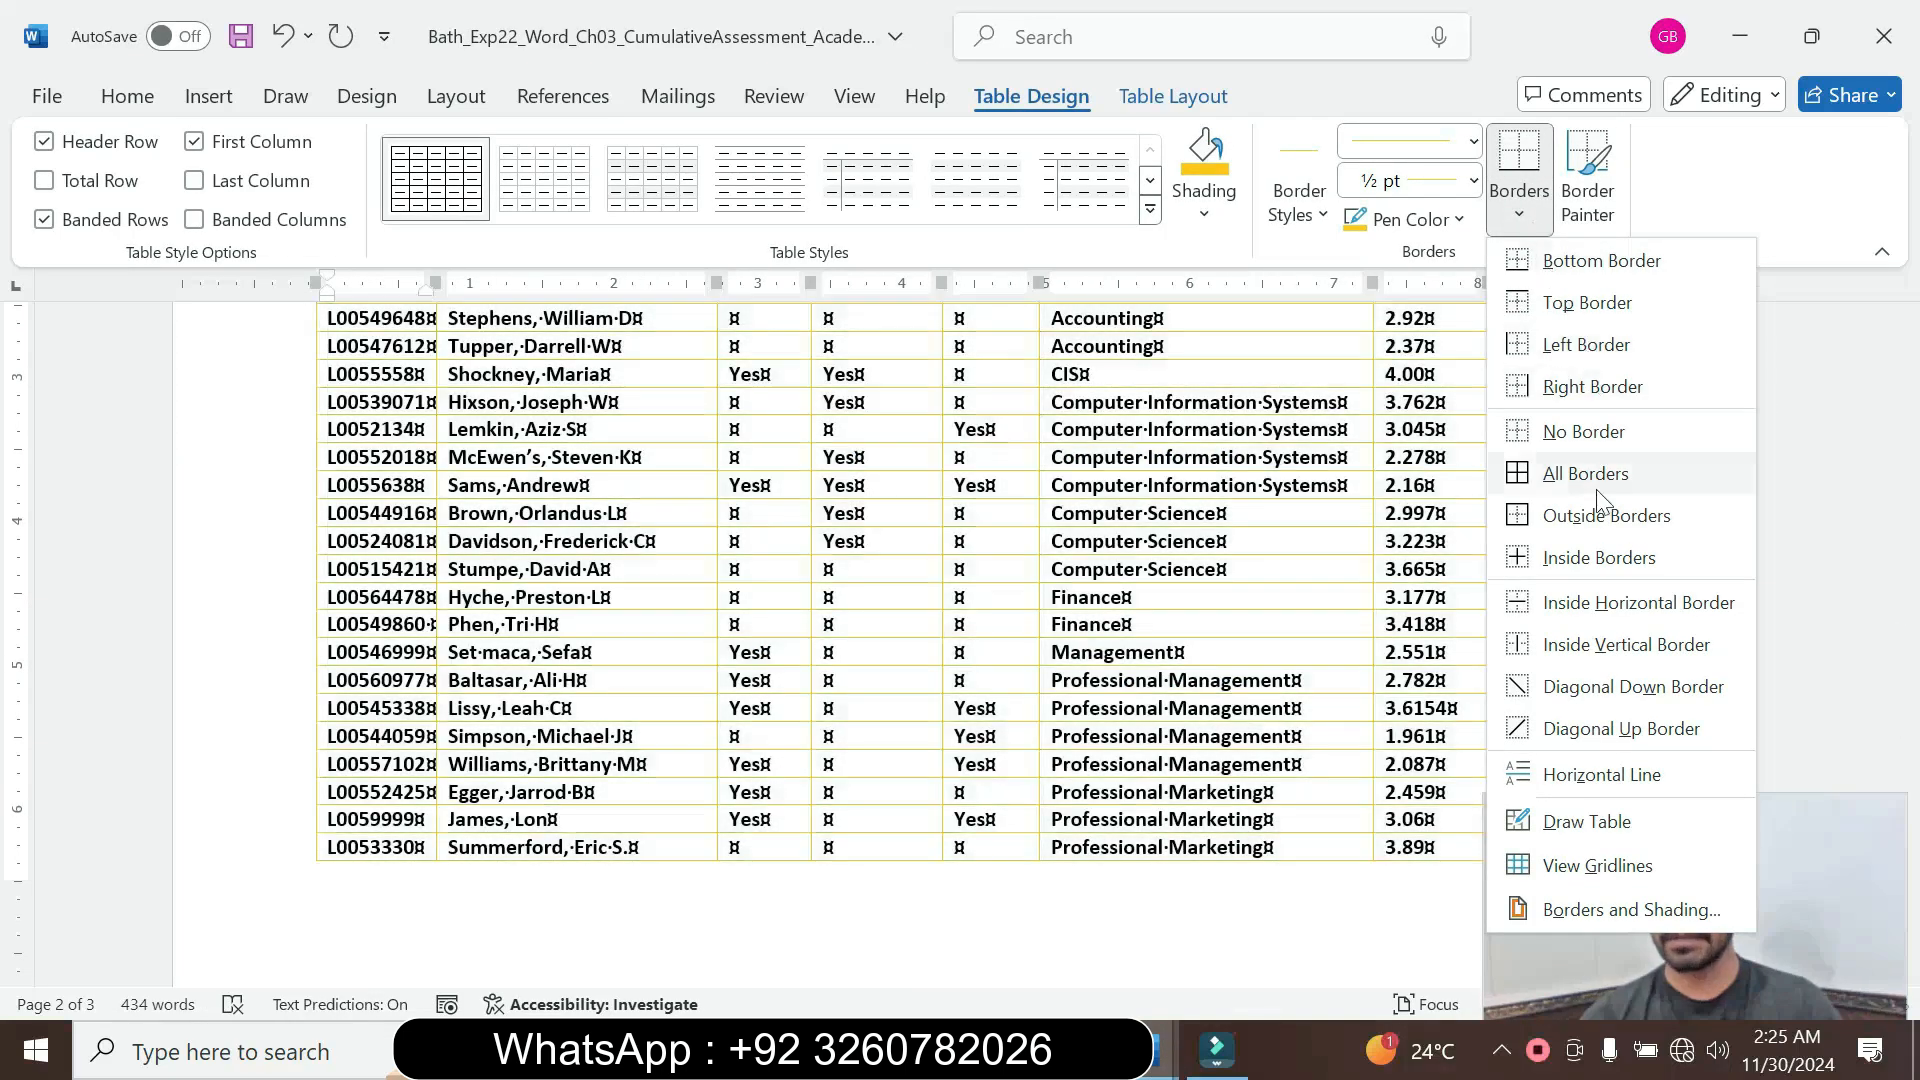
{"action": "left_click", "coordinate": [1587, 473]}
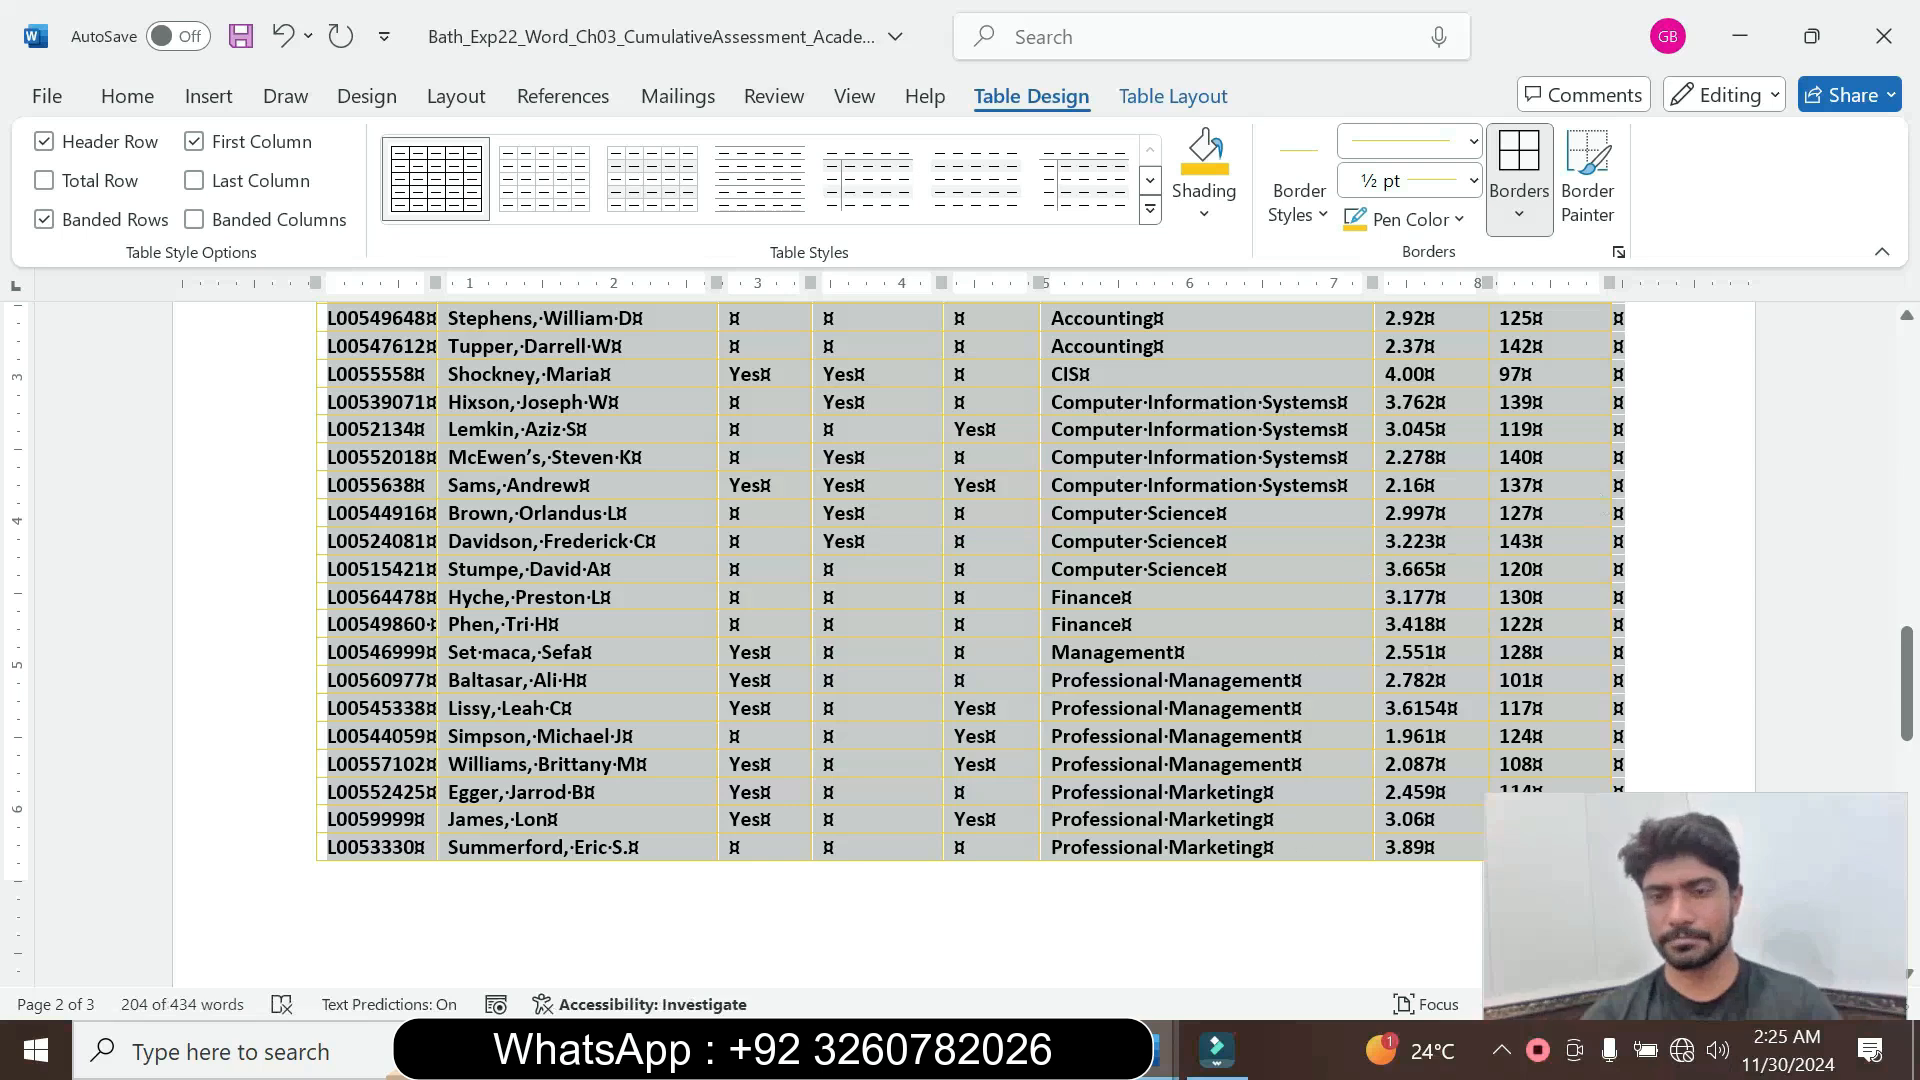
In the instructions document, return the text of completed instruction 8 to font size 9 and remove its highlight
{"action": "mouse_move", "coordinate": [1160, 1055]}
{"action": "left_click", "coordinate": [1233, 919]}
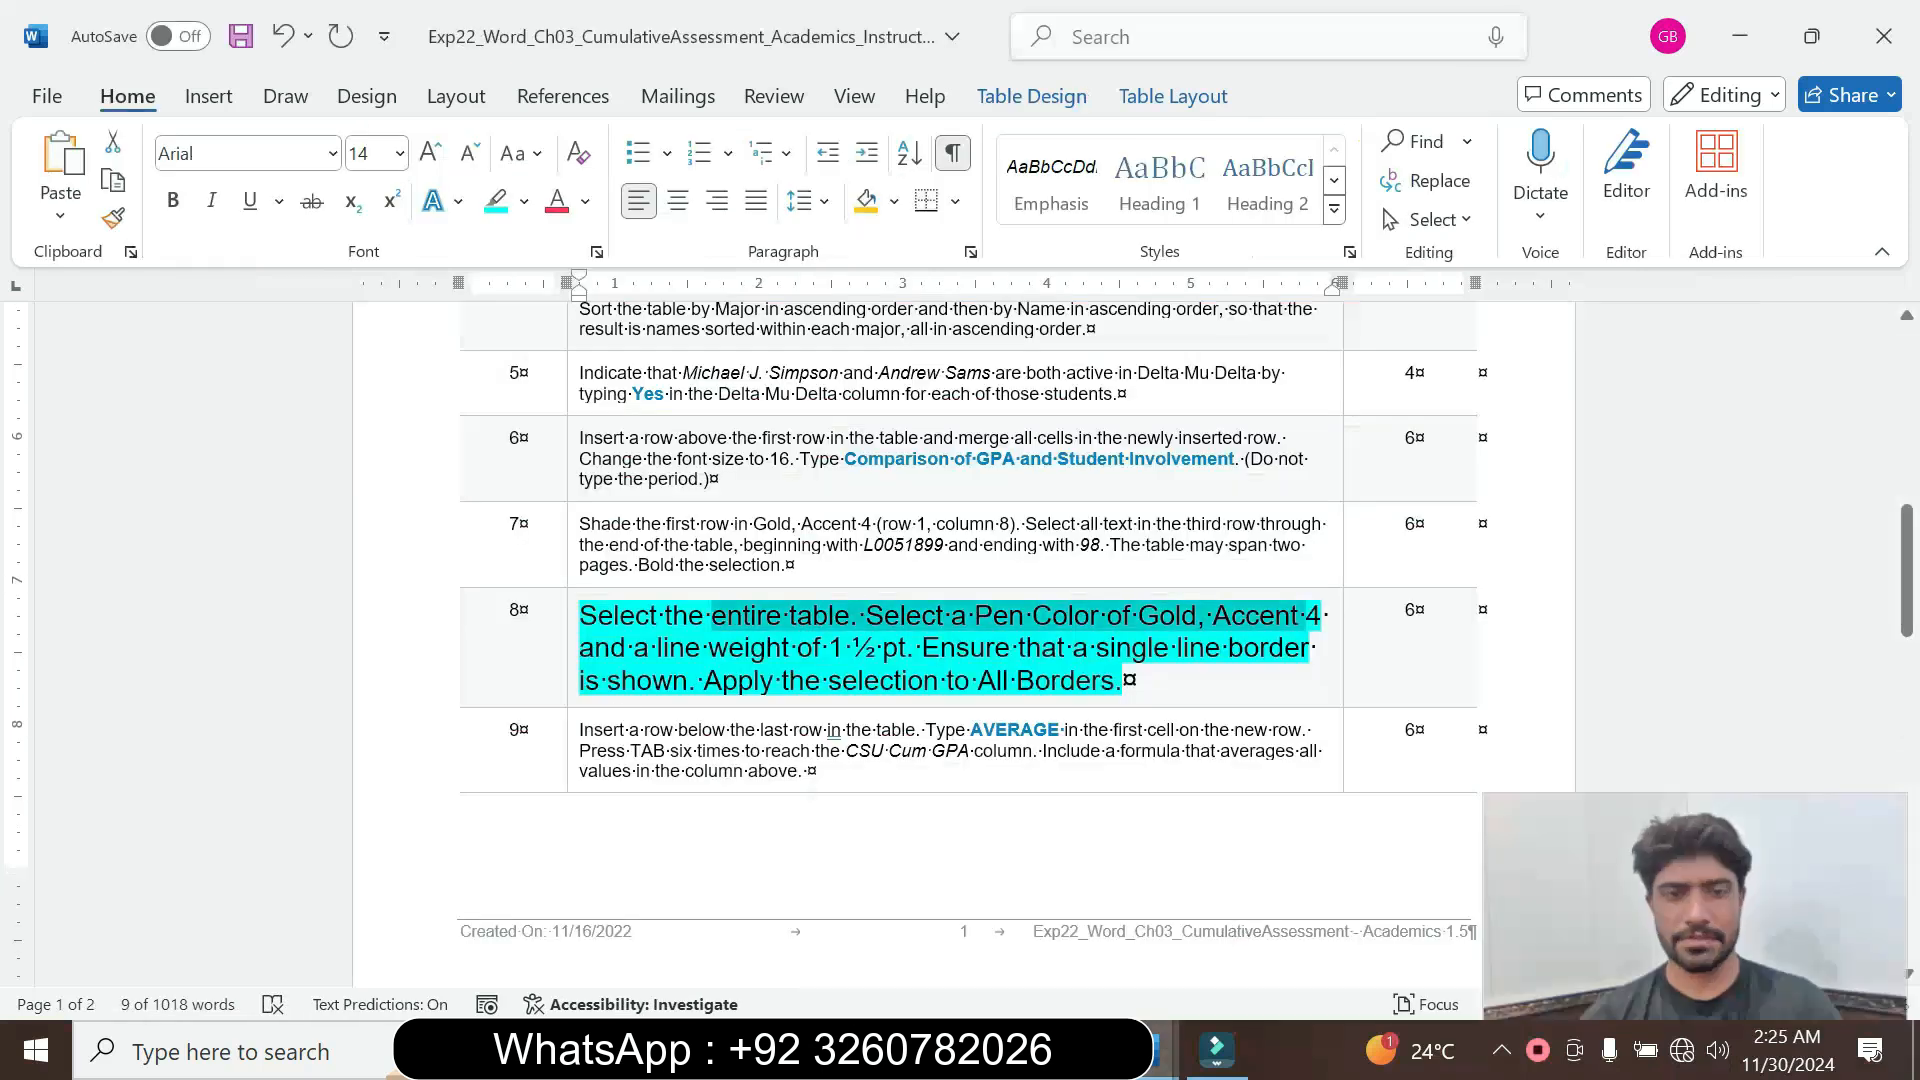
{"action": "left_click", "coordinate": [565, 697]}
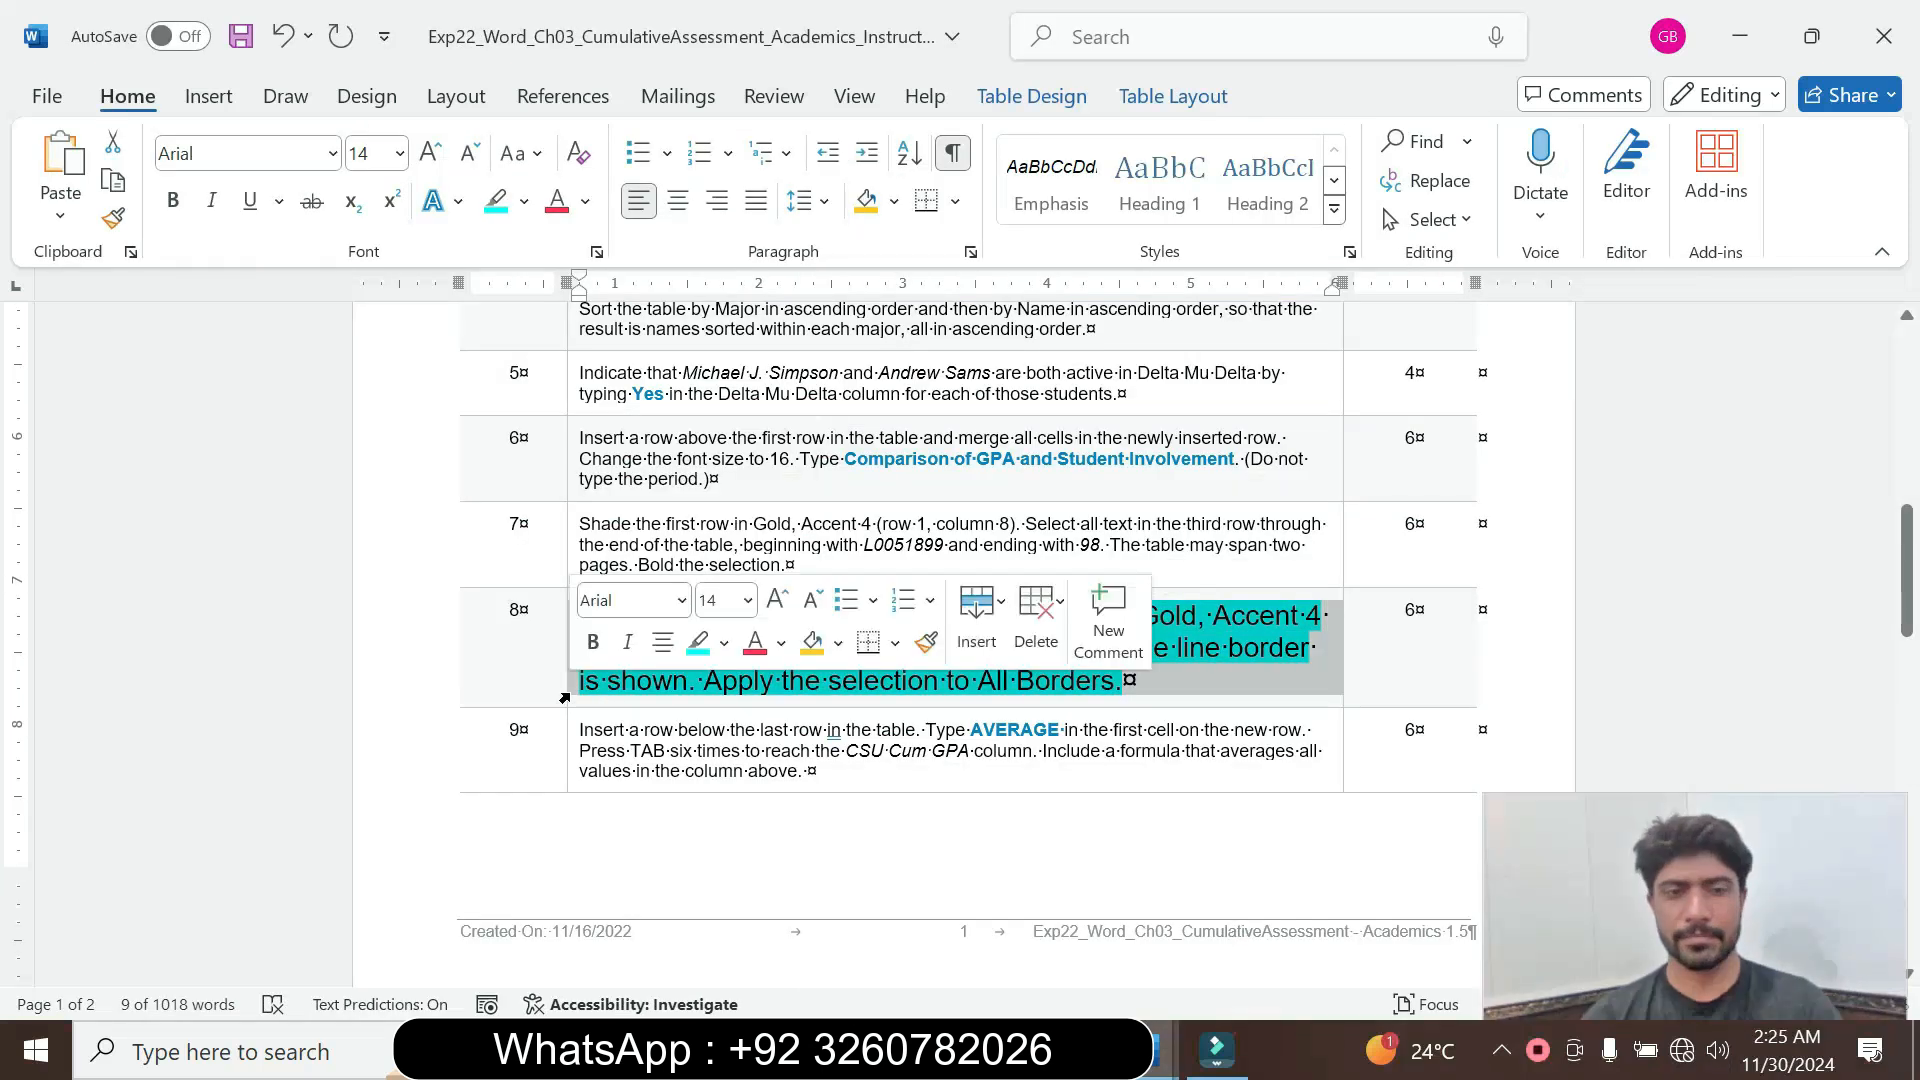
{"action": "left_click", "coordinate": [748, 601]}
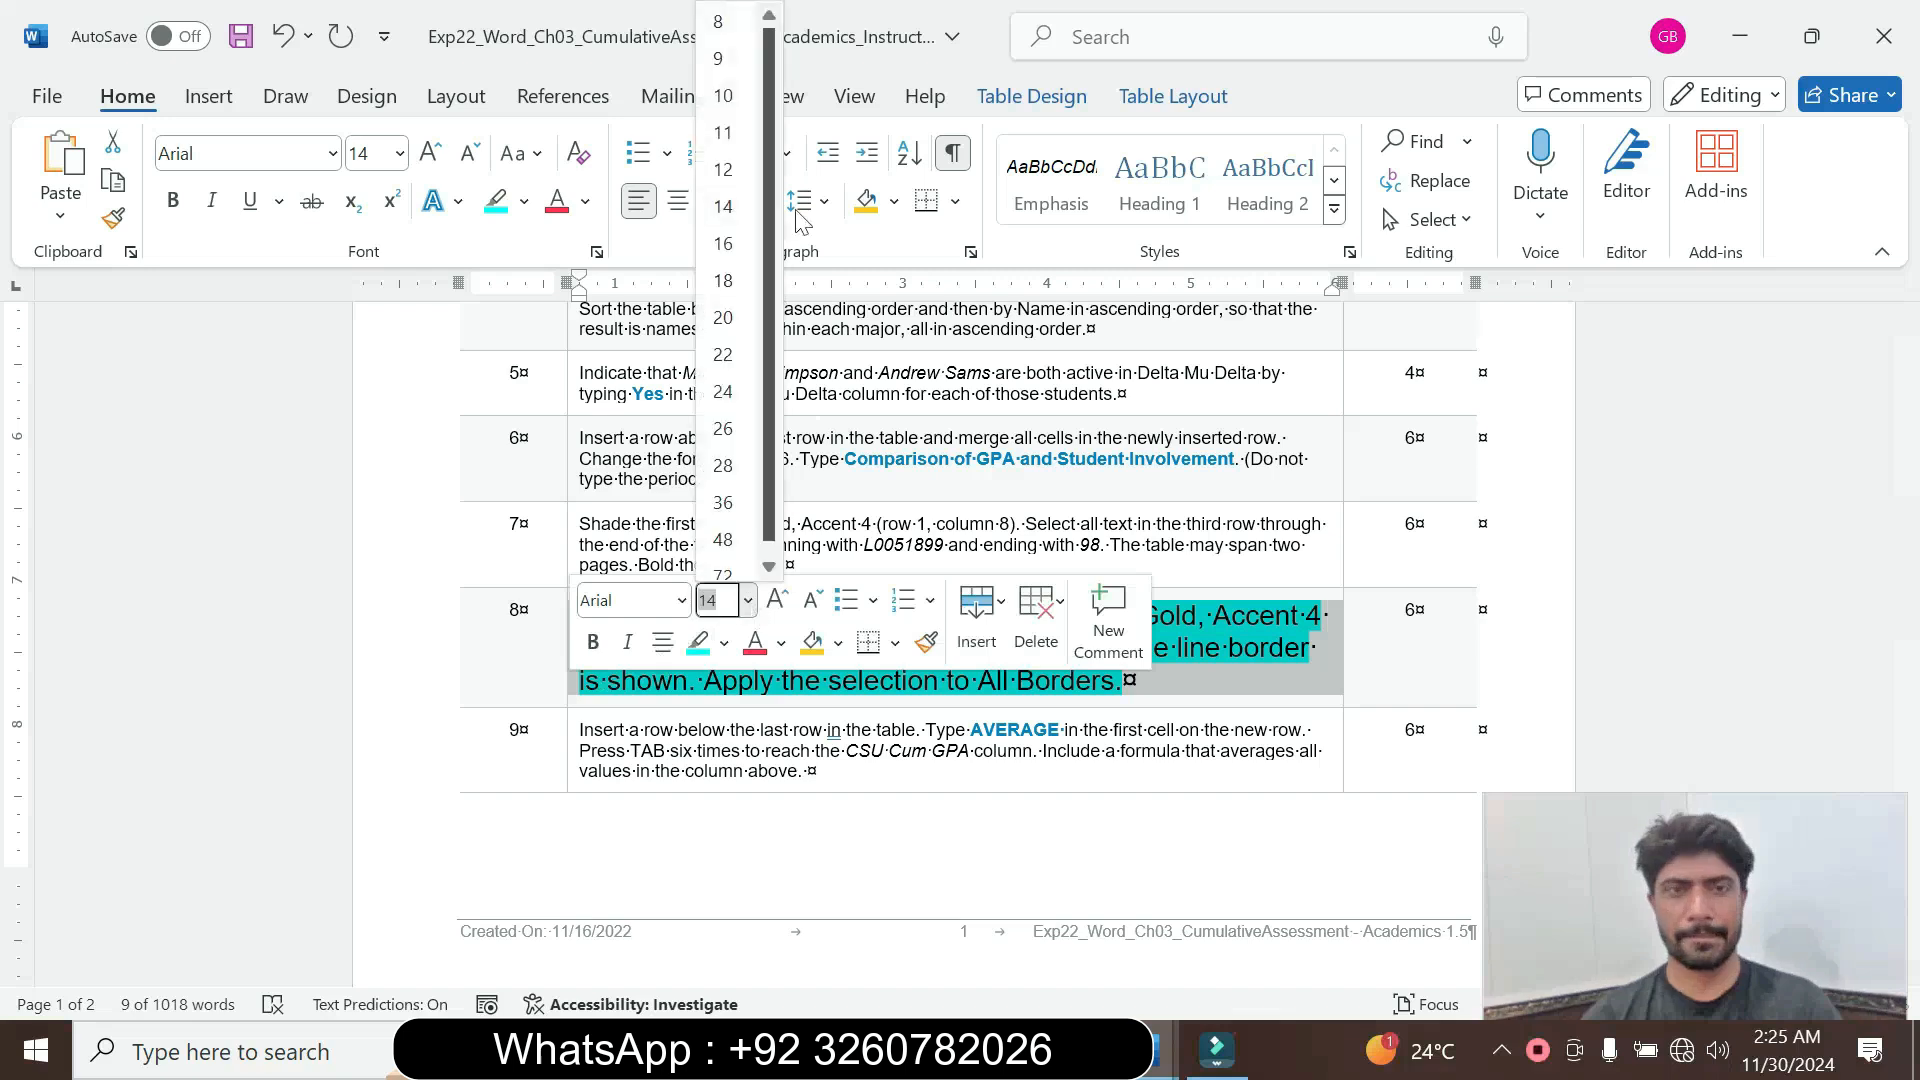
{"action": "left_click", "coordinate": [732, 72]}
{"action": "left_click", "coordinate": [524, 201]}
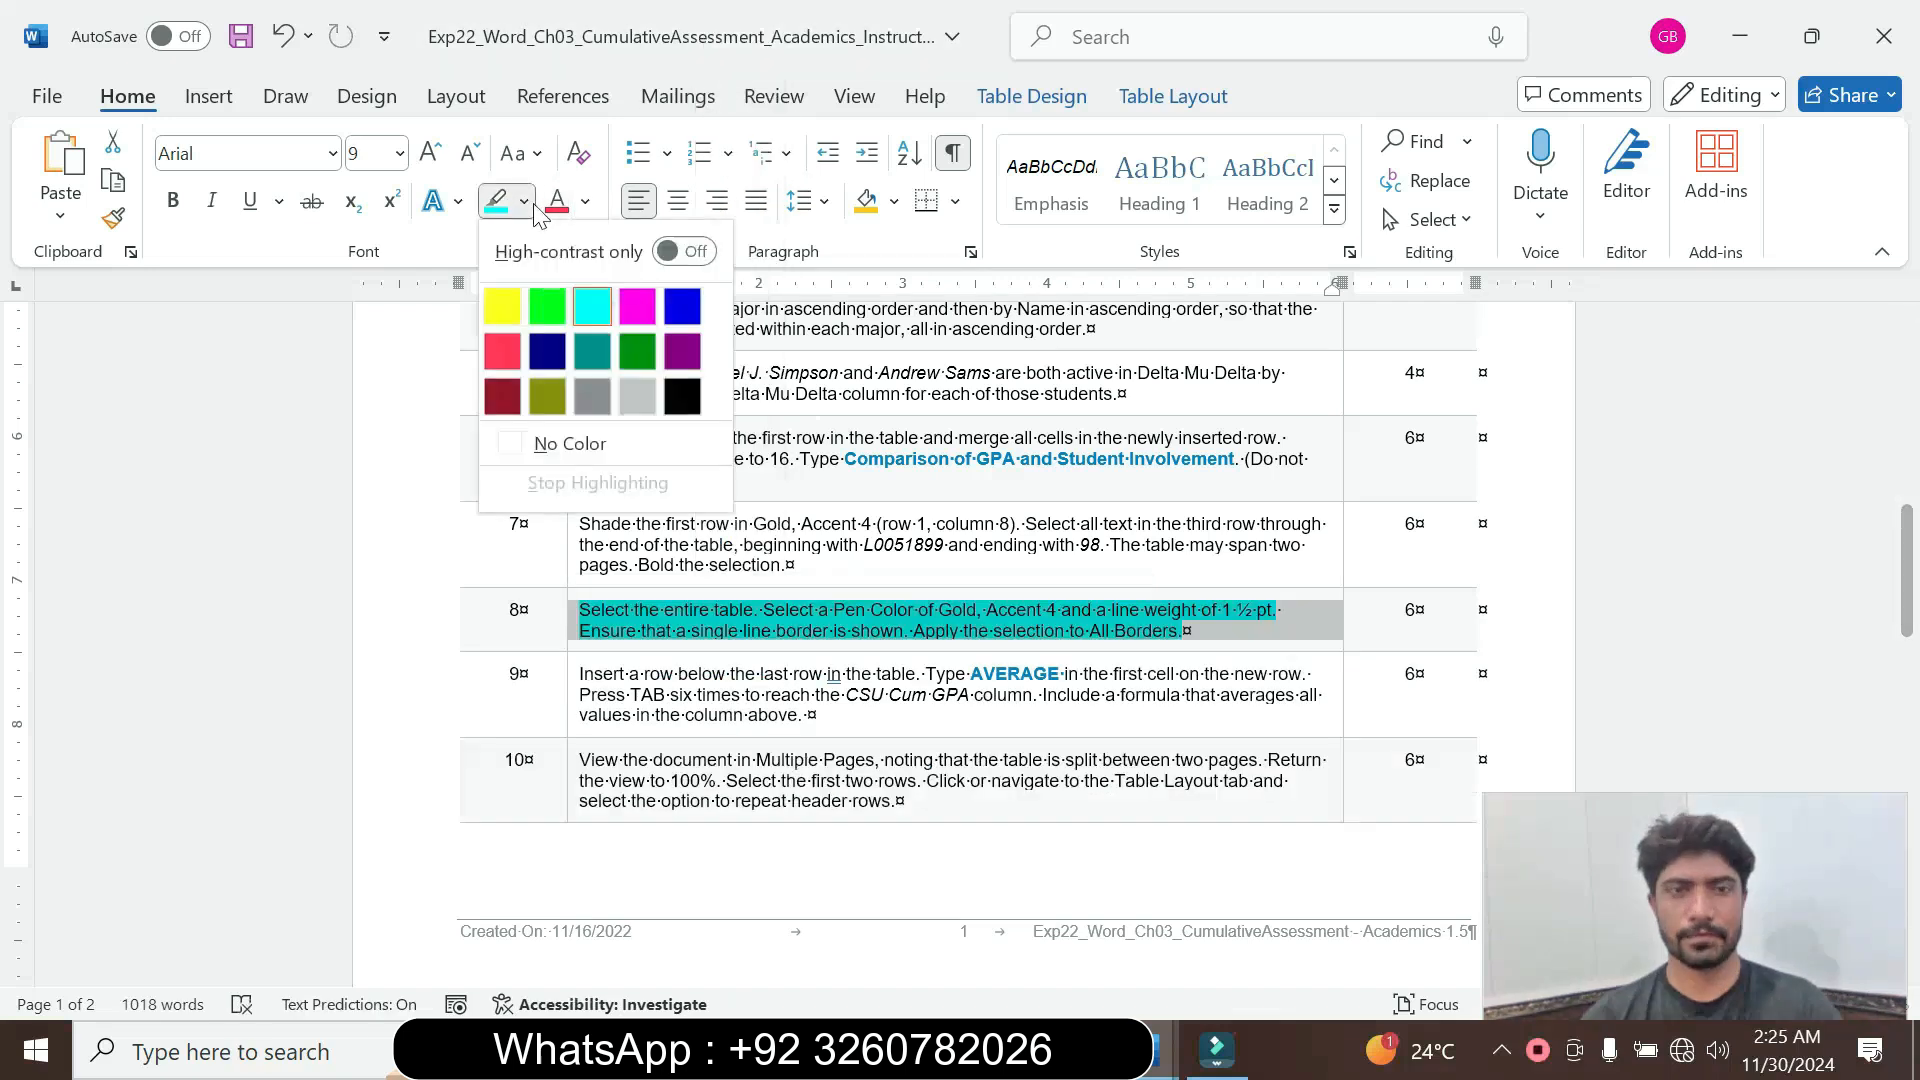
{"action": "left_click", "coordinate": [565, 444]}
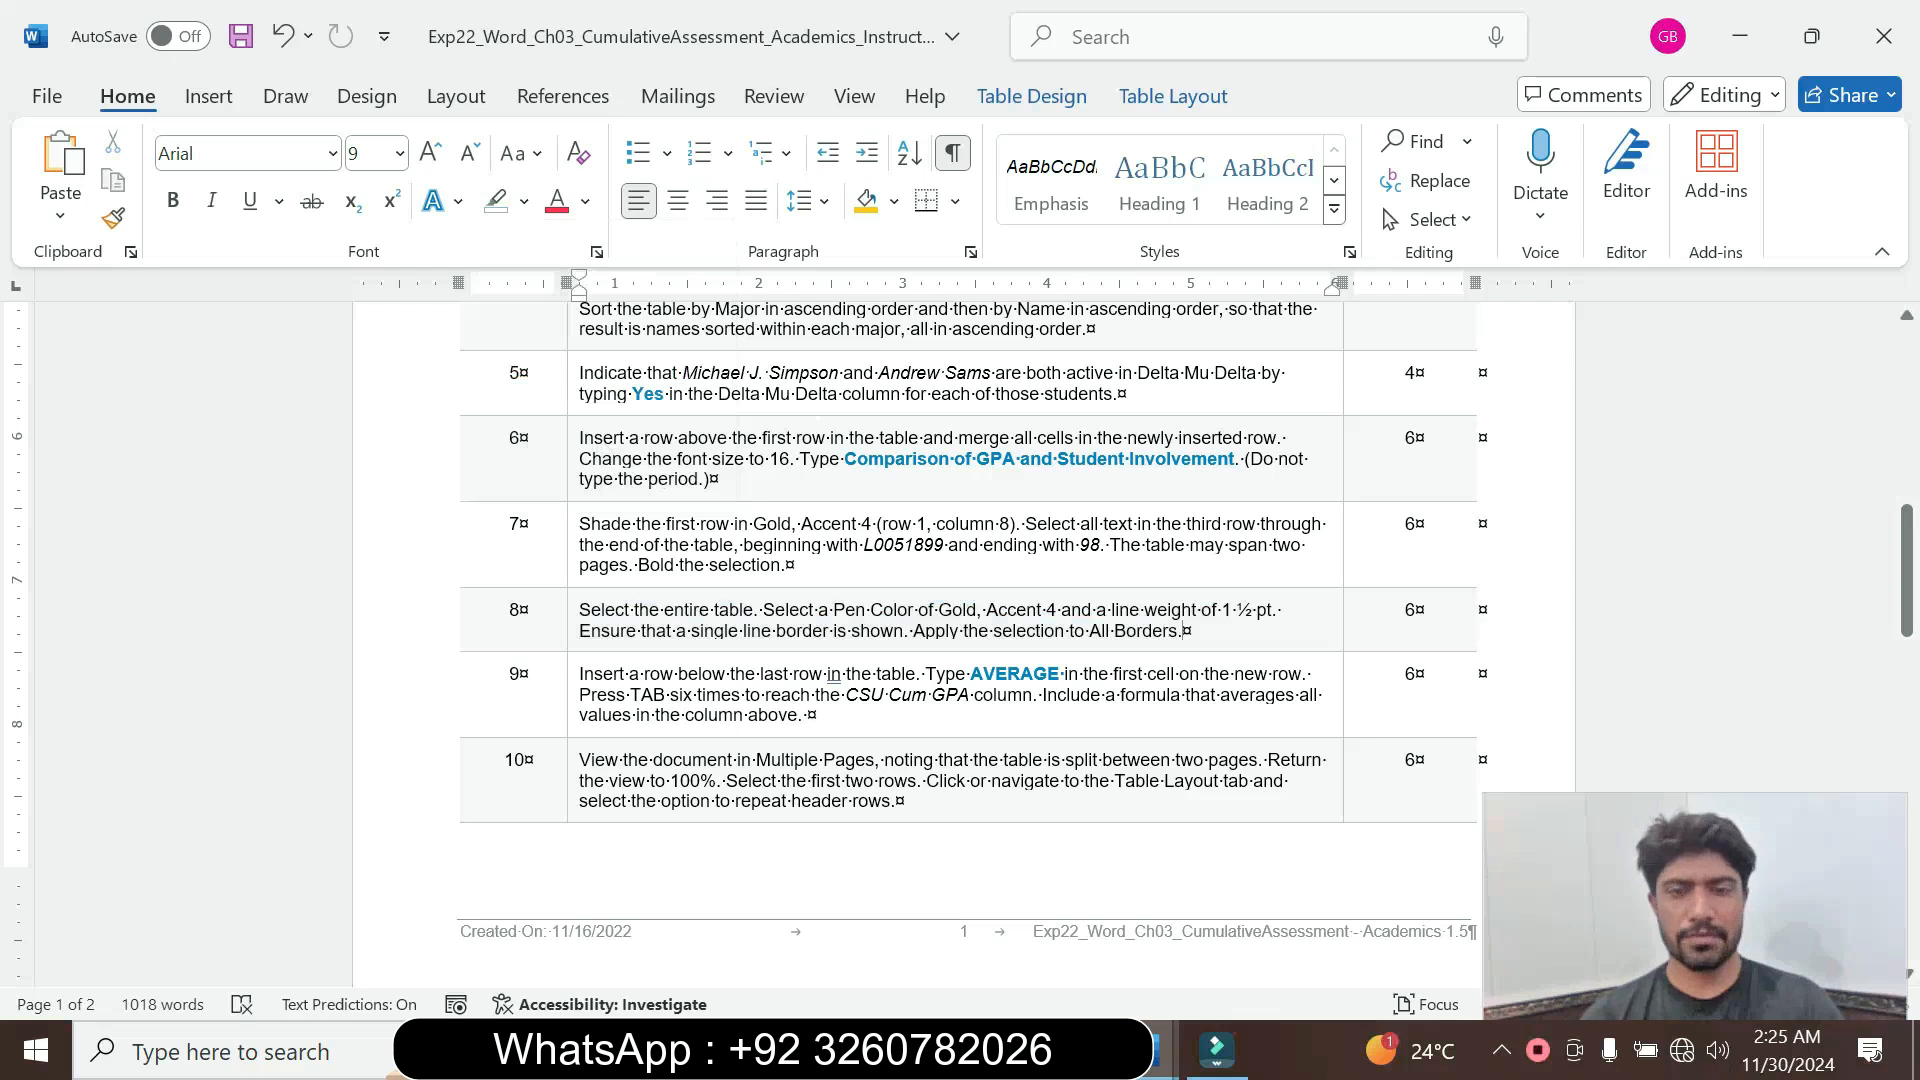
Enlarge the text of instruction 9 to font size 16, highlight it in turquoise, and read through it
{"action": "left_click", "coordinate": [567, 729]}
{"action": "left_click", "coordinate": [750, 632]}
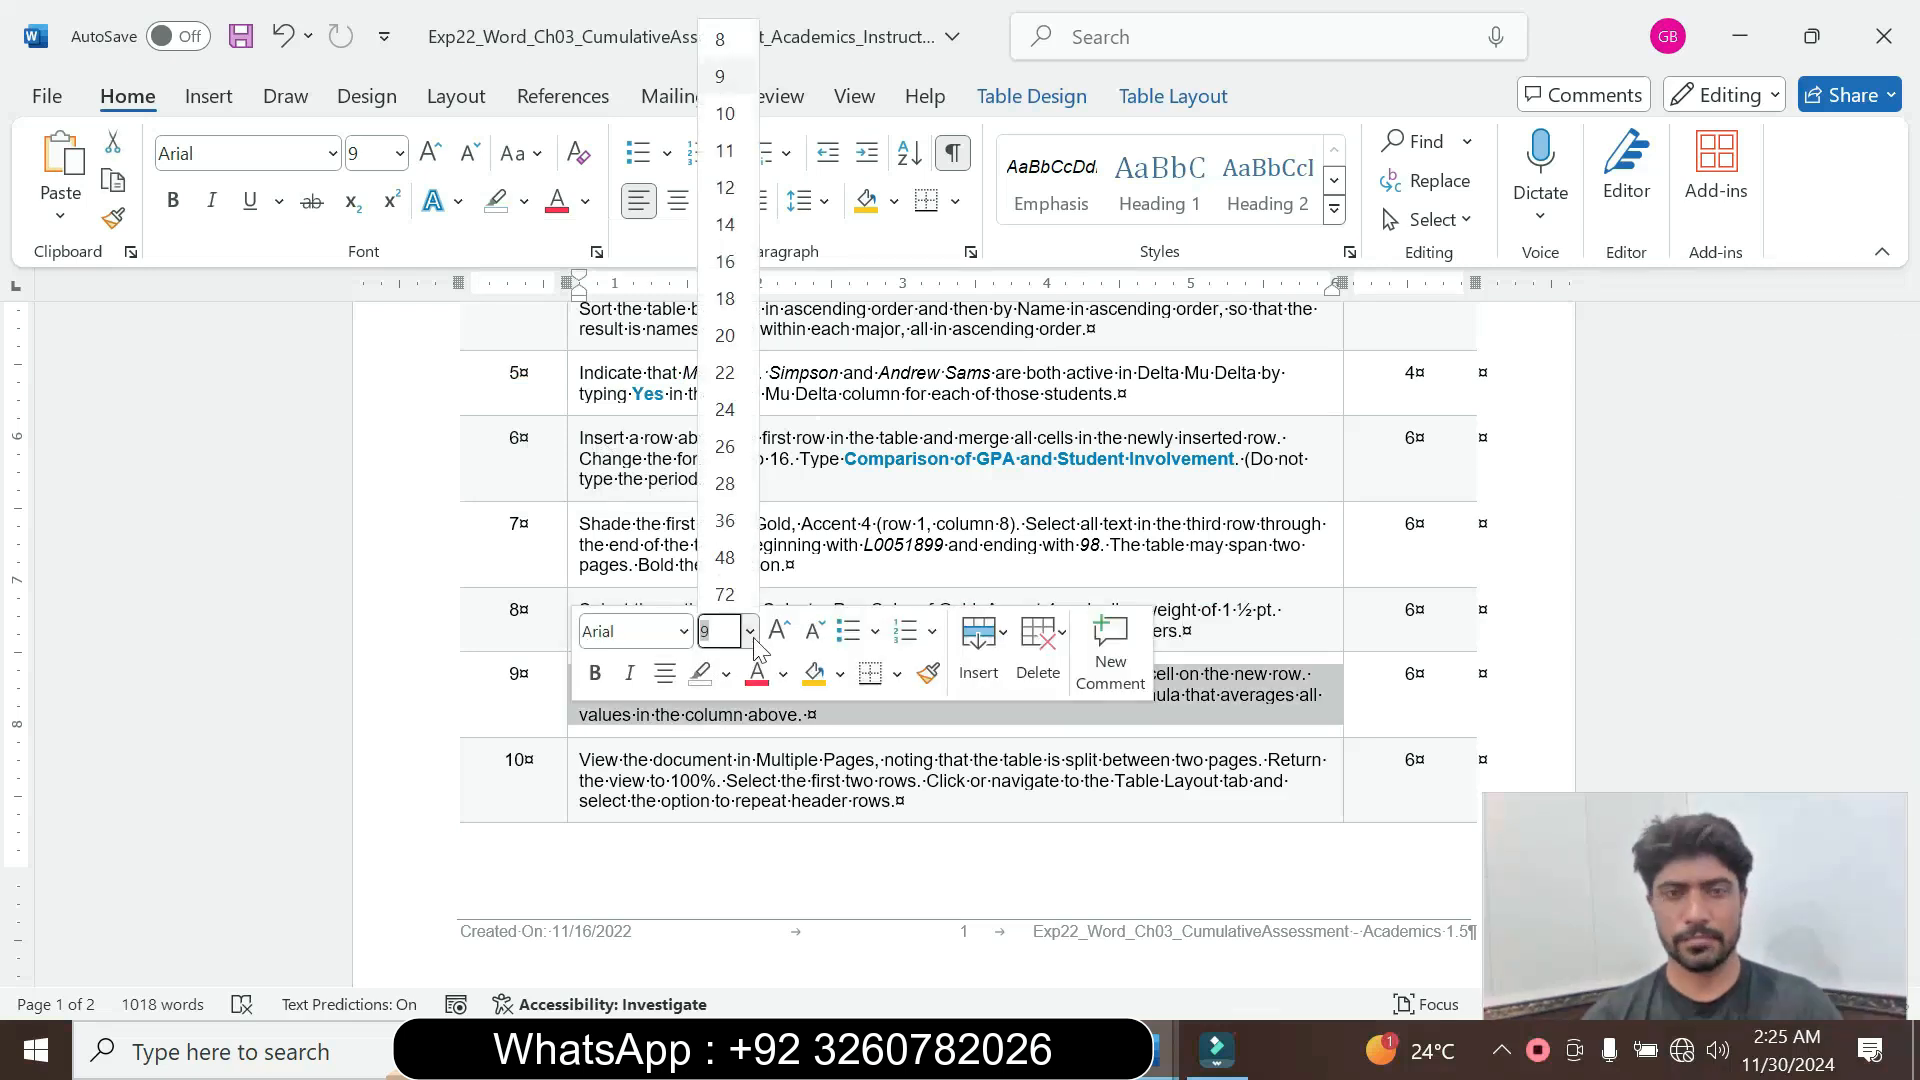
{"action": "left_click", "coordinate": [725, 261]}
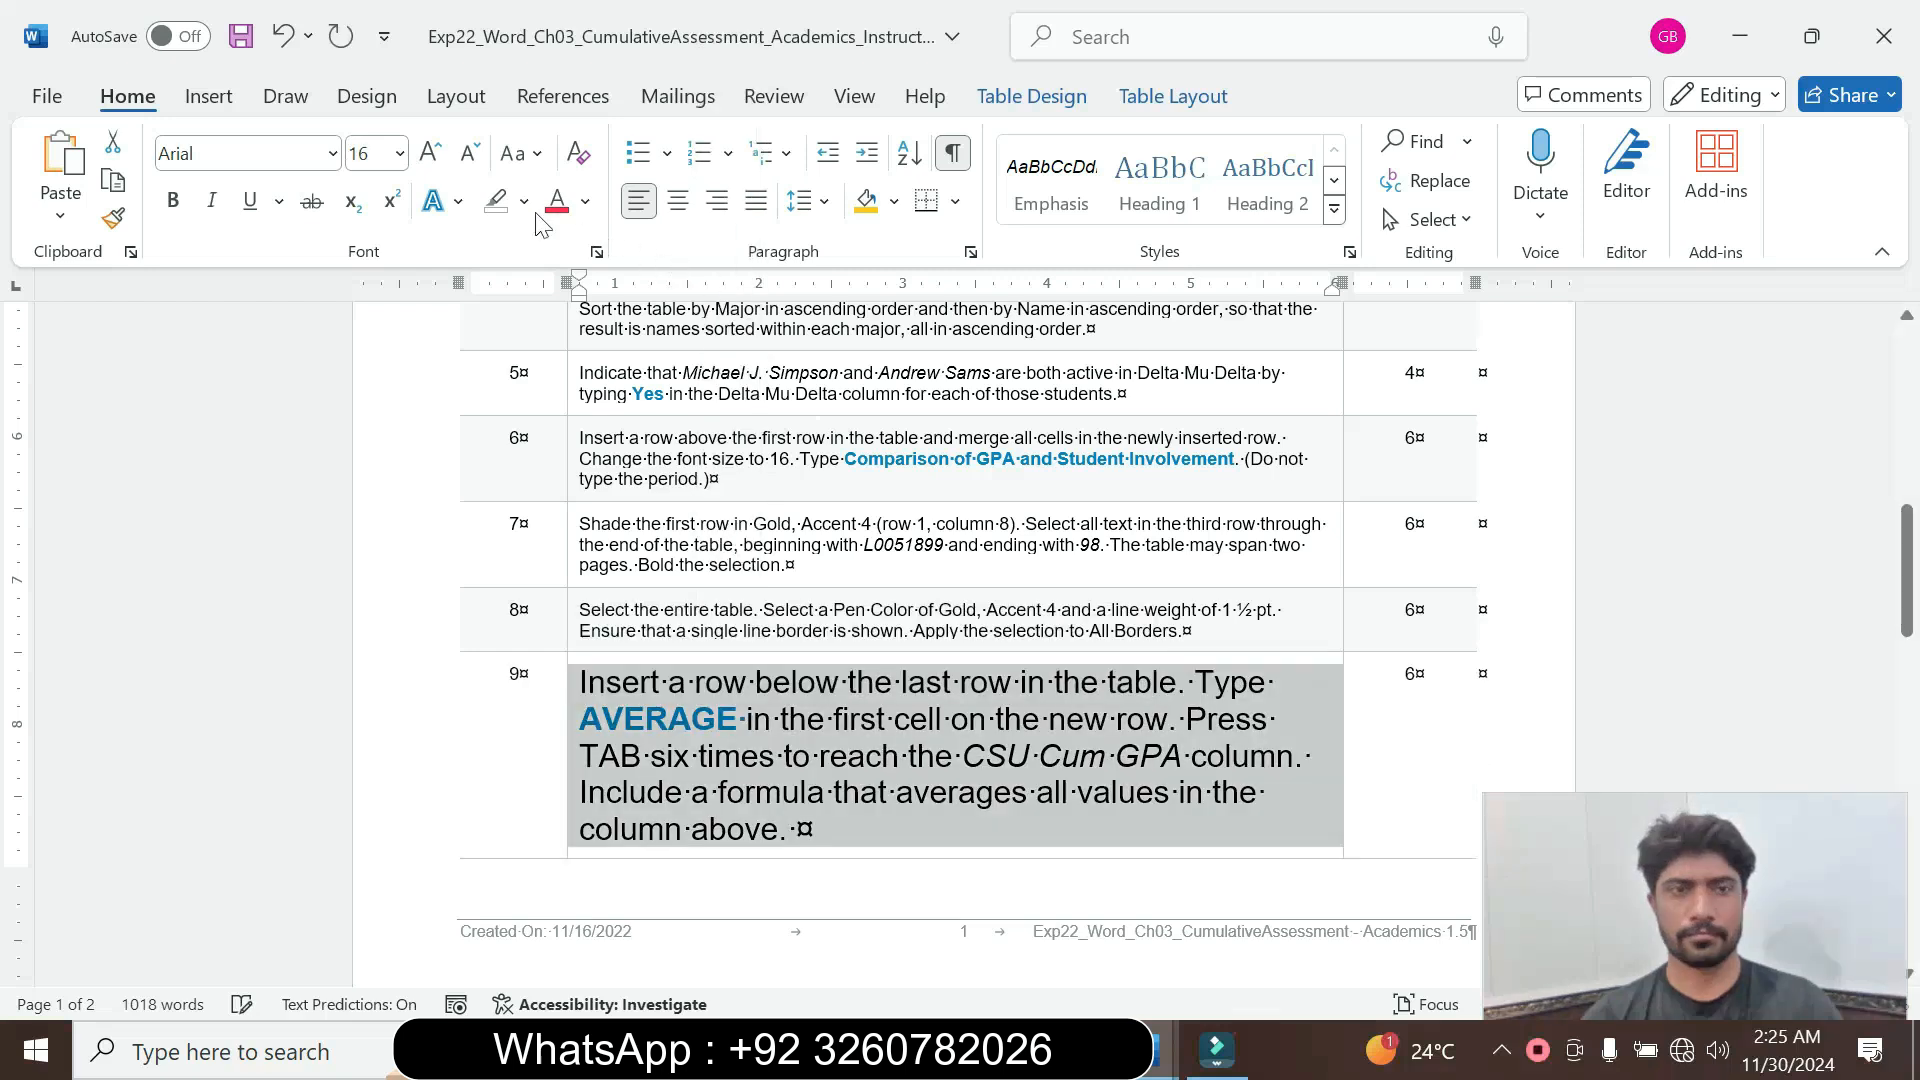
{"action": "left_click", "coordinate": [524, 201]}
{"action": "left_click", "coordinate": [586, 302]}
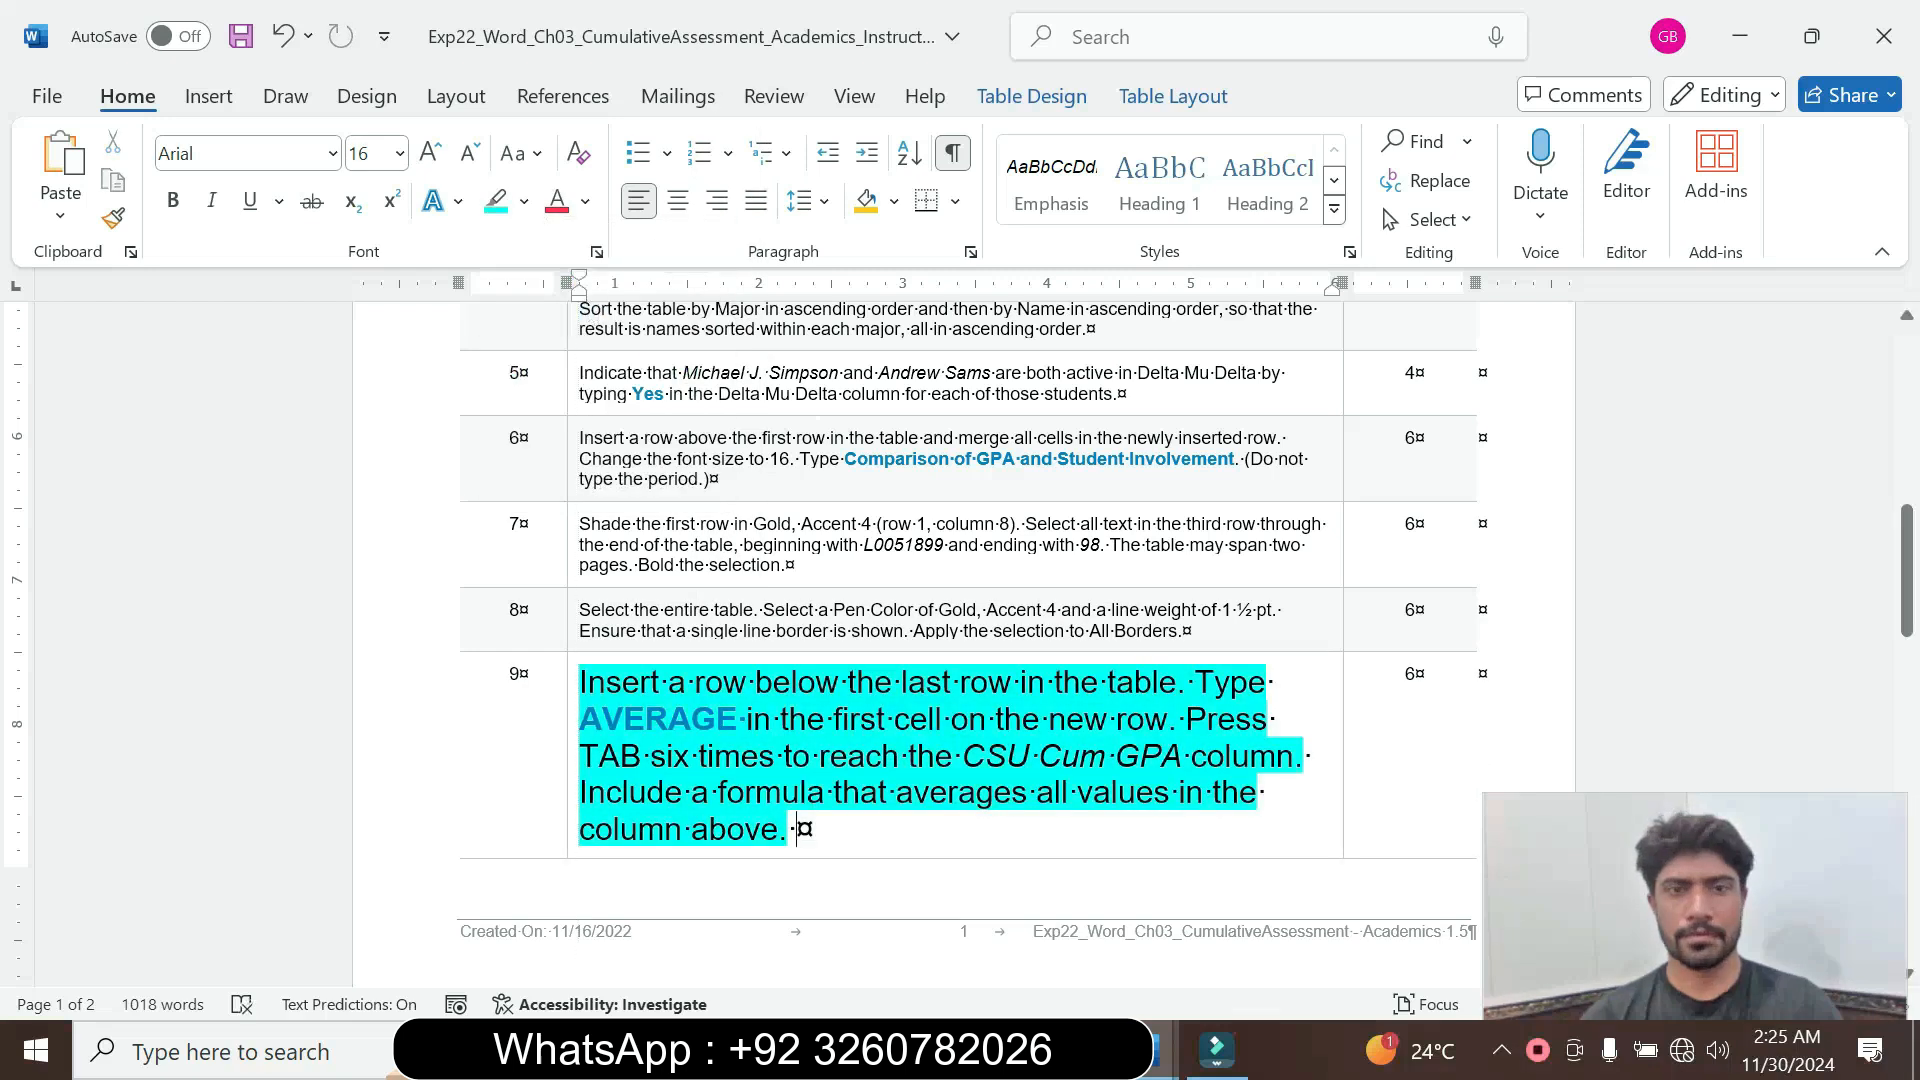
{"action": "left_click_drag", "start_coordinate": [1907, 580], "coordinate": [1907, 623]}
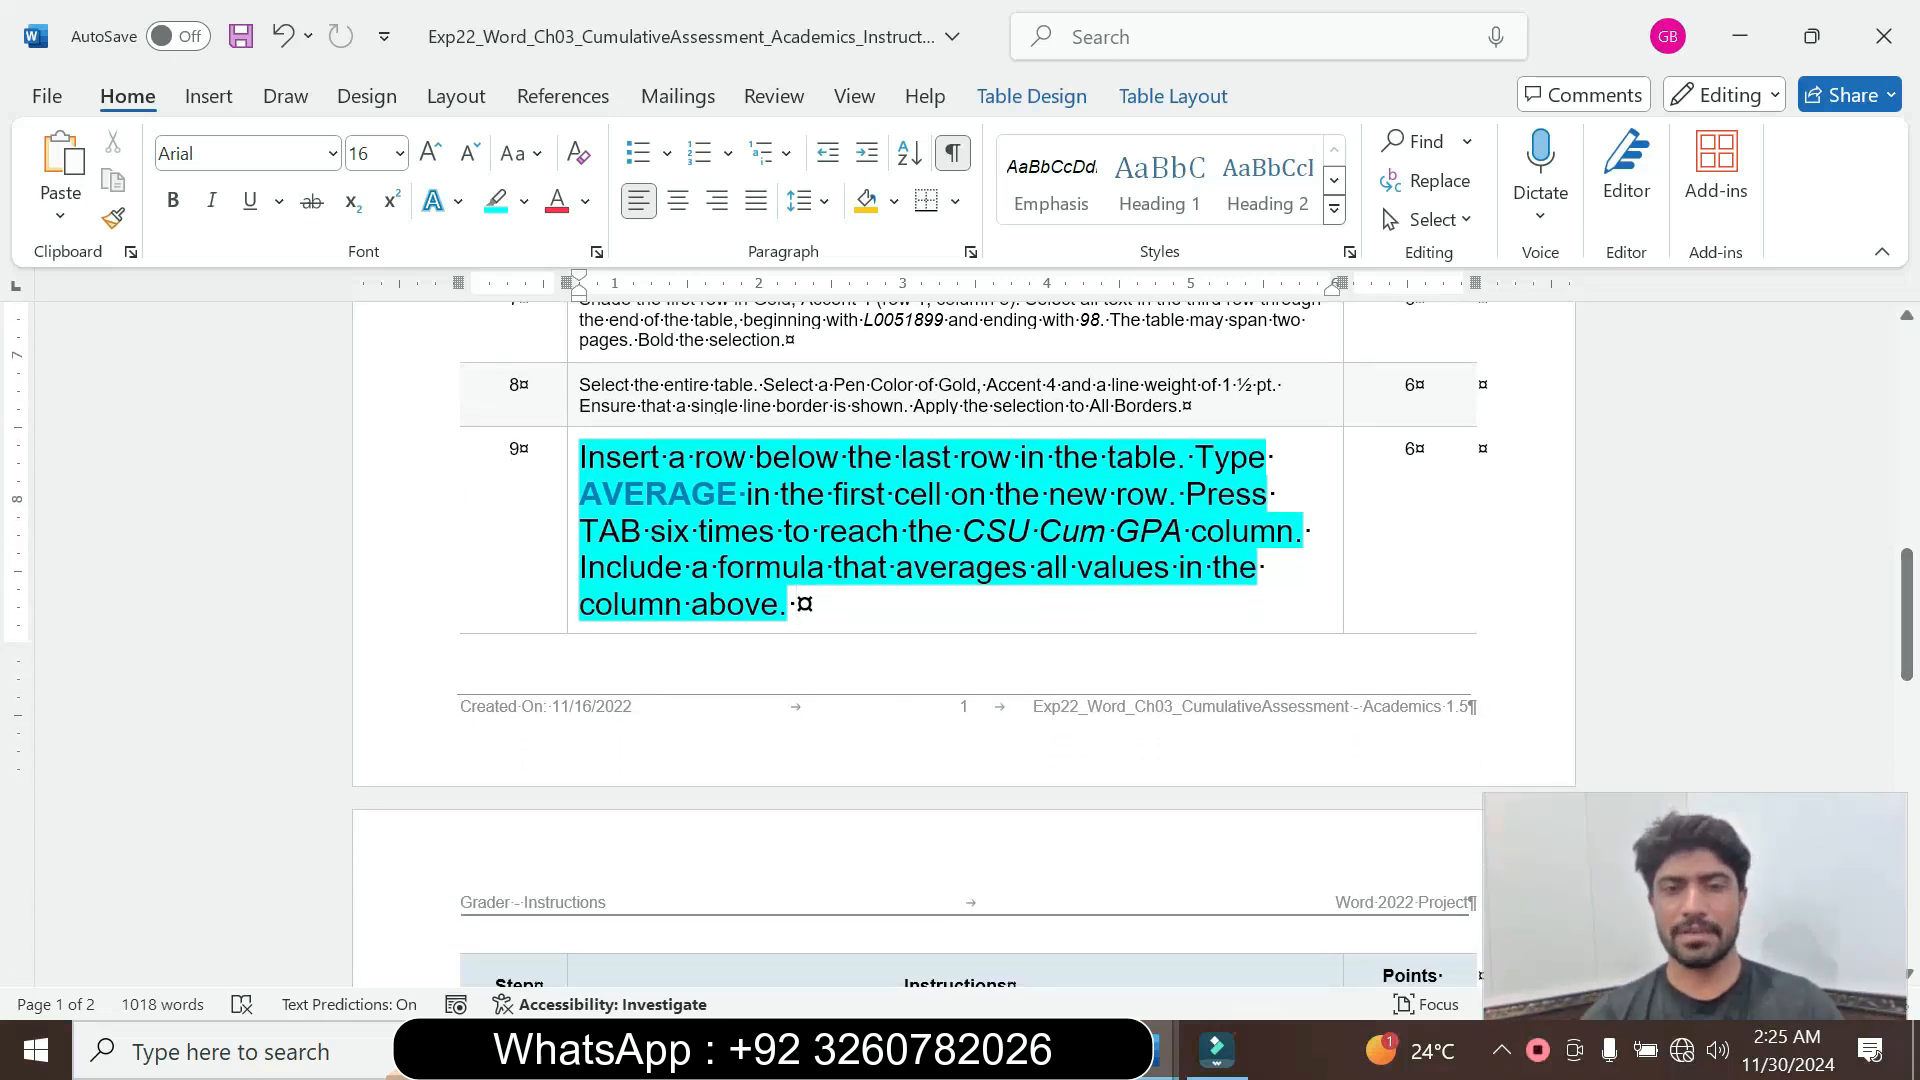
{"action": "left_click", "coordinate": [988, 540]}
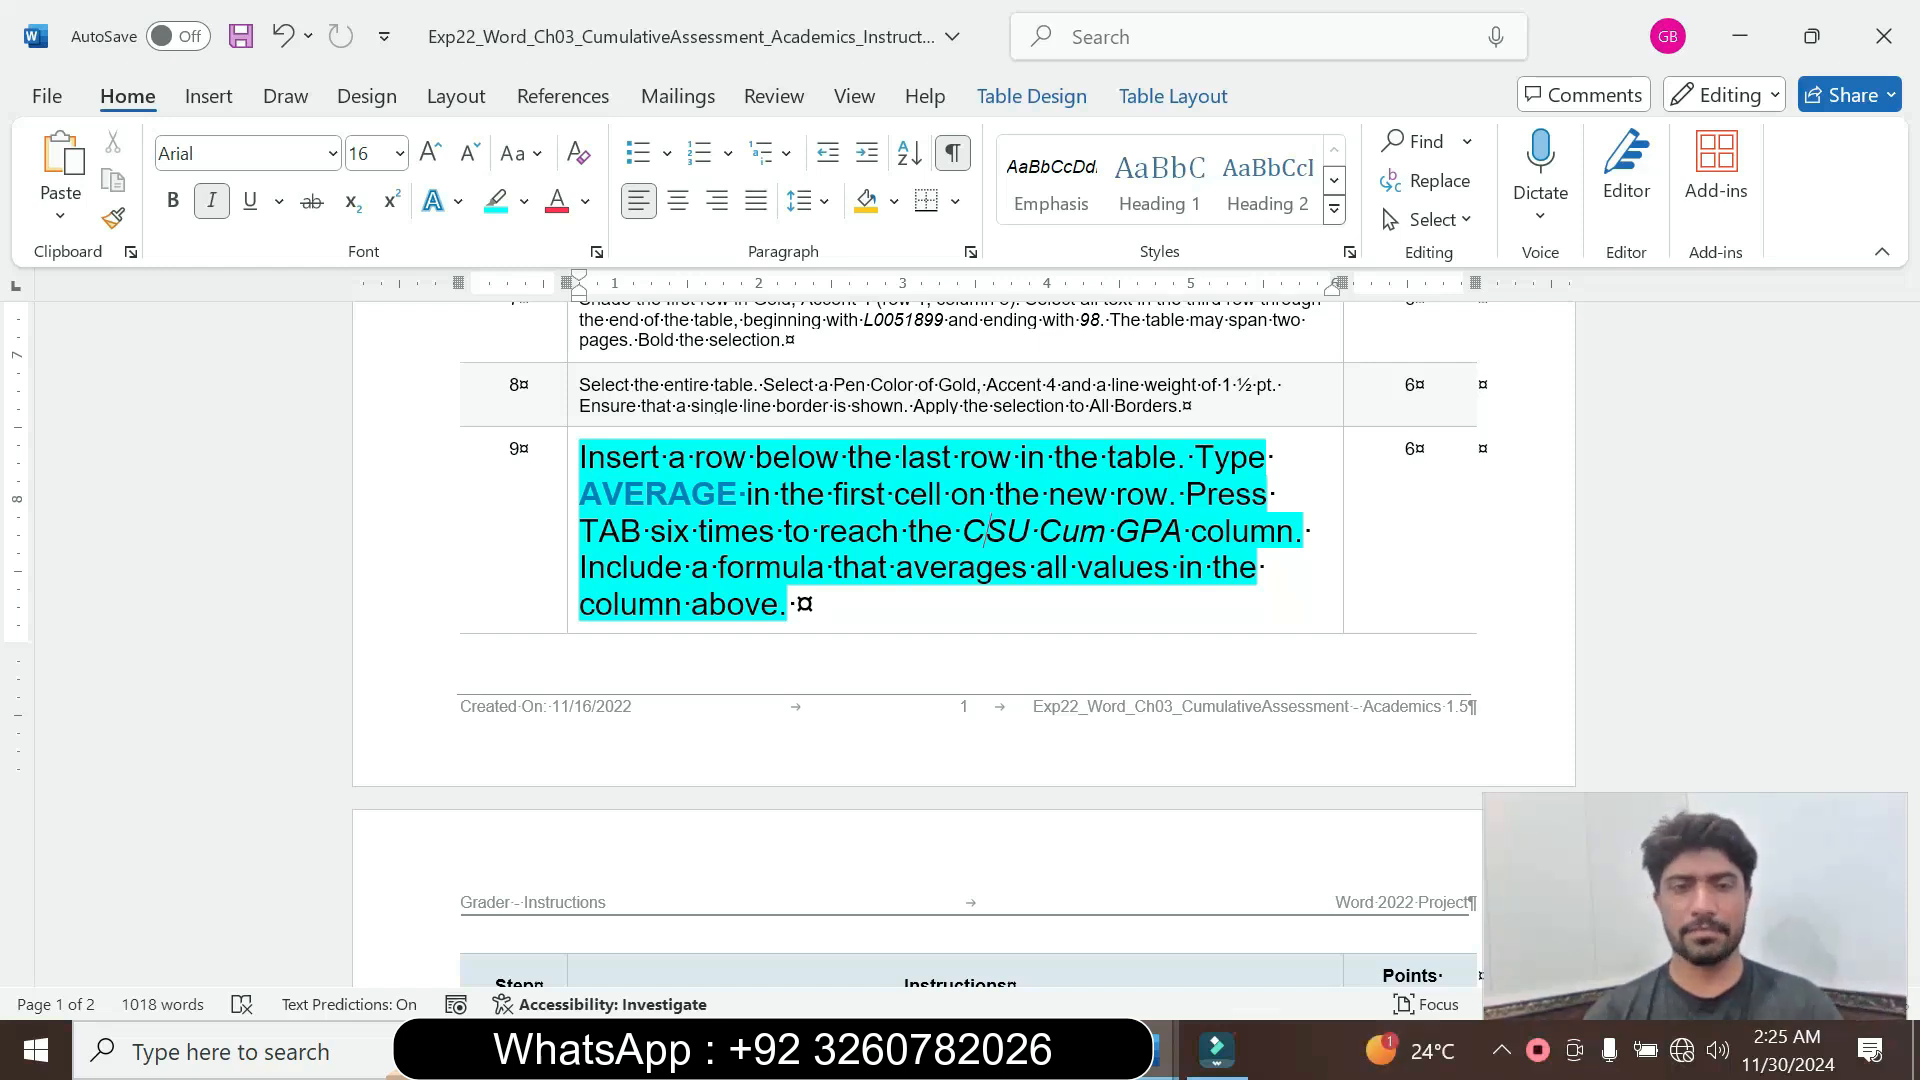
{"action": "left_click_drag", "start_coordinate": [1177, 458], "coordinate": [850, 412]}
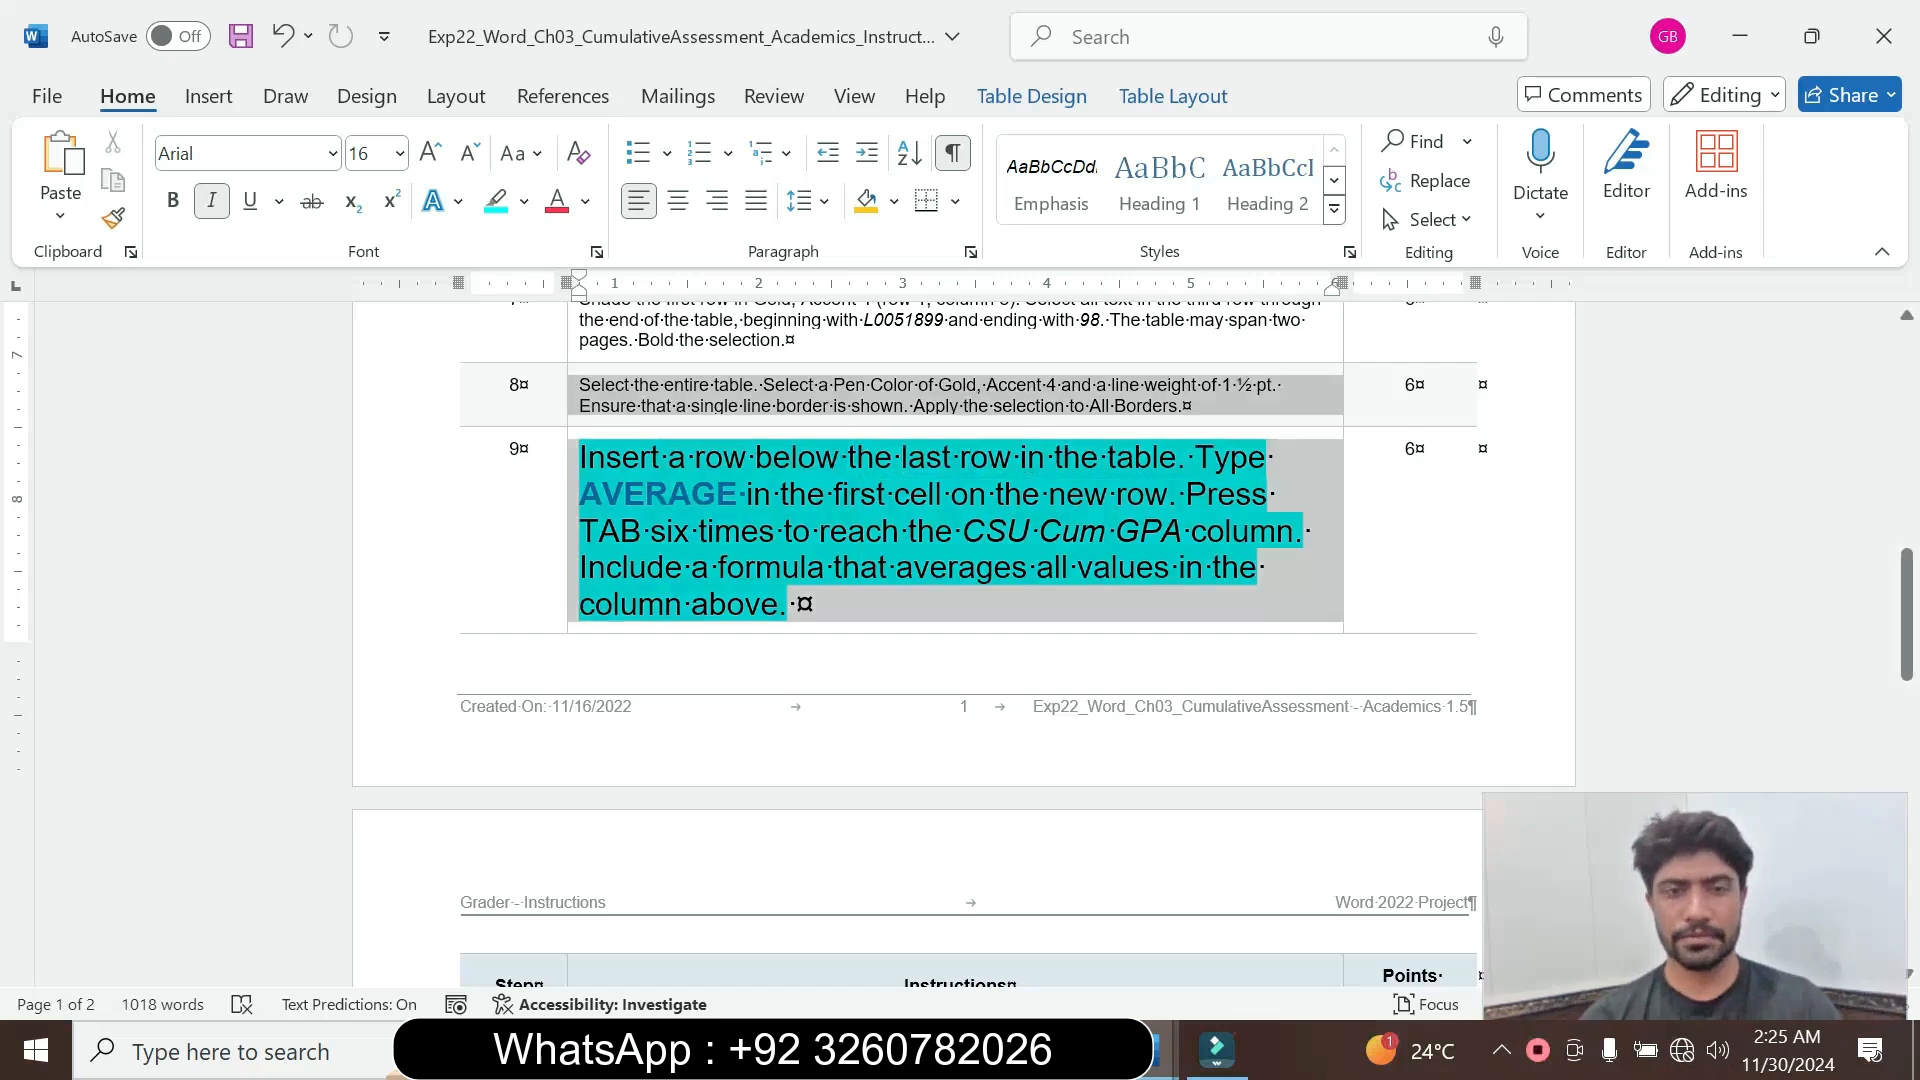
Switch to the student table document and insert a new row below the last row of the table
{"action": "left_click", "coordinate": [948, 632]}
{"action": "mouse_move", "coordinate": [1160, 1048]}
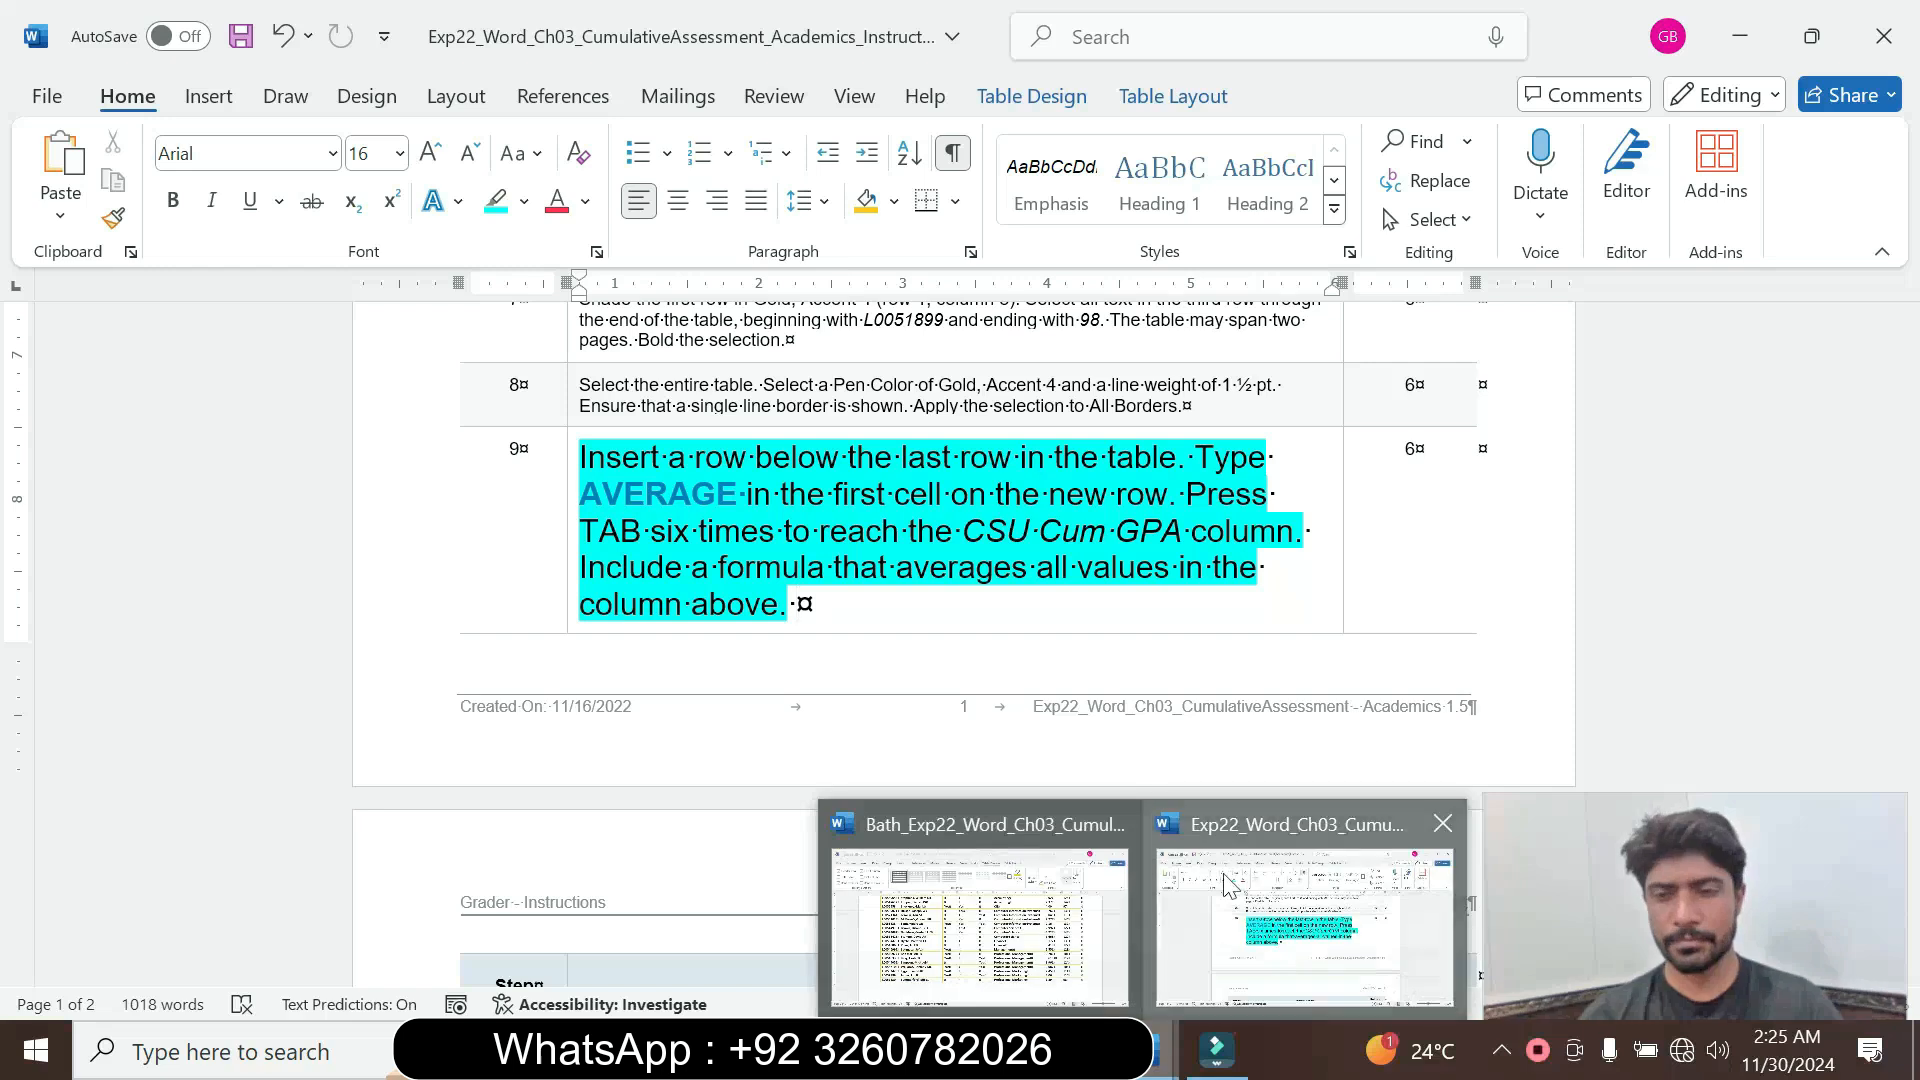
{"action": "left_click", "coordinate": [1006, 903]}
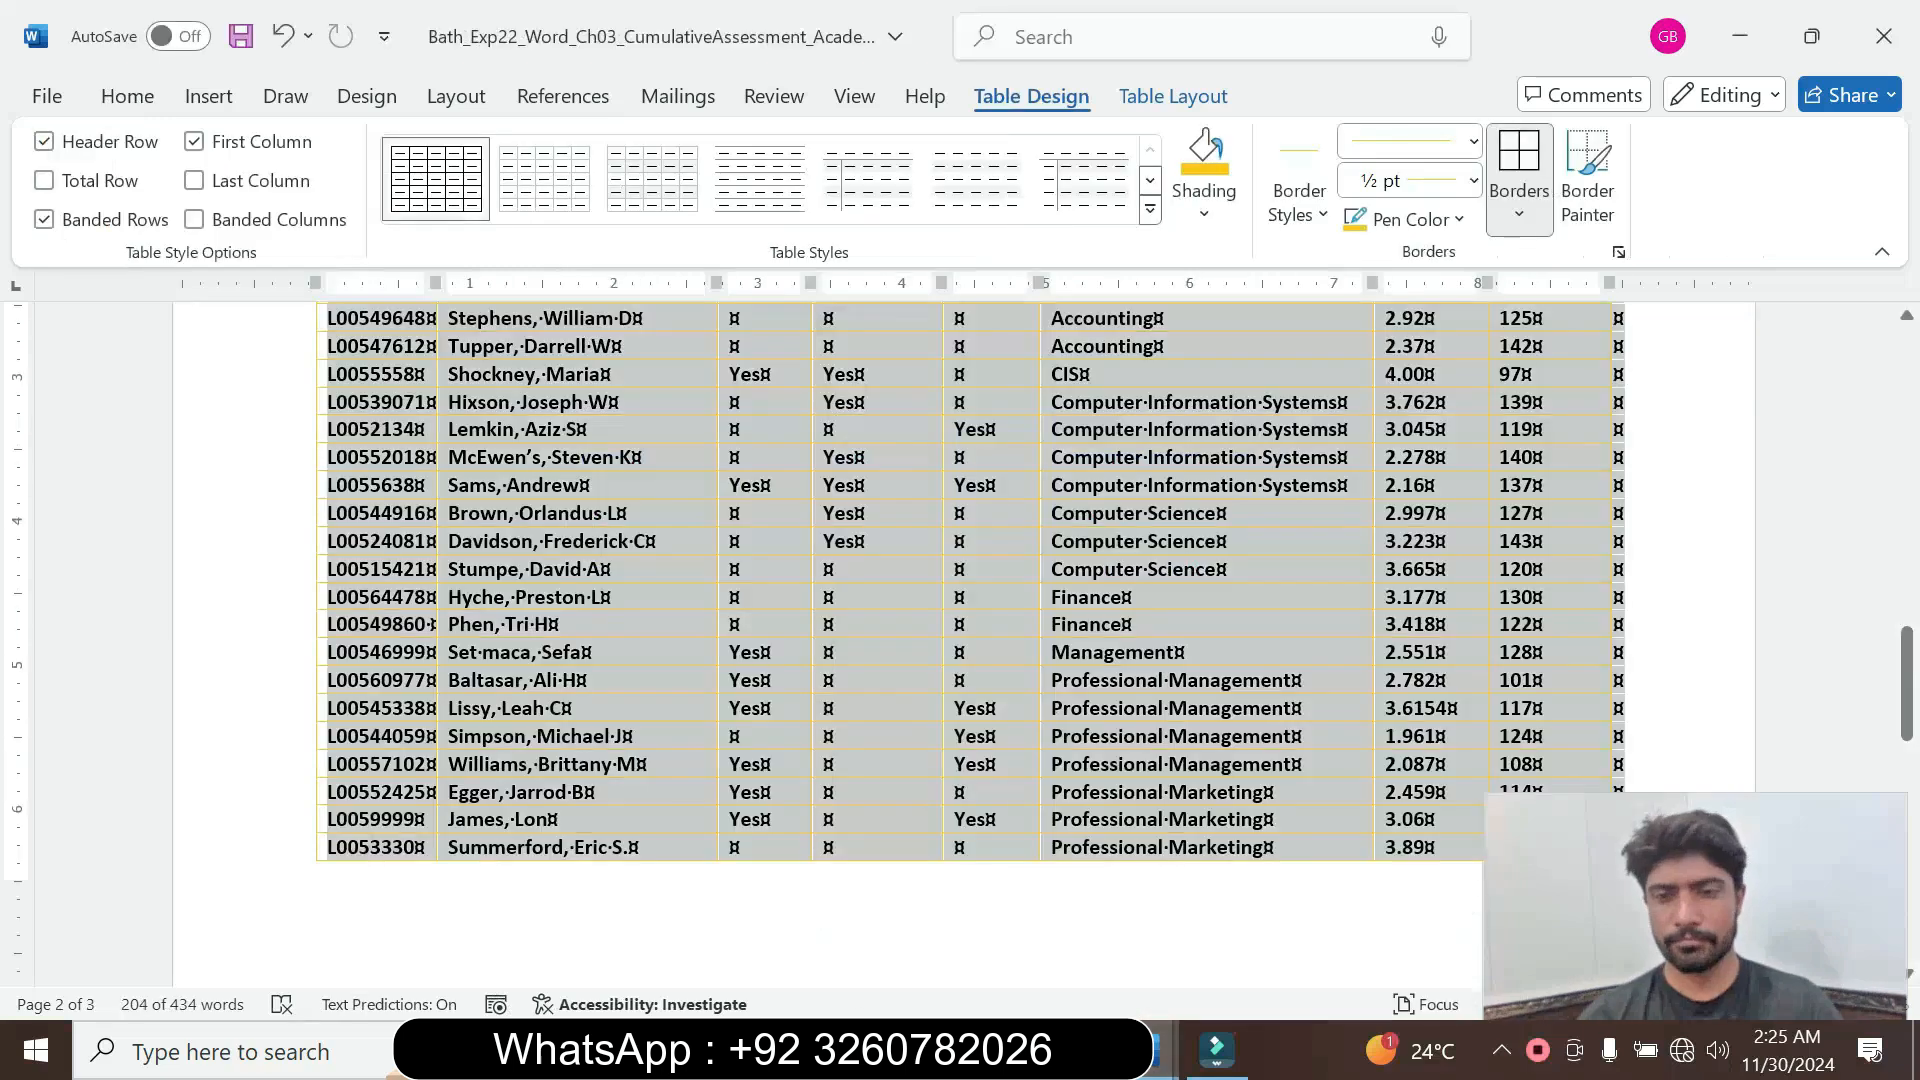
{"action": "right_click", "coordinate": [1414, 855]}
{"action": "left_click", "coordinate": [1283, 844]}
{"action": "left_click", "coordinate": [1286, 848]}
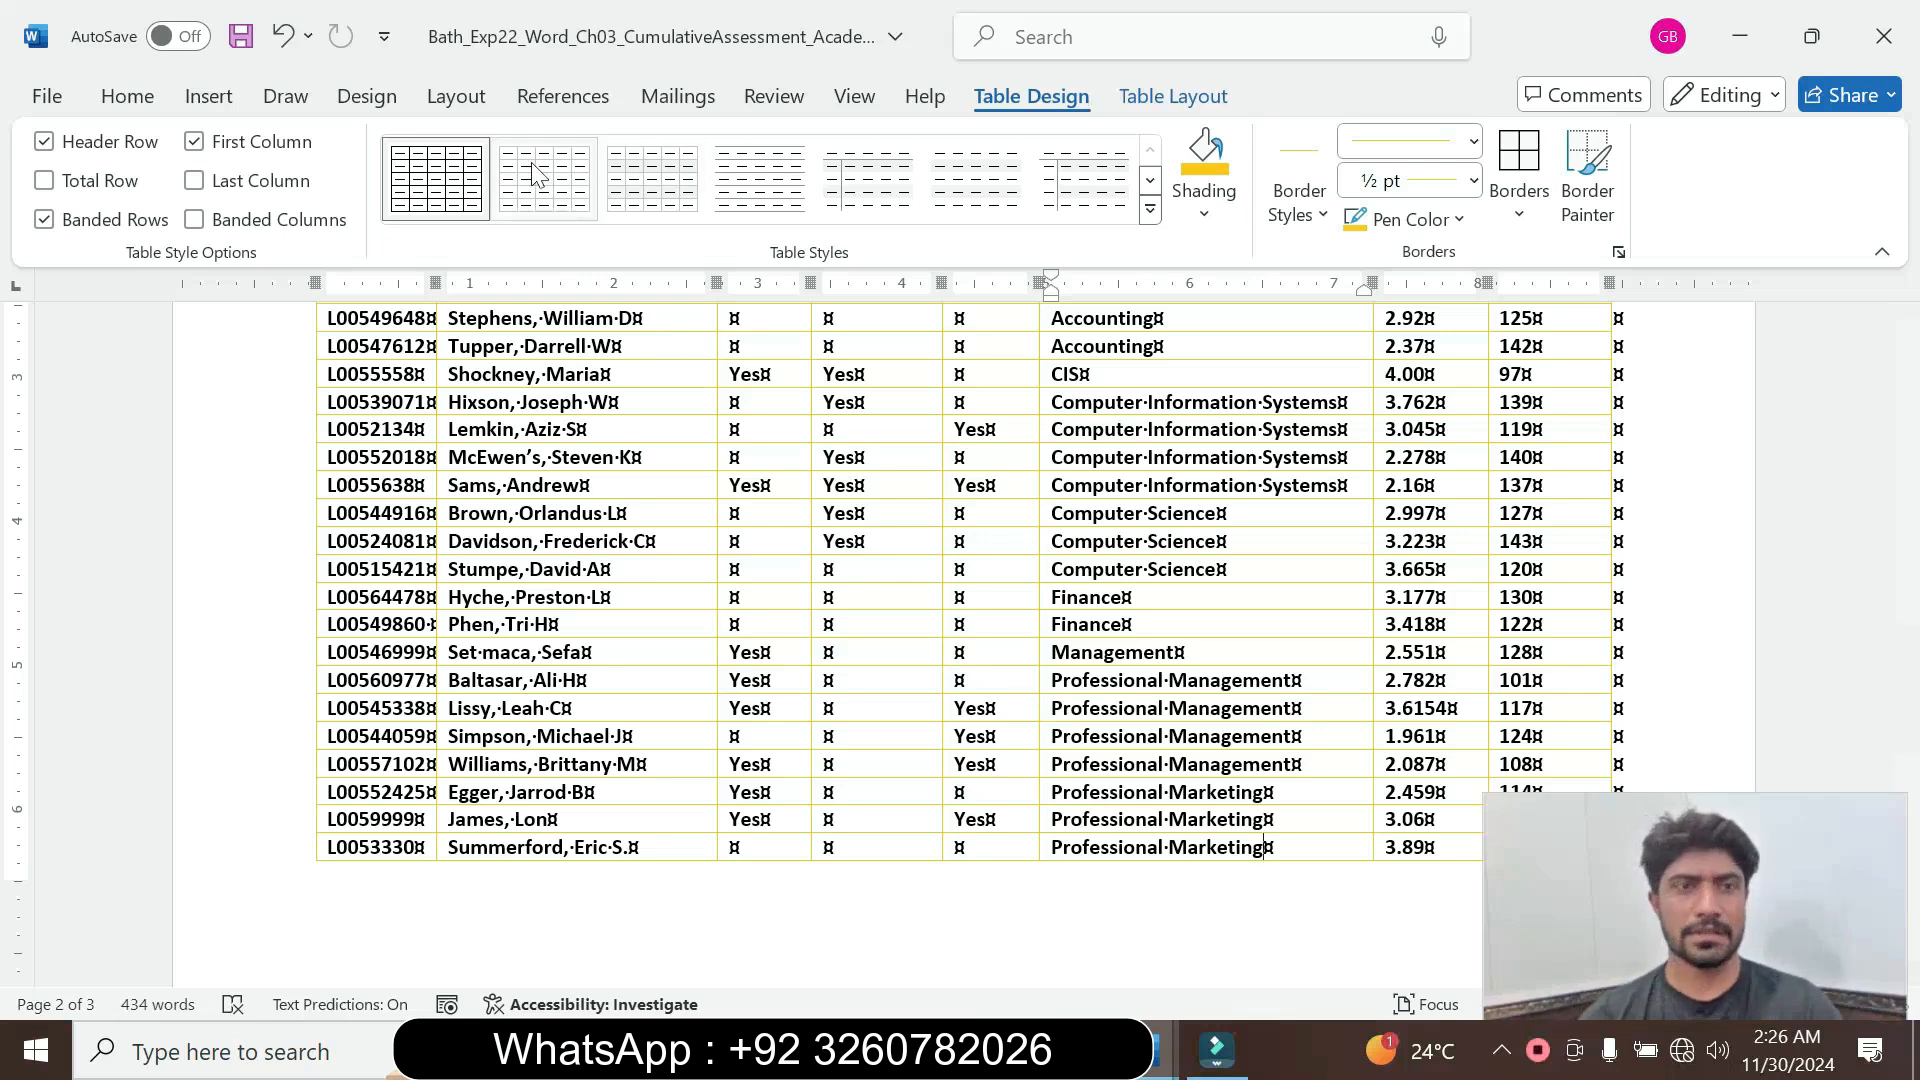
{"action": "left_click", "coordinate": [210, 97]}
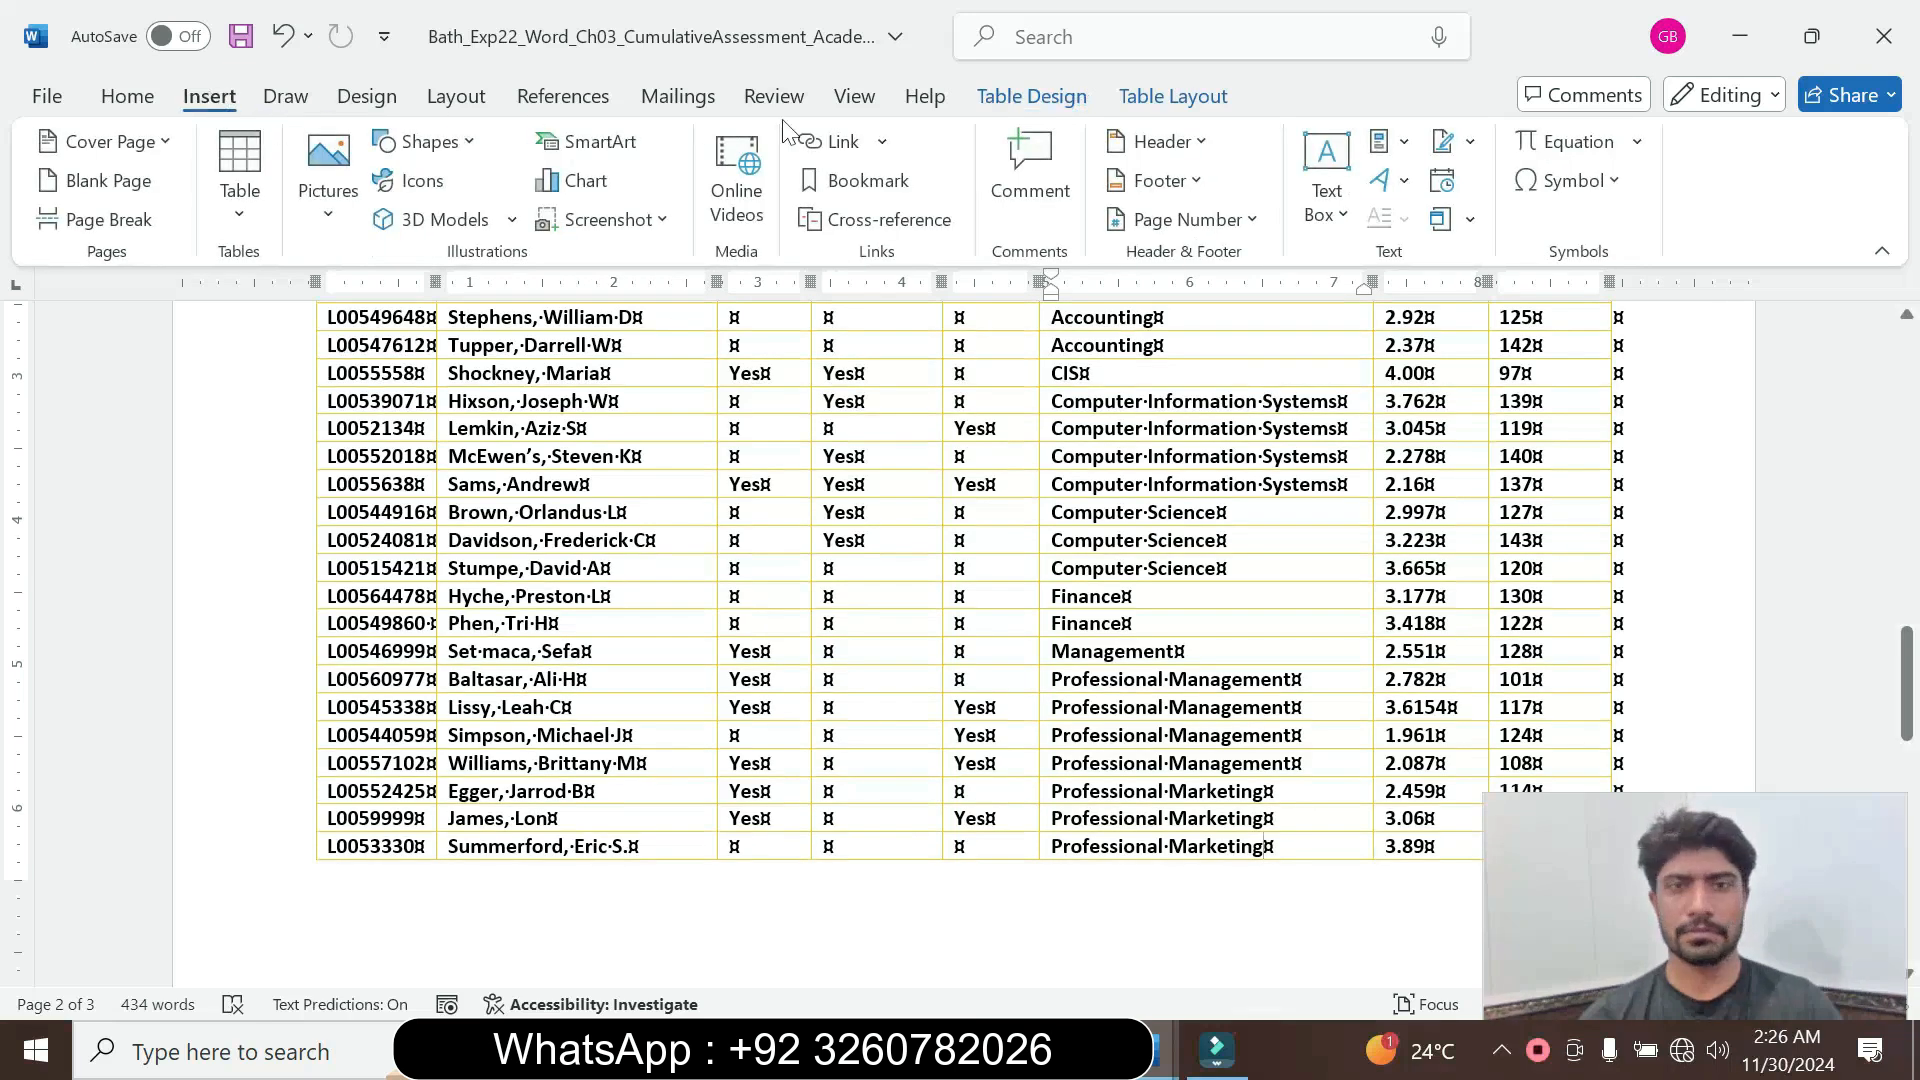
{"action": "left_click", "coordinate": [1027, 104]}
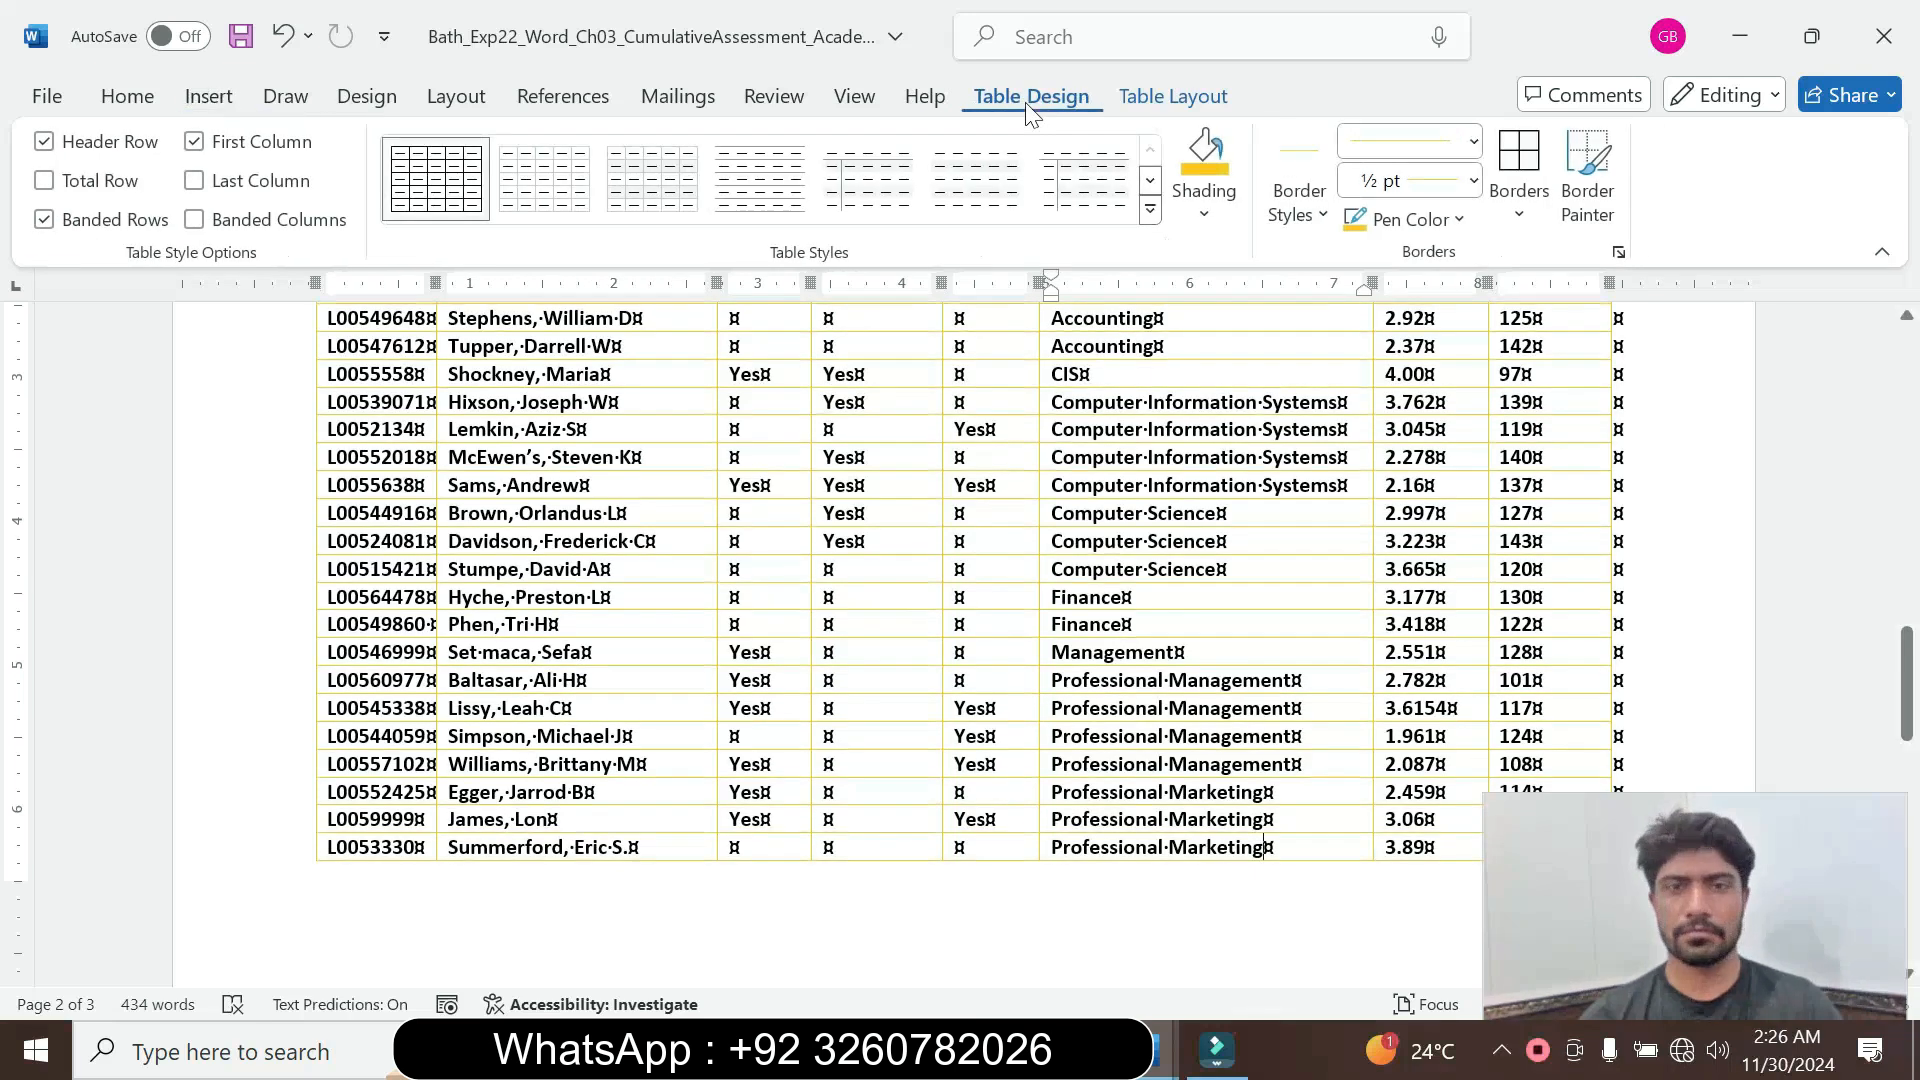
{"action": "left_click", "coordinate": [1185, 93]}
{"action": "left_click", "coordinate": [610, 143]}
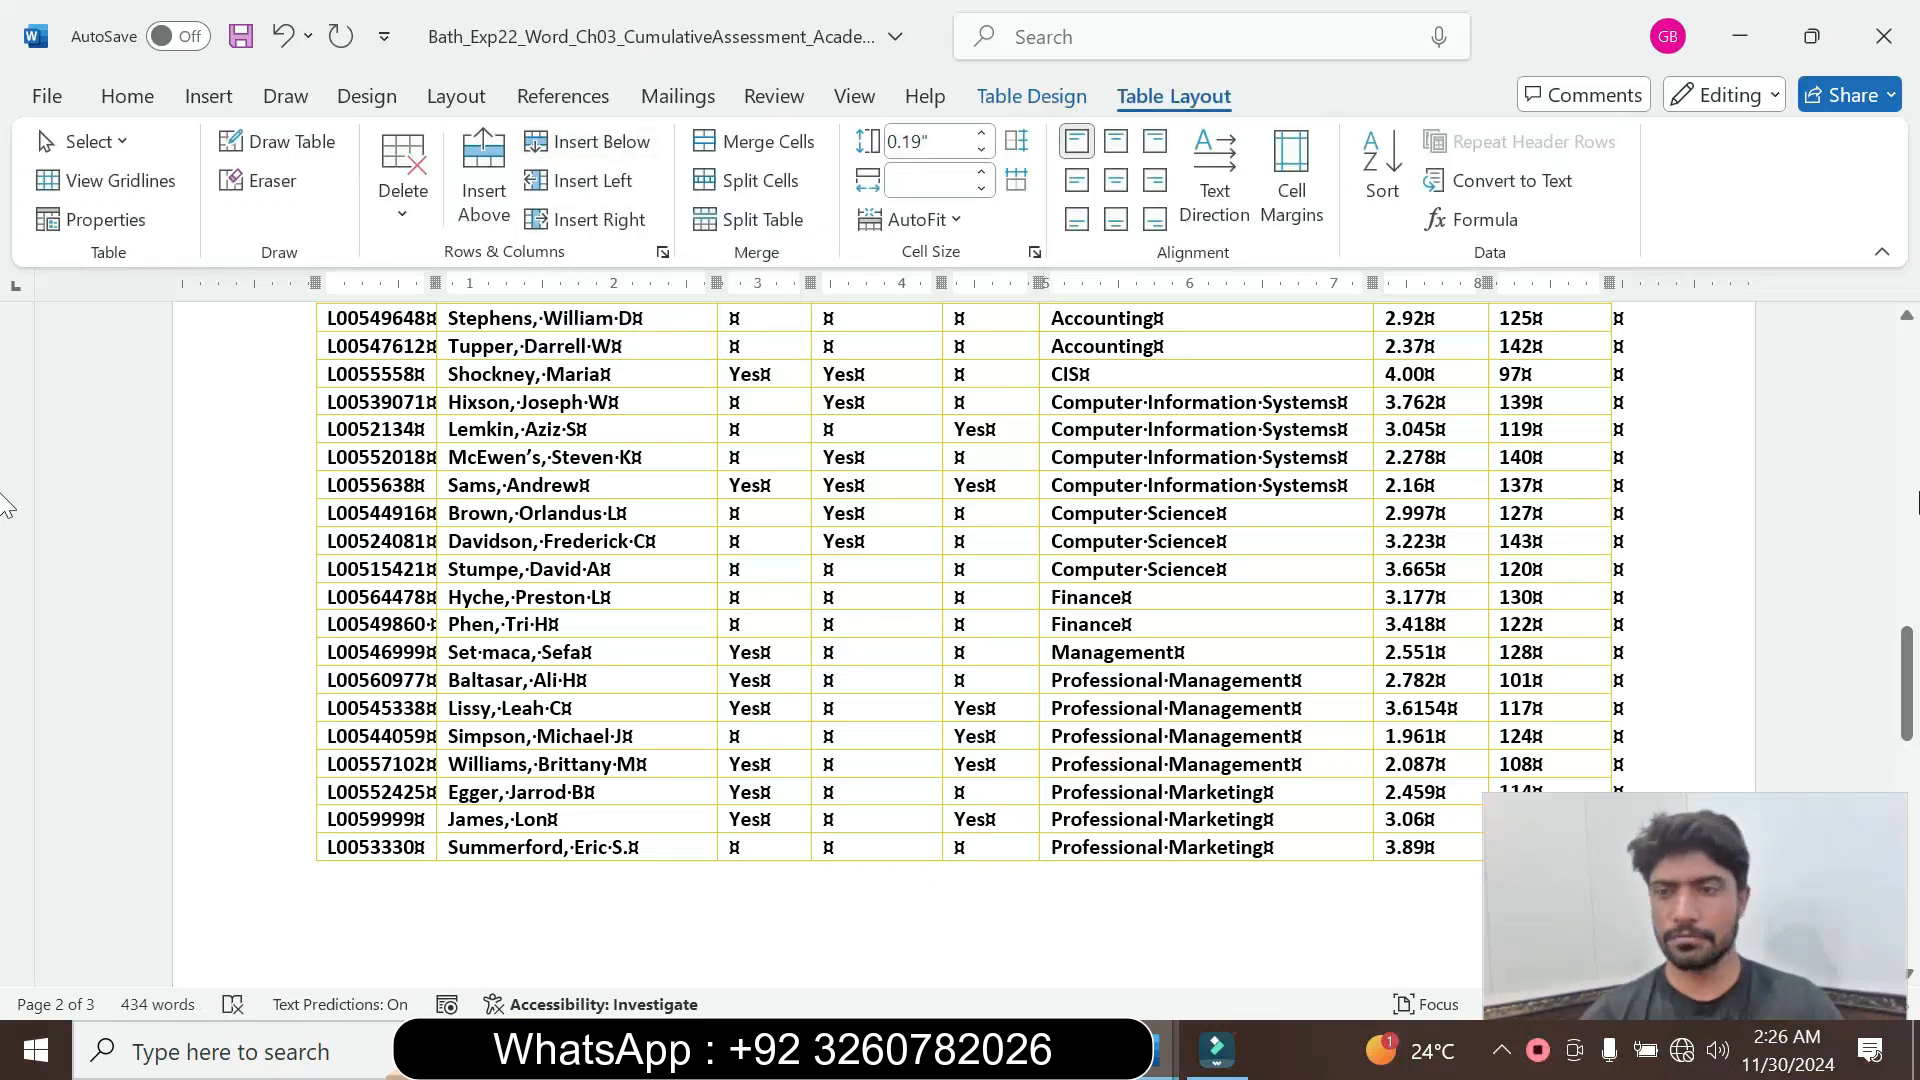
{"action": "scroll", "coordinate": [6, 640], "scroll_direction": "down", "scroll_amount": 5}
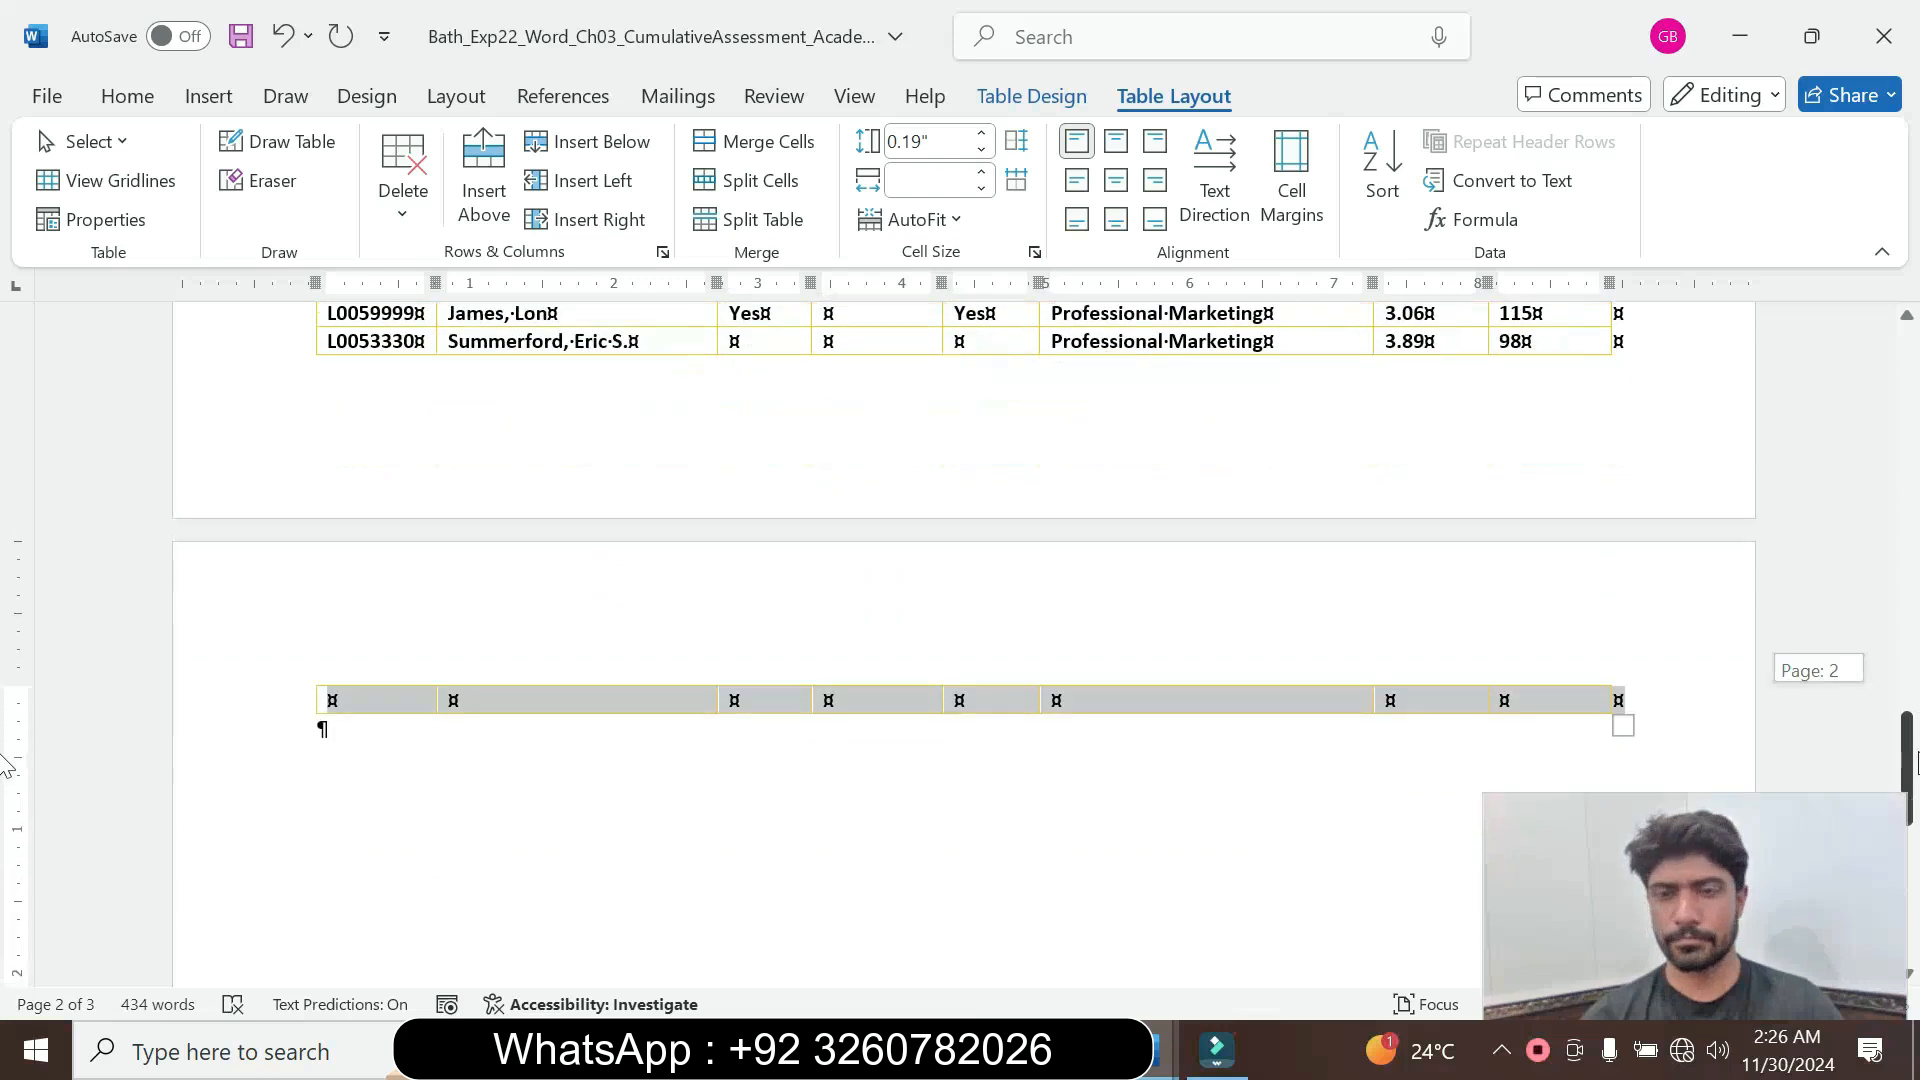
{"action": "scroll", "coordinate": [5, 765], "scroll_direction": "up", "scroll_amount": 3}
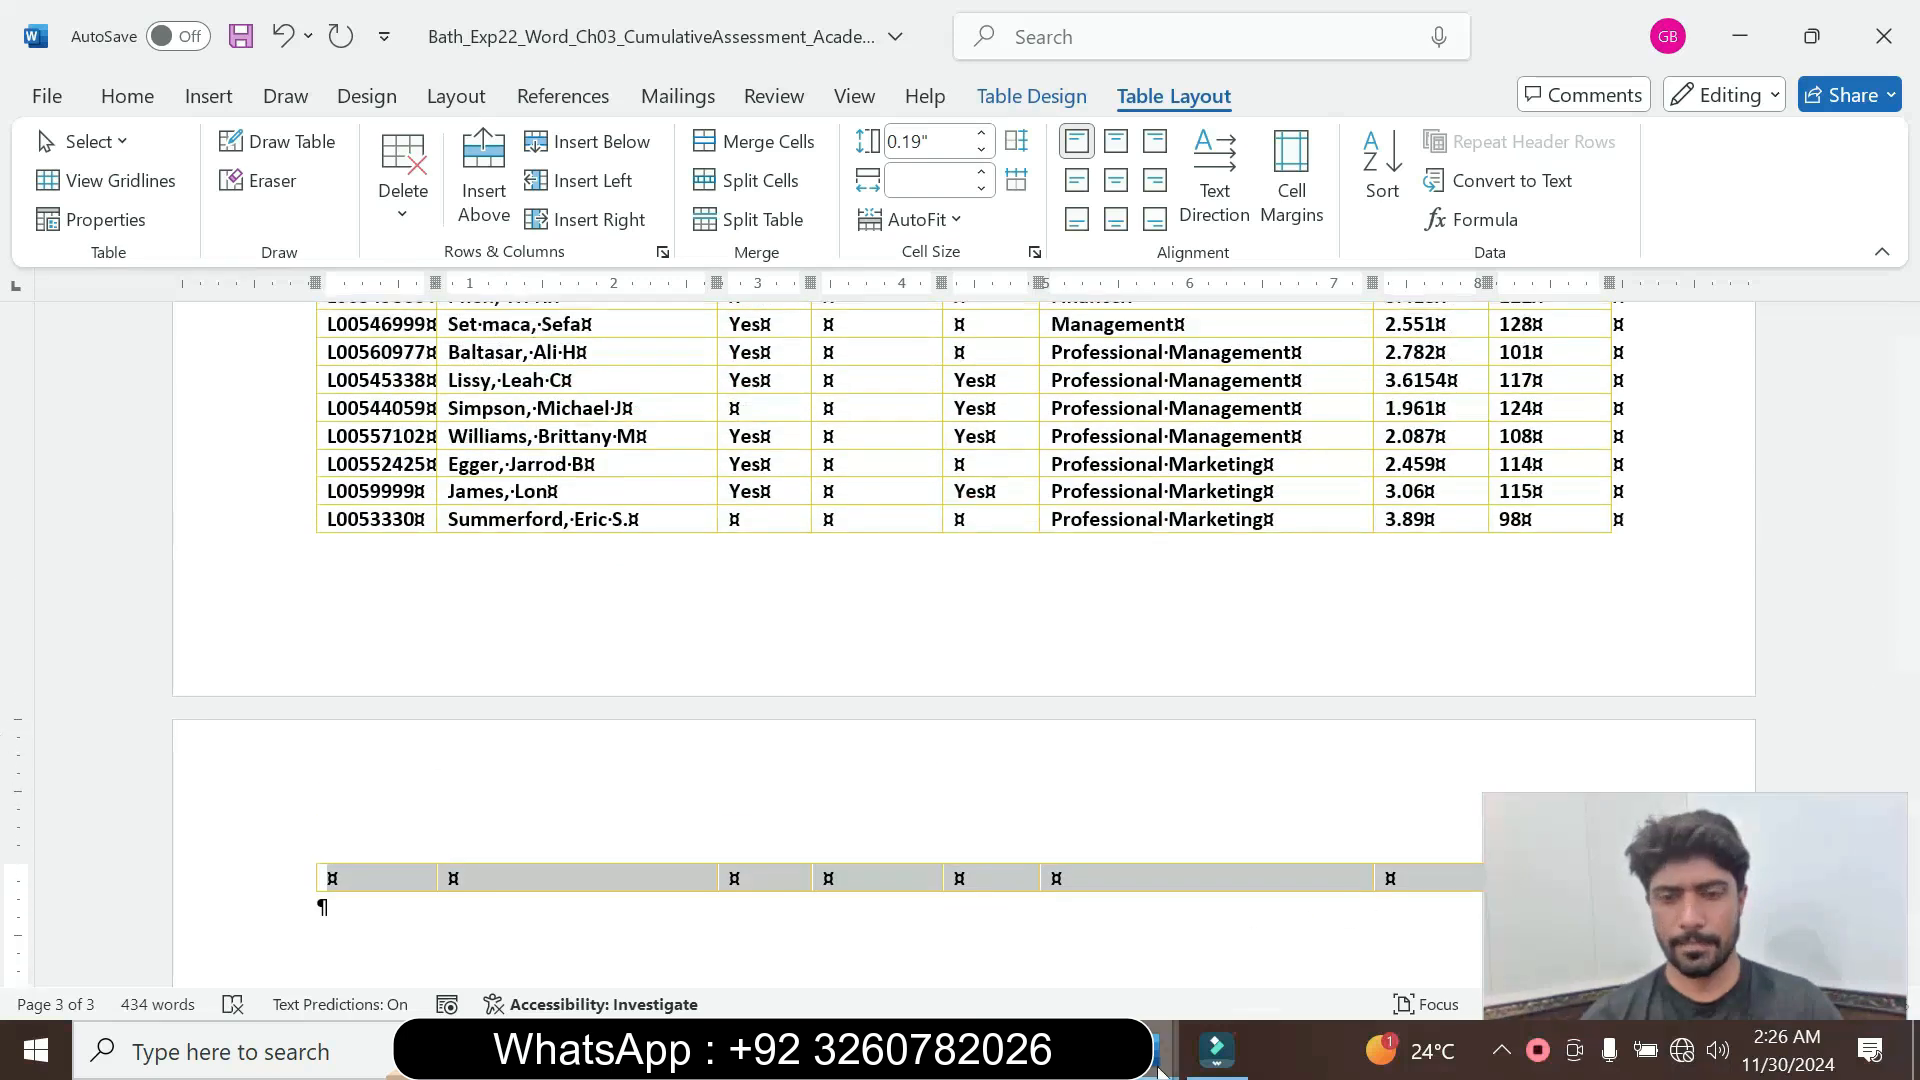
Copy the word AVERAGE from instruction 9 and paste it into the seventh cell of the student table's new last row
{"action": "mouse_move", "coordinate": [1160, 1070]}
{"action": "left_click", "coordinate": [1184, 934]}
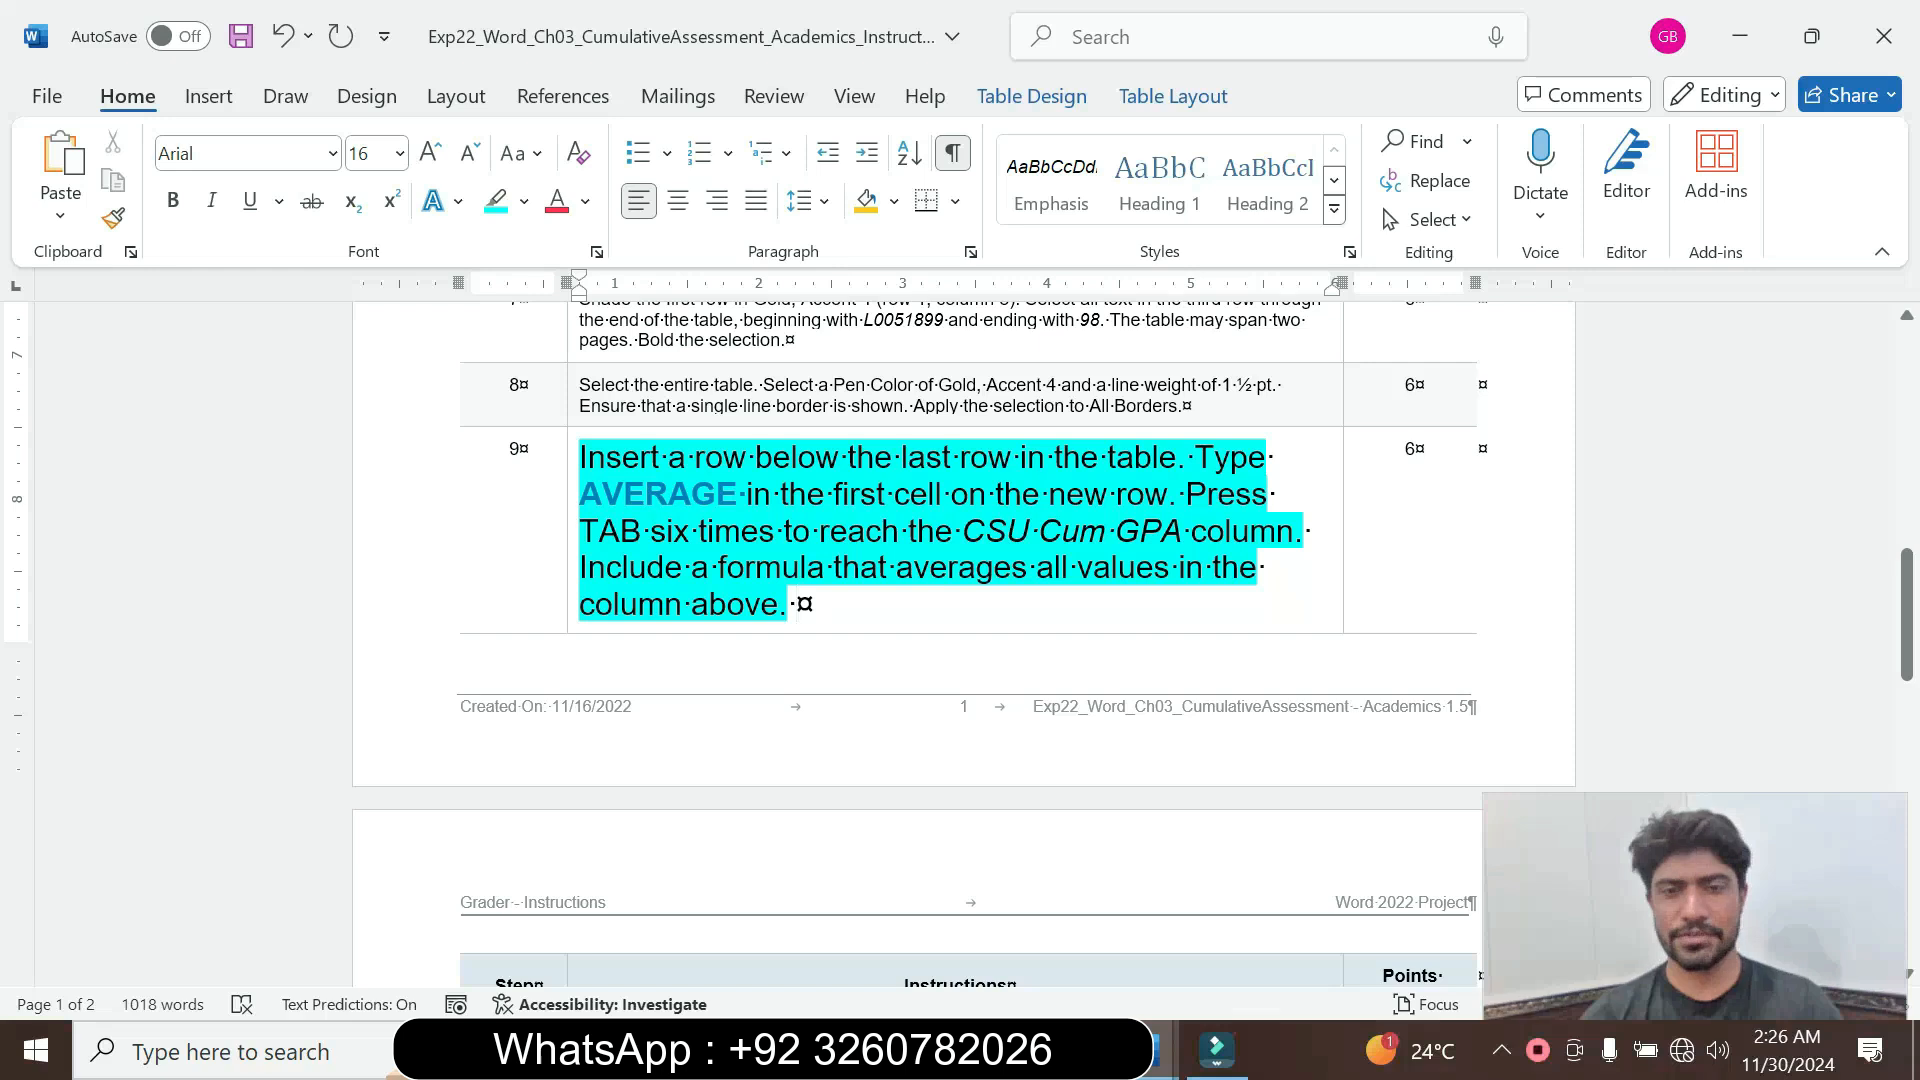
{"action": "left_click_drag", "start_coordinate": [738, 494], "coordinate": [585, 484]}
{"action": "key", "text": "ctrl+c"}
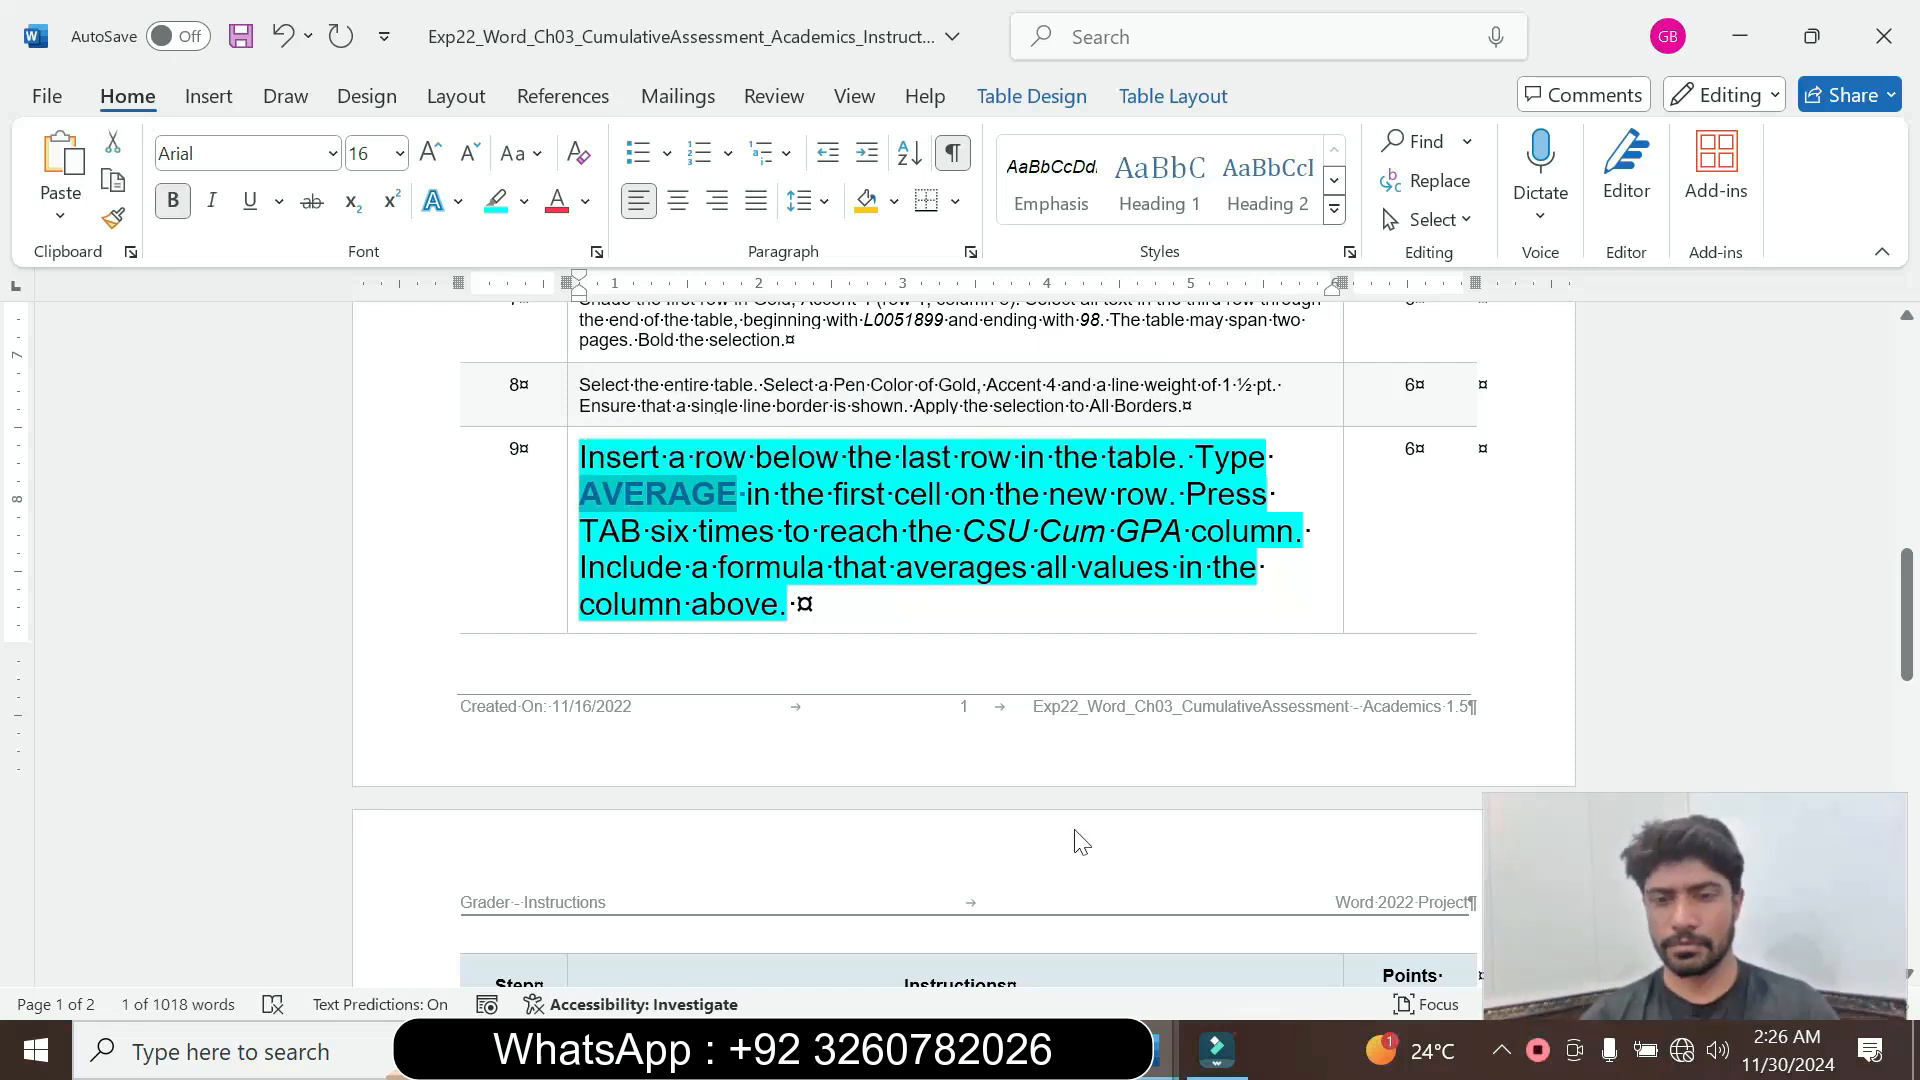
{"action": "mouse_move", "coordinate": [1150, 1062]}
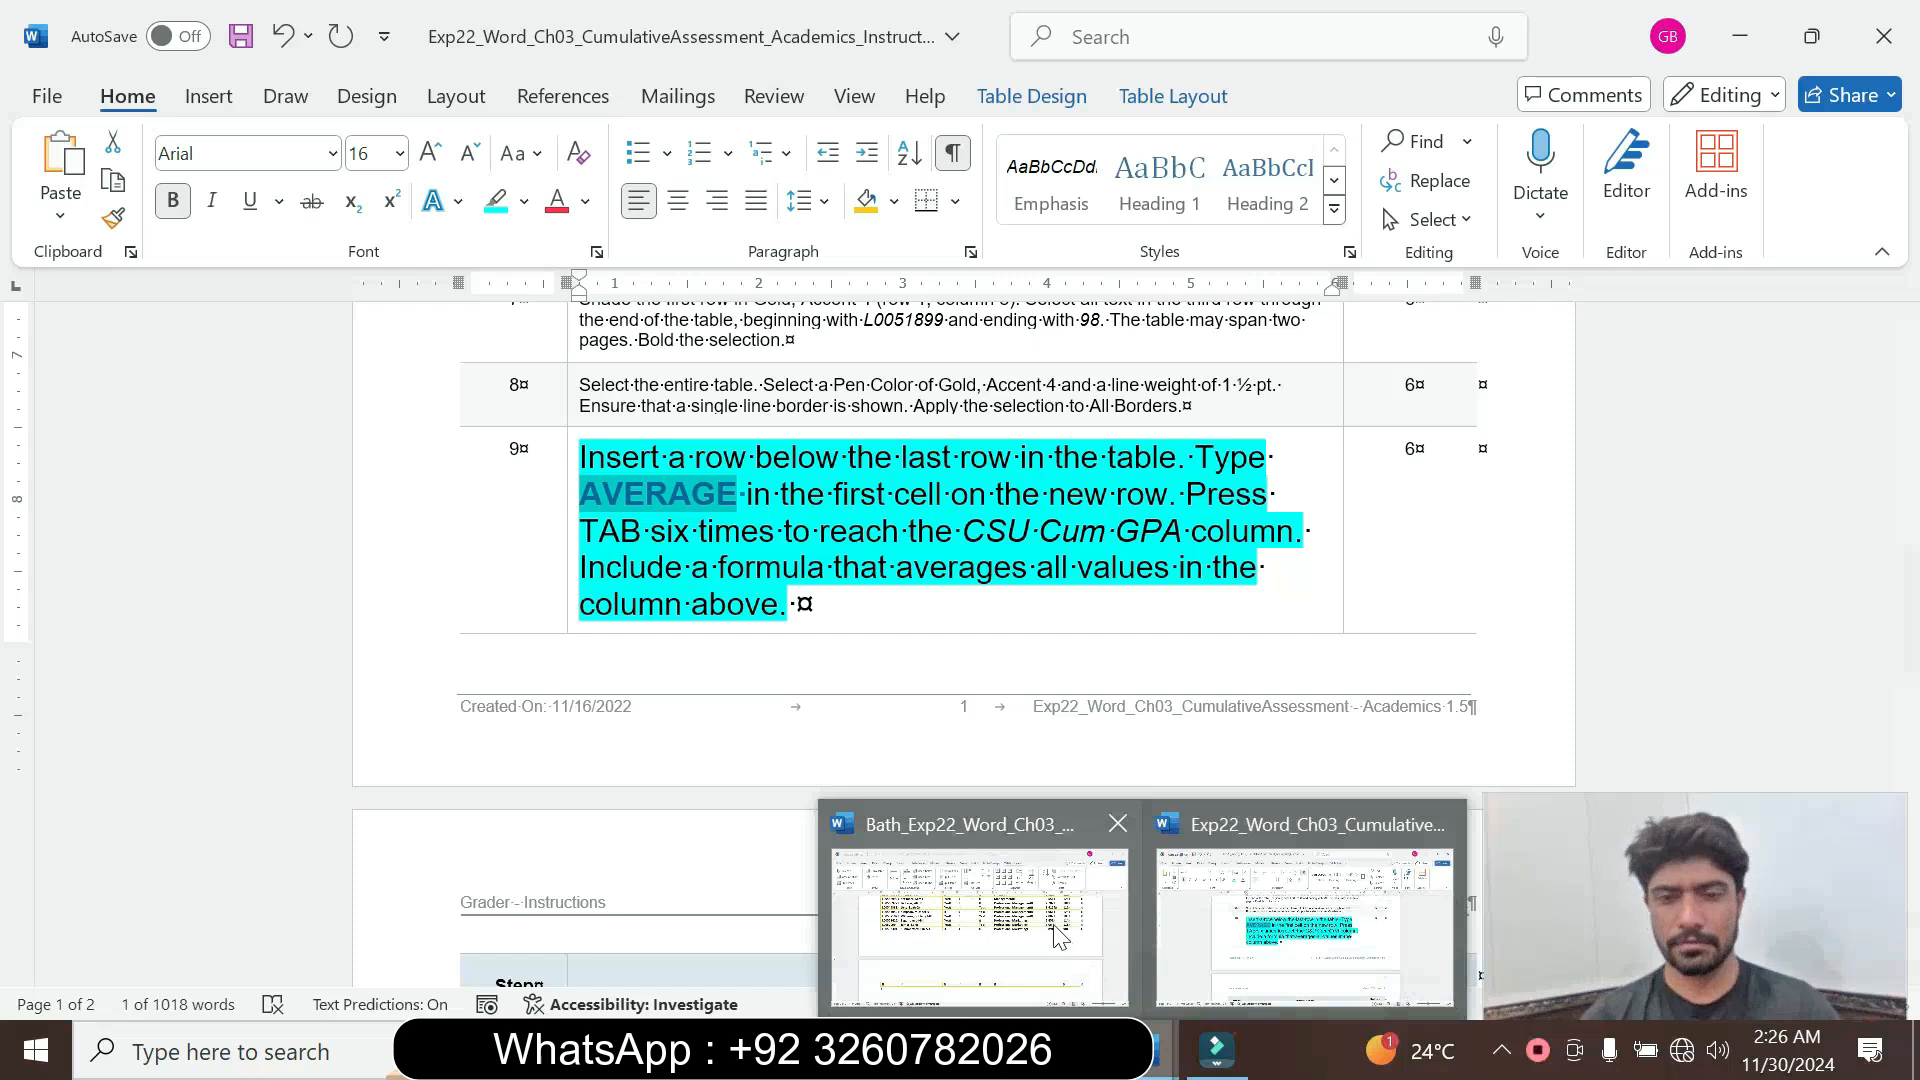
{"action": "left_click", "coordinate": [985, 905]}
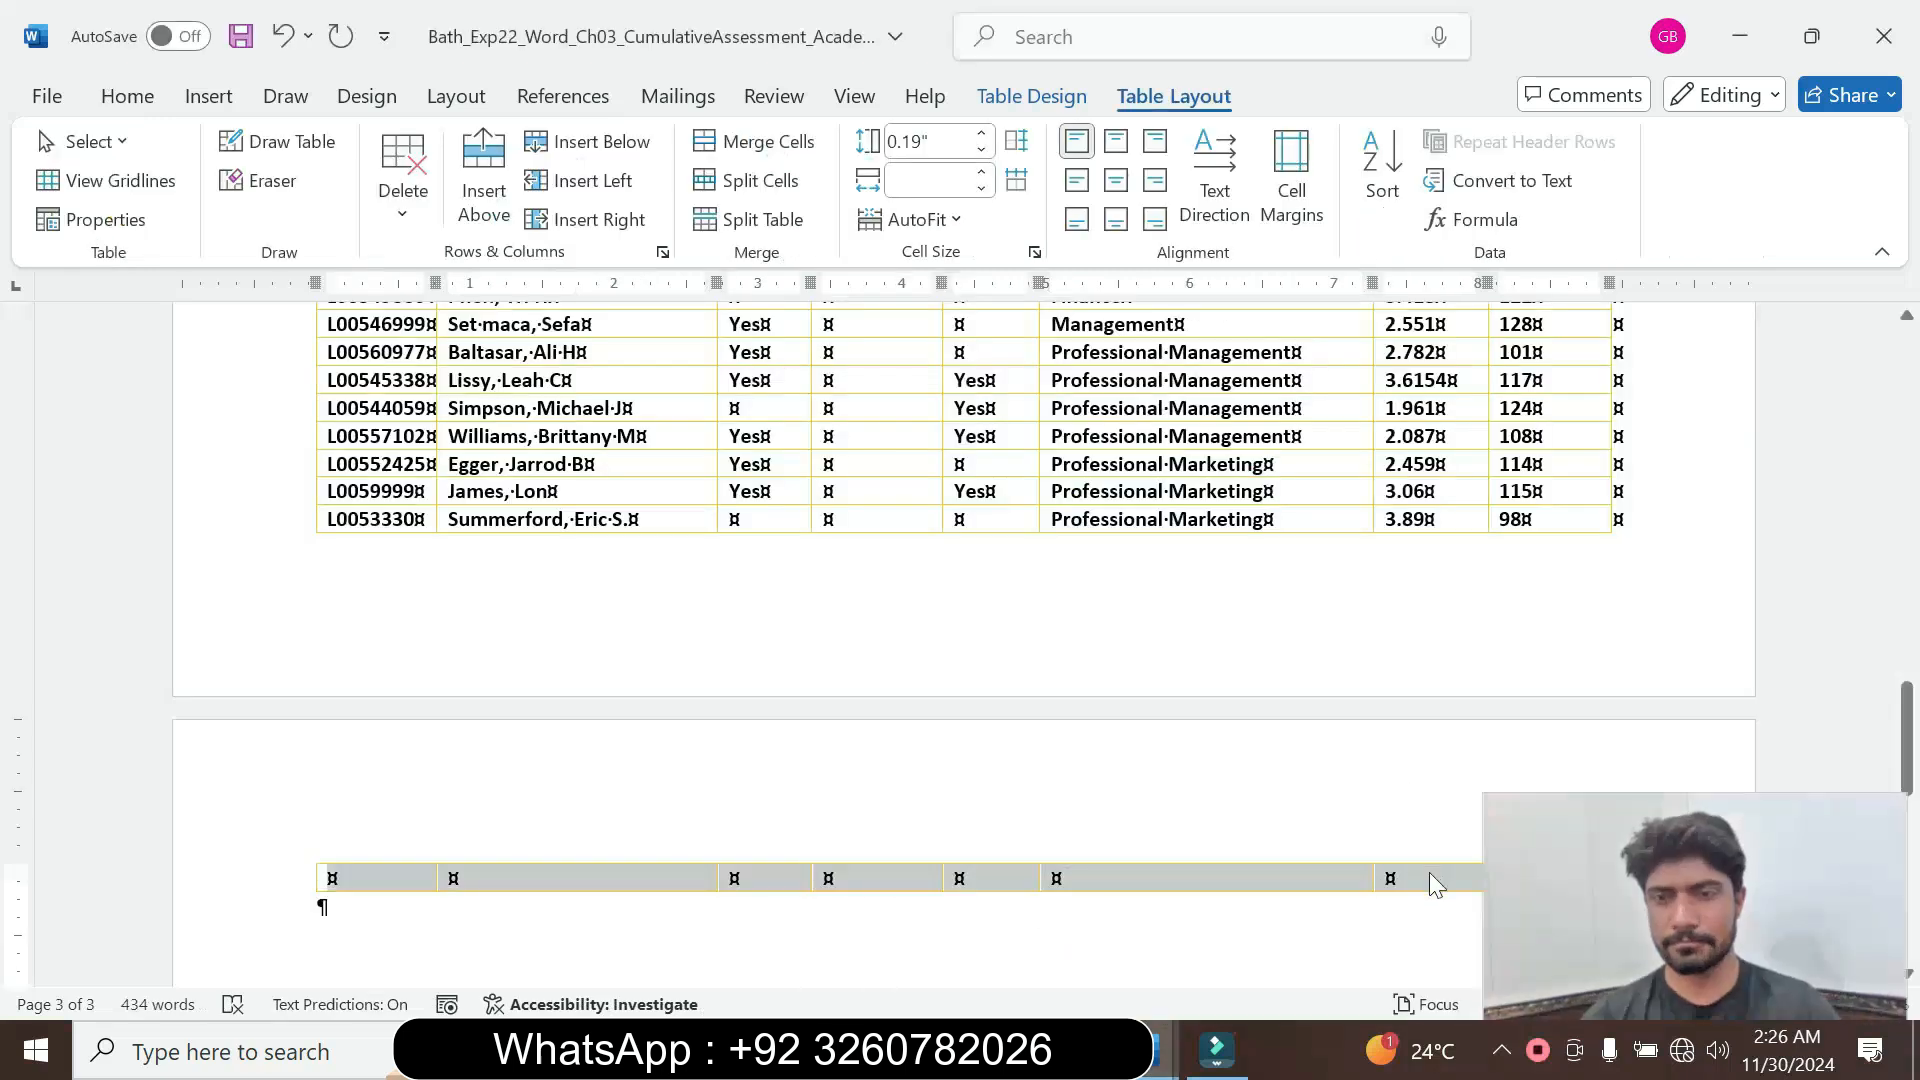
{"action": "left_click", "coordinate": [1430, 874]}
{"action": "key", "text": "ctrl+v"}
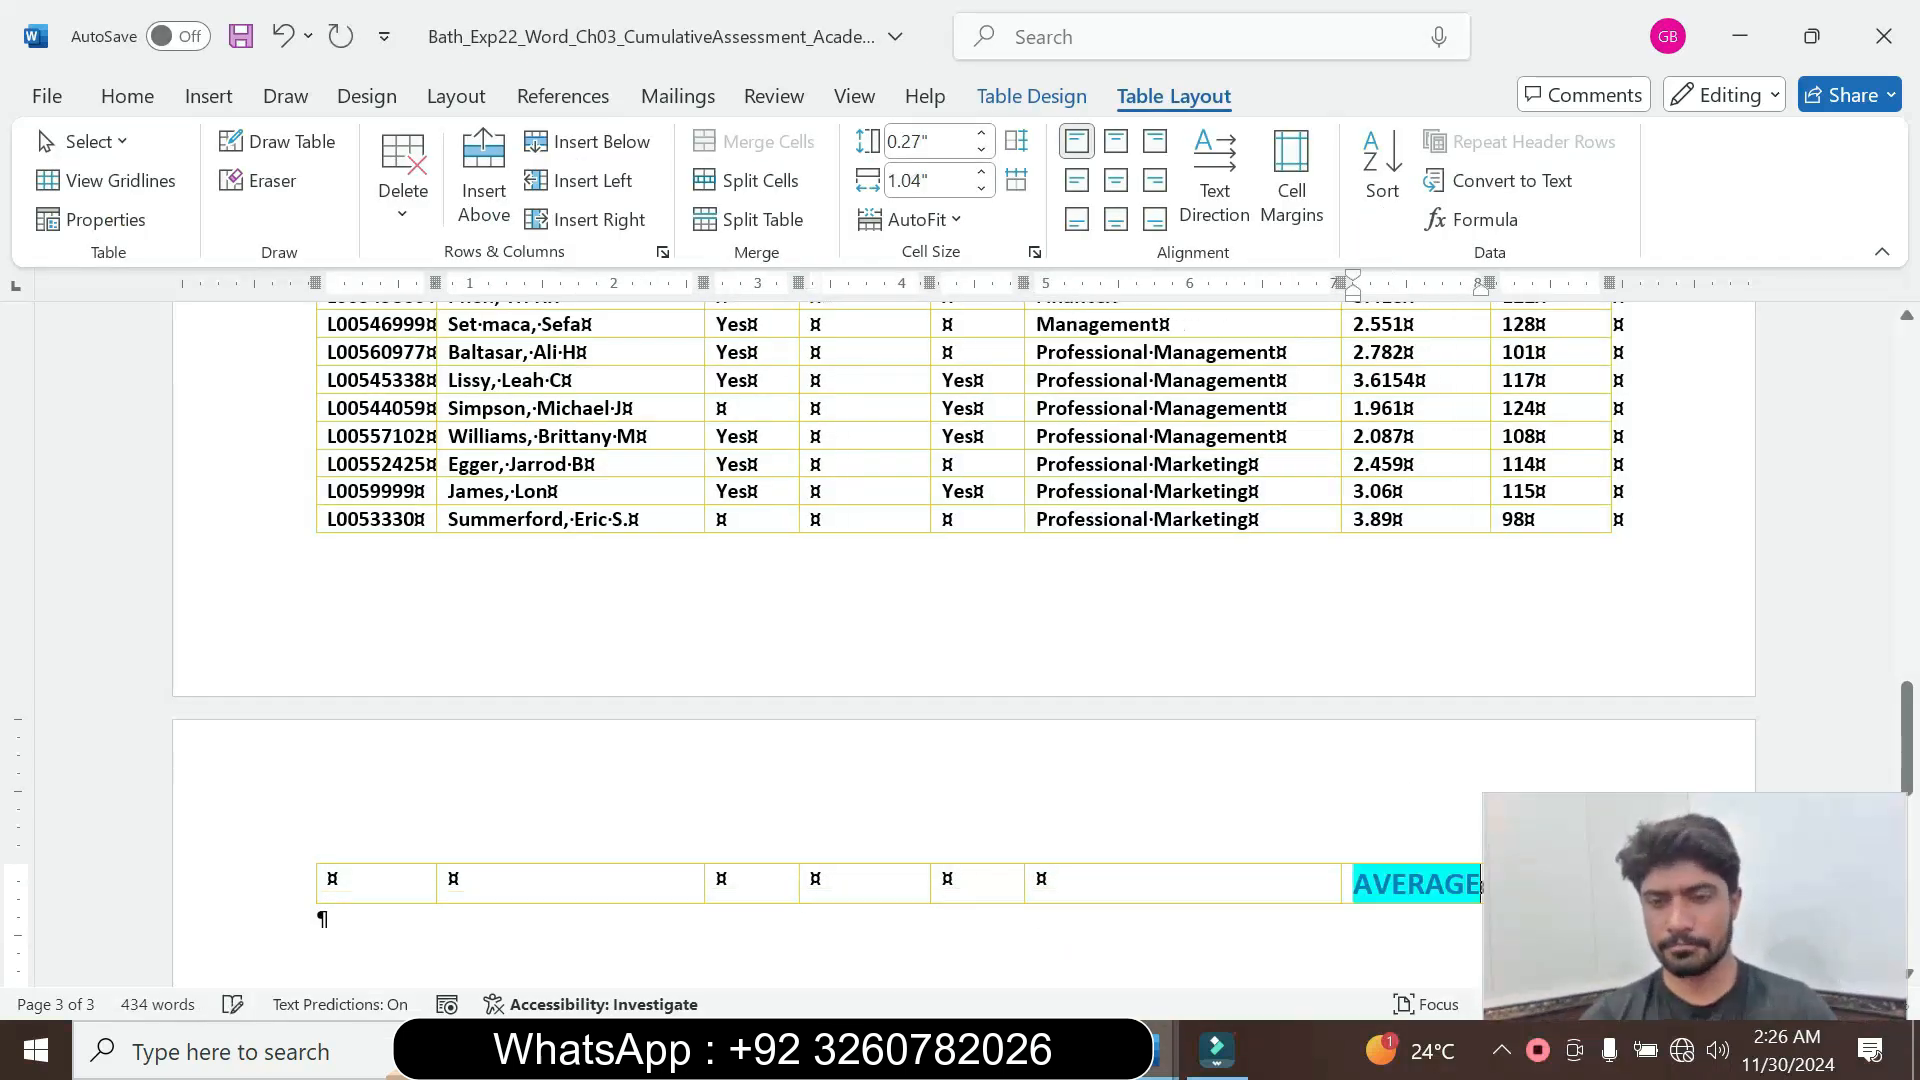
Set the pasted AVERAGE to keep text only, dropping the formatting it brought from the instructions
{"action": "left_click_drag", "start_coordinate": [1651, 902], "coordinate": [710, 905]}
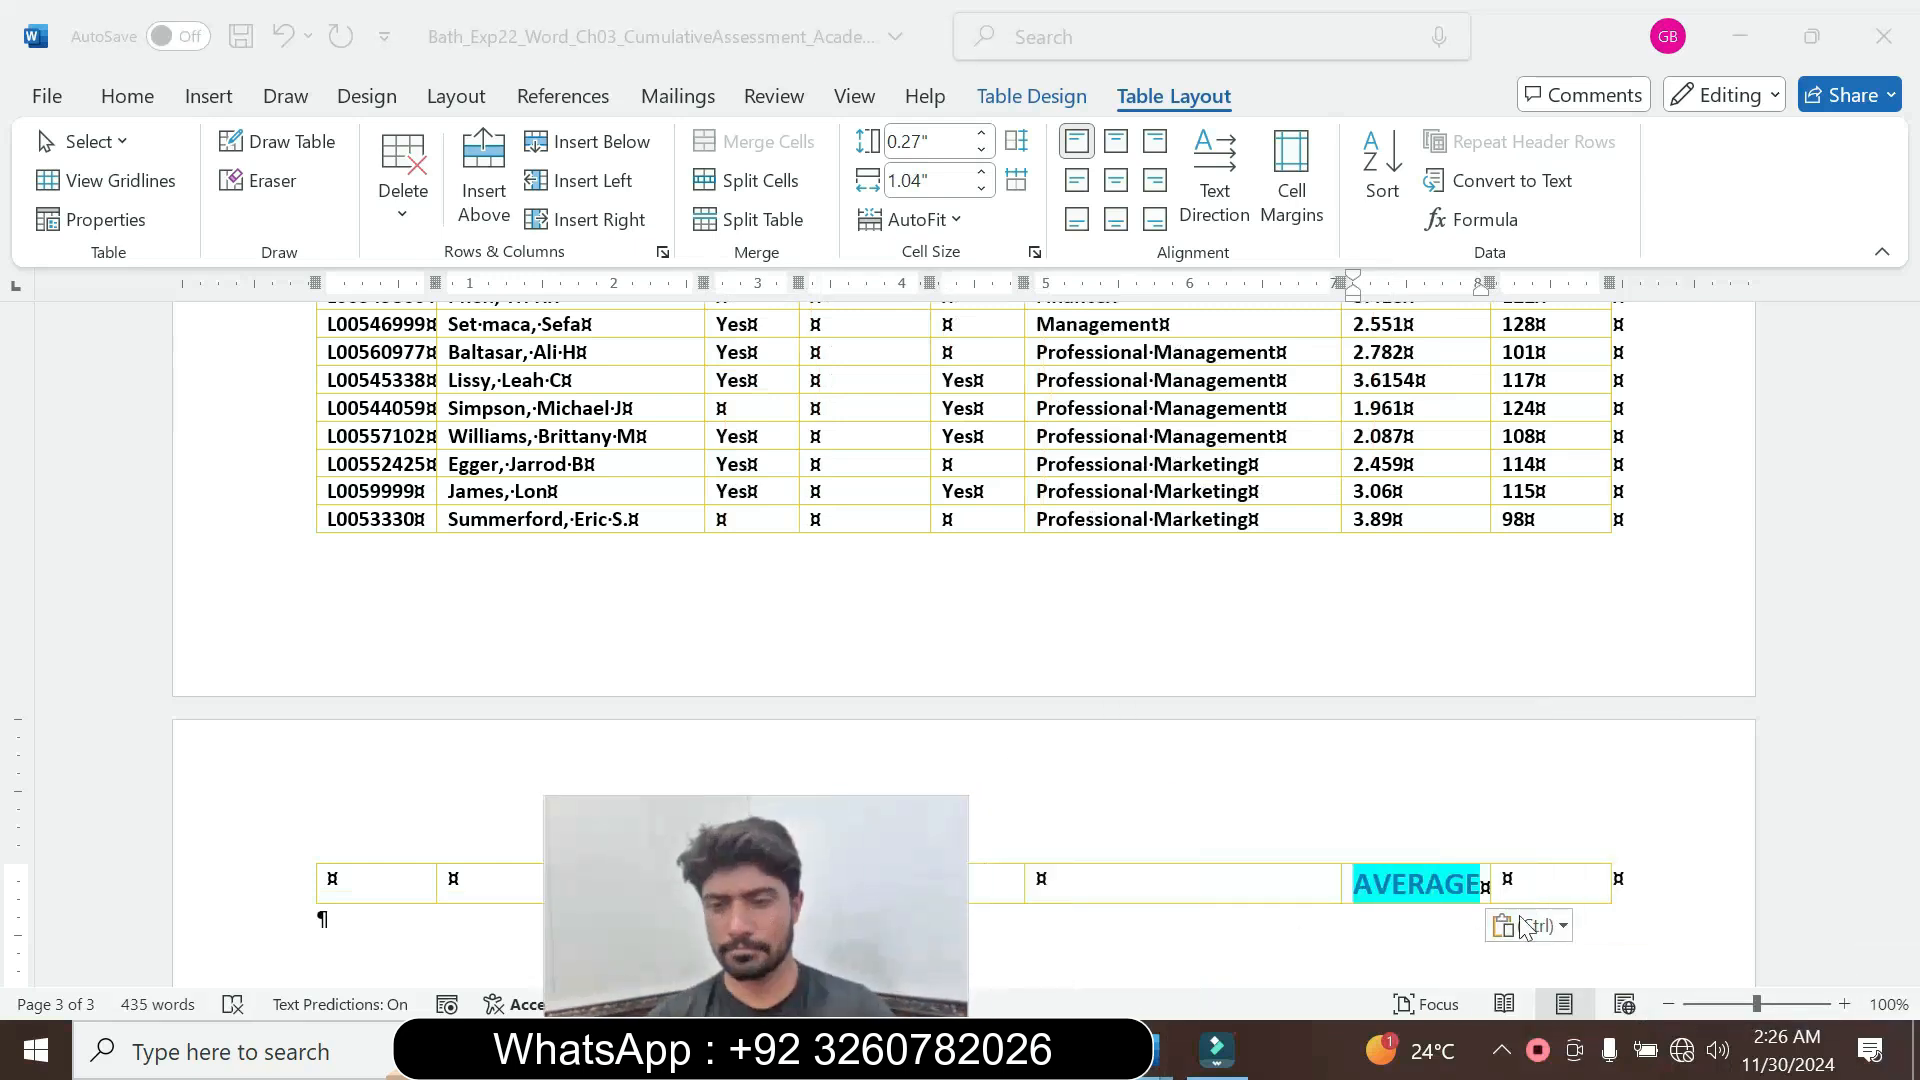
{"action": "left_click", "coordinate": [1562, 932]}
{"action": "left_click", "coordinate": [1563, 928]}
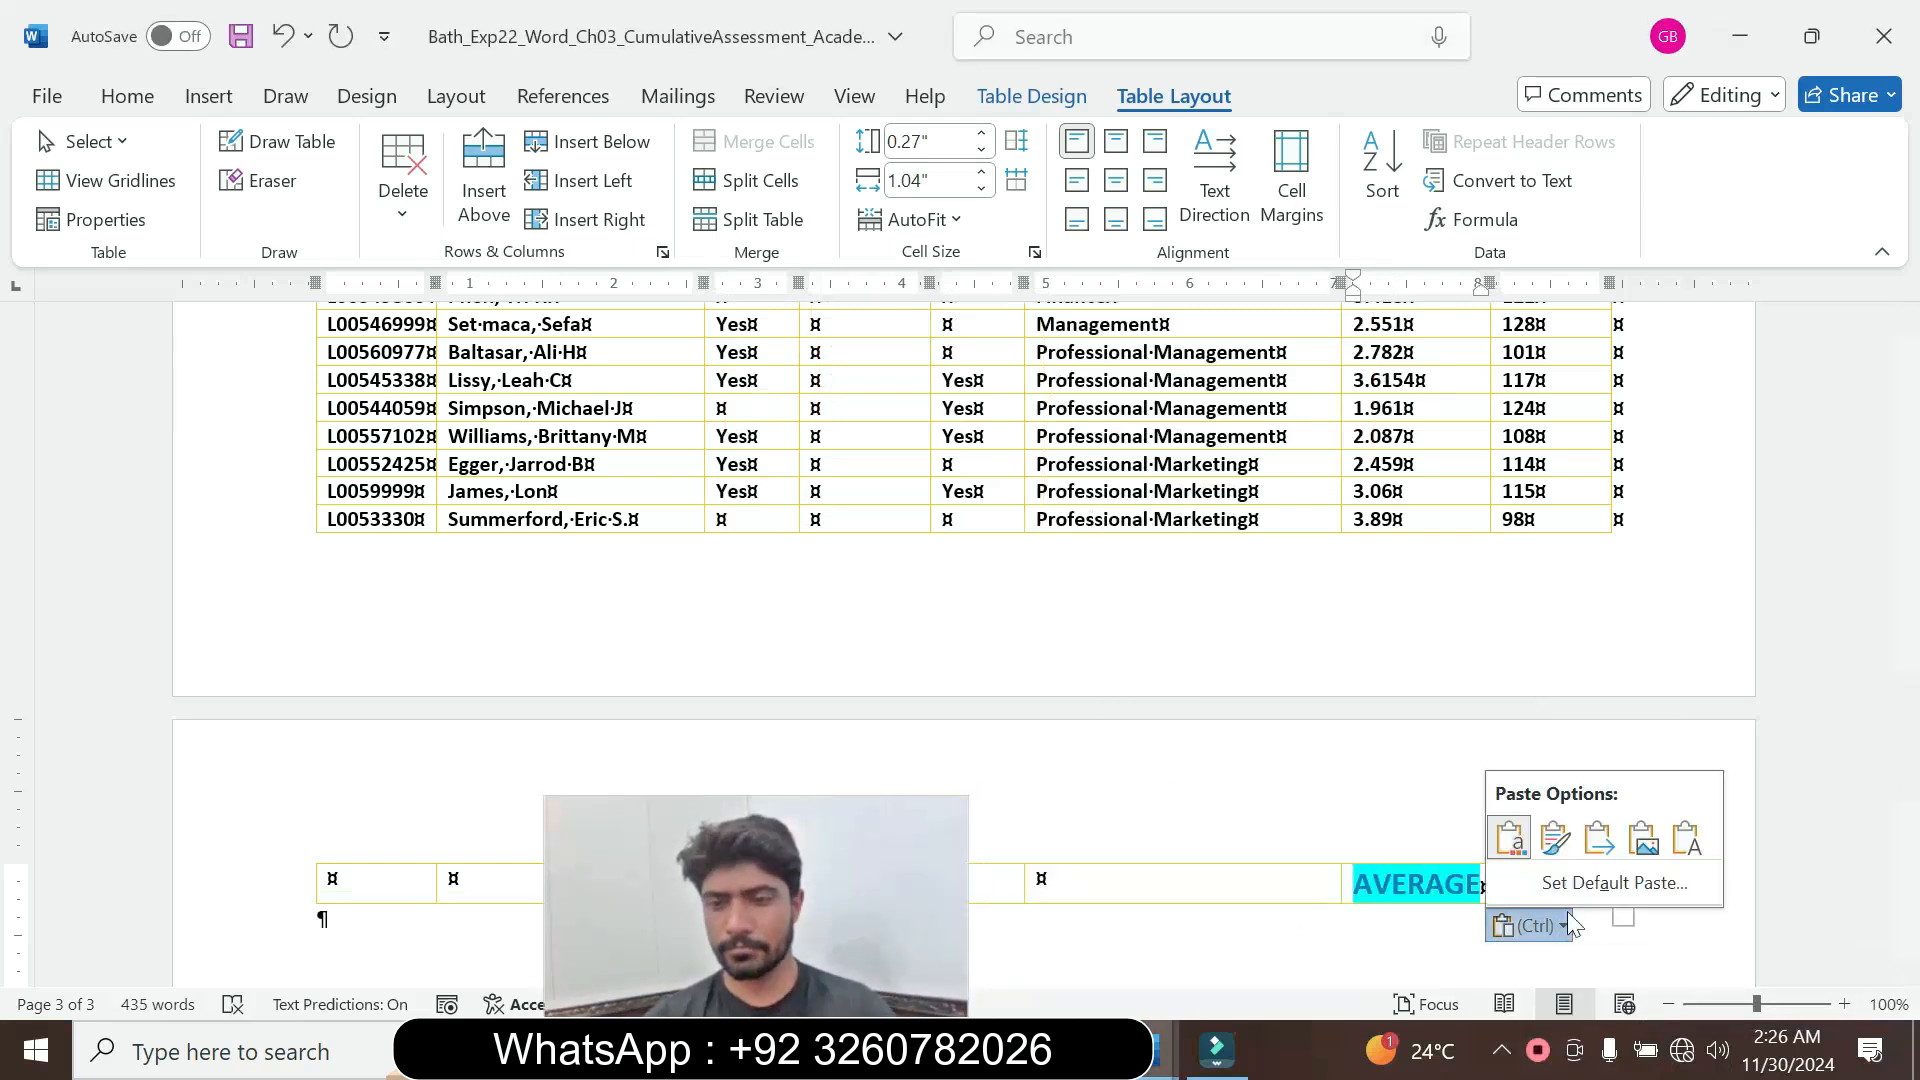
{"action": "left_click", "coordinate": [1707, 841]}
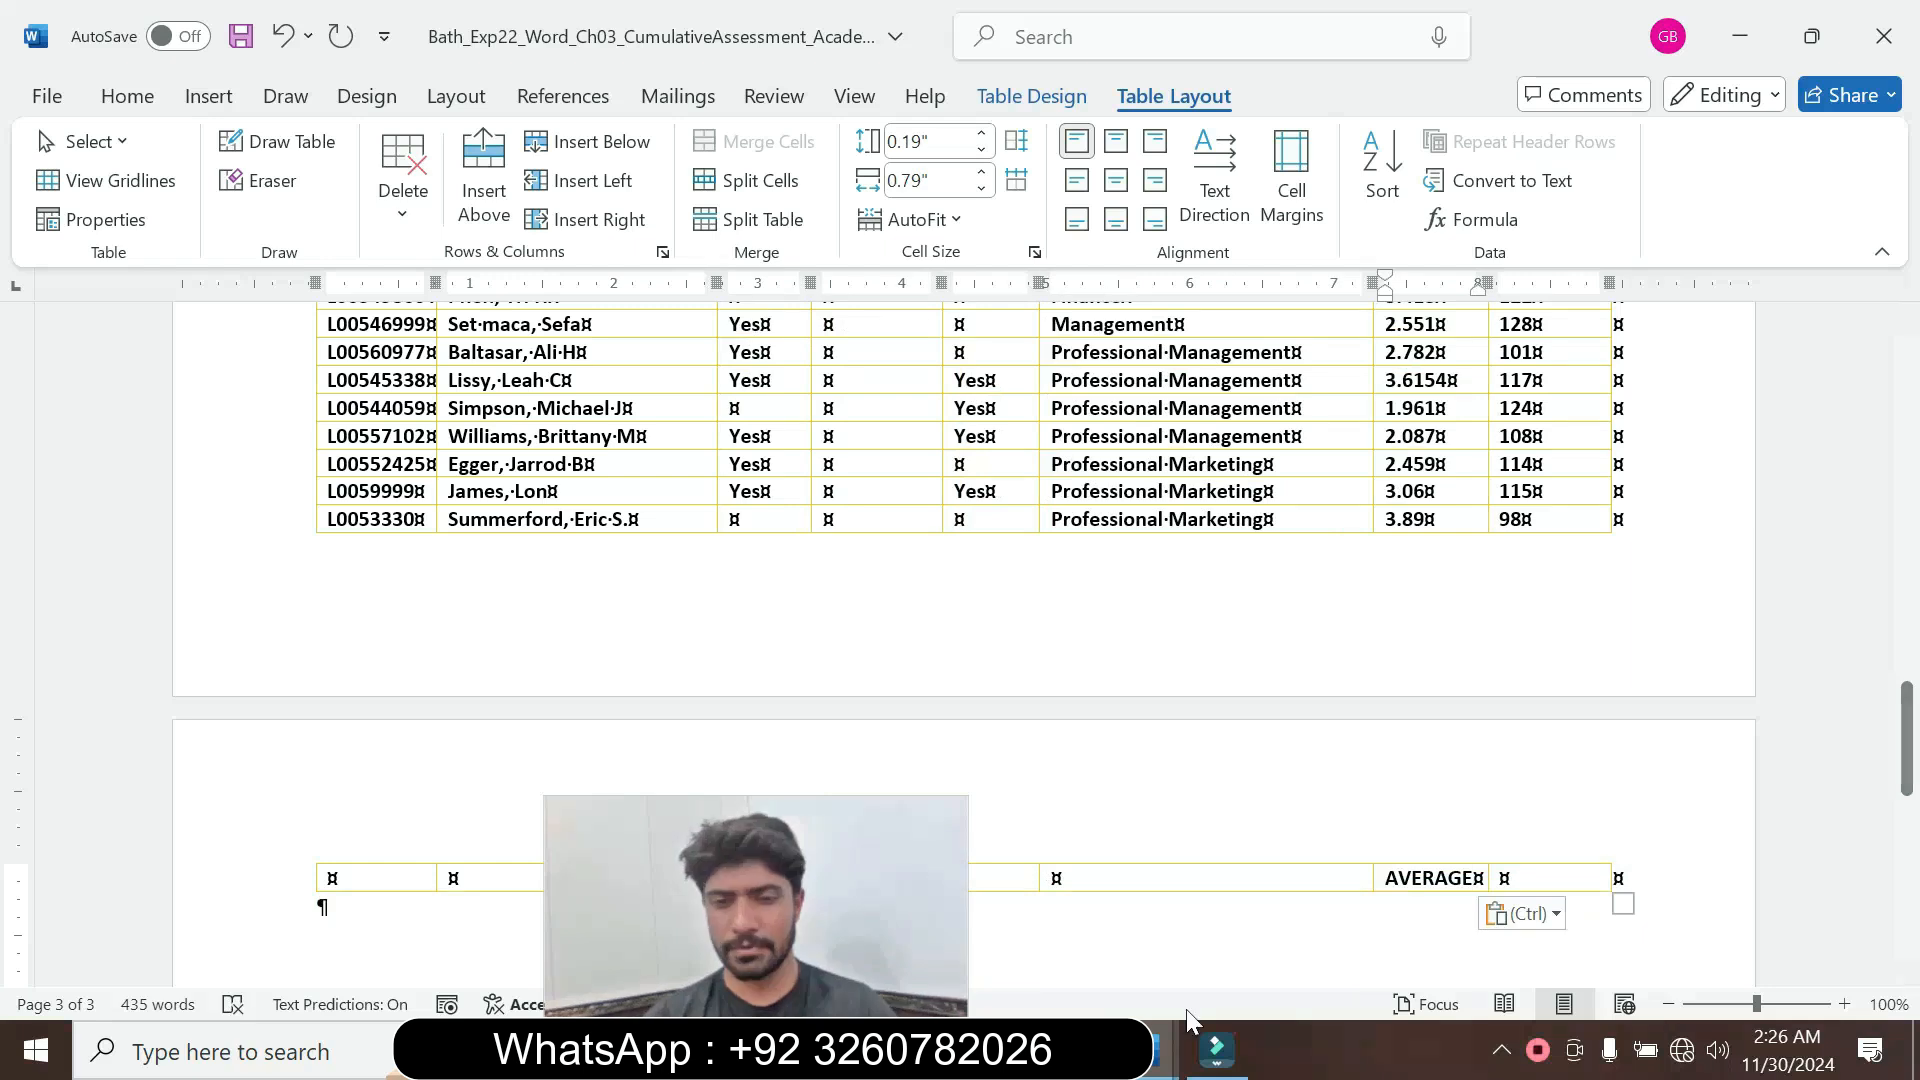
Recheck instruction 9, and insert the formula =AVERAGE(ABOVE) into the eighth cell of the student table's new last row
{"action": "mouse_move", "coordinate": [1135, 1013]}
{"action": "left_click", "coordinate": [1250, 900]}
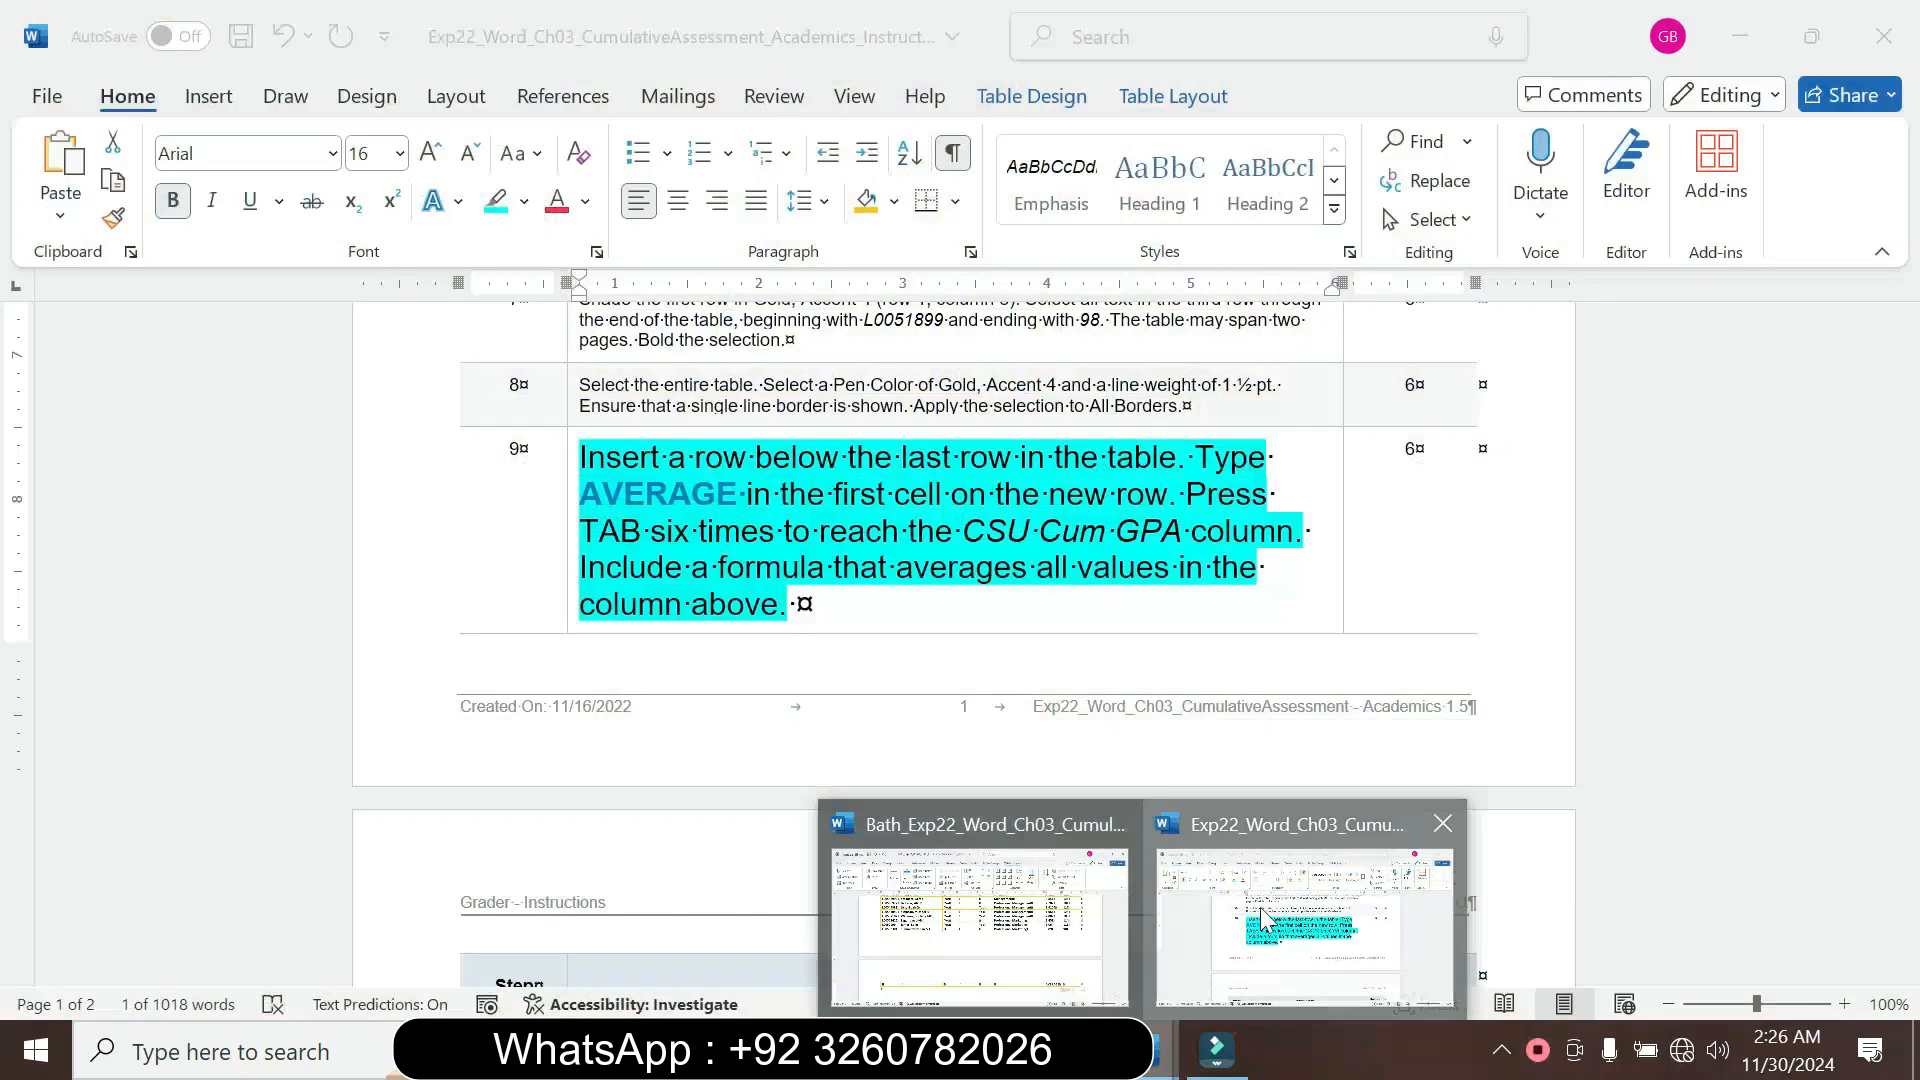
{"action": "left_click_drag", "start_coordinate": [814, 921], "coordinate": [231, 924]}
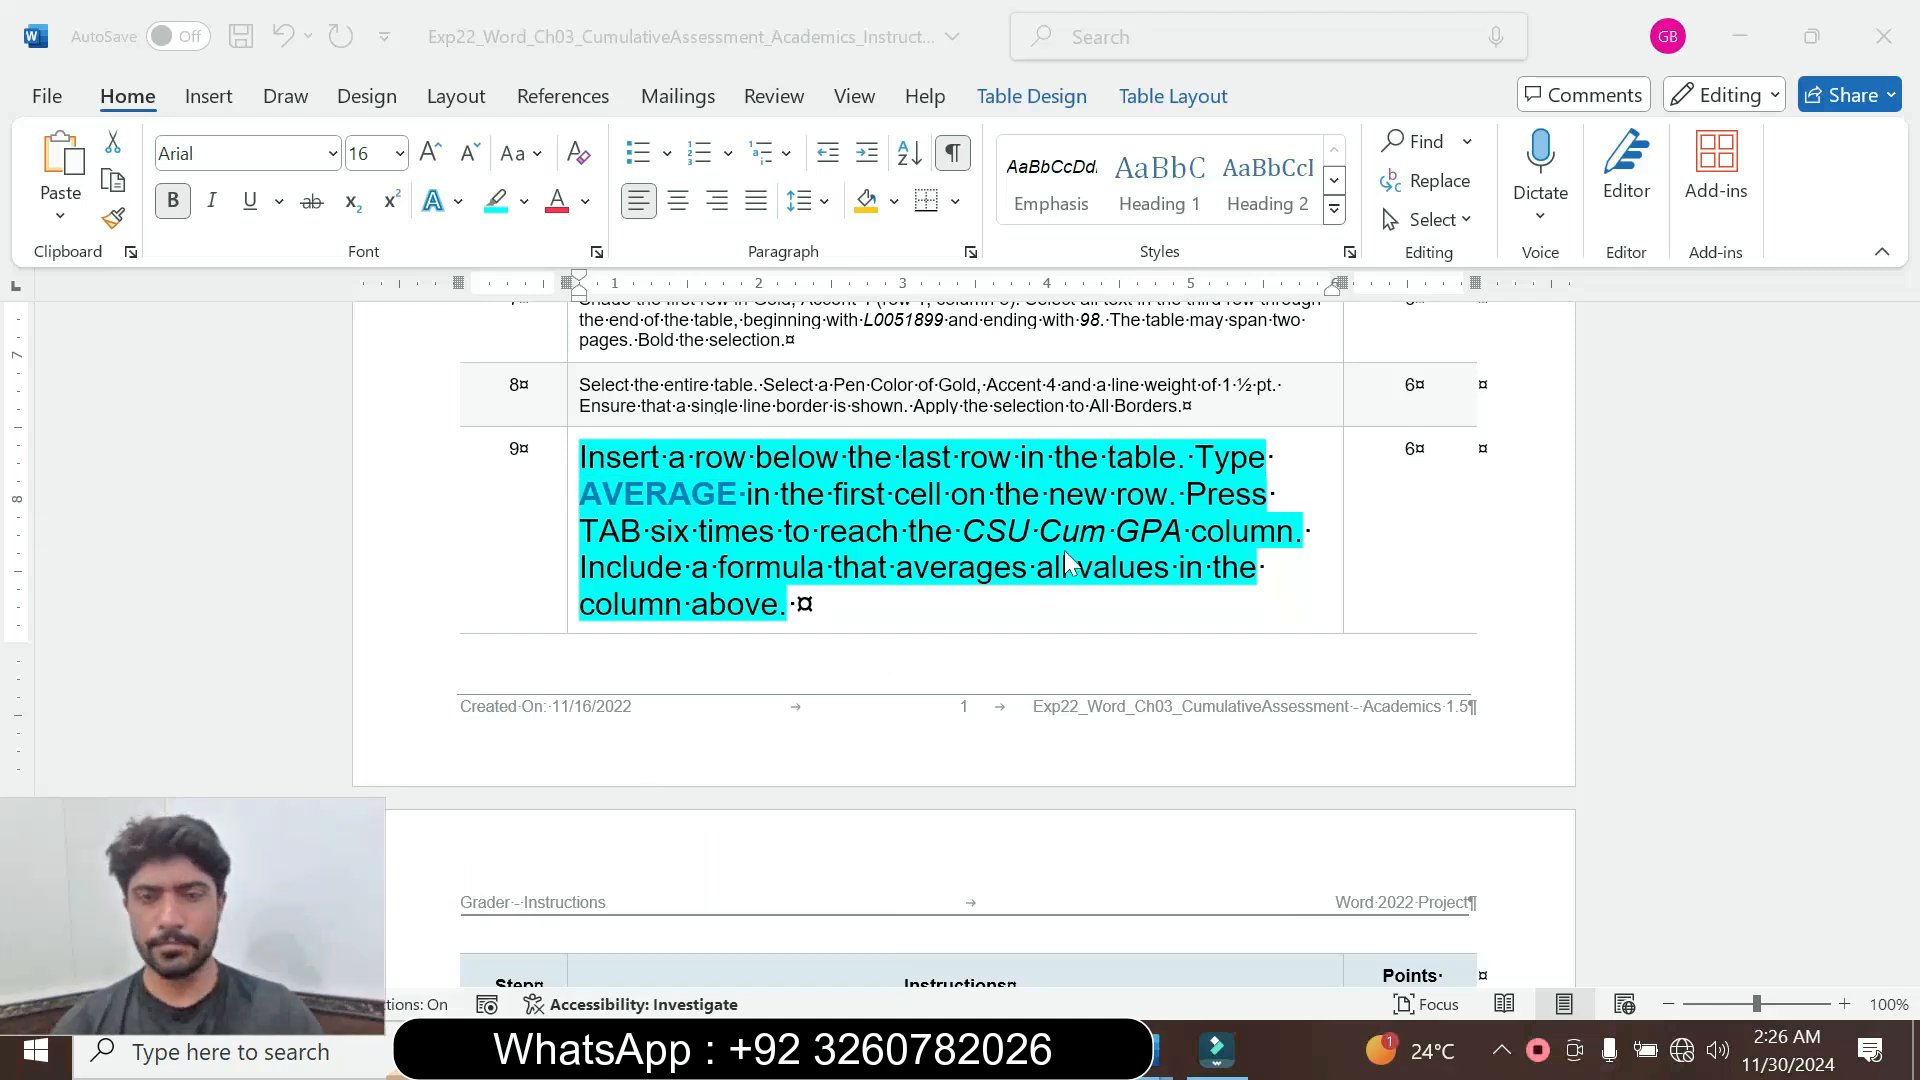
{"action": "left_click", "coordinate": [969, 547]}
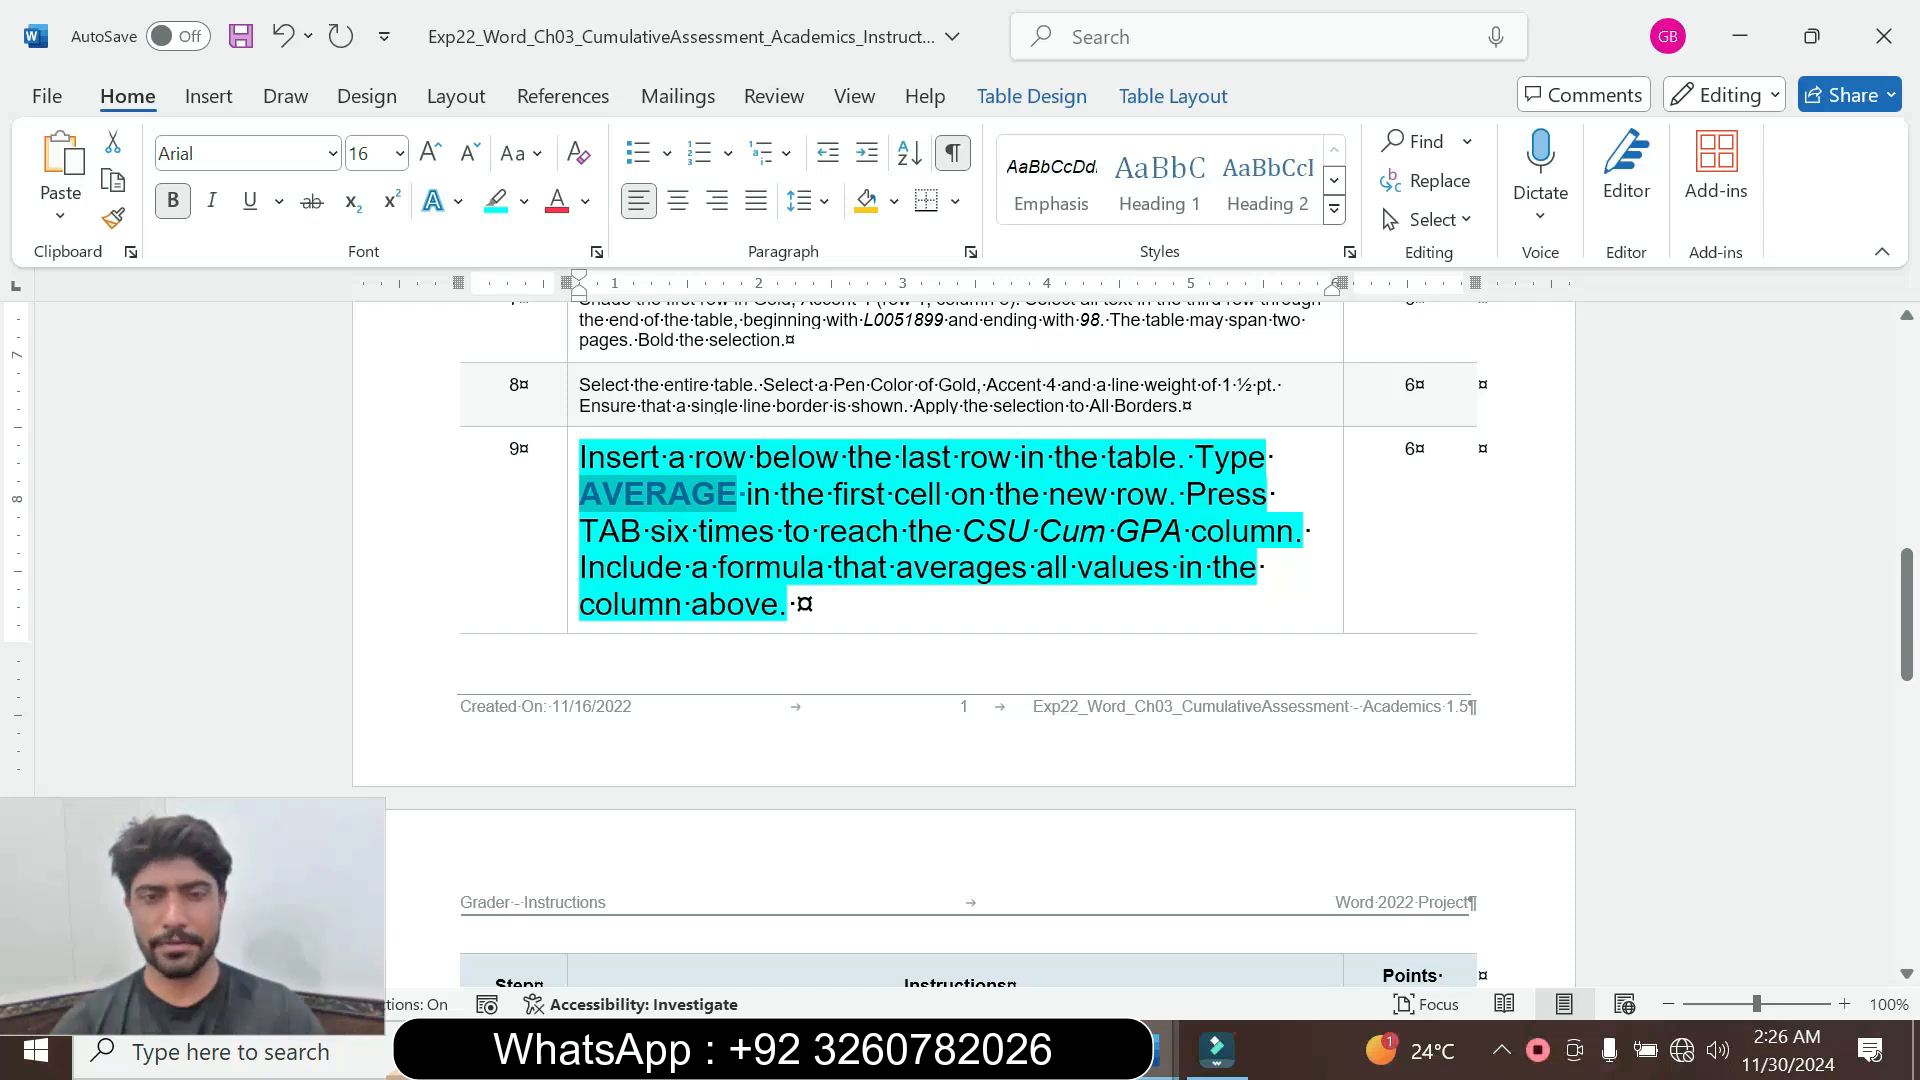
{"action": "left_click", "coordinate": [962, 578]}
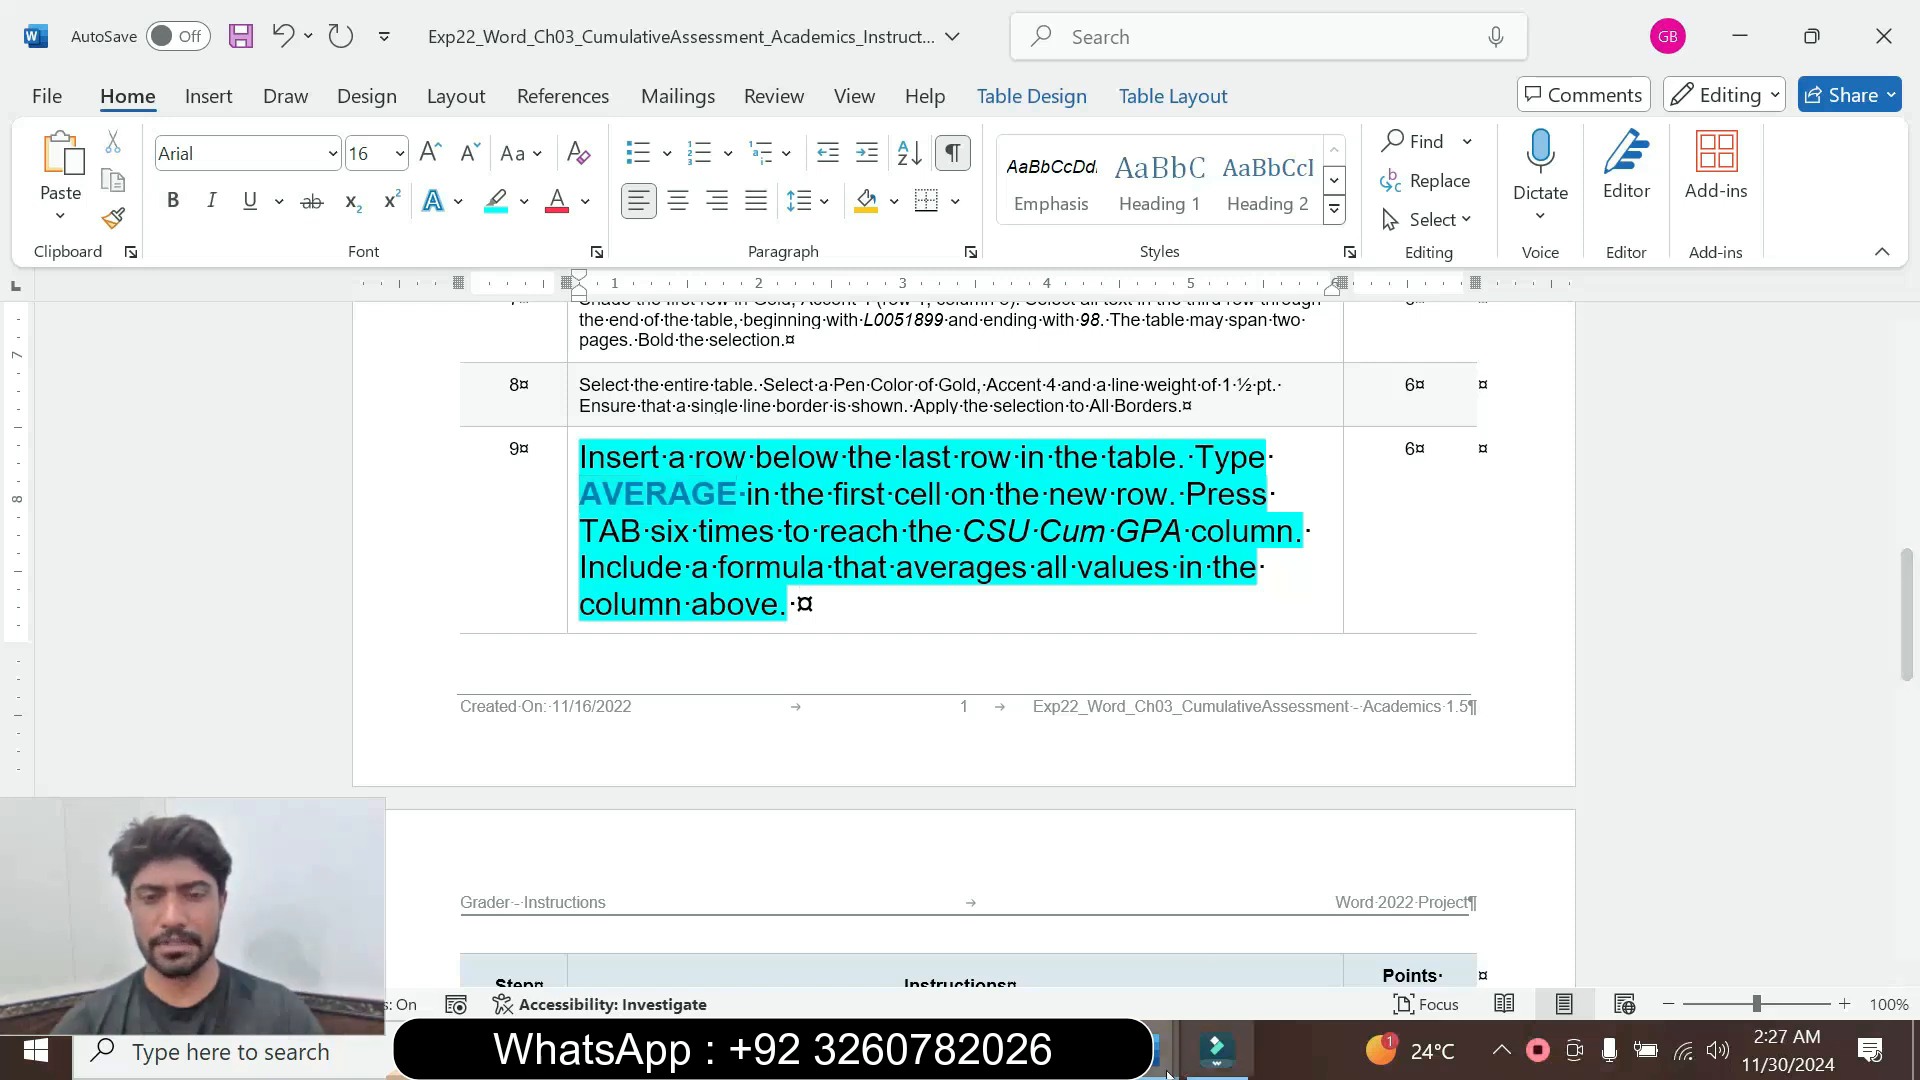
{"action": "mouse_move", "coordinate": [1144, 1050]}
{"action": "left_click", "coordinate": [1065, 944]}
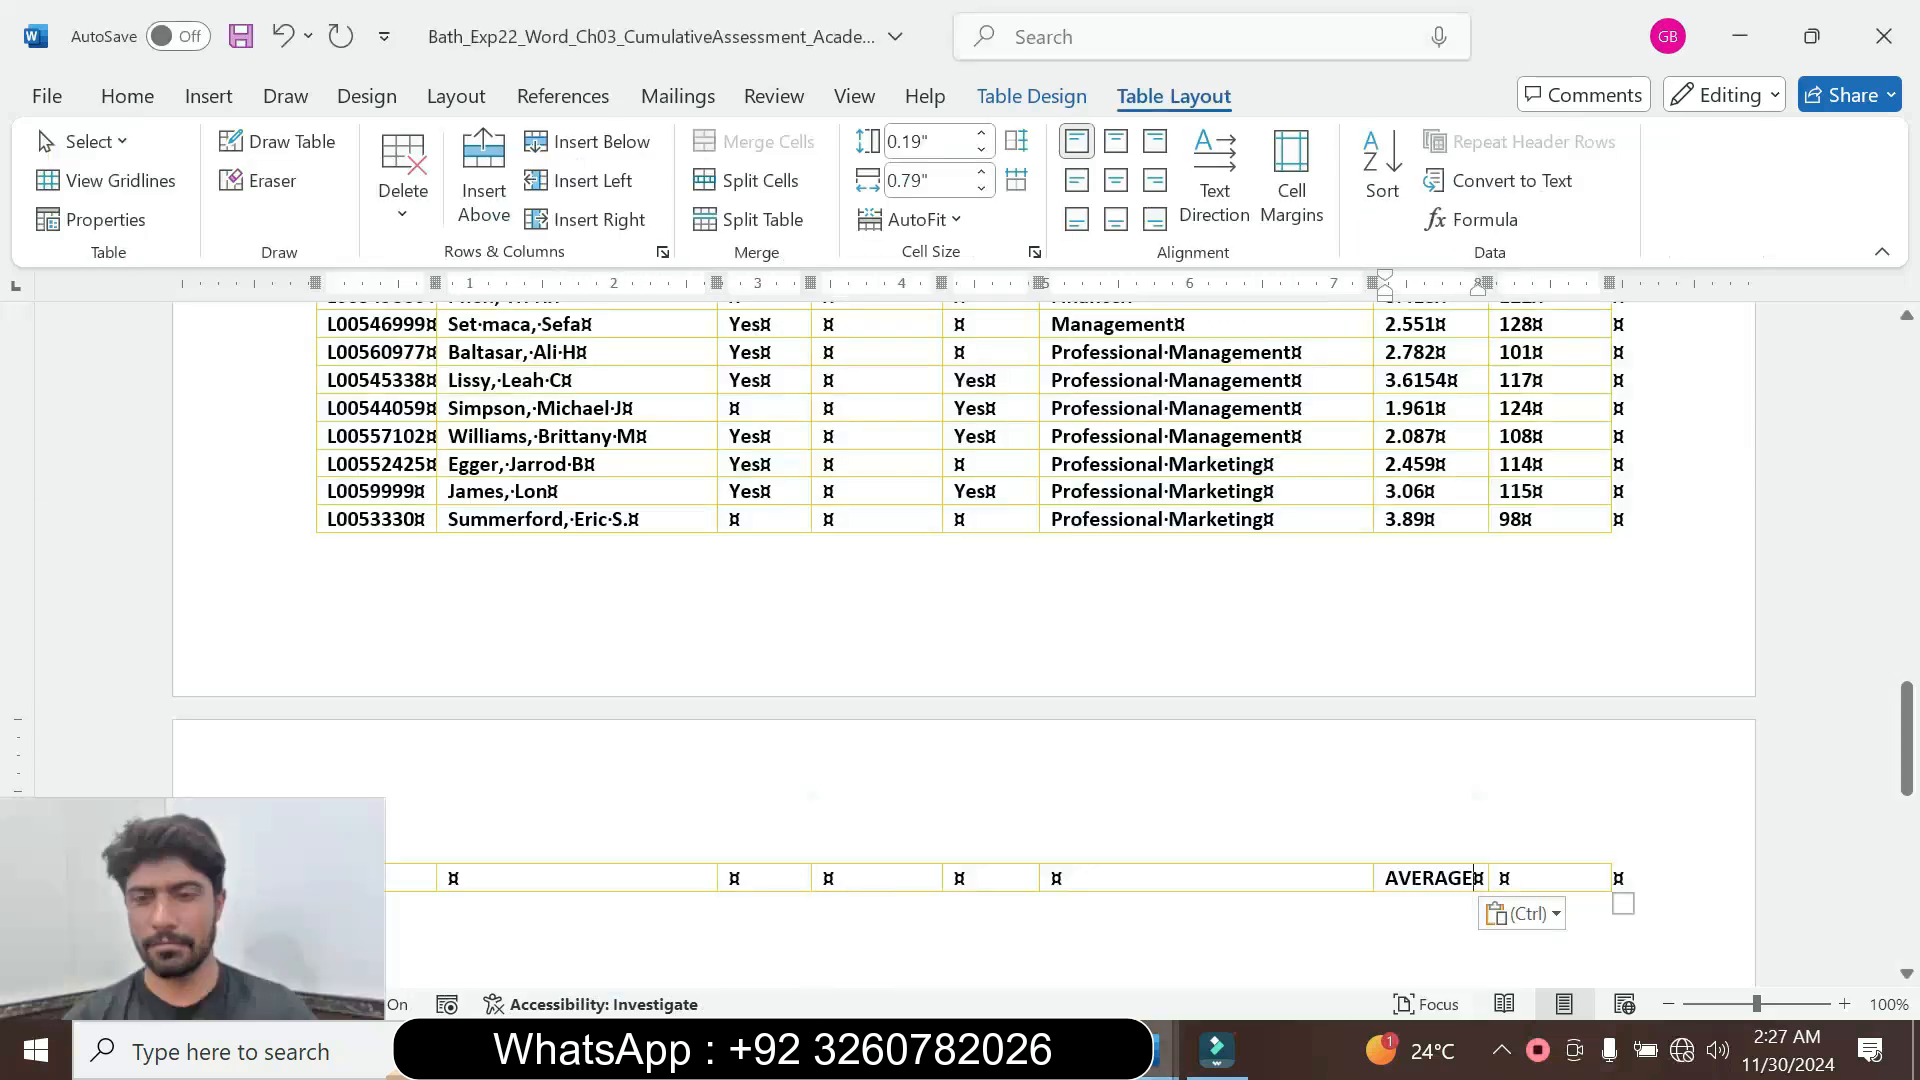
{"action": "left_click", "coordinate": [1500, 878]}
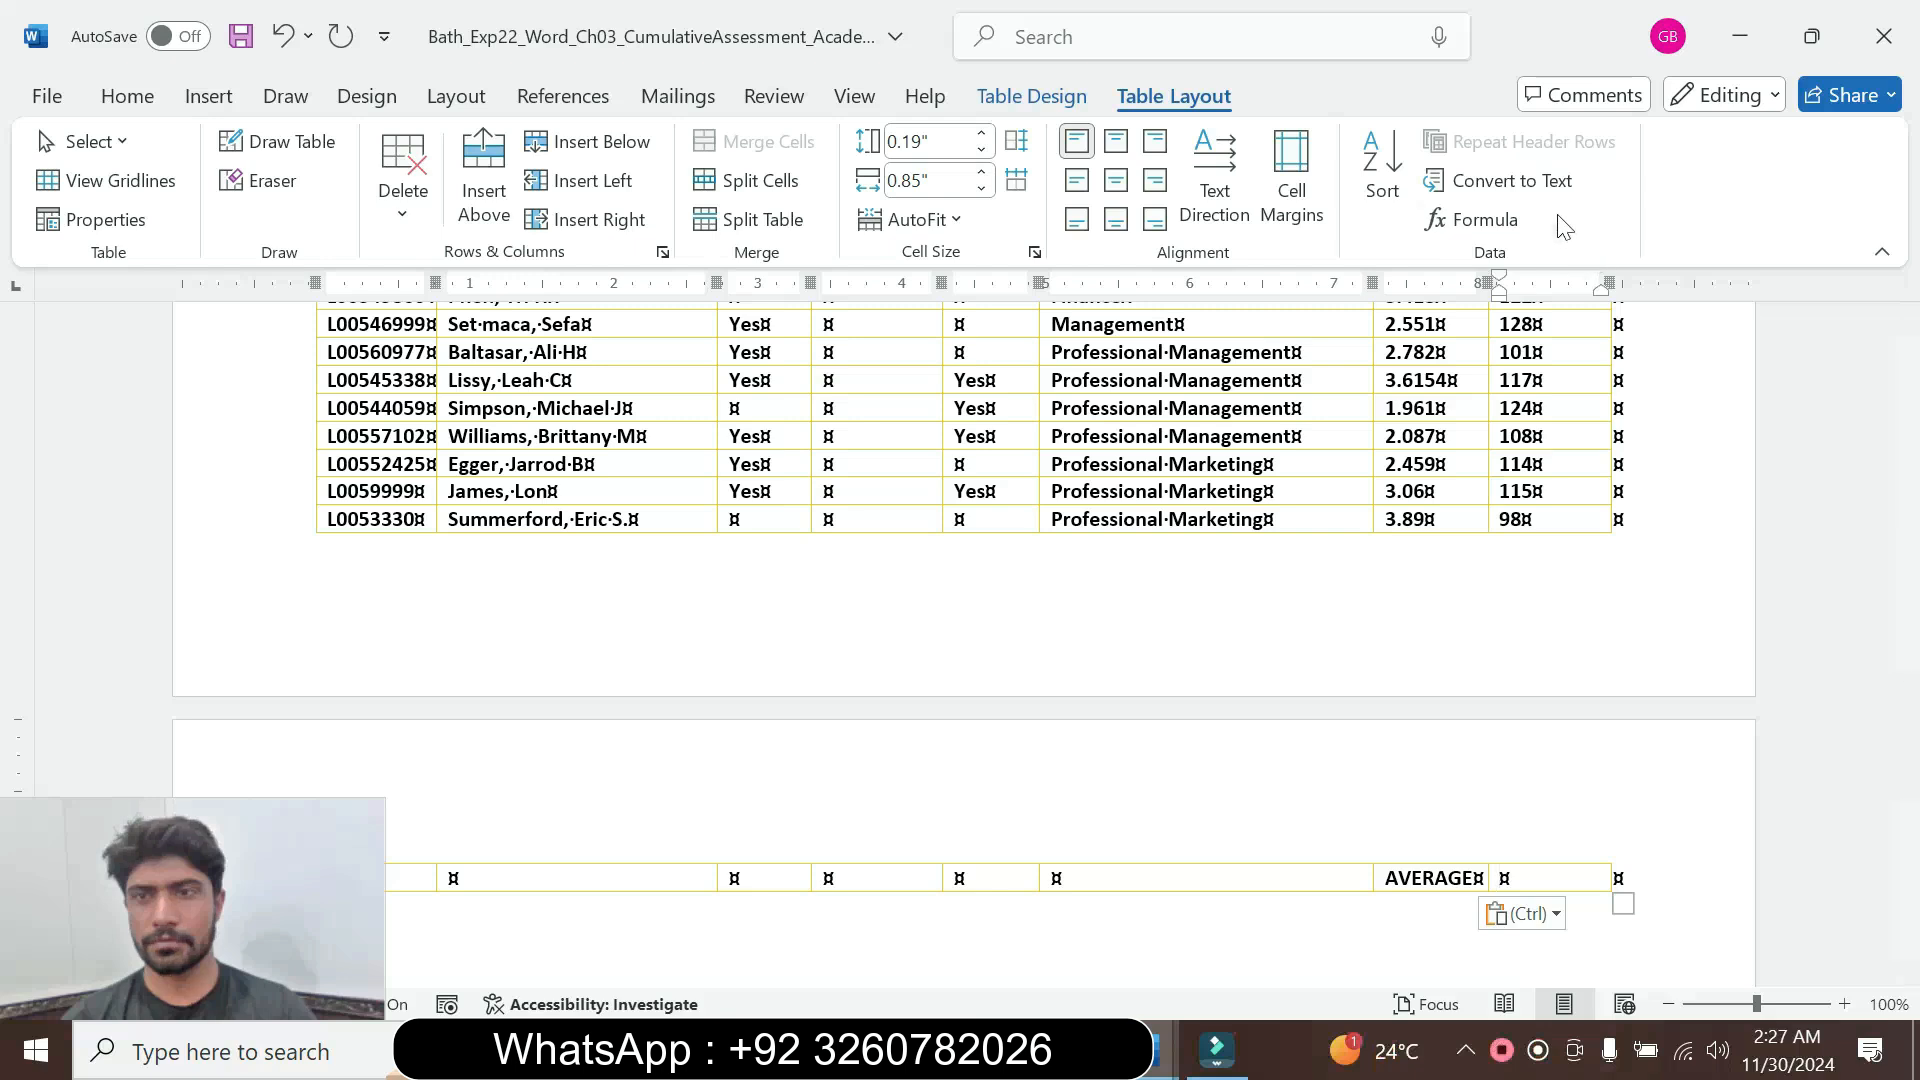
{"action": "left_click", "coordinate": [1479, 220]}
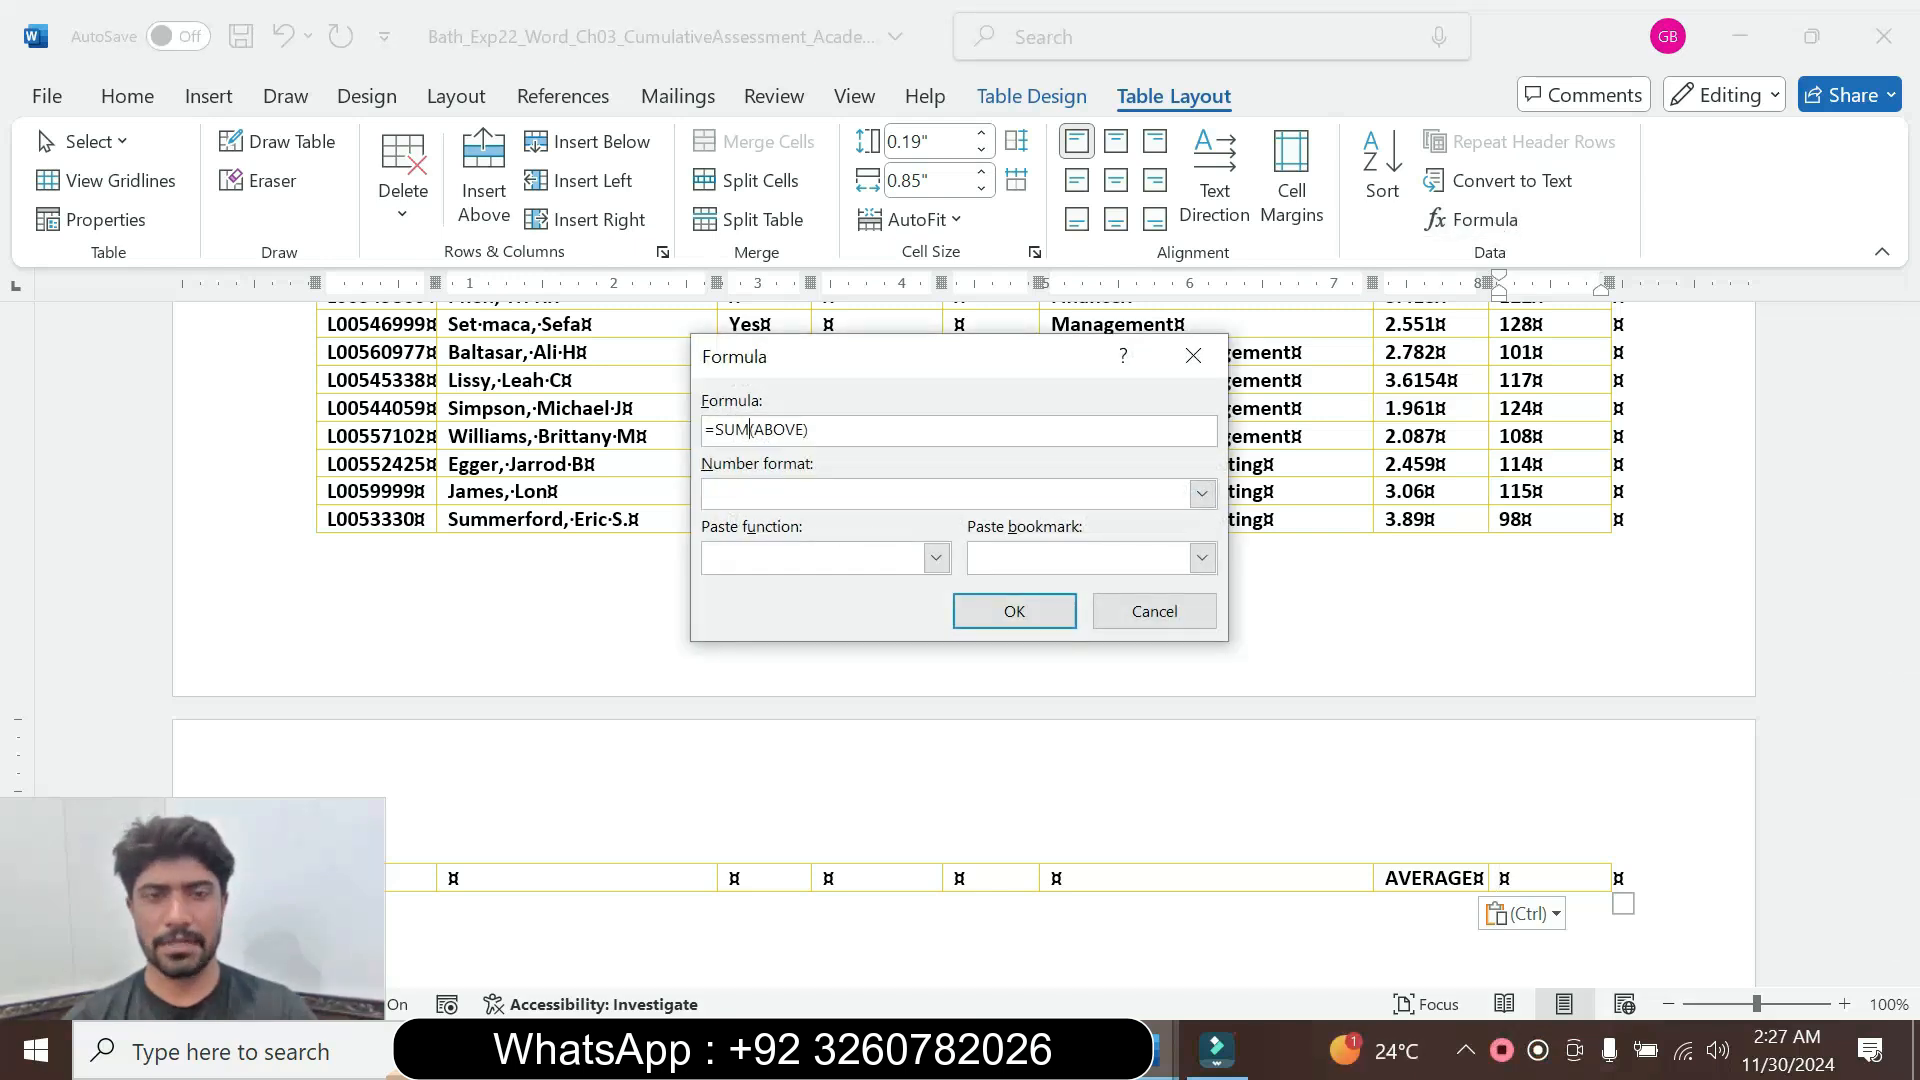
{"action": "key", "text": "BackSpace"}
{"action": "key", "text": "BackSpace"}
{"action": "key", "text": "BackSpace"}
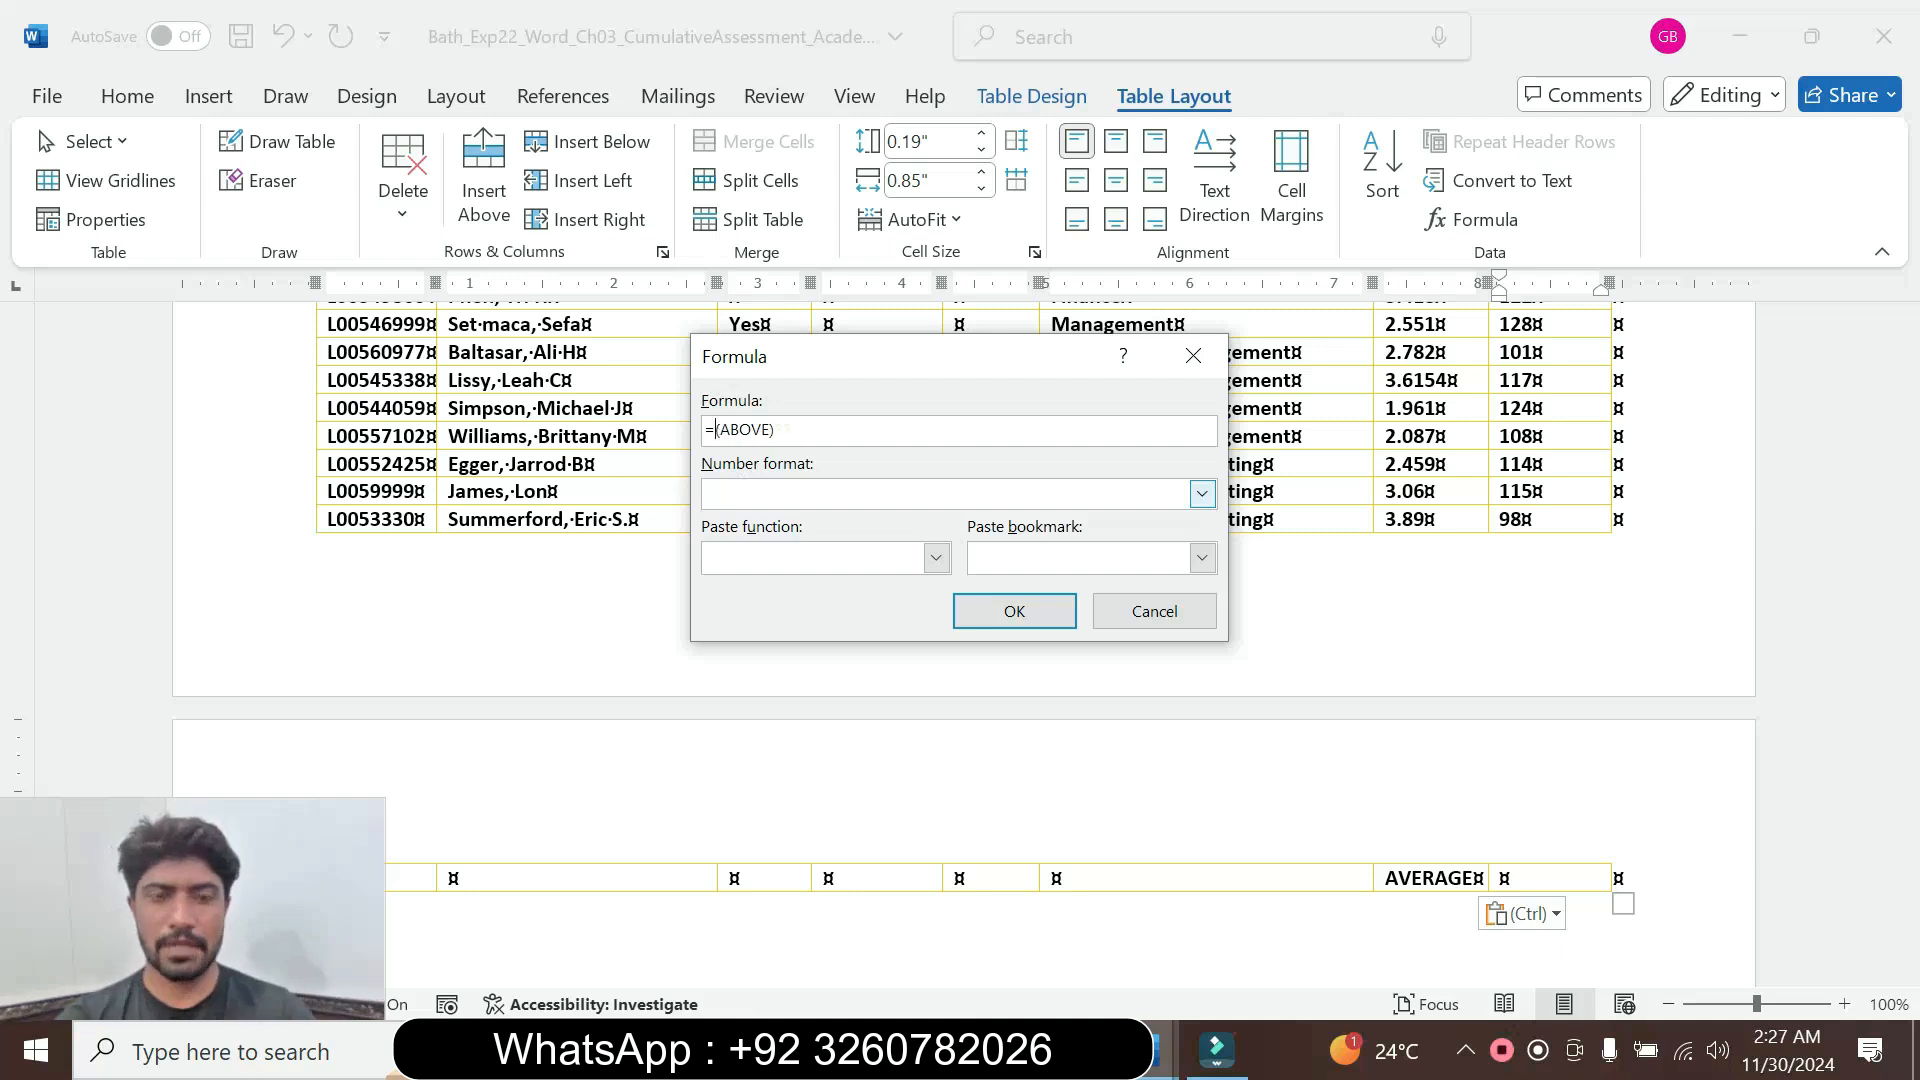
{"action": "type", "text": "AVERAGE"}
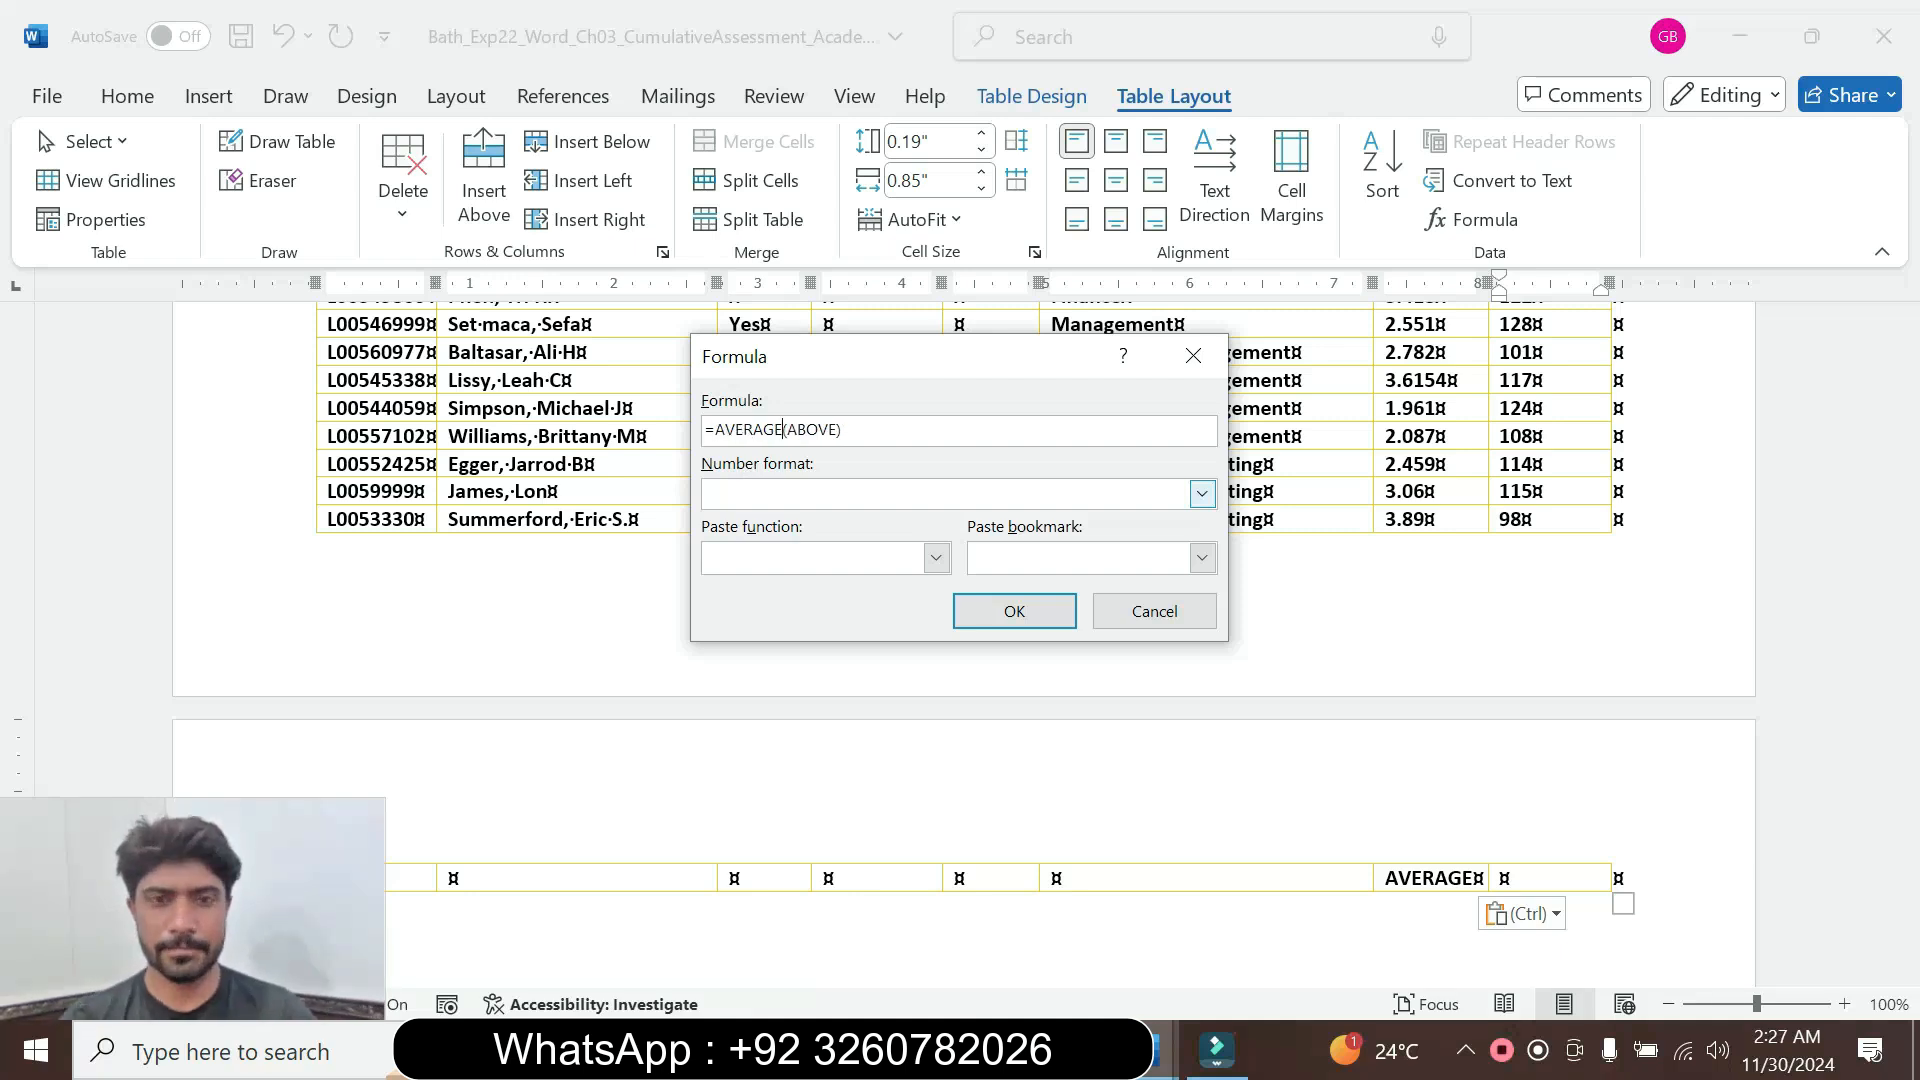
{"action": "left_click", "coordinate": [1011, 610]}
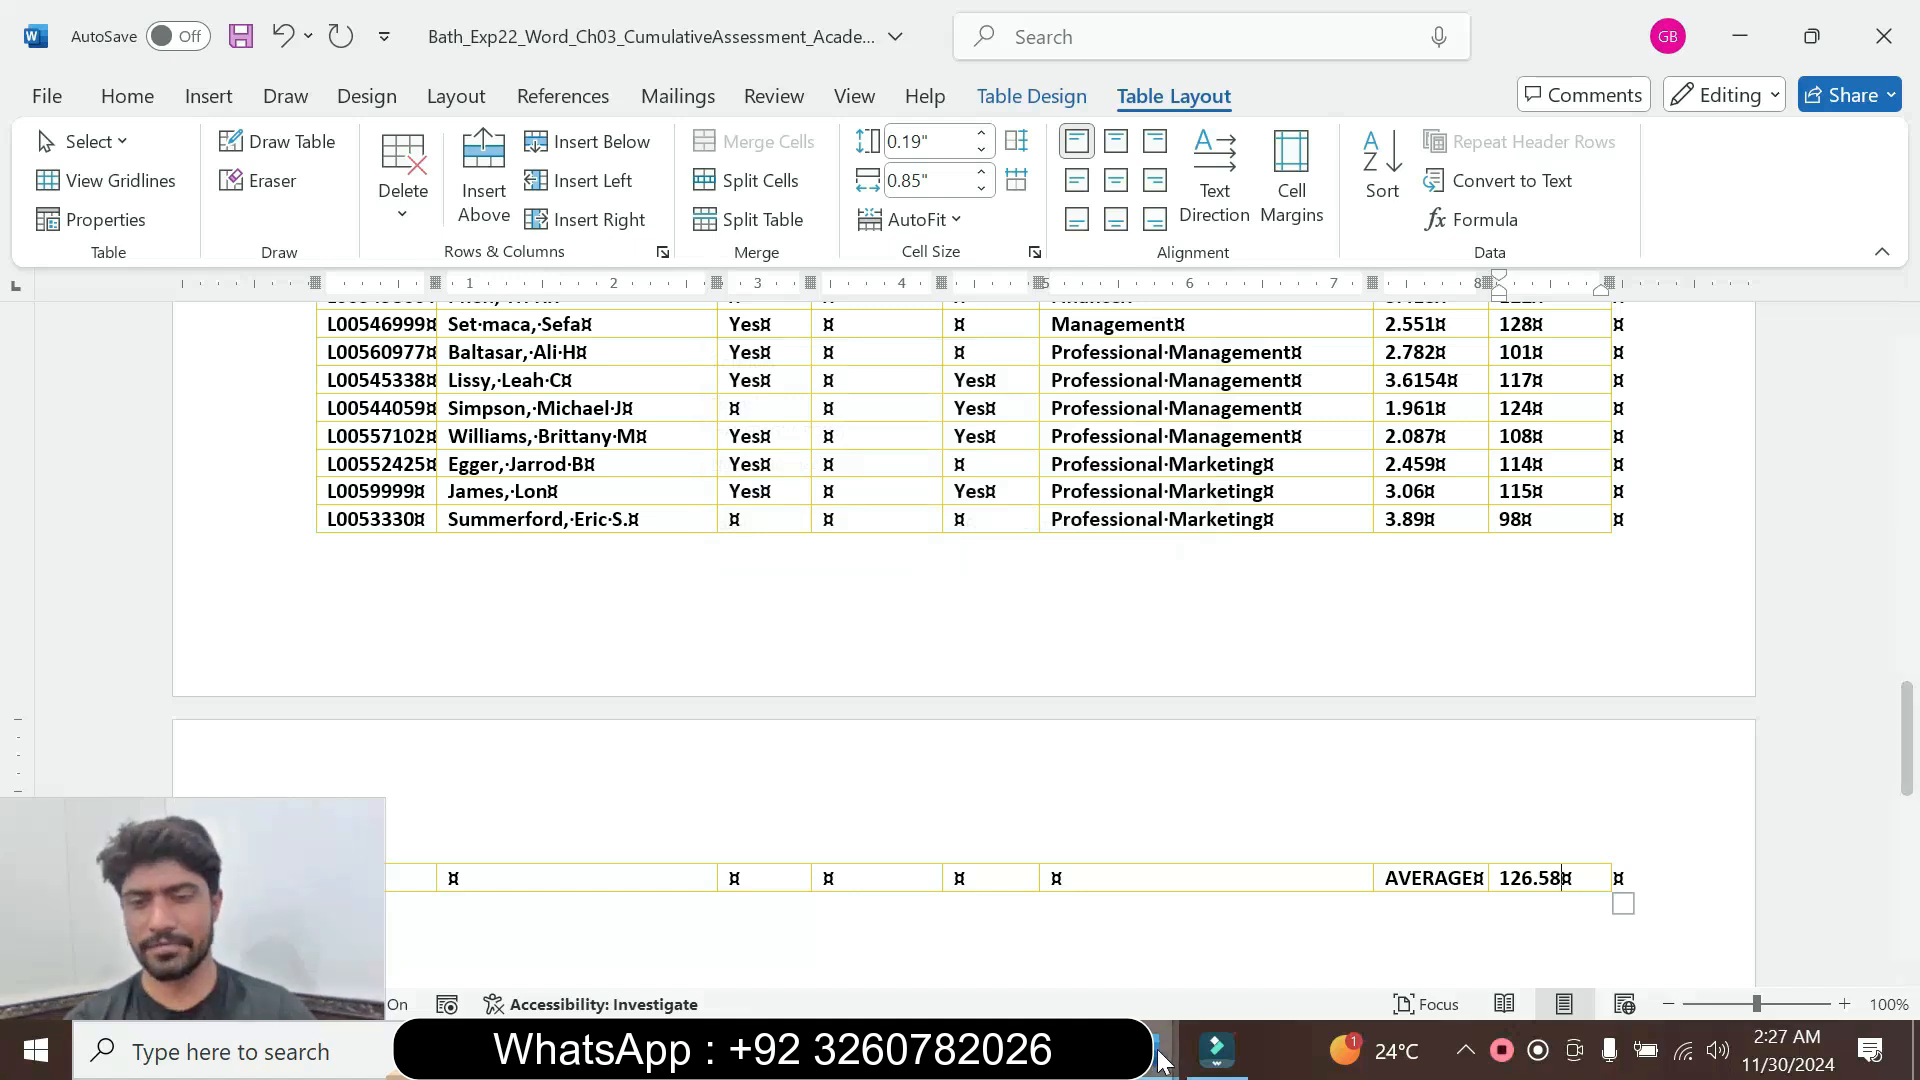
In the instructions document, return the text of completed instruction 9 to font size 9 and remove its highlight
{"action": "mouse_move", "coordinate": [1159, 1050]}
{"action": "left_click", "coordinate": [1280, 910]}
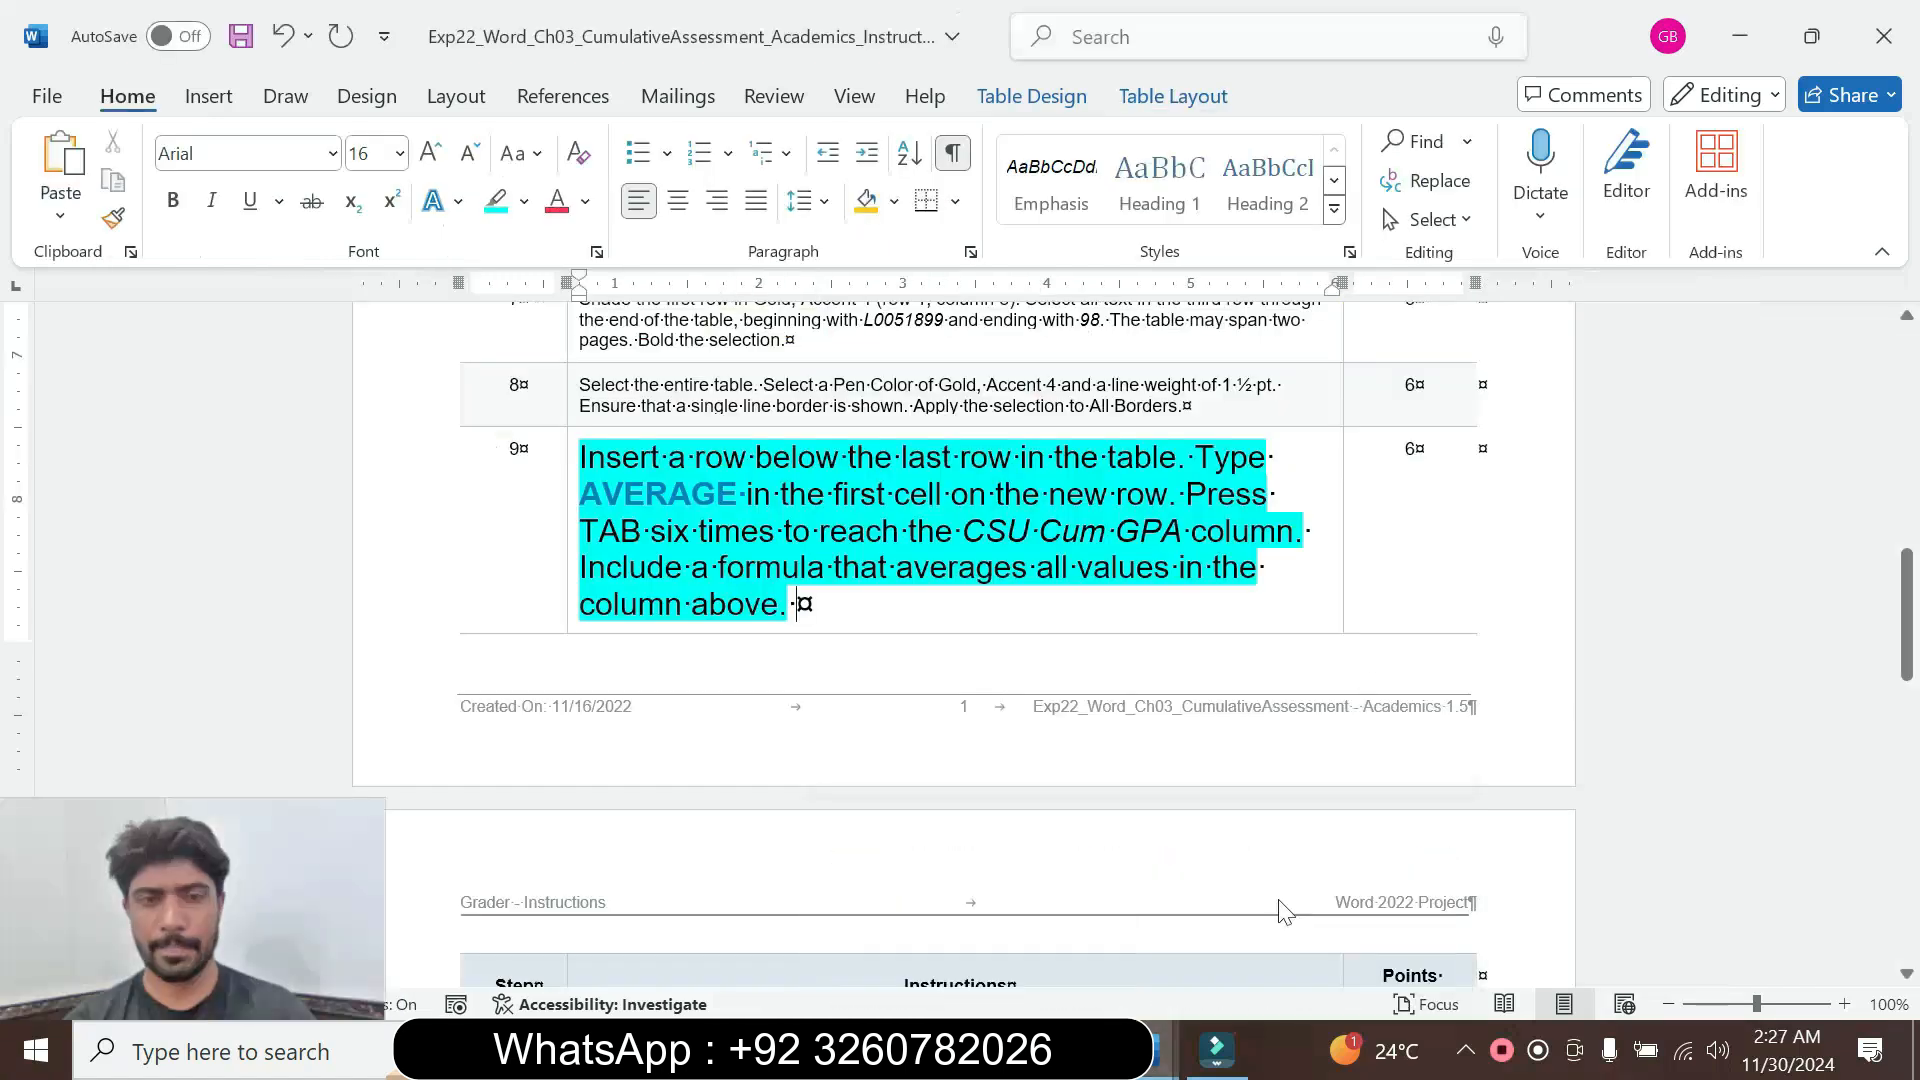
{"action": "left_click", "coordinate": [569, 561]}
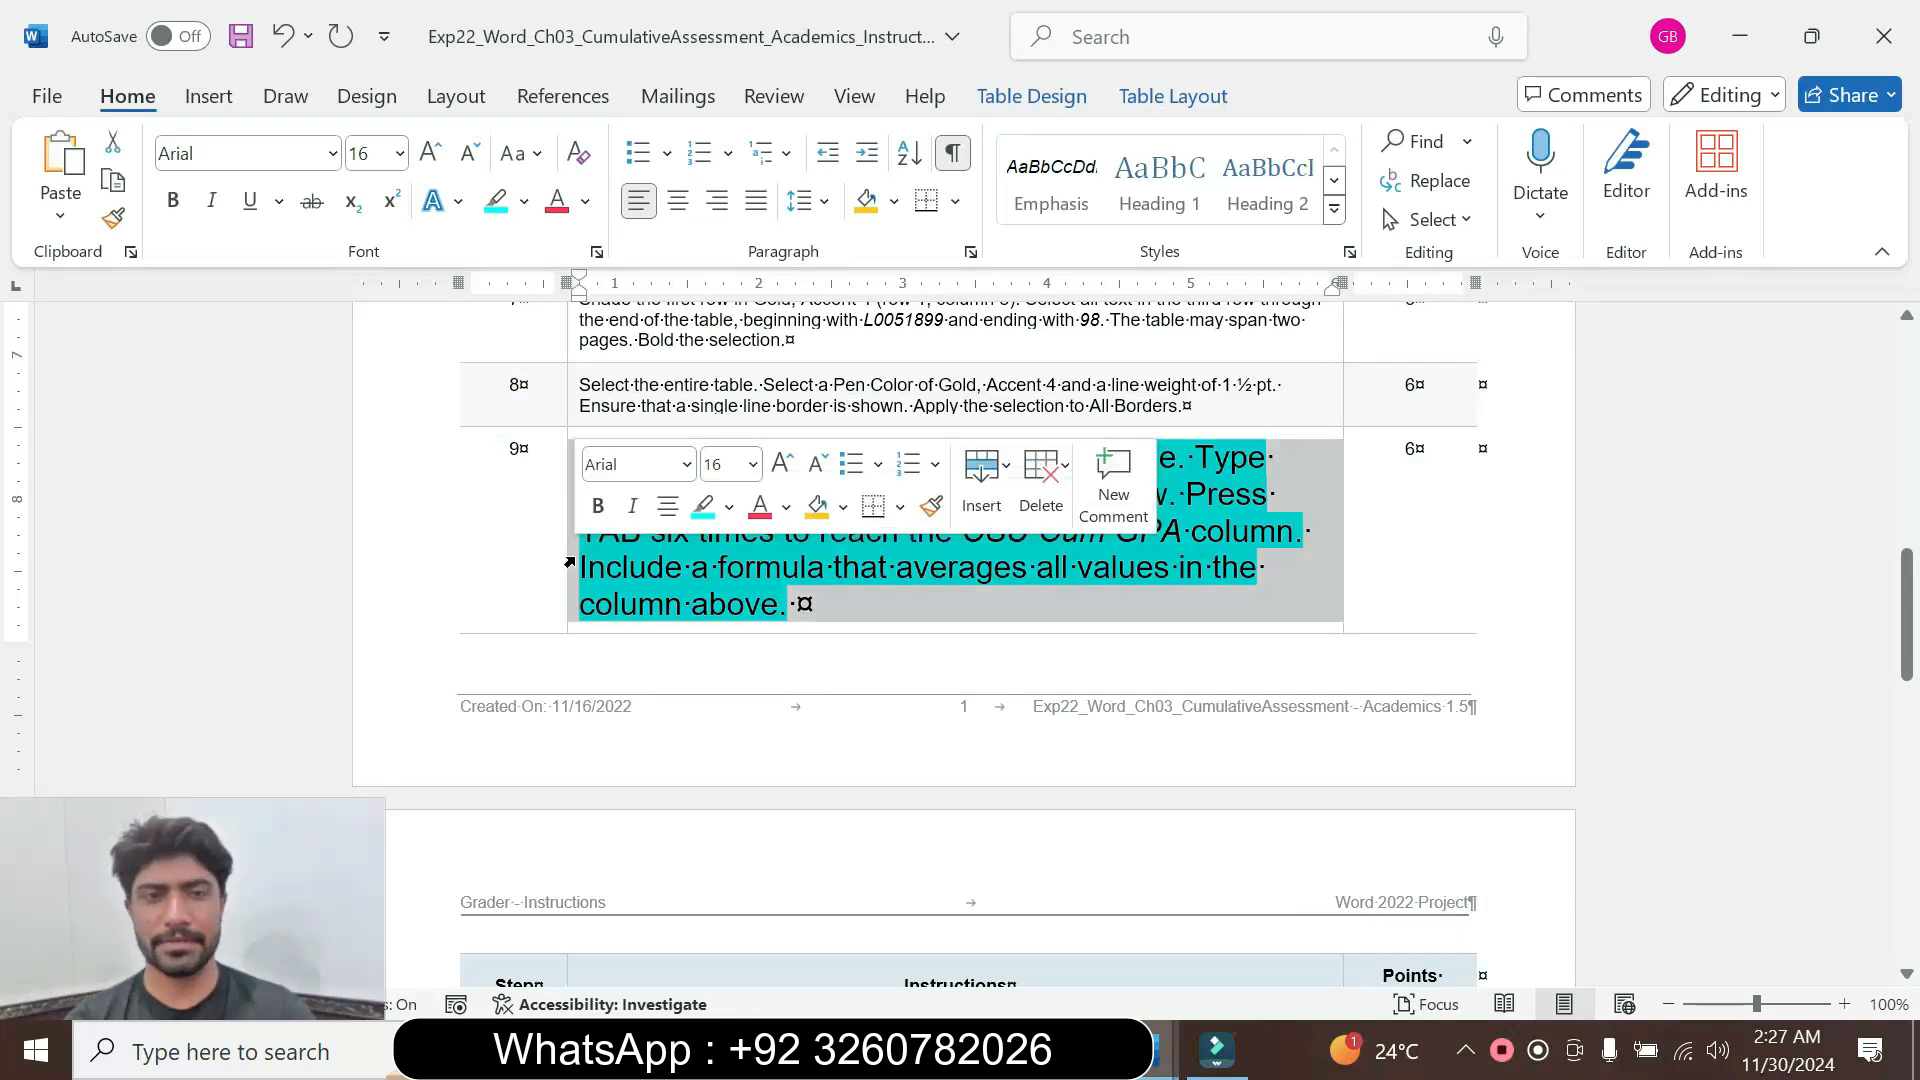
{"action": "left_click", "coordinate": [752, 464]}
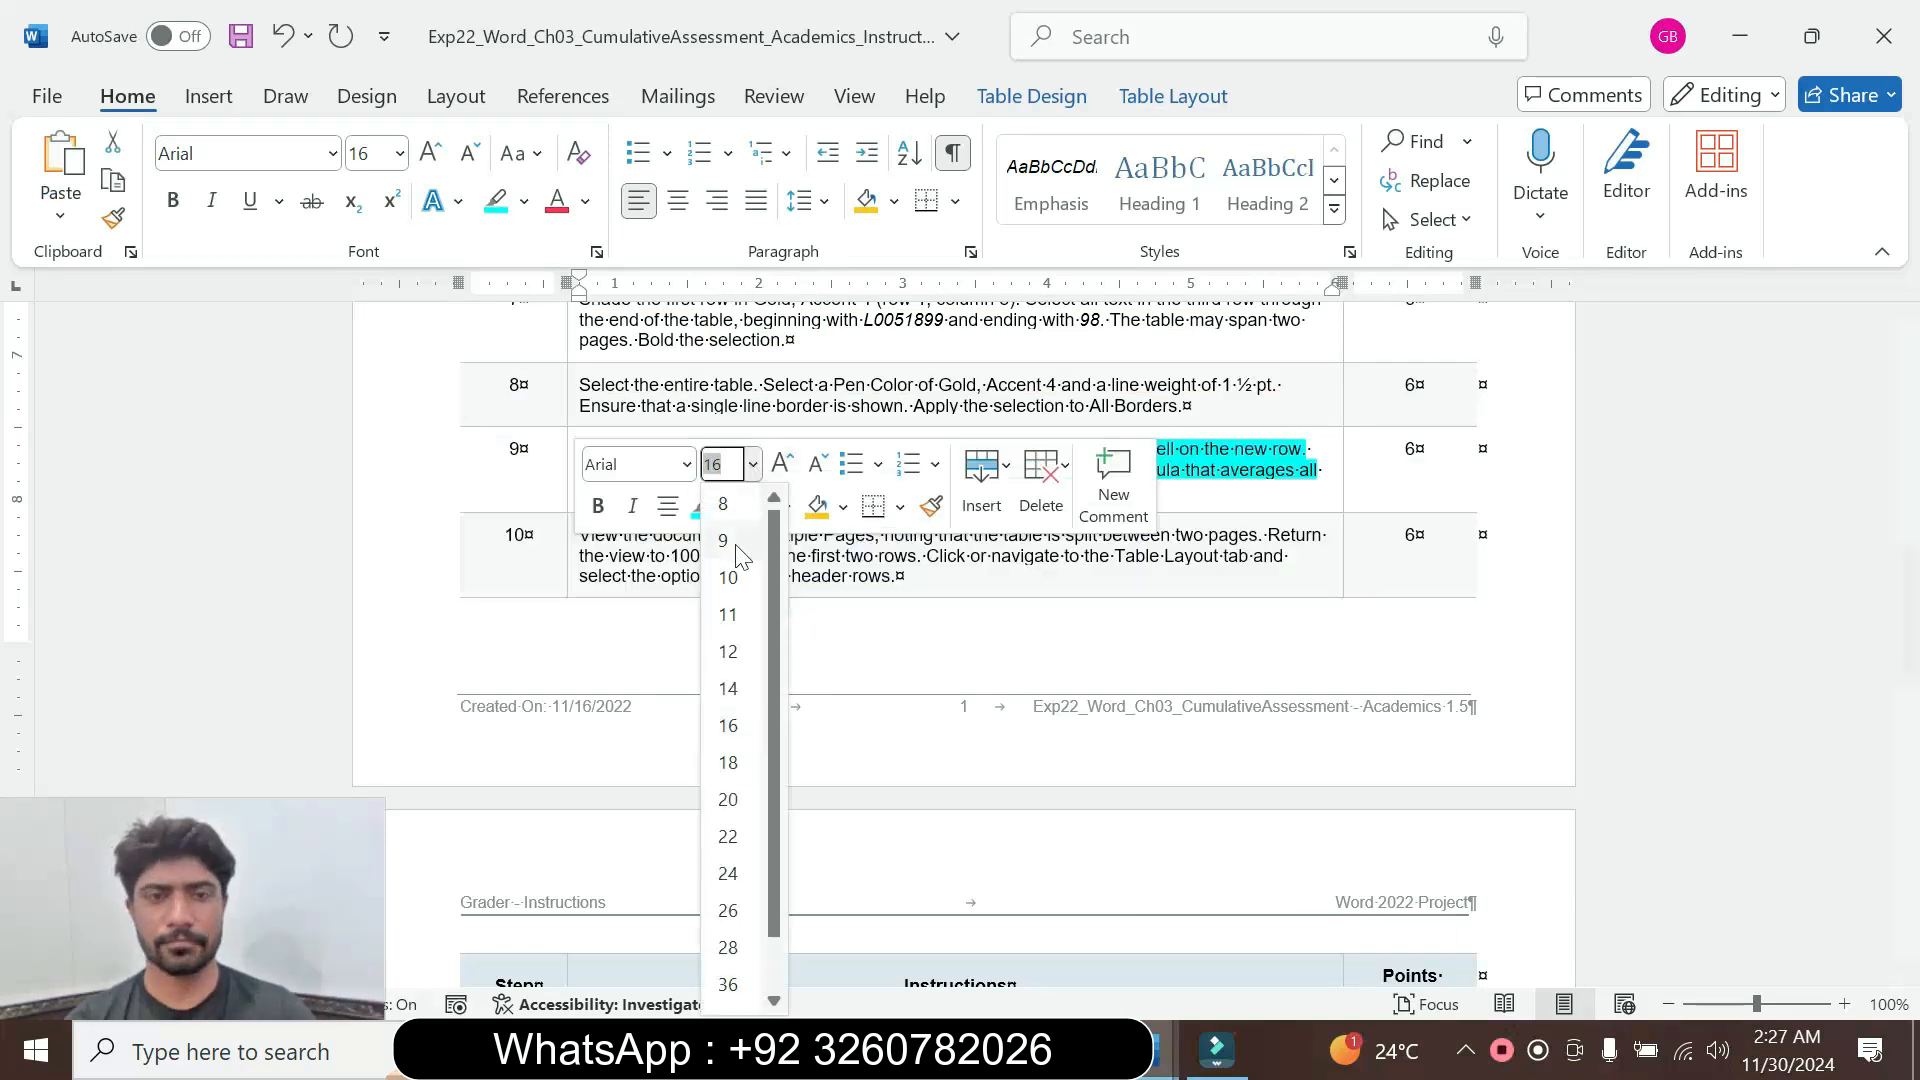
{"action": "left_click", "coordinate": [724, 541]}
{"action": "left_click", "coordinate": [731, 509]}
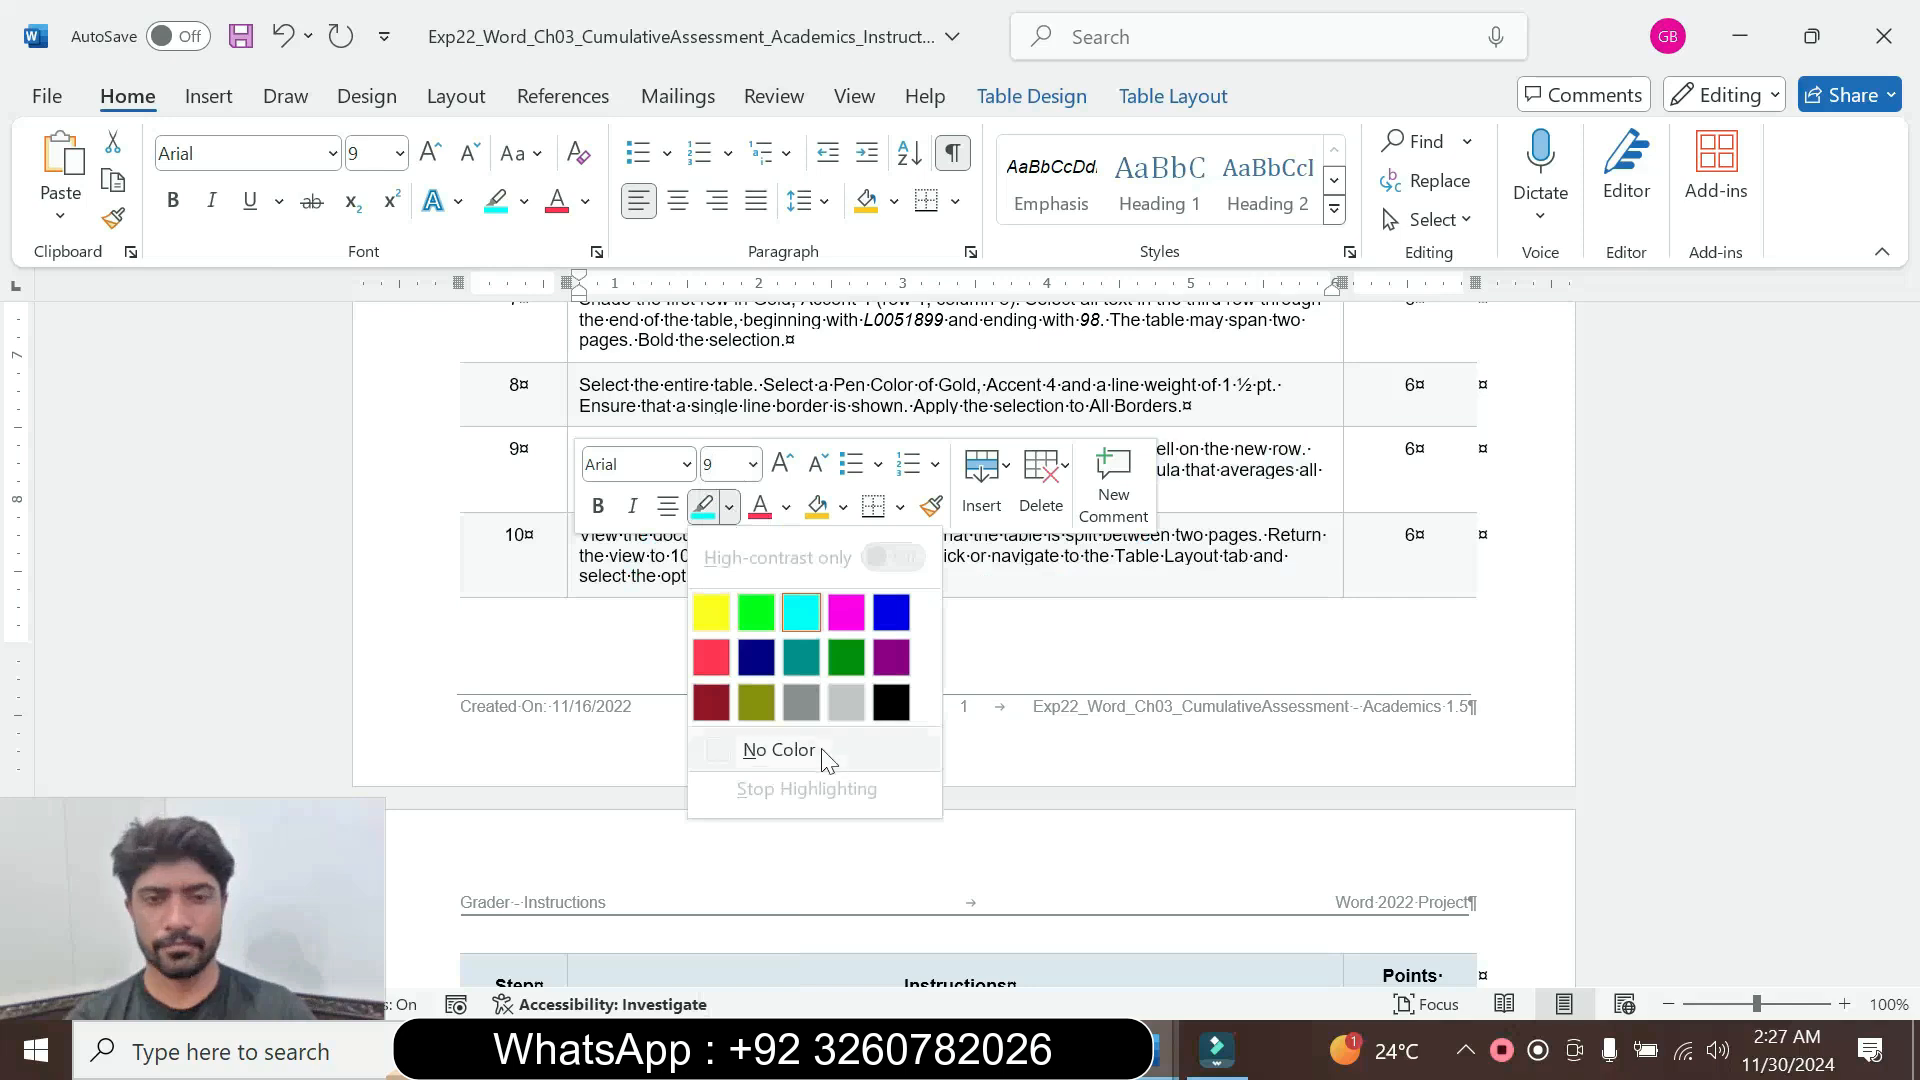
{"action": "left_click", "coordinate": [782, 748]}
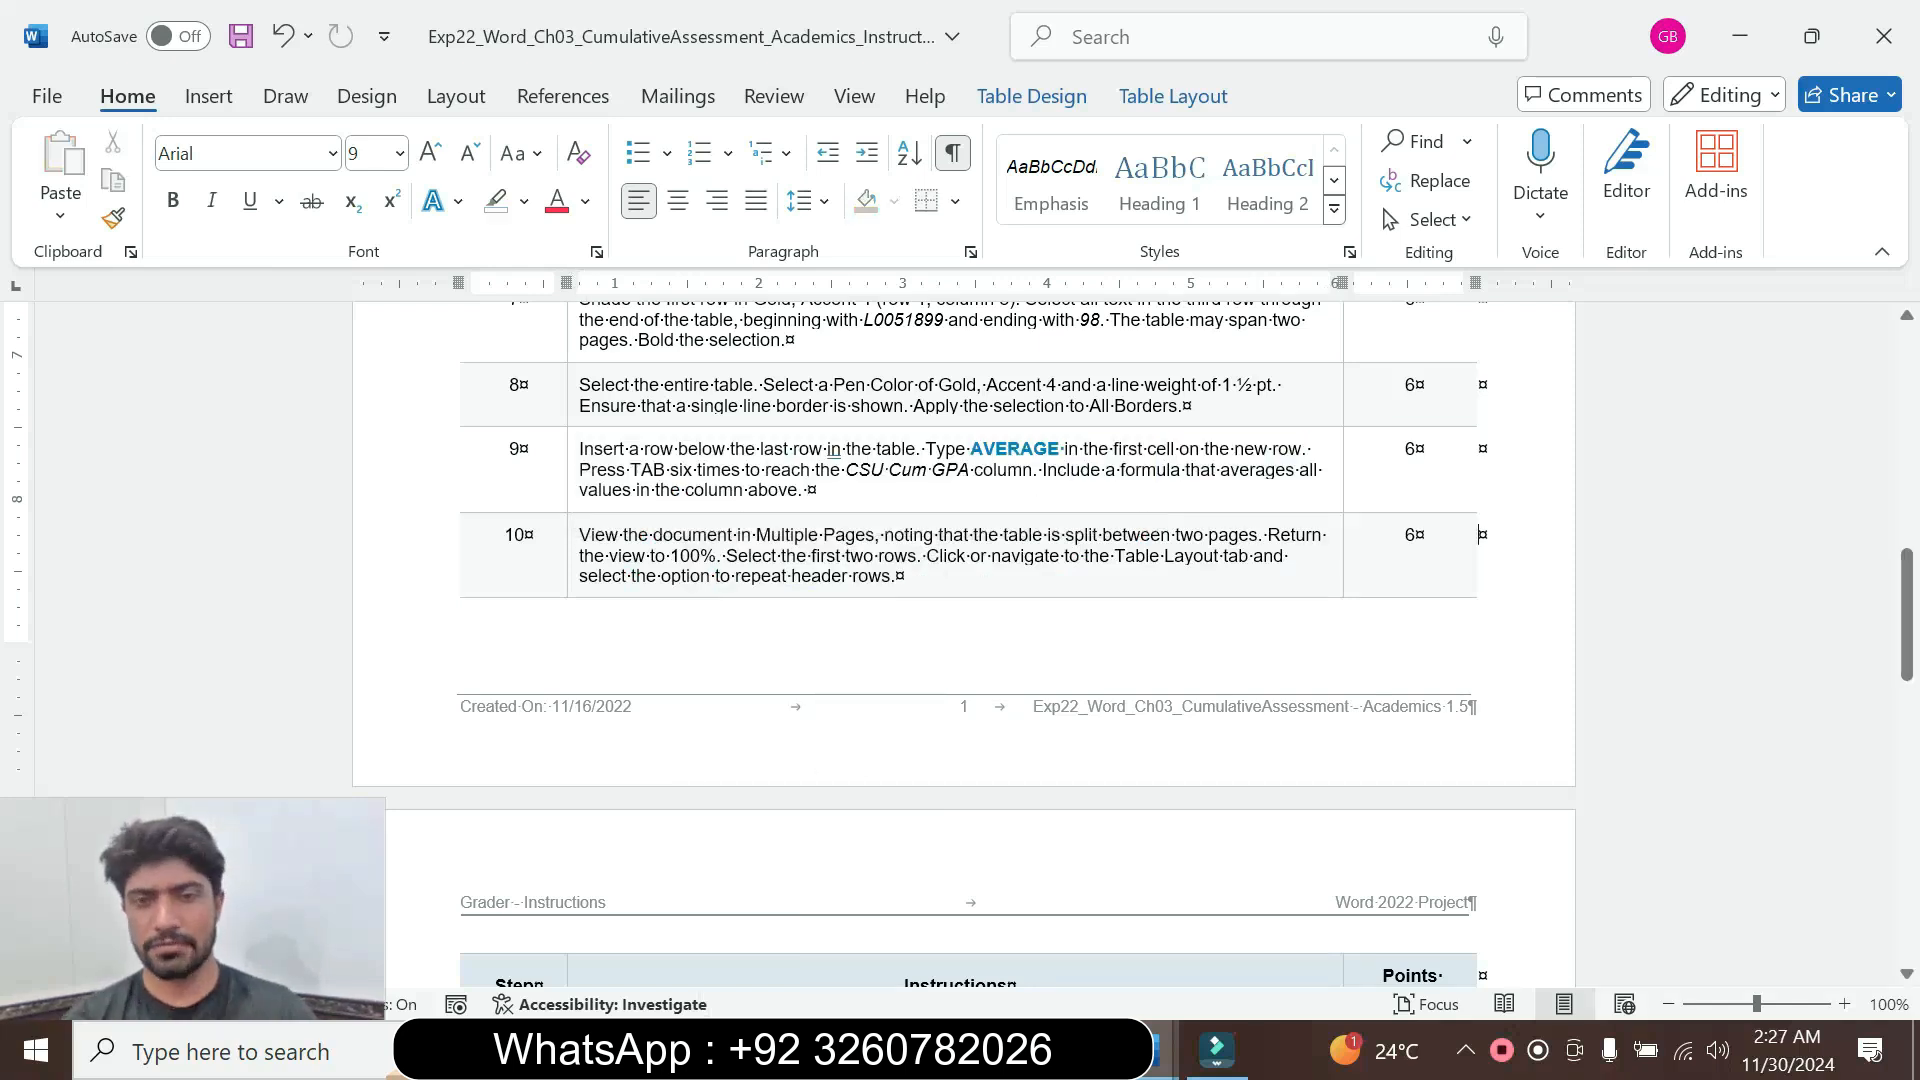
In the instructions document, enlarge the text of instruction 10 to font size 16 and highlight it in turquoise
{"action": "mouse_move", "coordinate": [1905, 624]}
{"action": "left_mouse_down"}
{"action": "mouse_move", "coordinate": [1915, 875]}
{"action": "mouse_move", "coordinate": [1907, 623]}
{"action": "left_mouse_up"}
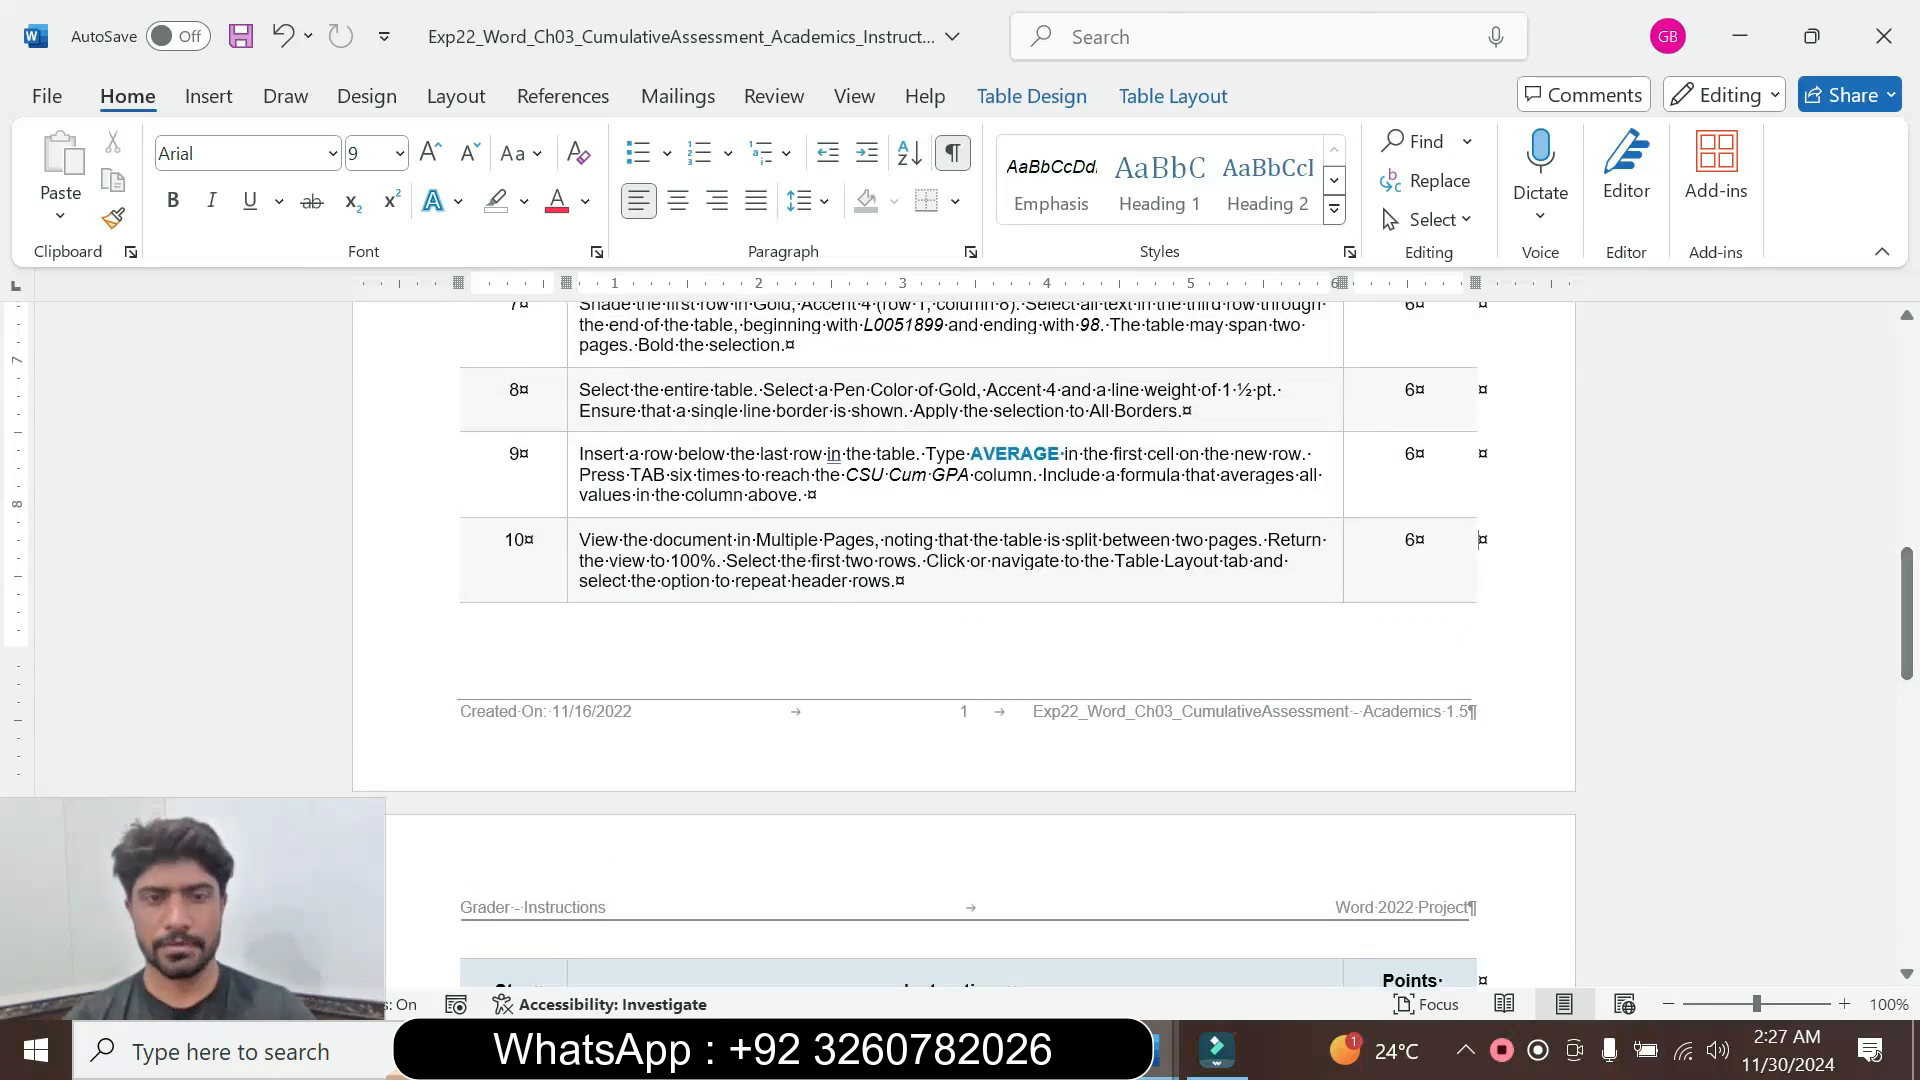
{"action": "left_click", "coordinate": [571, 588]}
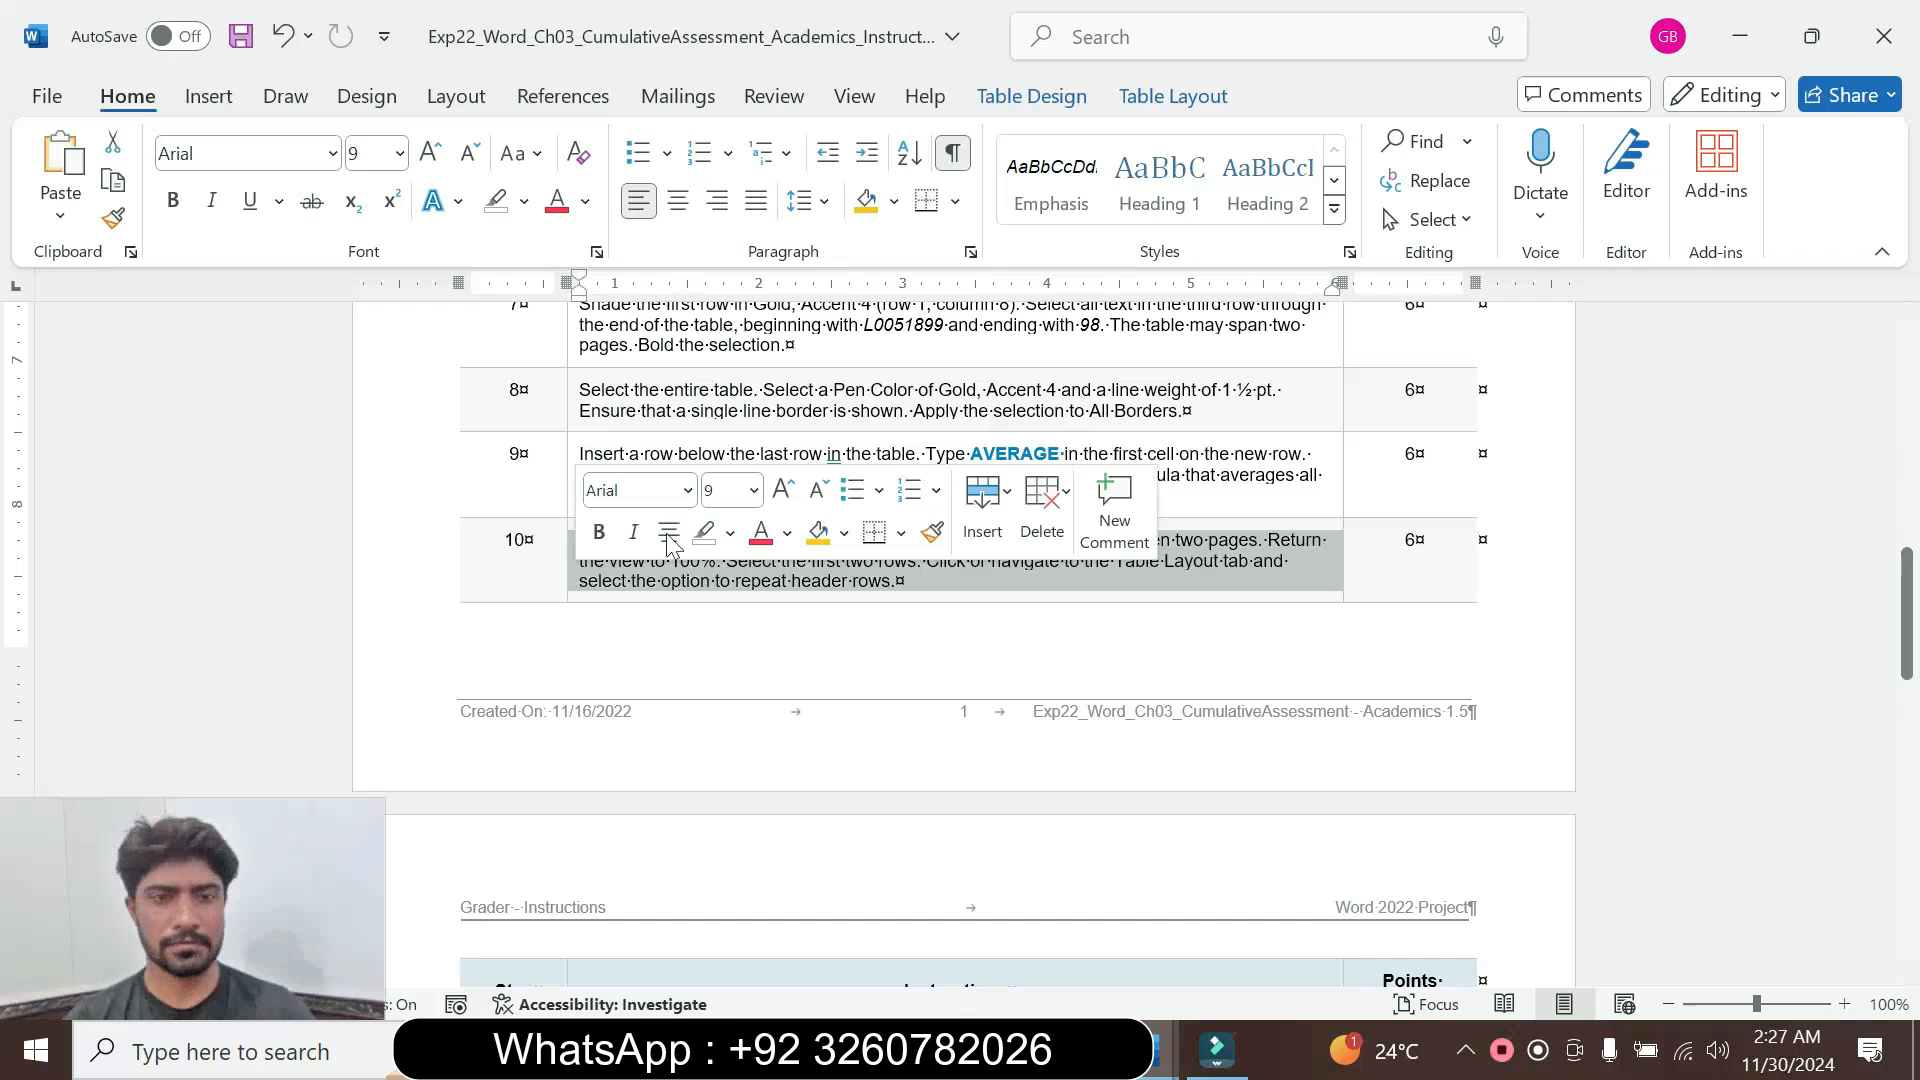
{"action": "left_click", "coordinate": [754, 489]}
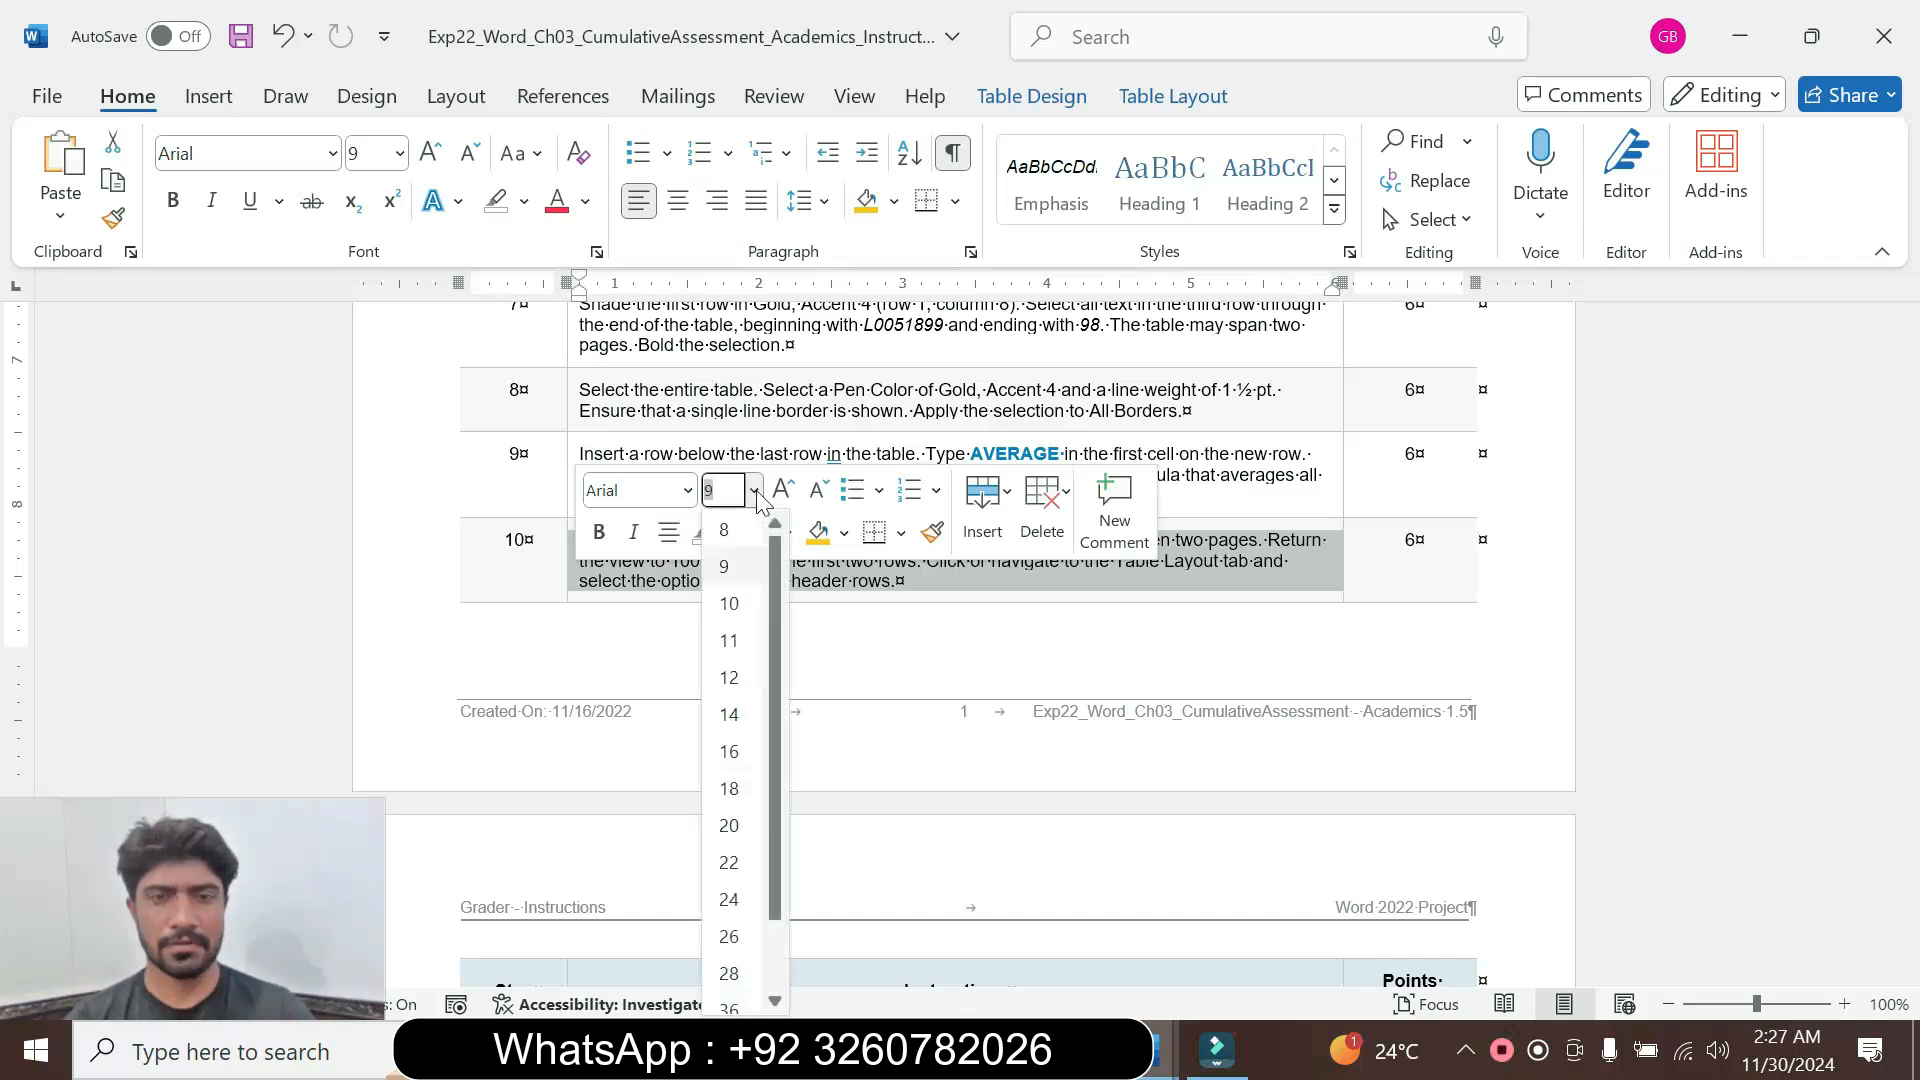
{"action": "left_click", "coordinate": [747, 751]}
{"action": "left_click", "coordinate": [730, 532]}
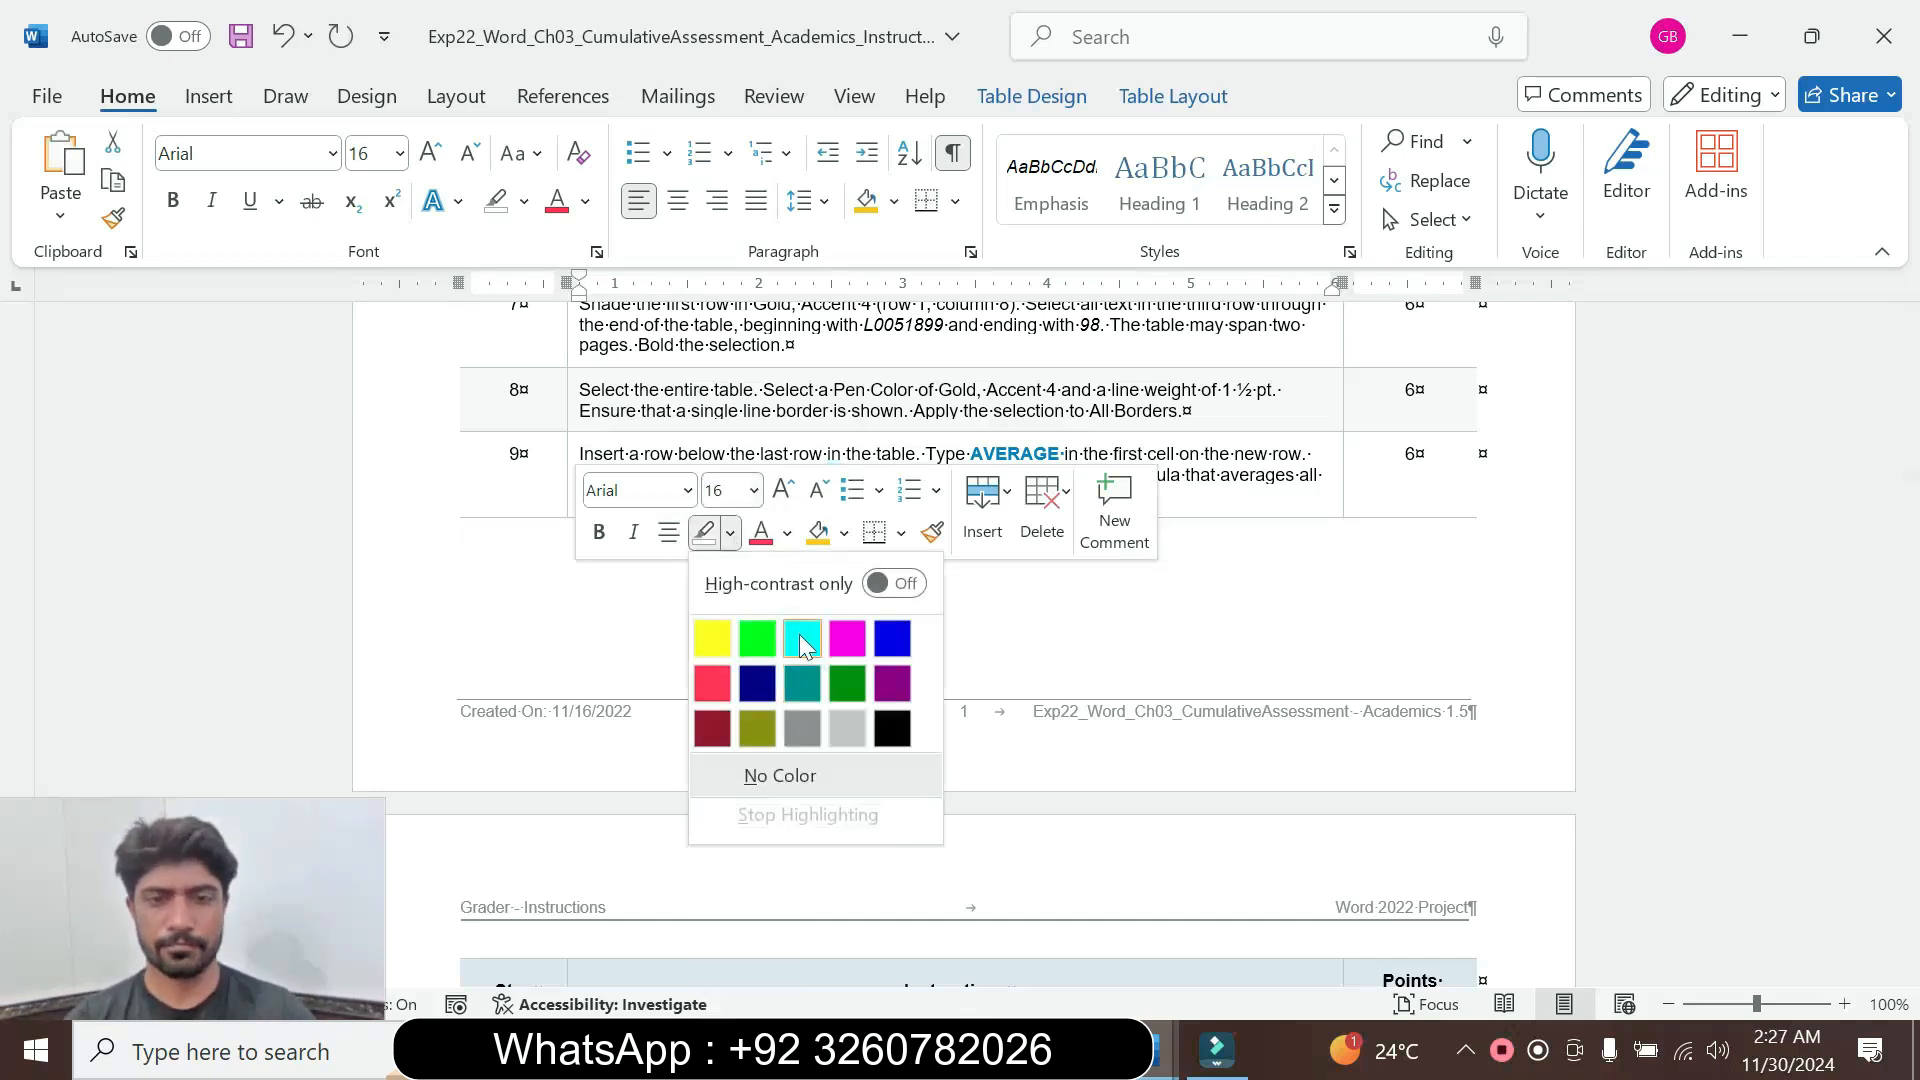
{"action": "left_click", "coordinate": [800, 636]}
{"action": "left_click_drag", "start_coordinate": [1908, 530], "coordinate": [1908, 618]}
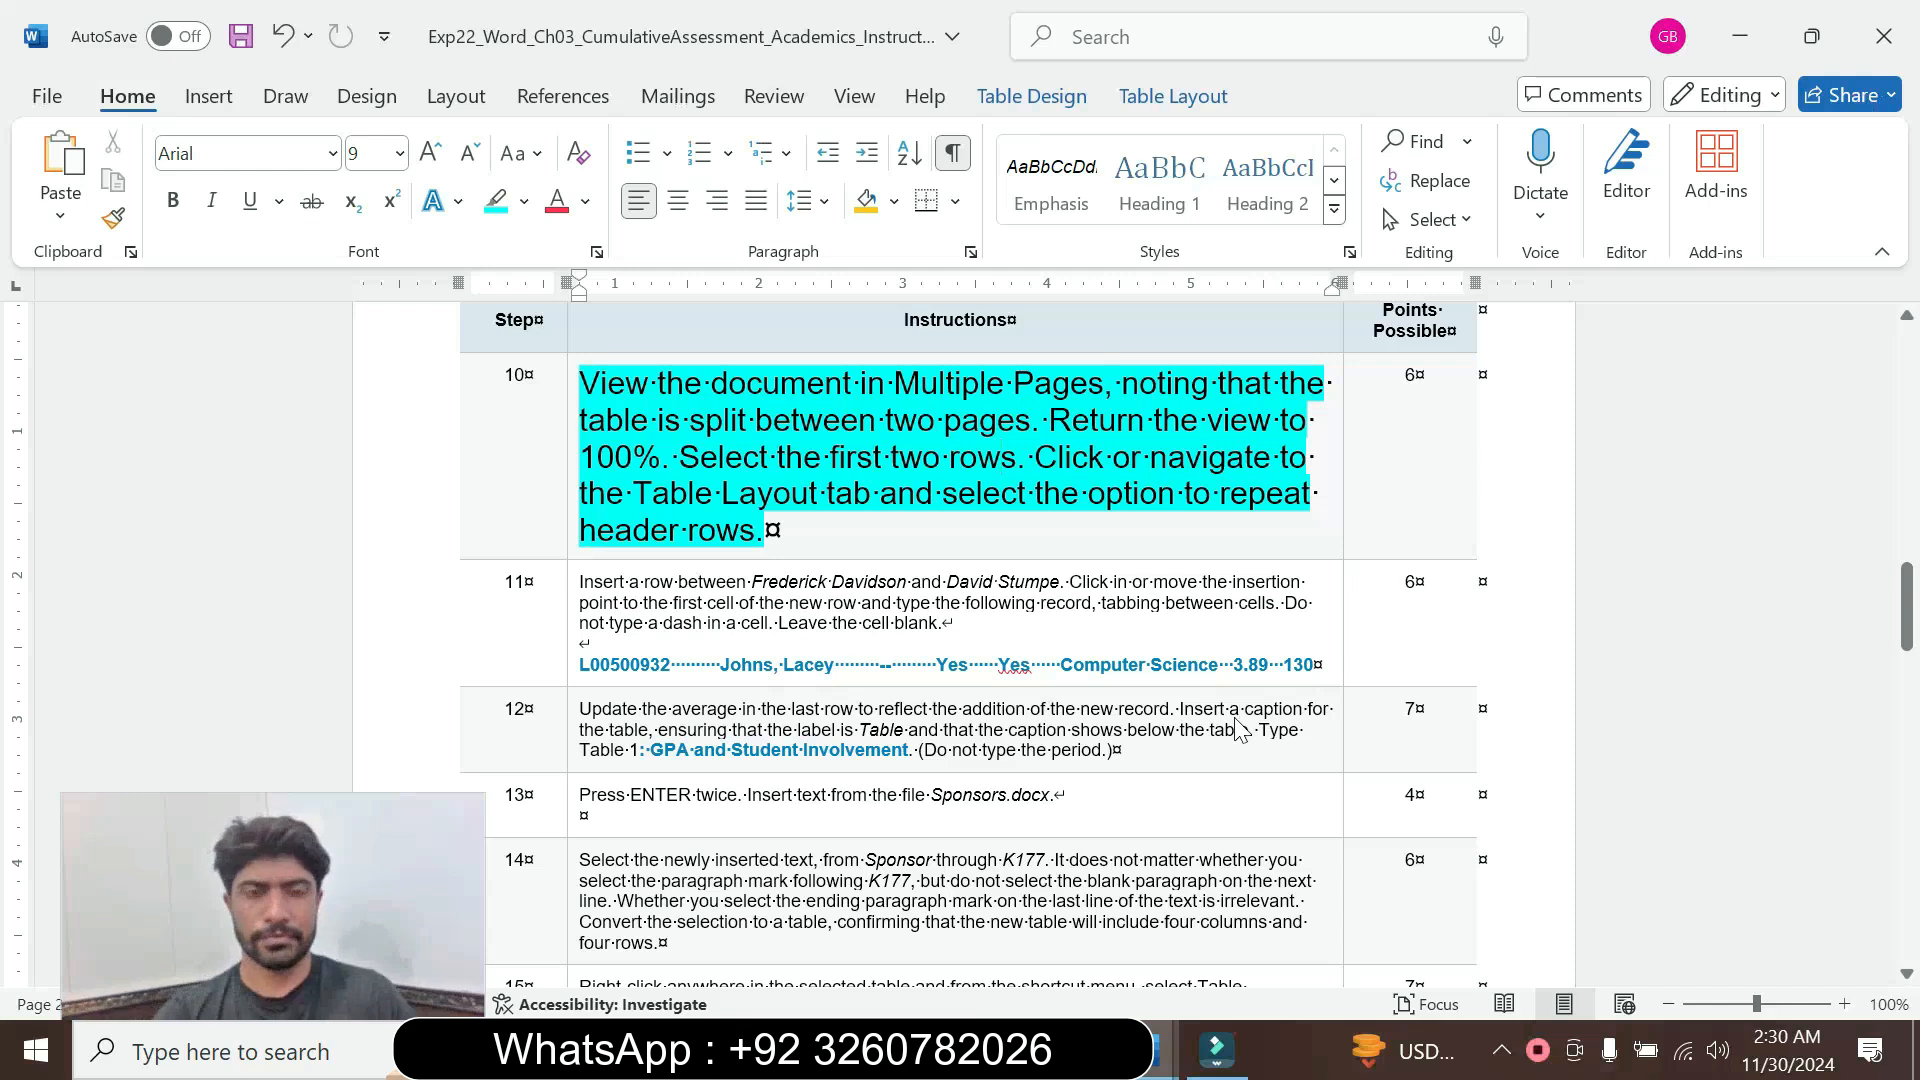
Read instruction 10, switch to the student document, and show it in the Multiple Pages view
{"action": "left_click", "coordinate": [1238, 716]}
{"action": "left_click_drag", "start_coordinate": [657, 382], "coordinate": [1012, 383]}
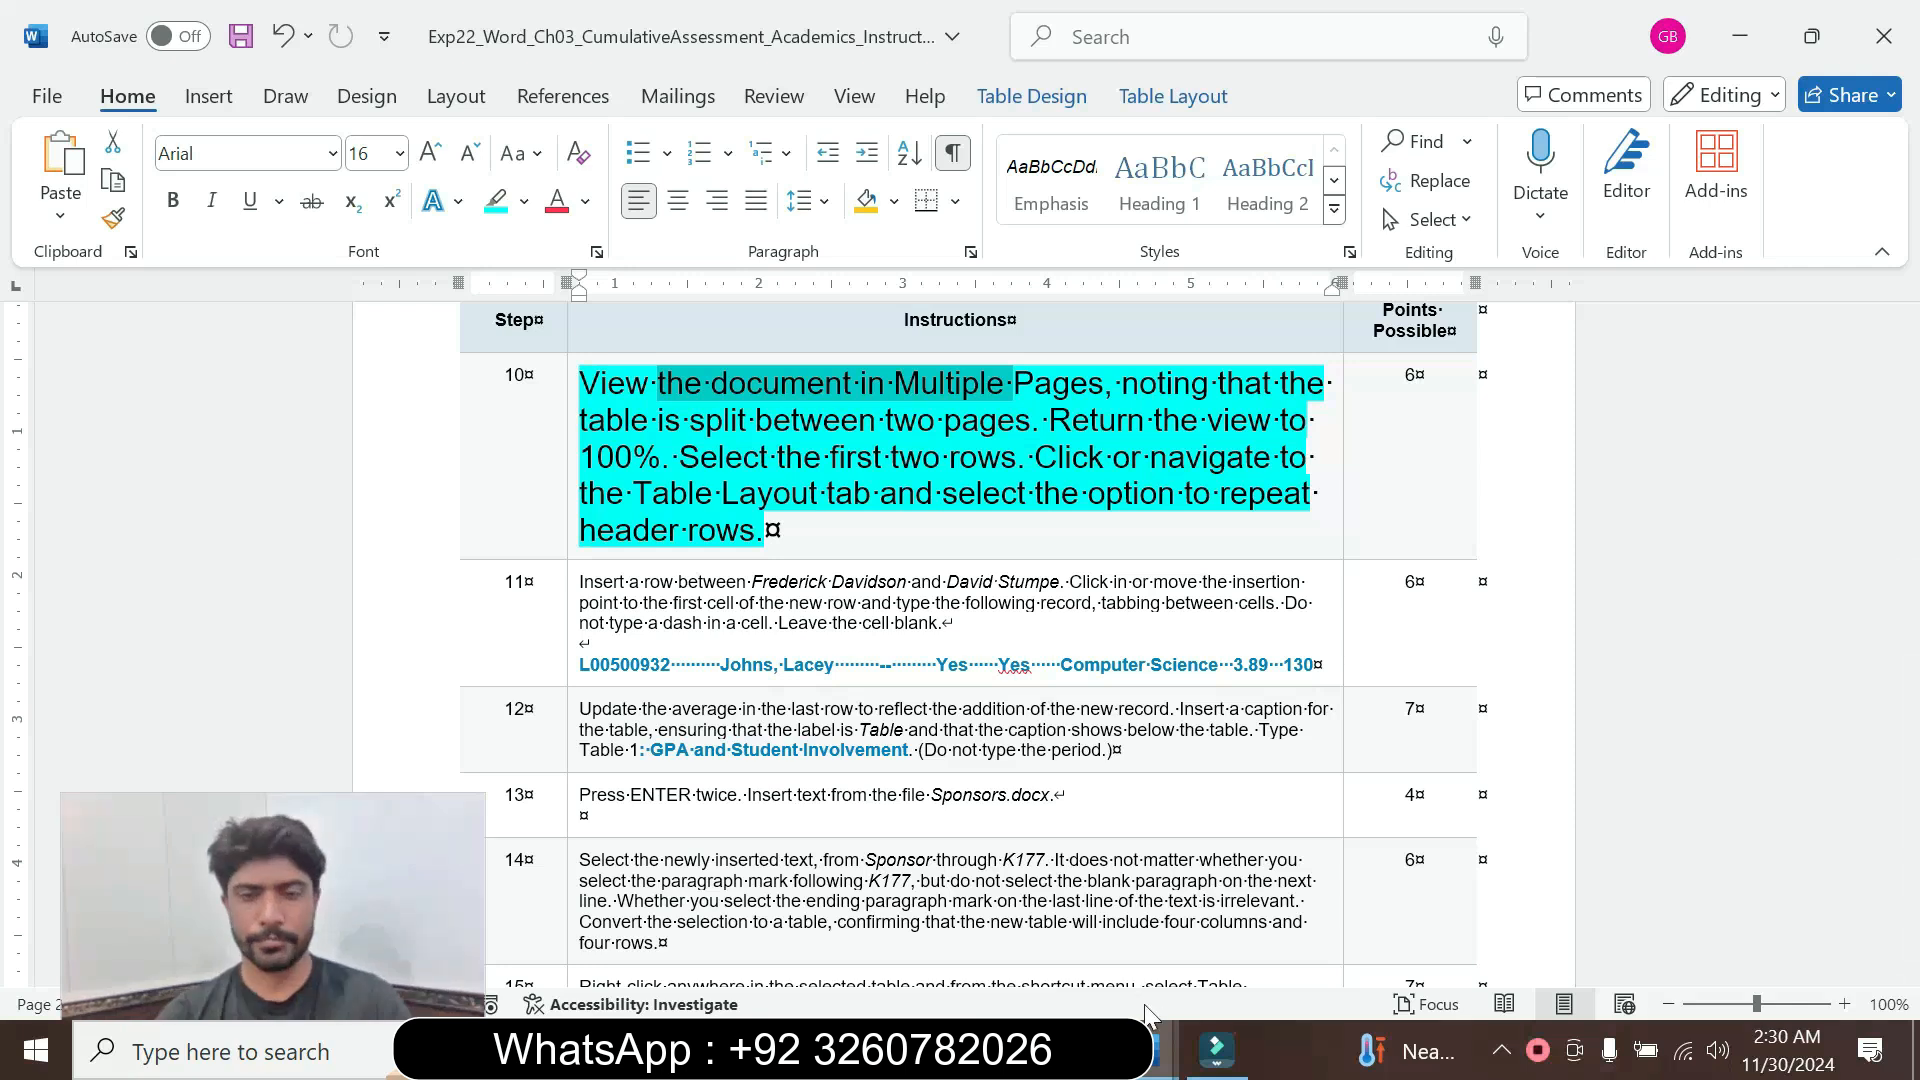
{"action": "left_click_drag", "start_coordinate": [397, 950], "coordinate": [1832, 958]}
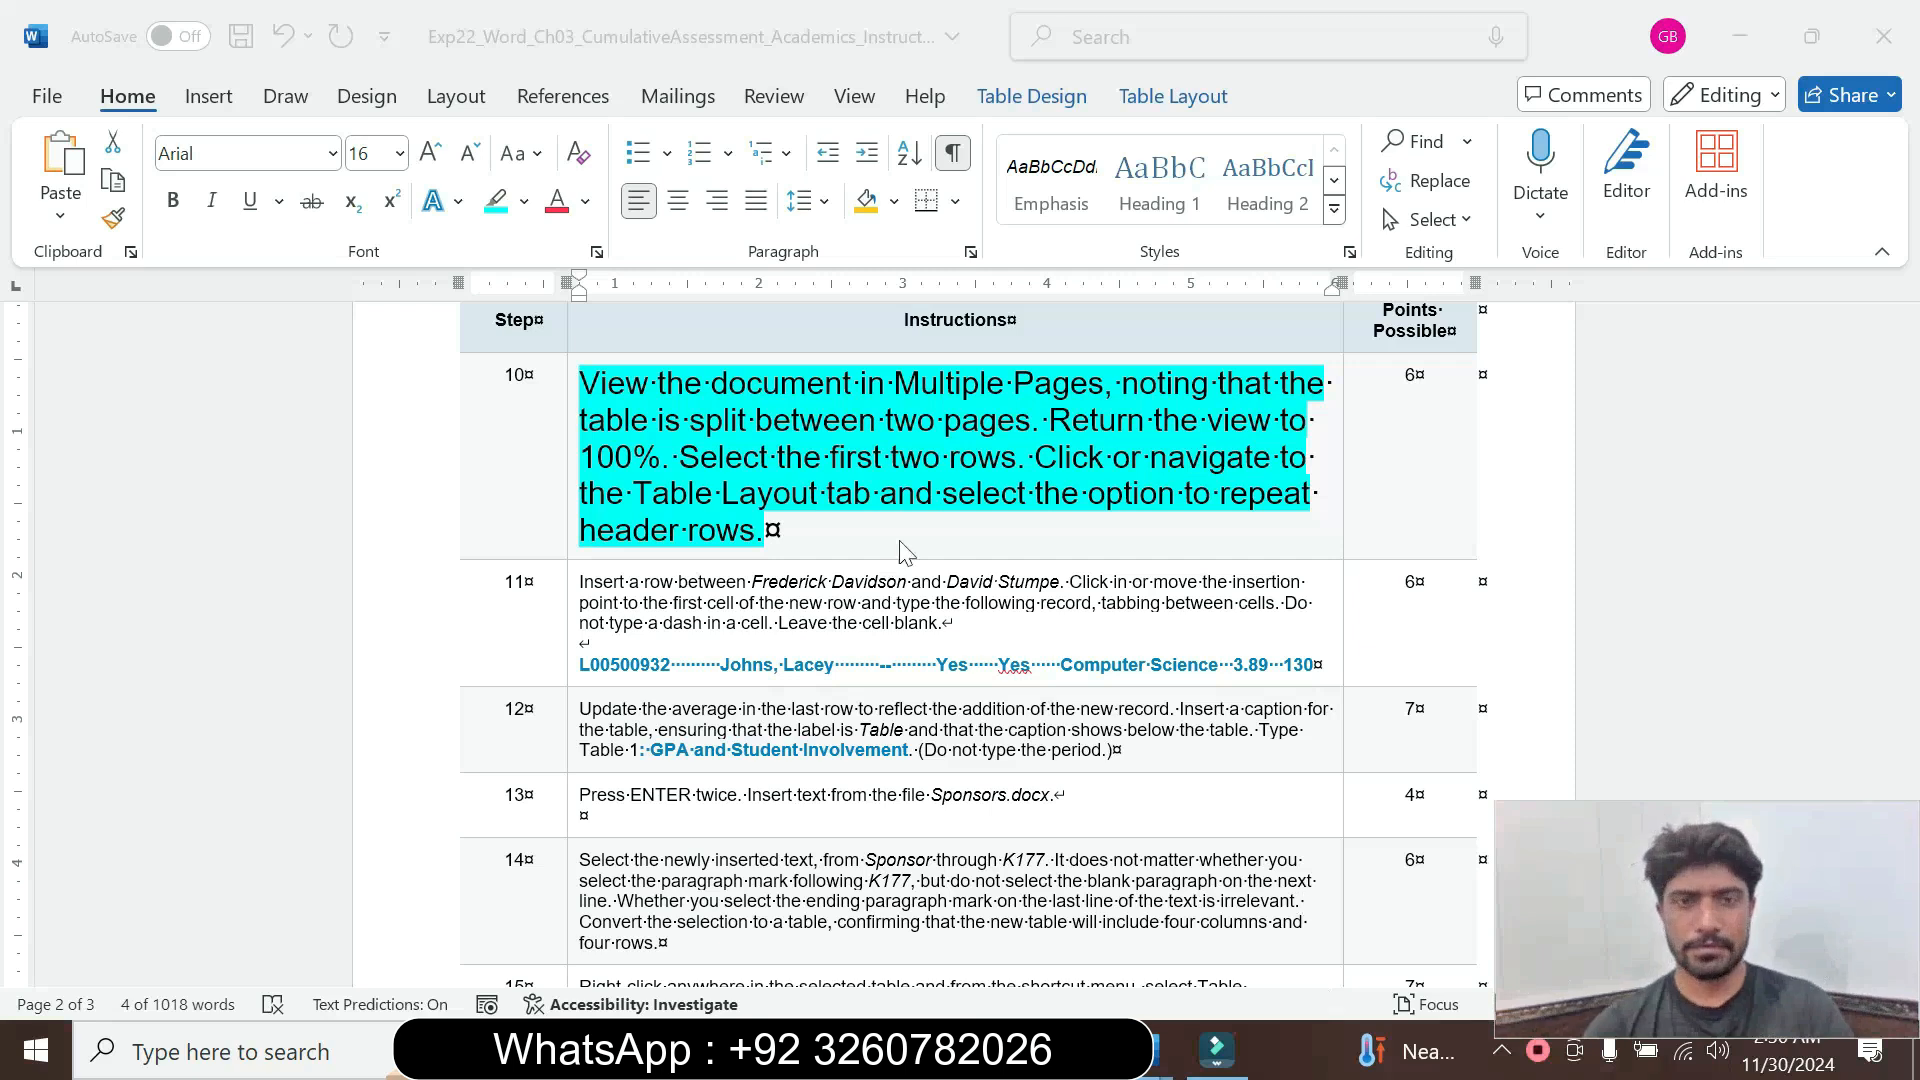
{"action": "left_click", "coordinate": [965, 509]}
{"action": "mouse_move", "coordinate": [1159, 1049]}
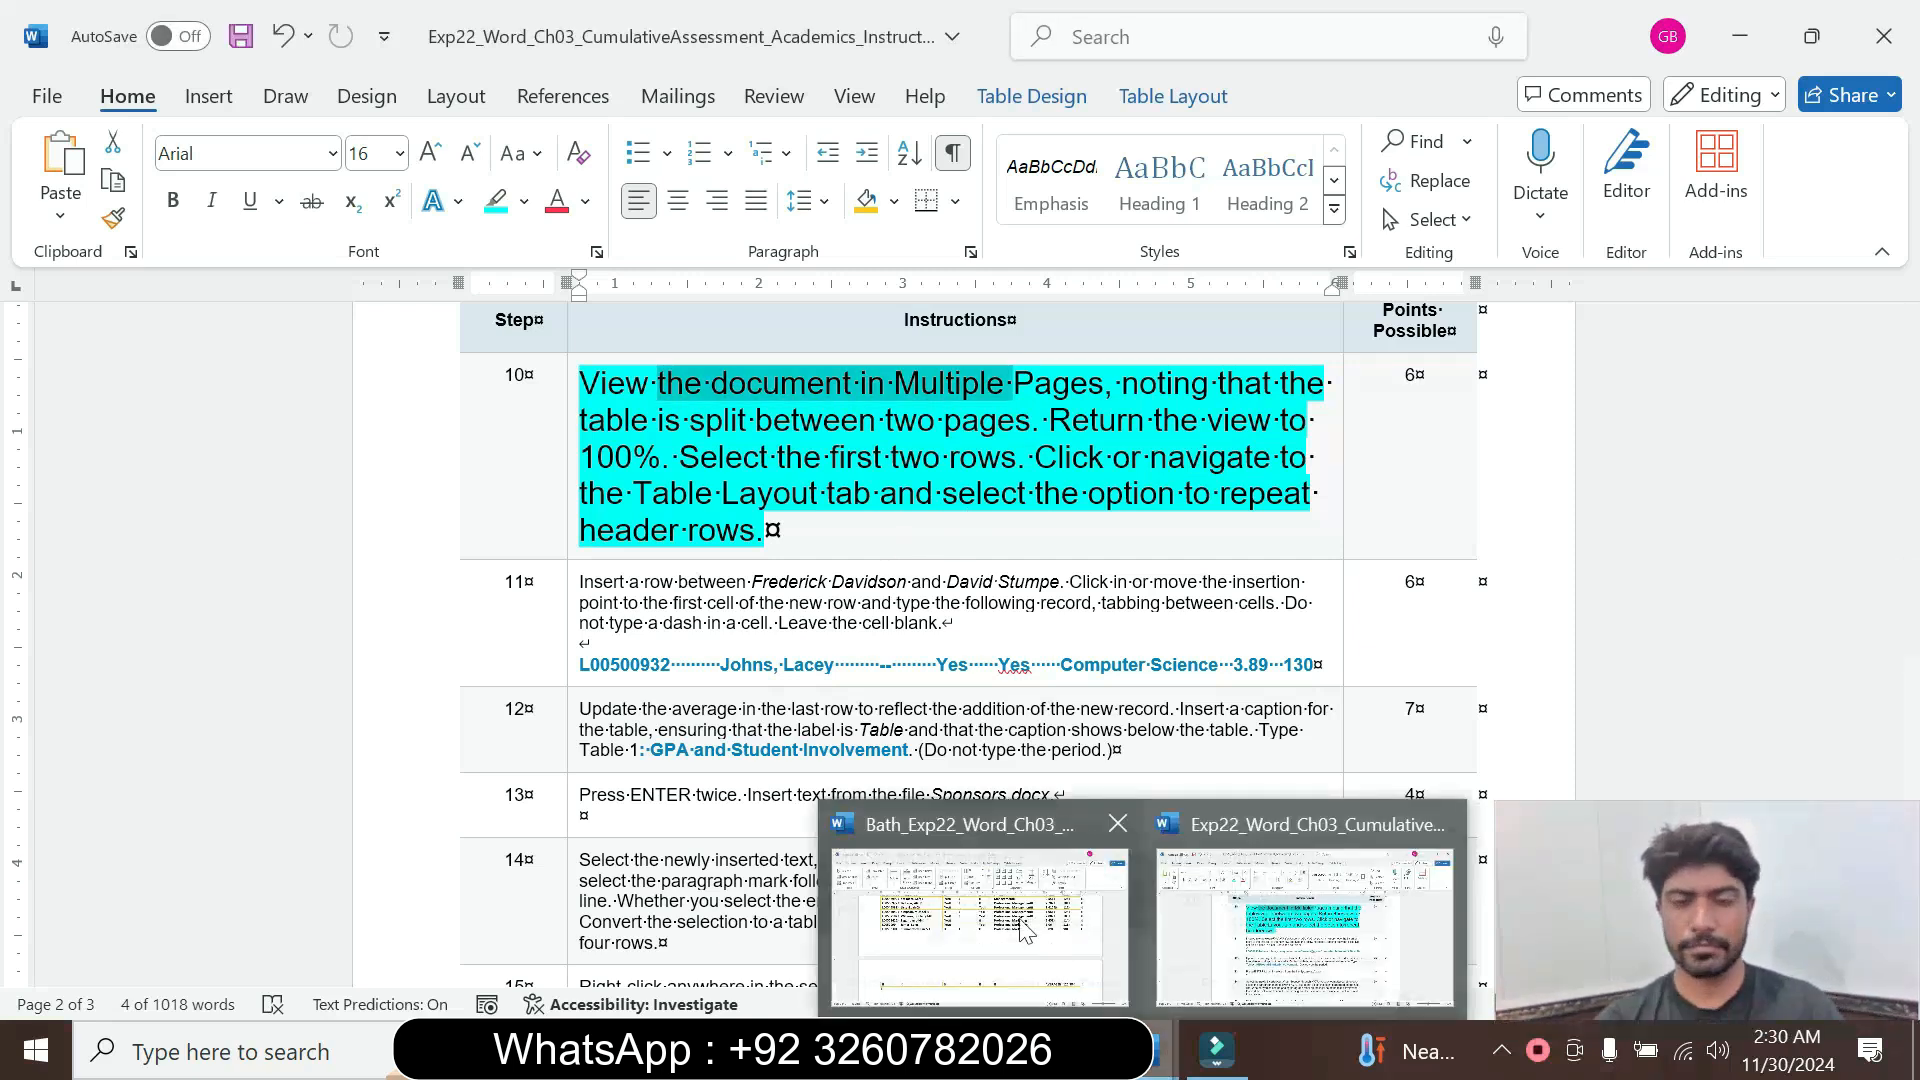
{"action": "left_click", "coordinate": [948, 866]}
{"action": "left_click", "coordinate": [854, 95]}
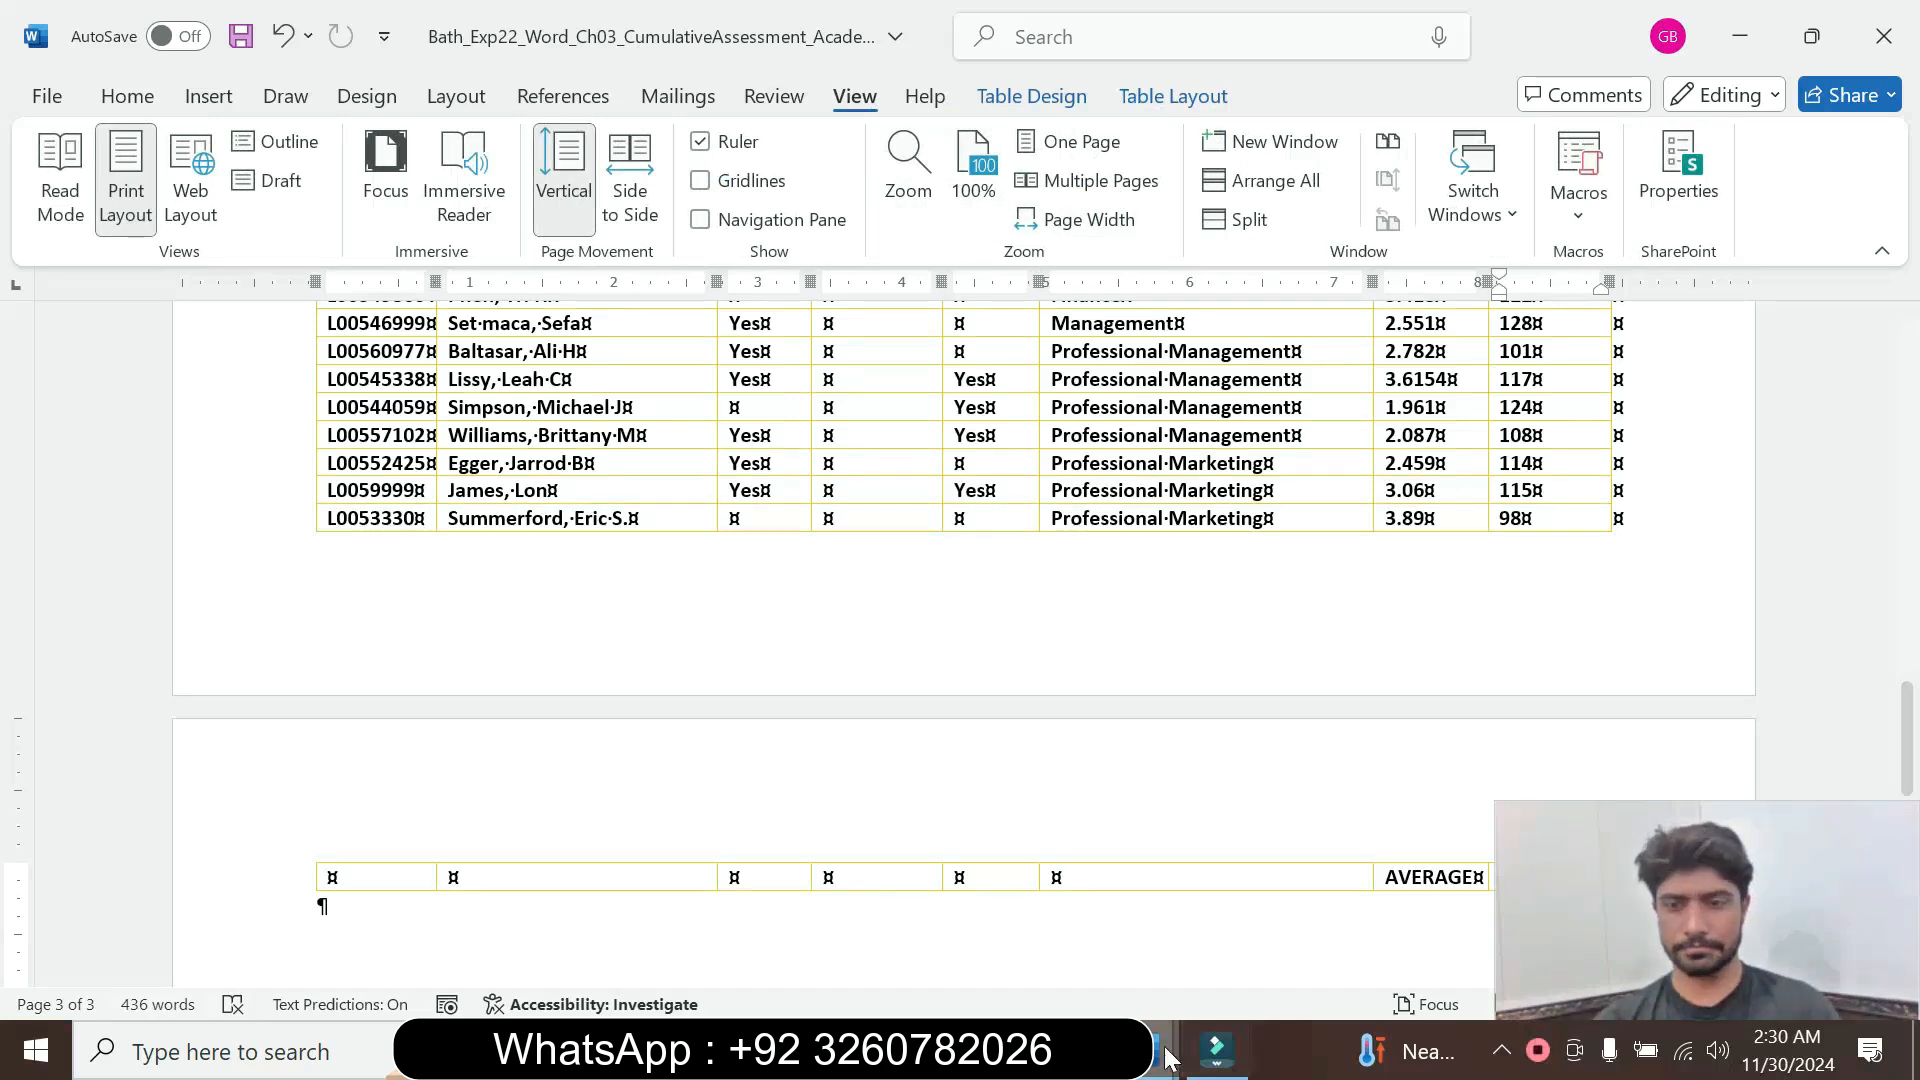
{"action": "mouse_move", "coordinate": [1166, 1055]}
{"action": "left_click", "coordinate": [1304, 924]}
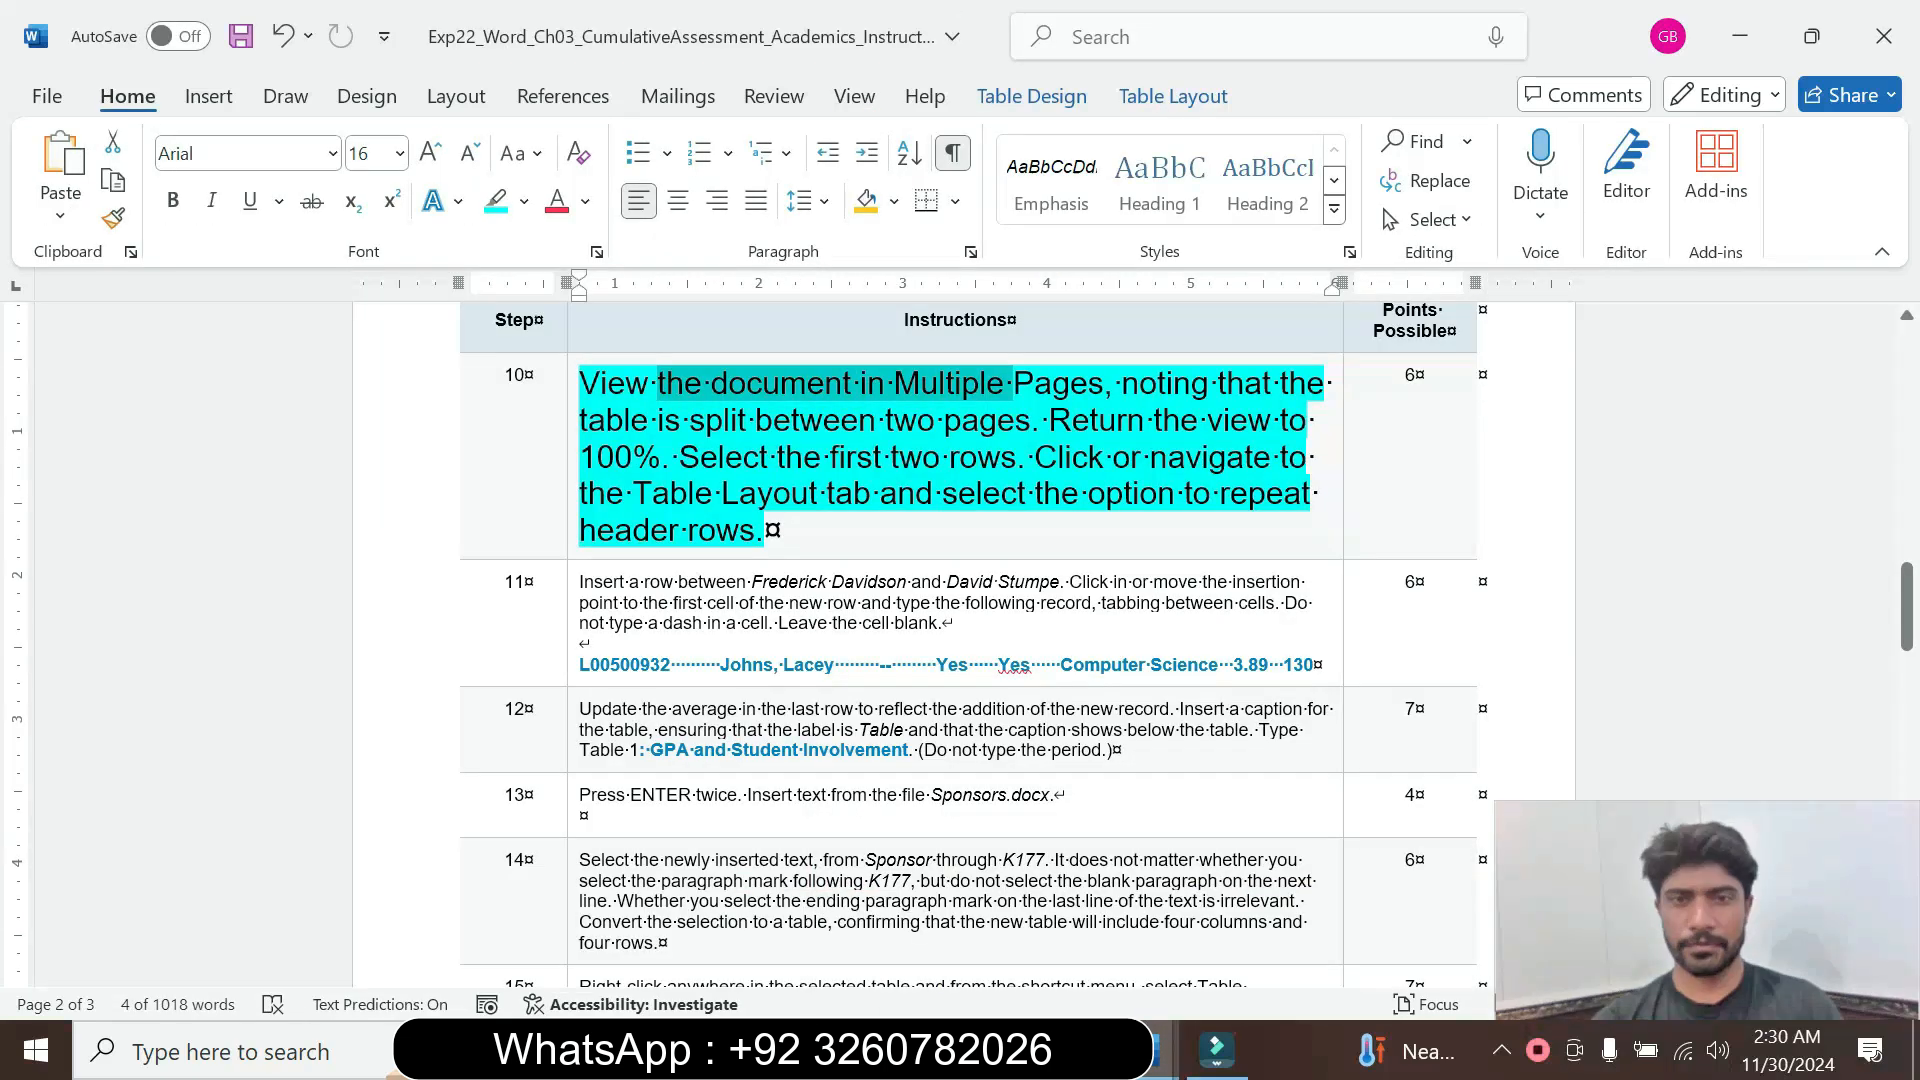
{"action": "mouse_move", "coordinate": [1161, 1050]}
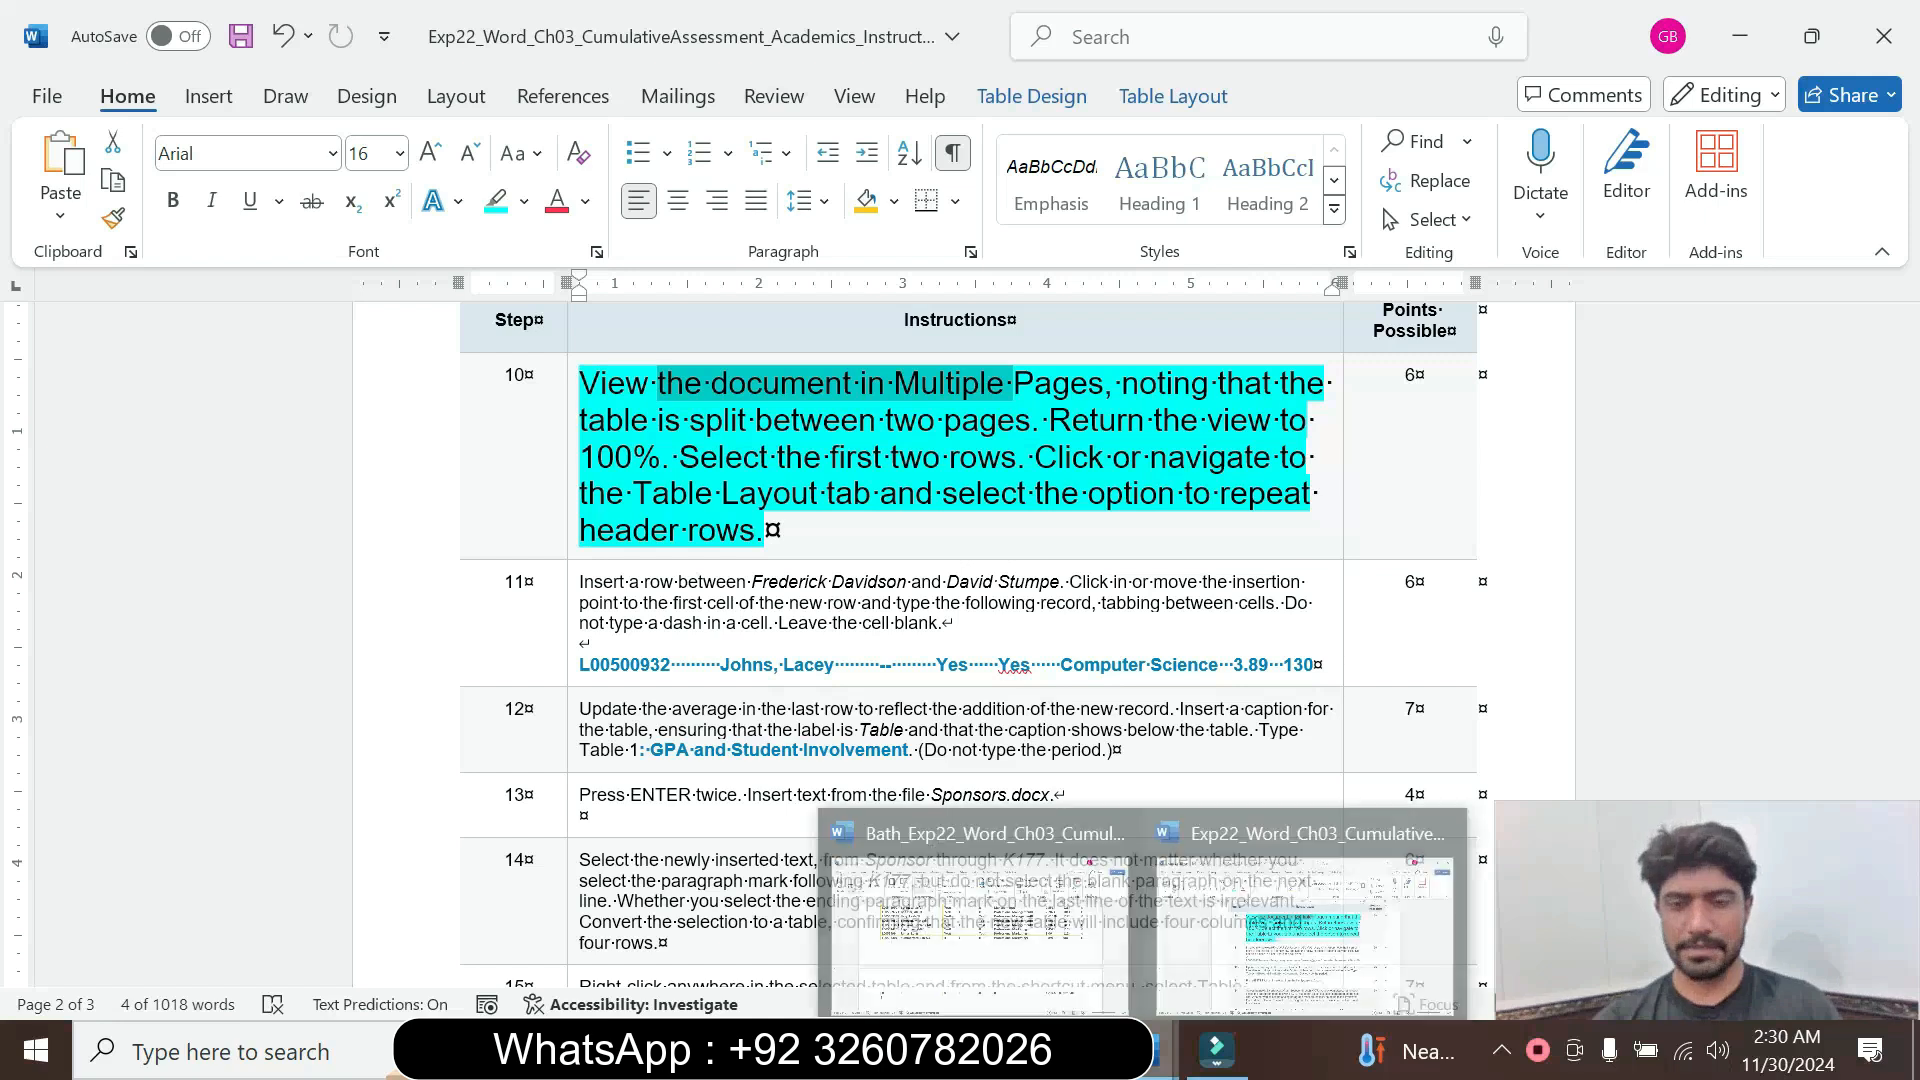
{"action": "left_click", "coordinate": [1009, 912]}
{"action": "left_click", "coordinate": [1077, 185]}
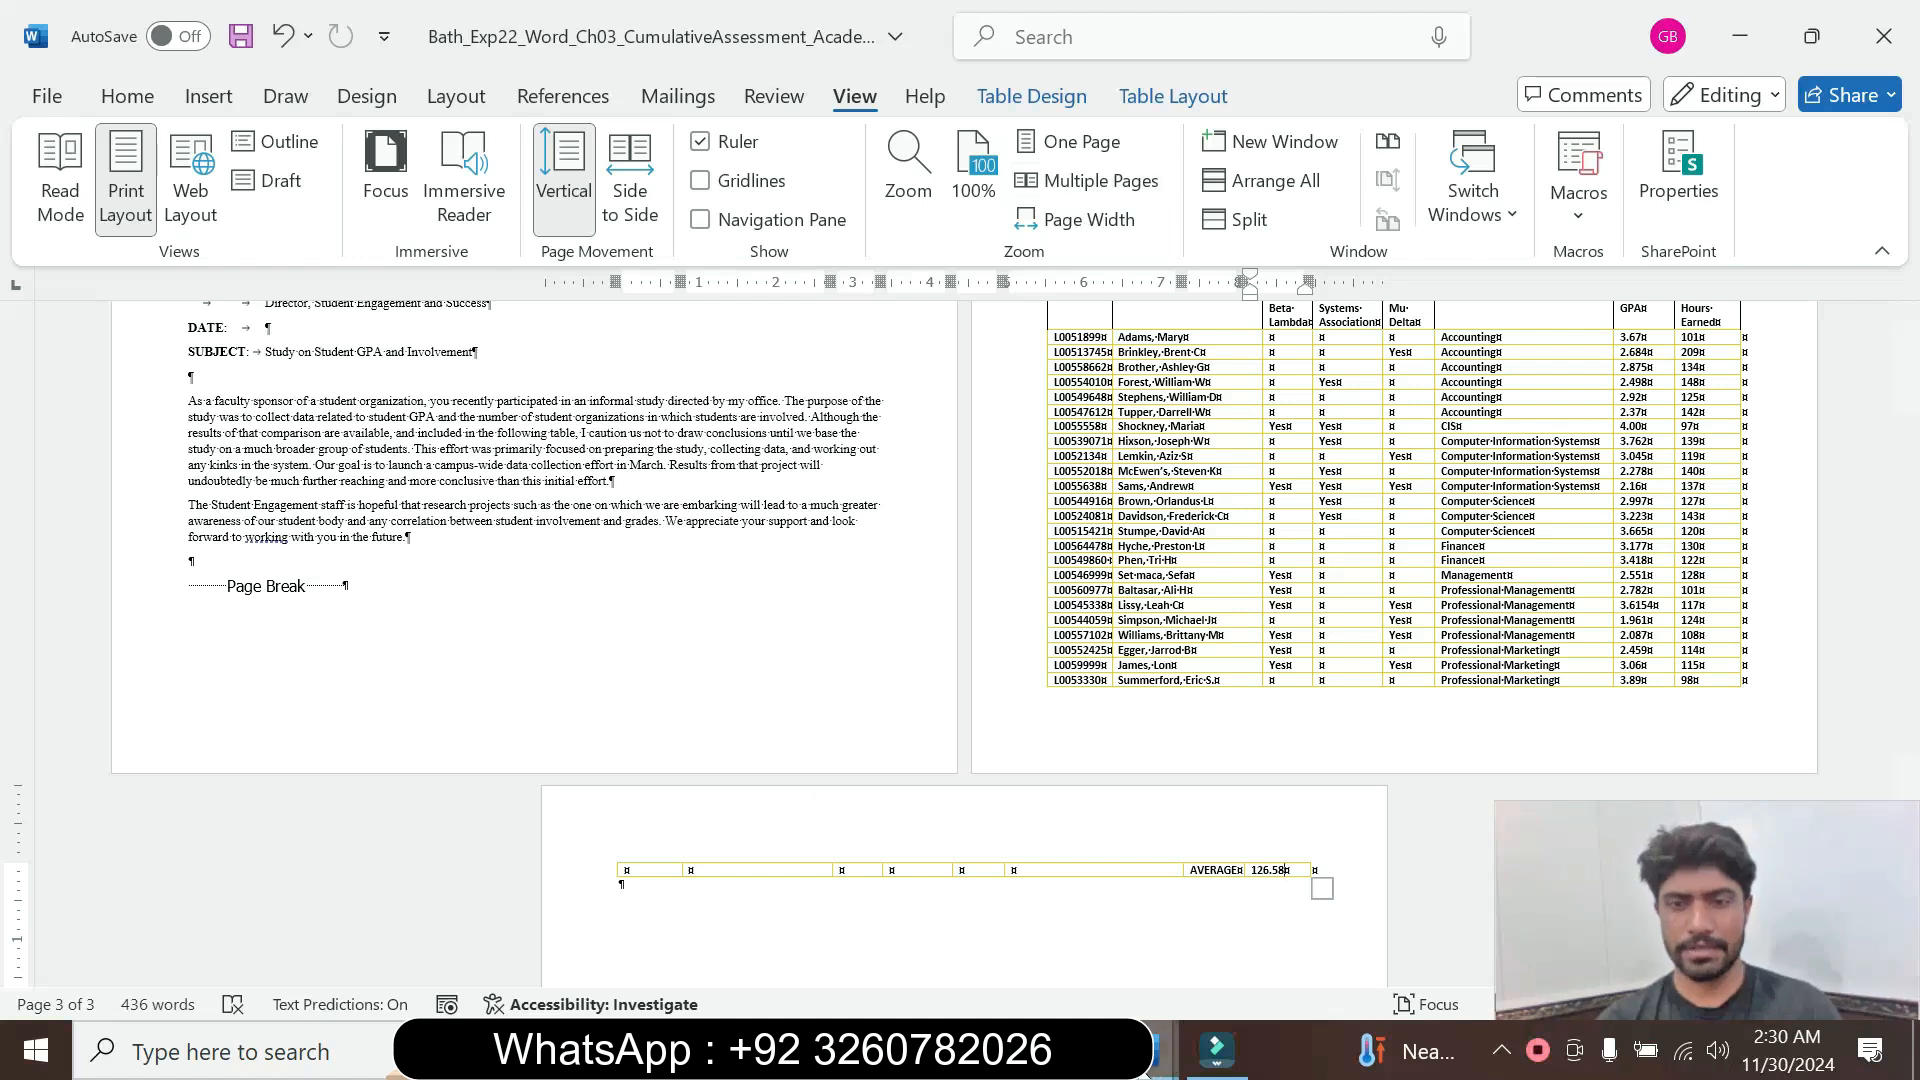
Recheck instruction 10, and return the student document's view to 100%
{"action": "mouse_move", "coordinate": [1159, 1050]}
{"action": "left_click", "coordinate": [1289, 895]}
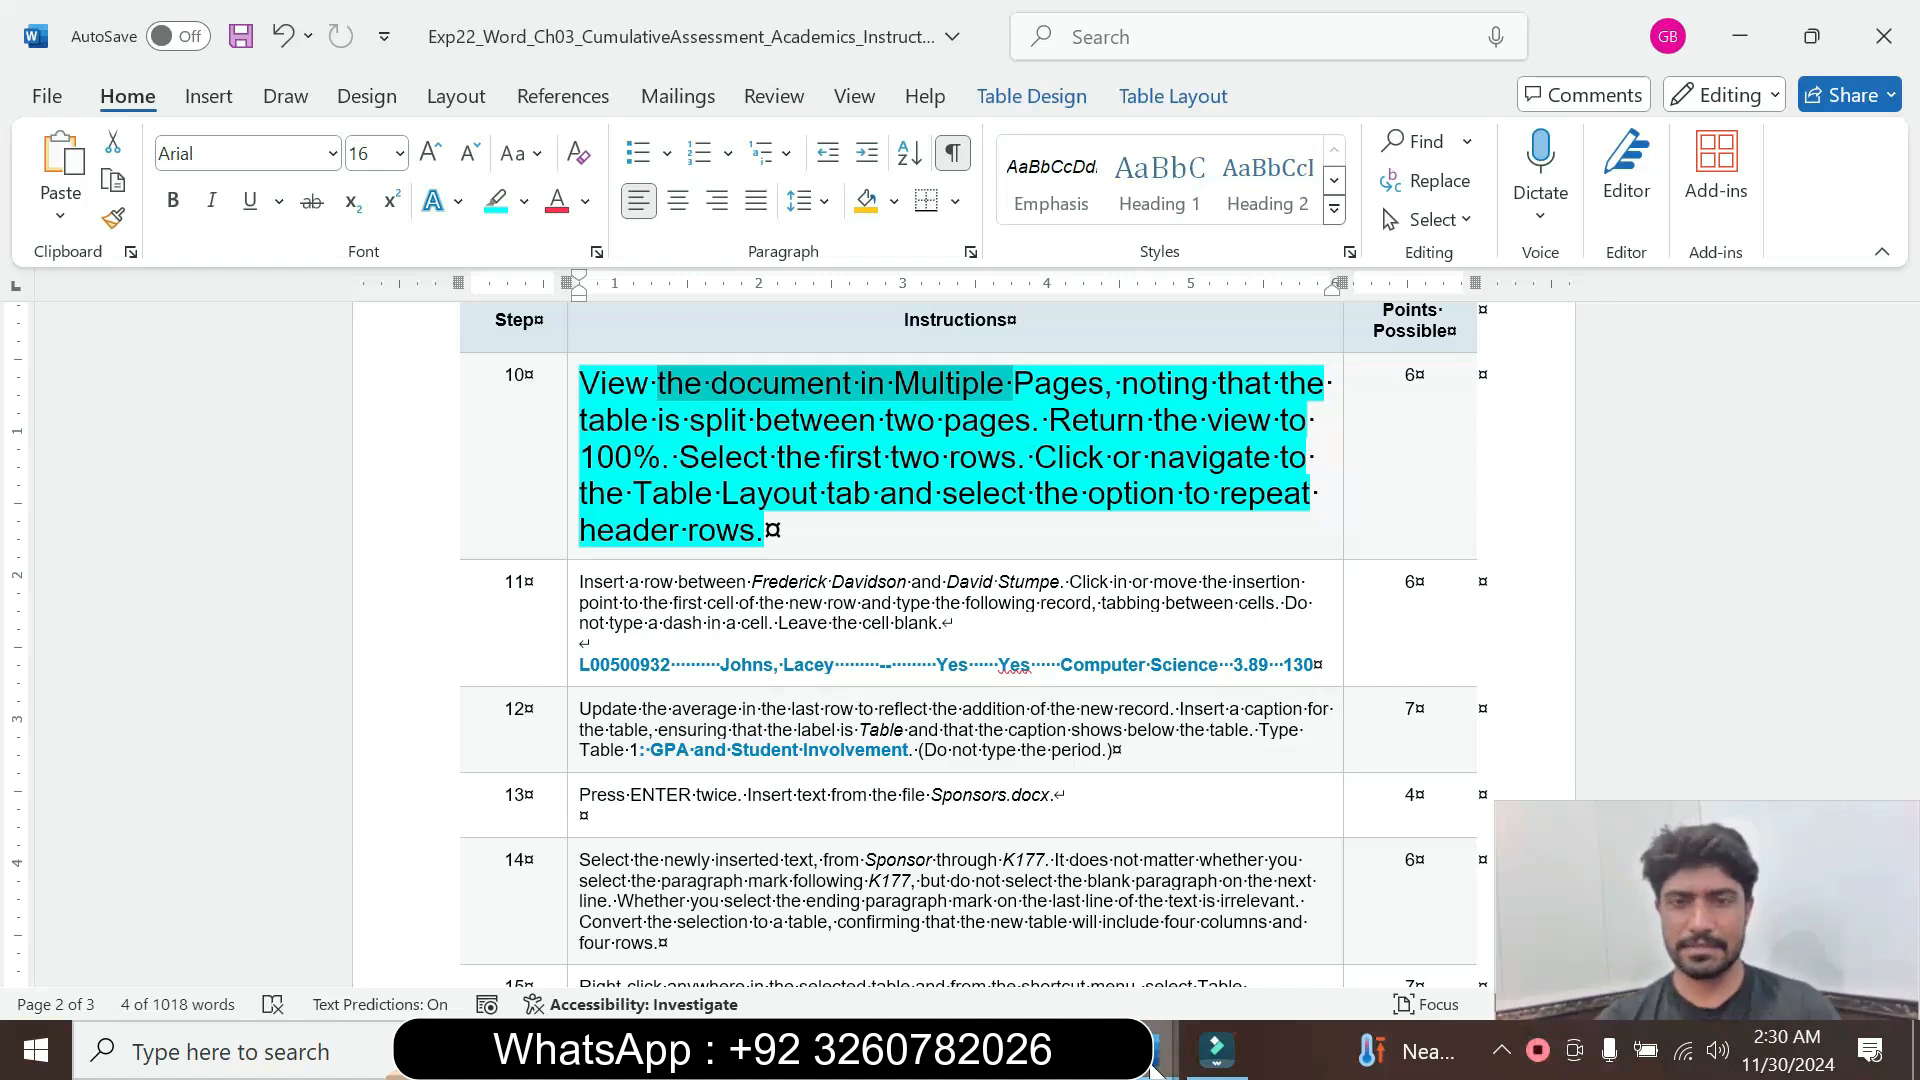
{"action": "mouse_move", "coordinate": [1155, 1068]}
{"action": "left_click", "coordinate": [1135, 965]}
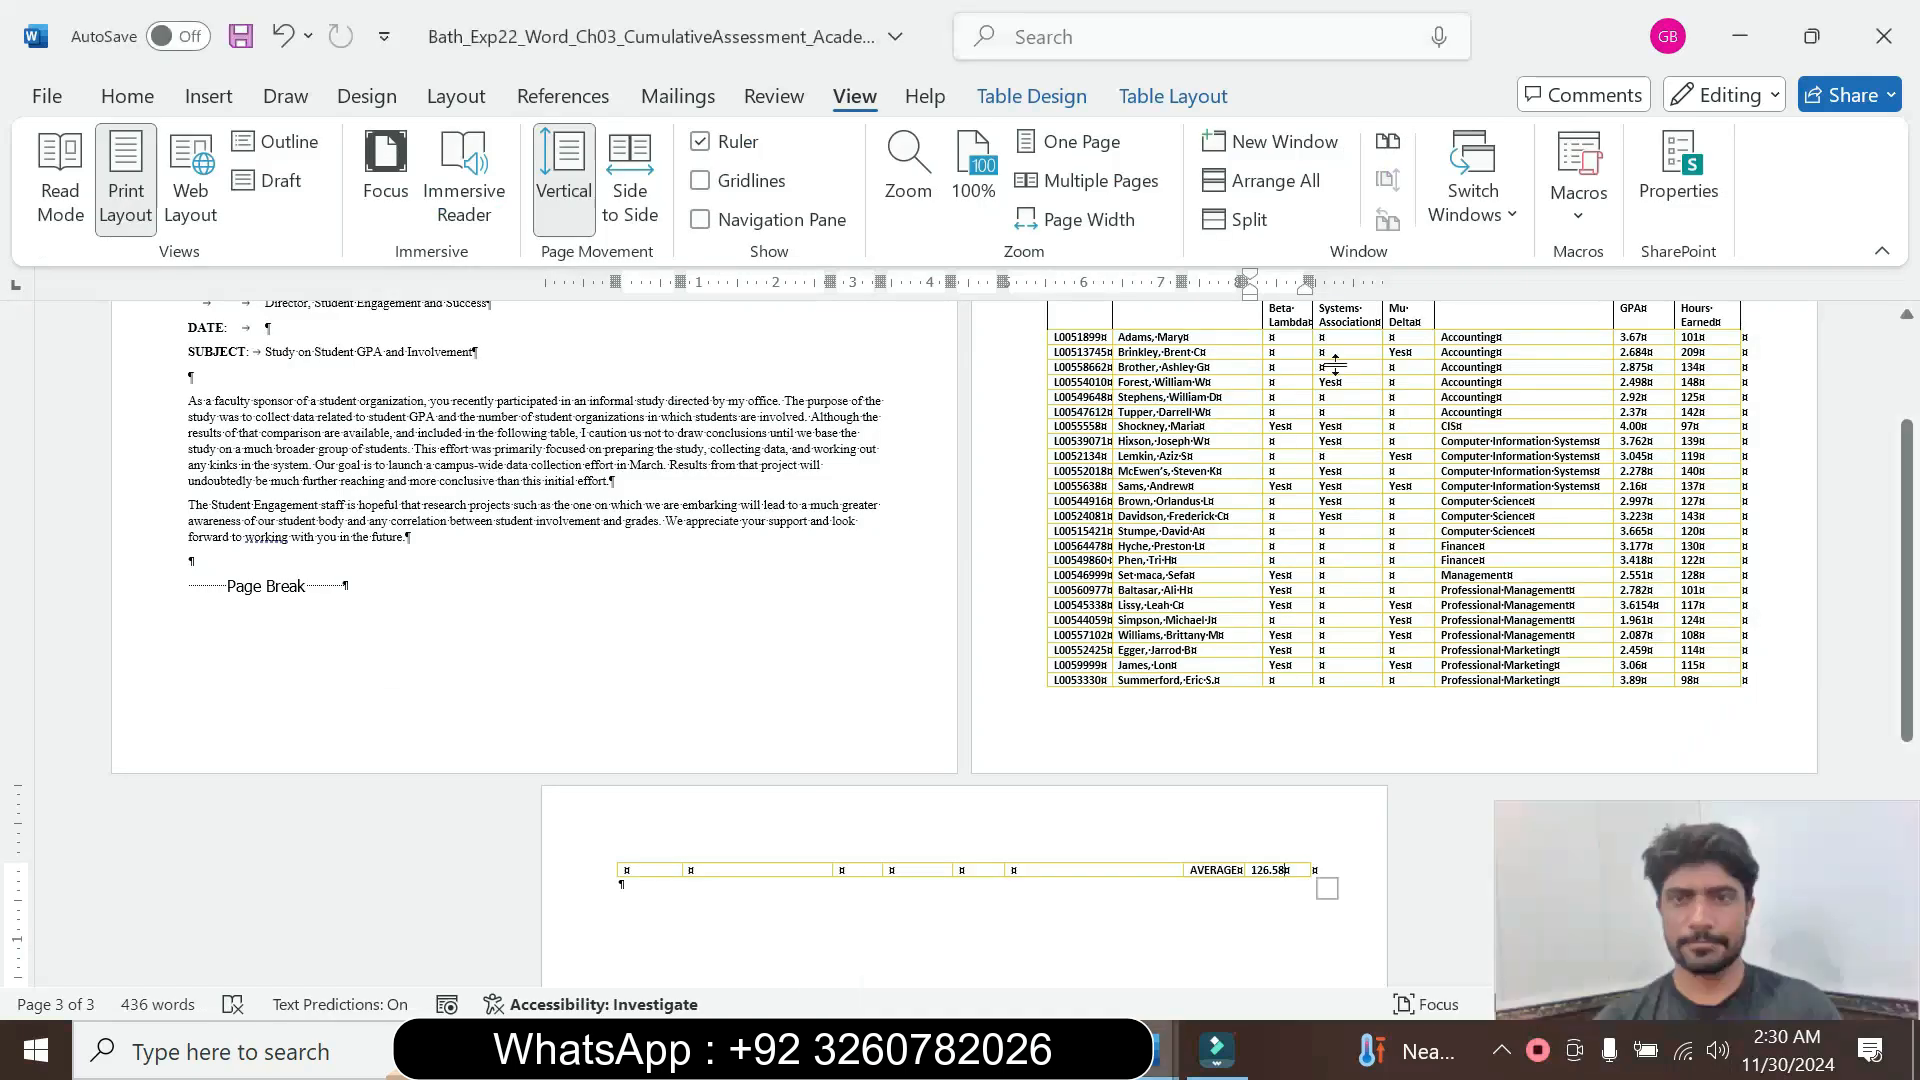
{"action": "left_click", "coordinate": [1248, 220]}
{"action": "left_click", "coordinate": [1257, 222]}
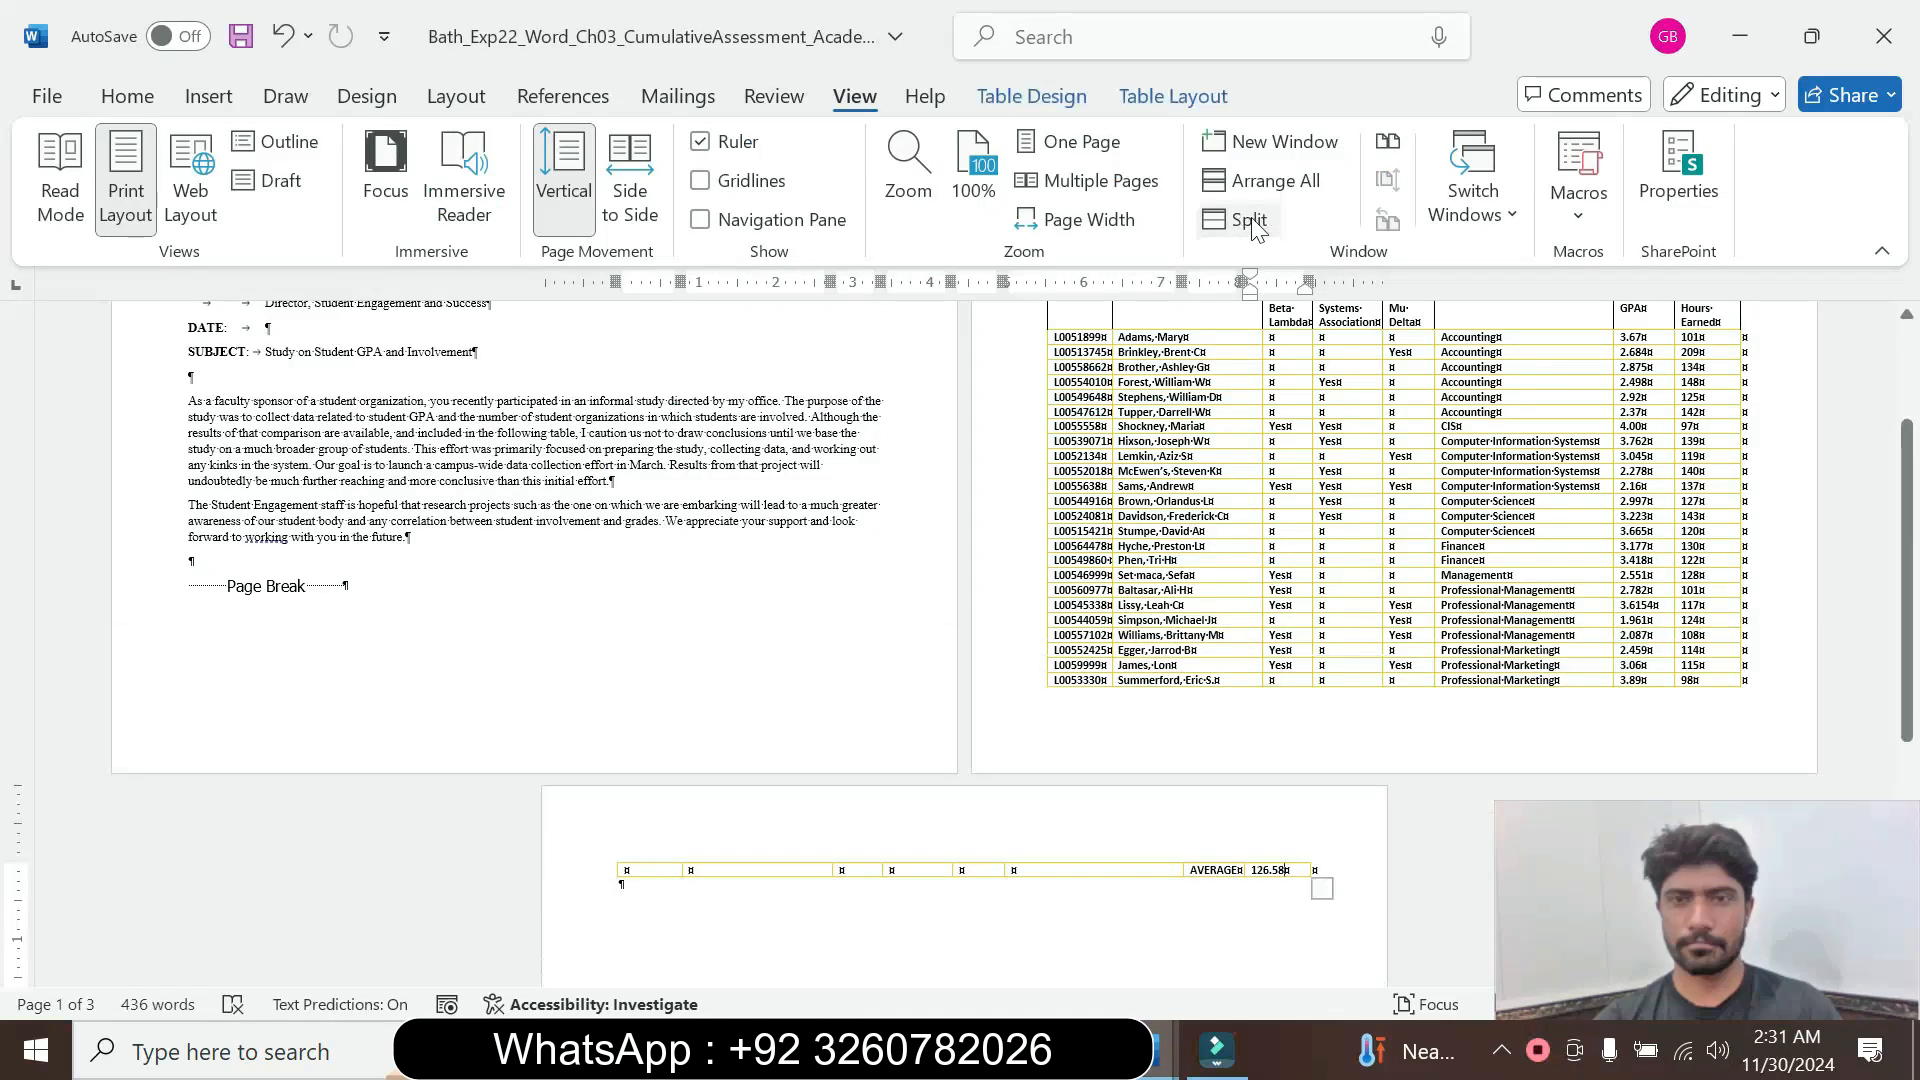
{"action": "left_click", "coordinate": [973, 171]}
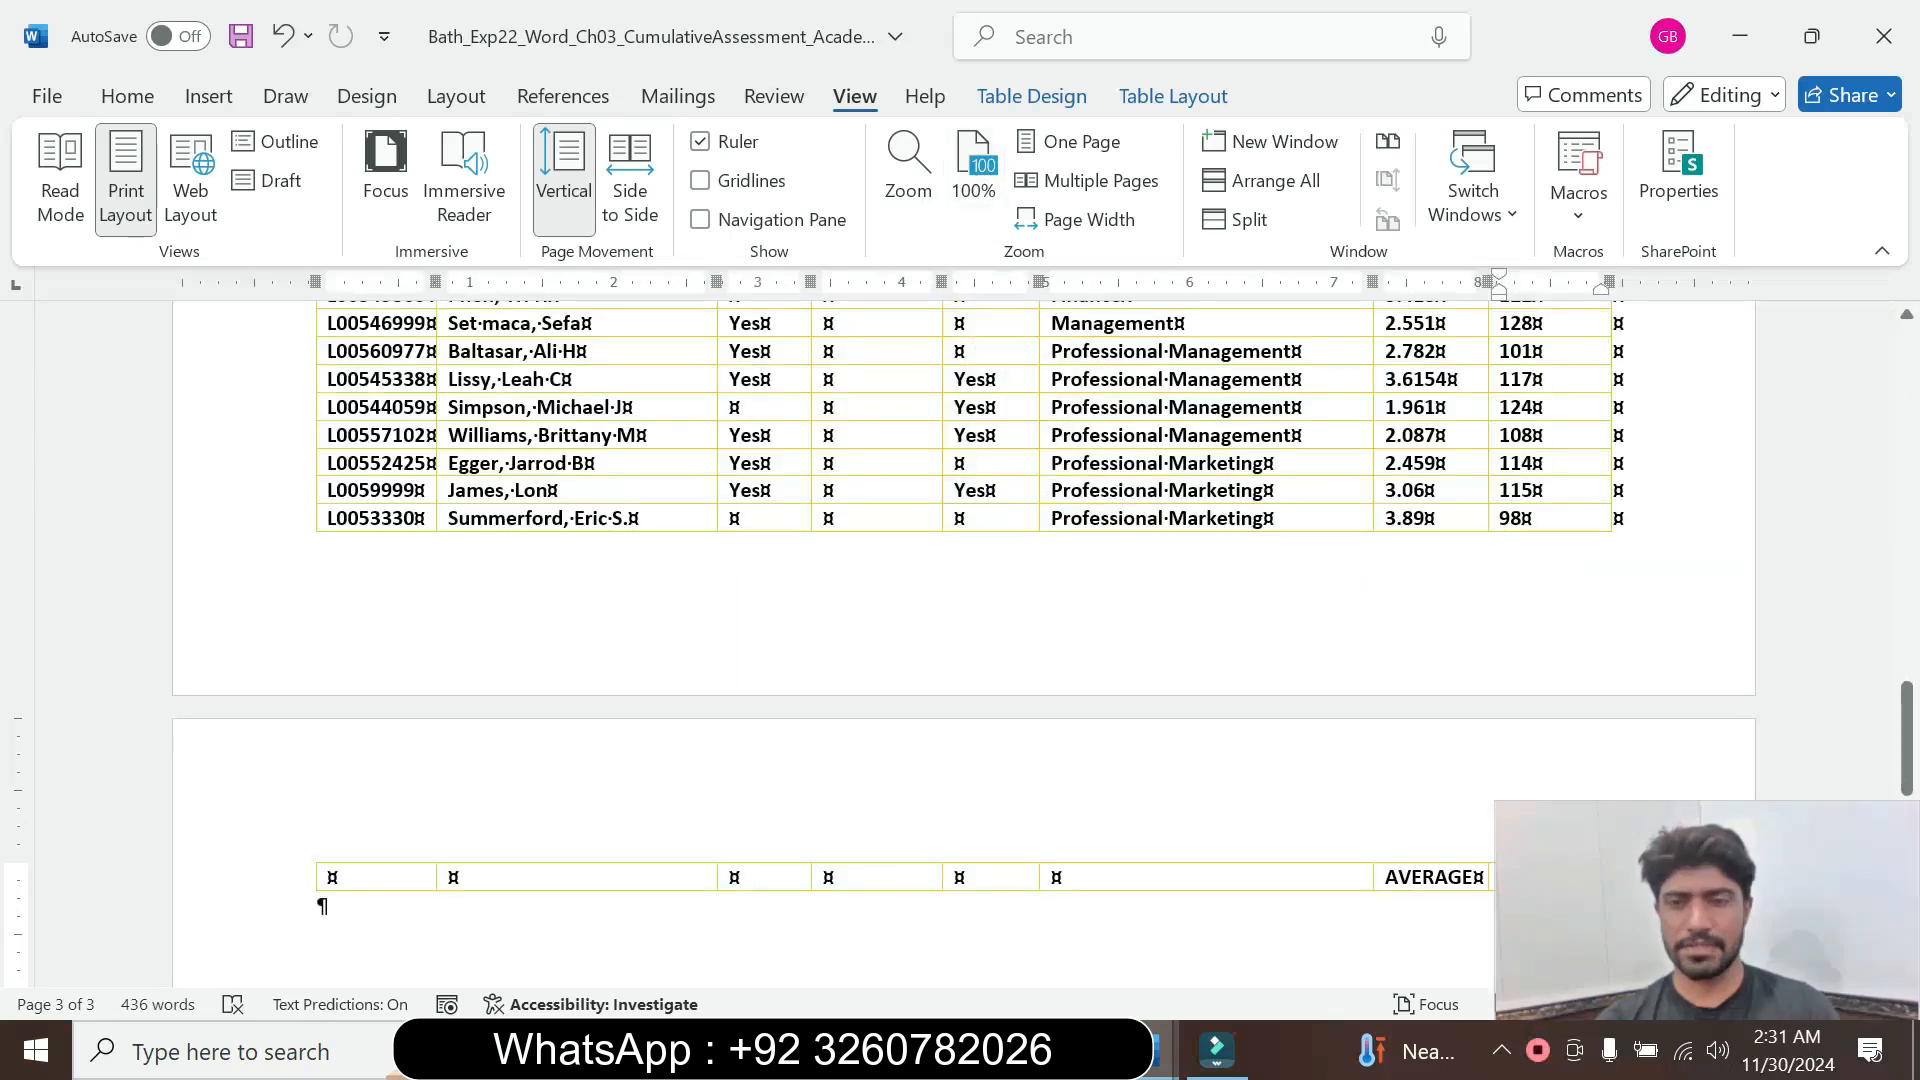
Recheck instruction 10, and set the first two rows of the student table as repeating header rows
{"action": "mouse_move", "coordinate": [1160, 1056]}
{"action": "left_click", "coordinate": [1310, 940]}
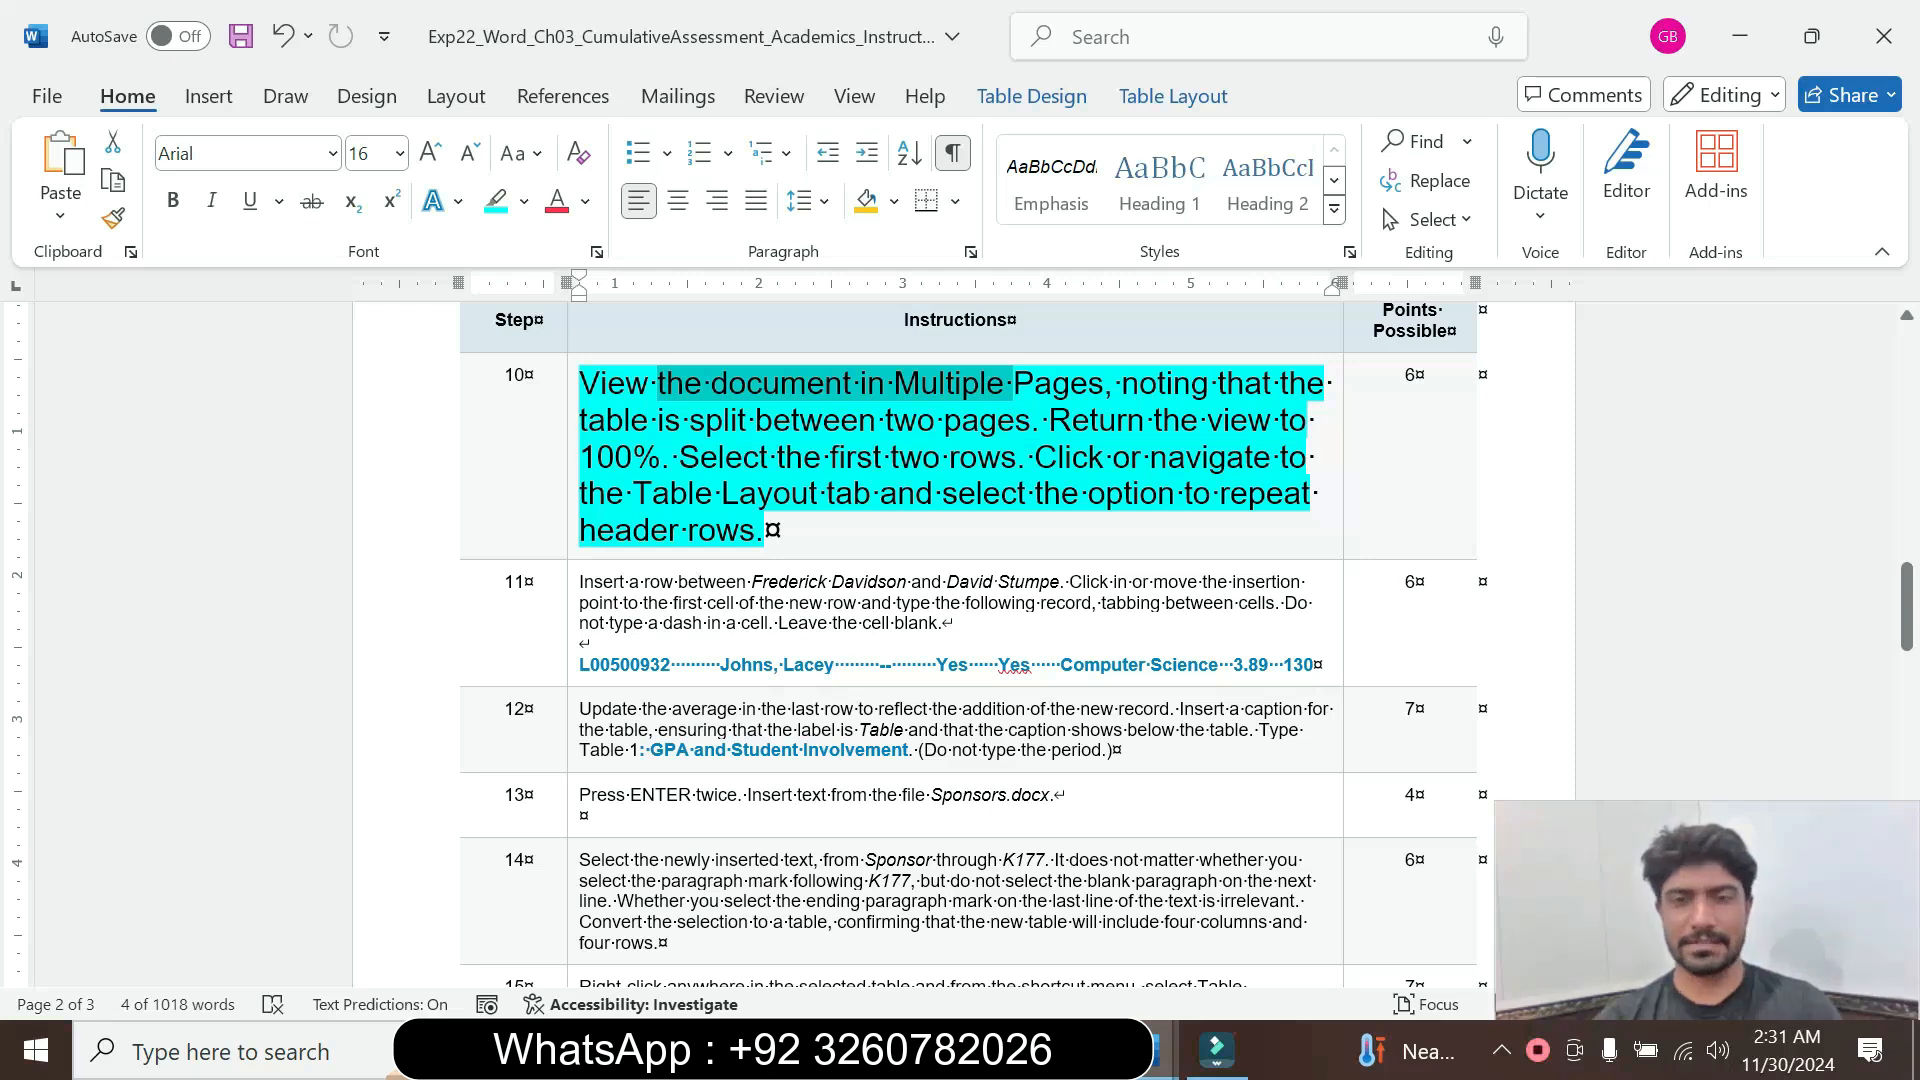
{"action": "mouse_move", "coordinate": [1160, 1050]}
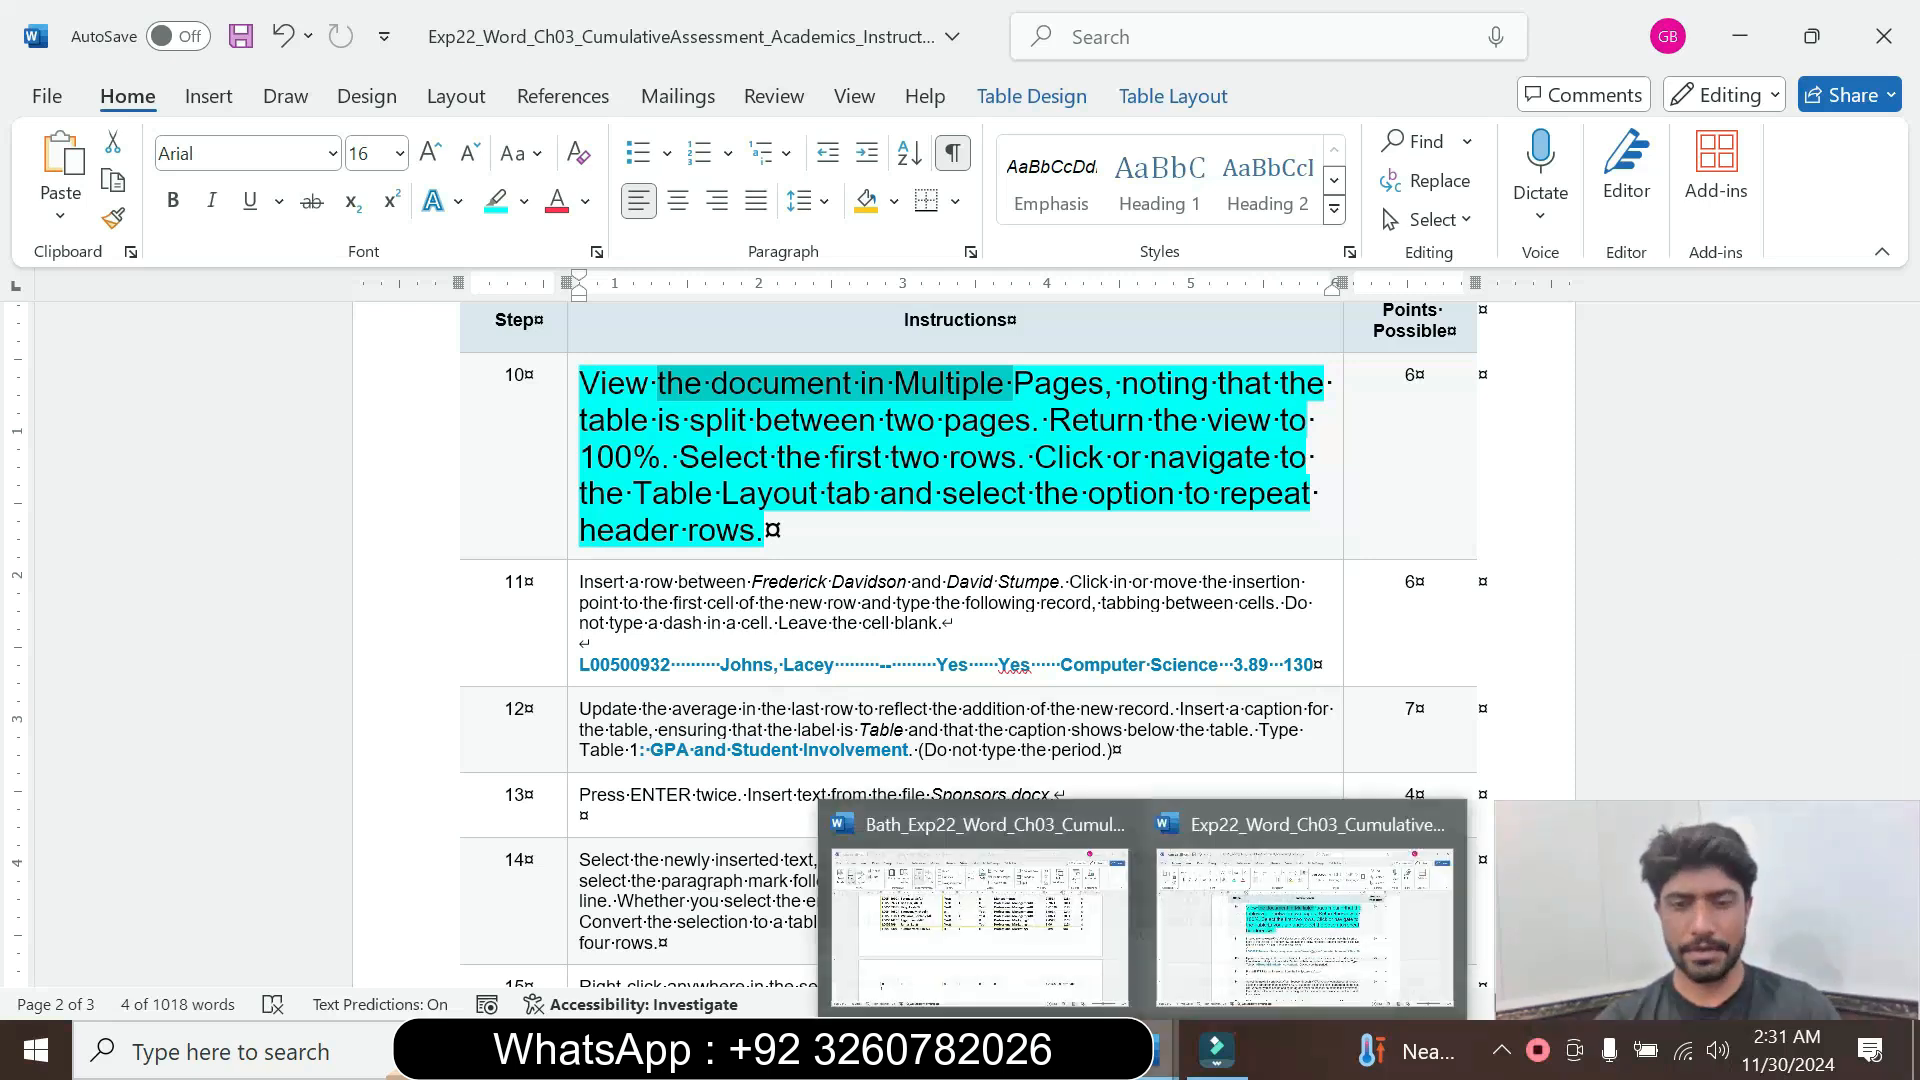
{"action": "left_click", "coordinate": [975, 900]}
{"action": "left_click_drag", "start_coordinate": [1905, 700], "coordinate": [1910, 553]}
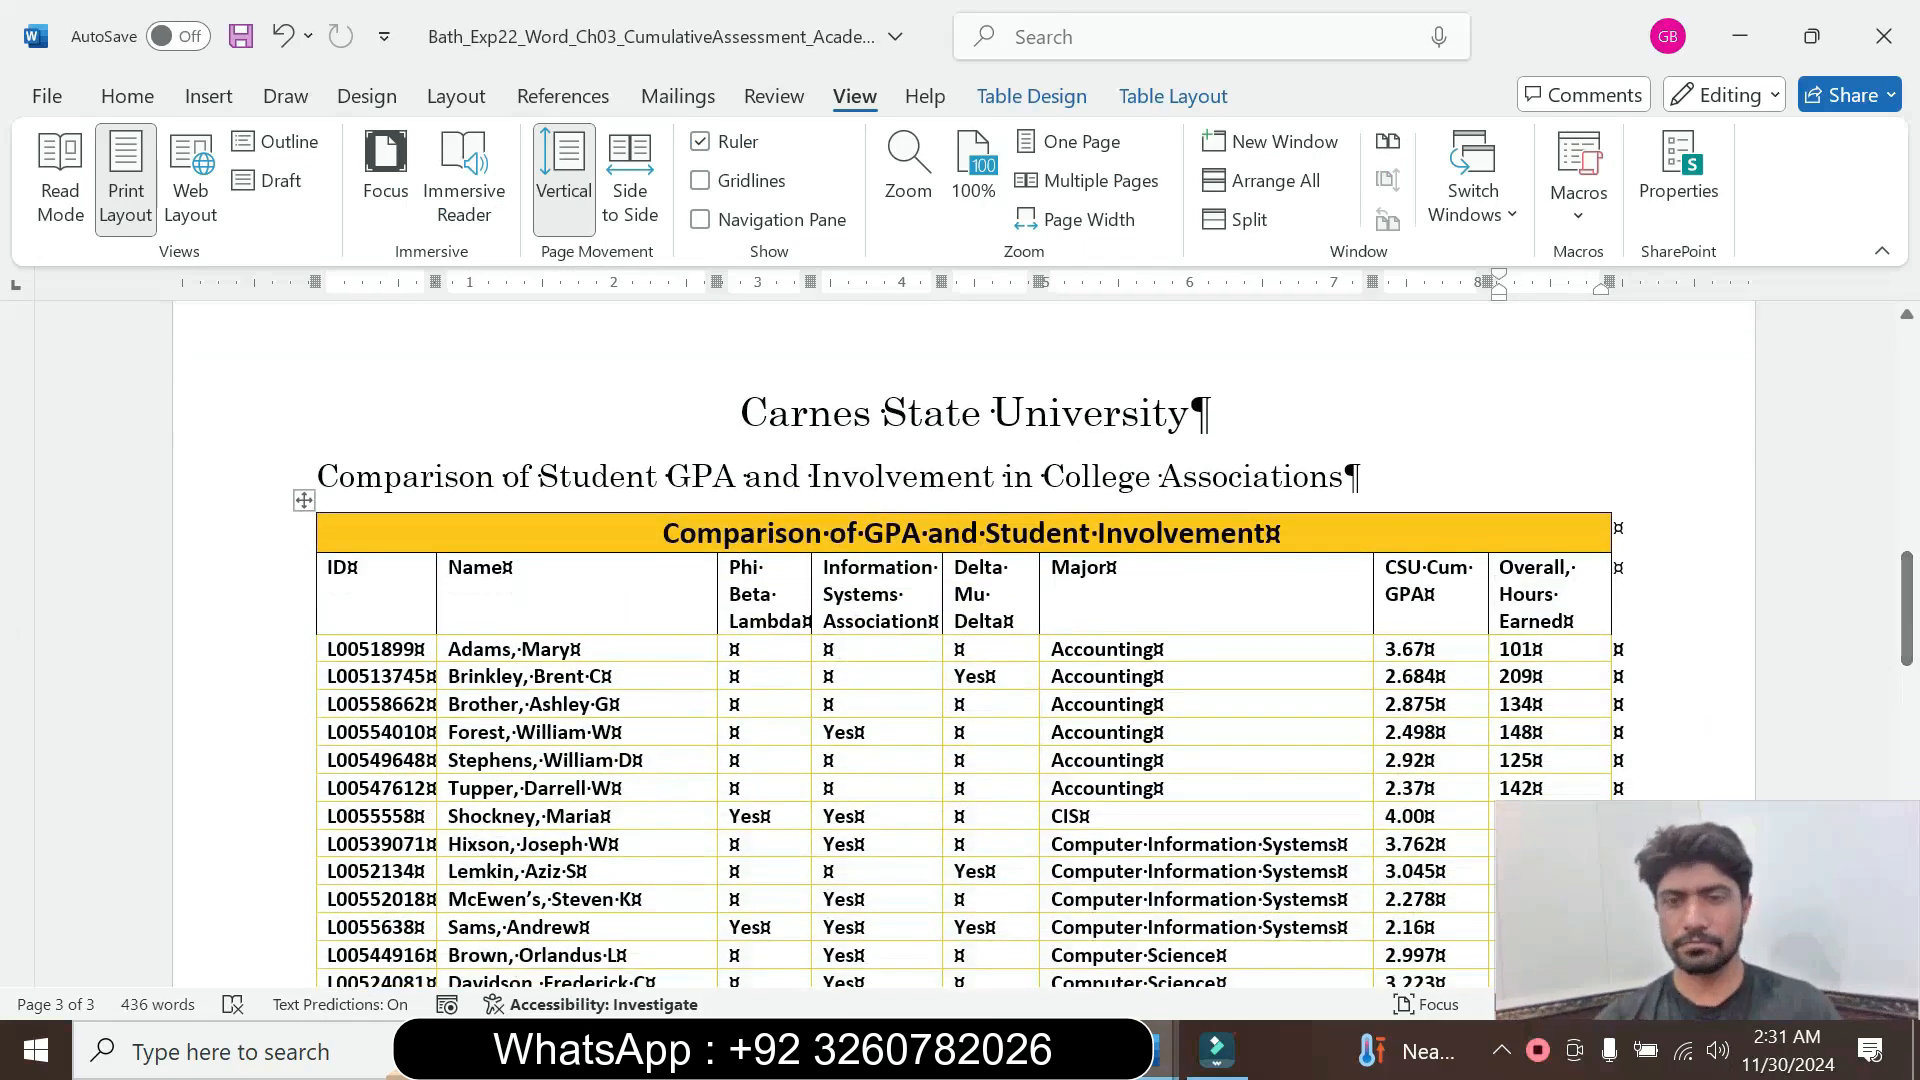
{"action": "left_click_drag", "start_coordinate": [1572, 622], "coordinate": [402, 541]}
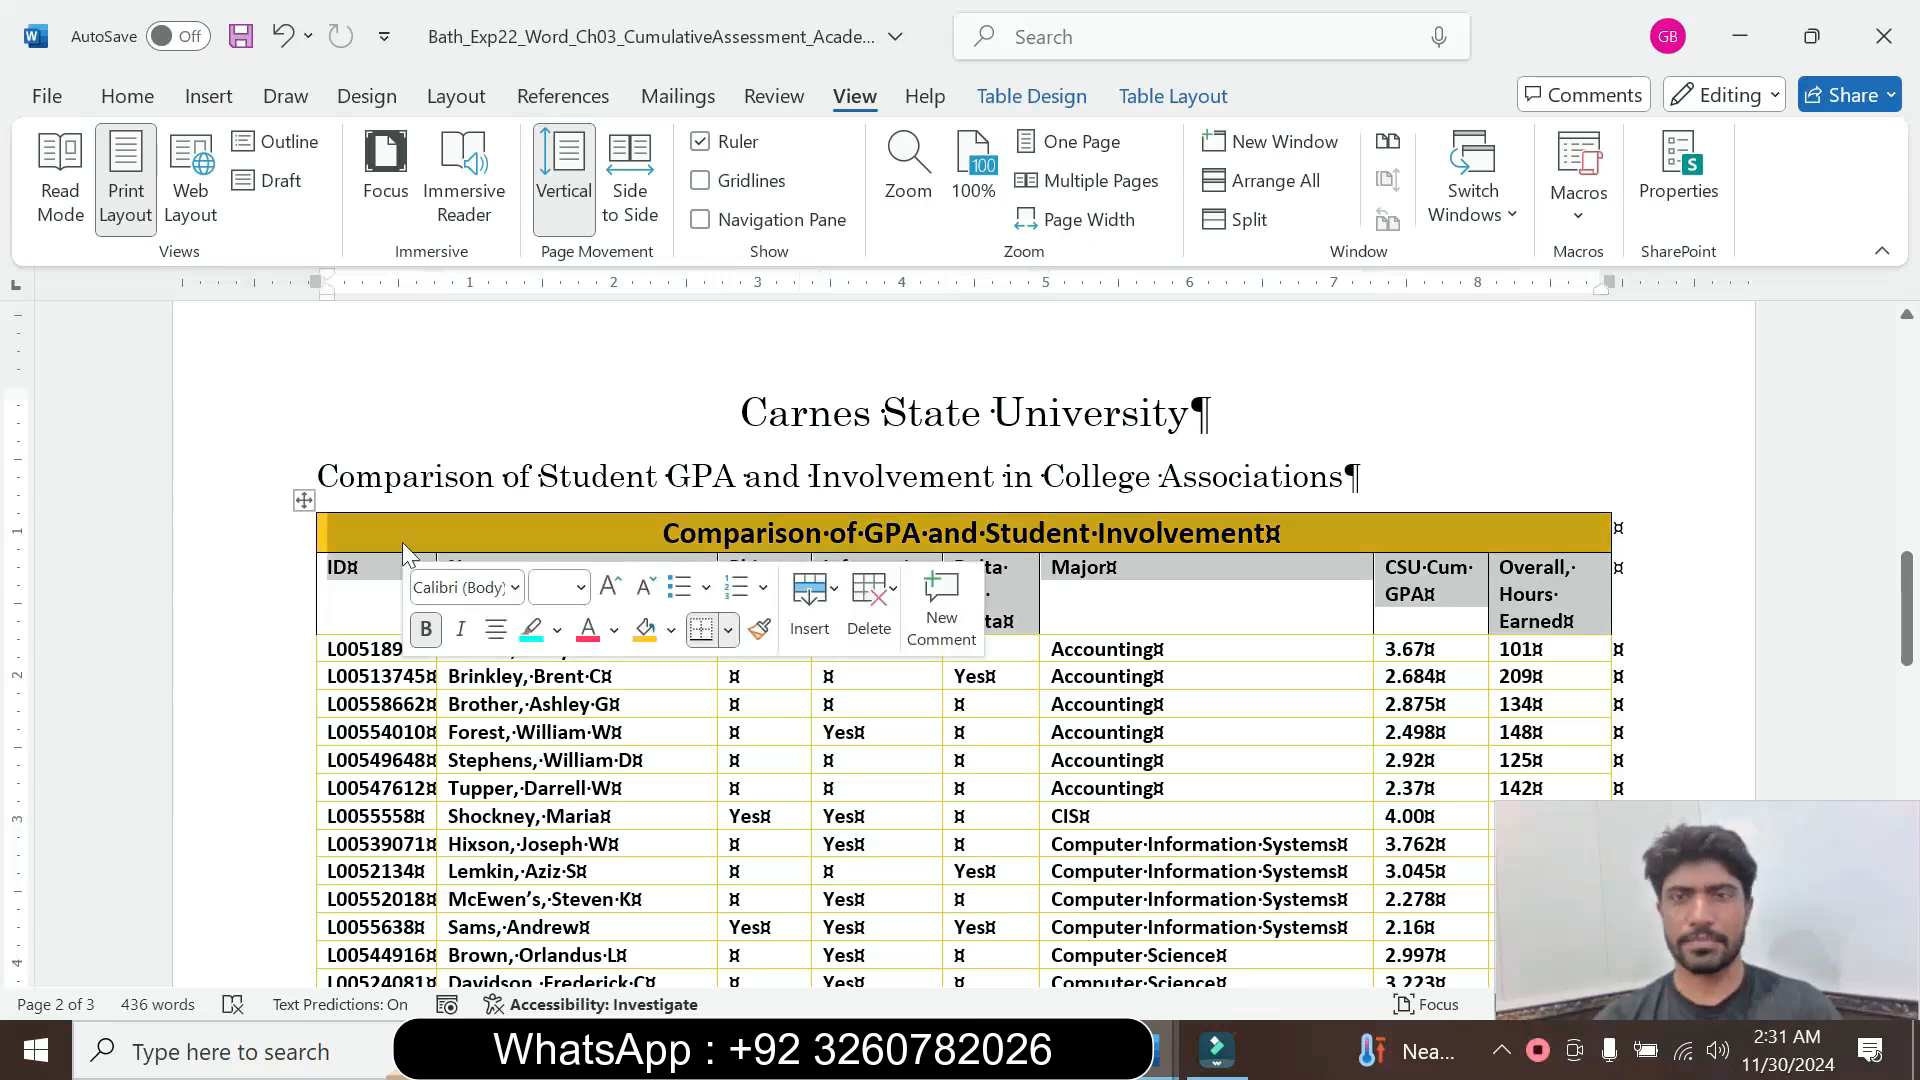
{"action": "left_click", "coordinate": [1155, 100]}
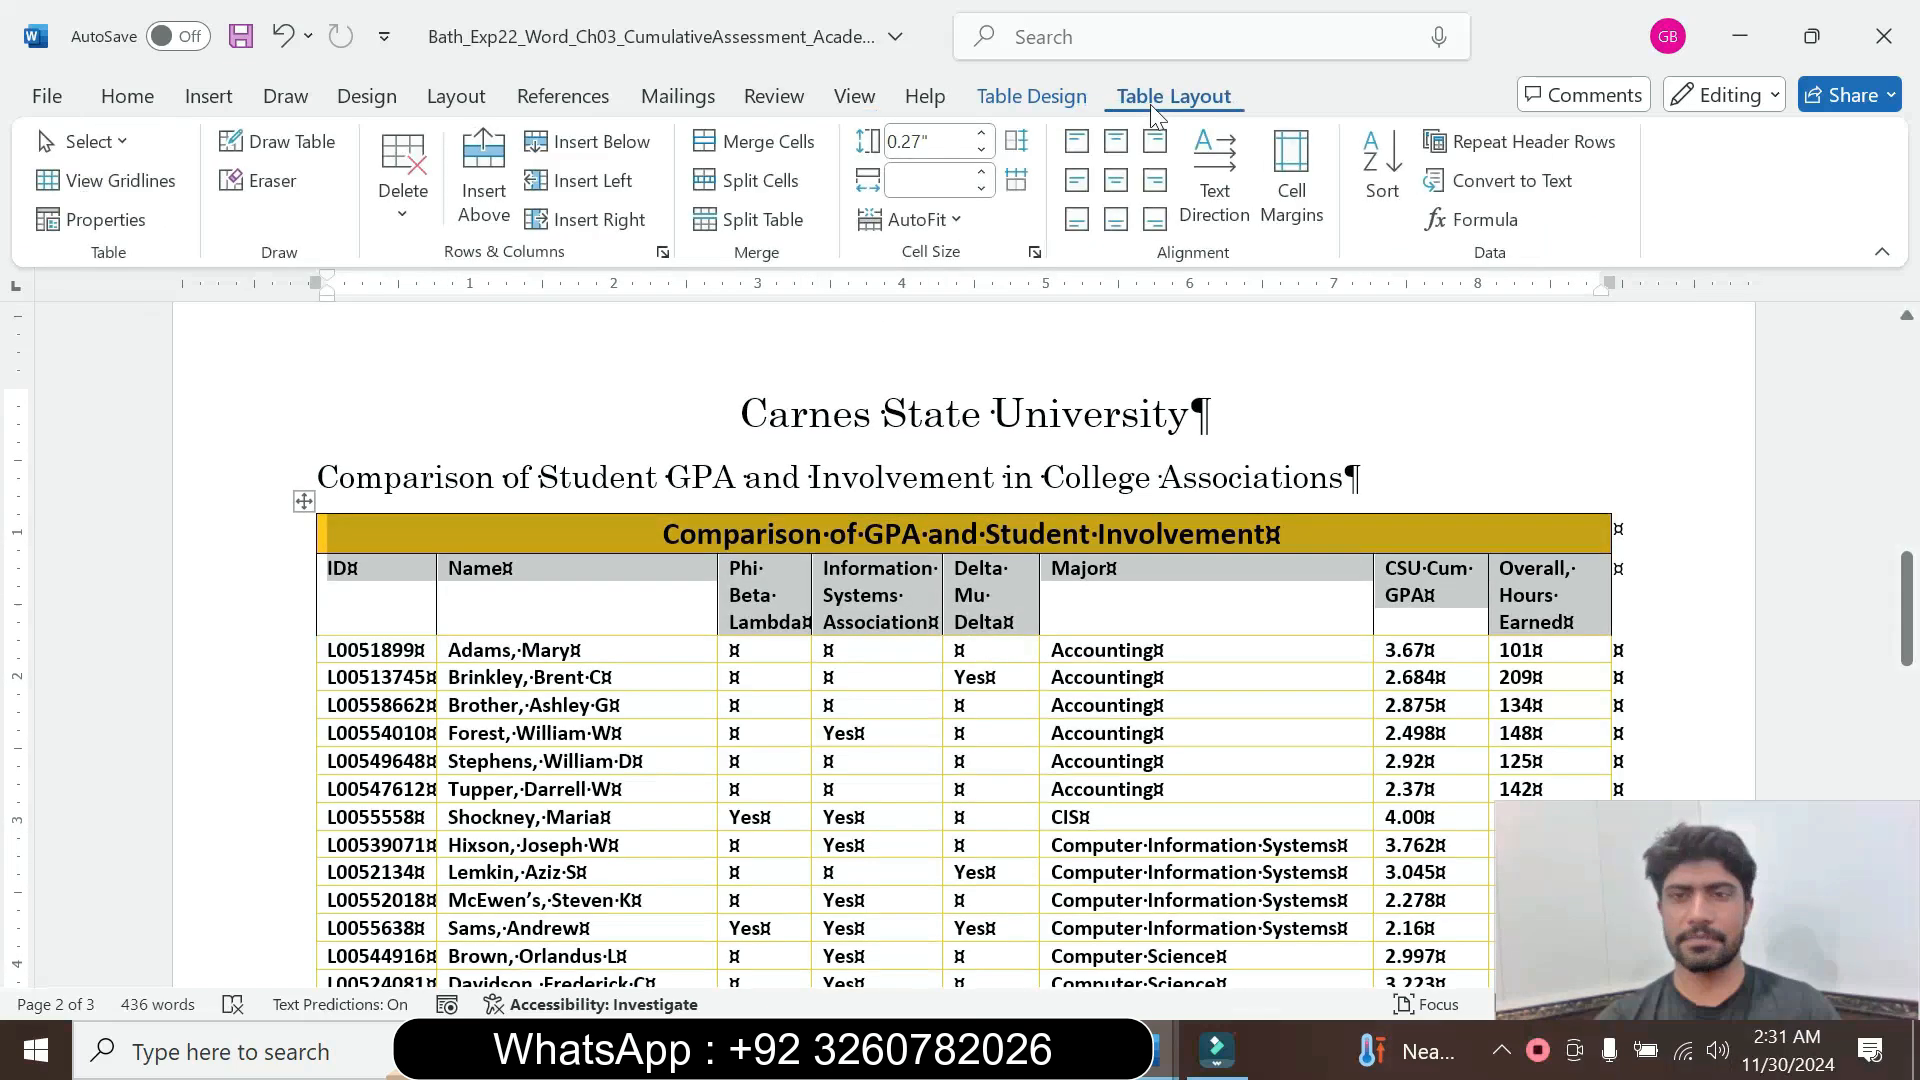
{"action": "left_click", "coordinate": [1530, 143]}
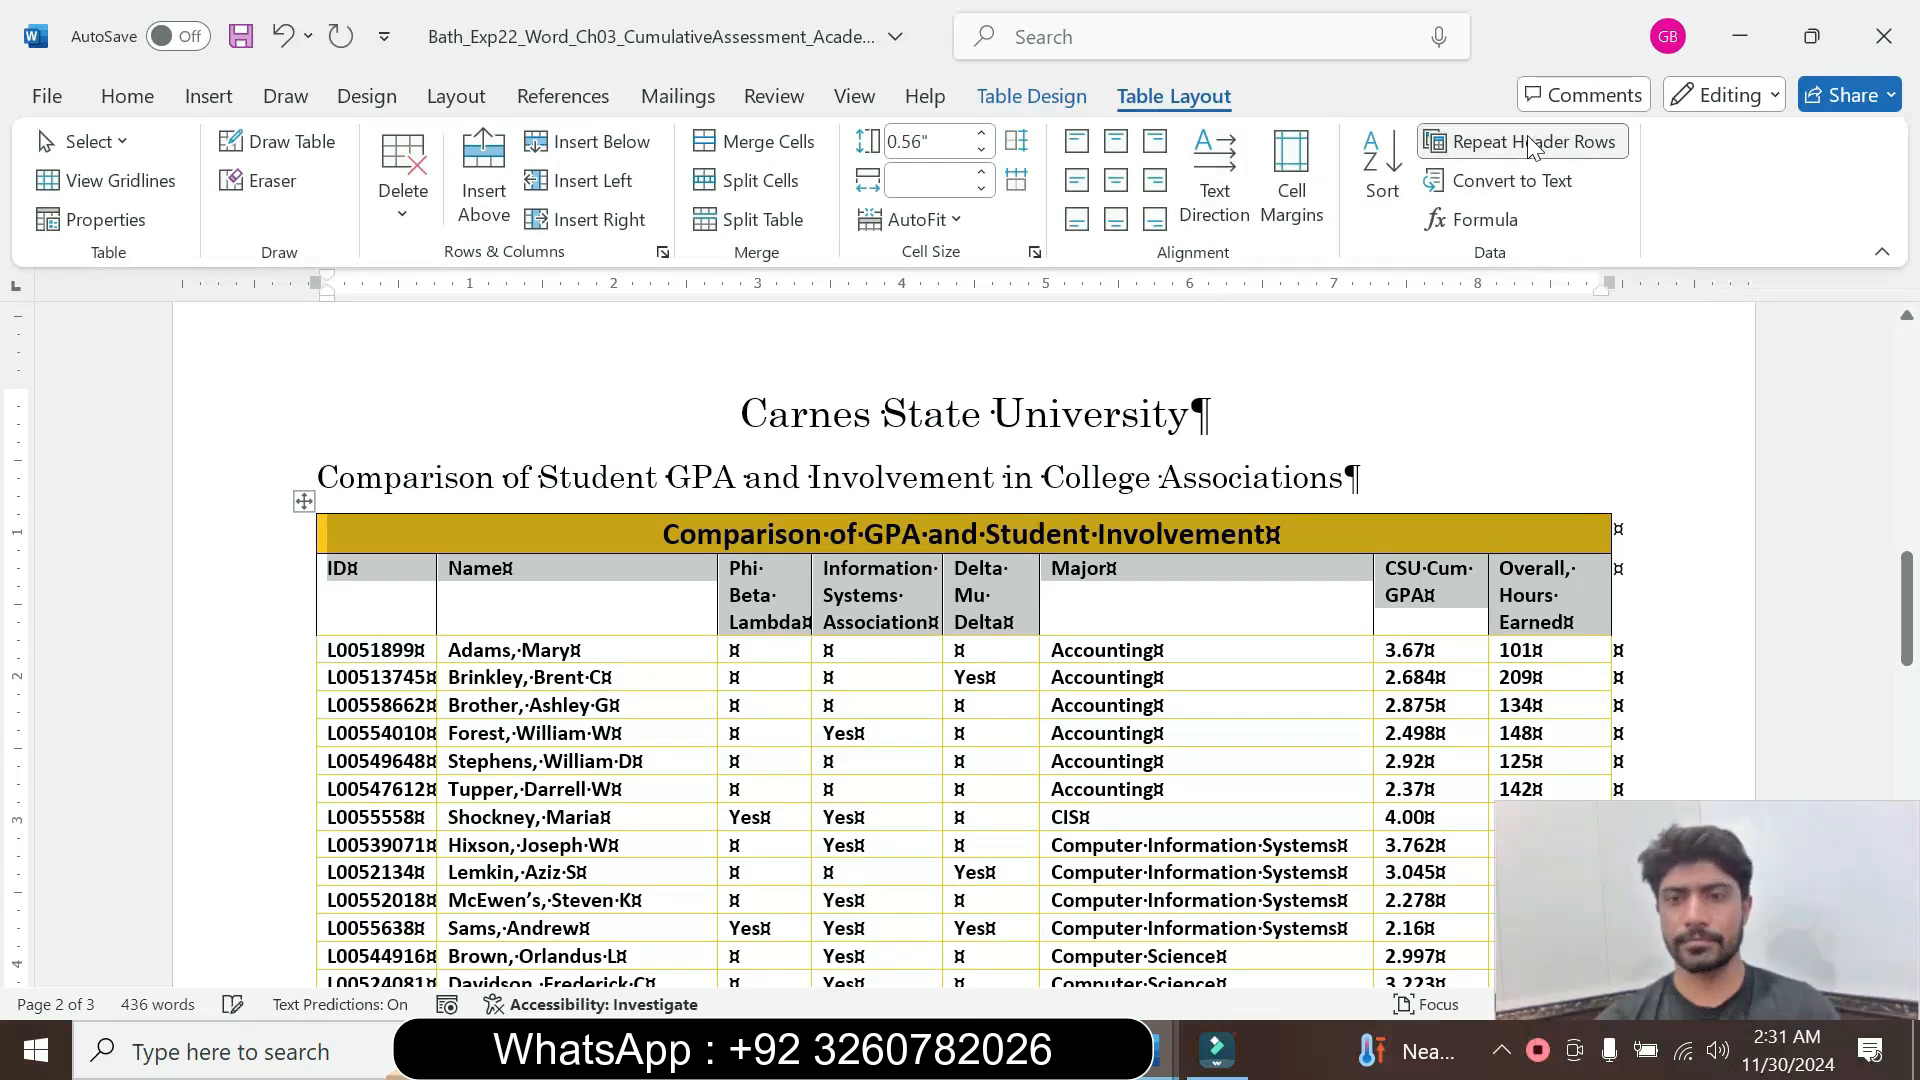
In the instructions document, return the text of completed instruction 10 to font size 9 and remove its highlight
{"action": "mouse_move", "coordinate": [1155, 1062]}
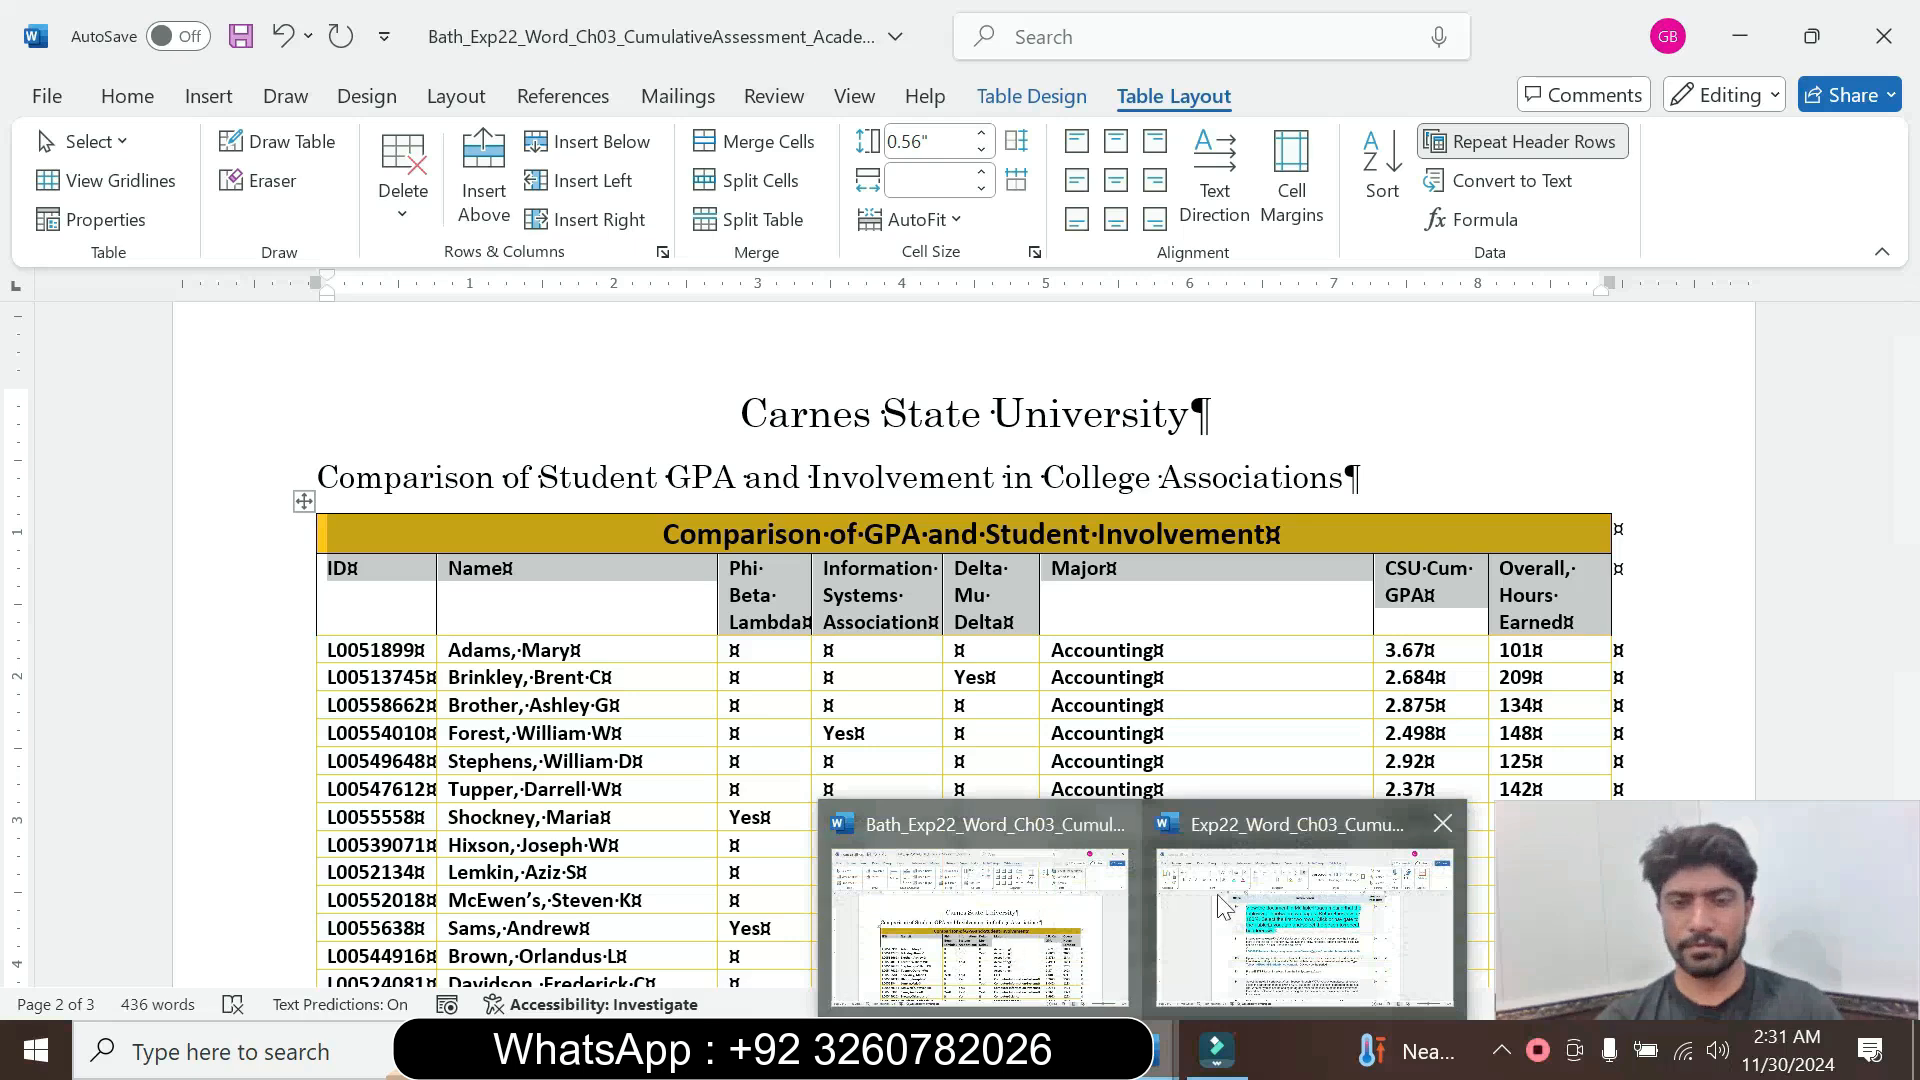
{"action": "left_click", "coordinate": [1305, 914]}
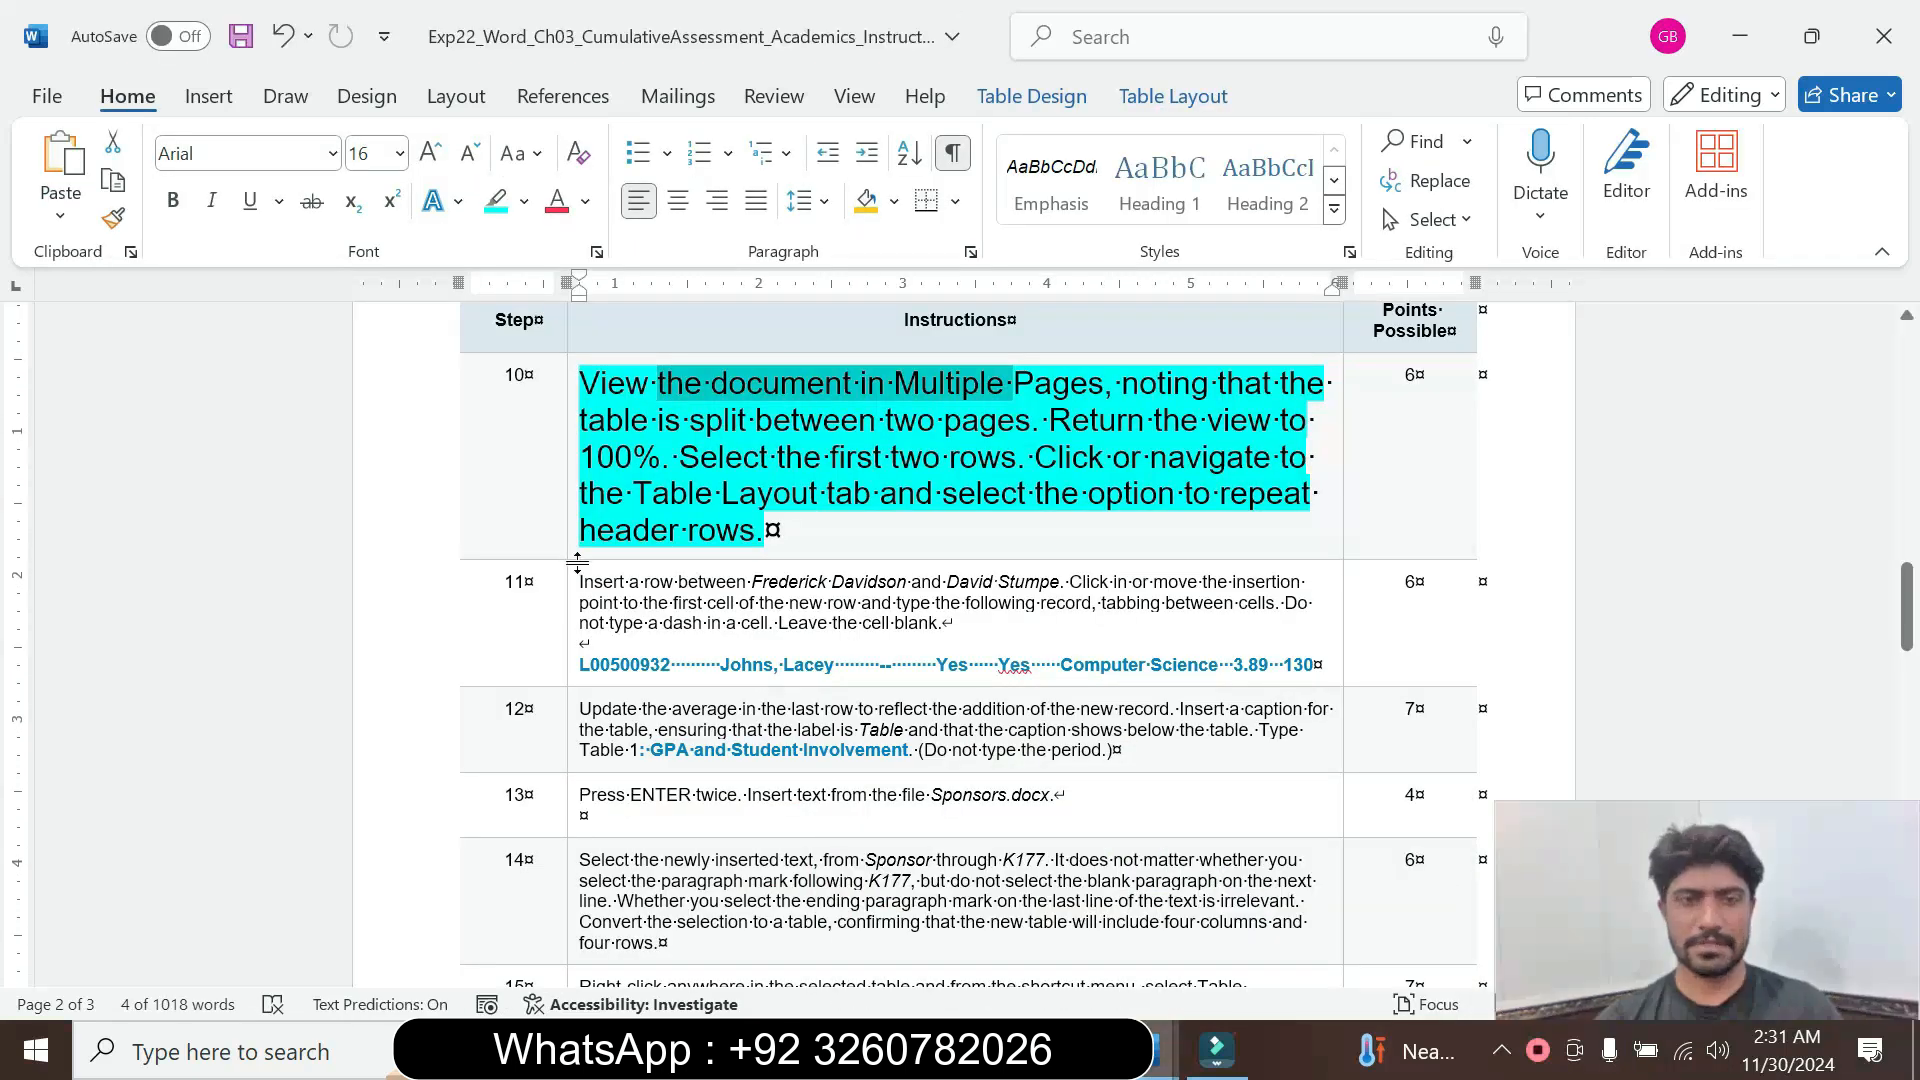
{"action": "left_click", "coordinate": [568, 556]}
{"action": "left_click", "coordinate": [746, 460]}
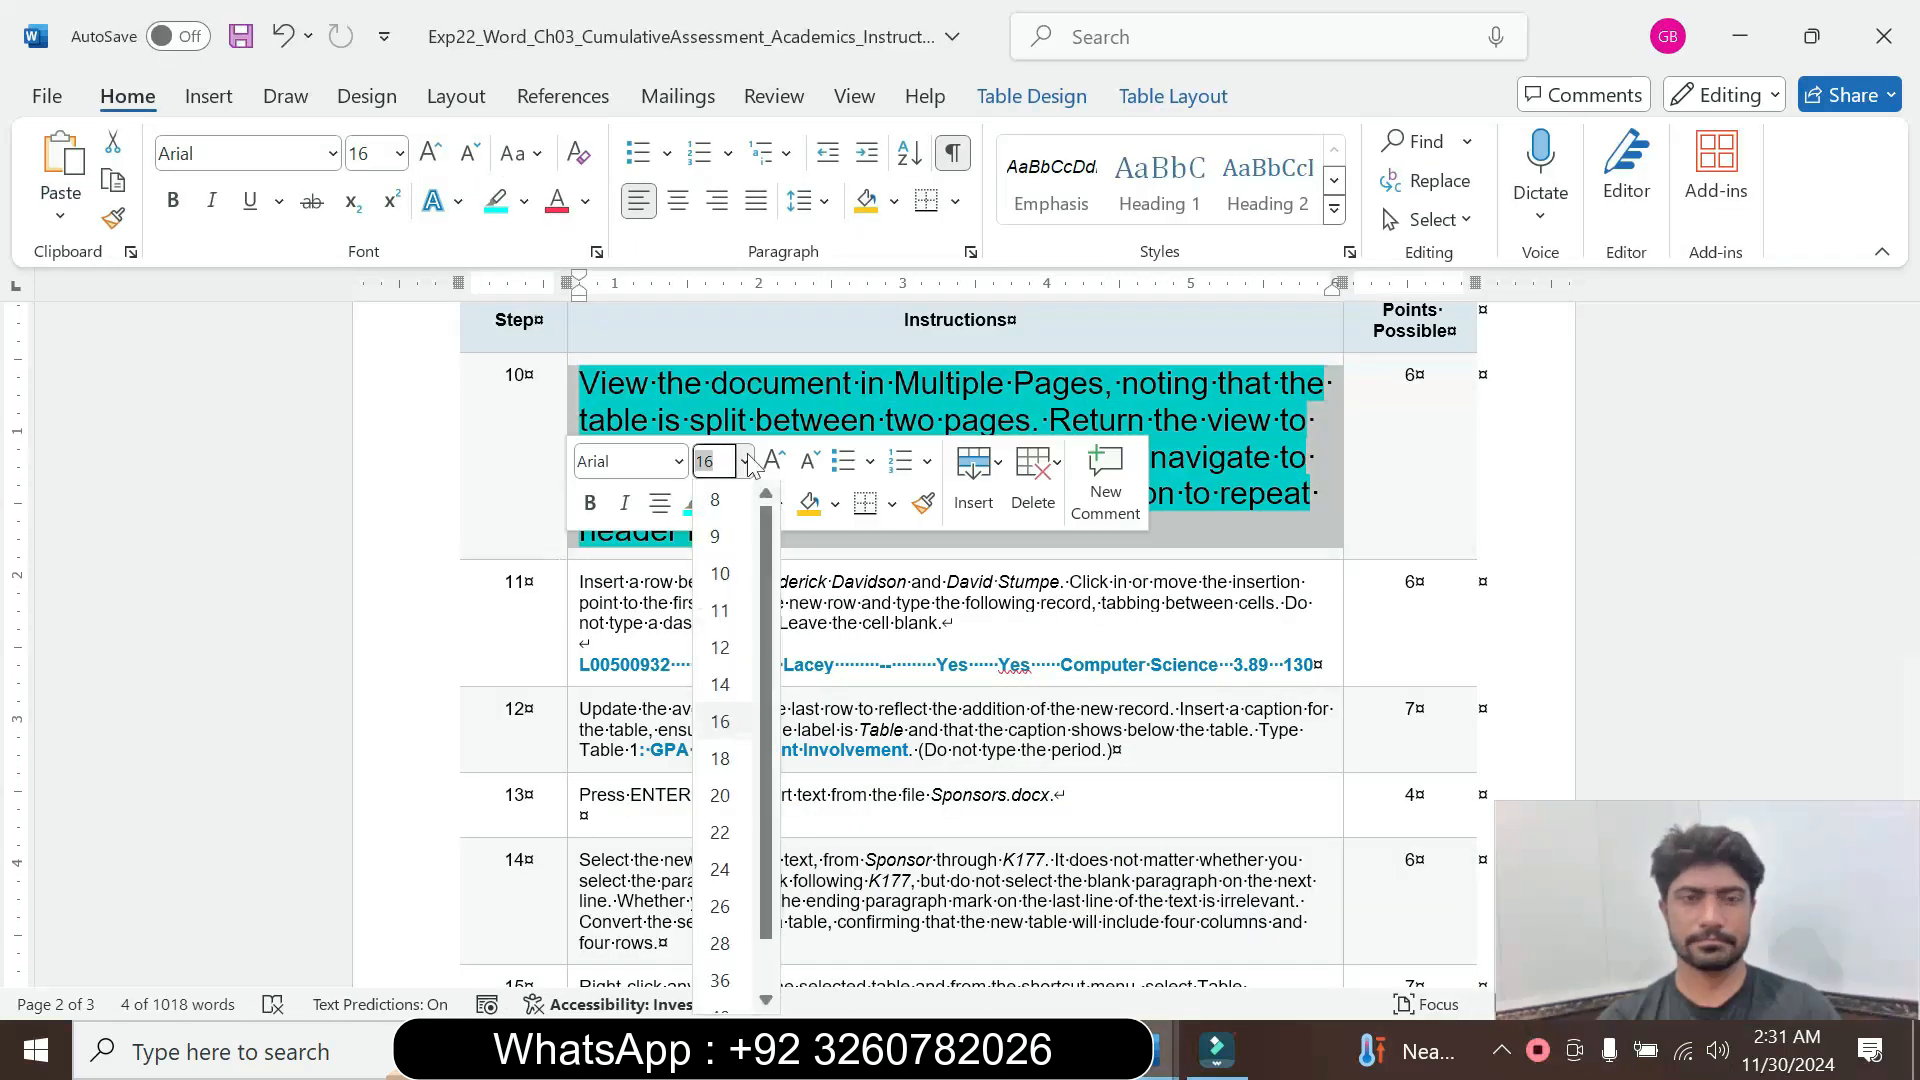
{"action": "left_click", "coordinate": [715, 536]}
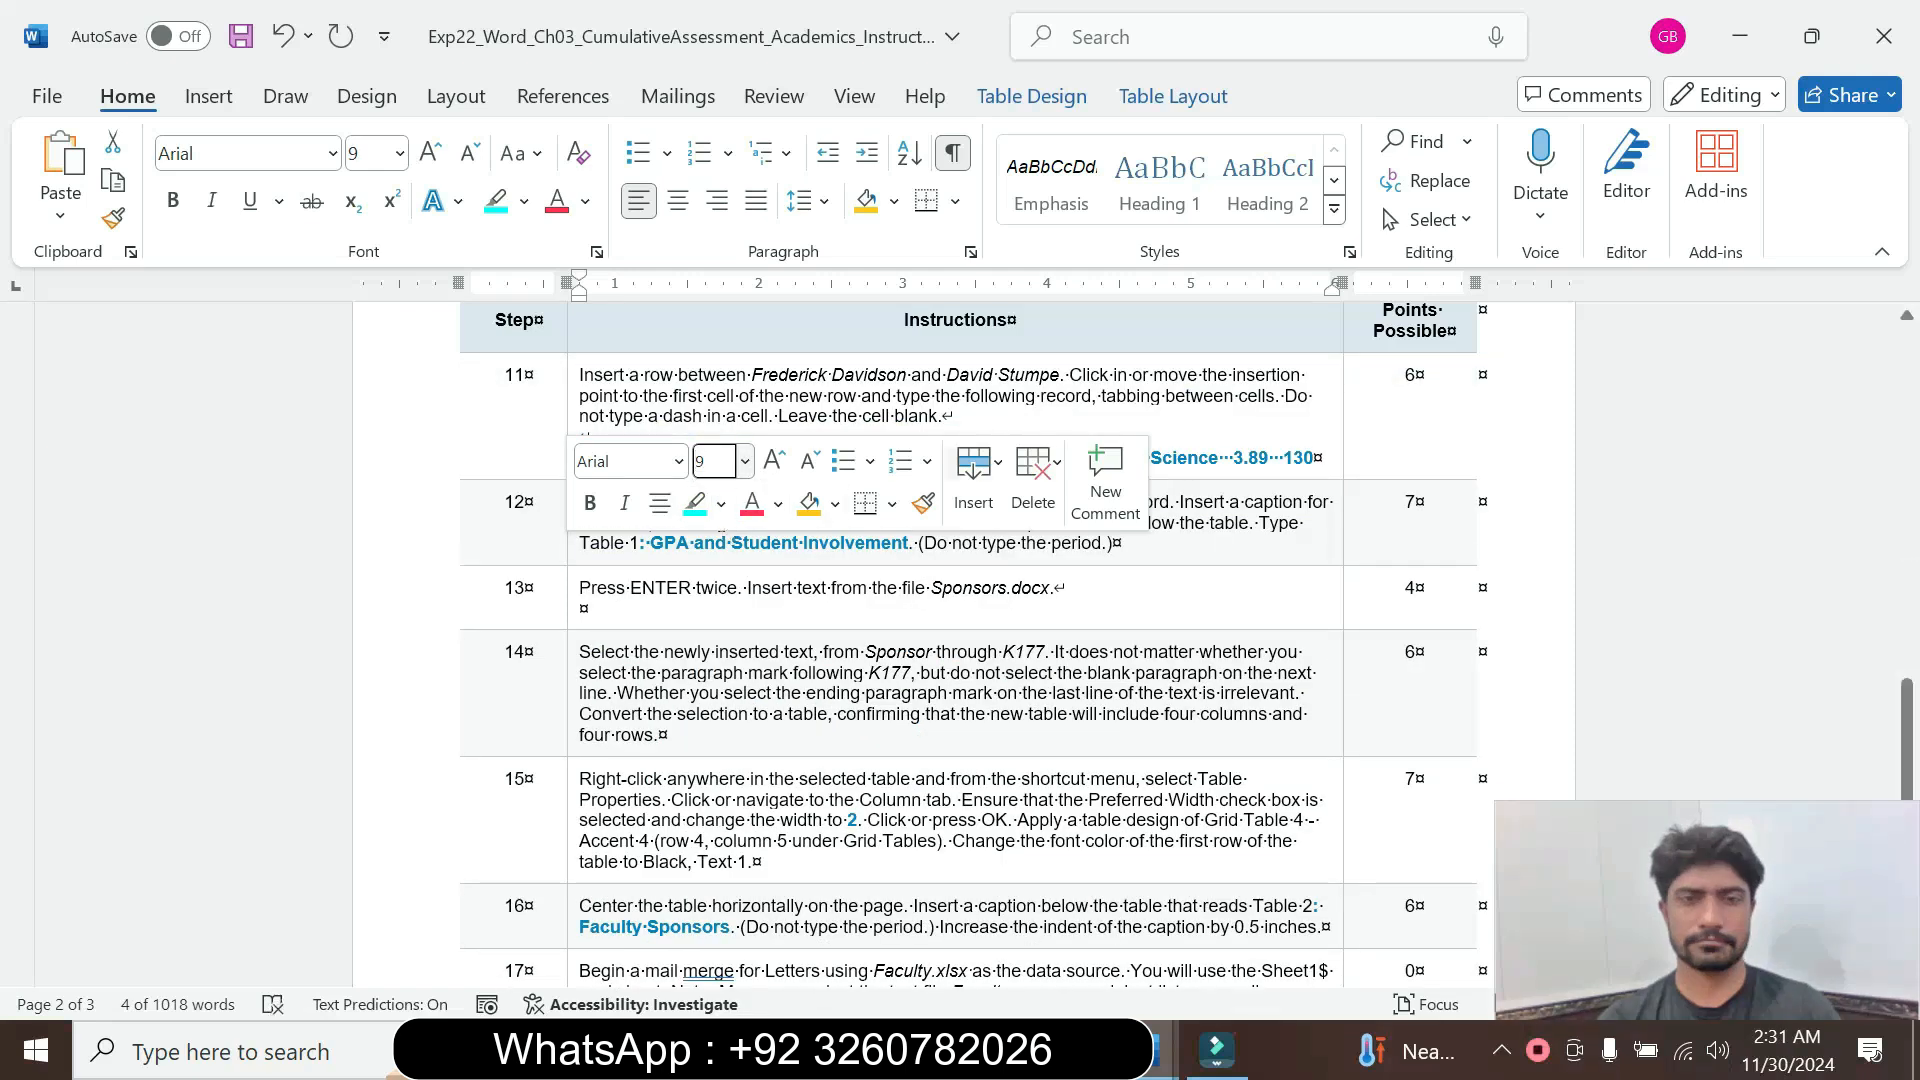
{"action": "left_click_drag", "start_coordinate": [1907, 705], "coordinate": [1909, 594]}
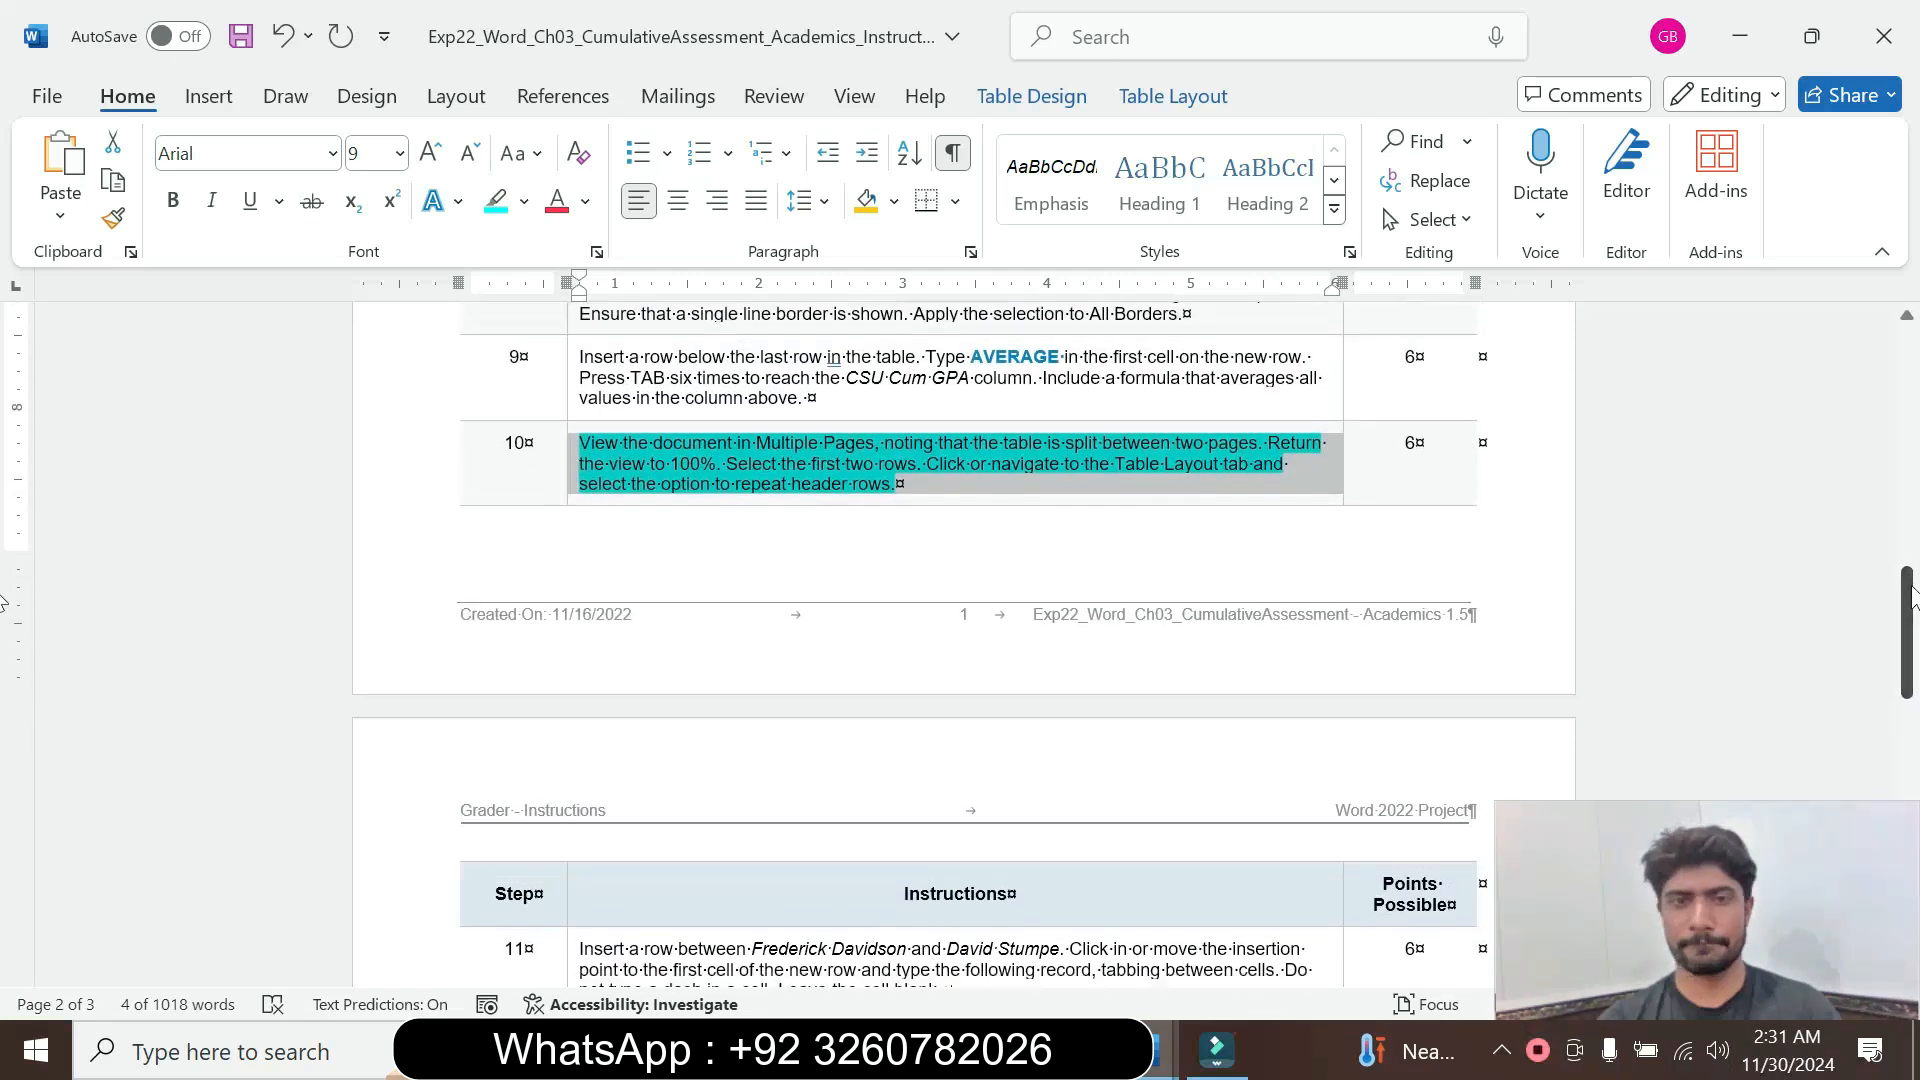
{"action": "left_click", "coordinate": [524, 202]}
{"action": "left_click", "coordinate": [609, 443]}
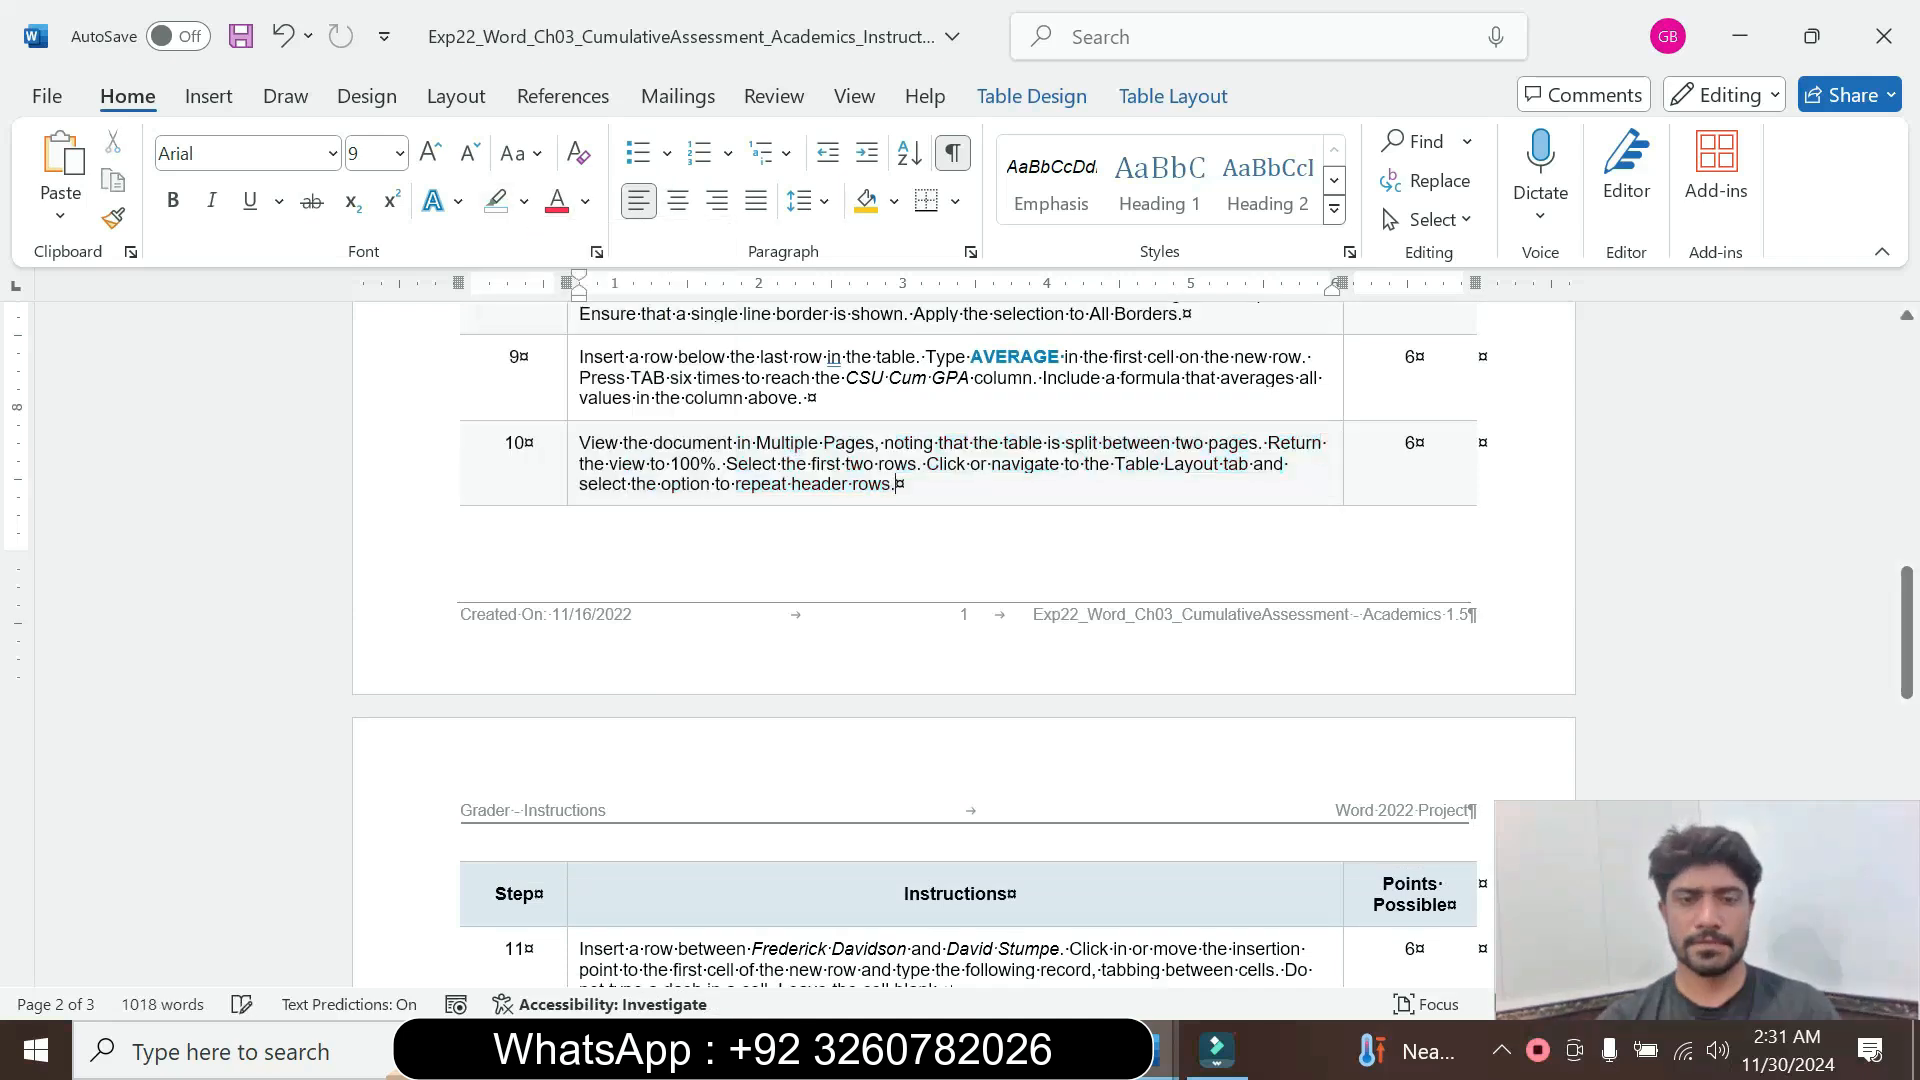
Set the text of instruction 11 to font size 12 and highlight it in turquoise
{"action": "left_click_drag", "start_coordinate": [1908, 615], "coordinate": [1909, 679]}
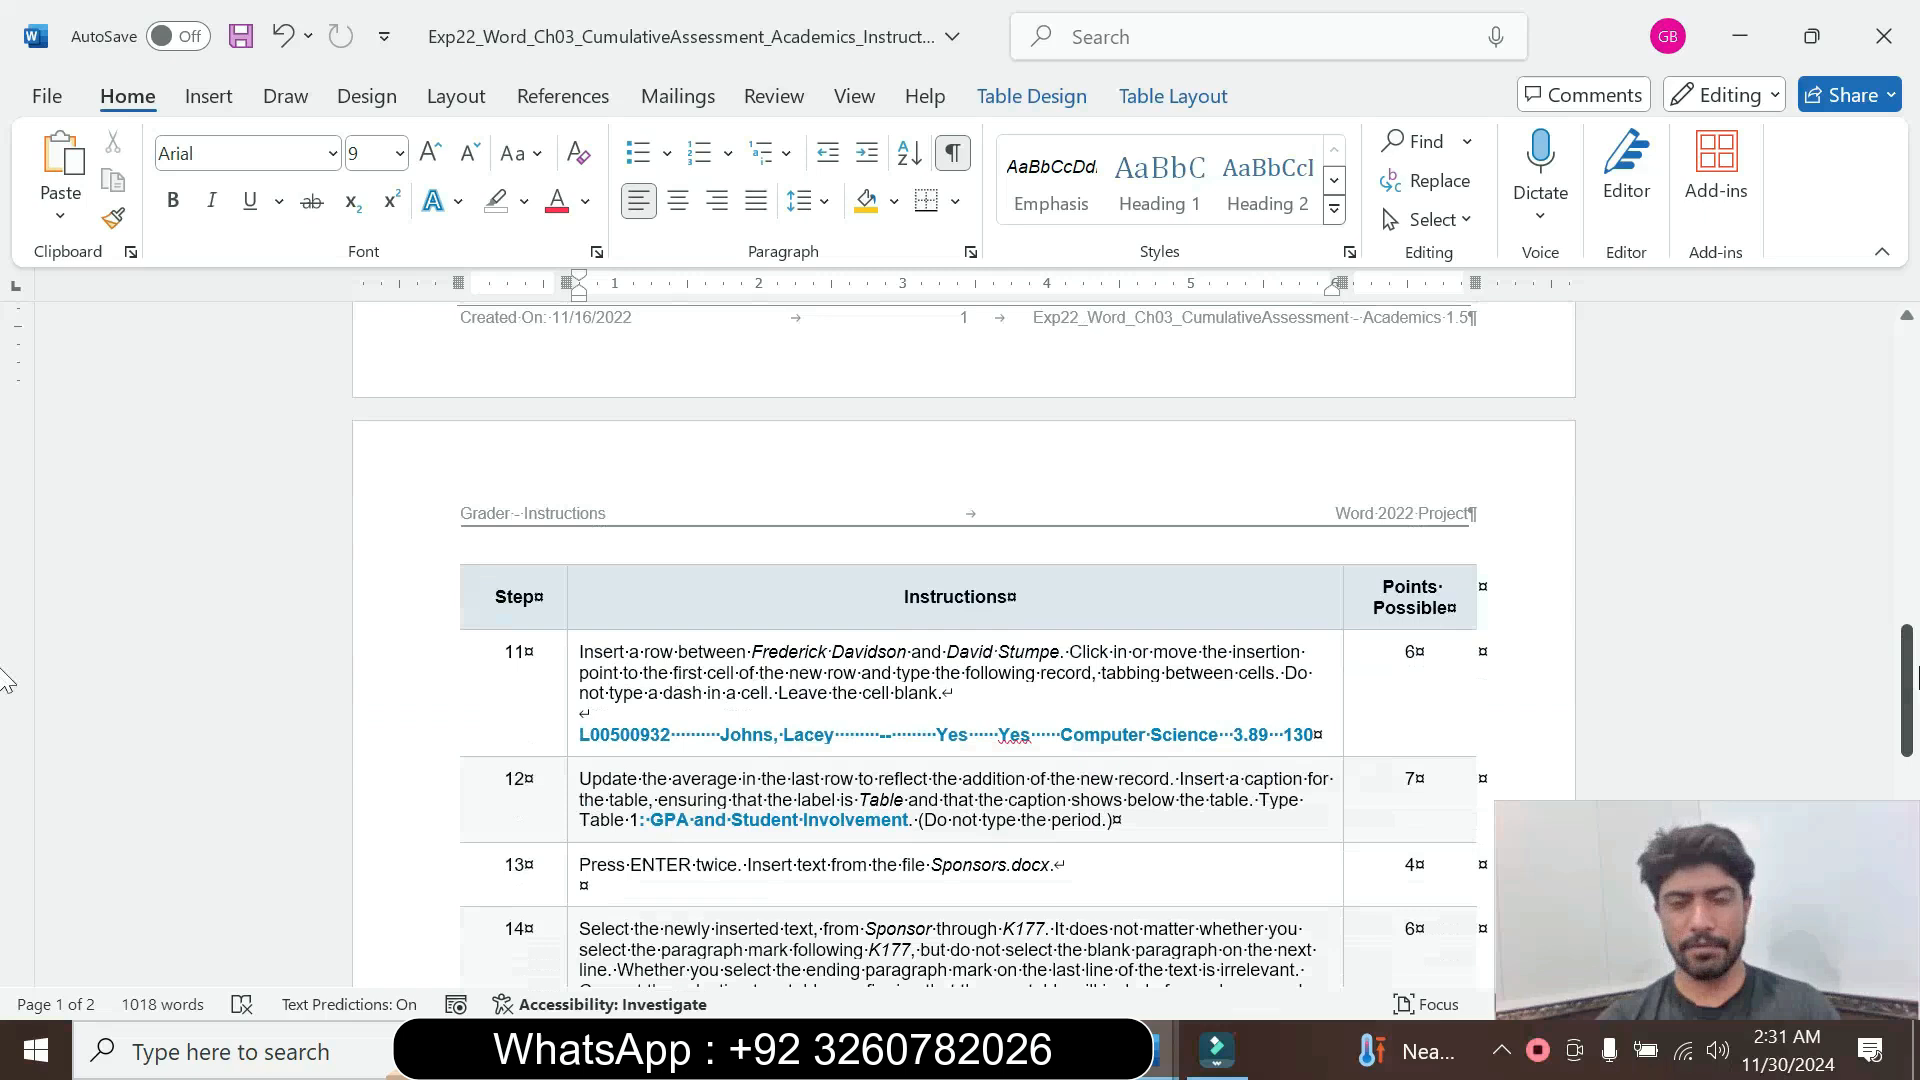
{"action": "left_click", "coordinate": [569, 727]}
{"action": "left_click", "coordinate": [753, 632]}
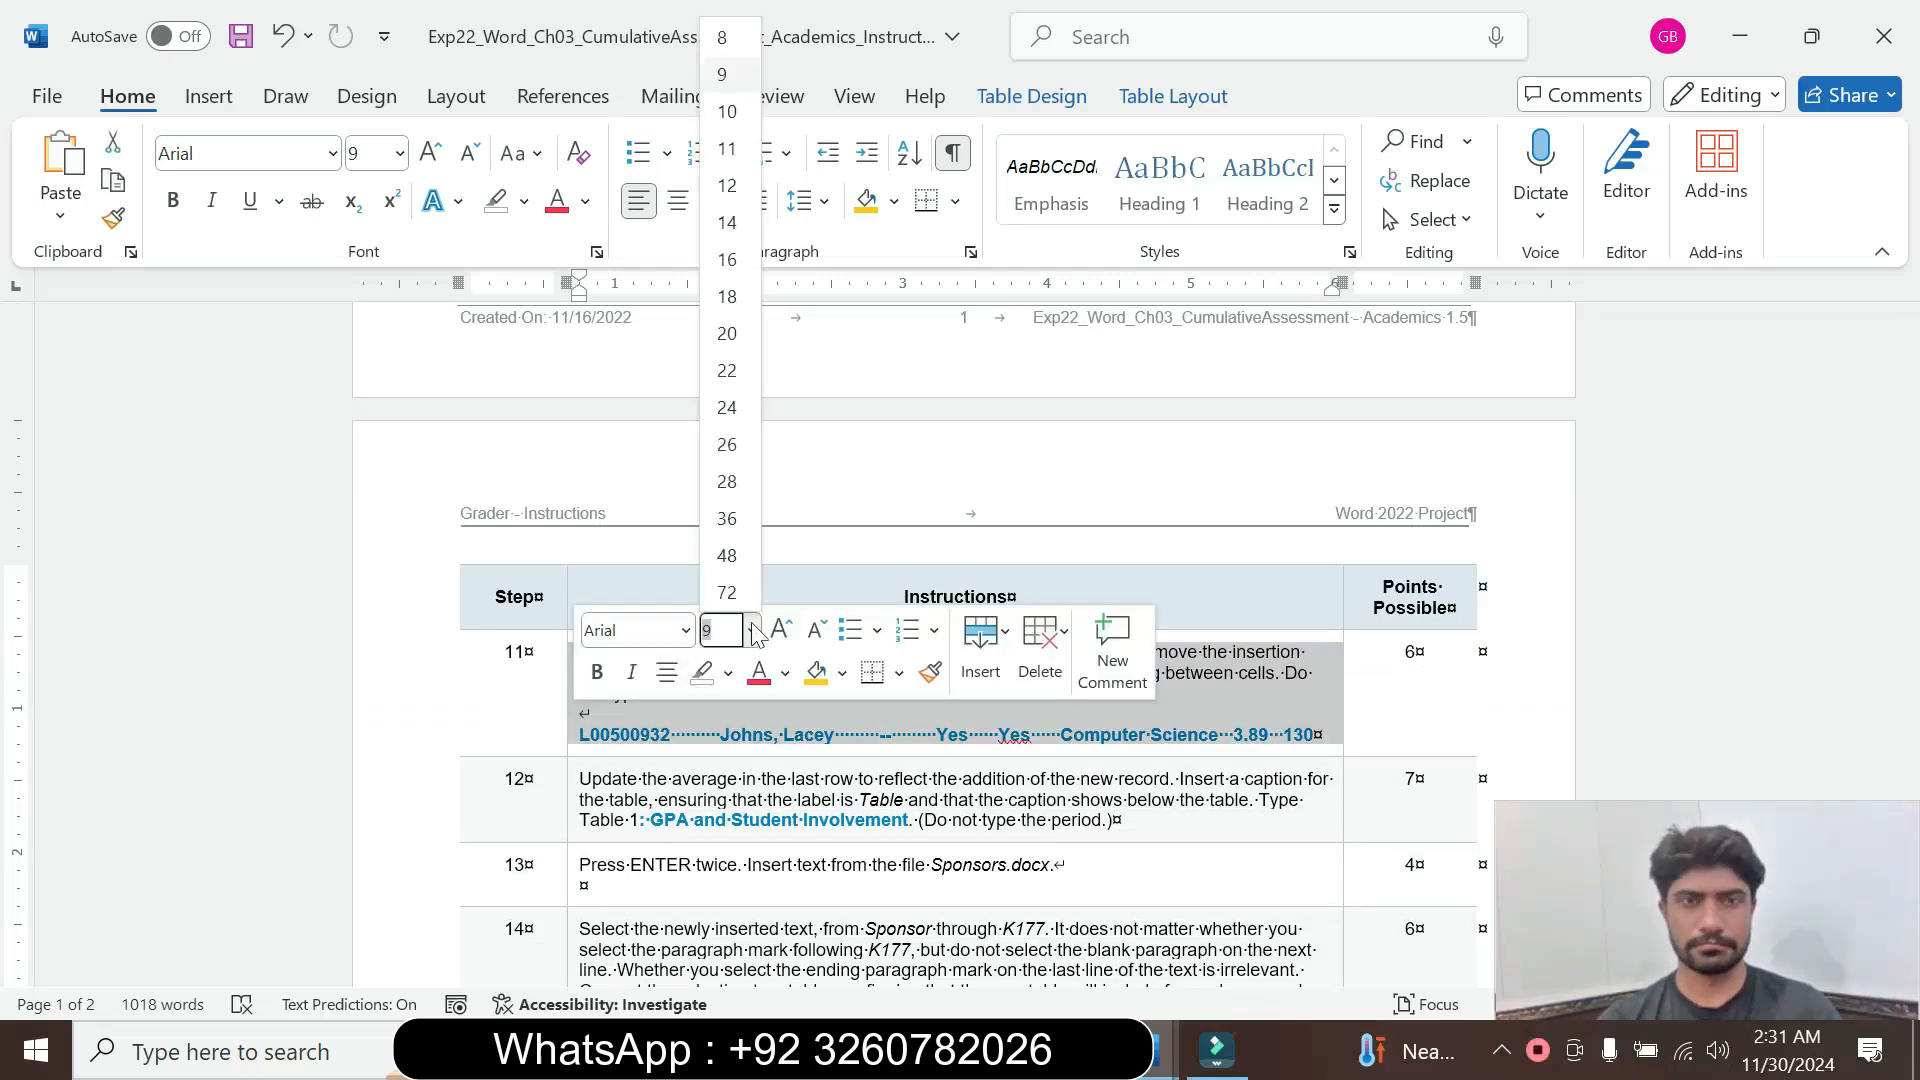
{"action": "left_click", "coordinate": [727, 259]}
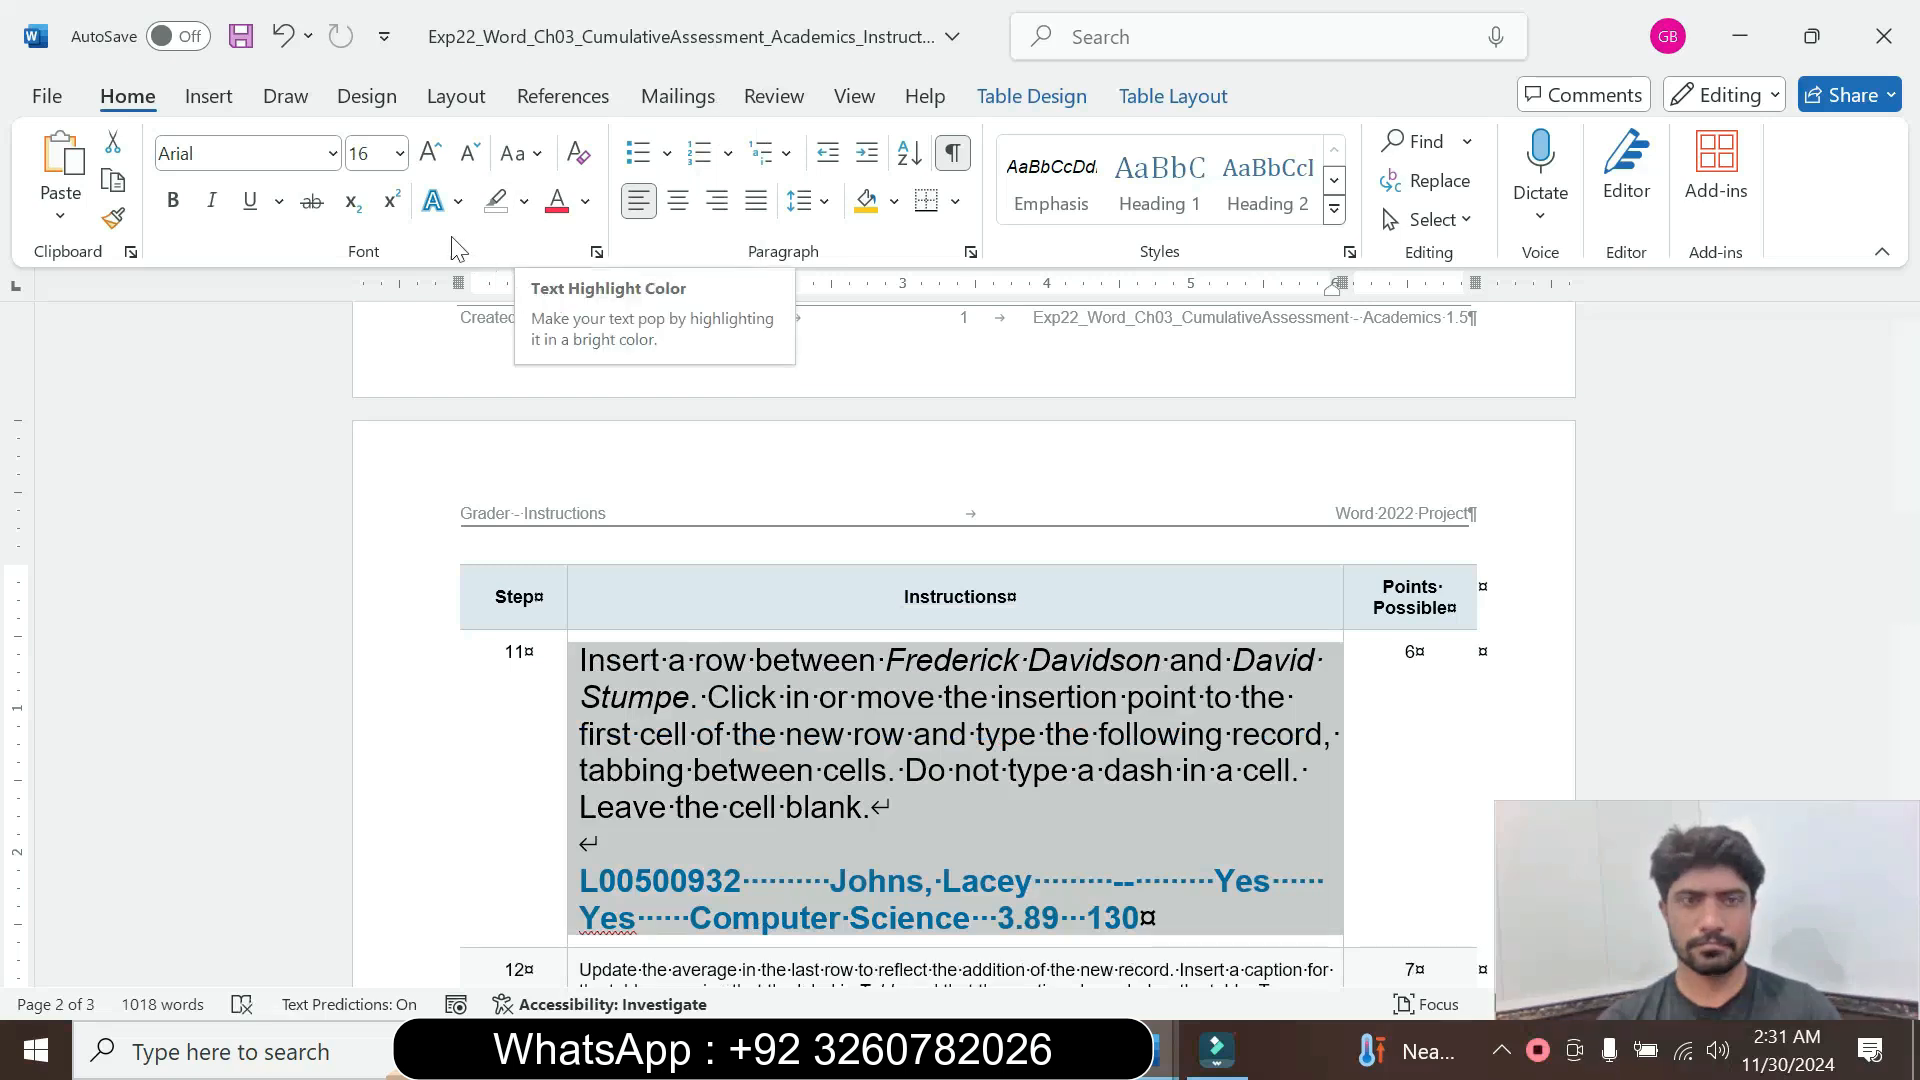
{"action": "left_click", "coordinate": [405, 160]}
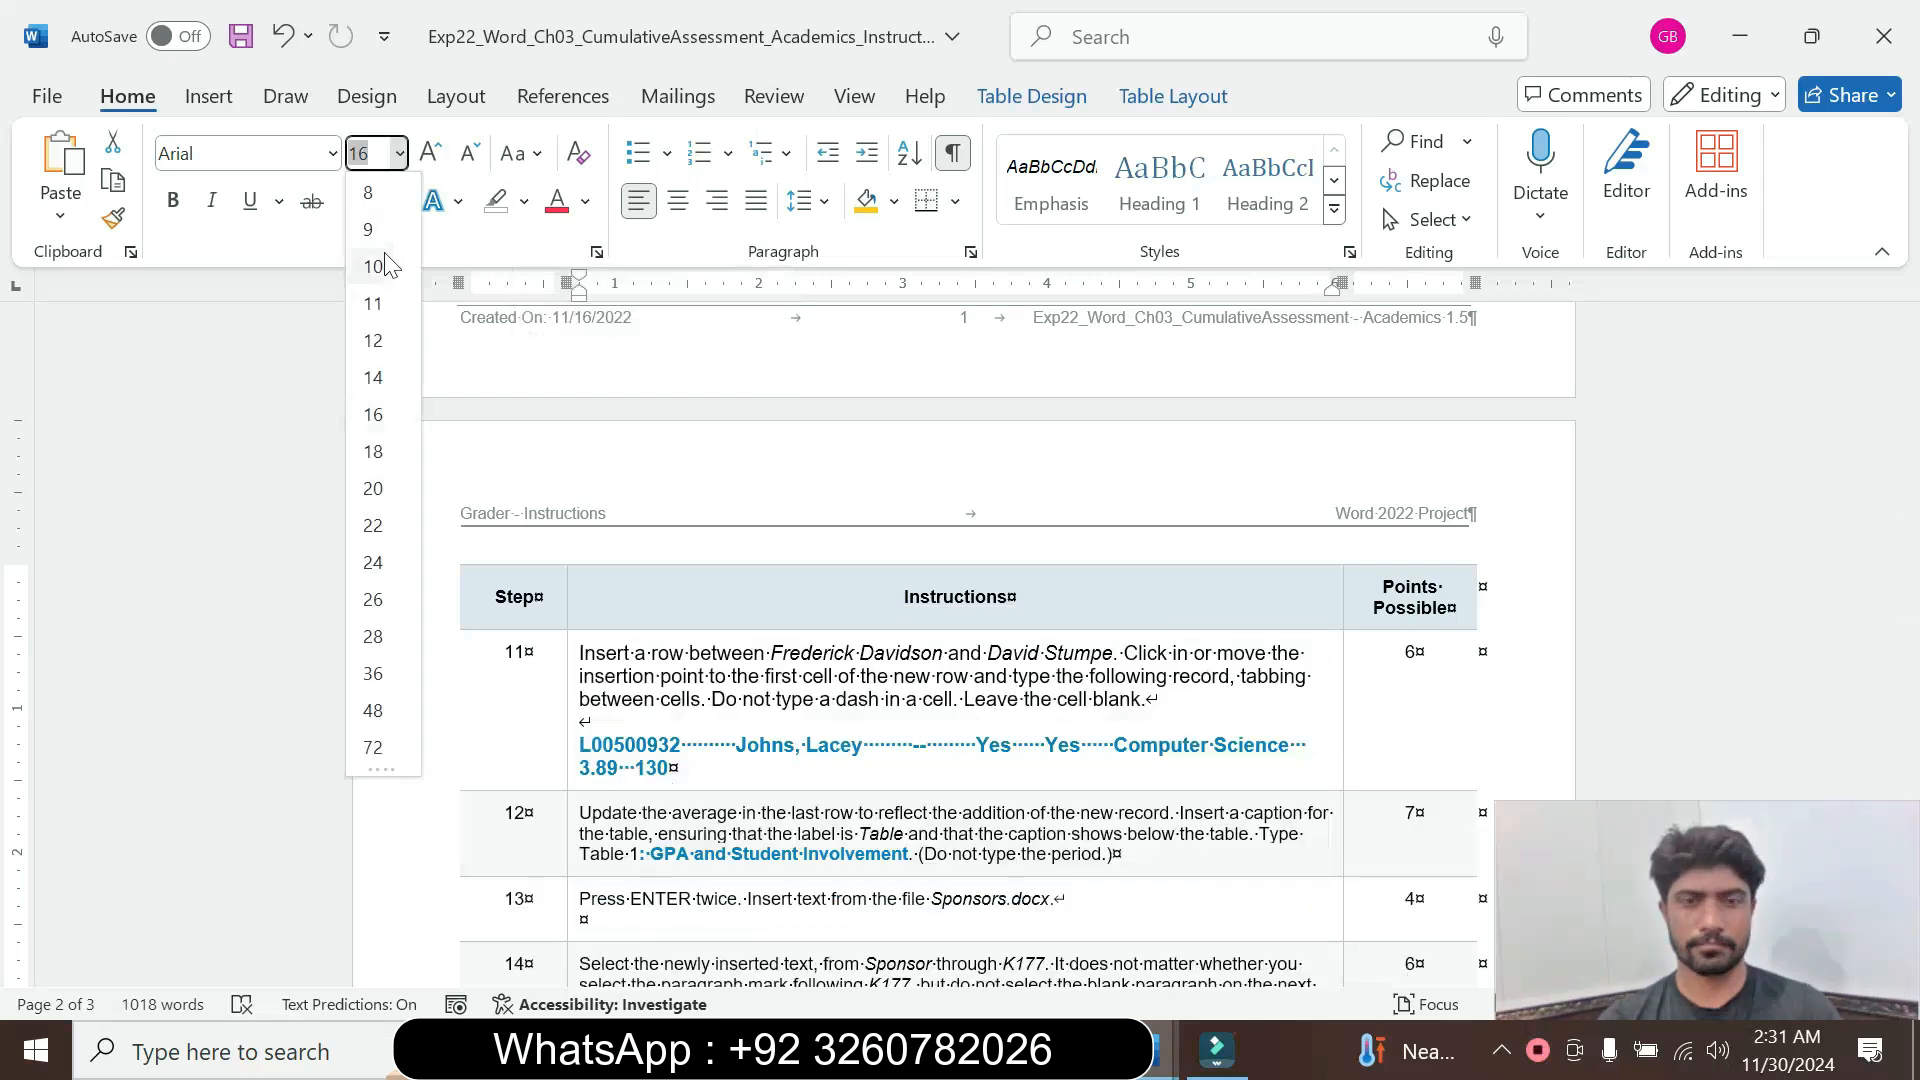
{"action": "left_click", "coordinate": [370, 229]}
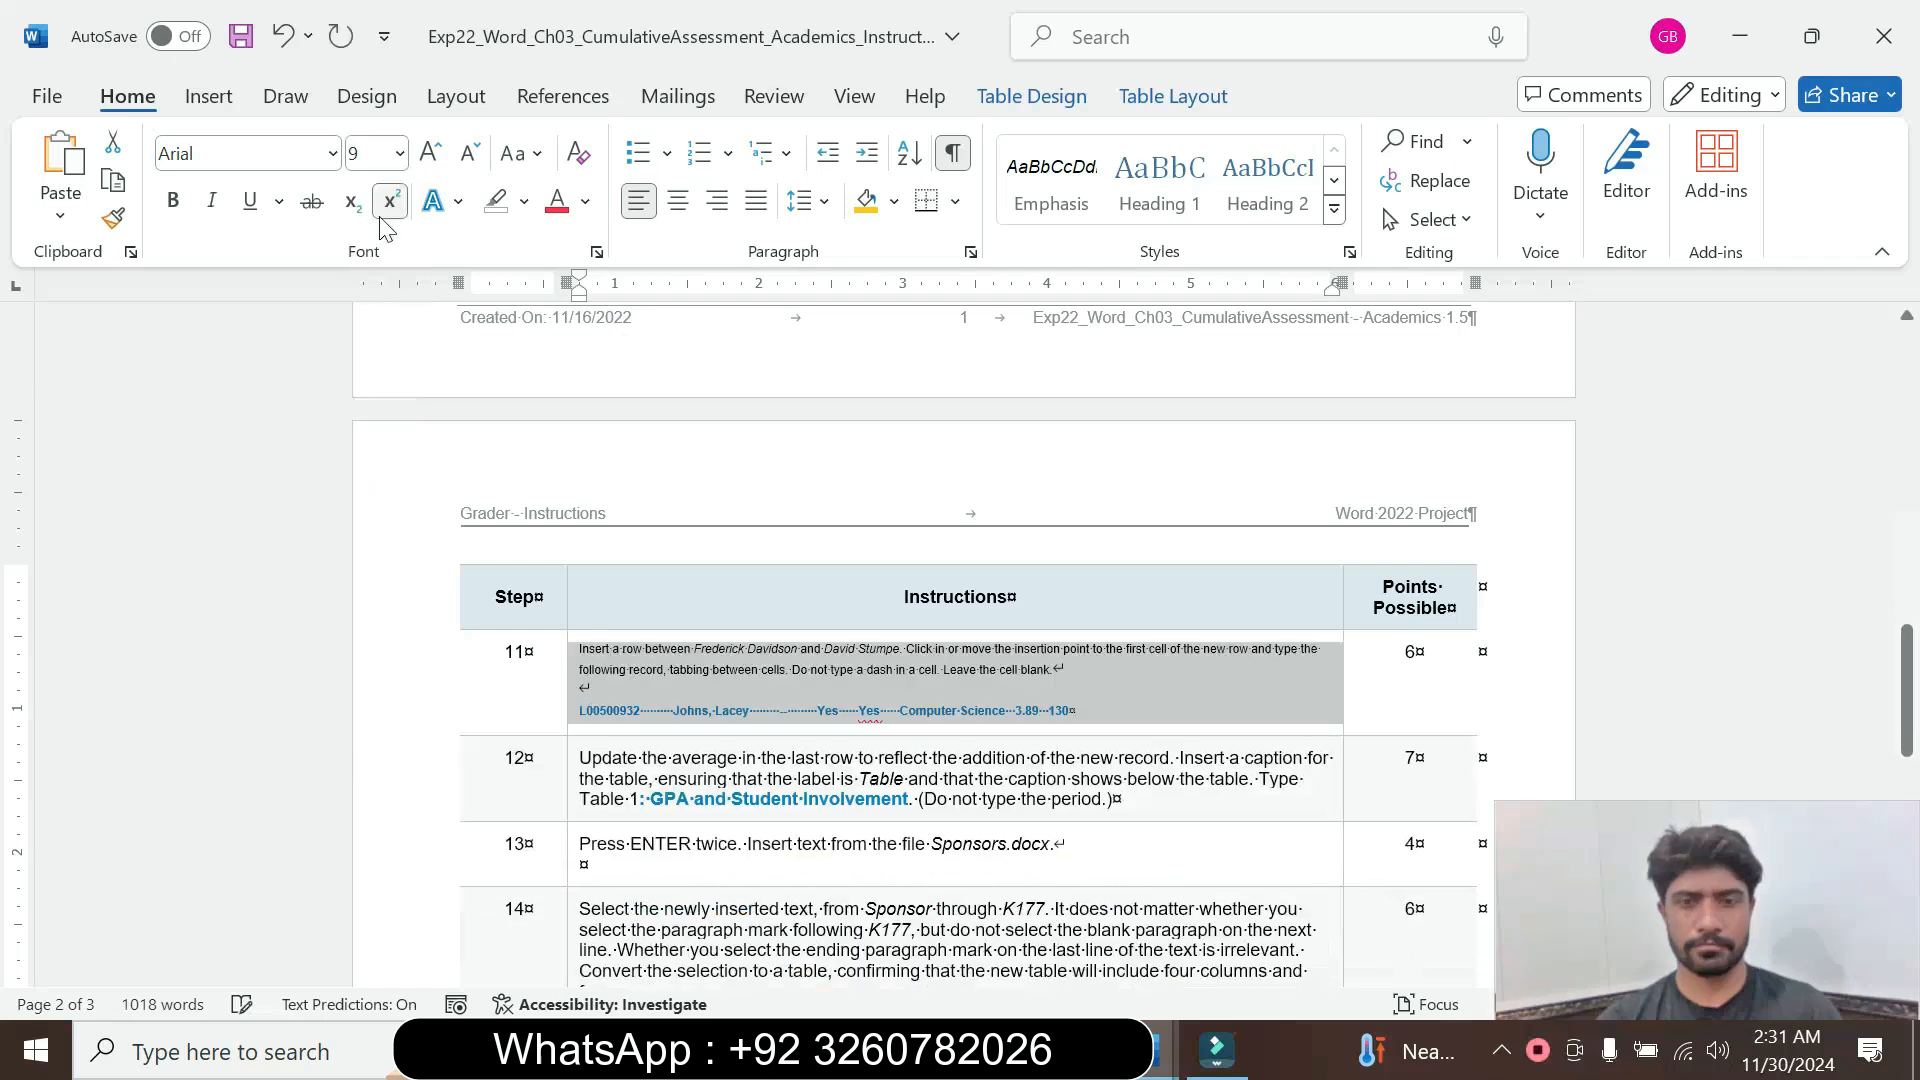
{"action": "left_click", "coordinate": [400, 153]}
{"action": "left_click", "coordinate": [373, 340]}
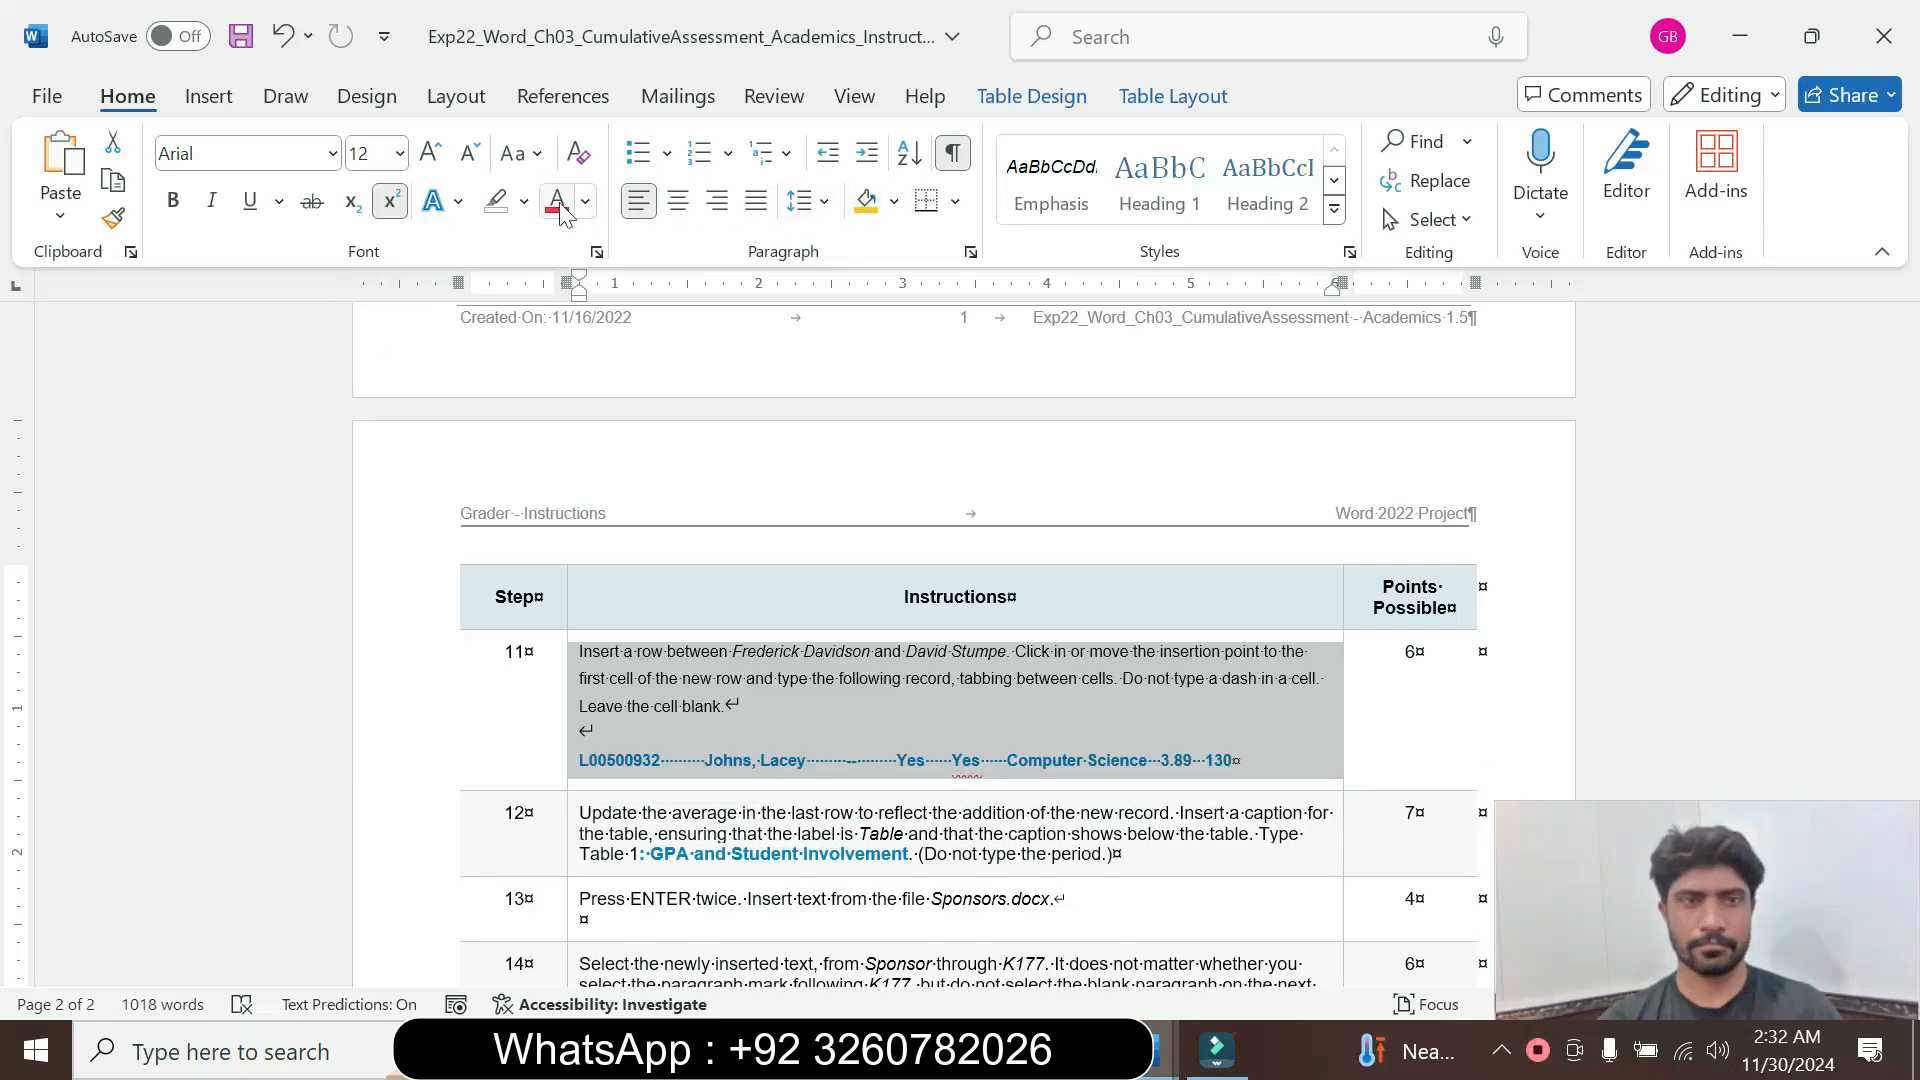
{"action": "left_click", "coordinate": [523, 201]}
{"action": "left_click", "coordinate": [592, 306]}
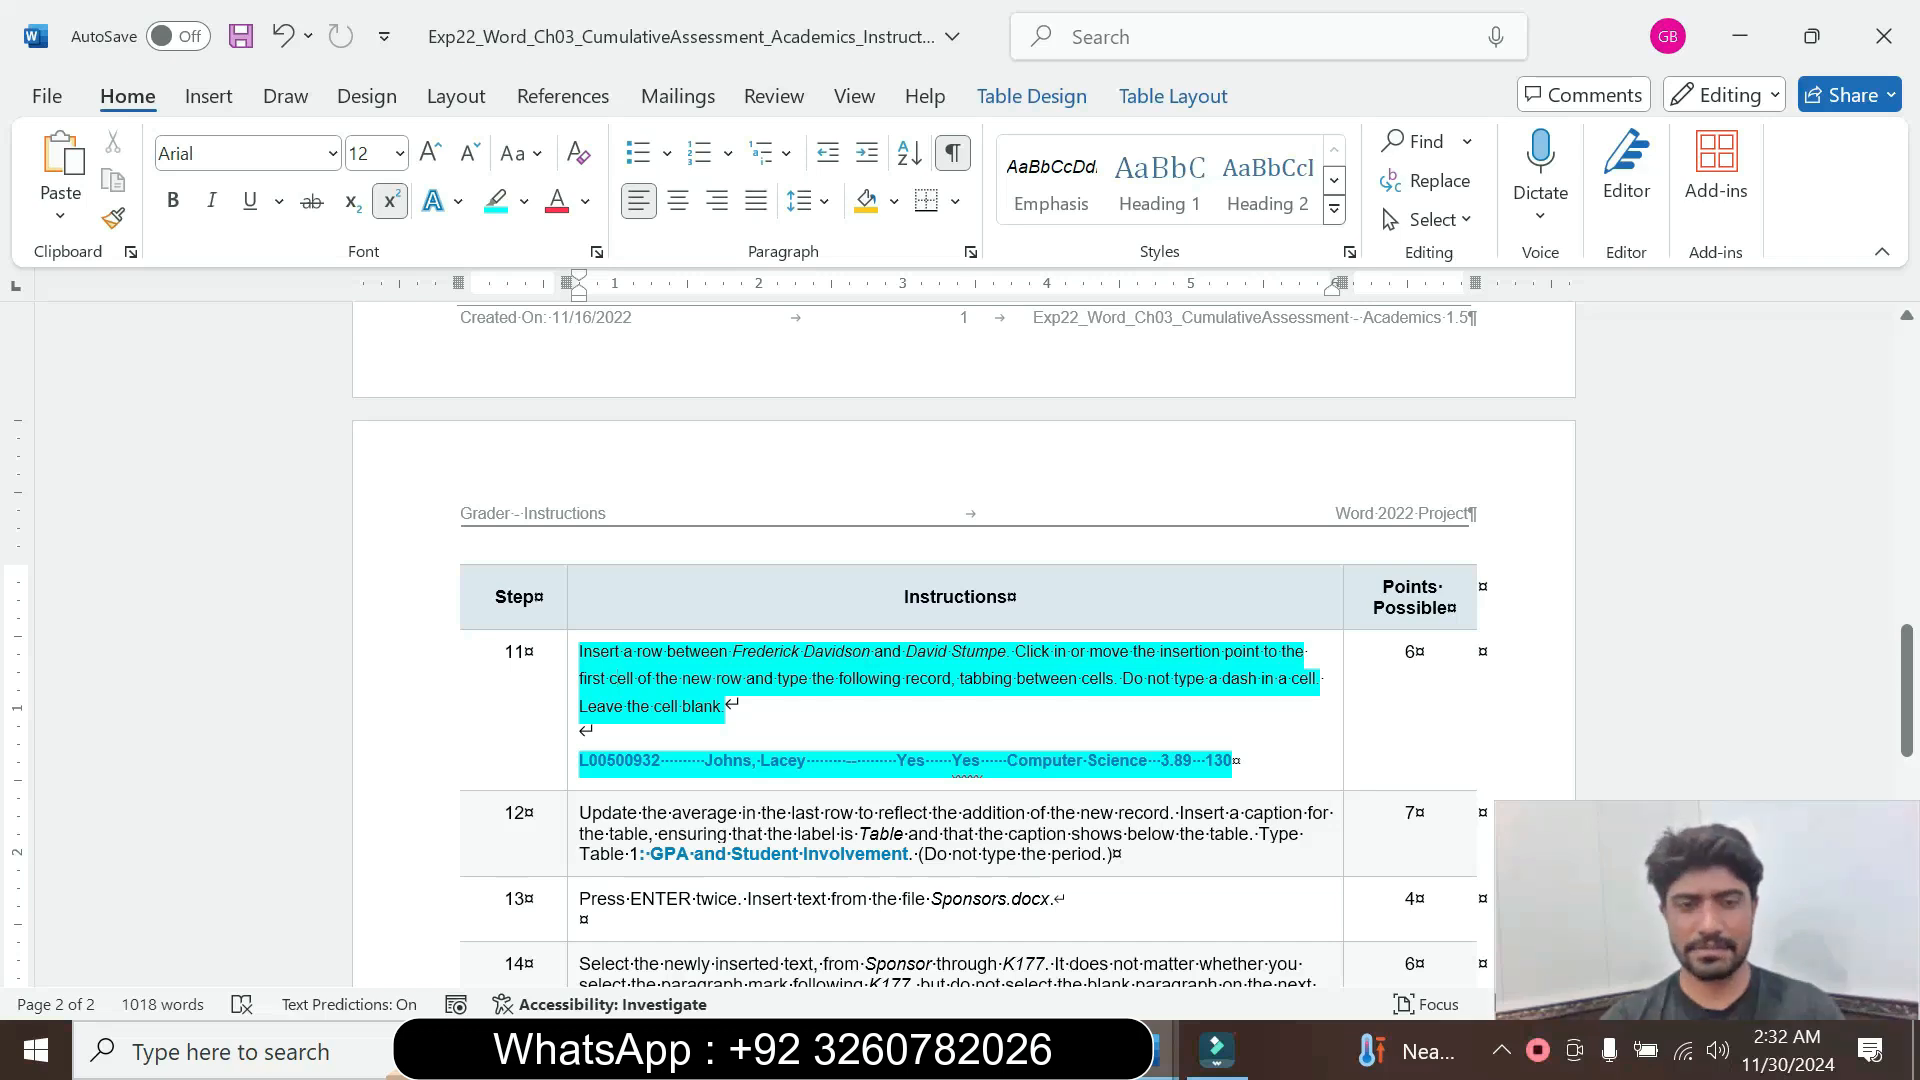
Insert an empty row between the second and third Computer Science records in the student table, as instruction 11 asks
{"action": "left_click_drag", "start_coordinate": [735, 651], "coordinate": [905, 680]}
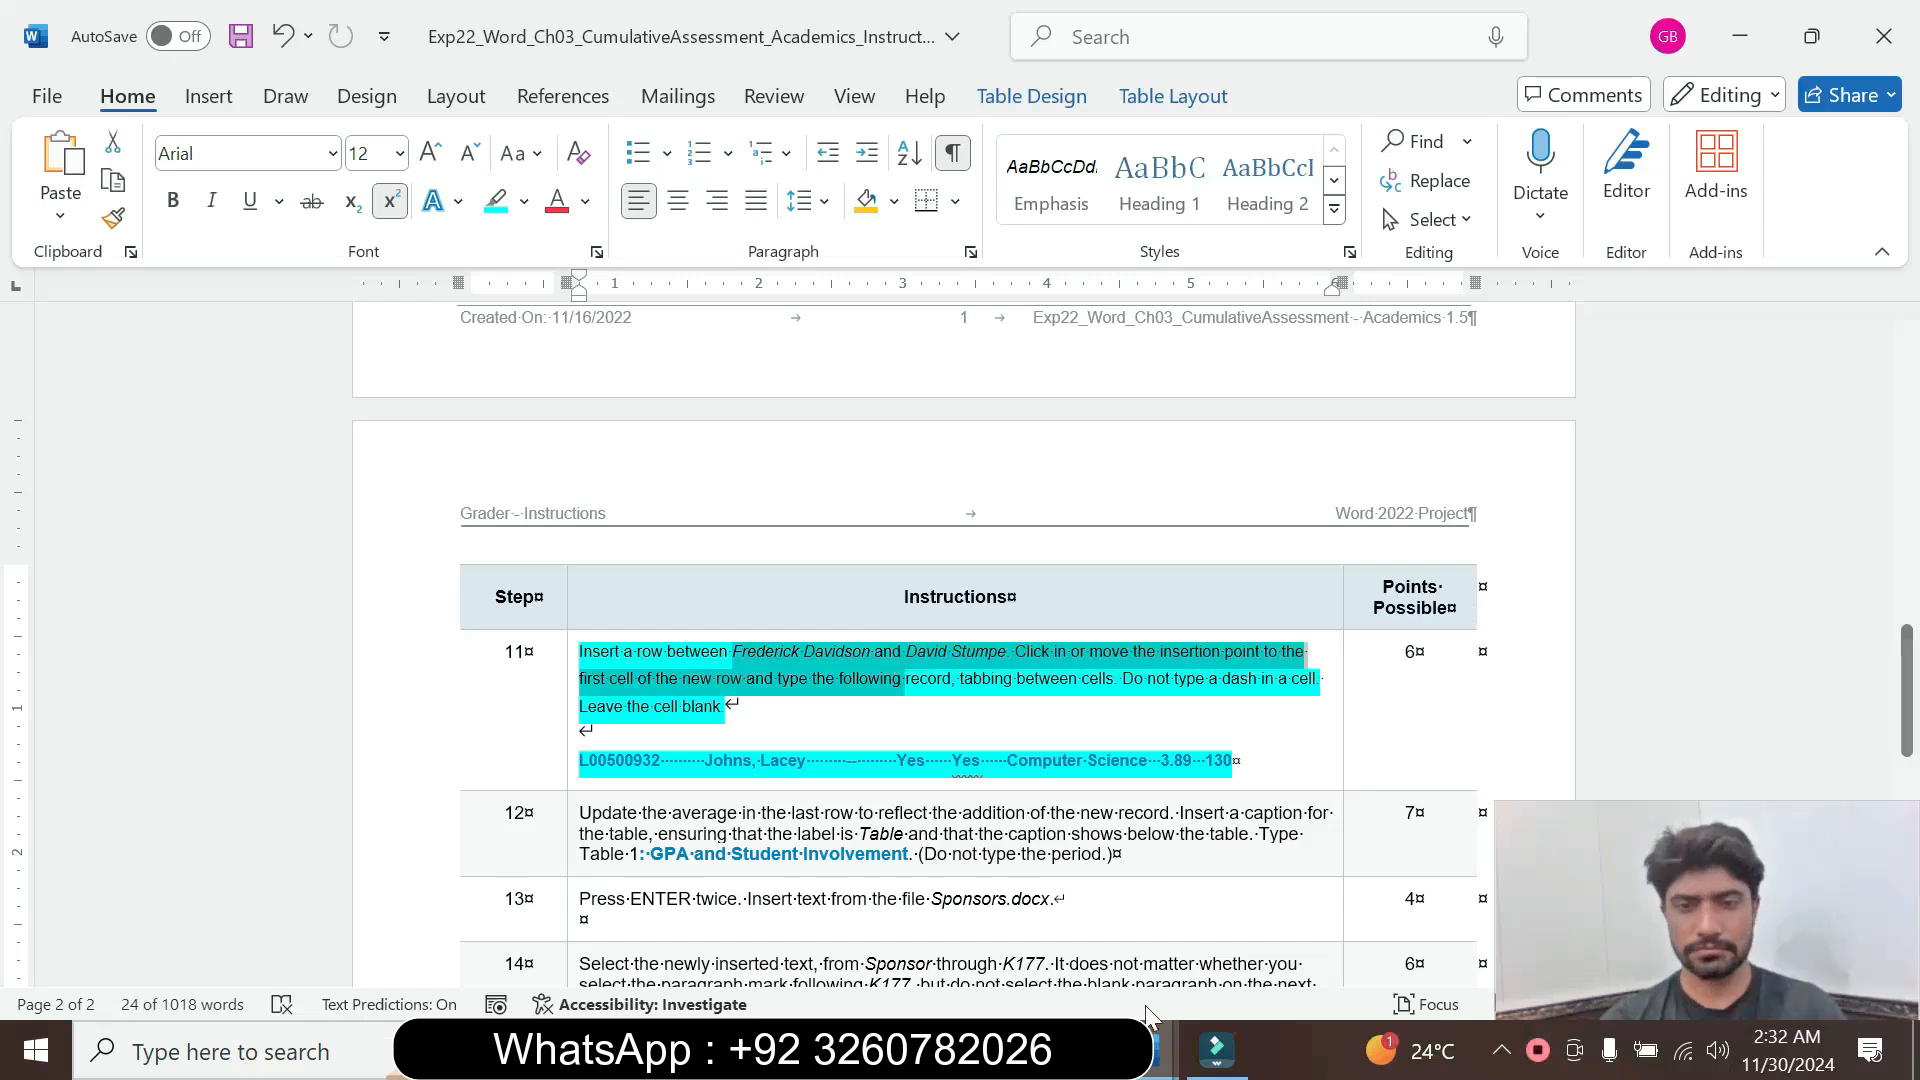
{"action": "mouse_move", "coordinate": [1160, 1060]}
{"action": "left_click", "coordinate": [1058, 935]}
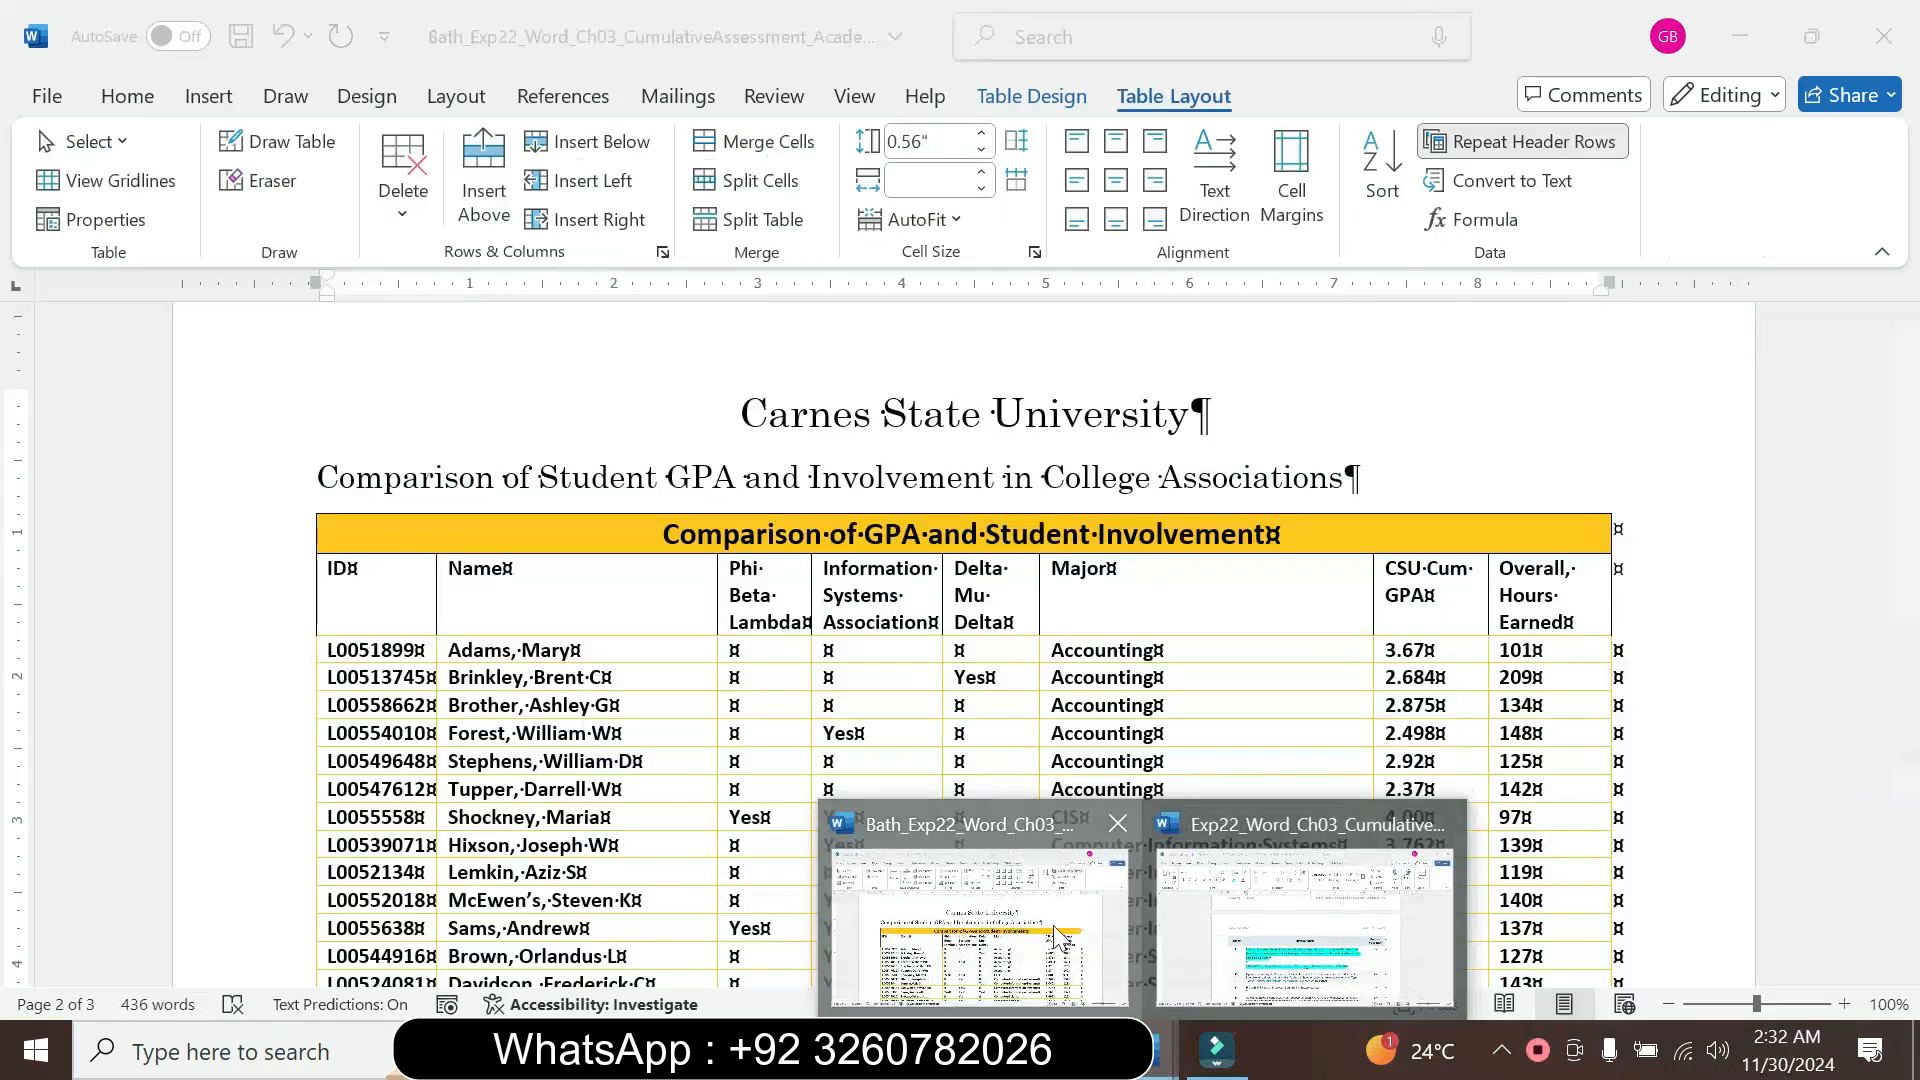
{"action": "left_click_drag", "start_coordinate": [1910, 638], "coordinate": [1915, 680]}
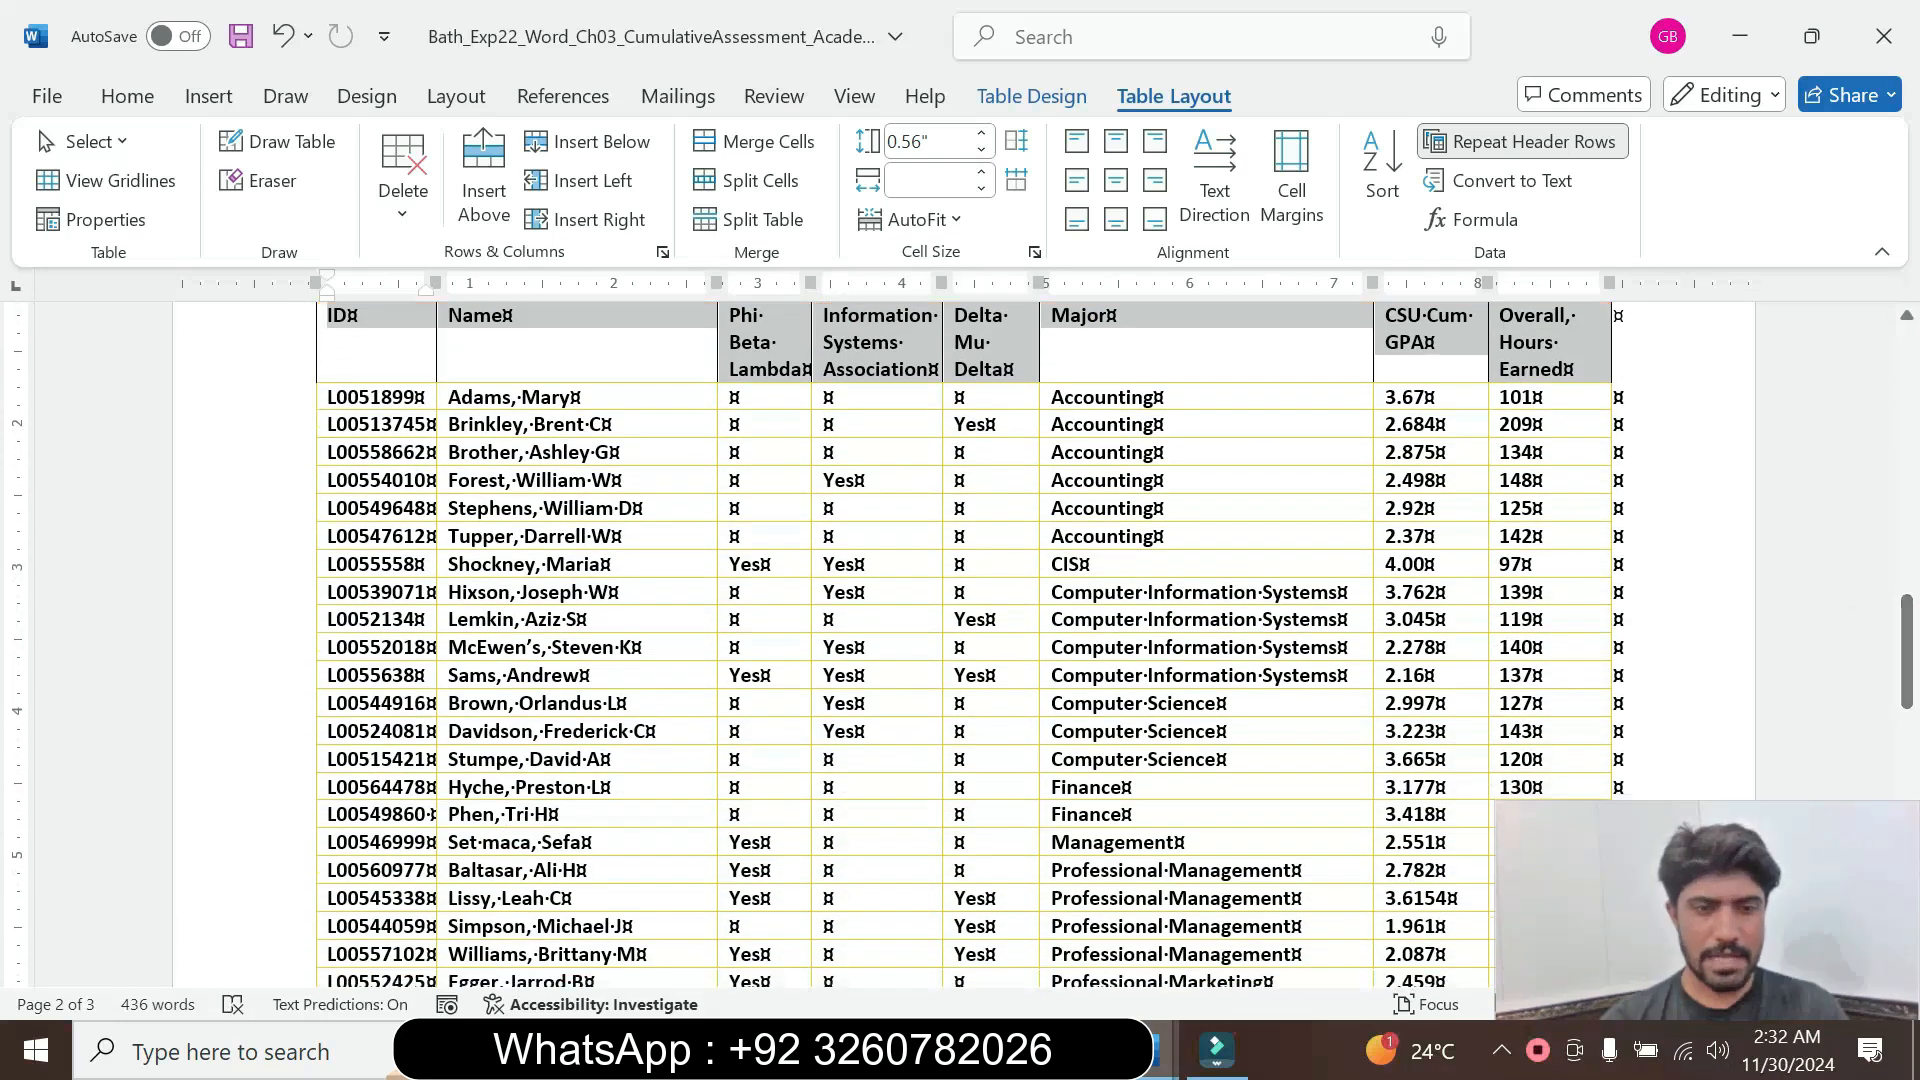
{"action": "left_click", "coordinate": [640, 620]}
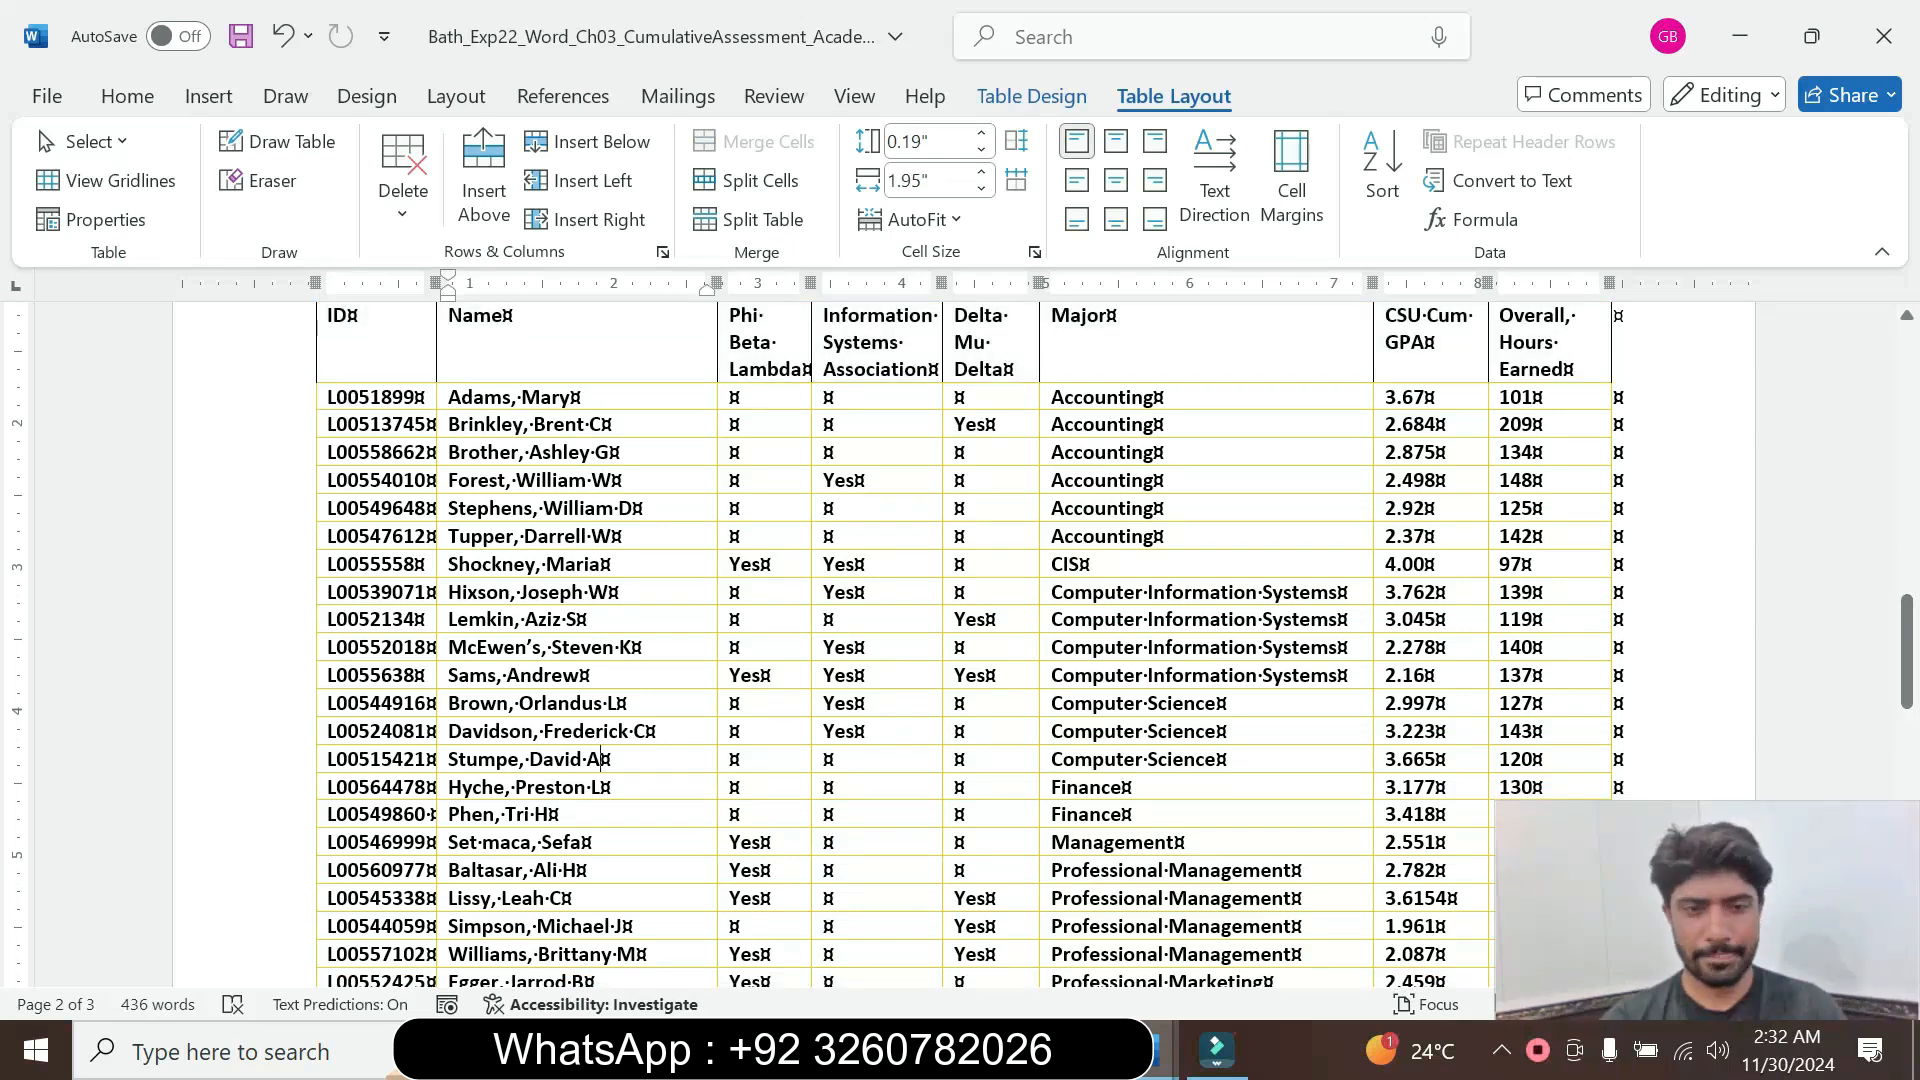
{"action": "mouse_move", "coordinate": [1160, 1055]}
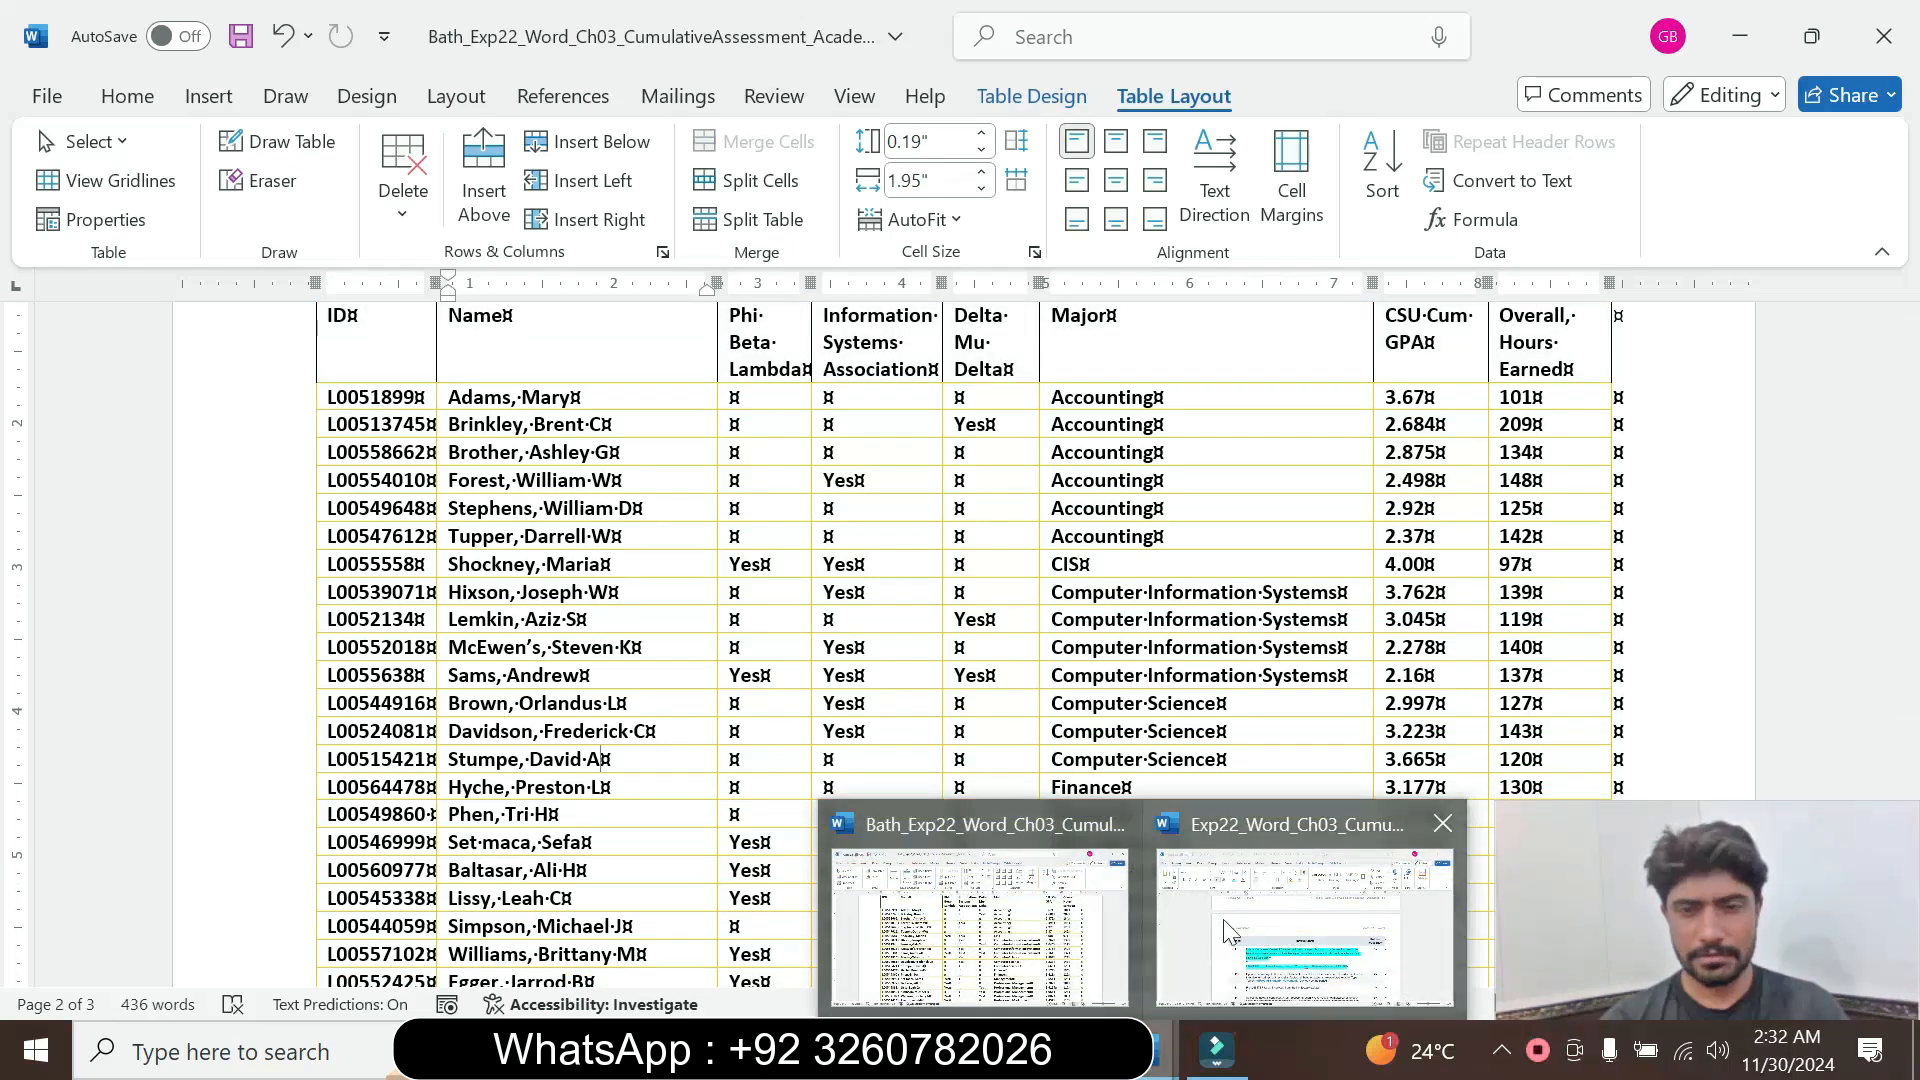
{"action": "left_click", "coordinate": [1230, 932]}
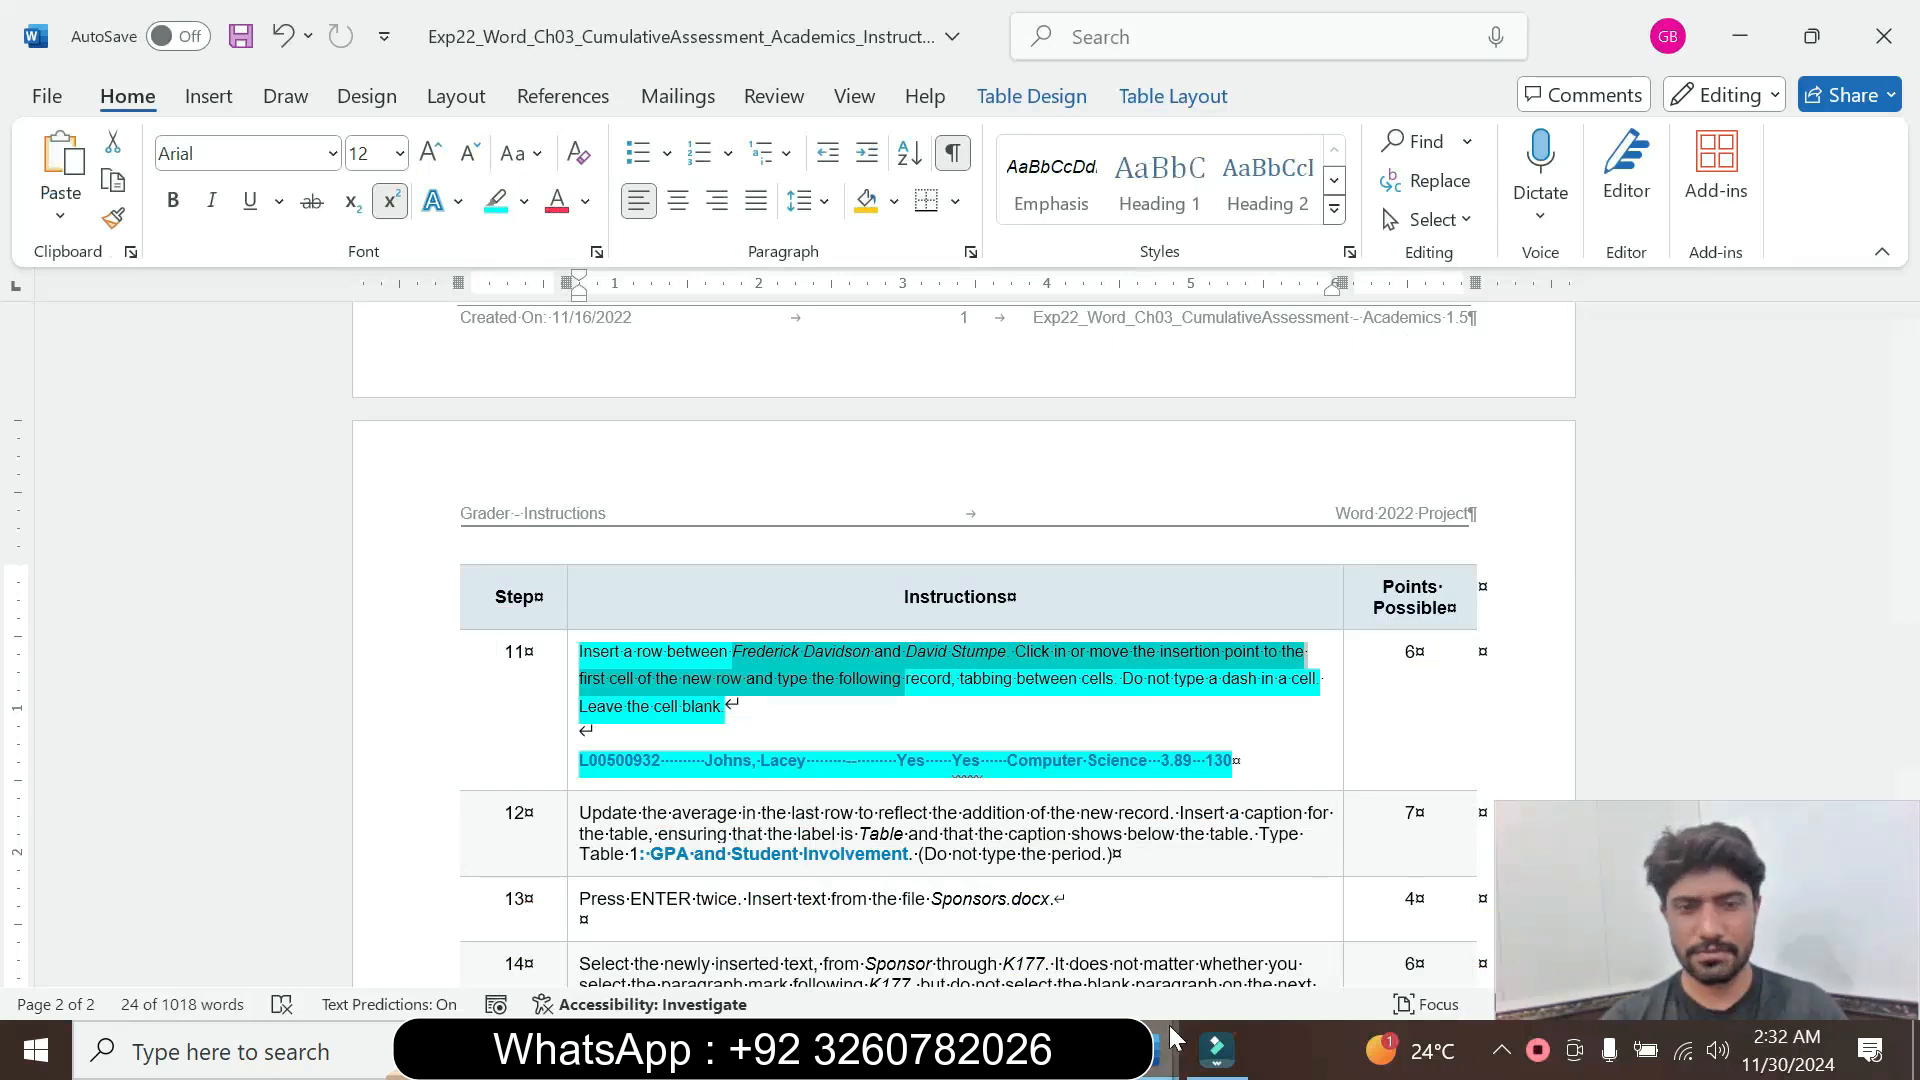
{"action": "mouse_move", "coordinate": [1165, 1068]}
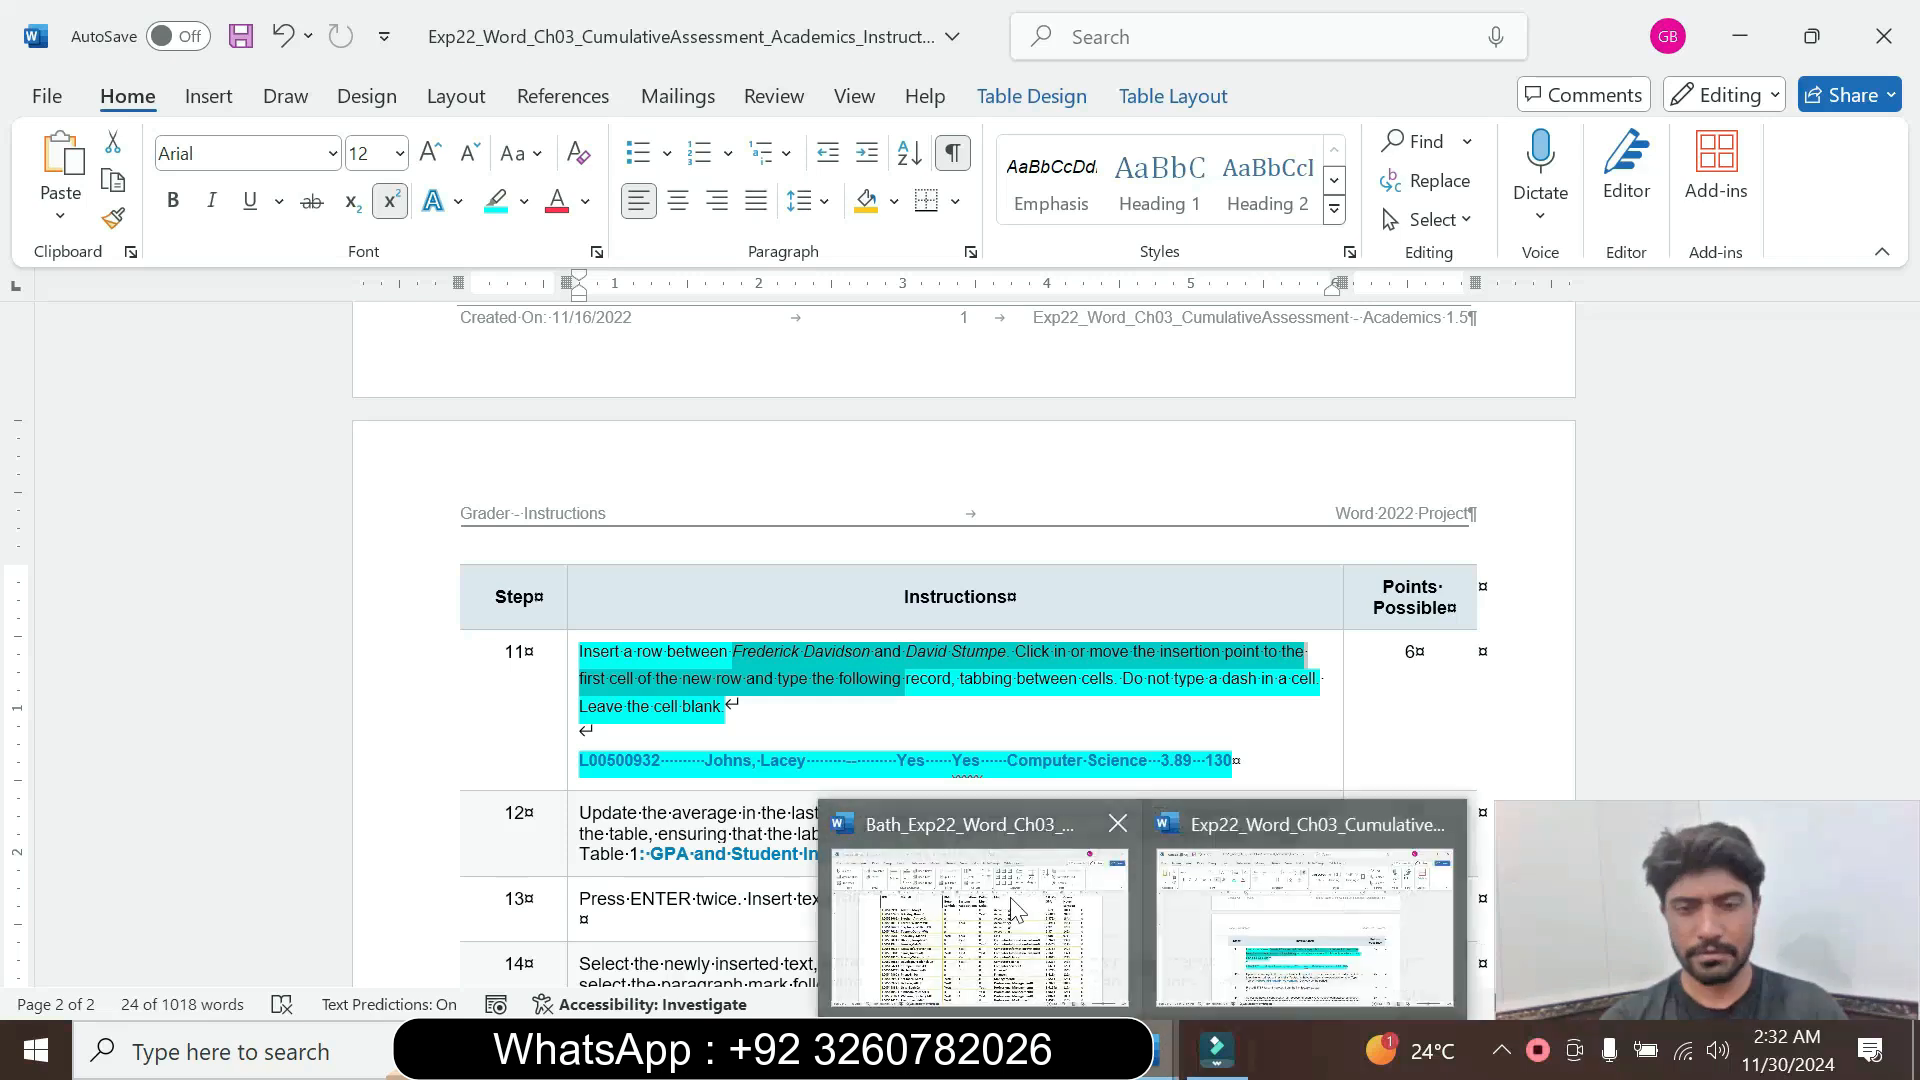
{"action": "left_click", "coordinate": [1015, 905]}
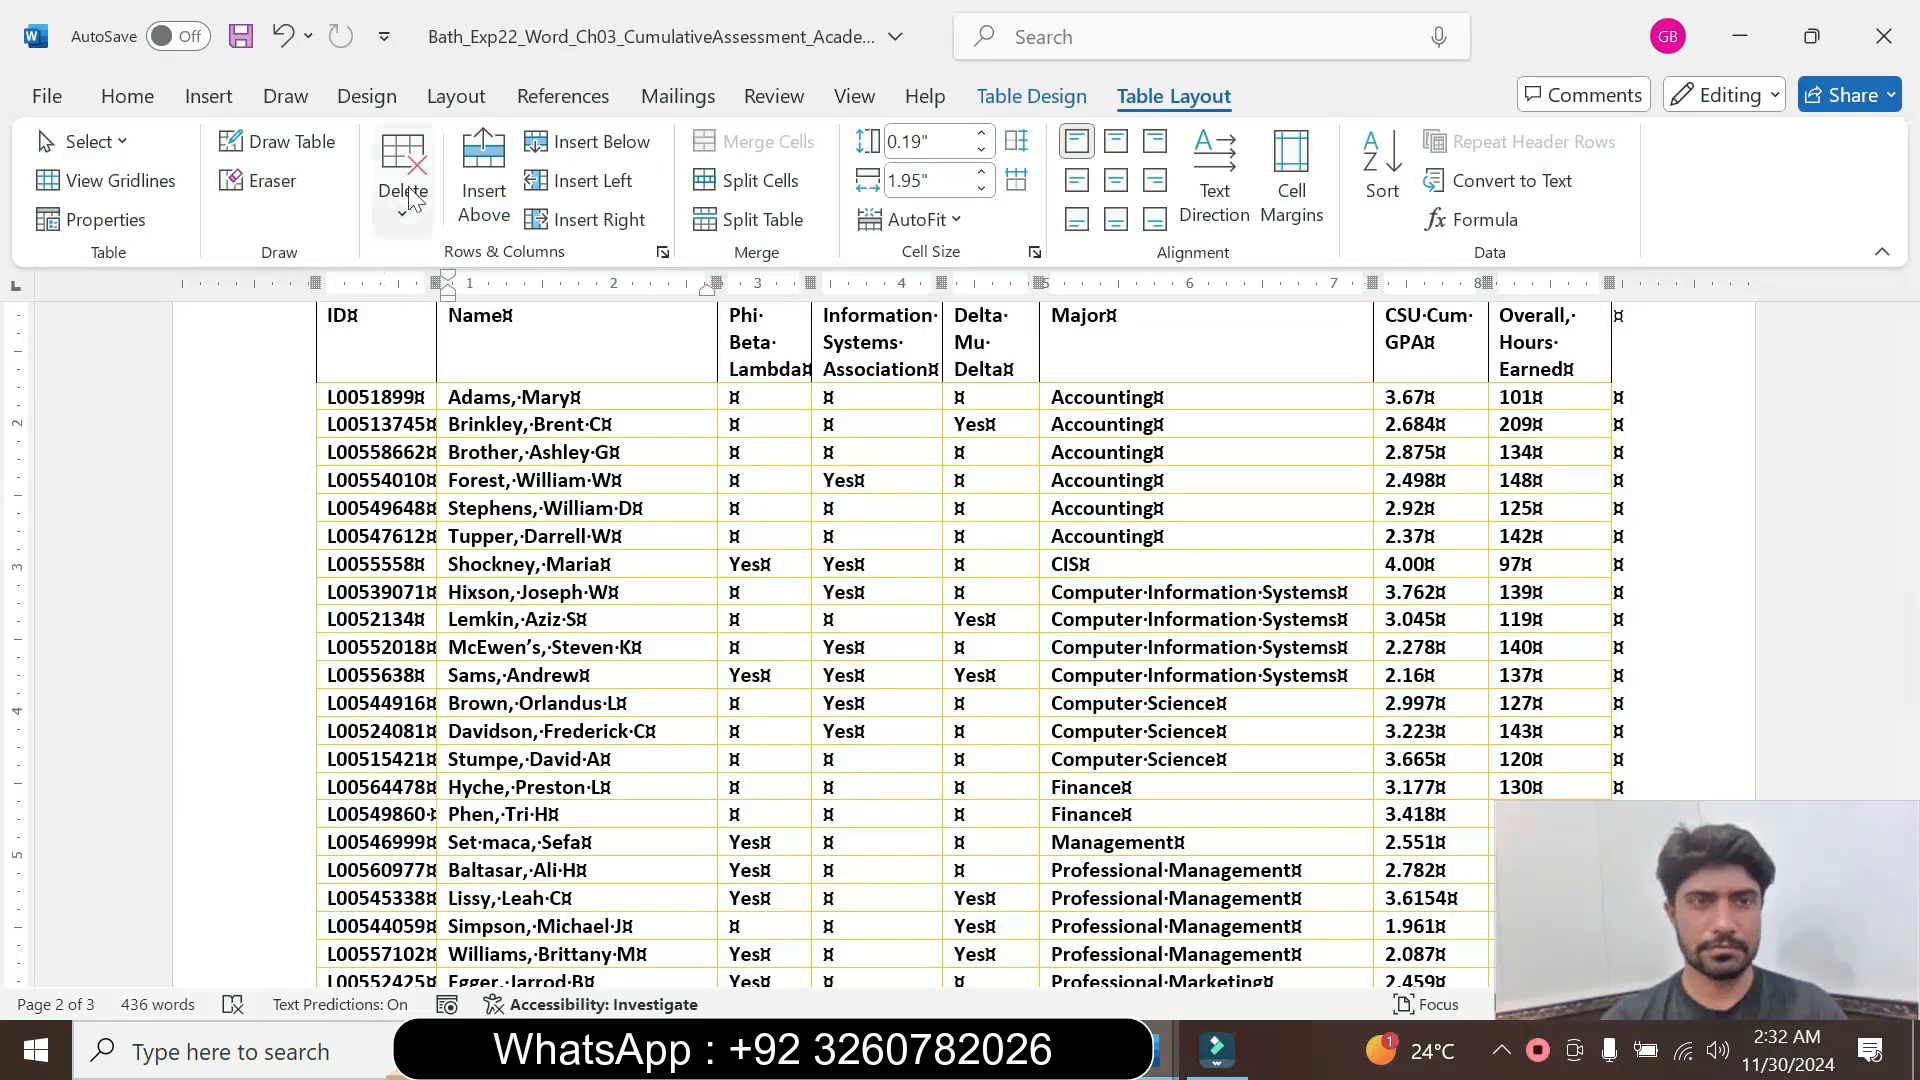
{"action": "left_click", "coordinate": [484, 190]}
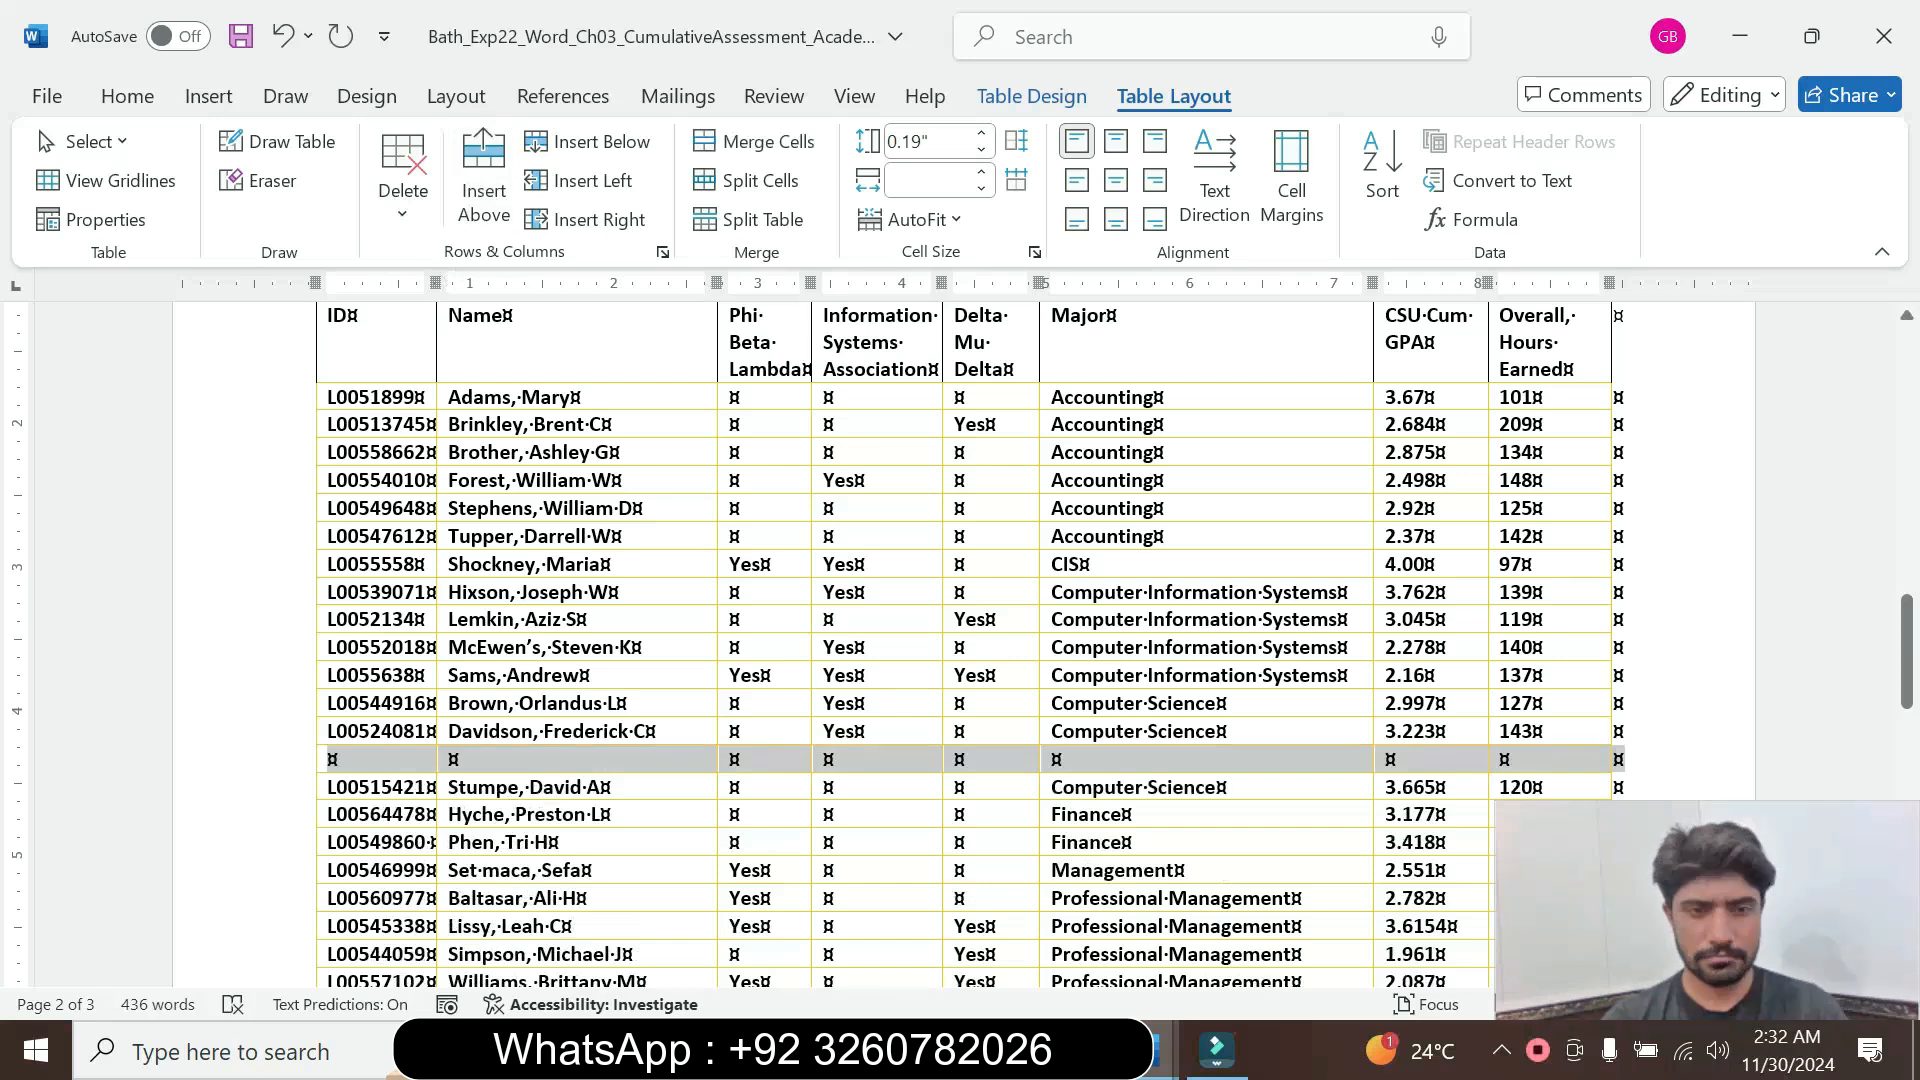
{"action": "left_click", "coordinate": [566, 767]}
Copy the new student's ID from instruction 11 into the empty row's ID cell, keeping text only
{"action": "mouse_move", "coordinate": [1148, 1050]}
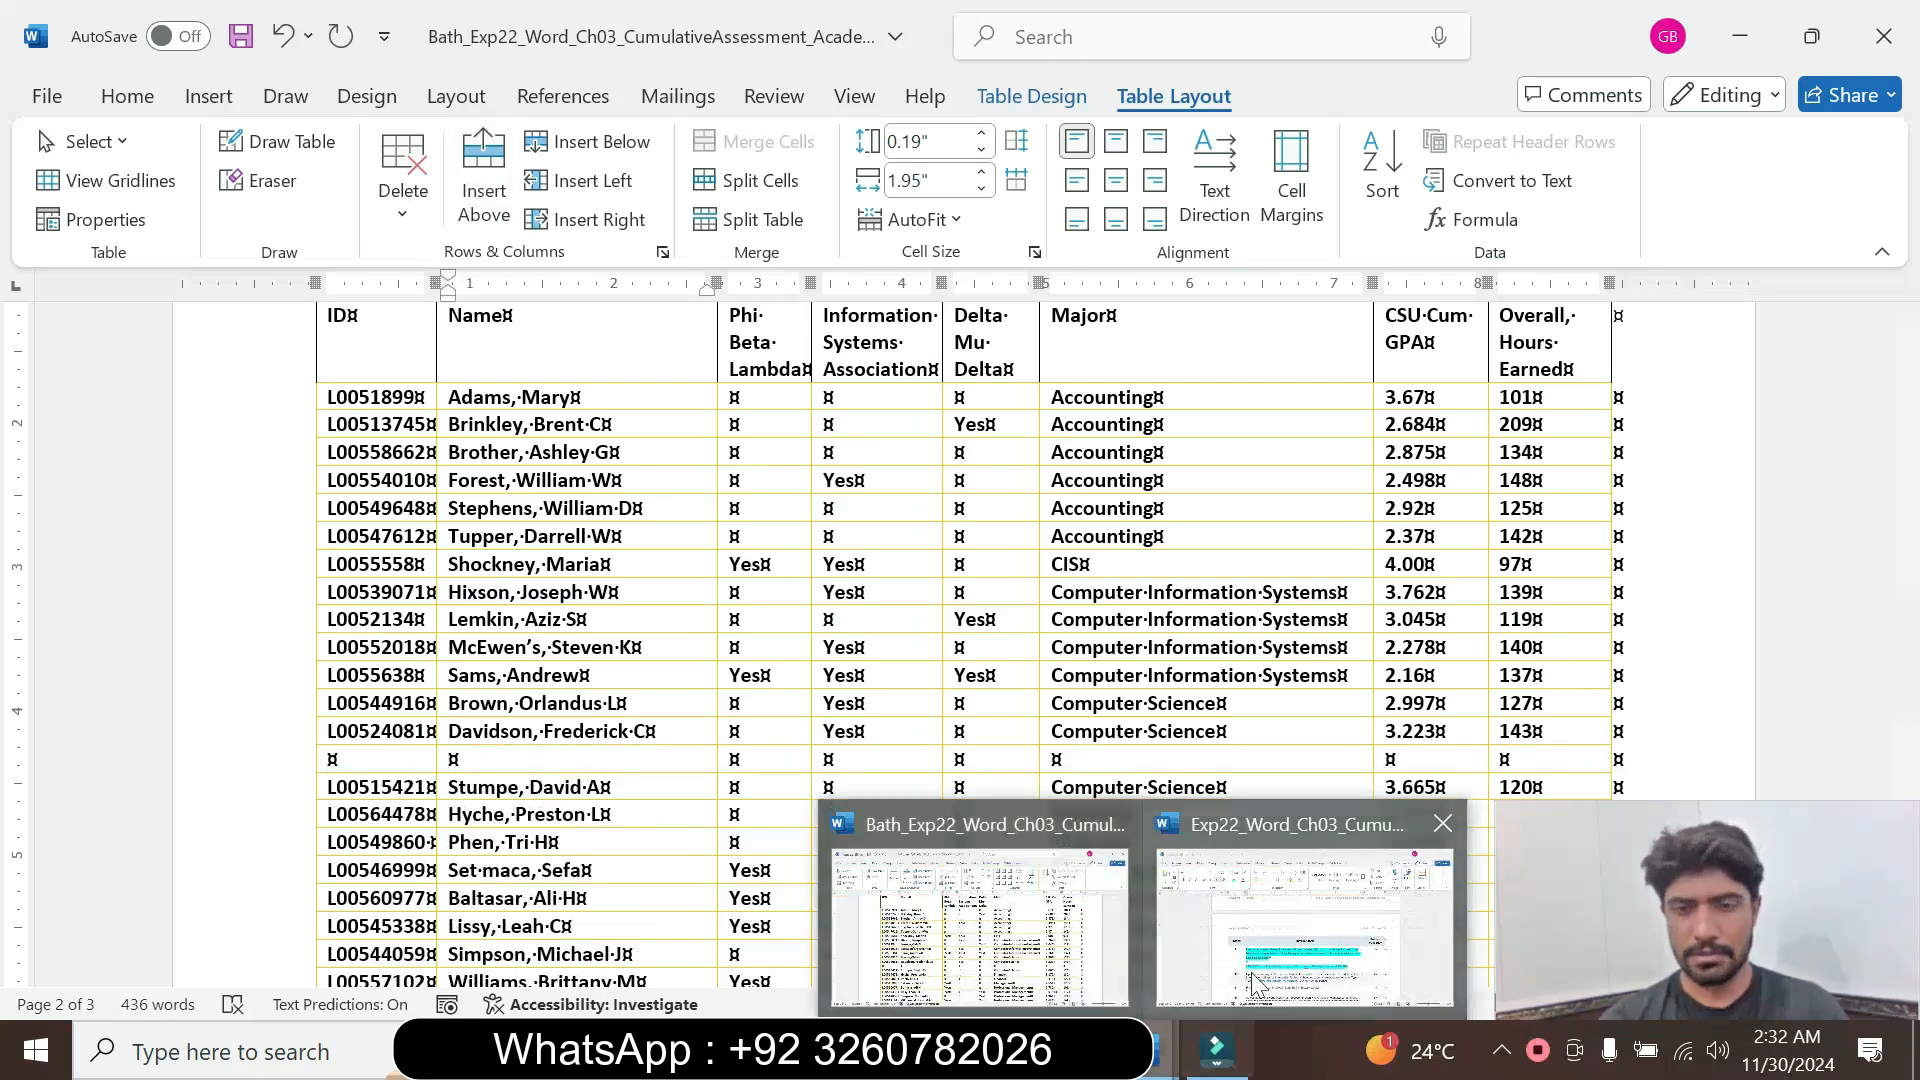
{"action": "left_click", "coordinate": [1290, 930]}
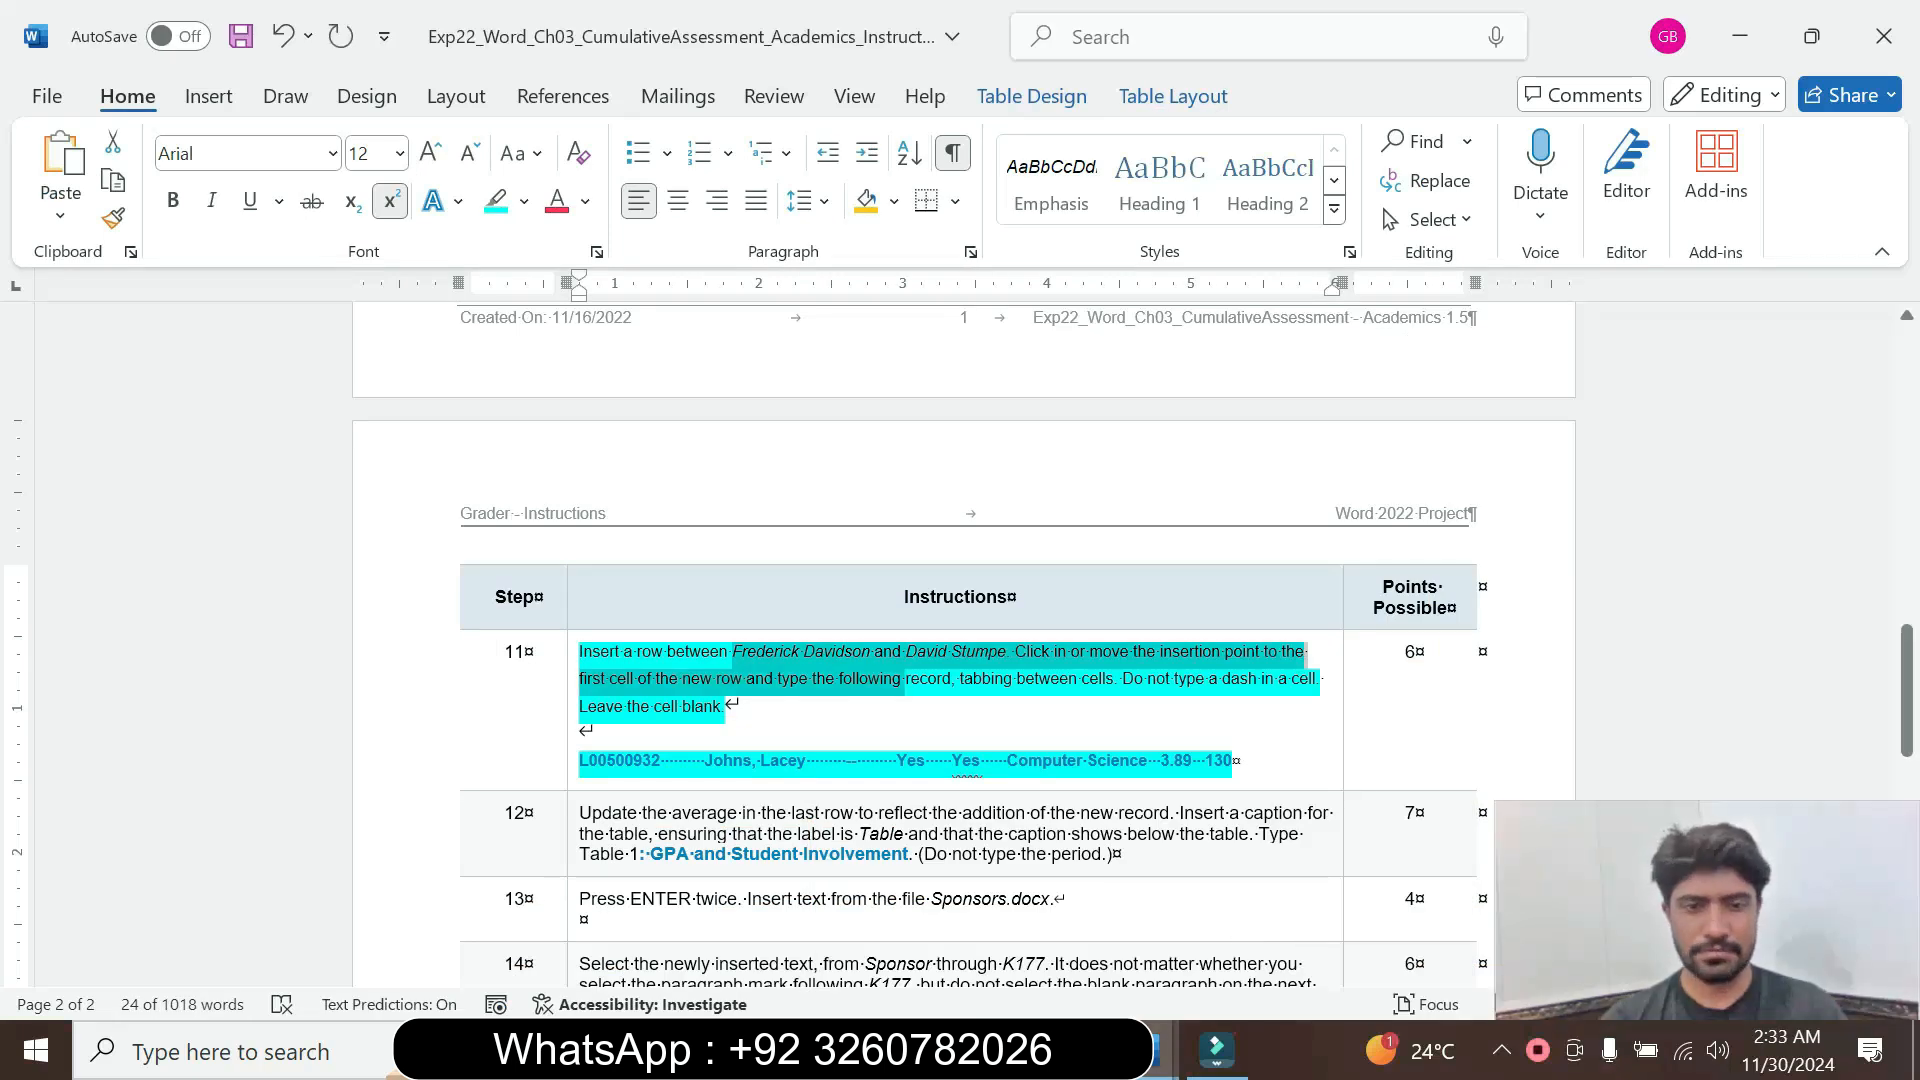
{"action": "left_click_drag", "start_coordinate": [660, 759], "coordinate": [581, 765]}
{"action": "key", "text": "ctrl+c"}
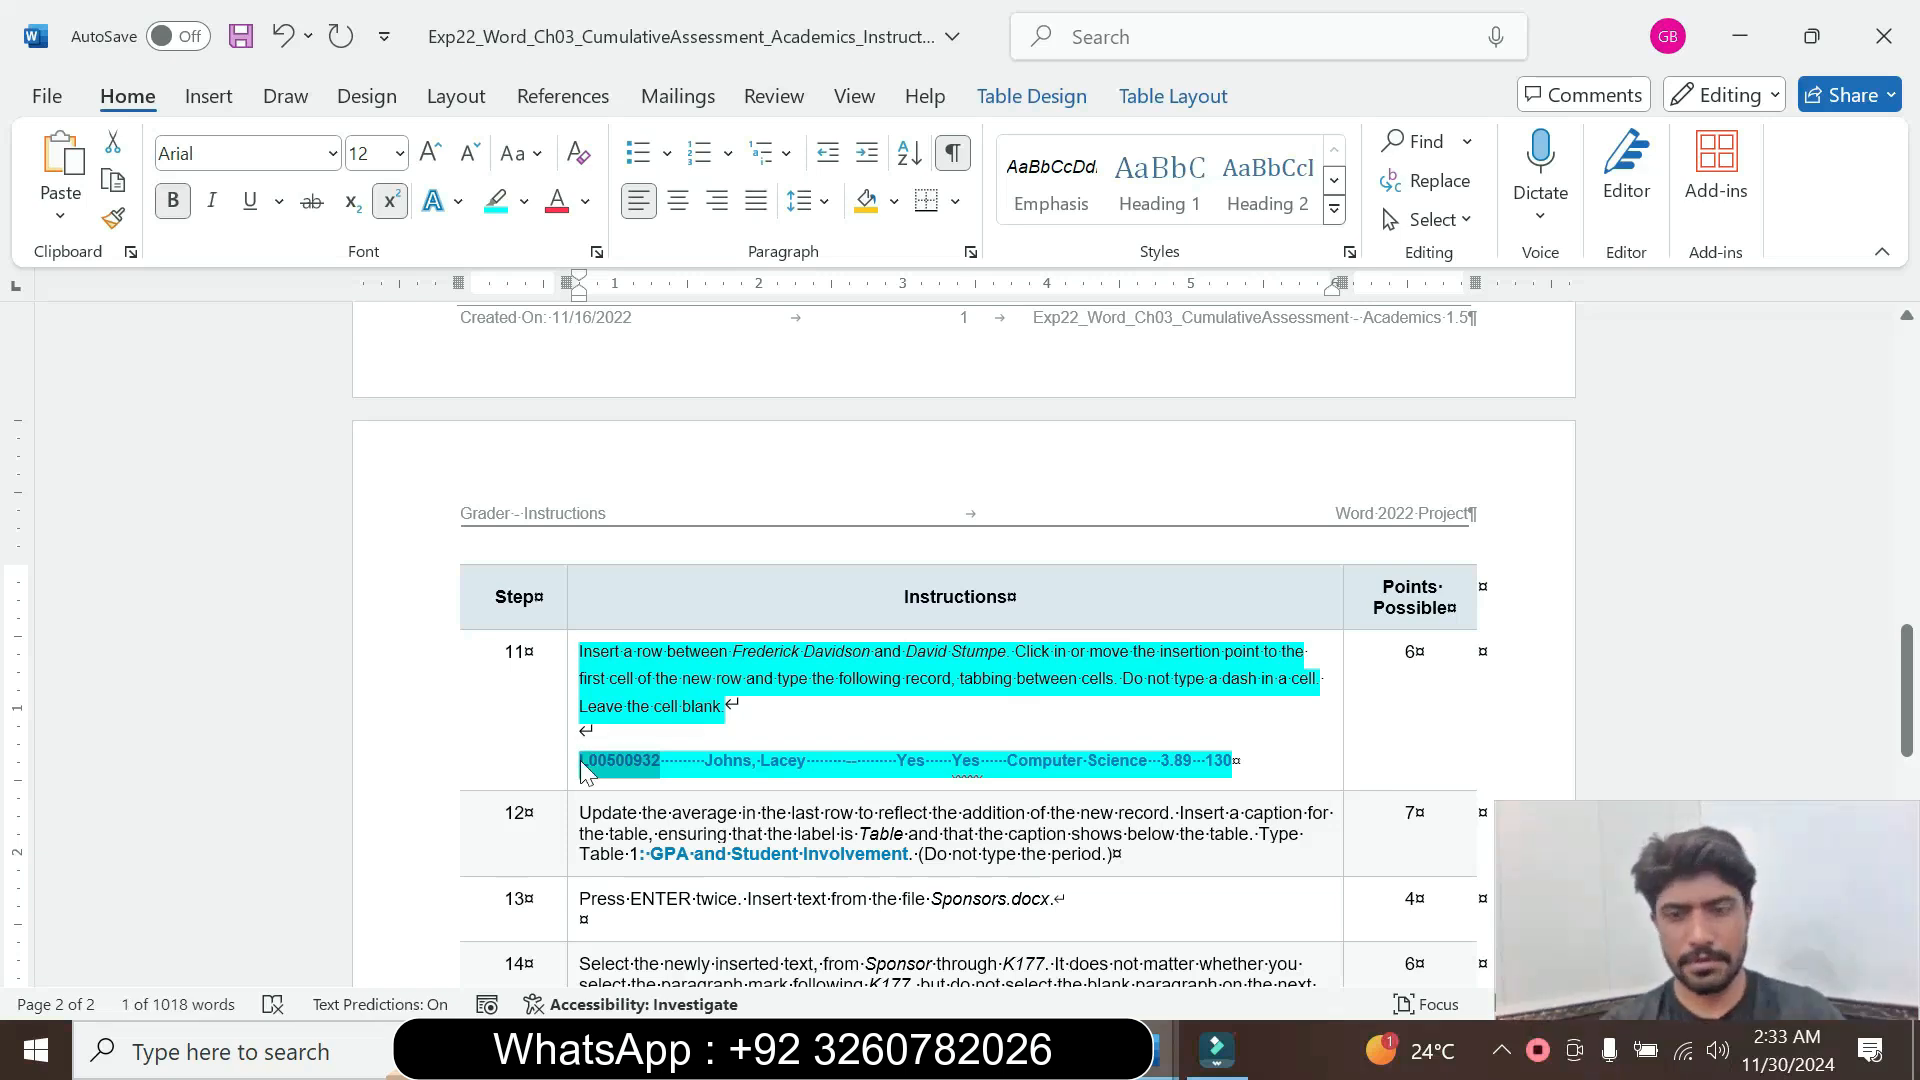
{"action": "mouse_move", "coordinate": [1160, 1045]}
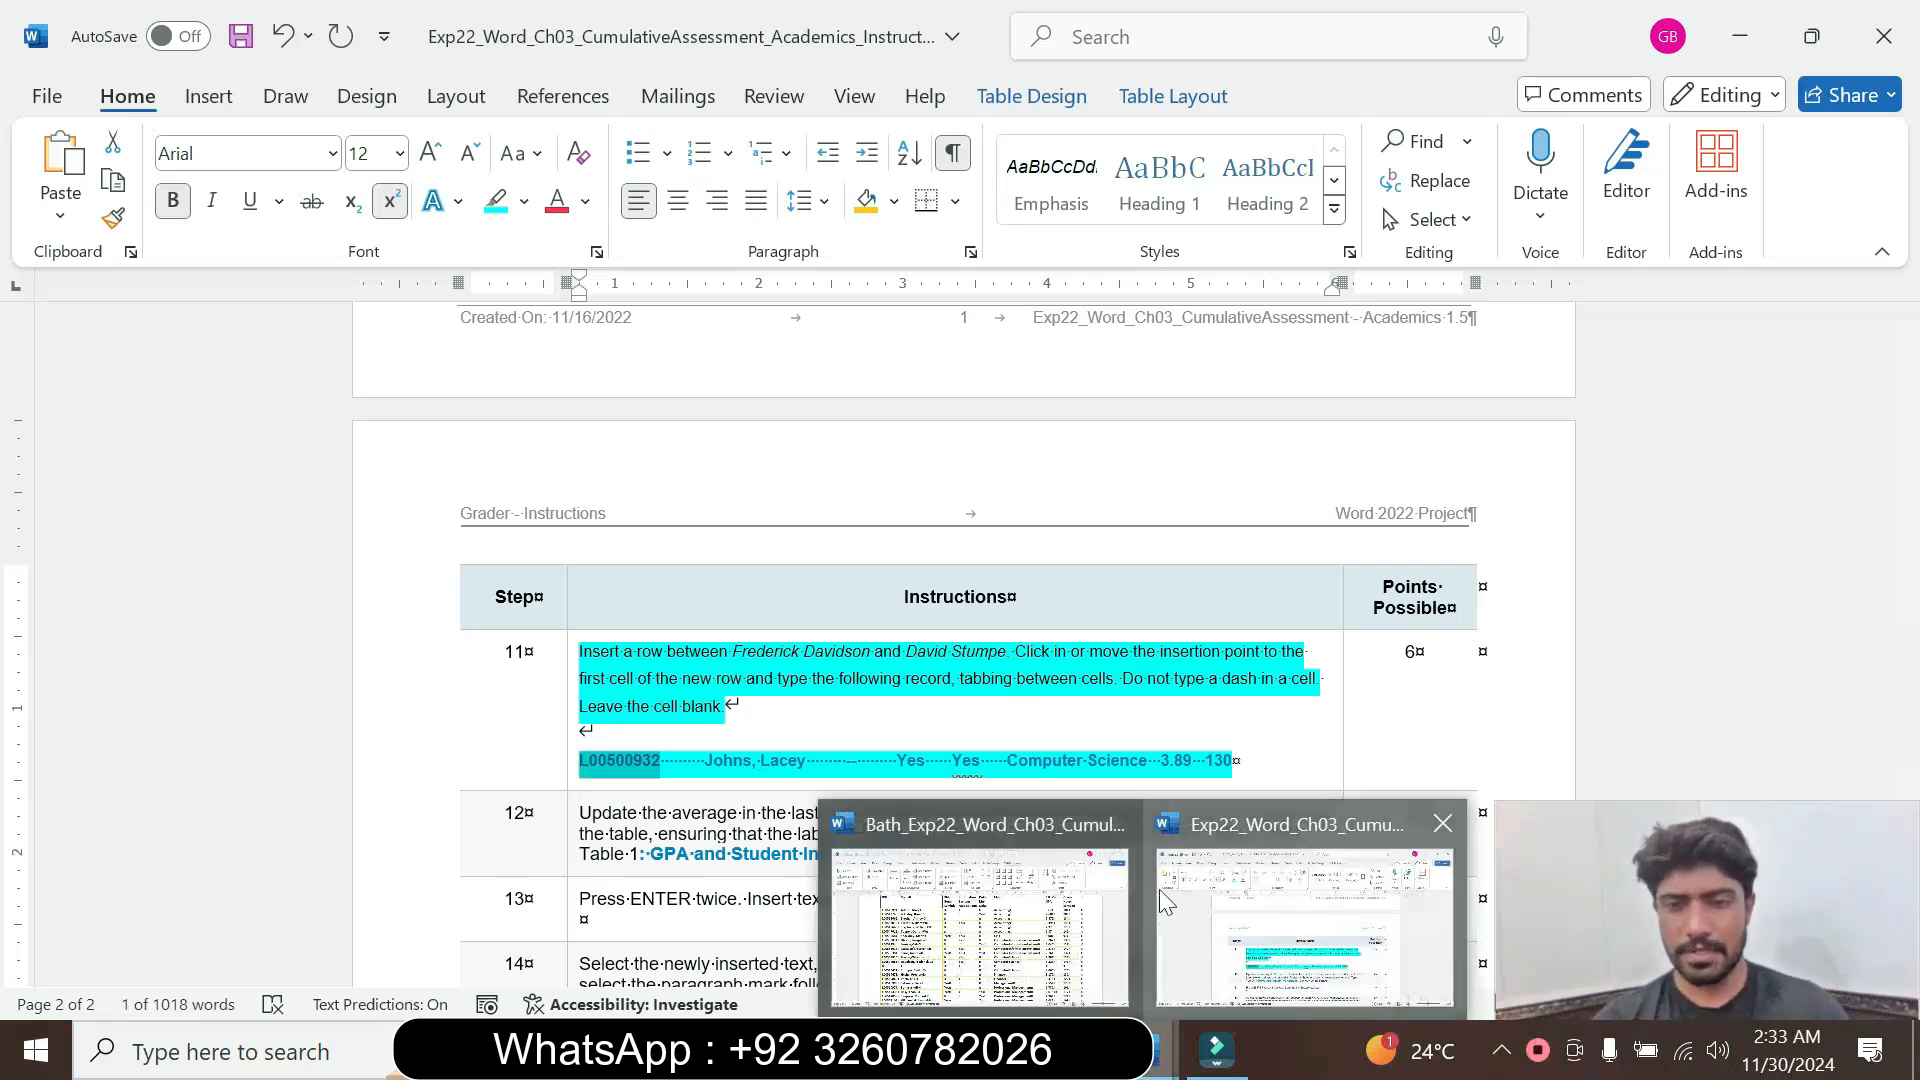
{"action": "left_click", "coordinate": [995, 914]}
{"action": "left_click", "coordinate": [385, 758]}
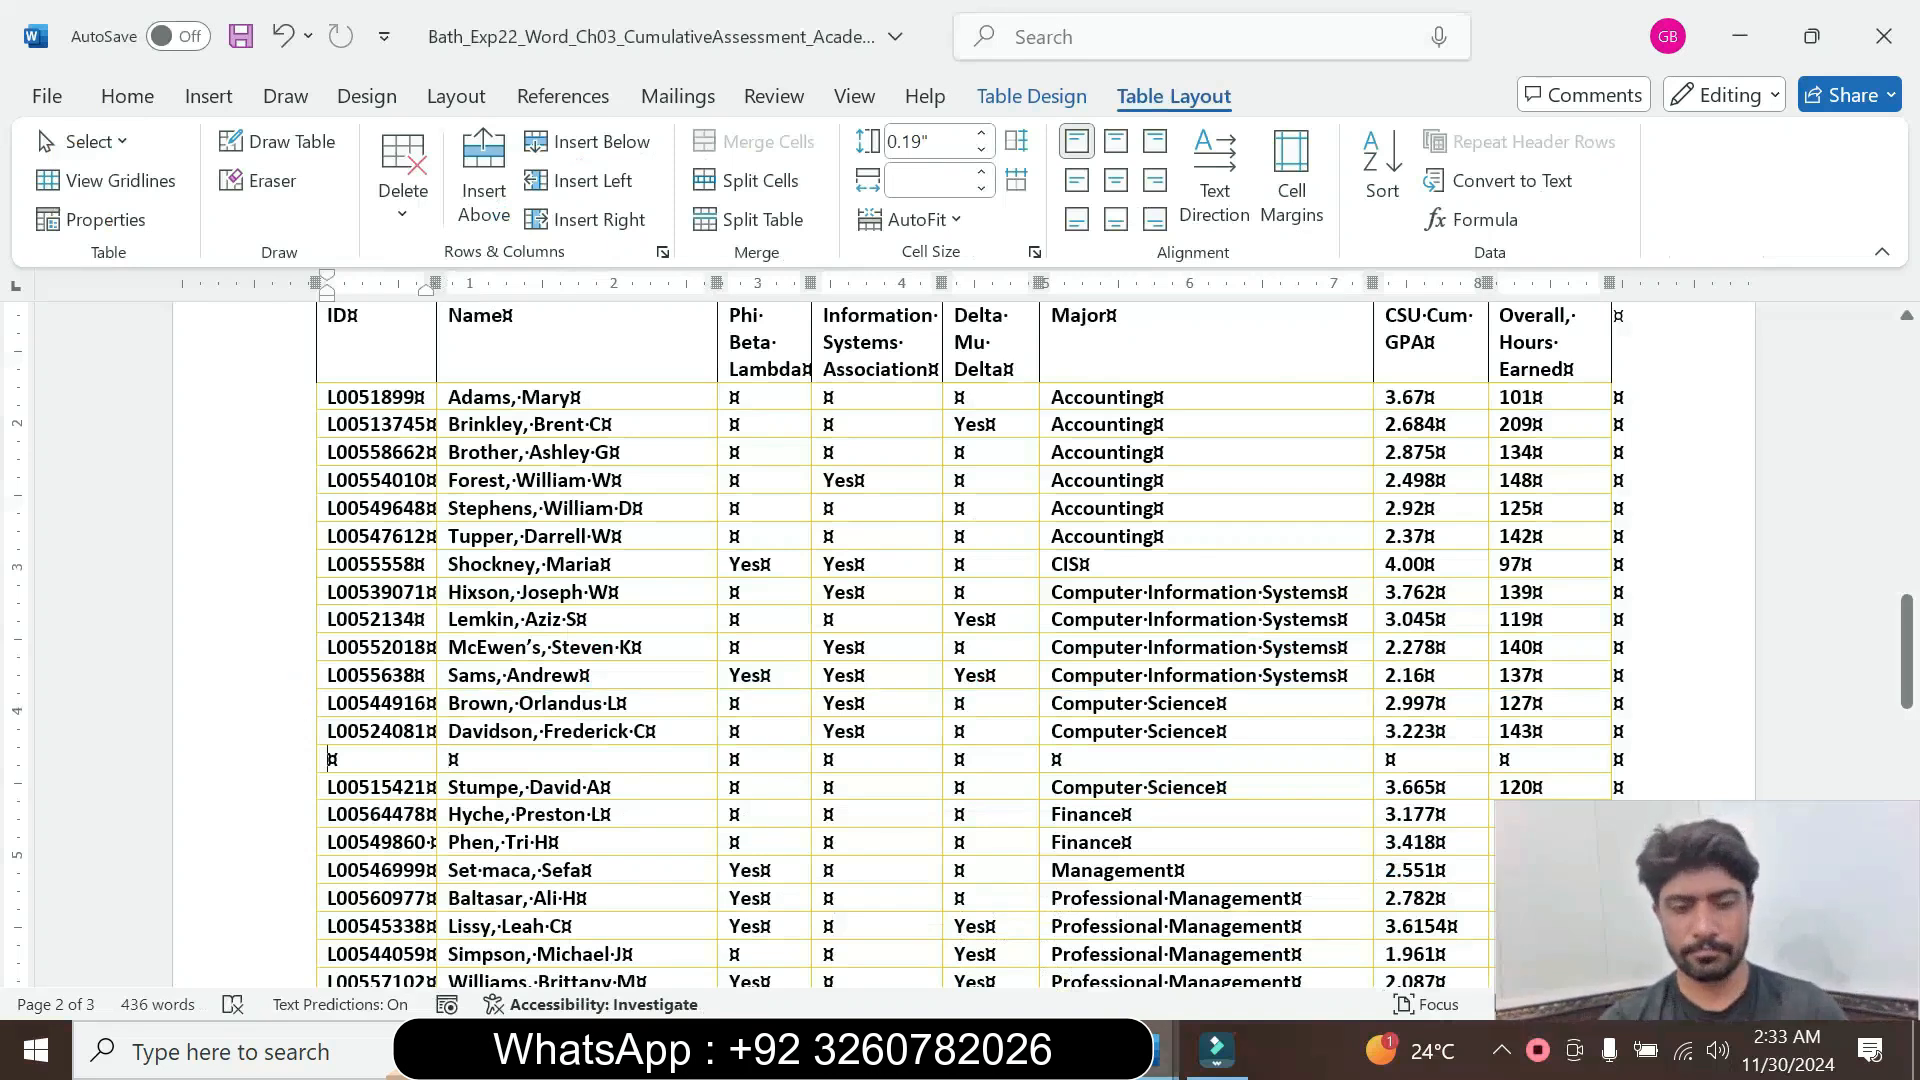
{"action": "key", "text": "ctrl+v"}
{"action": "left_click", "coordinate": [482, 796]}
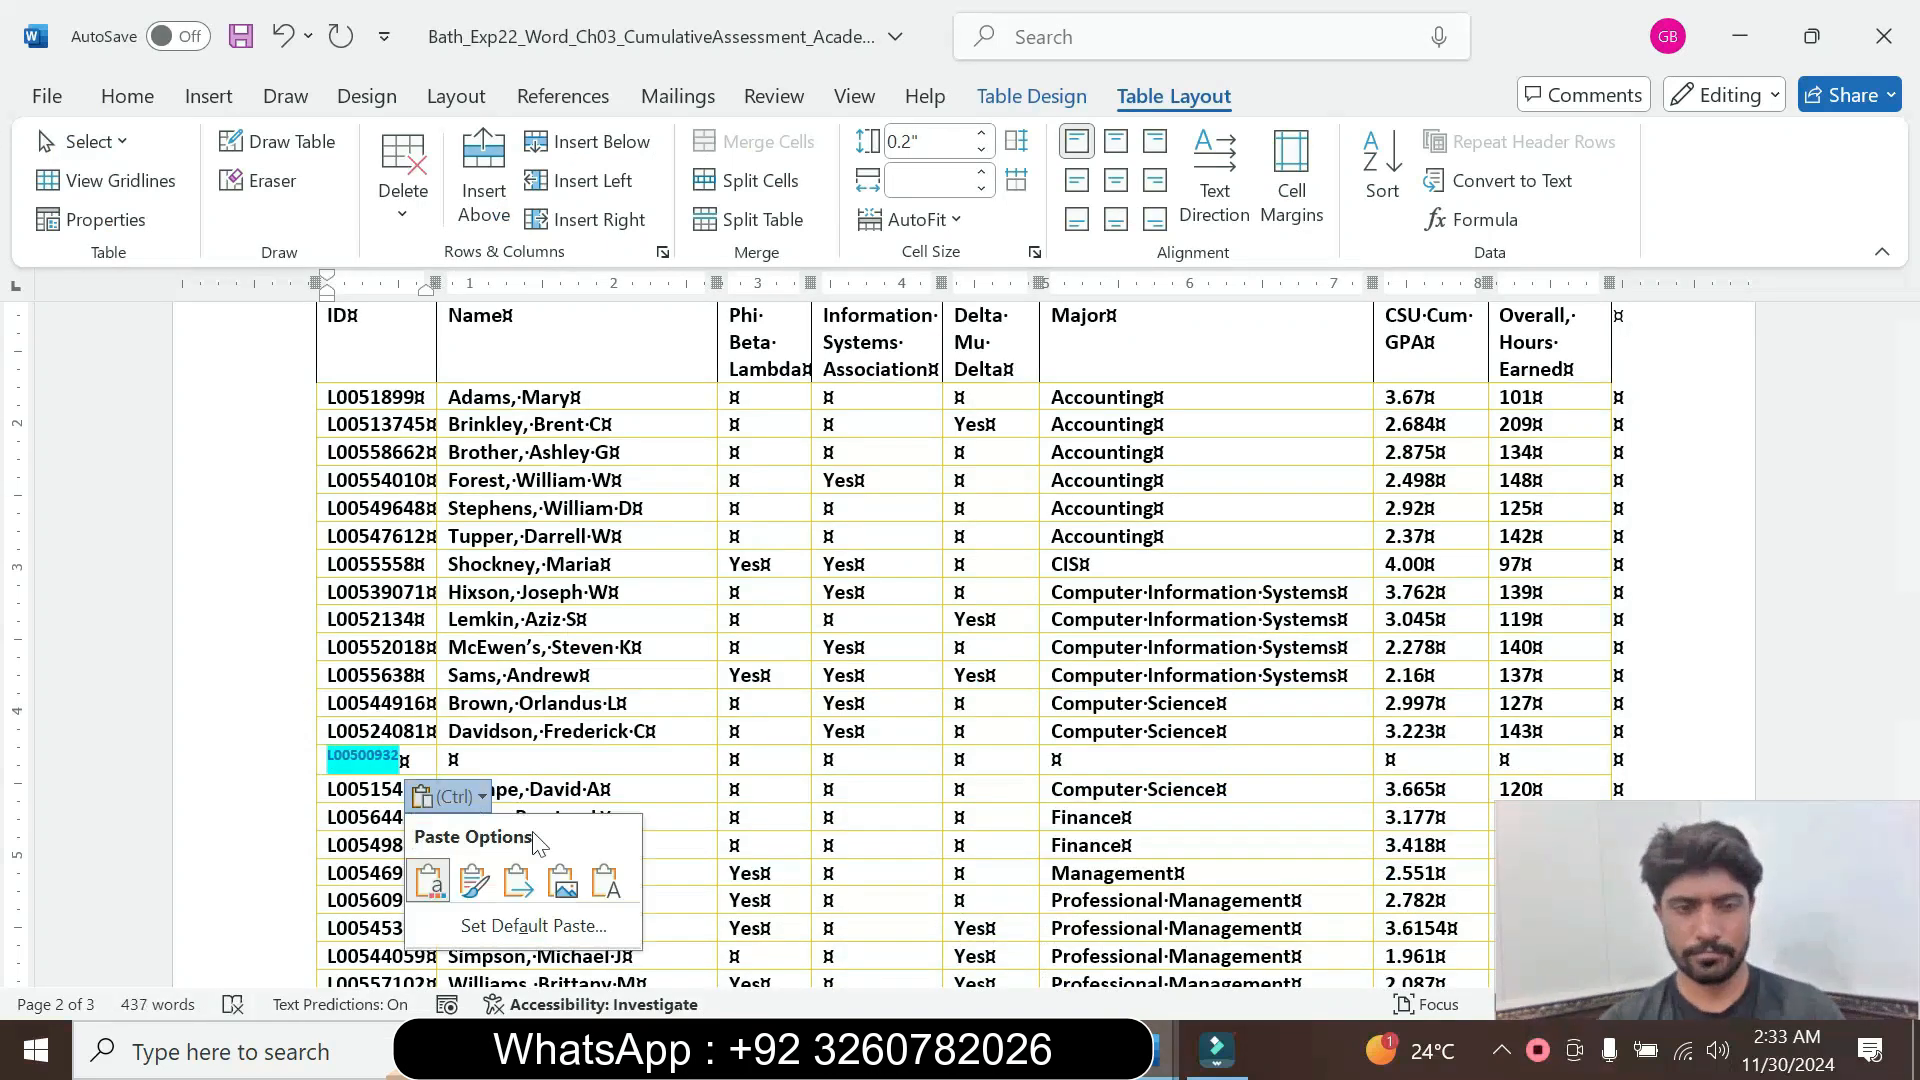
{"action": "left_click", "coordinate": [598, 880]}
Copy the student's name from instruction 11 into the new row's Name cell as text only
{"action": "mouse_move", "coordinate": [1150, 1063]}
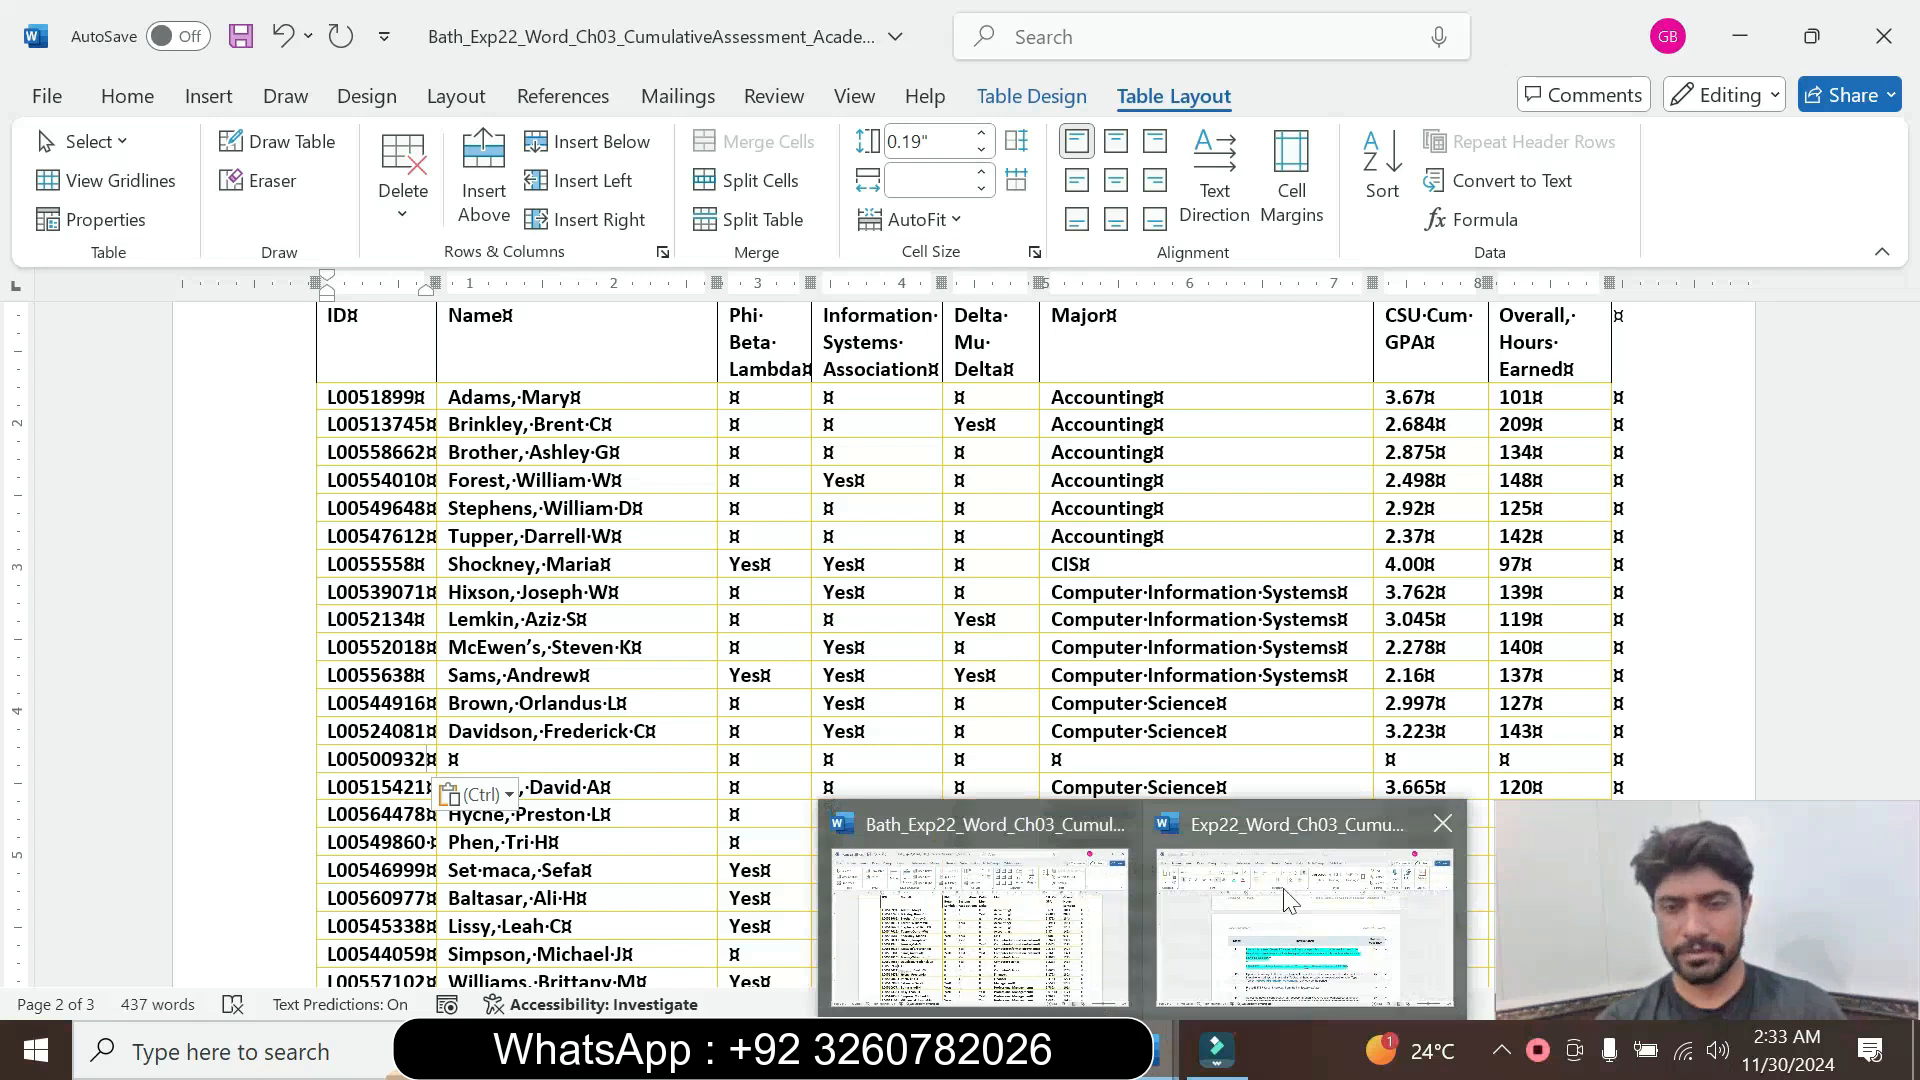
{"action": "left_click", "coordinate": [1305, 905]}
{"action": "left_click_drag", "start_coordinate": [705, 762], "coordinate": [808, 770]}
{"action": "key", "text": "ctrl+c"}
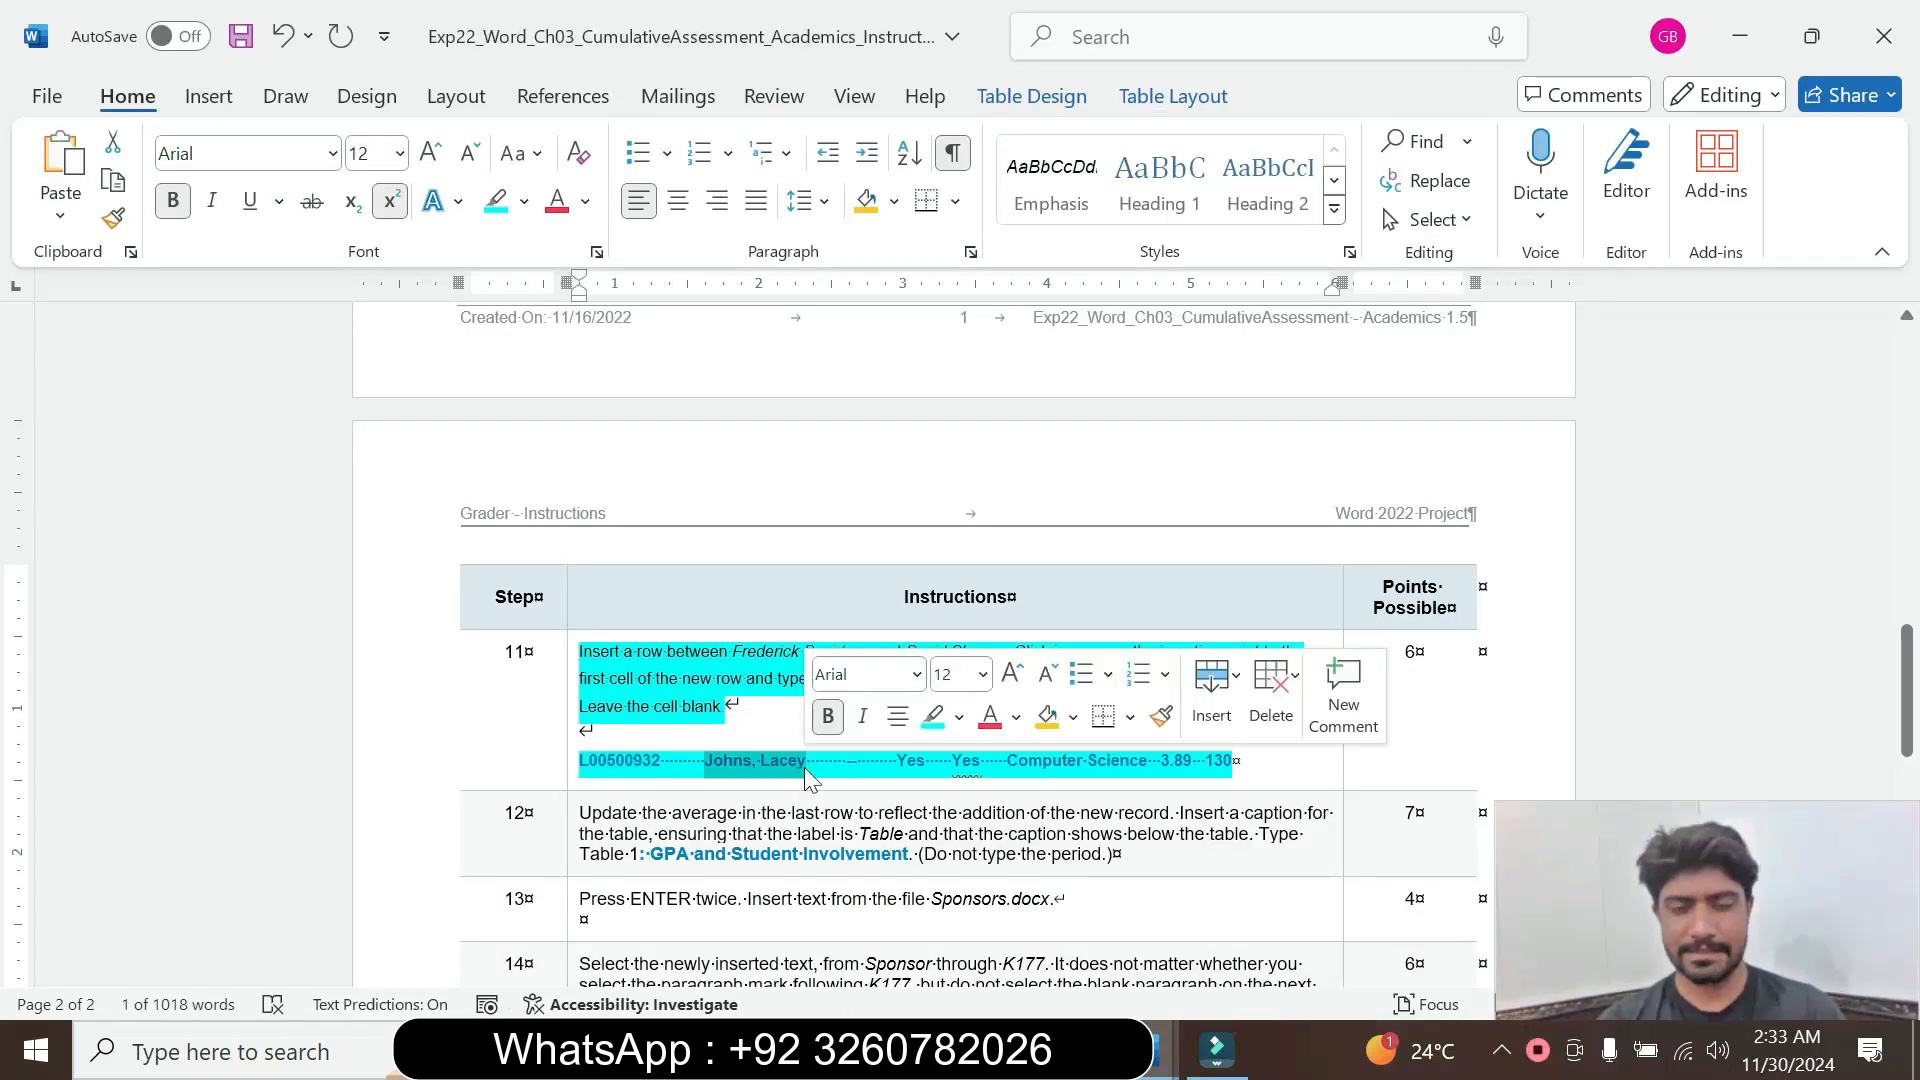
{"action": "mouse_move", "coordinate": [1150, 1062]}
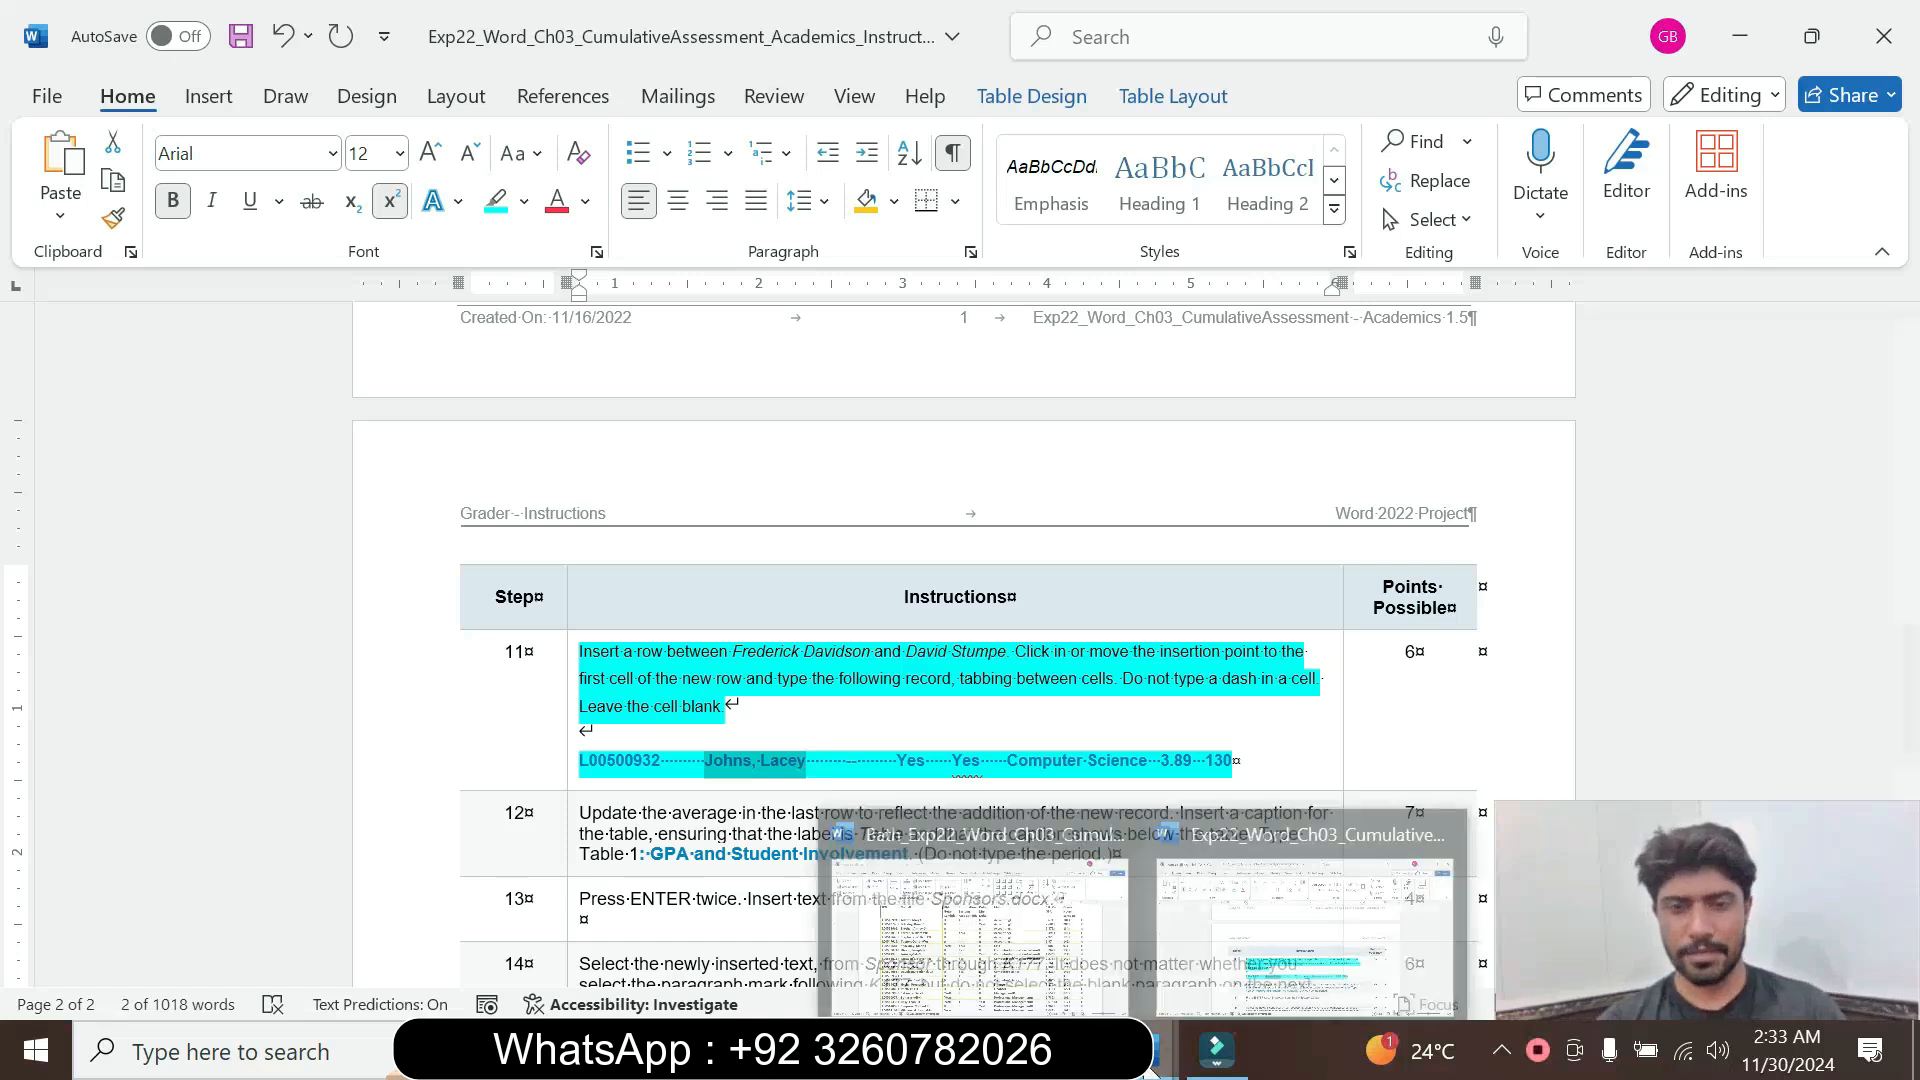
{"action": "left_click", "coordinate": [975, 909]}
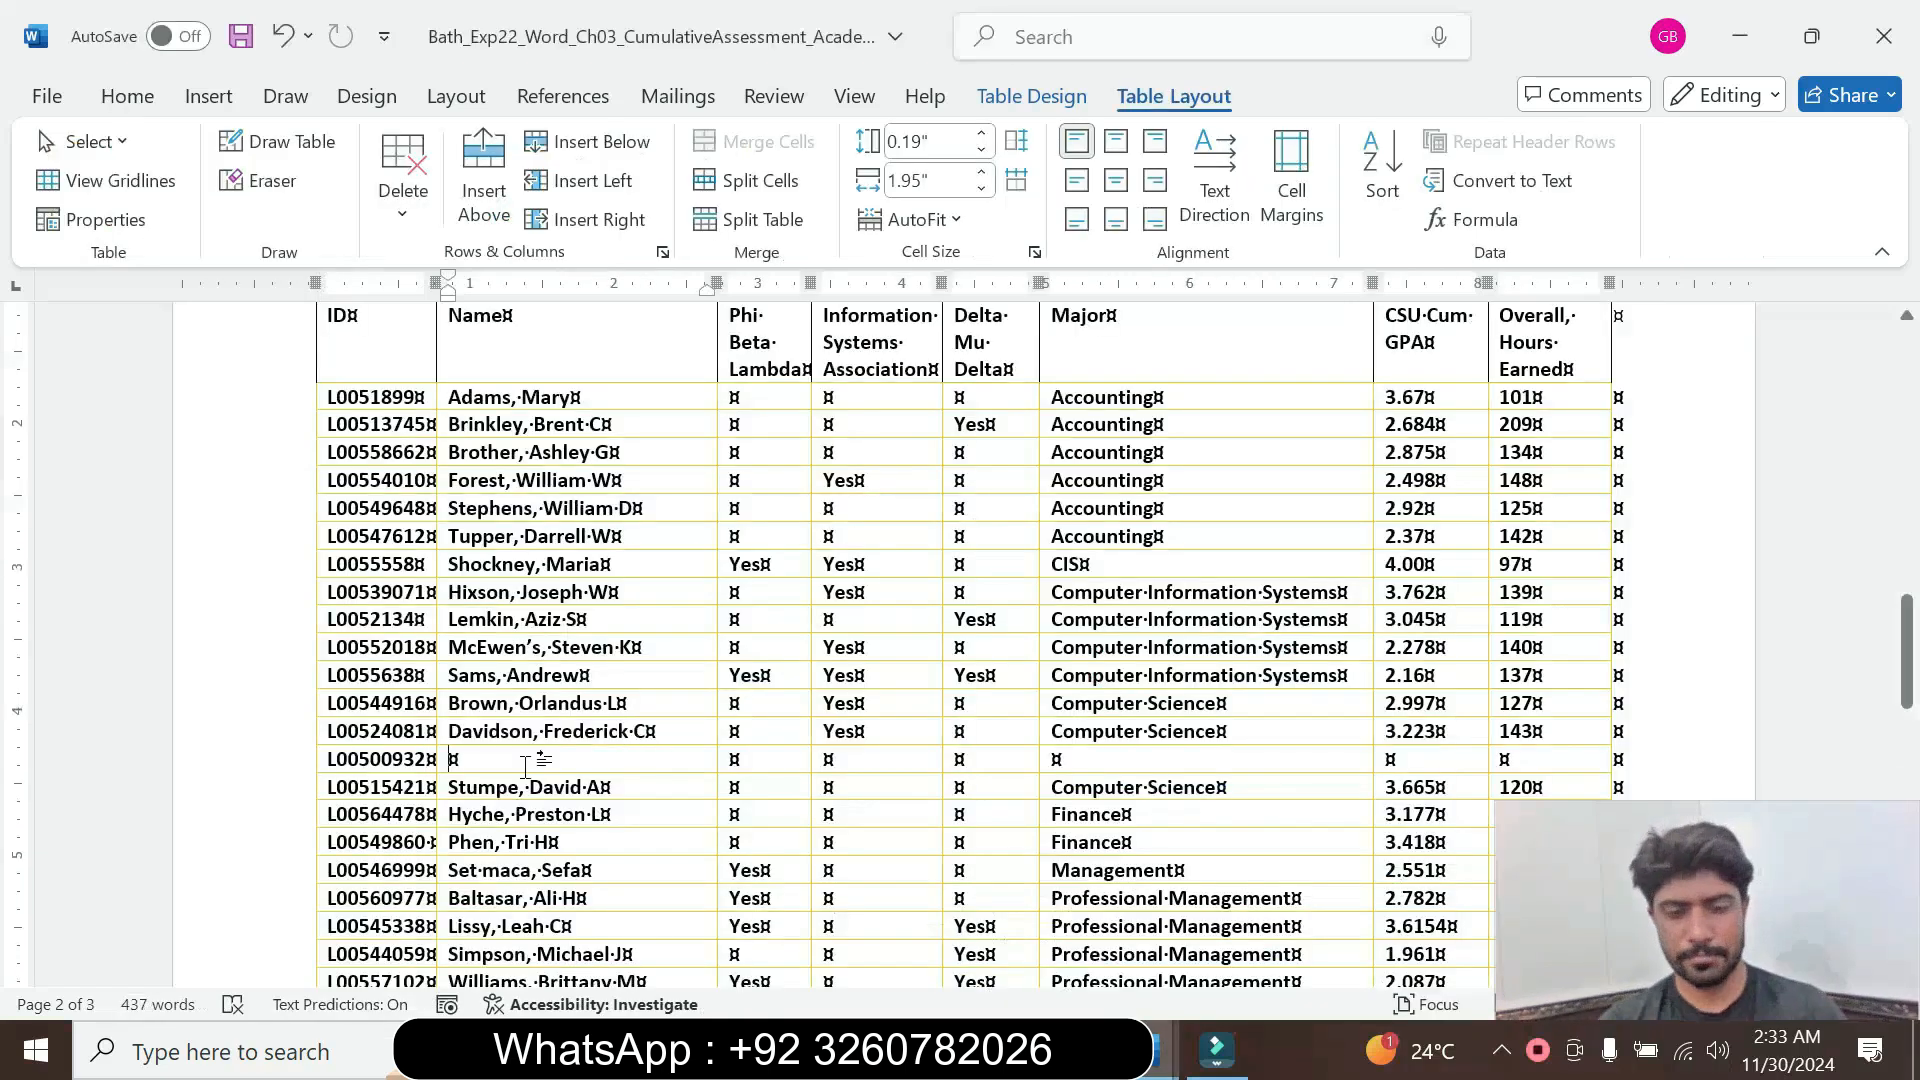
{"action": "key", "text": "ctrl+v"}
{"action": "left_click", "coordinate": [609, 797]}
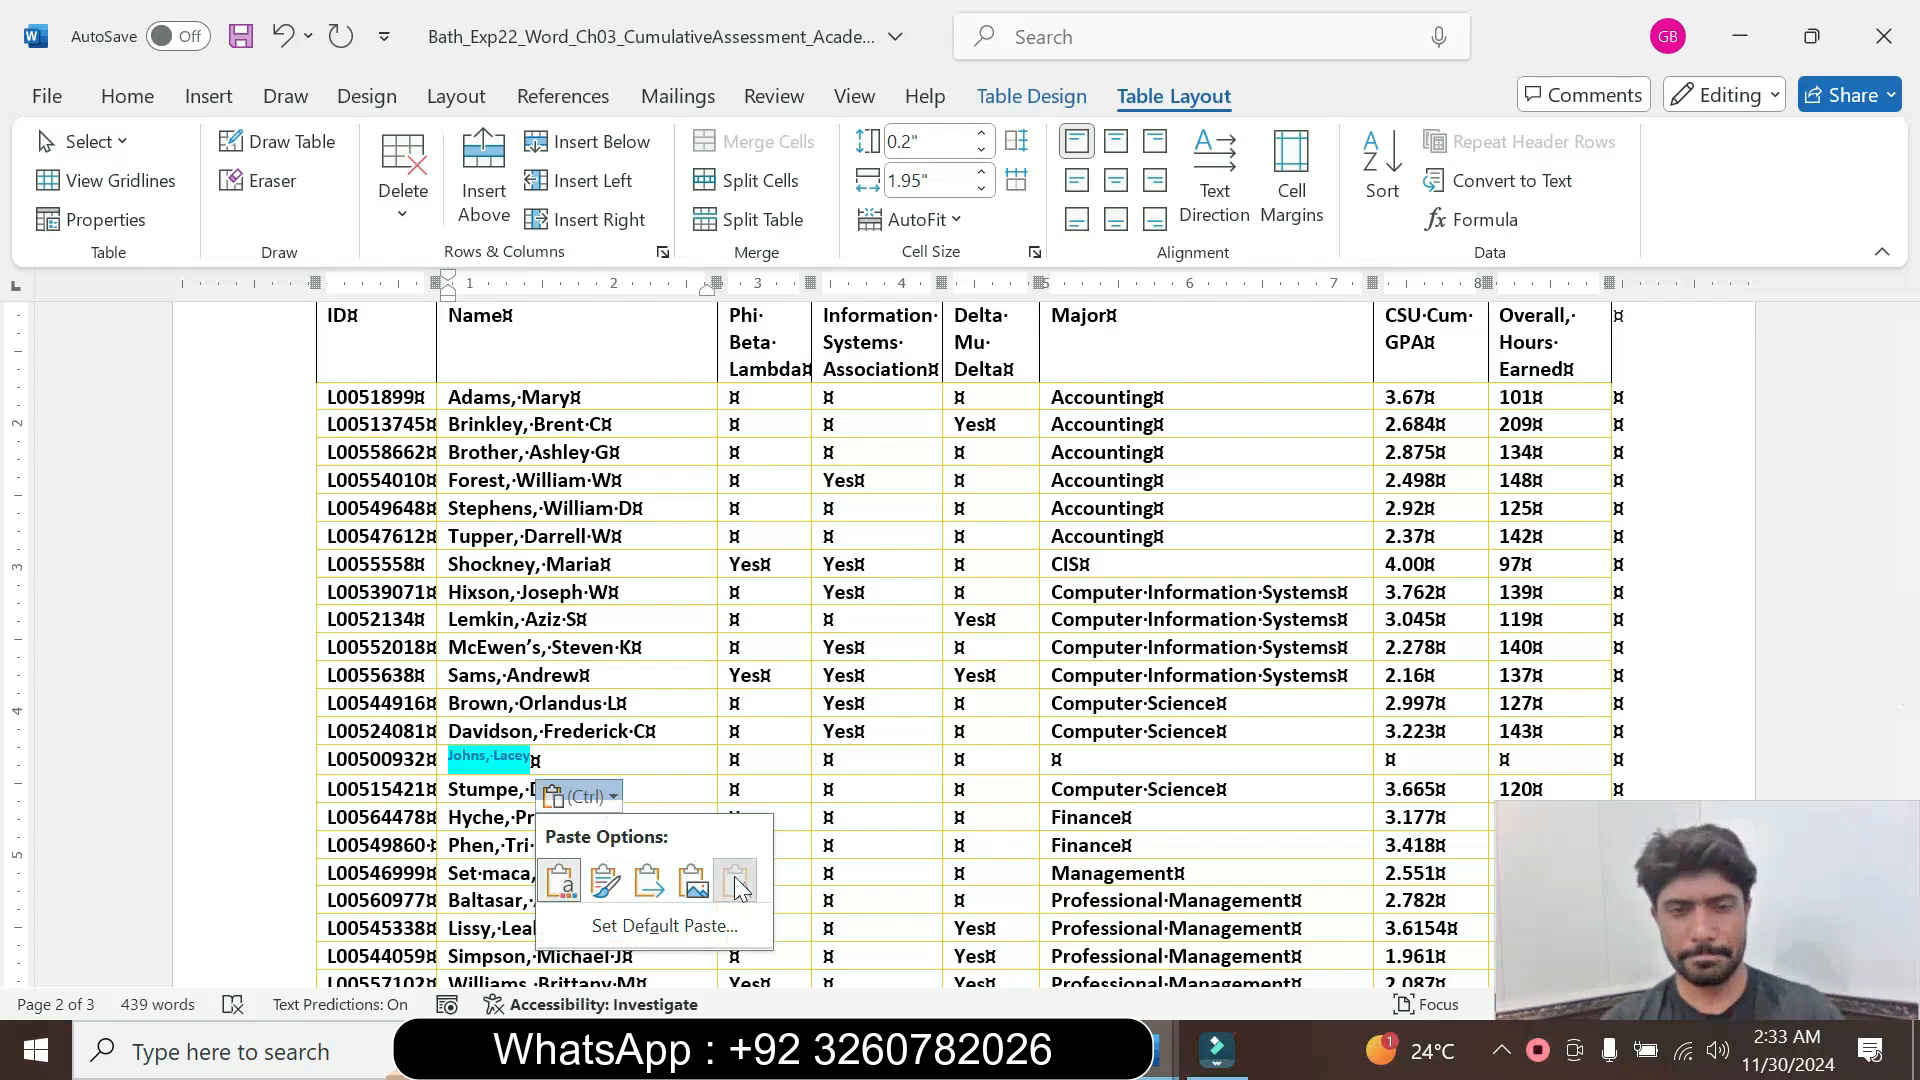
{"action": "left_click", "coordinate": [735, 878]}
Recheck the record in instruction 11, and enter Yes for Phi Beta Lambda and Information Systems Association in the new row
{"action": "mouse_move", "coordinate": [1150, 1055]}
{"action": "left_click", "coordinate": [1213, 979]}
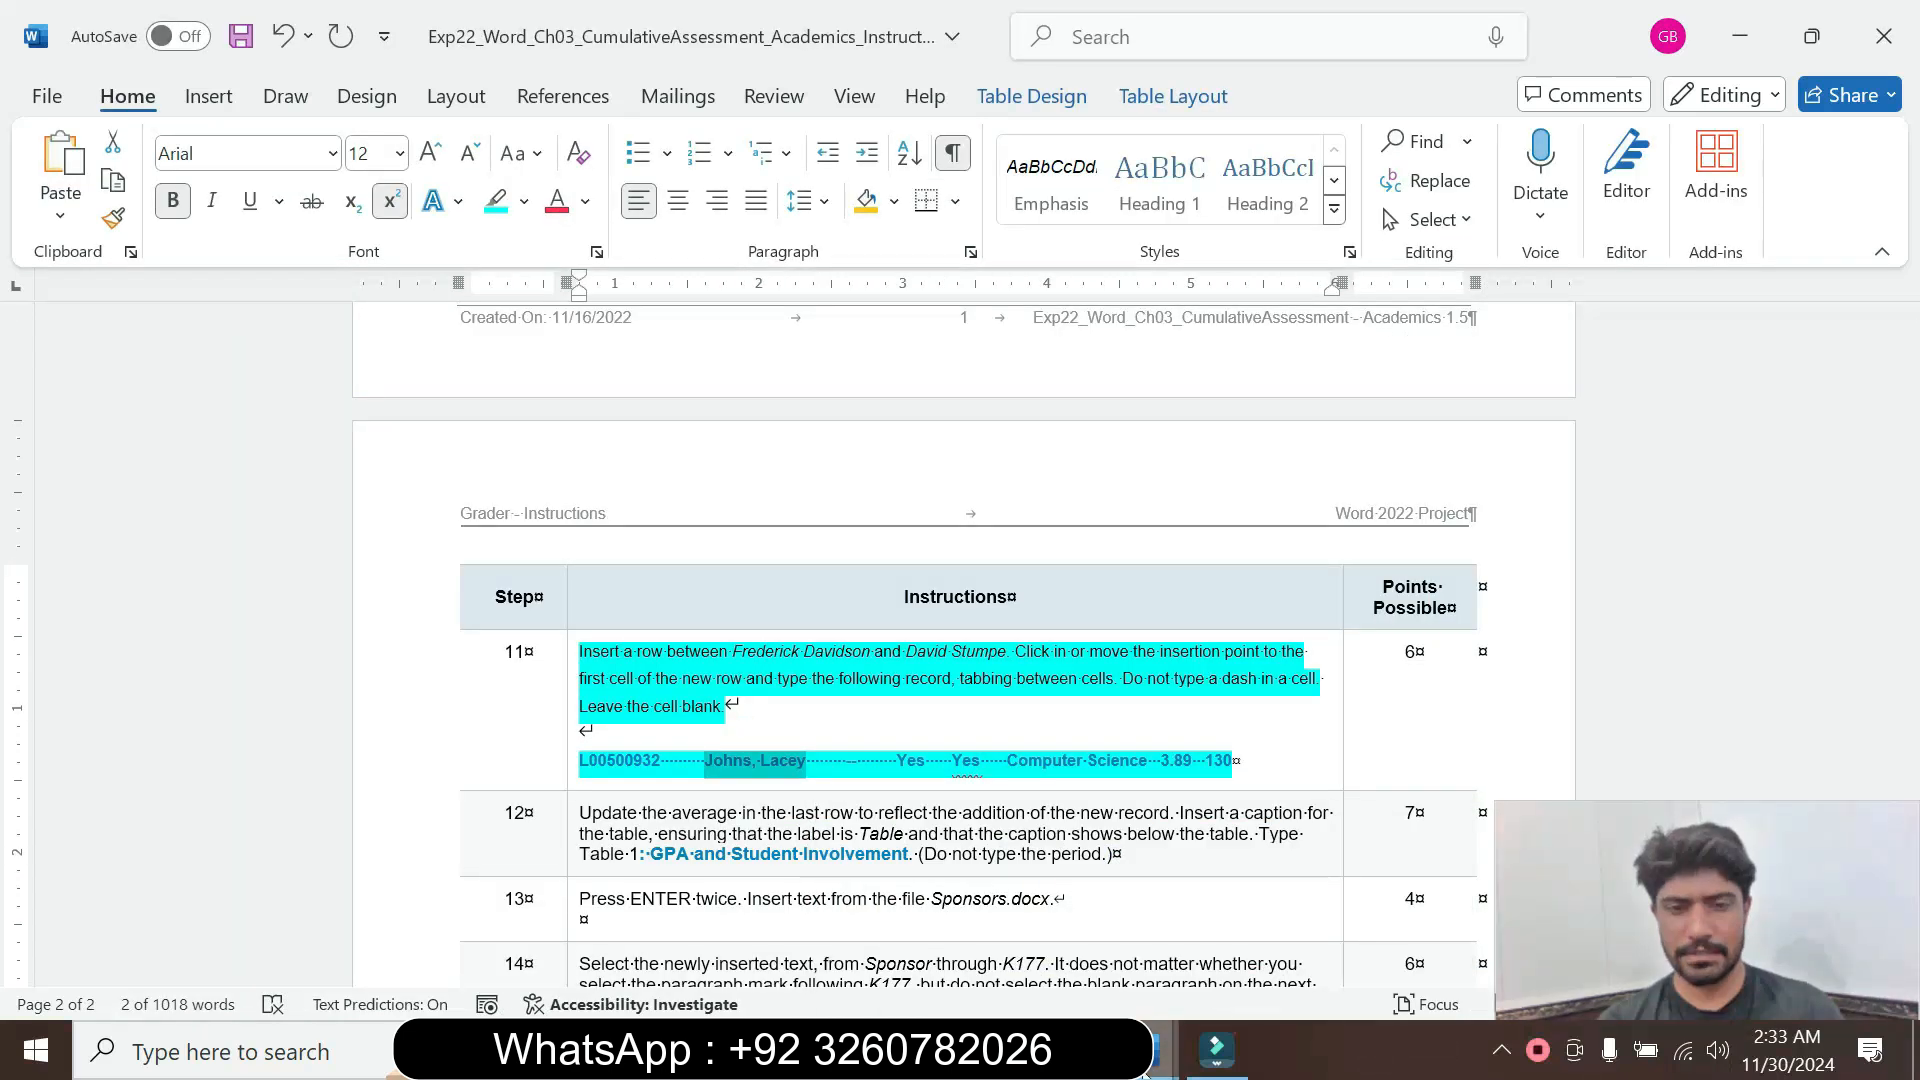
{"action": "mouse_move", "coordinate": [1150, 1054]}
{"action": "left_click", "coordinate": [984, 930]}
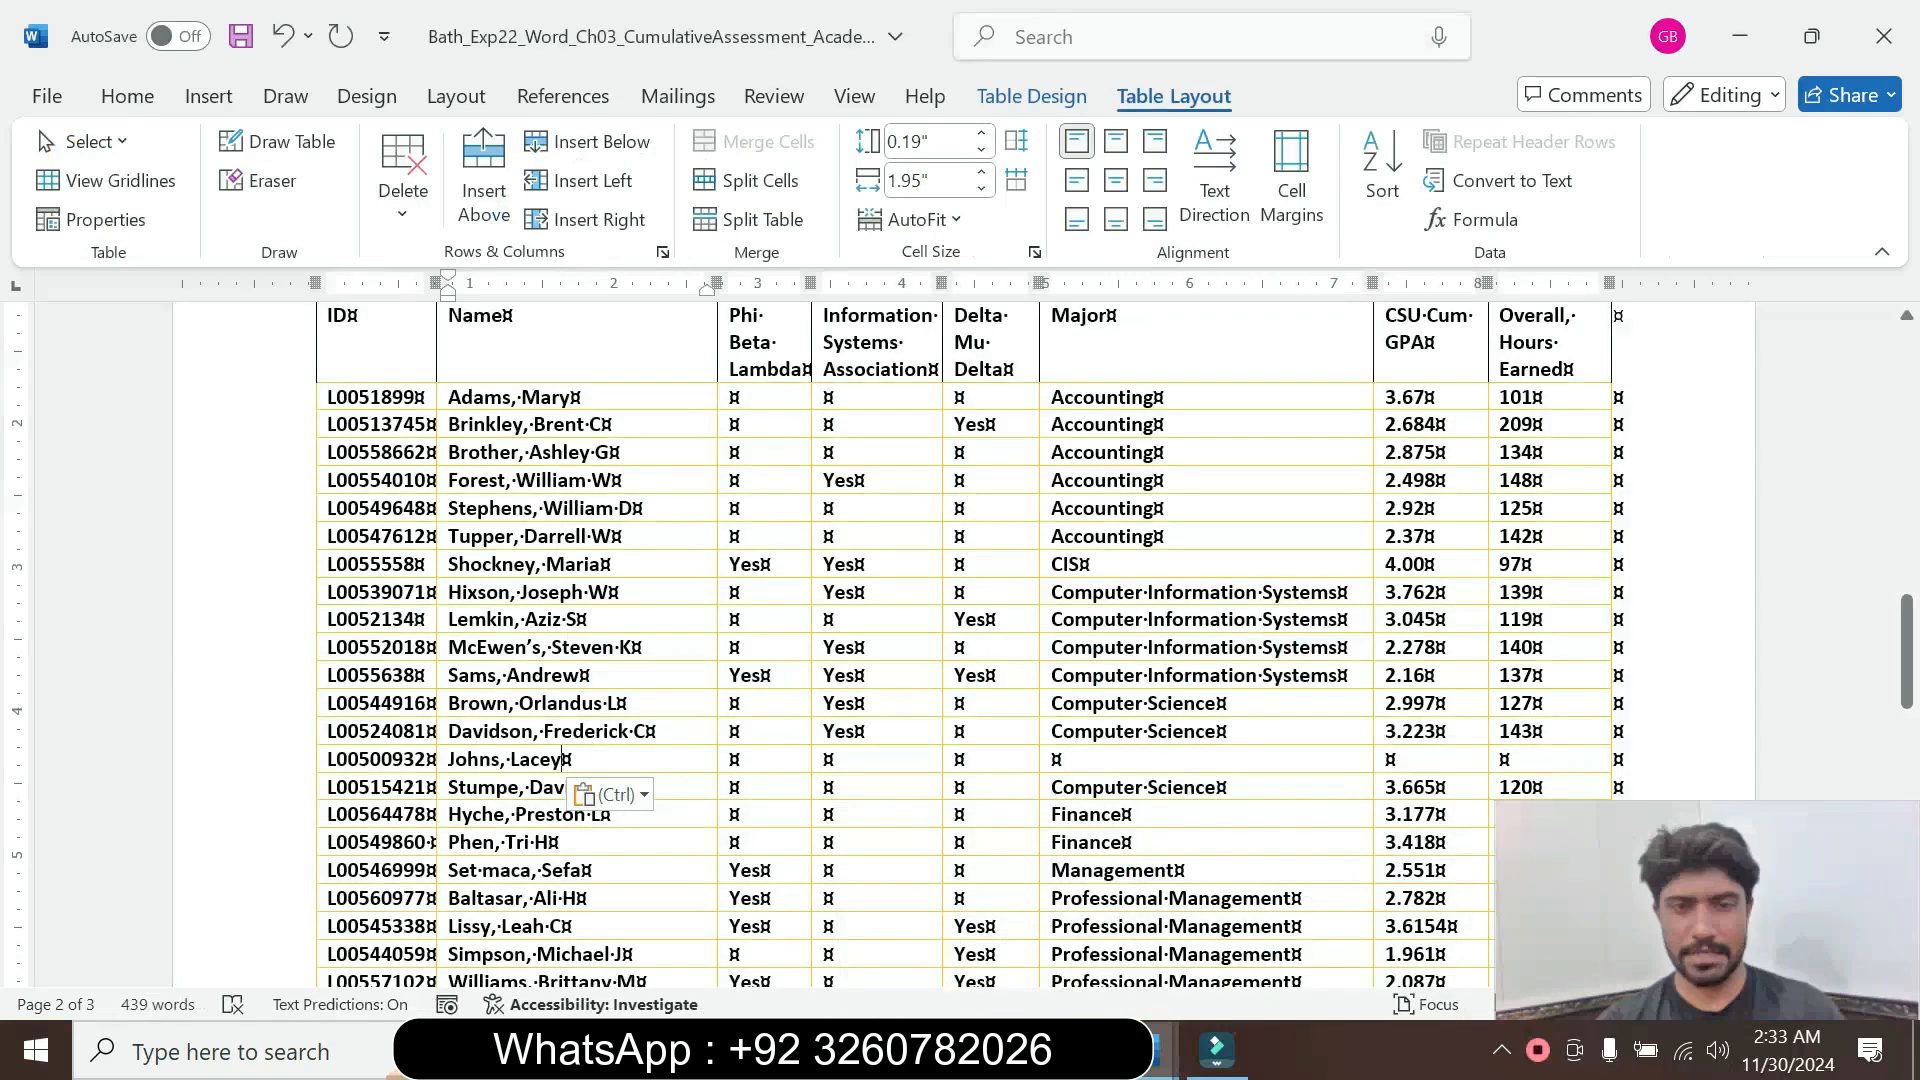
{"action": "left_click", "coordinate": [731, 758]}
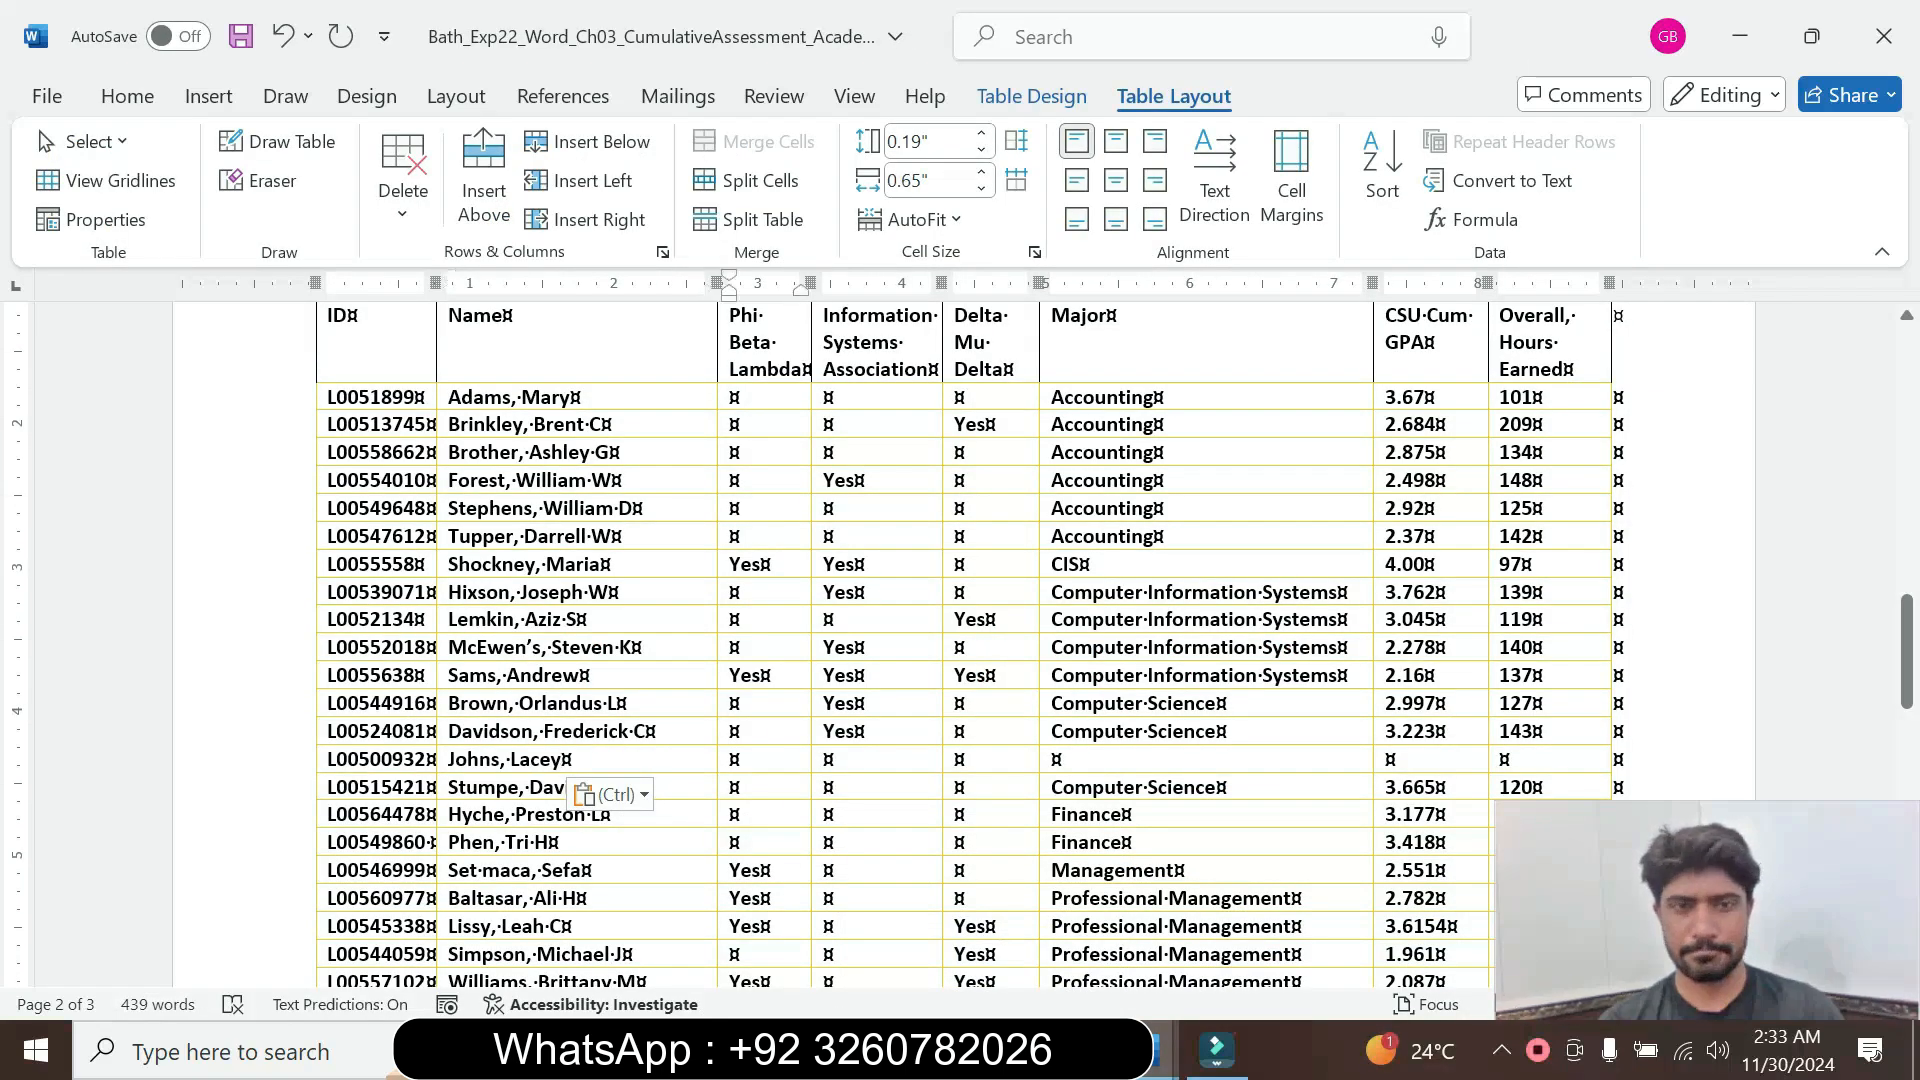
{"action": "mouse_move", "coordinate": [1160, 1052]}
{"action": "mouse_move", "coordinate": [1262, 939]}
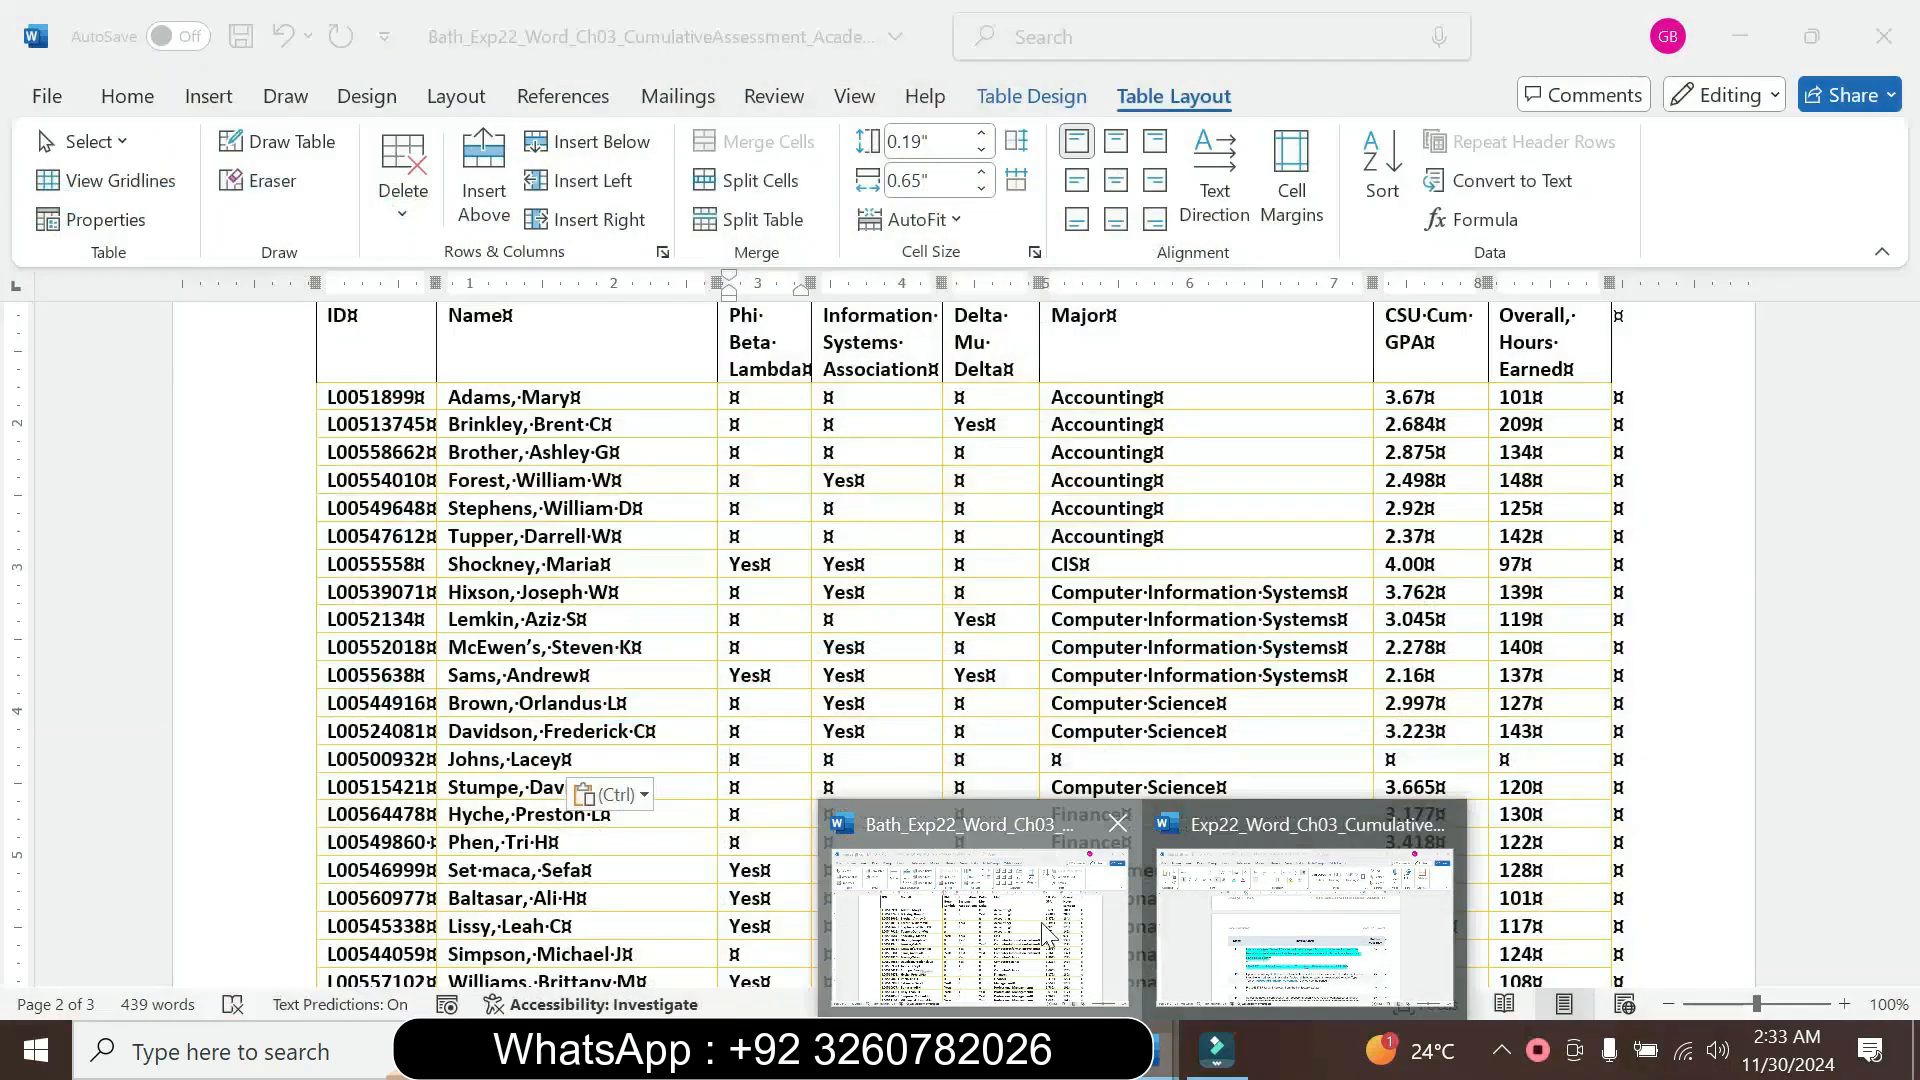
{"action": "left_click", "coordinate": [1136, 933]}
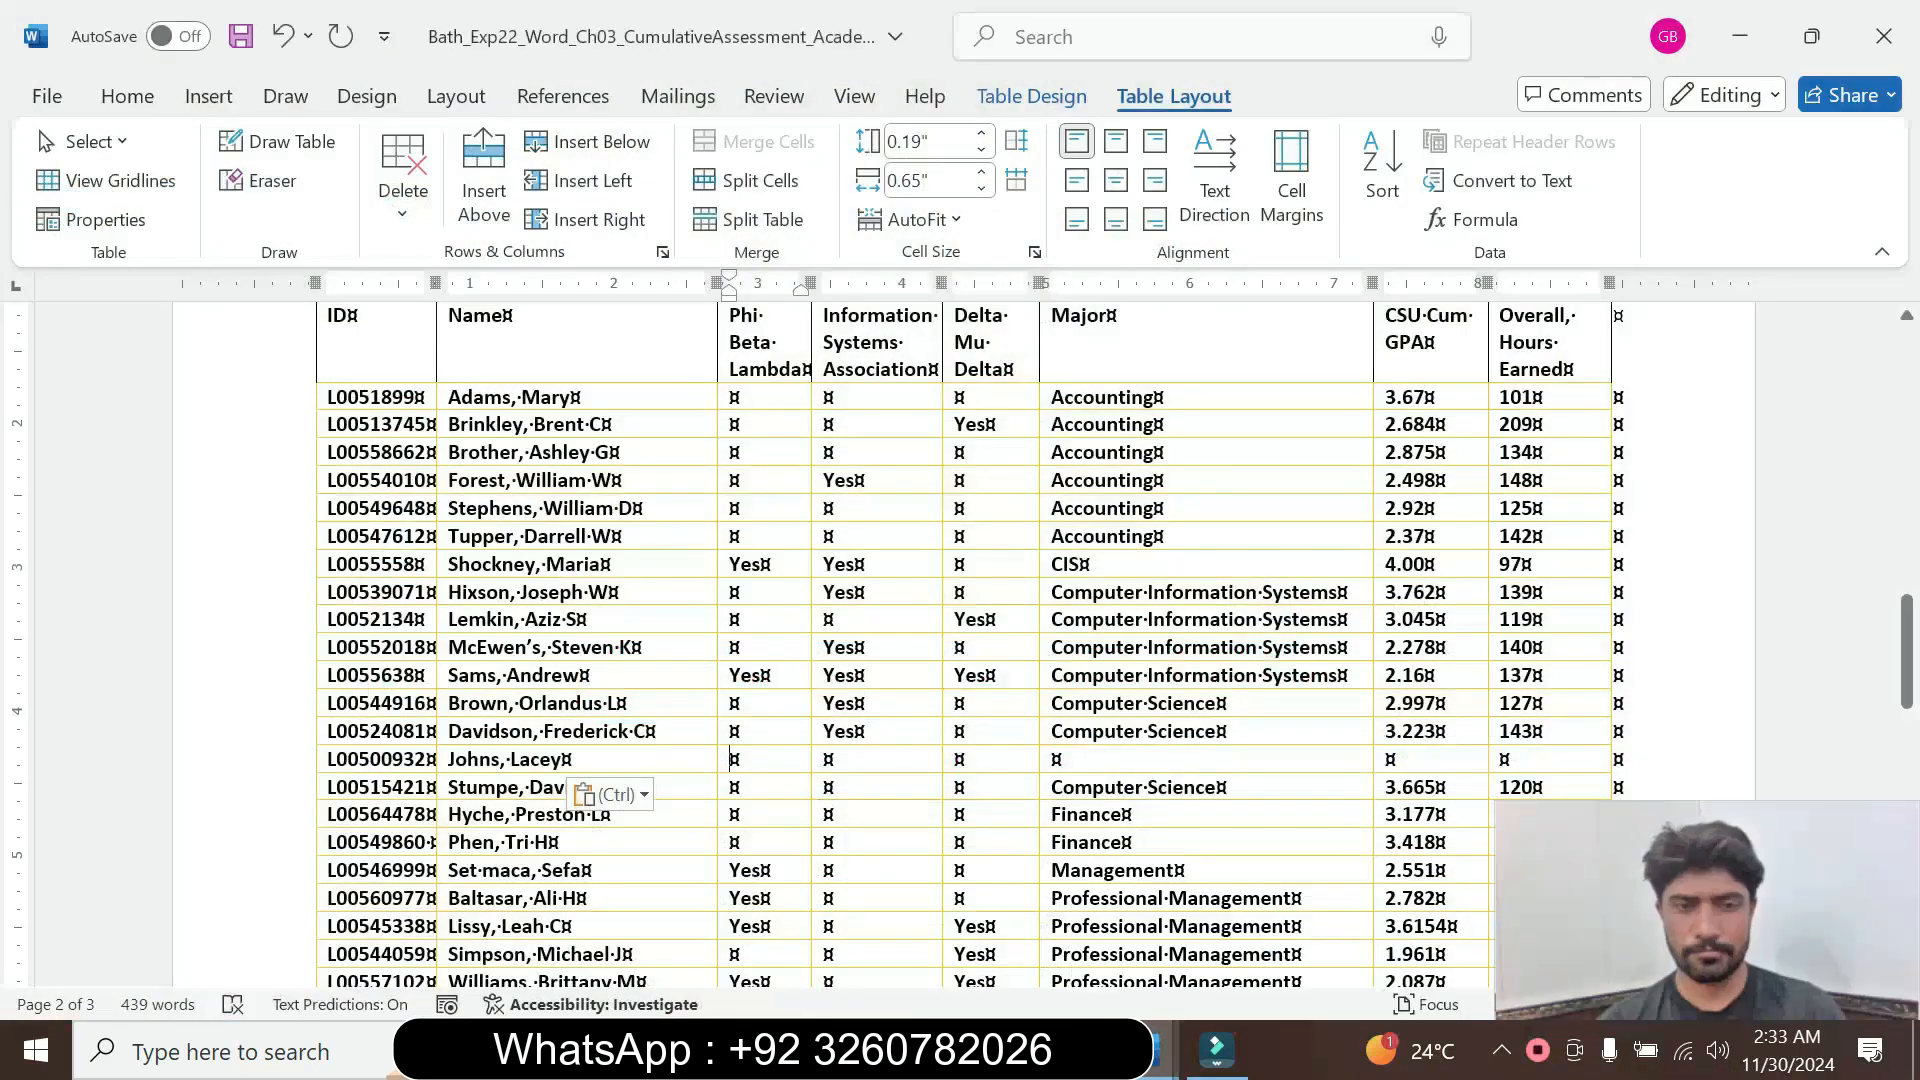
{"action": "type", "text": "Yes"}
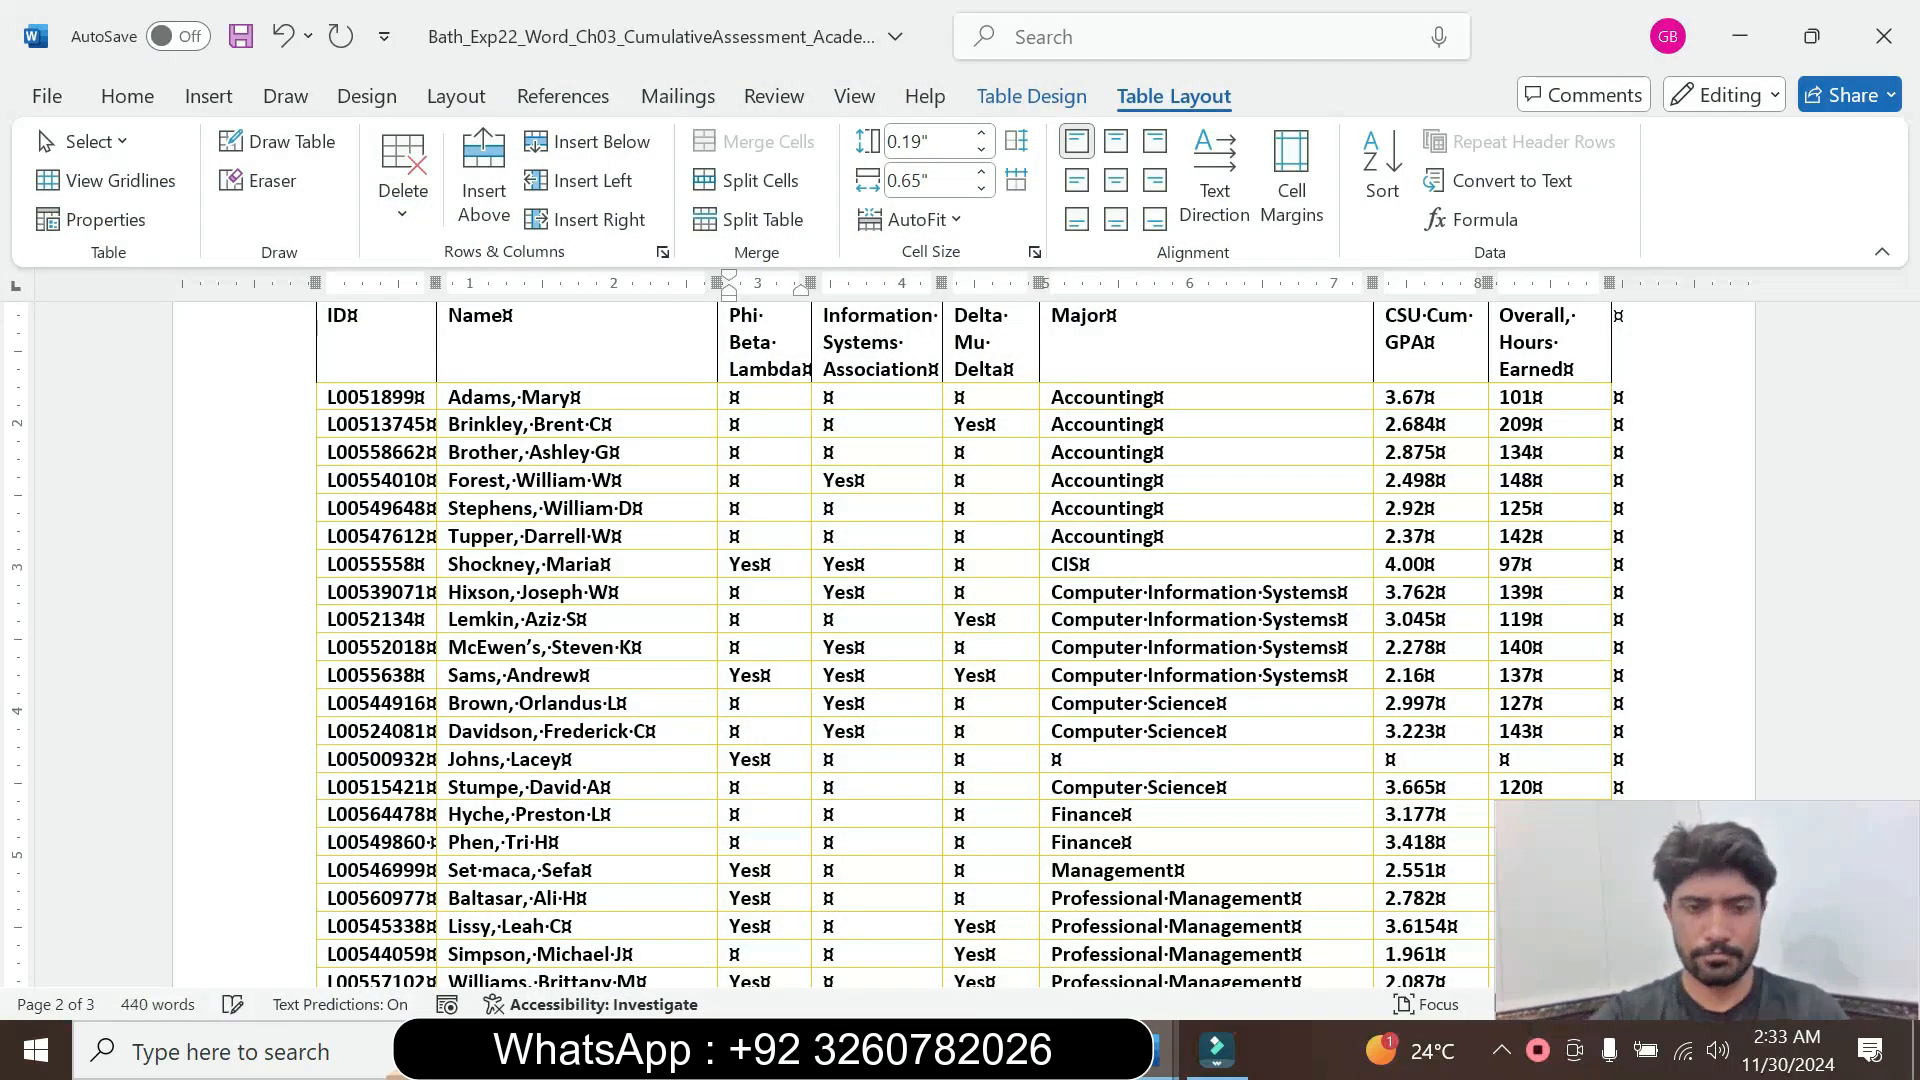
{"action": "key", "text": "Tab"}
{"action": "type", "text": "T"}
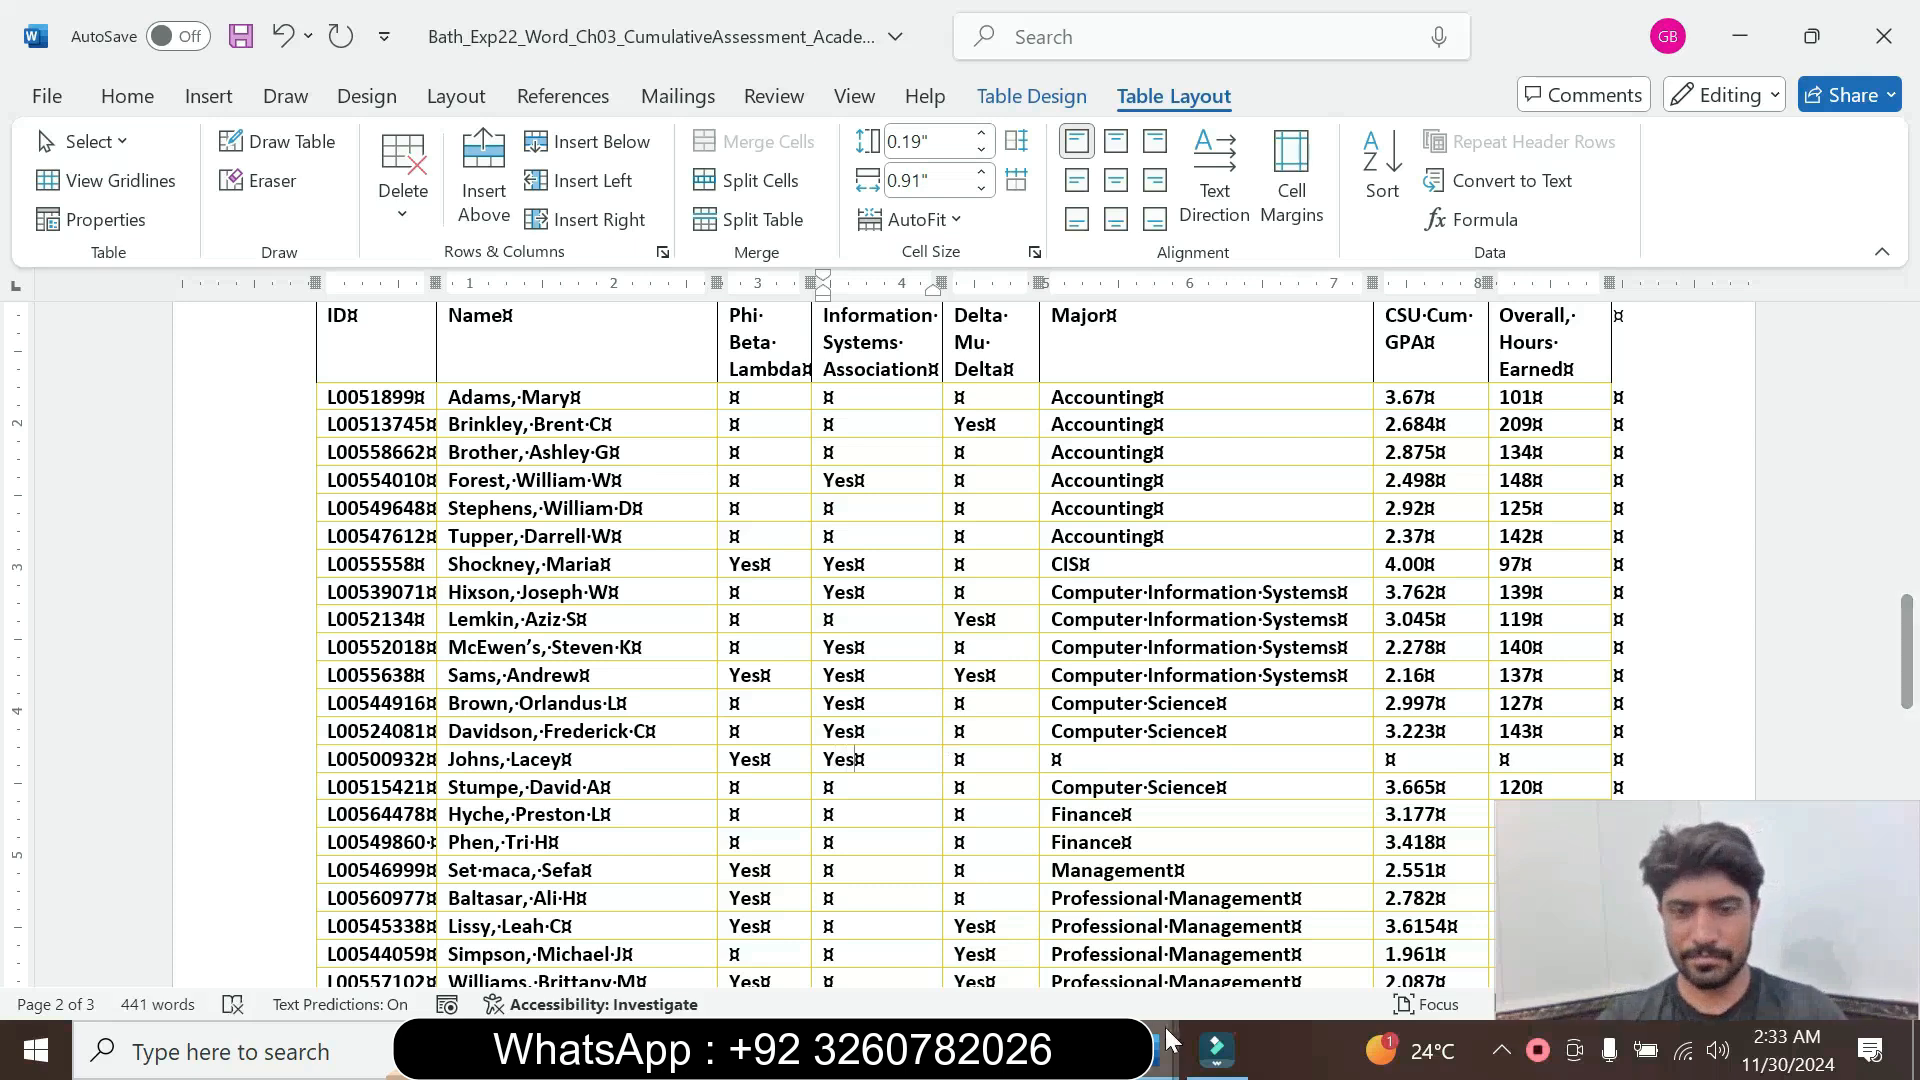
Copy Computer Science from instruction 11 into the new row's Major cell as text only
{"action": "mouse_move", "coordinate": [1163, 1050]}
{"action": "left_click", "coordinate": [1289, 930]}
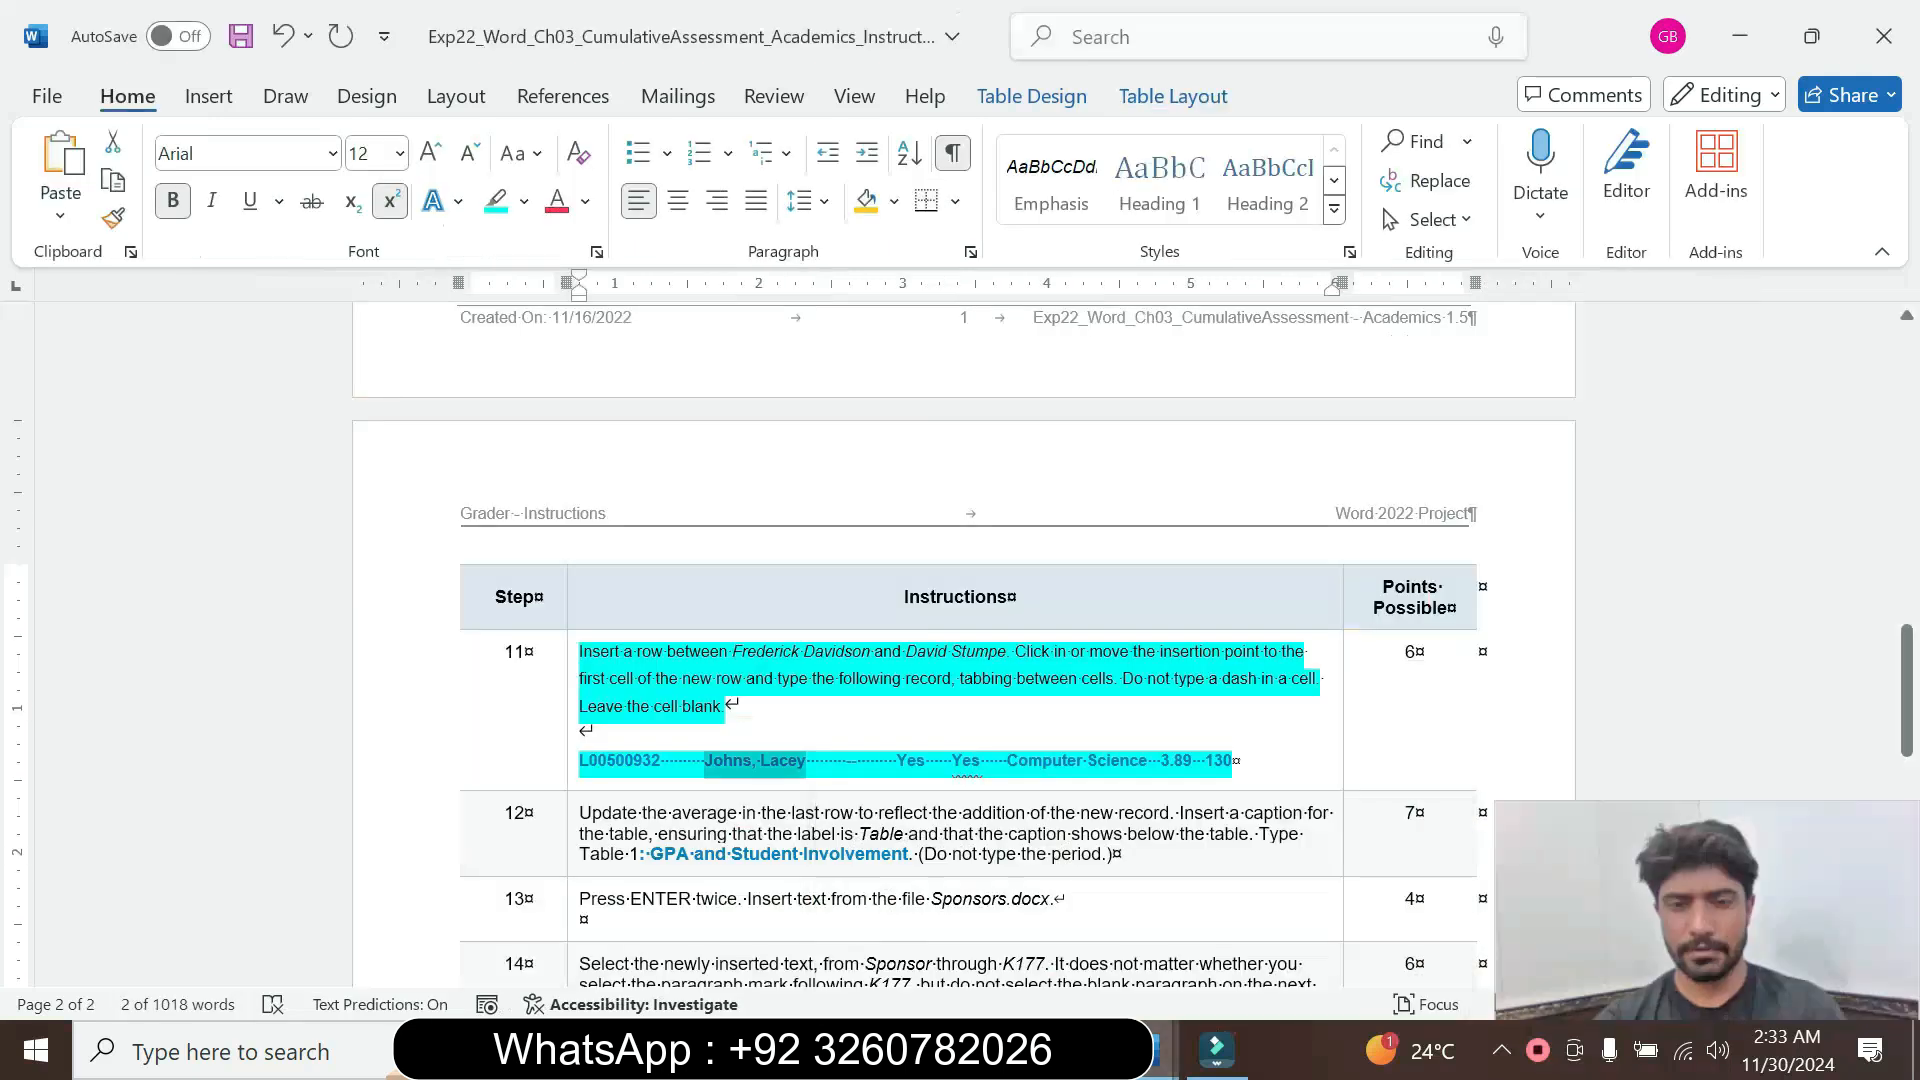
{"action": "left_click_drag", "start_coordinate": [1008, 762], "coordinate": [1156, 762]}
{"action": "key", "text": "ctrl+c"}
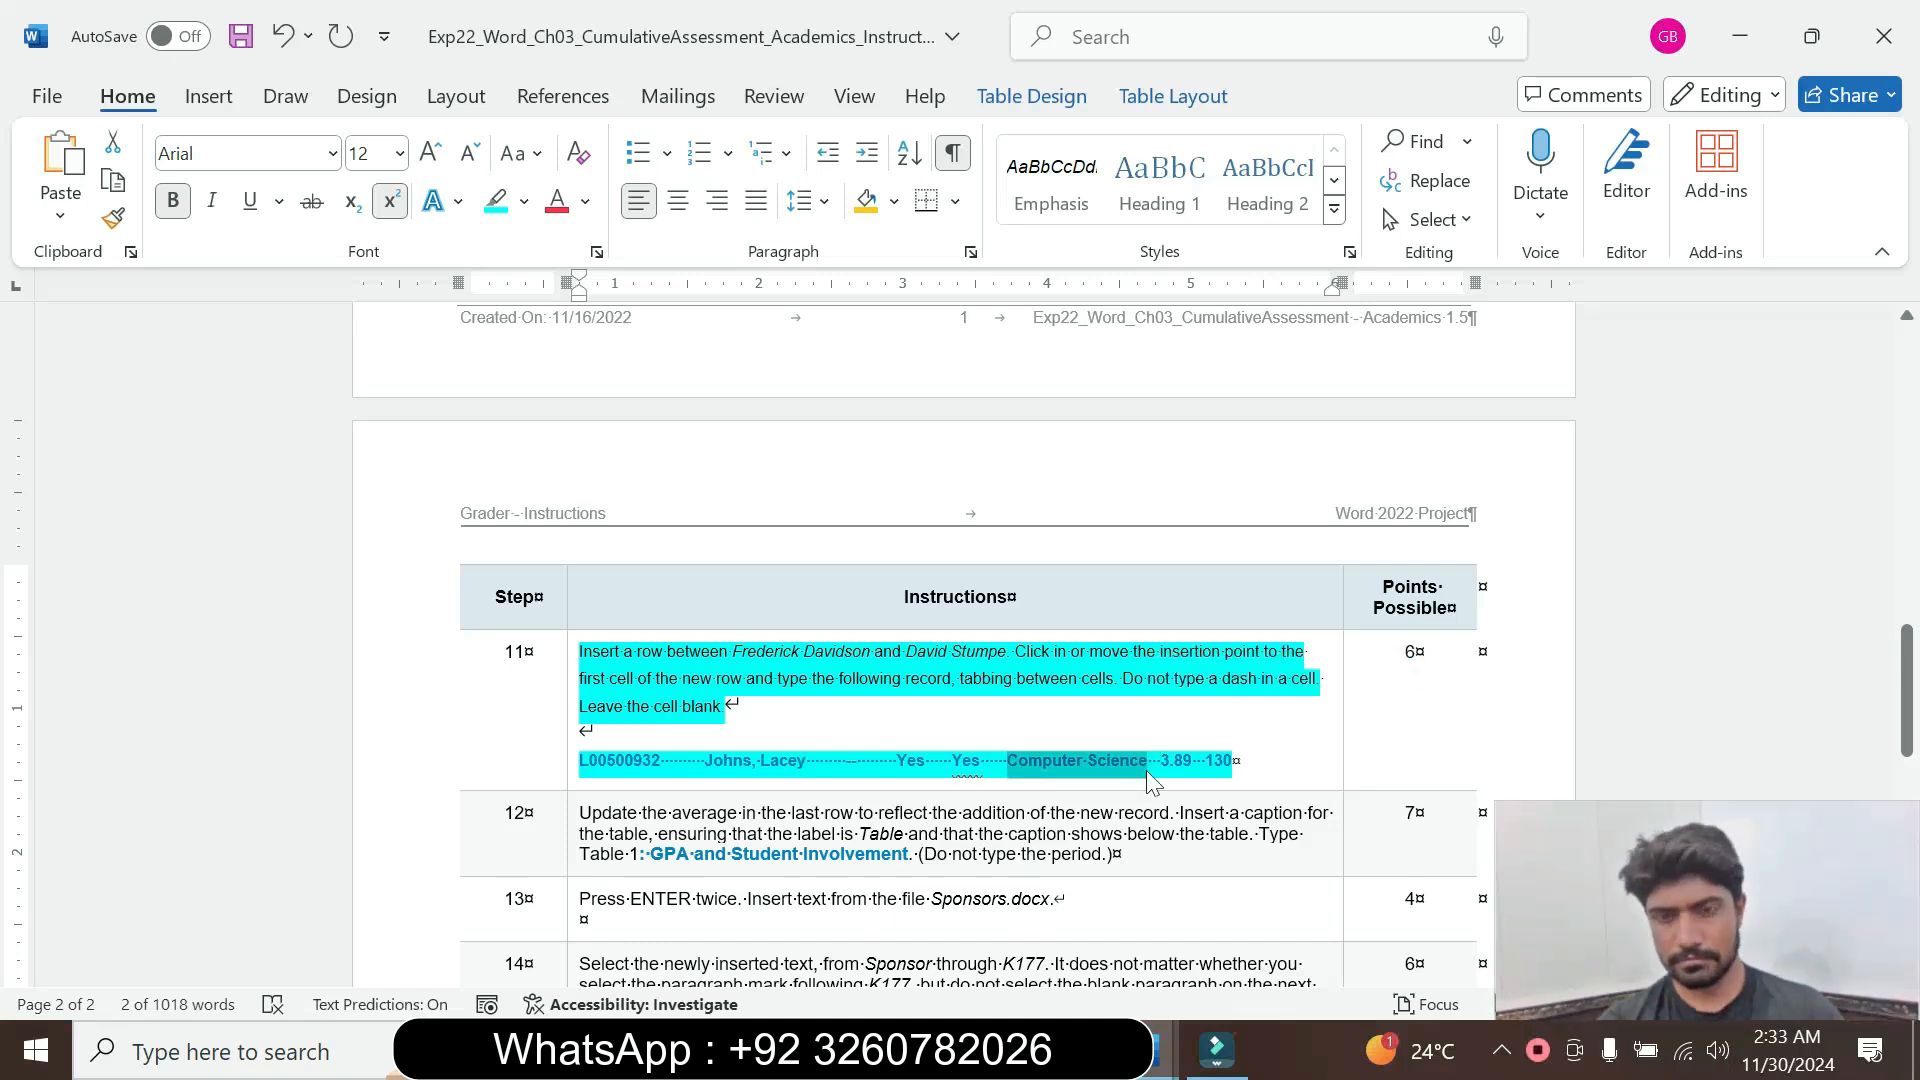
{"action": "mouse_move", "coordinate": [1153, 1070]}
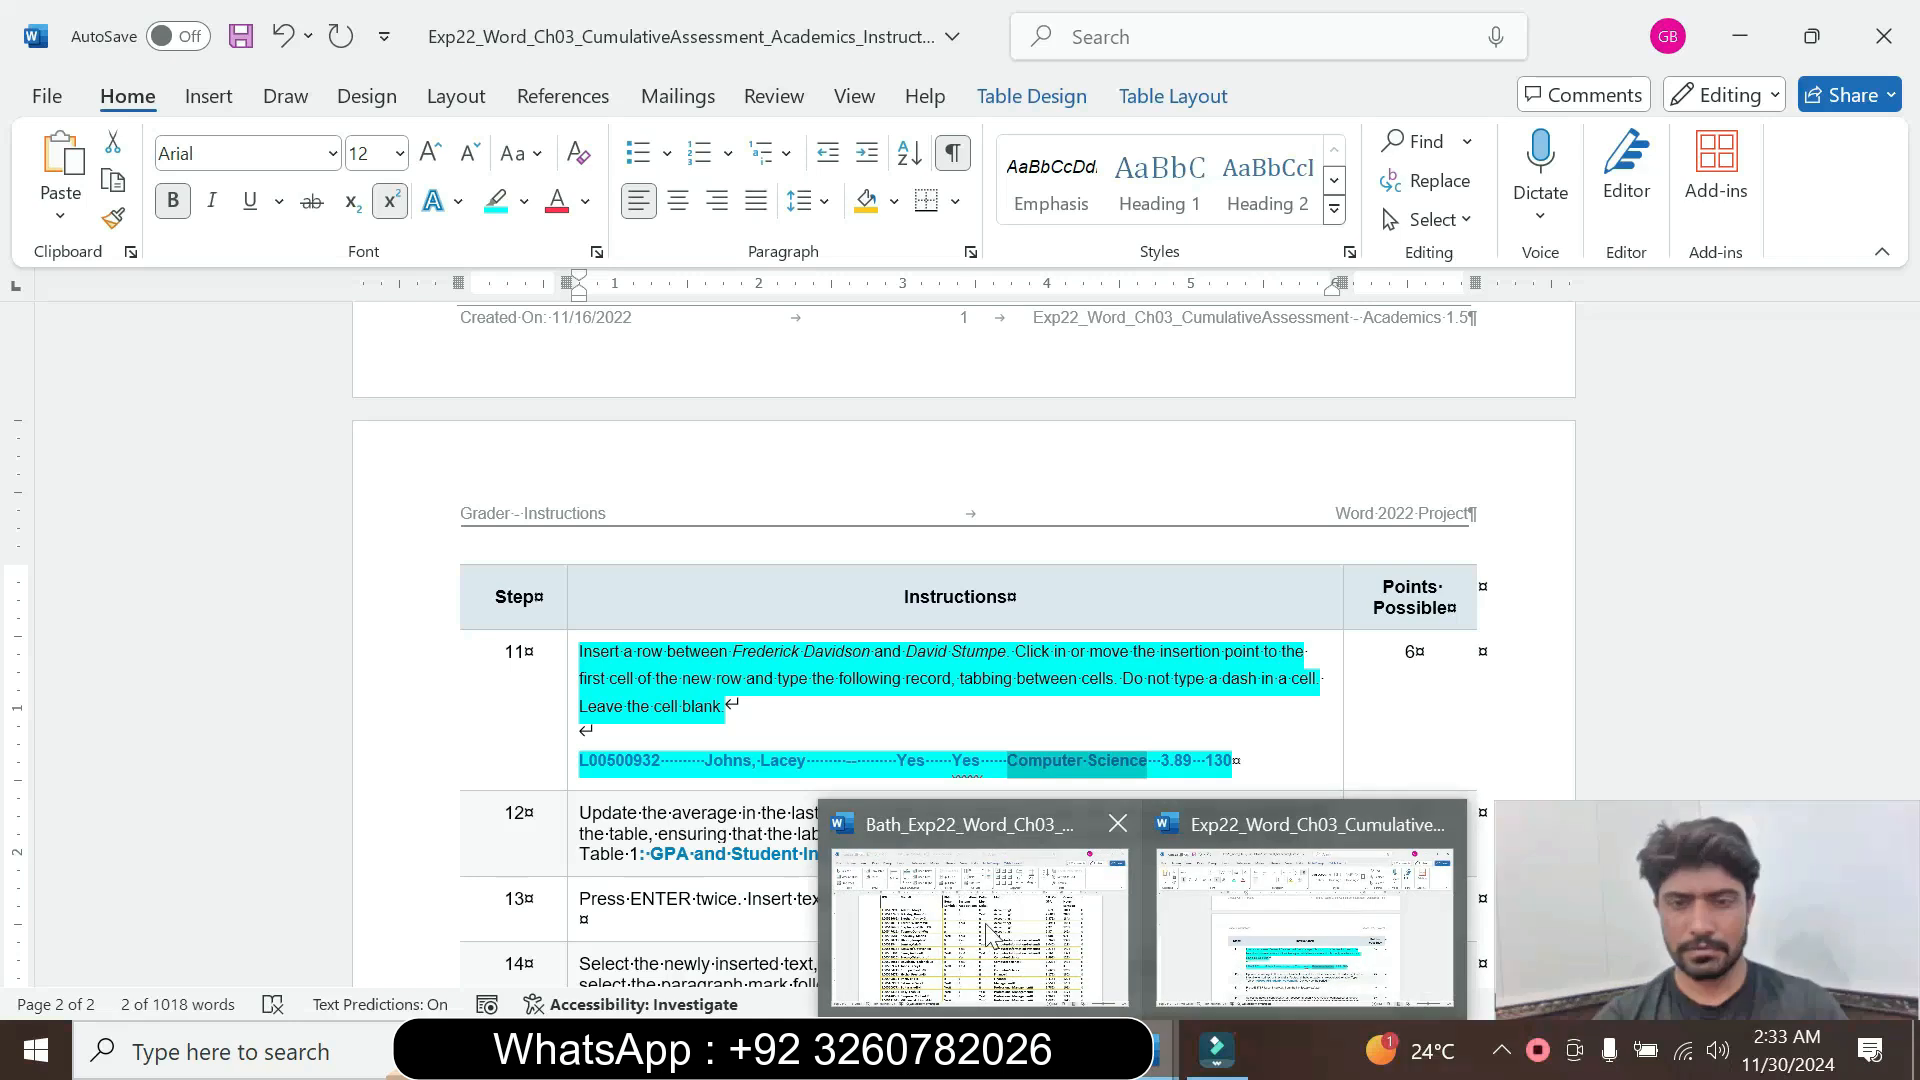
{"action": "left_click", "coordinate": [1049, 963]}
{"action": "left_click", "coordinate": [1055, 759]}
{"action": "key", "text": "ctrl+v"}
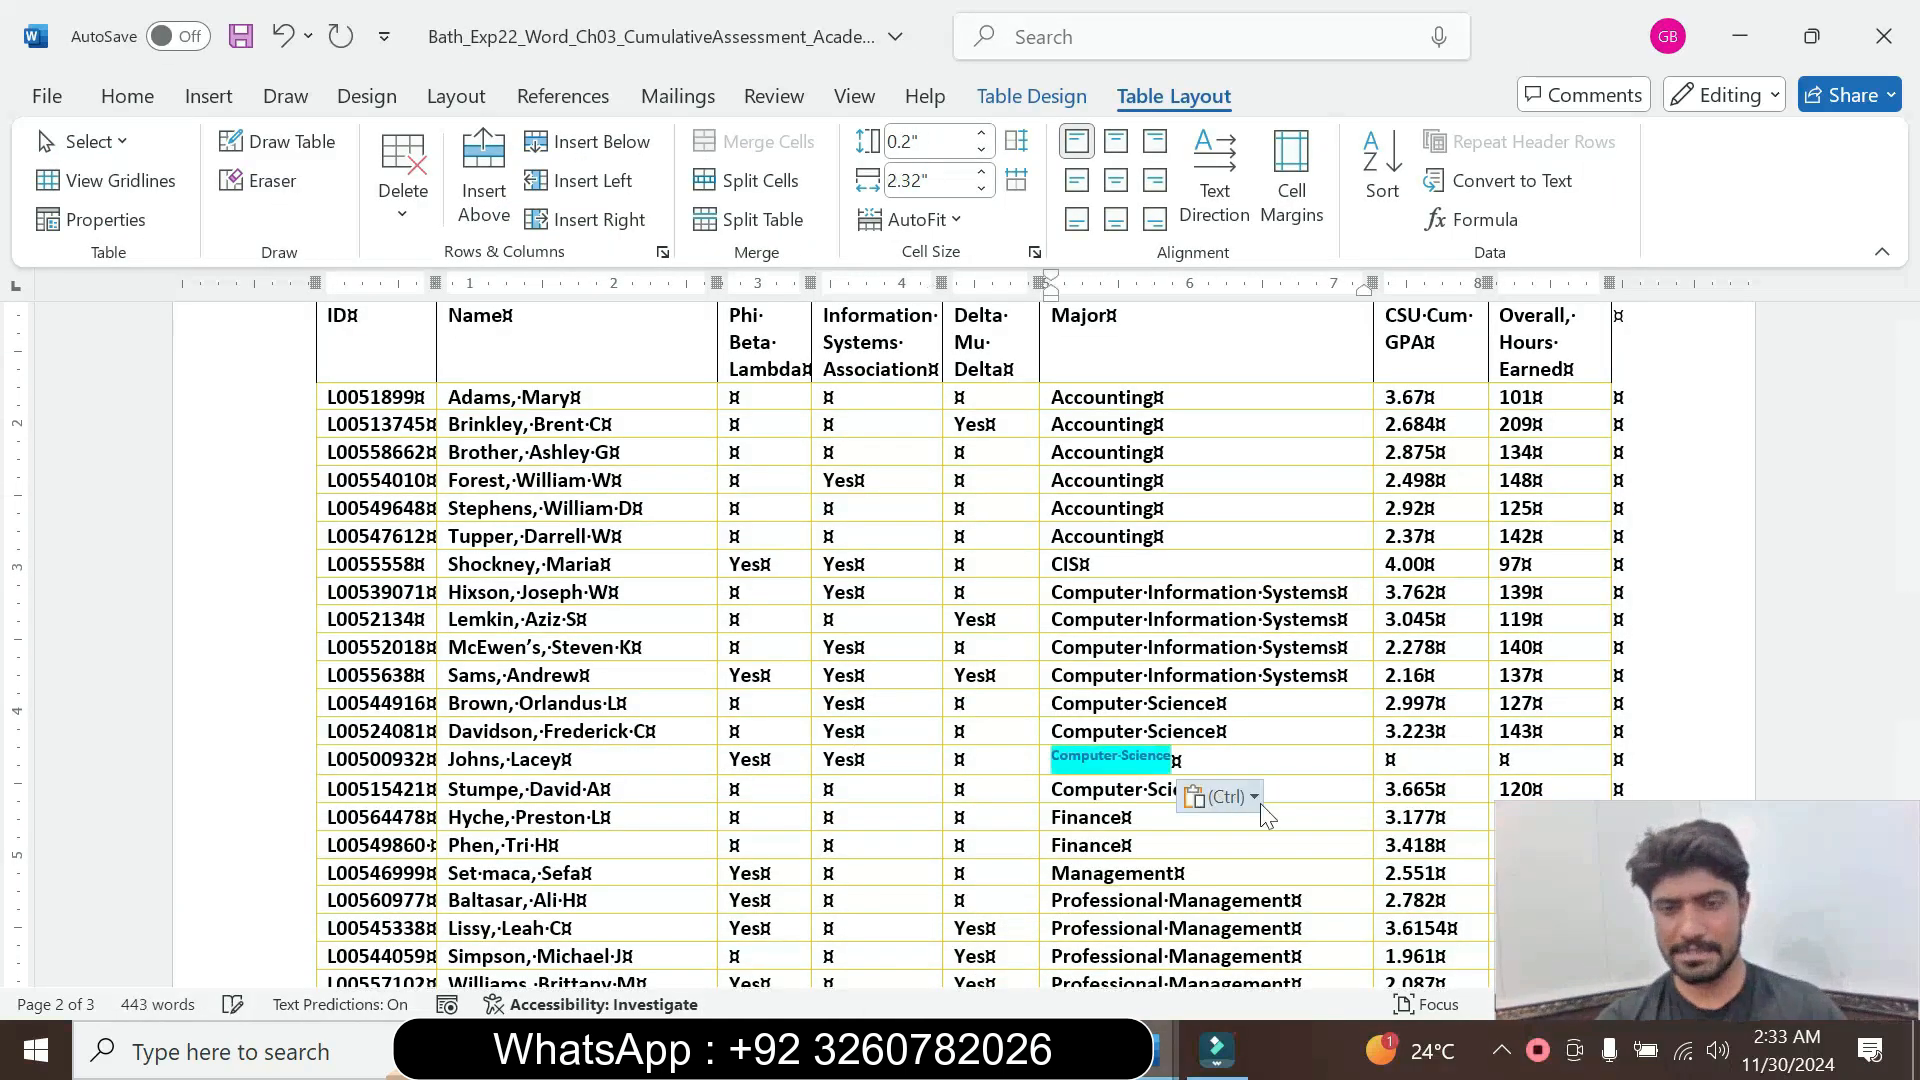
{"action": "left_click", "coordinate": [1256, 798]}
{"action": "left_click", "coordinate": [1377, 882]}
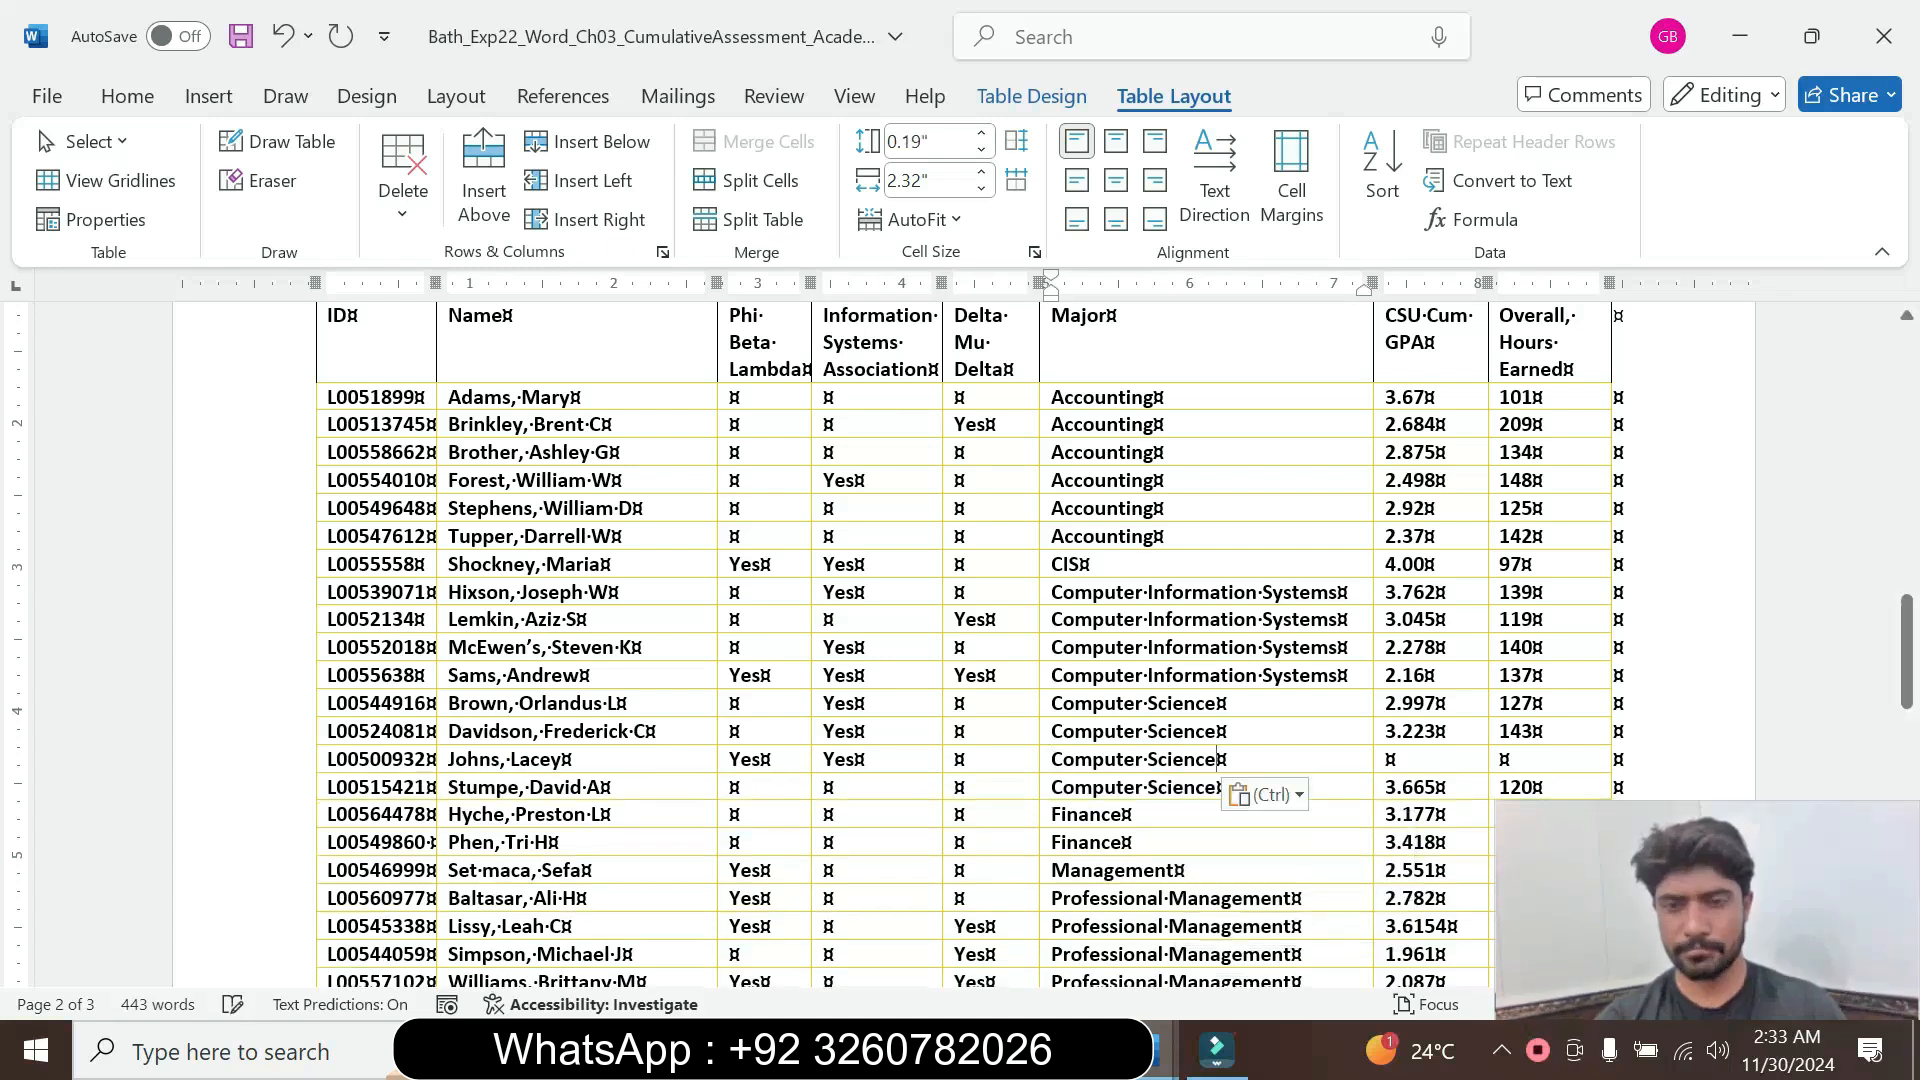
Recheck the record in instruction 11, and enter 3.89 as the new row's CSU Cum GPA
{"action": "mouse_move", "coordinate": [1165, 1052]}
{"action": "left_click", "coordinate": [1247, 933]}
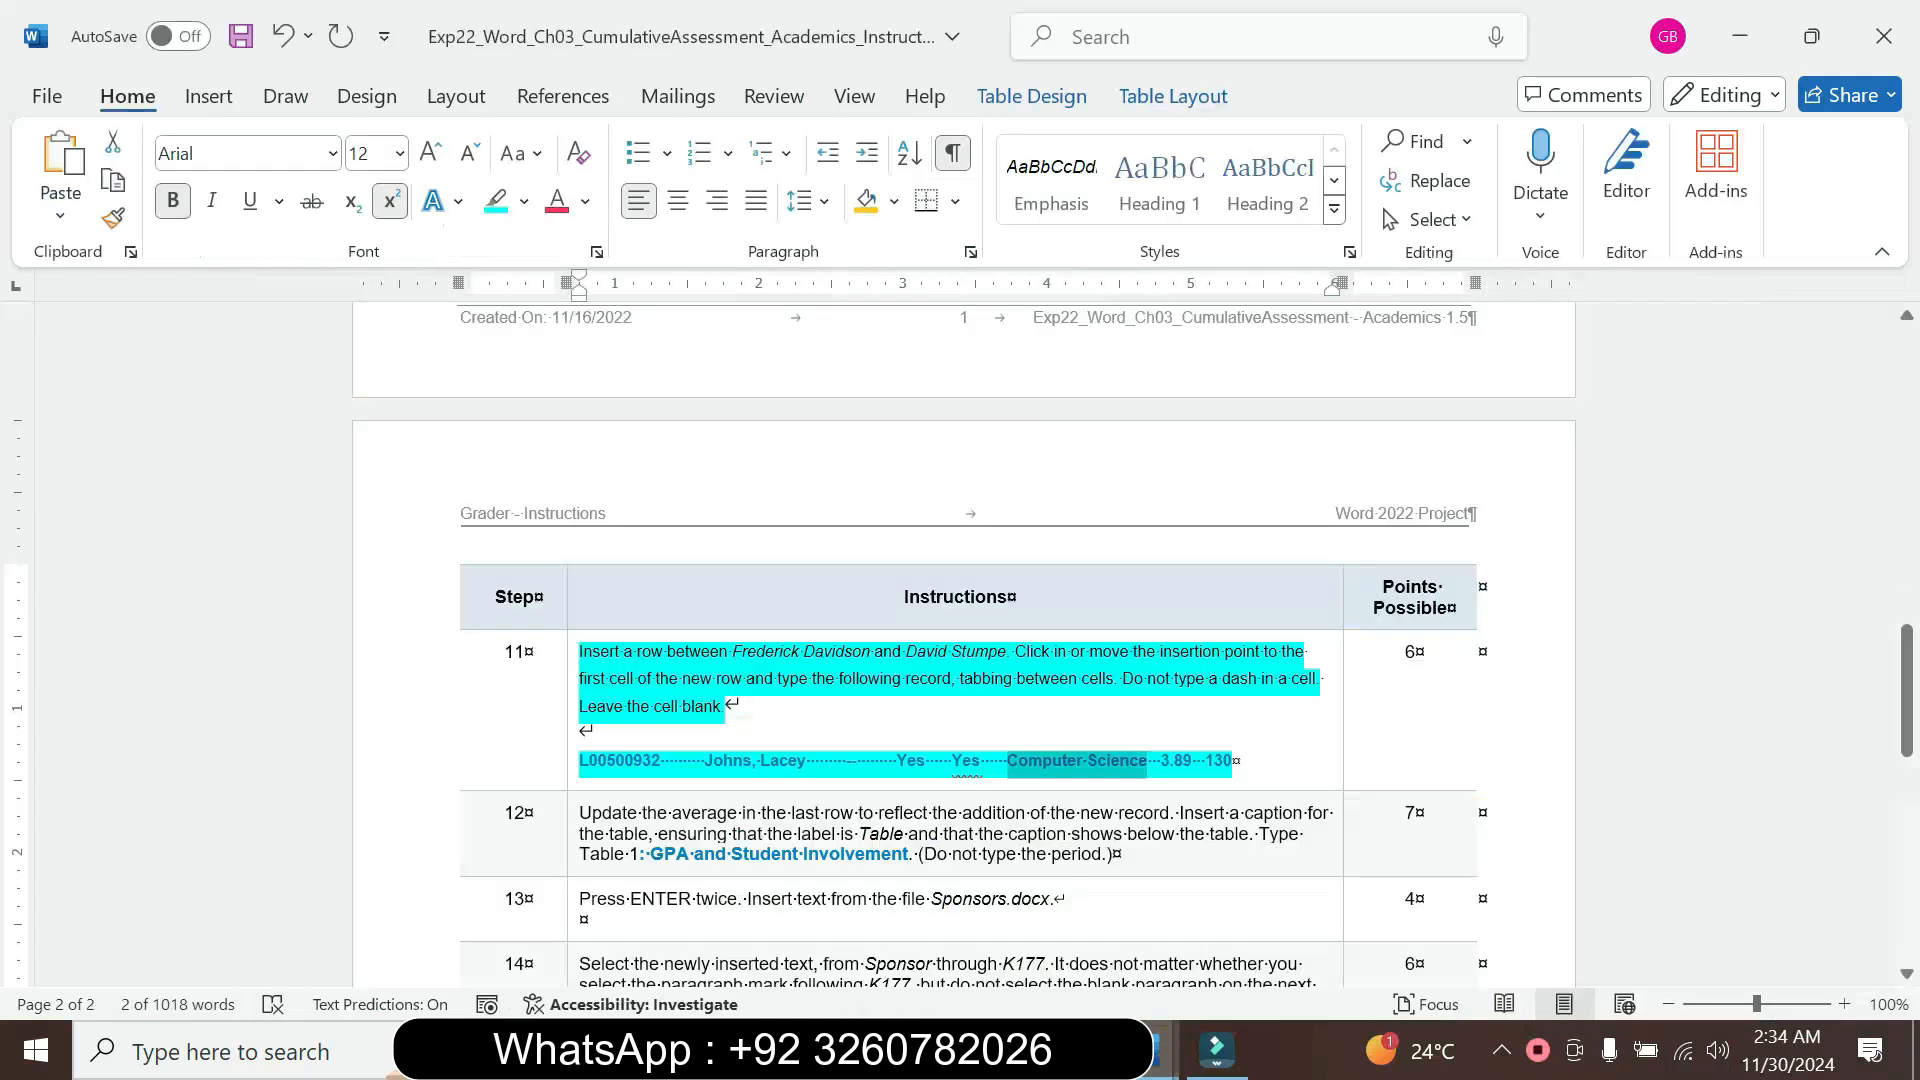
{"action": "mouse_move", "coordinate": [1160, 1050]}
{"action": "left_click", "coordinate": [1300, 900]}
{"action": "left_click", "coordinate": [1390, 760]}
{"action": "type", "text": "3.89"}
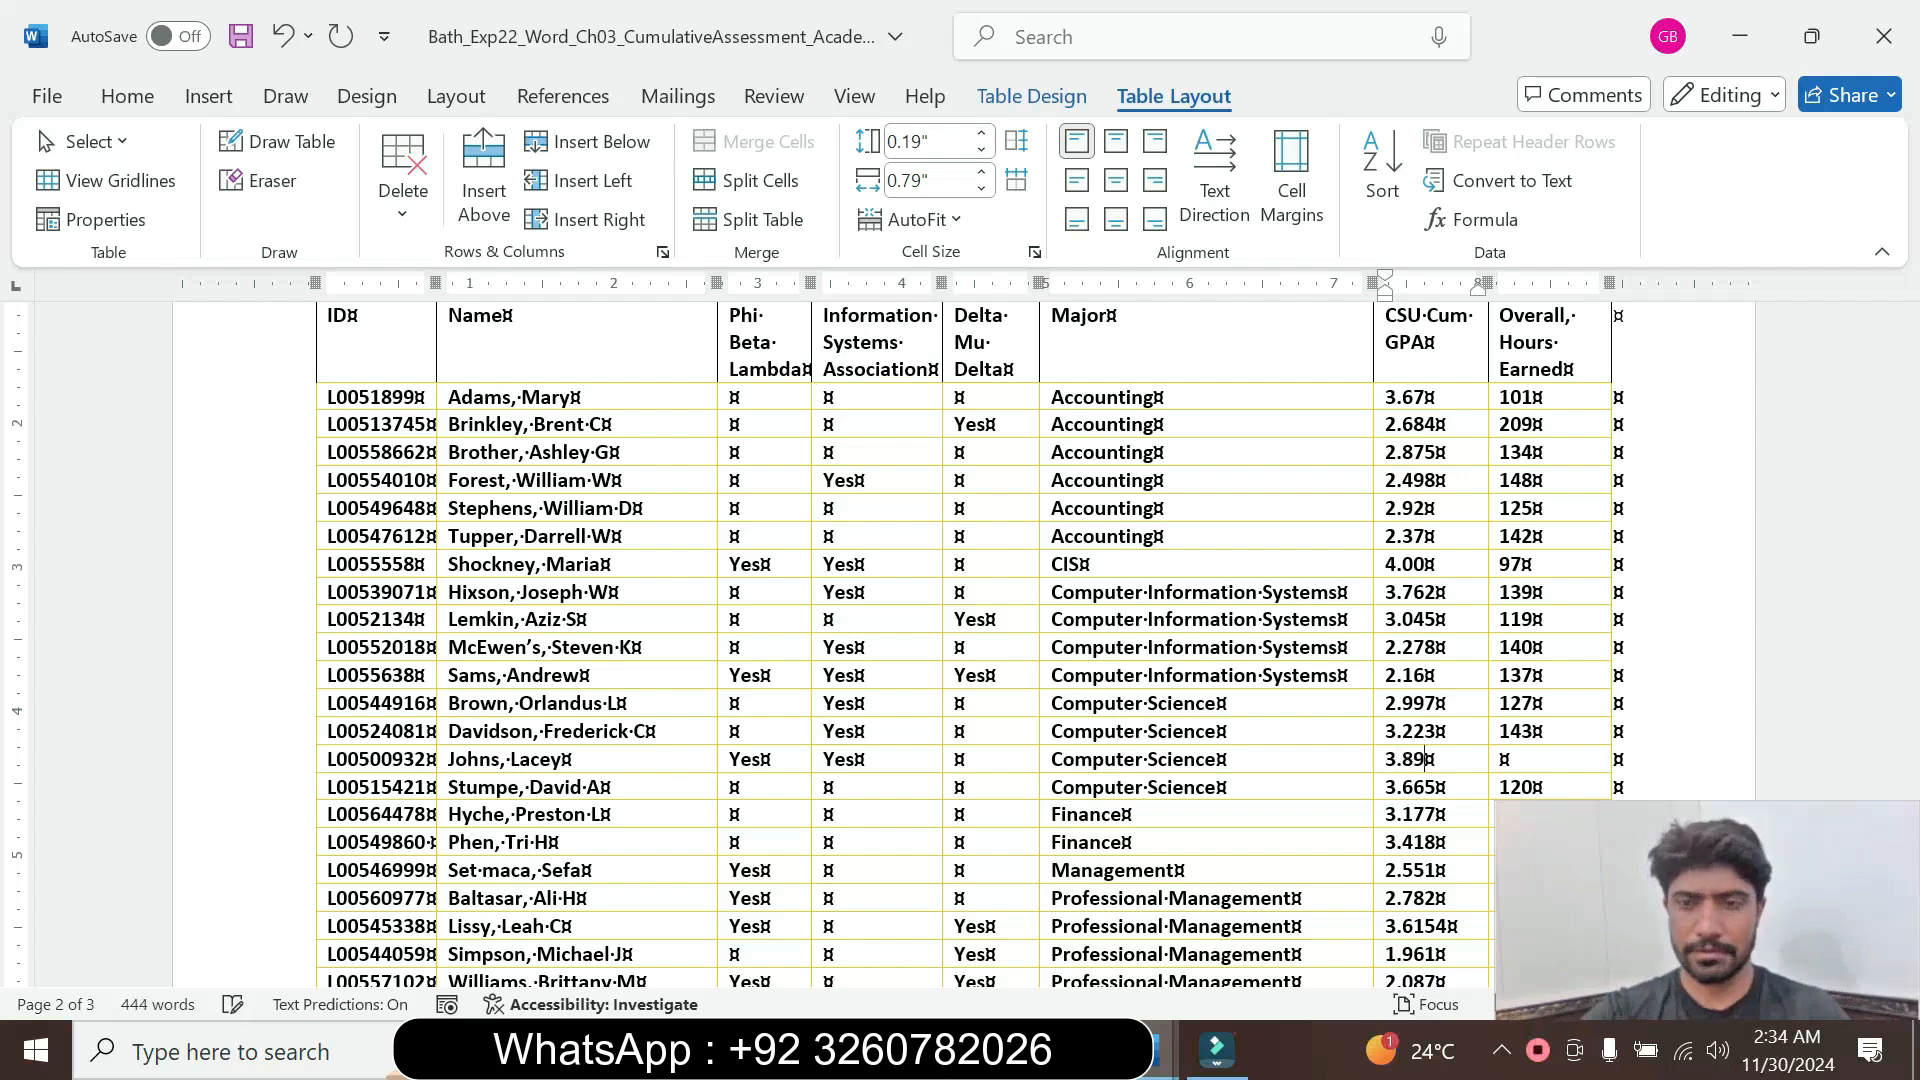
{"action": "key", "text": "Tab"}
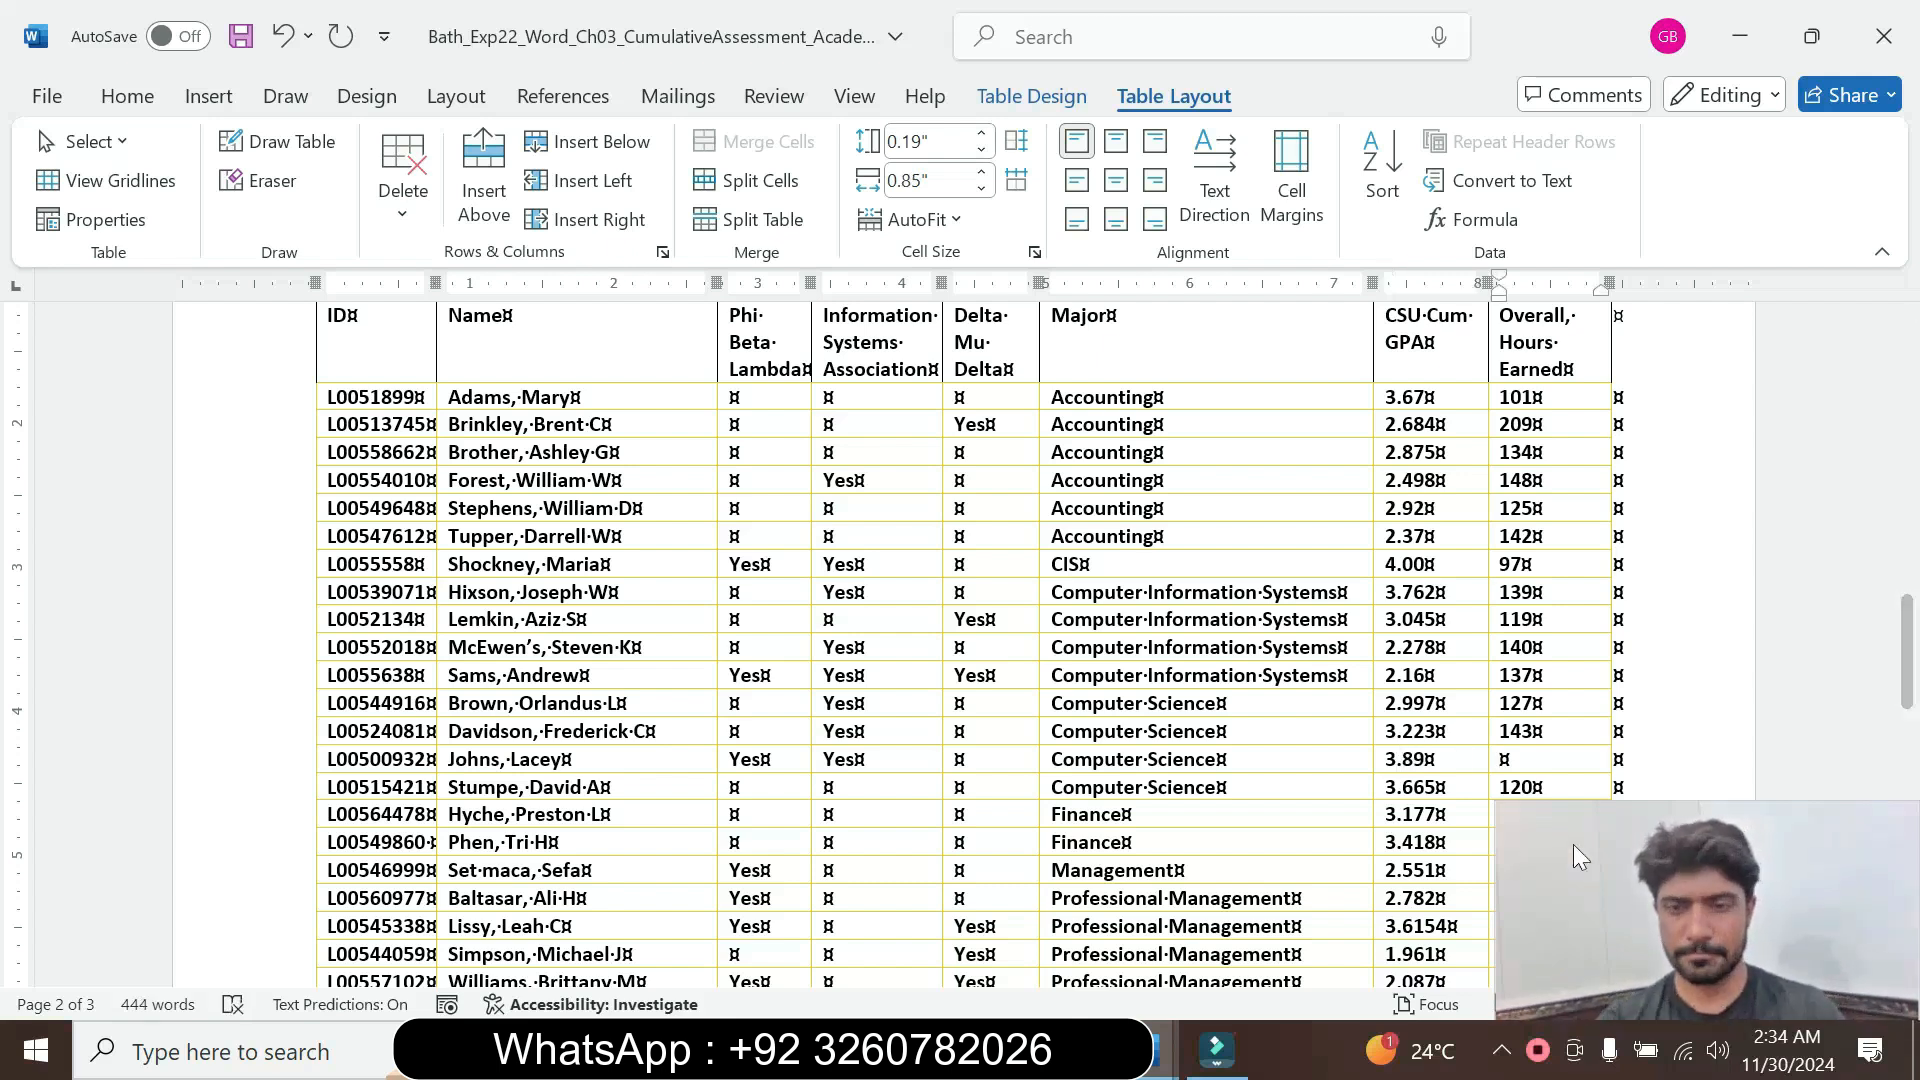
Enter 130 as Overall Hours Earned in the new row below the Davidson record
{"action": "mouse_move", "coordinate": [1150, 1065]}
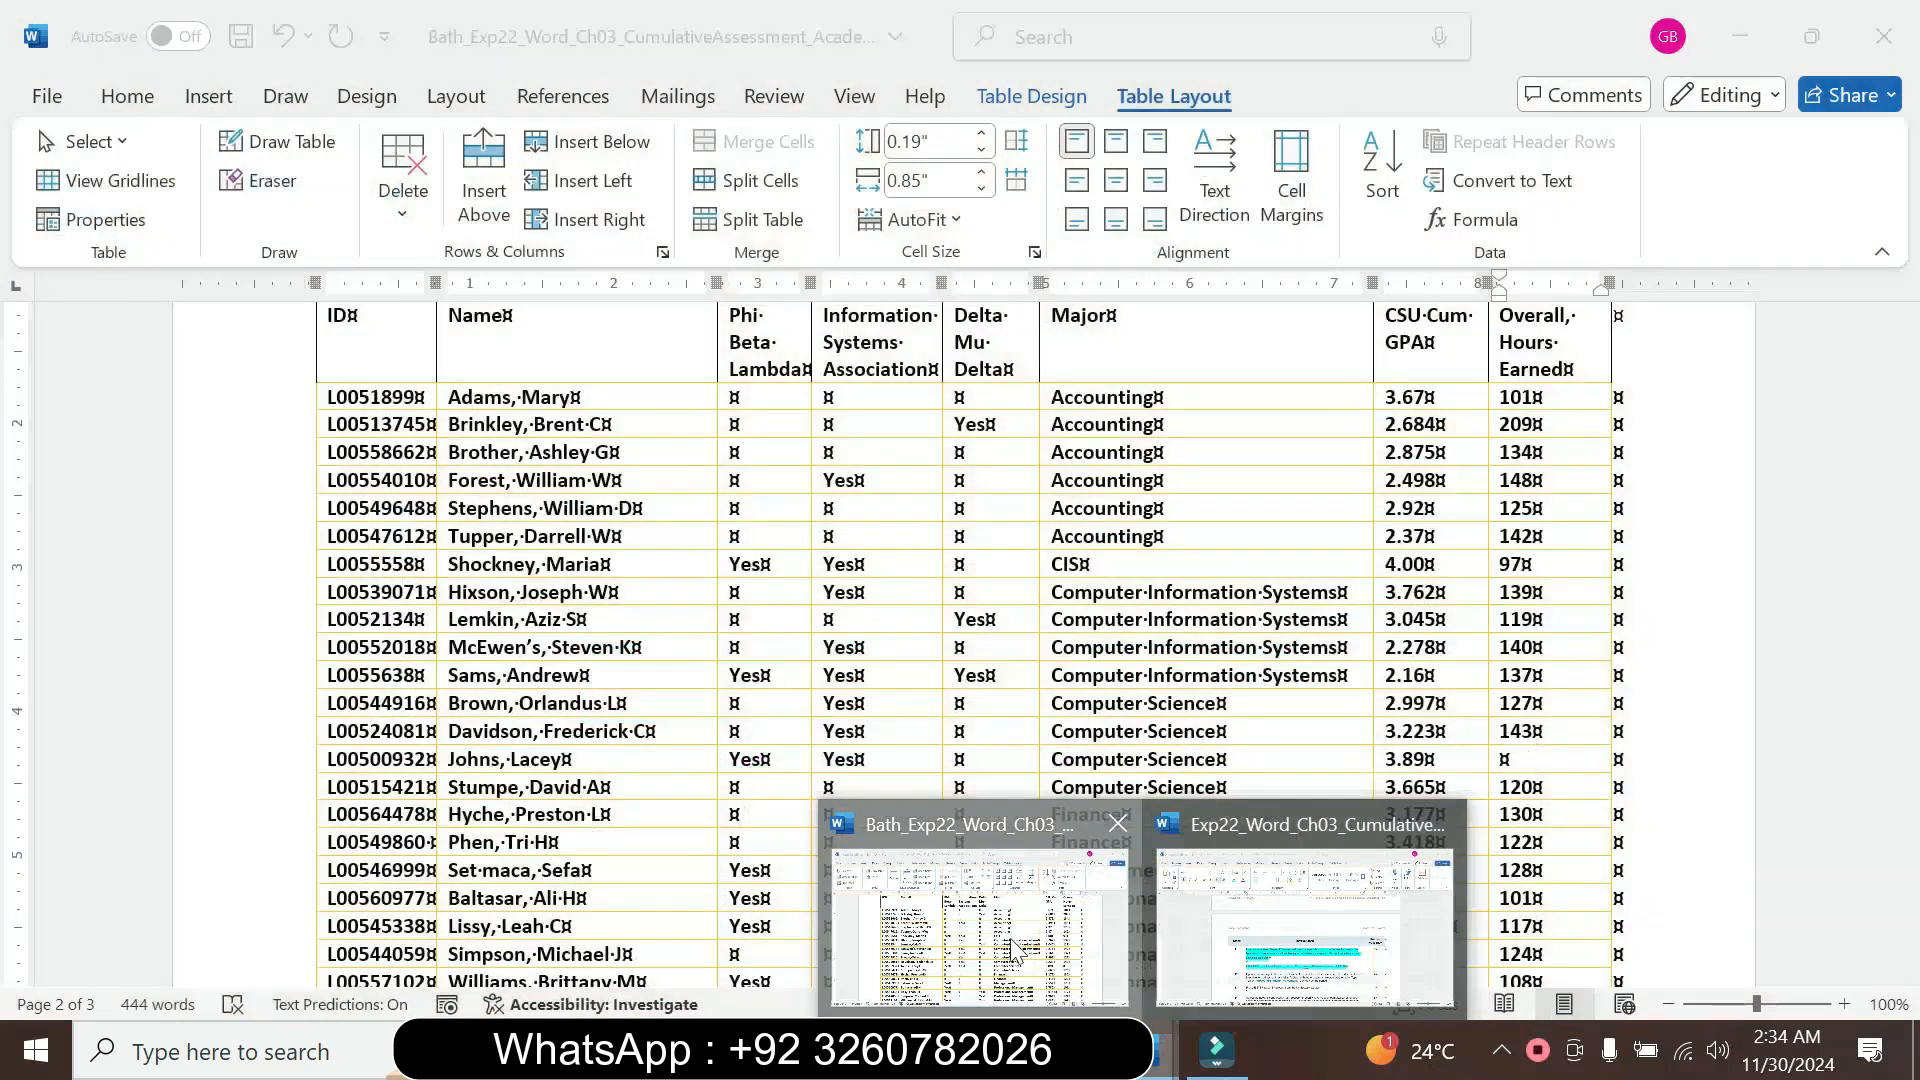
{"action": "left_click", "coordinate": [1012, 948]}
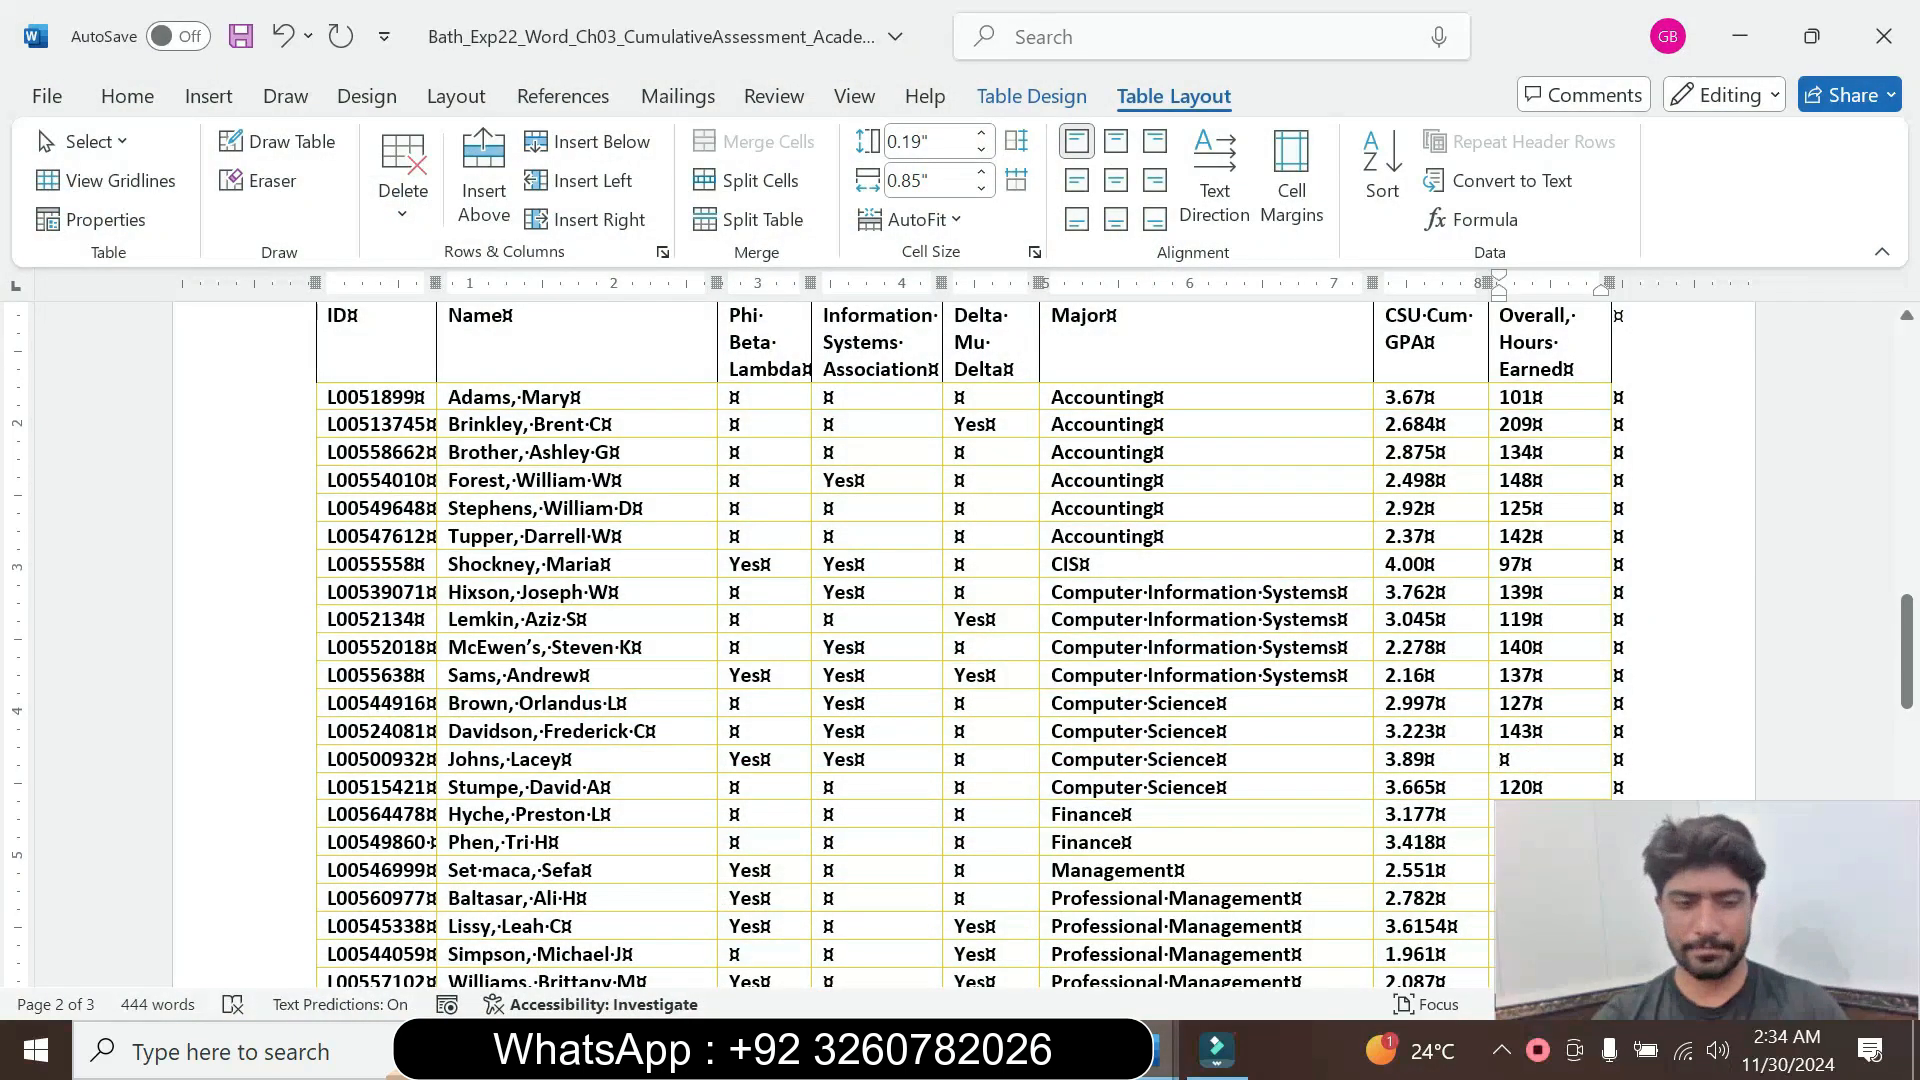
{"action": "type", "text": "130"}
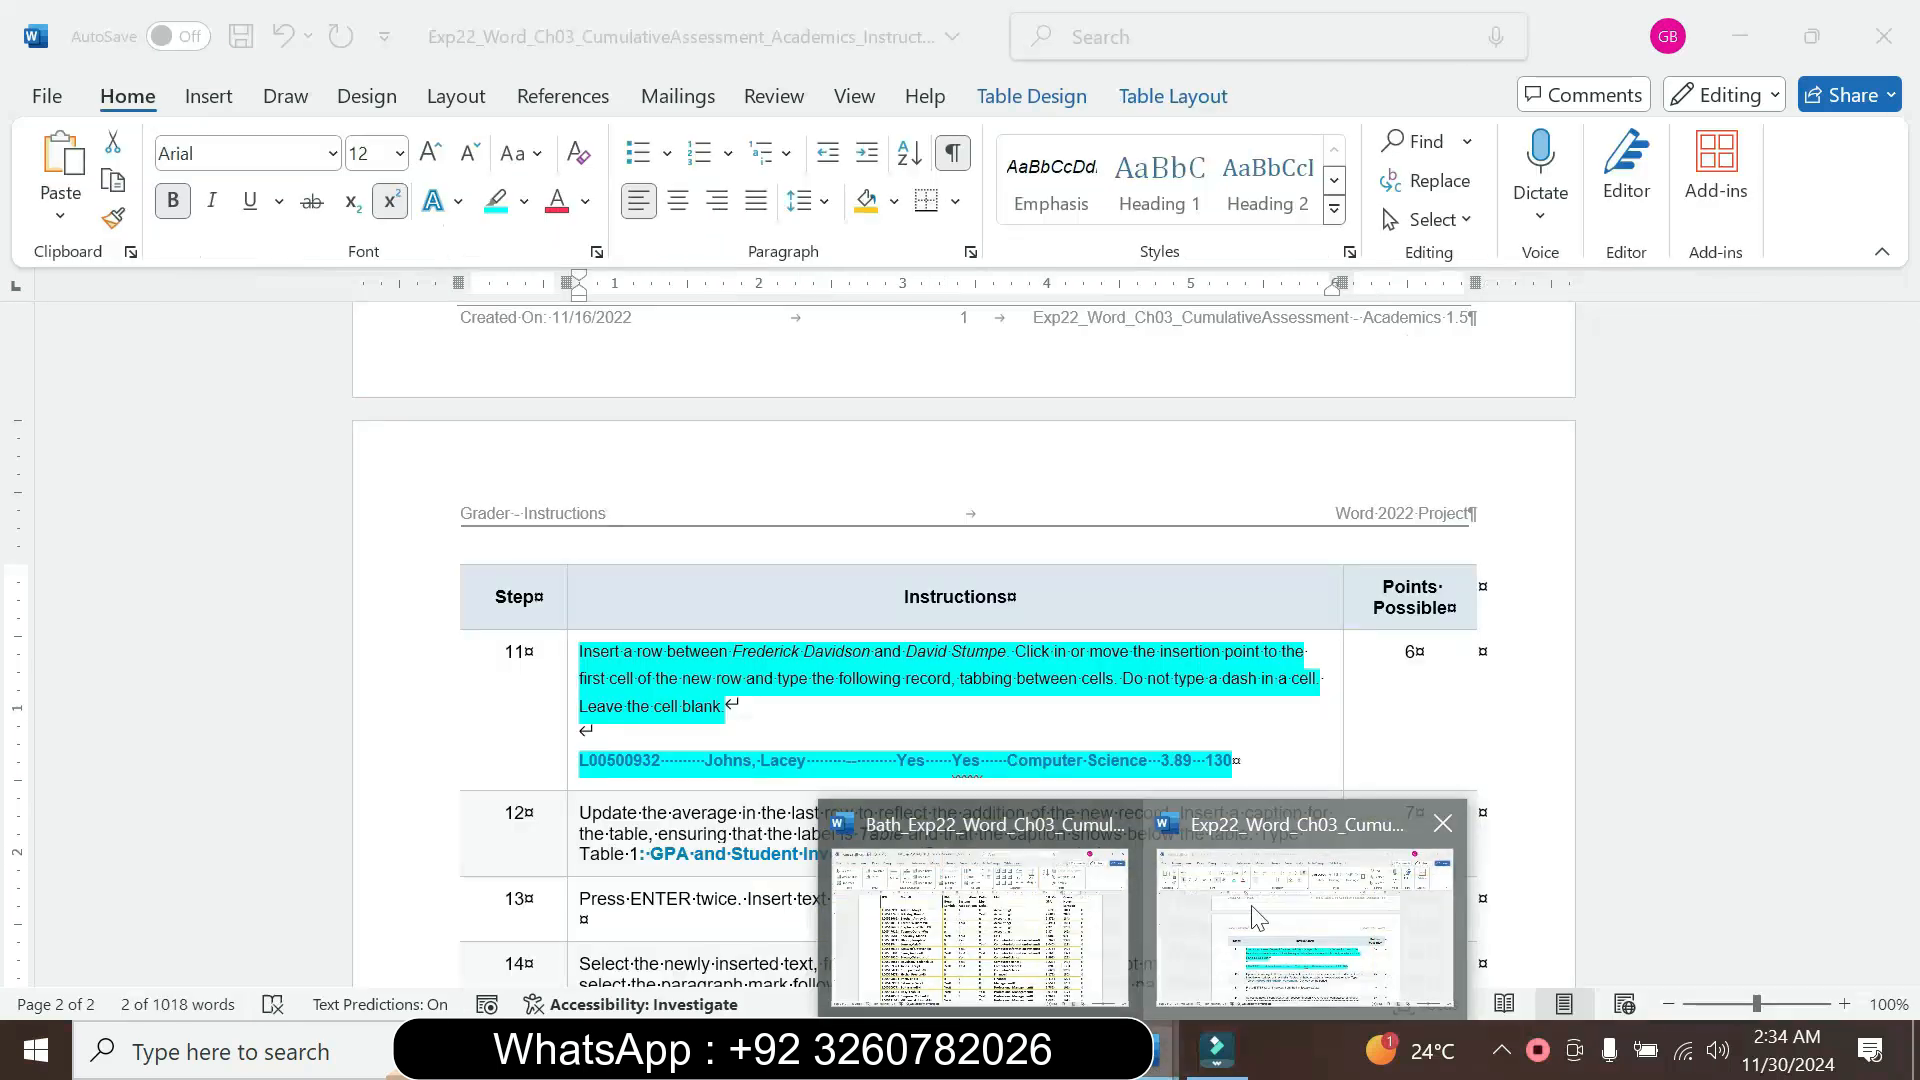
In the instructions document, set the text of instruction 11 to font size 9 and remove its highlighting
{"action": "left_click", "coordinate": [1298, 925]}
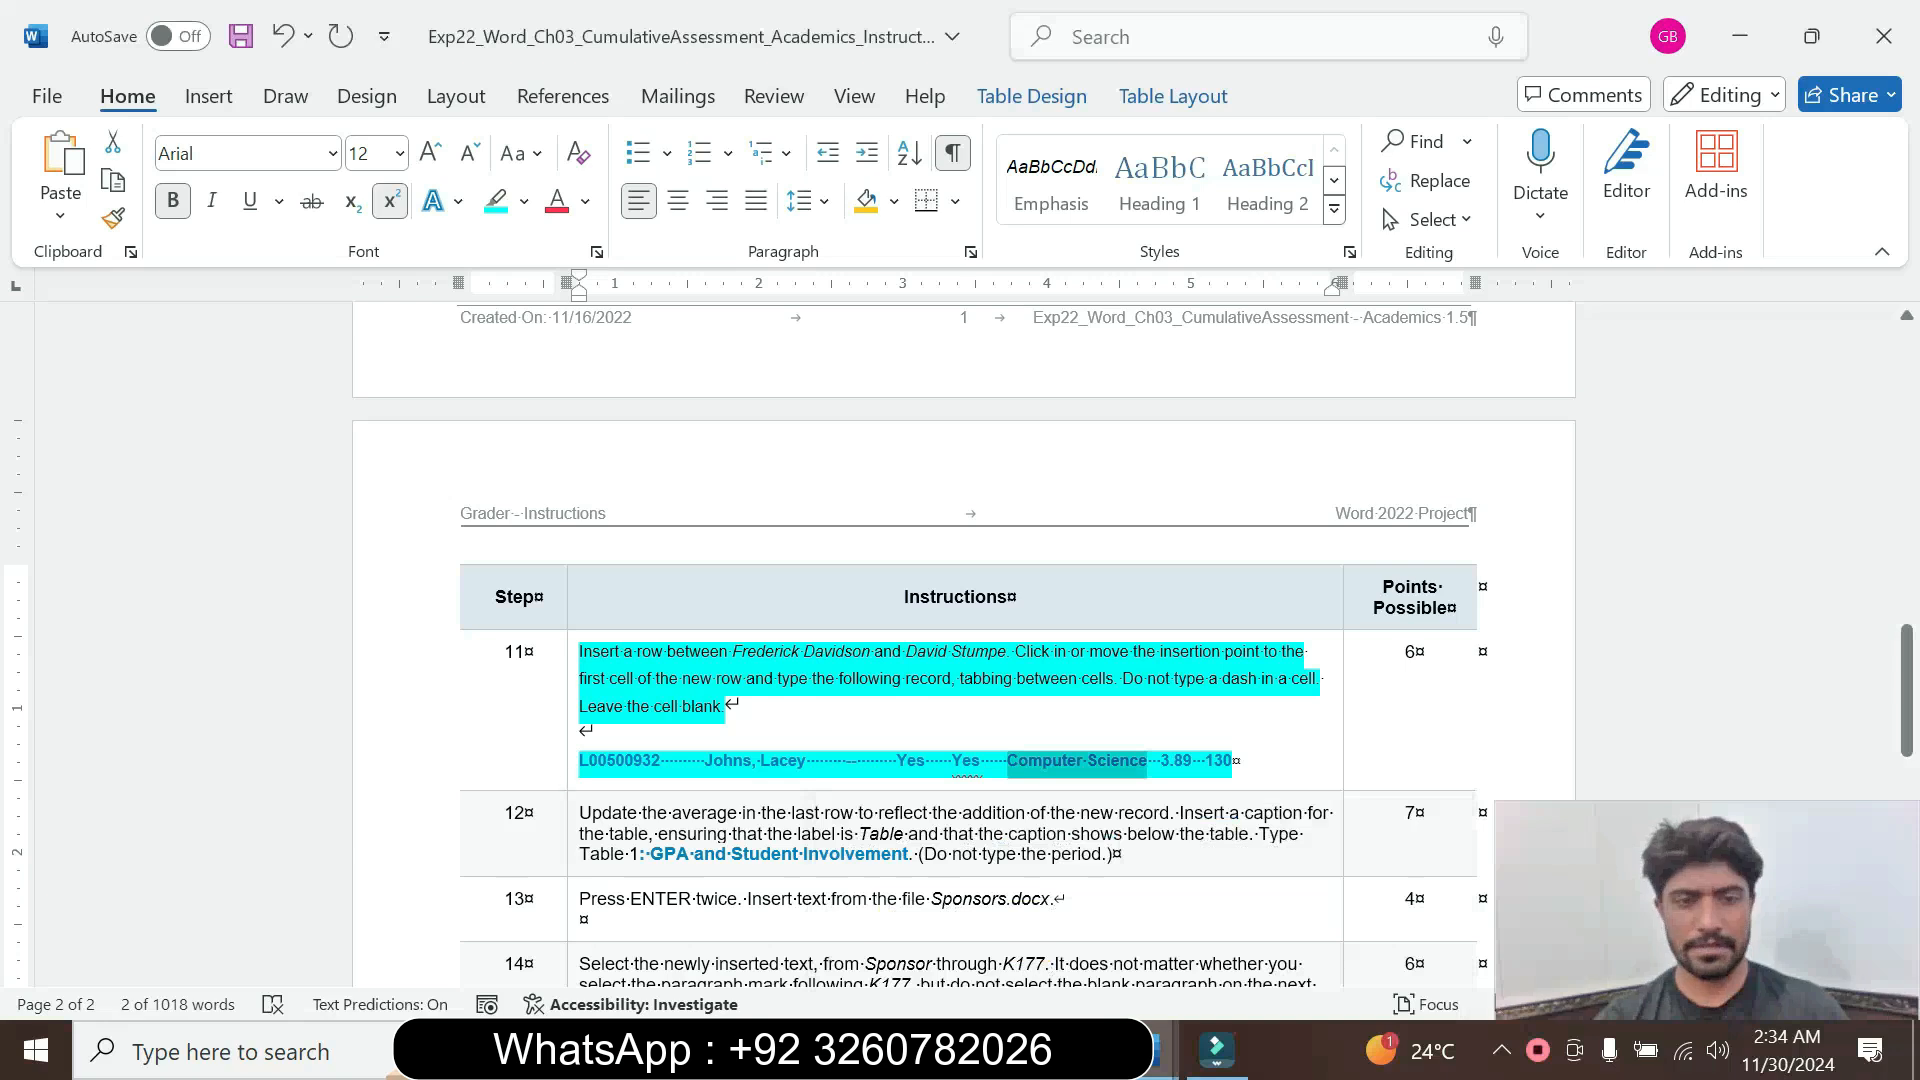
{"action": "left_click", "coordinate": [571, 770]}
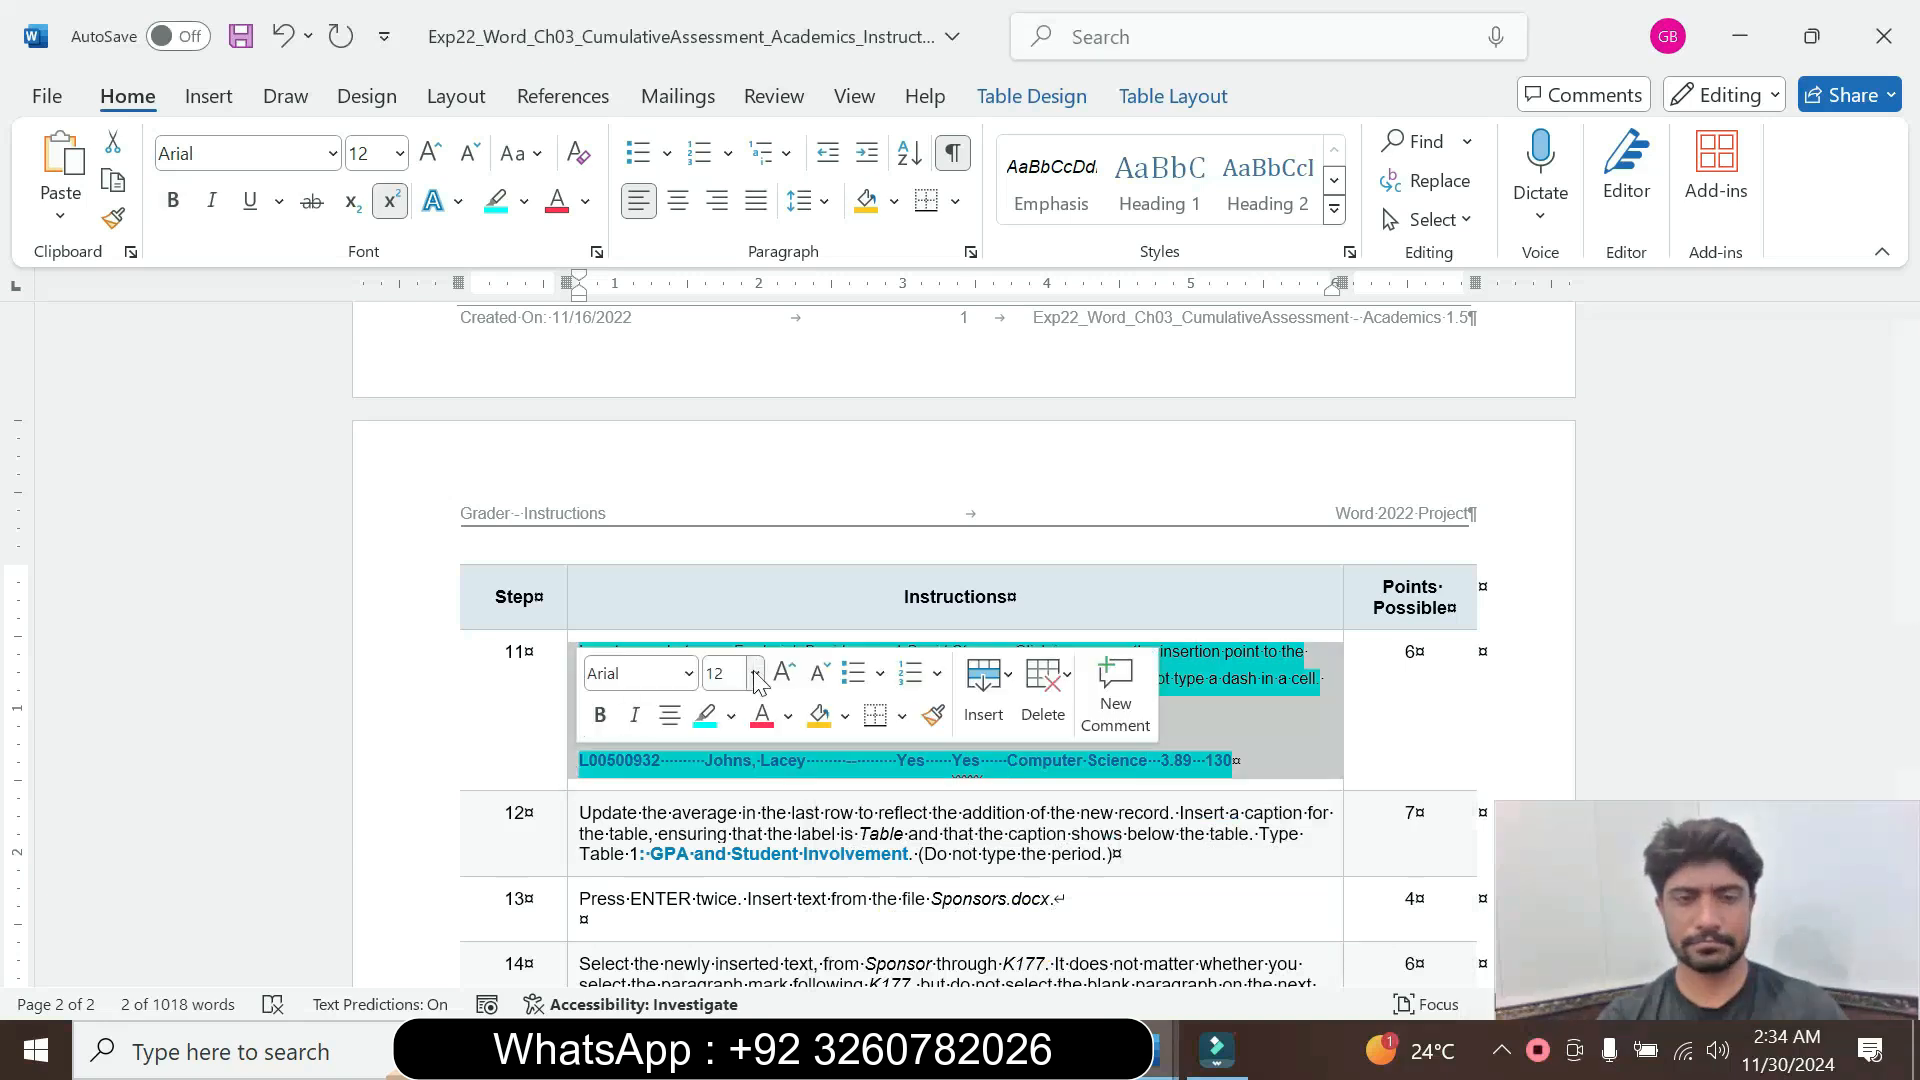
{"action": "left_click", "coordinate": [756, 679]}
{"action": "left_click", "coordinate": [729, 108]}
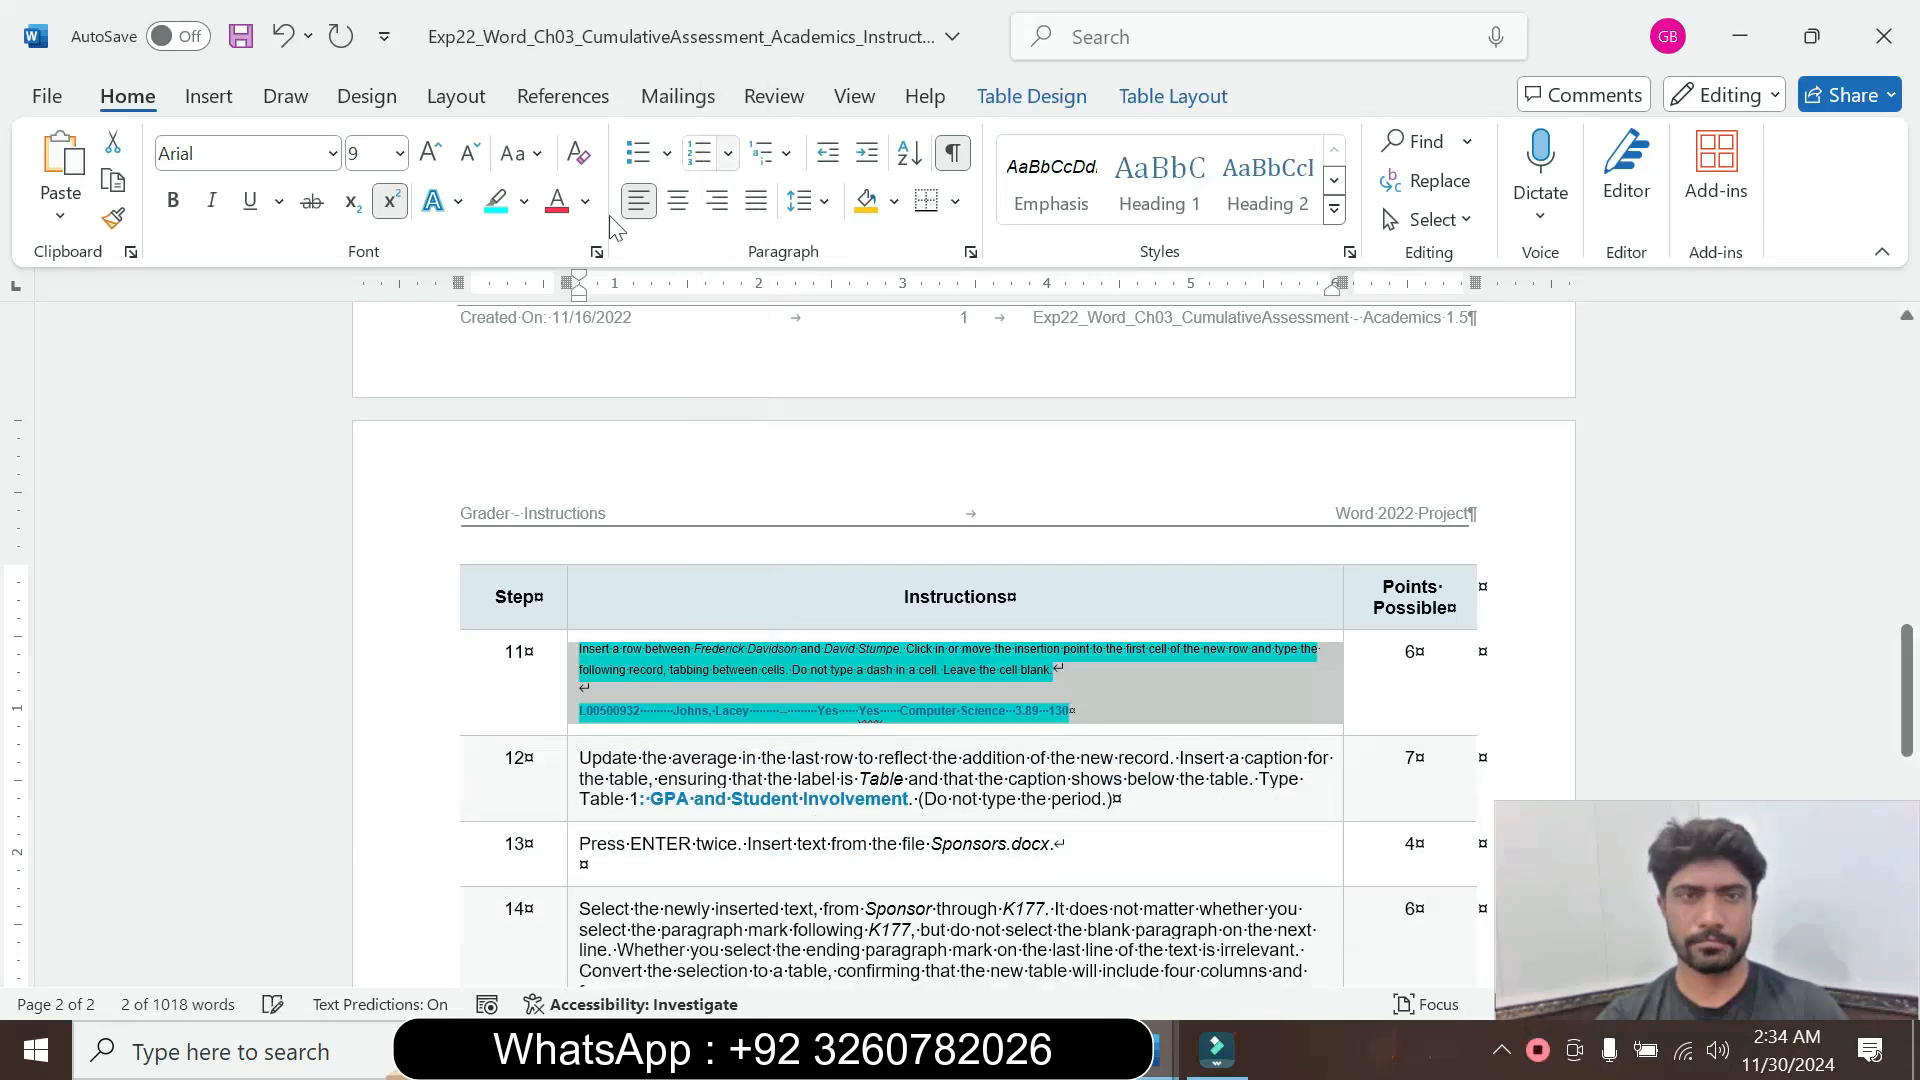
{"action": "left_click", "coordinate": [524, 200]}
{"action": "left_click", "coordinate": [589, 448]}
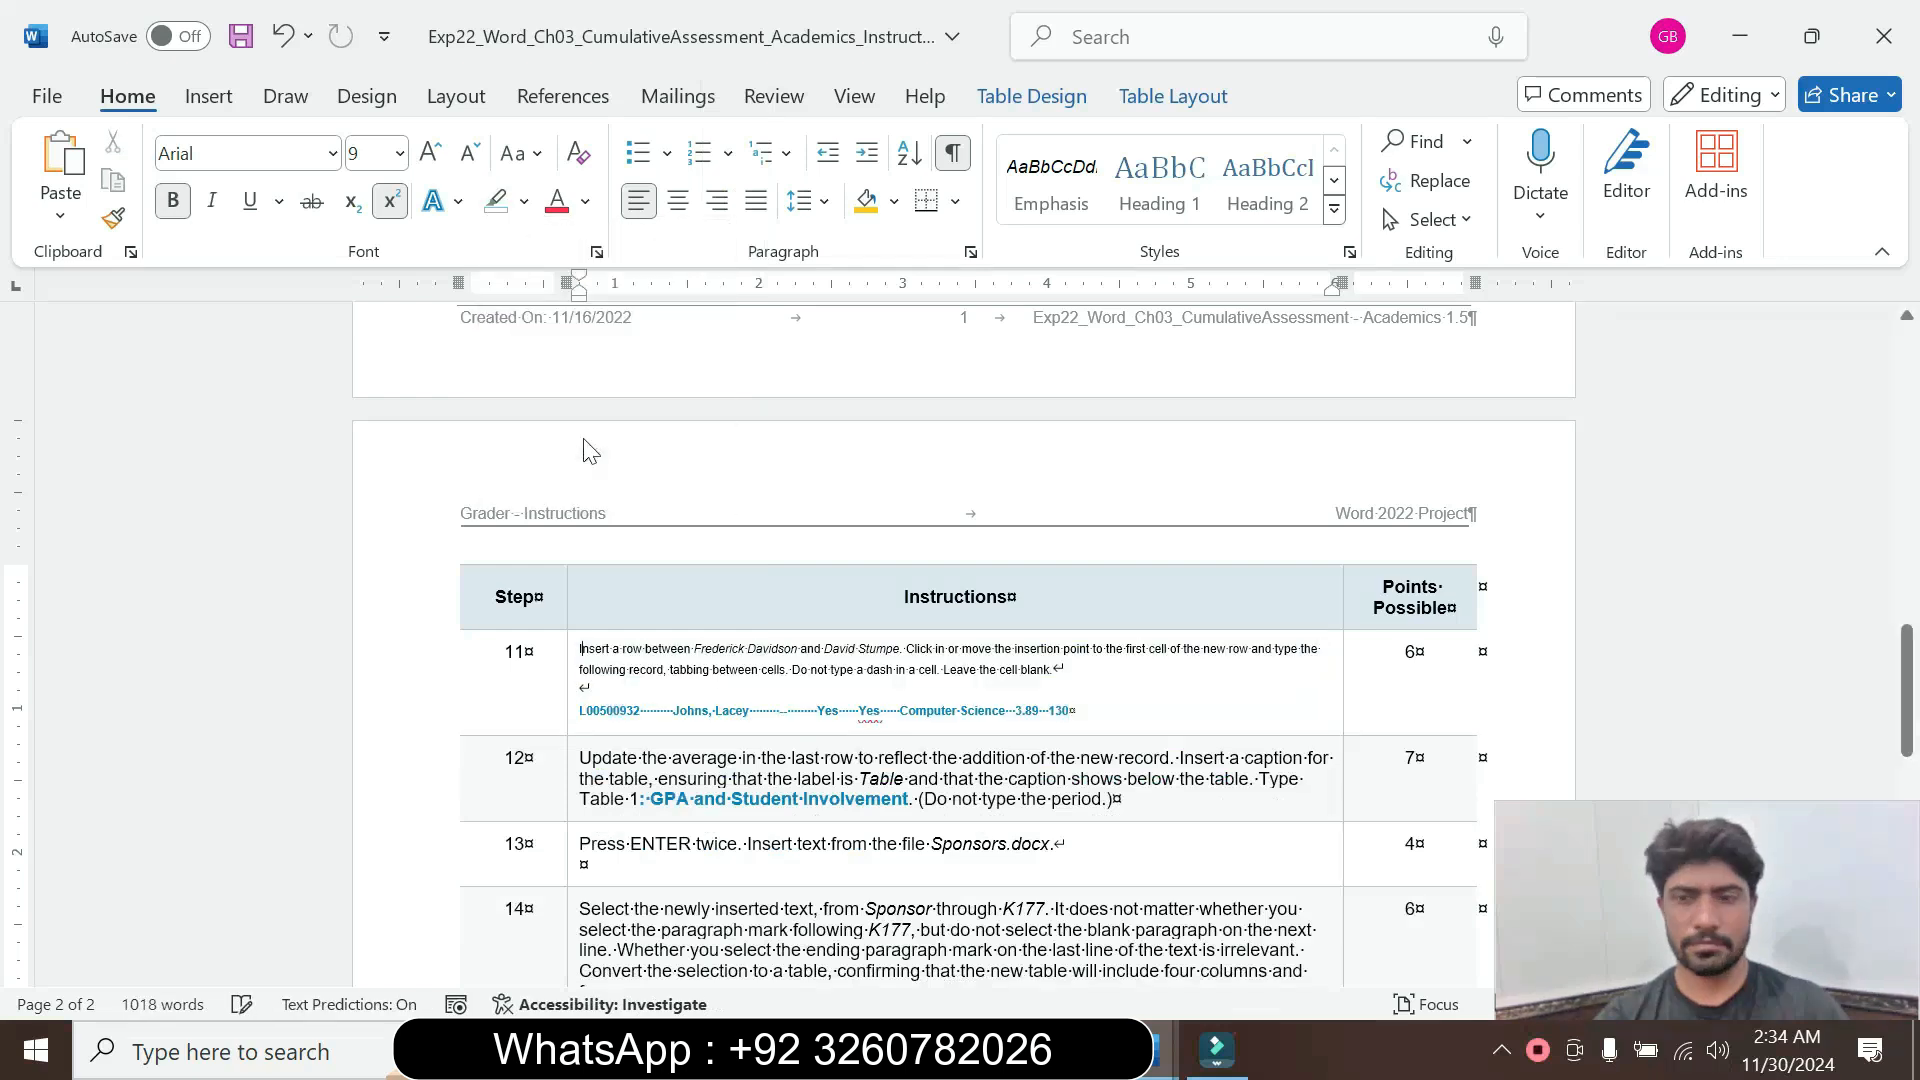
Review the start of the instructions document, and return to the assessment document to check the heading and upper rows of the GPA table
{"action": "left_click_drag", "start_coordinate": [1907, 655], "coordinate": [1902, 378]}
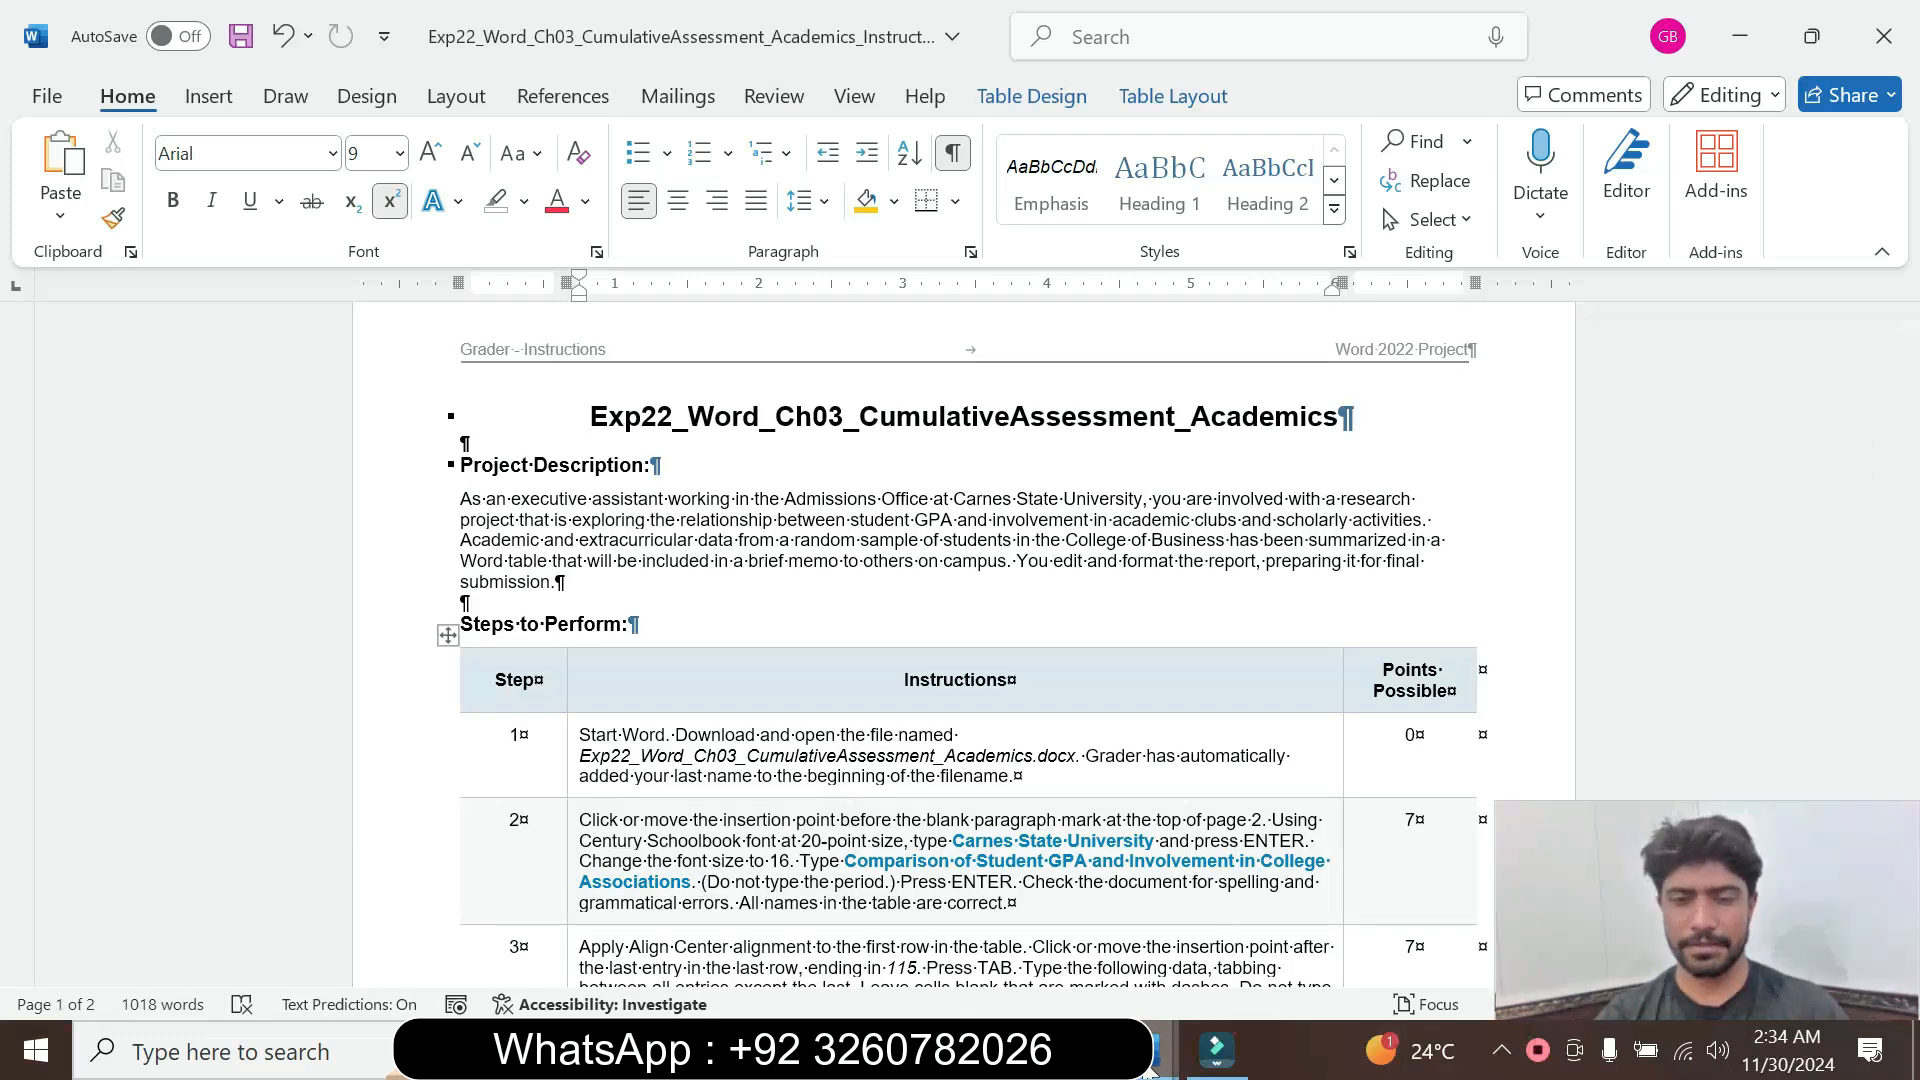
{"action": "mouse_move", "coordinate": [1150, 1068]}
{"action": "left_click", "coordinate": [1240, 918]}
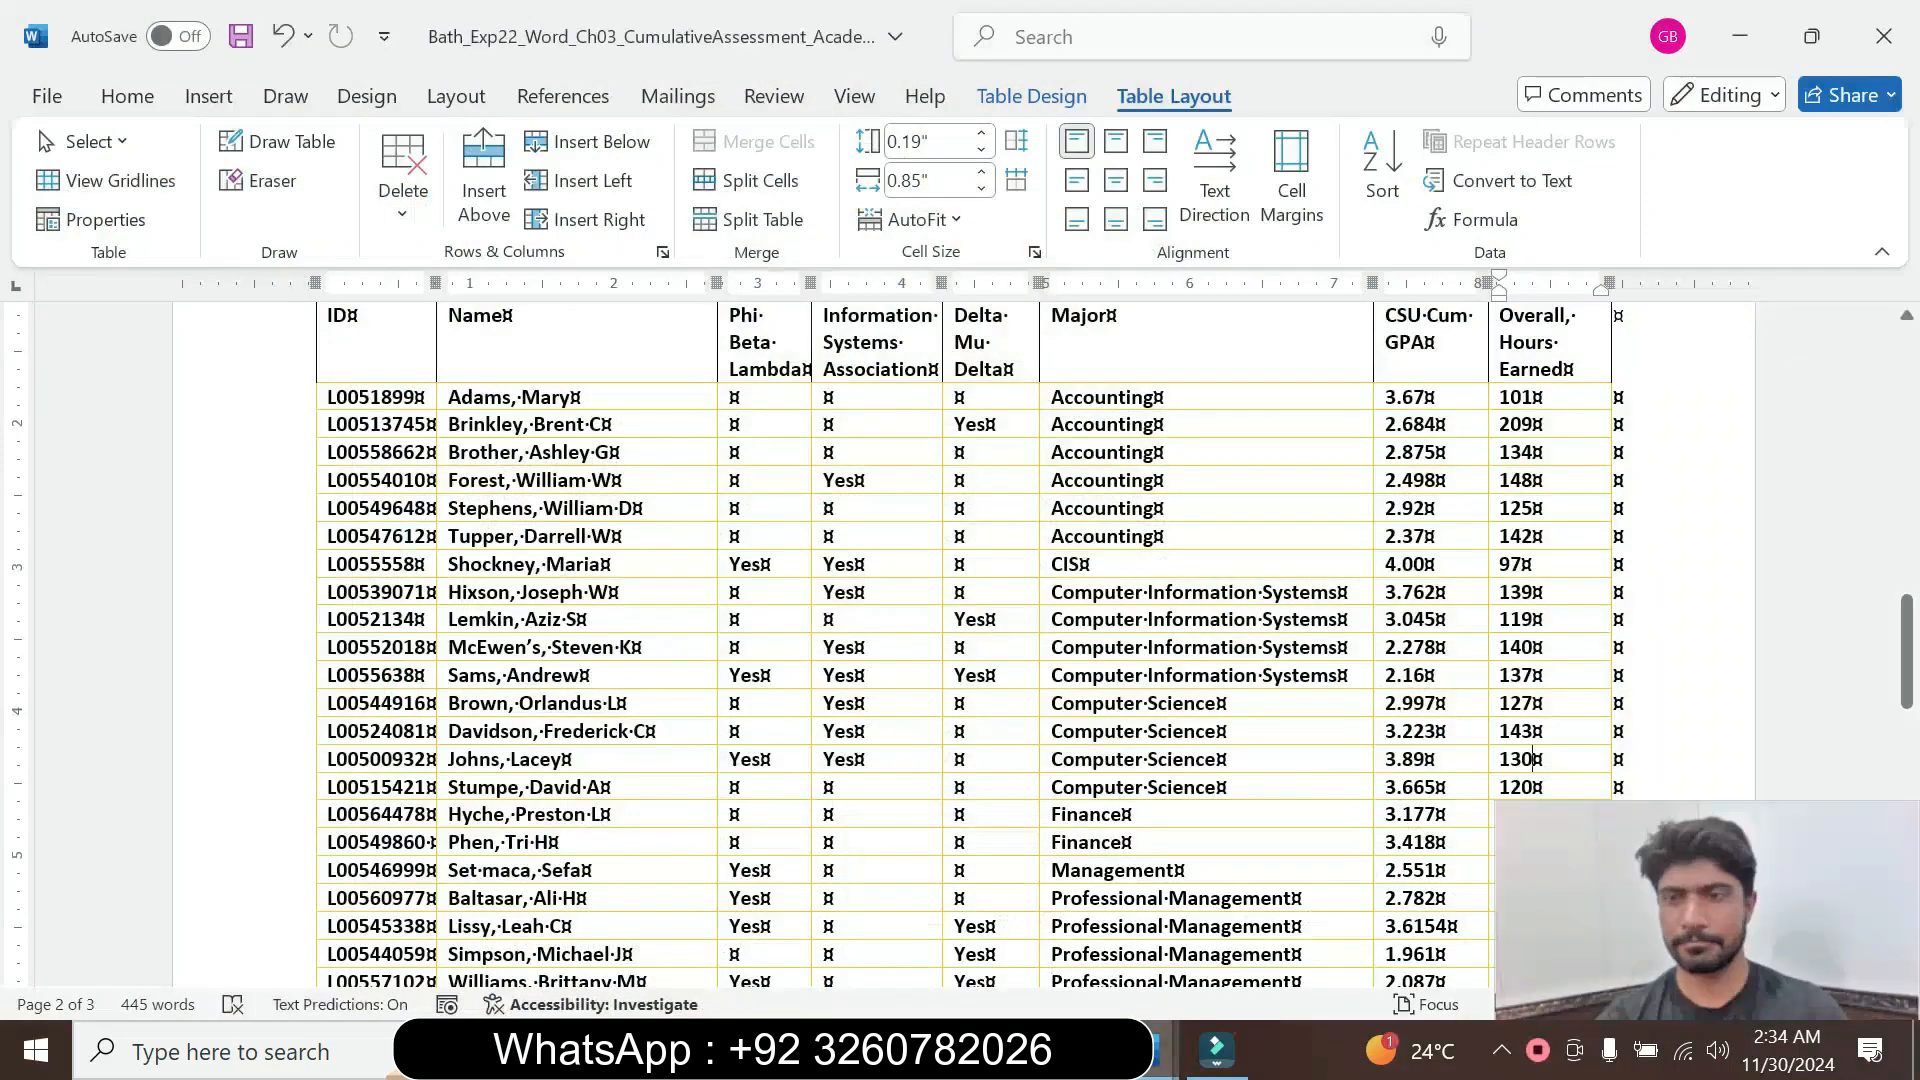
{"action": "left_click_drag", "start_coordinate": [1905, 682], "coordinate": [1904, 630]}
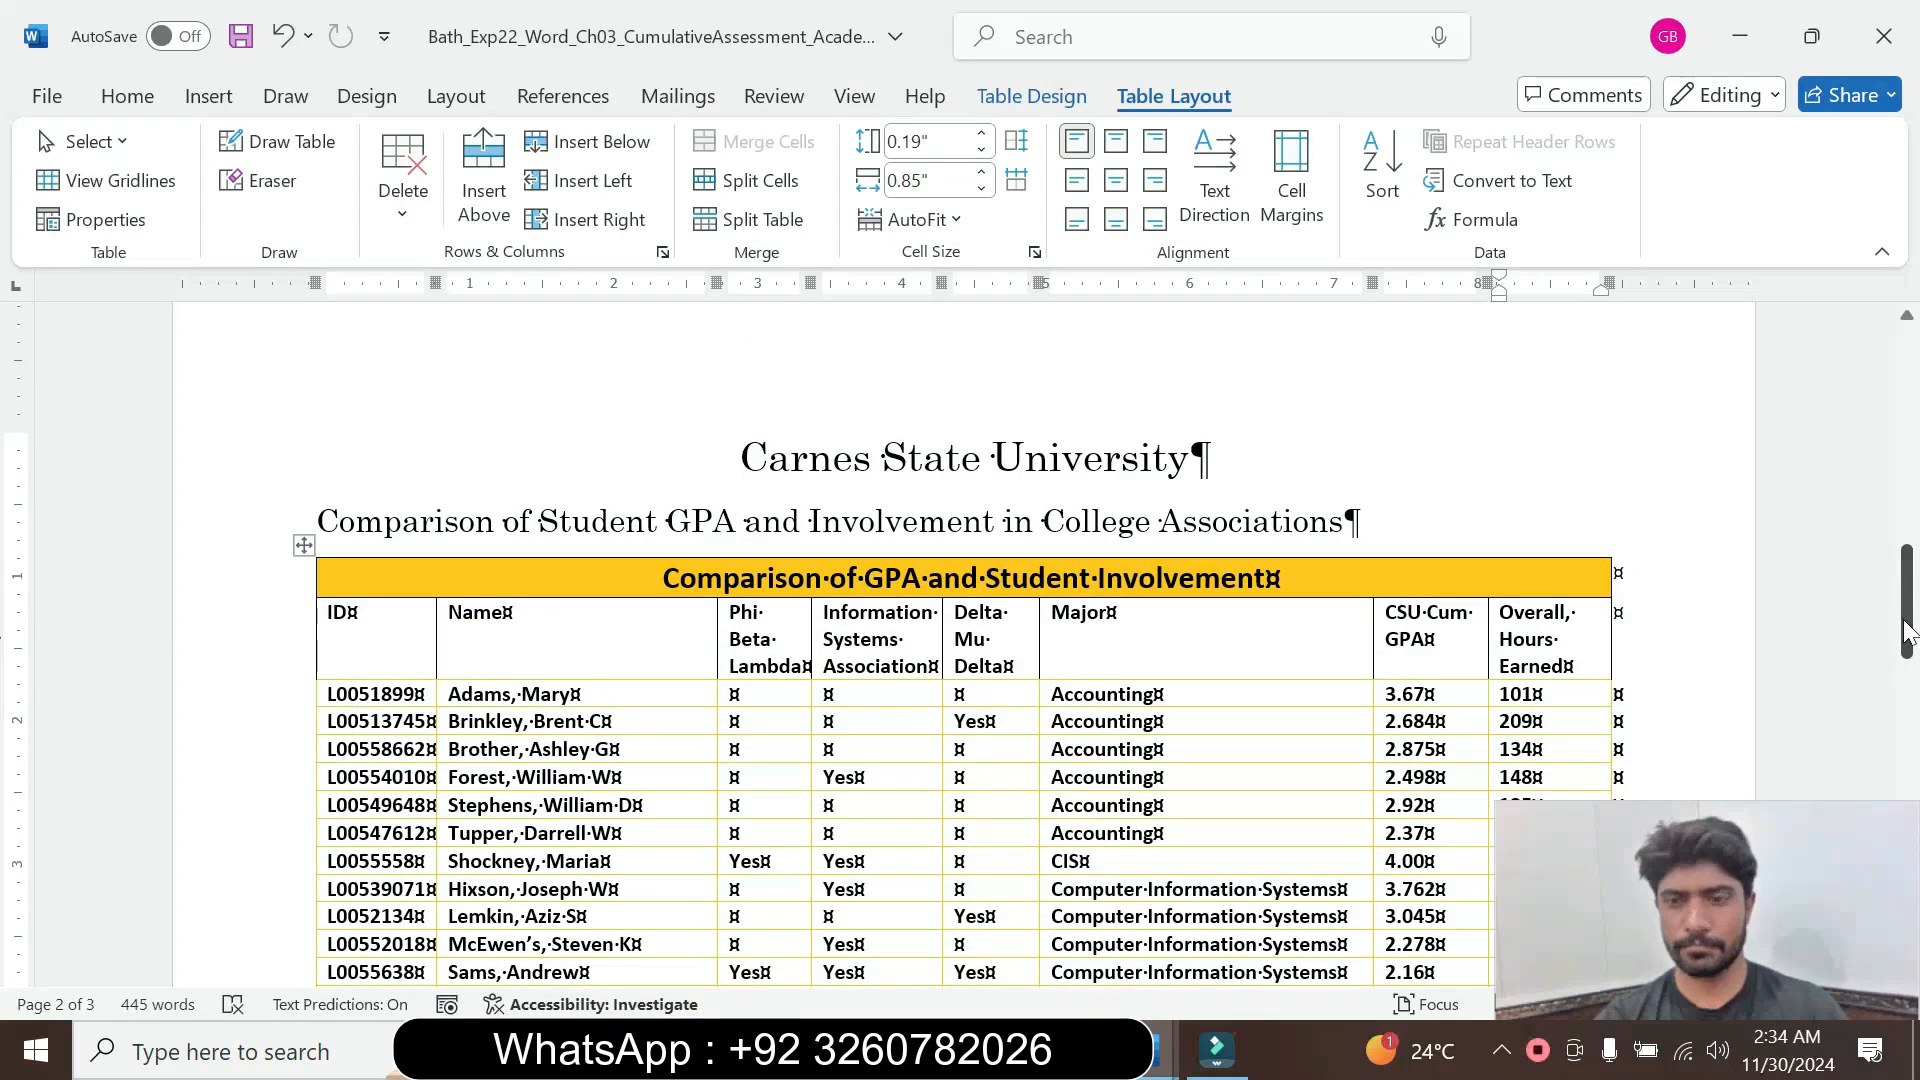